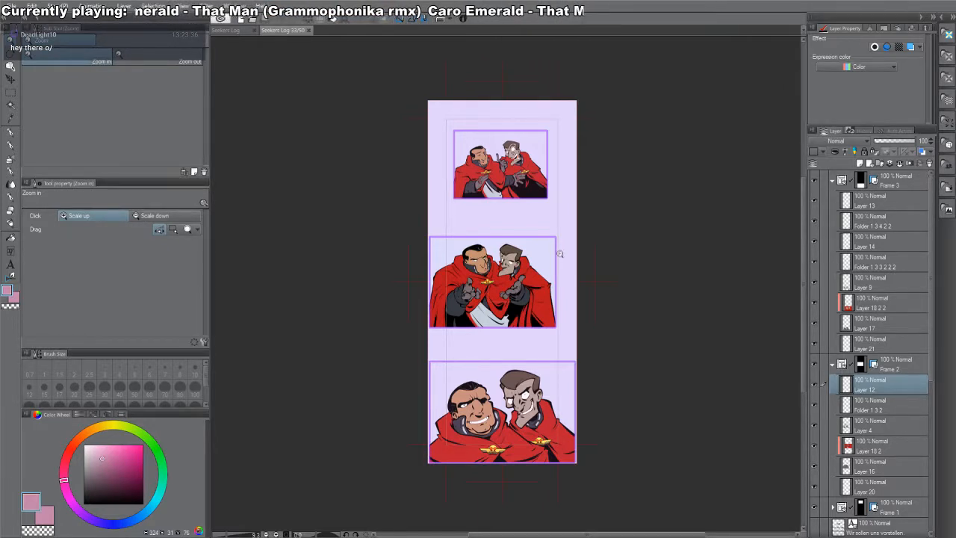
- Add a Multiply layer clipped to Layer 18 in Frame 1
drag(476, 155, 522, 152)
scroll(522, 152, up, 3)
scroll(524, 152, up, 3)
key(ctrl+z)
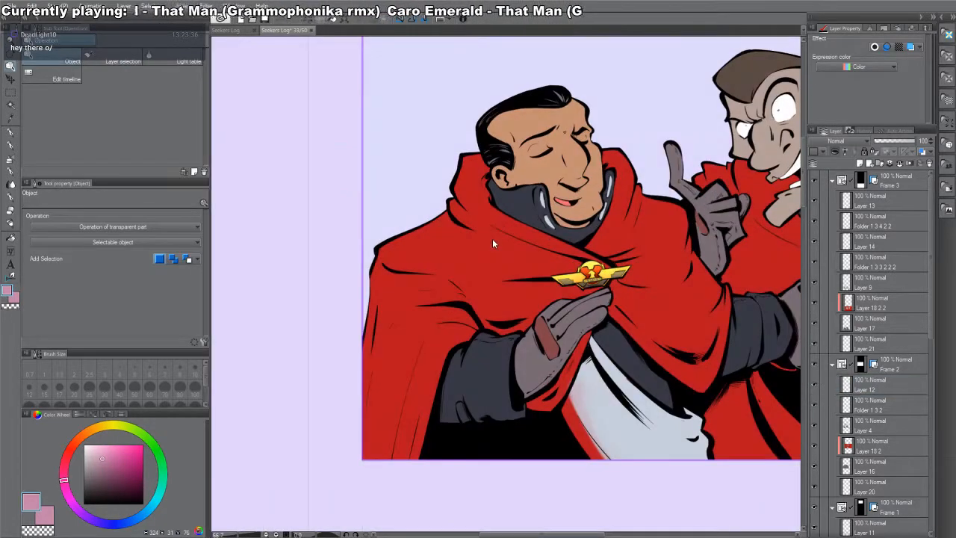
scroll(896, 347, down, 5)
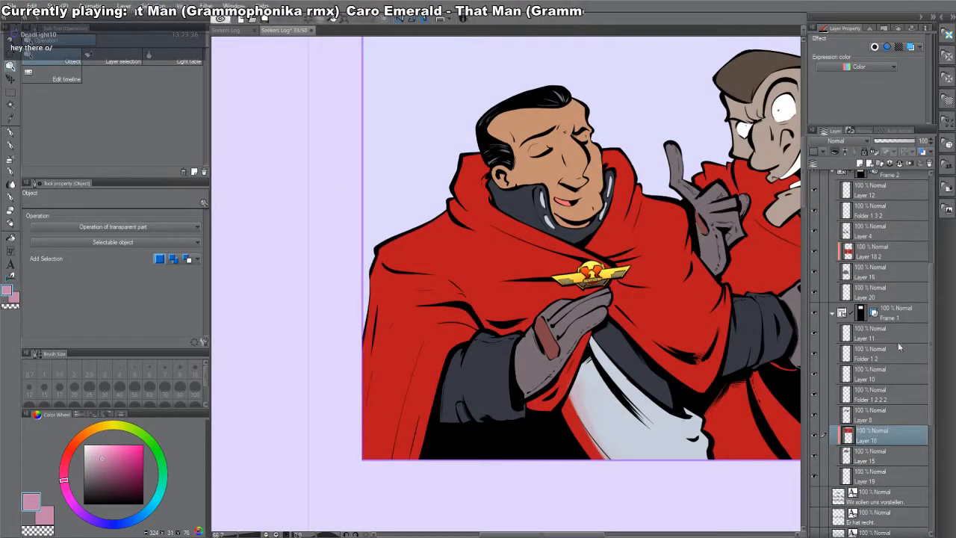
click(857, 436)
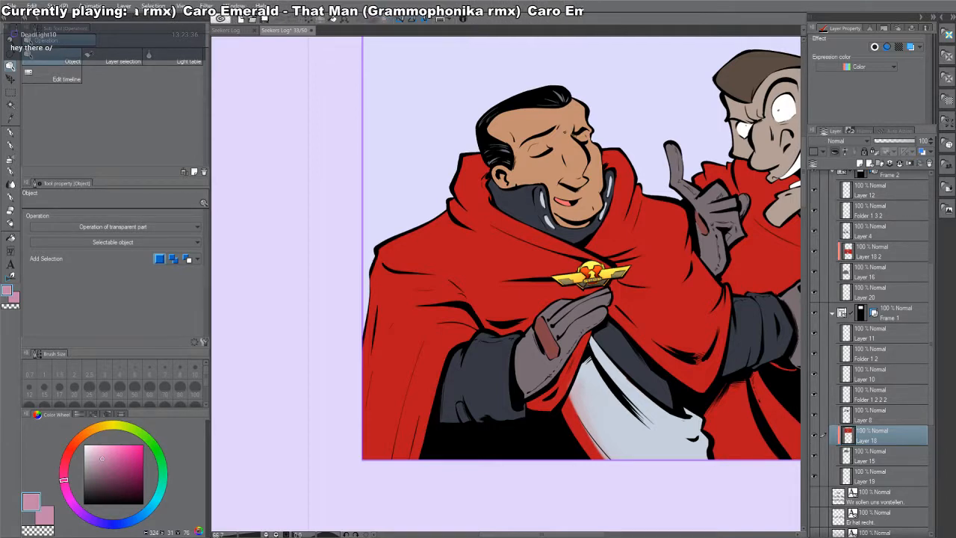
scroll(625, 252, down, 2)
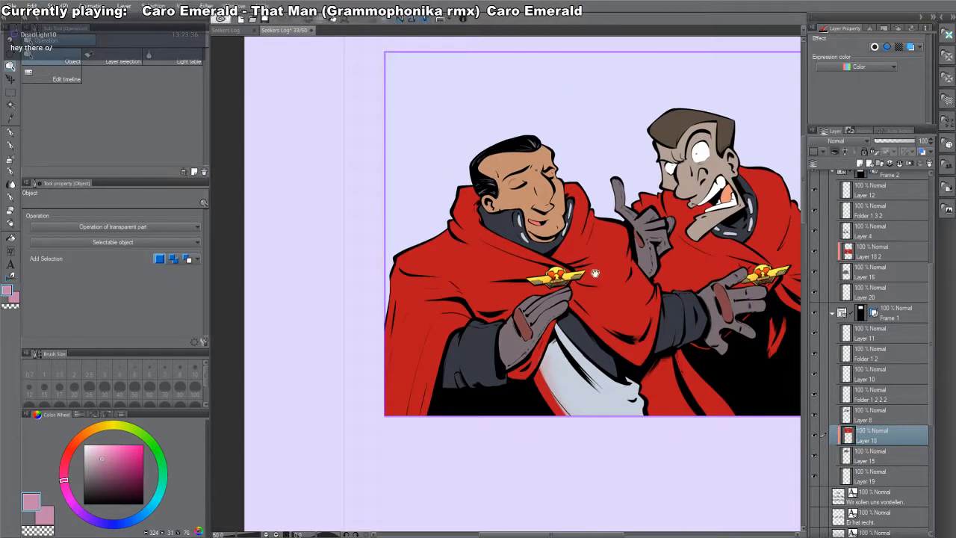
scroll(596, 273, up, 2)
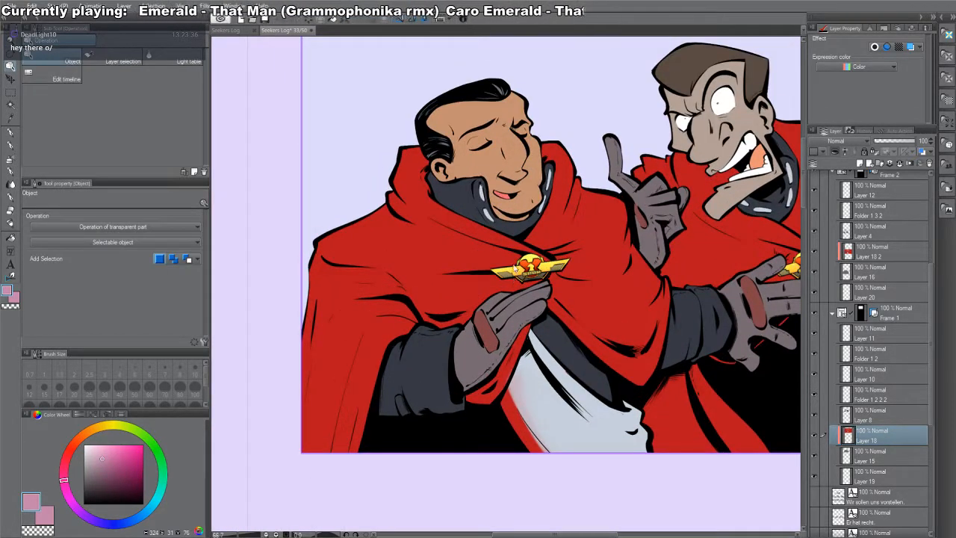
key(ctrl+shift+n)
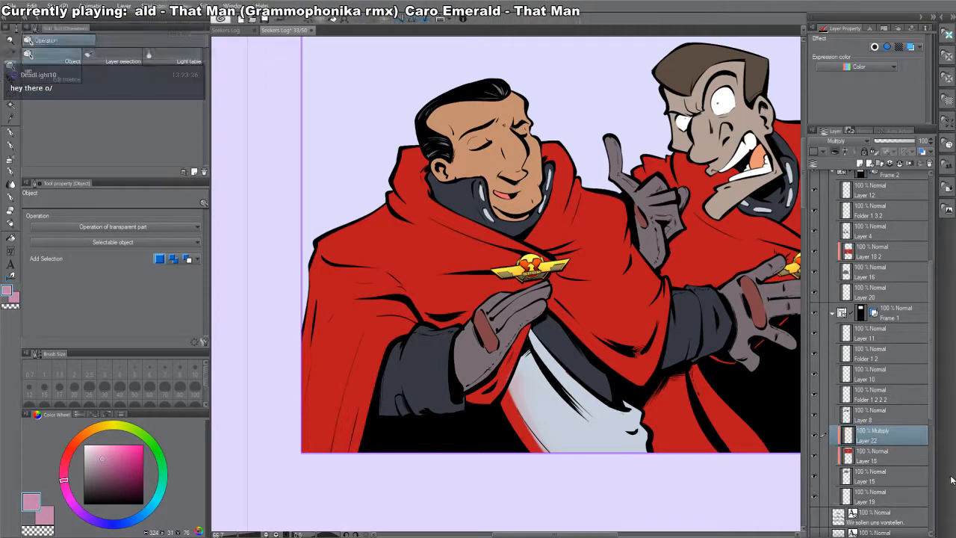
- Shade the dark-haired man's ear and the cheek just in front of it with G-pen 6 at size 40
key(b)
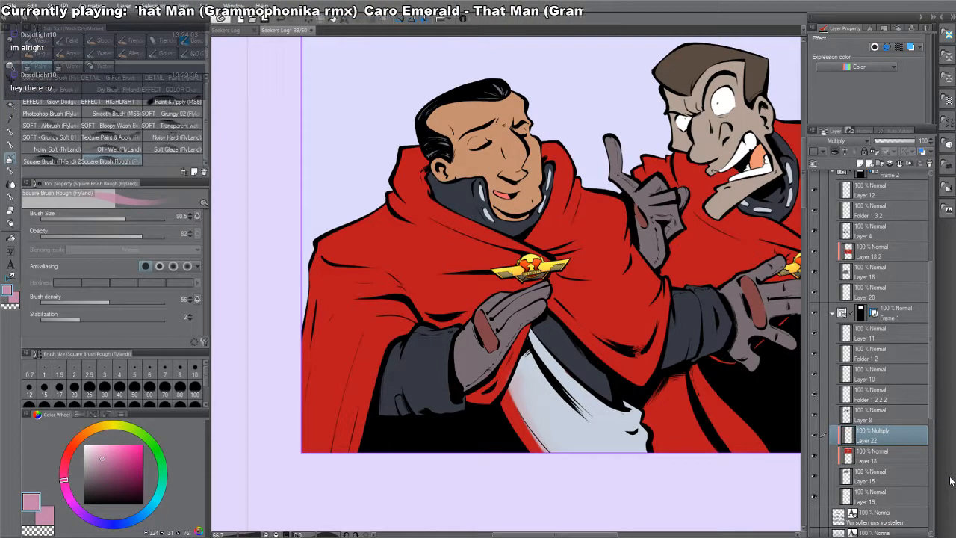
drag(503, 237, 527, 254)
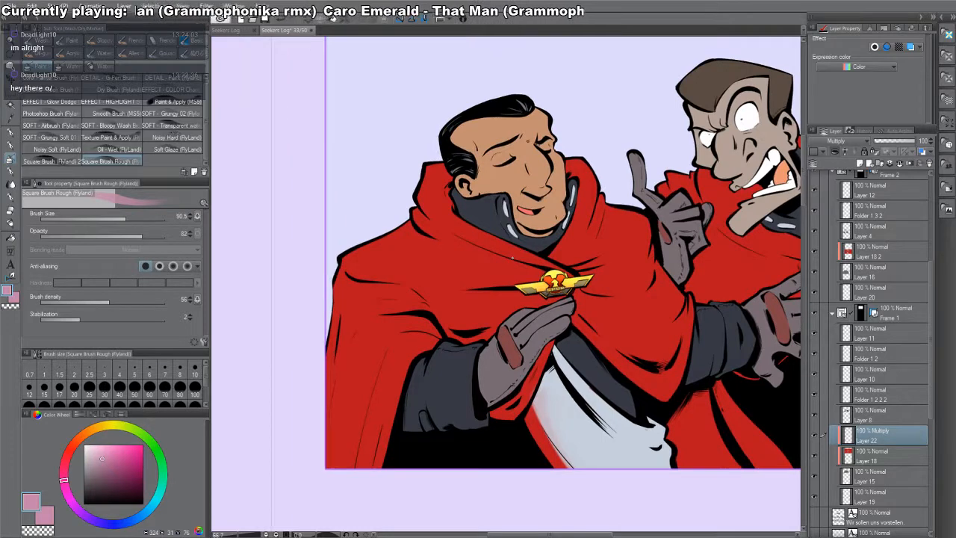
key(p)
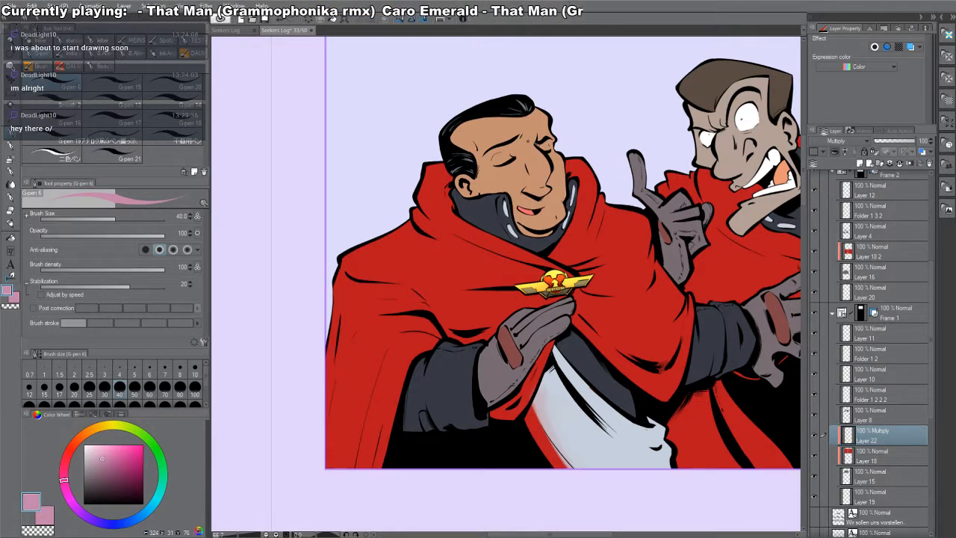
drag(510, 312, 556, 315)
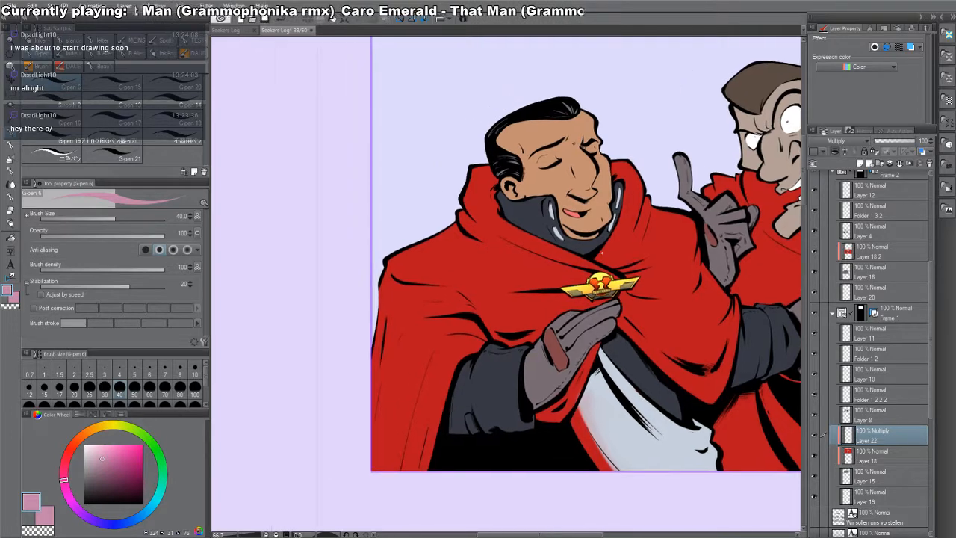
scroll(523, 180, up, 4)
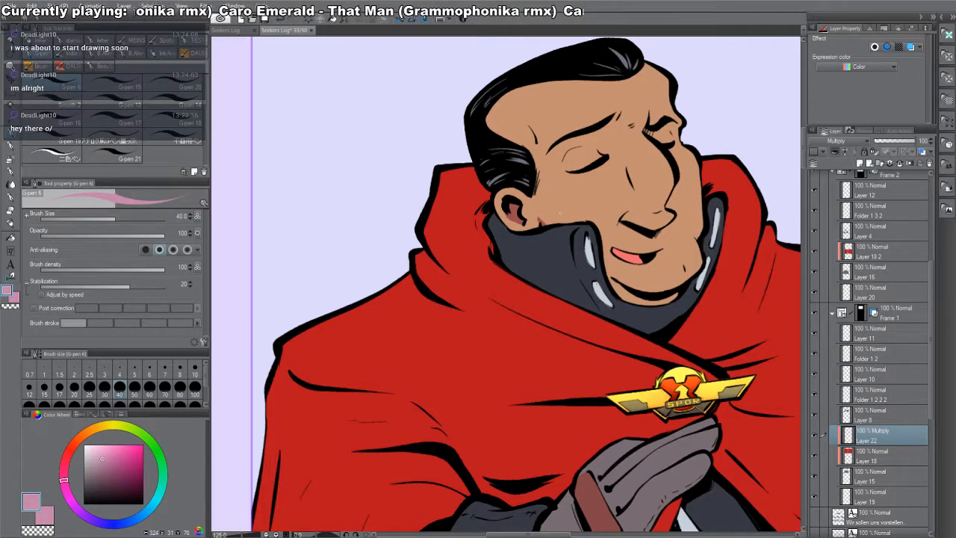
mouse_move(552, 208)
mouse_down()
mouse_move(537, 220)
mouse_move(545, 222)
mouse_up()
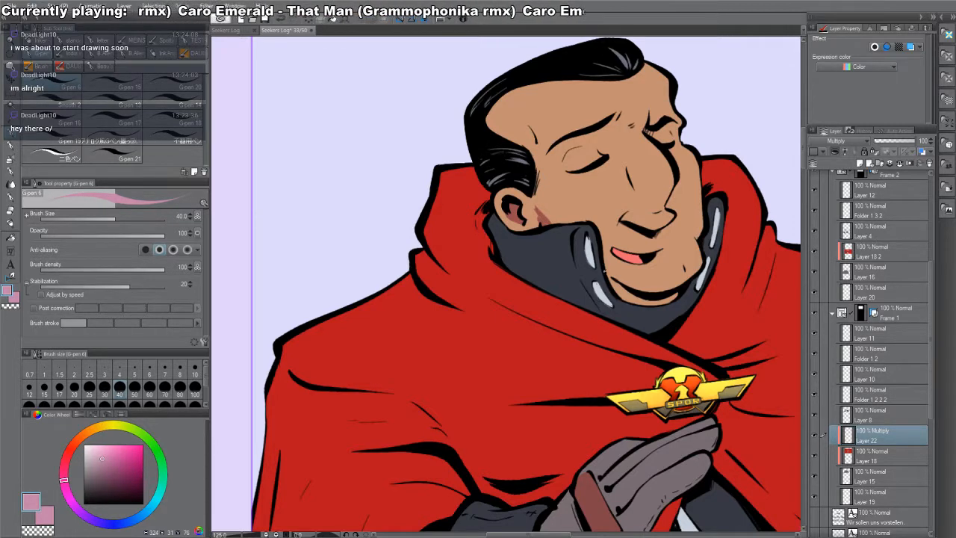
- Outline and fill a shadow along the side of the dark-haired man's grey collar
drag(605, 272, 632, 309)
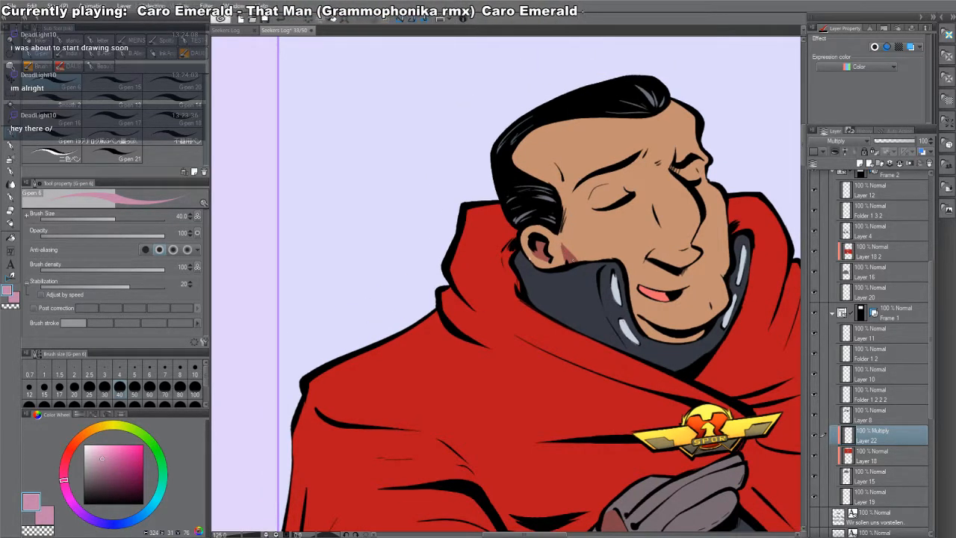
drag(515, 256, 607, 334)
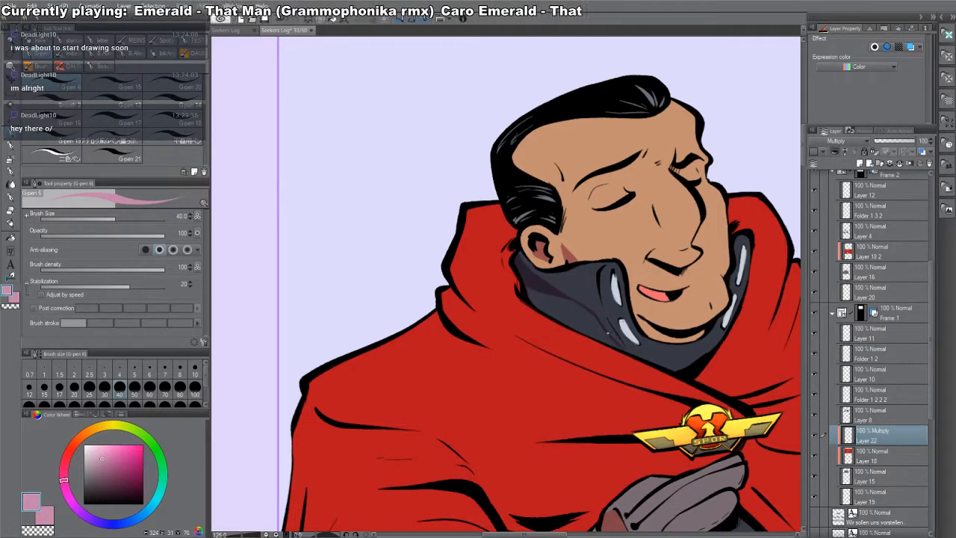
key(g)
click(584, 305)
key(p)
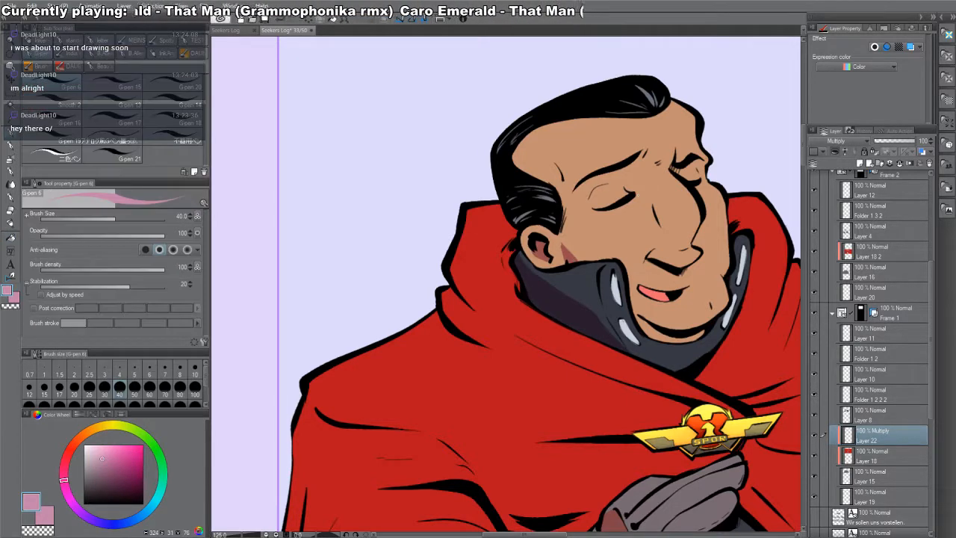
drag(600, 294, 631, 352)
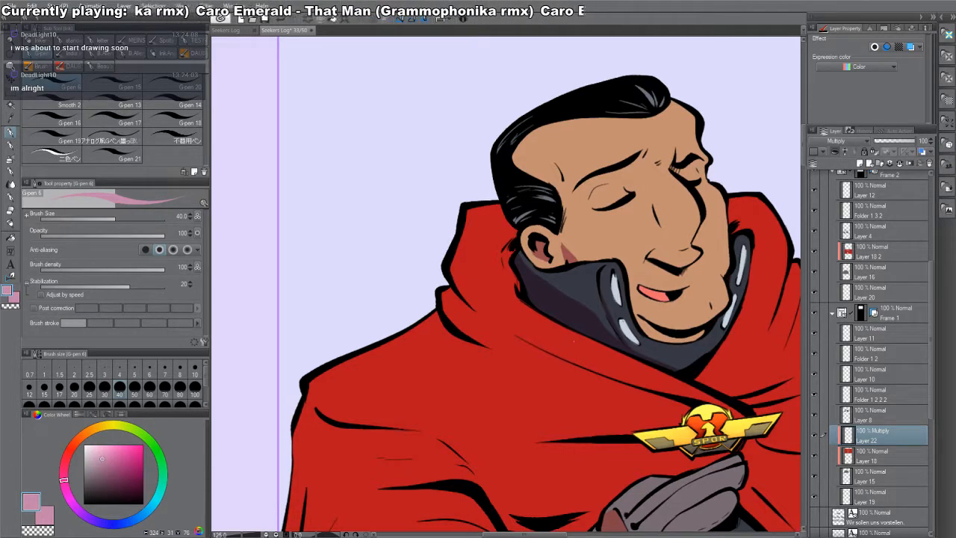
- Outline and fill the shadow along the jaw and under the chin, inside the collar
drag(573, 341, 488, 302)
drag(568, 282, 525, 342)
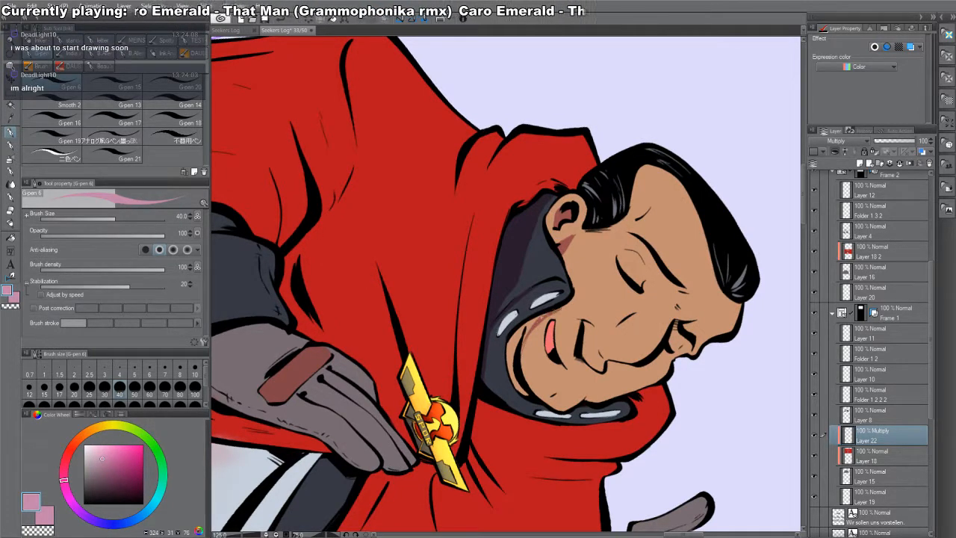
key(g)
click(535, 319)
click(518, 355)
click(530, 335)
key(p)
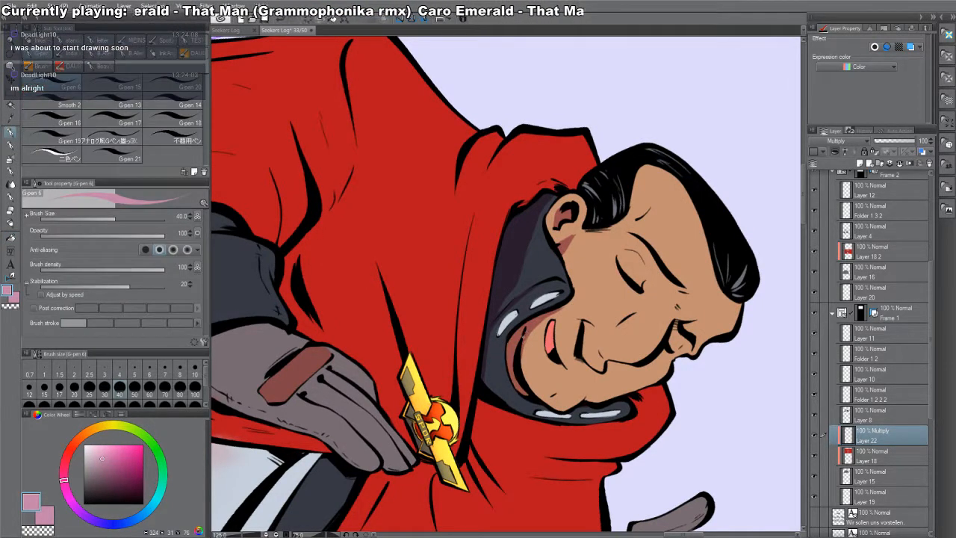
drag(524, 360, 524, 378)
key(shift+space)
double_click(617, 383)
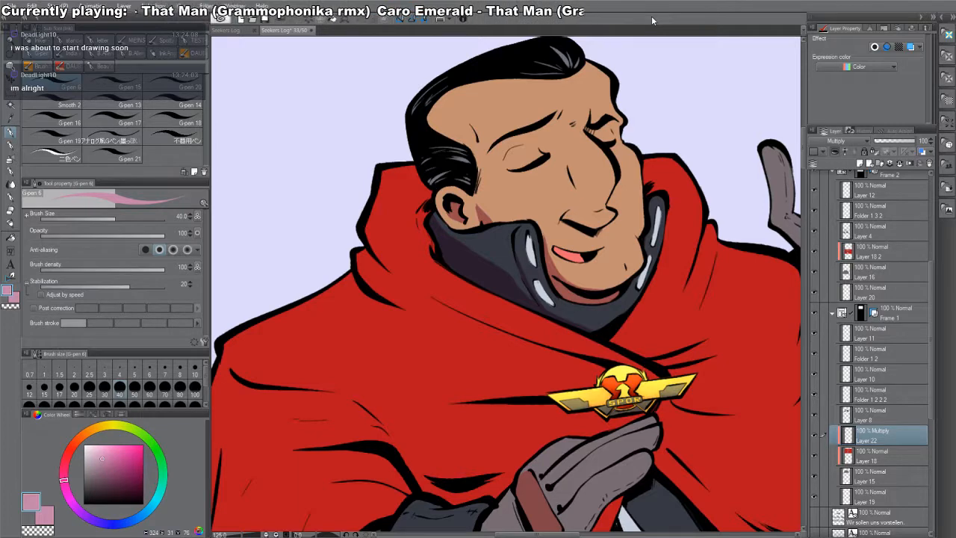
- Shade the small chin crease and fill the shadow beneath the nose above the upper lip
drag(624, 261, 624, 271)
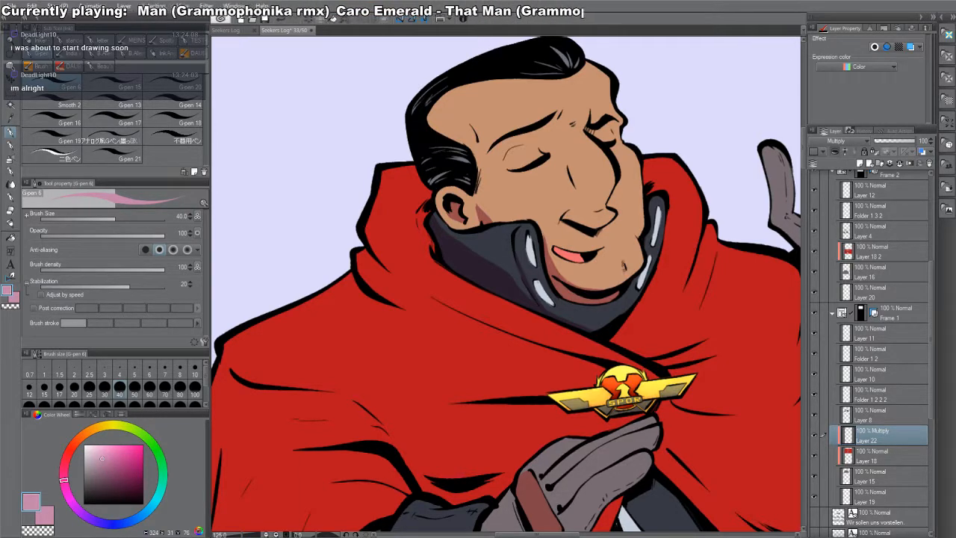
drag(591, 232, 627, 275)
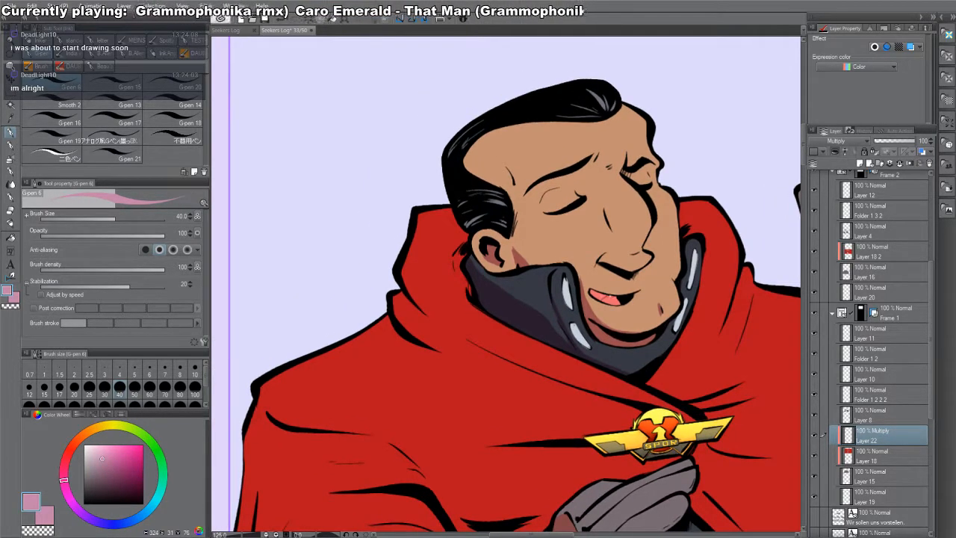
key(g)
key(p)
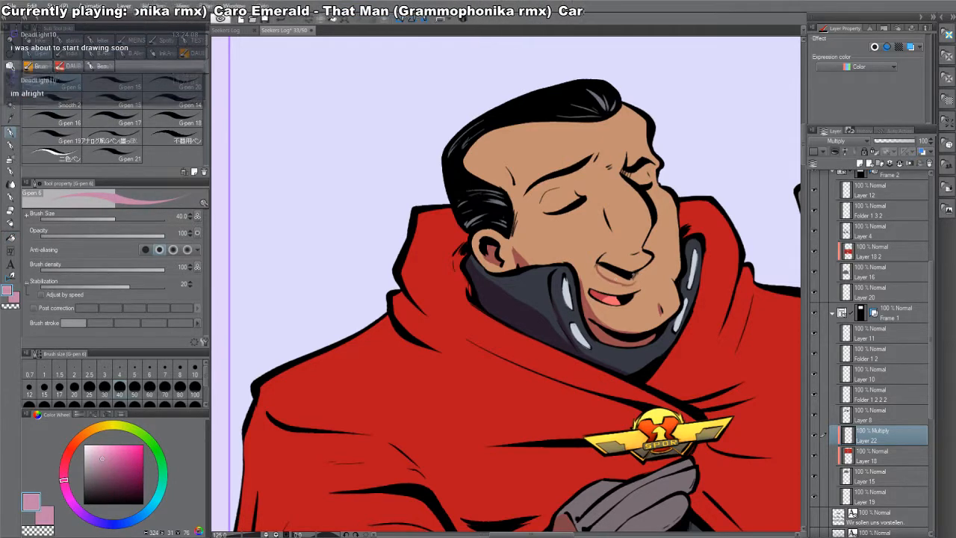
key(g)
key(p)
drag(640, 289, 629, 420)
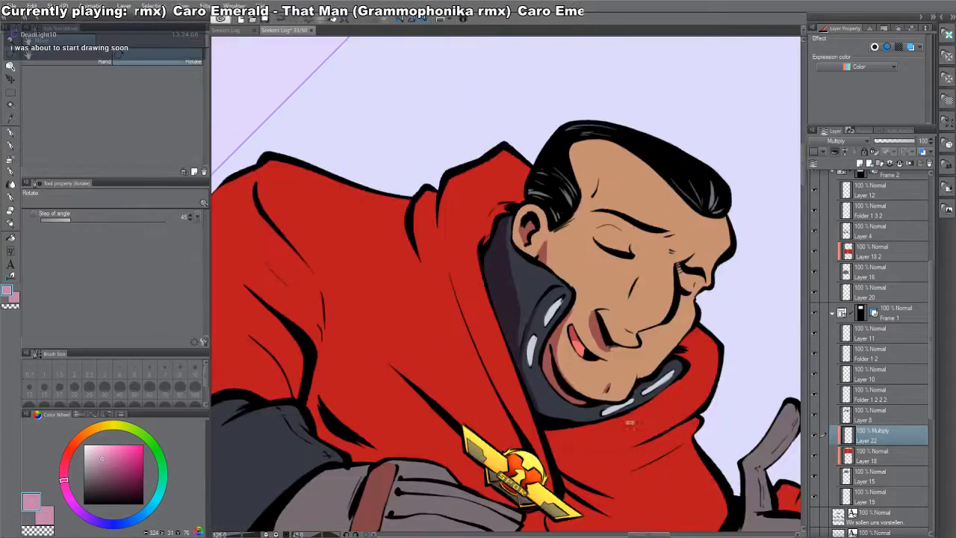
key(r)
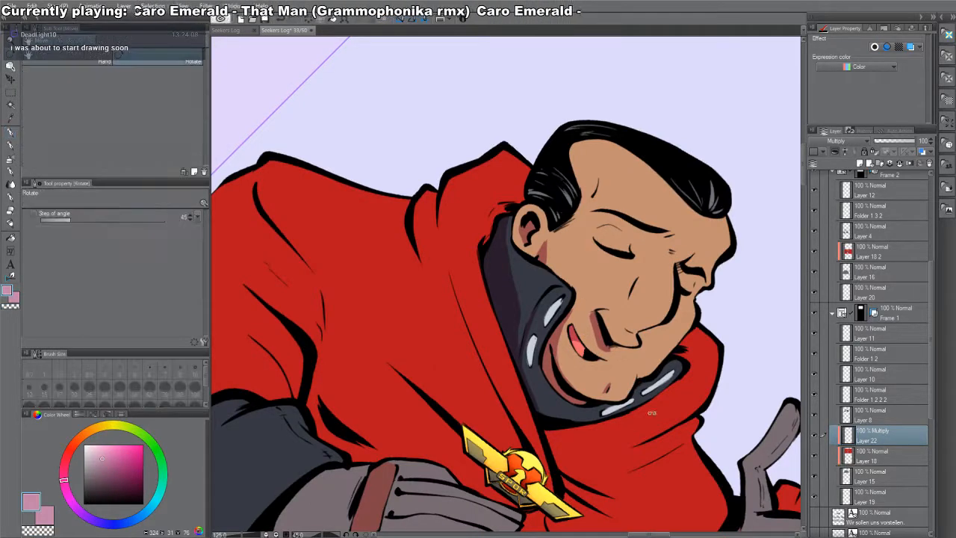
drag(676, 299, 637, 175)
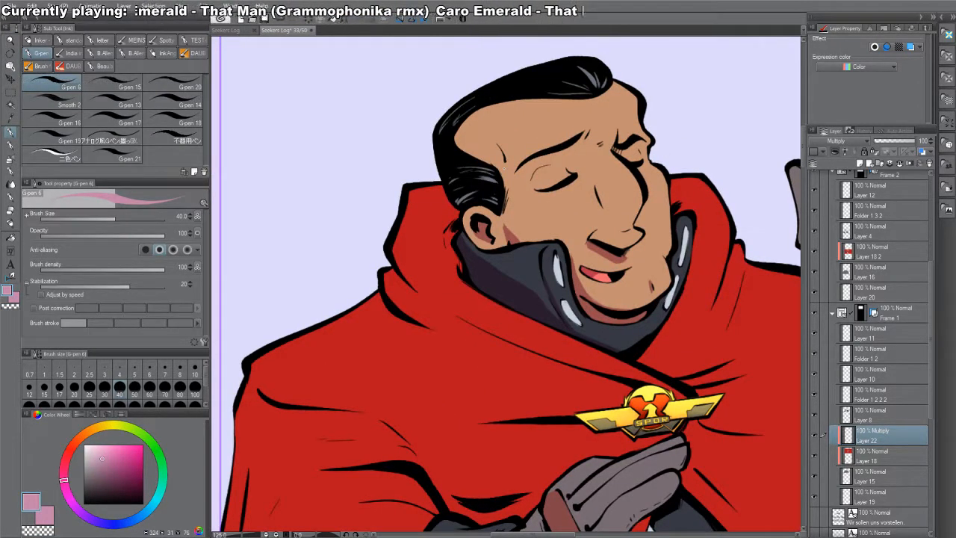
- Paint a shadow on the temple and fill the area between the near eyebrow and closed eyelid
drag(482, 136, 500, 160)
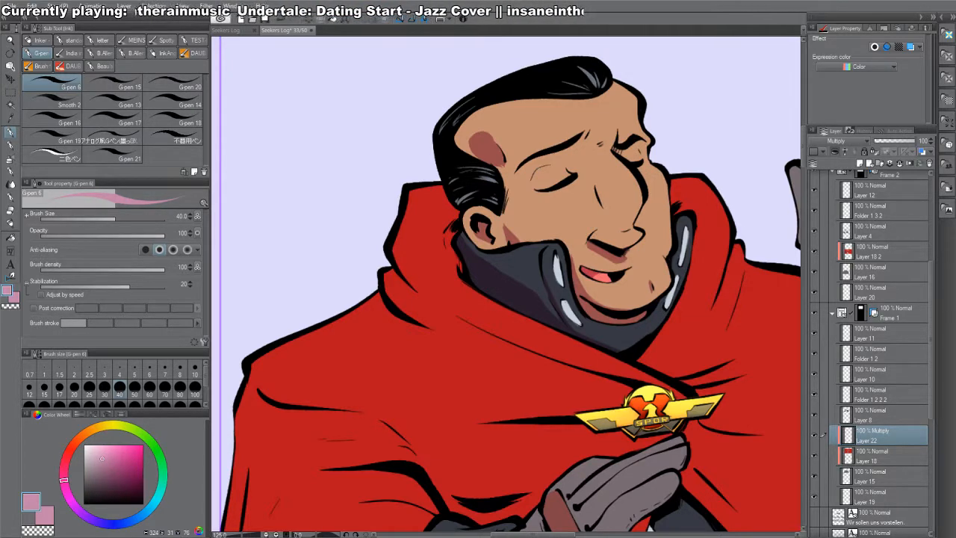
mouse_move(518, 171)
mouse_down()
mouse_move(540, 179)
mouse_move(569, 168)
mouse_move(578, 144)
mouse_up()
key(ctrl+z)
key(g)
click(562, 159)
key(p)
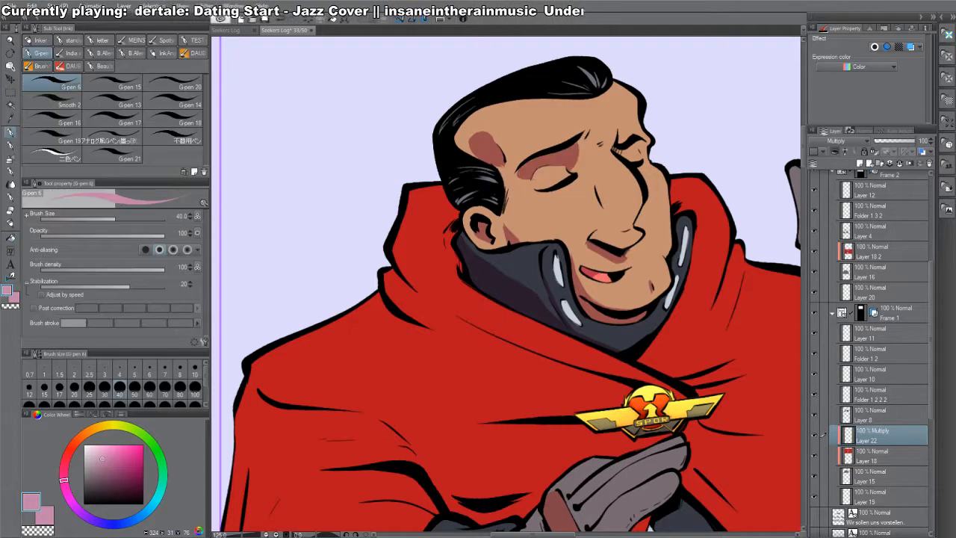
mouse_move(568, 191)
mouse_down()
mouse_move(575, 208)
mouse_move(548, 200)
mouse_up()
- Refine the shading at the inner brow with the pen and transparent color, and fill the shadow around the far eye
key(c)
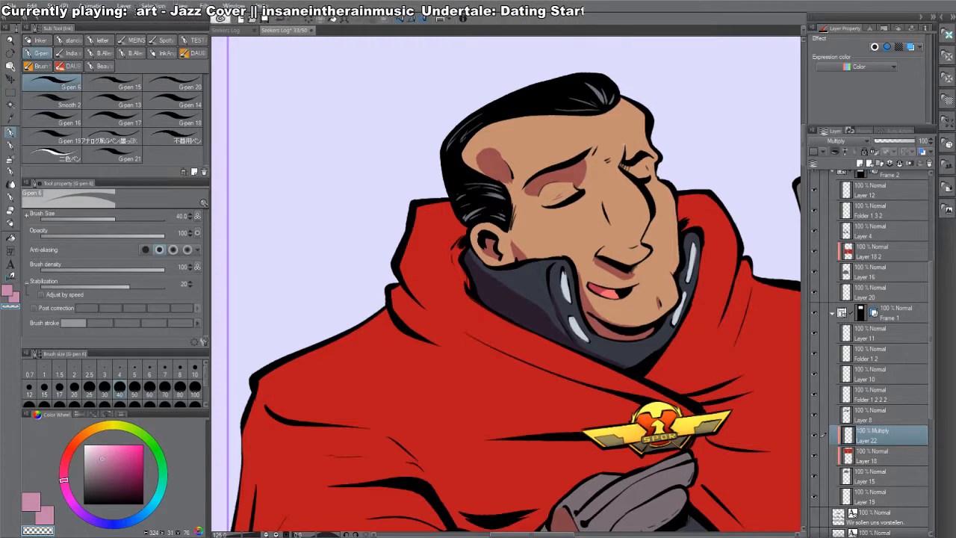
key(c)
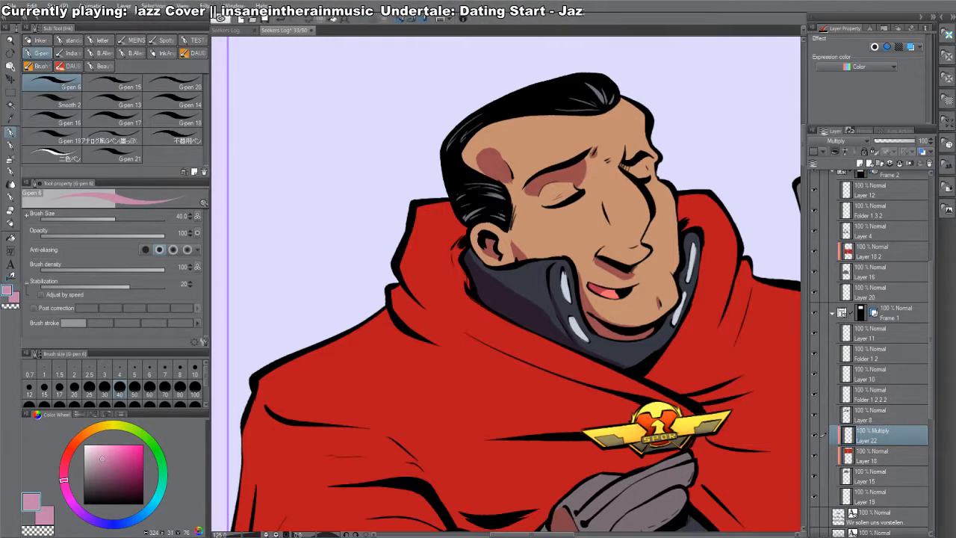
key(c)
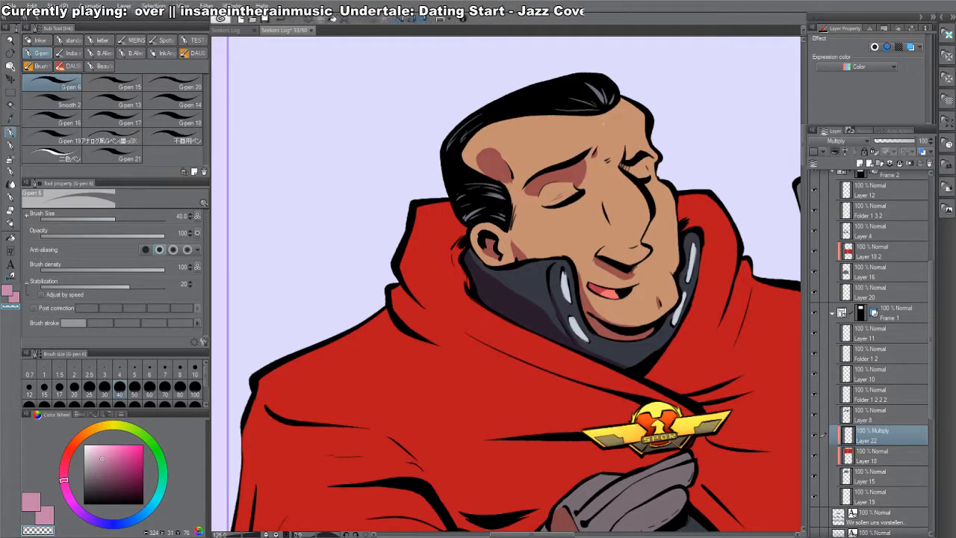
key(c)
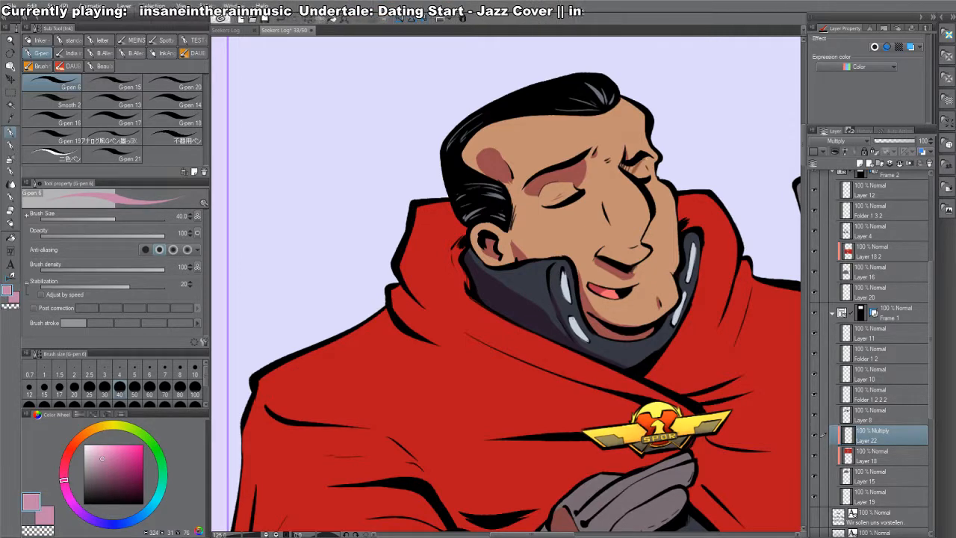
key(e)
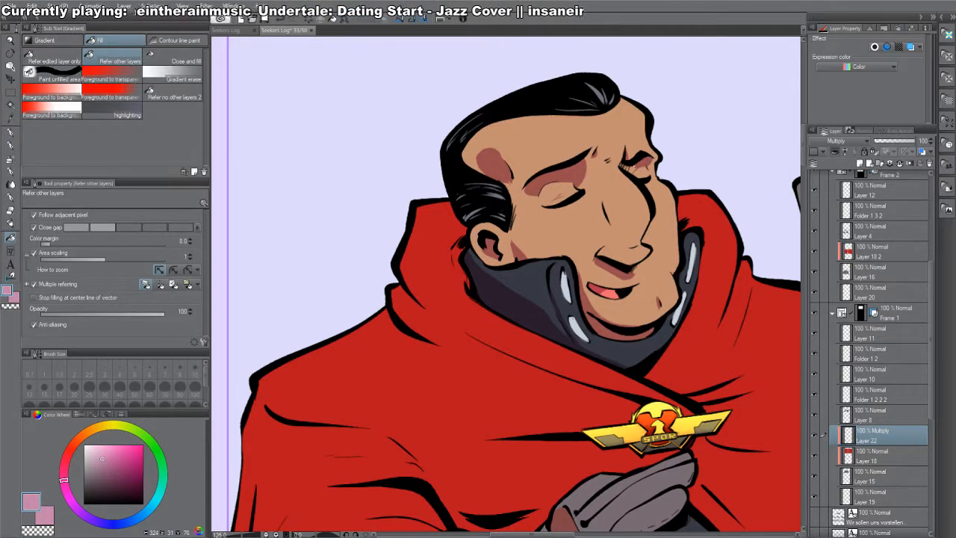
key(p)
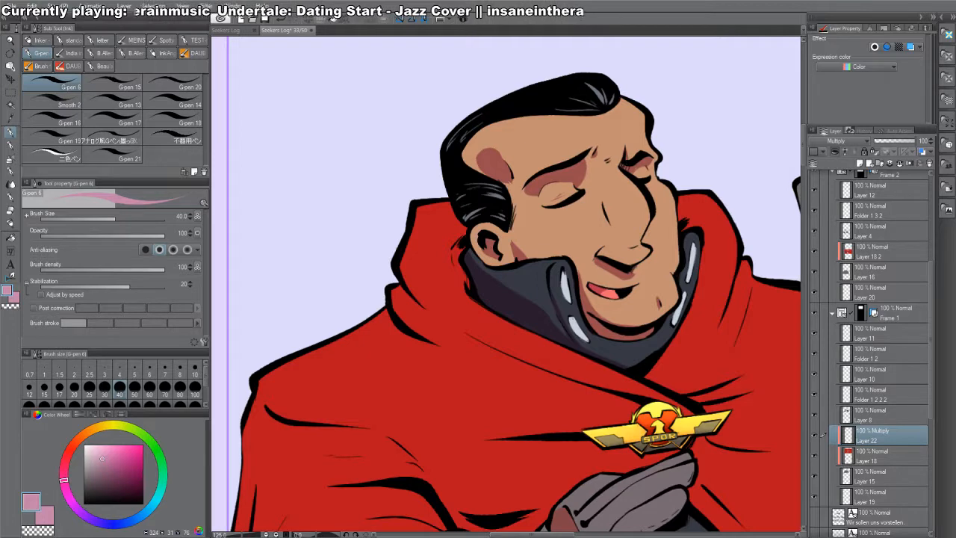
- Shade the side of the nose and the lower front of the collar with G-pen 6
drag(601, 202, 611, 234)
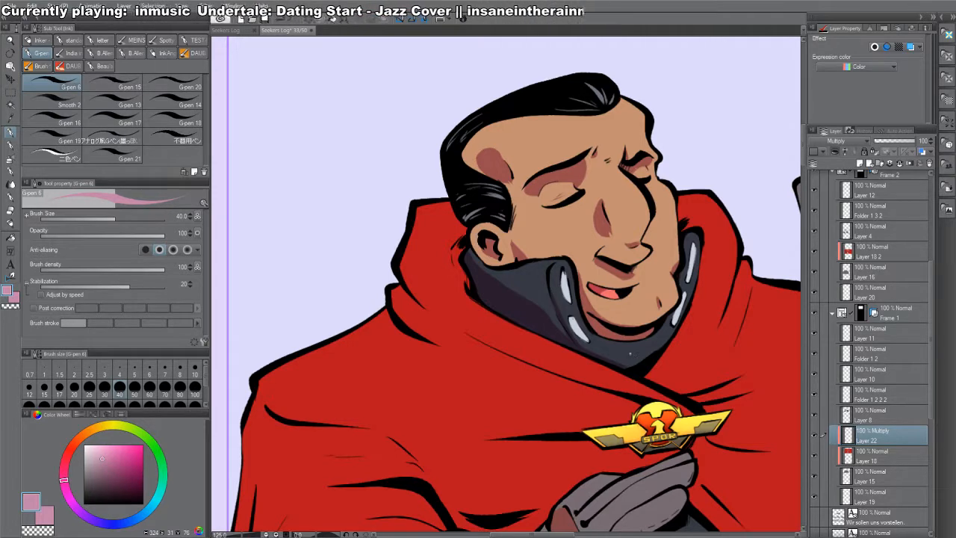
drag(596, 340, 647, 343)
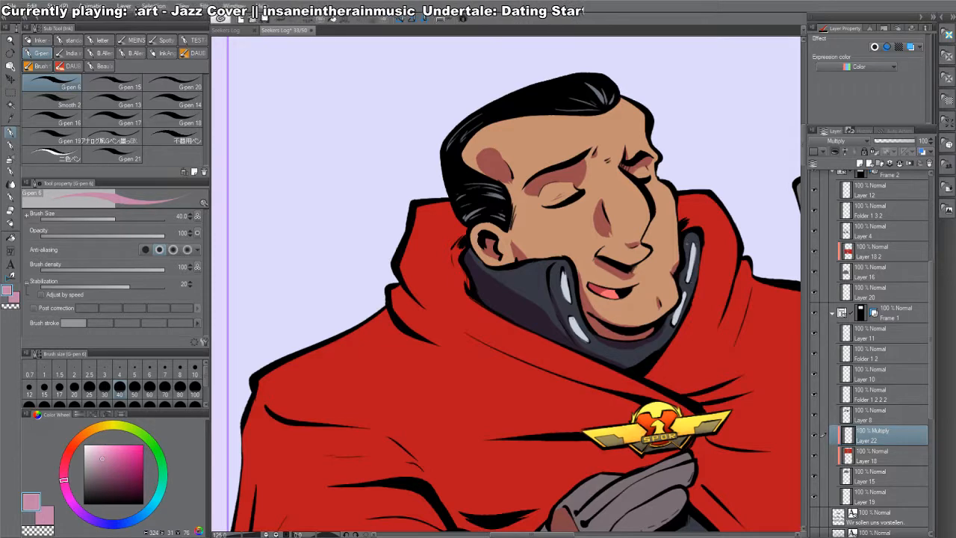
- Paint narrow shadows on the red cloak beside both sides of the dark neck collar, refining the near side with transparent color
drag(701, 254, 669, 349)
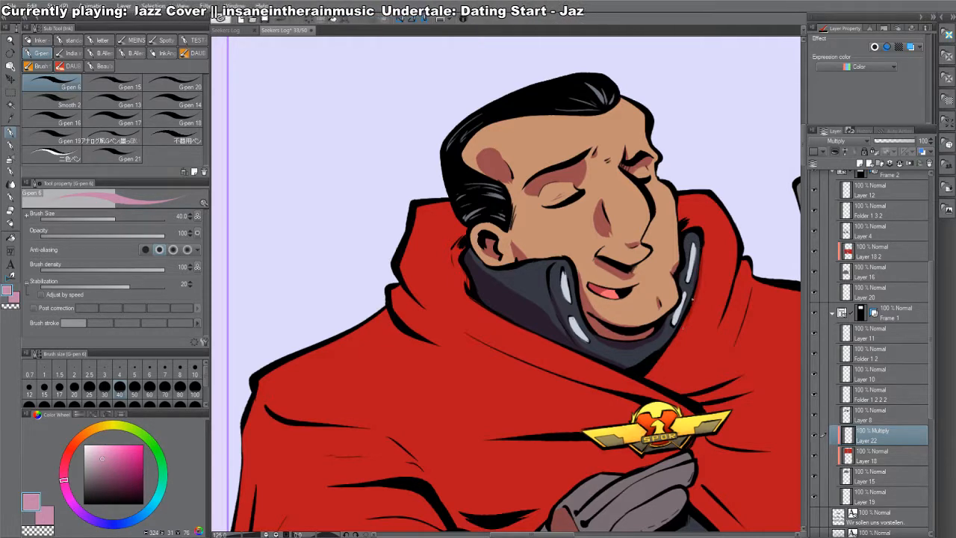
drag(691, 315, 657, 364)
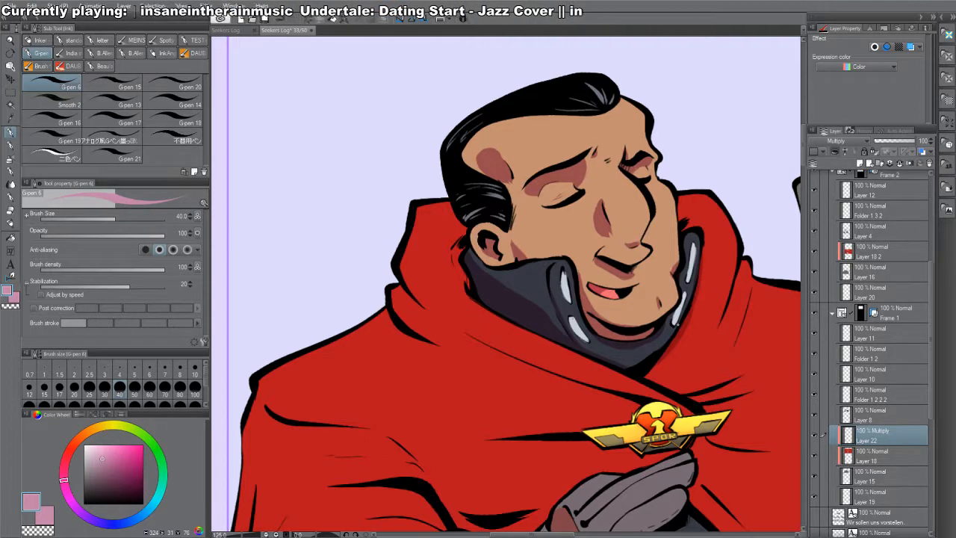
drag(570, 389, 627, 352)
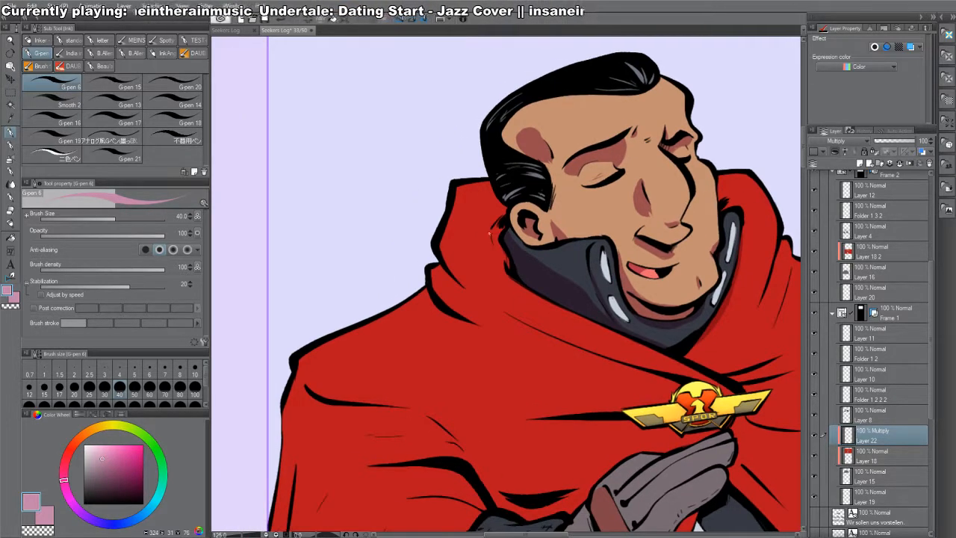
mouse_move(489, 234)
mouse_down()
mouse_move(505, 270)
mouse_move(505, 255)
mouse_move(498, 224)
mouse_move(493, 266)
mouse_up()
key(c)
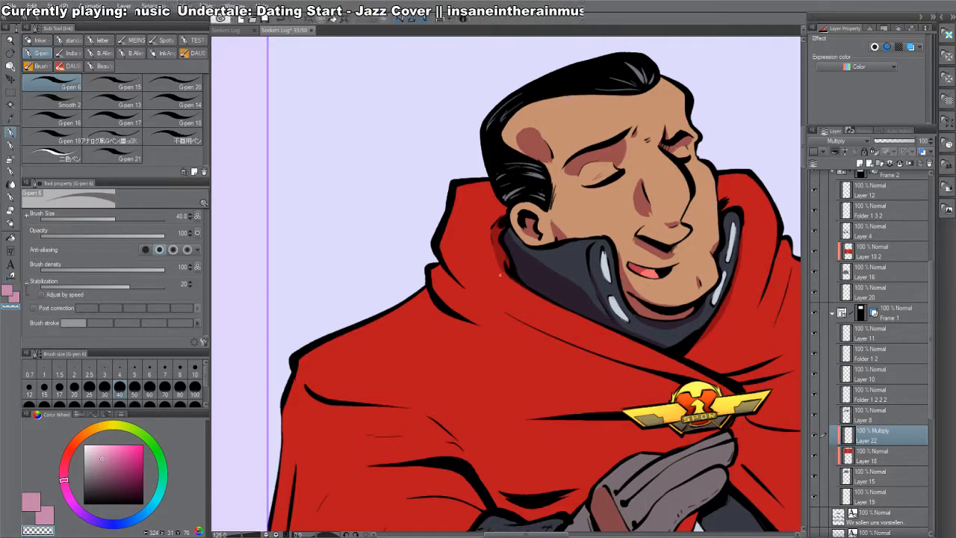
key(c)
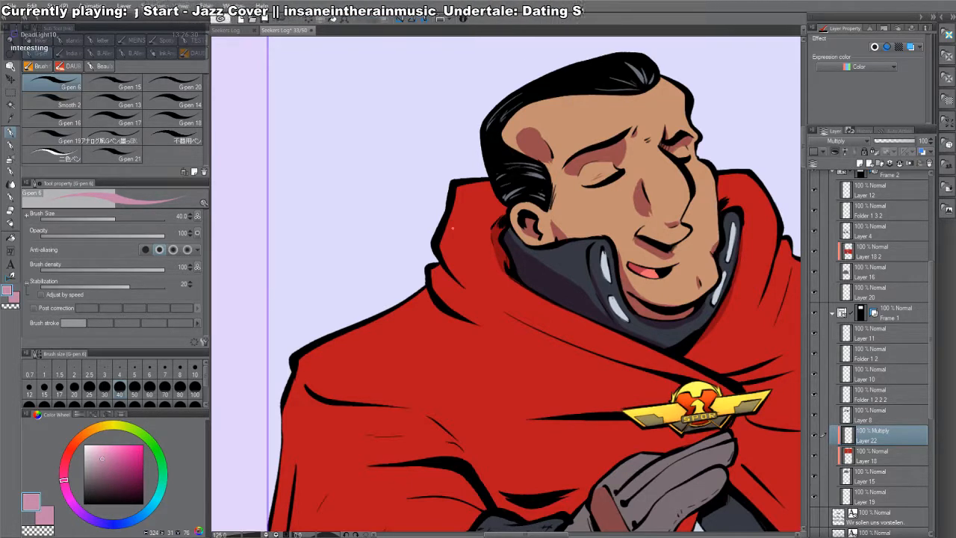
- Outline and fill the shadow along the outer underside of the cloak's rolled neckline, from the near shoulder towards the winged badge
mouse_move(446, 229)
mouse_down()
mouse_move(468, 262)
mouse_move(569, 341)
mouse_move(667, 370)
mouse_move(656, 376)
mouse_move(686, 374)
mouse_up()
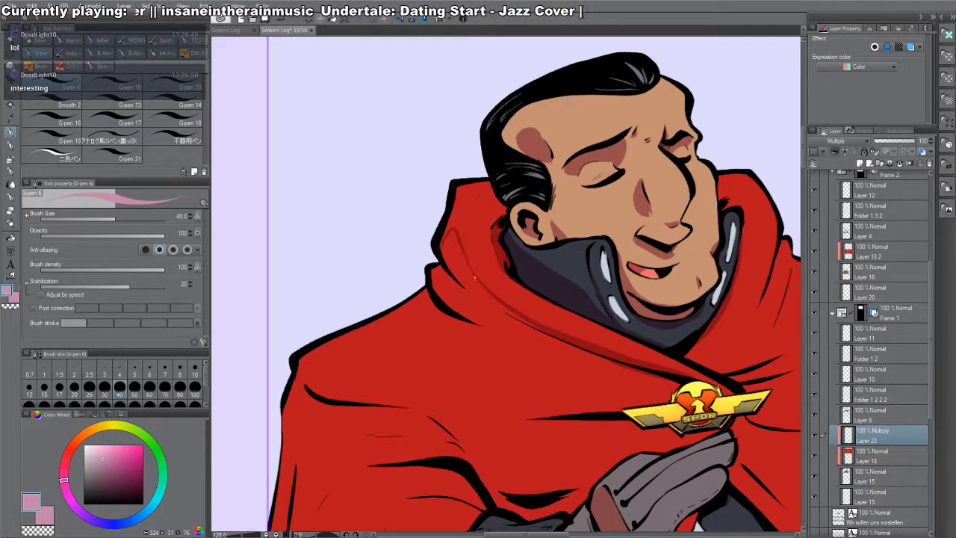
drag(452, 268, 493, 306)
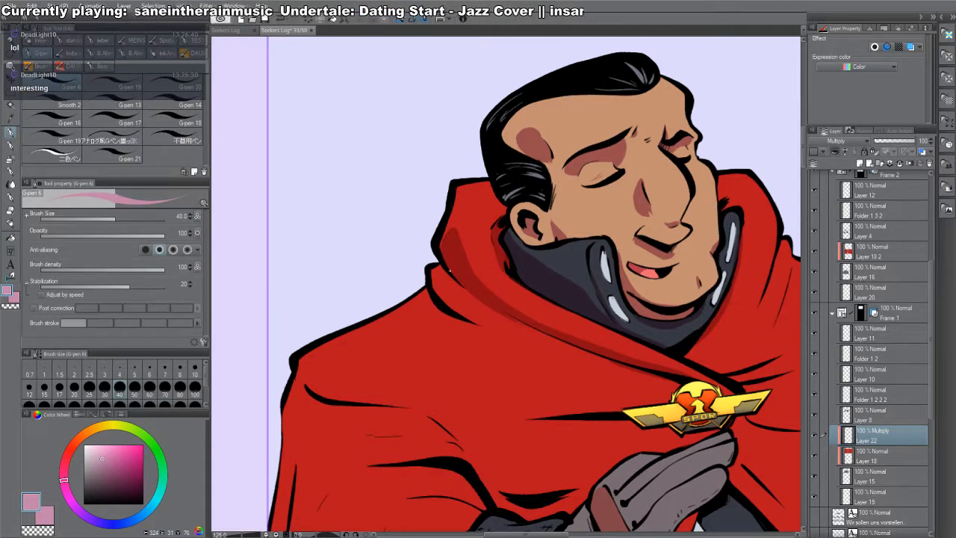
key(c)
key(c)
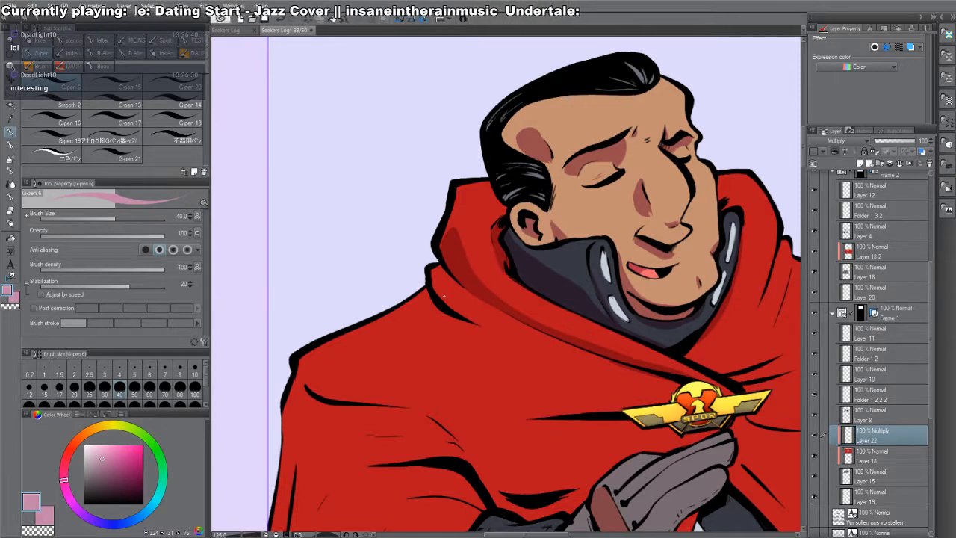
- Shade the short crease beneath the cloak's neckline and the folds leading to the winged badge
drag(605, 333, 600, 327)
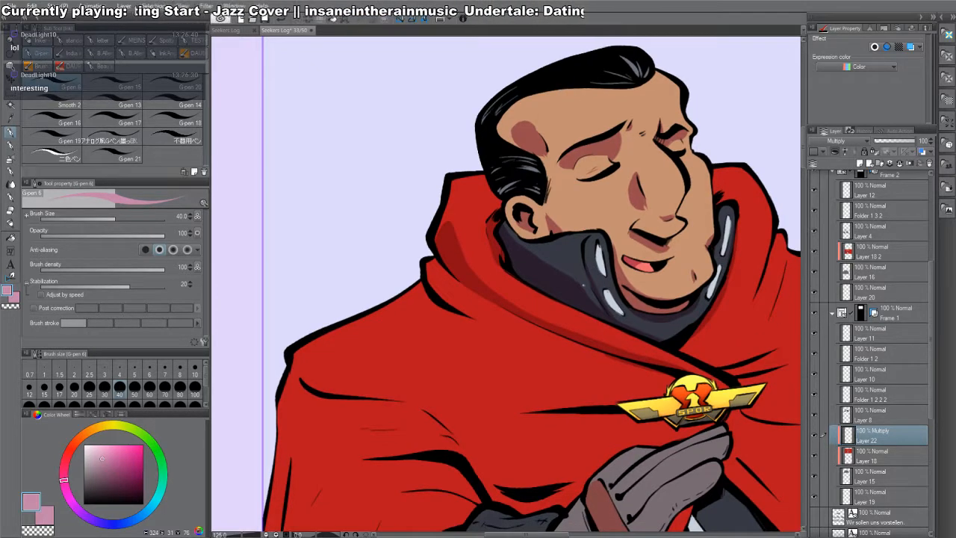
drag(723, 362, 711, 356)
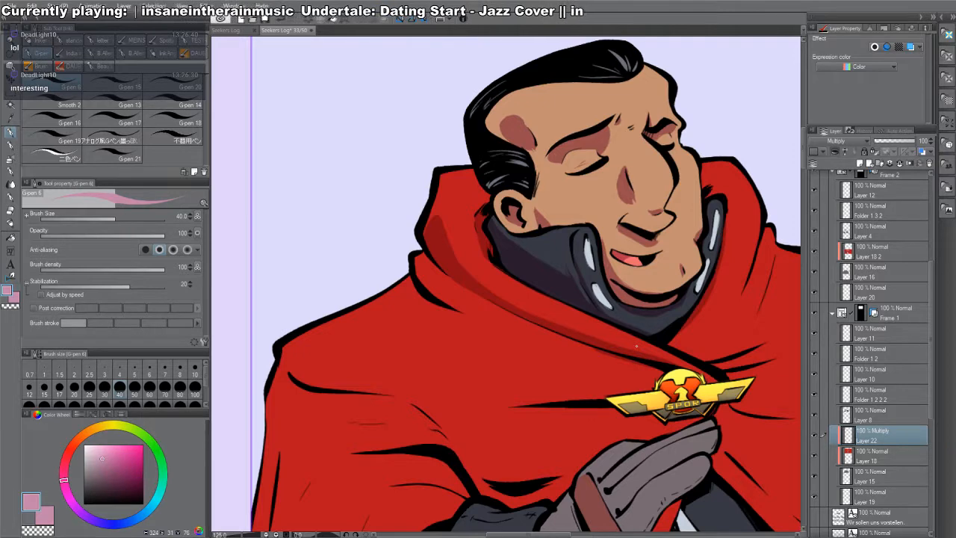
drag(614, 434, 575, 407)
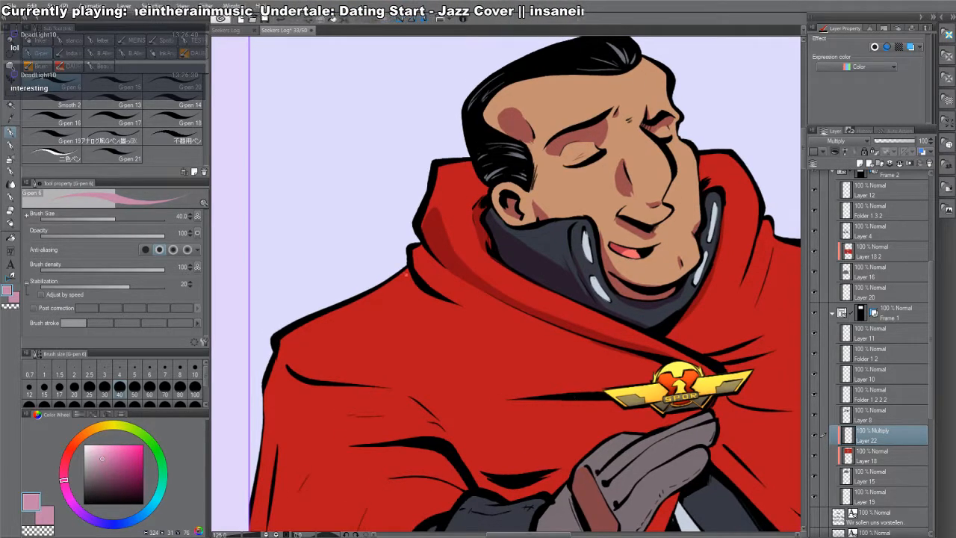
drag(513, 355, 536, 287)
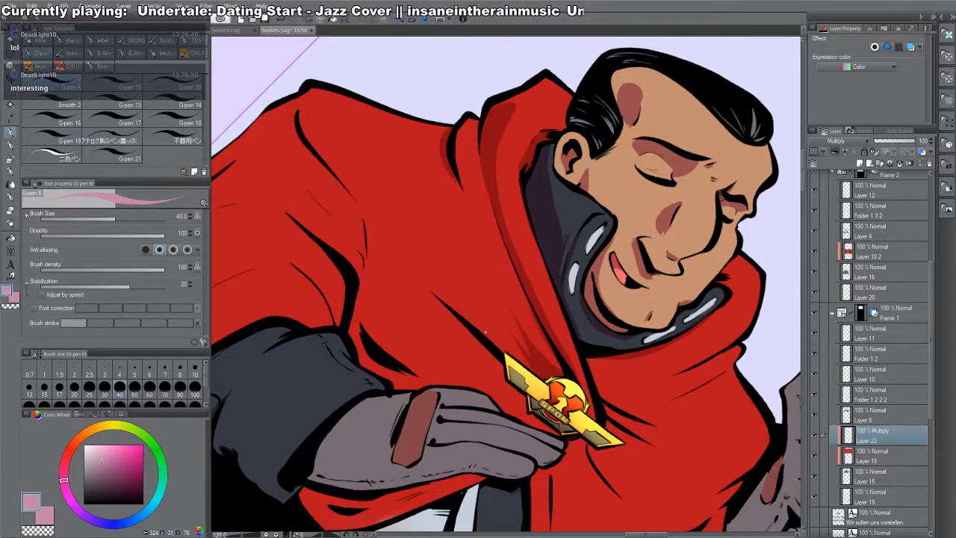
drag(502, 374, 444, 305)
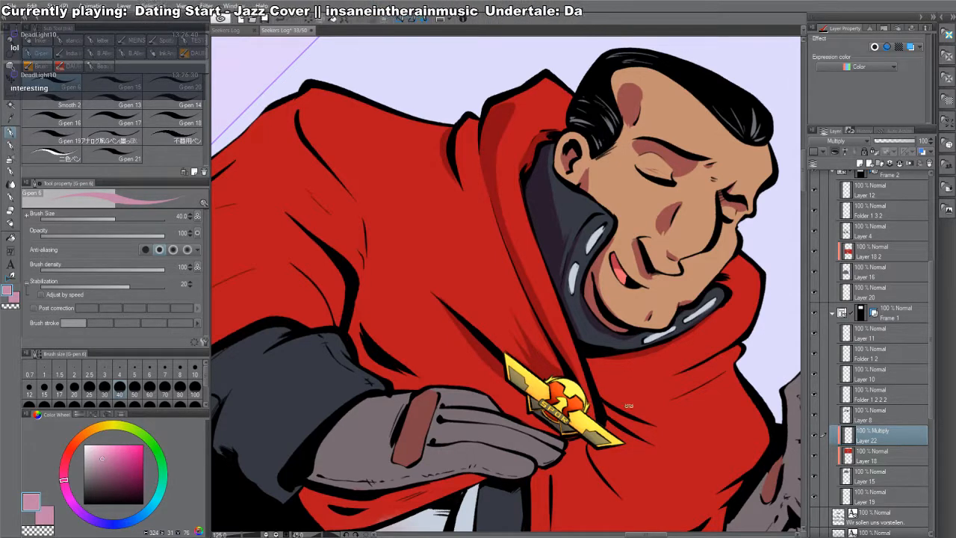
- Shade the gloved hand's fingers with G-pen strokes along the dividing lines between them
mouse_move(630, 406)
mouse_down()
mouse_move(677, 201)
mouse_move(650, 132)
mouse_up()
drag(632, 269, 655, 319)
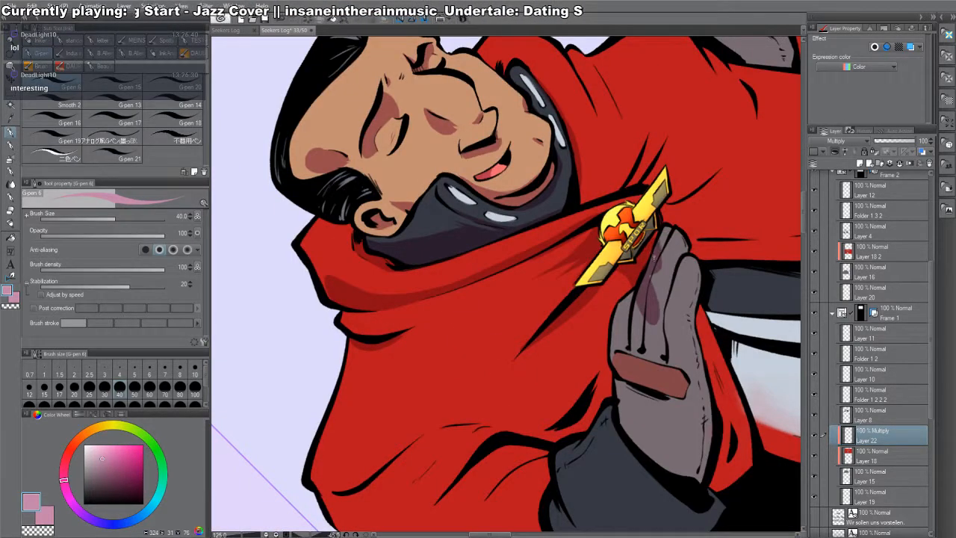
key(g)
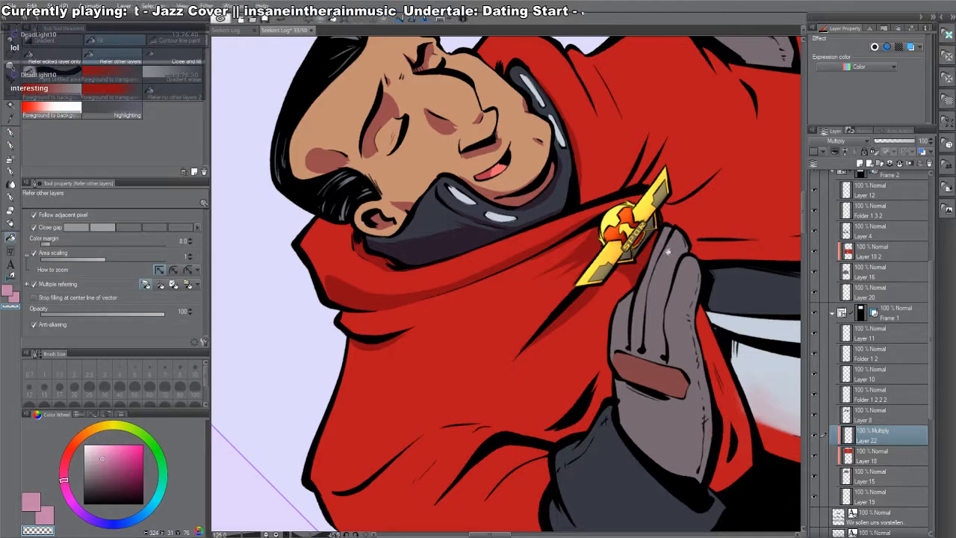
key(p)
drag(631, 293, 624, 346)
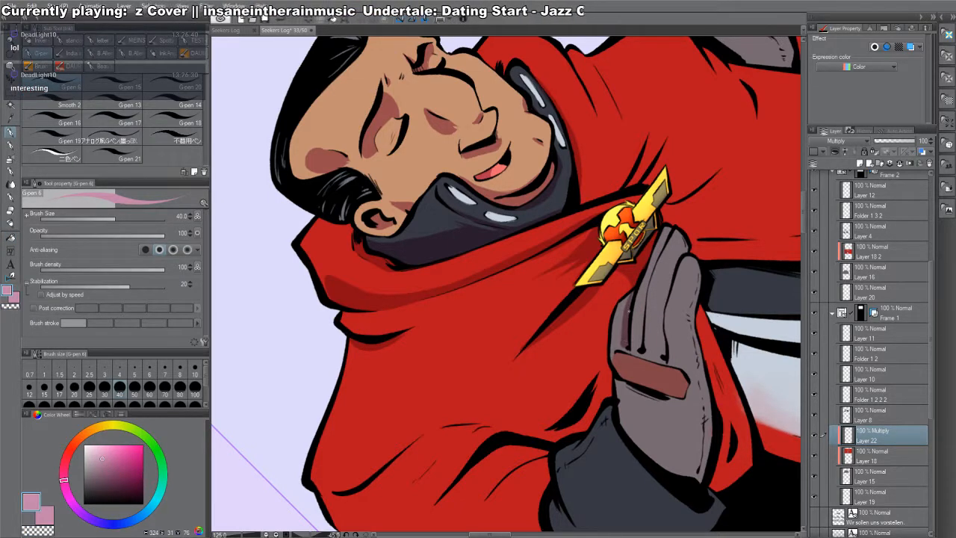
drag(643, 301, 638, 349)
mouse_move(648, 282)
mouse_down()
mouse_move(643, 309)
mouse_move(659, 360)
mouse_up()
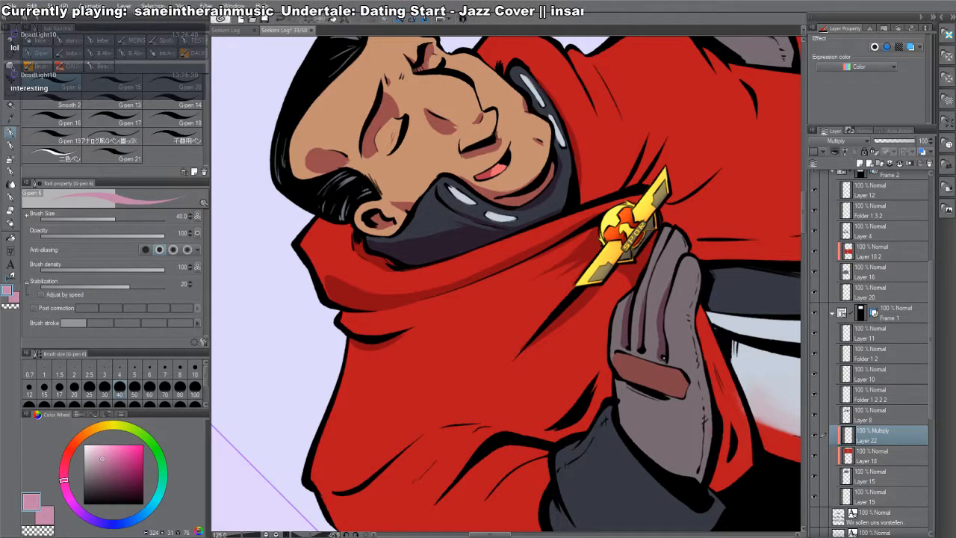
- Paint shadows along the outer finger and the outer edge of the glove down towards the wrist
key(c)
key(c)
mouse_move(697, 275)
mouse_down()
mouse_move(702, 418)
mouse_move(695, 377)
mouse_move(698, 447)
mouse_up()
drag(670, 313, 656, 238)
mouse_move(693, 317)
mouse_down()
mouse_move(692, 381)
mouse_move(680, 407)
mouse_up()
mouse_move(685, 348)
mouse_down()
mouse_move(673, 393)
mouse_move(684, 393)
mouse_move(685, 367)
mouse_move(573, 370)
mouse_up()
key(r)
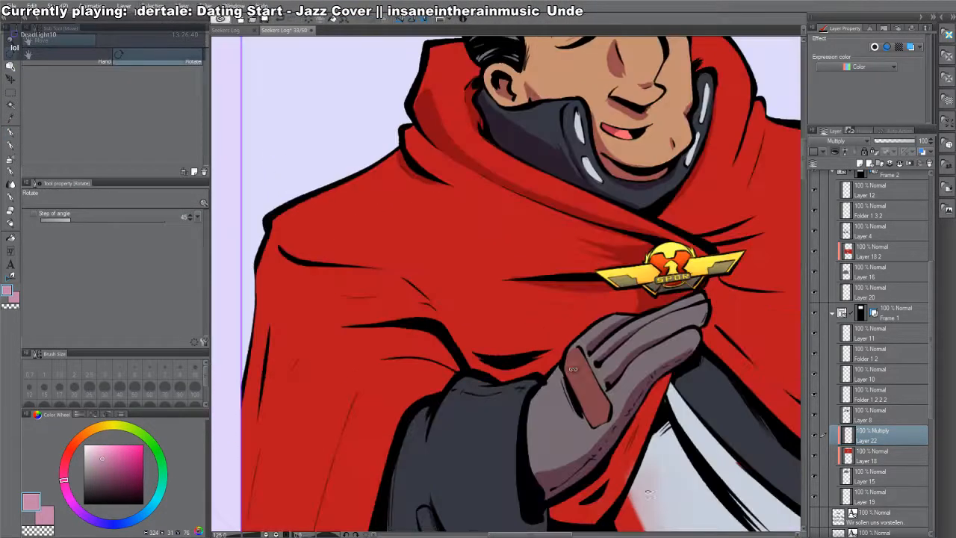
- Shade the glove along the sleeve cuff and darken the lower part of the red patch on the glove
drag(528, 418, 546, 458)
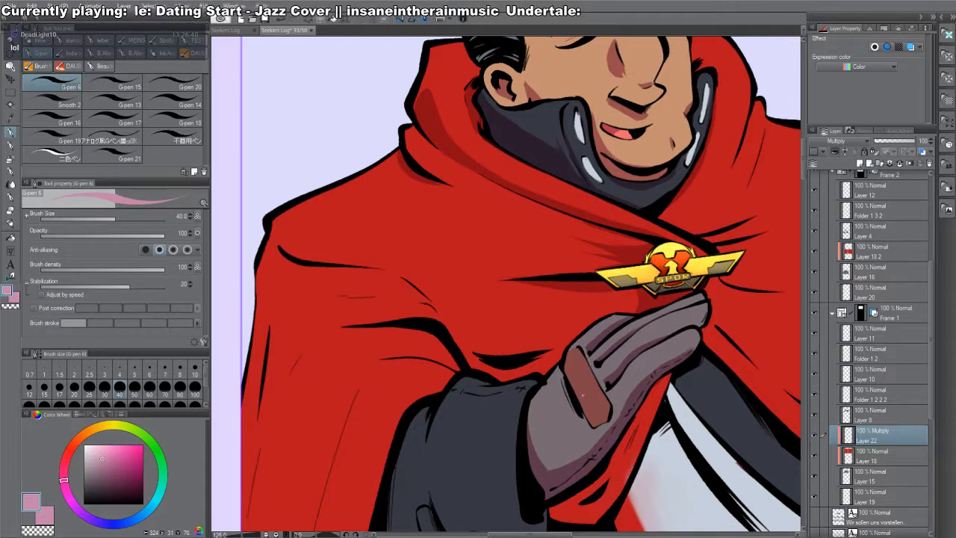
mouse_move(583, 395)
mouse_down()
mouse_move(596, 408)
mouse_move(601, 393)
mouse_up()
key(g)
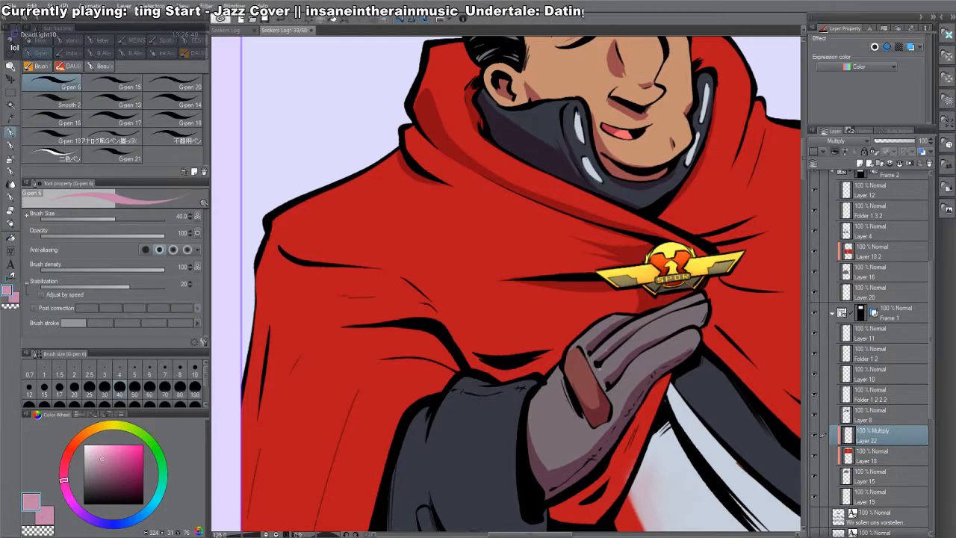
key(c)
key(c)
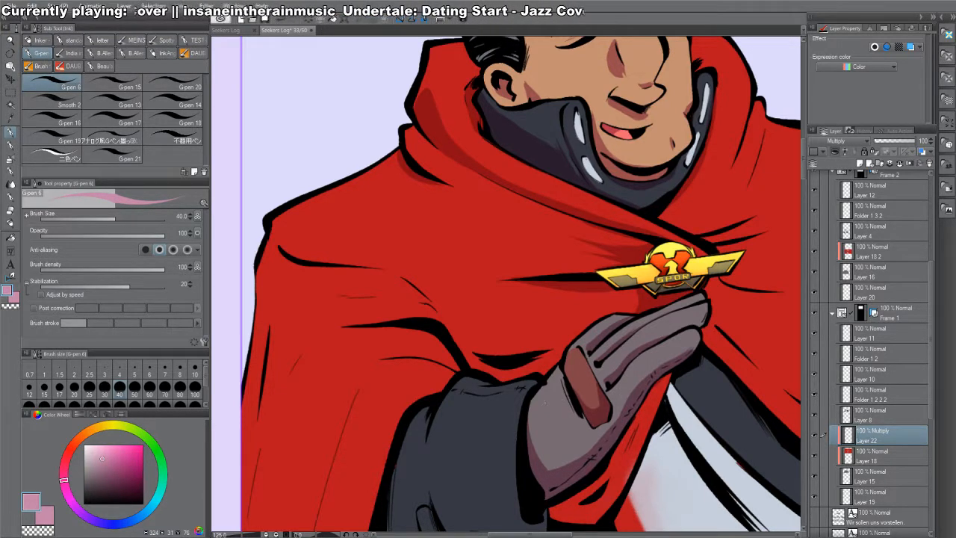
- Sample the sleeve's dark blue-grey from Layer 18 as the secondary color, and return to Multiply Layer 22 with the pink shadow color
drag(644, 372, 724, 271)
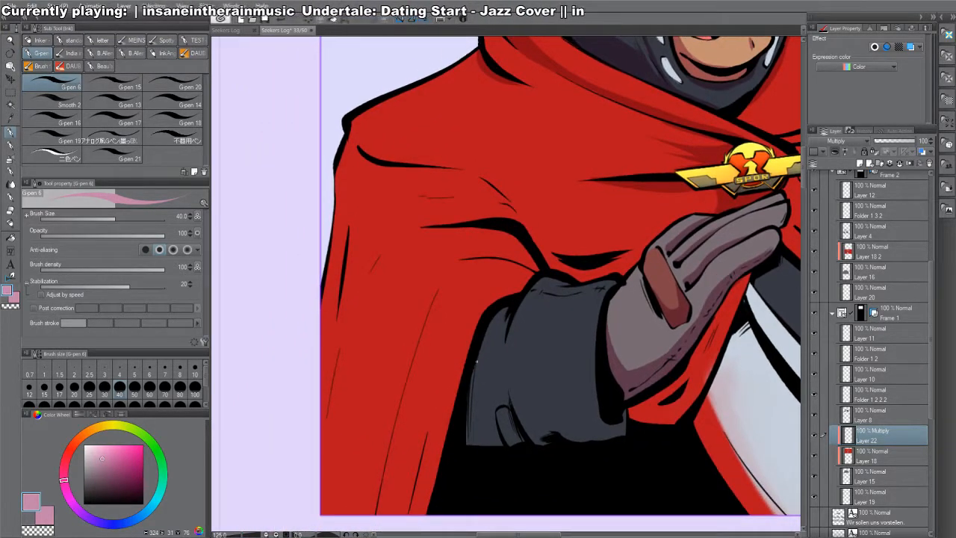
click(857, 450)
key(x)
alt+click(483, 371)
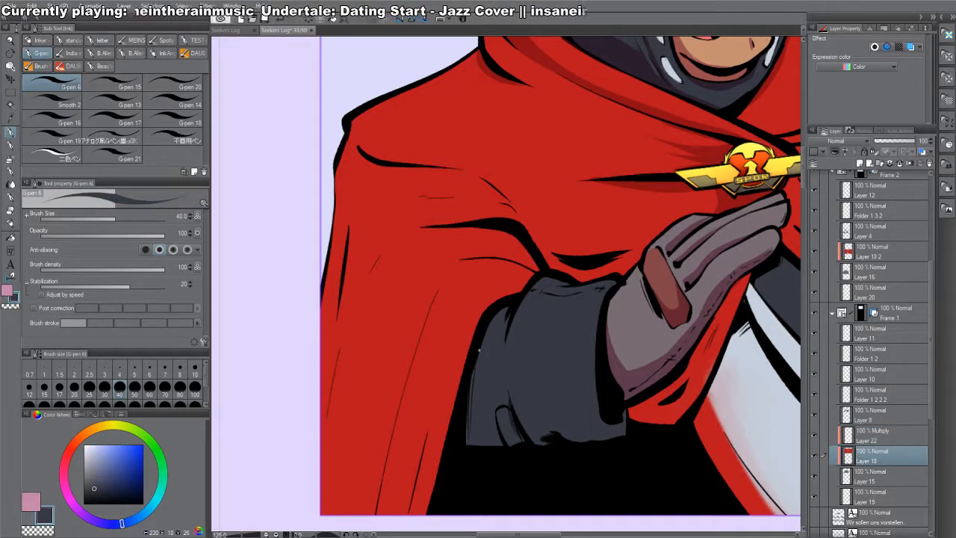
click(896, 431)
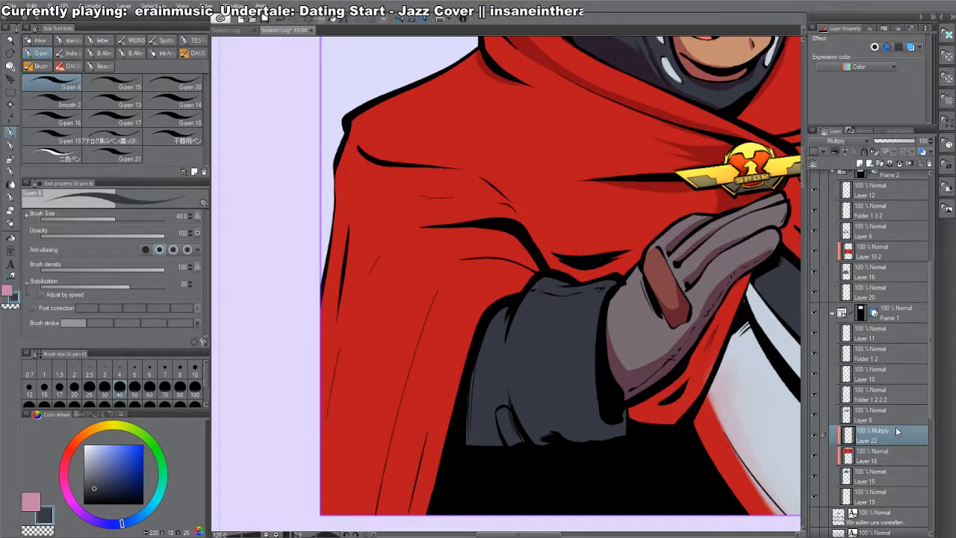
key(c)
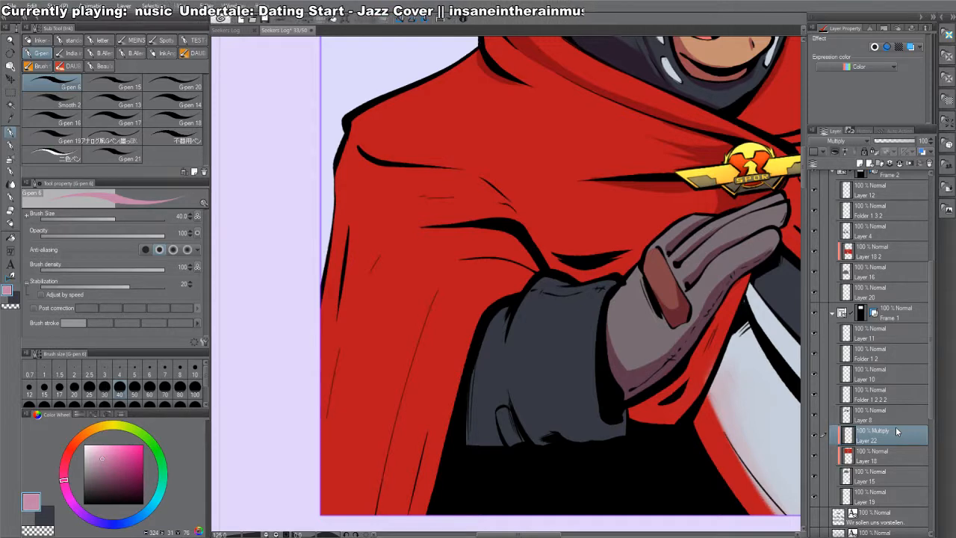
- Shade the outer side of the dark sleeve along the cloak opening and around its small lower fold
drag(581, 363, 606, 324)
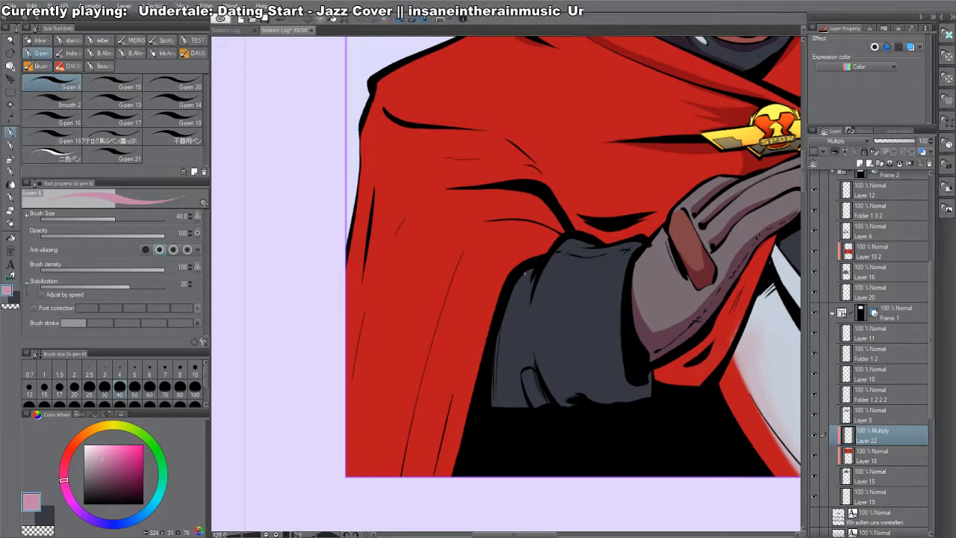
drag(526, 274, 503, 390)
drag(524, 330, 493, 407)
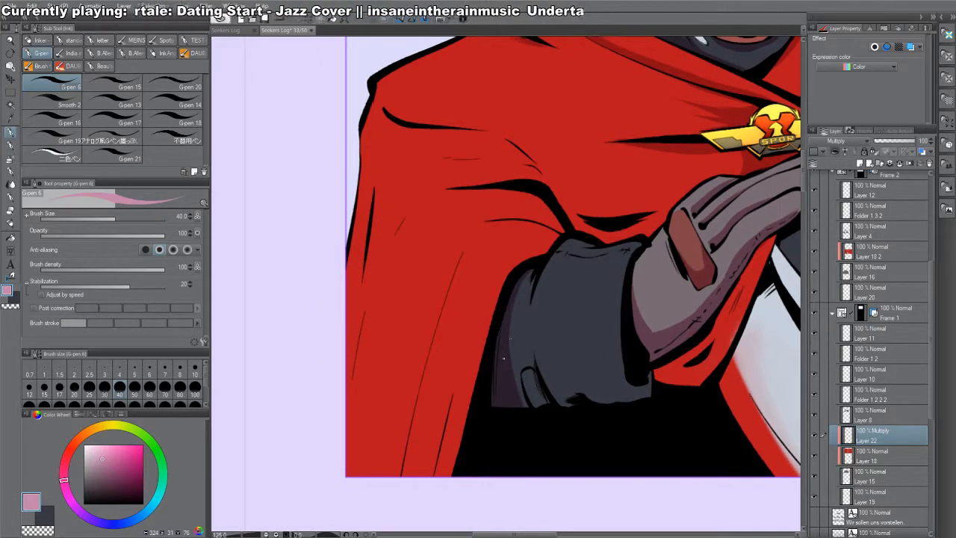
drag(504, 359, 520, 385)
mouse_move(508, 321)
mouse_down()
mouse_move(514, 367)
mouse_move(530, 366)
mouse_up()
mouse_move(533, 299)
mouse_down()
mouse_move(535, 368)
mouse_move(514, 383)
mouse_move(543, 408)
mouse_up()
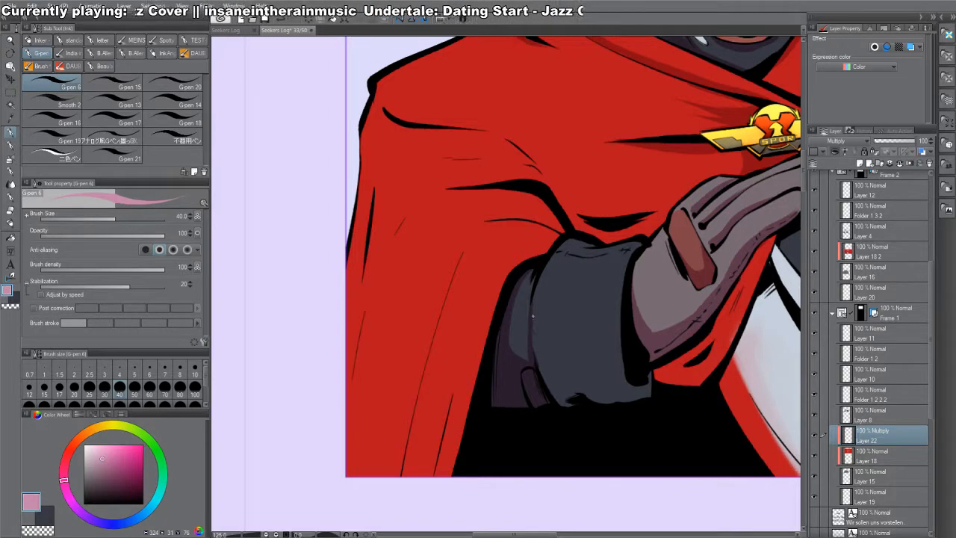
- Outline and fill the shadow across the lower half of the sleeve, and add crease shadows at its middle and upper edge
mouse_move(535, 336)
mouse_down()
mouse_move(649, 323)
mouse_move(596, 341)
mouse_move(622, 343)
mouse_up()
key(g)
click(610, 346)
key(p)
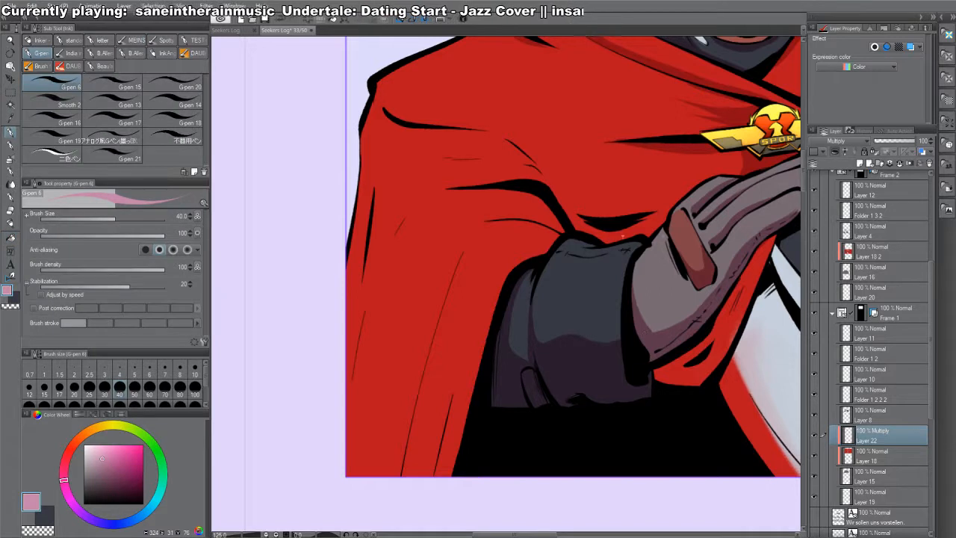
drag(577, 288, 569, 322)
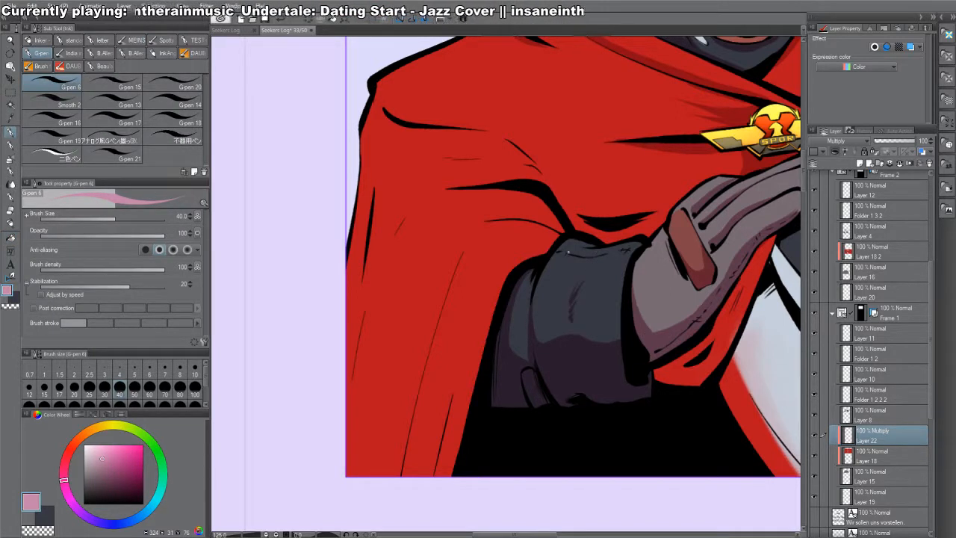
mouse_move(564, 252)
mouse_down()
mouse_move(603, 257)
mouse_move(637, 287)
mouse_move(637, 309)
mouse_move(623, 297)
mouse_move(688, 319)
mouse_move(685, 363)
mouse_up()
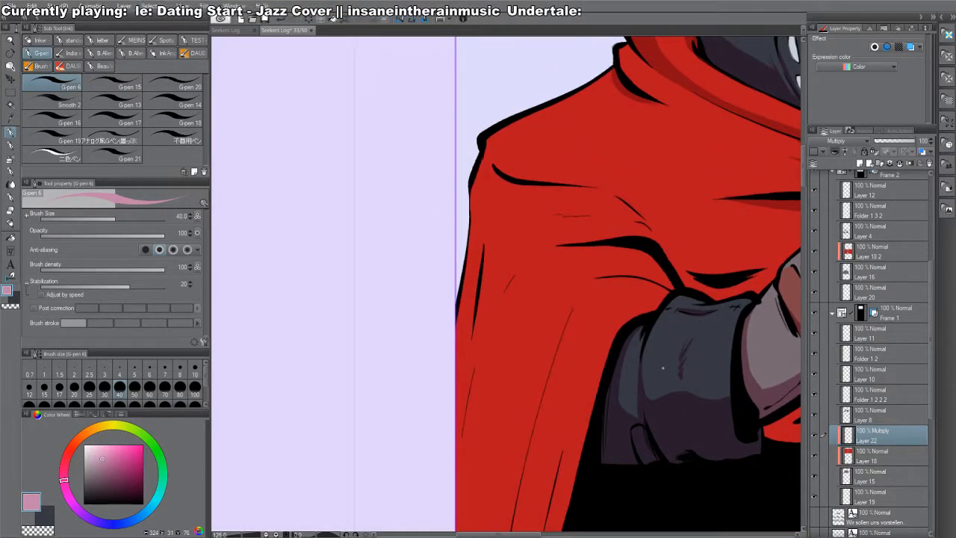
- Outline and fill the cloak's shadow curving around the sleeve opening and running down the inner edge to the frame border
mouse_move(577, 337)
mouse_down()
mouse_move(601, 379)
mouse_move(626, 312)
mouse_up()
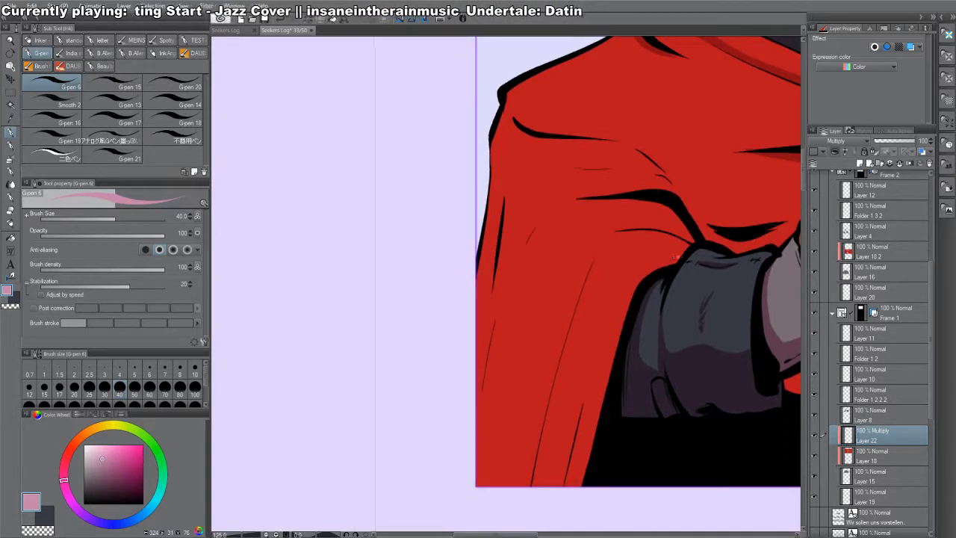
mouse_move(682, 254)
mouse_down()
mouse_move(669, 255)
mouse_move(582, 393)
mouse_move(621, 297)
mouse_up()
key(g)
click(610, 367)
key(p)
key(c)
drag(625, 229, 565, 482)
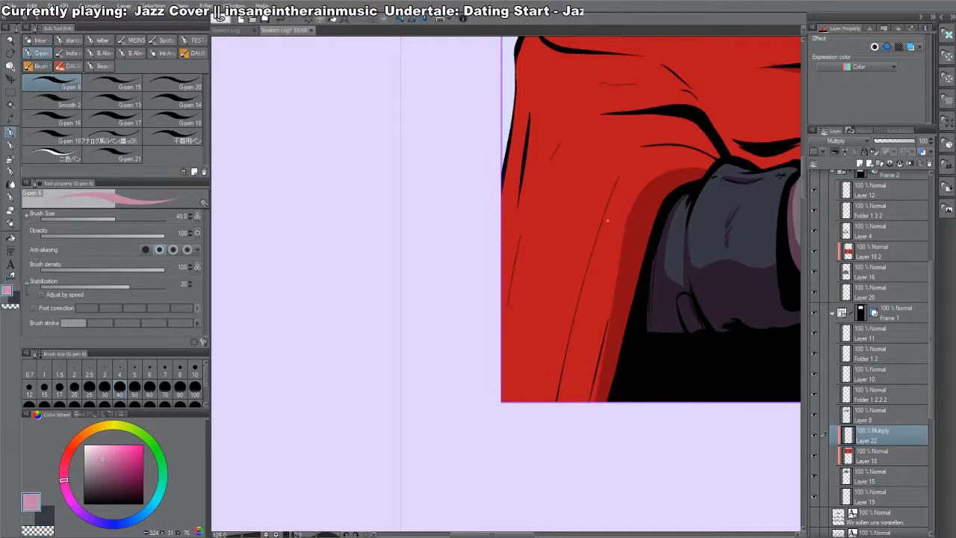
- Outline and fill a long tapering shadow along the thin vertical fold of the cloak beside the sleeve
mouse_move(607, 224)
mouse_down()
mouse_move(585, 327)
mouse_move(589, 398)
mouse_up()
key(g)
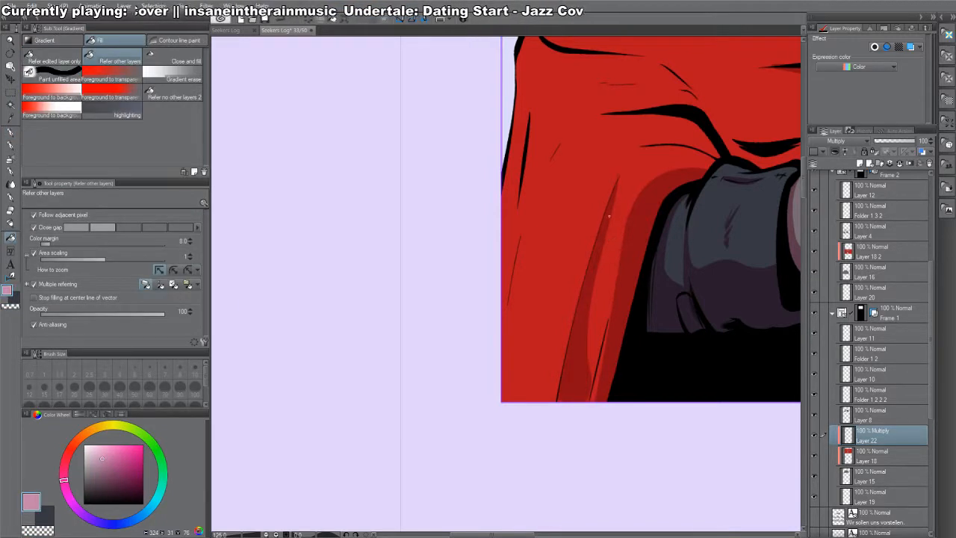
key(p)
scroll(571, 250, up, 1)
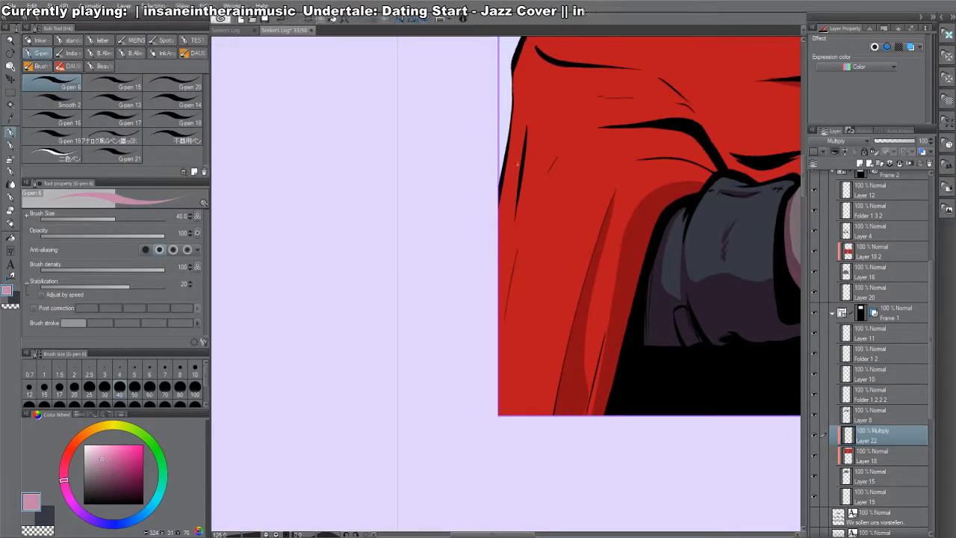
- Shade the cloak's outer edge along the frame border with long tapering shadows running down to the frame's lower corner
drag(520, 156, 501, 296)
drag(513, 230, 501, 381)
drag(515, 230, 506, 415)
drag(517, 338, 516, 415)
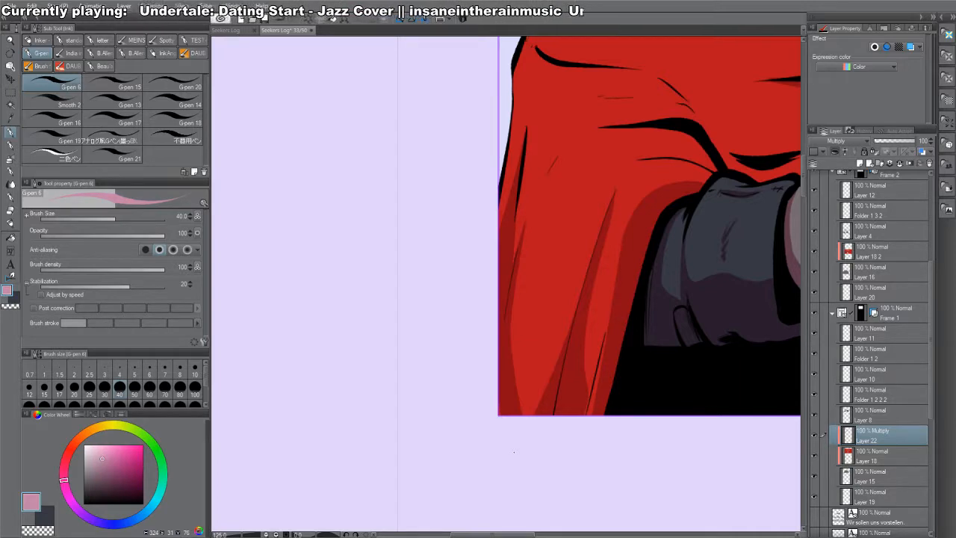
- Add narrow crease shadows along the thick fold above the sleeve and the small crease just above it
key(space)
drag(602, 206, 521, 319)
key(r)
drag(665, 233, 575, 395)
key(p)
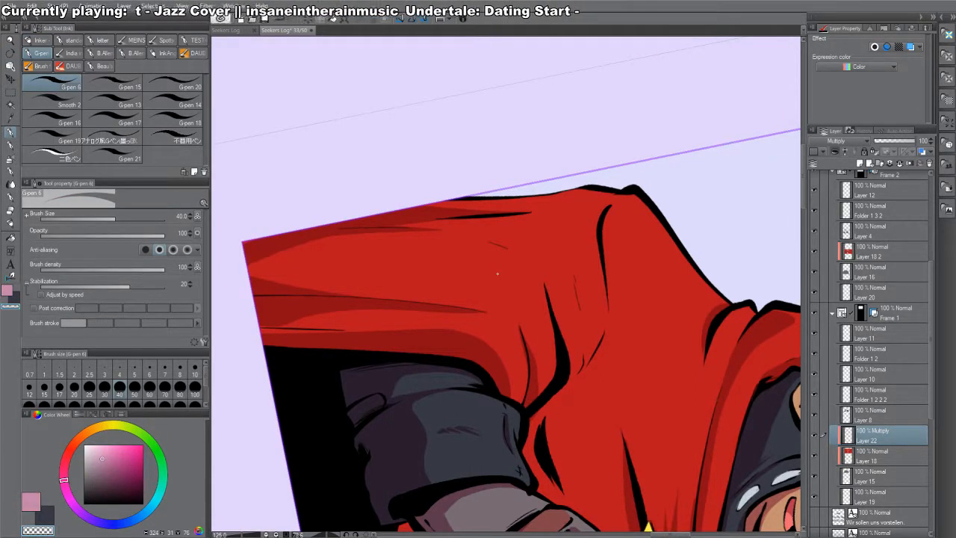
key(c)
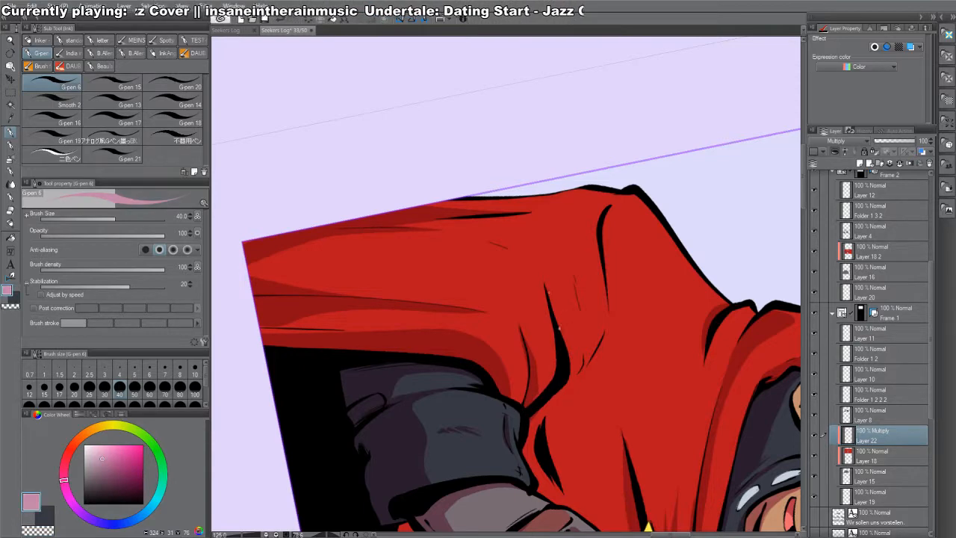
mouse_move(559, 328)
mouse_down()
mouse_move(585, 360)
mouse_move(647, 142)
mouse_move(636, 100)
mouse_up()
key(shift+space)
key(space)
drag(677, 319, 638, 364)
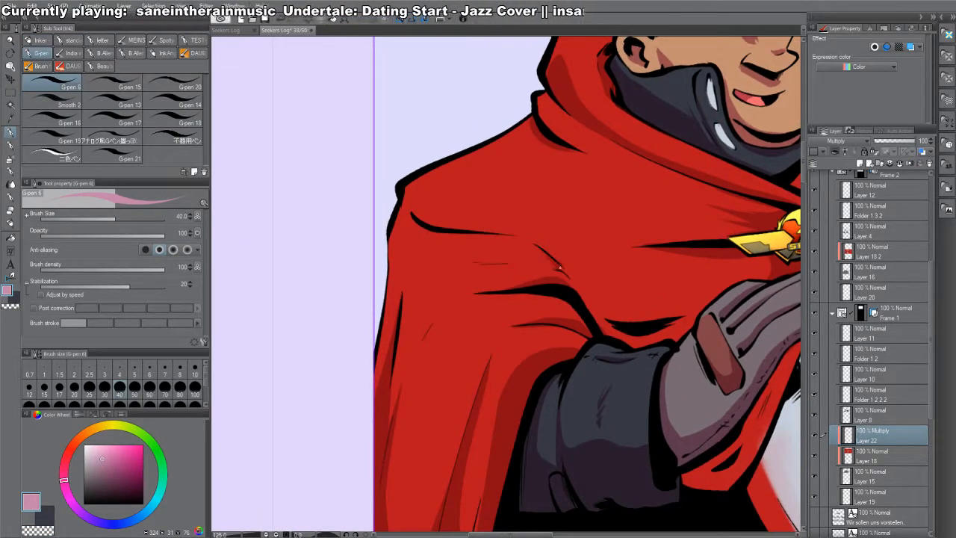
drag(561, 275, 514, 283)
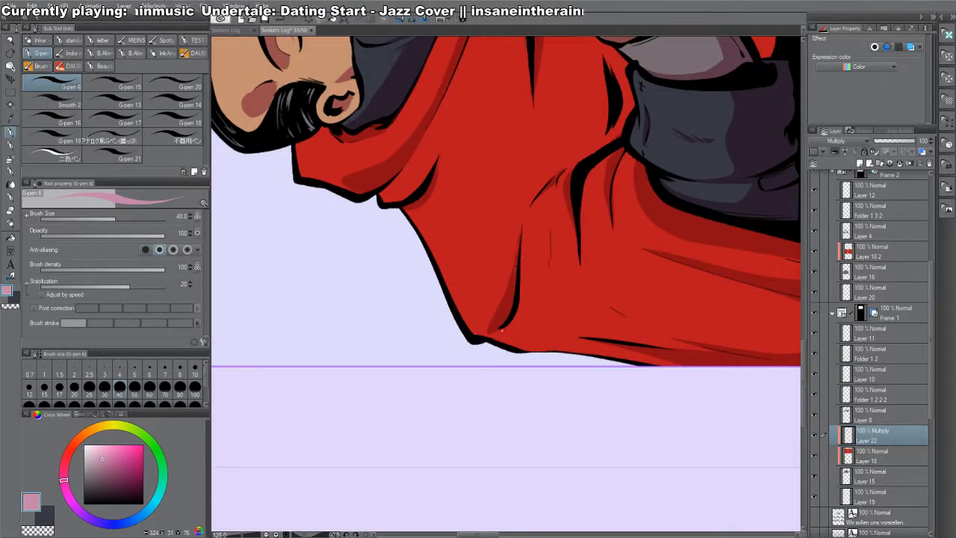
- Paint a tapering shadow along the upper side of the shoulder crease on the cloak
drag(676, 347, 584, 459)
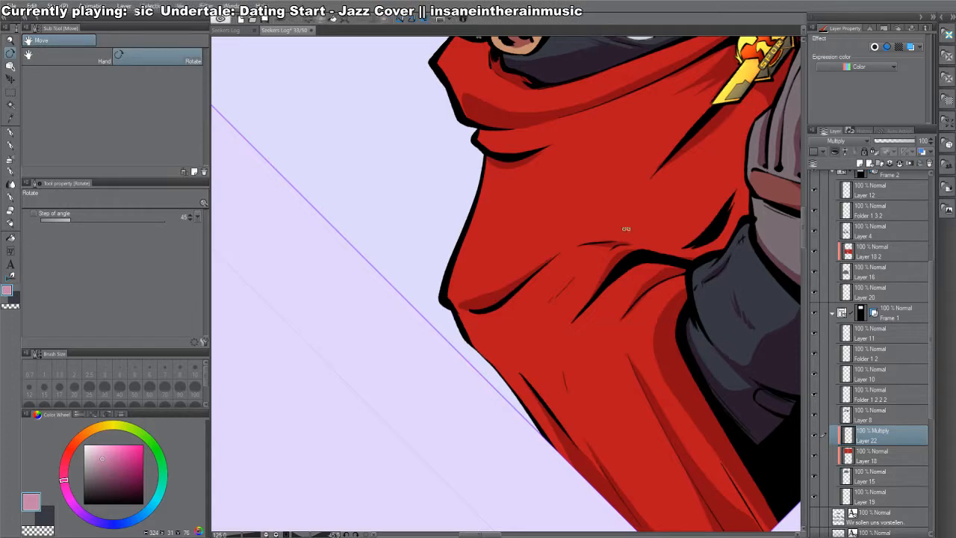
drag(627, 228, 584, 447)
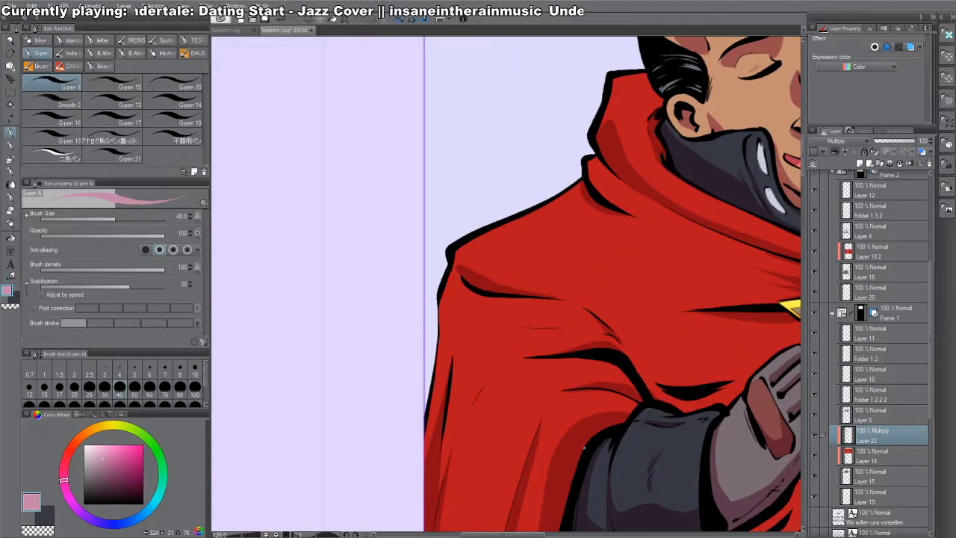
drag(622, 278, 653, 279)
drag(609, 374, 519, 397)
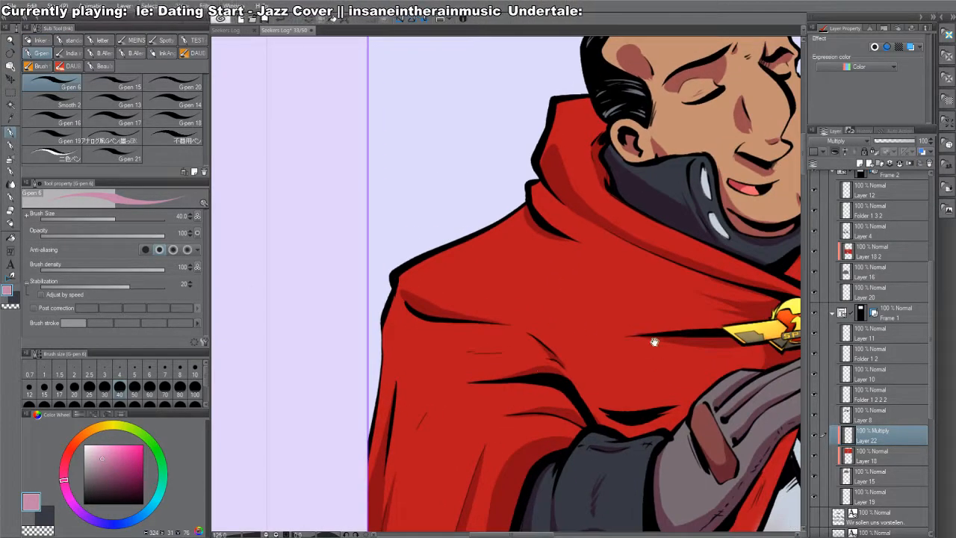
drag(655, 341, 542, 298)
drag(411, 230, 523, 176)
drag(471, 80, 477, 171)
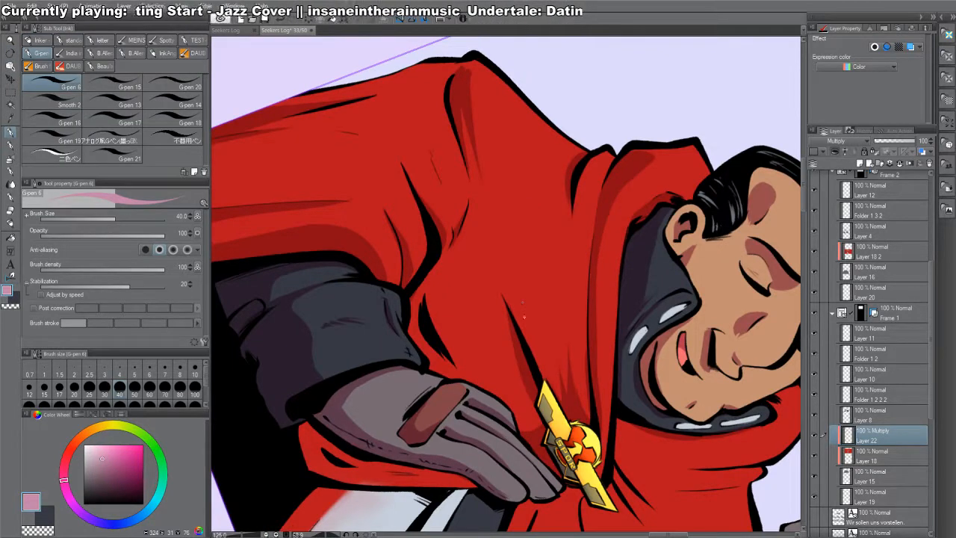
- Outline and fill the cloak shadow around the black wedge-shaped fold just above the sleeve cuff
drag(436, 267, 419, 327)
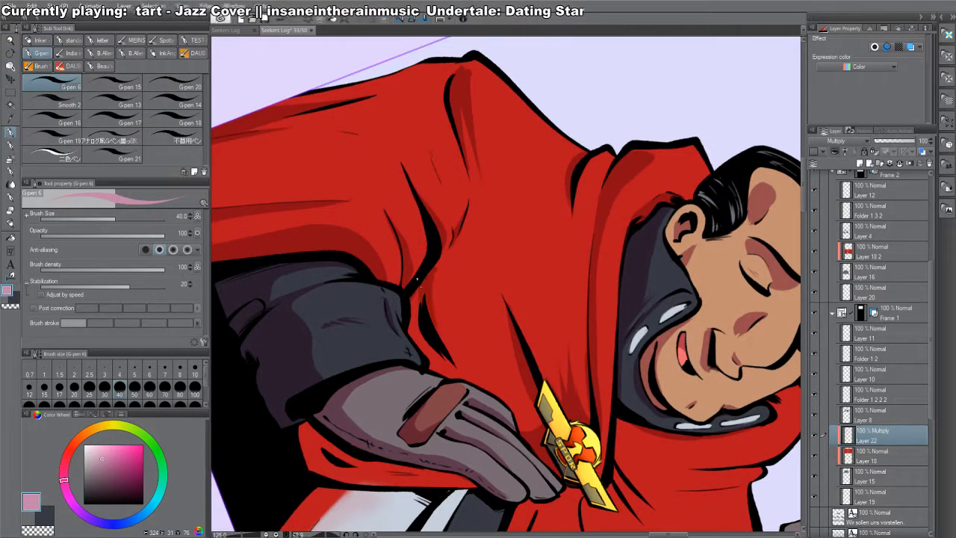
mouse_move(428, 290)
mouse_down()
mouse_move(416, 344)
mouse_move(432, 366)
mouse_move(454, 368)
mouse_up()
key(g)
click(451, 366)
- Fill the shadow on the cloak flap hanging beneath the raised glove
key(r)
mouse_move(721, 306)
mouse_down()
mouse_move(710, 217)
mouse_move(615, 83)
mouse_up()
mouse_move(670, 419)
mouse_down()
mouse_move(587, 194)
mouse_move(588, 206)
mouse_up()
key(g)
click(556, 259)
key(p)
- Patch the edge of the cloak flap with the cloak's red on Layer 18, and return to Multiply Layer 22 with the pink shadow colour
click(870, 461)
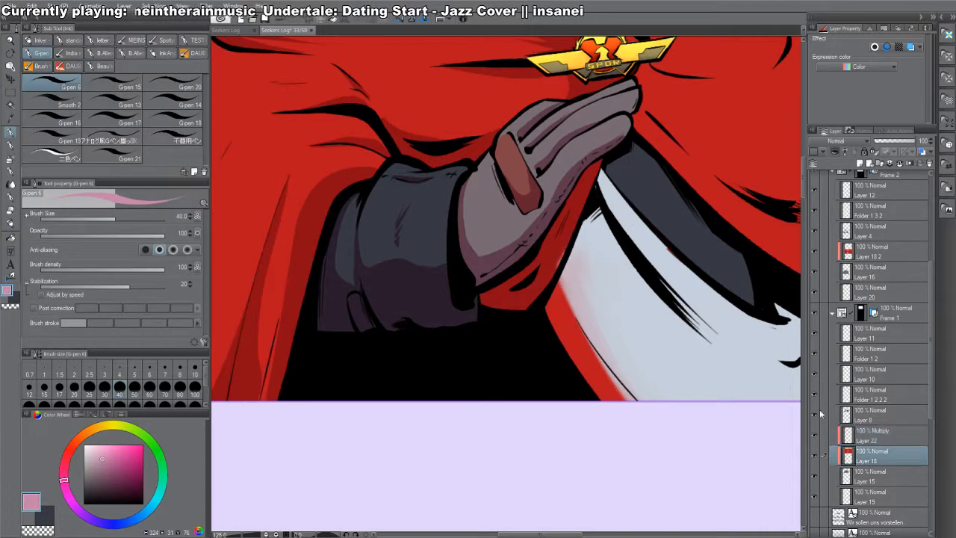
key(x)
alt+click(464, 97)
drag(562, 253, 558, 262)
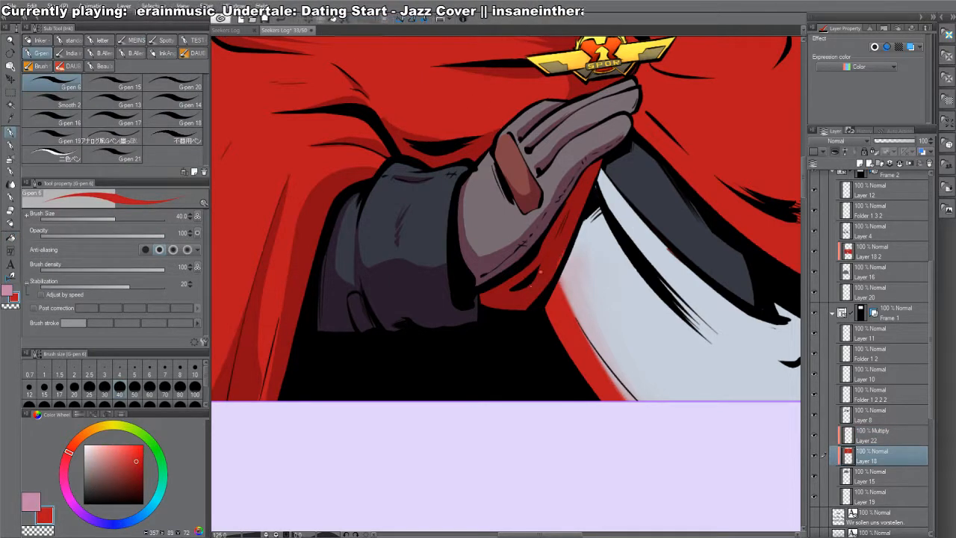
click(871, 432)
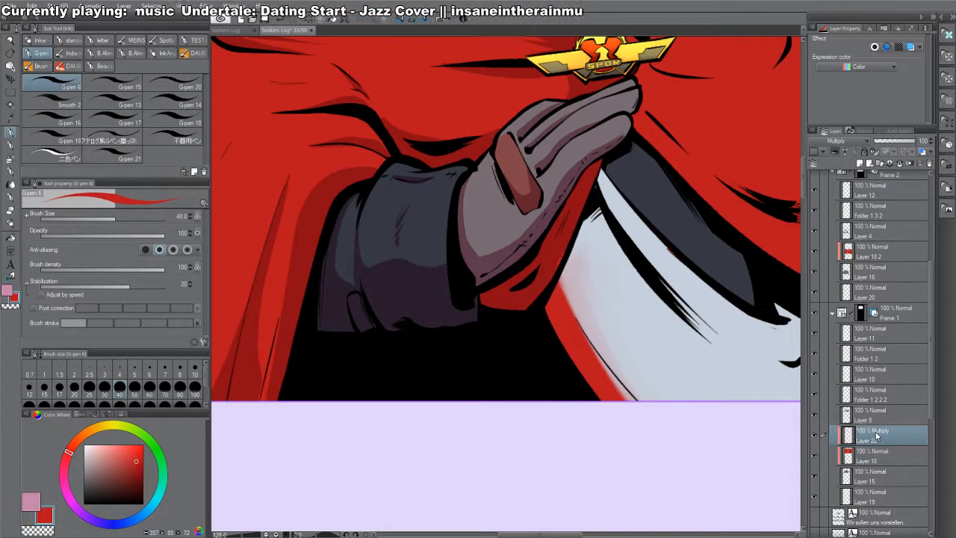
key(x)
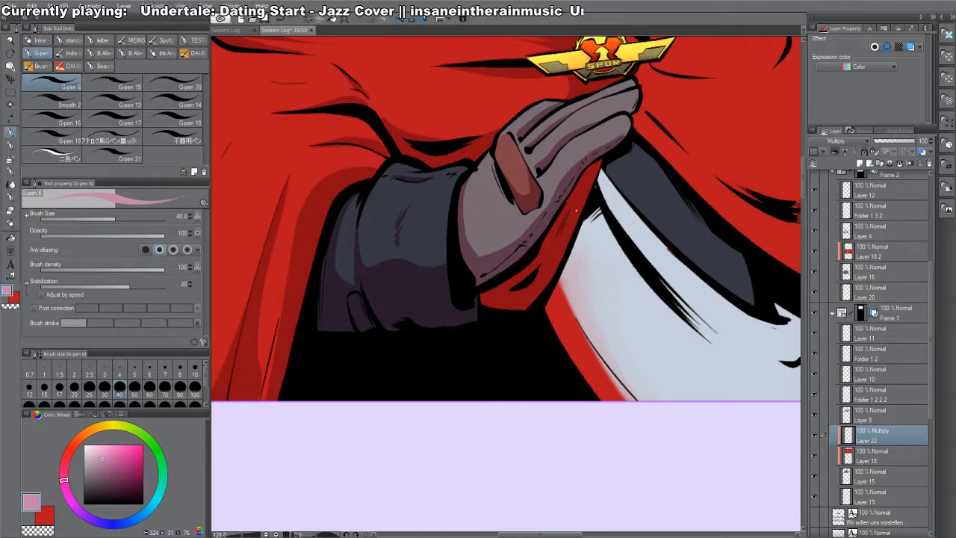
- Shade the red cloak strip and the adjoining edge of the white tunic down to the frame border, cleaning up the excess
drag(576, 233, 620, 418)
drag(557, 295, 625, 446)
drag(583, 330, 658, 404)
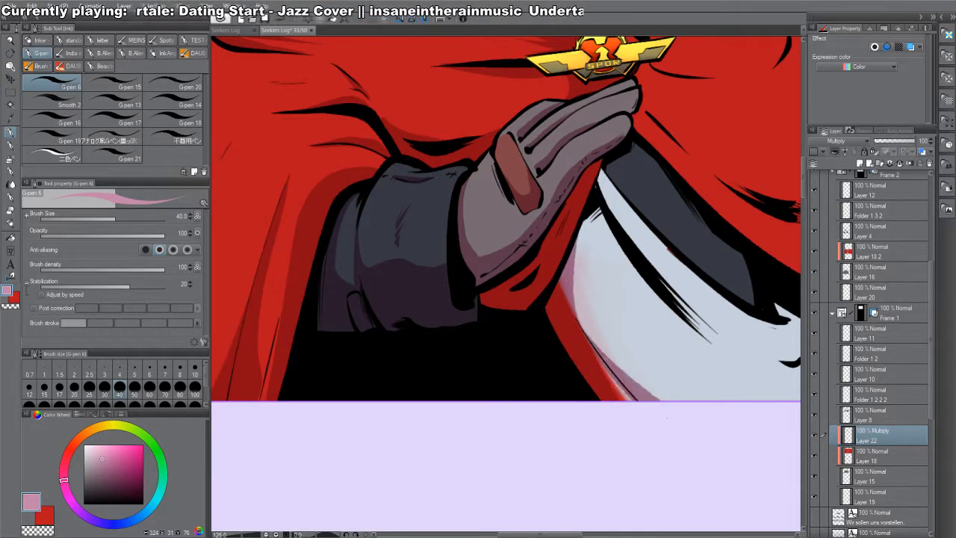
key(c)
mouse_move(588, 353)
mouse_down()
mouse_move(619, 400)
mouse_move(584, 341)
mouse_up()
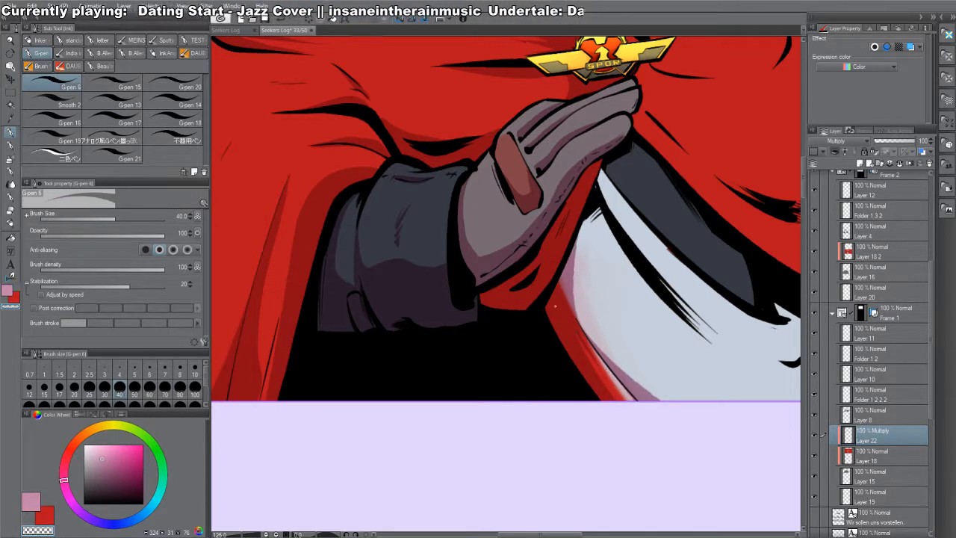
key(c)
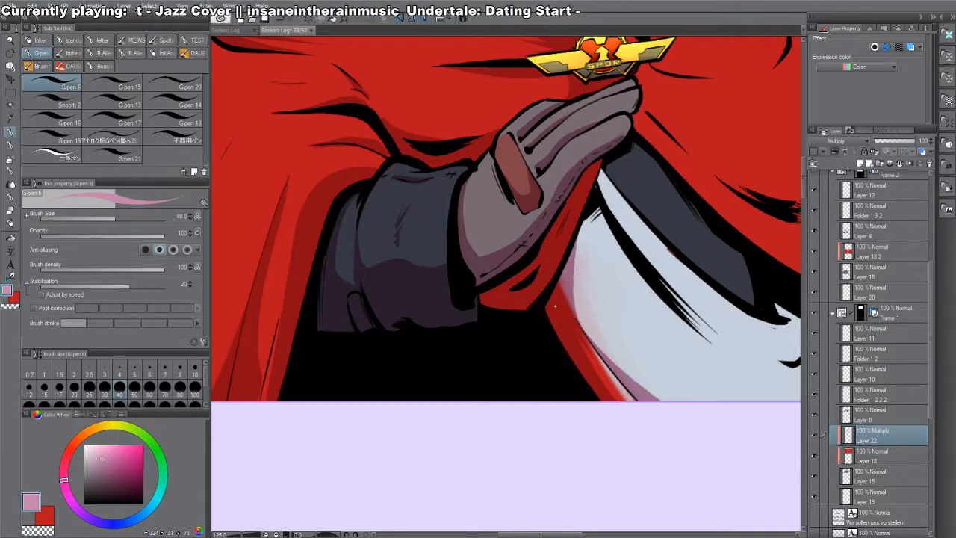
- Cover the dark band beside the white tunic with shadow and erase lit areas along its middle and lower end
mouse_move(662, 335)
mouse_down()
mouse_move(594, 322)
mouse_move(547, 396)
mouse_up()
key(c)
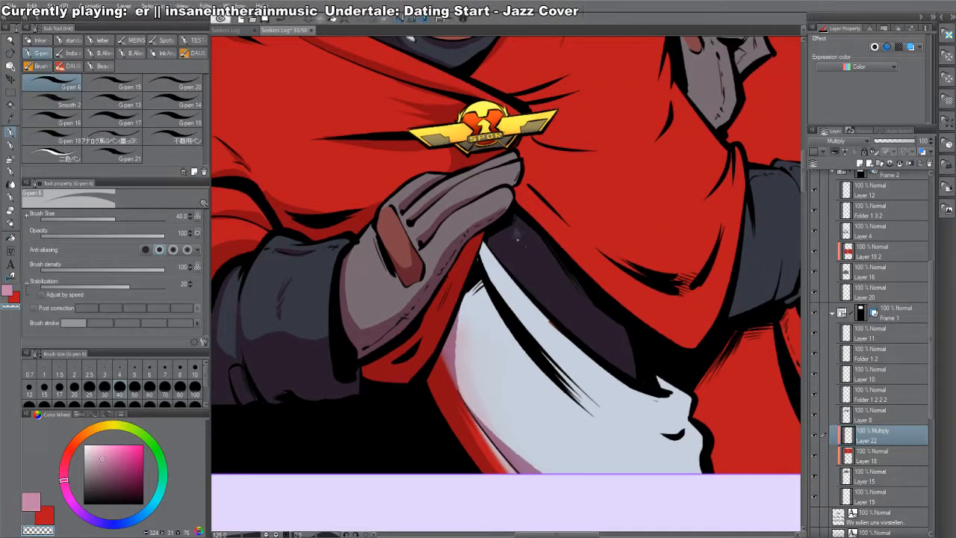
mouse_move(518, 240)
mouse_down()
mouse_move(574, 315)
mouse_move(571, 305)
mouse_up()
mouse_move(551, 263)
mouse_down()
mouse_move(558, 292)
mouse_move(536, 266)
mouse_move(566, 266)
mouse_move(600, 314)
mouse_move(568, 276)
mouse_move(614, 341)
mouse_move(591, 330)
mouse_move(598, 350)
mouse_move(630, 368)
mouse_up()
key(c)
key(c)
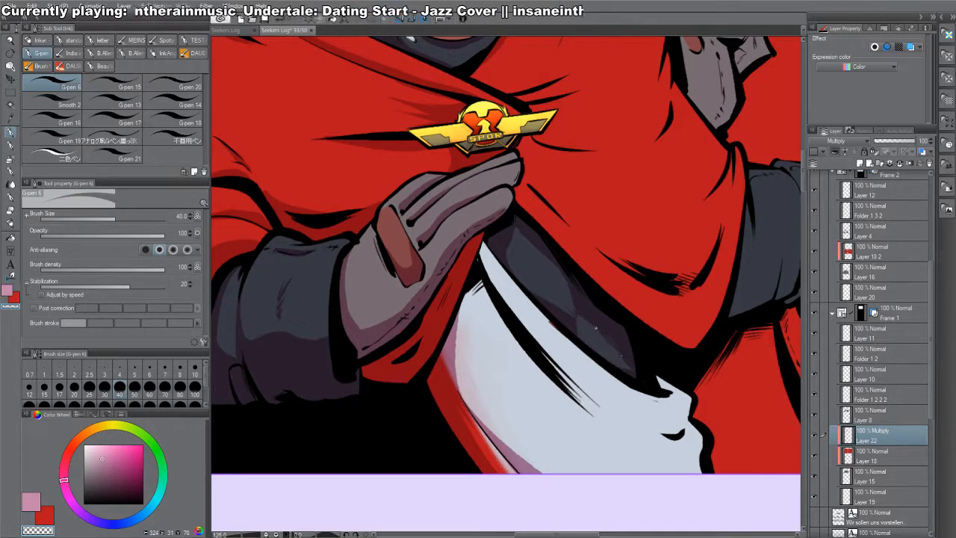
mouse_move(583, 317)
mouse_down()
mouse_move(621, 345)
mouse_move(626, 371)
mouse_up()
key(c)
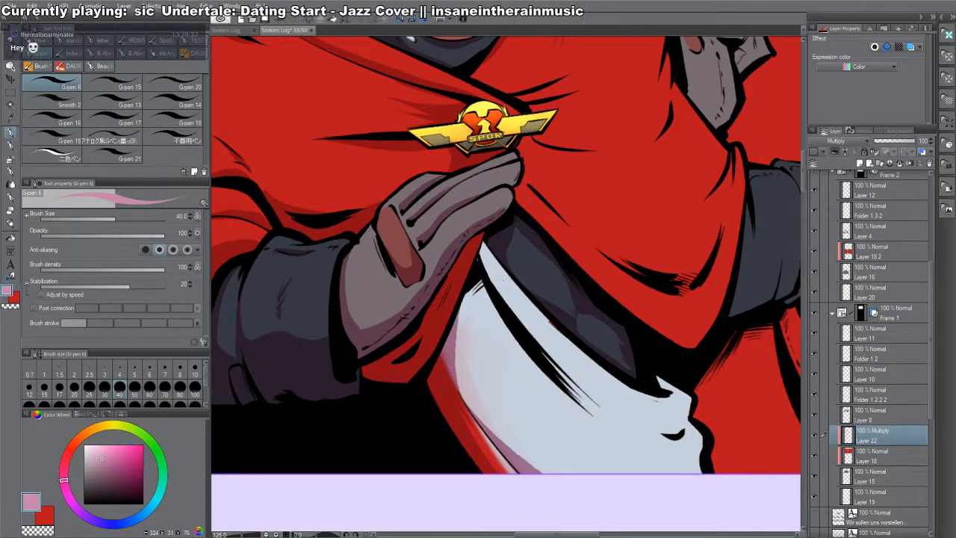
- Shade the narrow upper strip of the white tunic between the dark band and the black fold, trimming the shadow's edge
drag(497, 257, 544, 315)
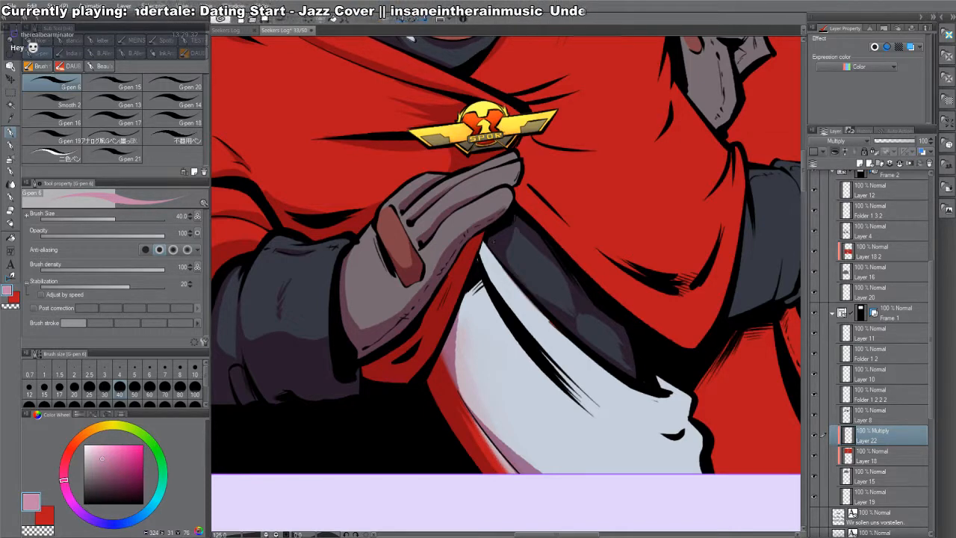
drag(487, 243, 518, 318)
key(ctrl+z)
drag(487, 245, 531, 334)
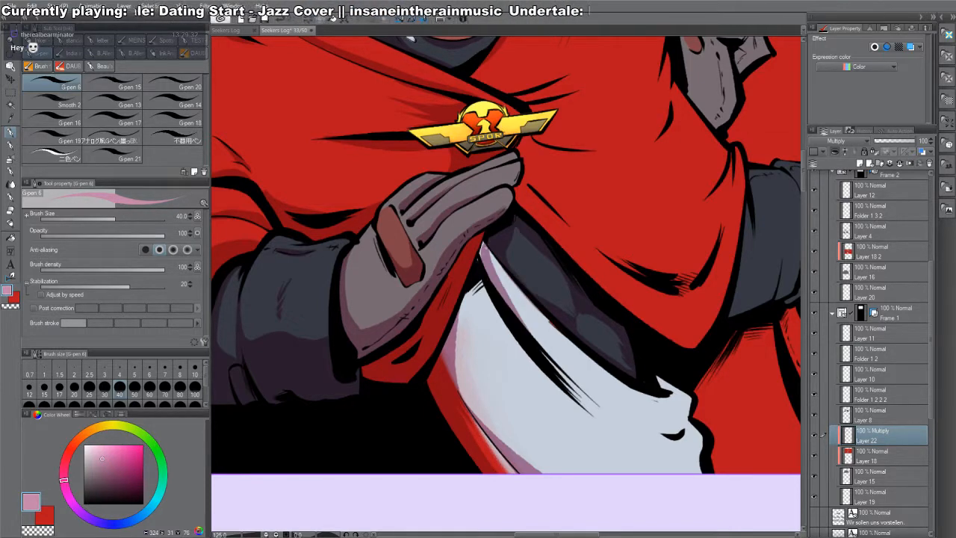
key(c)
mouse_move(476, 243)
mouse_down()
mouse_move(436, 333)
mouse_move(450, 286)
mouse_move(507, 273)
mouse_up()
drag(478, 323, 433, 344)
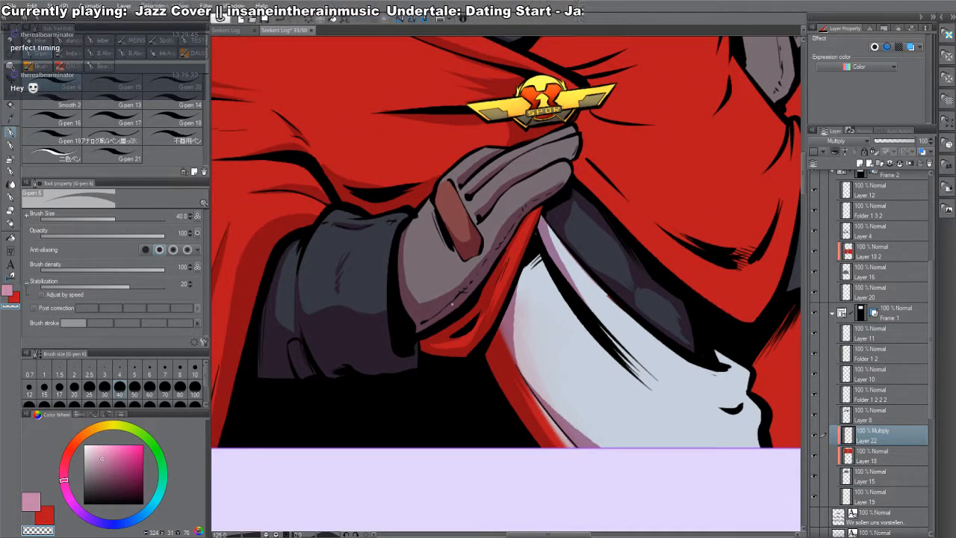
- Add a tapering shadow along the tunic's black fold and shade the tunic's upper end beside the cloak flap
mouse_move(605, 301)
mouse_down()
mouse_move(591, 290)
mouse_move(665, 395)
mouse_move(661, 387)
mouse_up()
key(c)
key(c)
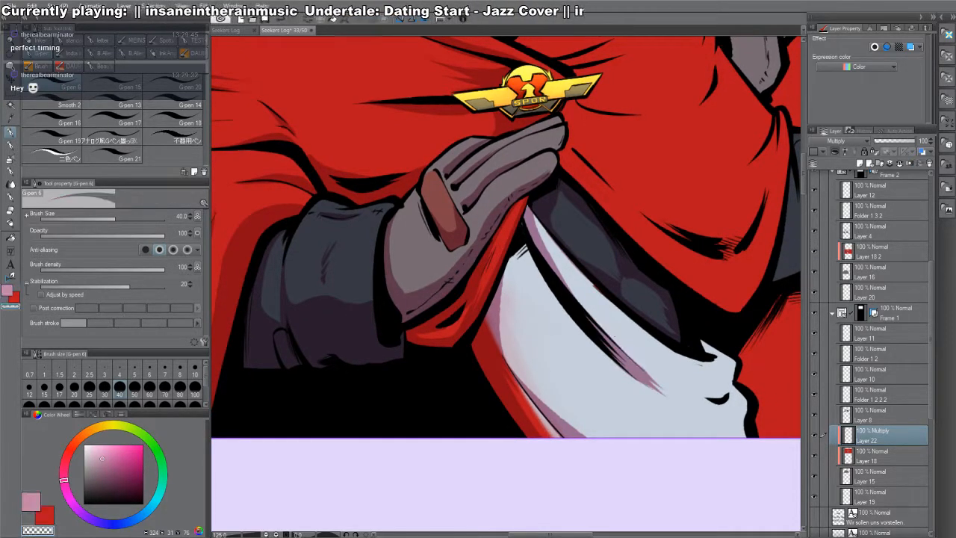
key(c)
drag(503, 292, 532, 251)
drag(506, 275, 527, 245)
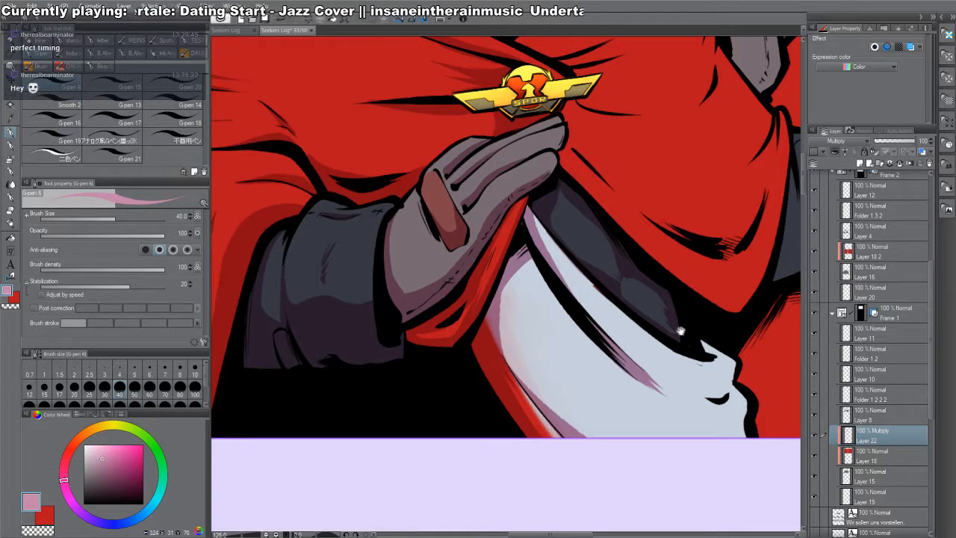
- Outline and fill the shadow on the white tunic's lower outer end around its small black crease
drag(681, 331, 601, 286)
key(c)
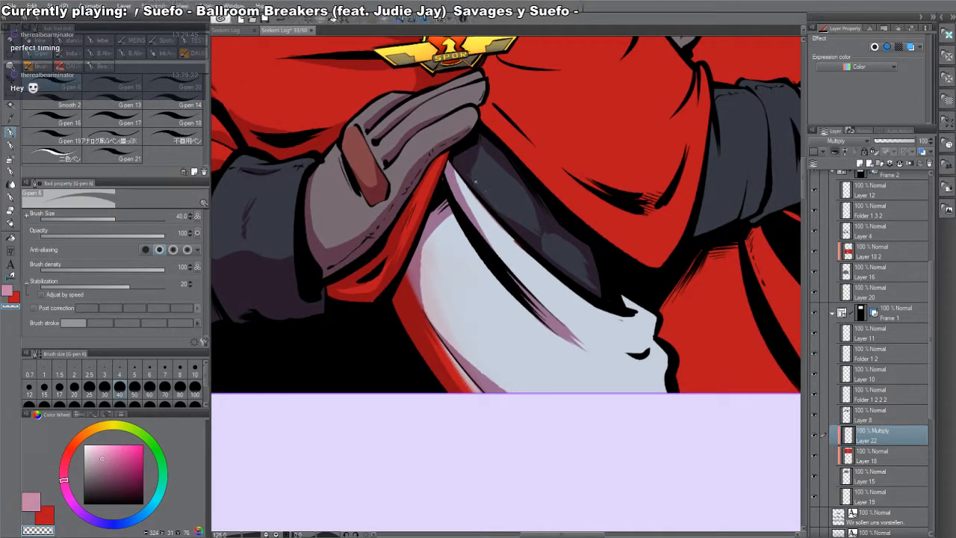
key(c)
drag(573, 370, 486, 273)
drag(594, 262, 622, 280)
mouse_move(577, 233)
mouse_down()
mouse_move(571, 258)
mouse_move(575, 276)
mouse_move(554, 274)
mouse_move(578, 291)
mouse_move(570, 313)
mouse_up()
key(g)
click(594, 283)
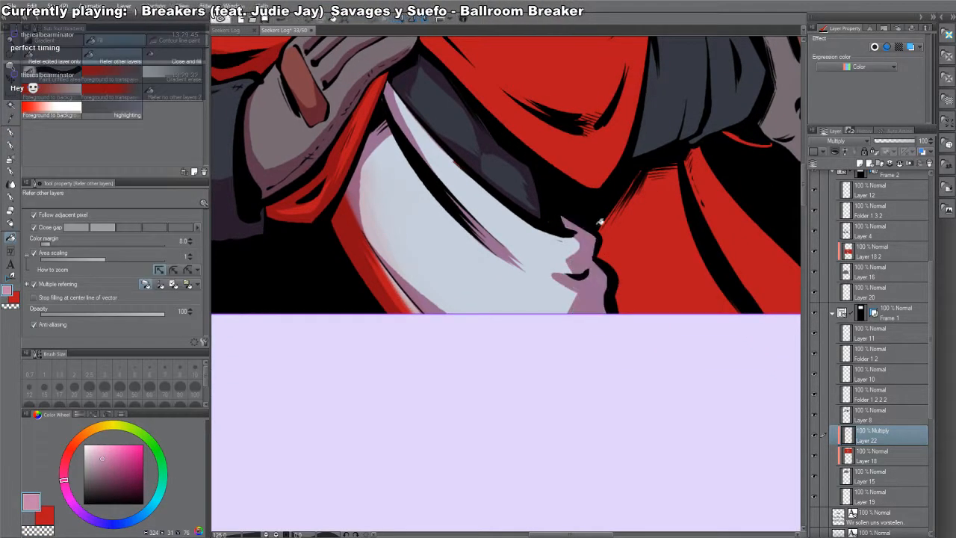
key(p)
mouse_move(570, 212)
mouse_down()
mouse_move(553, 232)
mouse_move(577, 488)
mouse_up()
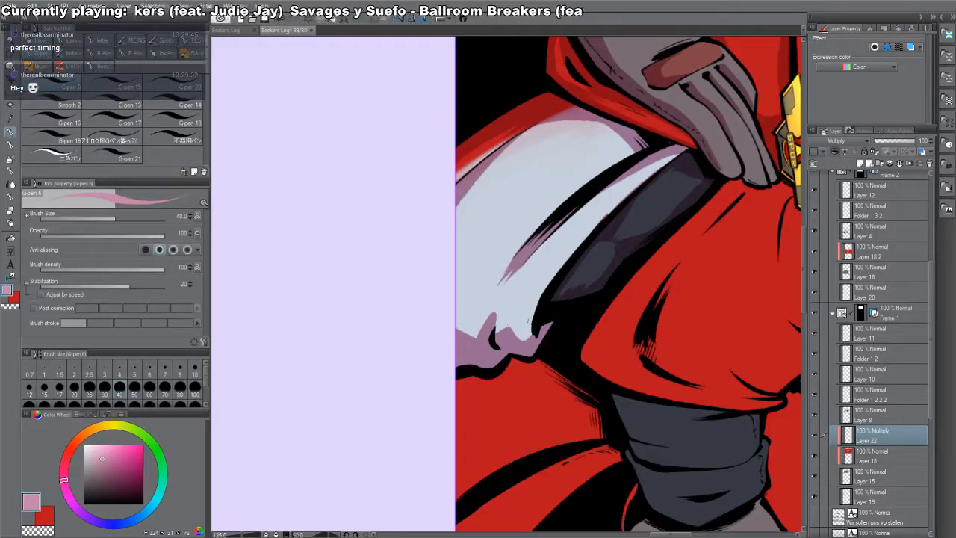
mouse_move(498, 331)
mouse_down()
mouse_move(496, 291)
mouse_move(497, 331)
mouse_up()
- Shade the dark sleeve of the outstretched arm and the red cloak section directly below it
mouse_move(496, 293)
mouse_down()
mouse_move(486, 327)
mouse_move(463, 322)
mouse_move(675, 230)
mouse_move(676, 347)
mouse_up()
key(p)
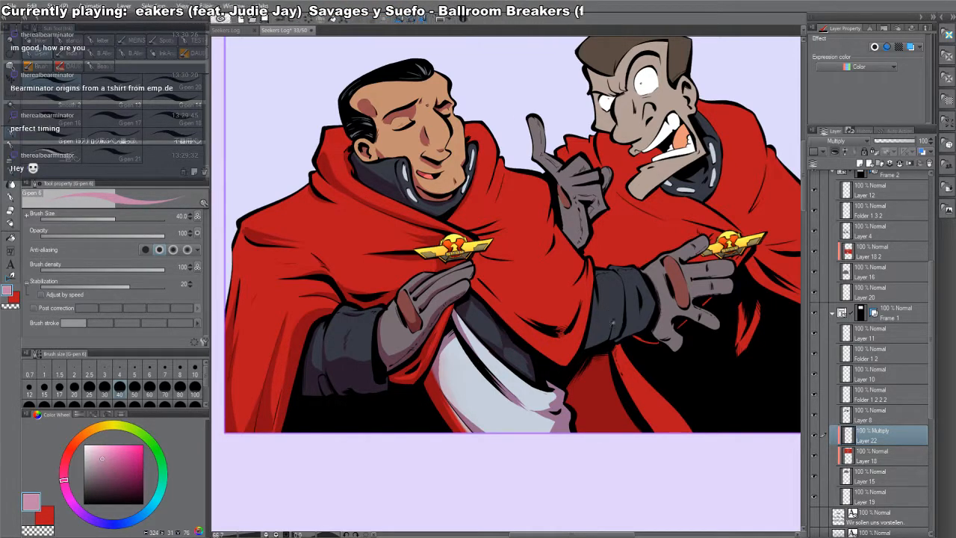
scroll(591, 315, down, 1)
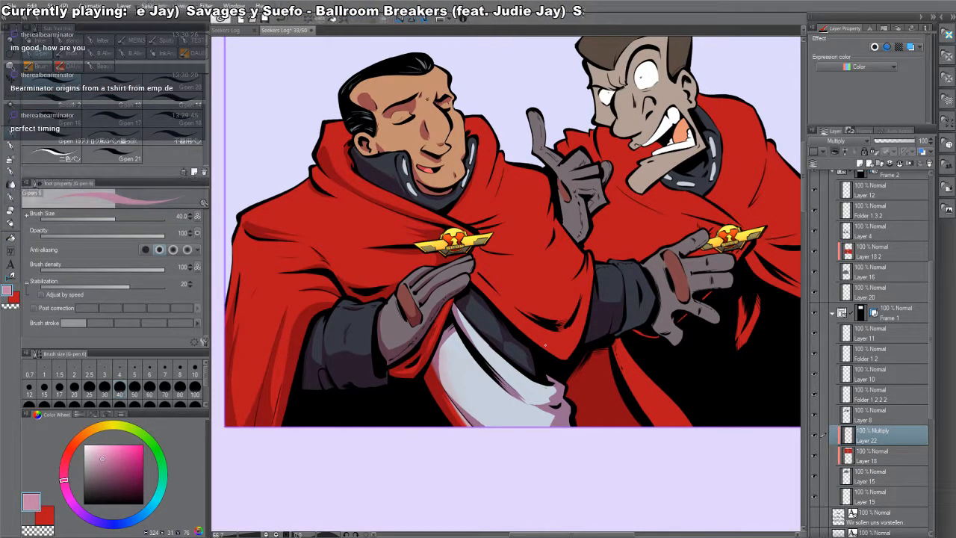
mouse_move(644, 241)
mouse_down()
mouse_move(624, 221)
mouse_move(606, 285)
mouse_up()
ctrl+click(618, 287)
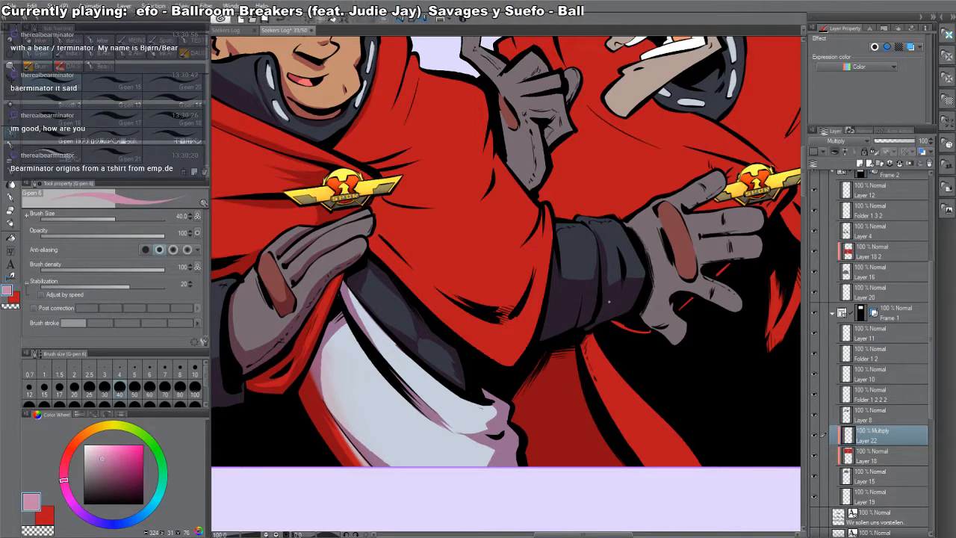
- Erase tapering lit streaks from the shaded red cloak section below the outstretched sleeve, undoing the last stroke
mouse_move(570, 361)
mouse_down()
mouse_move(514, 257)
mouse_move(553, 297)
mouse_move(585, 361)
mouse_up()
key(c)
drag(512, 281, 543, 361)
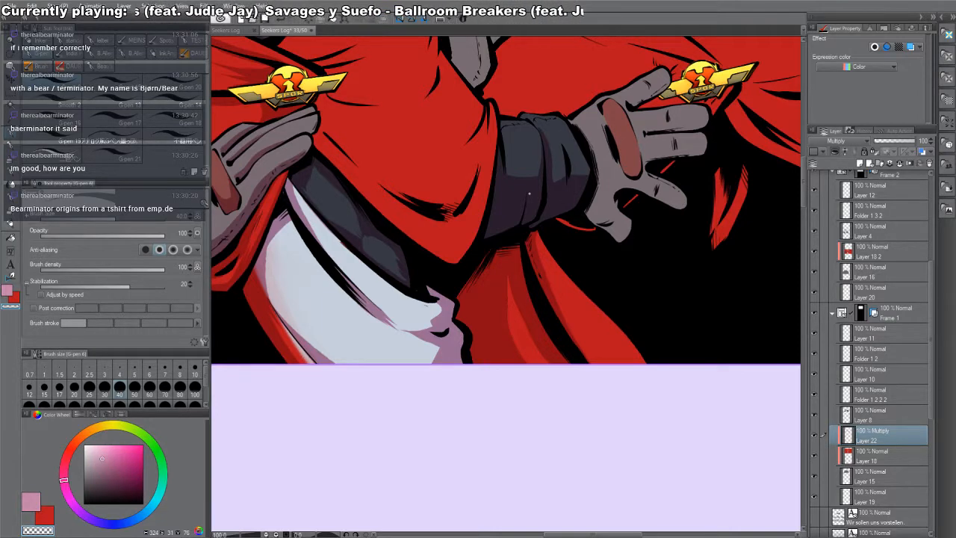
drag(506, 327, 515, 363)
drag(511, 294, 522, 362)
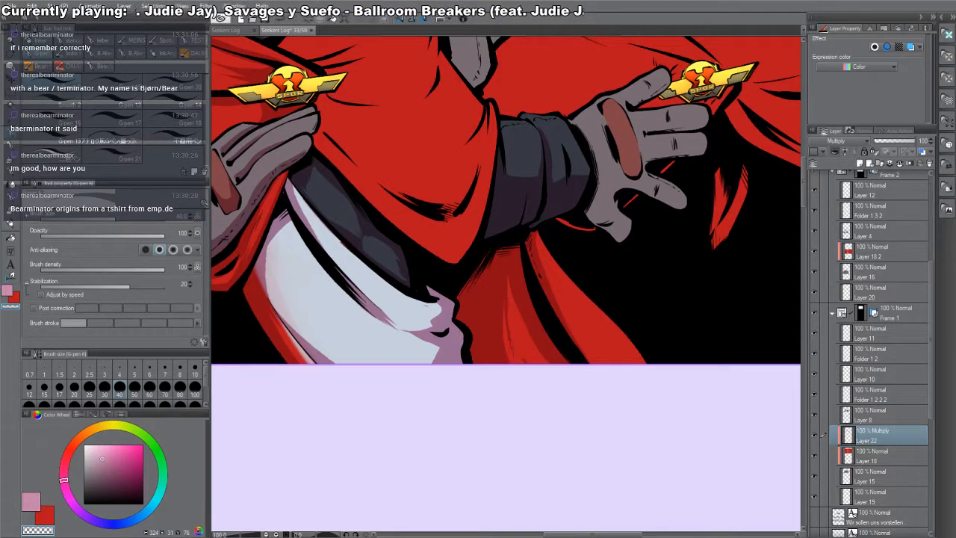
drag(501, 328, 507, 360)
mouse_move(506, 283)
mouse_down()
mouse_move(513, 364)
mouse_move(521, 364)
mouse_up()
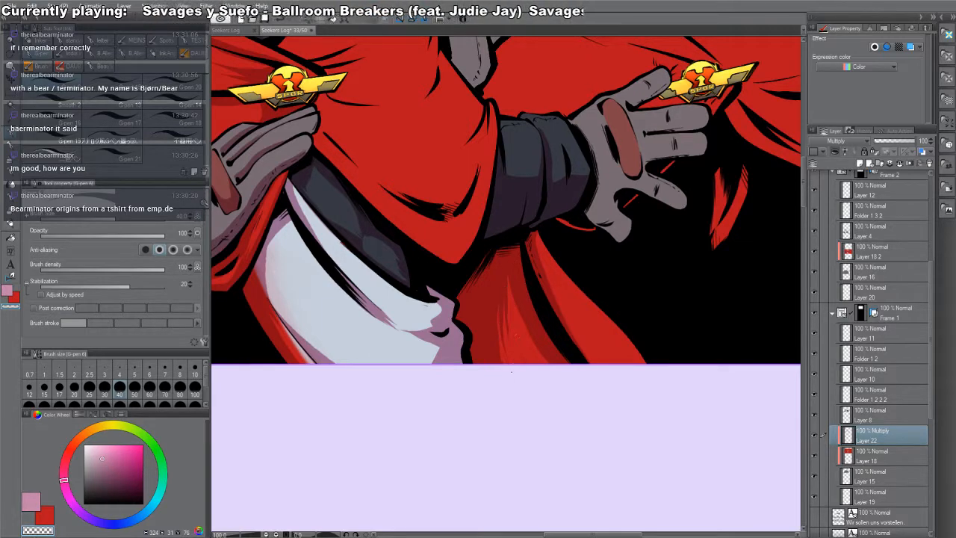
key(ctrl+z)
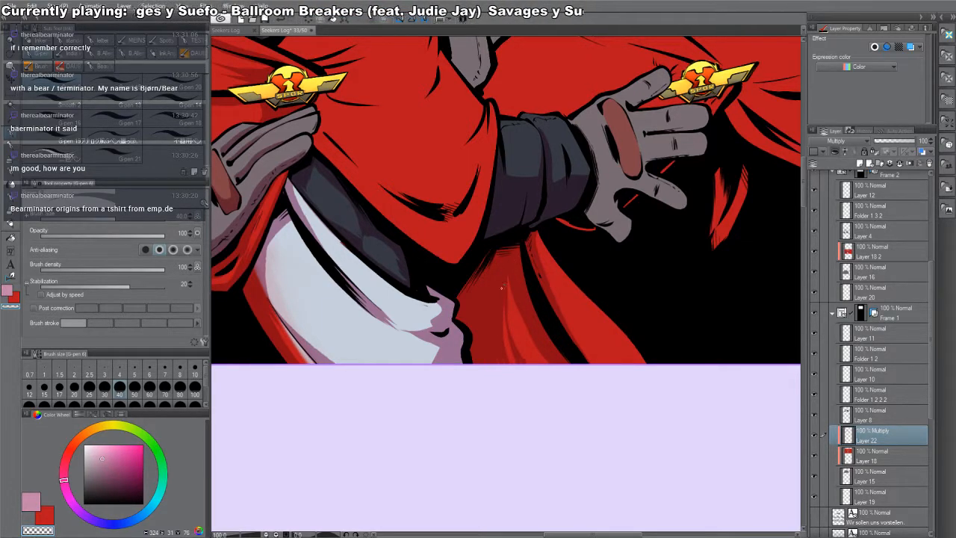
- Erase a lit streak from the shaded red cloak section below the outstretched sleeve, then return to the shadow colour
mouse_move(503, 313)
mouse_down()
mouse_move(502, 364)
mouse_move(521, 362)
mouse_up()
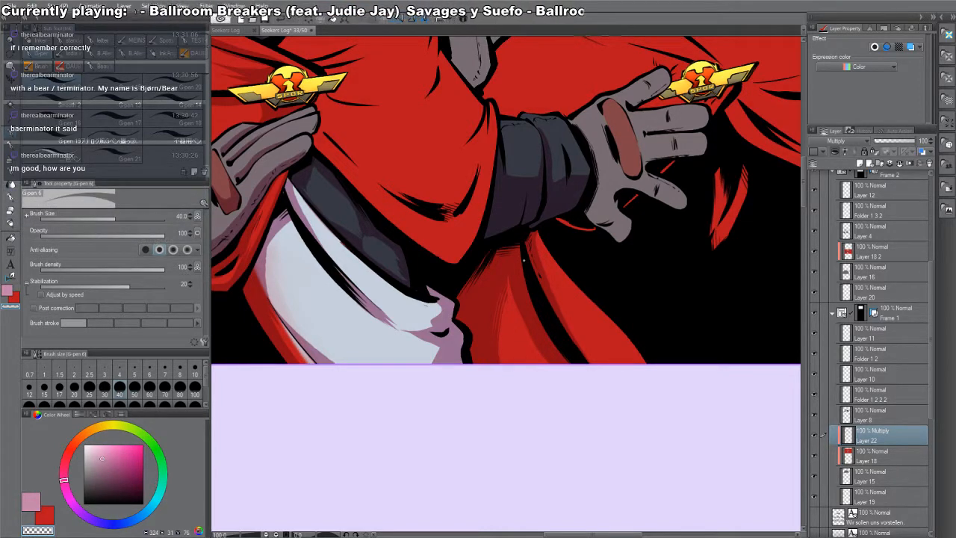
key(c)
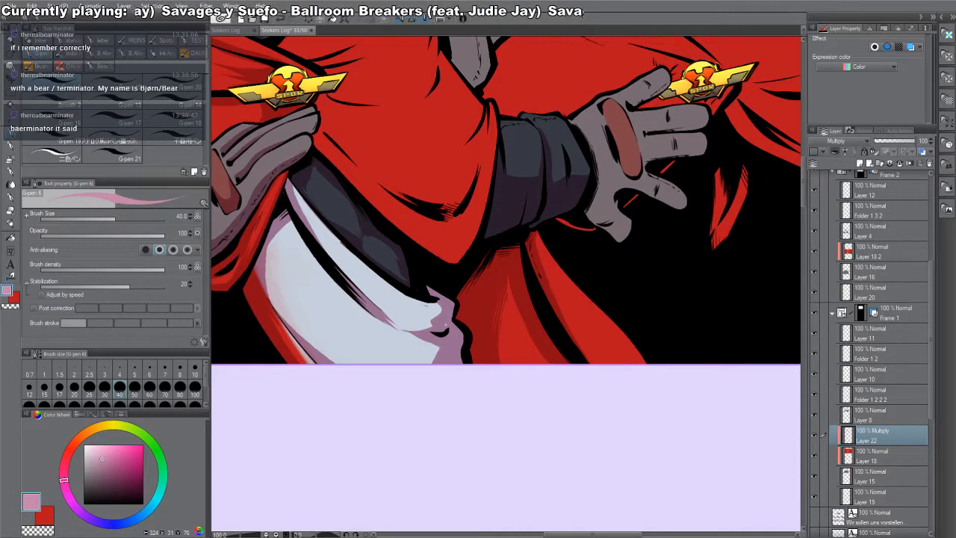
- Shade the red cloak around the fold lines beside and just below the left character's winged badge
drag(547, 219, 673, 314)
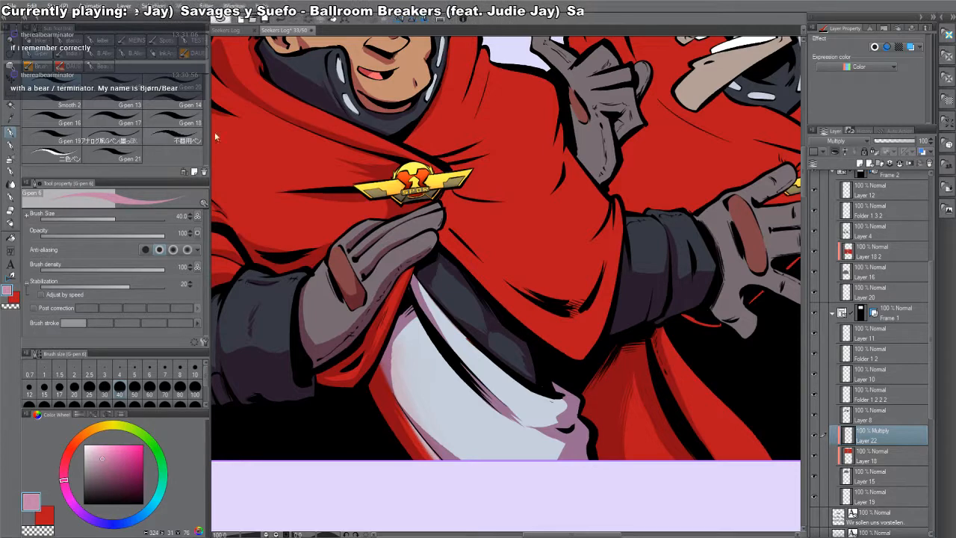
drag(595, 114, 624, 155)
drag(532, 262, 550, 303)
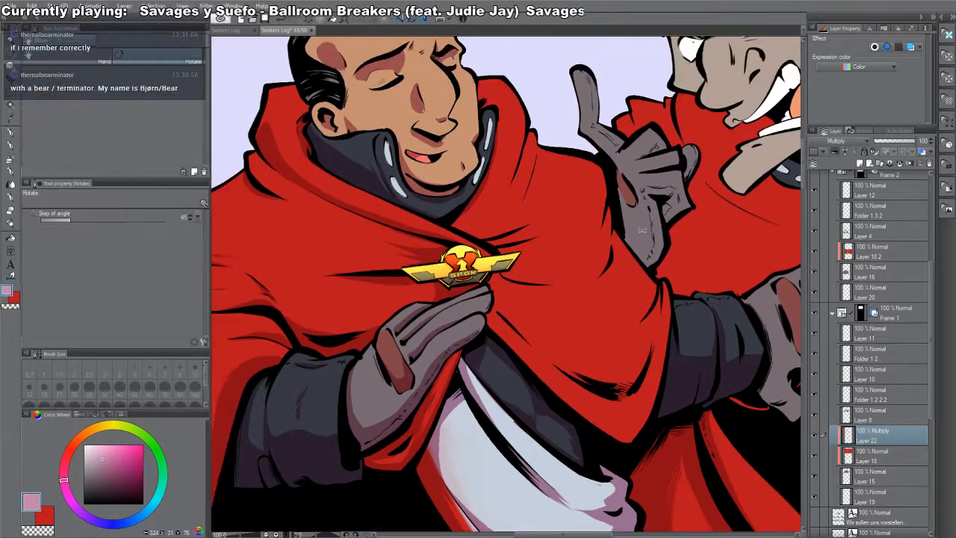
drag(612, 308, 525, 520)
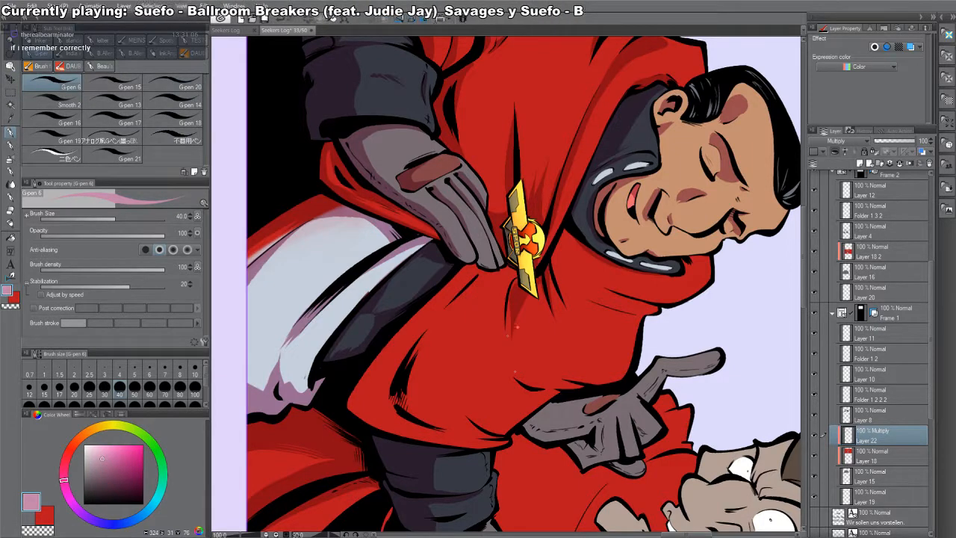
mouse_move(508, 332)
mouse_down()
mouse_move(512, 302)
mouse_move(493, 291)
mouse_up()
double_click(524, 281)
- Refine the shadows on the cloak strip under the resting glove and shade the cloak flap's lower point, alternating shadow and transparent colour
key(c)
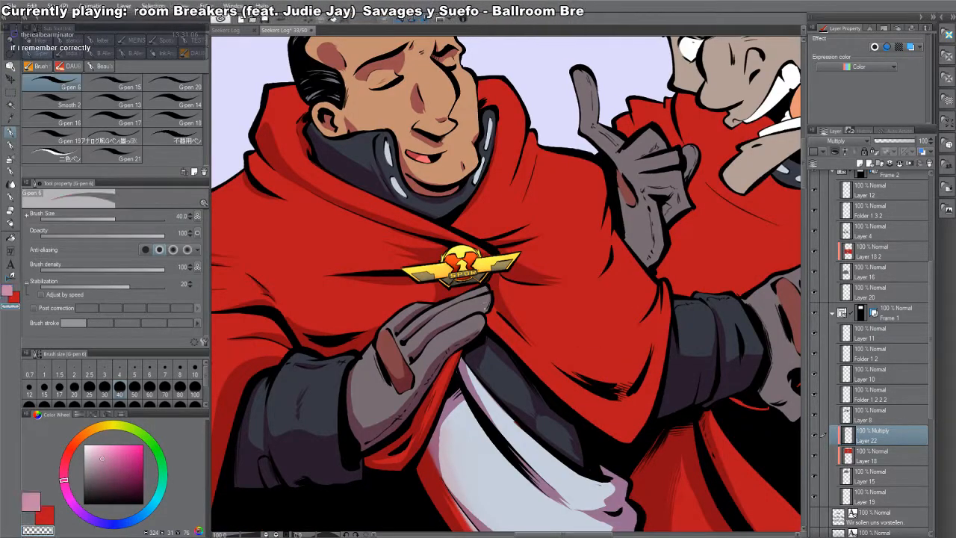
key(c)
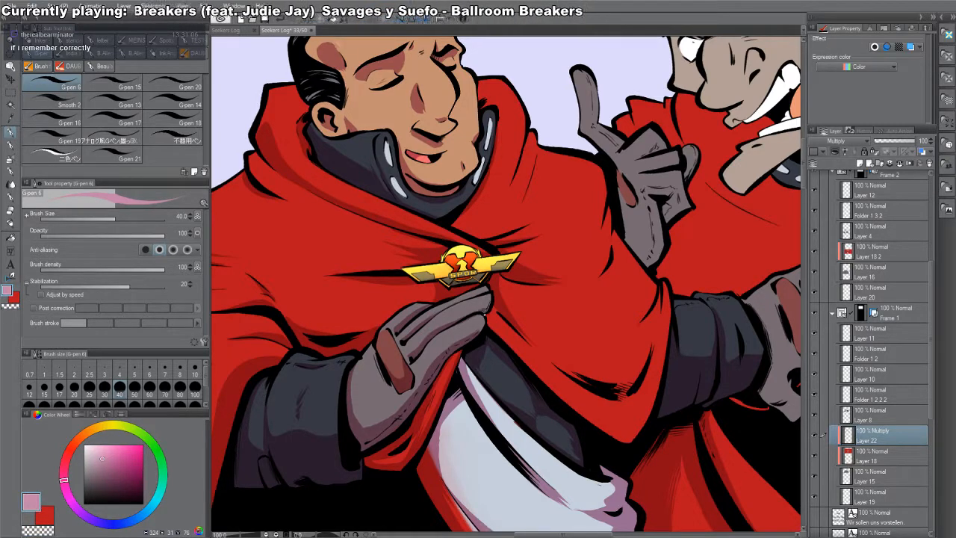
key(c)
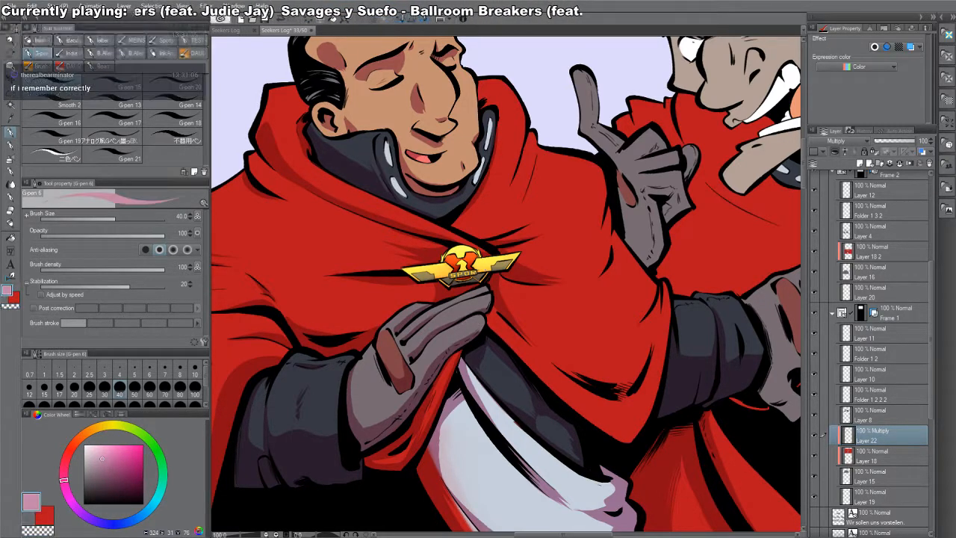
key(c)
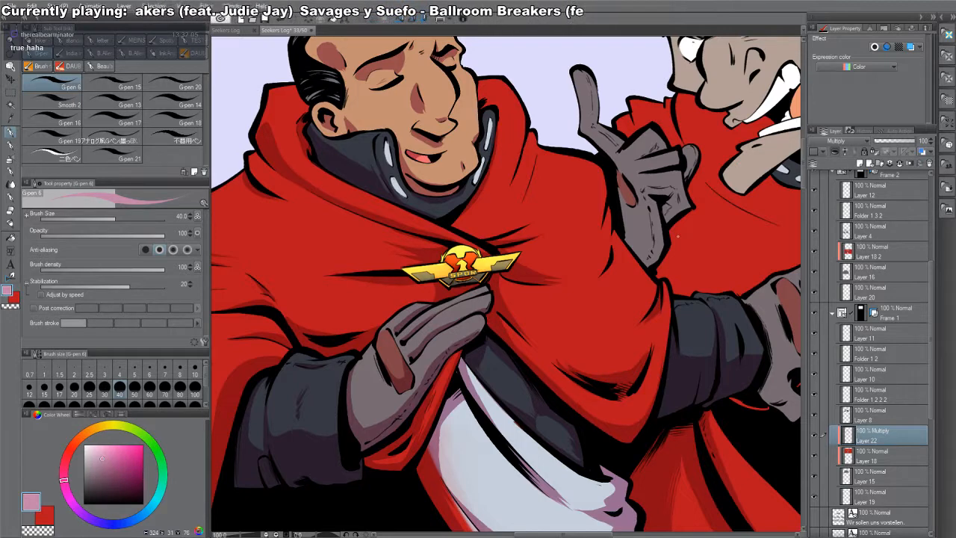
- Shade the left character's cloak edge beside the pointing glove and undo the last stroke on the cloak
drag(614, 250, 611, 224)
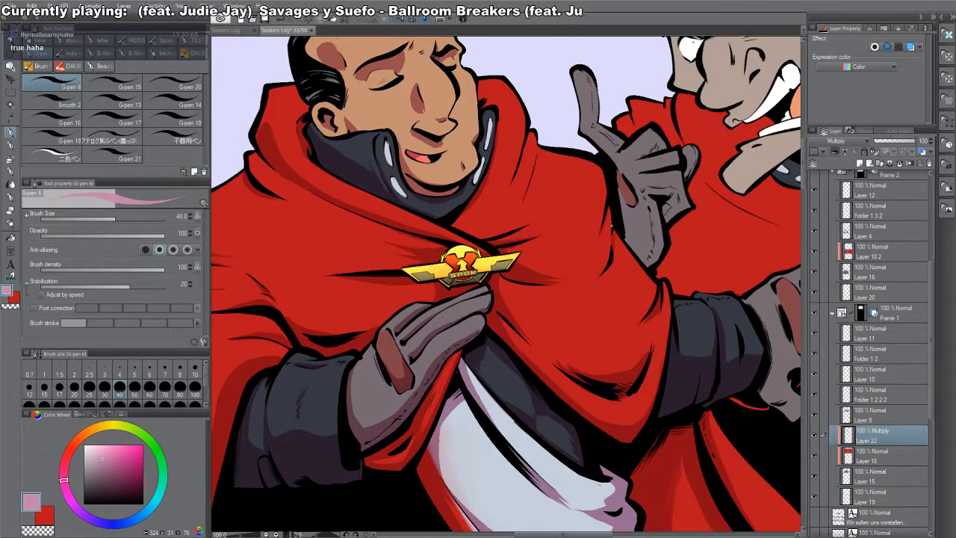
drag(540, 179, 563, 270)
drag(542, 235, 530, 272)
key(ctrl+z)
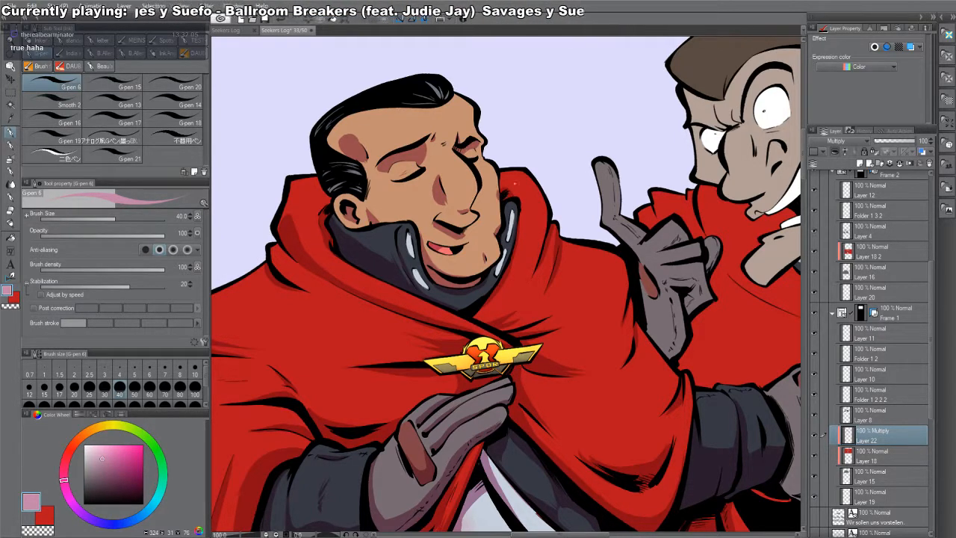
key(c)
key(c)
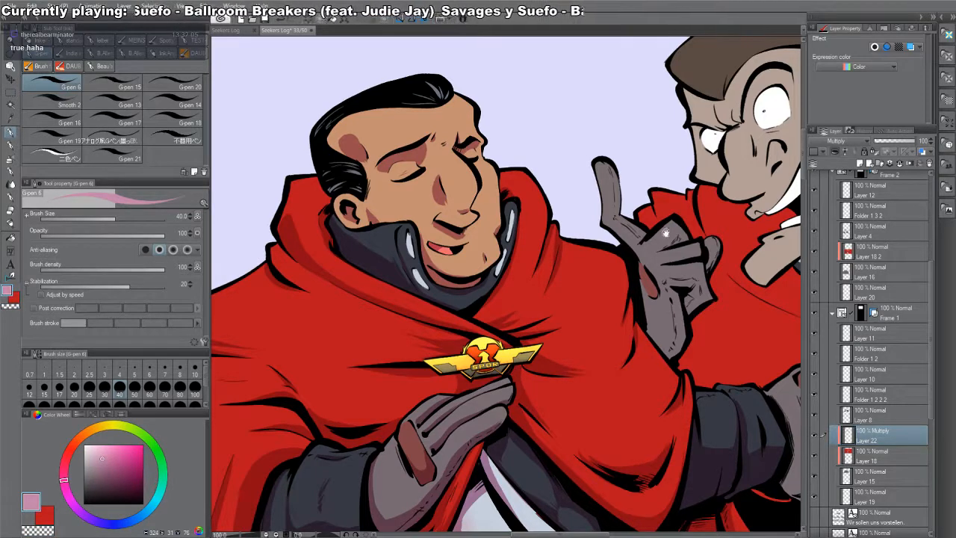
- Shade the outstretched glove along its wrist beside the dark sleeve cuff, redoing the first stroke
mouse_move(765, 446)
mouse_down()
mouse_move(700, 419)
mouse_move(606, 222)
mouse_up()
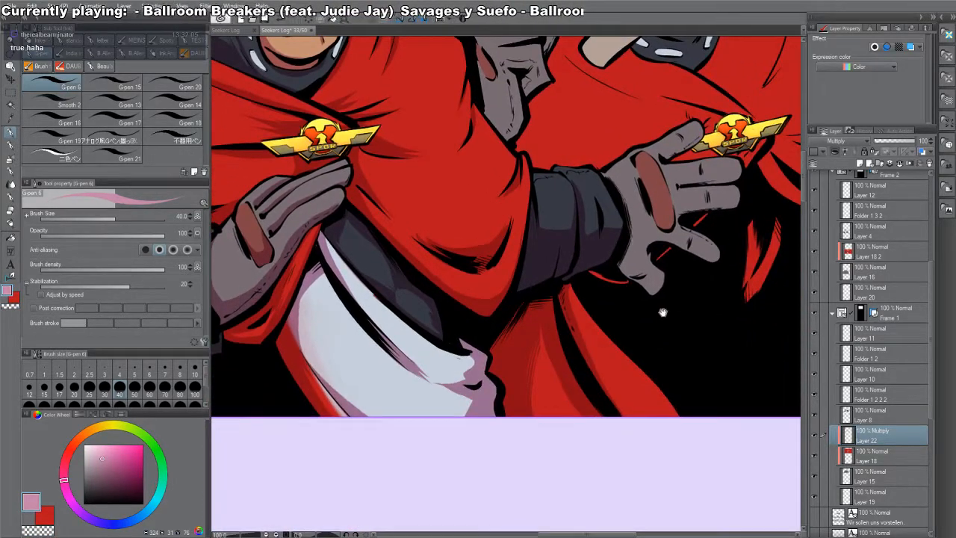
drag(702, 213, 648, 340)
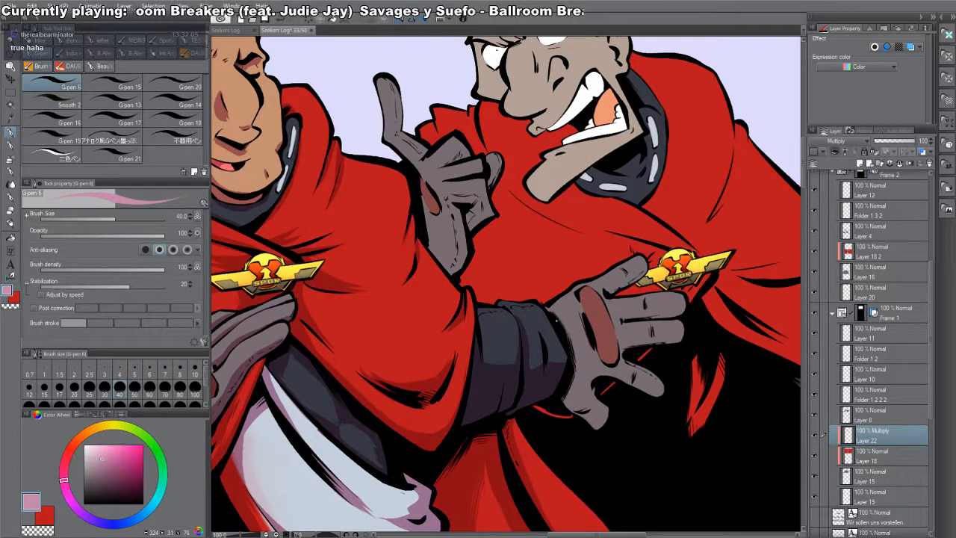
drag(557, 321, 571, 388)
key(ctrl+z)
drag(558, 318, 556, 417)
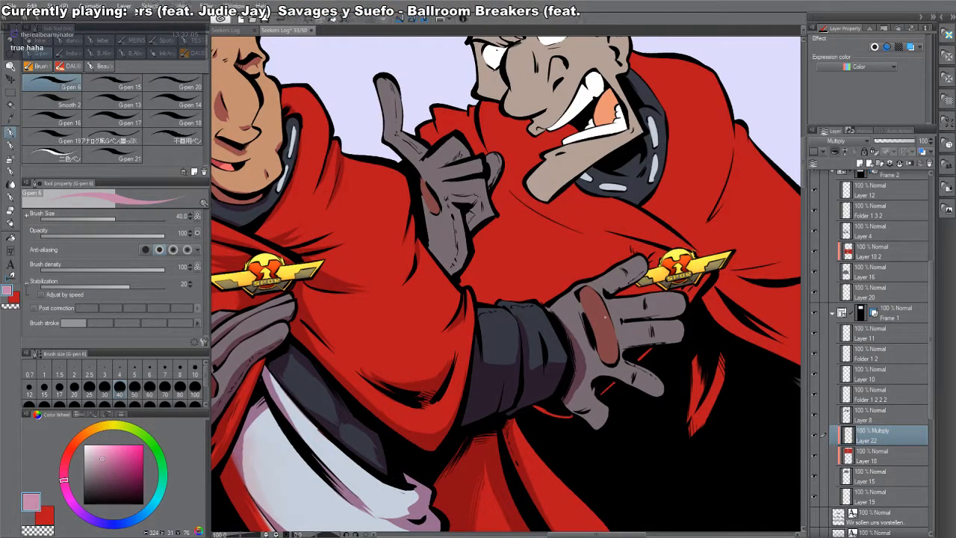
- Shade the outstretched glove's two lowest digits and erase a small lit spot on the lowest one
drag(658, 334, 560, 482)
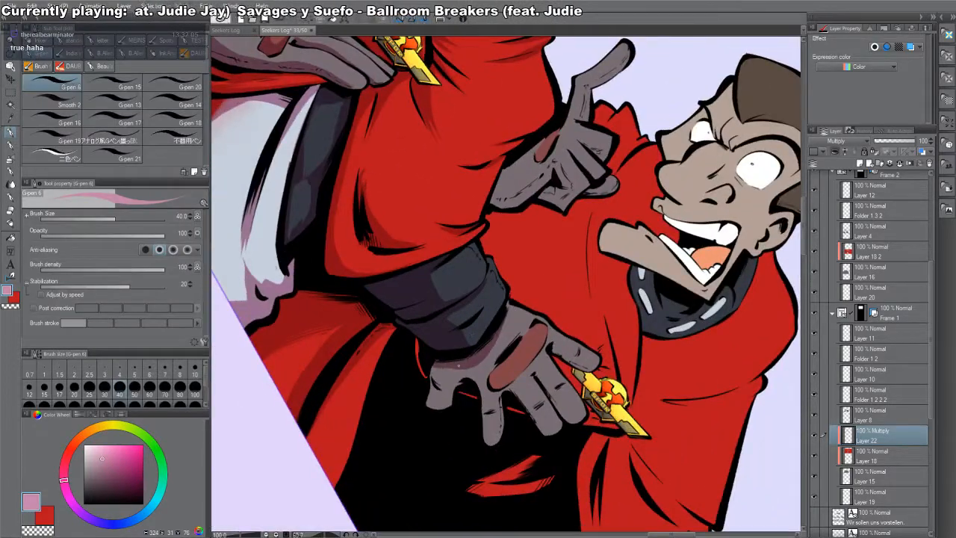
mouse_move(482, 360)
mouse_down()
mouse_move(489, 447)
mouse_move(484, 413)
mouse_move(486, 437)
mouse_up()
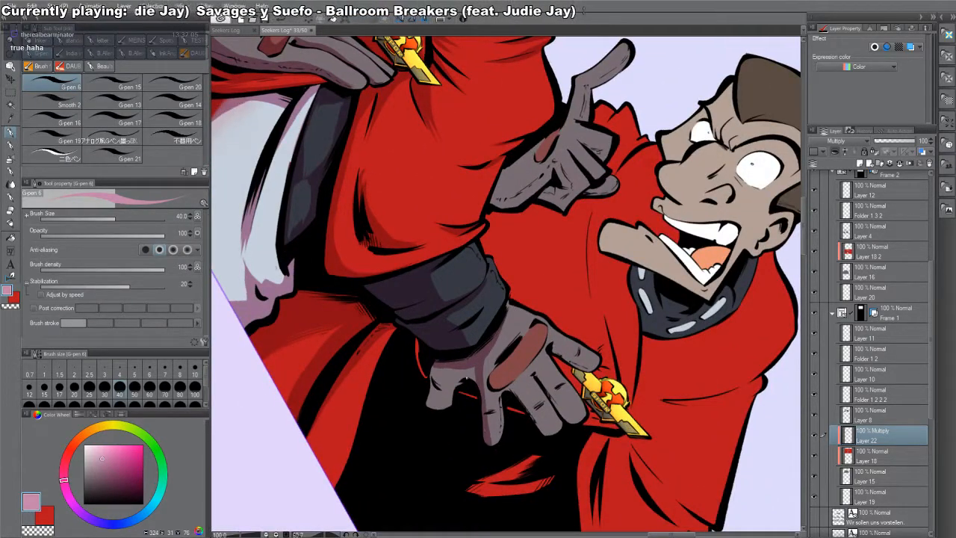
key(c)
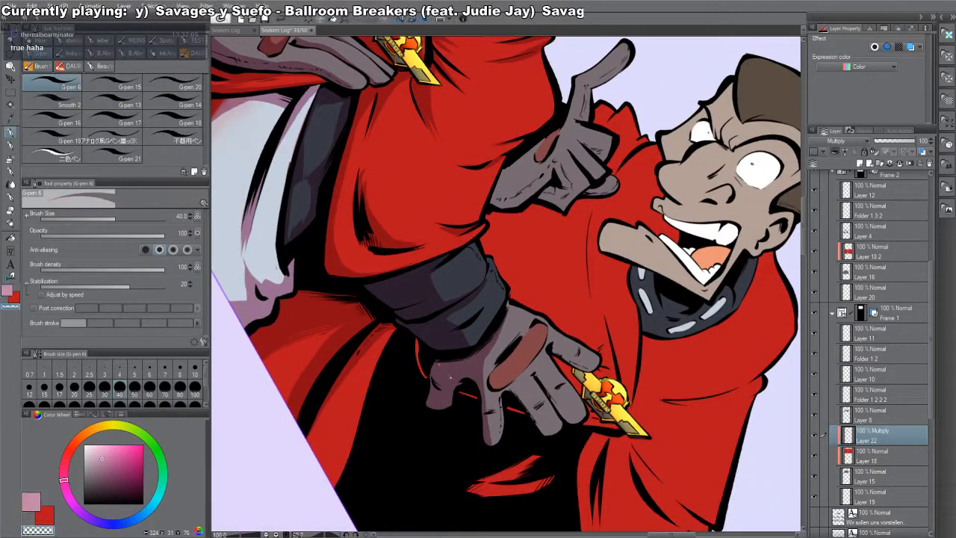
drag(451, 377, 449, 391)
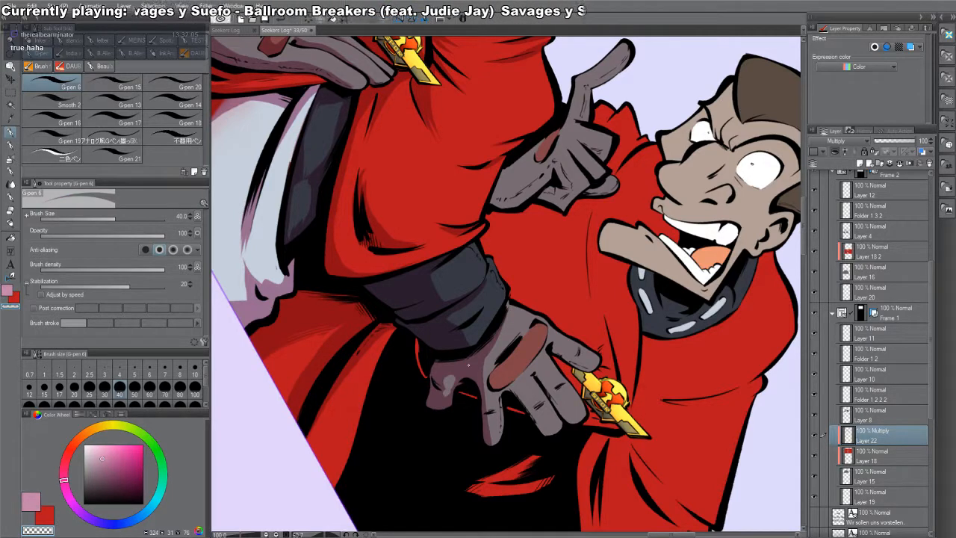
key(c)
- Shade one side of the red palm patch on the outstretched glove
mouse_move(658, 385)
mouse_down()
mouse_move(680, 335)
mouse_move(668, 224)
mouse_up()
drag(616, 388, 600, 360)
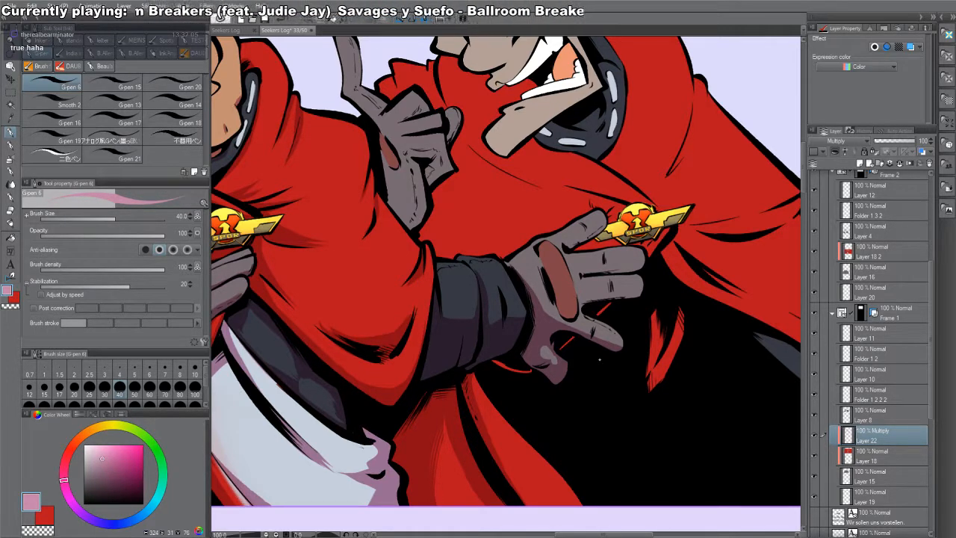
drag(599, 359, 545, 475)
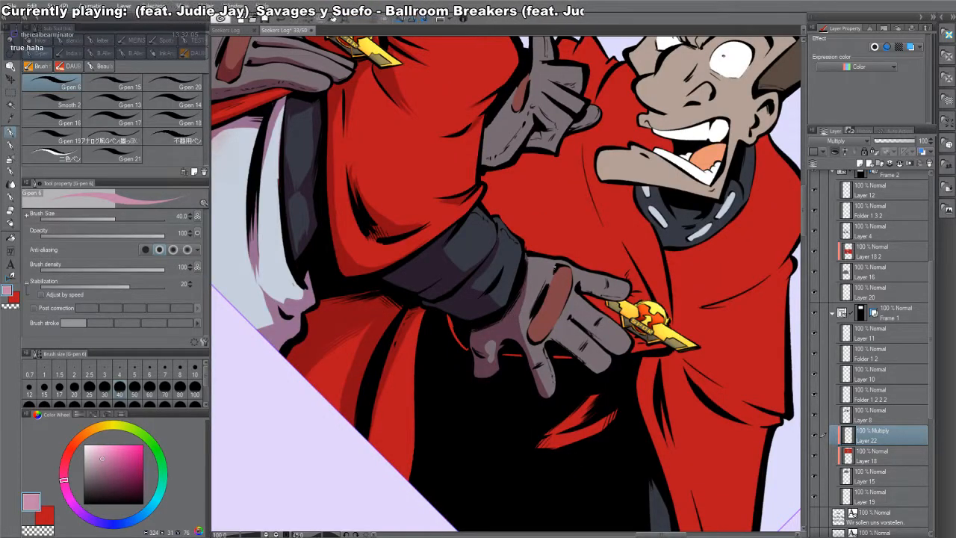
drag(556, 266, 526, 328)
key(c)
key(c)
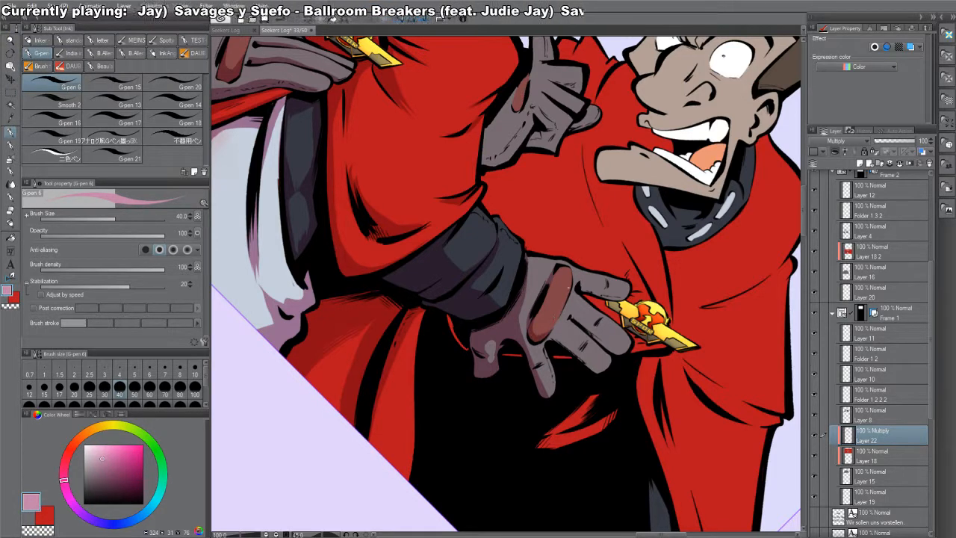
drag(557, 278, 532, 330)
- Add narrow shadows along the two middle fingers of the outstretched glove
drag(585, 257, 569, 215)
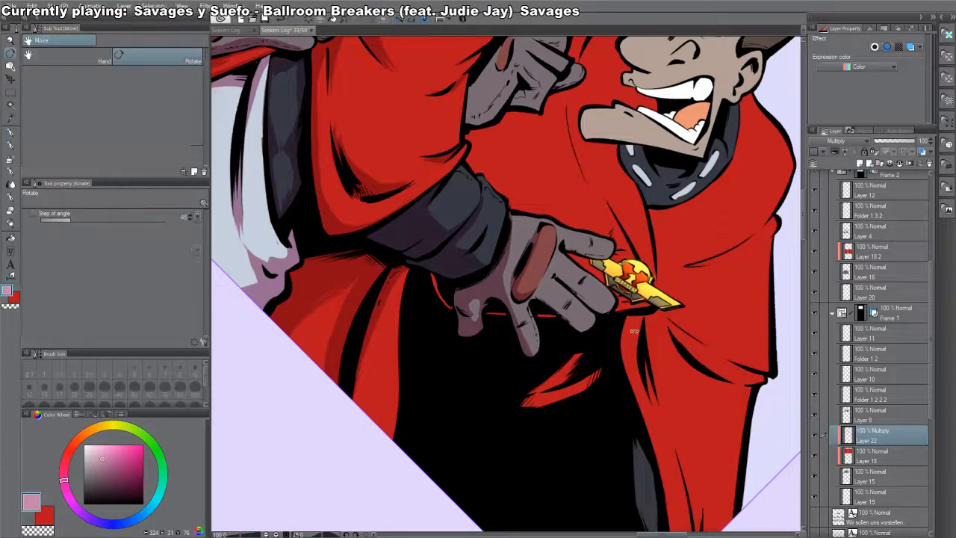
drag(635, 331, 547, 381)
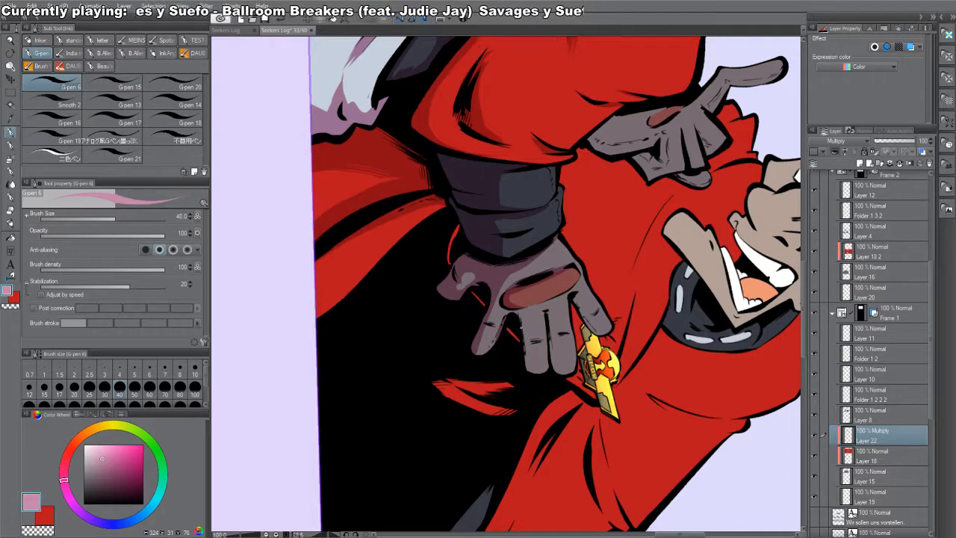
drag(523, 323, 535, 376)
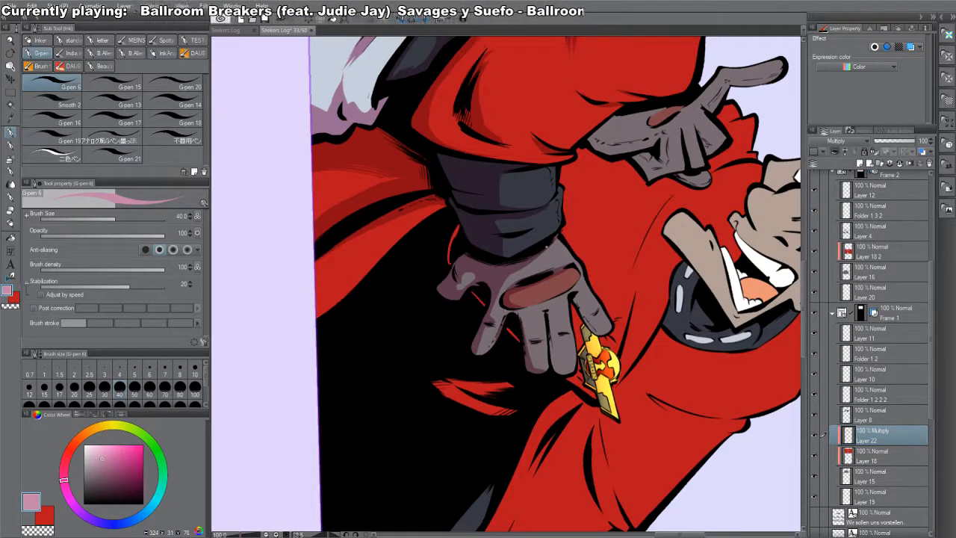
drag(547, 313, 554, 369)
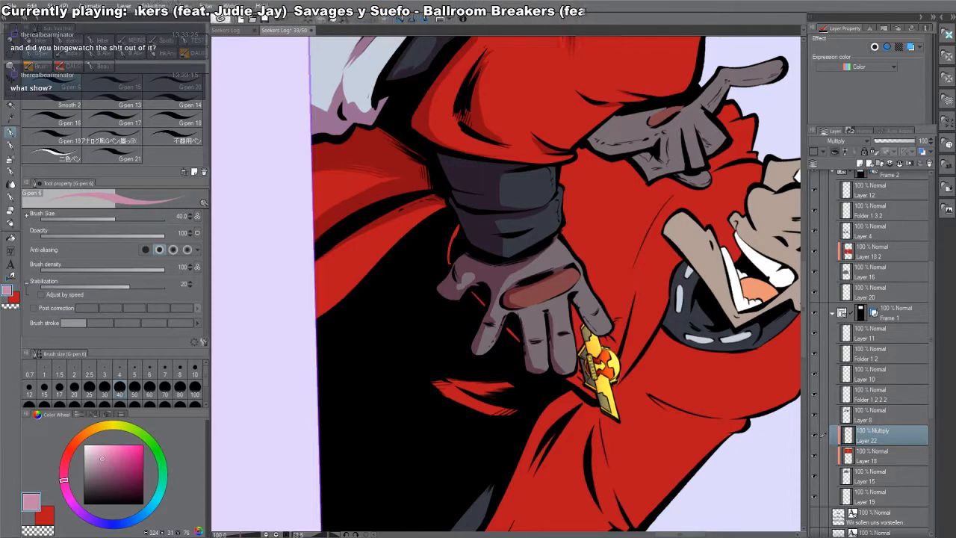
- Extend the outstretched glove's shadow across the palm and between the fingers, and shade its uppermost digit
drag(541, 183, 505, 190)
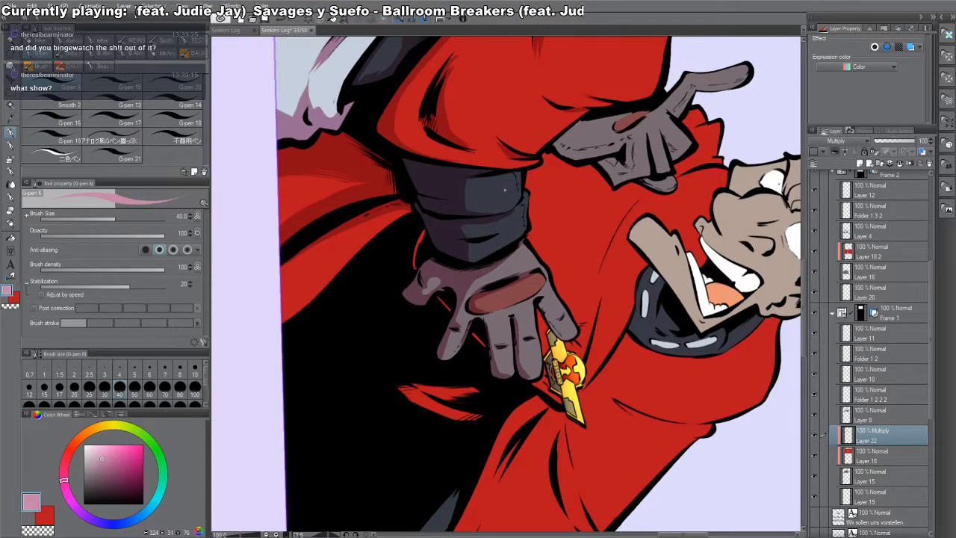
drag(698, 369, 470, 185)
drag(488, 283, 493, 339)
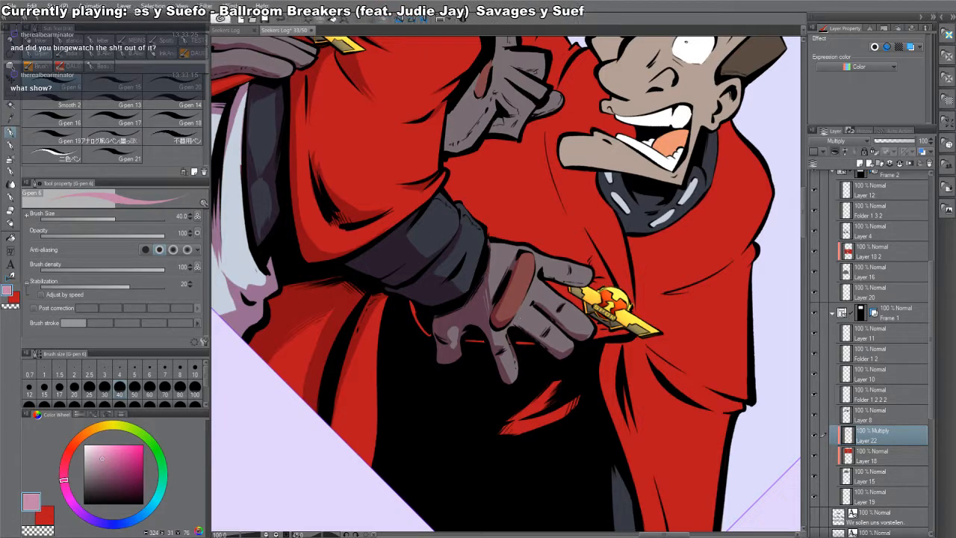
drag(541, 329, 549, 335)
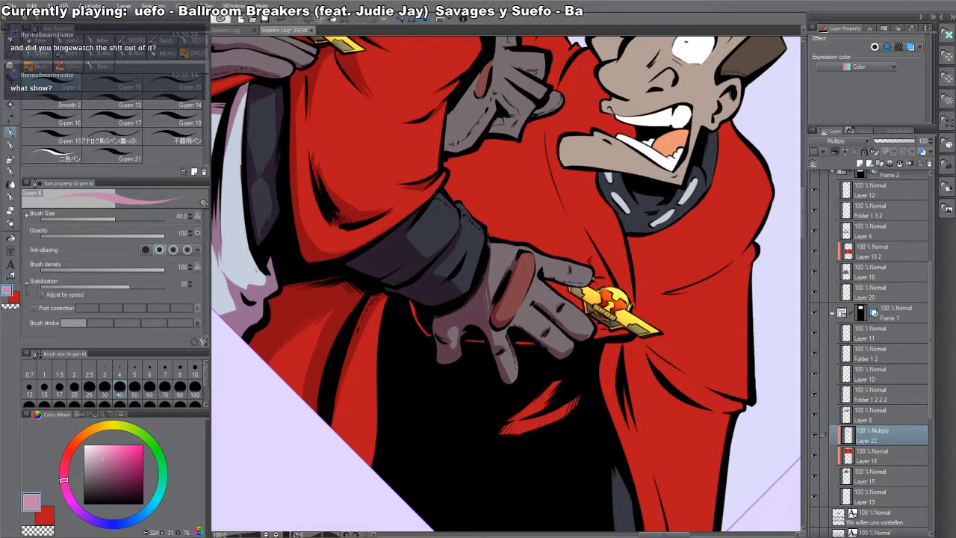
drag(676, 433, 521, 513)
mouse_move(533, 311)
mouse_down()
mouse_move(558, 350)
mouse_move(568, 348)
mouse_up()
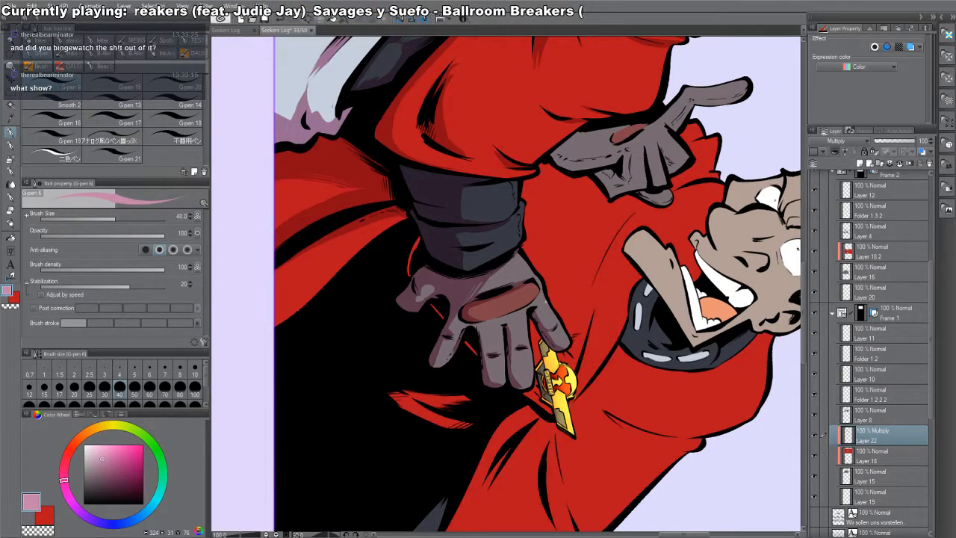
- Shade the extended index finger of the raised pointing glove between the two characters
mouse_move(611, 310)
mouse_down()
mouse_move(603, 334)
mouse_move(580, 195)
mouse_up()
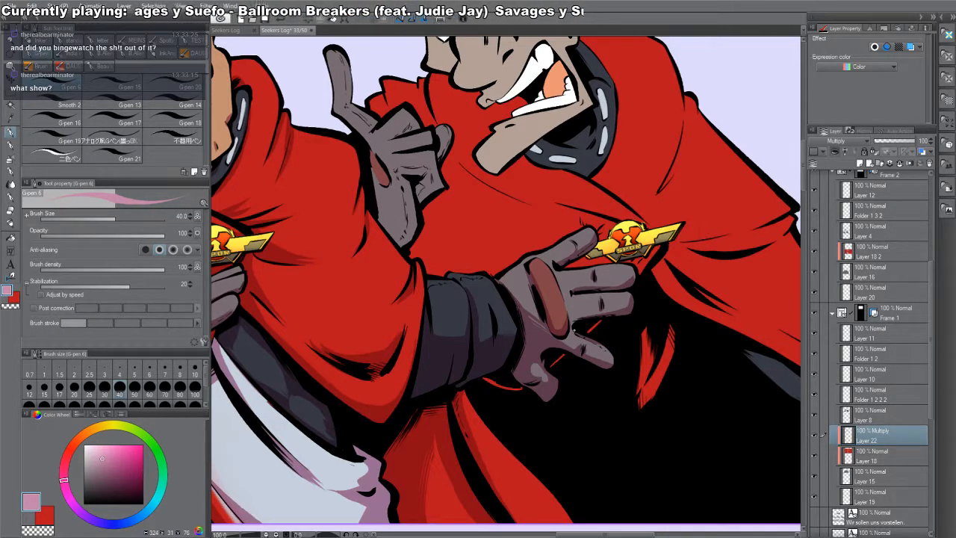
drag(409, 189, 526, 313)
drag(460, 193, 494, 257)
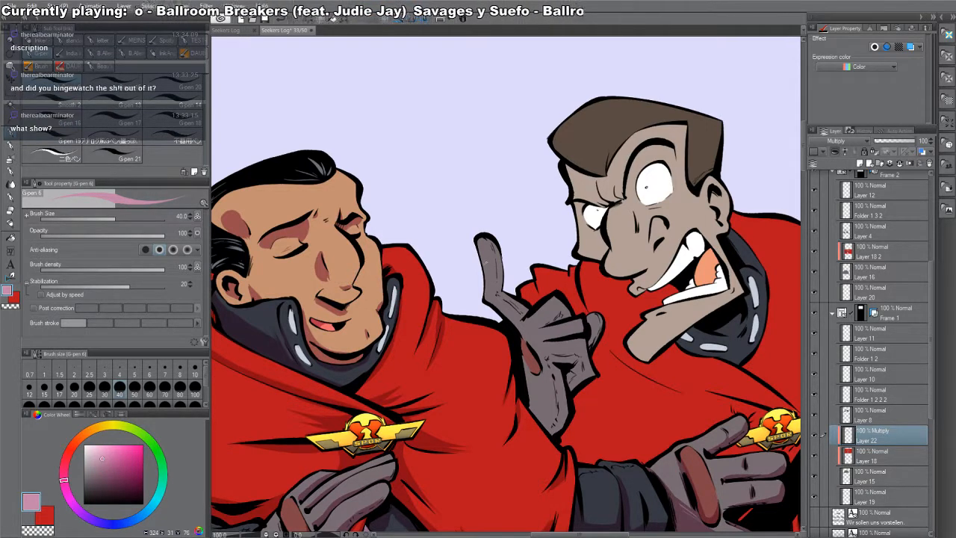
mouse_move(483, 252)
mouse_down()
mouse_move(489, 302)
mouse_move(517, 311)
mouse_up()
mouse_move(491, 251)
mouse_down()
mouse_move(496, 282)
mouse_move(494, 265)
mouse_up()
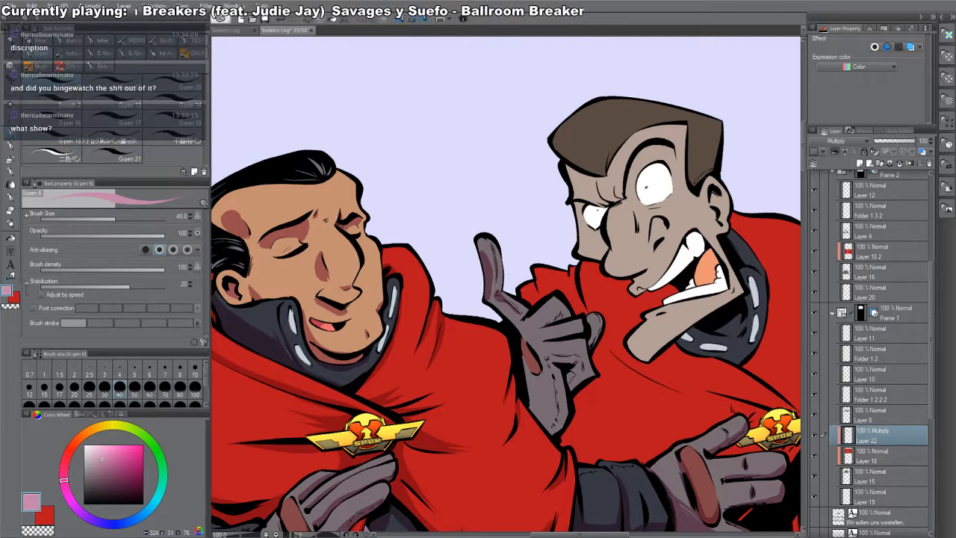
- Shade the pointing glove's palm and wrist, and fill the outlined shadow below its curled fingers
drag(523, 304, 550, 428)
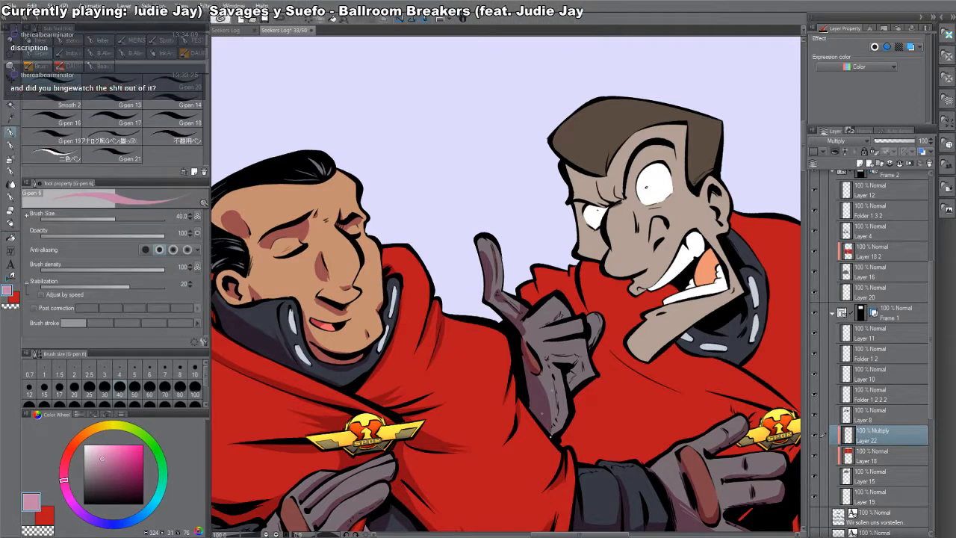
drag(544, 371, 555, 434)
mouse_move(553, 355)
mouse_down()
mouse_move(584, 372)
mouse_move(551, 362)
mouse_move(552, 371)
mouse_up()
key(g)
click(587, 372)
key(p)
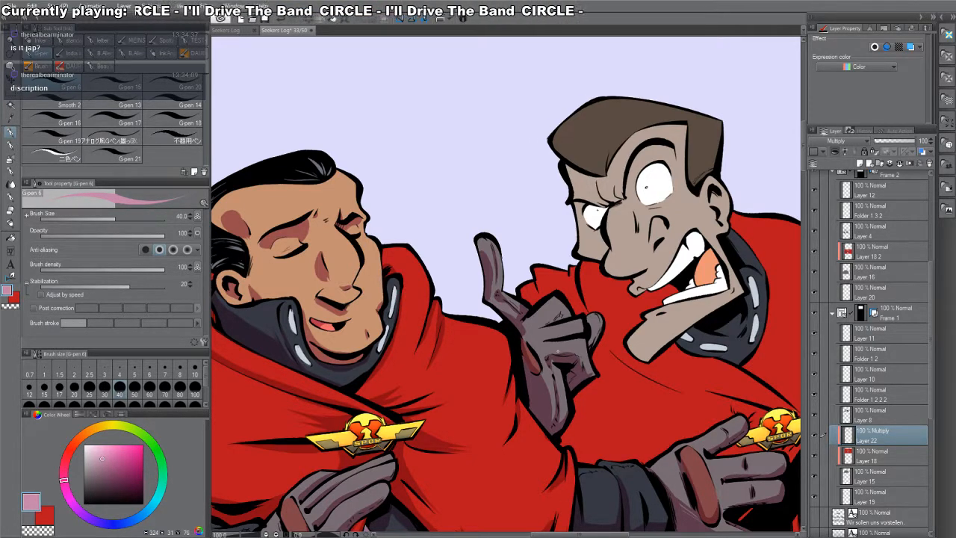
- Refine the shadow edges on the pointing glove by erasing and repainting, and shade the cloak folds behind its raised finger
key(c)
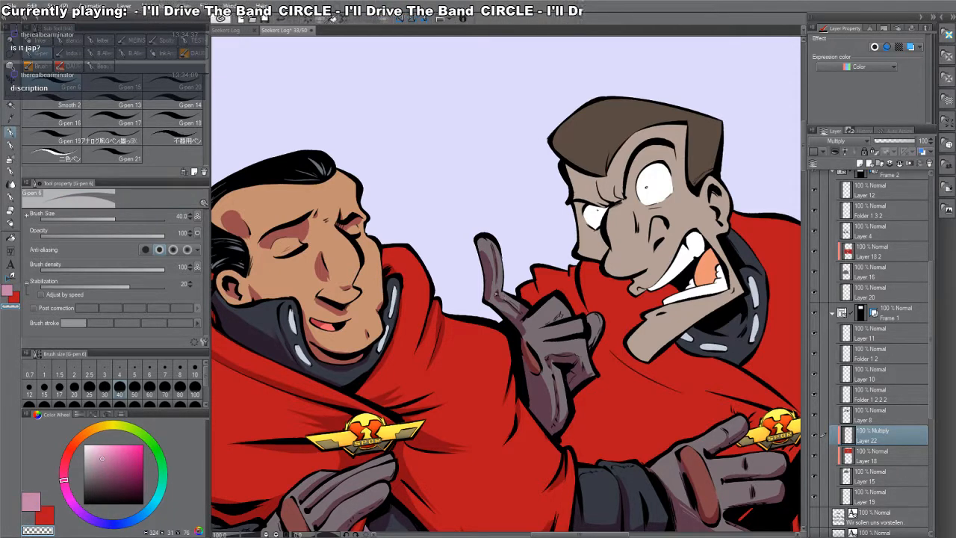
drag(481, 249, 483, 262)
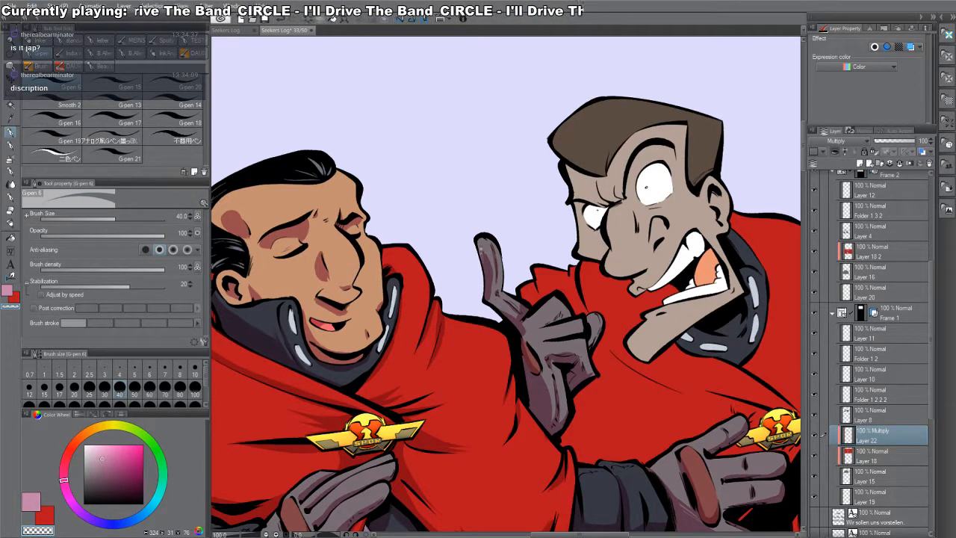
key(c)
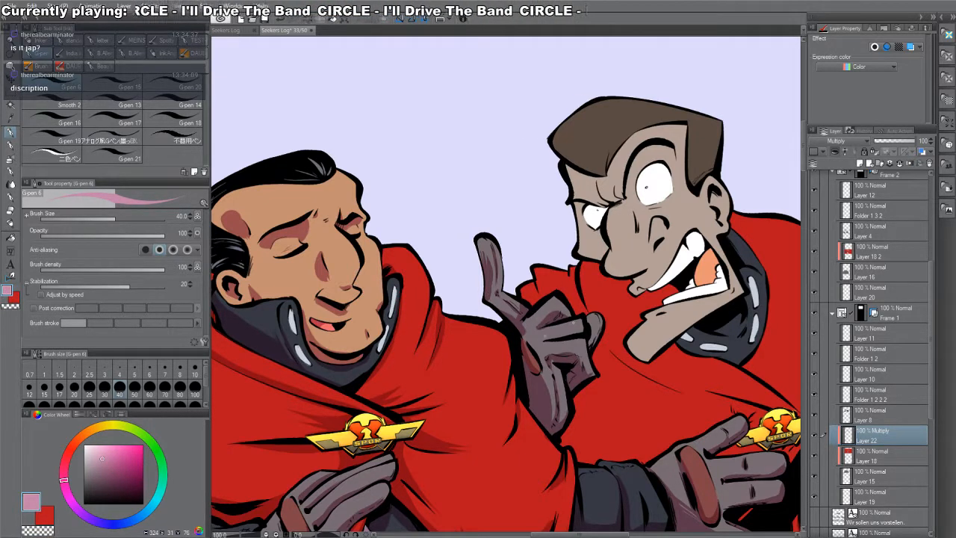
key(c)
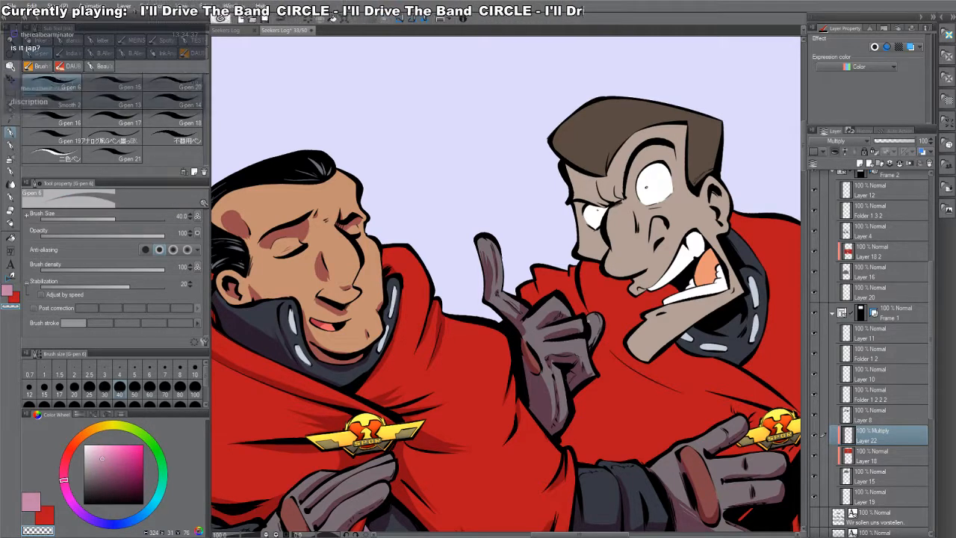
key(c)
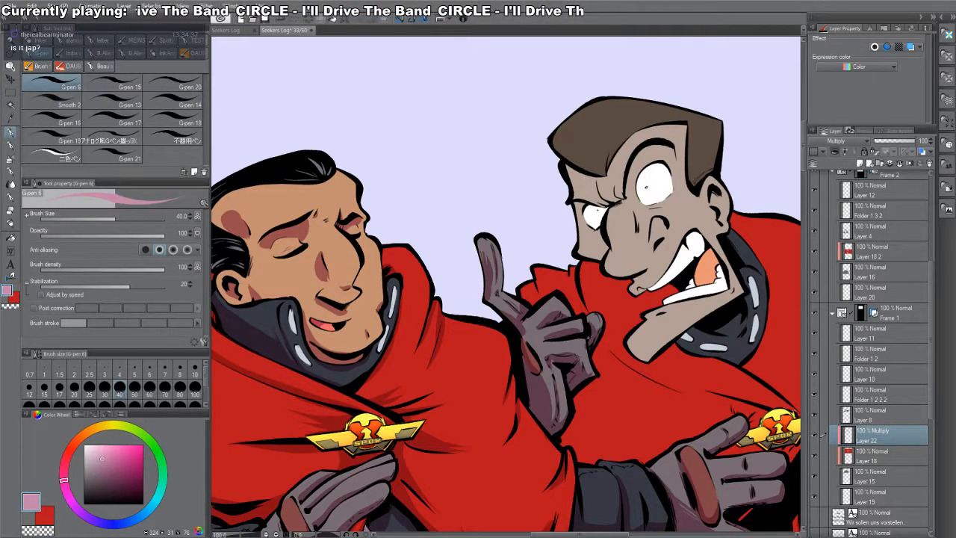
key(c)
key(c)
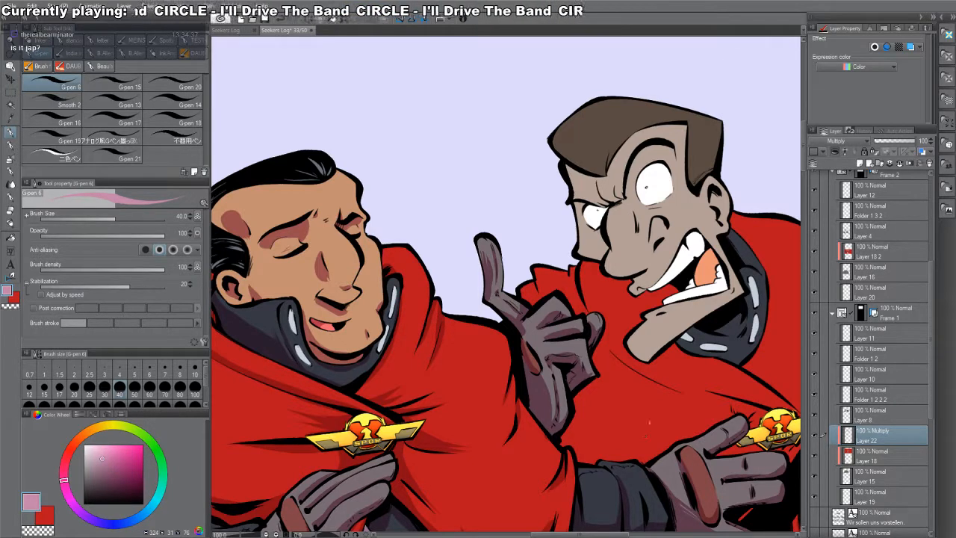
mouse_move(524, 292)
mouse_down()
mouse_move(570, 292)
mouse_move(572, 303)
mouse_up()
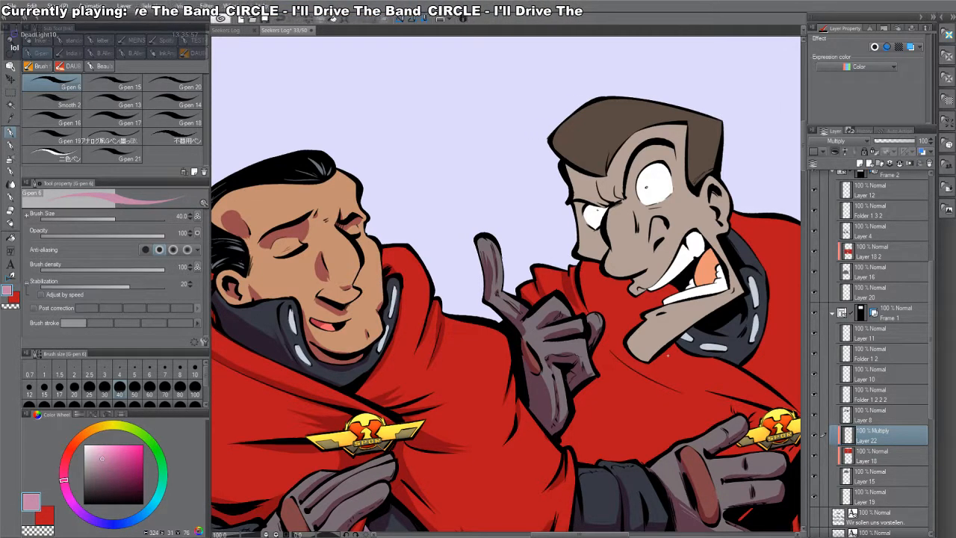
- Outline a shadow on the angry character's far cheek beside the nose and fill it
drag(643, 381, 598, 384)
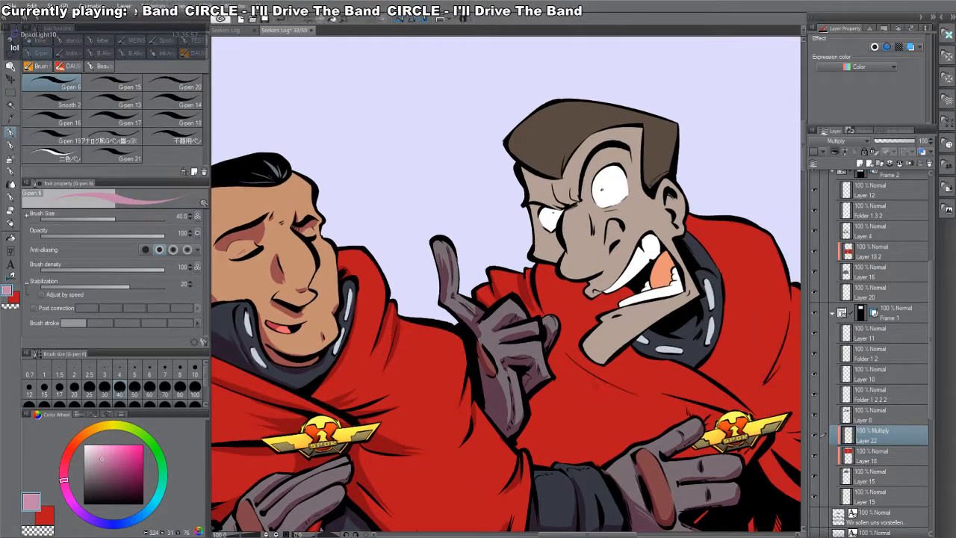
drag(533, 257, 554, 239)
key(g)
click(545, 246)
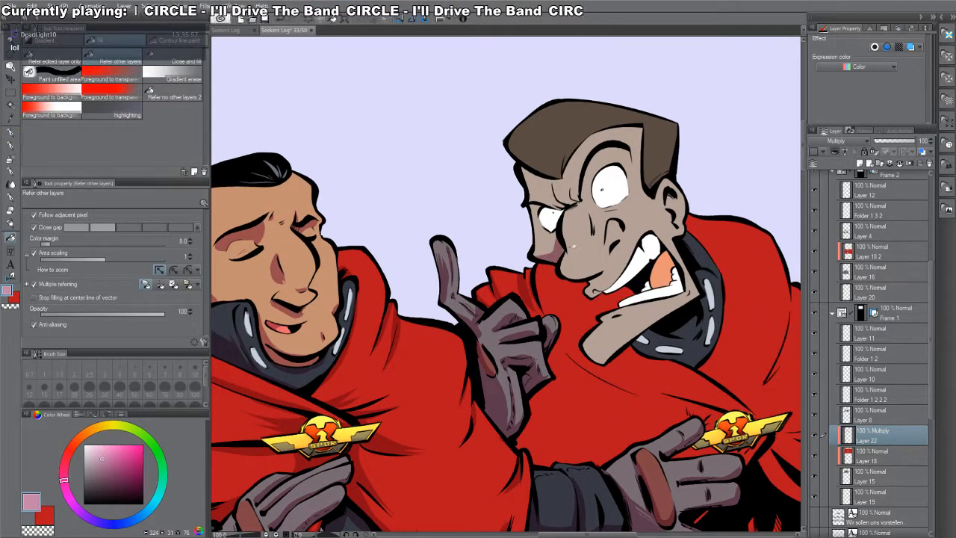
key(p)
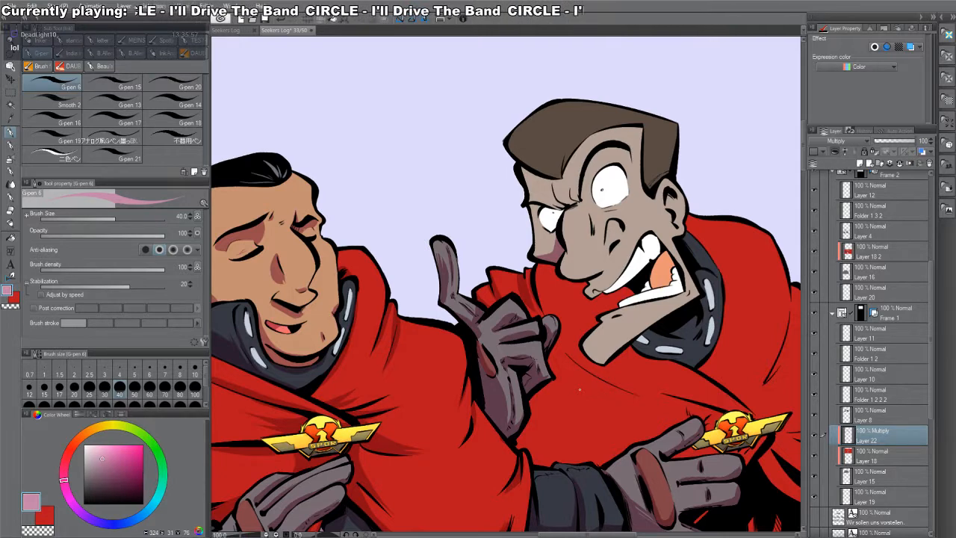
- Shade the crease on the angry character's nose, and outline and fill a shadow along the nose's underside and nostril
drag(591, 215, 594, 241)
drag(594, 217, 596, 240)
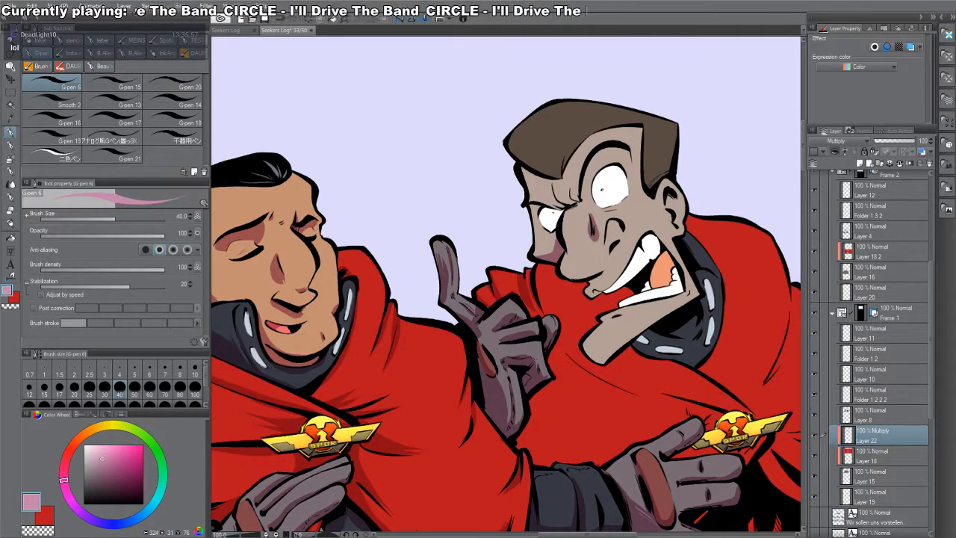
drag(569, 278, 622, 235)
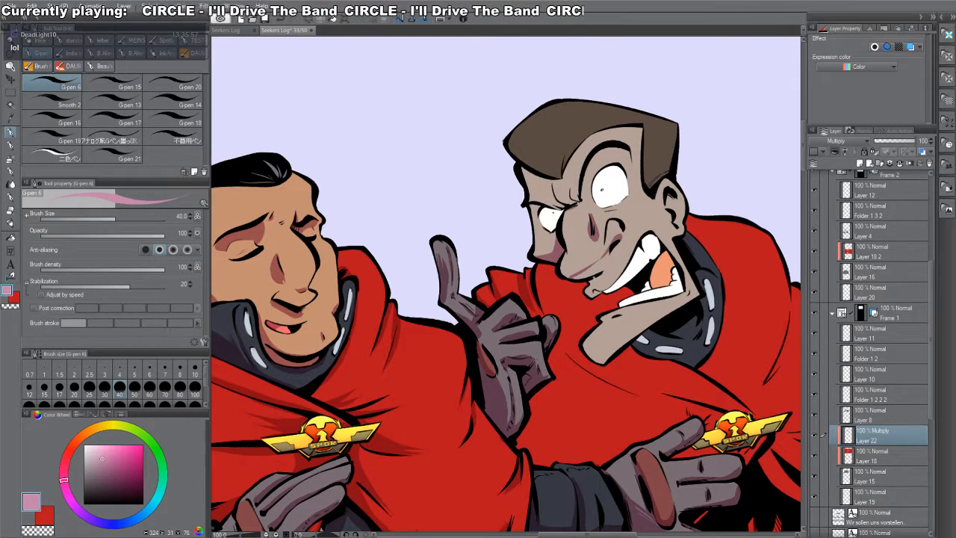
drag(592, 278, 619, 243)
key(g)
click(614, 259)
key(p)
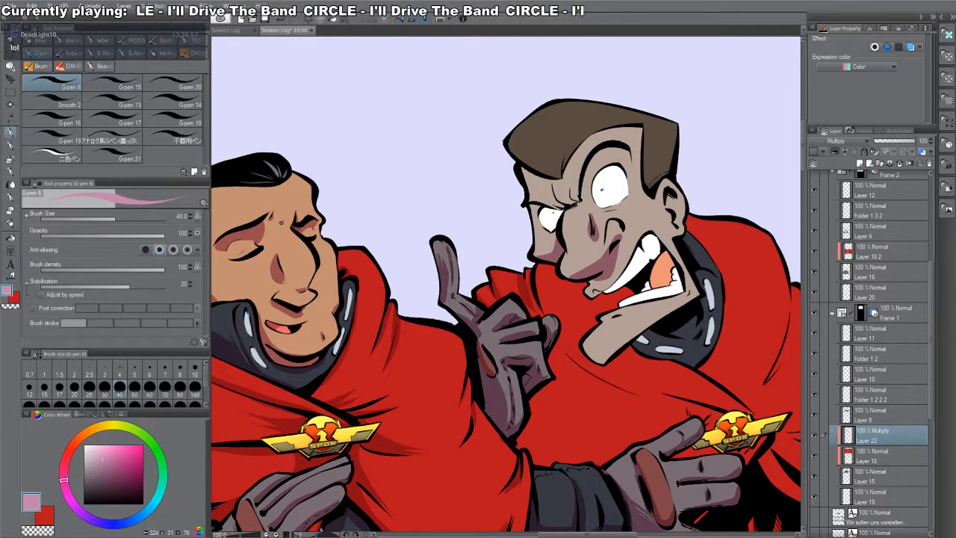
- Shade the socket around the angry character's wide-open eye and the upper part of the eyeball
drag(584, 186, 588, 289)
drag(576, 323, 609, 312)
drag(642, 284, 646, 267)
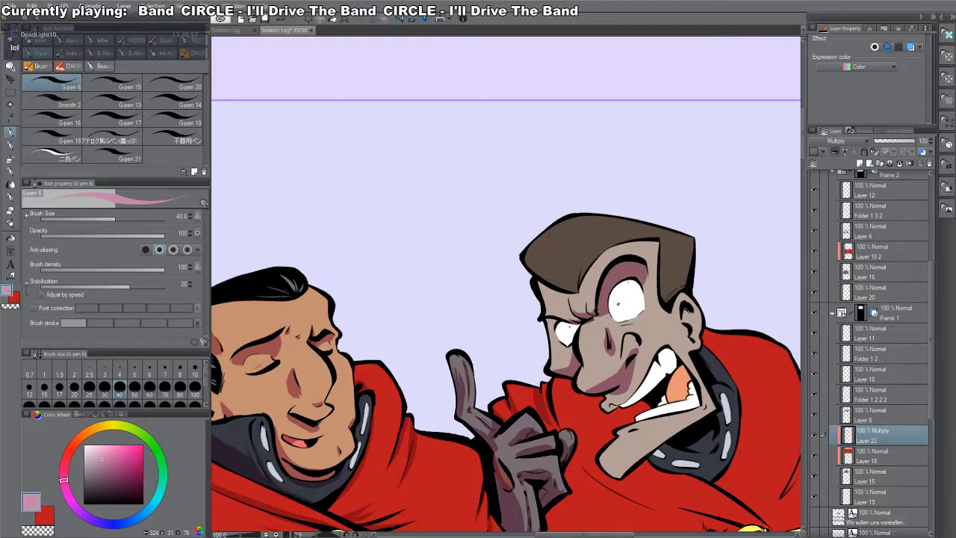
drag(612, 306, 638, 279)
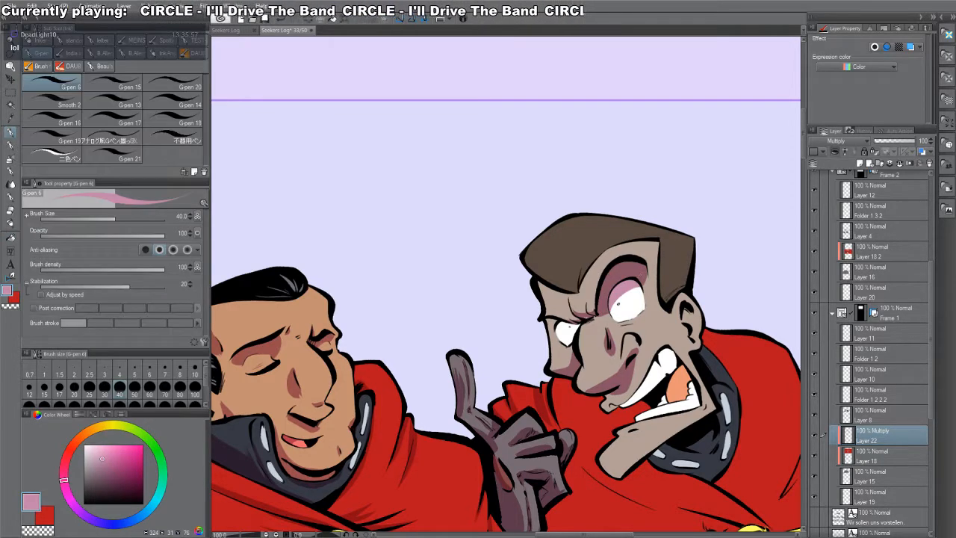
- Outline and fill a shadow along the upper part of the angry character's narrowed eye
drag(556, 330, 579, 326)
key(g)
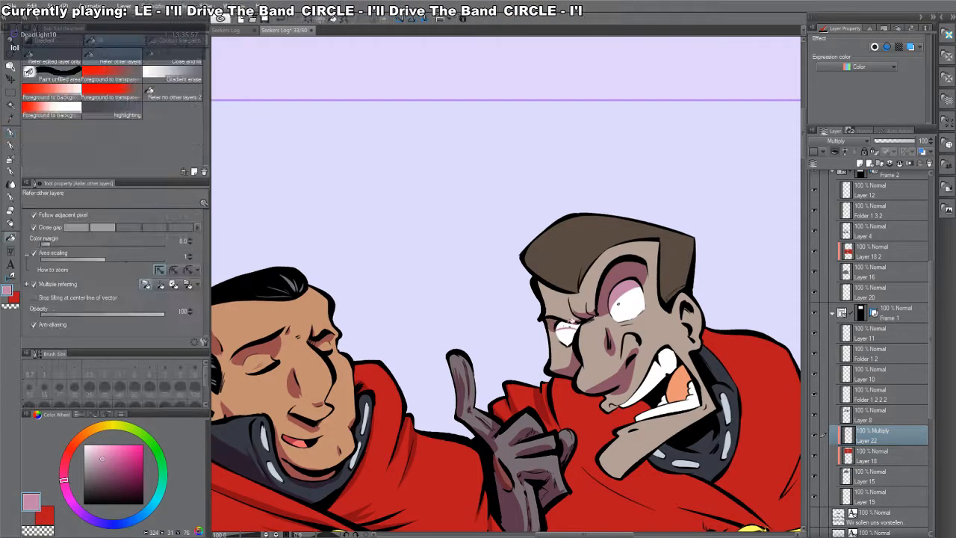
key(p)
key(g)
click(568, 324)
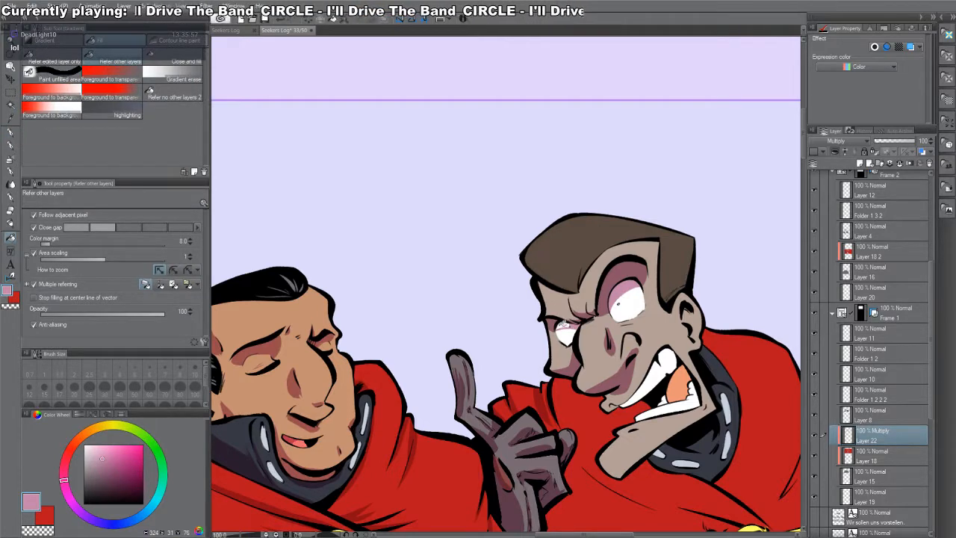
key(p)
key(g)
key(p)
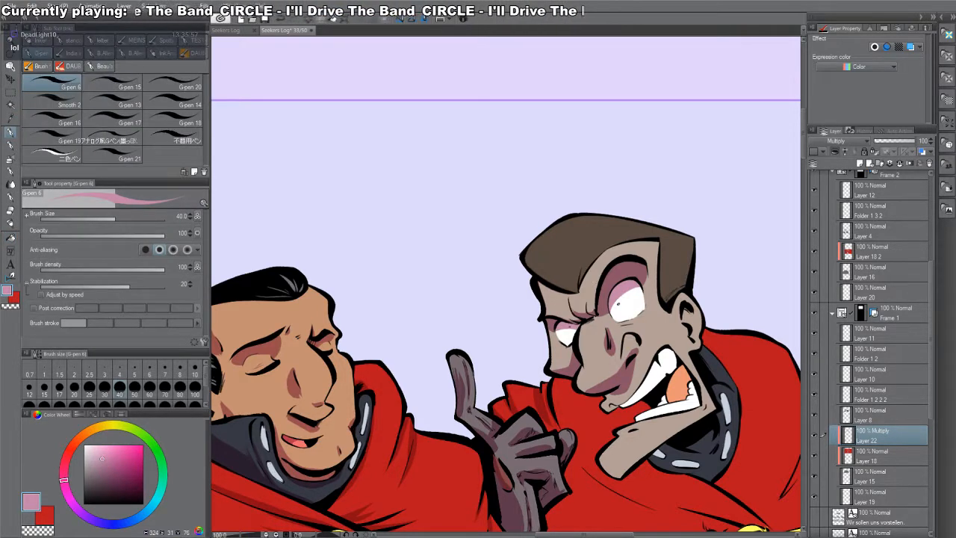
drag(561, 329, 558, 341)
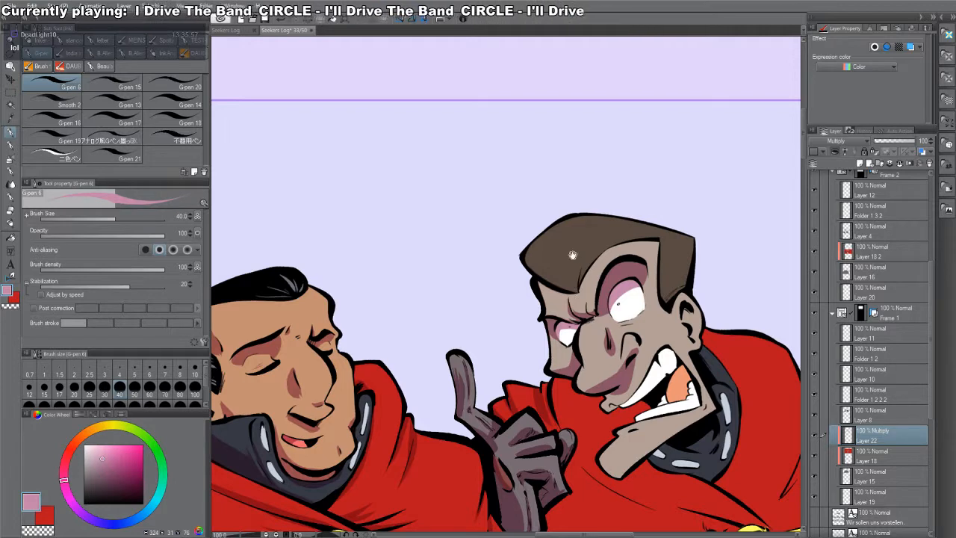
- Add jagged shadow strokes along the lower edge of the angry character's brown hair, trimming them with transparent colour
drag(573, 255, 572, 249)
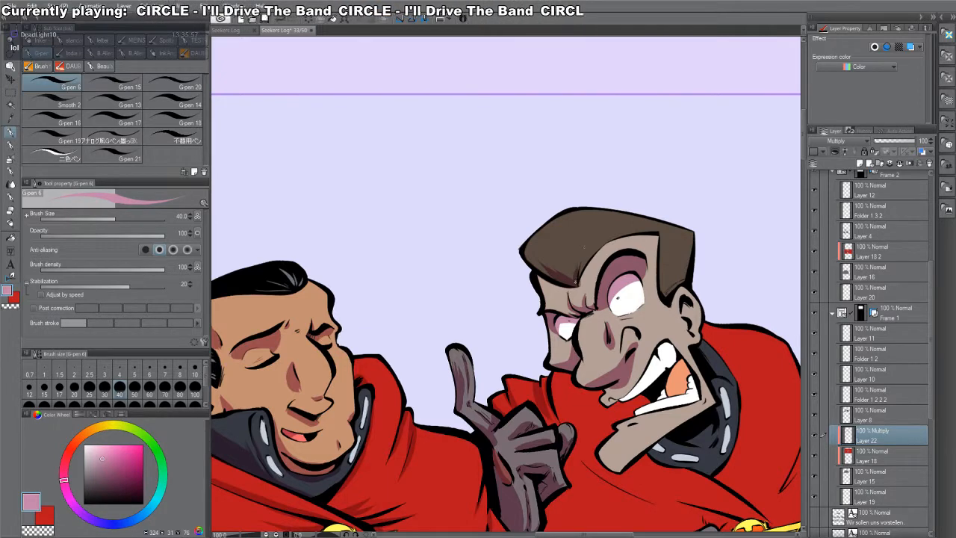
key(c)
key(c)
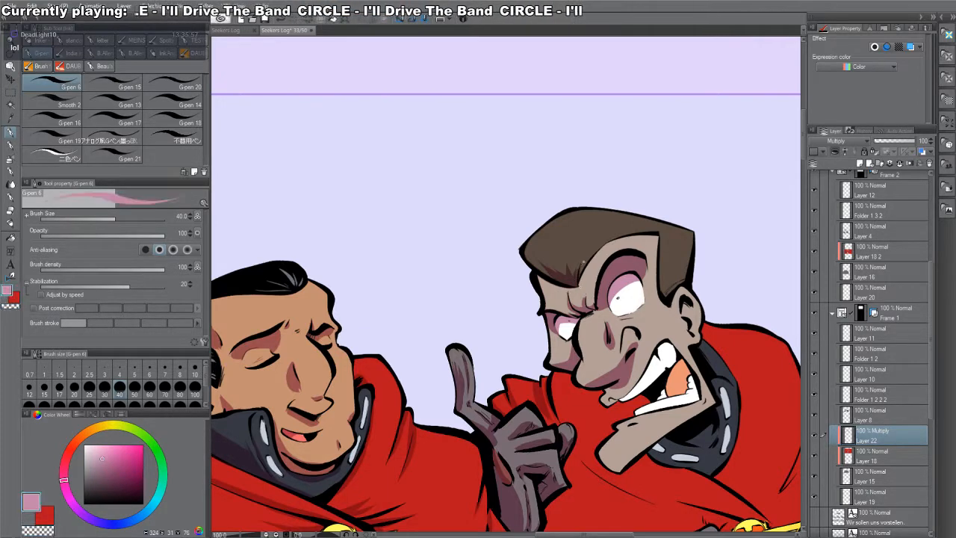
key(c)
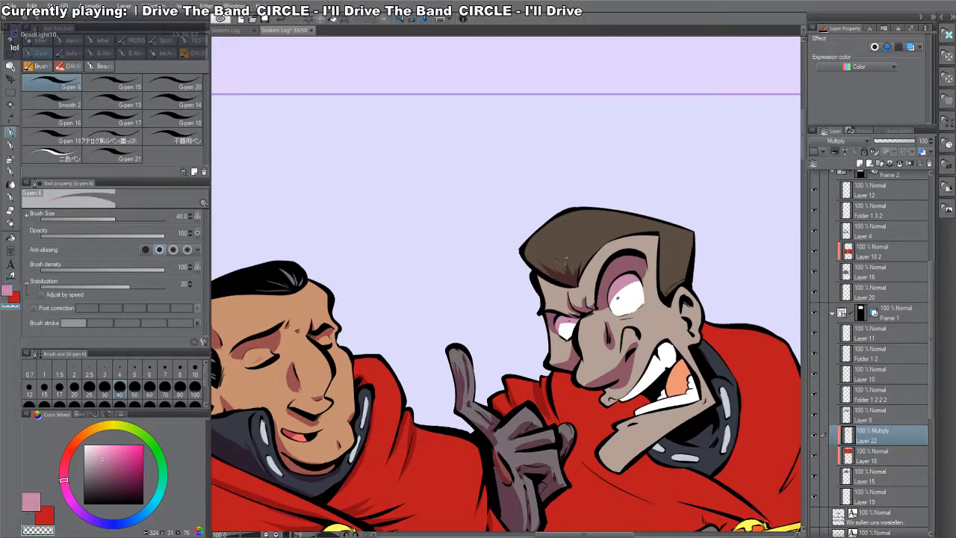
key(c)
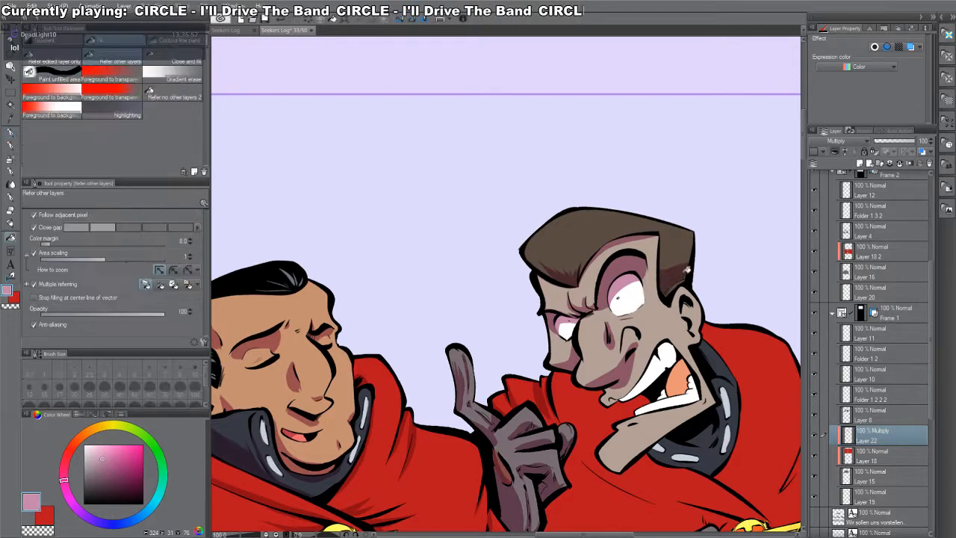
- Clean up the shadow on the angry character's sideburn, alternating between the shadow colour and transparent colour
key(c)
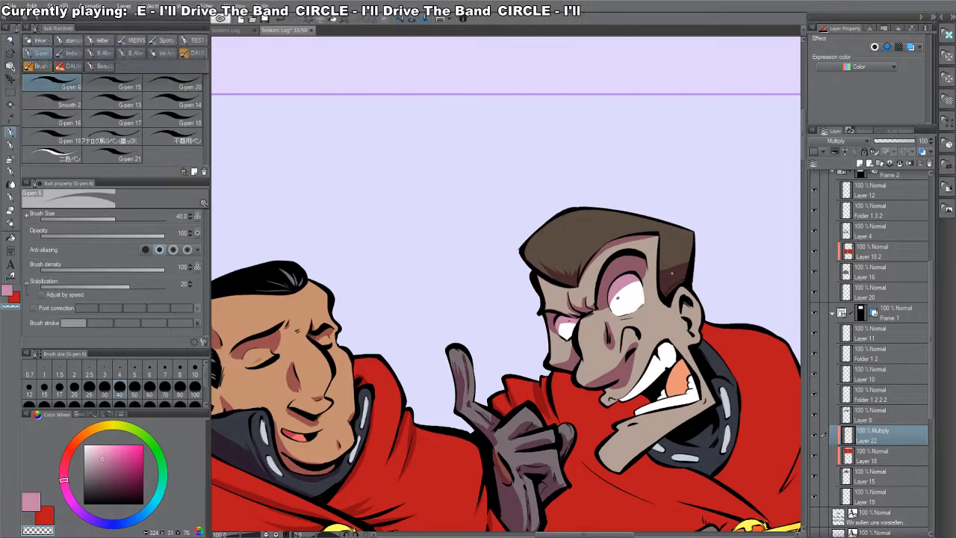
key(c)
drag(657, 240, 657, 290)
key(c)
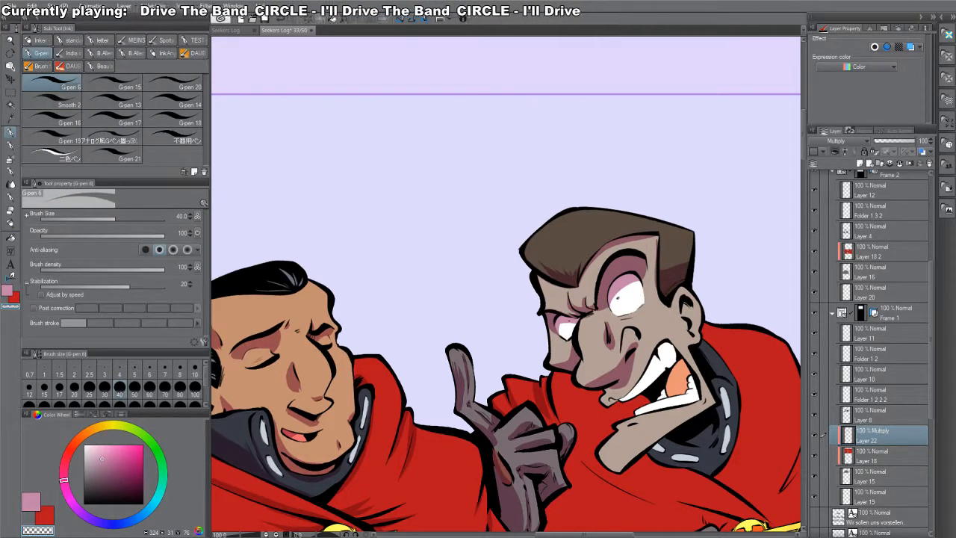
key(c)
- Outline and fill the shadows inside the angry character's ear
drag(674, 135, 697, 162)
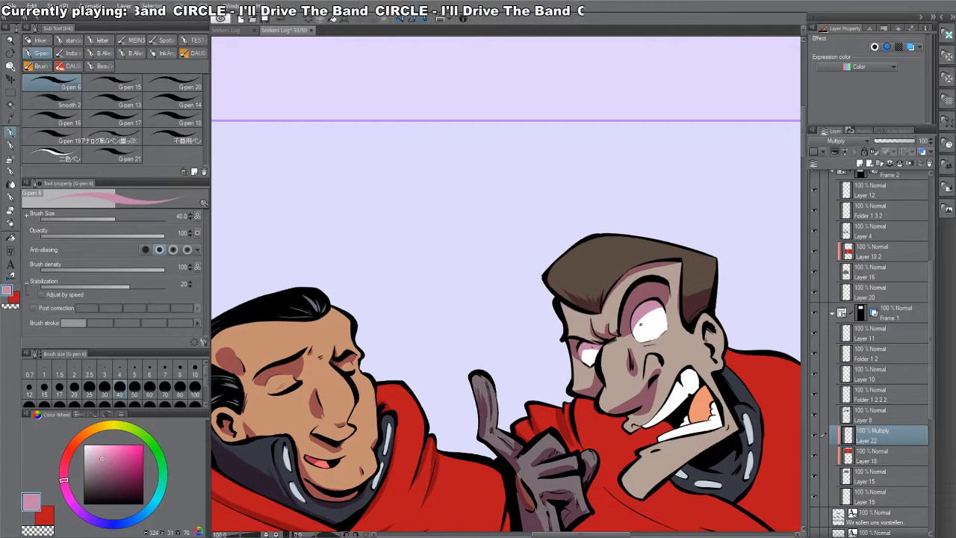
drag(714, 326, 715, 345)
key(g)
key(p)
key(g)
key(p)
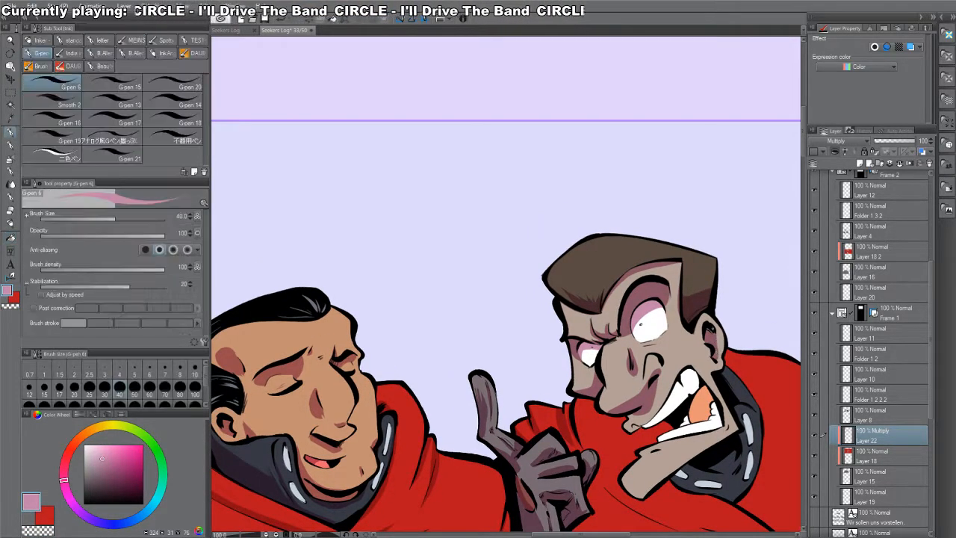
- Outline and fill a shadow along the top of the angry character's upper teeth
drag(692, 383, 689, 328)
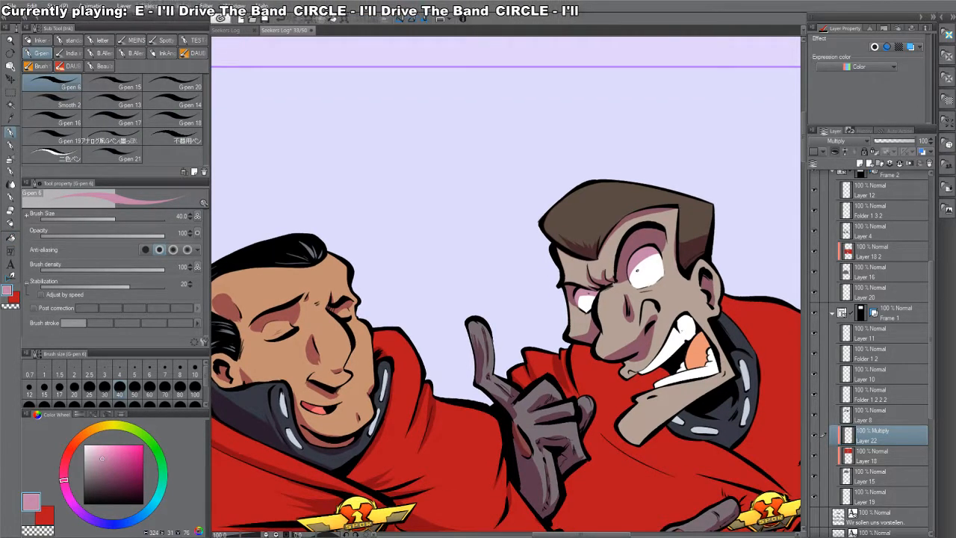
key(g)
key(p)
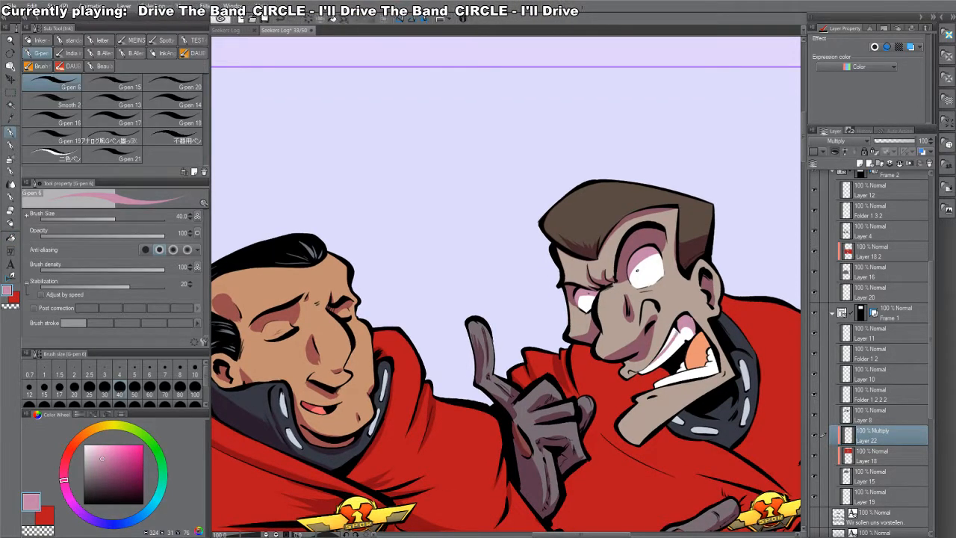
key(g)
key(p)
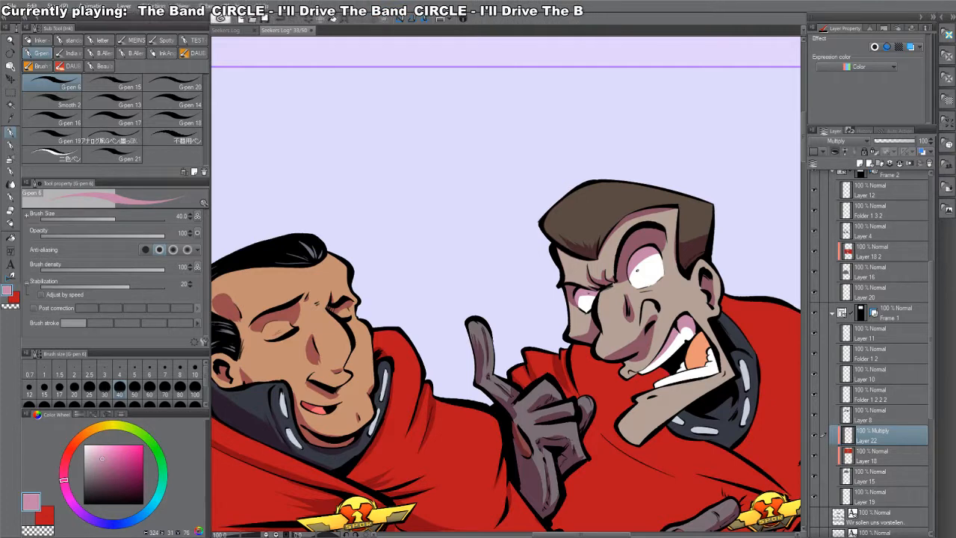
key(g)
key(p)
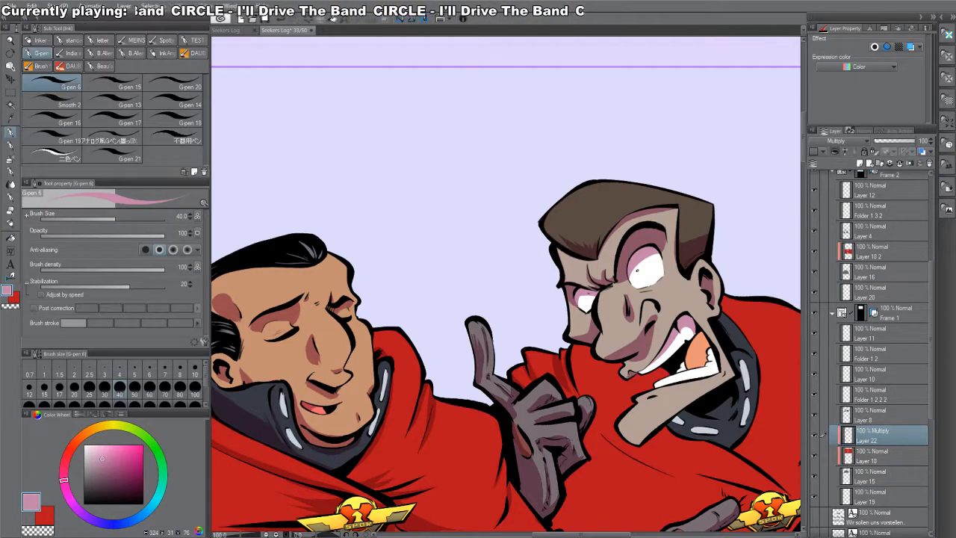
- Outline and fill shadows on the angry character's tongue and lower teeth inside the open mouth
scroll(695, 355, down, 1)
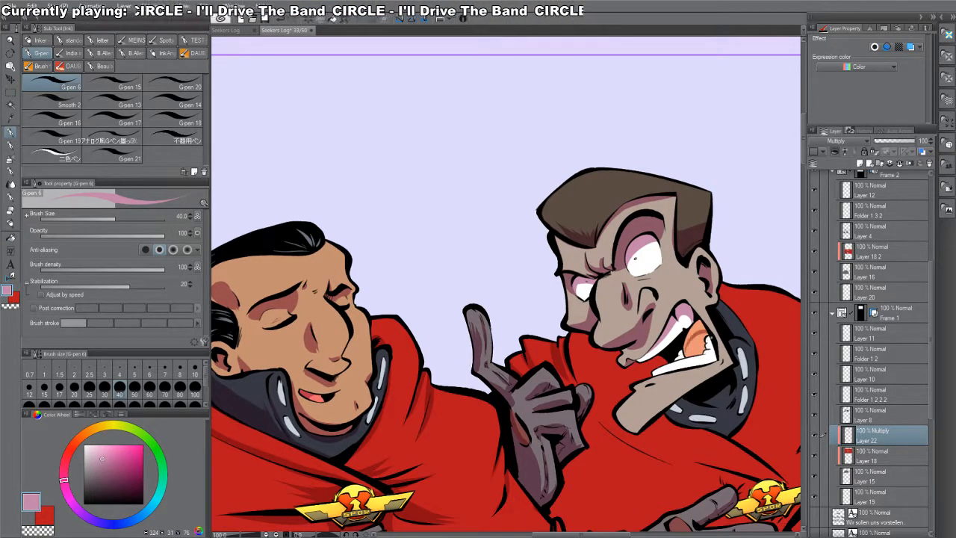
key(g)
key(p)
key(g)
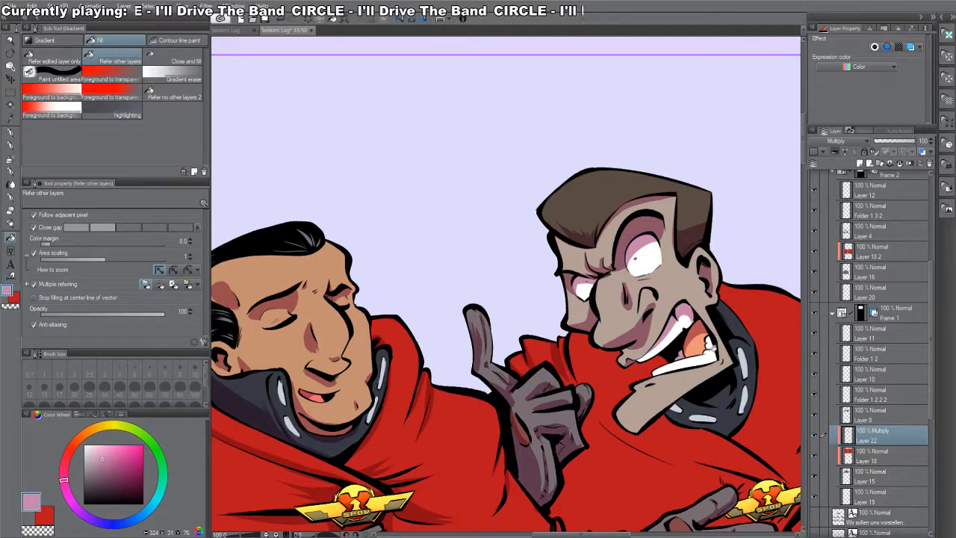
key(p)
key(g)
key(p)
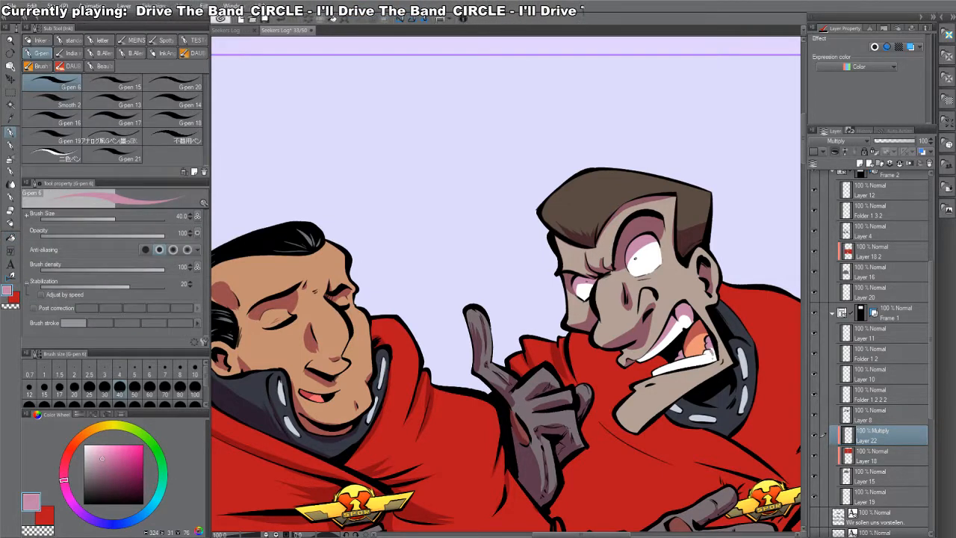
key(g)
key(p)
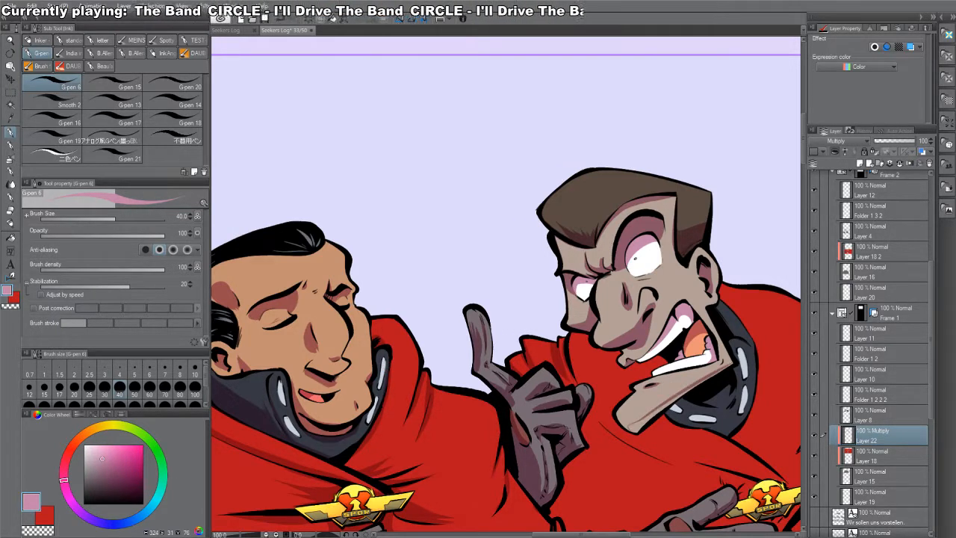
- Shade the angry character's lower jaw, and outline and fill the shadow his chin casts on the red cloak
key(g)
key(p)
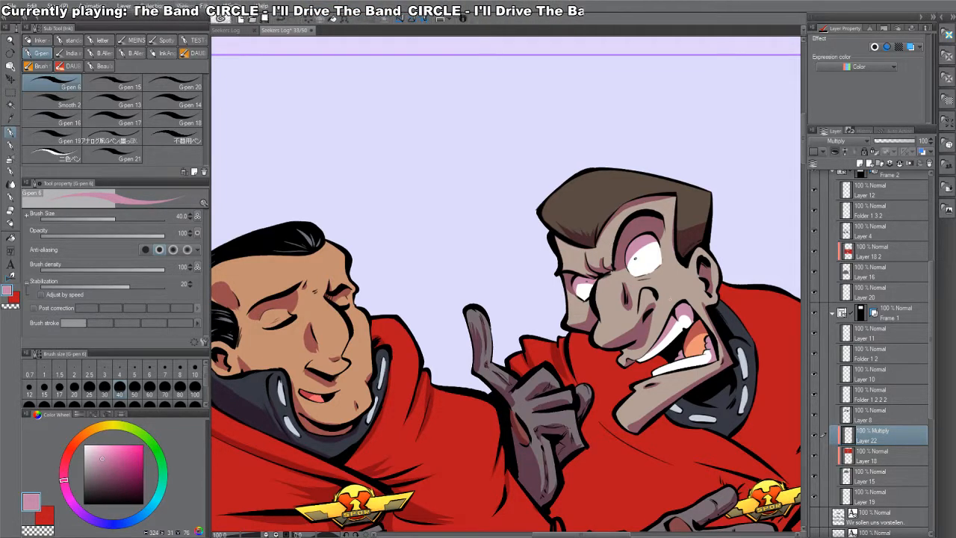
drag(668, 429, 650, 399)
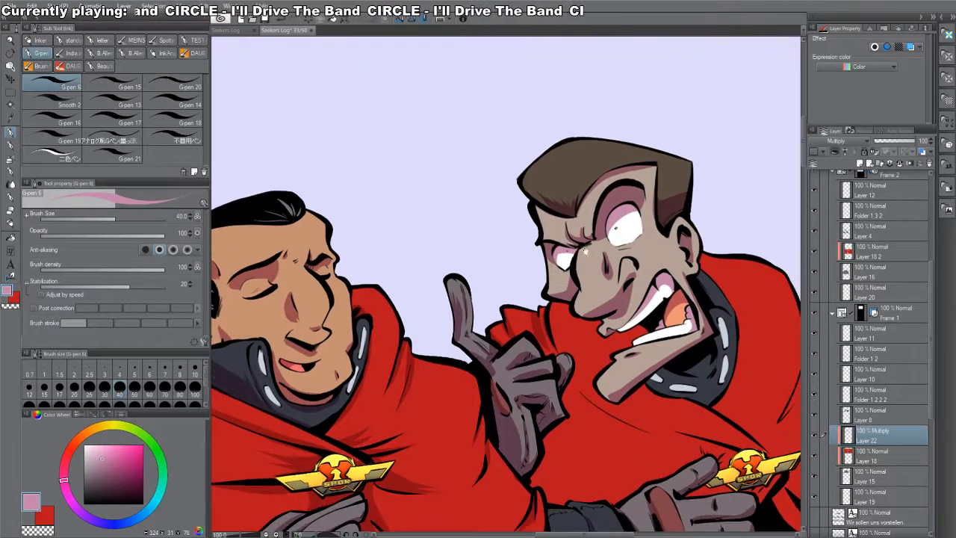
drag(586, 327, 592, 365)
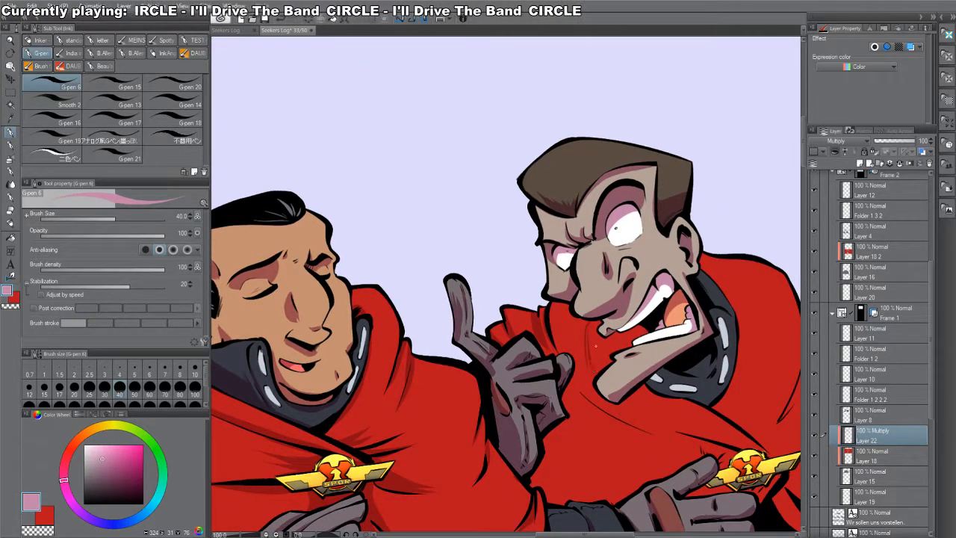
key(g)
click(600, 345)
drag(680, 358, 638, 292)
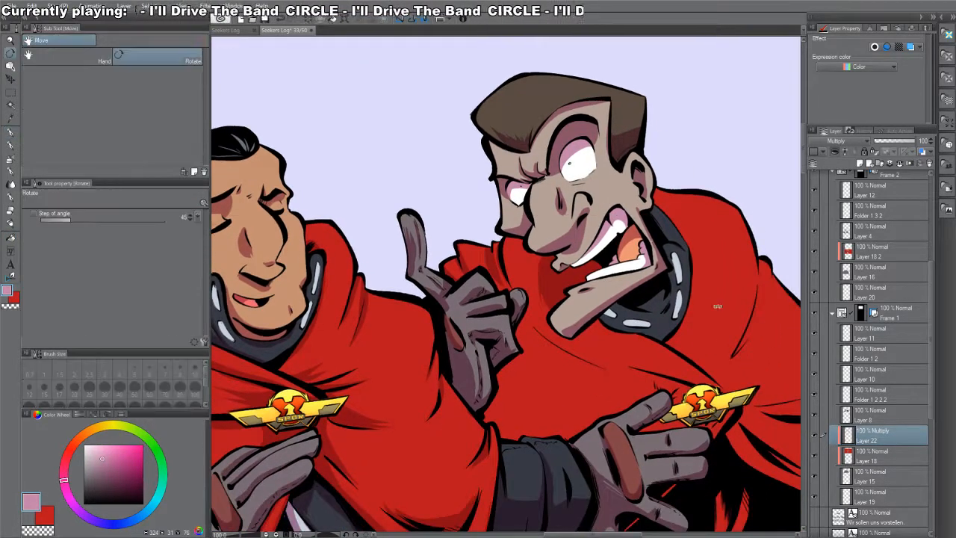
- Add a shadow along the angry character's cloak fold below the chin and clean its edge with transparent colour
drag(717, 307, 651, 429)
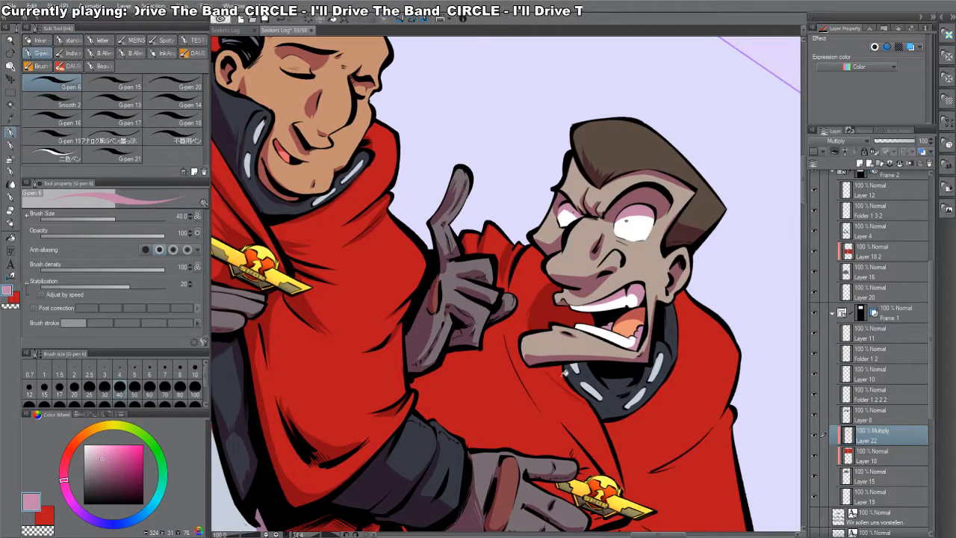
key(g)
click(512, 353)
key(p)
key(c)
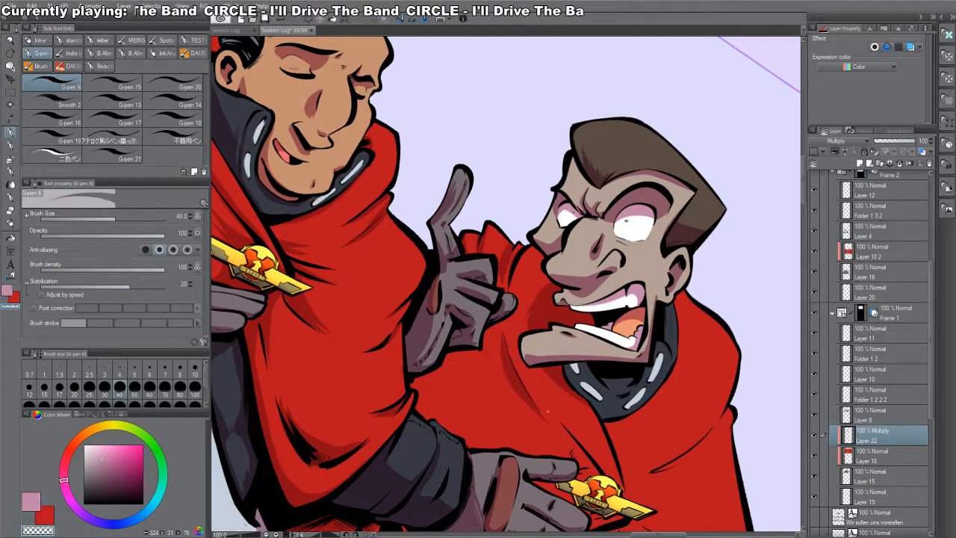
key(c)
shift+double_click(690, 396)
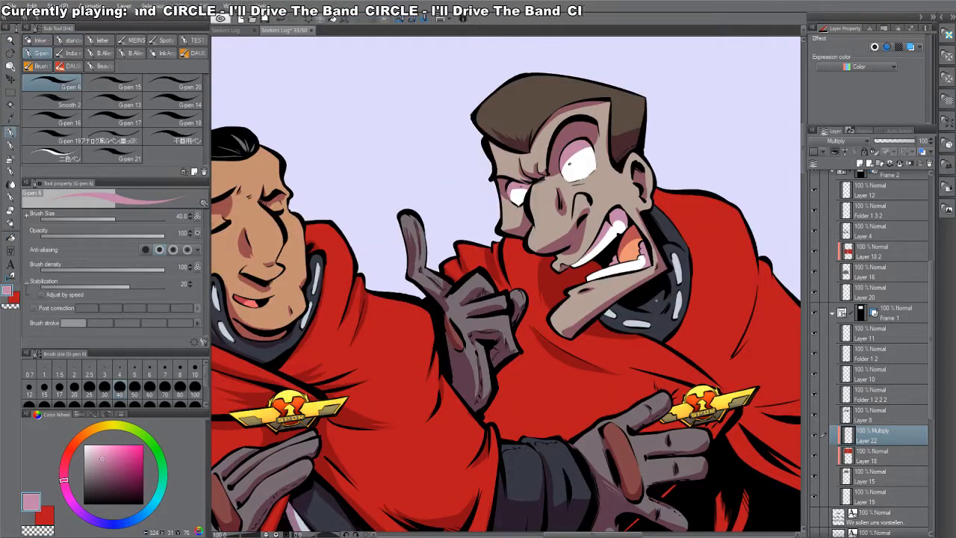
- Outline and fill the shadows on the angry character's dark collar
key(g)
click(649, 303)
key(p)
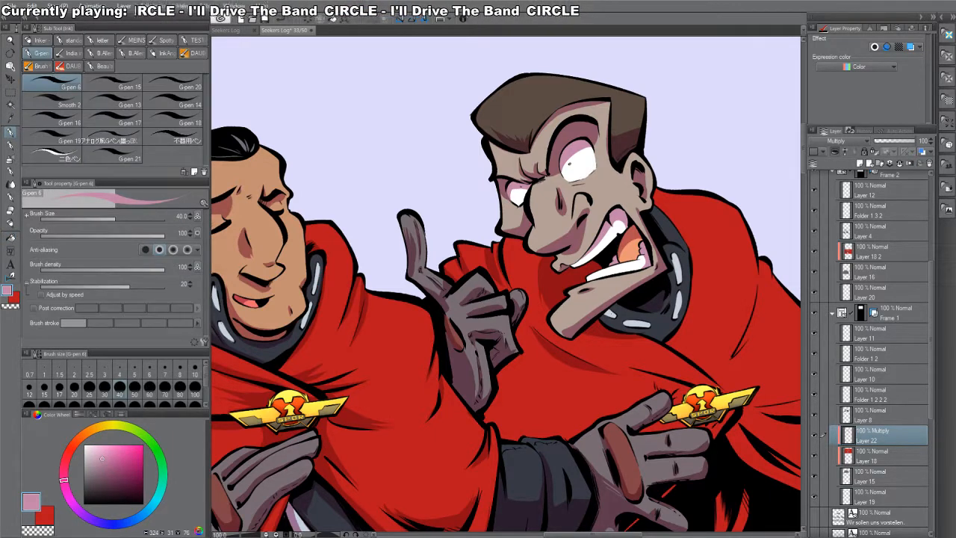
key(g)
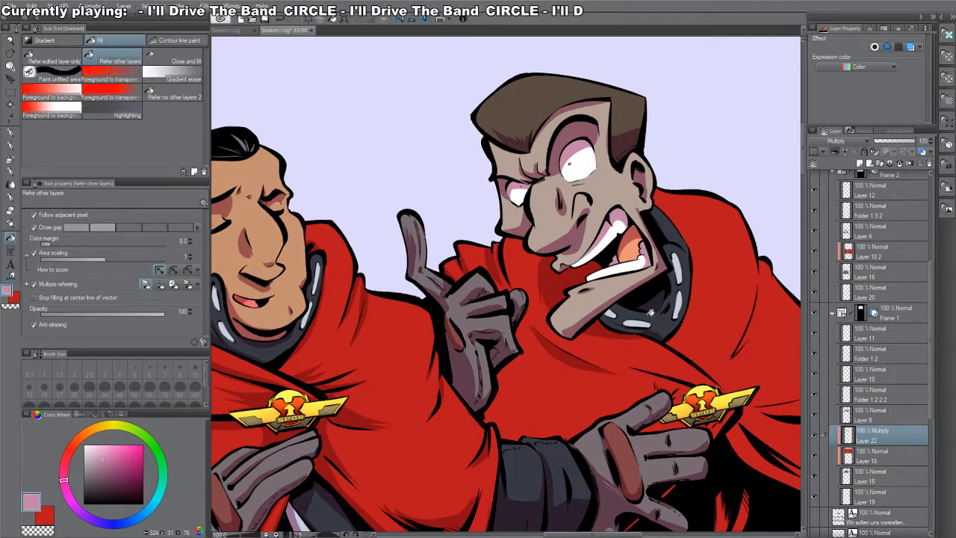
key(p)
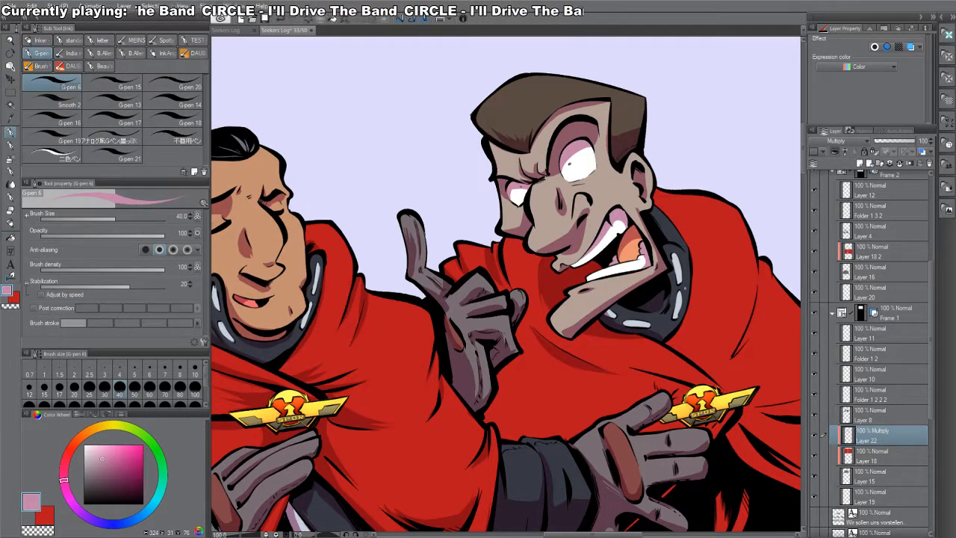
- Paint shadows on the angry character's cloak beside the collar and along the shoulder folds
drag(656, 329, 547, 294)
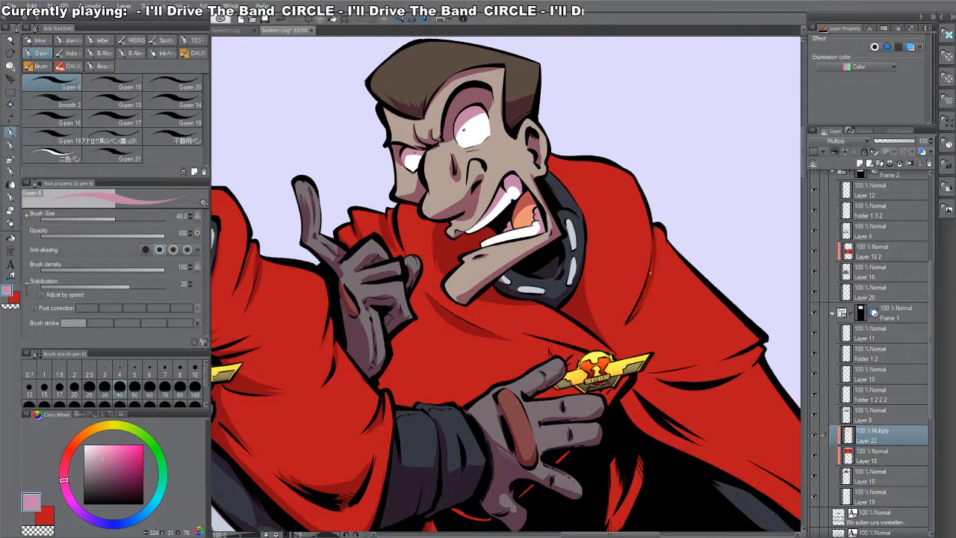
drag(641, 270, 629, 356)
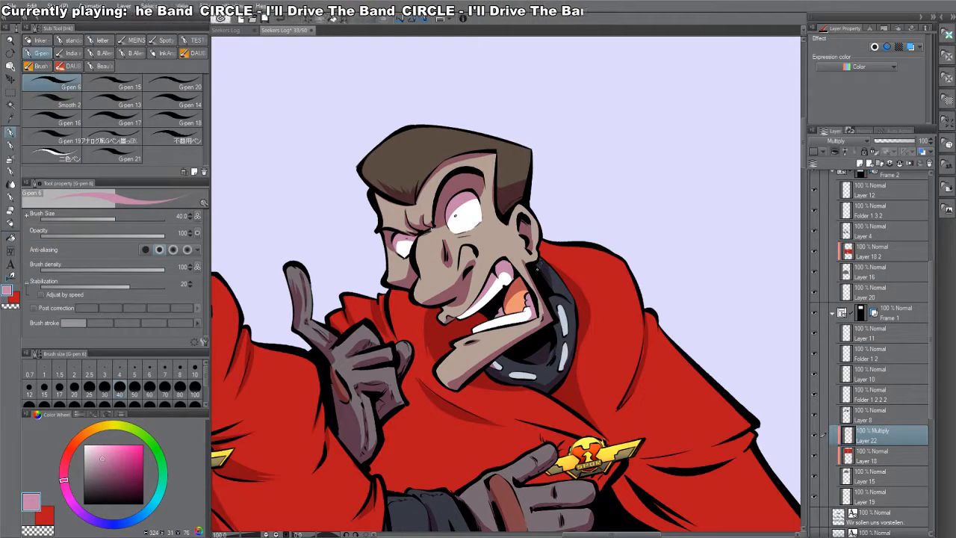
drag(620, 354, 579, 316)
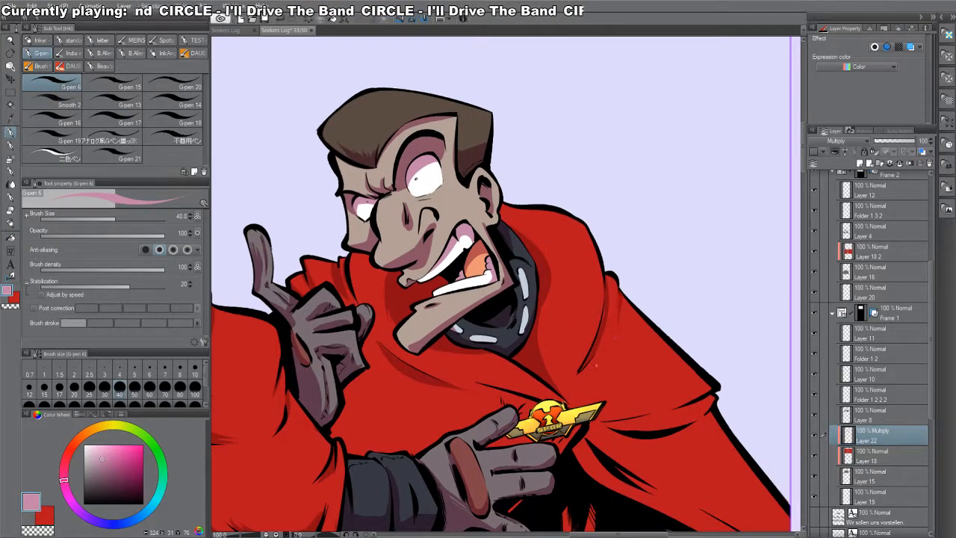
drag(611, 357, 588, 252)
drag(723, 364, 482, 514)
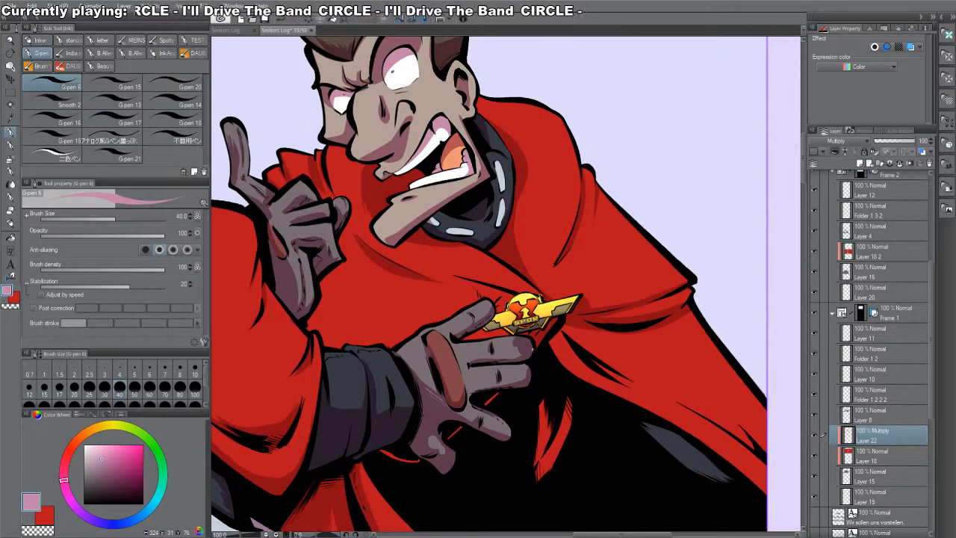
- Outline and fill shadows on the angry character's cloak around the winged badge and down the lower folds
key(g)
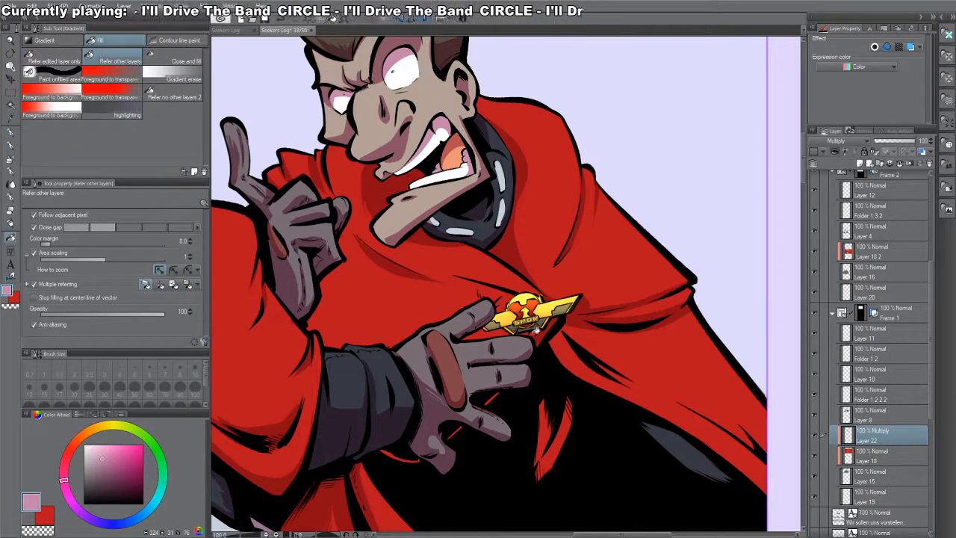
key(p)
key(g)
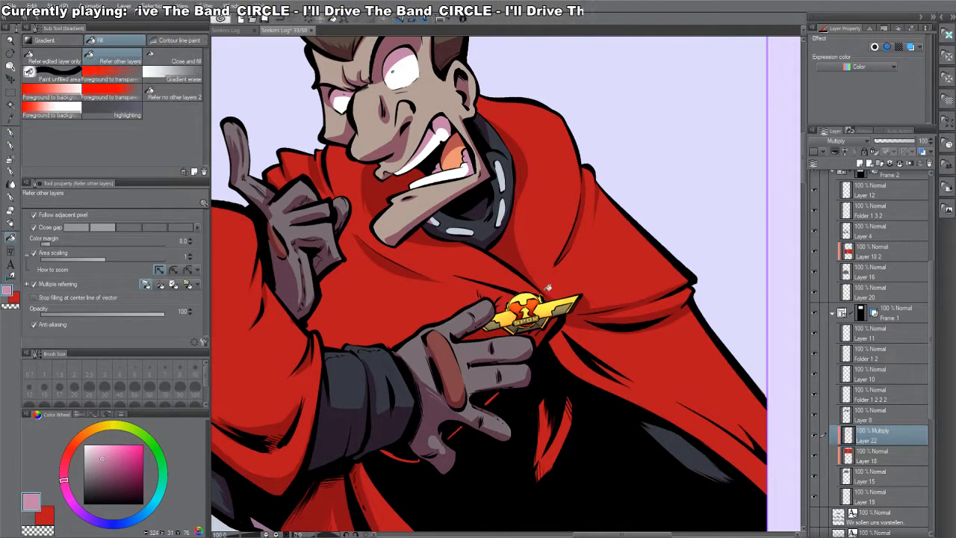
key(p)
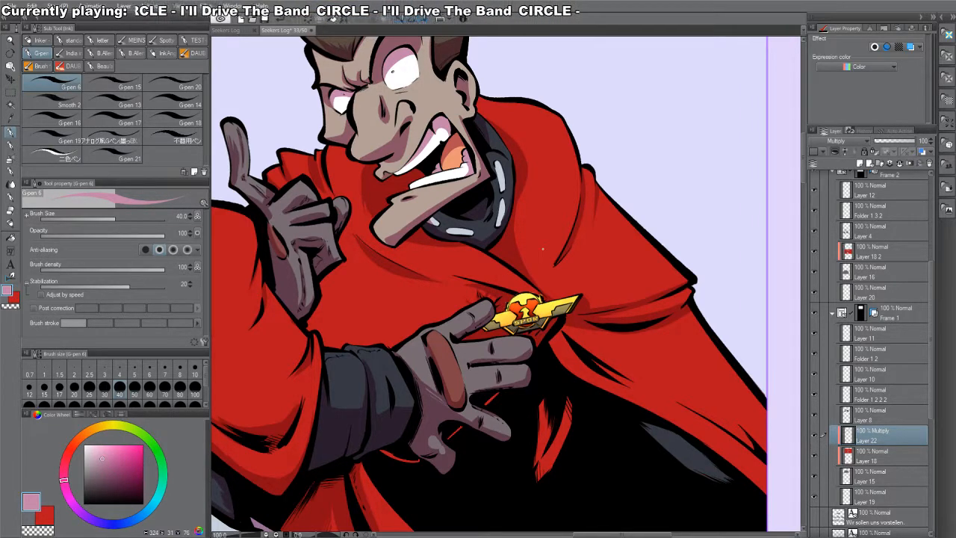
scroll(543, 248, down, 5)
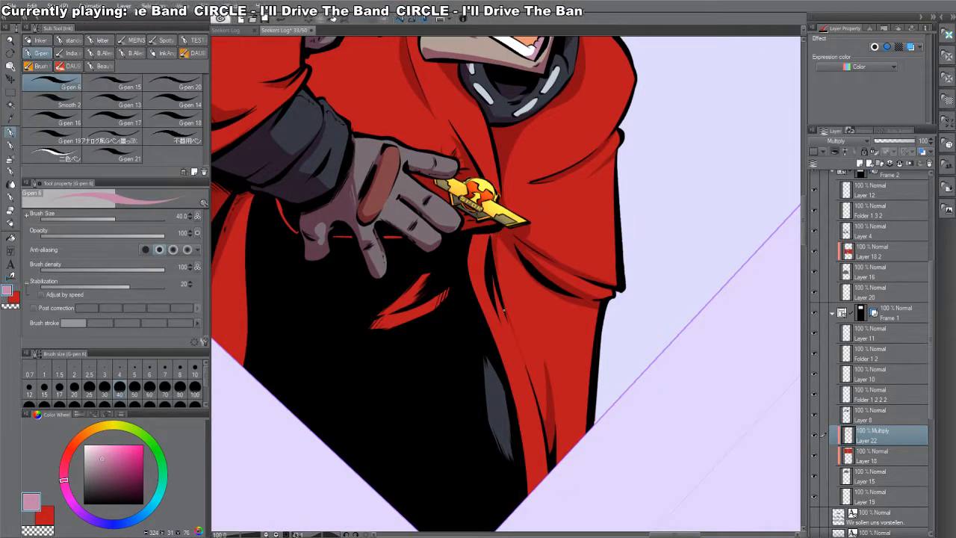
key(shift+space)
double_click(688, 77)
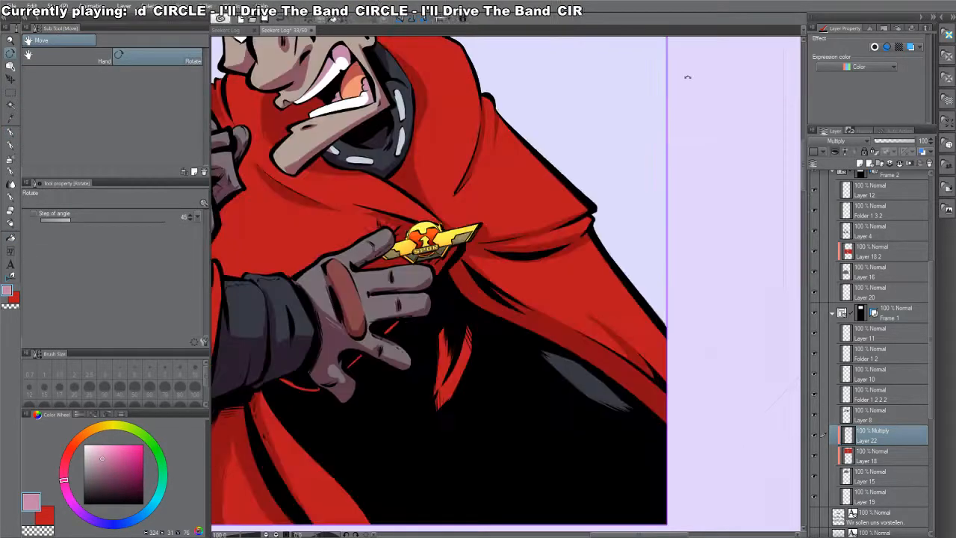
- Shade the blue-grey patch on the angry character's black clothing, and sample its base colour from Layer 18 before reselecting the Multiply layer
drag(441, 325, 534, 307)
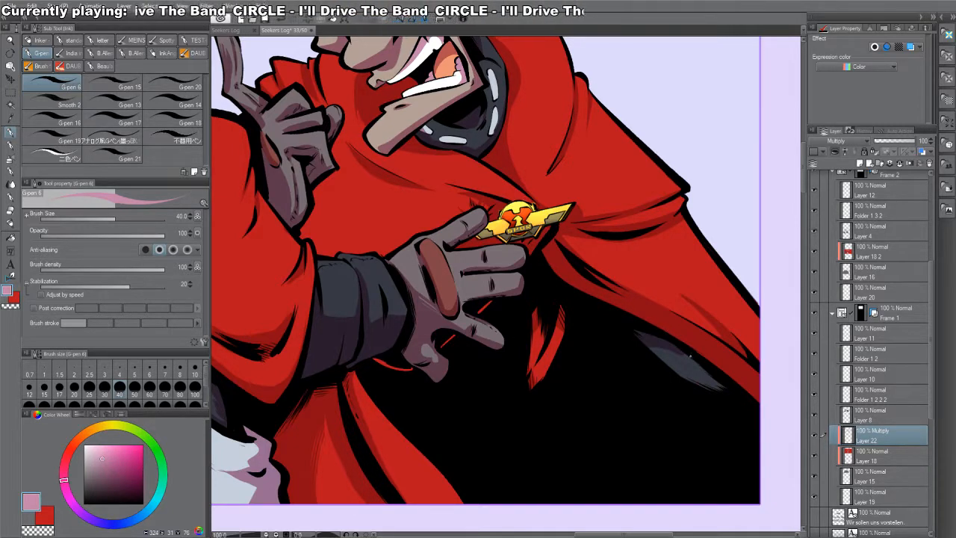
drag(690, 355, 724, 389)
click(874, 452)
key(x)
alt+click(693, 371)
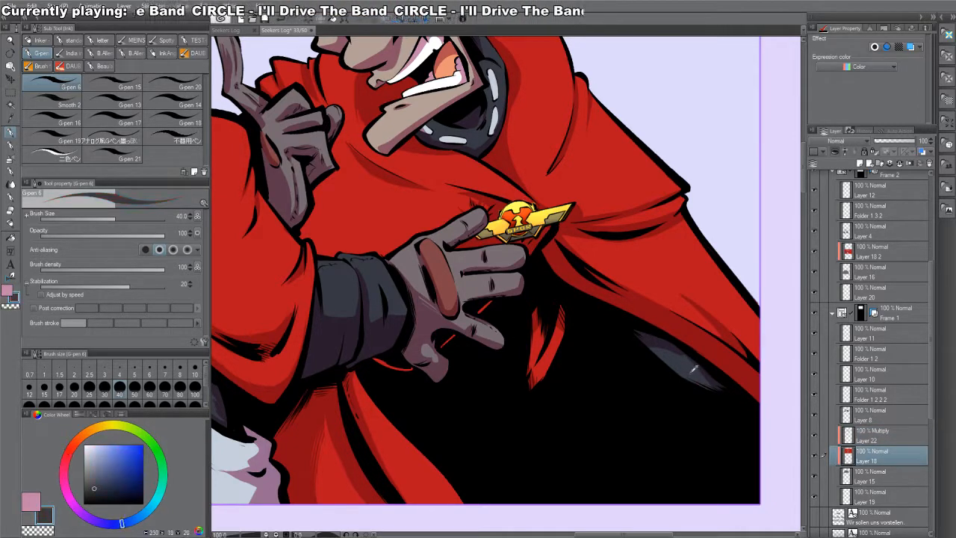
click(871, 433)
key(x)
- Outline and fill a shadow on the angry character's cloak behind the calm character's arm, undoing the misplaced fill
drag(545, 319, 681, 283)
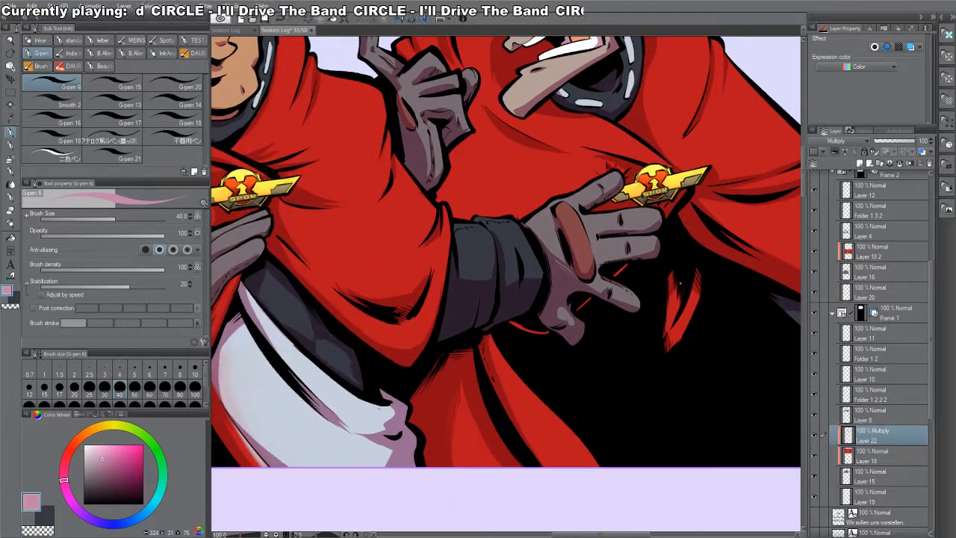
alt+click(597, 289)
drag(587, 258, 562, 419)
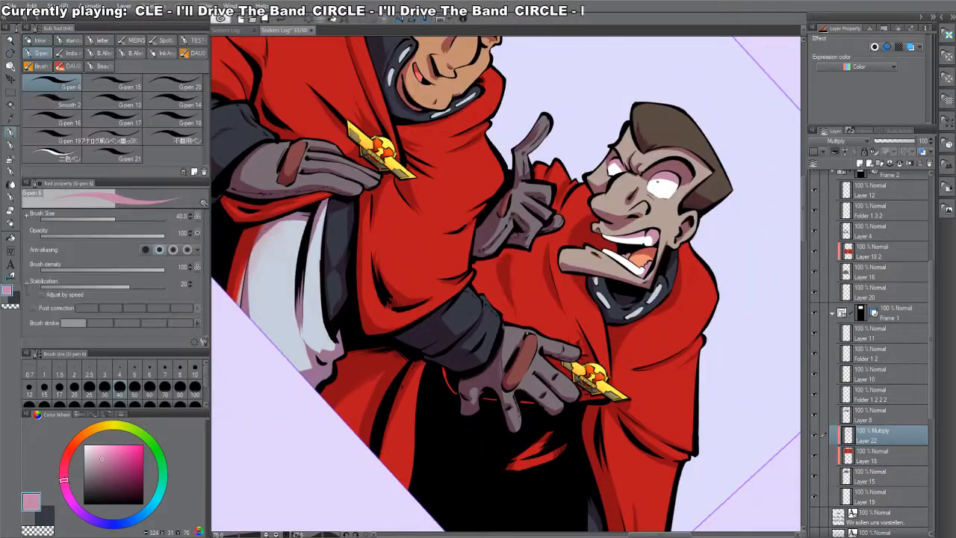
key(g)
click(490, 284)
key(ctrl+z)
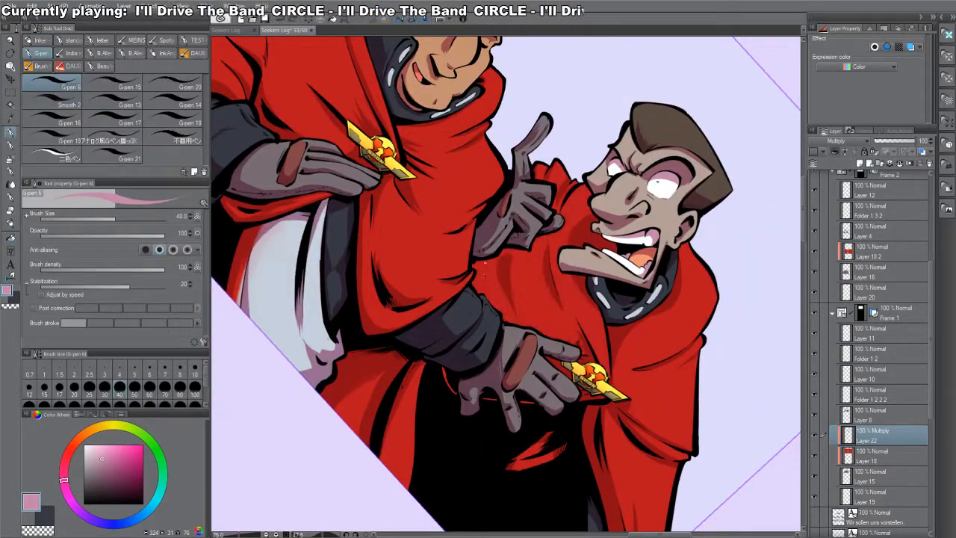
key(g)
mouse_move(488, 268)
mouse_down()
mouse_move(496, 307)
mouse_move(651, 235)
mouse_move(653, 124)
mouse_up()
key(p)
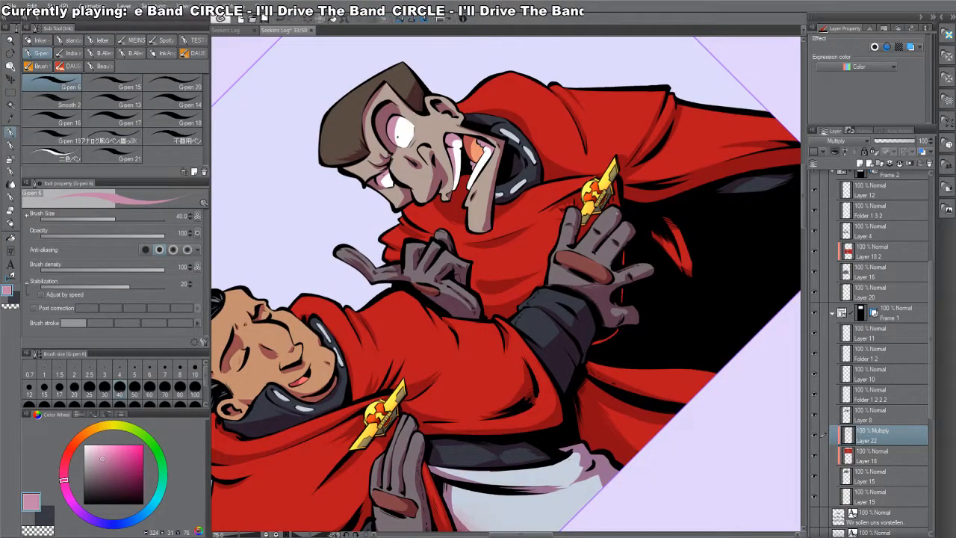
- Select the second frame's colour layer, Layer 18 2, and add a clipped Multiply layer above it for shadows
alt+click(609, 188)
alt+click(609, 188)
alt+click(609, 189)
drag(626, 205, 654, 295)
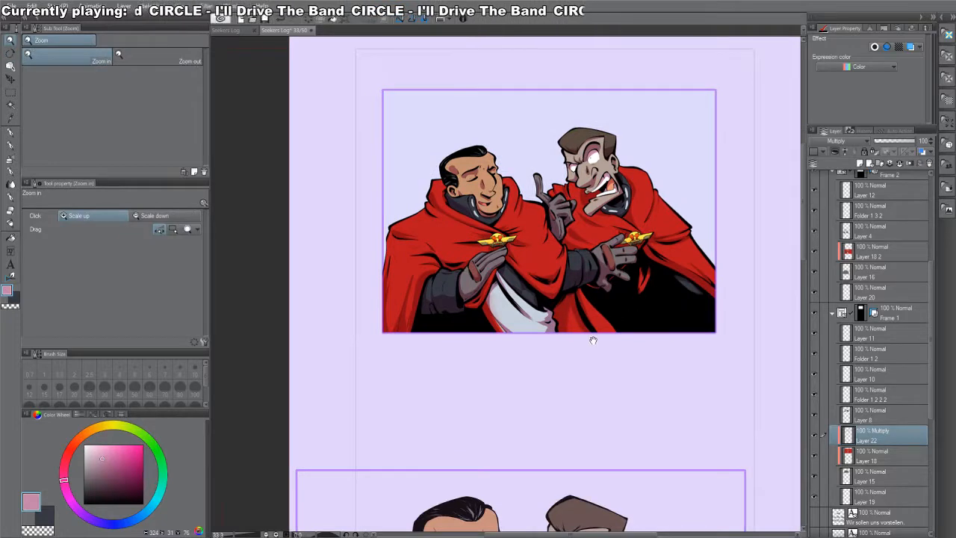
drag(540, 350, 588, 130)
ctrl+click(568, 289)
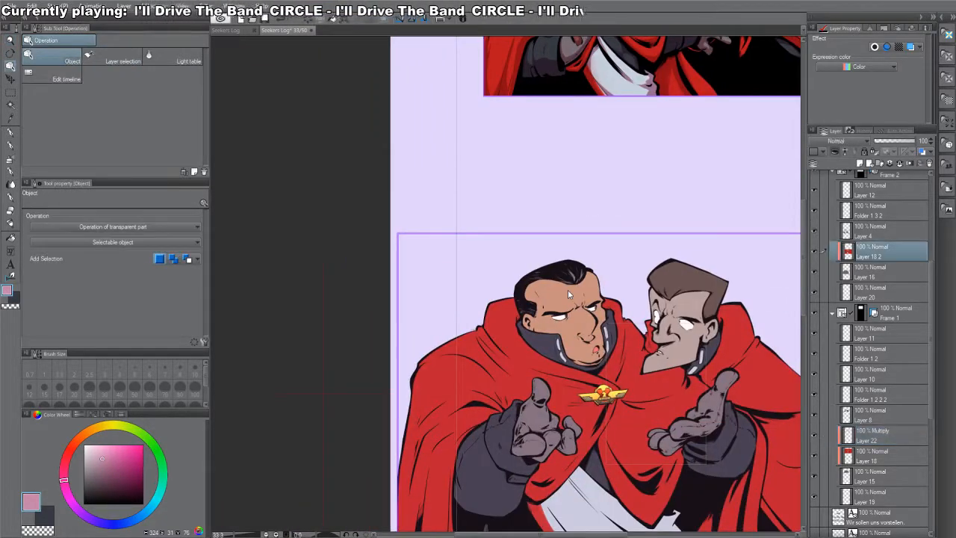
key(ctrl+shift+n)
key(ctrl+space)
ctrl+click(520, 346)
ctrl+click(520, 345)
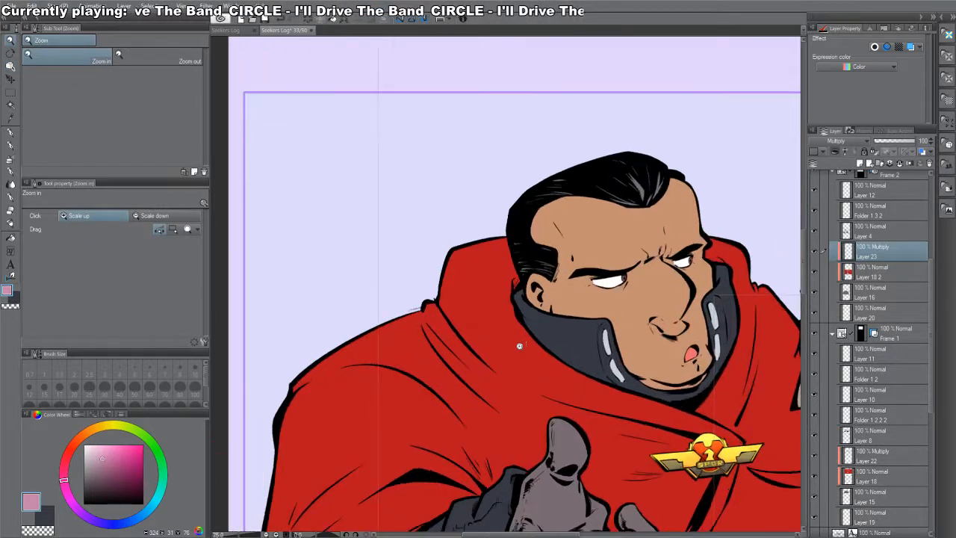
- Outline and fill the shadow on the dark-haired character's collar in the second frame, trimming the excess with transparent colour
key(shift+space)
drag(523, 344, 476, 338)
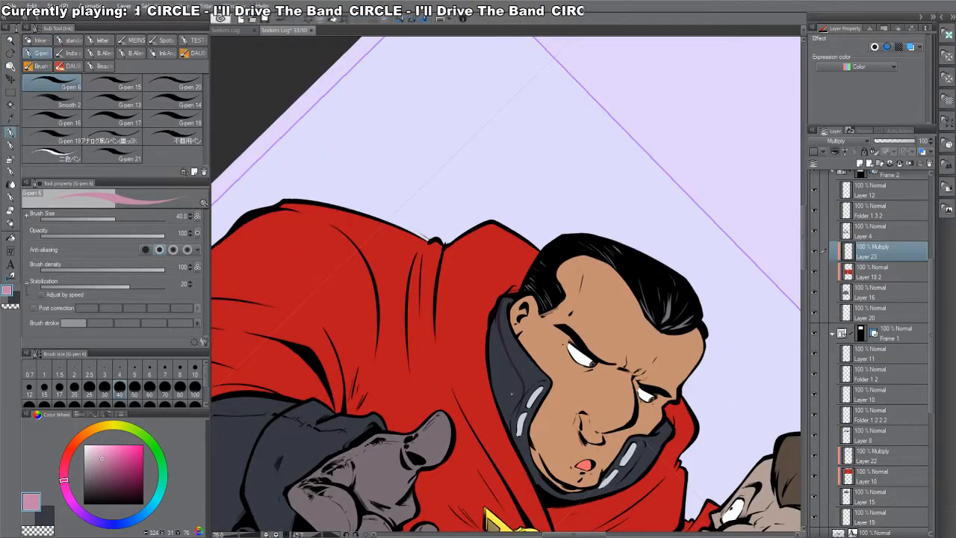
key(g)
key(p)
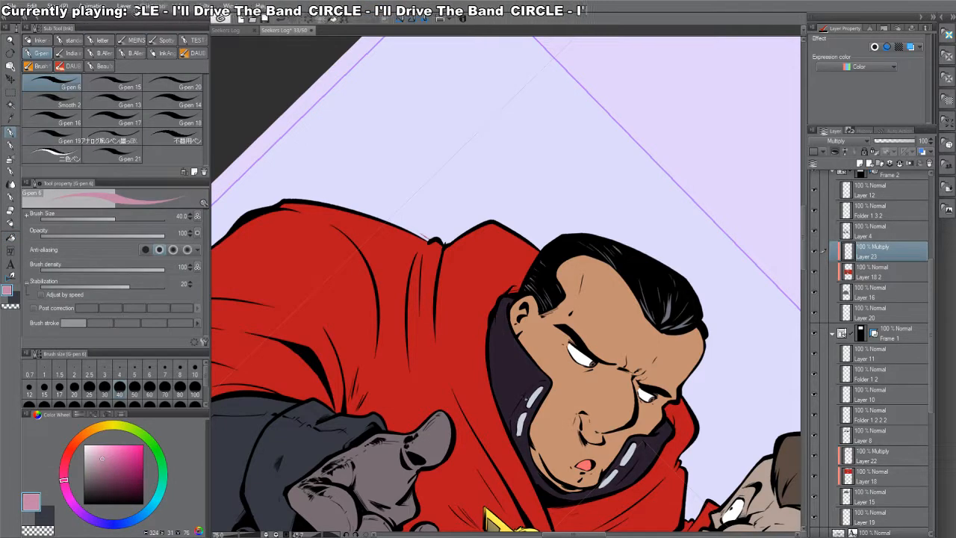
key(c)
key(g)
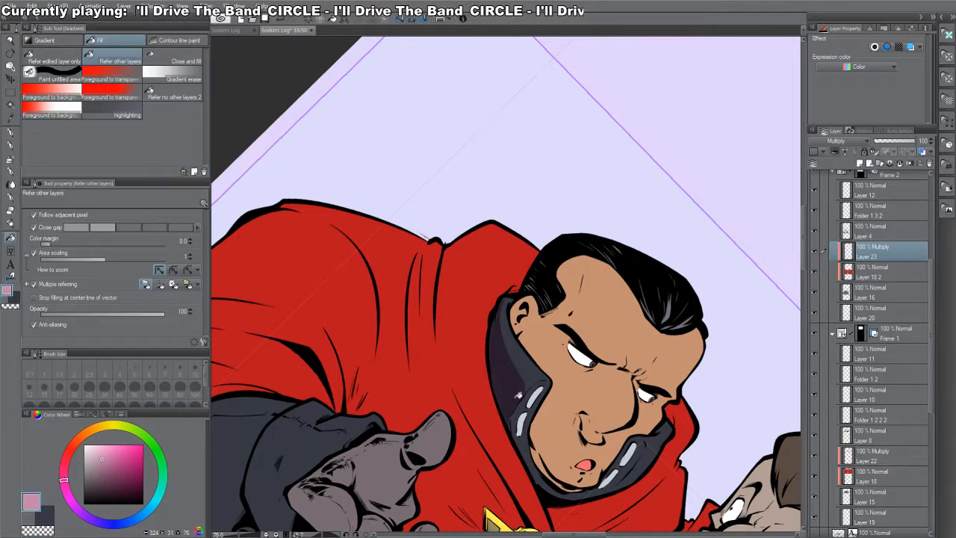
click(518, 393)
key(p)
drag(512, 425, 540, 484)
key(r)
double_click(638, 113)
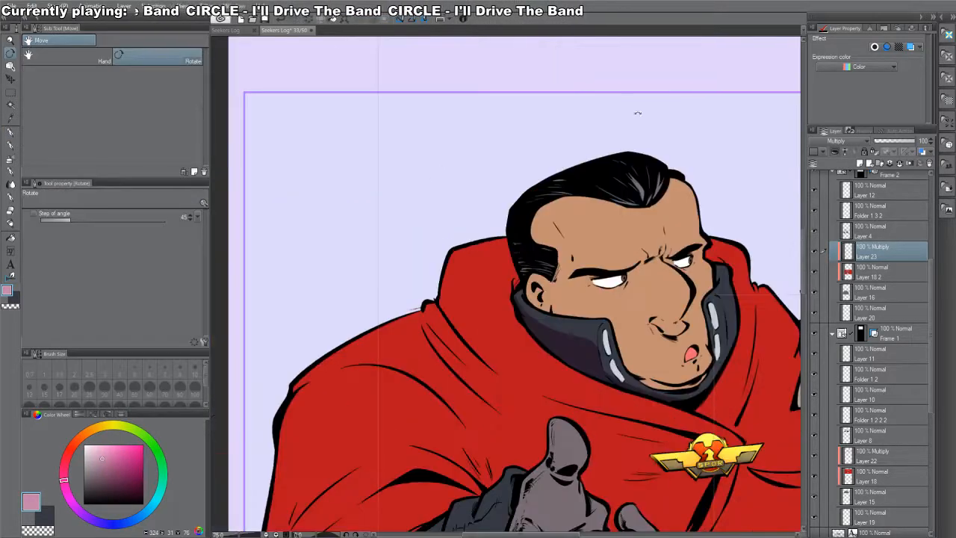
- Fill the shadow under the dark-haired man's chin and extend it along his jaw beside the collar
key(g)
click(665, 385)
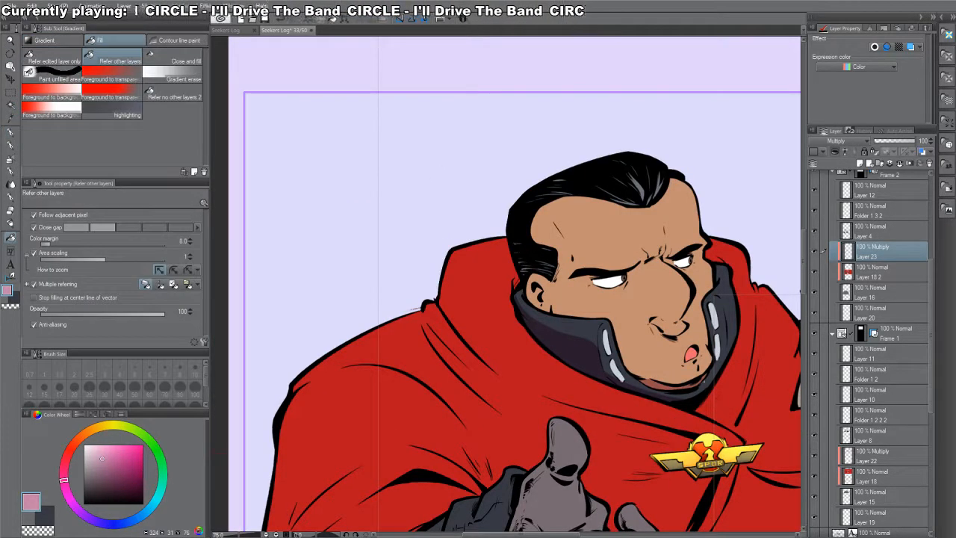
key(p)
key(c)
mouse_move(660, 387)
mouse_down()
mouse_move(678, 387)
mouse_move(549, 418)
mouse_up()
key(c)
key(r)
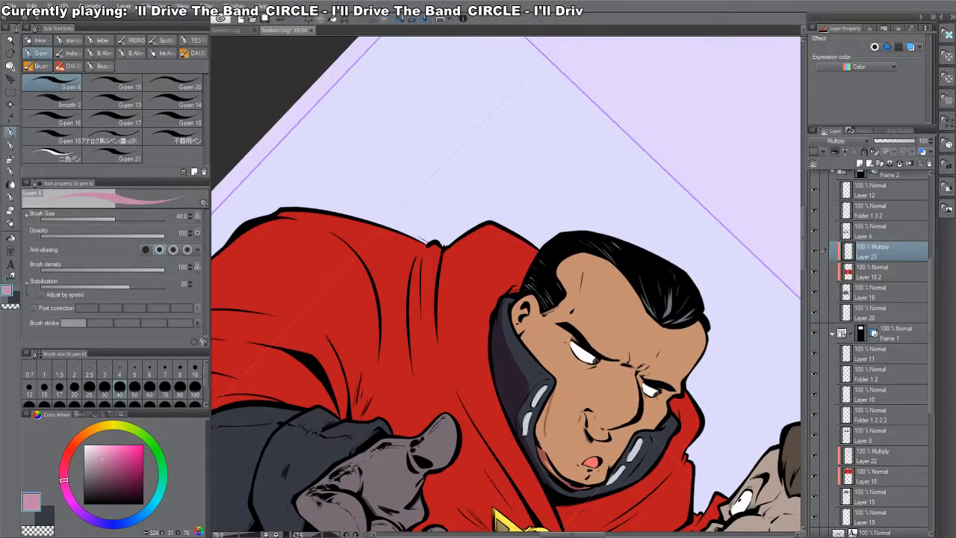
key(g)
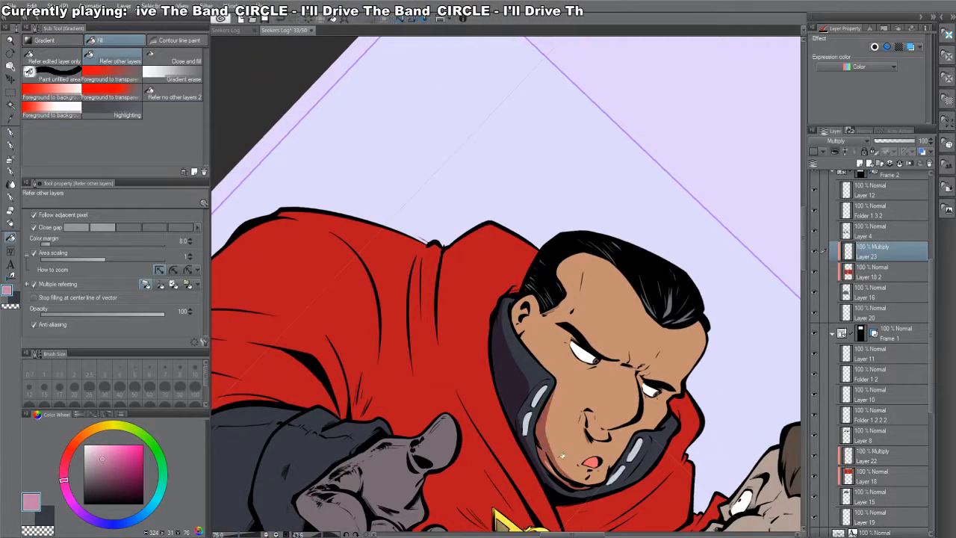
key(r)
double_click(666, 454)
key(p)
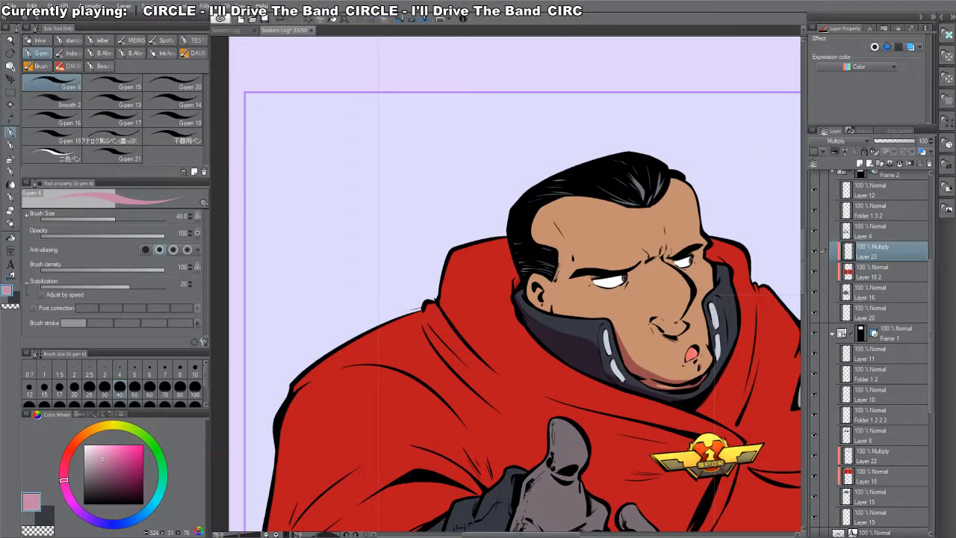
- Paint shadows beneath the dark-haired man's nose and along the near side of its bridge, alternating with transparent colour
key(g)
key(p)
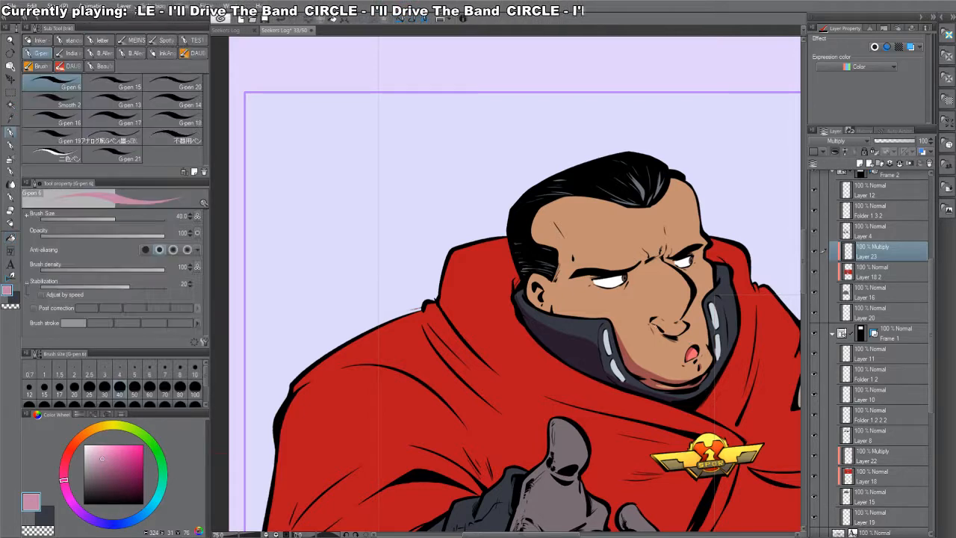
mouse_move(653, 323)
mouse_down()
mouse_move(674, 343)
mouse_move(683, 336)
mouse_move(678, 346)
mouse_up()
key(c)
key(c)
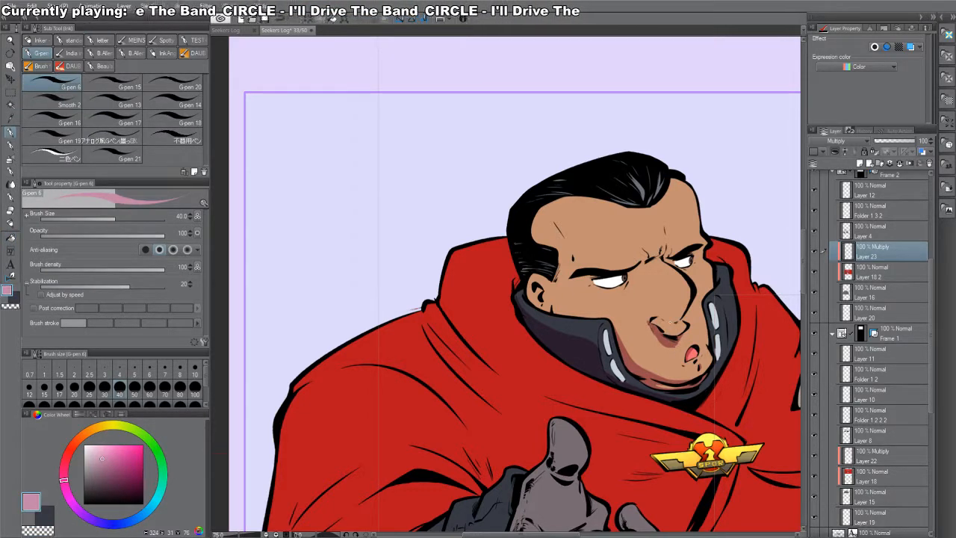
drag(656, 284, 665, 319)
mouse_move(656, 286)
mouse_down()
mouse_move(667, 315)
mouse_move(658, 345)
mouse_move(653, 333)
mouse_up()
key(c)
key(c)
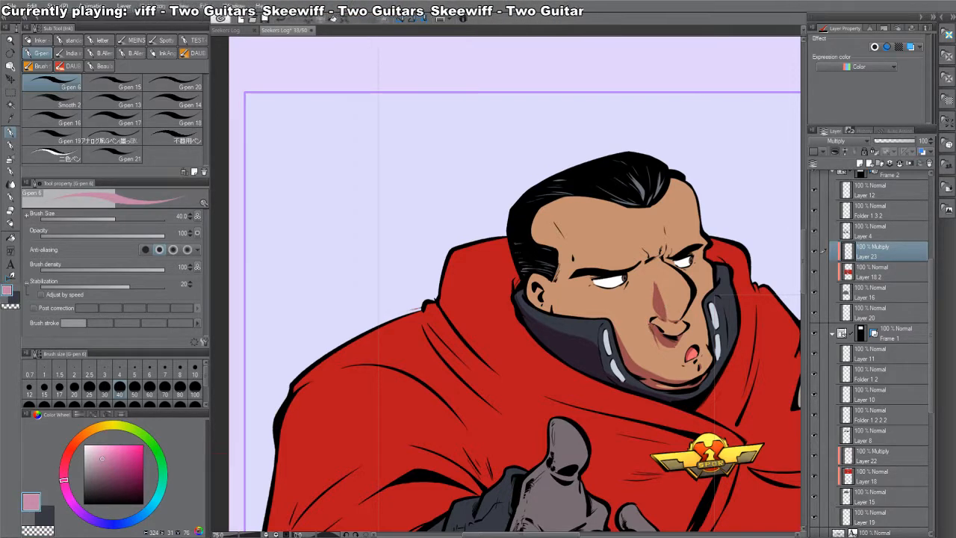
- Outline and fill a shadow on the far side of the dark-haired man's collar, undoing the last two actions
drag(695, 284, 609, 339)
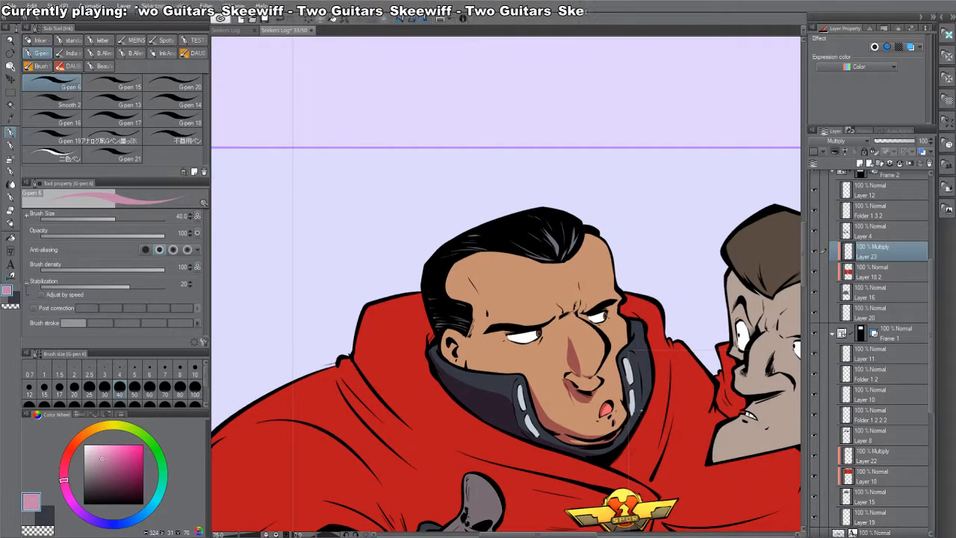
drag(641, 410, 649, 362)
key(g)
click(650, 369)
key(p)
key(ctrl+z)
key(ctrl+z)
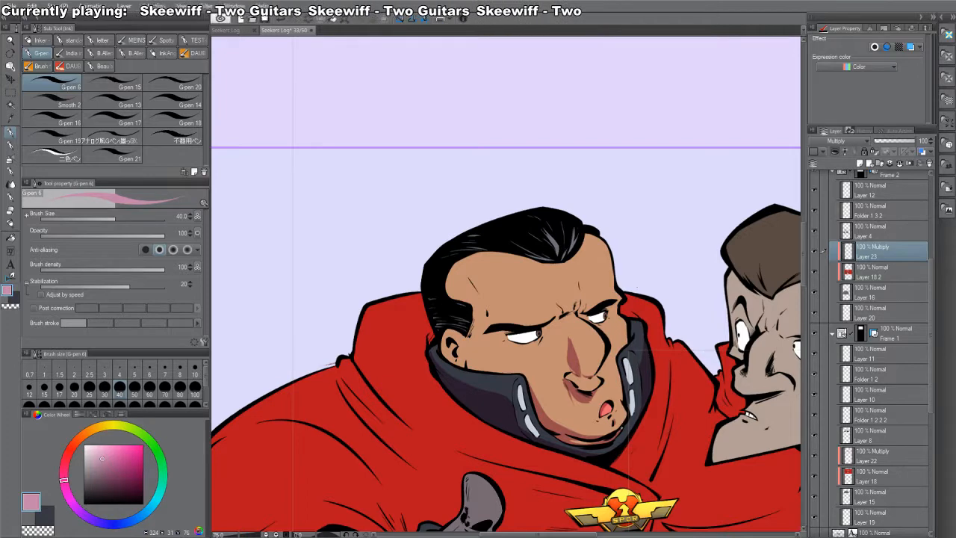
- Outline and fill the shadow under the dark-haired man's near eyebrow, refining its edges with transparent colour
drag(605, 309, 622, 350)
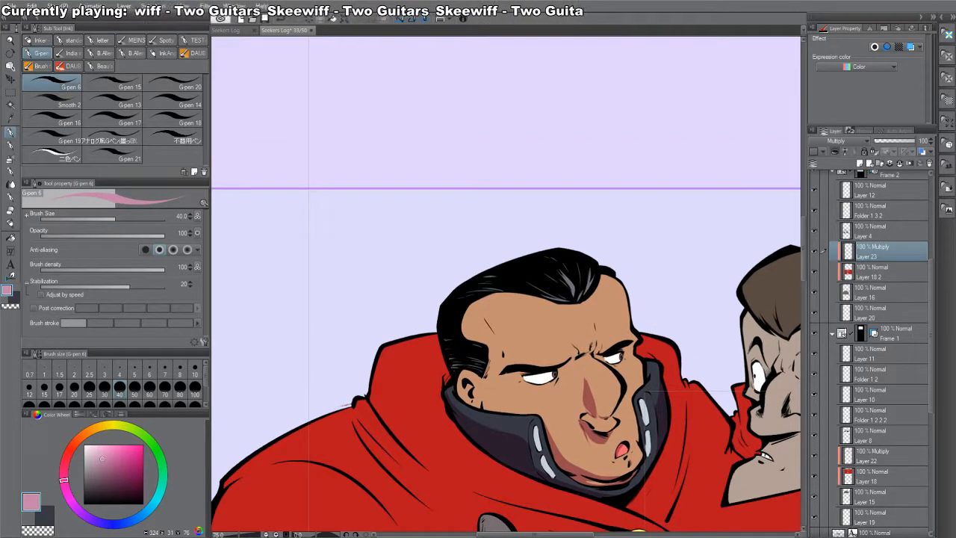
mouse_move(502, 376)
mouse_down()
mouse_move(520, 381)
mouse_move(569, 361)
mouse_up()
key(g)
click(519, 372)
key(p)
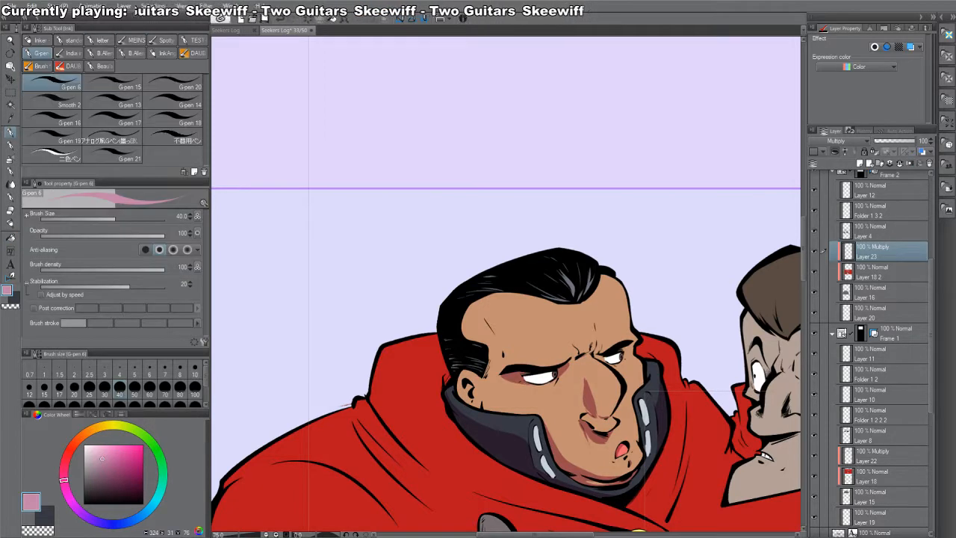
drag(597, 225, 598, 343)
key(c)
mouse_move(421, 318)
mouse_down()
mouse_move(428, 348)
mouse_move(420, 336)
mouse_up()
mouse_move(439, 369)
mouse_down()
mouse_move(458, 375)
mouse_move(431, 336)
mouse_up()
key(c)
- Paint small shadows around both of the dark-haired man's eyes and the frown between his brows
key(r)
drag(590, 429, 636, 85)
drag(701, 352, 627, 146)
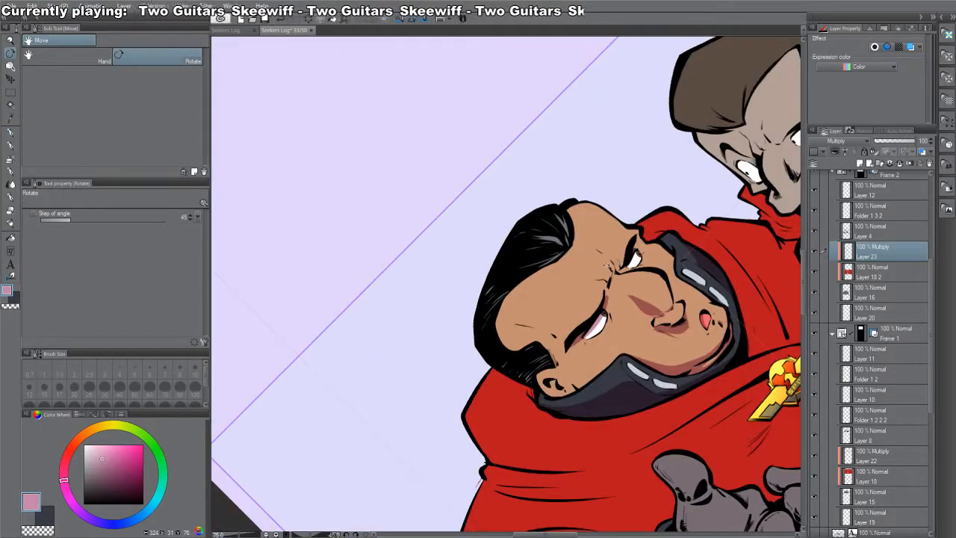
key(c)
key(c)
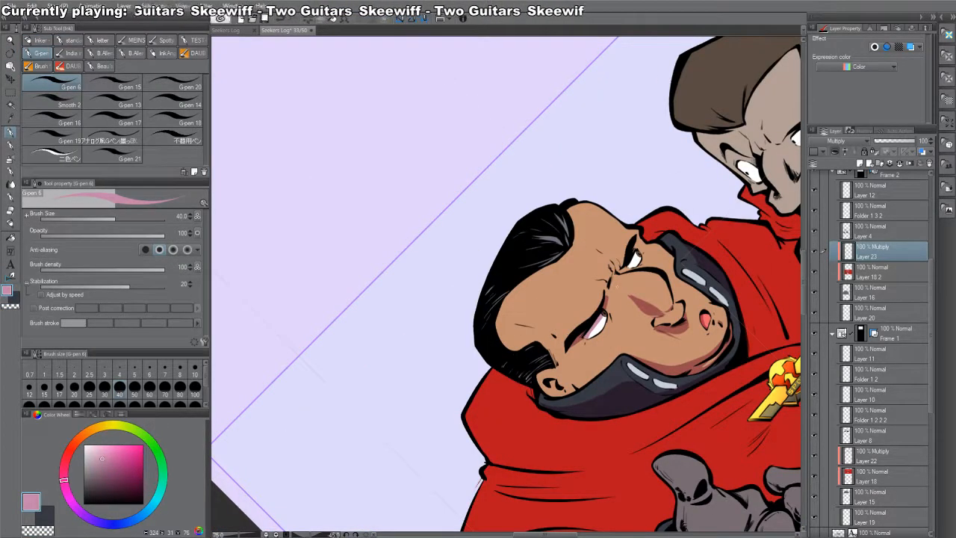
drag(617, 287, 589, 370)
mouse_move(610, 332)
mouse_down()
mouse_move(595, 351)
mouse_move(607, 322)
mouse_up()
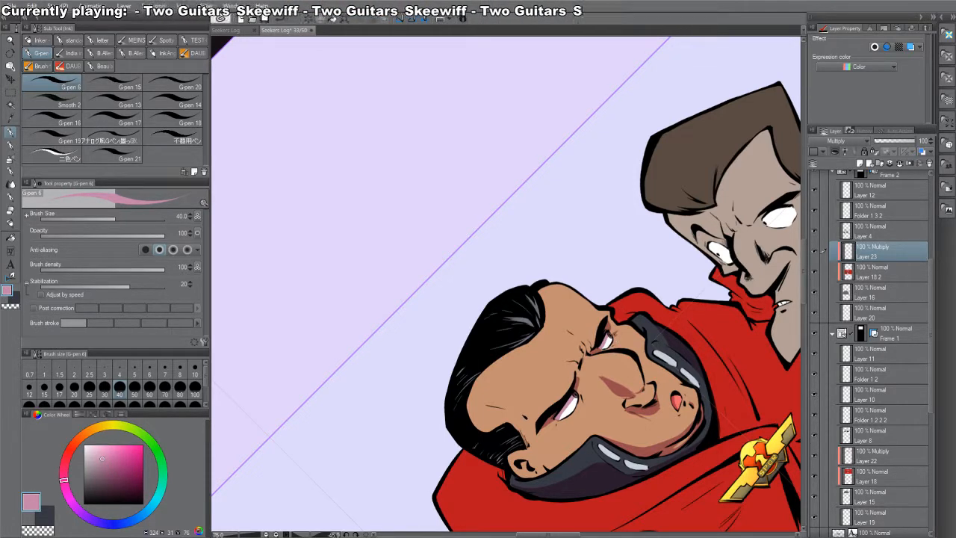
drag(583, 395, 581, 409)
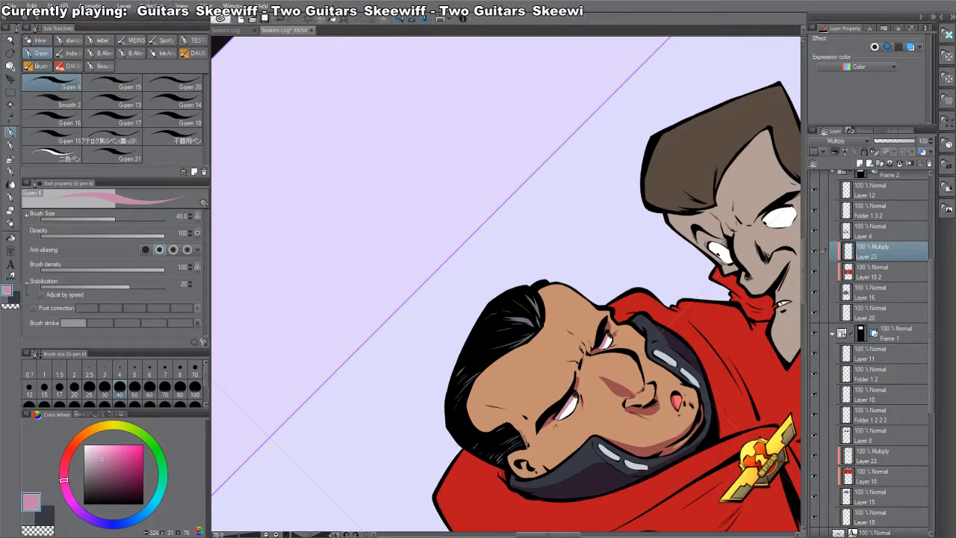
- Outline and fill a shadow at the dark-haired man's near temple, from the forehead crease towards the eyebrow
key(slash)
scroll(587, 439, down, 3)
key(ctrl+at)
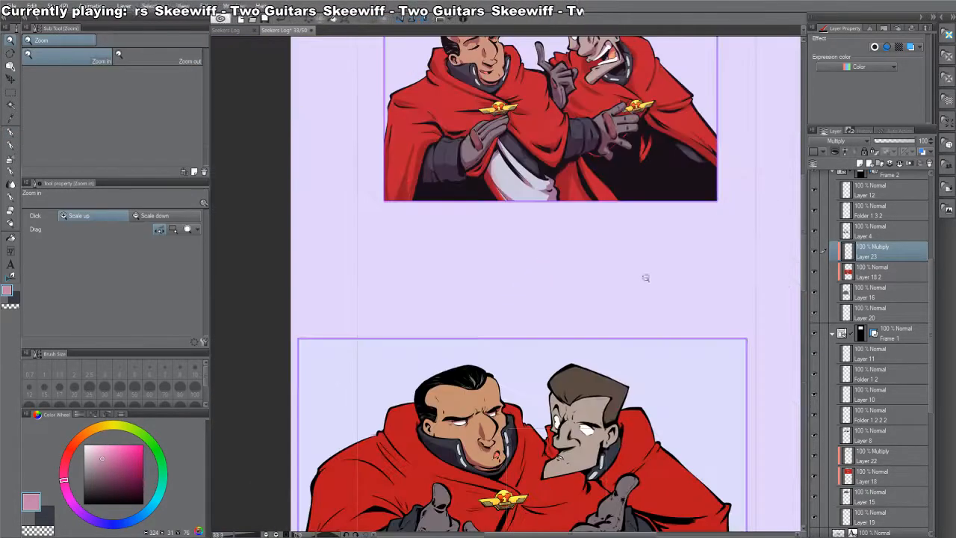
drag(585, 193, 633, 320)
drag(513, 513, 565, 320)
scroll(566, 321, up, 4)
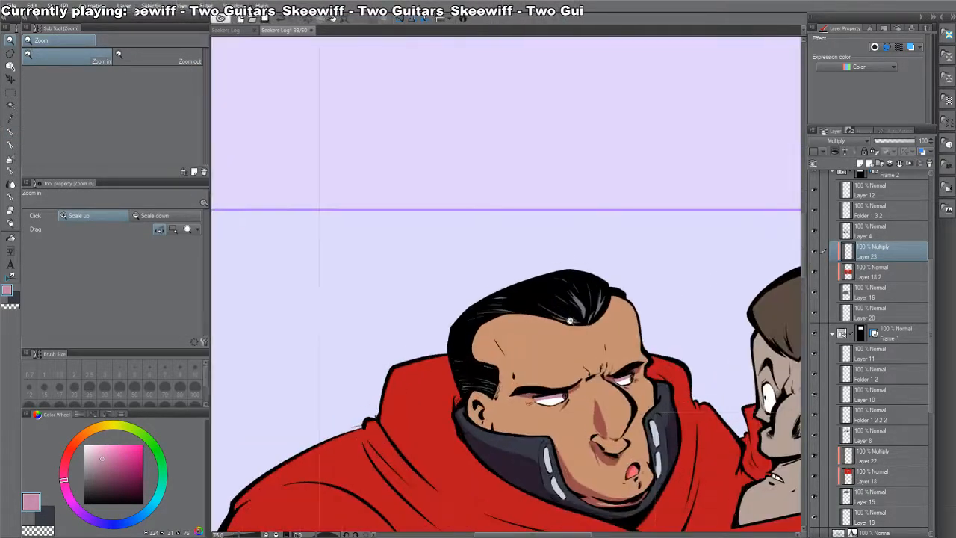
key(p)
drag(596, 255, 609, 185)
drag(482, 280, 487, 290)
key(g)
click(486, 293)
key(p)
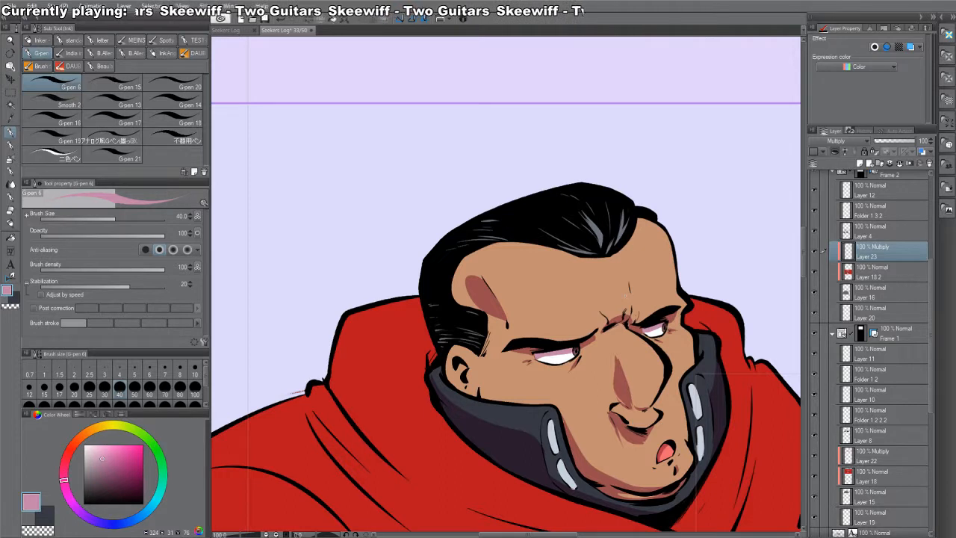
- Shade the frown creases above the dark-haired man's nose and fill the inside of his ear with shadow
mouse_move(624, 294)
mouse_down()
mouse_move(621, 315)
mouse_move(640, 321)
mouse_move(610, 324)
mouse_move(631, 380)
mouse_move(619, 364)
mouse_up()
key(ctrl+z)
key(c)
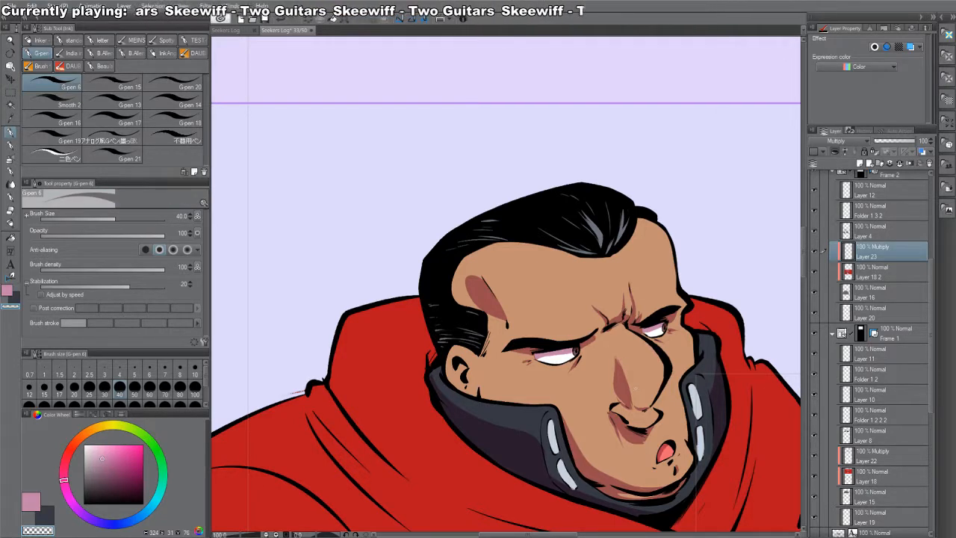
key(c)
key(g)
click(465, 368)
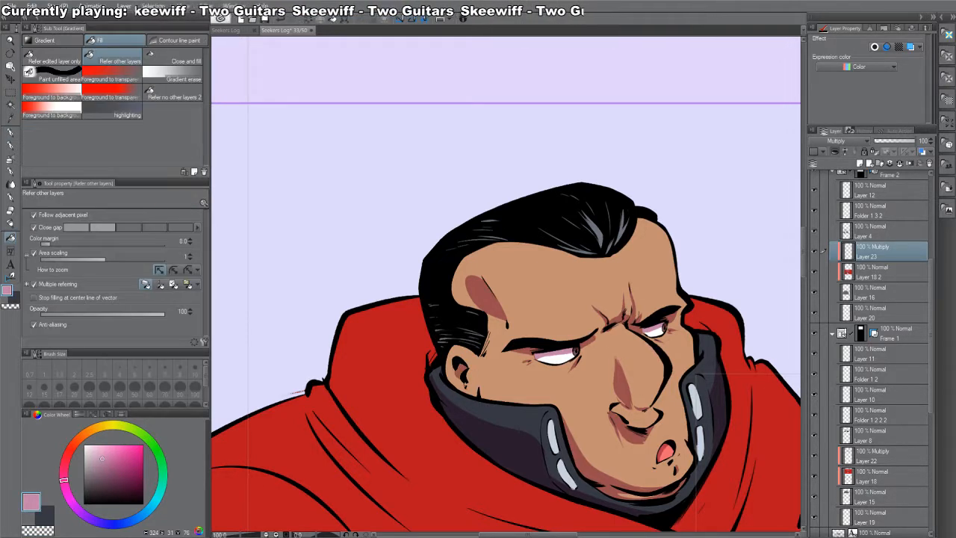
key(p)
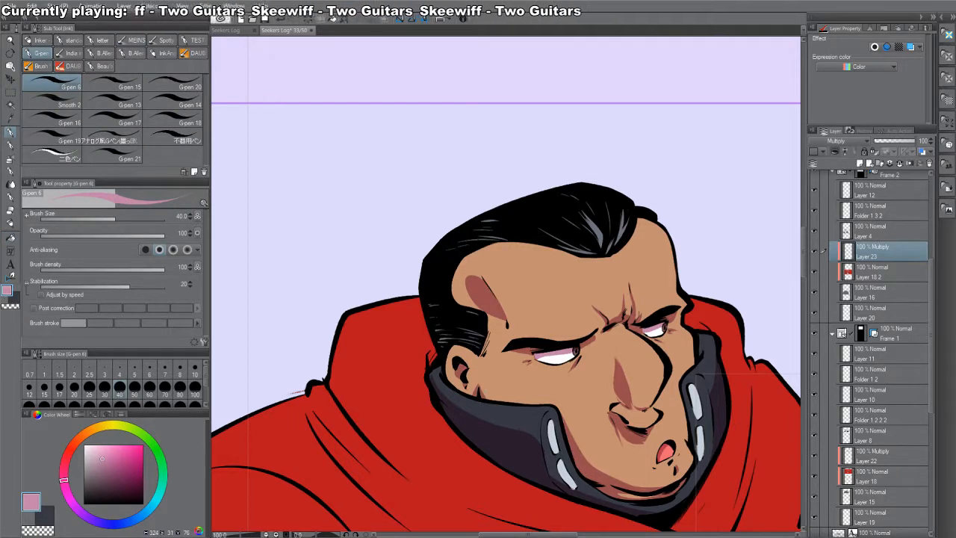
- Shade the inside of the red hood on both sides of the dark-haired man's head
drag(733, 381, 675, 301)
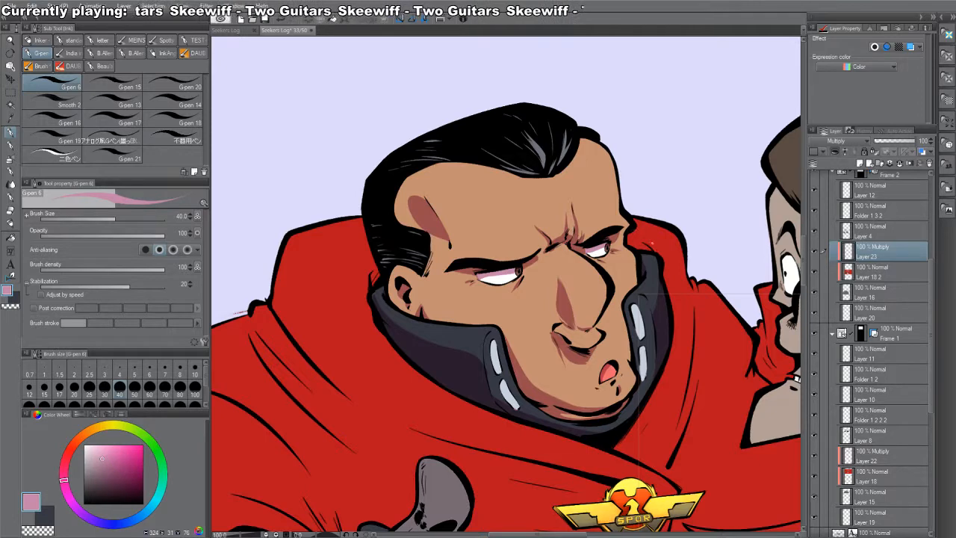
key(g)
click(642, 240)
key(p)
drag(369, 261, 376, 274)
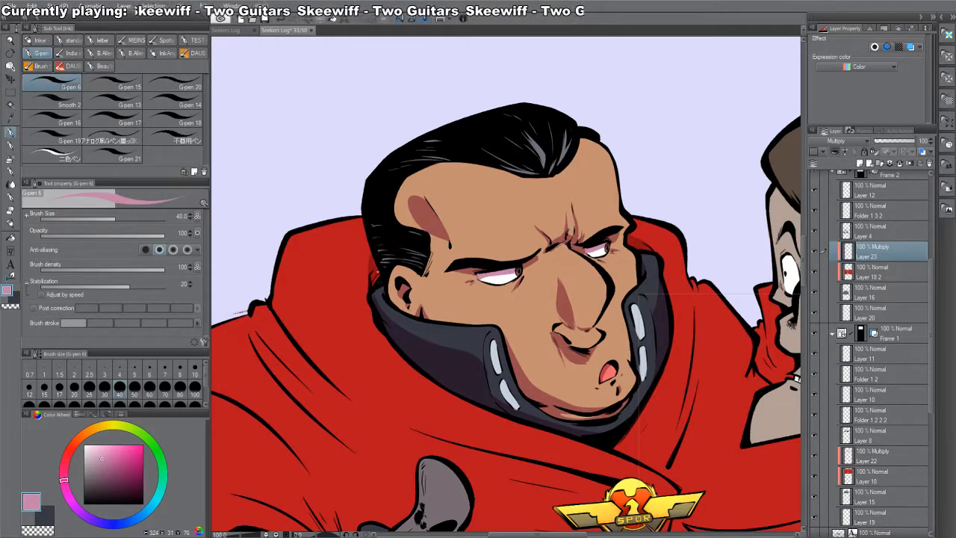
- Draw the shadow edge down the hood's near fold and erase the stray line marks beside the shoulder on Layer 4
drag(460, 301, 573, 280)
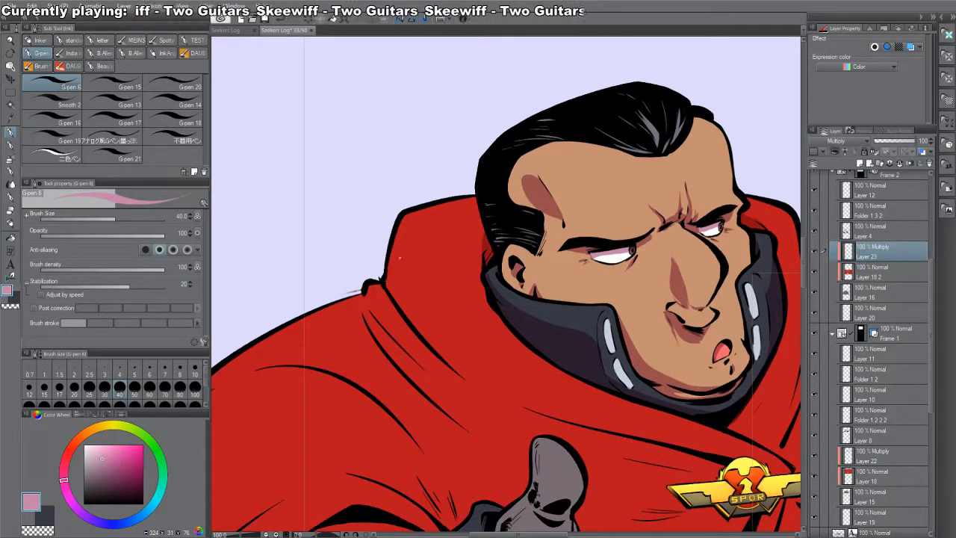
mouse_move(400, 259)
mouse_down()
mouse_move(466, 355)
mouse_move(522, 401)
mouse_up()
click(866, 292)
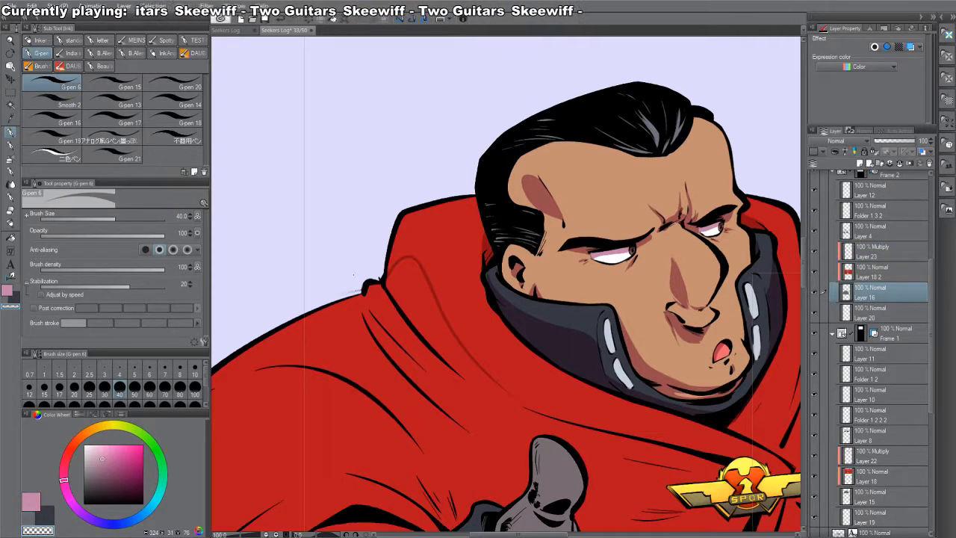
drag(354, 275, 416, 284)
click(875, 236)
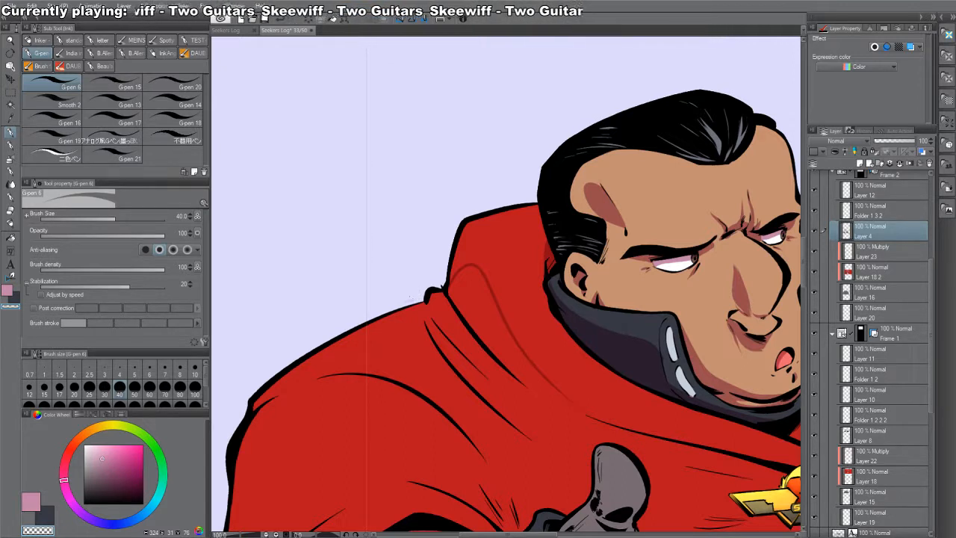
- Close the hood fold's shadow outline on the Multiply layer, Layer 23, and fill it
click(868, 252)
key(c)
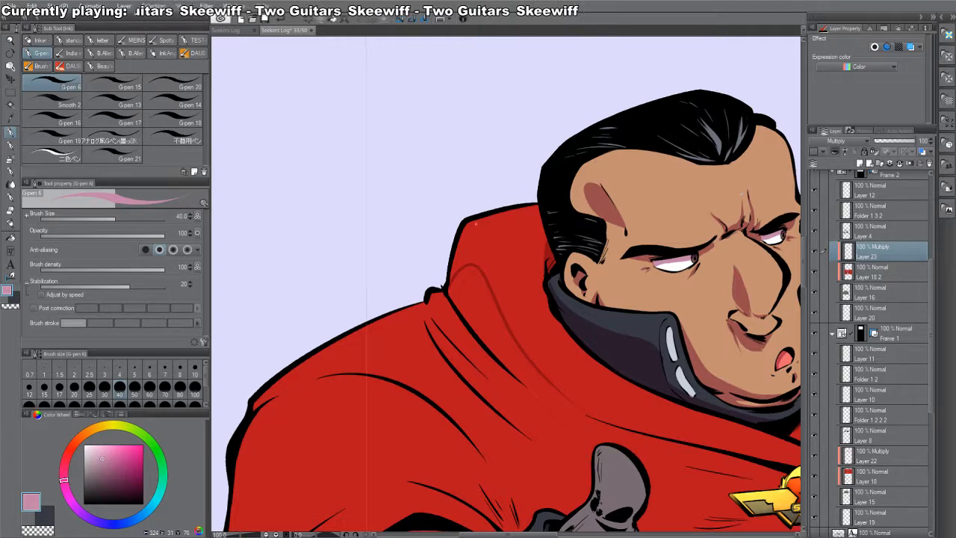
drag(574, 407, 632, 430)
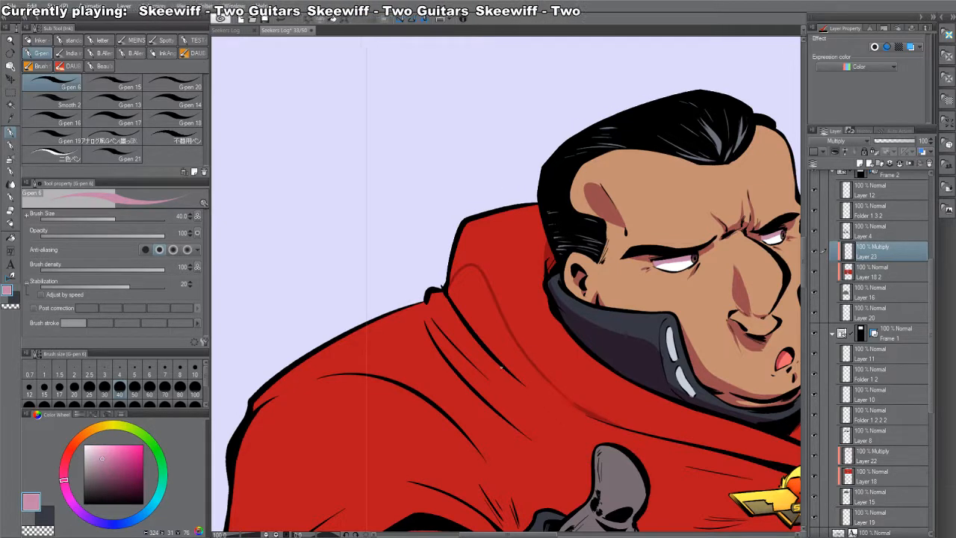
drag(501, 367, 603, 424)
key(g)
click(513, 353)
key(p)
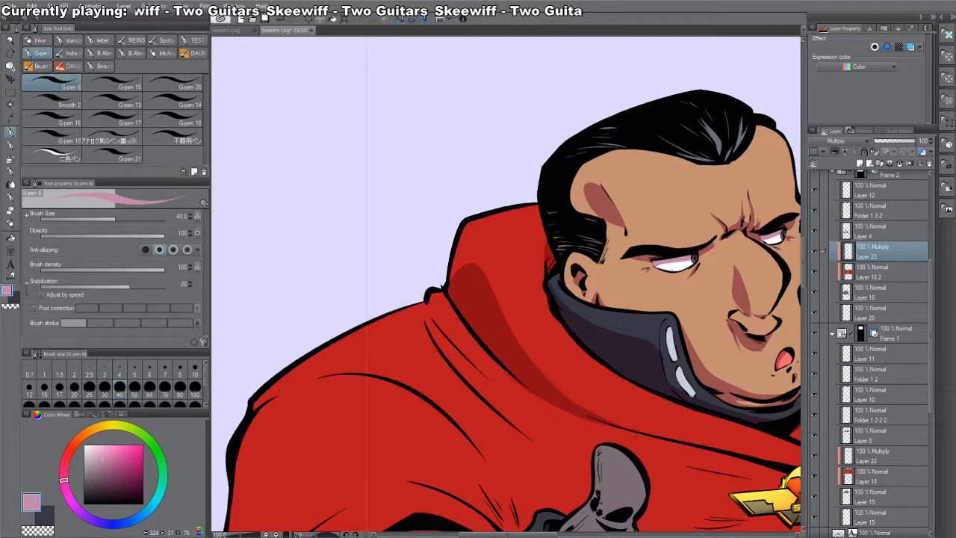
- Outline and fill another shadow on the red cloak along the fold running towards the winged badge
drag(757, 366, 534, 221)
mouse_move(357, 279)
mouse_down()
mouse_move(447, 147)
mouse_move(490, 374)
mouse_move(458, 353)
mouse_move(441, 276)
mouse_up()
key(g)
click(482, 303)
key(p)
- Paint tapered shadows along the cloak creases beside the near wing of the badge
drag(470, 363, 465, 291)
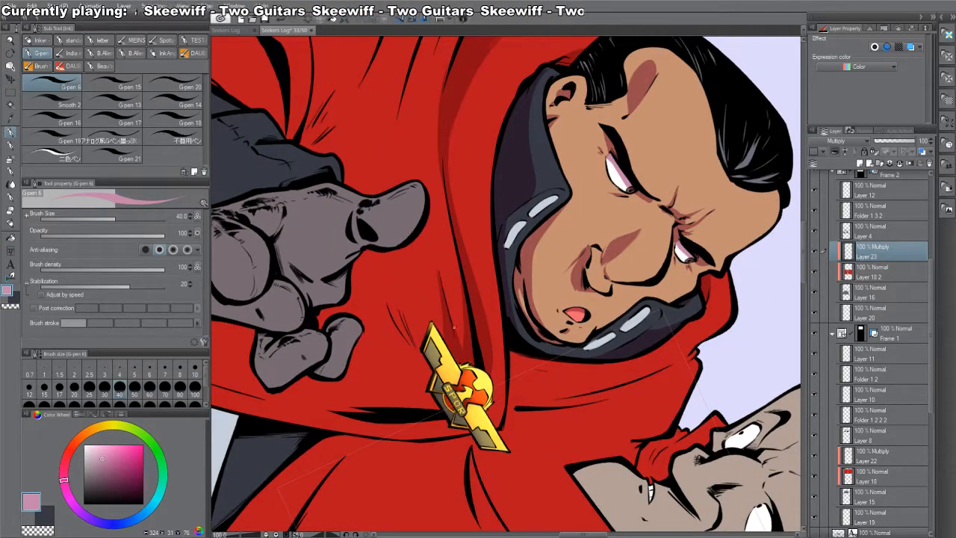
drag(402, 324, 429, 367)
drag(387, 282, 411, 328)
key(shift+space)
drag(590, 478, 697, 106)
key(shift+space)
double_click(697, 106)
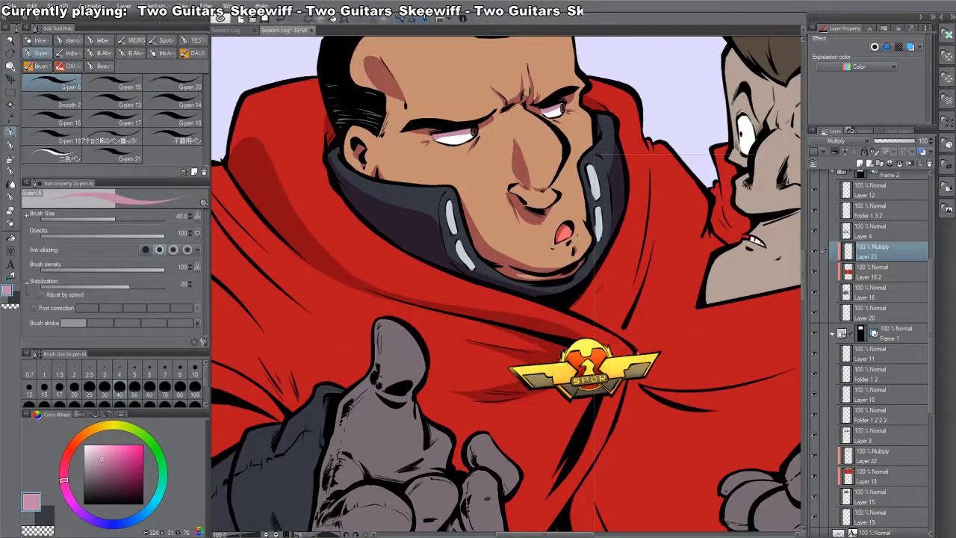
- Shade the cloak fold descending below the badge with long tapered shadow strokes
key(space)
mouse_move(625, 396)
mouse_down()
mouse_move(633, 342)
mouse_move(566, 437)
mouse_up()
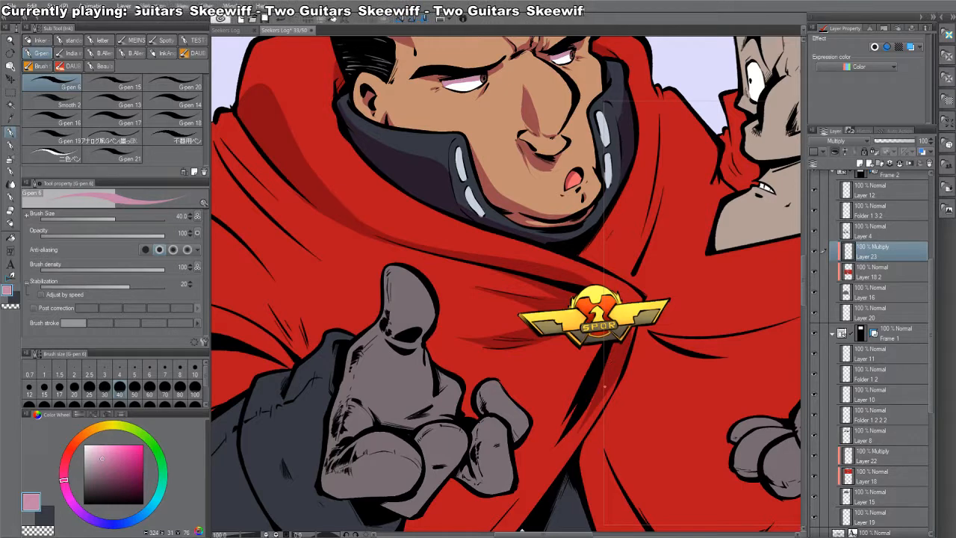
mouse_move(605, 386)
mouse_down()
mouse_move(565, 465)
mouse_move(632, 334)
mouse_move(535, 464)
mouse_up()
drag(557, 432, 533, 470)
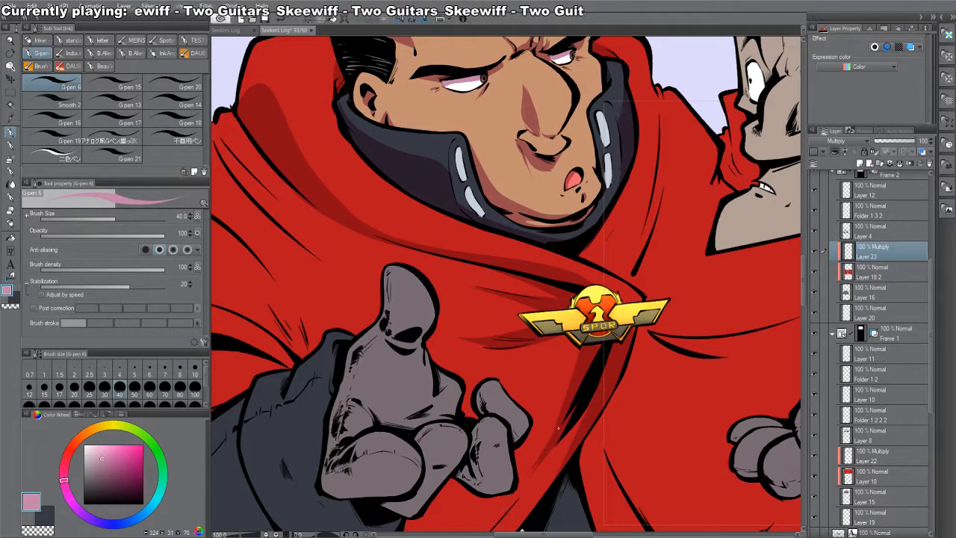
drag(579, 353, 533, 414)
- Touch up the tapered crease shadows on the red cloak beside the near wing of the badge
key(shift+space)
drag(640, 349, 465, 425)
key(c)
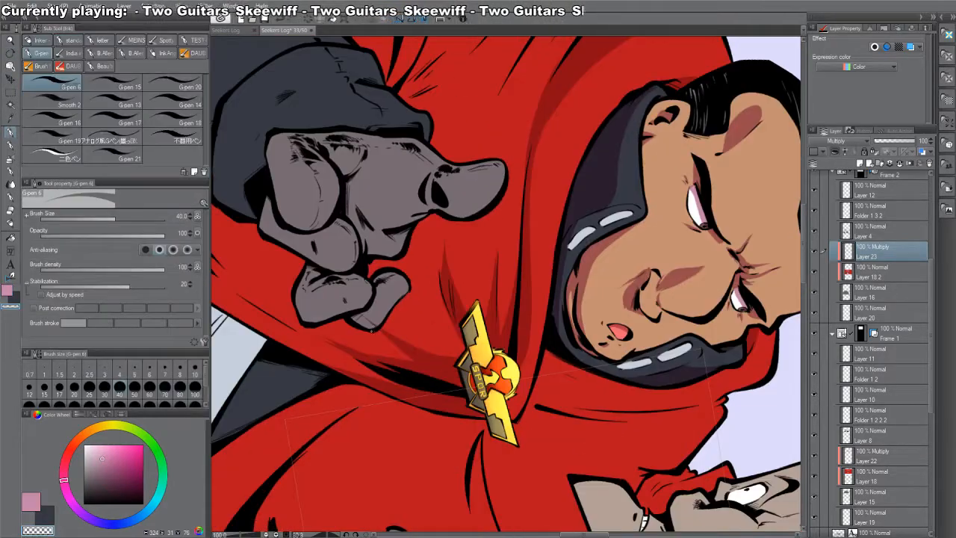
key(c)
drag(460, 356, 441, 318)
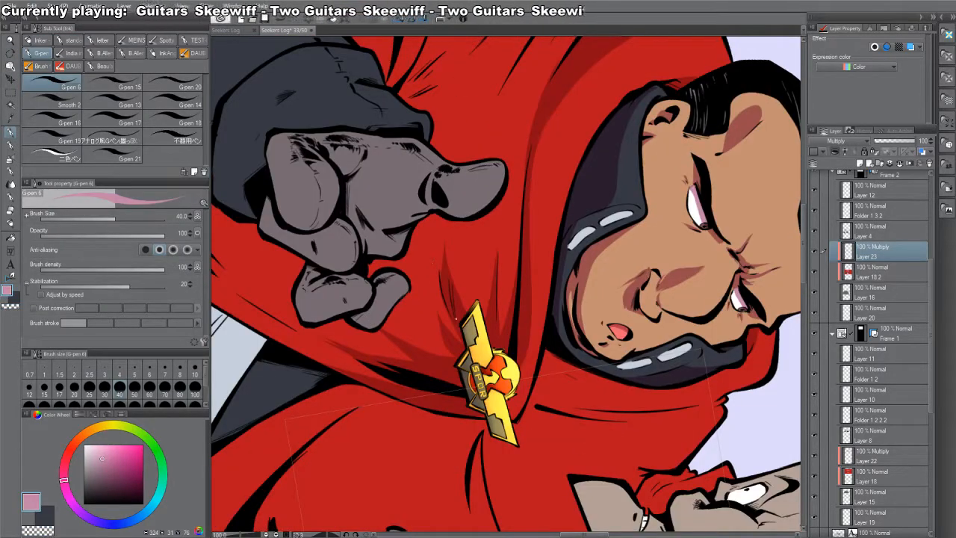
double_click(539, 298)
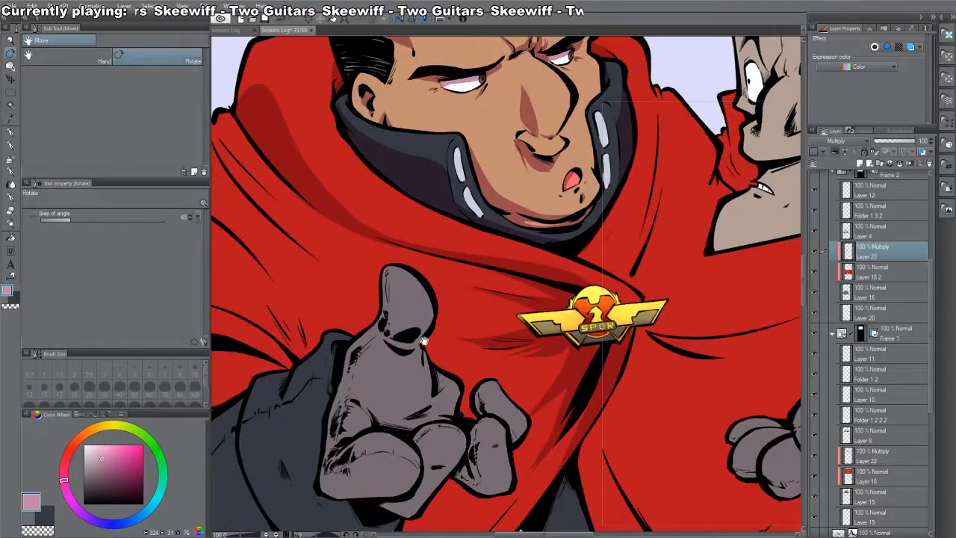
- Paint tapered shadows along the two cloak creases running down from the hood's base at the shoulder
drag(359, 176, 597, 255)
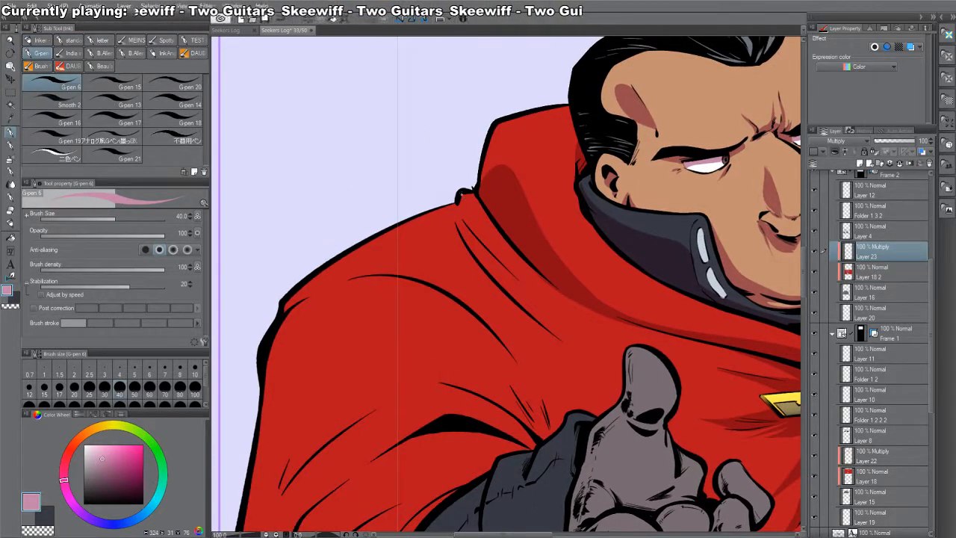
drag(471, 219, 550, 303)
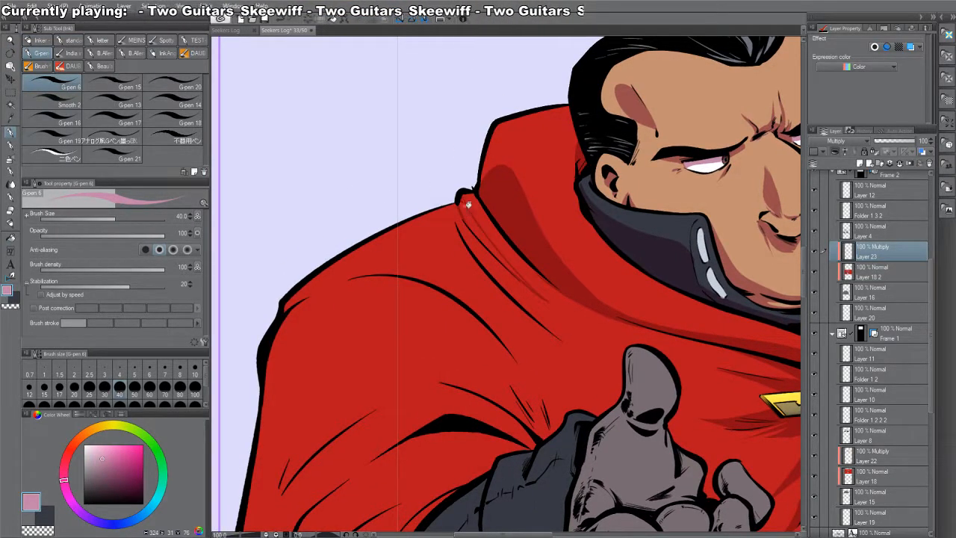
mouse_move(459, 226)
mouse_down()
mouse_move(484, 277)
mouse_move(556, 343)
mouse_up()
drag(501, 292, 558, 343)
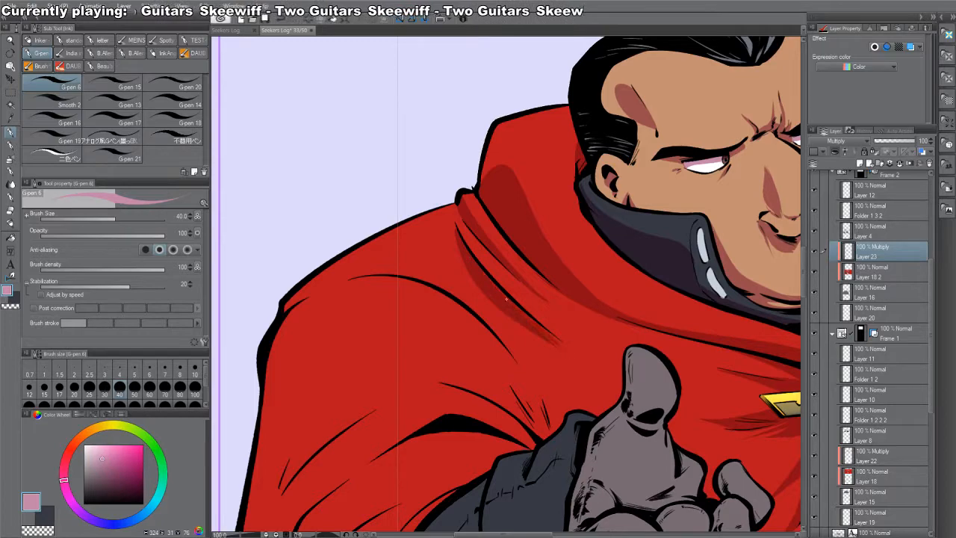
- Outline a shadow along the curved fold over the cloak's shoulder and fill it
key(shift+space)
drag(727, 354, 560, 504)
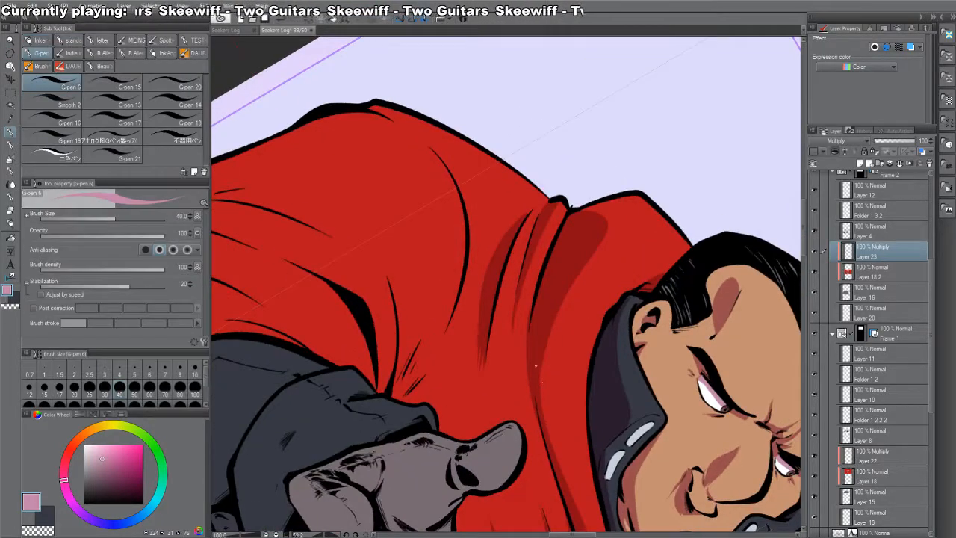
key(shift+space)
drag(613, 443, 536, 252)
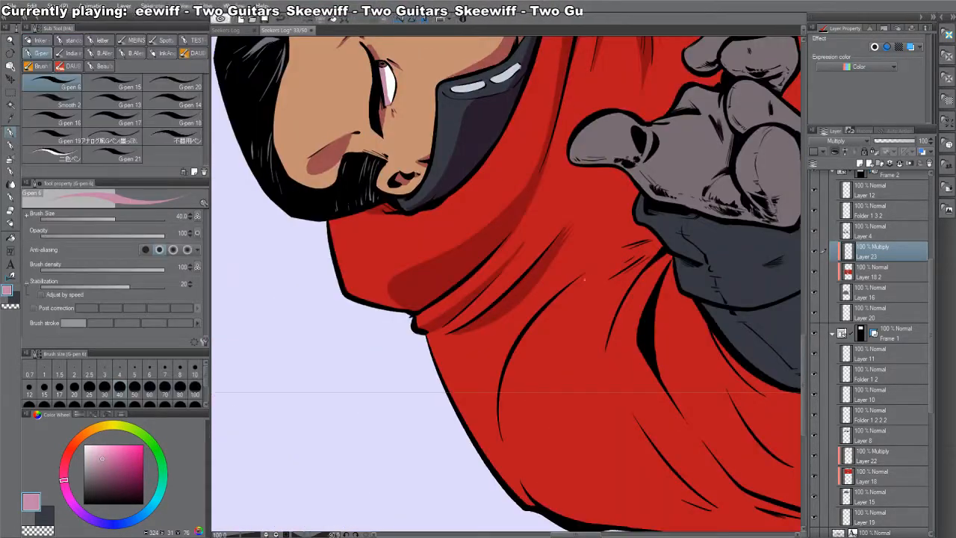
mouse_move(540, 328)
mouse_down()
mouse_move(525, 441)
mouse_move(542, 506)
mouse_up()
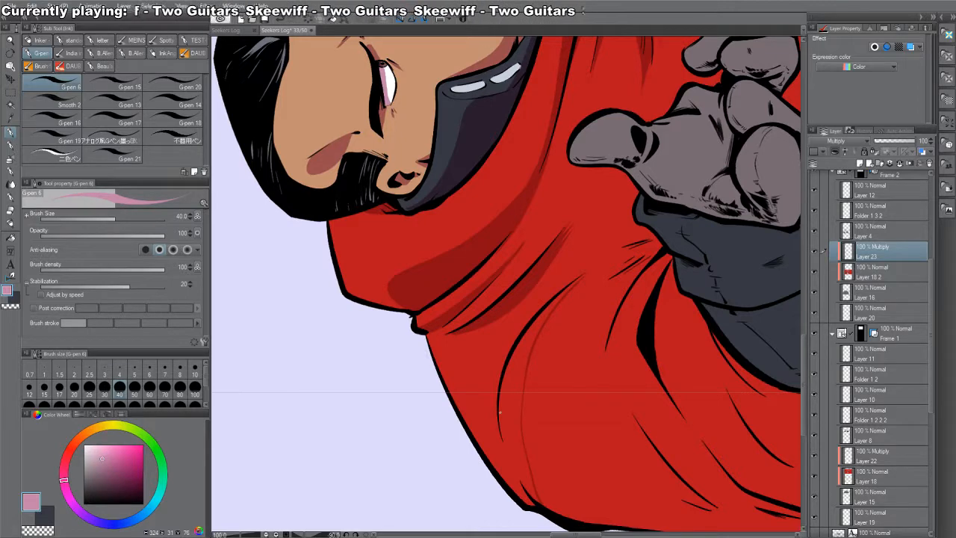
drag(500, 413, 535, 495)
key(g)
click(516, 395)
- Shade the cloak creases between the shoulder fold and the dark sleeve cuff
key(shift+space)
double_click(605, 287)
mouse_move(562, 361)
mouse_down()
mouse_move(712, 370)
mouse_move(617, 246)
mouse_up()
drag(591, 391, 672, 316)
- Paint a long shadow down the hanging part of the cloak, above the black crease near its hem
key(ctrl+space)
alt+click(691, 399)
alt+click(690, 405)
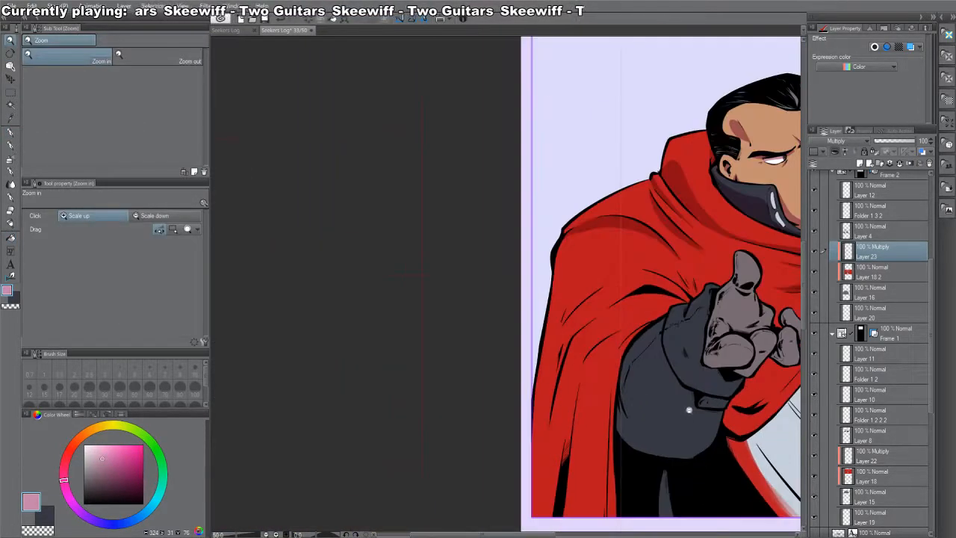
drag(689, 409, 631, 345)
key(p)
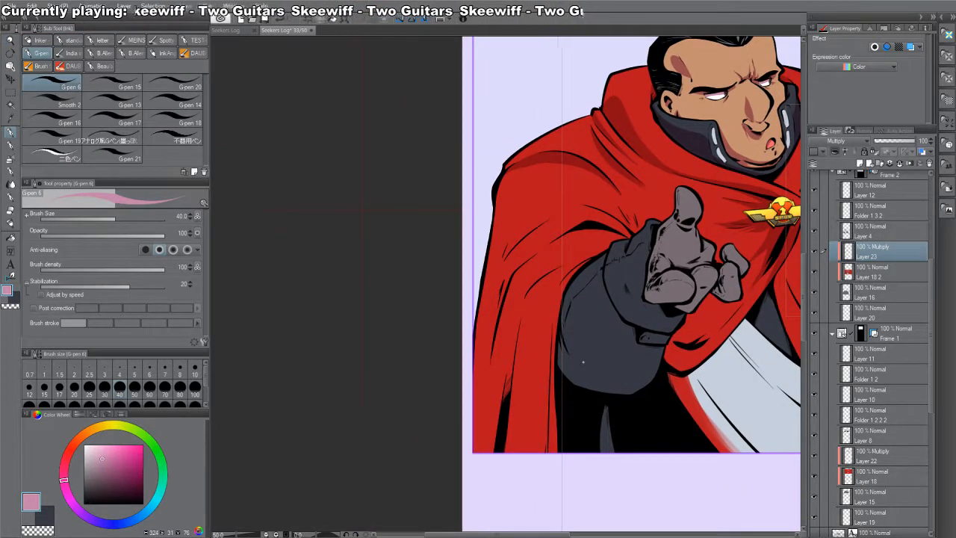
drag(517, 326, 502, 406)
drag(515, 344, 503, 424)
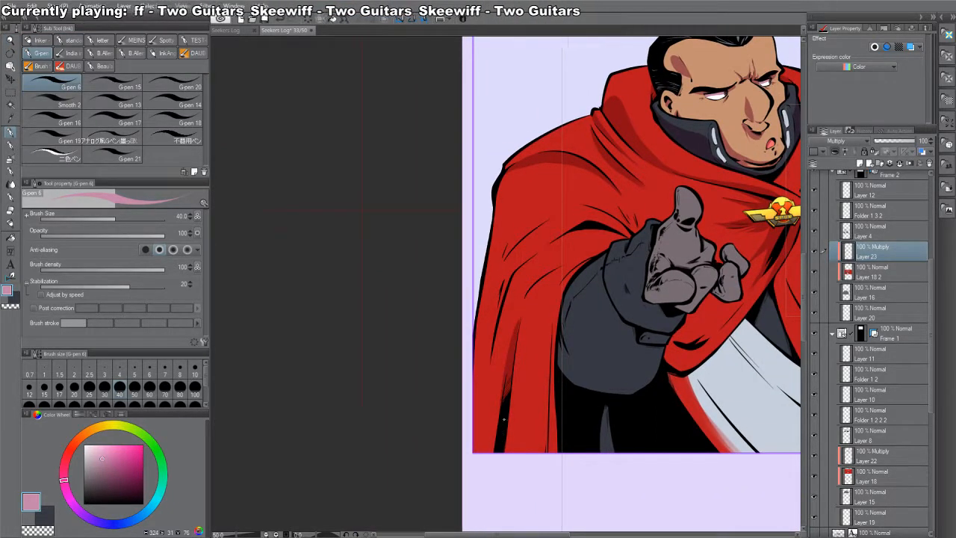
- Trim the shadow around the black crease near the cloak's hem with the transparent colour
key(c)
key(c)
key(c)
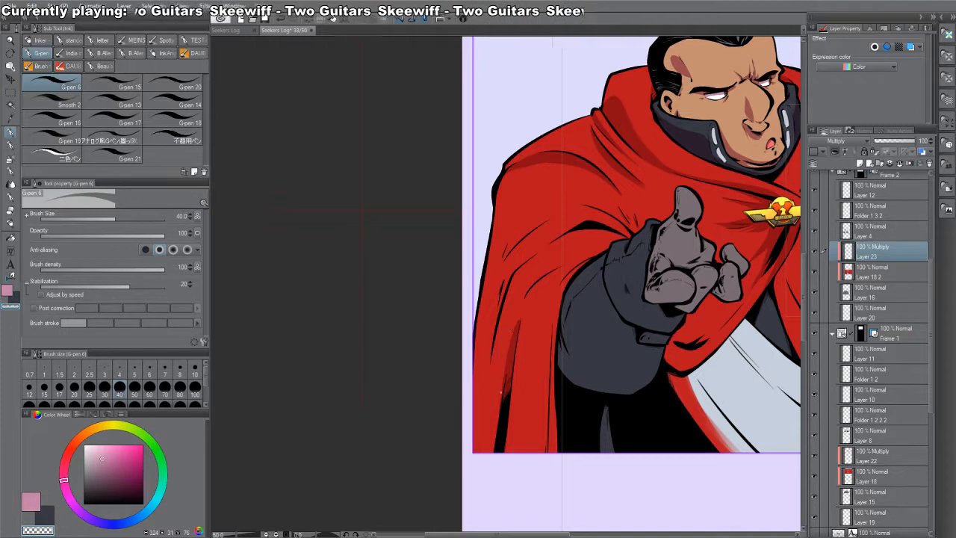
drag(502, 392, 492, 457)
key(c)
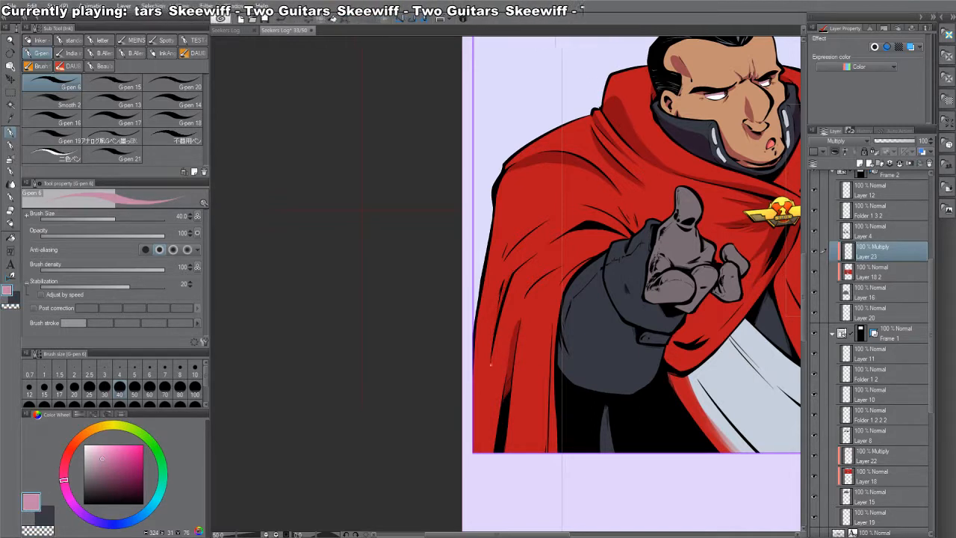
- Shade the remaining vertical folds of the hanging cloak down to the frame's lower edge
drag(482, 409, 481, 427)
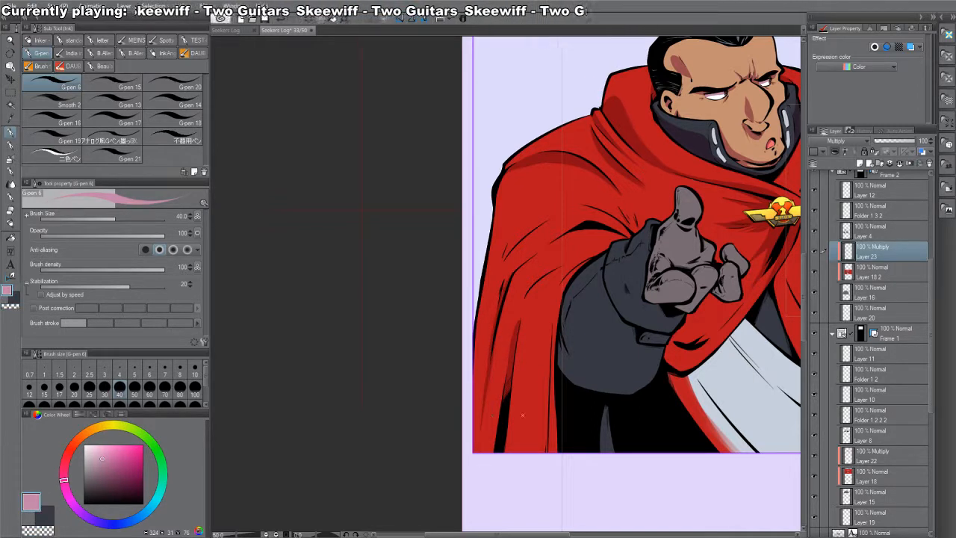
drag(541, 467, 549, 345)
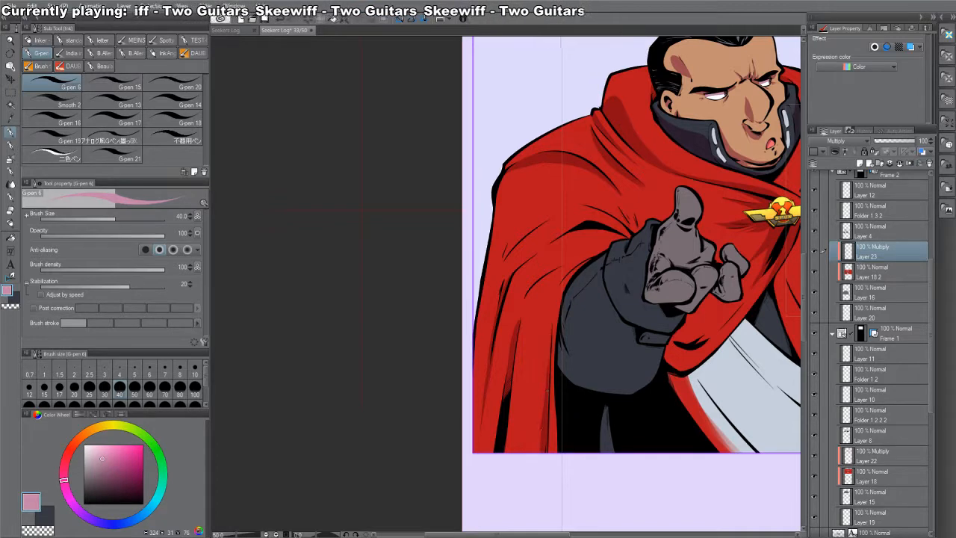
drag(541, 429, 538, 453)
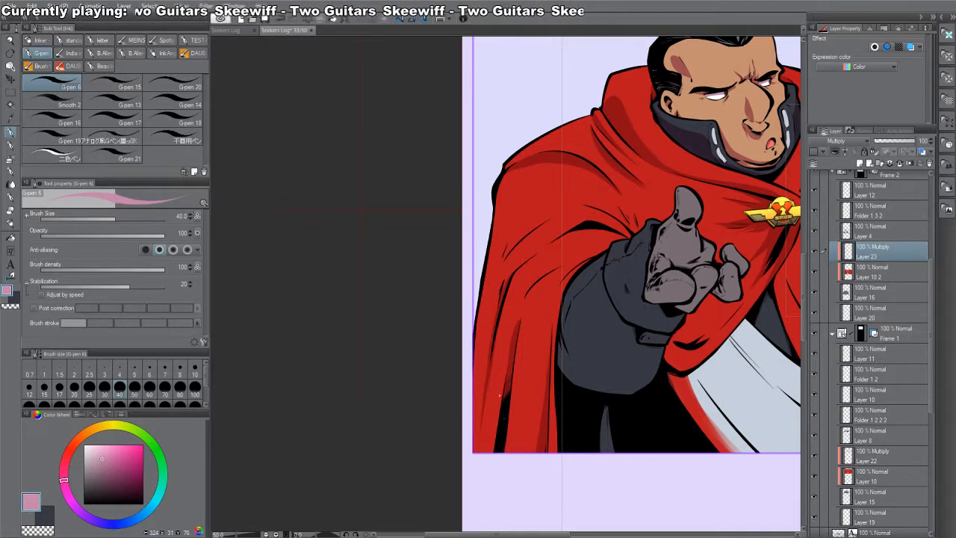
- Add tapered shadow strokes to the cloak folds draped over the outstretched arm
scroll(499, 395, up, 3)
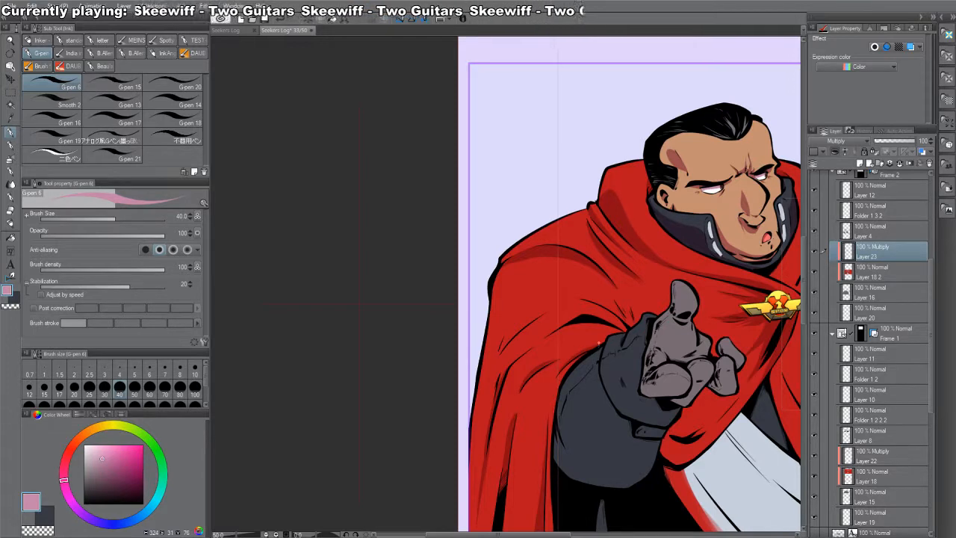
key(shift+space)
drag(637, 299, 550, 408)
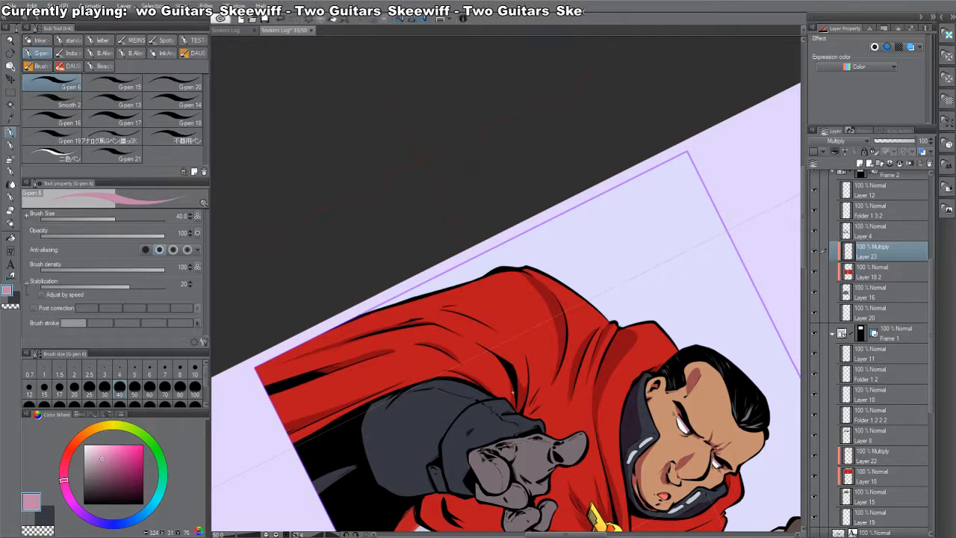
key(shift+space)
drag(597, 360, 544, 188)
drag(547, 294, 551, 335)
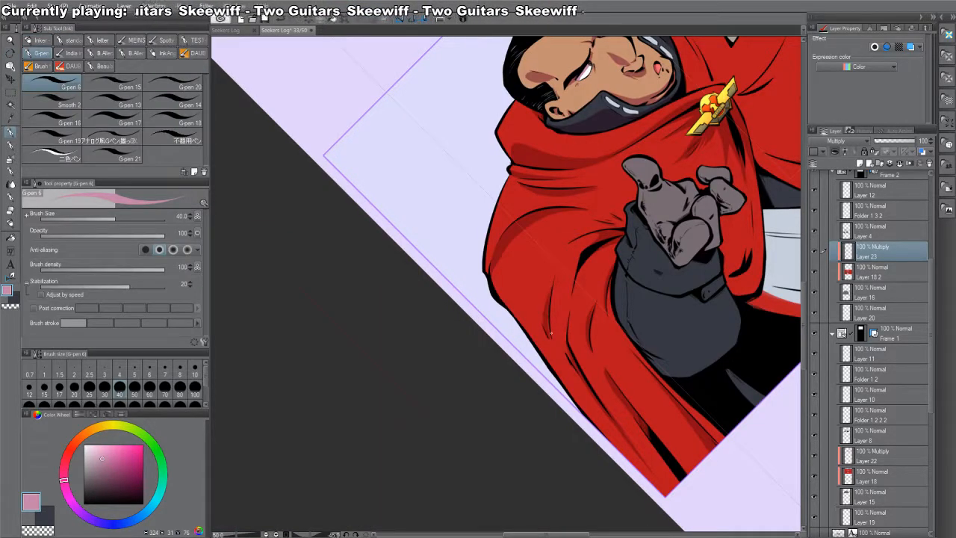
key(shift+space)
drag(573, 263, 709, 493)
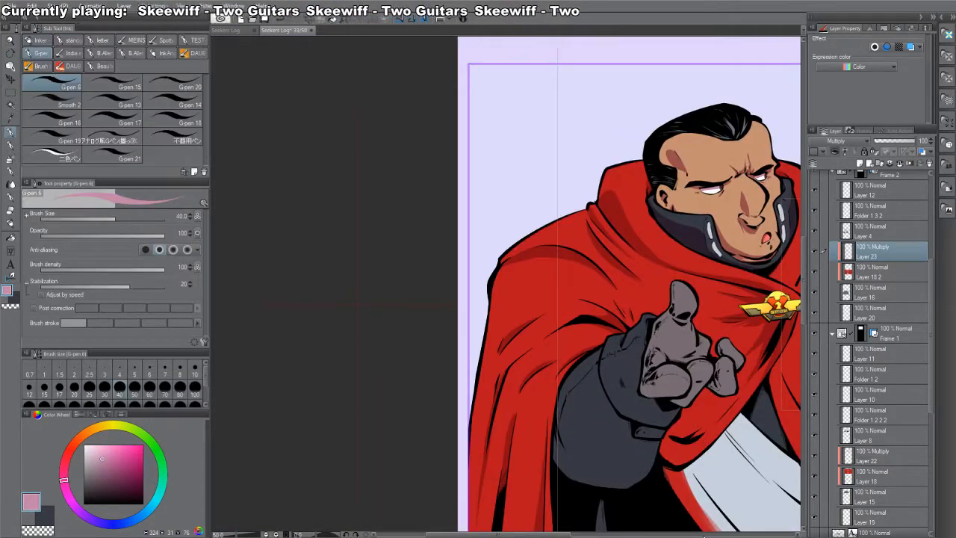
- Outline the shaded area of the dark sleeve around a lit patch and fill the shadow
key(space)
drag(512, 388, 527, 283)
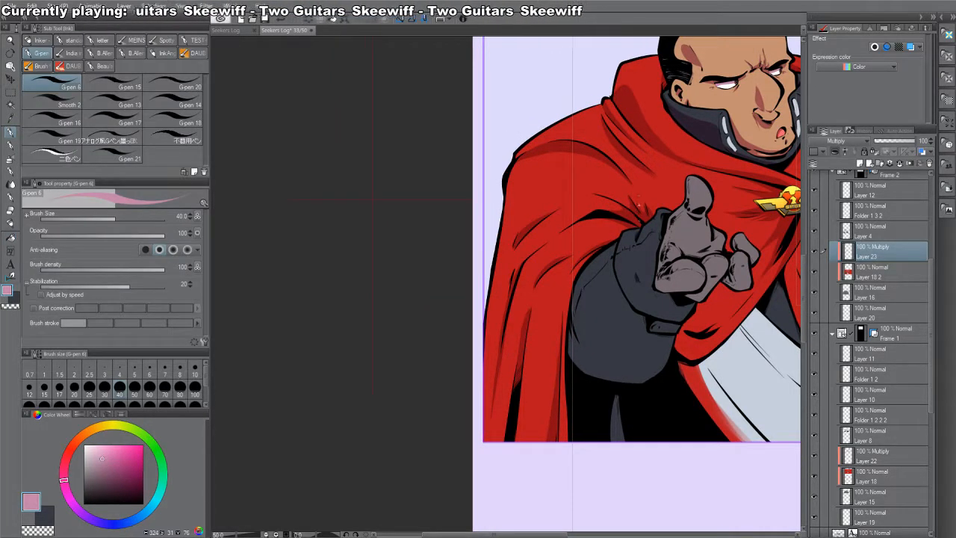
drag(694, 286, 637, 364)
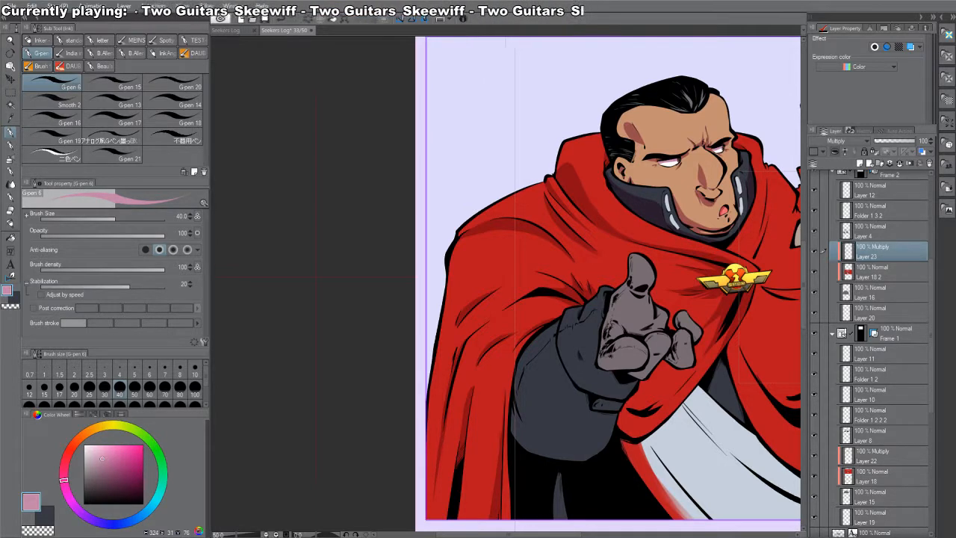
drag(520, 149, 453, 94)
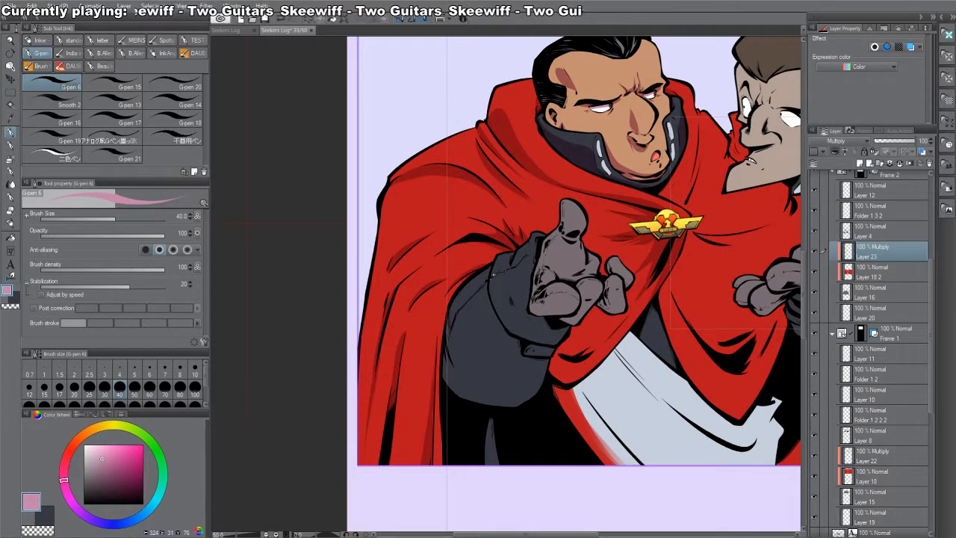
mouse_move(458, 322)
mouse_down()
mouse_move(469, 349)
mouse_move(508, 286)
mouse_move(490, 308)
mouse_up()
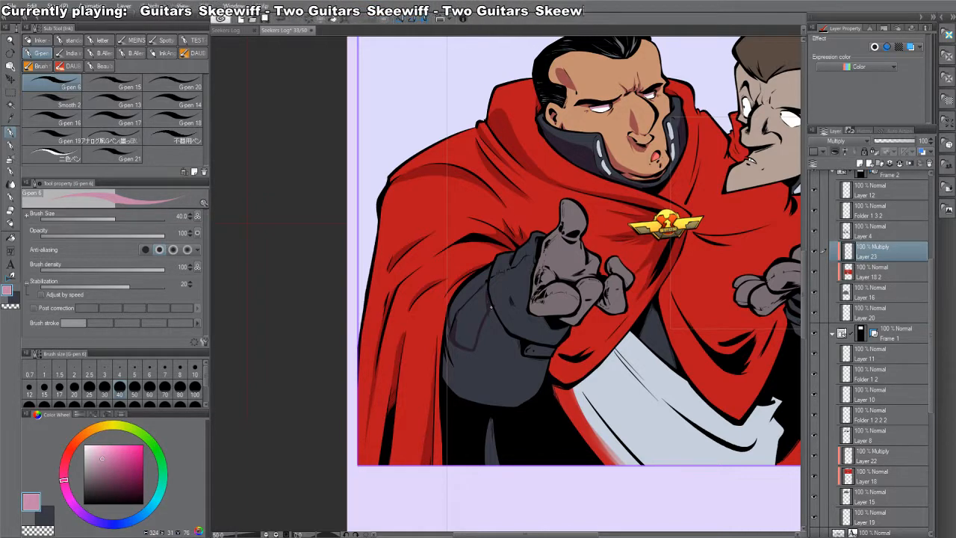
key(g)
click(455, 337)
key(p)
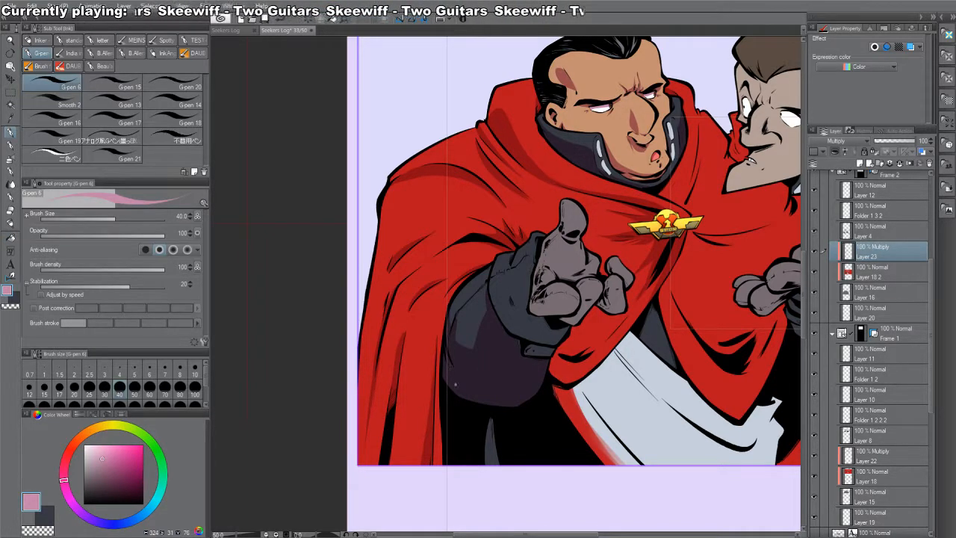
- Extend the sleeve shadow over the dark cuff and its strap, leaving the cuff's upper part lit
drag(455, 383, 502, 343)
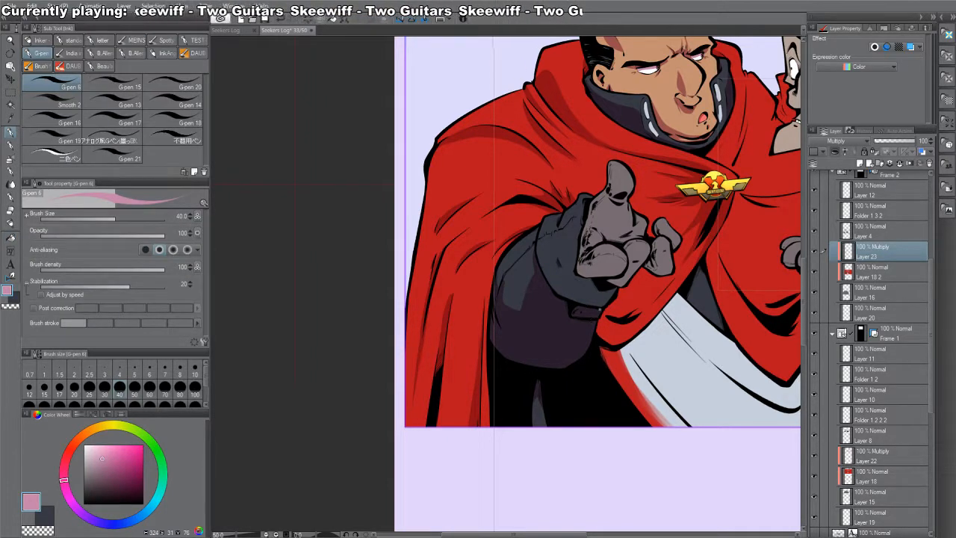
drag(583, 286, 600, 366)
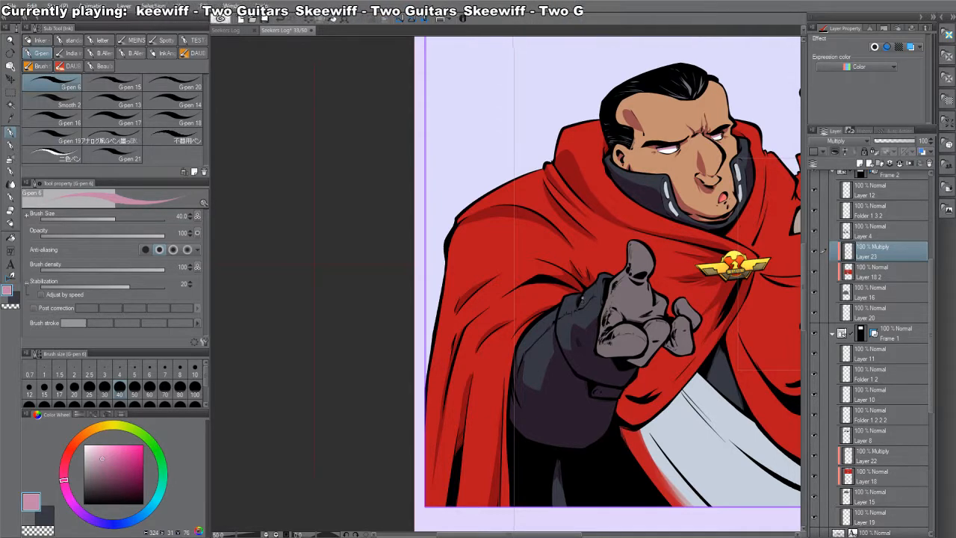
key(c)
key(c)
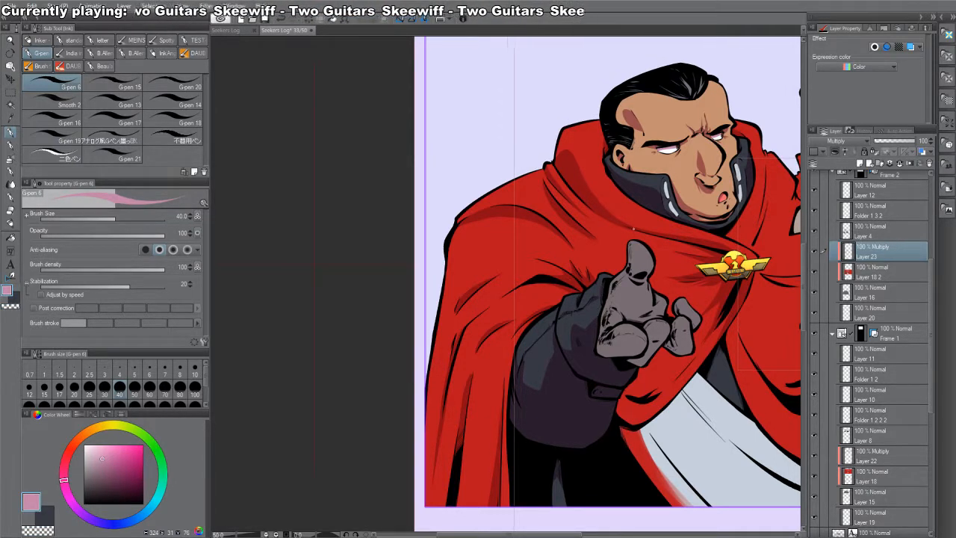
- Shade the curled fingers and lower palm of the outstretched grey hand
drag(630, 341, 579, 334)
ctrl+click(580, 335)
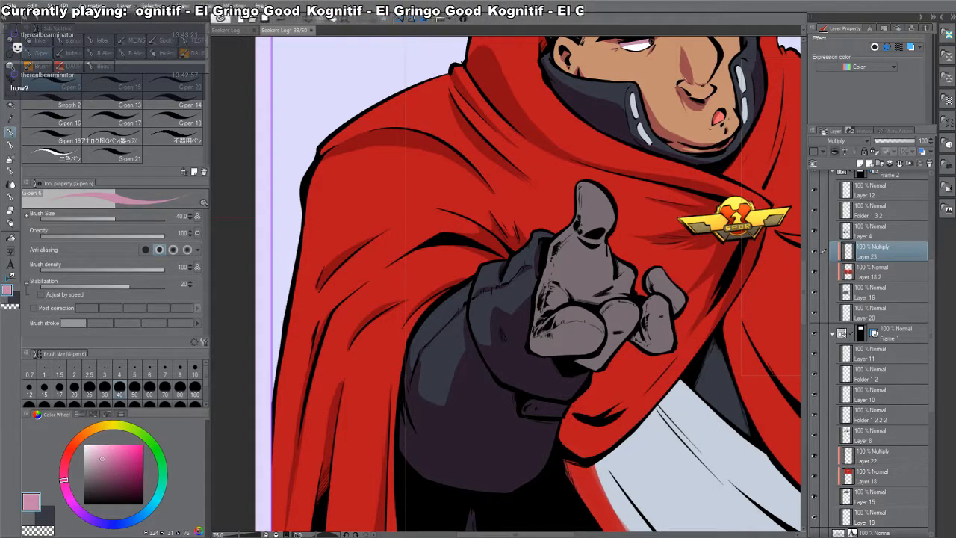
drag(574, 187, 566, 214)
drag(465, 274, 458, 275)
drag(489, 326, 494, 325)
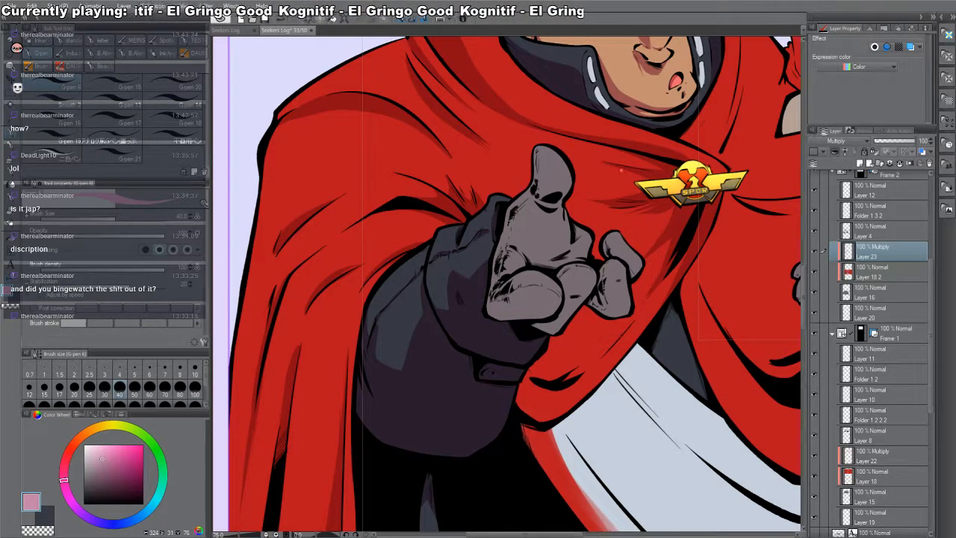
drag(612, 180, 582, 229)
drag(503, 309, 519, 328)
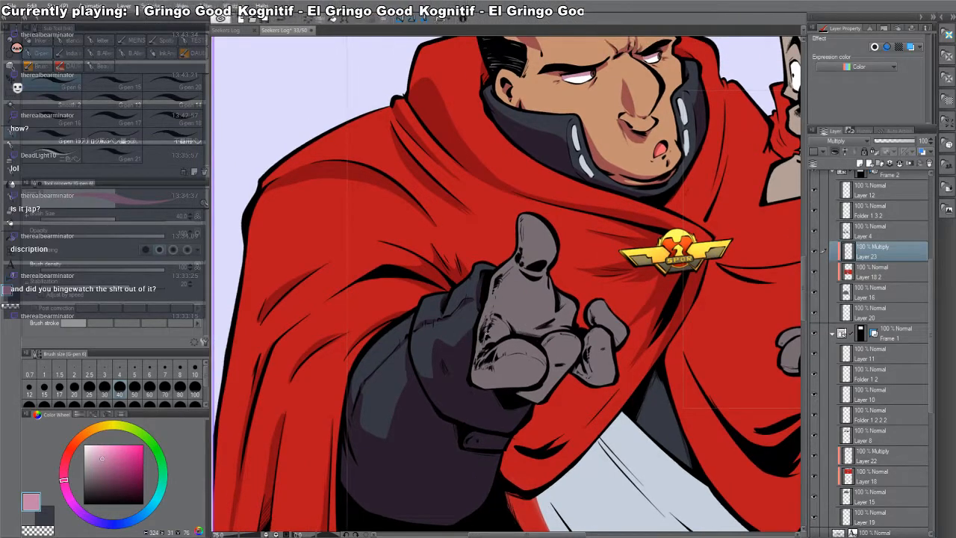
drag(701, 251, 608, 197)
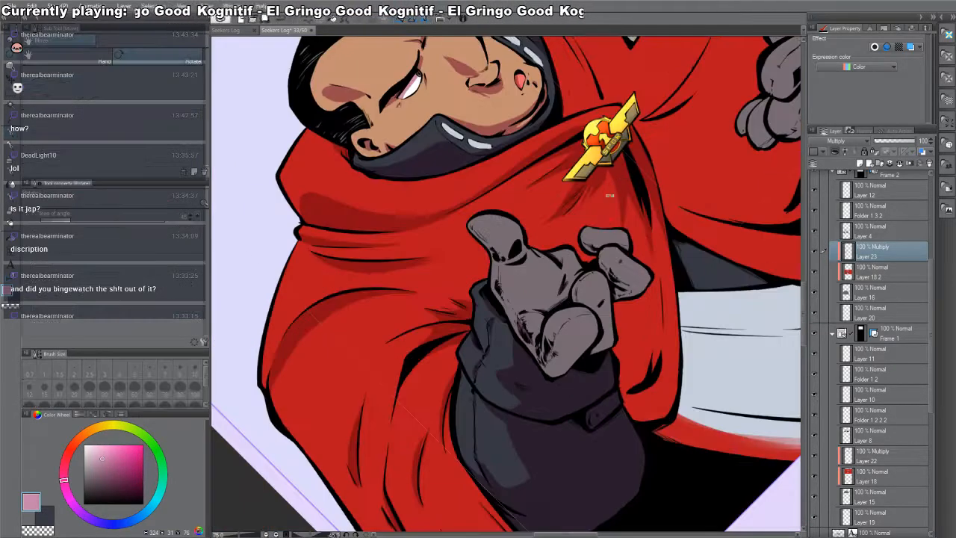
mouse_move(551, 354)
mouse_down()
mouse_move(543, 370)
mouse_move(557, 335)
mouse_move(594, 314)
mouse_up()
mouse_move(558, 344)
mouse_down()
mouse_move(595, 326)
mouse_move(597, 335)
mouse_move(535, 354)
mouse_up()
drag(523, 311, 562, 301)
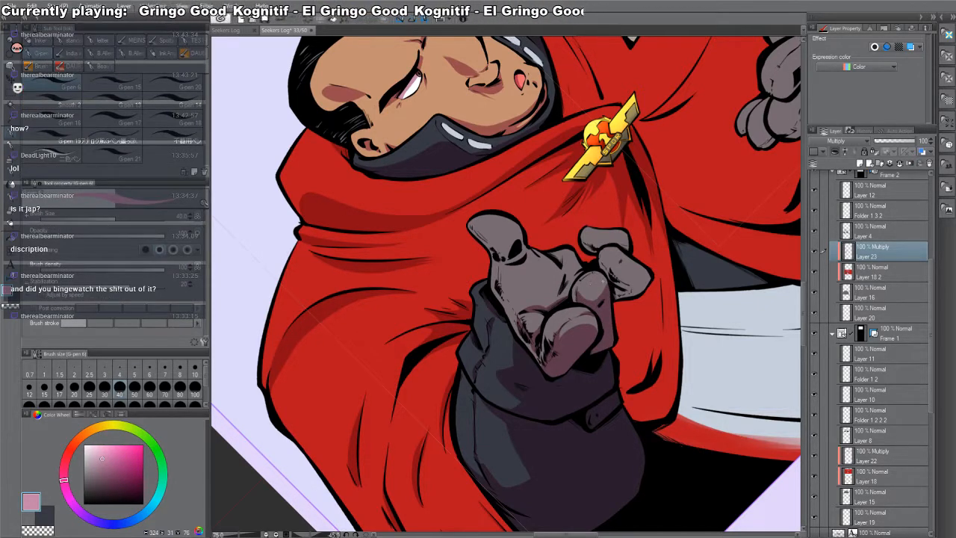
- Extend the shadow into the palm beside the curled fingers and trim its edge with the transparent colour
mouse_move(604, 284)
mouse_down()
mouse_move(598, 297)
mouse_move(576, 287)
mouse_move(594, 272)
mouse_move(540, 314)
mouse_move(565, 282)
mouse_up()
key(c)
drag(533, 315, 540, 321)
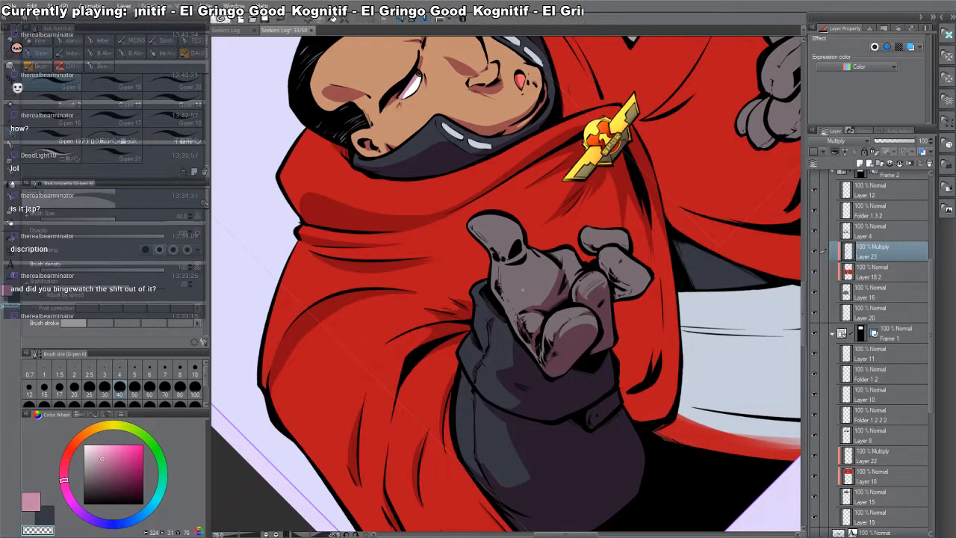
- Shade the thumb and the lower edge of the palm on the dark-haired man's outstretched hand
key(c)
mouse_move(499, 271)
mouse_down()
mouse_move(495, 288)
mouse_move(511, 311)
mouse_up()
key(ctrl+at)
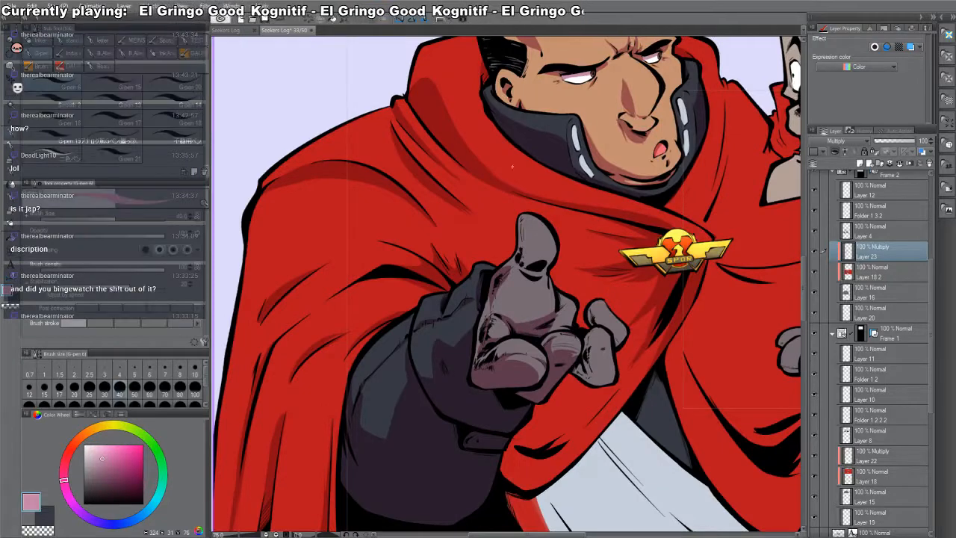
mouse_move(524, 223)
mouse_down()
mouse_move(520, 267)
mouse_move(550, 254)
mouse_move(544, 270)
mouse_move(524, 274)
mouse_move(535, 284)
mouse_up()
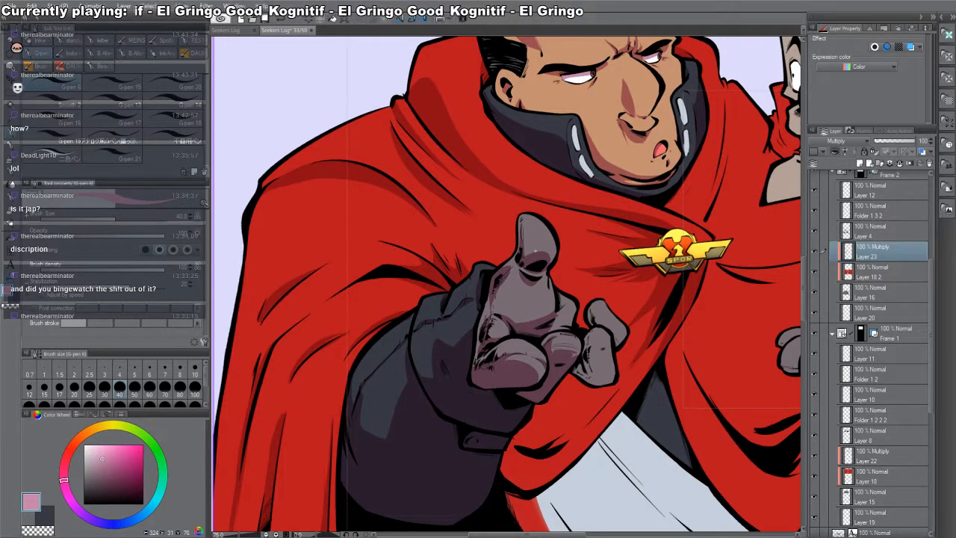
drag(558, 296, 555, 324)
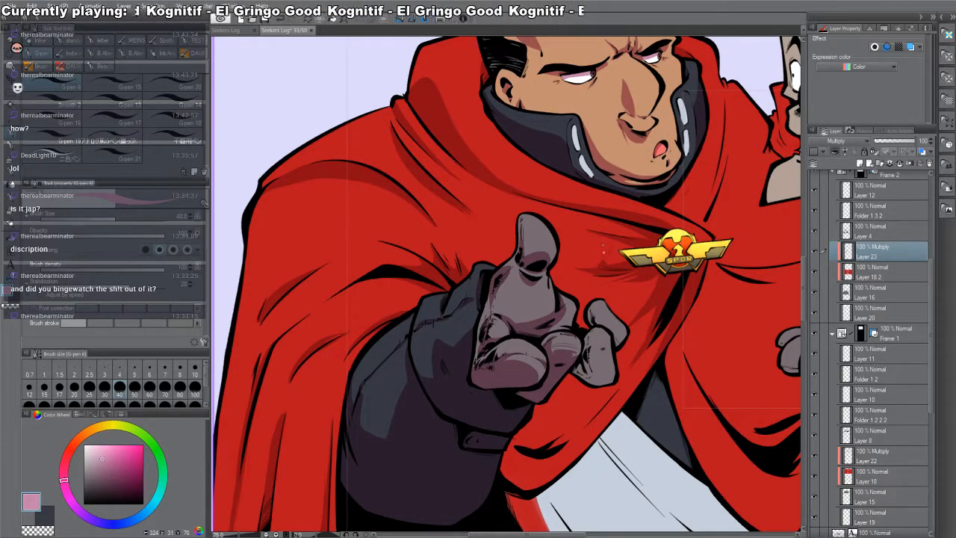
- Add small shadows to the outer fingers of the same hand, redoing the last stroke
drag(625, 281, 626, 252)
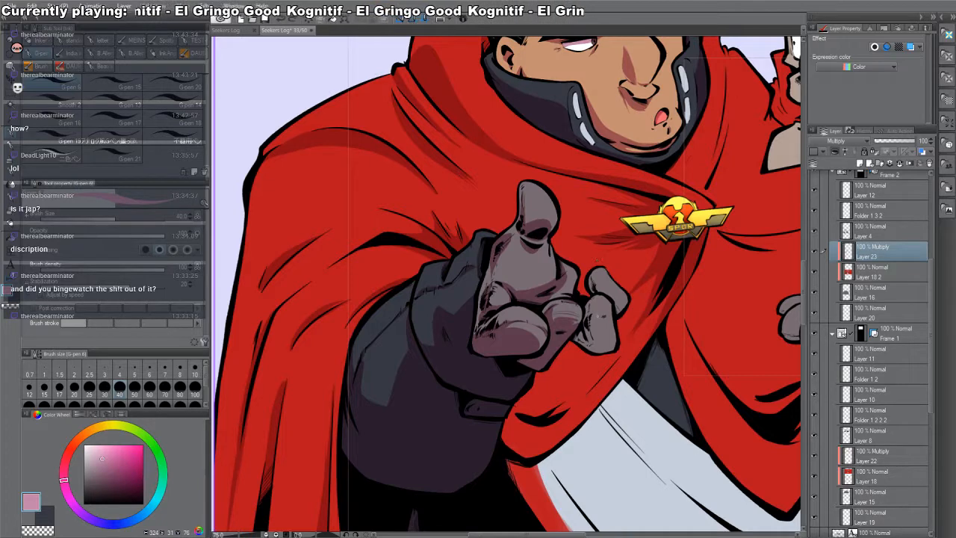
mouse_move(559, 290)
mouse_down()
mouse_move(575, 297)
mouse_move(567, 298)
mouse_move(593, 345)
mouse_move(597, 314)
mouse_move(614, 345)
mouse_up()
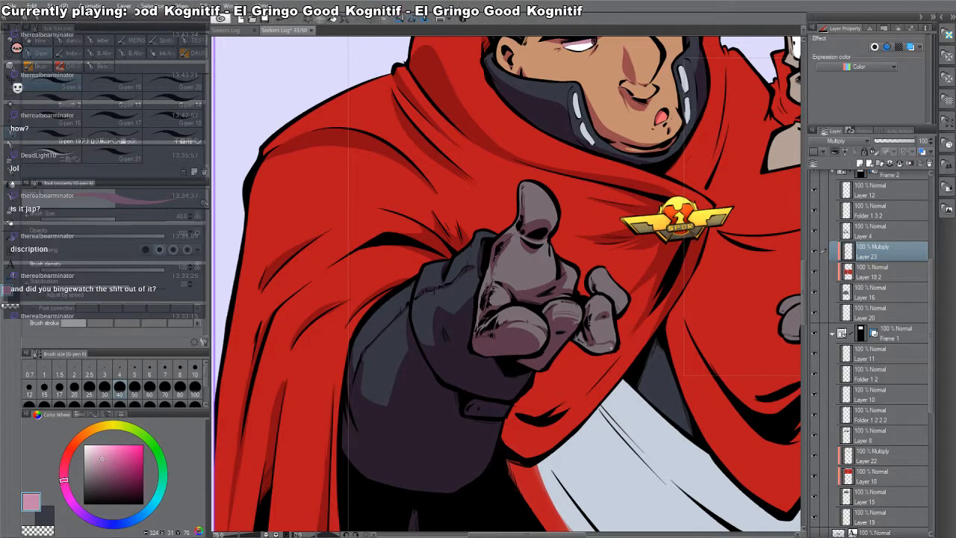
key(ctrl+z)
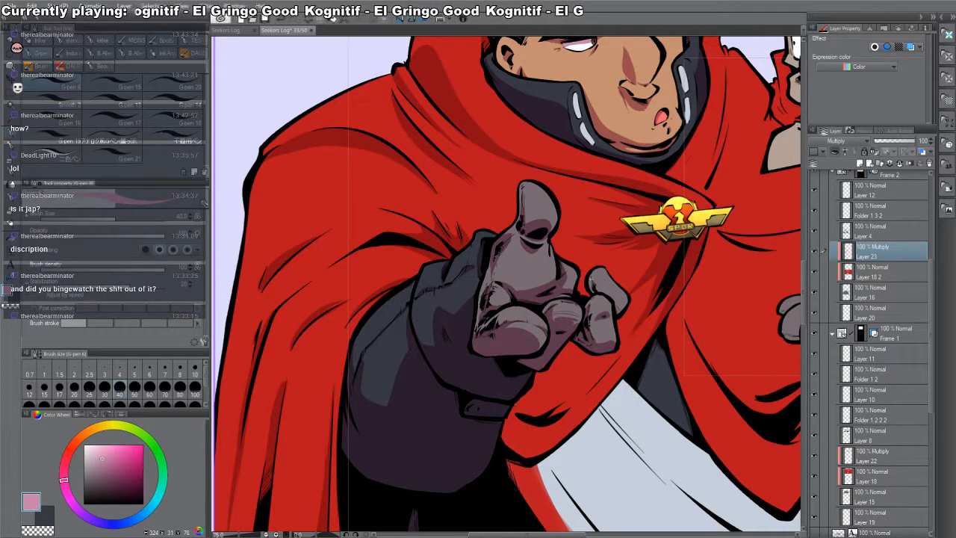
mouse_move(594, 278)
mouse_down()
mouse_move(590, 291)
mouse_move(627, 302)
mouse_up()
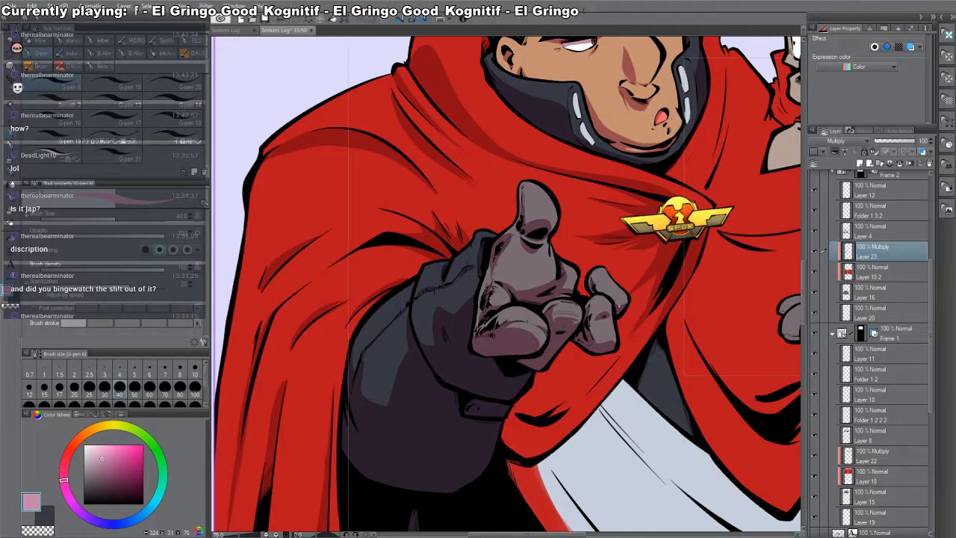
mouse_move(553, 297)
mouse_down()
mouse_move(569, 296)
mouse_move(579, 313)
mouse_up()
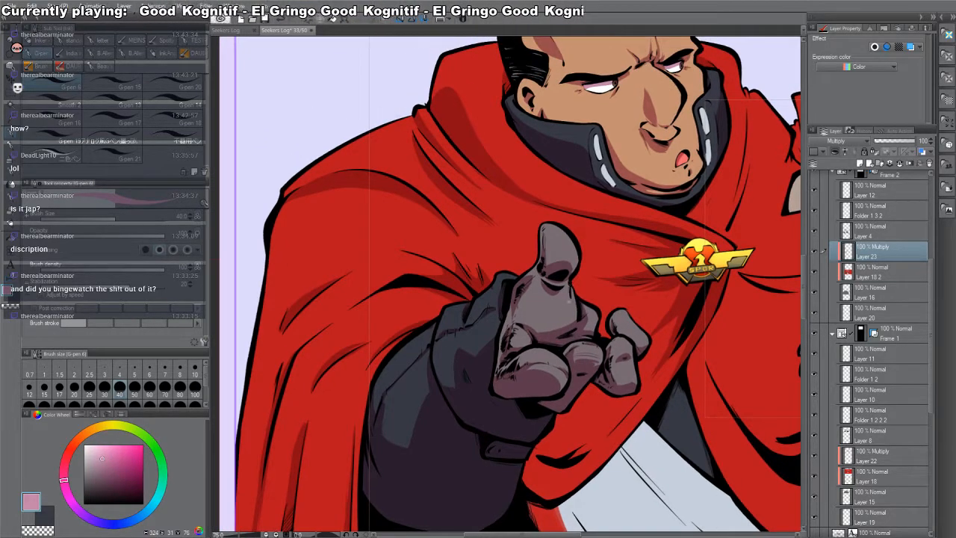
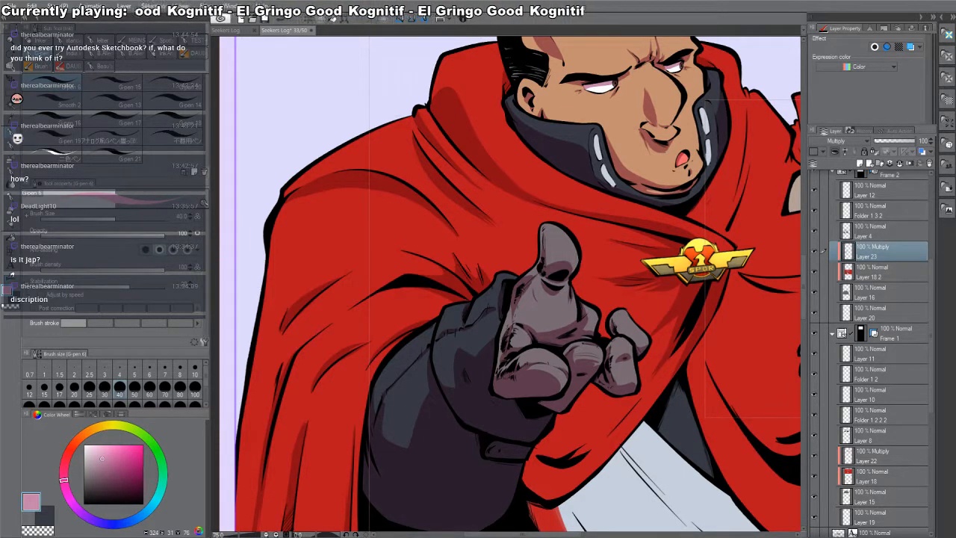
- Shade the dark-haired man's cloak fold beside his collar, between the badge and the brown-haired man's chin
scroll(499, 251, down, 1)
drag(532, 240, 532, 277)
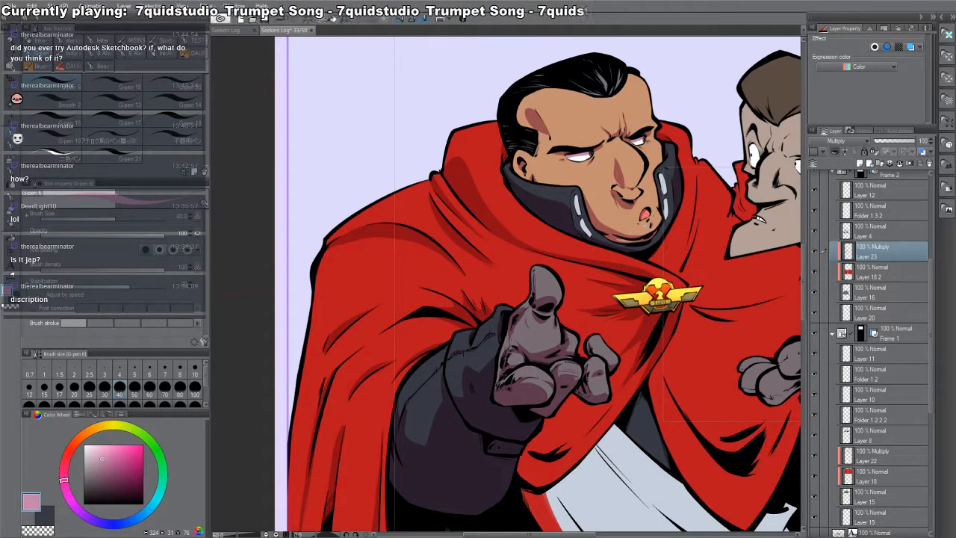
drag(644, 225, 617, 222)
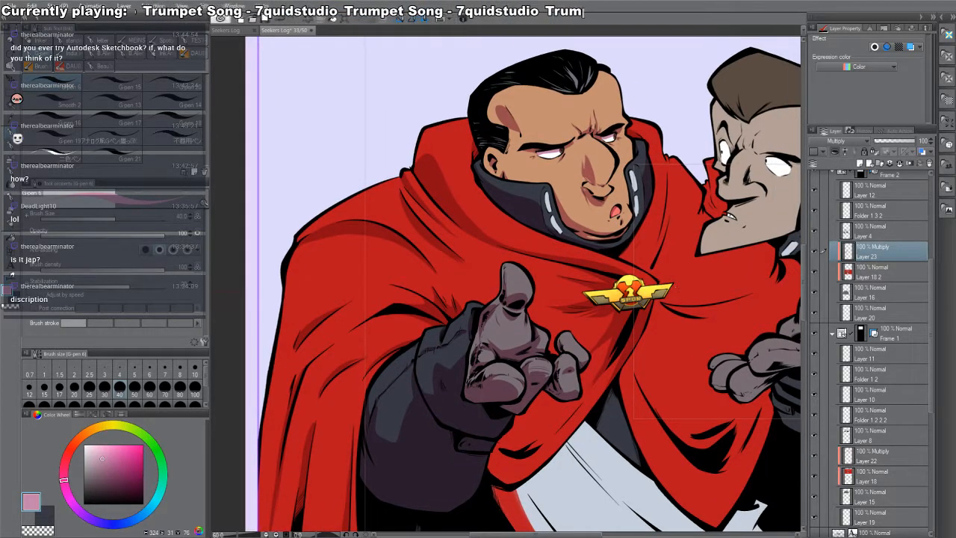
drag(650, 336, 423, 379)
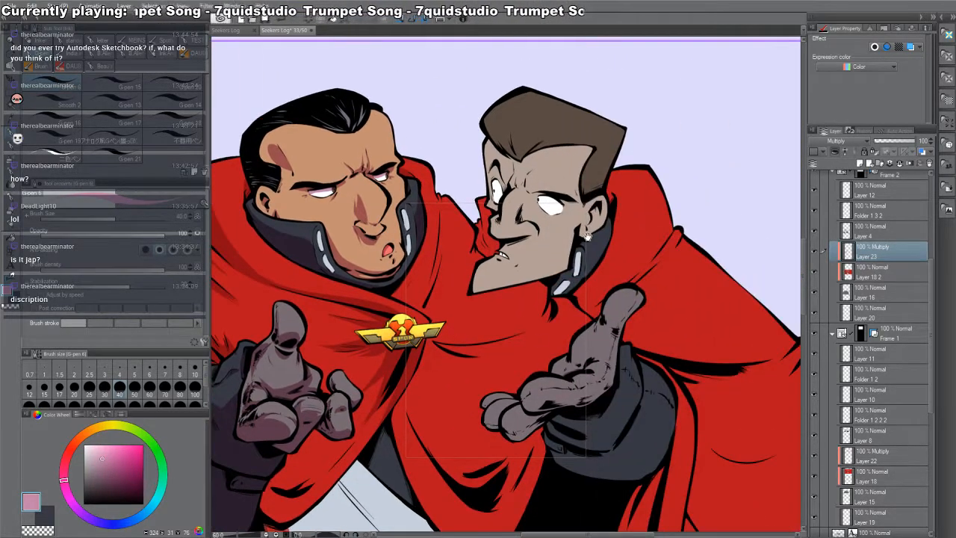
drag(479, 299, 598, 279)
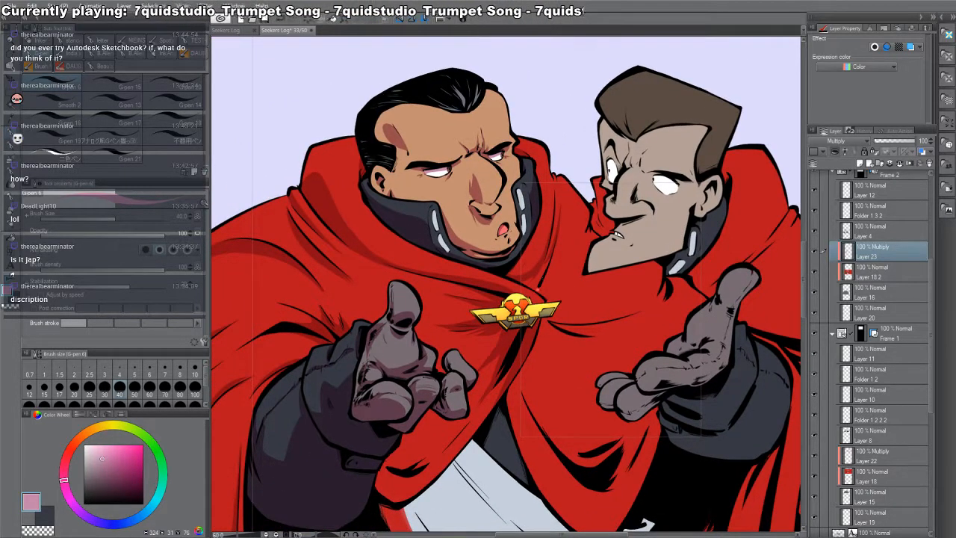
key(g)
click(557, 259)
key(p)
key(ctrl+z)
key(g)
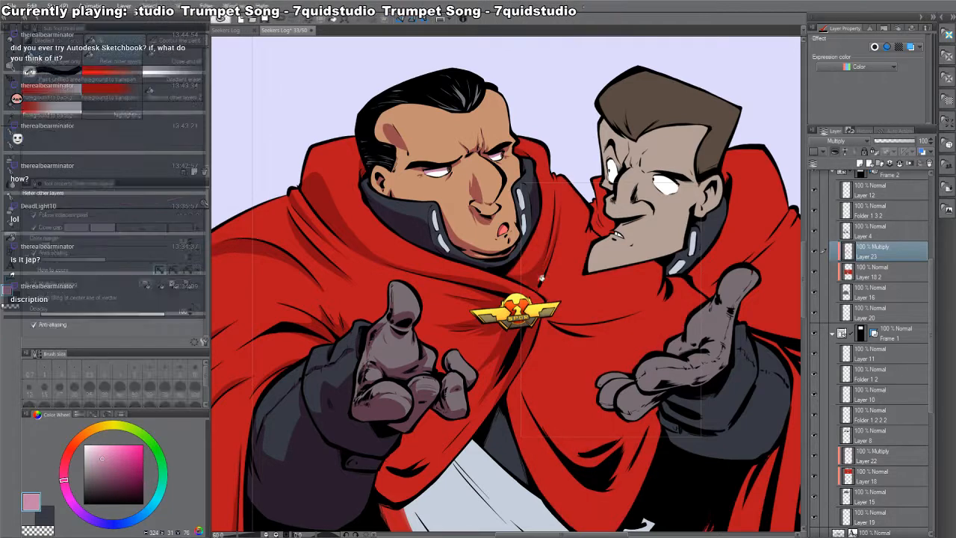
key(p)
scroll(540, 279, up, 3)
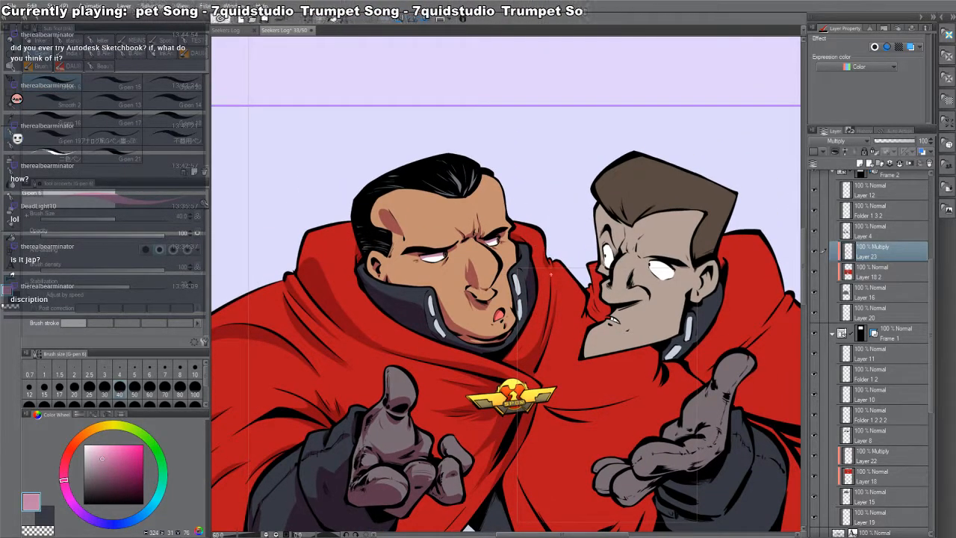
drag(579, 380, 565, 348)
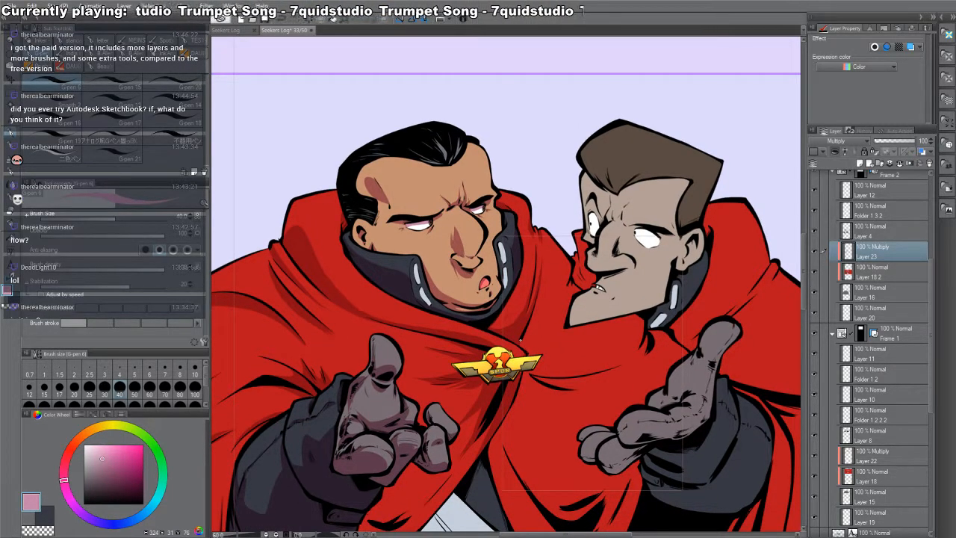
- Outline a crescent shadow under the chest fold below the brown-haired man's chin and fill it
mouse_move(600, 369)
mouse_down()
mouse_move(591, 344)
mouse_move(453, 469)
mouse_up()
drag(428, 343, 450, 390)
key(g)
click(437, 347)
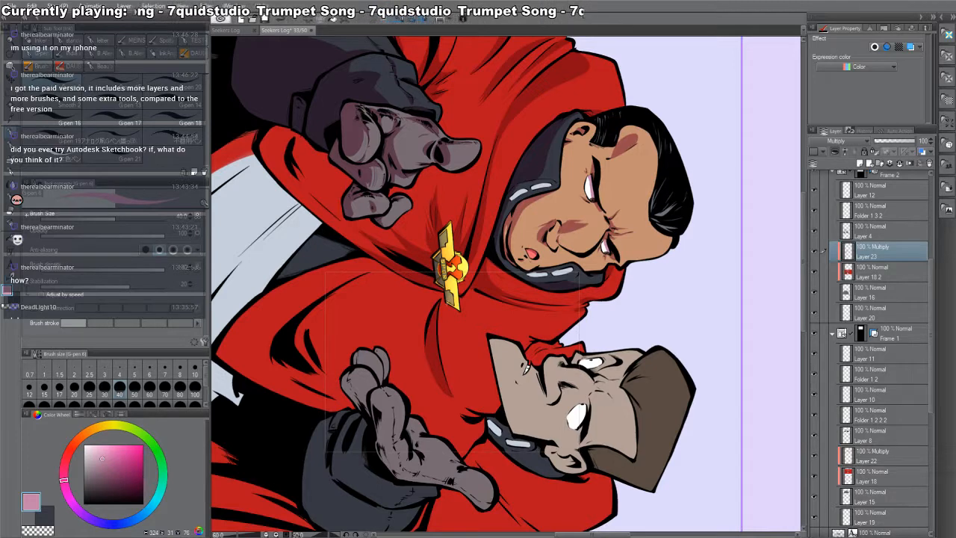
drag(673, 262, 662, 100)
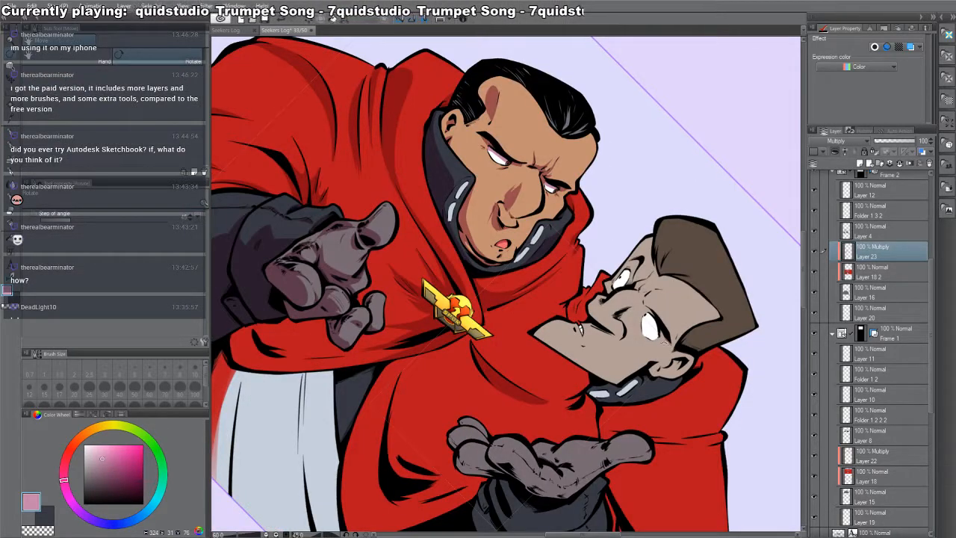
drag(664, 343, 657, 196)
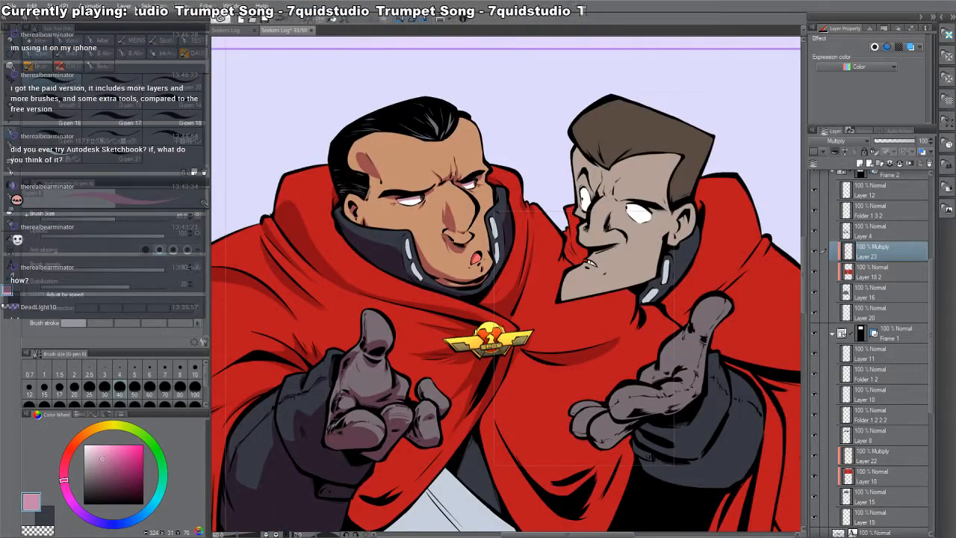
- Shade the front edge of the brown-haired man's cloak from below the badge toward its lower tip
mouse_move(500, 383)
mouse_down()
mouse_move(513, 450)
mouse_move(484, 366)
mouse_up()
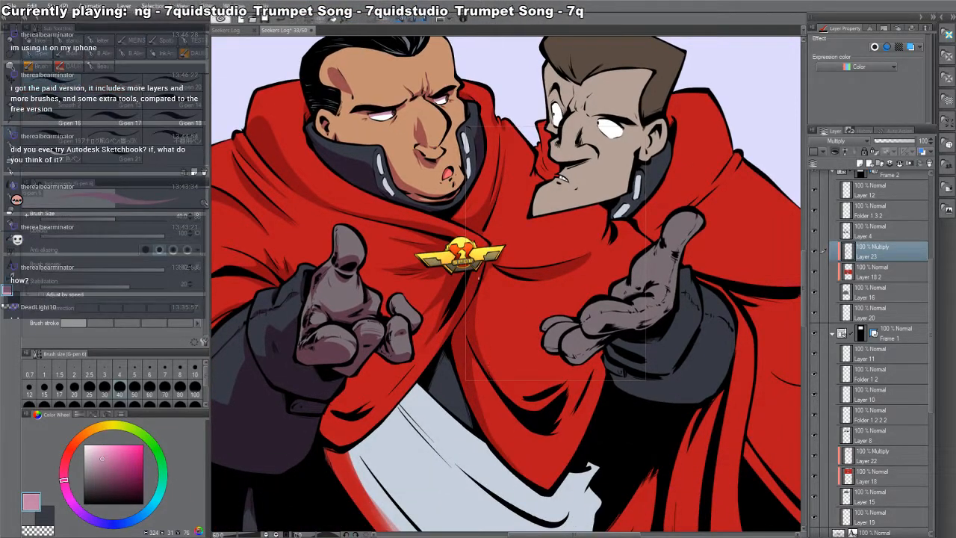
drag(474, 304, 487, 263)
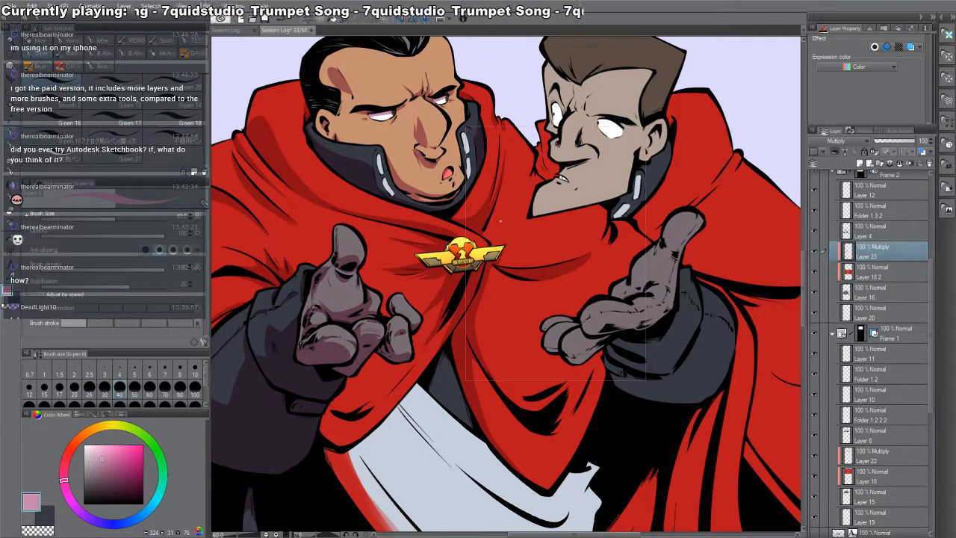
drag(564, 451, 570, 371)
drag(647, 345, 554, 430)
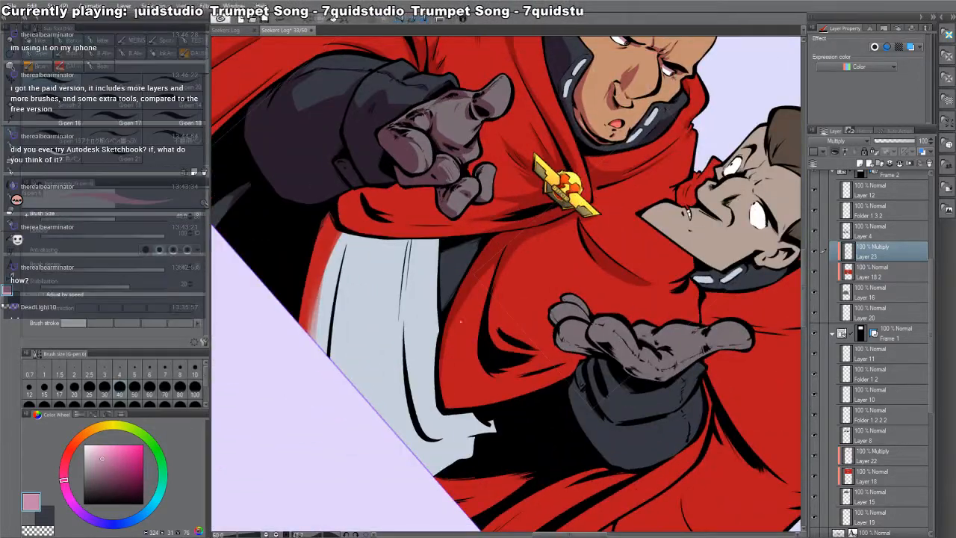
drag(453, 340, 446, 410)
drag(647, 296, 686, 103)
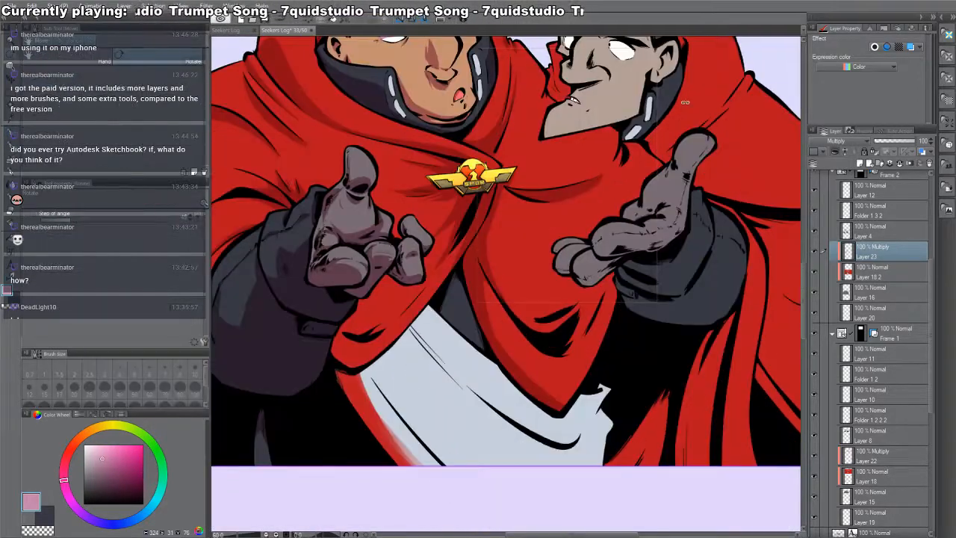
- Refine the shadows around the lower folds and pointed hem of the brown-haired man's cloak
mouse_move(613, 307)
mouse_down()
mouse_move(560, 394)
mouse_move(590, 363)
mouse_move(556, 399)
mouse_move(602, 336)
mouse_move(614, 288)
mouse_up()
key(ctrl+z)
mouse_move(580, 337)
mouse_down()
mouse_move(601, 281)
mouse_move(571, 349)
mouse_move(491, 386)
mouse_move(478, 372)
mouse_up()
key(c)
key(c)
double_click(629, 90)
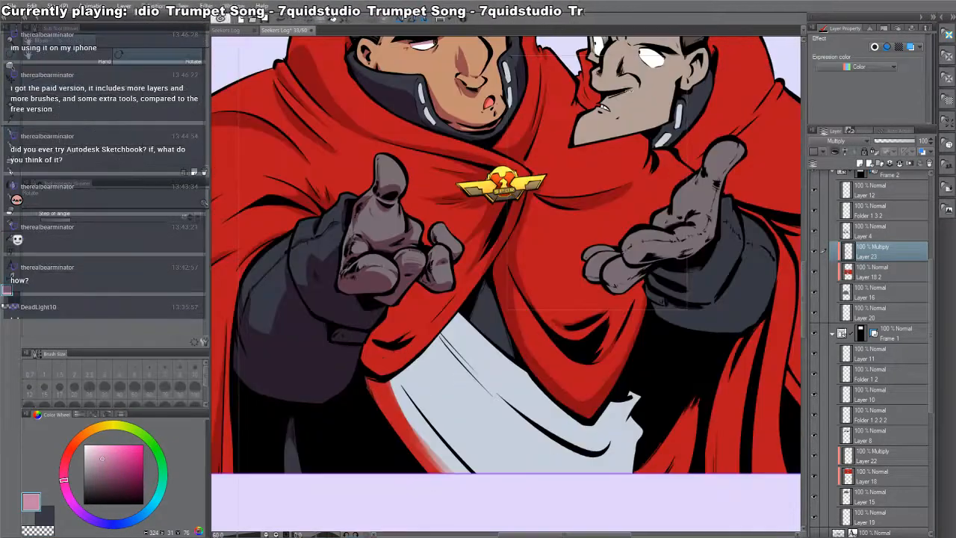
key(p)
drag(620, 305, 605, 351)
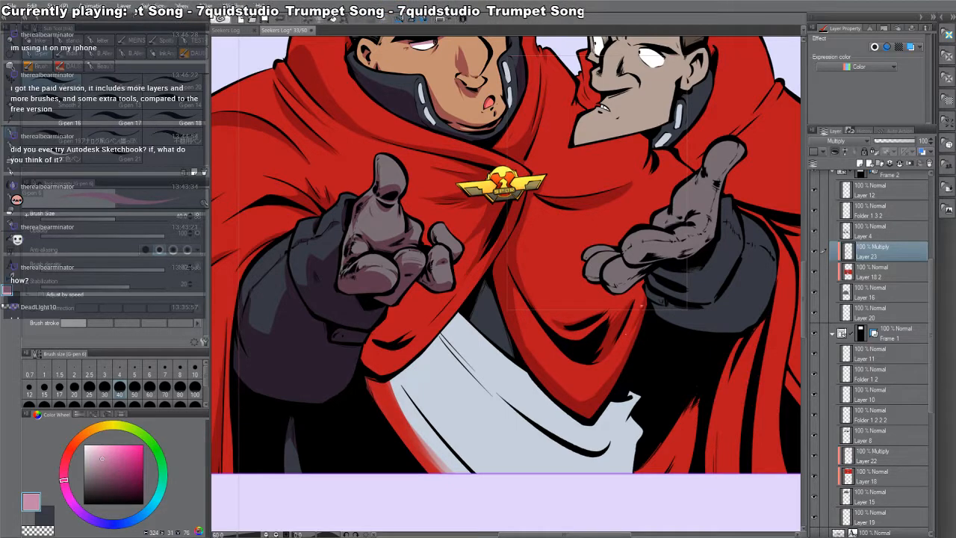
drag(644, 225, 619, 346)
mouse_move(624, 285)
mouse_down()
mouse_move(623, 296)
mouse_move(614, 288)
mouse_up()
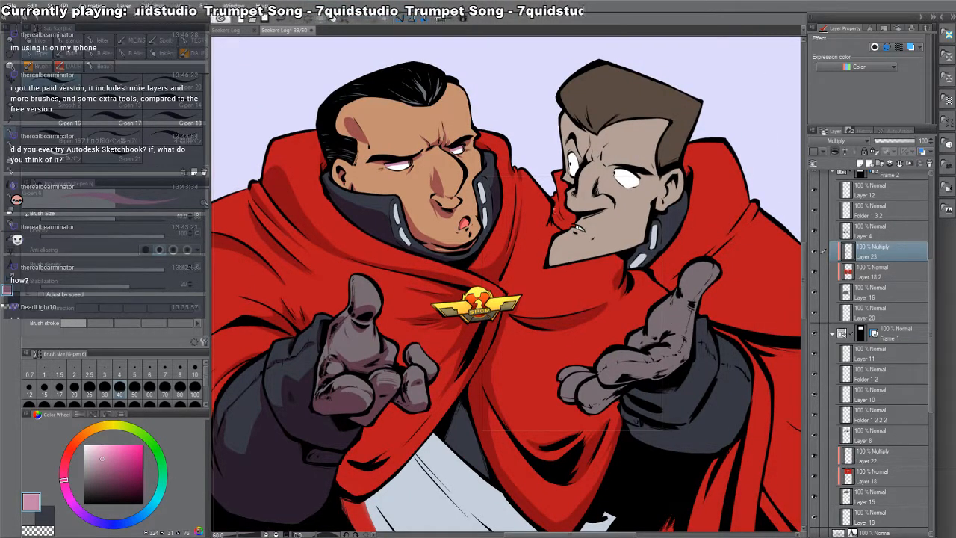
- Add short fold shadows to the red cloak above the badge, beside the brown-haired man's chin
drag(549, 217, 533, 249)
drag(553, 228, 548, 238)
drag(523, 285, 509, 294)
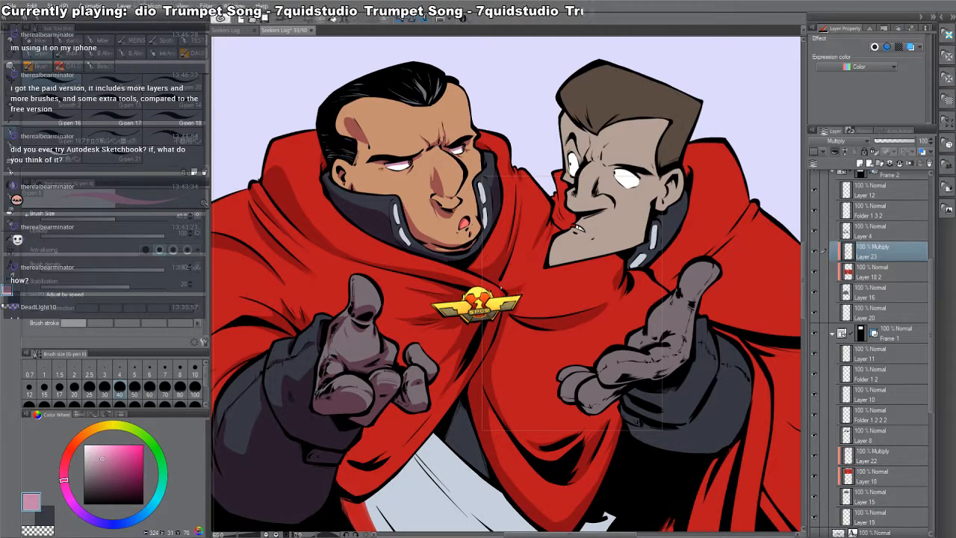
drag(389, 302, 448, 181)
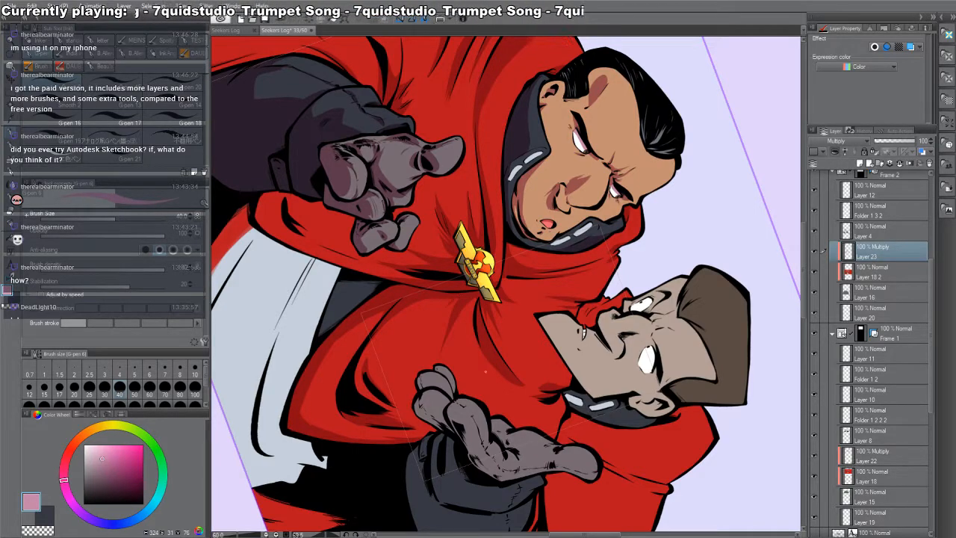
- Shade the underside of the palm and fingers on the brown-haired man's open hand
drag(487, 372, 659, 318)
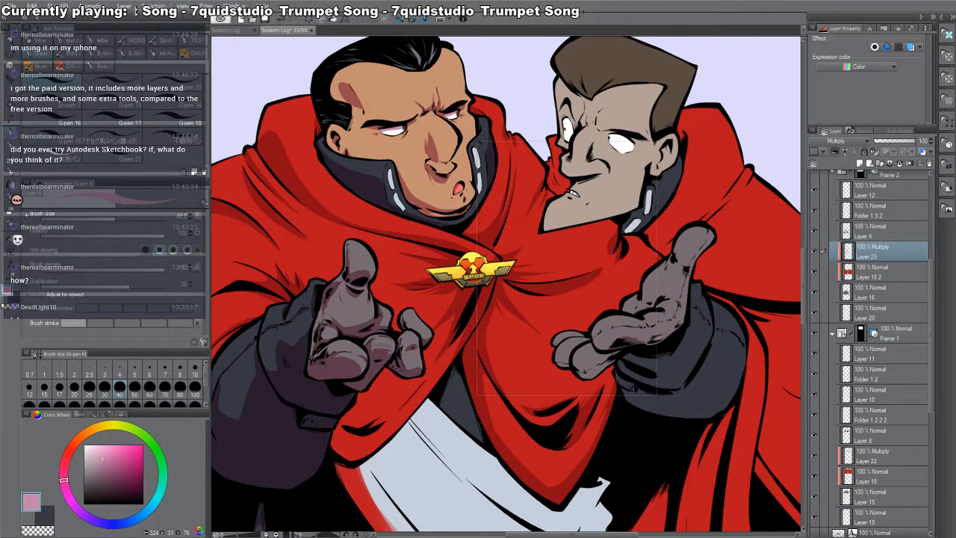
drag(636, 342, 673, 332)
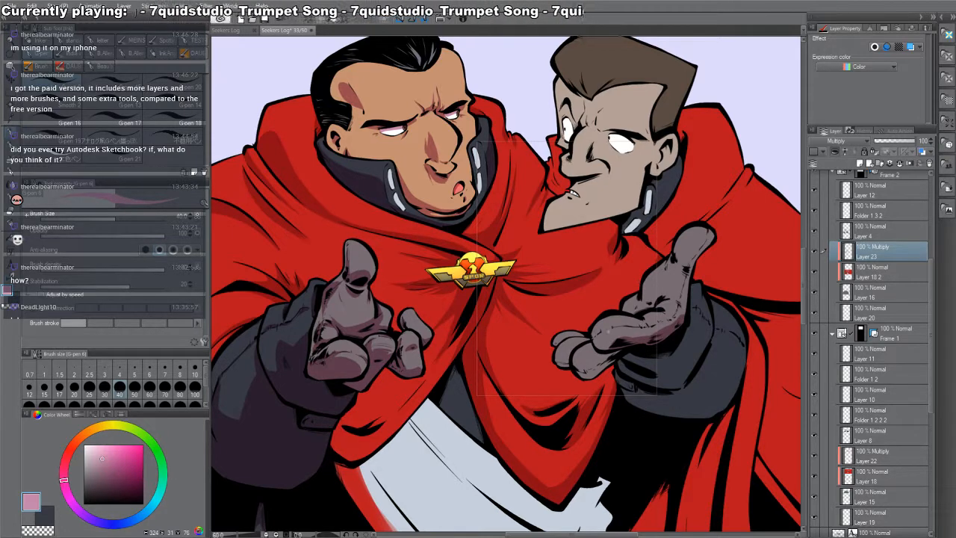
mouse_move(609, 326)
mouse_down()
mouse_move(672, 320)
mouse_move(688, 261)
mouse_move(707, 236)
mouse_move(680, 314)
mouse_move(641, 293)
mouse_move(624, 309)
mouse_up()
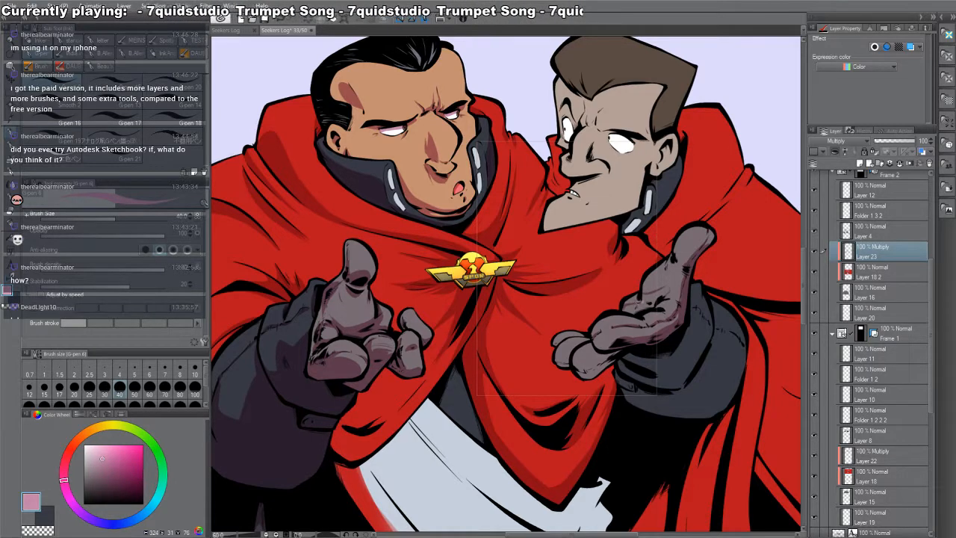
- Outline the shaded area of the brown-haired man's dark sleeve and cuff and fill the shadow
key(g)
click(662, 294)
key(ctrl+z)
key(p)
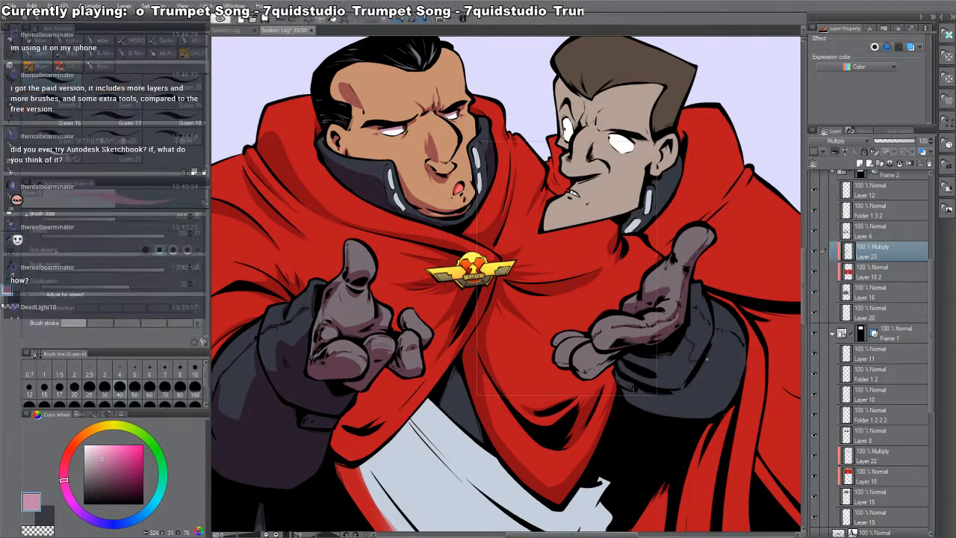
key(g)
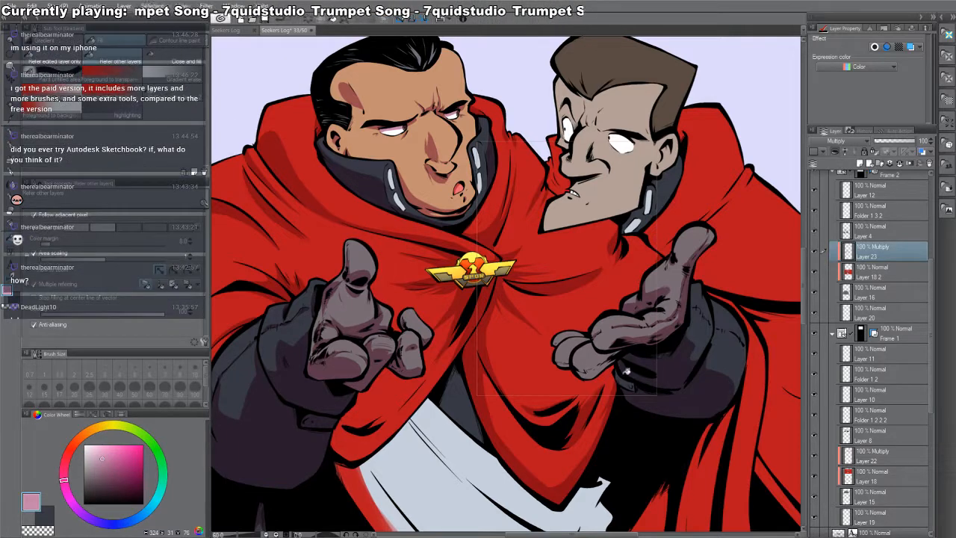
key(p)
key(c)
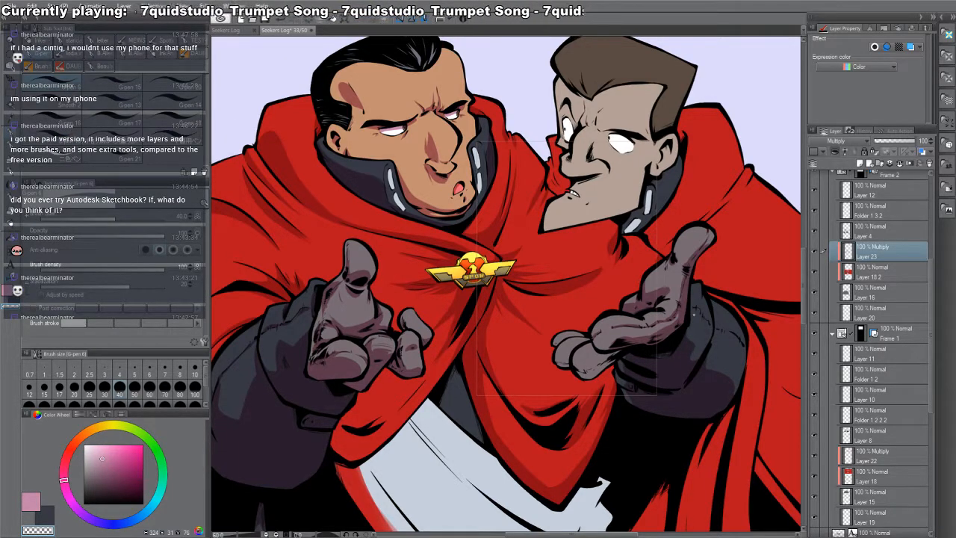
key(c)
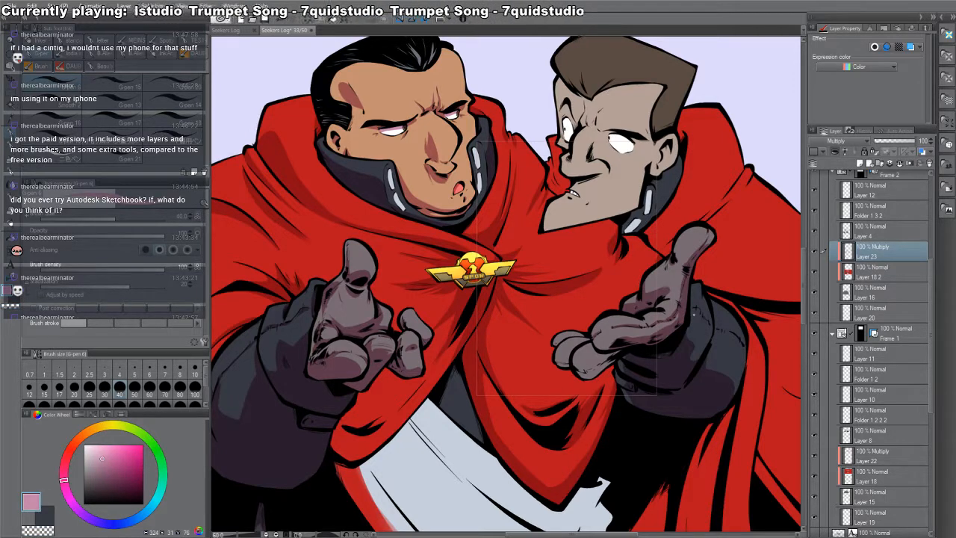
- Shade the long hanging fold of the red cloak below the brown-haired man's sleeve and trim the shadow's edge
drag(701, 376, 597, 359)
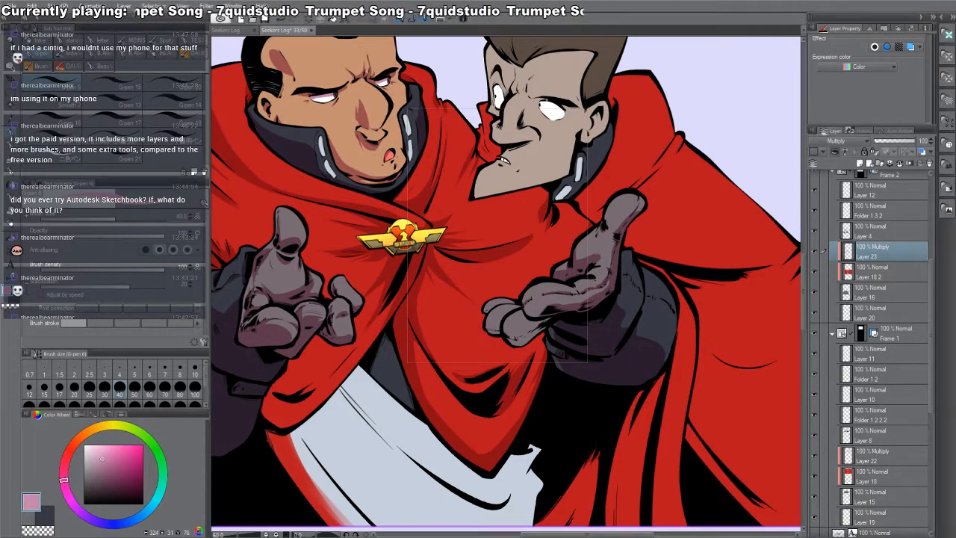
drag(569, 166, 537, 167)
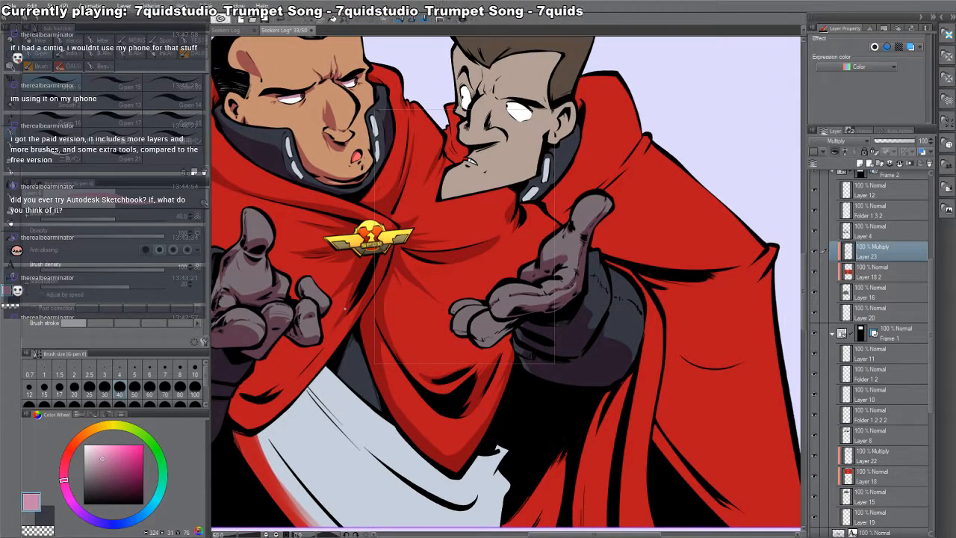
mouse_move(628, 302)
mouse_down()
mouse_move(645, 379)
mouse_move(648, 367)
mouse_up()
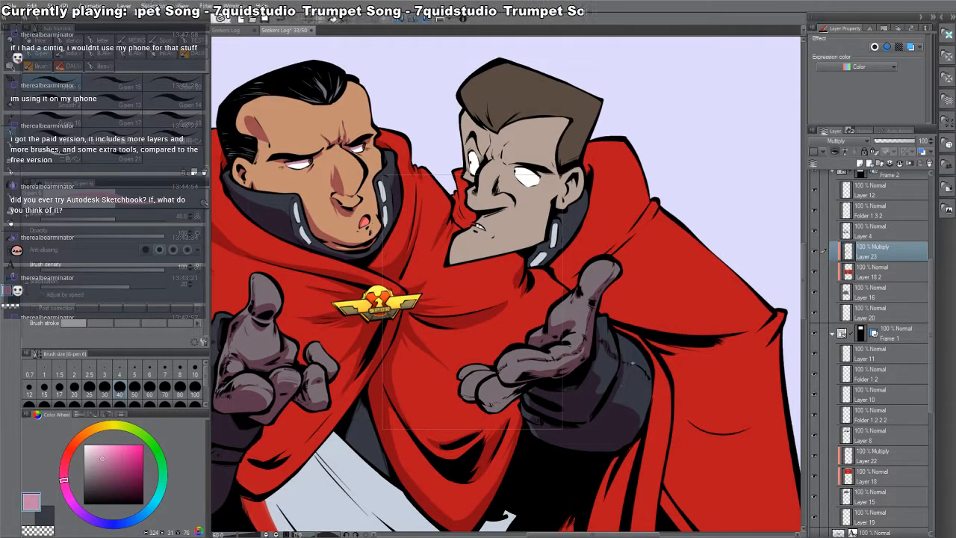
drag(607, 427, 629, 343)
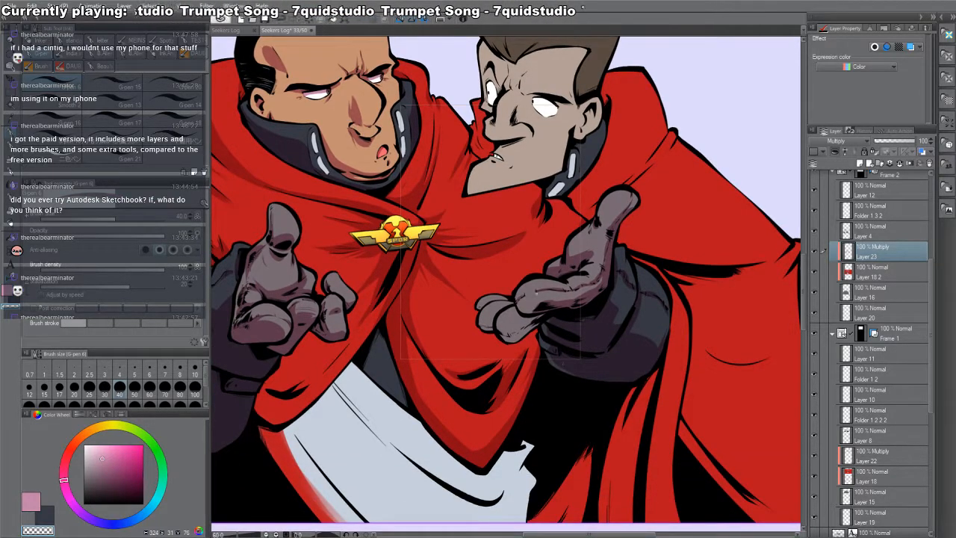
scroll(654, 353, down, 1)
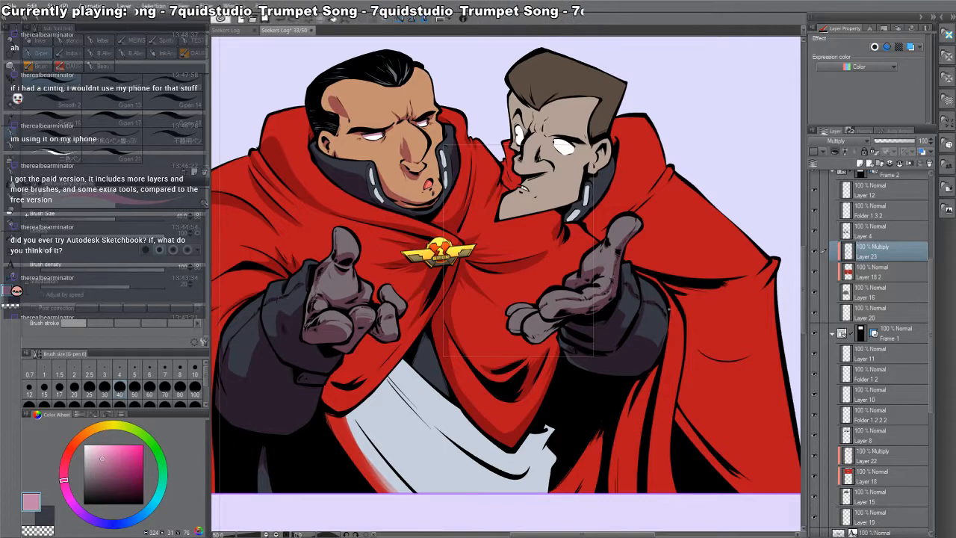
drag(672, 321, 655, 492)
key(c)
drag(676, 313, 656, 491)
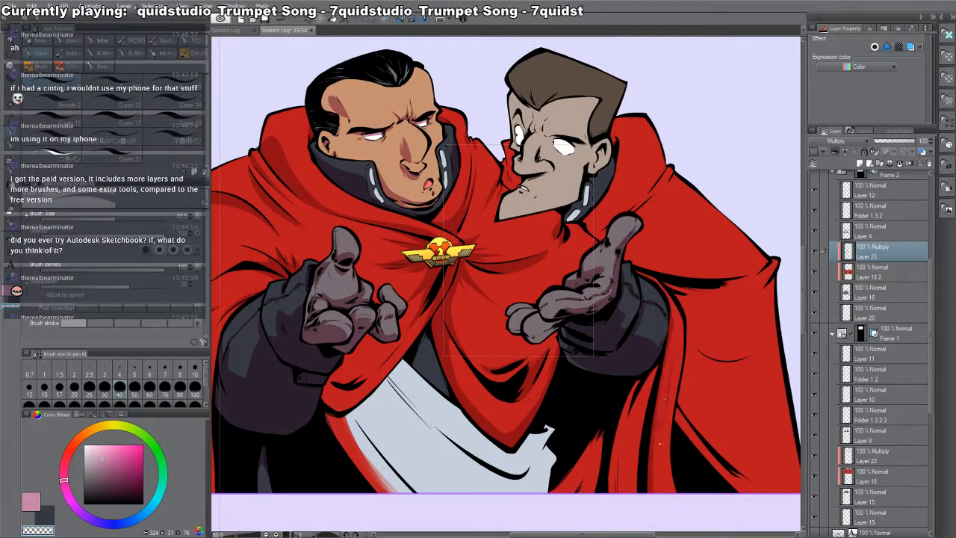
- Fill the narrow cloak folds hanging under the brown-haired man's sleeve with shadow and carve lit strips out of them
scroll(635, 403, down, 3)
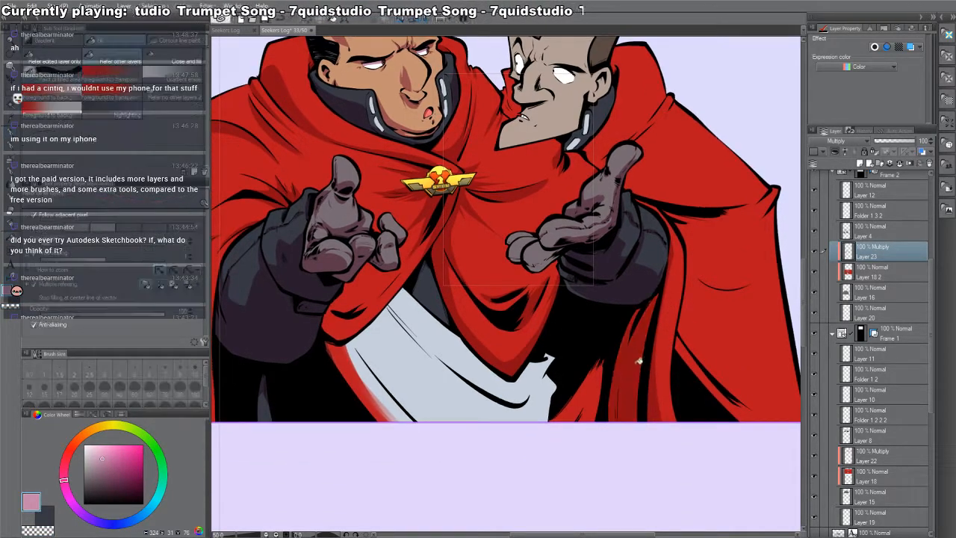
key(c)
drag(634, 338, 622, 420)
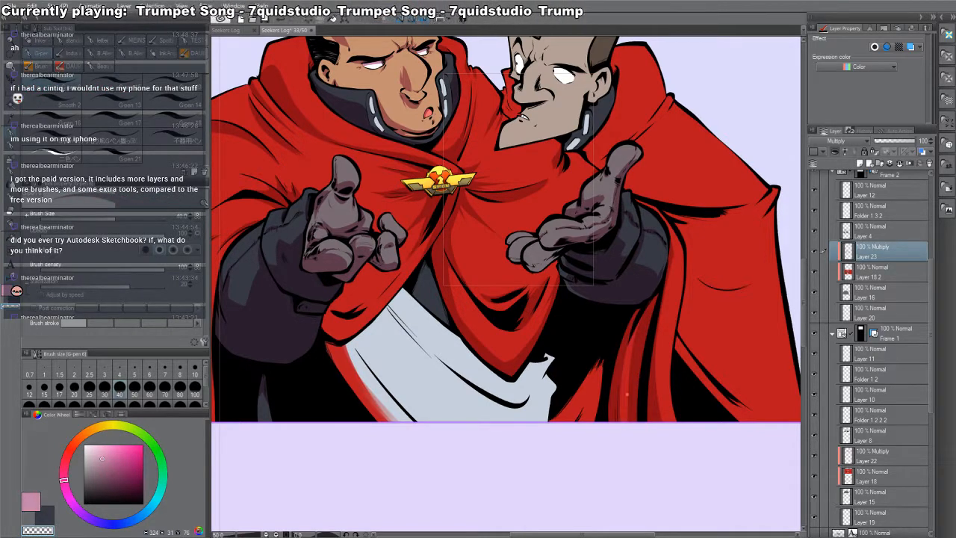
drag(644, 320, 629, 420)
drag(620, 365, 614, 421)
drag(623, 382, 617, 422)
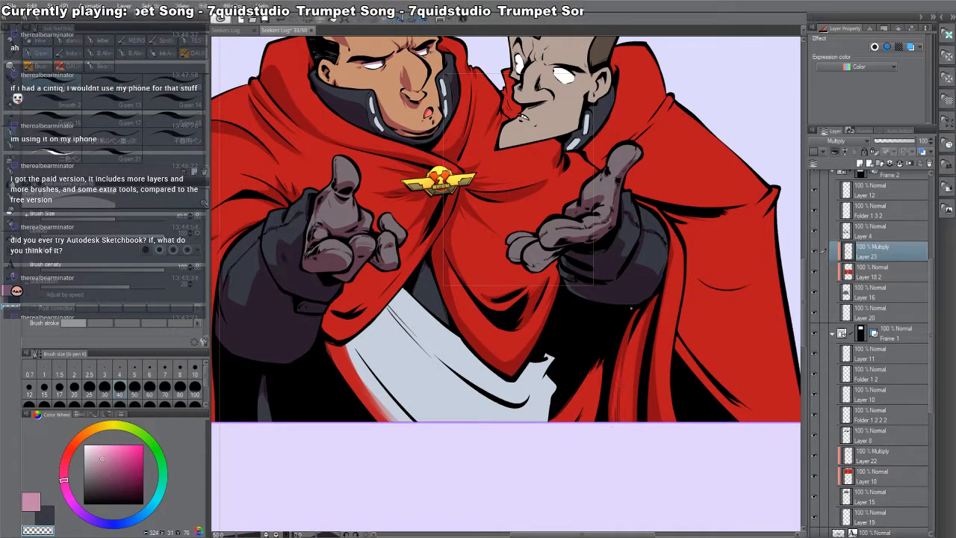
key(c)
mouse_move(596, 369)
mouse_down()
mouse_move(581, 390)
mouse_move(597, 375)
mouse_move(598, 407)
mouse_up()
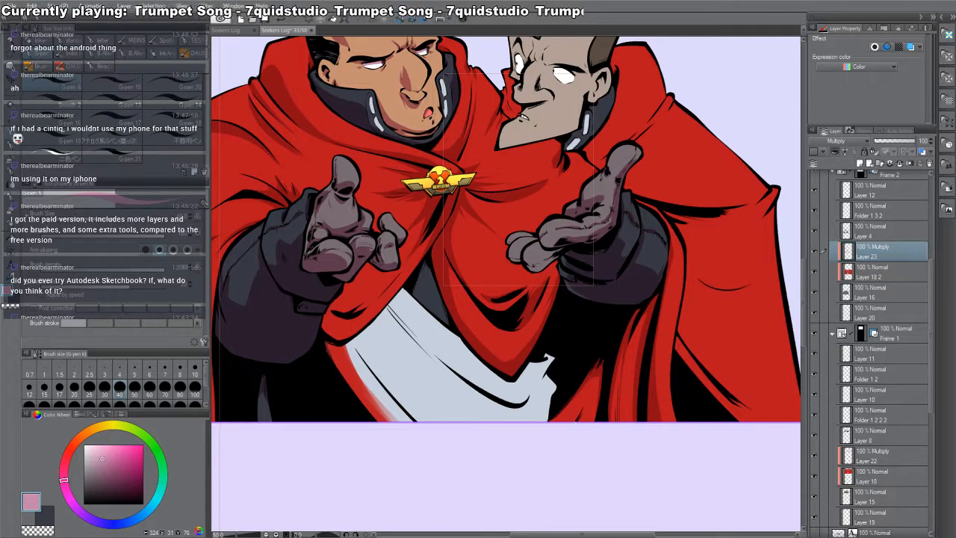
- Outline and fill a tapering shadow along the white garment's upper fold, next to the dark cloth below the badge
drag(536, 321, 614, 293)
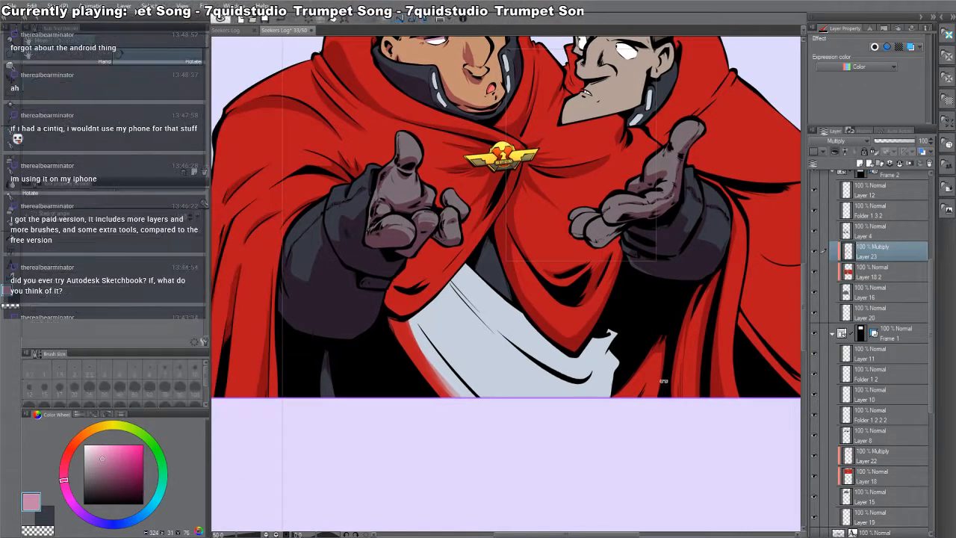
key(^)
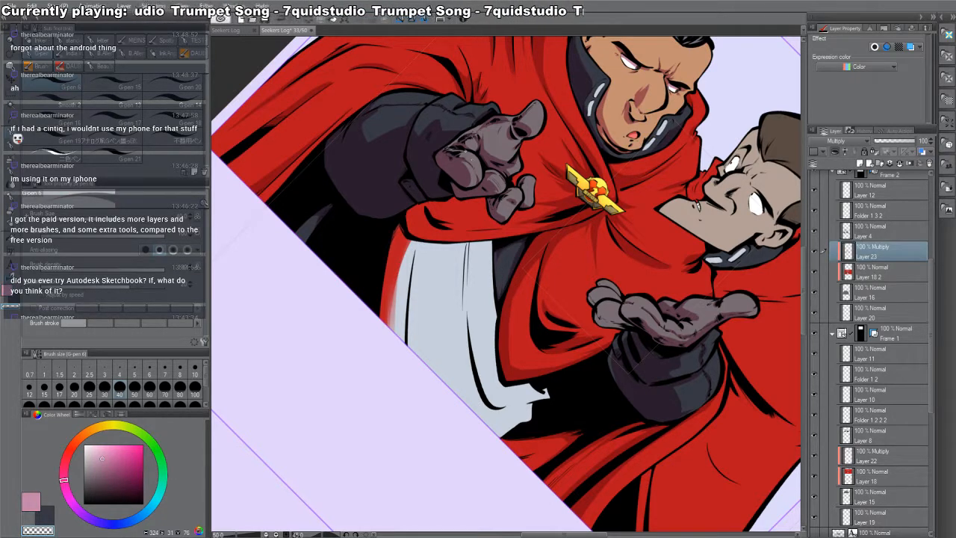
drag(461, 246, 485, 308)
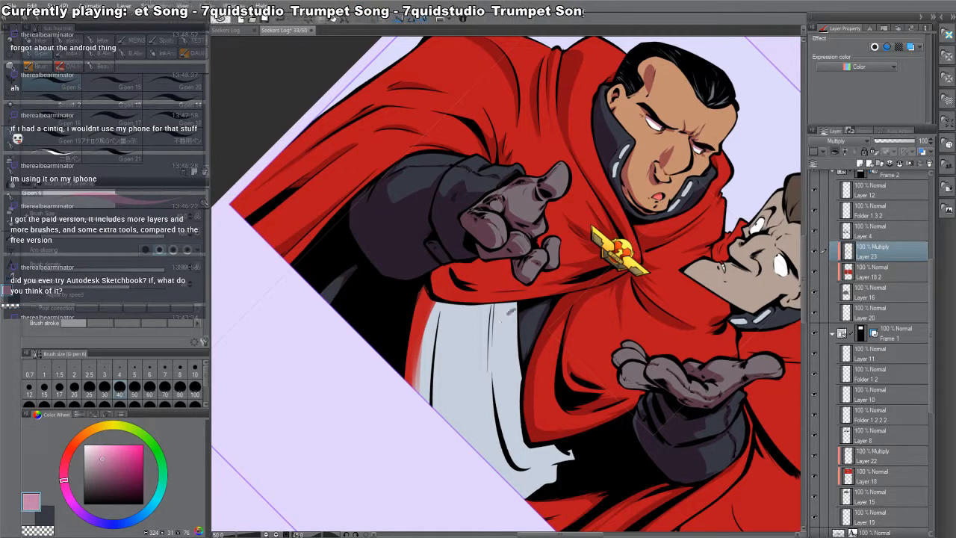
drag(513, 310, 497, 393)
mouse_move(499, 337)
mouse_down()
mouse_move(494, 412)
mouse_move(488, 372)
mouse_move(488, 389)
mouse_up()
key(g)
click(506, 318)
key(p)
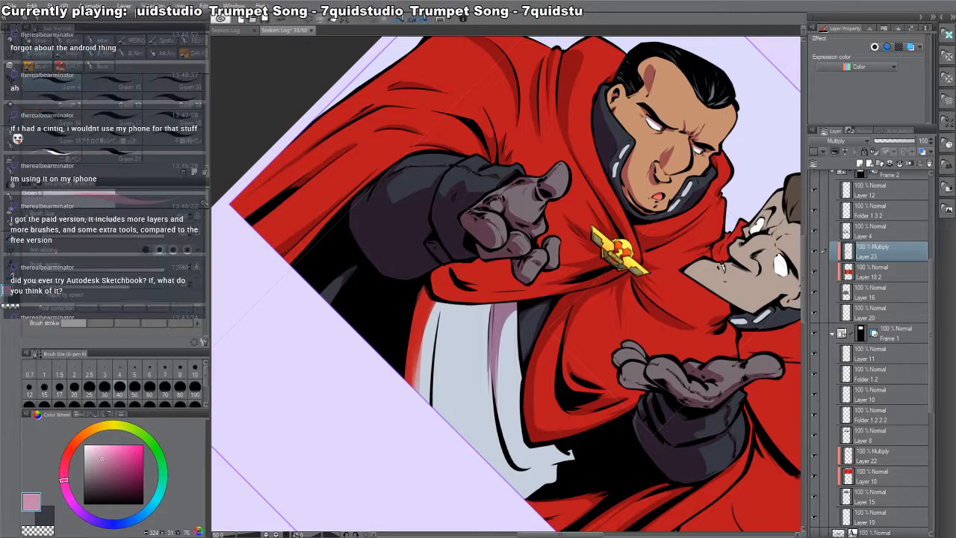
drag(502, 335, 498, 376)
- Outline the shaded area at the white garment's jagged torn edge and fill it with shadow
drag(493, 416, 690, 411)
mouse_move(589, 348)
mouse_down()
mouse_move(632, 390)
mouse_move(647, 381)
mouse_move(651, 423)
mouse_up()
key(g)
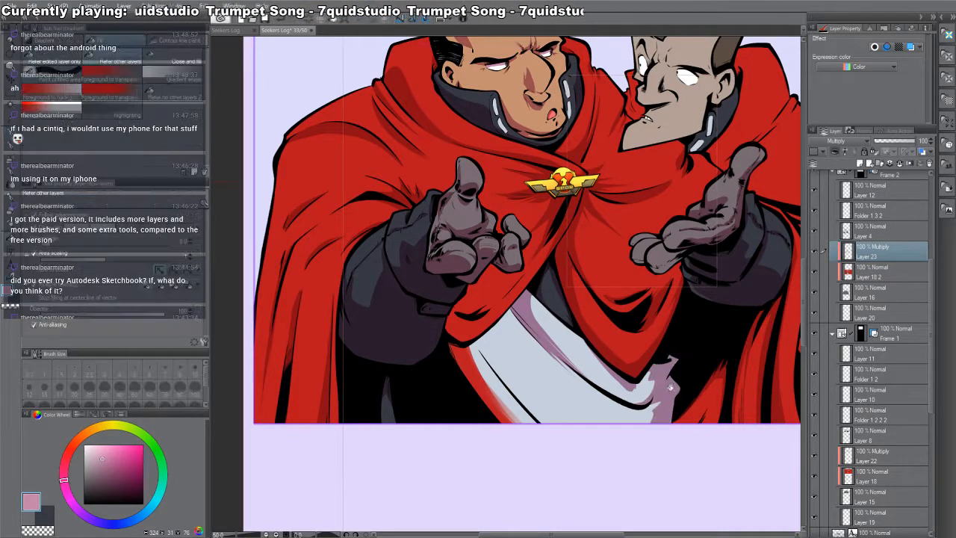
click(673, 375)
- Shade the strip of white garment directly beneath the hem of the black-haired man's red cloak
drag(675, 371, 555, 359)
key(p)
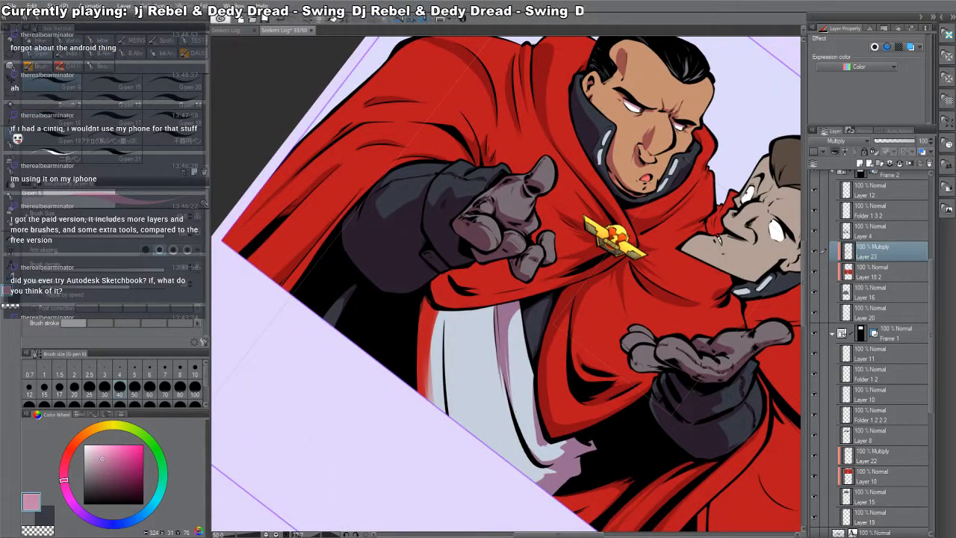
mouse_move(516, 411)
mouse_down()
mouse_move(495, 412)
mouse_move(591, 378)
mouse_move(539, 407)
mouse_up()
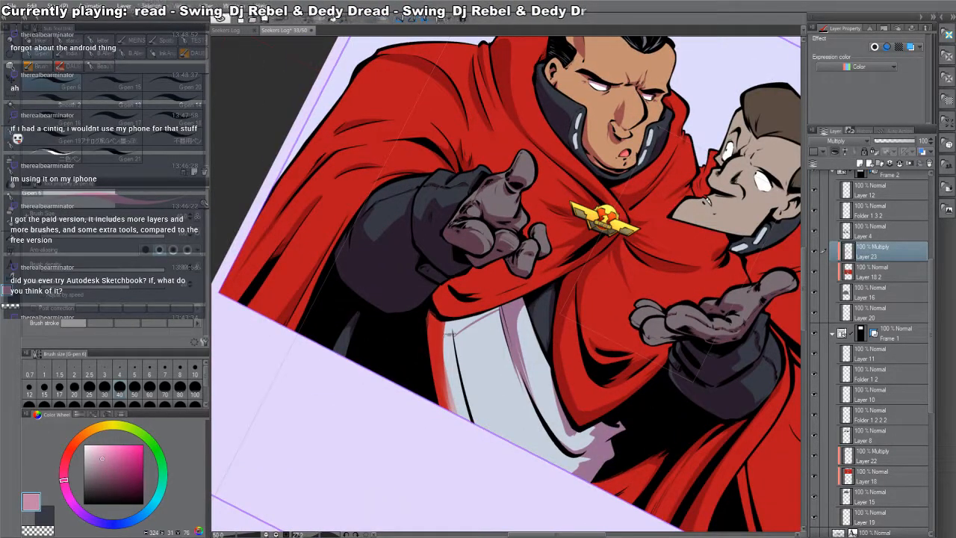
key(g)
key(p)
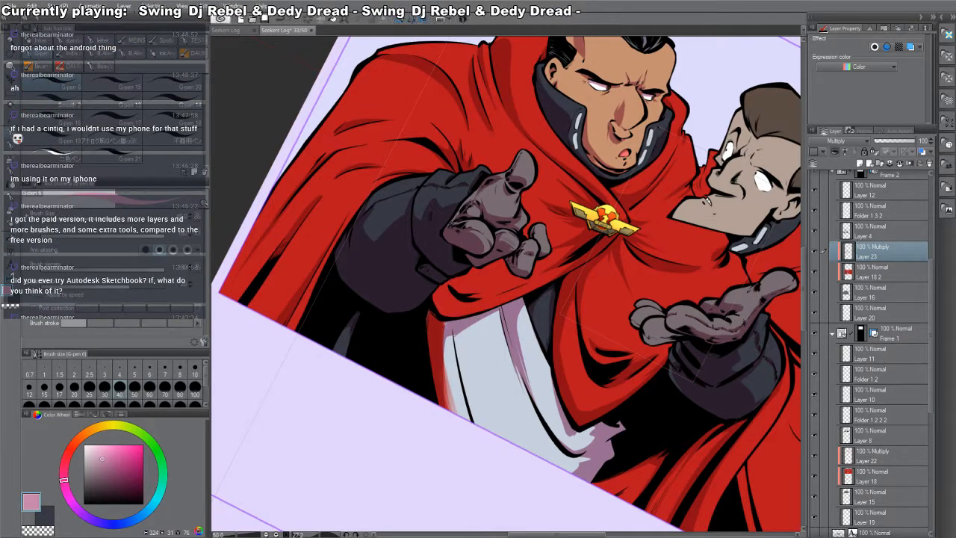
key(r)
drag(638, 300, 630, 238)
key(p)
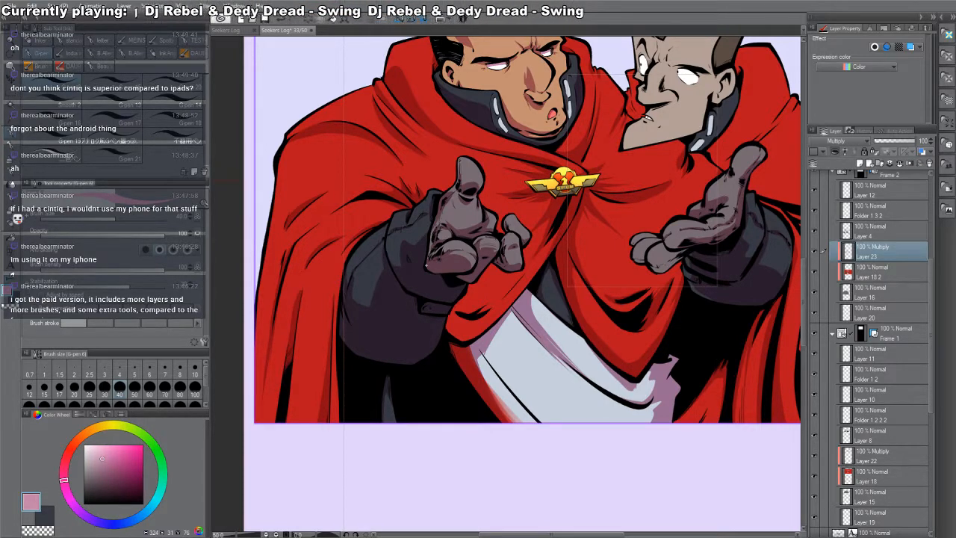
- Add thin fold shadows down the white garment's outer side and along its lower curved folds toward the torn edge
drag(452, 286, 458, 297)
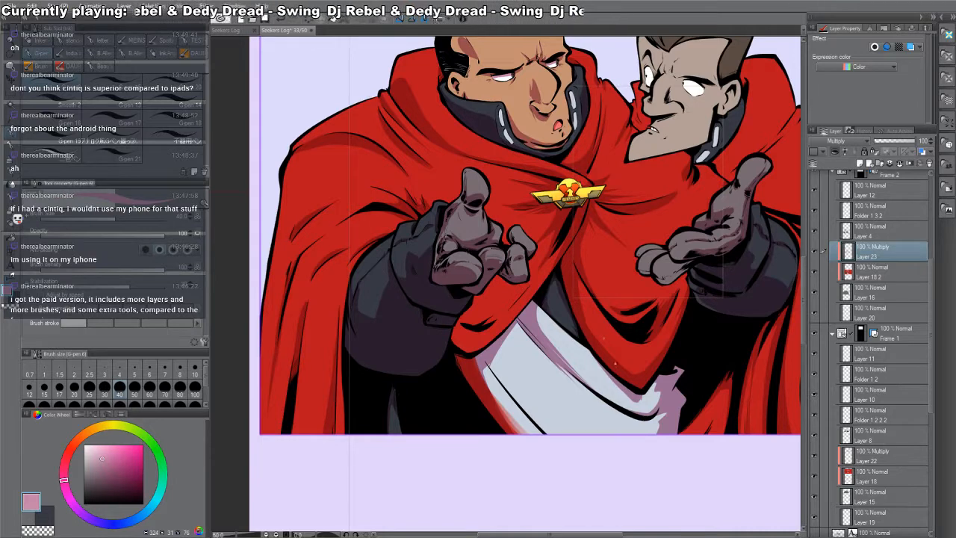
mouse_move(596, 411)
mouse_down()
mouse_move(568, 389)
mouse_move(528, 403)
mouse_up()
drag(452, 314, 474, 408)
drag(438, 323, 443, 370)
drag(435, 323, 440, 368)
drag(520, 378, 576, 441)
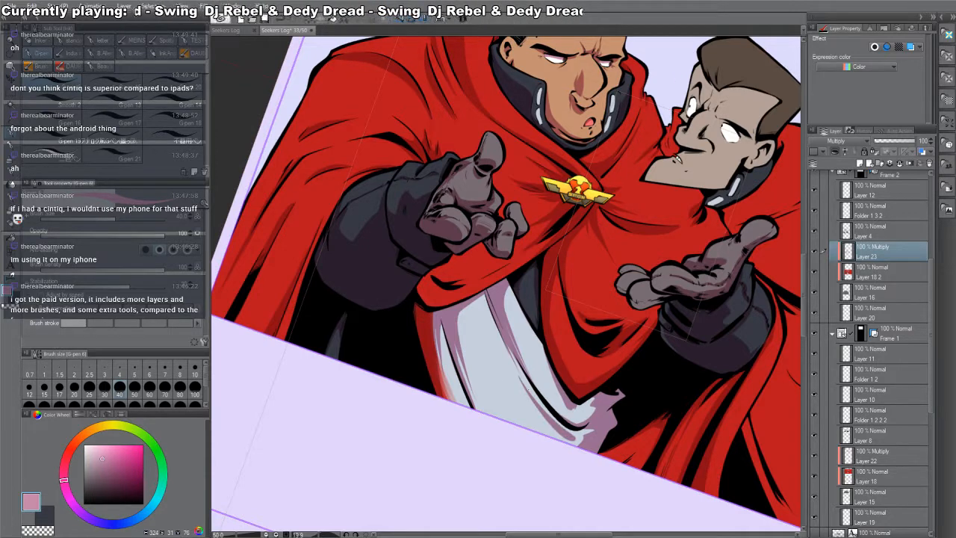
drag(541, 405, 581, 438)
key(shift+space)
double_click(610, 218)
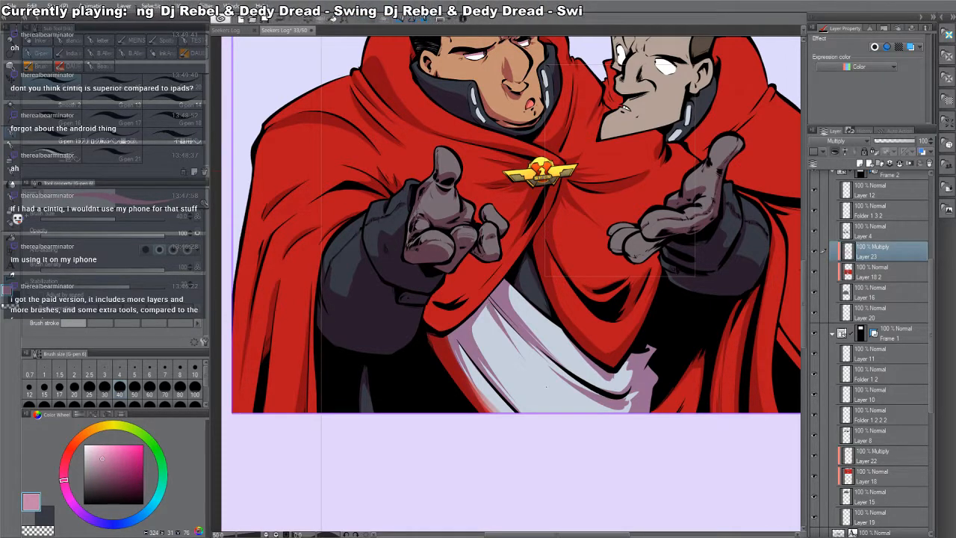
- Paint mauve fold shadows along the upper edge of the white sash on Multiply Layer 23
mouse_move(484, 307)
mouse_down()
mouse_move(488, 331)
mouse_move(478, 328)
mouse_up()
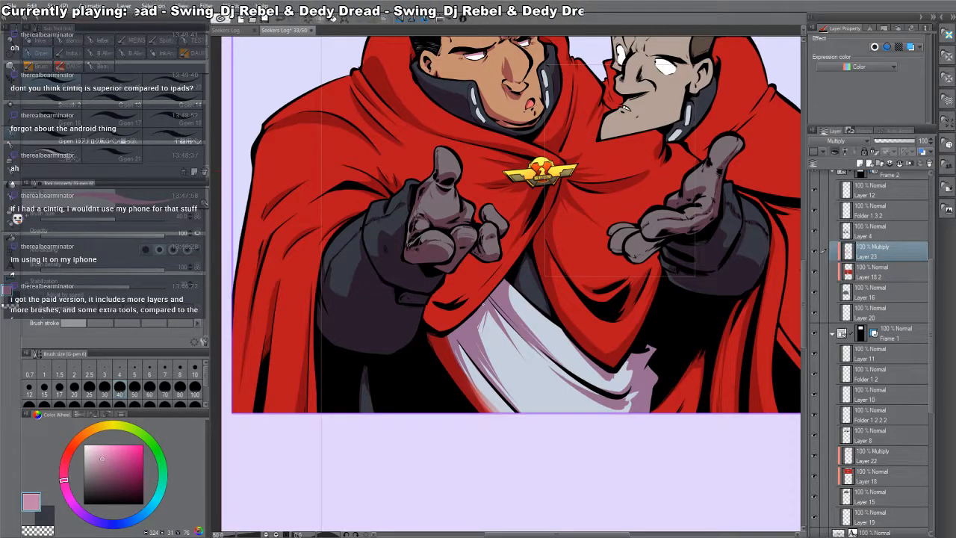
drag(483, 305, 466, 340)
- Paint and fill shadows on the fingers and knuckles of the brown-haired man's open hand, cleaning up the shadow edges
scroll(628, 277, up, 3)
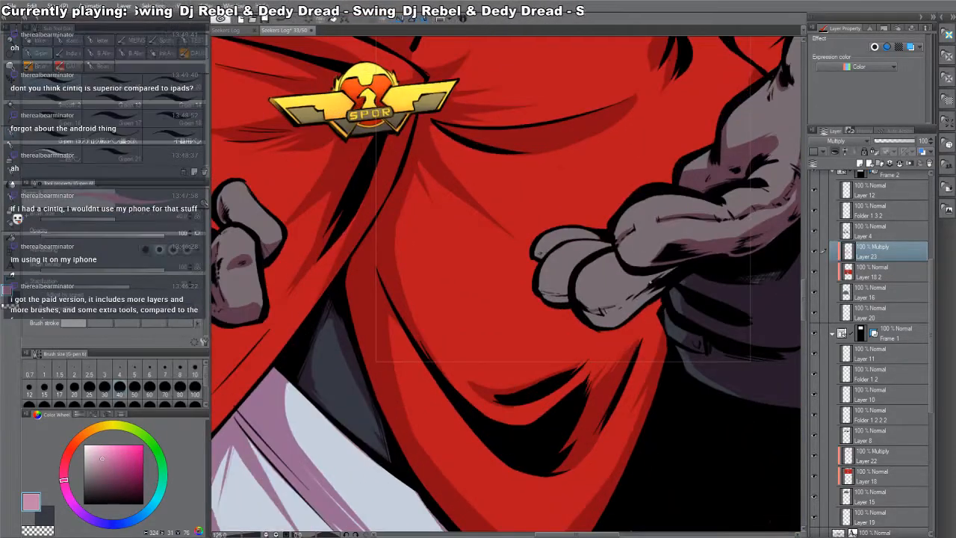
mouse_move(588, 314)
mouse_down()
mouse_move(620, 307)
mouse_move(663, 272)
mouse_up()
key(g)
click(625, 300)
key(p)
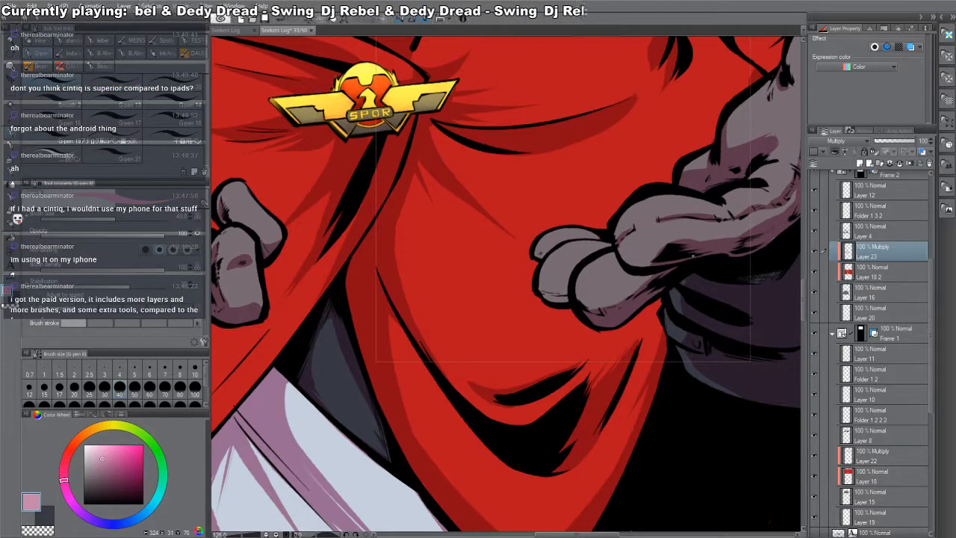
drag(607, 253, 628, 283)
mouse_move(563, 318)
mouse_down()
mouse_move(587, 328)
mouse_move(588, 317)
mouse_up()
mouse_move(577, 273)
mouse_down()
mouse_move(557, 286)
mouse_move(563, 279)
mouse_up()
key(c)
key(c)
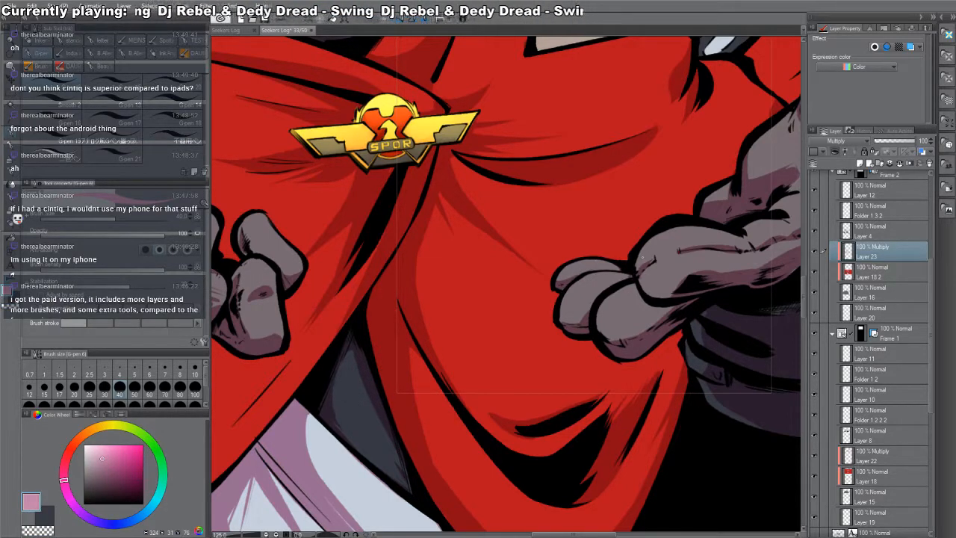
scroll(676, 297, down, 2)
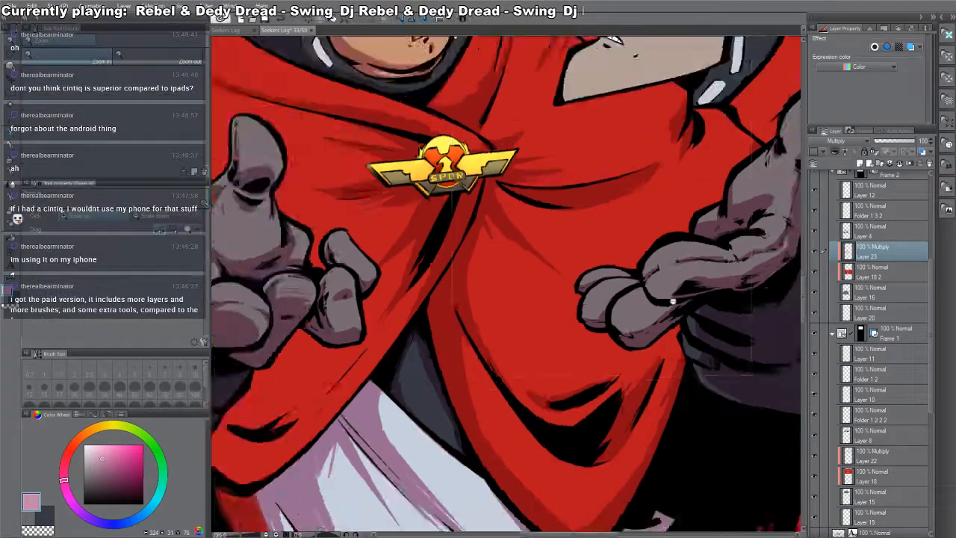
- Sample the hand's grey from Layer 18 2 as the secondary colour and return to the pink shading colour on Layer 23
click(875, 276)
key(x)
alt+click(747, 199)
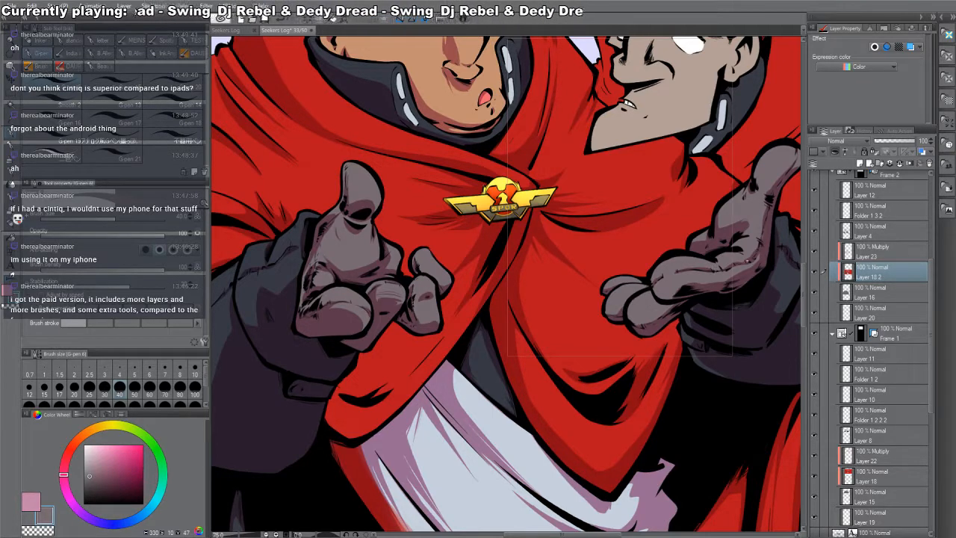
click(876, 250)
key(x)
key(ctrl+space)
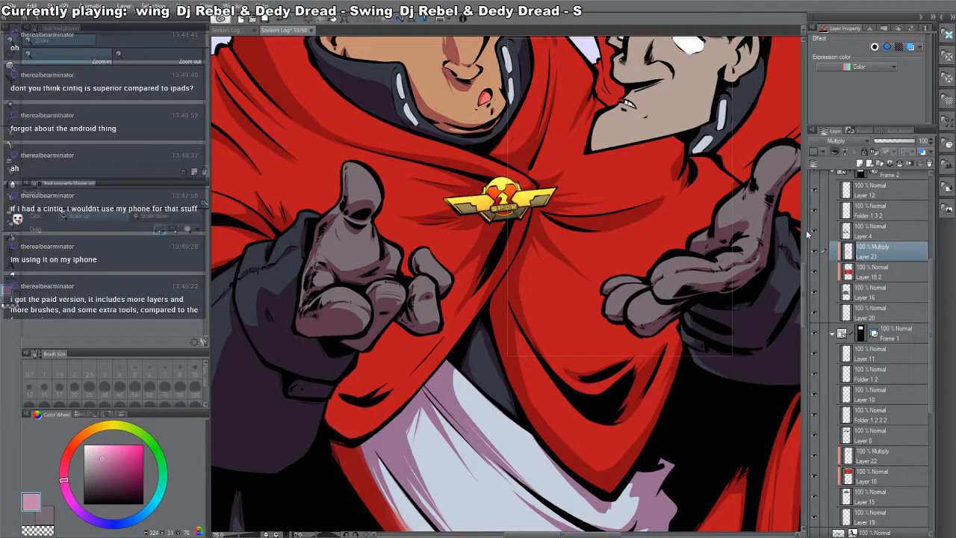
- Undo the last two changes and redo one of them
scroll(745, 233, down, 3)
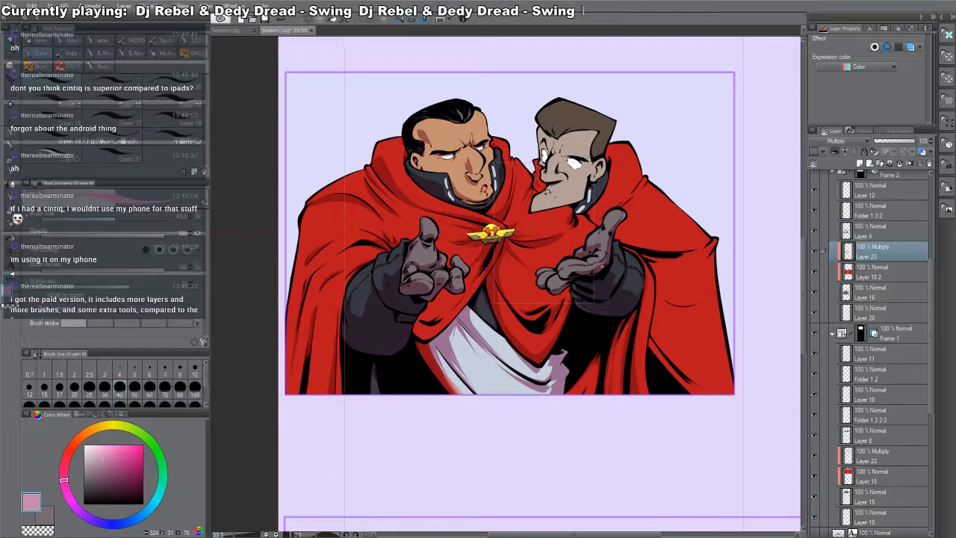
drag(664, 297, 588, 372)
key(ctrl+z)
key(ctrl+z)
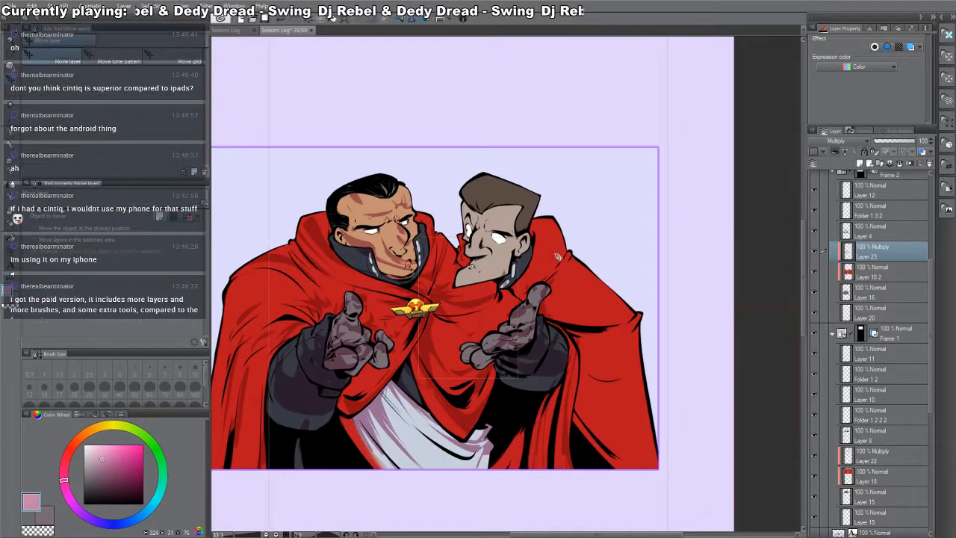
key(ctrl+y)
- Shade the underside of the brown-haired man's jaw and outline its cast shadow on the red cape
scroll(546, 249, up, 4)
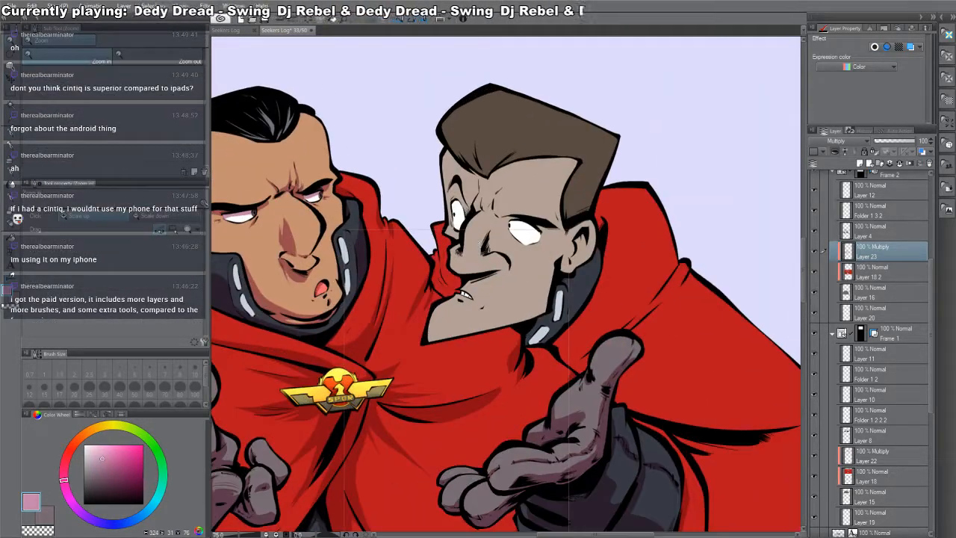
key(shift+space)
drag(480, 243, 548, 257)
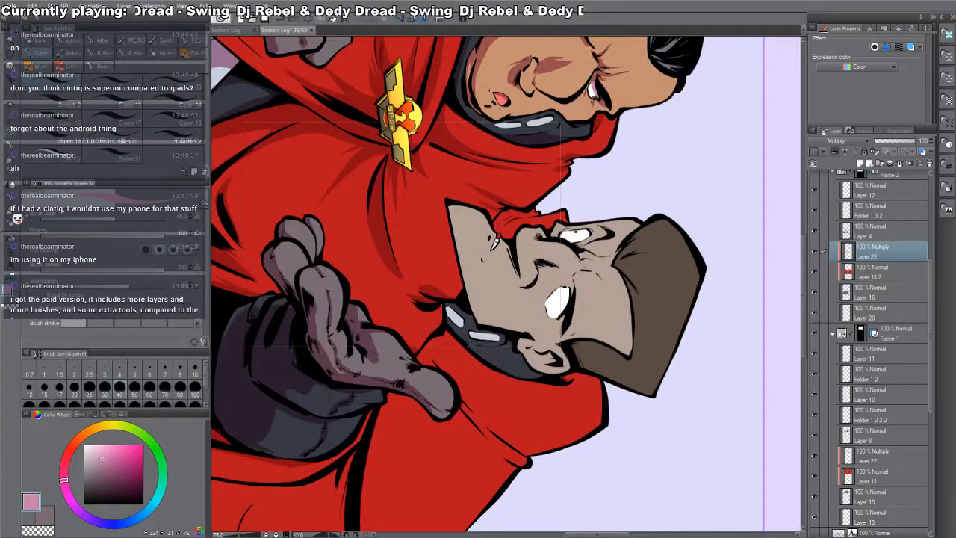
mouse_move(449, 208)
mouse_down()
mouse_move(486, 326)
mouse_move(521, 328)
mouse_move(573, 286)
mouse_up()
key(shift+space)
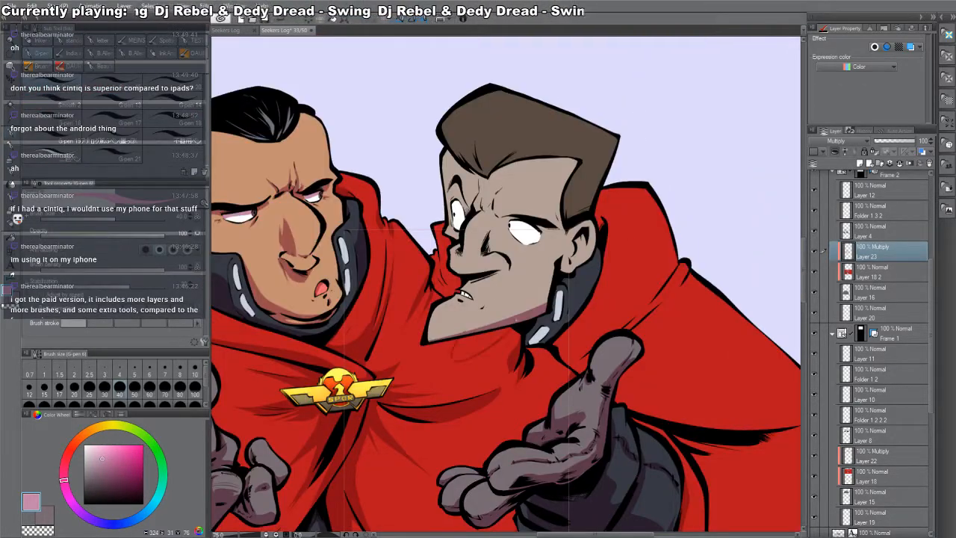
- Fill the cast shadow on the cape beneath the jaw and shade the chin just below the lower lip
key(g)
key(p)
key(space)
key(c)
drag(490, 261, 577, 291)
drag(533, 327, 560, 338)
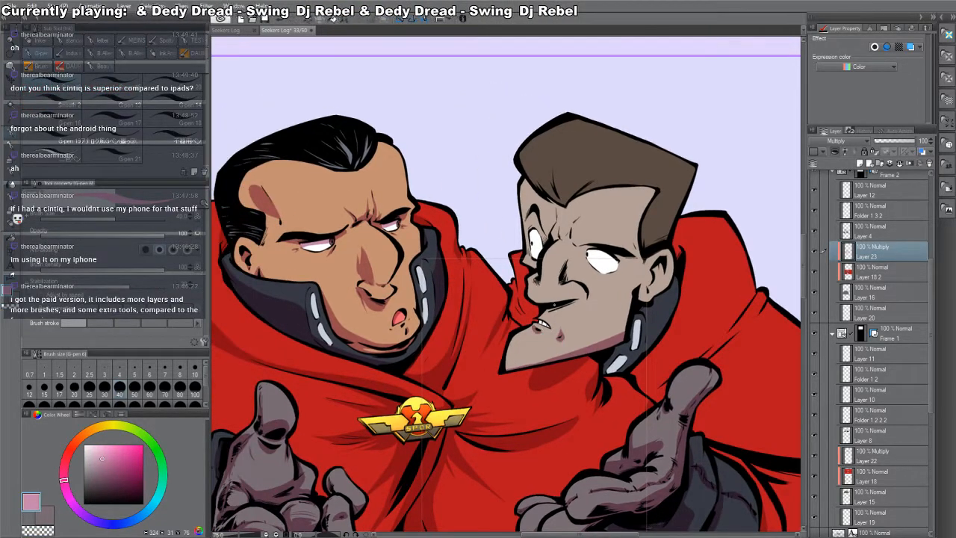
- Shade the mouth crease and the side of the brown-haired man's nose
mouse_move(582, 300)
mouse_down()
mouse_move(547, 311)
mouse_move(585, 297)
mouse_move(574, 298)
mouse_up()
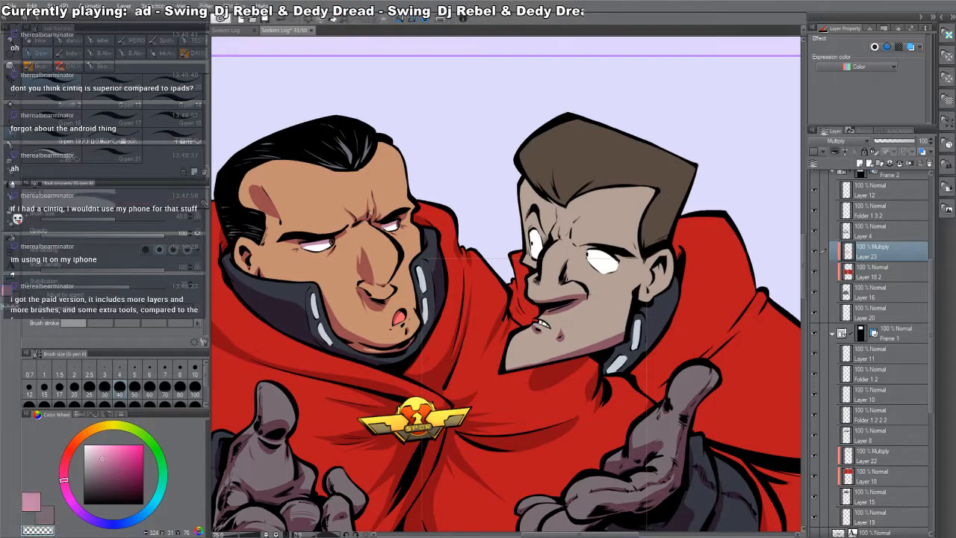
mouse_move(572, 259)
mouse_down()
mouse_move(565, 286)
mouse_move(535, 285)
mouse_up()
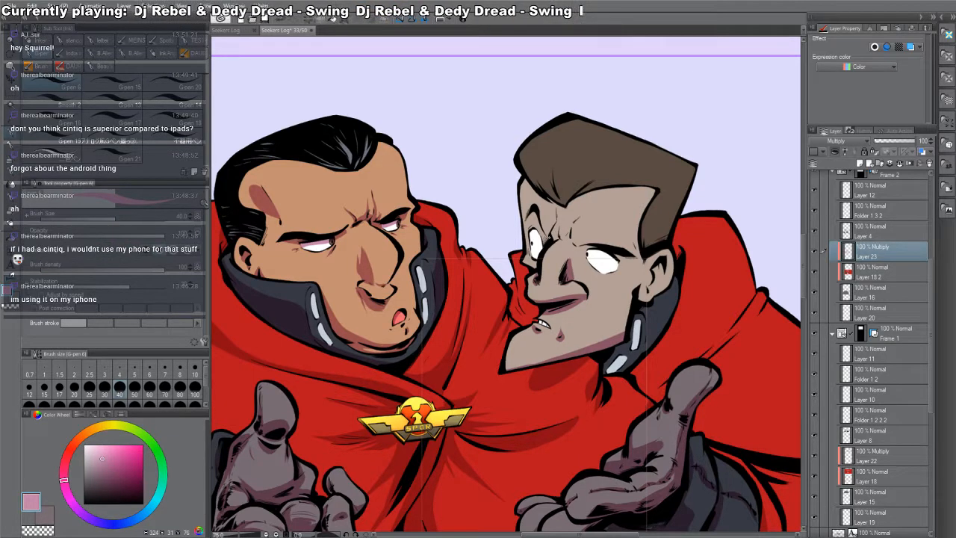
key(c)
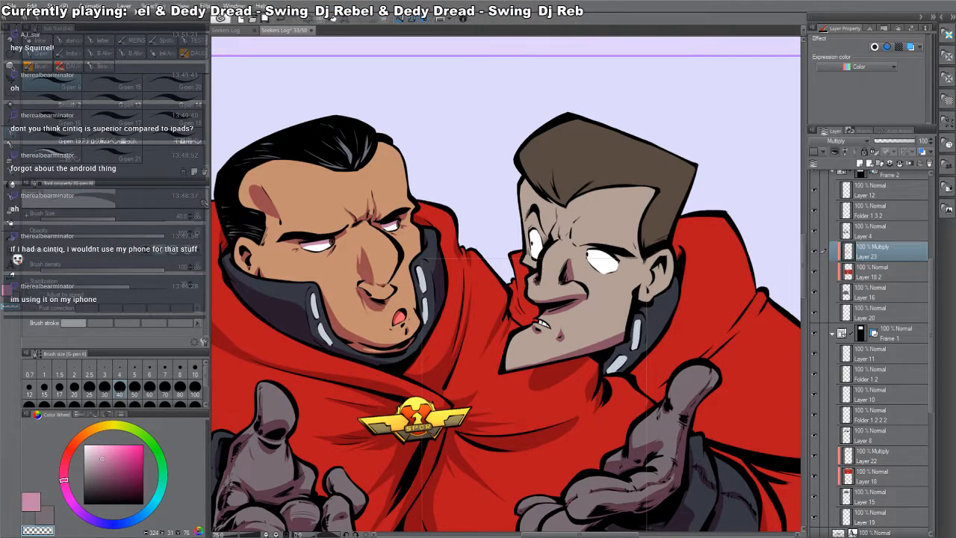
key(c)
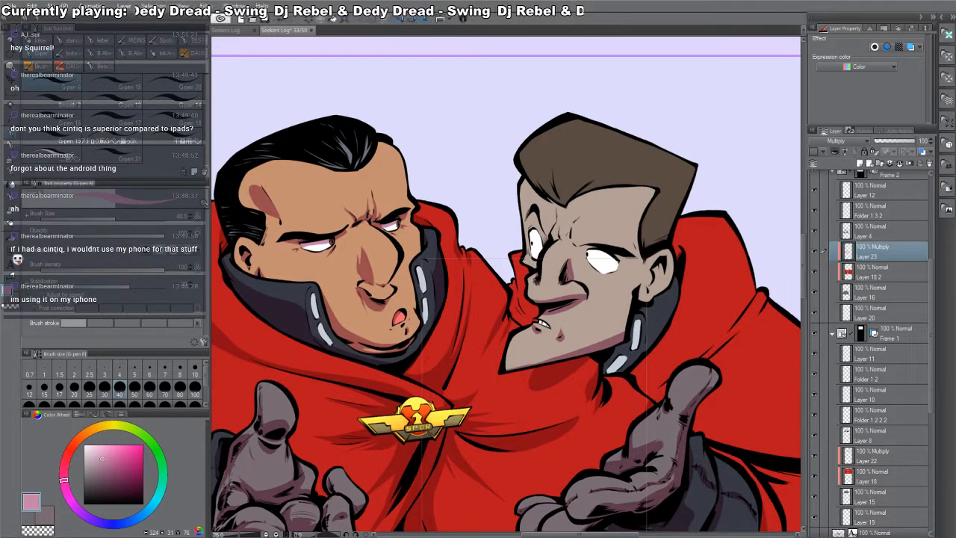
- Shade the socket and upper white of the brown-haired man's far eye, refining the shadow edge
mouse_move(535, 260)
mouse_down()
mouse_move(519, 296)
mouse_move(531, 315)
mouse_up()
key(ctrl+z)
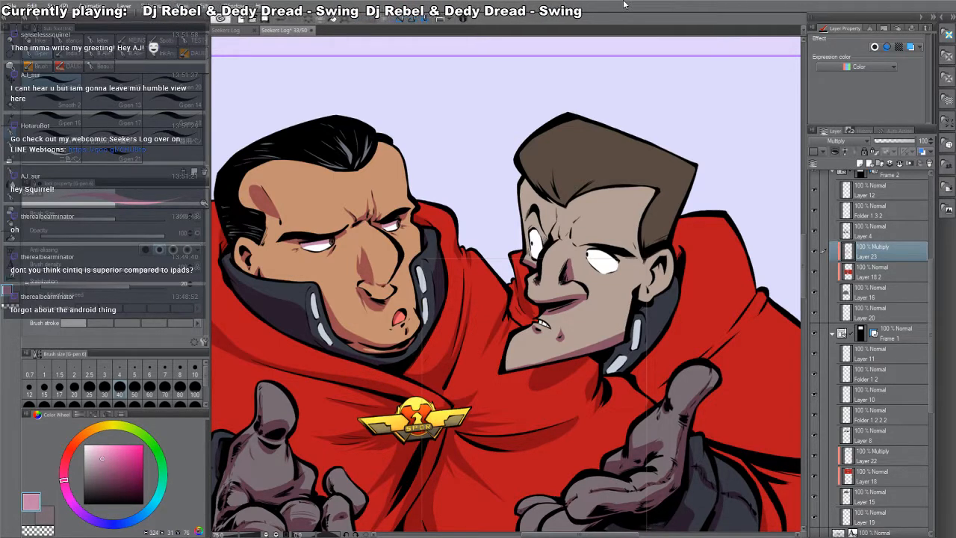
drag(528, 241, 540, 260)
mouse_move(537, 258)
mouse_down()
mouse_move(553, 286)
mouse_move(559, 261)
mouse_up()
key(c)
key(c)
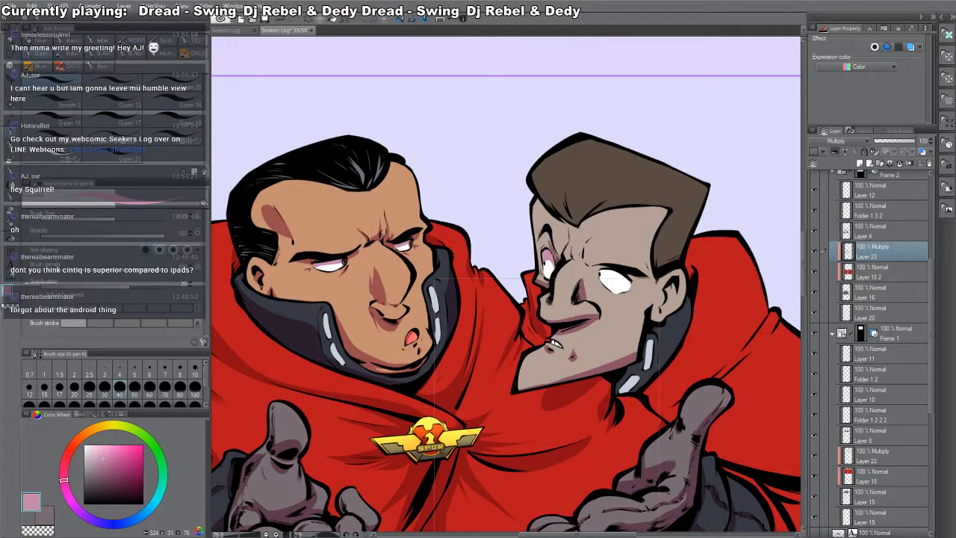
mouse_move(545, 228)
mouse_down()
mouse_move(553, 249)
mouse_move(540, 250)
mouse_up()
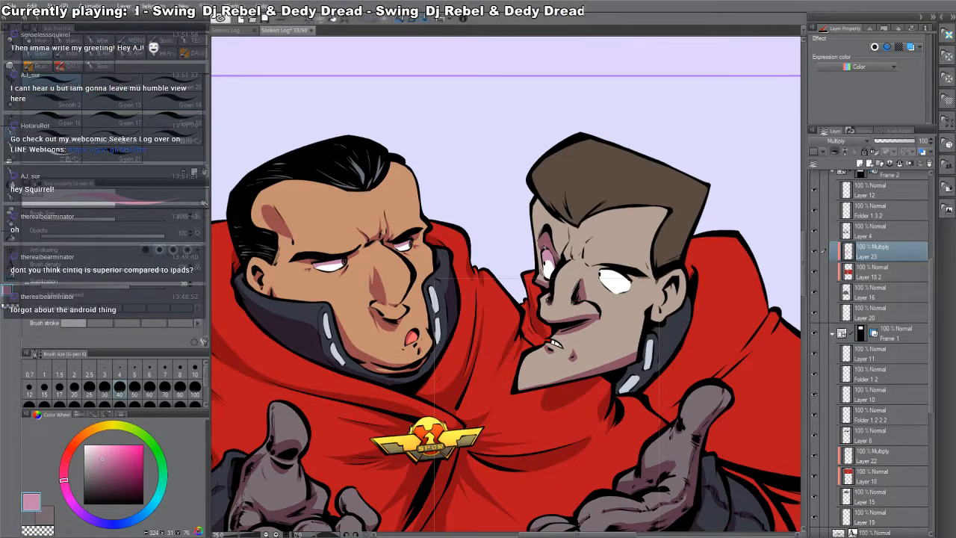
key(c)
key(c)
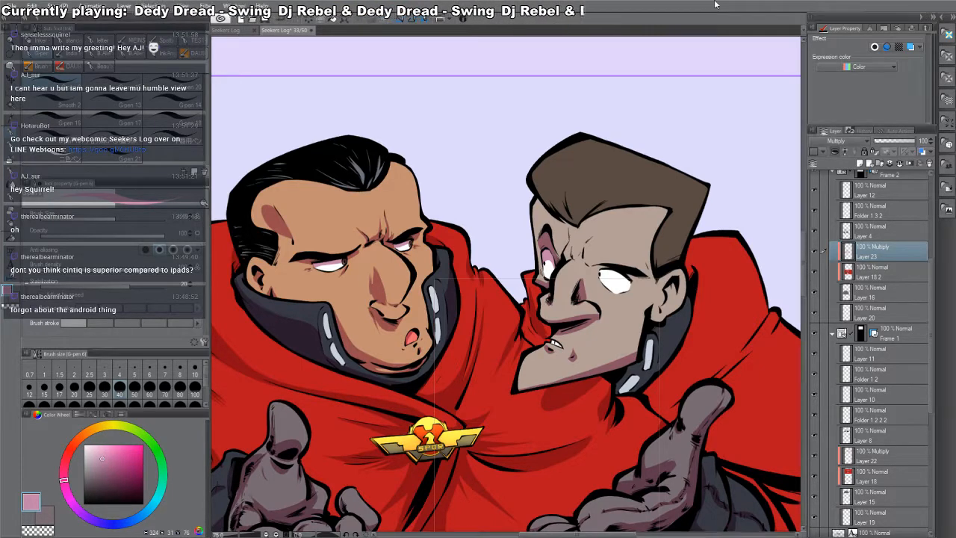
- Add a thin shadow stroke on the black-haired man's forehead above the far eyebrow
drag(485, 332, 660, 345)
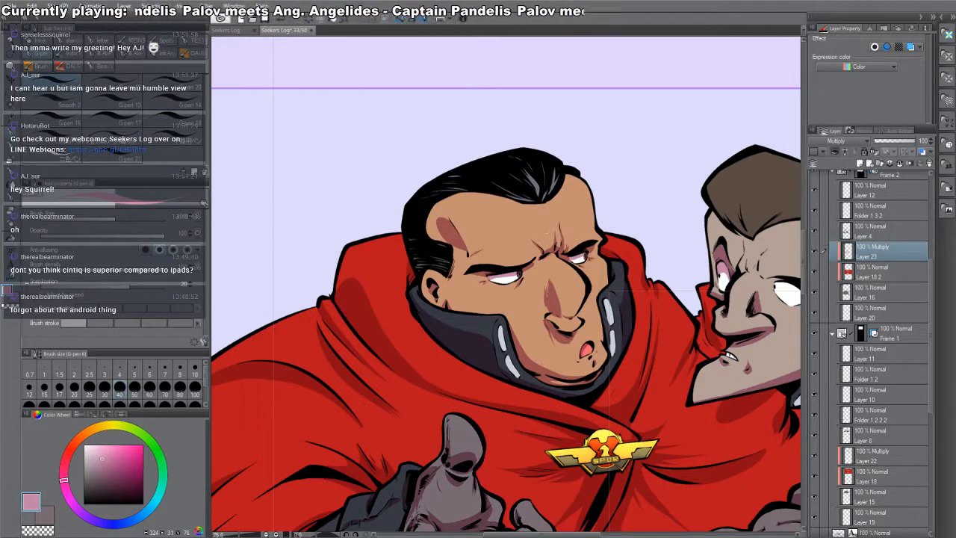
drag(583, 228, 594, 227)
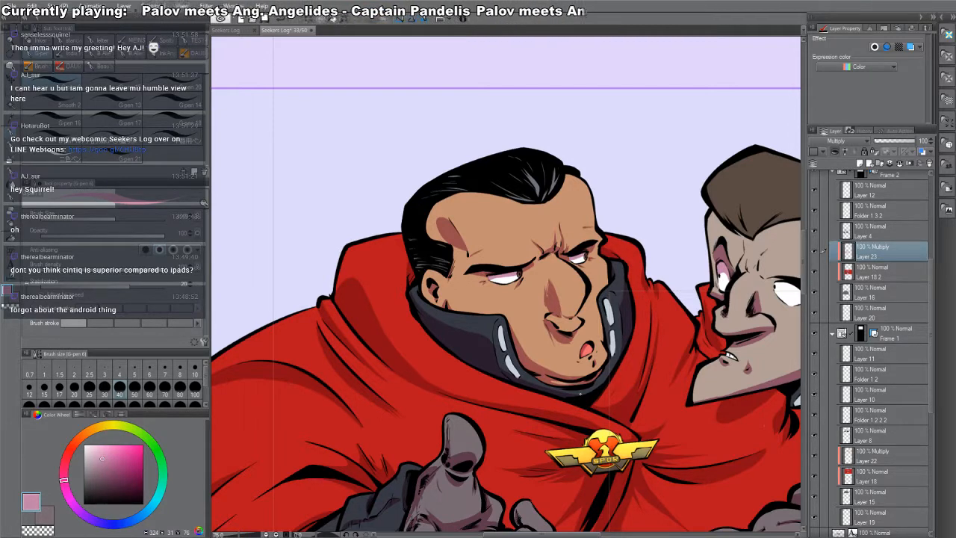
- Shade the upper part of the white of the brown-haired man's near eye
drag(673, 401, 519, 361)
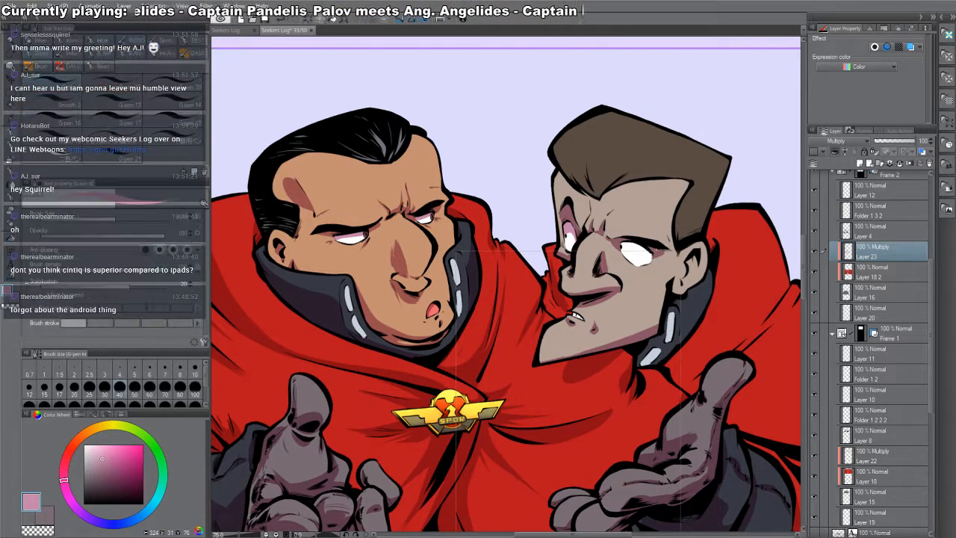
drag(654, 264, 592, 373)
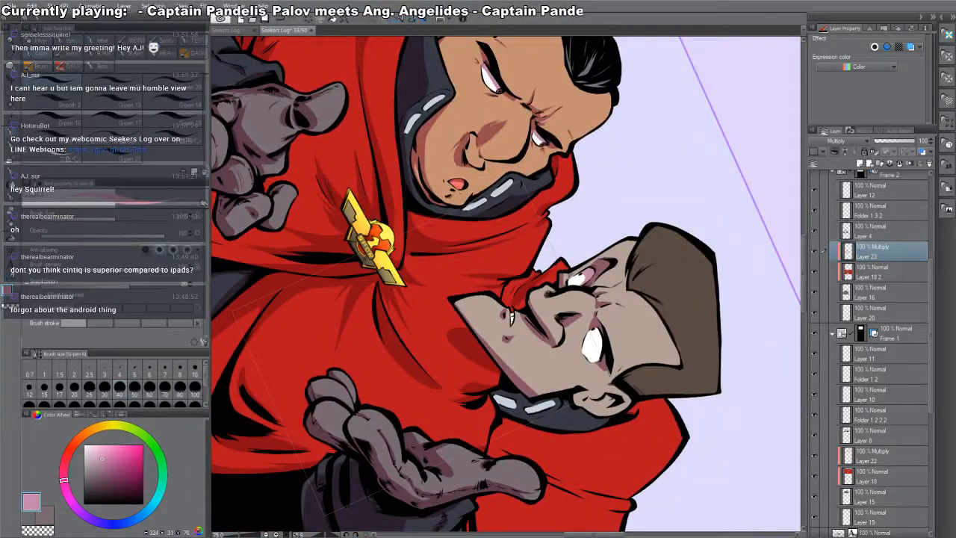
mouse_move(595, 329)
mouse_down()
mouse_move(598, 361)
mouse_move(601, 350)
mouse_up()
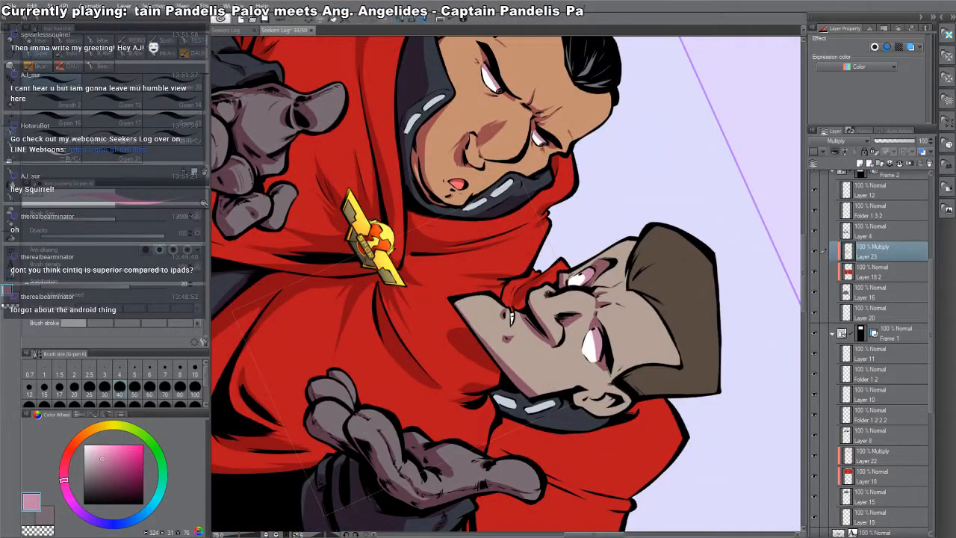
drag(759, 344, 668, 76)
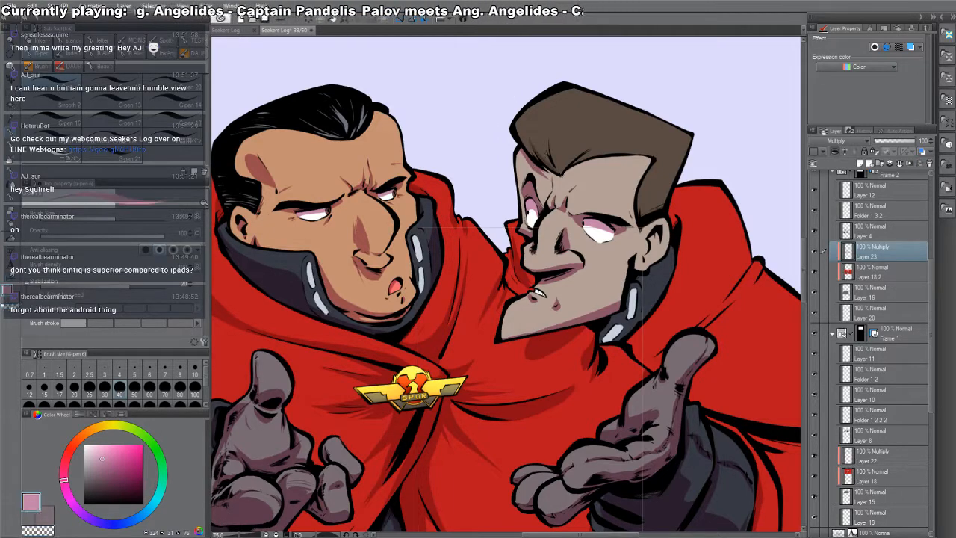
- Shade the brown-haired man's forehead along the hairline and fill a shadow on the hair above his ear
key(shift+space)
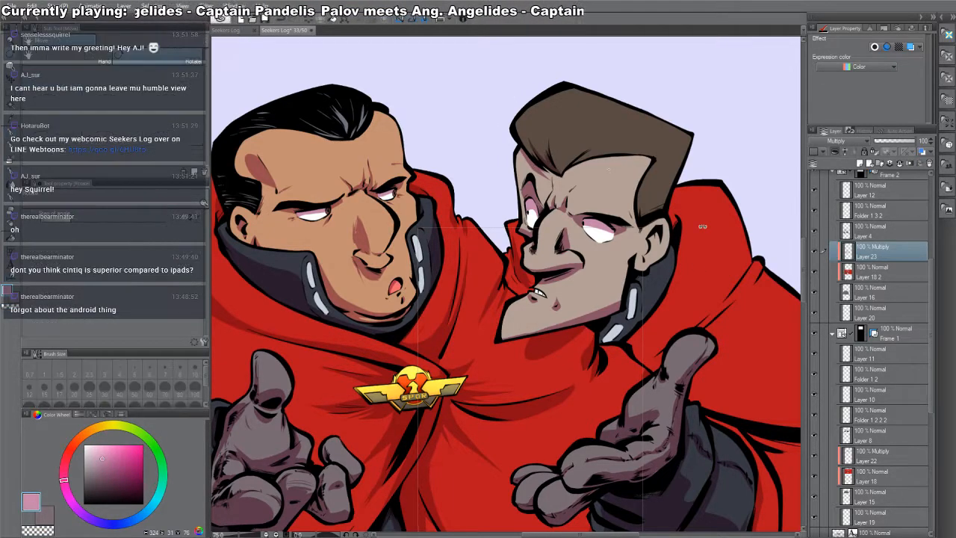
mouse_move(547, 161)
mouse_down()
mouse_move(458, 169)
mouse_move(527, 292)
mouse_move(573, 230)
mouse_up()
drag(552, 261, 590, 219)
mouse_move(546, 275)
mouse_down()
mouse_move(600, 215)
mouse_move(628, 300)
mouse_up()
key(shift+space)
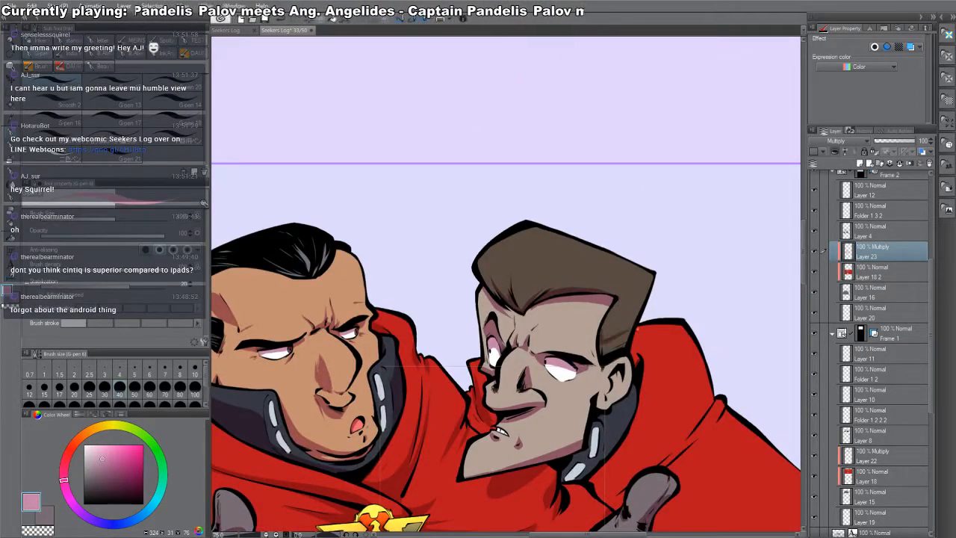
key(p)
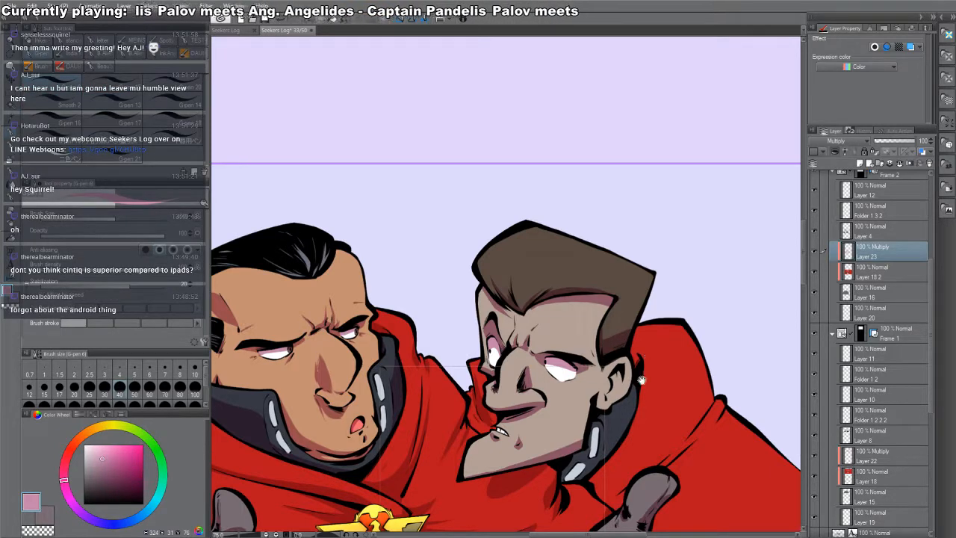
- Shade the dark collar behind the brown-haired man's jaw and the adjoining red hood, erasing the excess
scroll(643, 373, down, 1)
drag(622, 394, 633, 307)
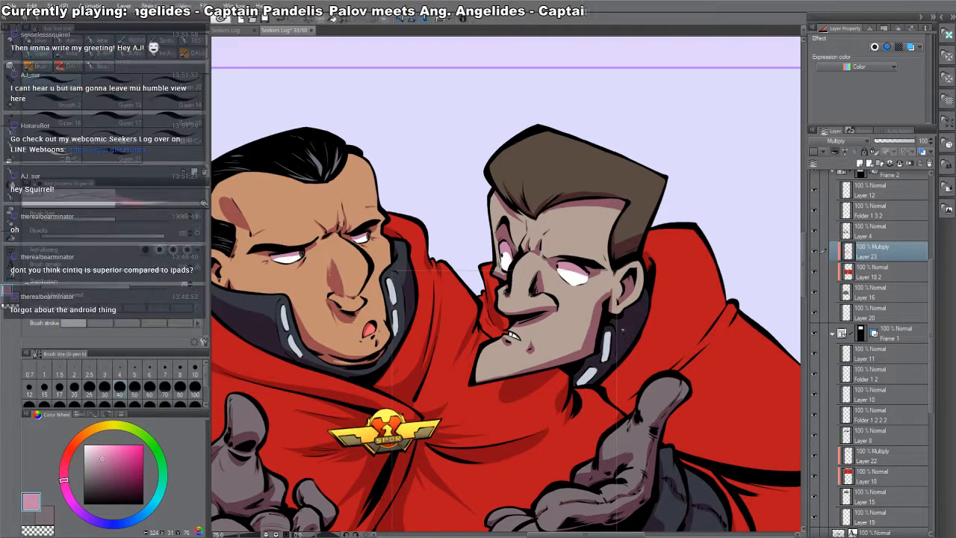
key(c)
mouse_move(621, 334)
mouse_down()
mouse_move(641, 308)
mouse_move(595, 360)
mouse_move(629, 293)
mouse_up()
key(c)
mouse_move(641, 351)
mouse_down()
mouse_move(641, 336)
mouse_move(615, 384)
mouse_move(581, 406)
mouse_up()
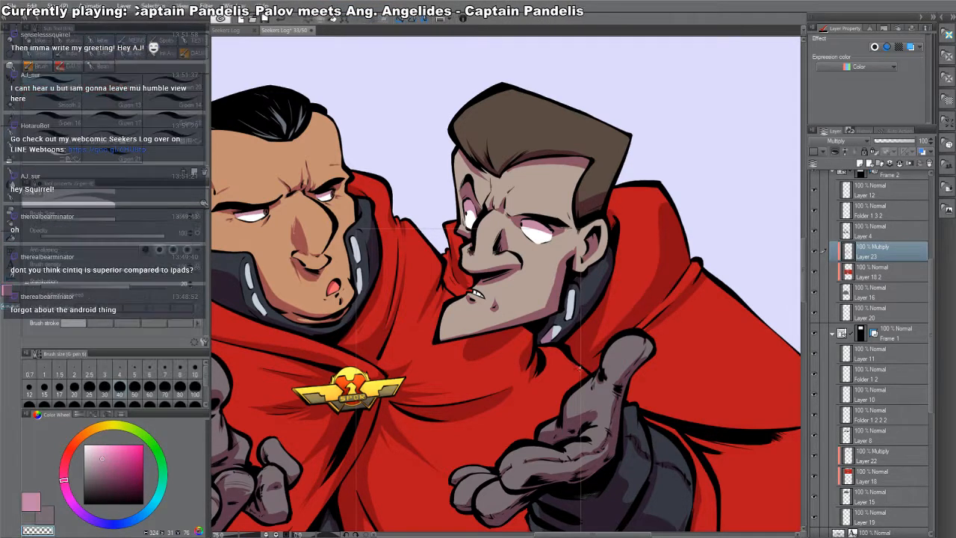
key(c)
- Add shadows to the red cape beside the raised thumb and at the pointed fold of the shoulder
drag(638, 445, 542, 334)
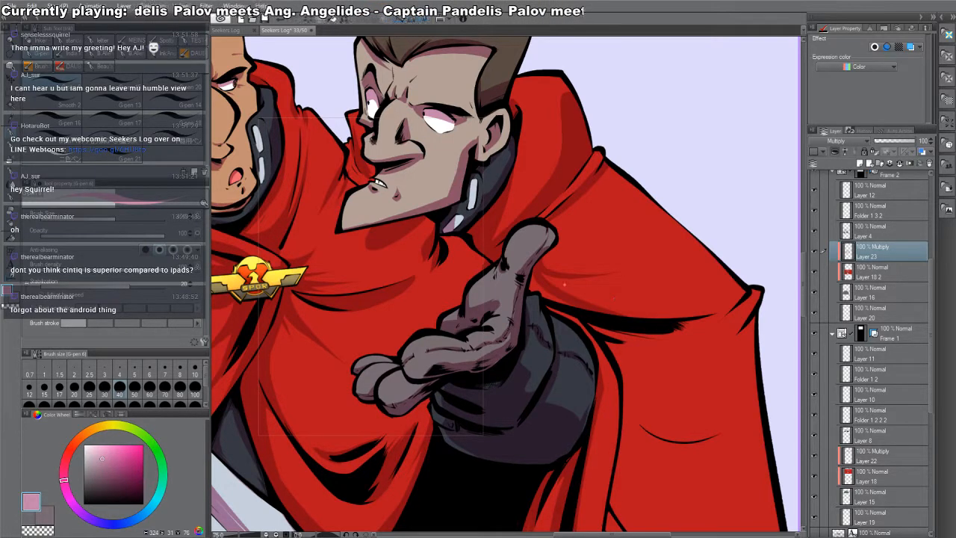
key(g)
key(p)
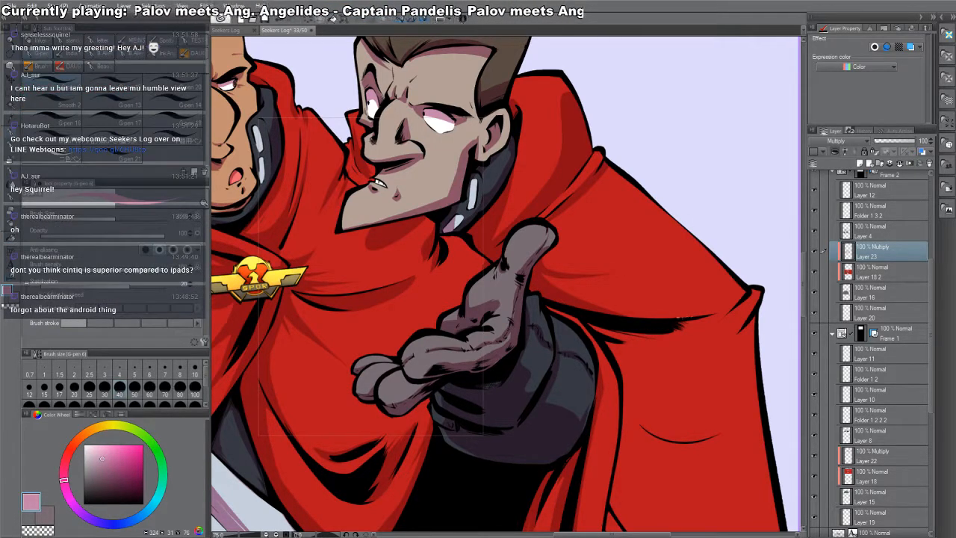
drag(732, 298, 746, 290)
- Shade the red cape along the black fold running from the brown-haired man's sleeve to the pointed shoulder corner, erasing the excess
drag(724, 328, 583, 277)
mouse_move(605, 392)
mouse_down()
mouse_move(579, 436)
mouse_move(430, 358)
mouse_up()
mouse_move(524, 344)
mouse_down()
mouse_move(508, 290)
mouse_move(517, 228)
mouse_move(505, 325)
mouse_up()
key(c)
key(c)
drag(503, 238, 491, 286)
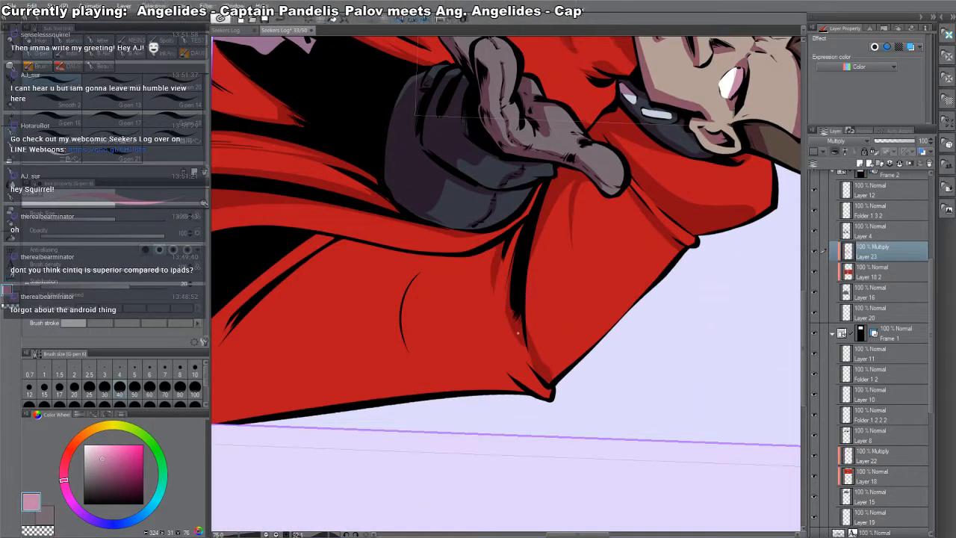
drag(672, 313, 653, 171)
drag(495, 211, 519, 241)
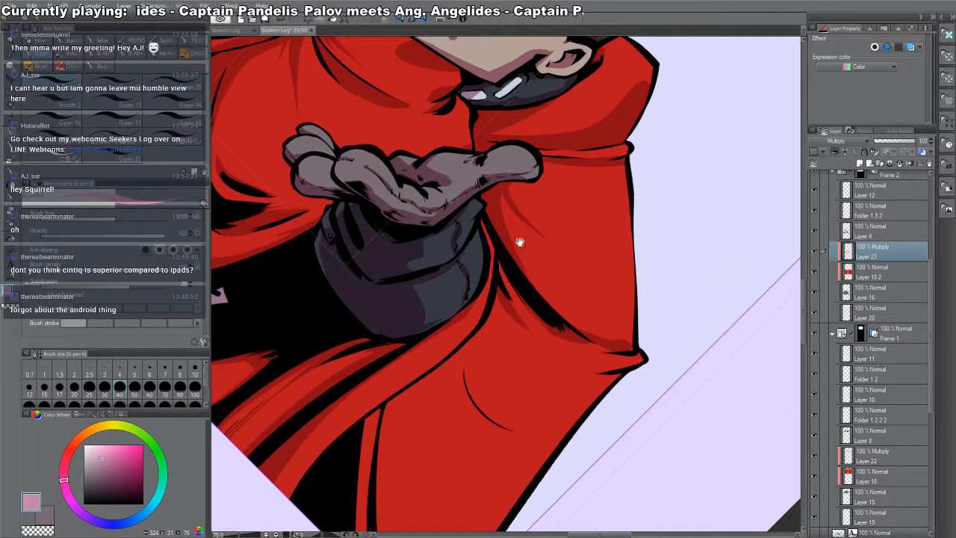
drag(503, 199, 533, 260)
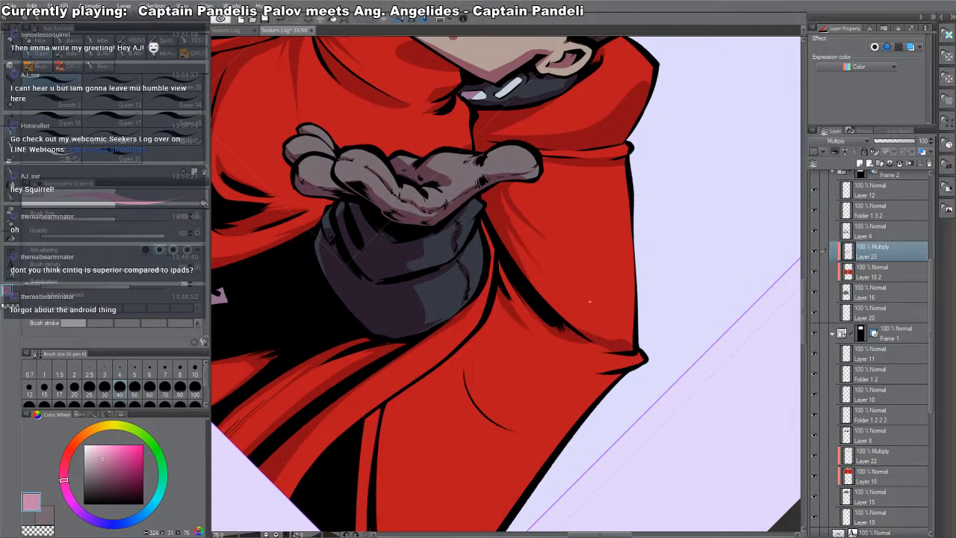
drag(672, 332, 664, 206)
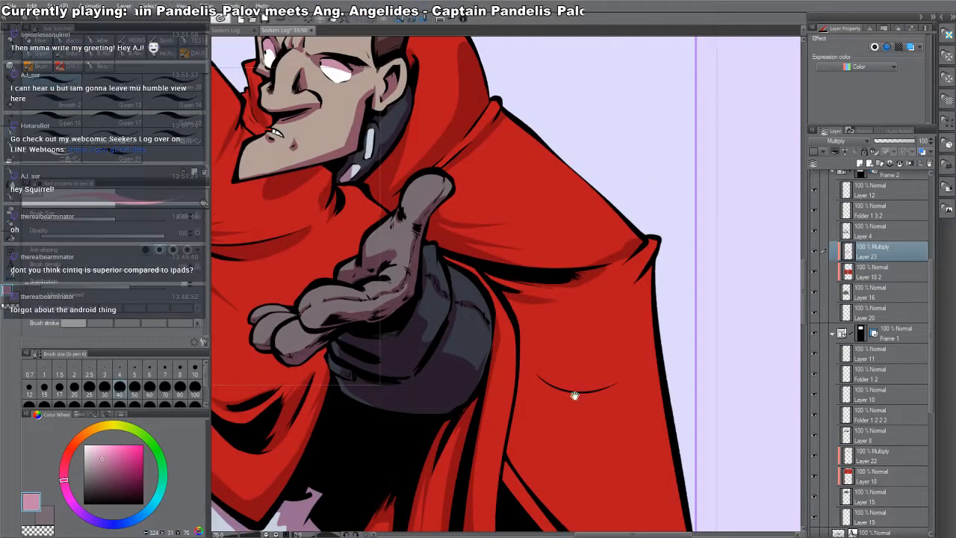
- Outline a shadow on the cape between the curved crease and the inner fold below the sleeve, and fill it
drag(575, 396, 547, 329)
mouse_move(665, 359)
mouse_down()
mouse_move(534, 502)
mouse_move(511, 264)
mouse_move(479, 331)
mouse_up()
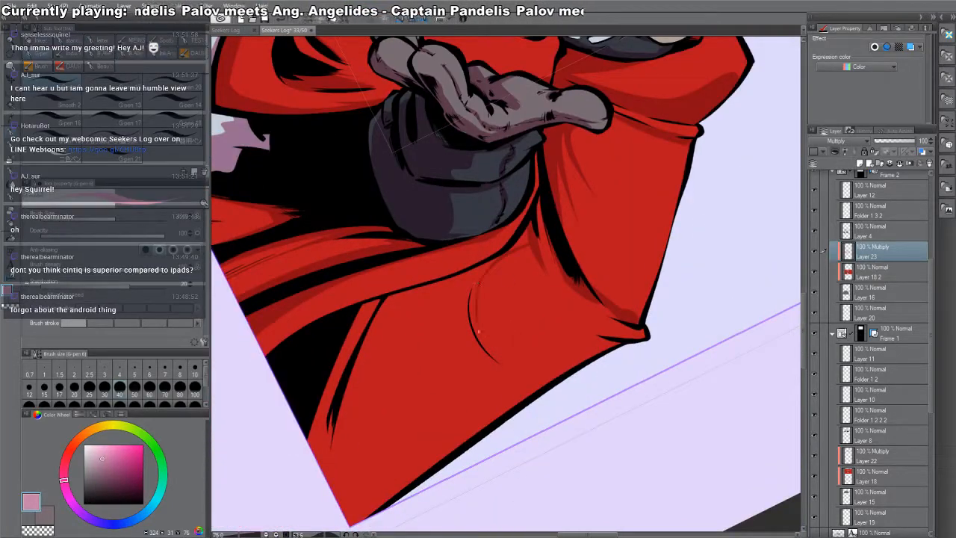
drag(470, 288, 363, 335)
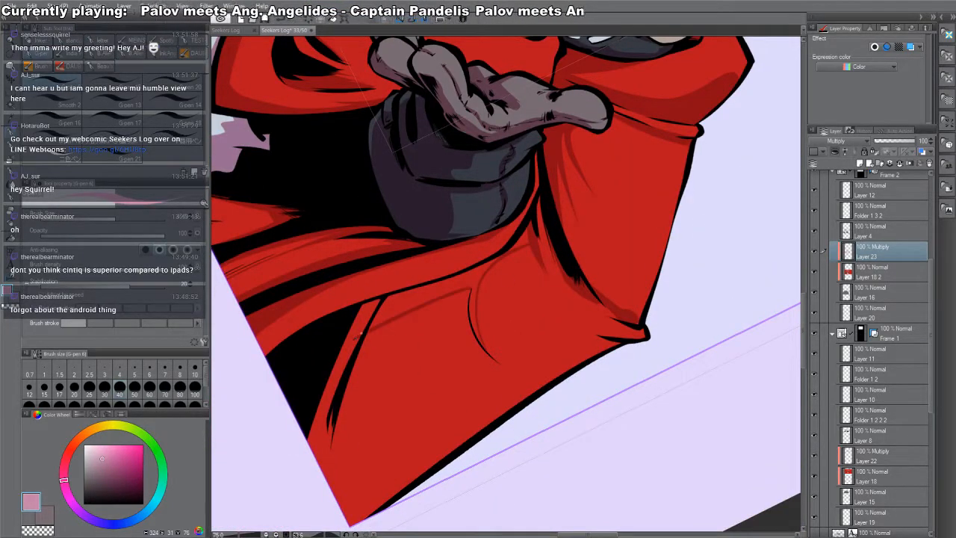
key(g)
click(404, 303)
key(p)
- Fill the shadow where the cape folds meet beside the sleeve and extend it under the black fold
drag(645, 349, 627, 190)
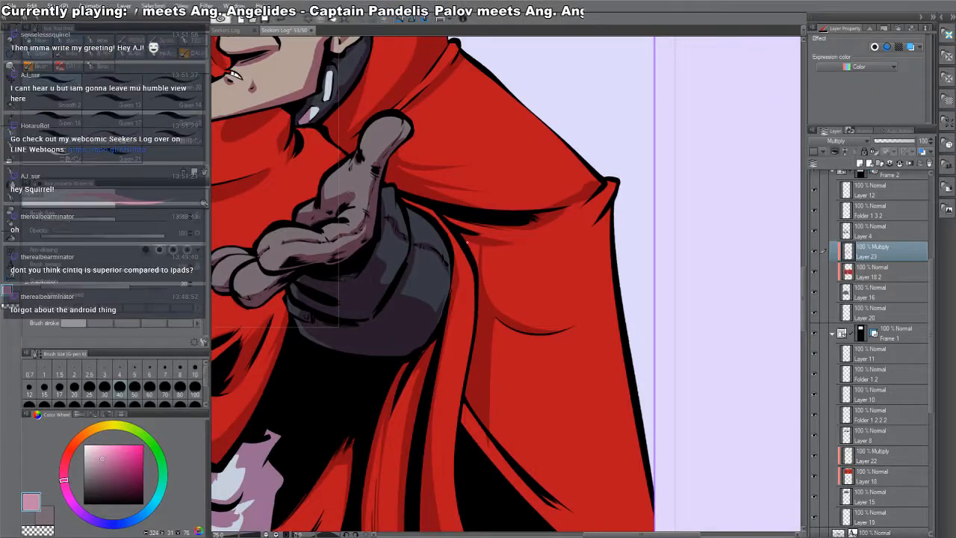
key(g)
click(485, 250)
key(p)
drag(467, 230, 454, 221)
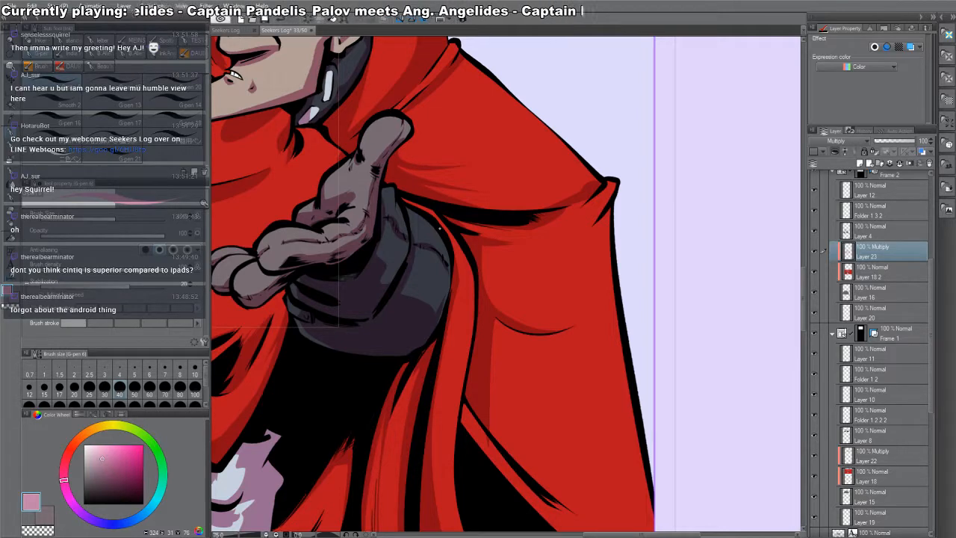
- Add a shadow to the cape just below its pointed shoulder corner and clean up the edge
drag(440, 229, 424, 429)
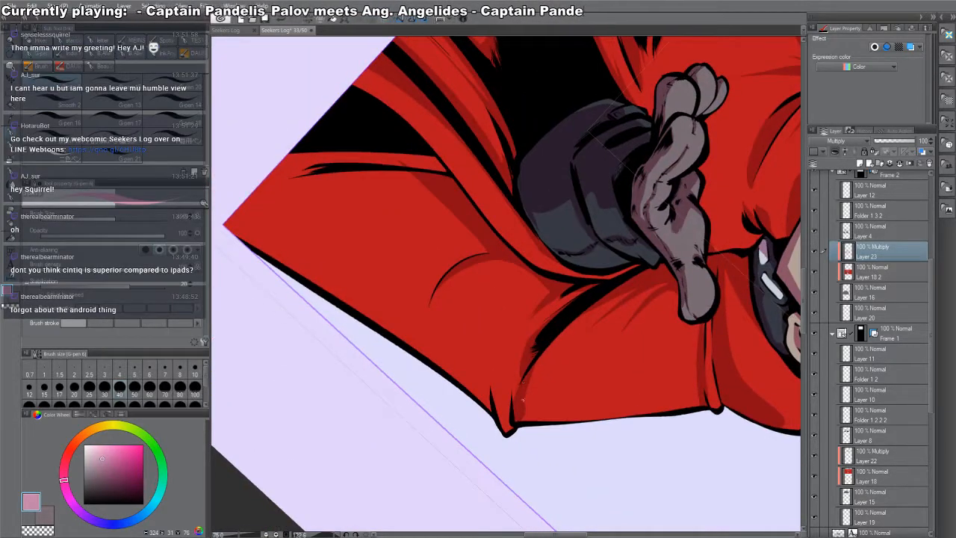
mouse_move(485, 405)
mouse_down()
mouse_move(495, 351)
mouse_move(478, 381)
mouse_up()
key(c)
key(c)
- Trim the cape shadow below the curved crease and shade the narrow strip of cloth beside the black fold
drag(658, 377, 600, 133)
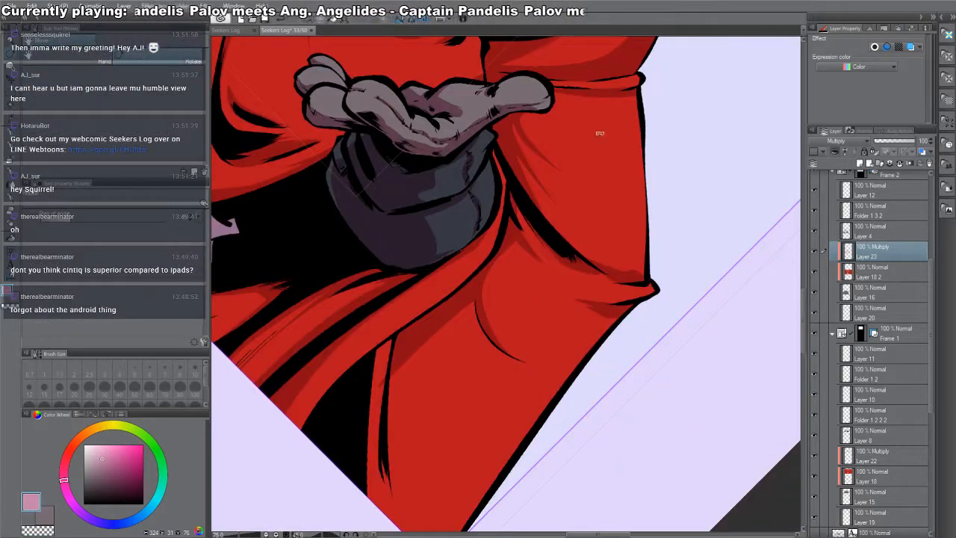
mouse_move(602, 355)
mouse_down()
mouse_move(469, 381)
mouse_move(562, 343)
mouse_up()
key(ctrl+z)
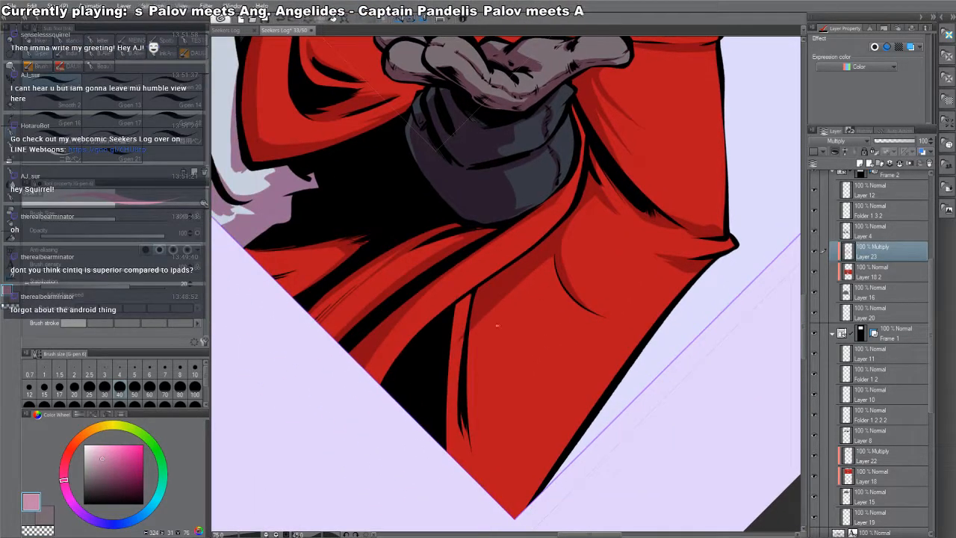
key(c)
mouse_move(542, 265)
mouse_down()
mouse_move(493, 312)
mouse_move(465, 397)
mouse_up()
key(c)
mouse_move(468, 301)
mouse_down()
mouse_move(453, 456)
mouse_move(455, 307)
mouse_up()
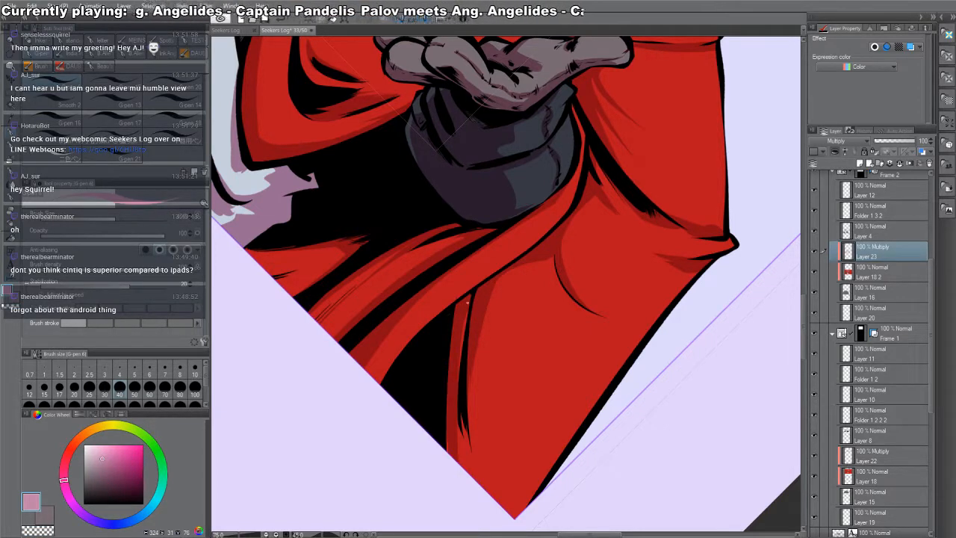
- Shade the cape along the diagonal black fold near the lower edge of the panel
key(shift+space)
drag(599, 396, 640, 324)
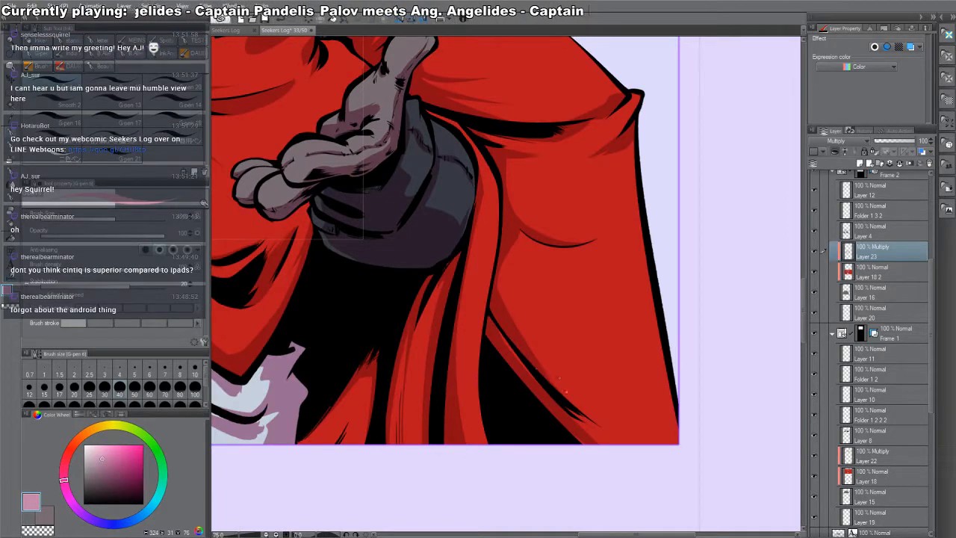
mouse_move(564, 394)
mouse_down()
mouse_move(617, 436)
mouse_move(549, 393)
mouse_move(603, 434)
mouse_move(549, 401)
mouse_move(558, 418)
mouse_move(601, 445)
mouse_move(582, 430)
mouse_up()
key(c)
key(c)
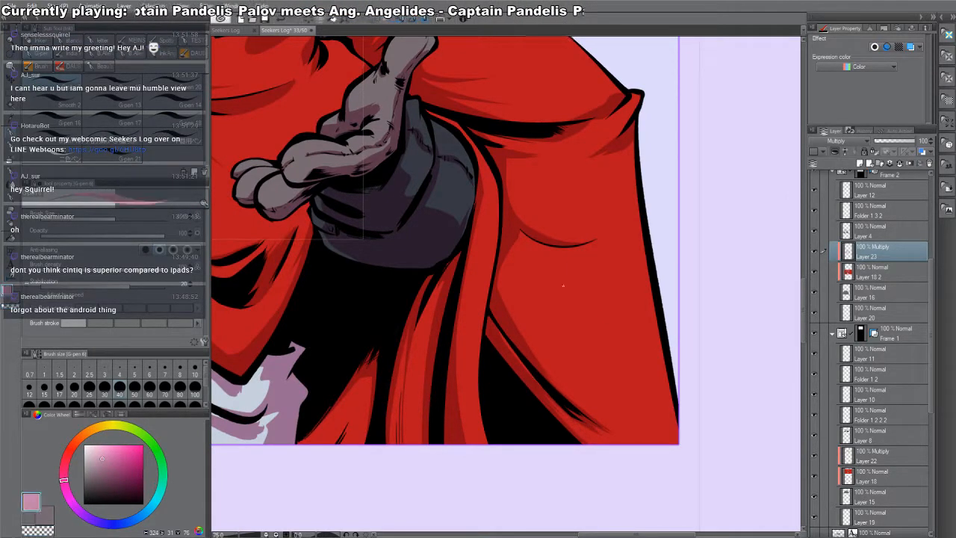
- Add a clipped Multiply layer above the flat colors in the panel of the two grinning men
key(alt+space)
drag(624, 320, 621, 326)
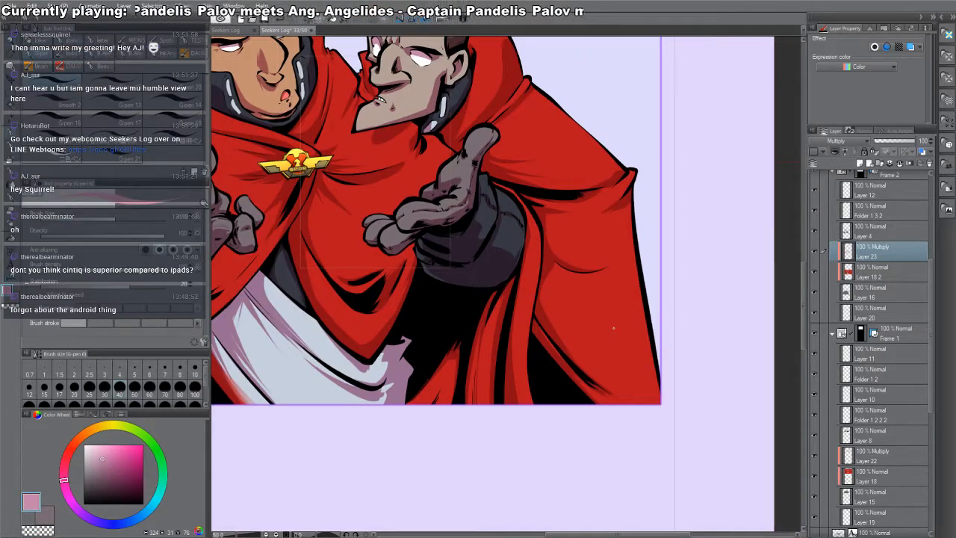
scroll(594, 367, down, 4)
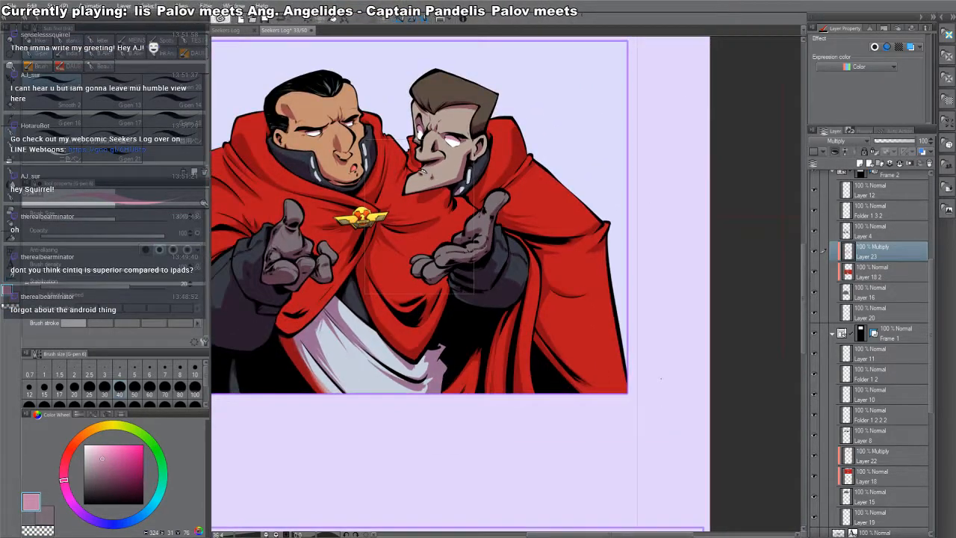
scroll(377, 306, up, 1)
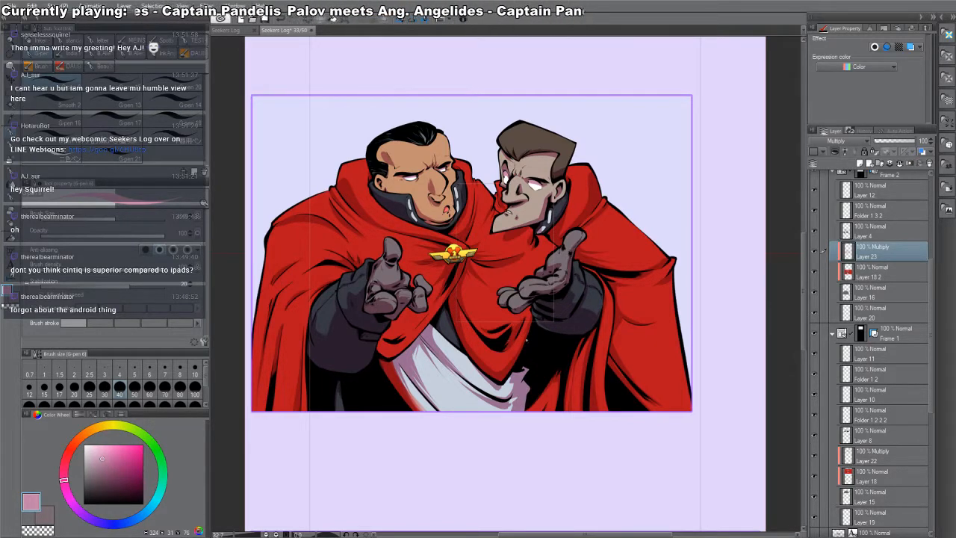
scroll(528, 342, down, 10)
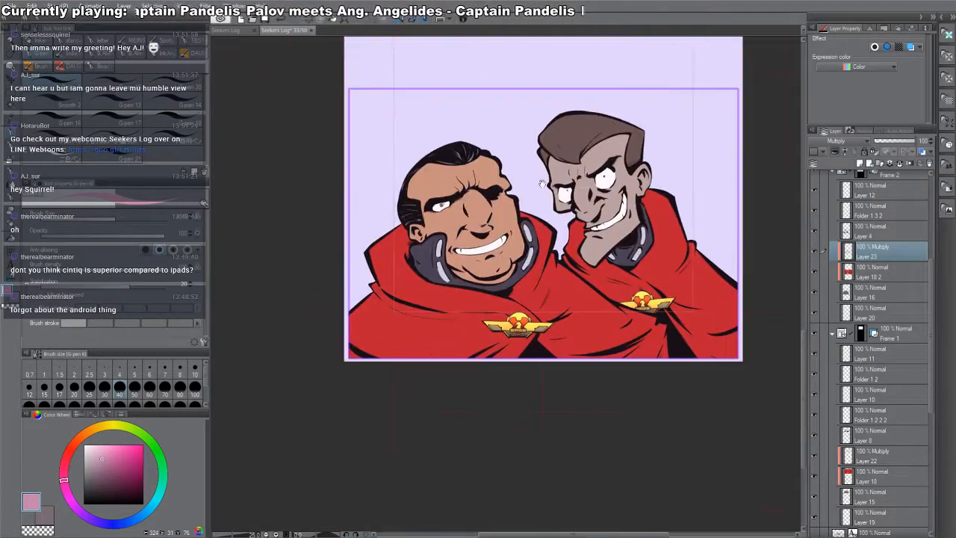
ctrl+click(452, 188)
key(ctrl+shift+n)
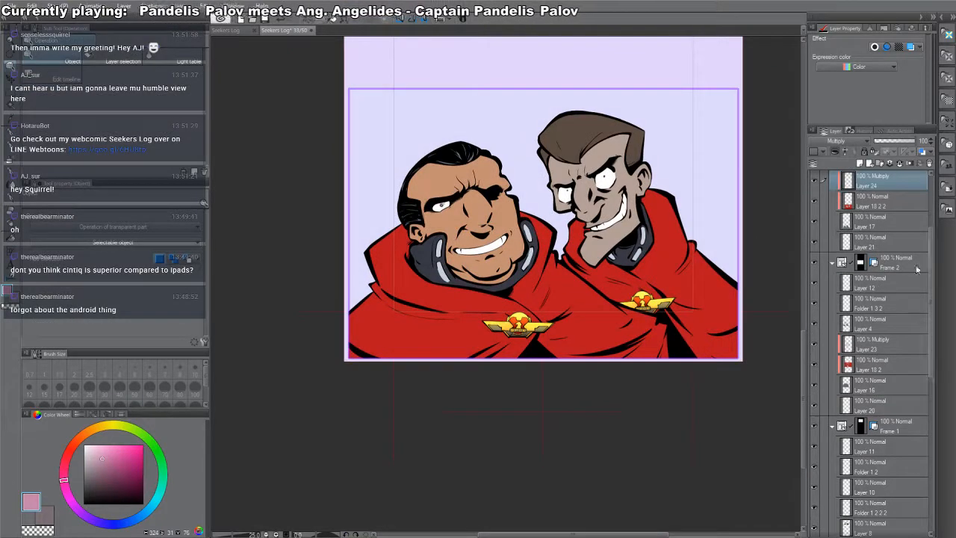
- Outline and fill a large shadow on the red hood beside the grinning black-haired man's collar
scroll(913, 269, up, 1)
drag(560, 271, 611, 271)
ctrl+click(492, 250)
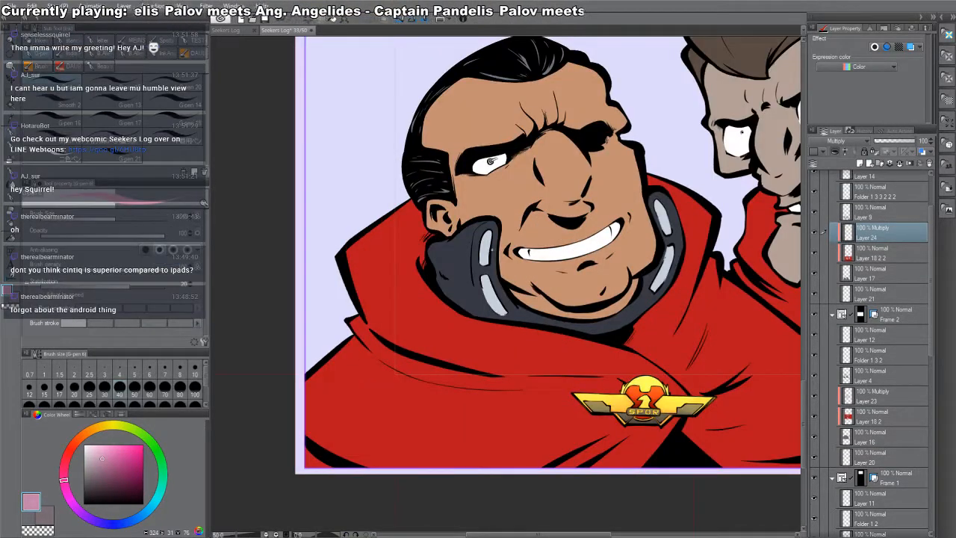
drag(478, 308, 461, 233)
mouse_move(485, 168)
mouse_down()
mouse_move(470, 206)
mouse_move(460, 323)
mouse_move(476, 423)
mouse_up()
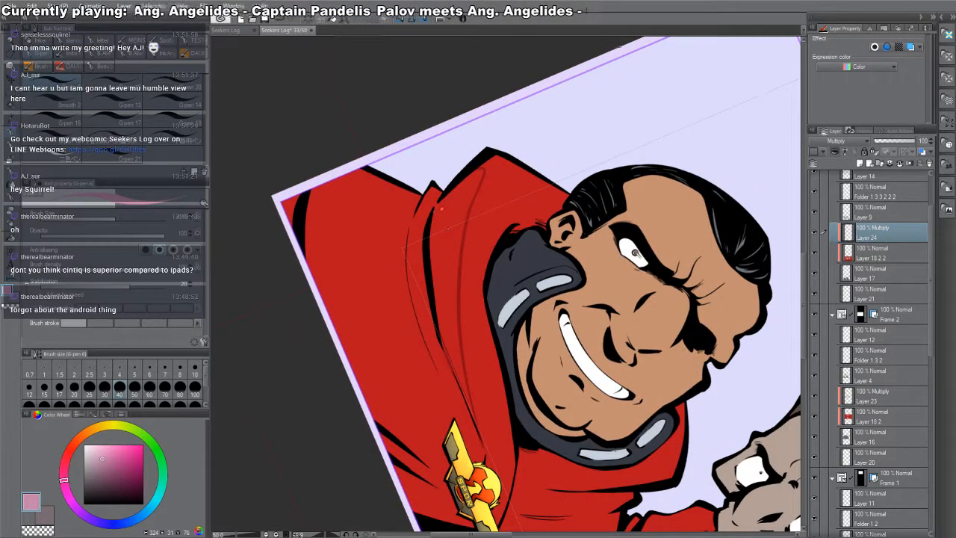
key(g)
click(449, 199)
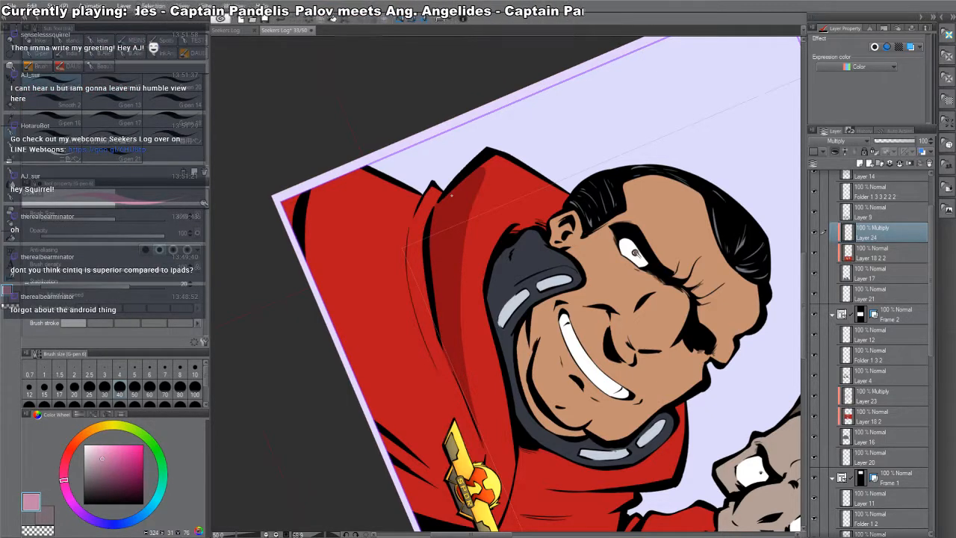
- Paint tapered shadows along the thin fold lines of the cape below the black-haired man's hood
mouse_move(417, 196)
mouse_down()
mouse_move(414, 311)
mouse_move(411, 203)
mouse_move(403, 276)
mouse_up()
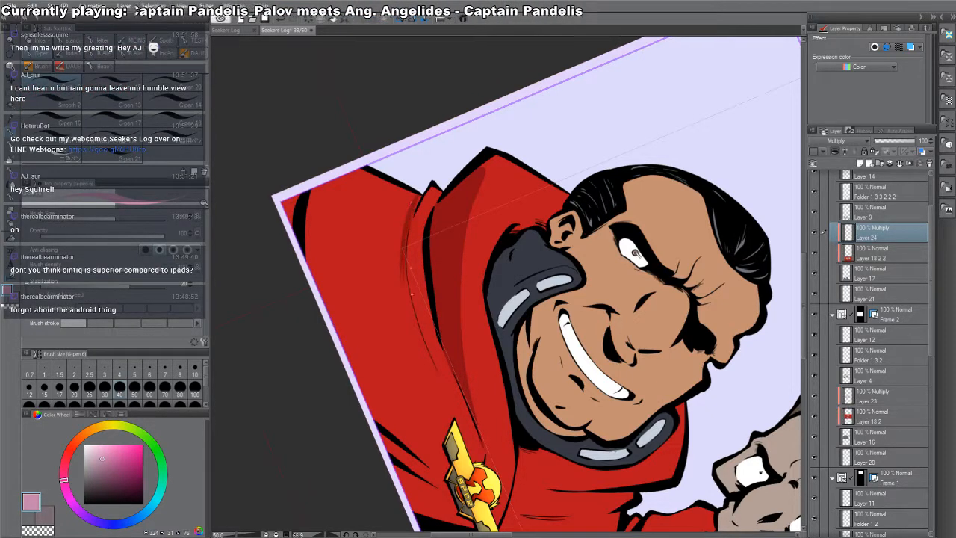
drag(416, 217, 409, 309)
drag(410, 273, 424, 340)
mouse_move(404, 257)
mouse_down()
mouse_move(424, 345)
mouse_move(399, 232)
mouse_move(441, 393)
mouse_move(416, 222)
mouse_move(459, 410)
mouse_move(414, 256)
mouse_move(423, 340)
mouse_move(414, 311)
mouse_move(457, 420)
mouse_move(420, 335)
mouse_move(475, 435)
mouse_move(612, 347)
mouse_move(566, 57)
mouse_up()
key(c)
key(c)
- Outline and fill a small shadow on the red hood behind the black-haired man's ear
drag(501, 246, 554, 280)
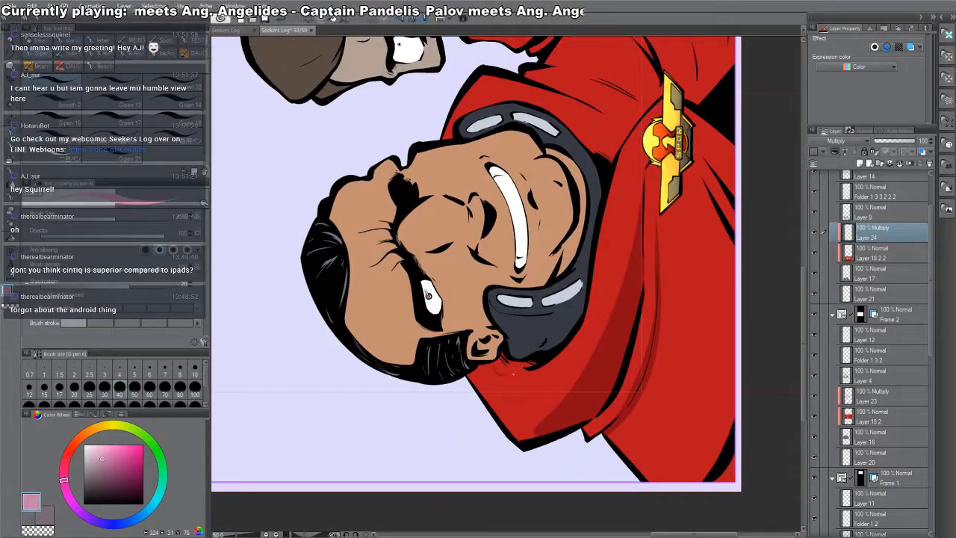
drag(505, 373, 524, 372)
key(g)
click(514, 364)
key(p)
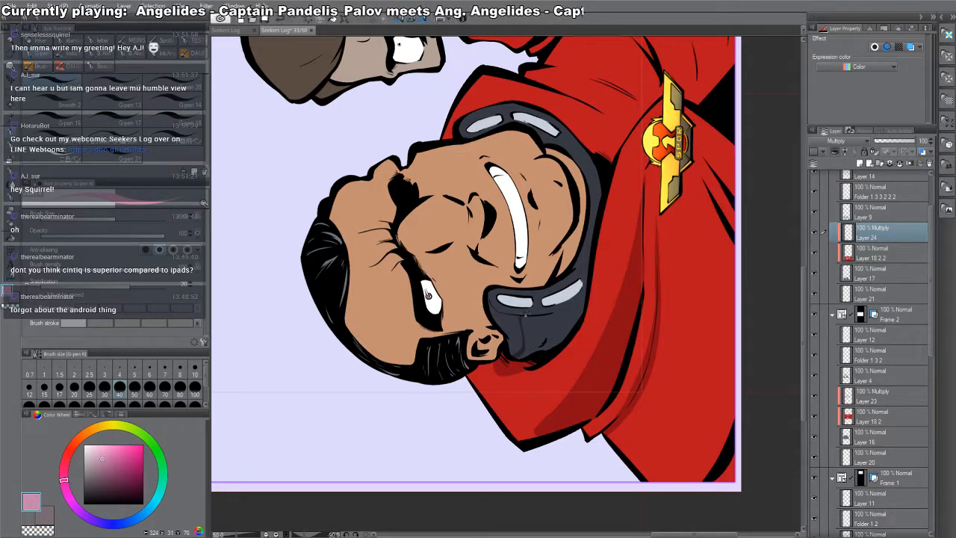
- Shade the dark collar behind the black-haired man's jaw, including the edge of its light strip
key(g)
key(p)
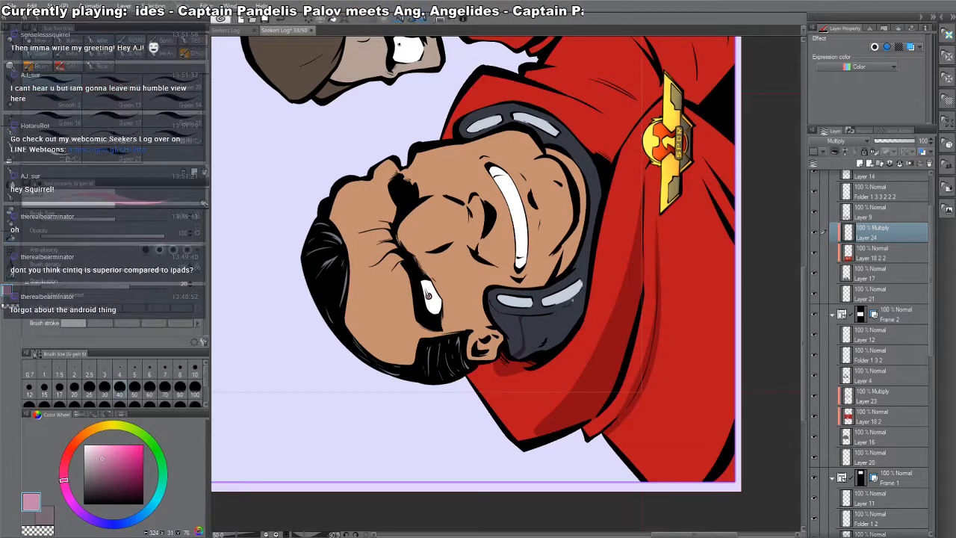
drag(583, 278, 576, 302)
key(g)
key(p)
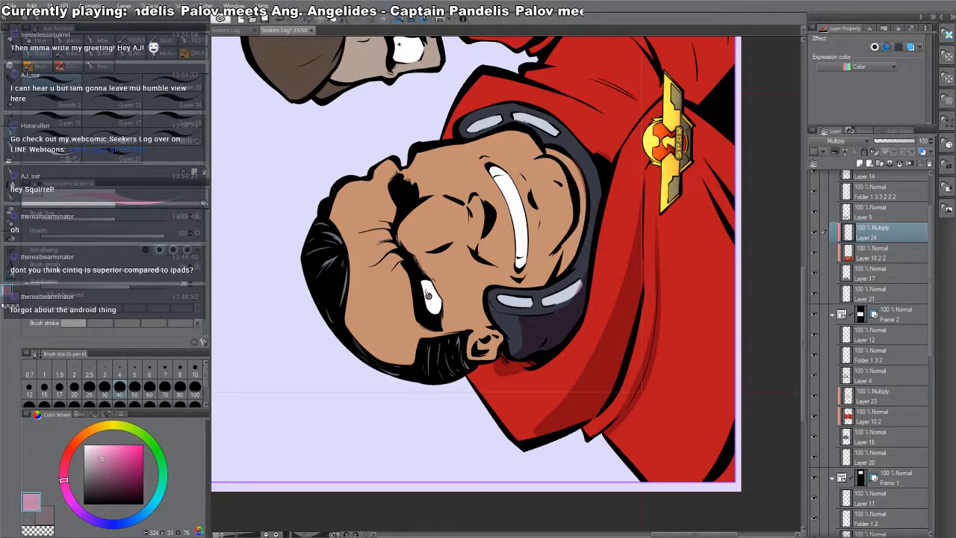
- Fill the black-haired man's neck and jaw skin inside the collar with shadow
key(g)
click(583, 203)
key(p)
key(shift+space)
drag(633, 187, 405, 375)
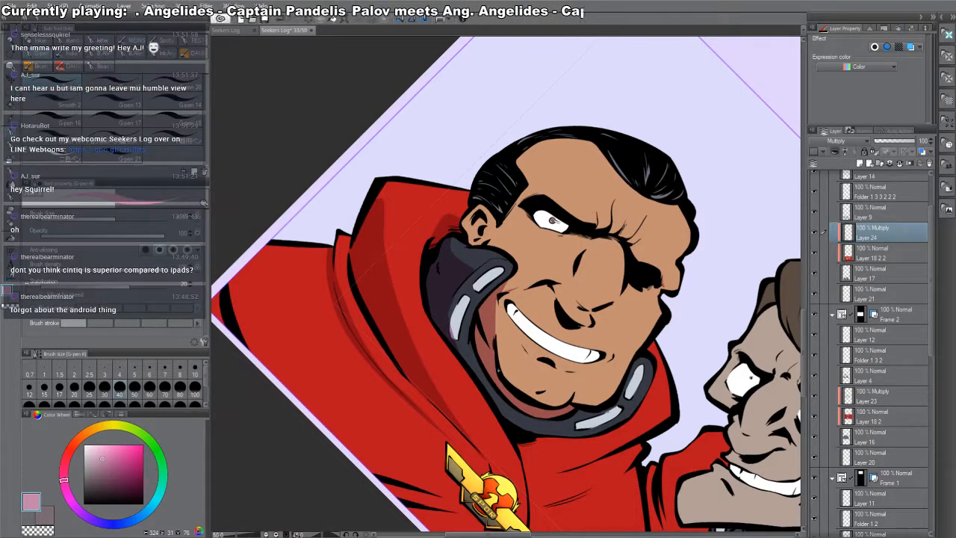
- Outline and fill a shadow on the black-haired man's cheek crease beside the nostril
drag(652, 290, 641, 191)
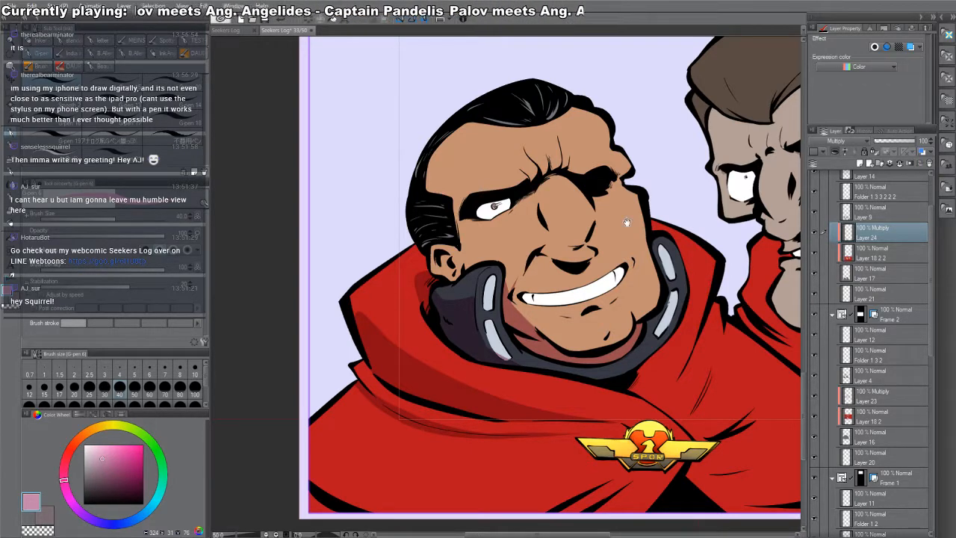
drag(508, 251, 496, 360)
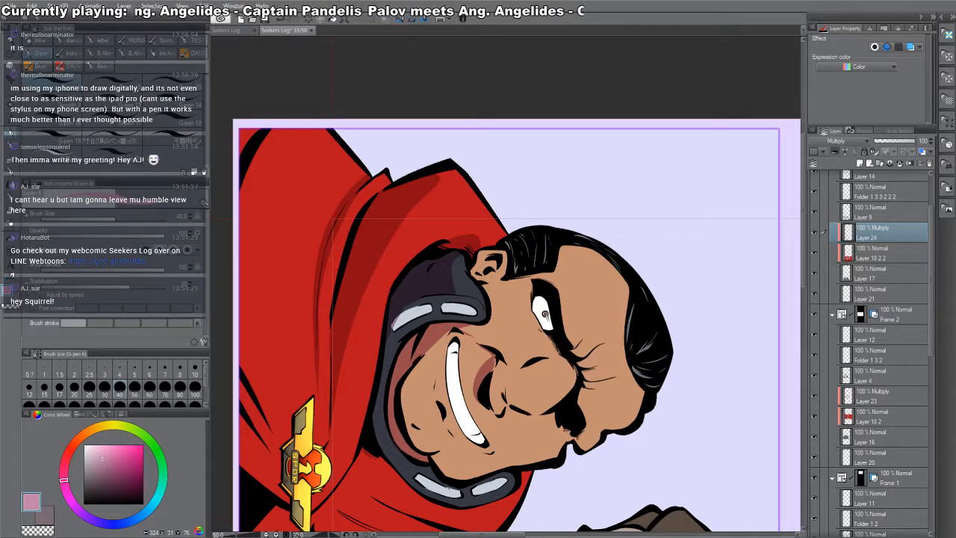
double_click(485, 403)
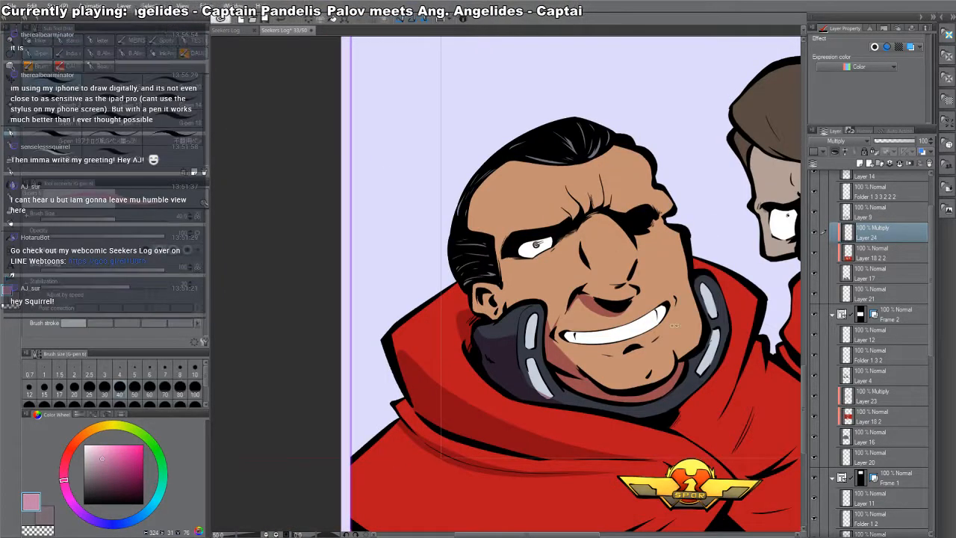
- Shade the upper edge of the black-haired man's teeth and the side of his nose
drag(549, 340, 458, 308)
drag(443, 340, 450, 411)
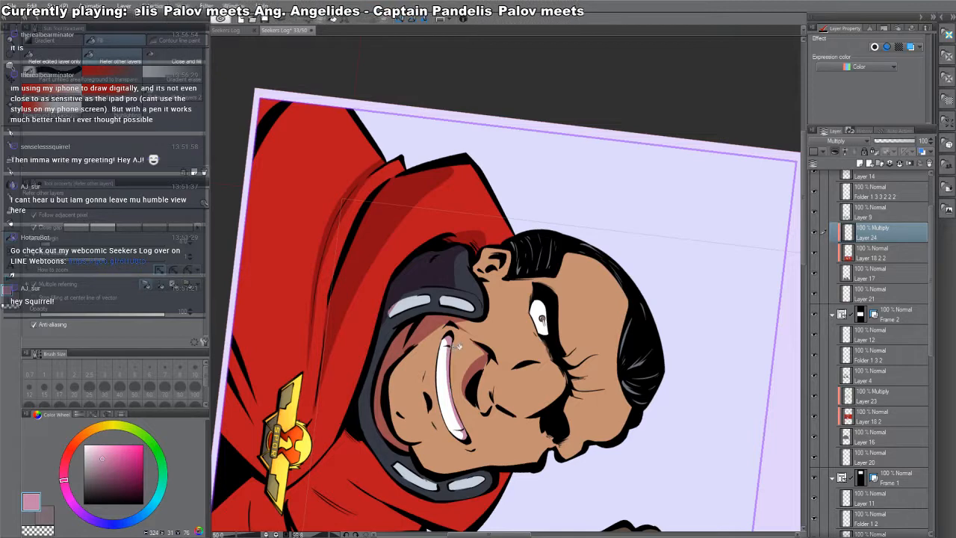
key(shift+space)
drag(587, 426, 650, 84)
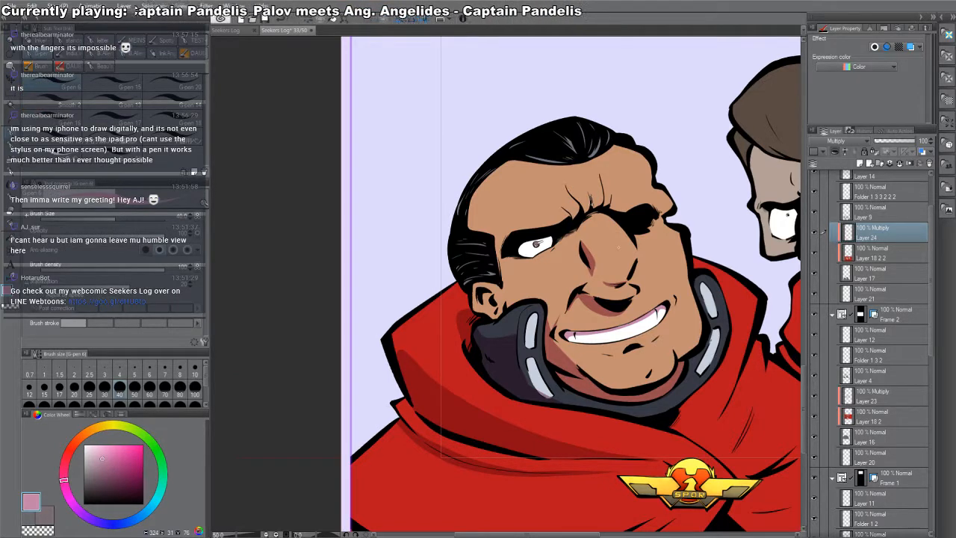
- Shade the black-haired man's forehead beside the hairline at the temple, undoing the unwanted strokes
drag(596, 223, 609, 278)
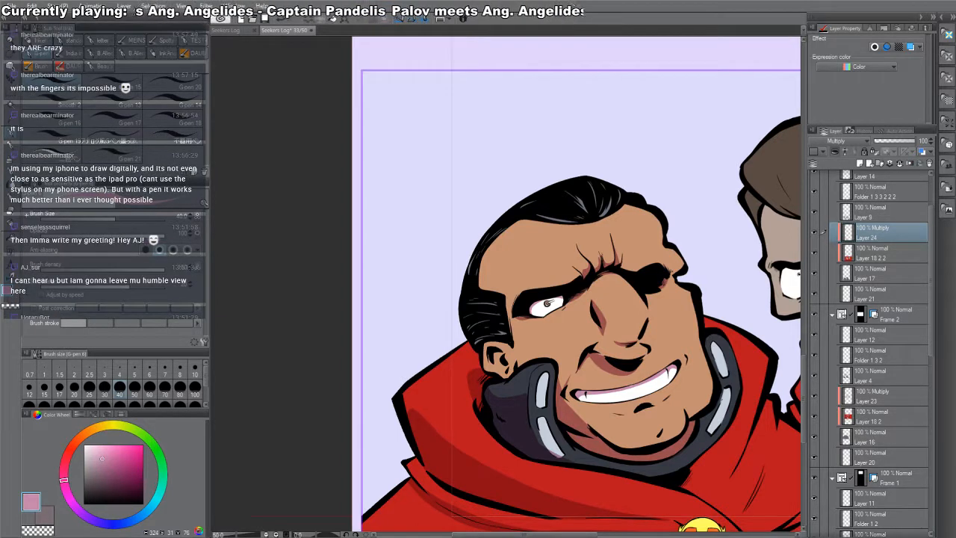
drag(491, 260, 501, 285)
key(ctrl+z)
key(ctrl+z)
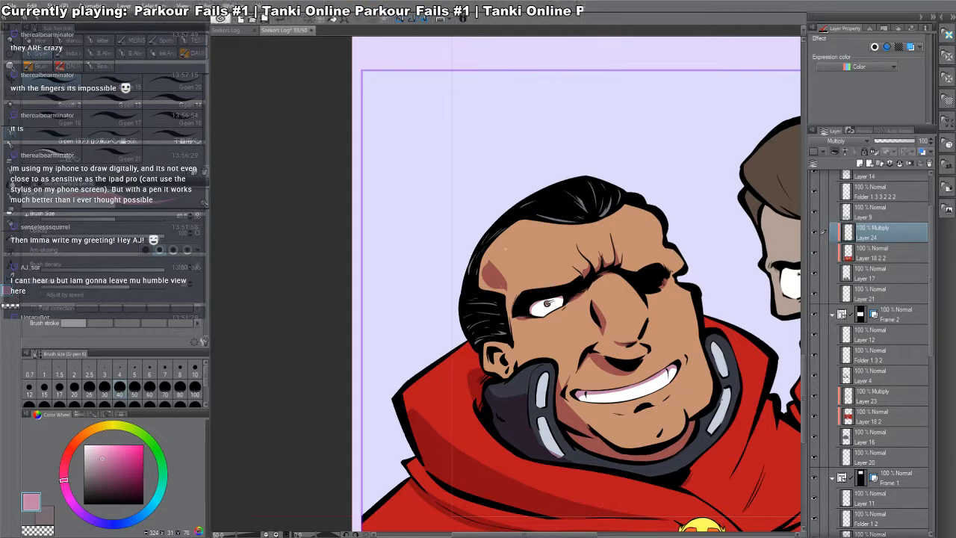
- Outline and fill a shadow along the lower part of the black-haired man's dark collar, under his chin
drag(684, 373, 672, 355)
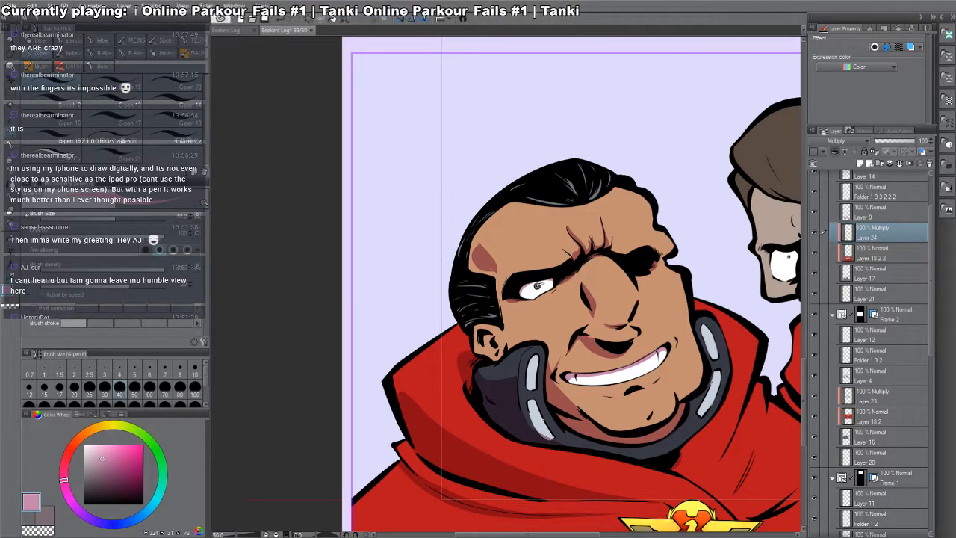
drag(613, 399, 611, 346)
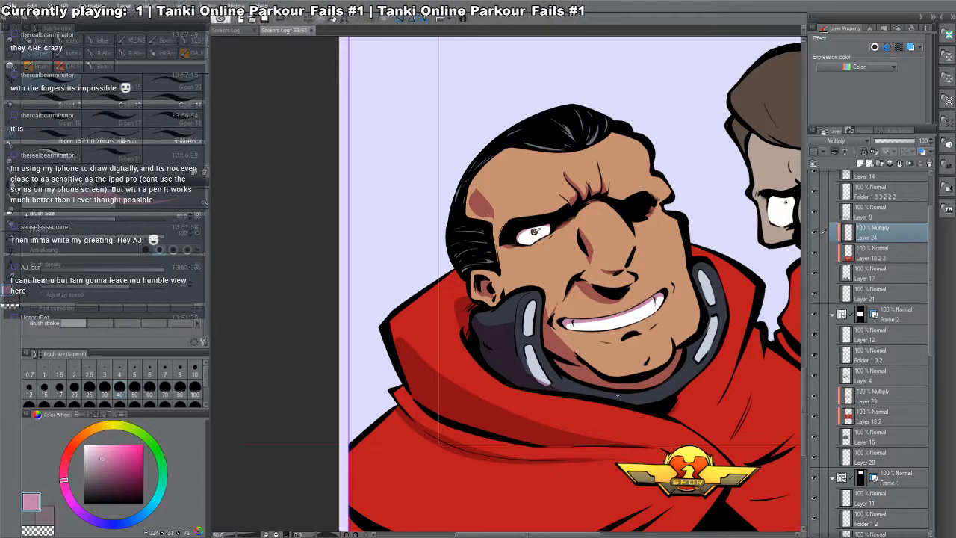
mouse_move(618, 395)
mouse_down()
mouse_move(592, 415)
mouse_move(482, 429)
mouse_up()
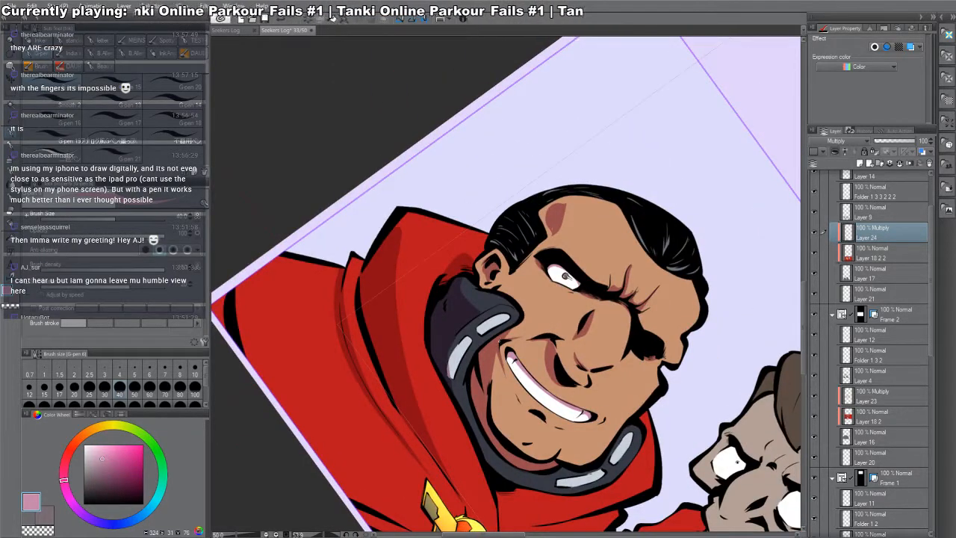
key(ctrl+@)
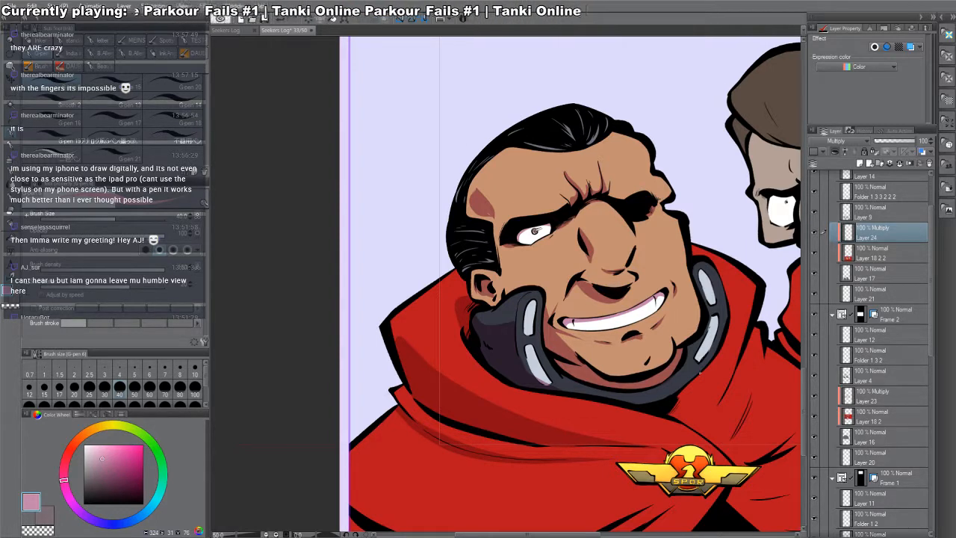
drag(716, 317, 509, 495)
drag(511, 375, 673, 129)
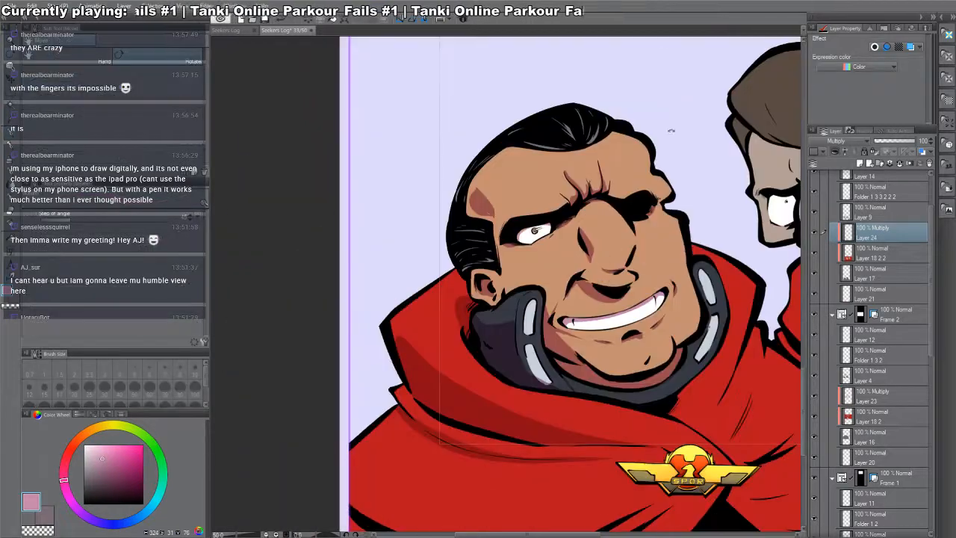
key(g)
key(p)
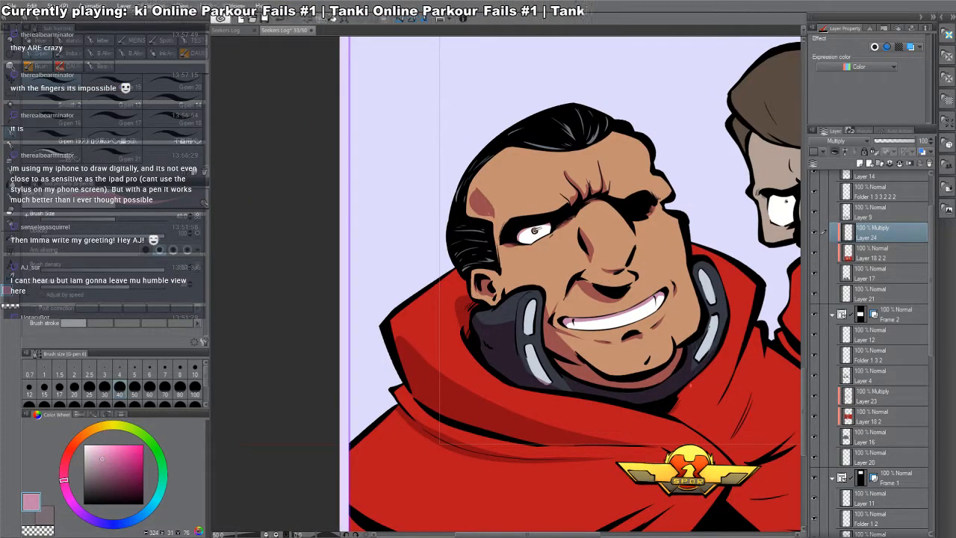
- Outline and fill a shadow on the black-haired man's red cape beside the collar, next to the other man
drag(714, 347, 694, 288)
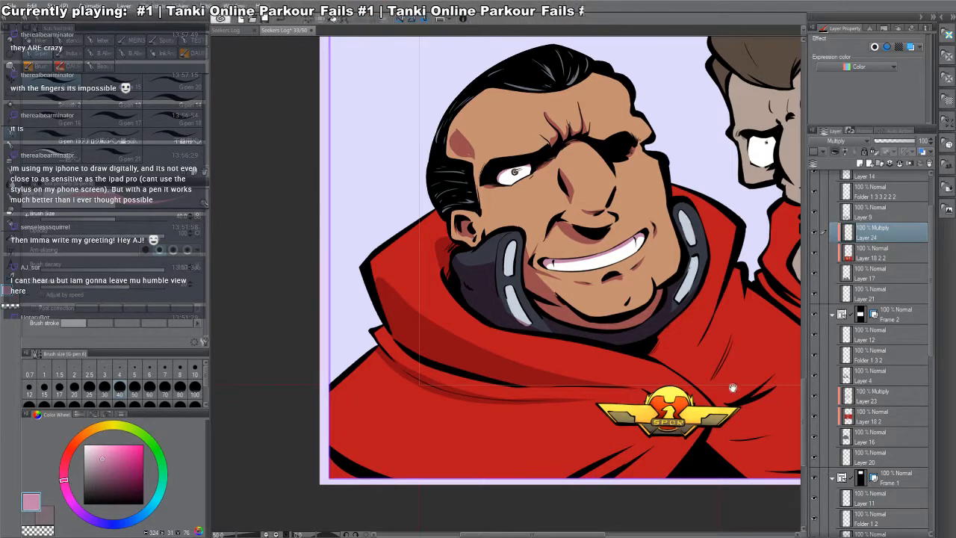
drag(733, 388, 658, 373)
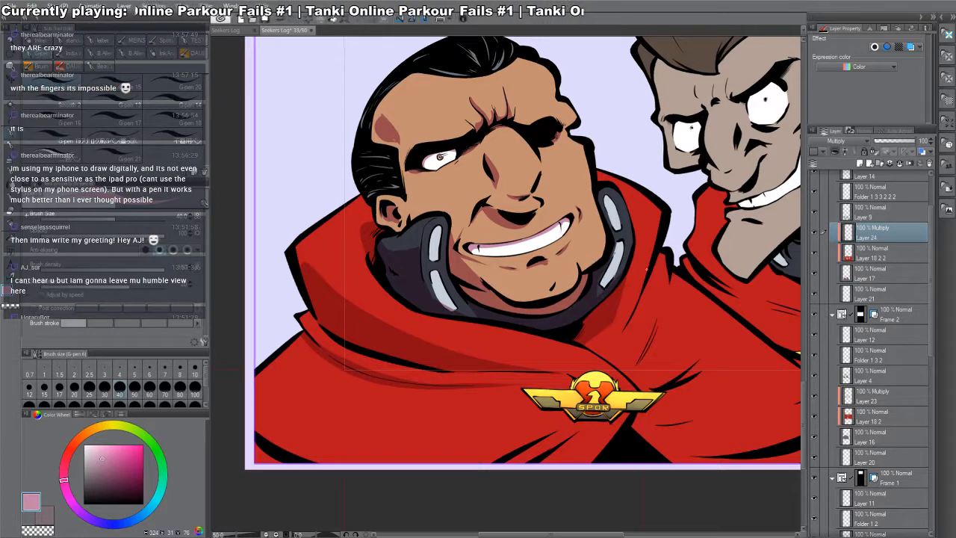
mouse_move(662, 240)
mouse_down()
mouse_move(606, 344)
mouse_move(591, 351)
mouse_move(706, 220)
mouse_up()
key(g)
click(640, 314)
key(p)
key(g)
key(p)
- Shade the folds of the black-haired man's cape around and below his emblem, undoing the unwanted stroke
key(shift+space)
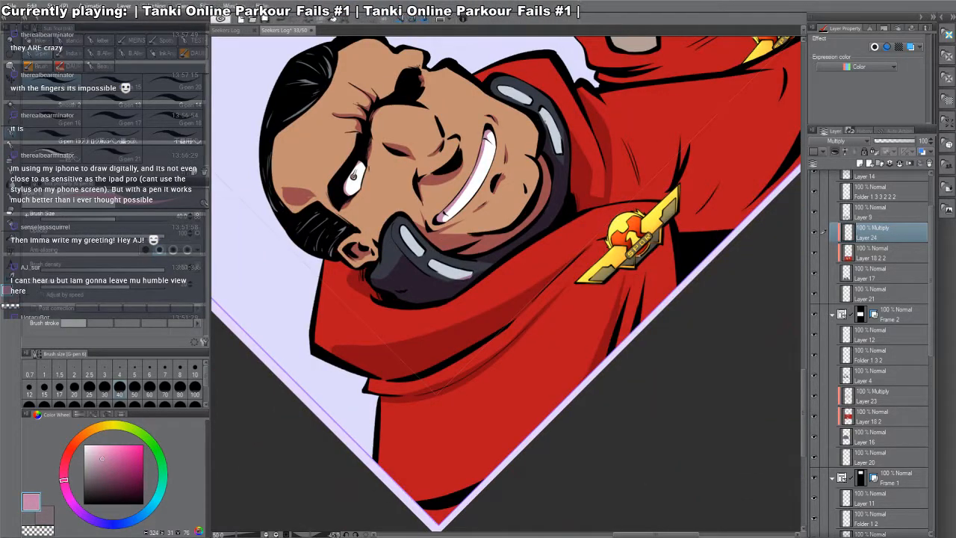
mouse_move(623, 307)
mouse_down()
mouse_move(631, 273)
mouse_move(620, 271)
mouse_move(666, 253)
mouse_move(666, 226)
mouse_up()
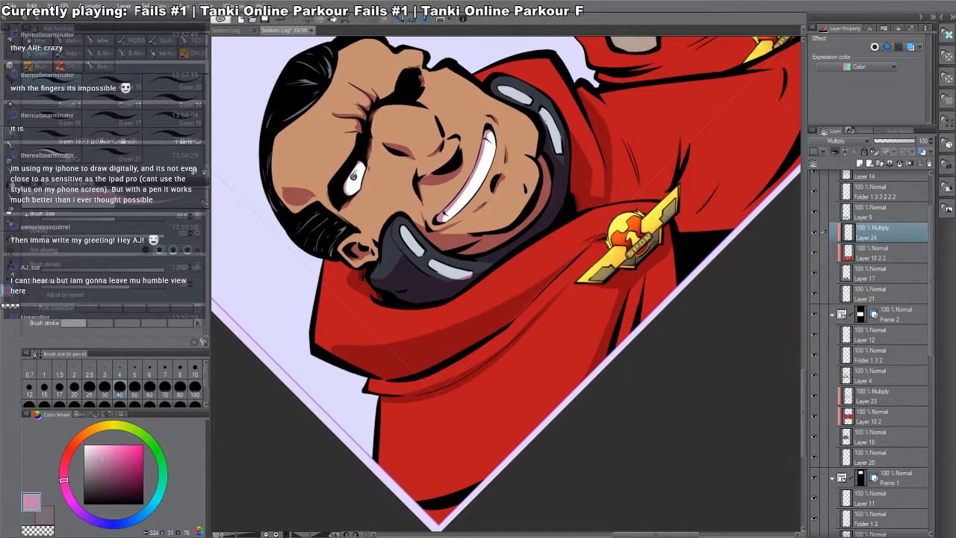
mouse_move(676, 290)
mouse_down()
mouse_move(665, 243)
mouse_move(647, 320)
mouse_up()
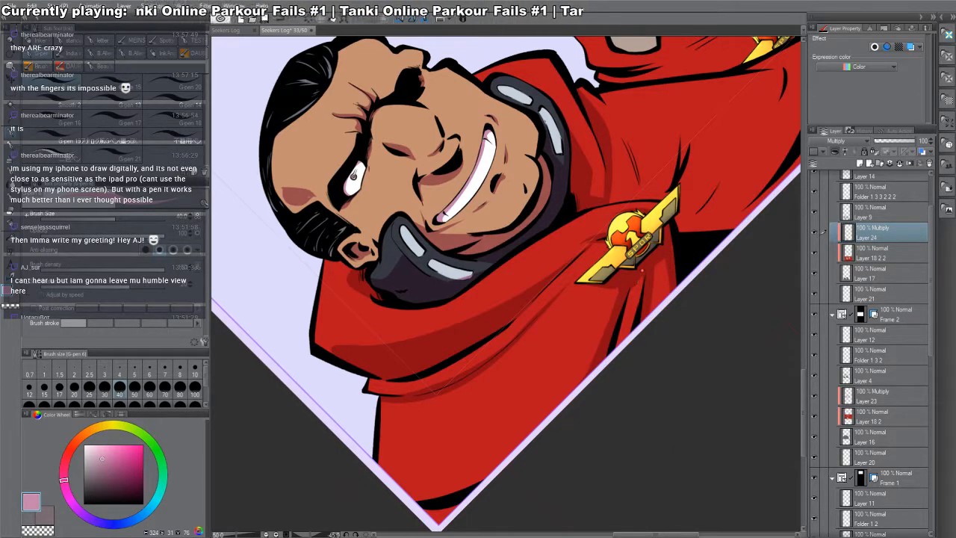
mouse_move(642, 271)
mouse_down()
mouse_move(622, 333)
mouse_move(406, 380)
mouse_move(547, 442)
mouse_up()
key(ctrl+z)
- Outline and fill a shadow on the black-haired man's cape at the lower-left corner of the panel
drag(445, 245, 465, 333)
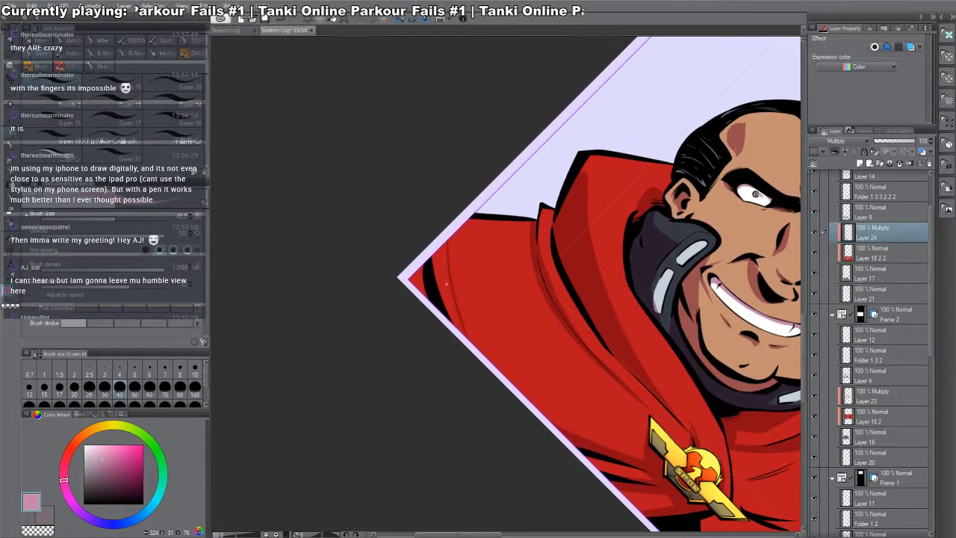
key(g)
click(448, 265)
key(p)
key(g)
- Clean up the cape shadow at the panel's lower-left corner with the transparent colour, restoring the pink shadow colour
key(r)
drag(601, 379, 633, 283)
key(p)
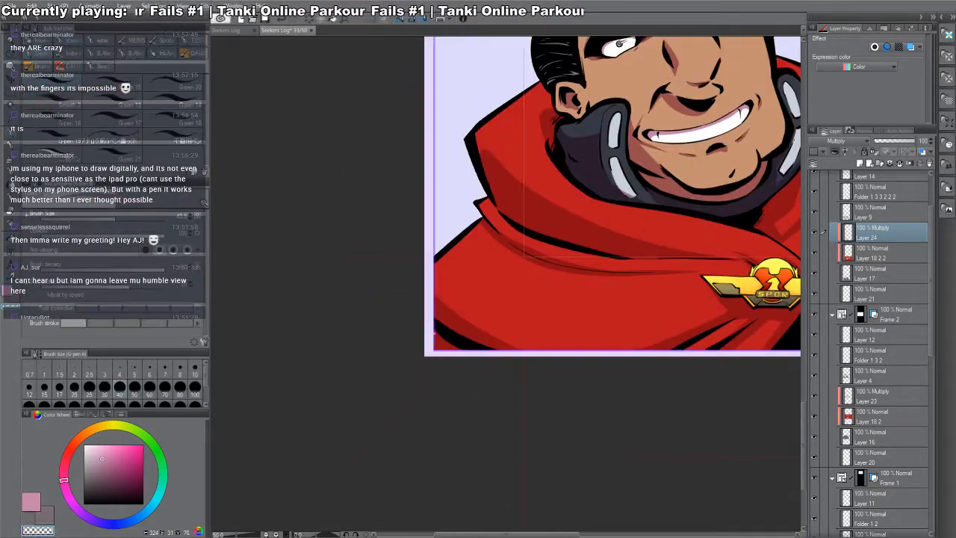
key(c)
drag(437, 338, 446, 354)
key(c)
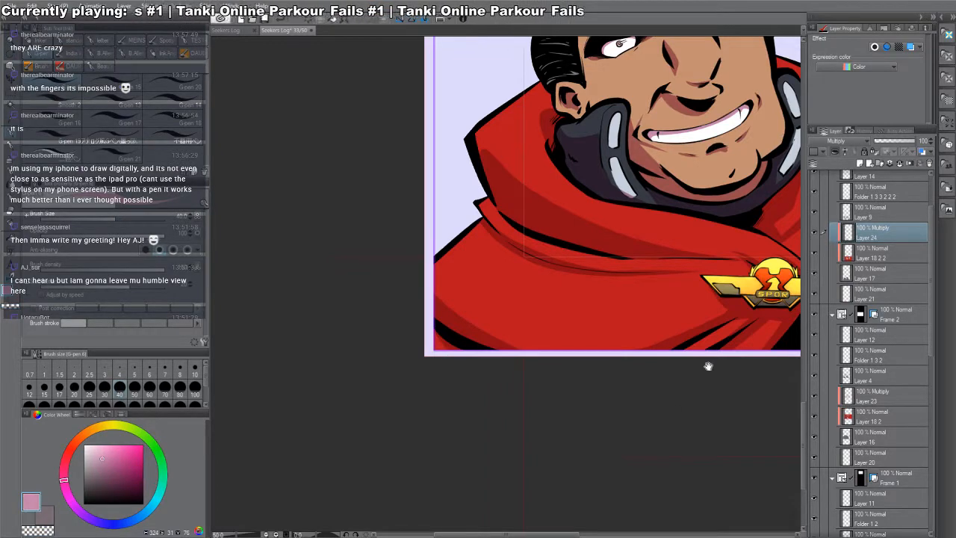
- Paint shadows along the creases of the black-haired man's cape on the outer-shoulder side of his emblem
drag(709, 367, 604, 351)
key(r)
drag(613, 348, 448, 489)
key(p)
drag(514, 397, 492, 342)
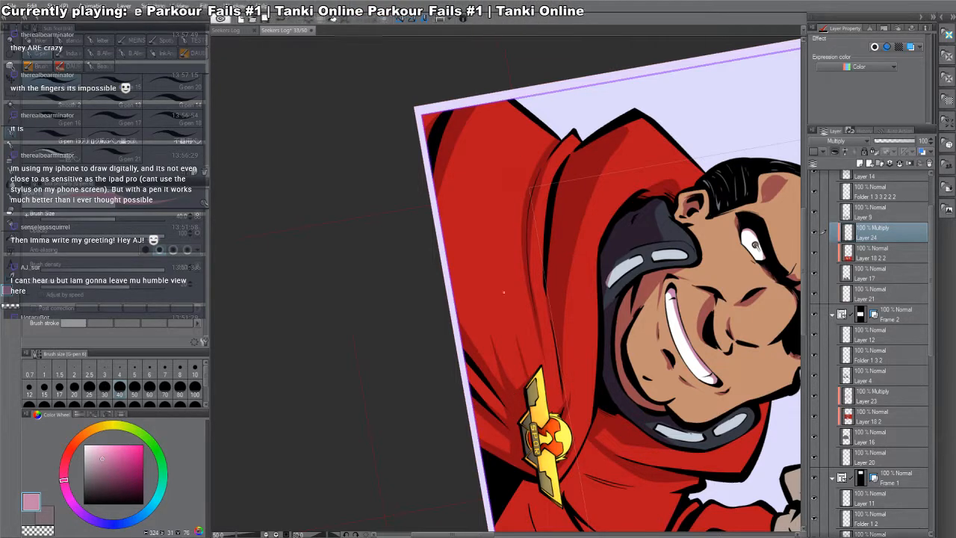
key(r)
drag(781, 242, 710, 91)
key(p)
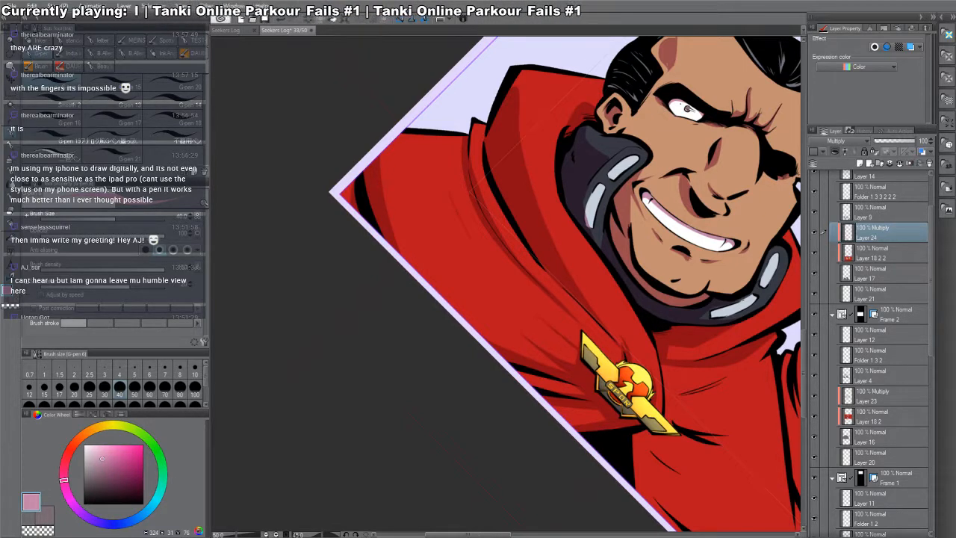
key(r)
double_click(689, 329)
key(space)
drag(683, 331, 495, 498)
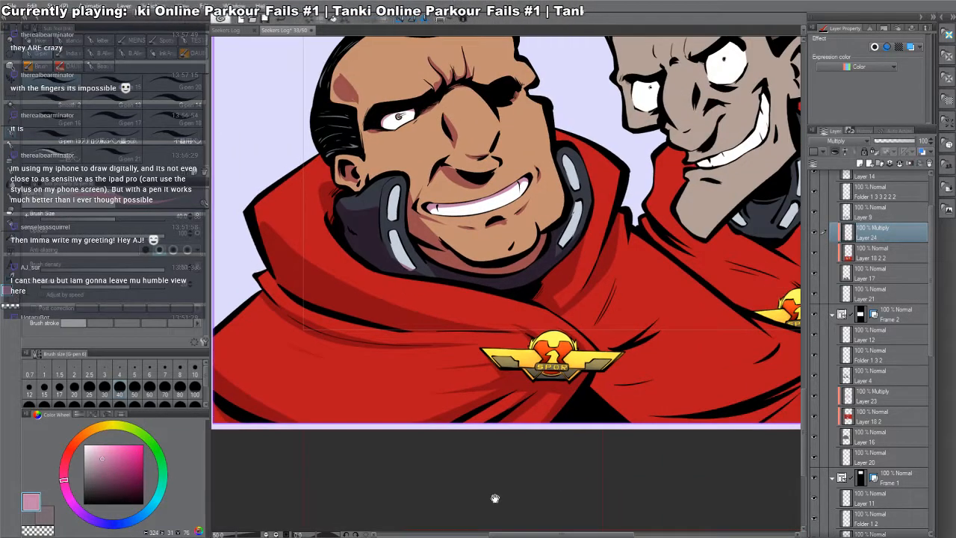
- Fill a shadow on the black-haired man's cape fold between the collar and the emblem
key(r)
drag(643, 284, 568, 408)
key(r)
mouse_move(603, 381)
mouse_down()
mouse_move(480, 490)
mouse_move(415, 322)
mouse_move(425, 356)
mouse_move(384, 314)
mouse_up()
key(g)
click(448, 303)
- Outline and fill a shadow on the cape fold beside the emblem wing that faces the grey-skinned man
key(r)
drag(620, 327, 632, 135)
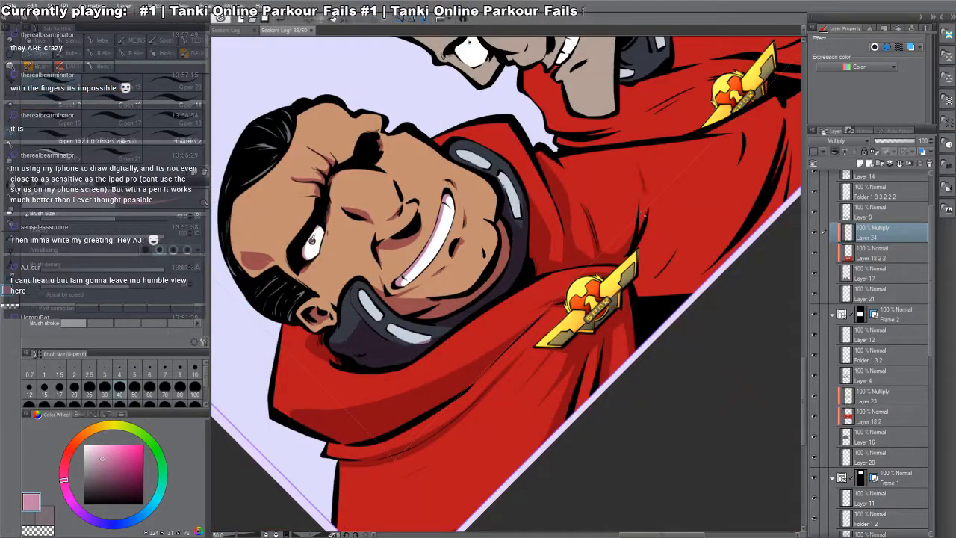
drag(644, 215, 543, 253)
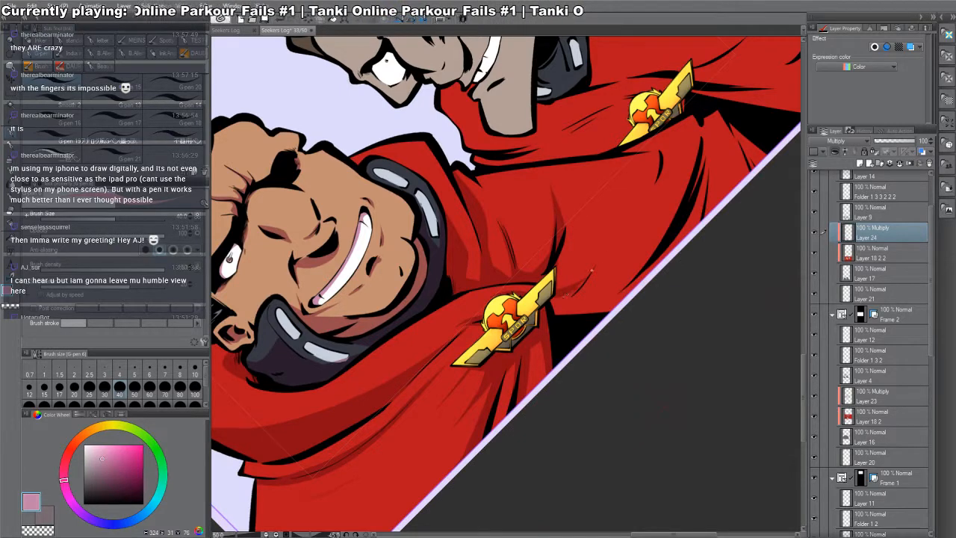
key(g)
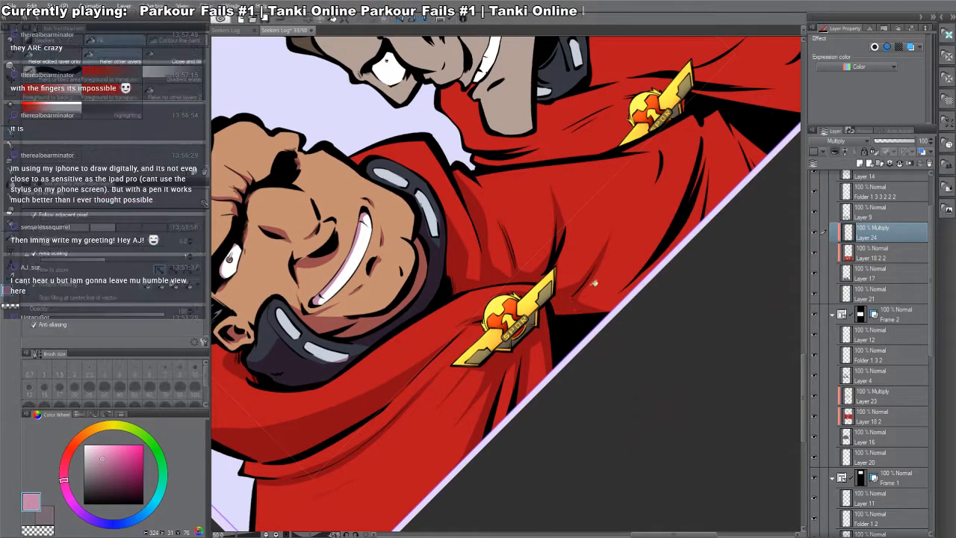
key(r)
drag(595, 283, 619, 458)
key(p)
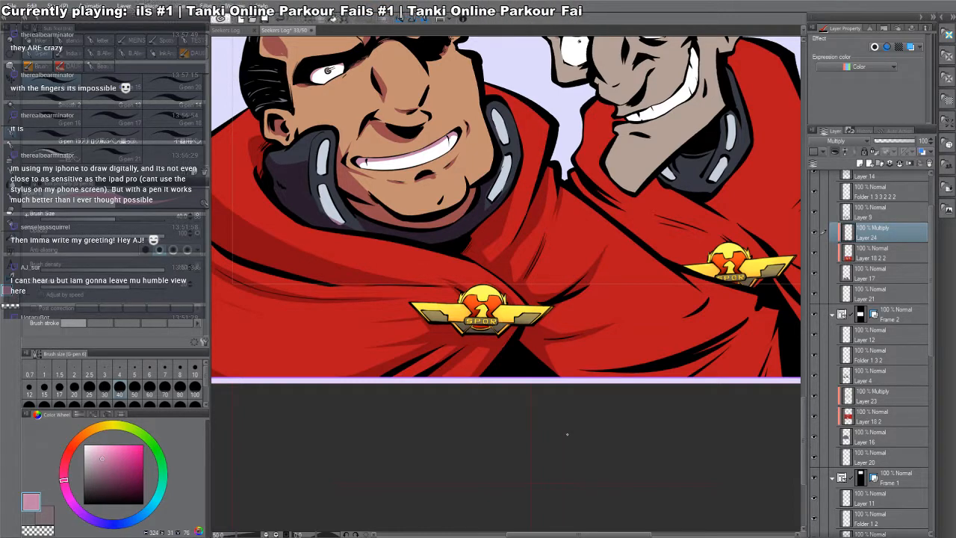
key(r)
drag(568, 434, 359, 346)
key(c)
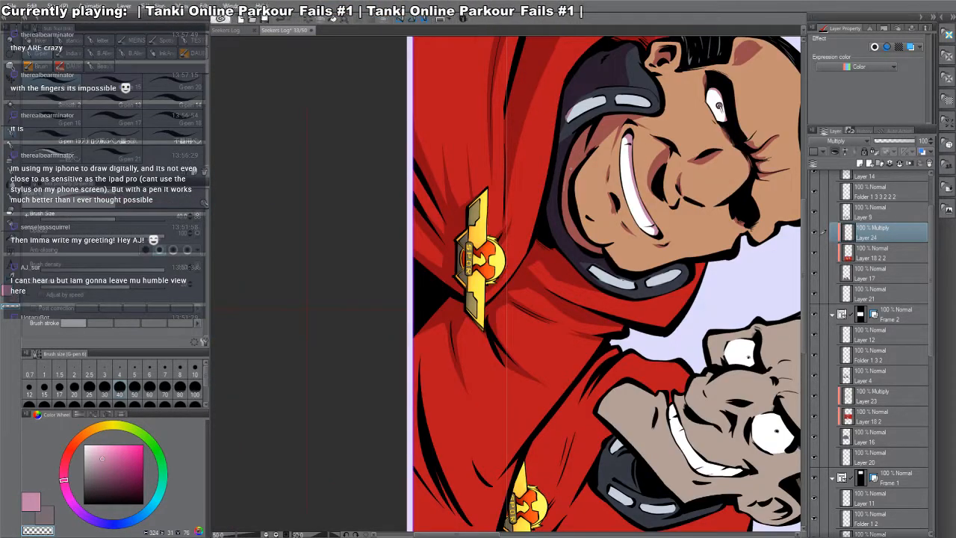
mouse_move(567, 188)
mouse_down()
mouse_move(572, 234)
mouse_move(553, 182)
mouse_up()
key(ctrl+z)
key(r)
mouse_move(531, 426)
mouse_down()
mouse_move(666, 401)
mouse_move(686, 183)
mouse_up()
key(c)
- Shade the black-haired man's cape folds along the panel's lower edge, between the two emblems
key(r)
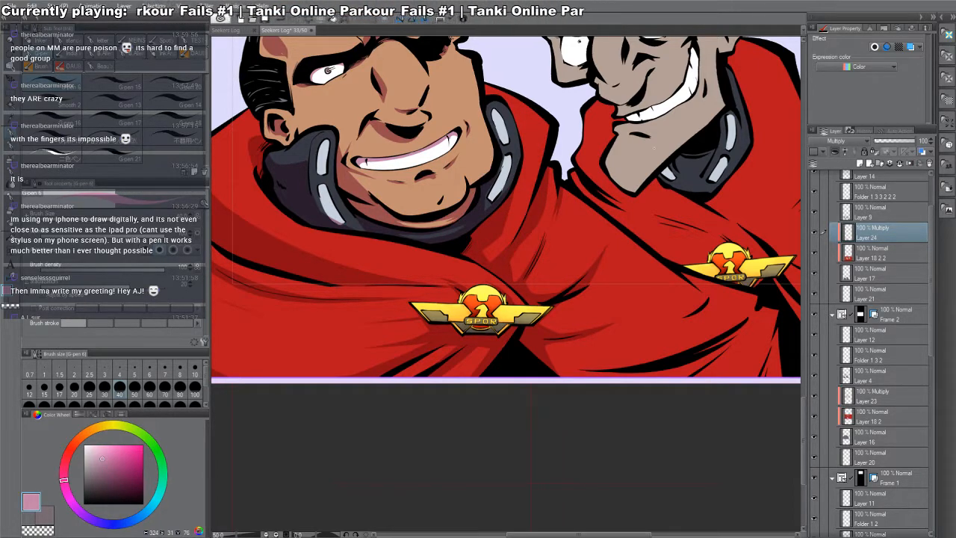
drag(632, 382, 460, 388)
key(asciicircum)
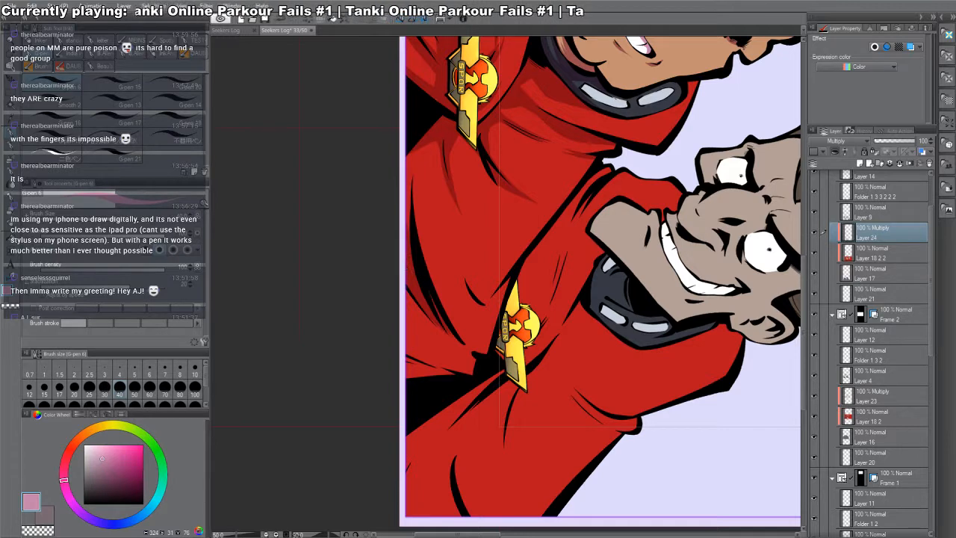
drag(402, 216, 419, 264)
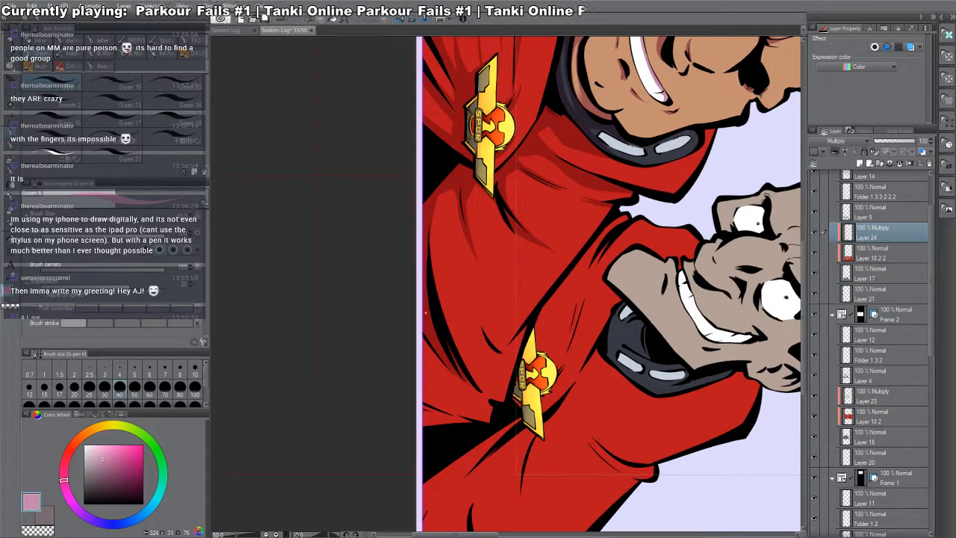
mouse_move(475, 311)
mouse_down()
mouse_move(498, 360)
mouse_move(572, 265)
mouse_up()
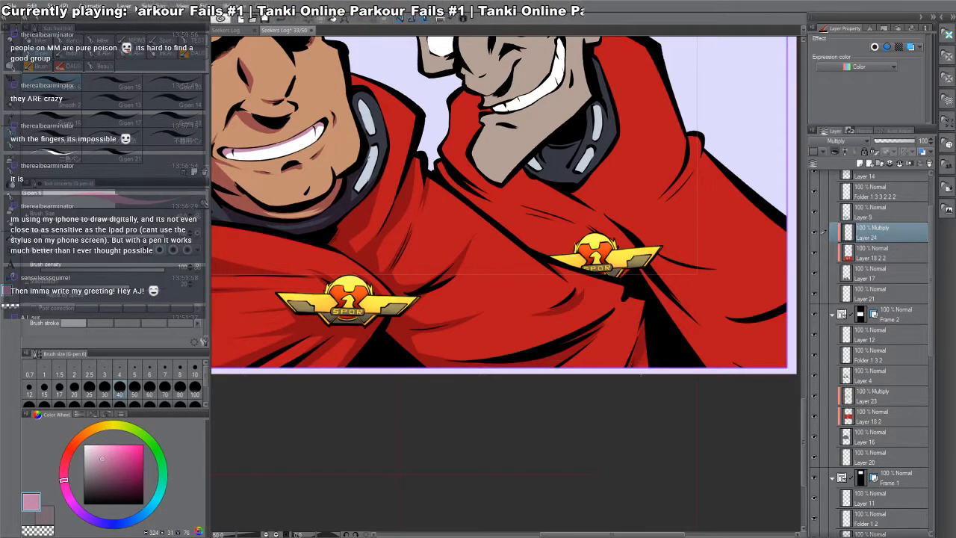
- Shade the narrow cape fold below the grey-skinned man's emblem, beside the black gap
drag(641, 289, 627, 240)
drag(641, 306, 318, 393)
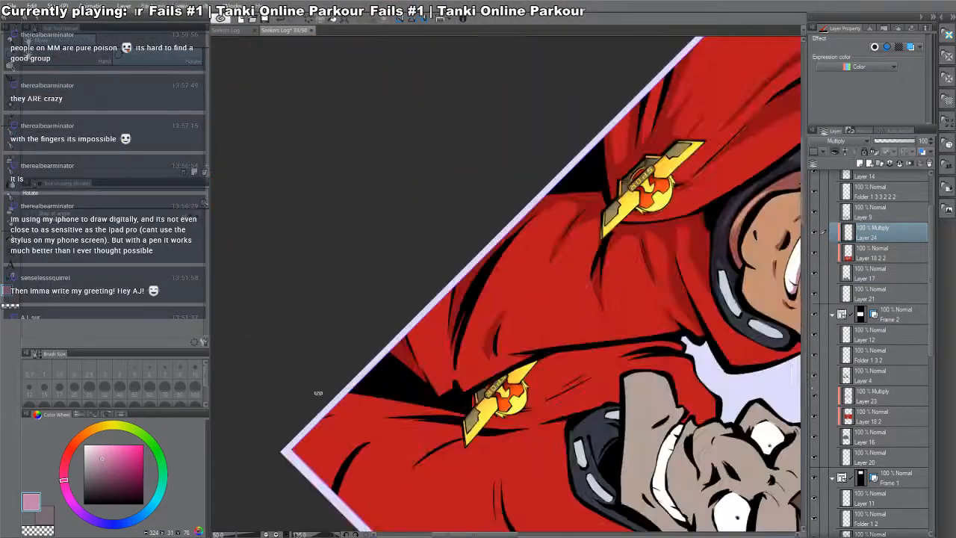
key(p)
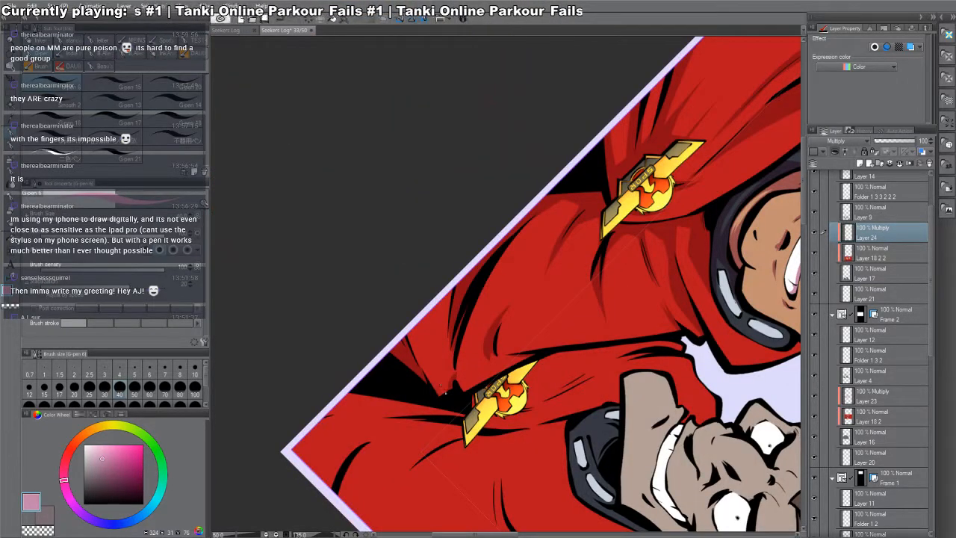
drag(442, 392, 420, 358)
key(r)
drag(658, 344, 592, 79)
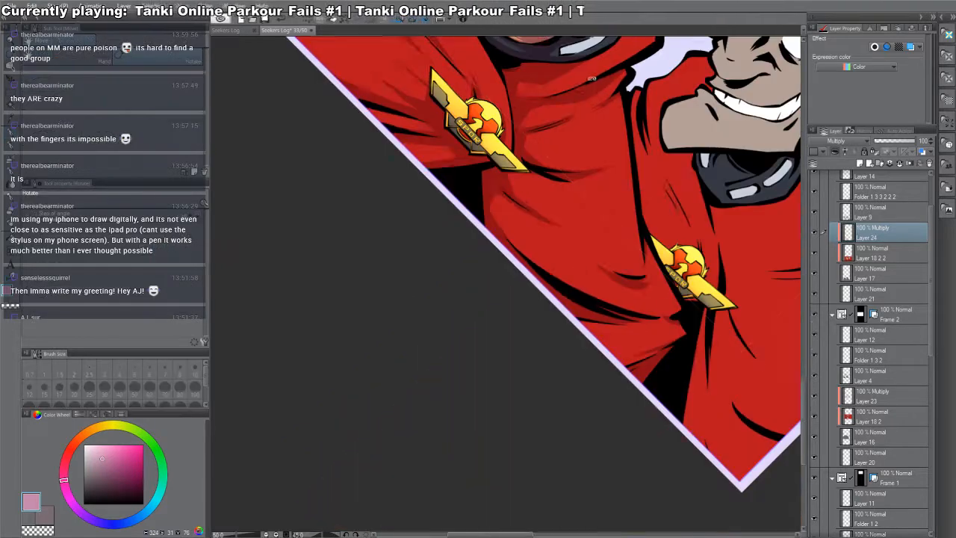
drag(665, 364, 591, 57)
key(p)
drag(491, 262, 577, 334)
key(ctrl+z)
key(ctrl+z)
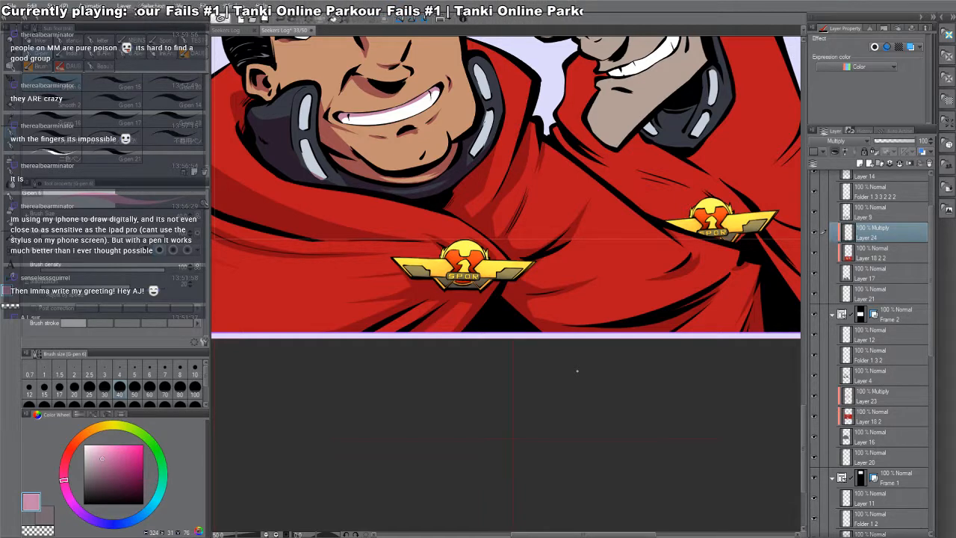
- Examine the shading across the whole panel, including the grey-skinned man's face, collar and cape
drag(689, 280, 686, 330)
alt+click(636, 314)
alt+click(642, 315)
drag(698, 382, 738, 350)
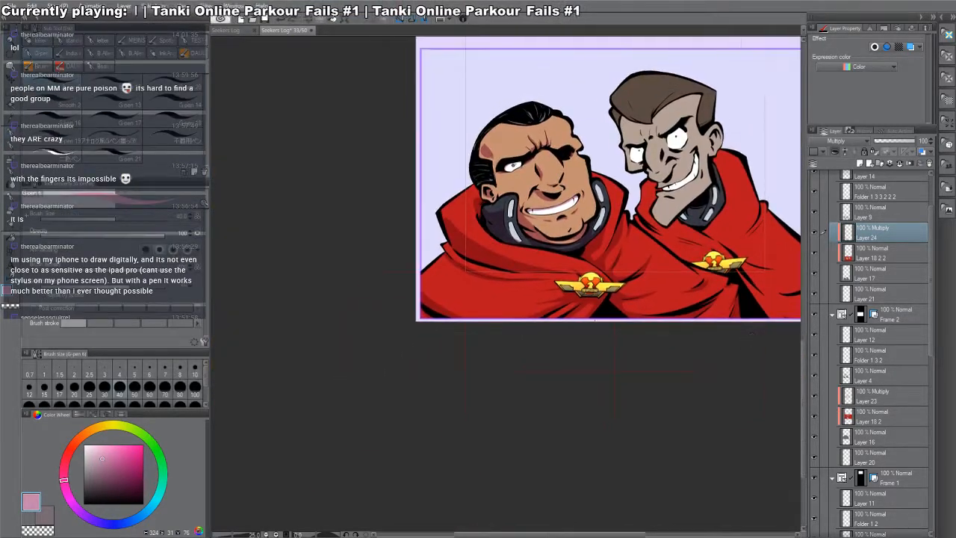
drag(591, 364, 419, 415)
click(569, 337)
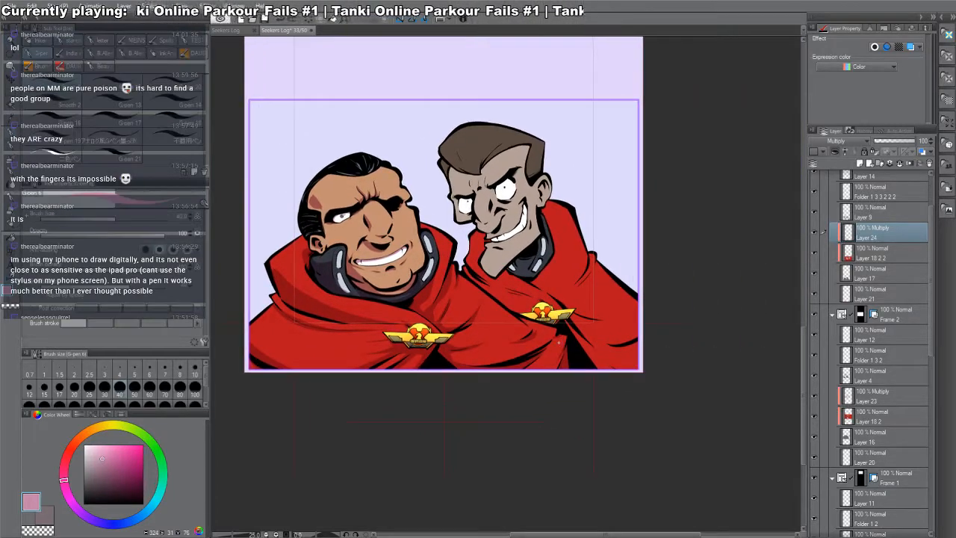
click(433, 275)
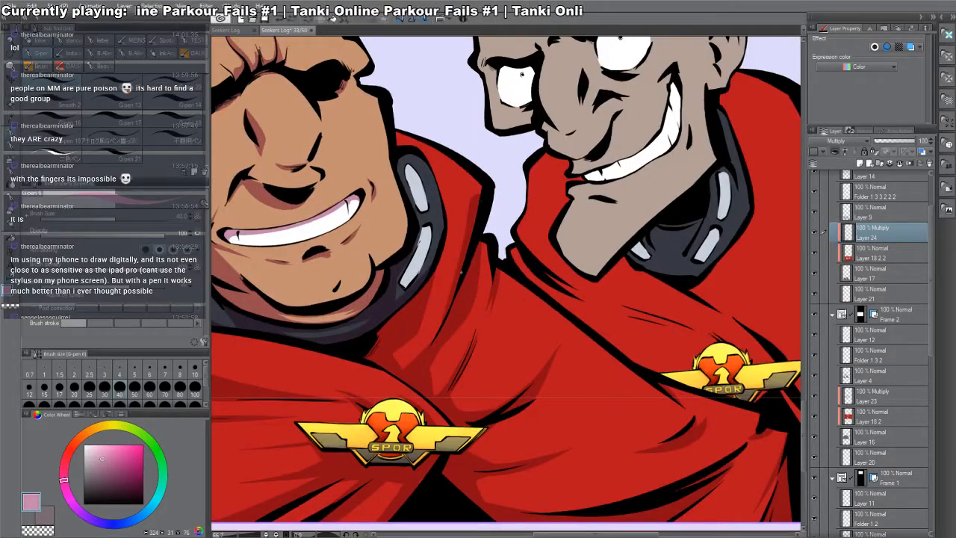
drag(658, 279, 565, 281)
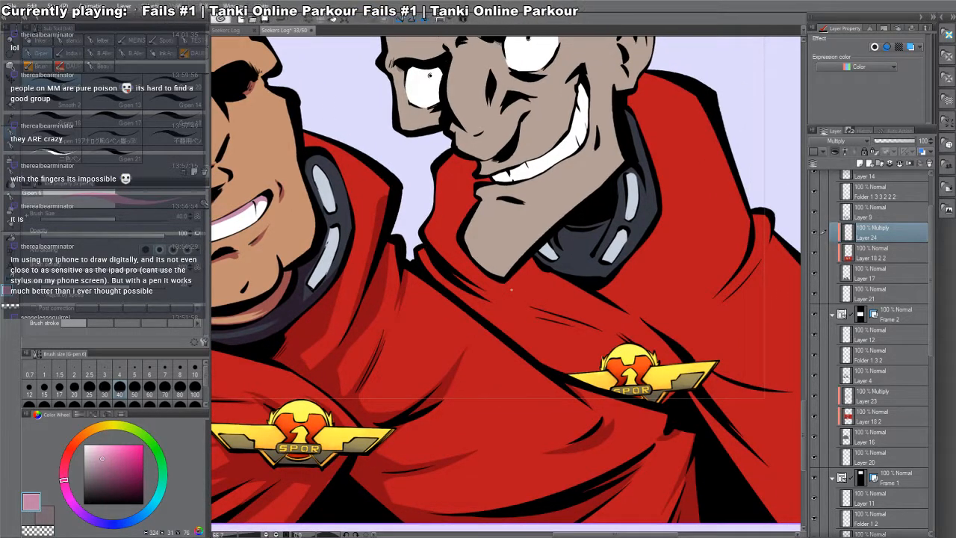
drag(671, 305, 626, 354)
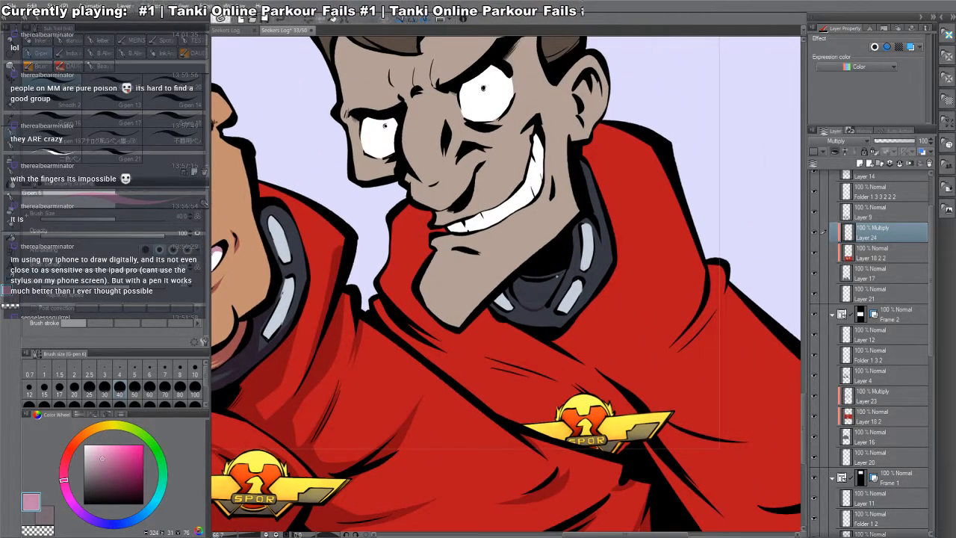
- Shade the underside of the grey-skinned man's chin and the rear edge of his jaw beside the collar
drag(531, 281, 647, 321)
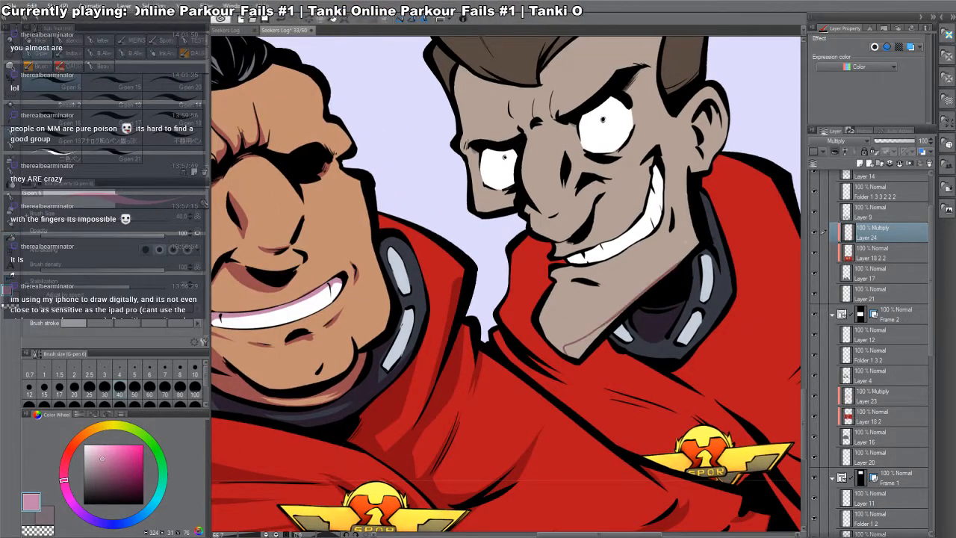
key(g)
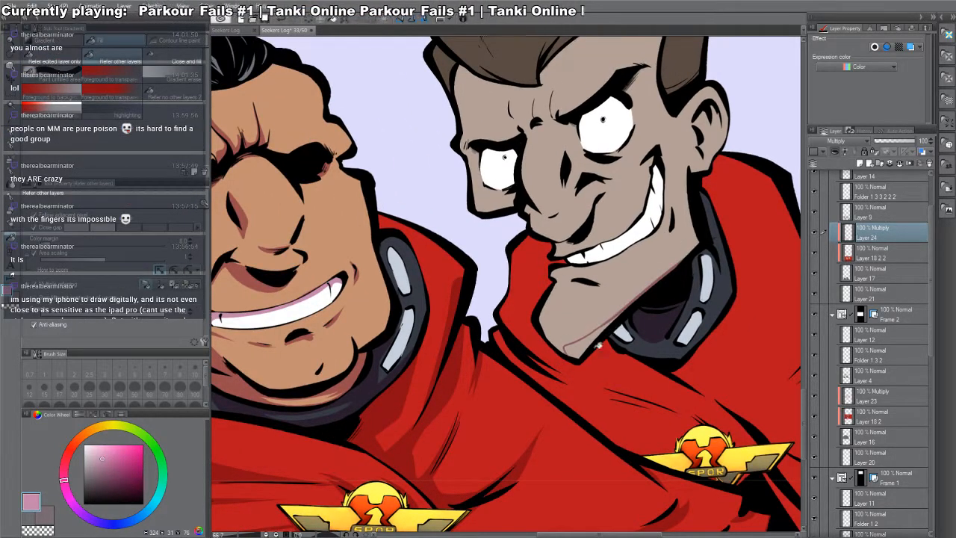
click(590, 342)
key(p)
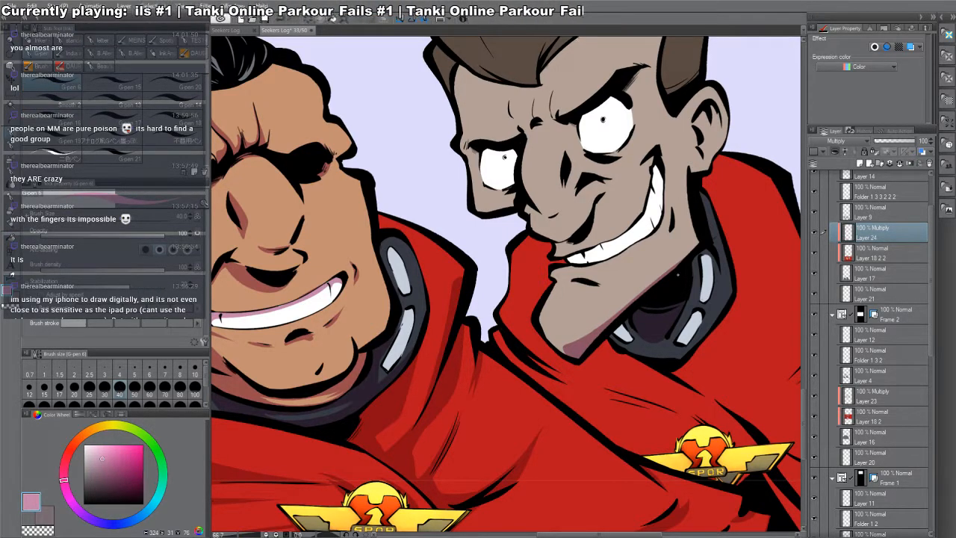
drag(736, 263, 667, 330)
mouse_move(620, 232)
mouse_down()
mouse_move(617, 297)
mouse_move(629, 317)
mouse_up()
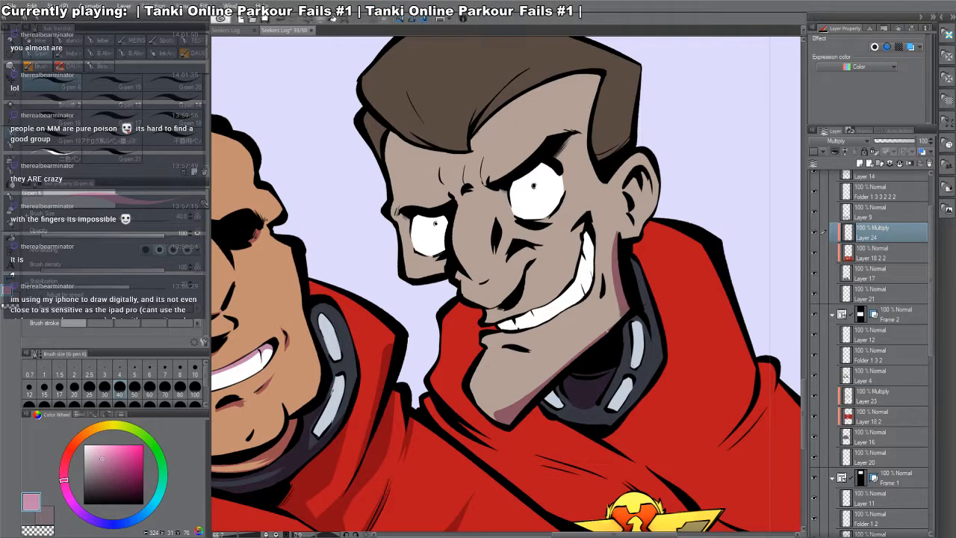
- Shade beneath the grey-skinned man's lower lip and along the cheek crease beside the corner of his grin
drag(500, 344, 523, 350)
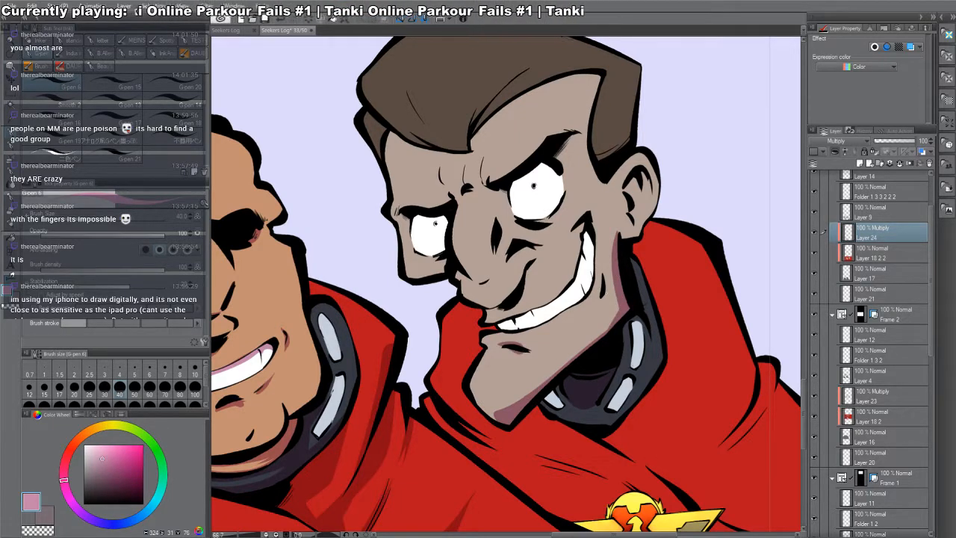
drag(603, 263, 601, 304)
key(ctrl+z)
drag(599, 262, 597, 304)
key(ctrl+z)
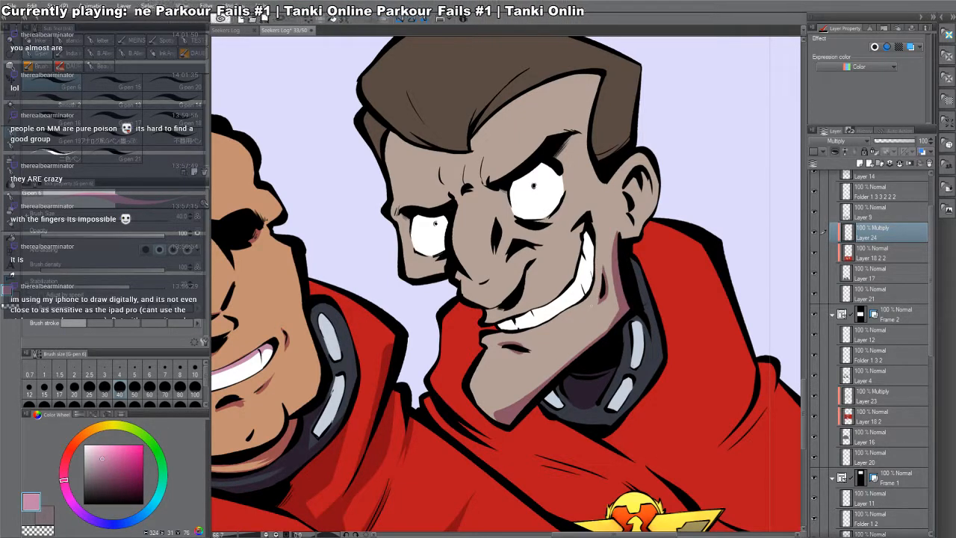
- Fill the inner hollow of the grey-skinned man's ear with shadow
drag(628, 198, 619, 259)
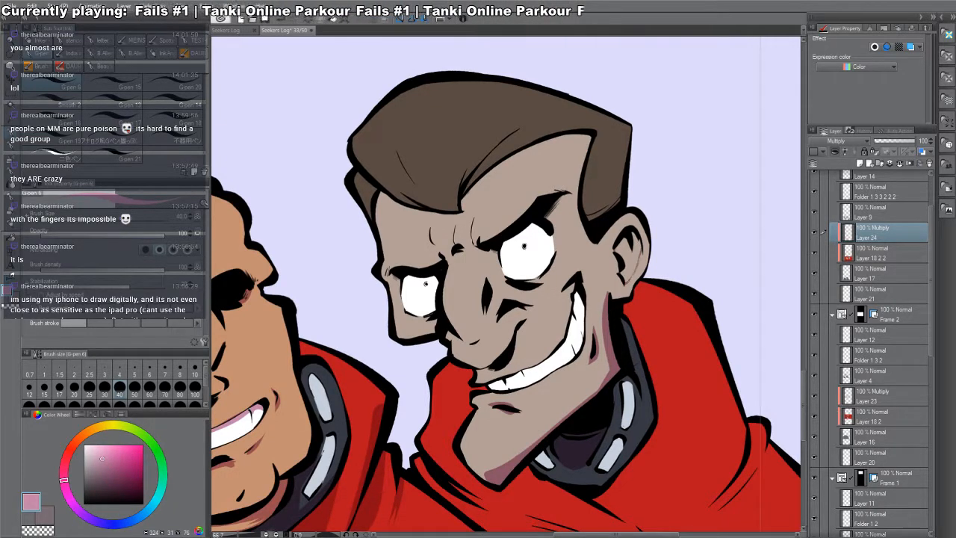
key(g)
click(632, 250)
key(p)
key(c)
key(c)
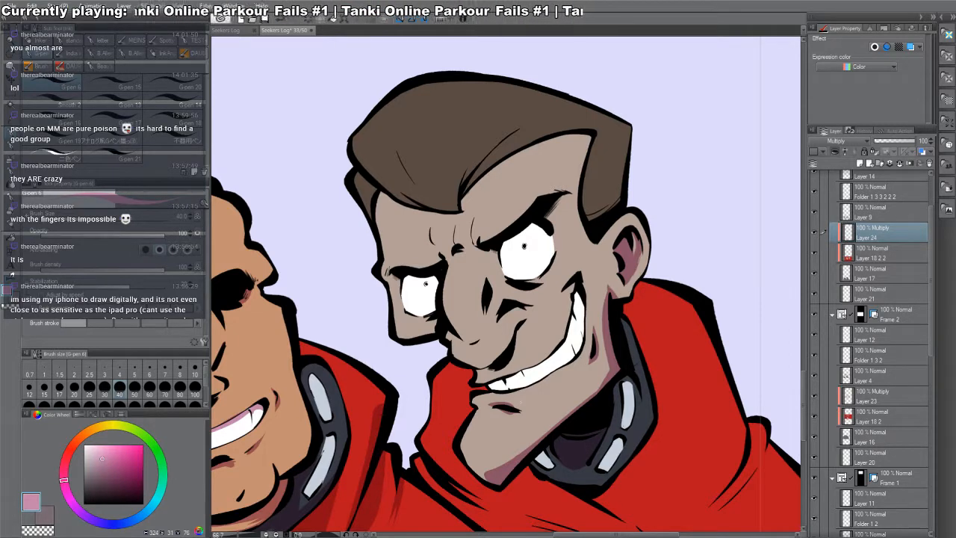
- Outline and fill a shadow on the hair above the grey-skinned man's ear, and shade the near eye's inner corner
mouse_move(594, 202)
mouse_down()
mouse_move(596, 242)
mouse_move(622, 223)
mouse_up()
key(g)
click(619, 230)
key(p)
mouse_move(512, 298)
mouse_down()
mouse_move(559, 288)
mouse_move(550, 301)
mouse_up()
key(g)
key(p)
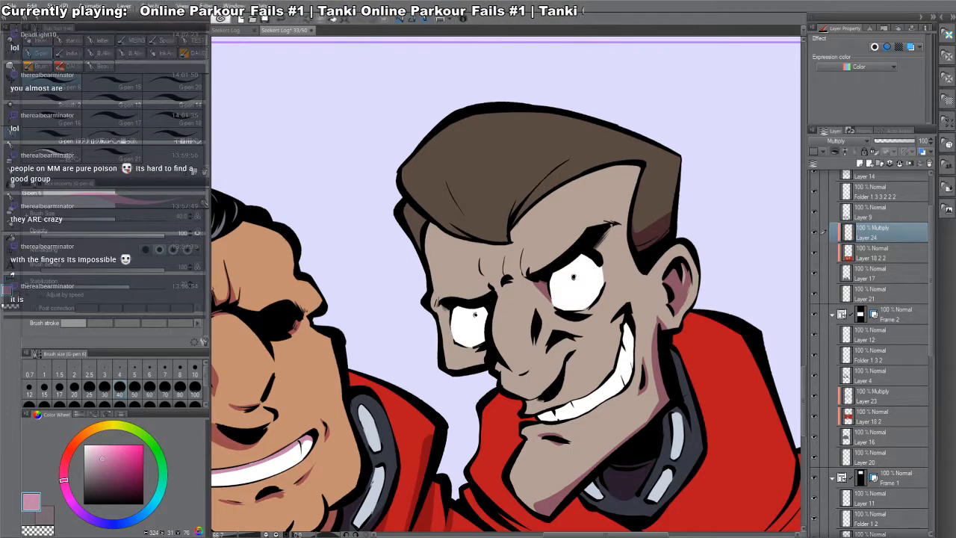
- Outline and fill a shadow in the grey-skinned man's near eye socket, under the brow's outer end
mouse_move(616, 224)
mouse_down()
mouse_move(609, 275)
mouse_move(611, 228)
mouse_up()
key(g)
click(611, 251)
key(p)
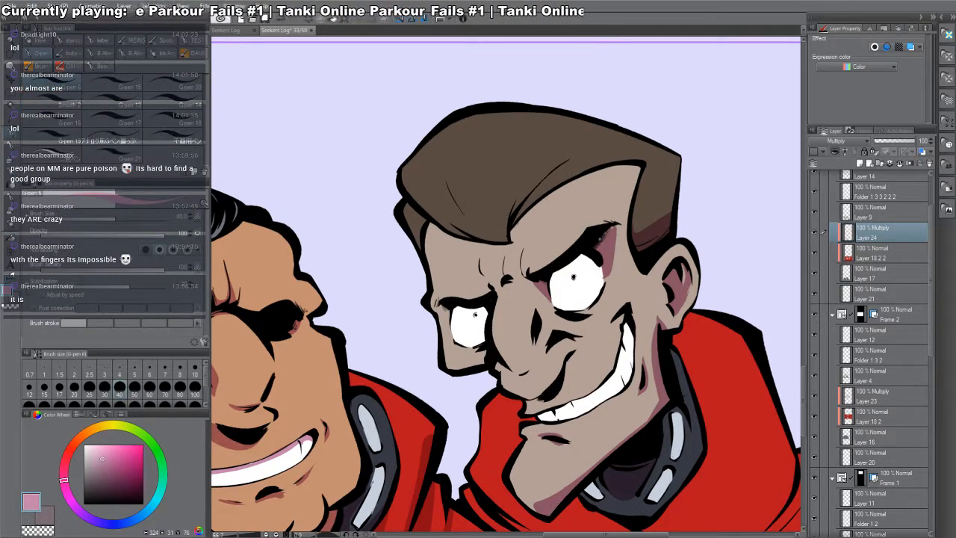
- Shade the upper part of the grey-skinned man's near eyeball and the skin around the eye's lower edge
mouse_move(552, 302)
mouse_down()
mouse_move(587, 272)
mouse_move(602, 276)
mouse_up()
key(g)
click(580, 267)
key(p)
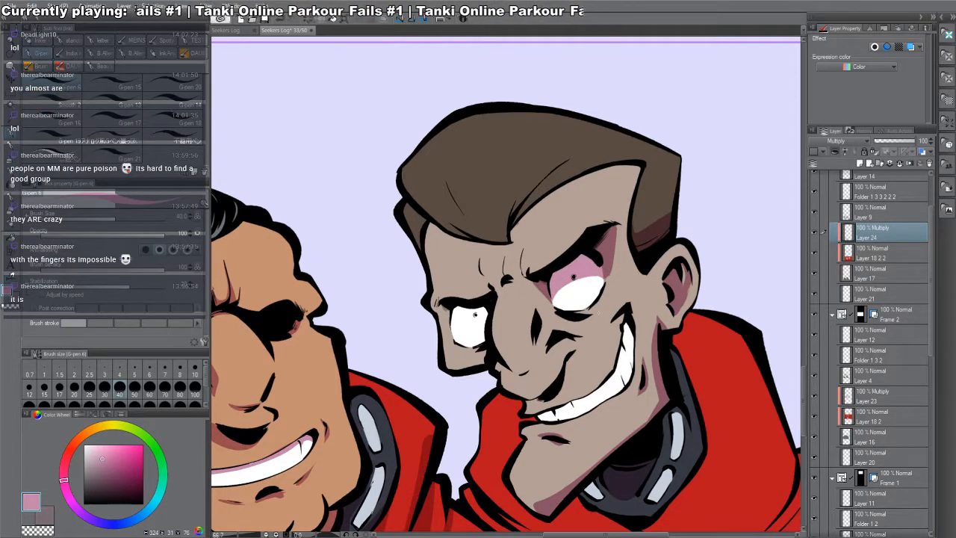
mouse_move(577, 310)
mouse_down()
mouse_move(604, 297)
mouse_move(589, 316)
mouse_move(590, 305)
mouse_up()
key(c)
key(c)
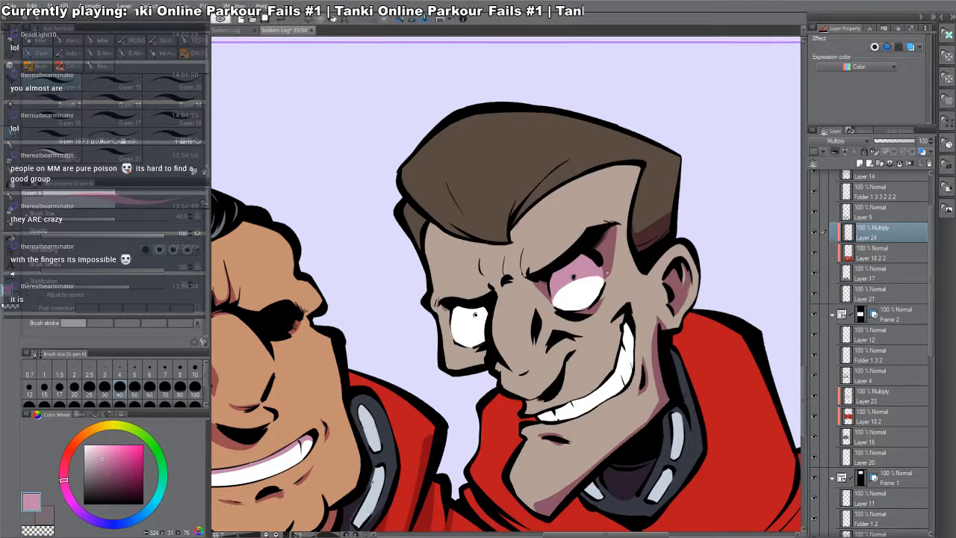
- Shade the wrinkles between the grey-skinned man's brows, and fill shadows on the far eye's socket and upper eyeball
mouse_move(528, 276)
mouse_down()
mouse_move(593, 262)
mouse_move(564, 265)
mouse_up()
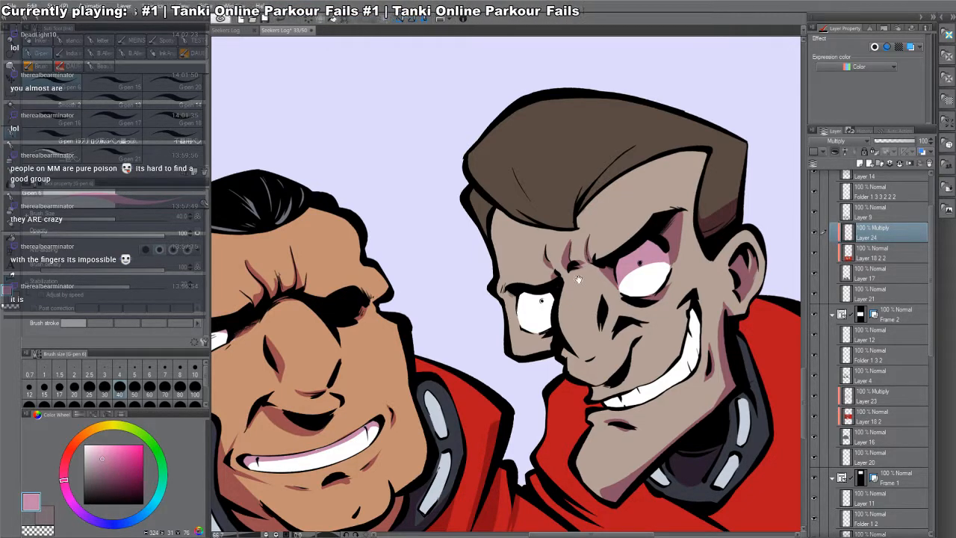
drag(579, 280, 664, 267)
mouse_move(602, 297)
mouse_down()
mouse_move(653, 256)
mouse_move(626, 282)
mouse_move(600, 301)
mouse_up()
key(g)
click(626, 281)
key(p)
key(g)
click(597, 281)
key(p)
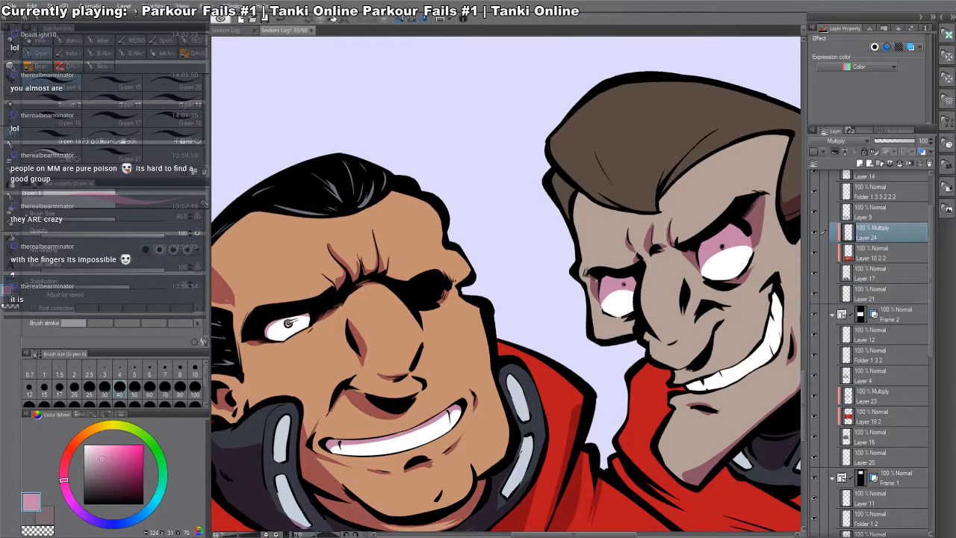
- Shade the underside of the grey-skinned man's nose around the tip and nostril
drag(706, 411, 655, 408)
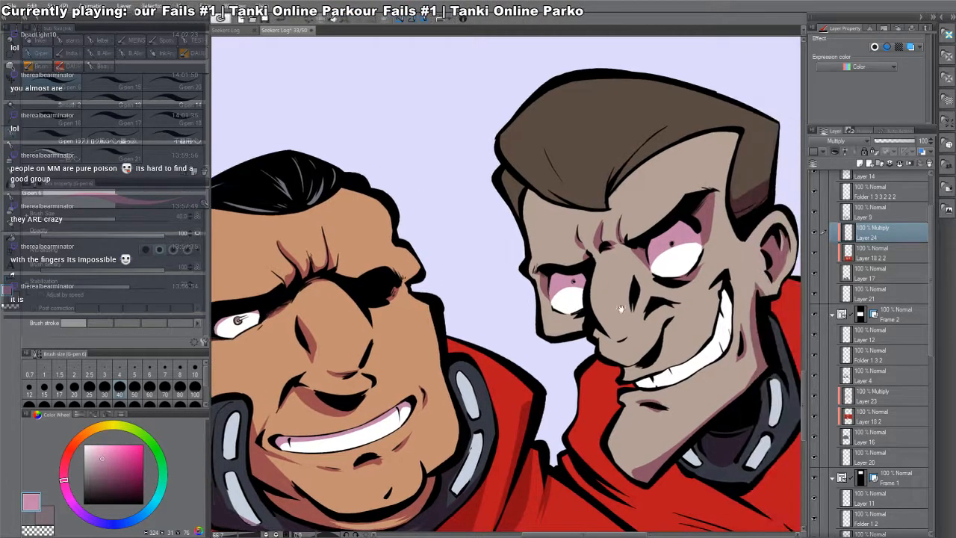
drag(612, 339, 631, 331)
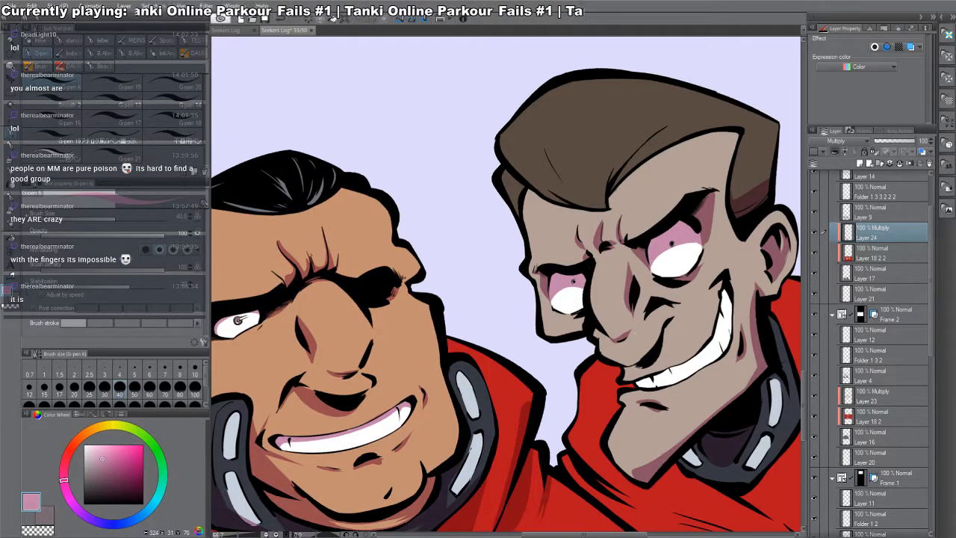
drag(635, 334, 632, 323)
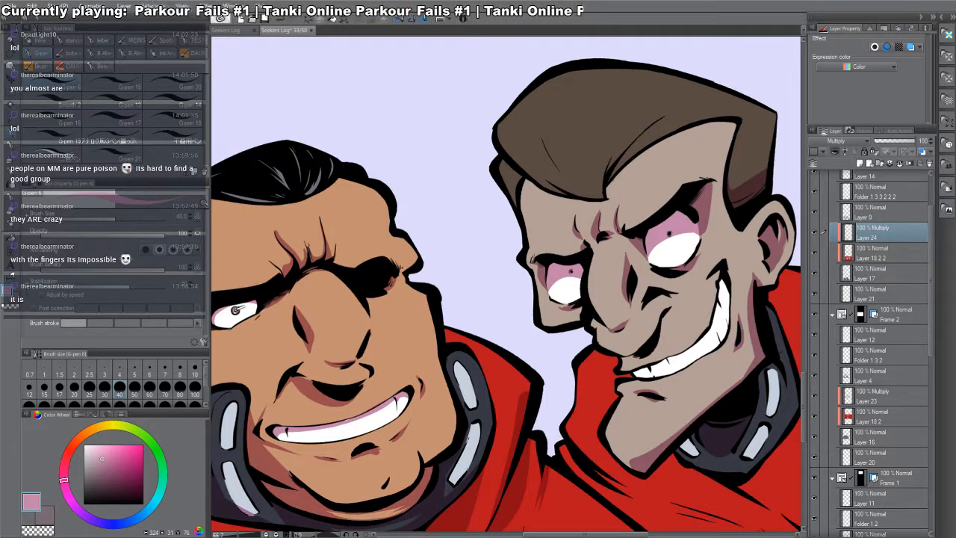
scroll(505, 293, down, 1)
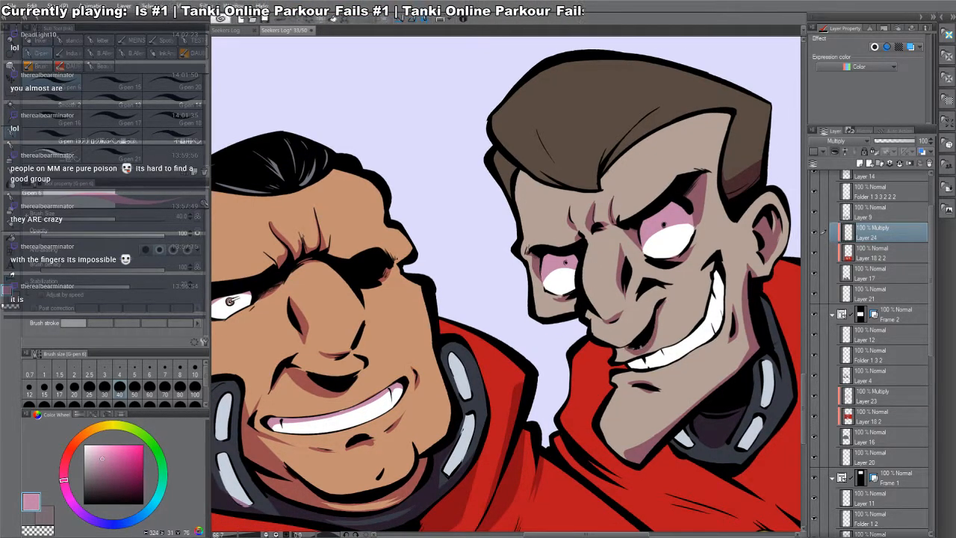
- Shade the smile fold between the grey-skinned man's nose and his grin
mouse_move(617, 346)
mouse_down()
mouse_move(652, 312)
mouse_move(633, 301)
mouse_move(637, 280)
mouse_move(680, 285)
mouse_up()
key(ctrl+z)
key(c)
key(c)
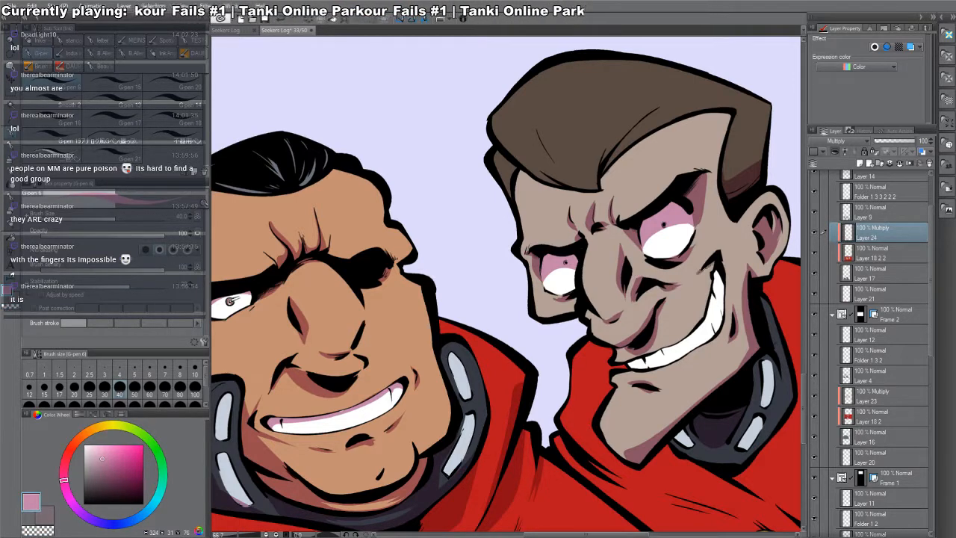
- Shade the grey-skinned man's forehead edge under the fringe, next to the hair tuft on the far temple
drag(768, 289, 662, 255)
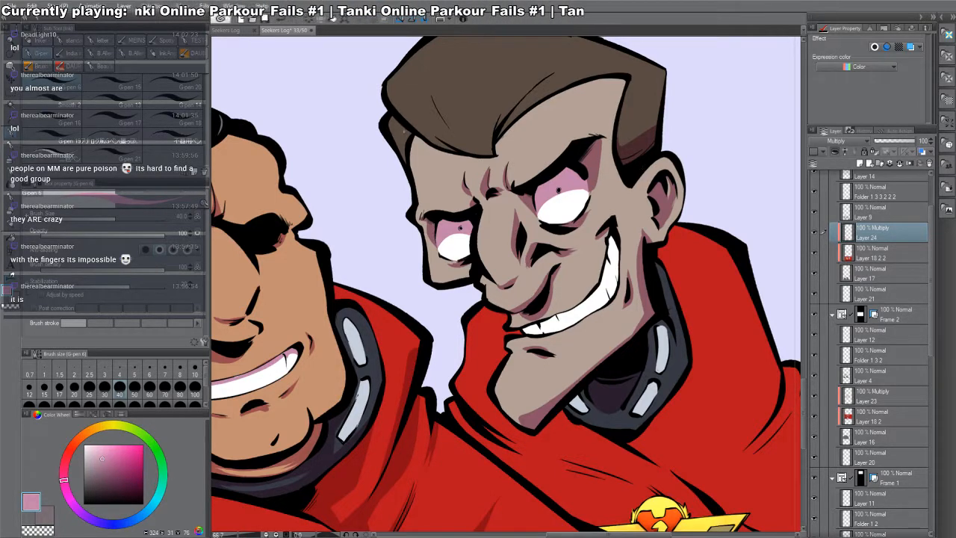
drag(405, 146, 438, 230)
drag(438, 229, 551, 210)
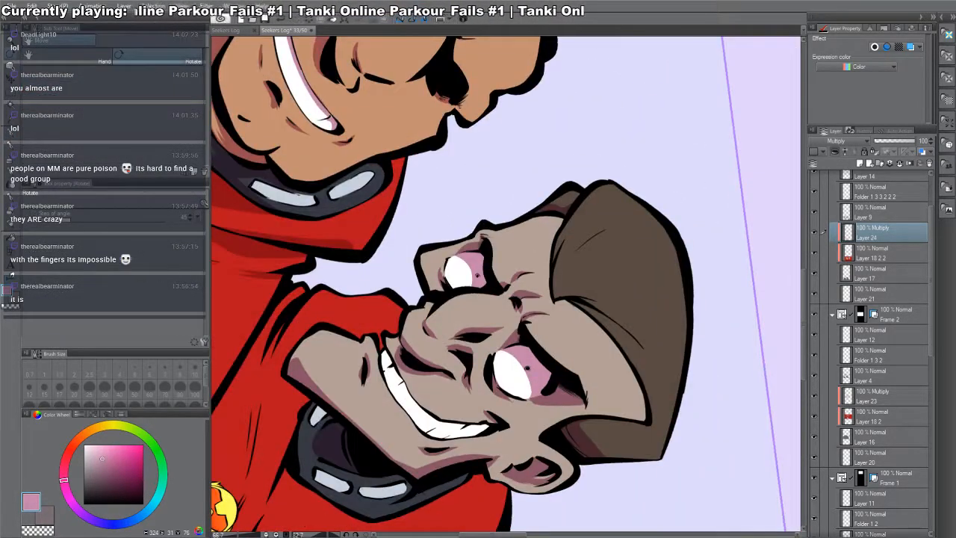
key(p)
mouse_move(552, 257)
mouse_down()
mouse_move(553, 306)
mouse_move(566, 239)
mouse_up()
key(r)
mouse_move(696, 257)
mouse_down()
mouse_move(674, 110)
mouse_move(584, 56)
mouse_up()
key(p)
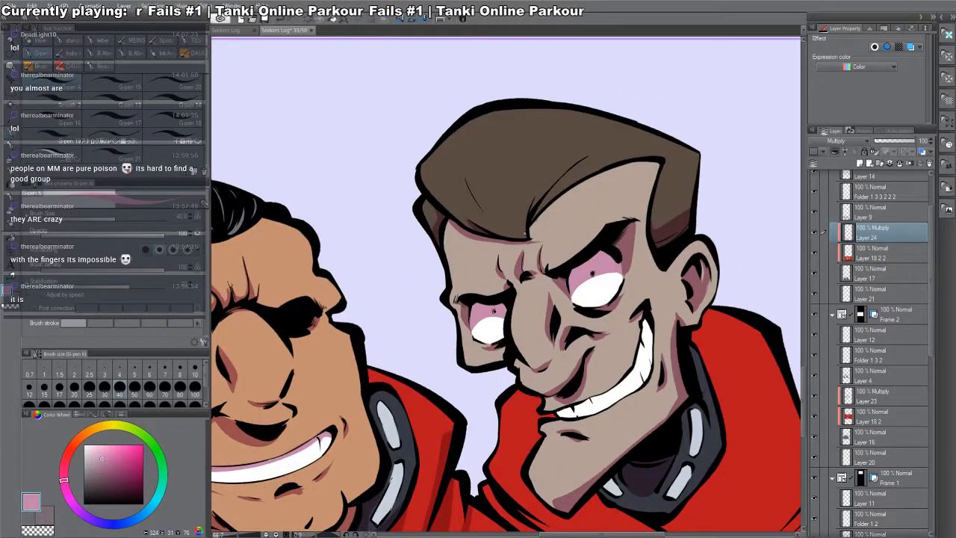
- Shade the forehead along the swept-back hairline above the grey-skinned man's near eye
mouse_move(538, 196)
mouse_down()
mouse_move(559, 174)
mouse_move(573, 175)
mouse_move(524, 232)
mouse_move(533, 214)
mouse_move(628, 168)
mouse_move(618, 171)
mouse_move(657, 165)
mouse_up()
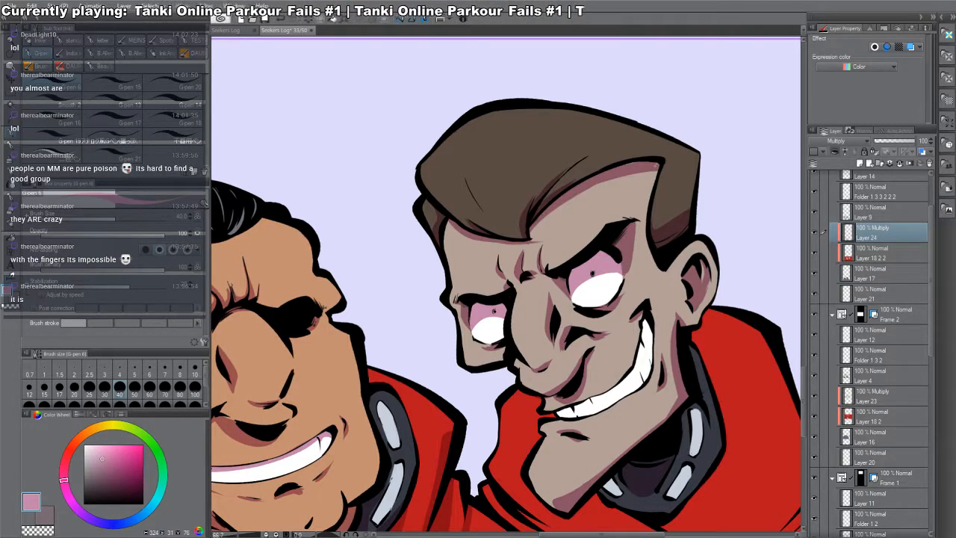
key(r)
drag(629, 299, 516, 439)
key(p)
mouse_move(626, 377)
mouse_down()
mouse_move(650, 441)
mouse_move(629, 88)
mouse_up()
key(r)
key(p)
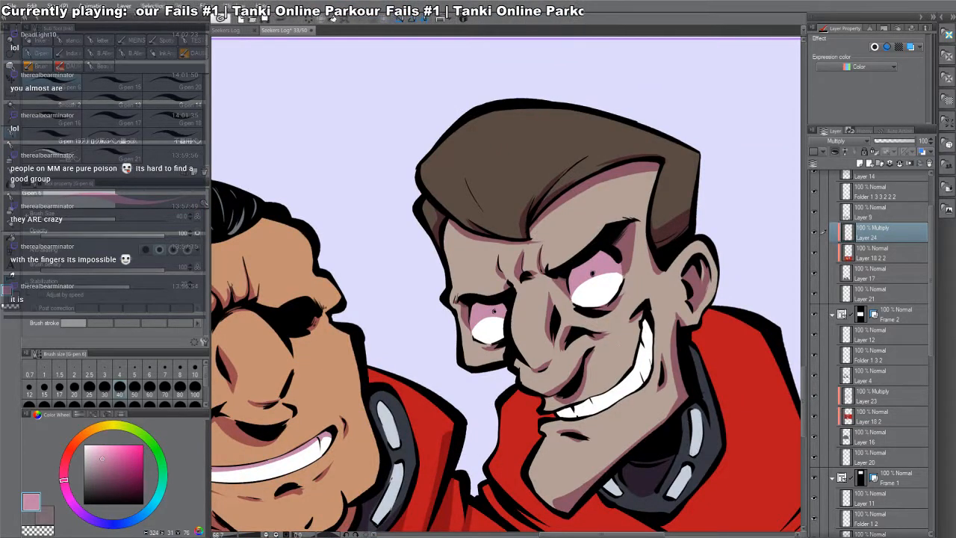
- Add a shadow along the lower edge of the grey-skinned man's far cheek, below the eye
drag(617, 378, 629, 342)
drag(494, 327, 515, 321)
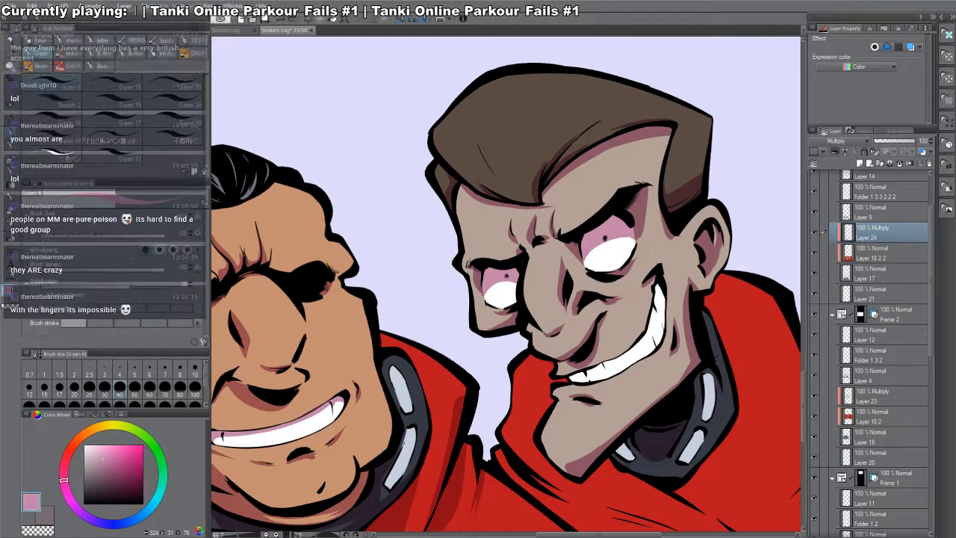
scroll(647, 301, down, 2)
drag(638, 327, 580, 299)
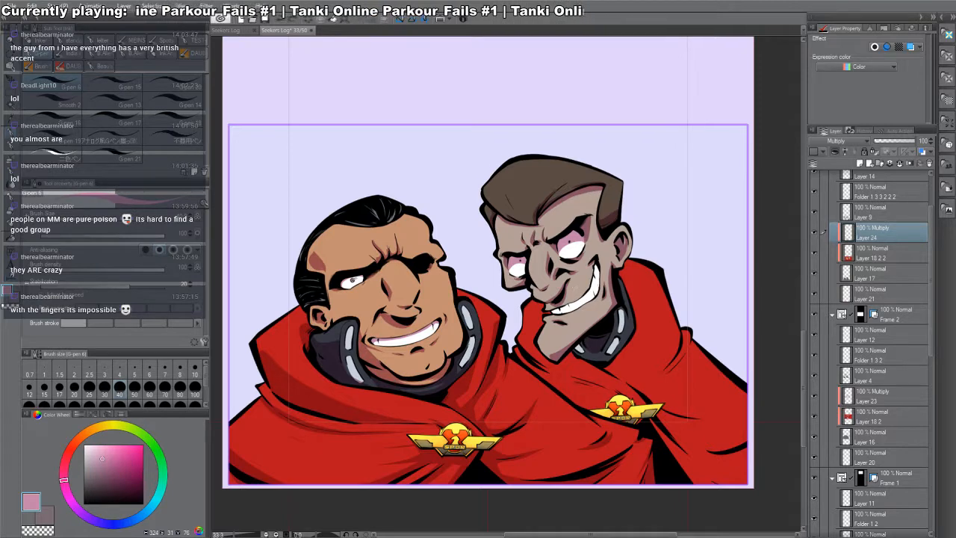
drag(596, 331, 577, 288)
scroll(577, 288, up, 2)
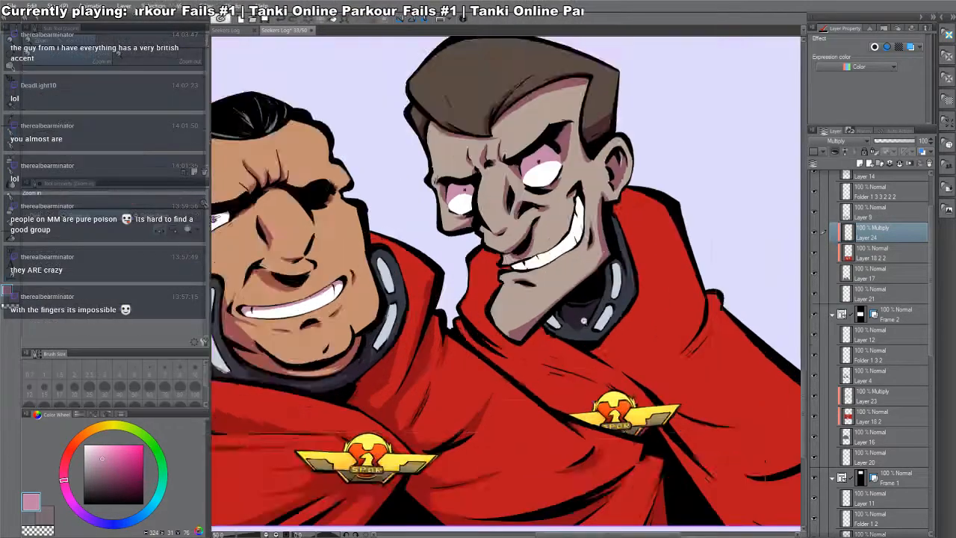
- Shade the grey-skinned man's cape beside his chin and along the chest folds beneath his jaw and collar
drag(522, 316, 572, 337)
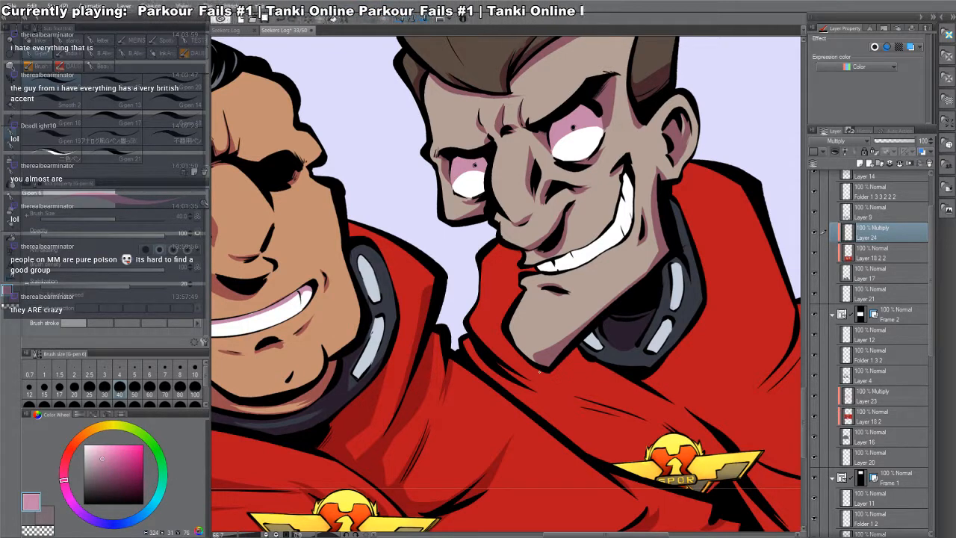
drag(532, 184, 531, 178)
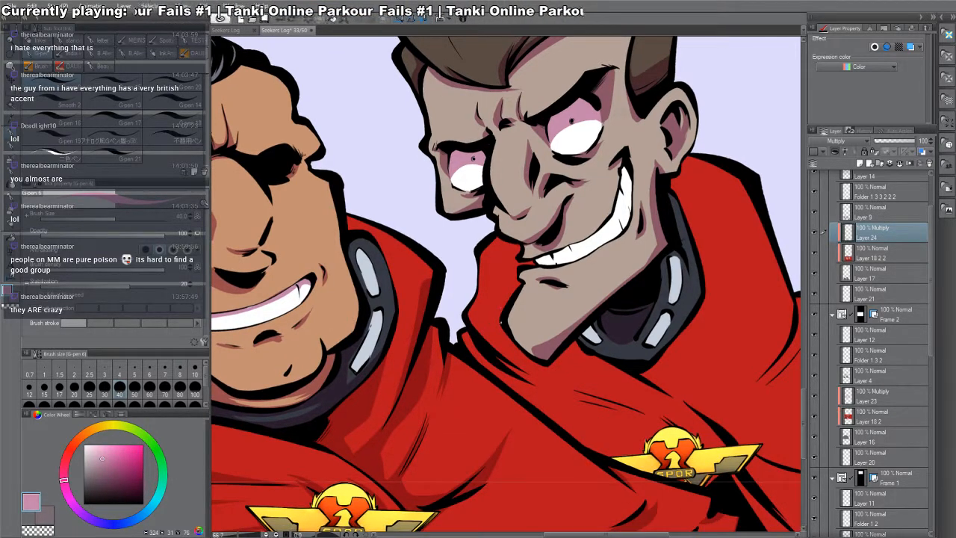
mouse_move(469, 339)
mouse_down()
mouse_move(554, 393)
mouse_move(529, 378)
mouse_move(592, 380)
mouse_move(616, 407)
mouse_up()
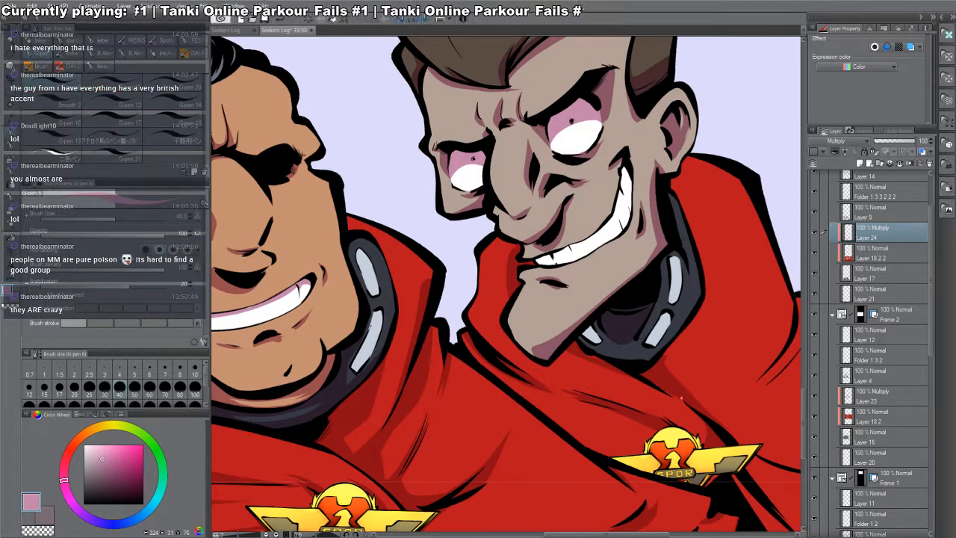
- Shade the grey-skinned man's dark collar along its outer and lower edges, including the light inset beside the chin
drag(690, 286, 659, 345)
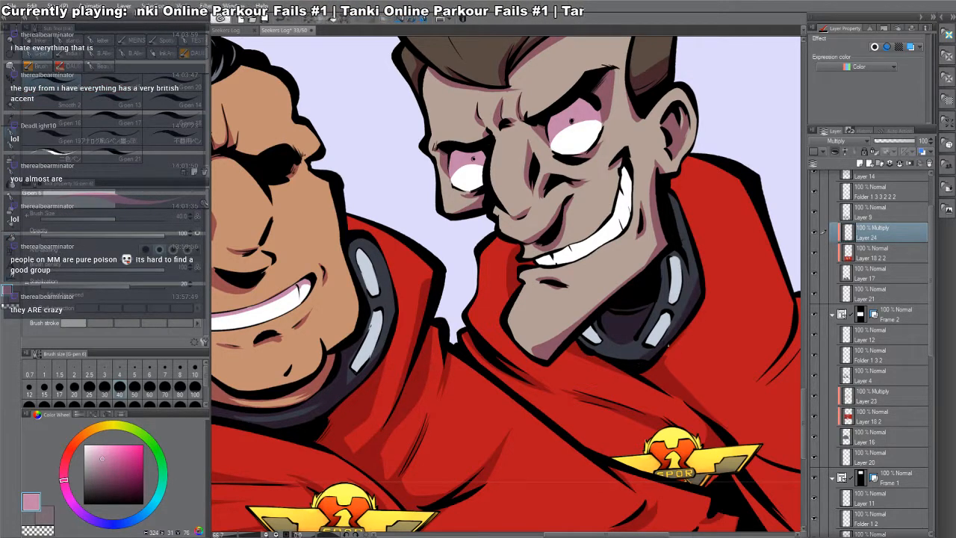
mouse_move(606, 331)
mouse_down()
mouse_move(656, 372)
mouse_move(598, 353)
mouse_move(607, 334)
mouse_move(578, 354)
mouse_move(590, 377)
mouse_move(641, 356)
mouse_up()
mouse_move(577, 357)
mouse_down()
mouse_move(600, 366)
mouse_move(616, 345)
mouse_move(603, 345)
mouse_up()
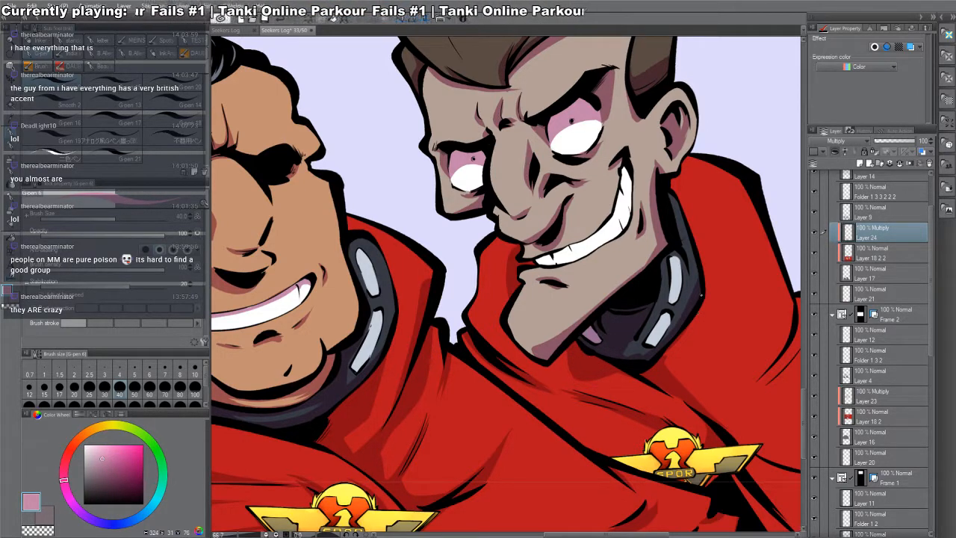
drag(698, 308, 671, 362)
- Shade the outer edge of the grey-skinned man's raised cape collar down to the shoulder fold
drag(732, 357, 506, 299)
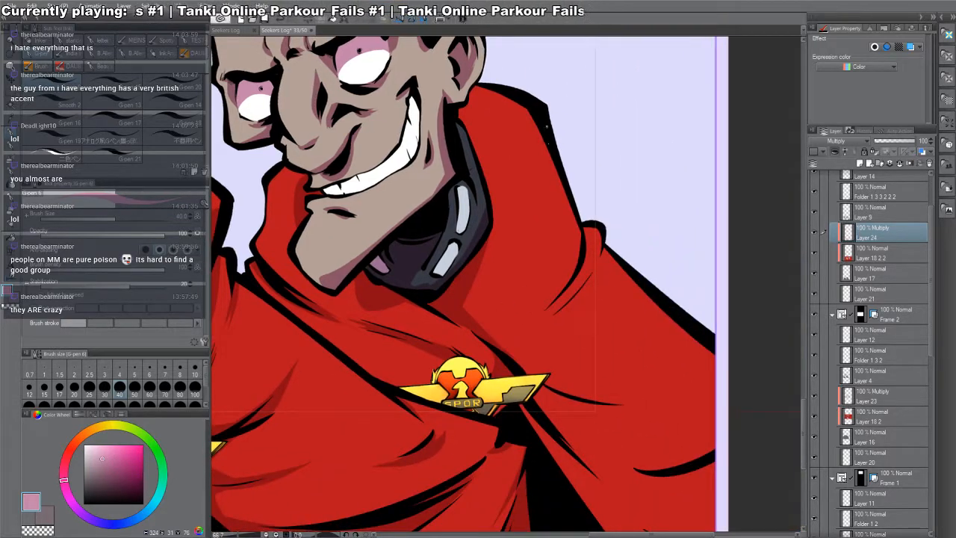
mouse_move(602, 253)
mouse_down()
mouse_move(564, 314)
mouse_move(604, 258)
mouse_up()
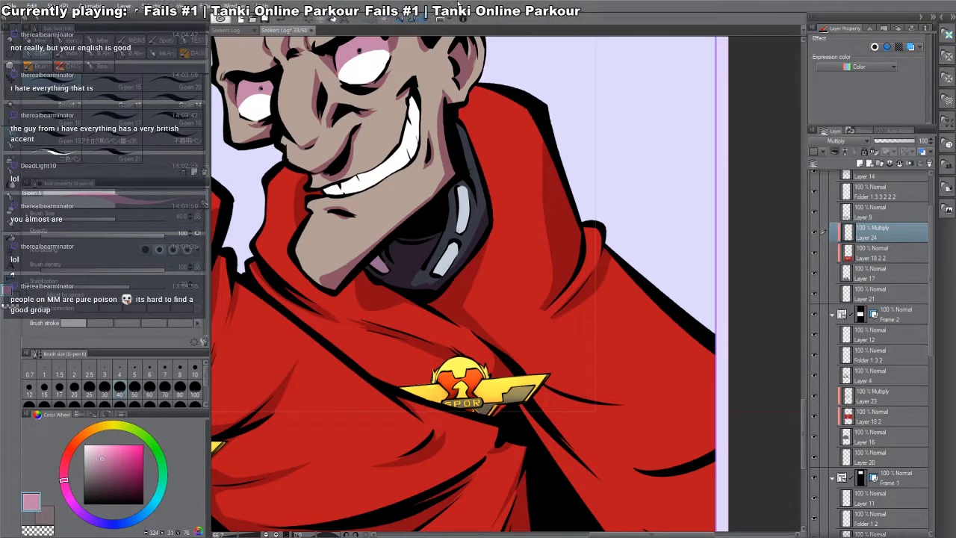
- Shade the grey-skinned man's cape along the narrow folds running from below the winged badge to the panel's lower edge
key(space)
drag(563, 273, 534, 242)
scroll(541, 243, down, 2)
key(shift+space)
drag(620, 287, 413, 492)
mouse_move(517, 281)
mouse_down()
mouse_move(527, 329)
mouse_move(581, 135)
mouse_up()
scroll(529, 323, up, 2)
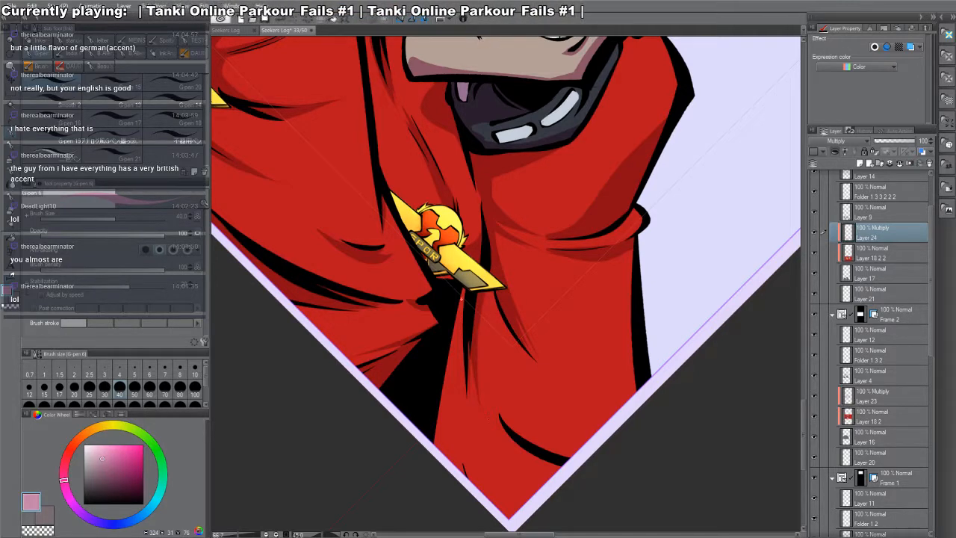
drag(462, 299, 443, 454)
drag(455, 348, 450, 461)
drag(461, 426, 478, 493)
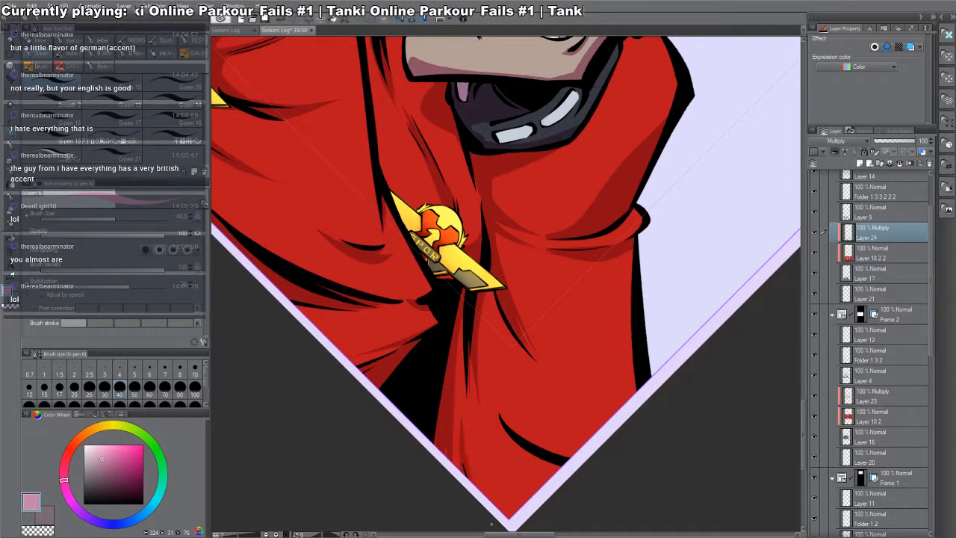
- Shade the curved fold near the grey-skinned man's lower cape corner and the outer edge of the cape below the shoulder
drag(499, 419, 540, 469)
key(r)
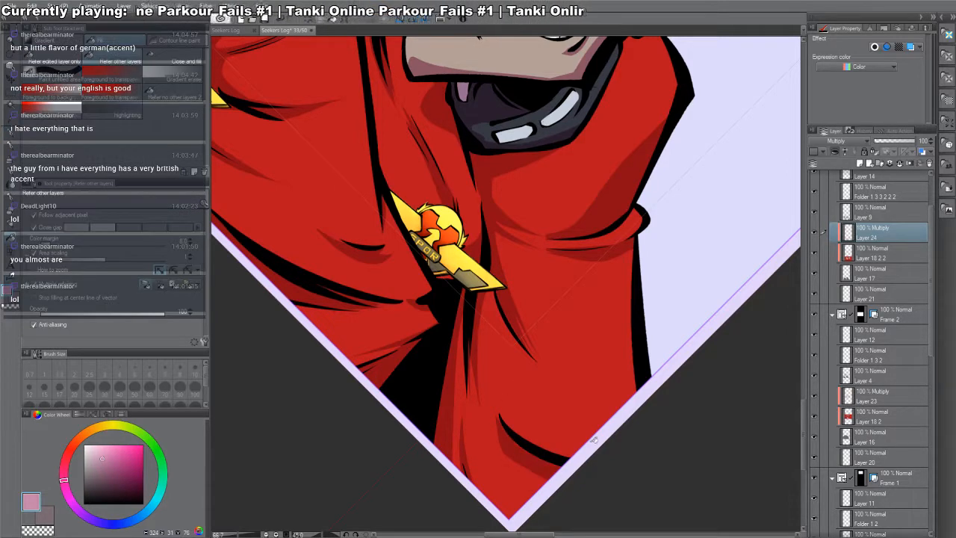
drag(629, 358, 640, 250)
mouse_move(581, 347)
mouse_down()
mouse_move(619, 357)
mouse_move(610, 370)
mouse_up()
key(ctrl+space)
key(p)
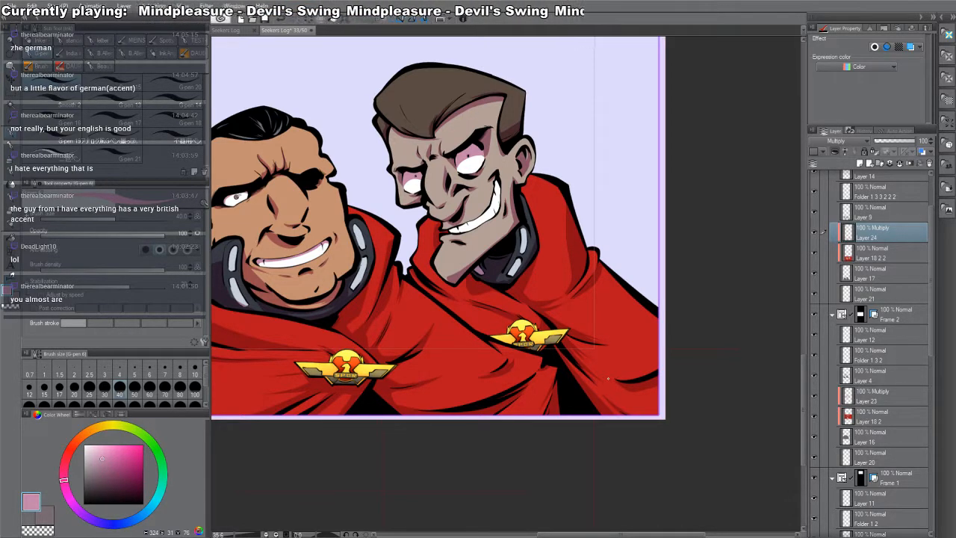
- Add shadows on the grey-skinned man's cape around his badge, where it meets the other man's shoulder
drag(564, 325, 552, 373)
ctrl+click(622, 305)
key(p)
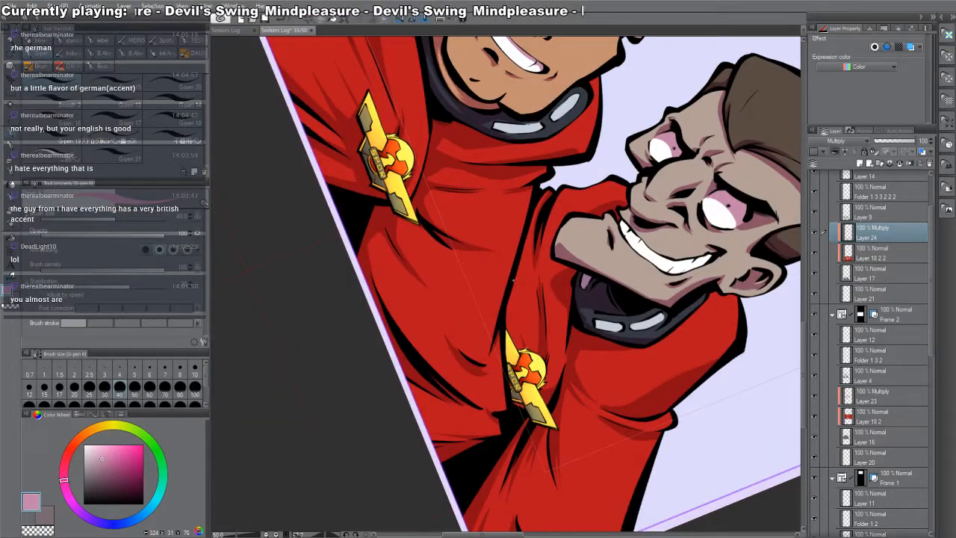
drag(517, 292, 509, 346)
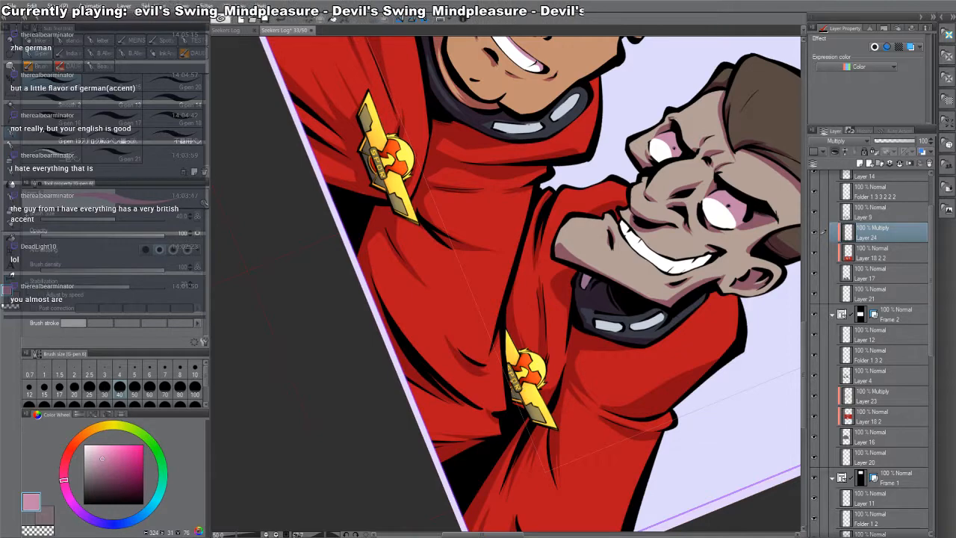
- Save the finished page and move on to page 34 of the comic
key(shift+space)
drag(520, 413, 649, 395)
scroll(647, 393, down, 2)
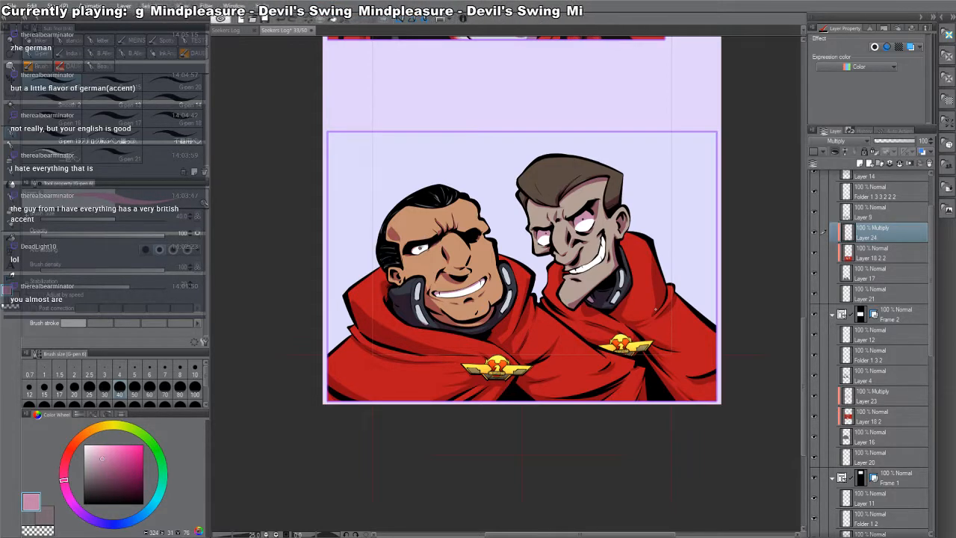
drag(598, 297, 624, 337)
scroll(681, 332, down, 2)
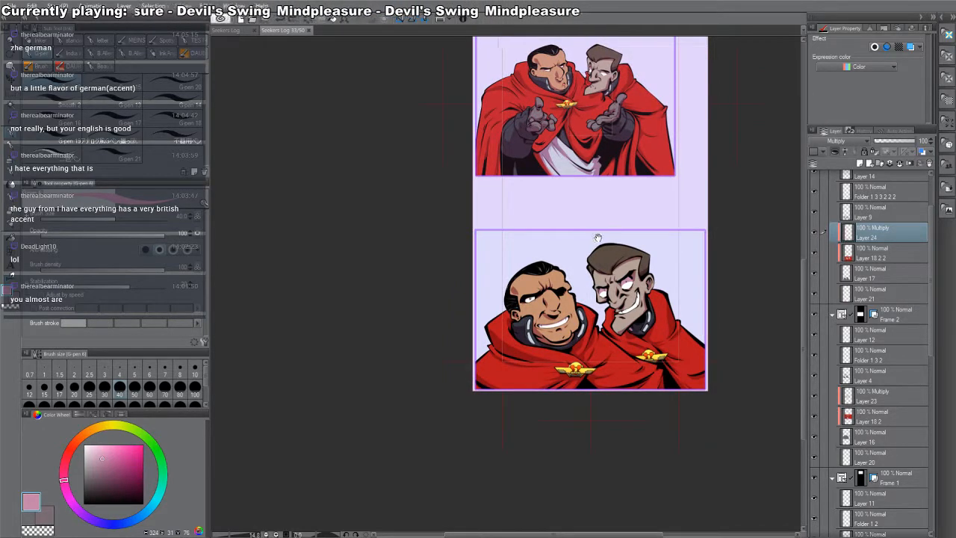
drag(601, 239, 608, 247)
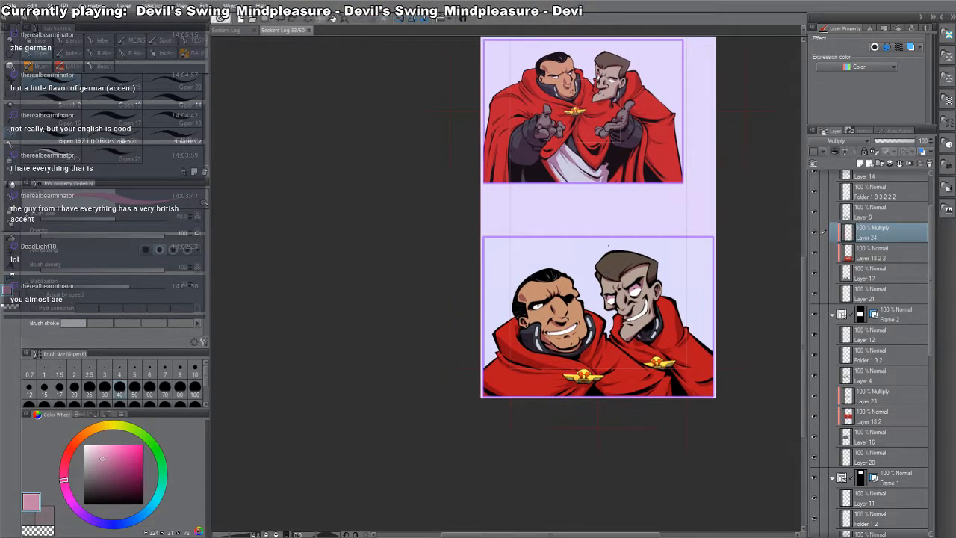
key(Page_Down)
- Add a clipped Multiply layer above the red cape colour layer in Frame 1
scroll(478, 208, up, 3)
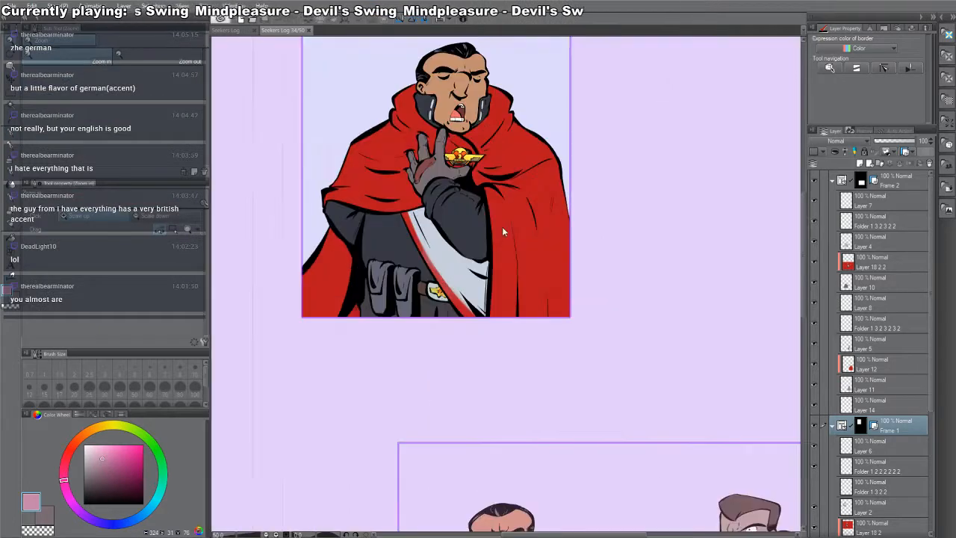
ctrl+shift+click(535, 246)
scroll(925, 459, down, 2)
key(ctrl+shift+n)
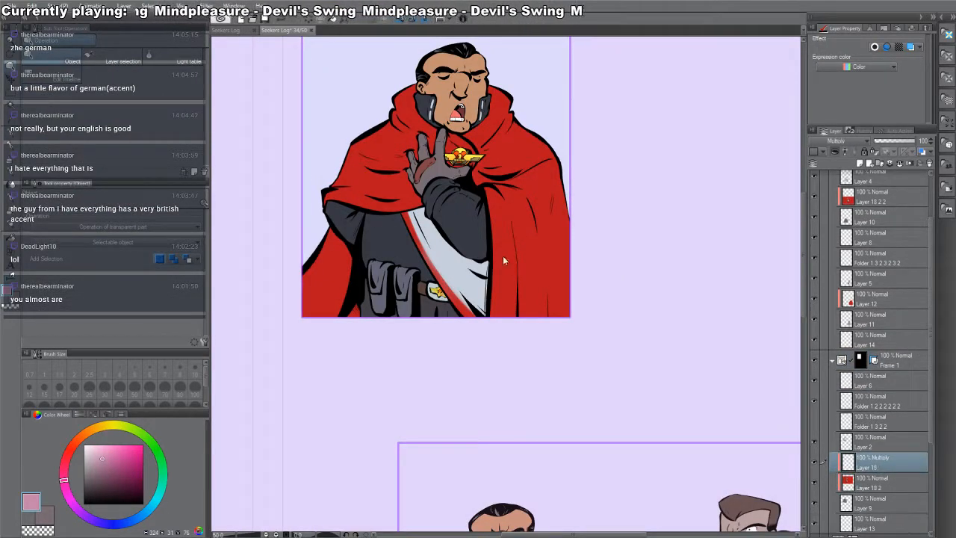
- Outline and fill a shadow on the inner side of the cape hanging behind the man's lowered arm
drag(504, 250, 587, 338)
key(p)
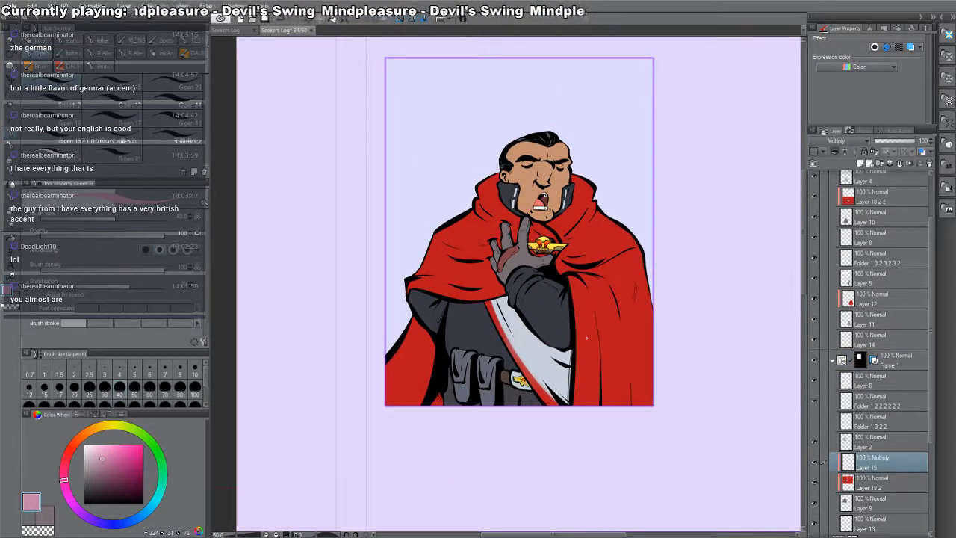
drag(484, 281, 530, 292)
drag(464, 337, 444, 415)
key(g)
click(477, 373)
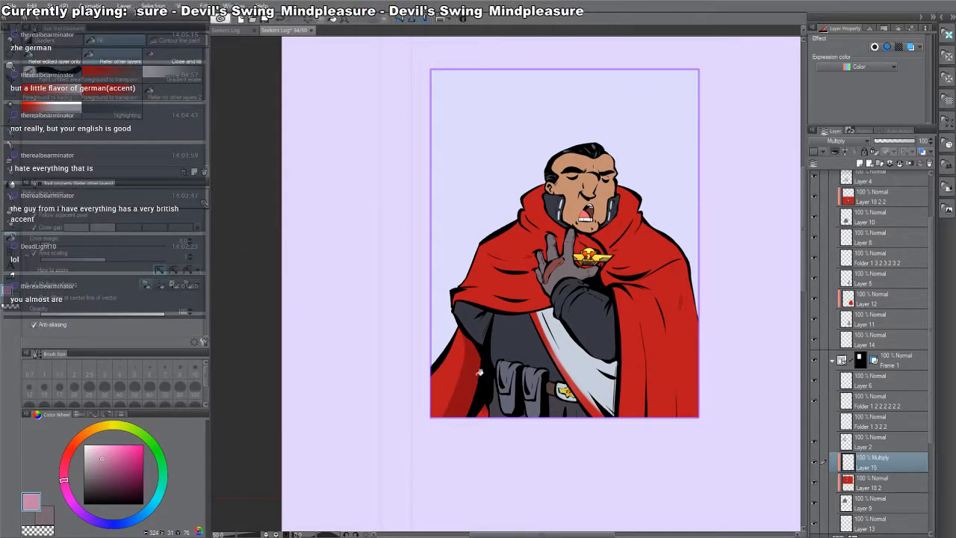
- Outline and fill a shadow on the lower part of the dark sleeve beneath the cape
key(p)
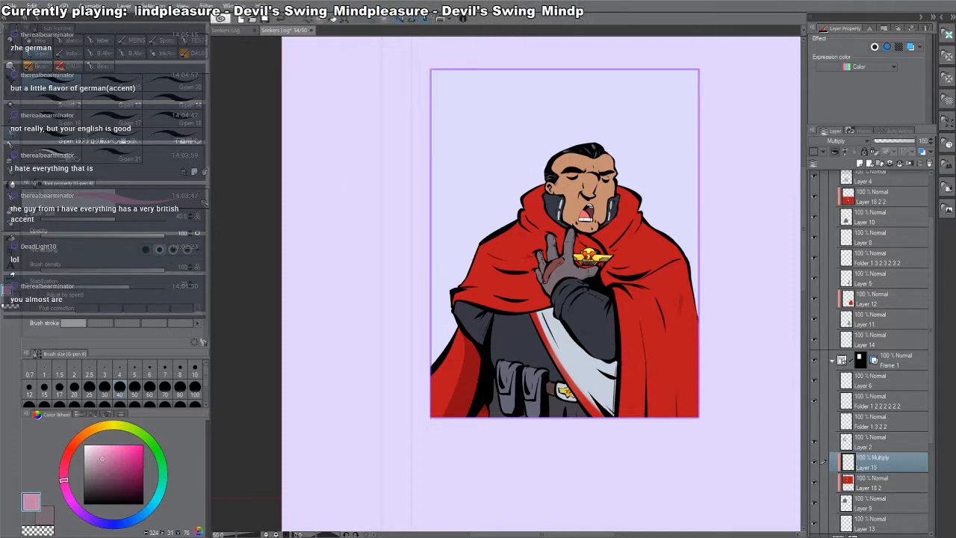
drag(611, 151, 635, 174)
key(ctrl+space)
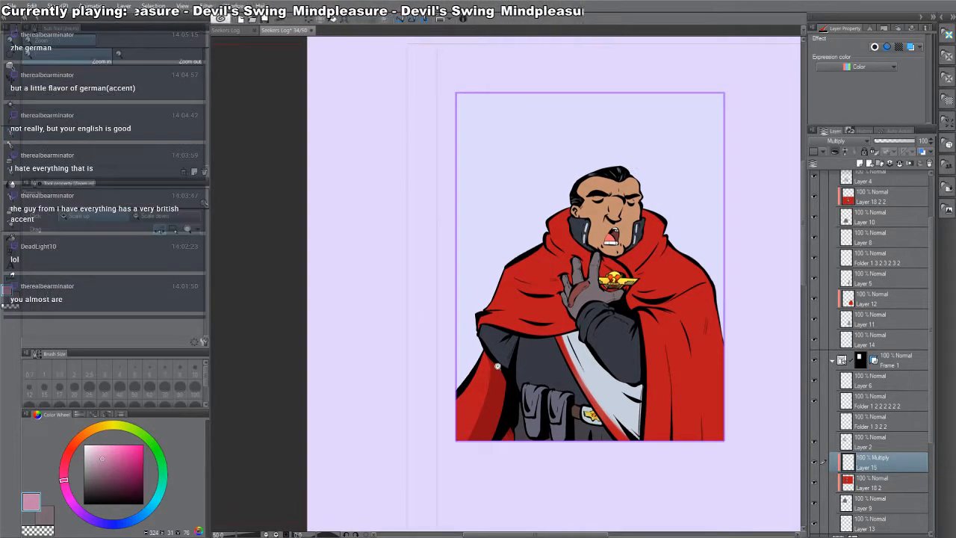
click(497, 366)
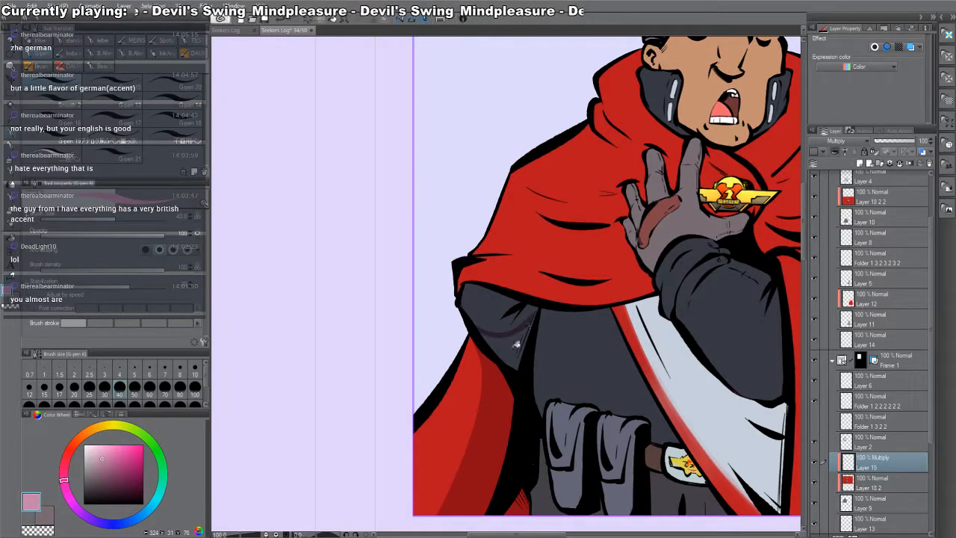
key(g)
click(517, 345)
- Shade the upper part of the dark sleeve directly under the cape's hem
drag(525, 305, 538, 309)
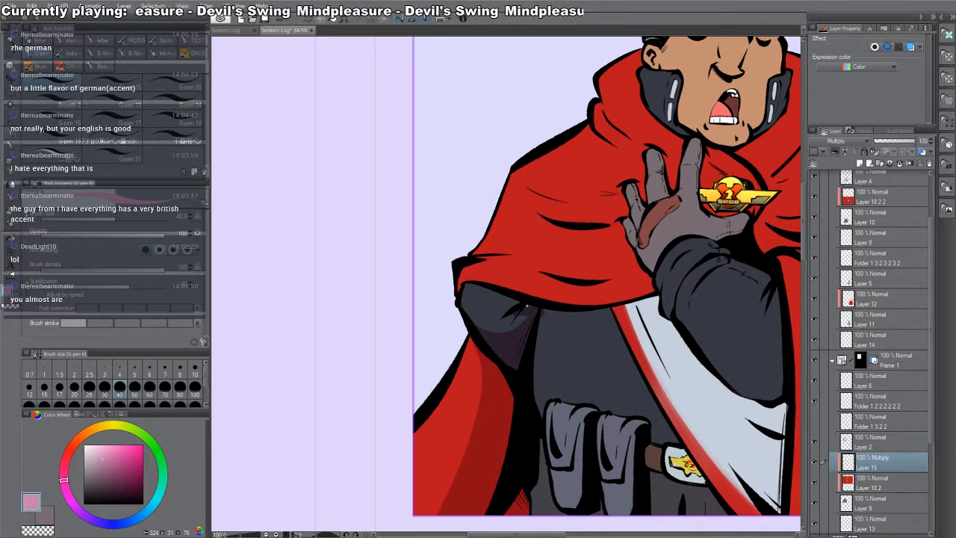
drag(527, 306, 513, 313)
drag(485, 275, 490, 309)
key(g)
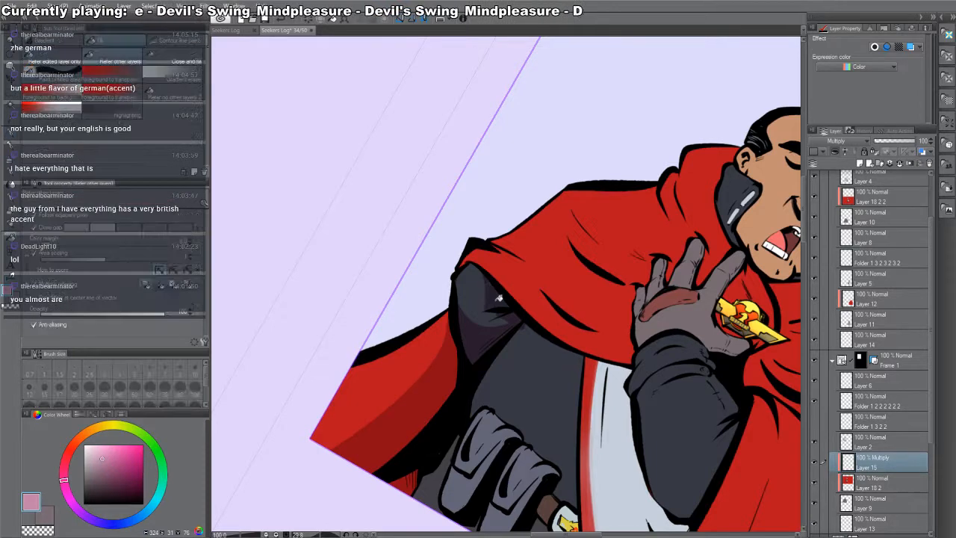
key(p)
drag(580, 213, 565, 169)
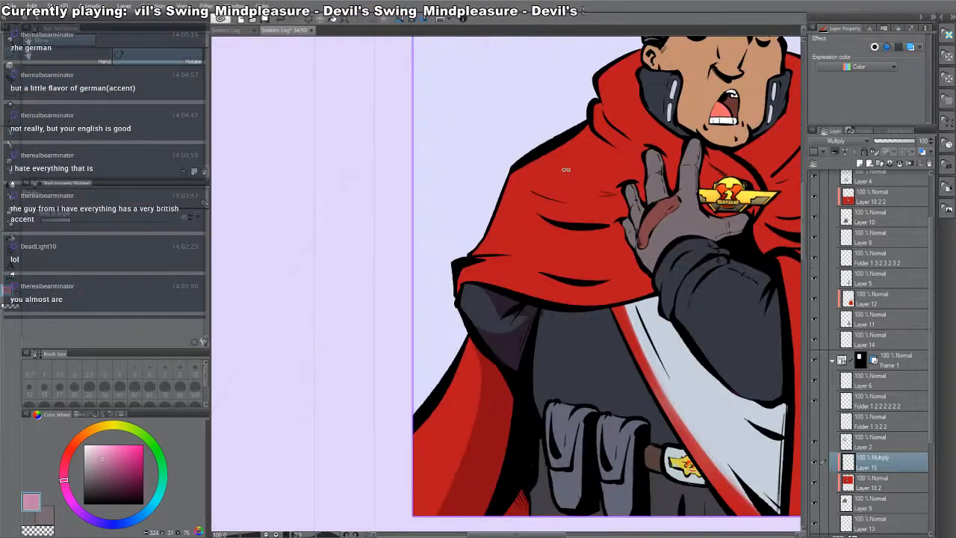
- Shade the lower hem of the cape across the man's chest and trim the shadow with transparent colour
mouse_move(624, 295)
mouse_down()
mouse_move(592, 401)
mouse_move(459, 356)
mouse_up()
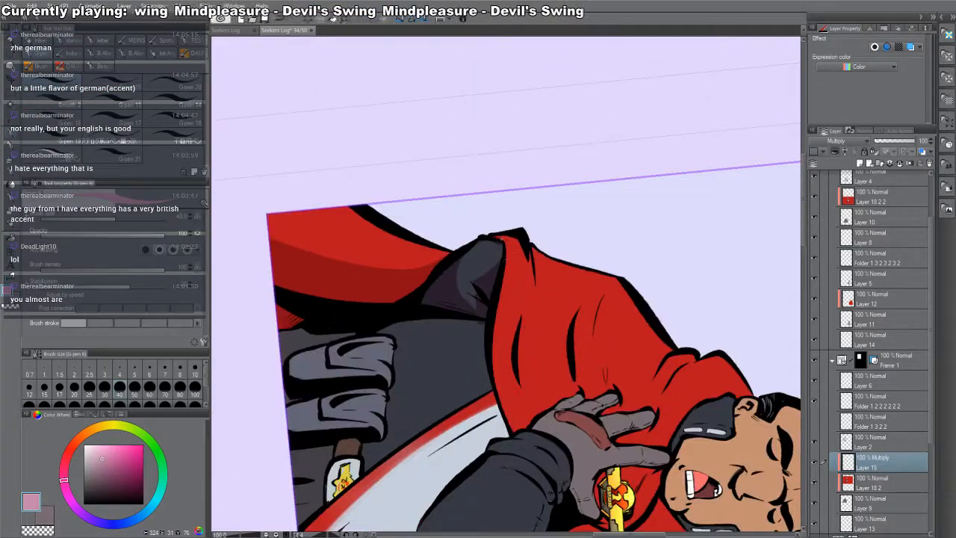
drag(511, 241, 507, 365)
drag(503, 296, 504, 400)
key(c)
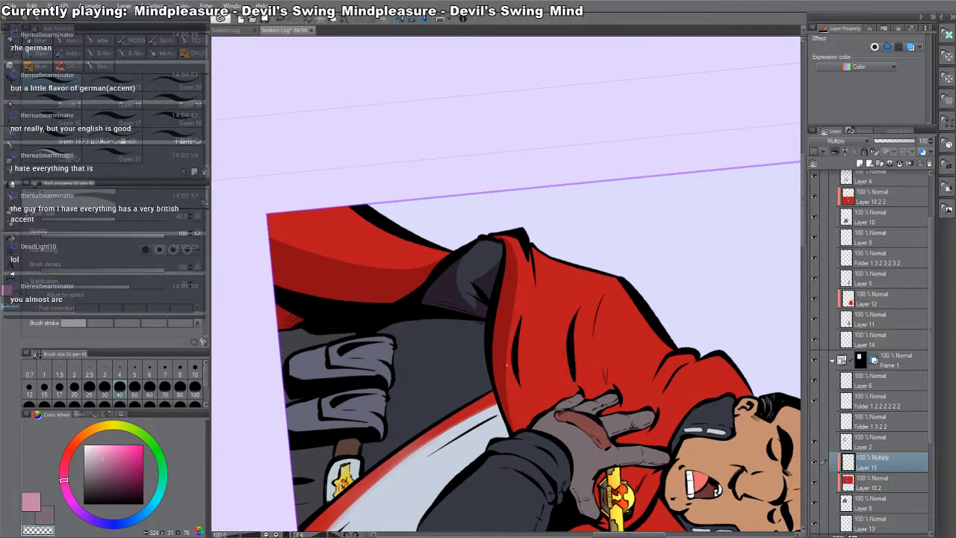
key(c)
drag(500, 319, 598, 39)
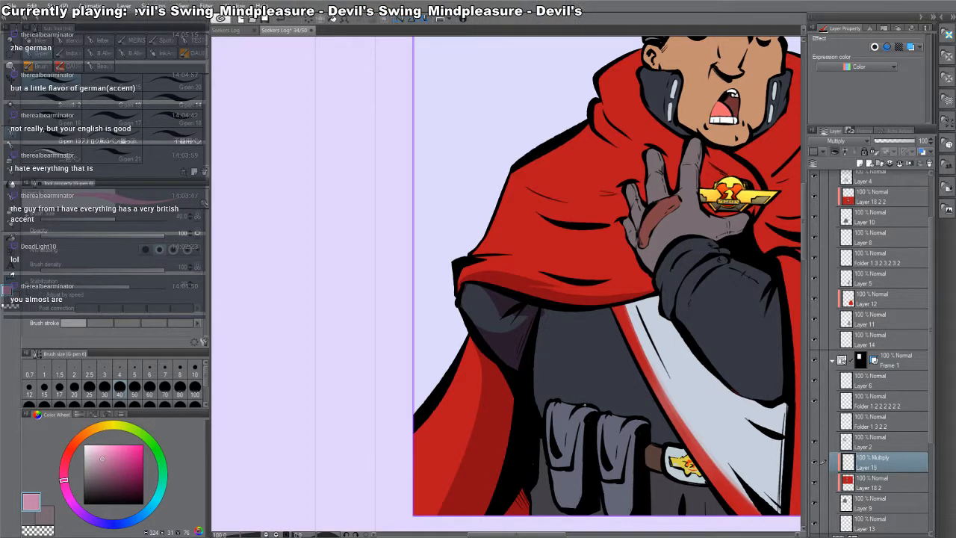
- Shade the man's dark tunic along its side and beneath the cape's hem up to the sash
drag(585, 405, 542, 332)
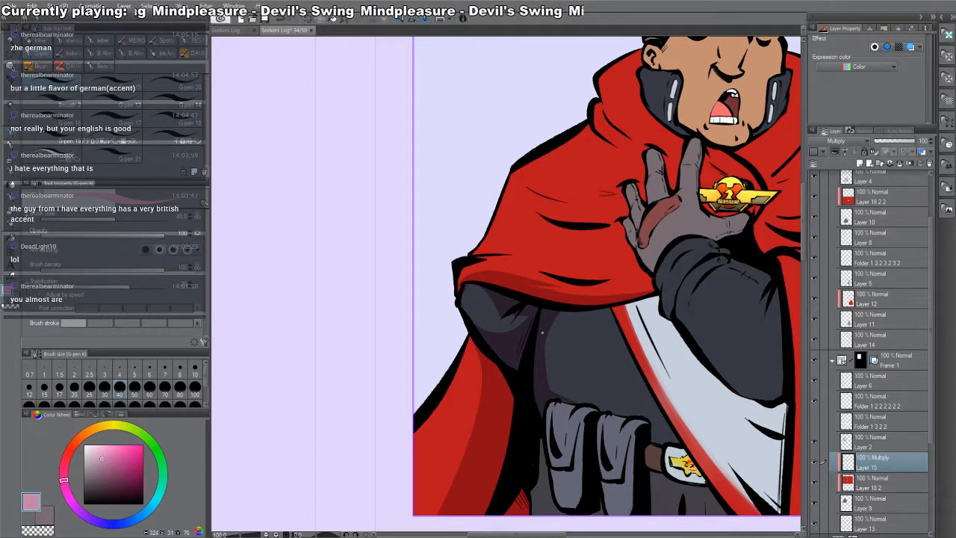
key(g)
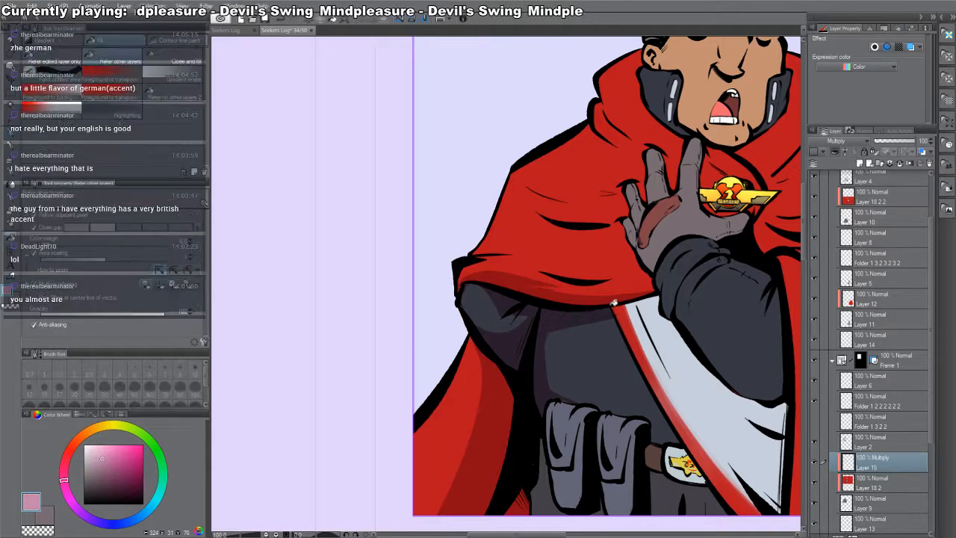
key(p)
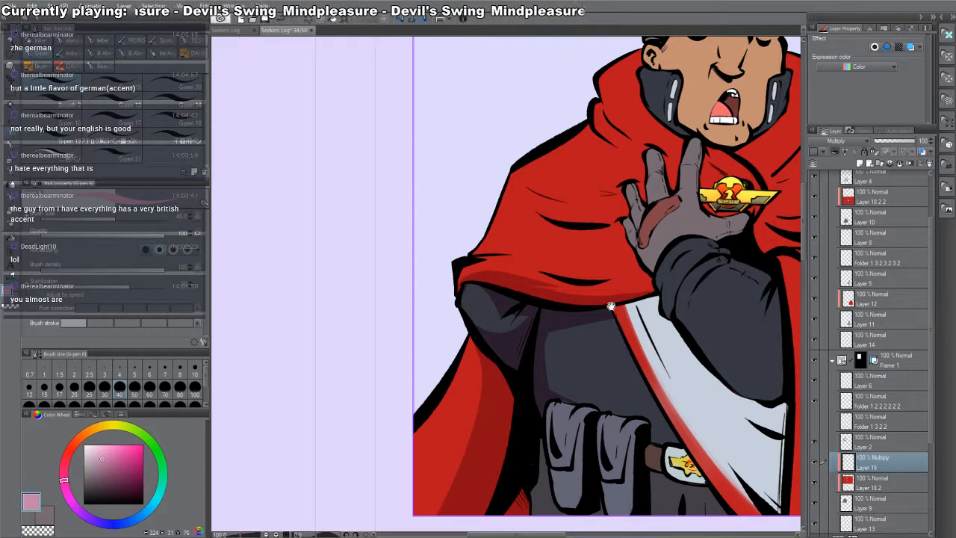
drag(610, 305, 548, 249)
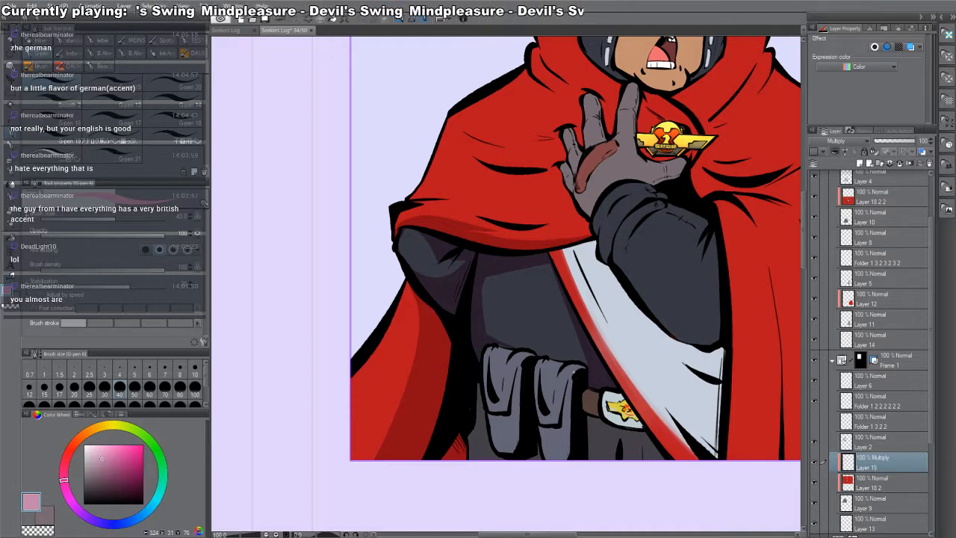
- Shade the inner folds on the flaps of the two belt pouches
drag(576, 372, 561, 323)
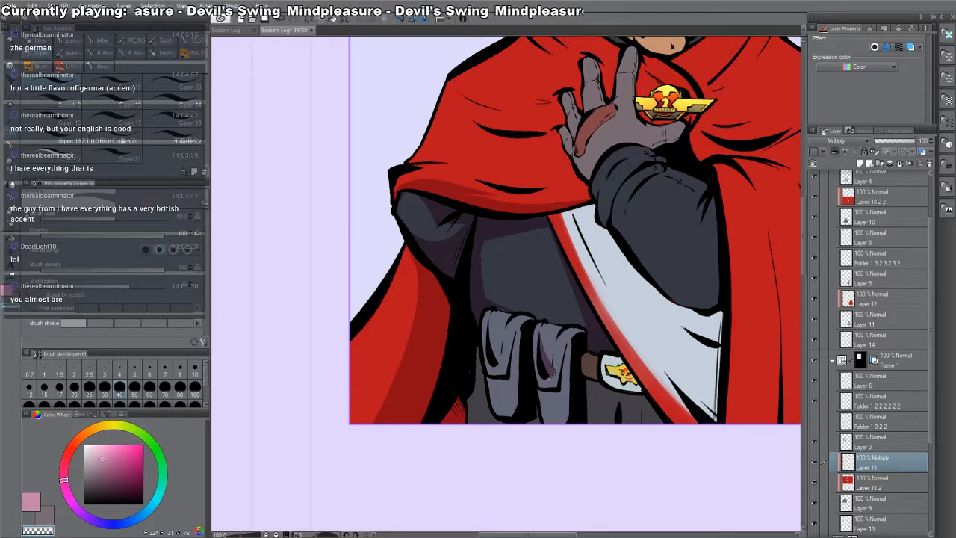
drag(489, 326, 509, 377)
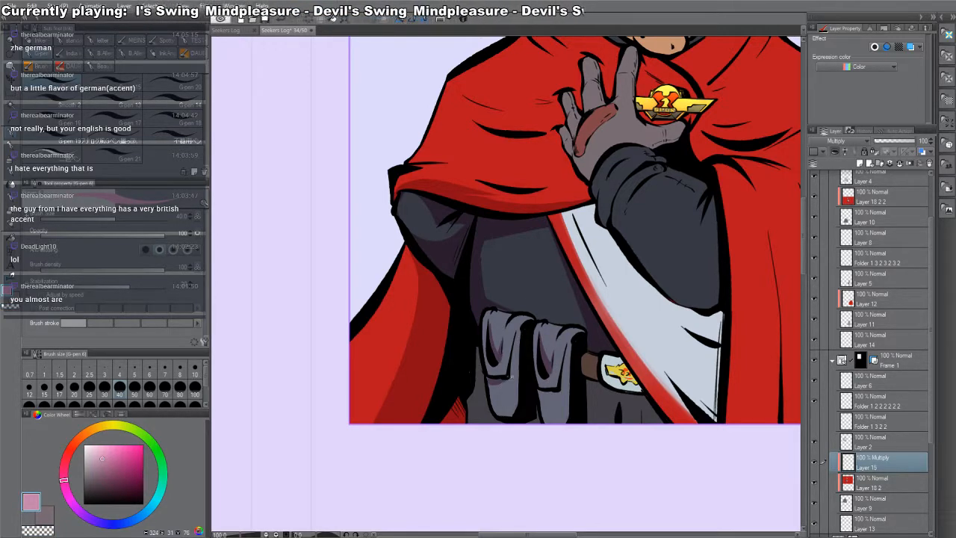
drag(512, 336, 511, 379)
drag(504, 382, 514, 378)
- Shade the lower halves and side edges of both belt pouches, cleaning up the shadow with transparent colour
mouse_move(495, 415)
mouse_down()
mouse_move(512, 411)
mouse_move(521, 326)
mouse_up()
drag(545, 420, 568, 346)
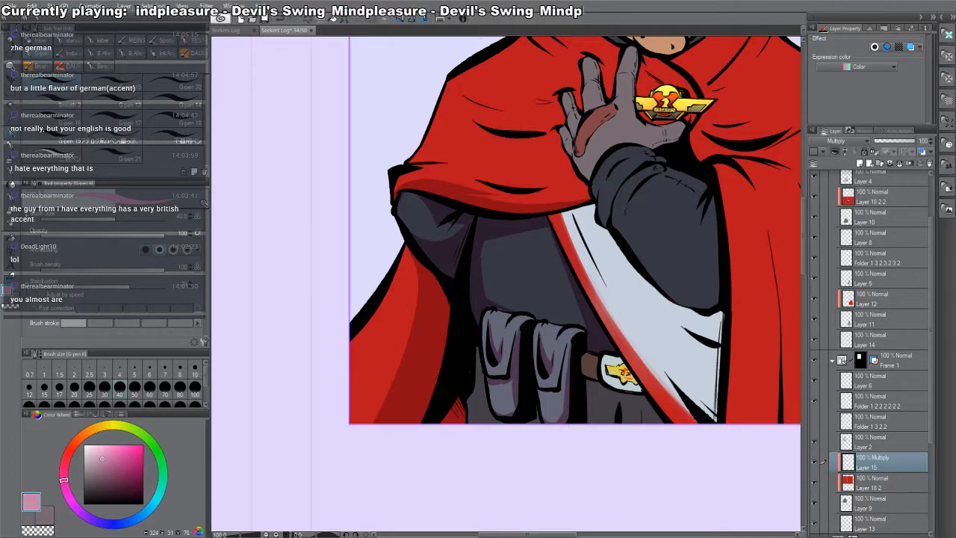
key(alt)
drag(532, 417, 538, 423)
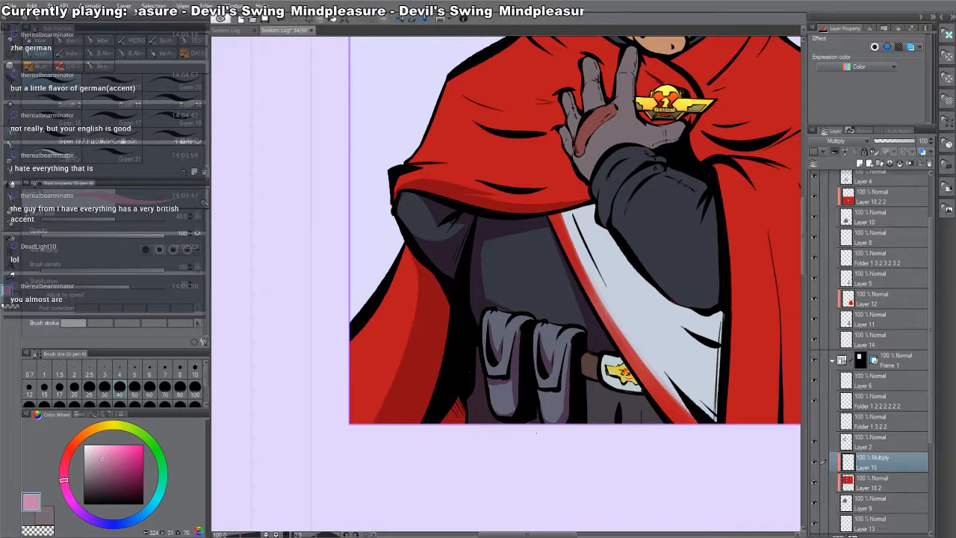
drag(529, 340, 551, 309)
key(c)
mouse_move(498, 322)
mouse_down()
mouse_move(494, 386)
mouse_move(468, 380)
mouse_move(479, 372)
mouse_move(484, 381)
mouse_up()
key(c)
- Erase a narrow strip from the shadow on the cape hanging behind the man's lowered arm
key(c)
drag(441, 284, 407, 407)
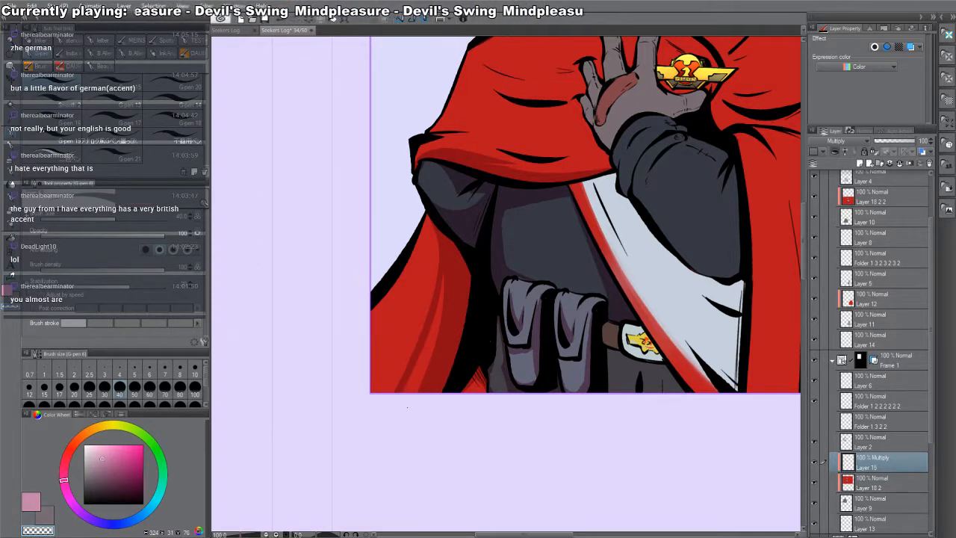
drag(625, 357, 492, 379)
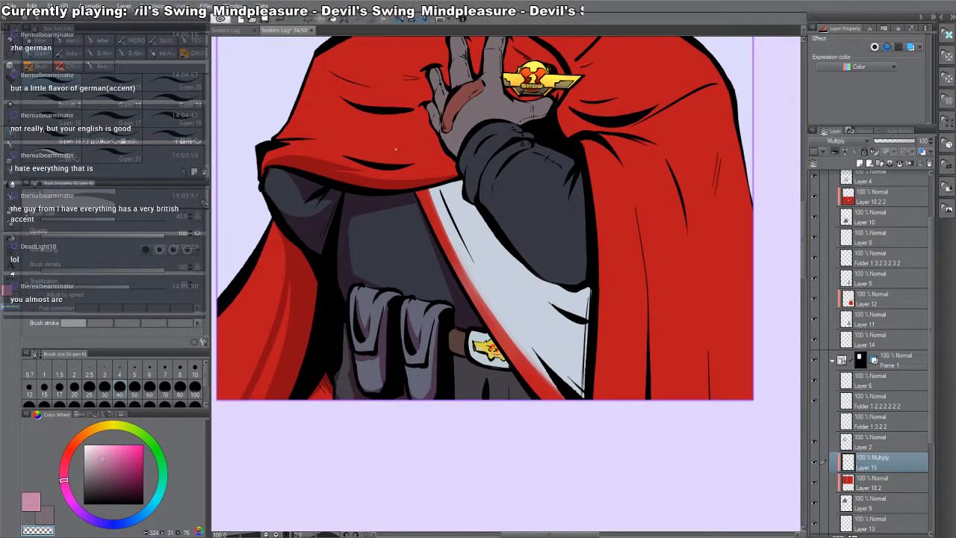
key(c)
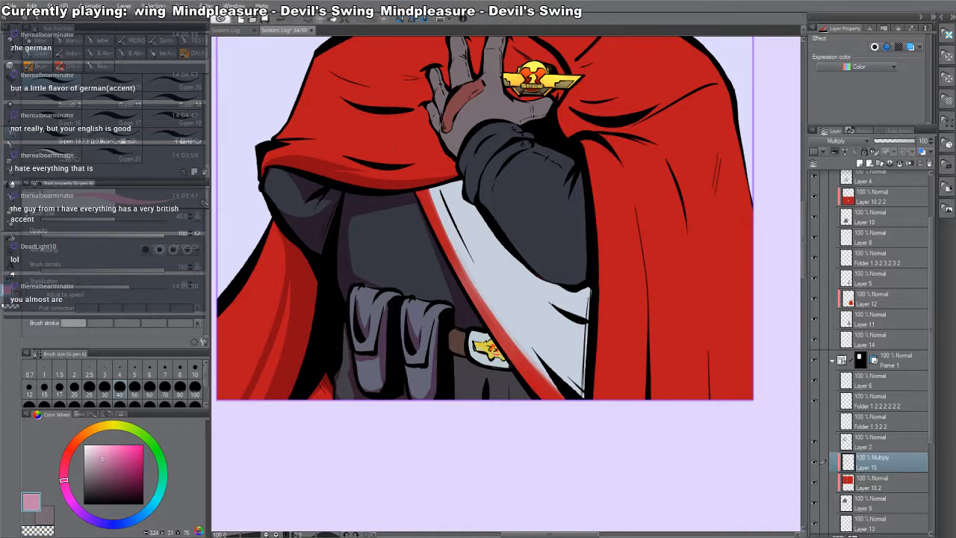
- Shade the upper end of the white sash beneath the cape hem and beside the raised sleeve
drag(463, 241, 454, 191)
key(g)
click(459, 227)
key(p)
key(ctrl+z)
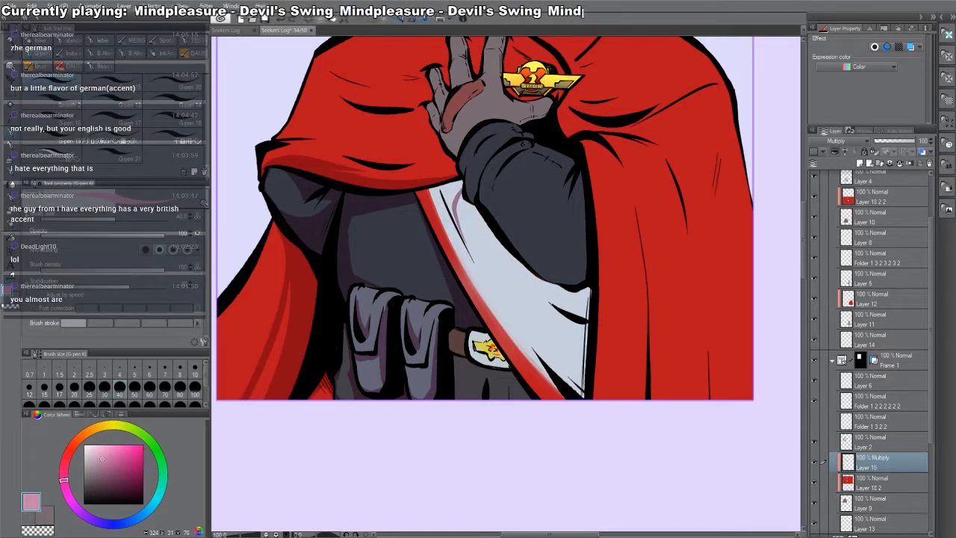
key(p)
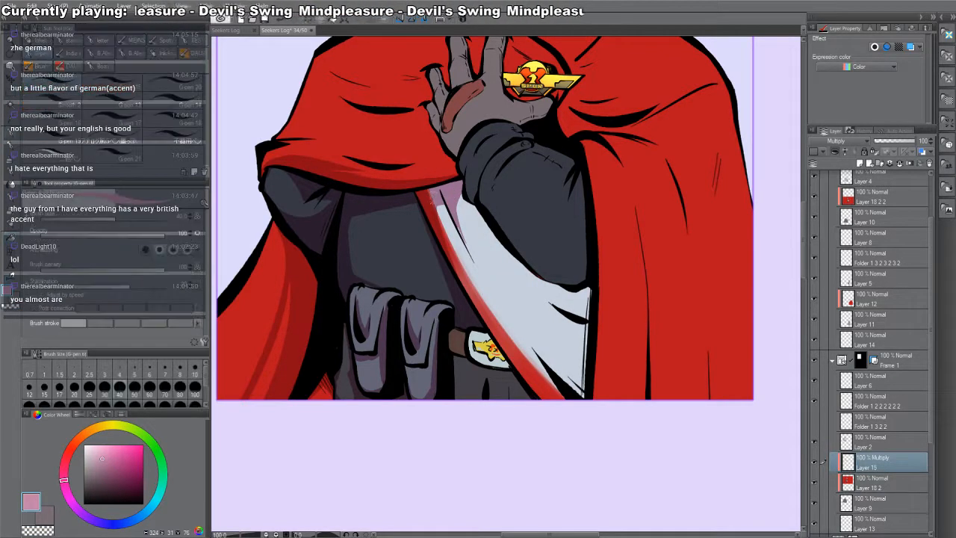
drag(458, 227, 465, 248)
drag(440, 207, 451, 257)
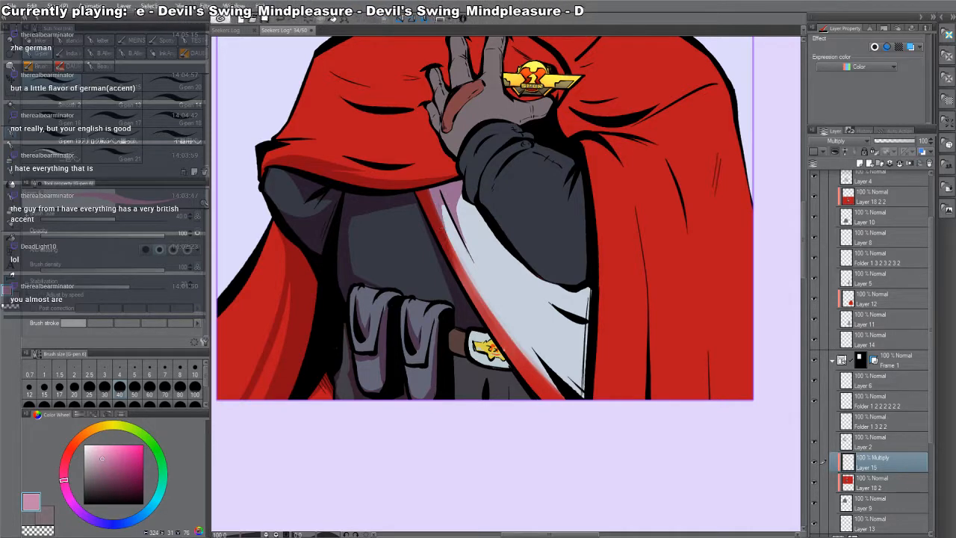
key(ctrl+z)
key(ctrl+z)
- Shade the white sash along its red border, in its bottom corner and in the folds beneath the raised elbow
drag(432, 193, 530, 384)
drag(458, 268, 559, 399)
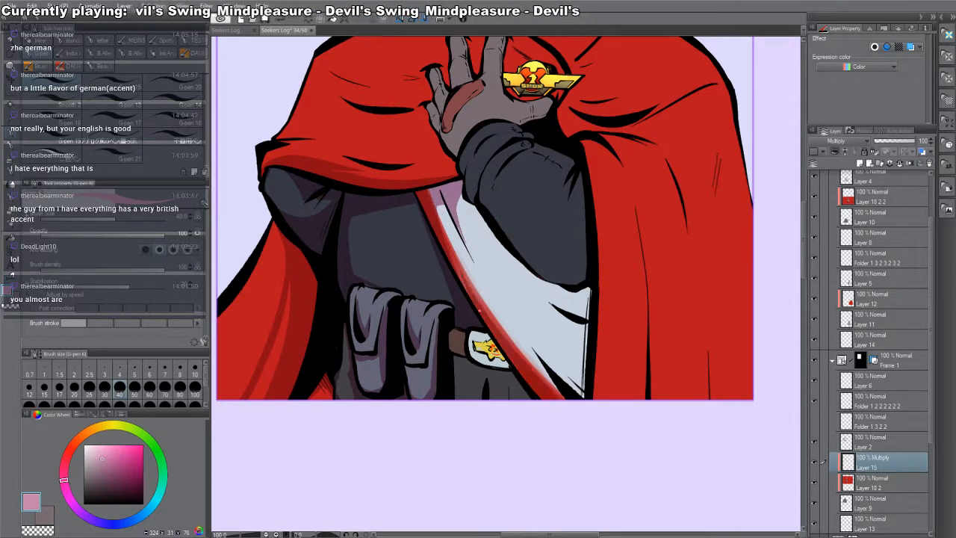
drag(544, 364, 583, 396)
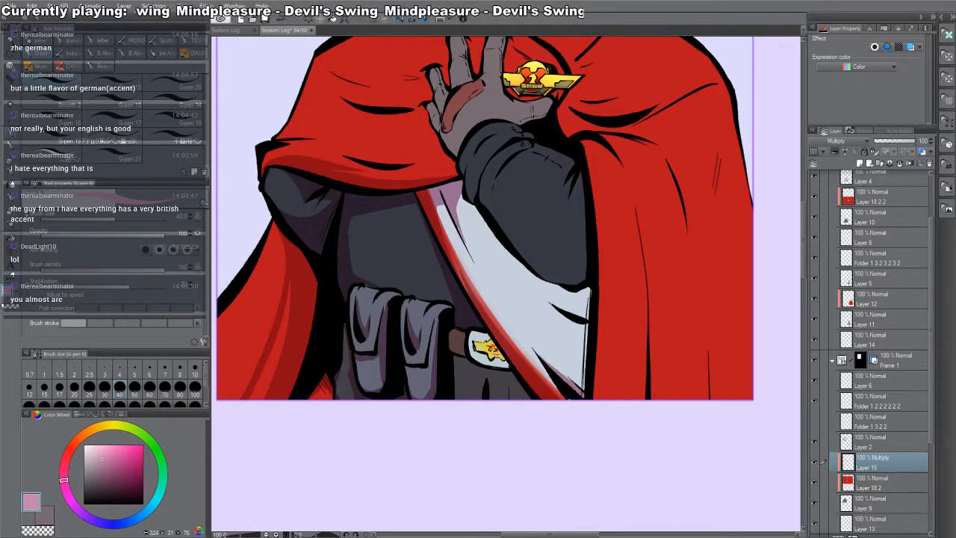
mouse_move(556, 285)
mouse_down()
mouse_move(575, 381)
mouse_move(585, 297)
mouse_up()
key(g)
key(p)
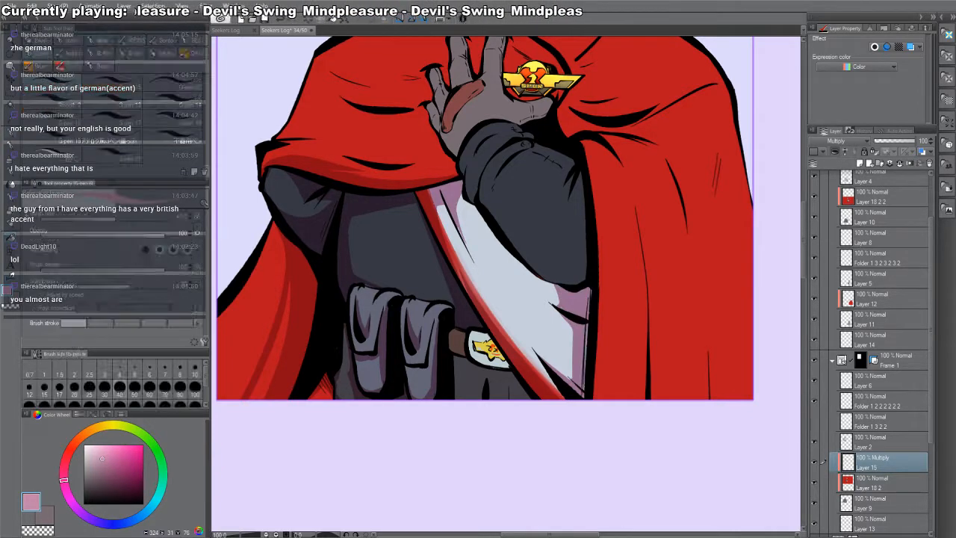
- Shade a strip of the white sash running alongside the raised forearm, from the cuff down to the elbow
drag(661, 380, 582, 455)
key(shift+space)
key(p)
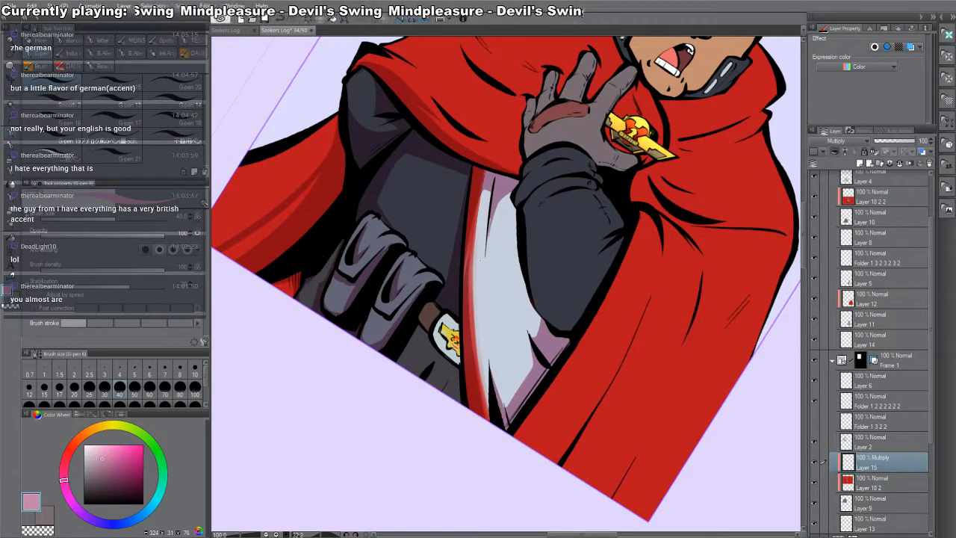
drag(503, 192, 520, 276)
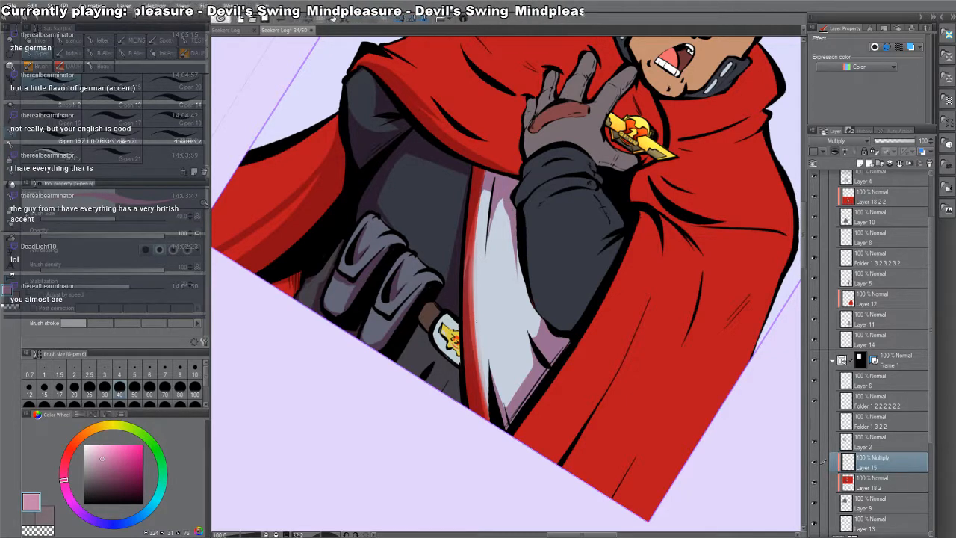
mouse_move(535, 328)
mouse_down()
mouse_move(518, 256)
mouse_move(537, 318)
mouse_move(598, 108)
mouse_move(644, 410)
mouse_up()
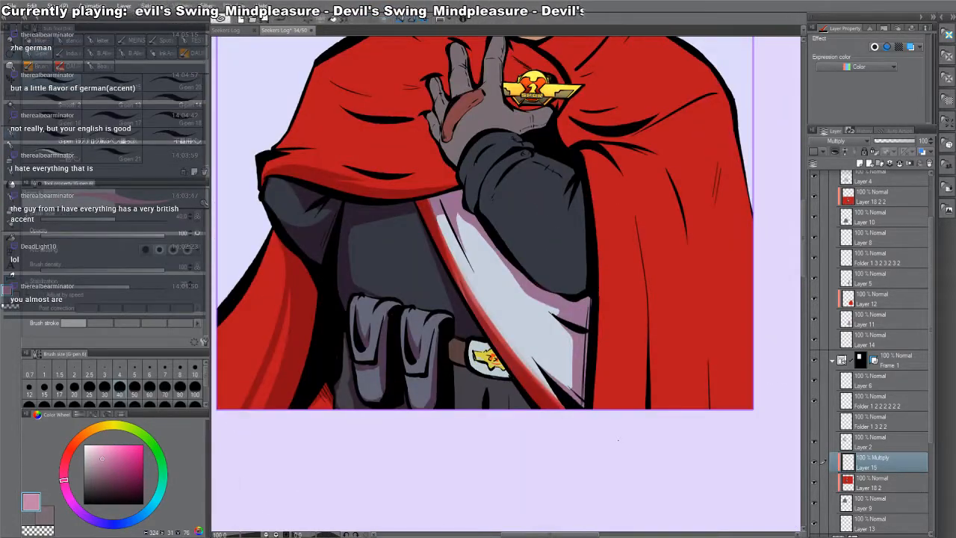
- Outline and fill the shadow on the raised dark sleeve, keeping a lit patch on the upper forearm
drag(618, 440, 379, 436)
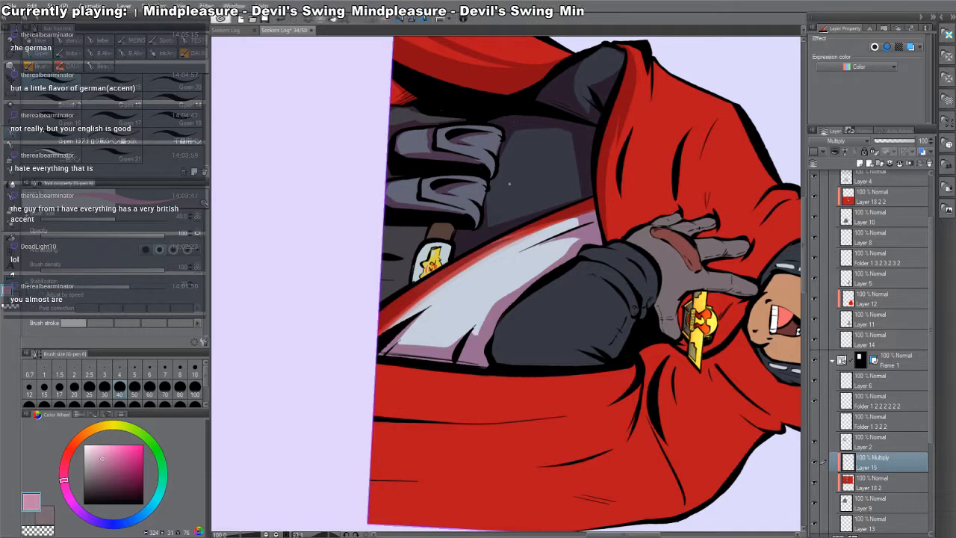
mouse_move(647, 351)
mouse_down()
mouse_move(663, 223)
mouse_move(603, 62)
mouse_up()
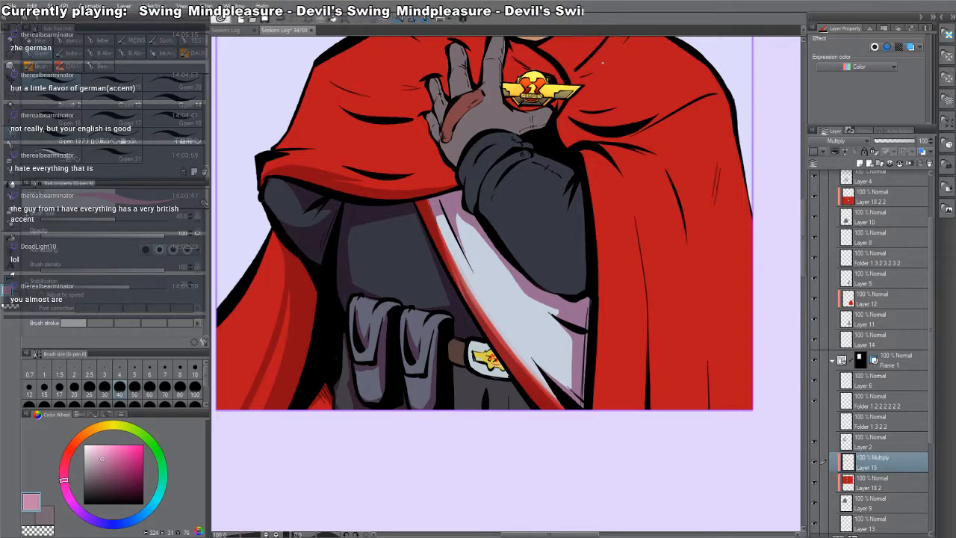
drag(583, 202, 631, 287)
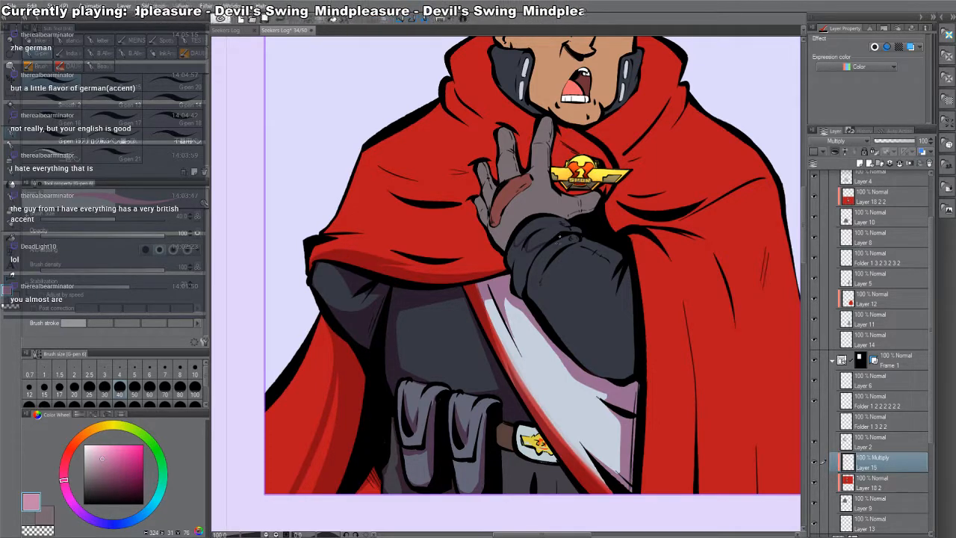
mouse_move(563, 253)
mouse_down()
mouse_move(569, 295)
mouse_move(590, 323)
mouse_move(618, 289)
mouse_up()
key(g)
click(617, 295)
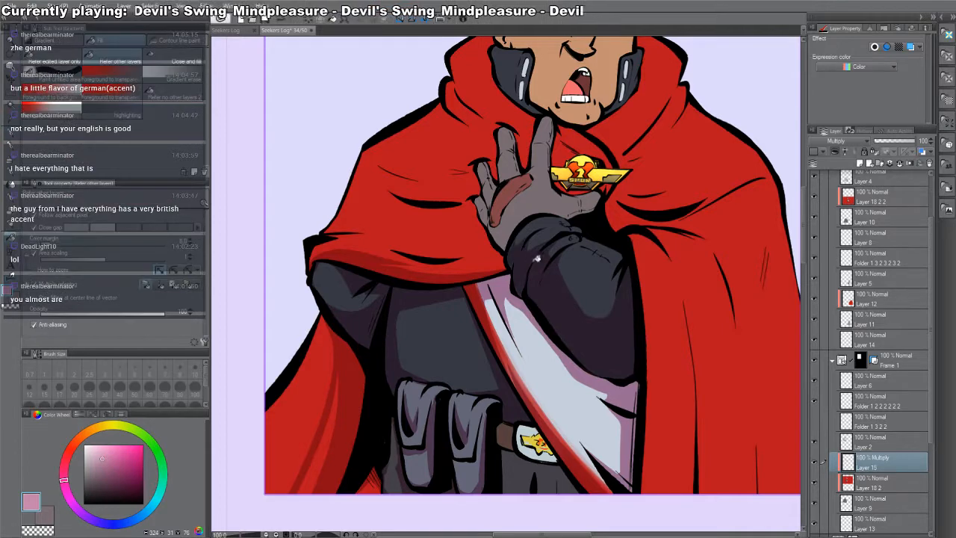
key(p)
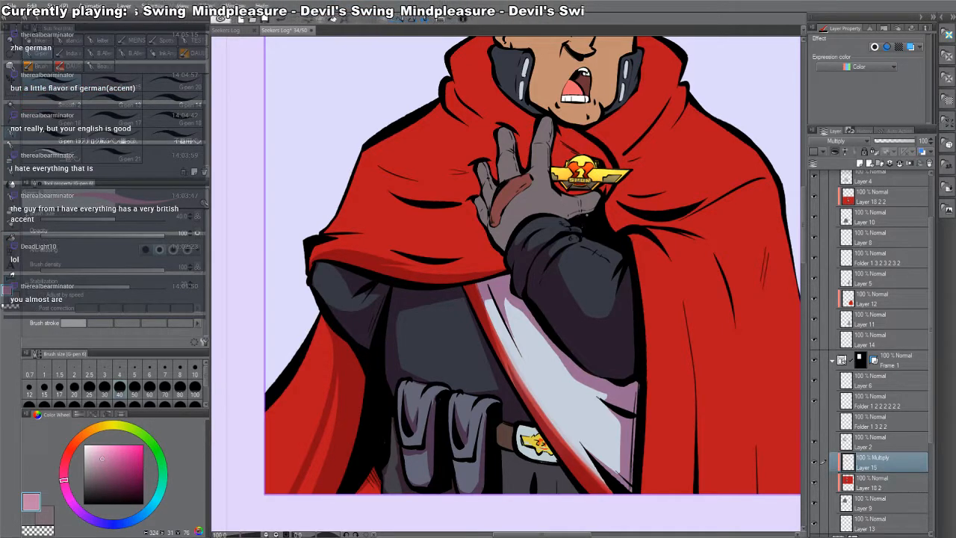
- Shade the palm and thumb of the raised glove, cleaning up the shadow with transparent colour and undoing the last stroke
drag(566, 257, 706, 516)
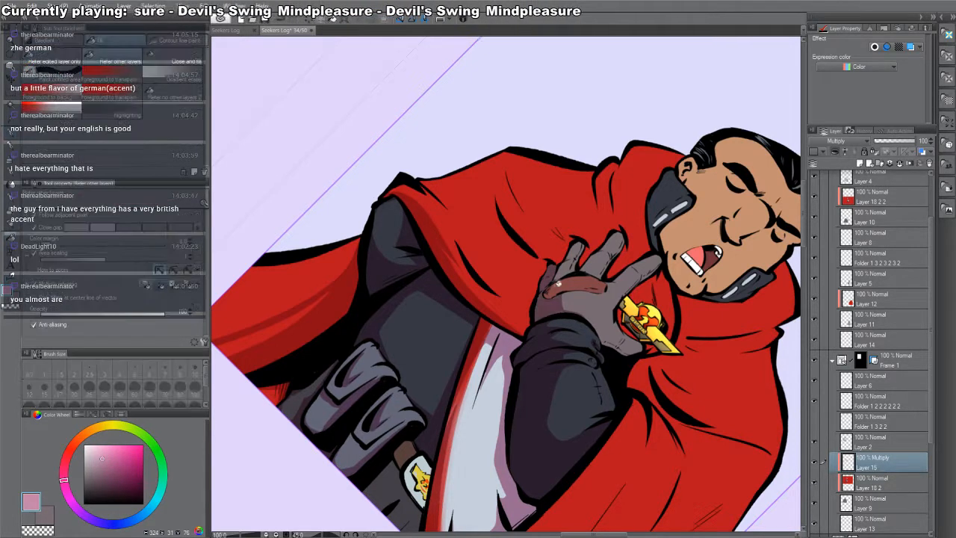
drag(558, 284, 649, 174)
drag(602, 258, 644, 246)
key(c)
key(c)
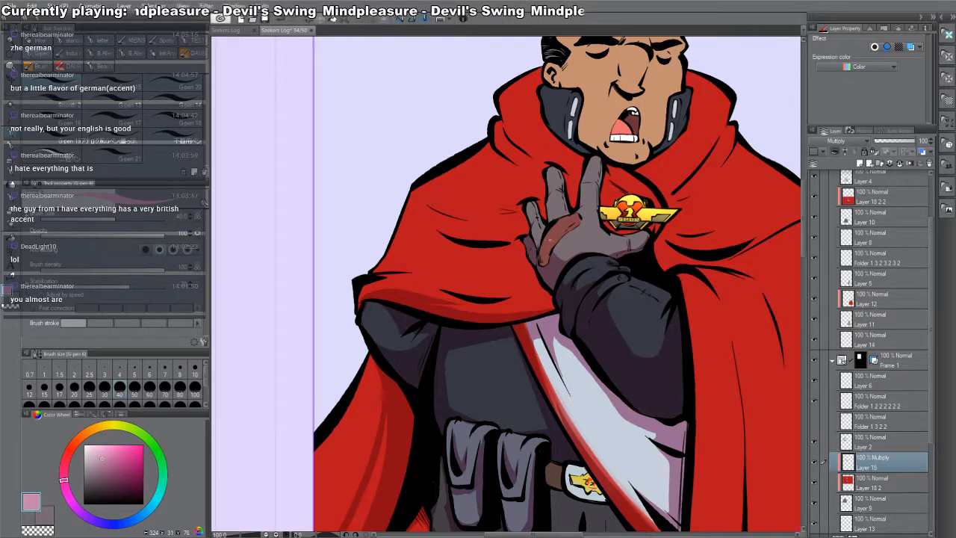
key(ctrl+z)
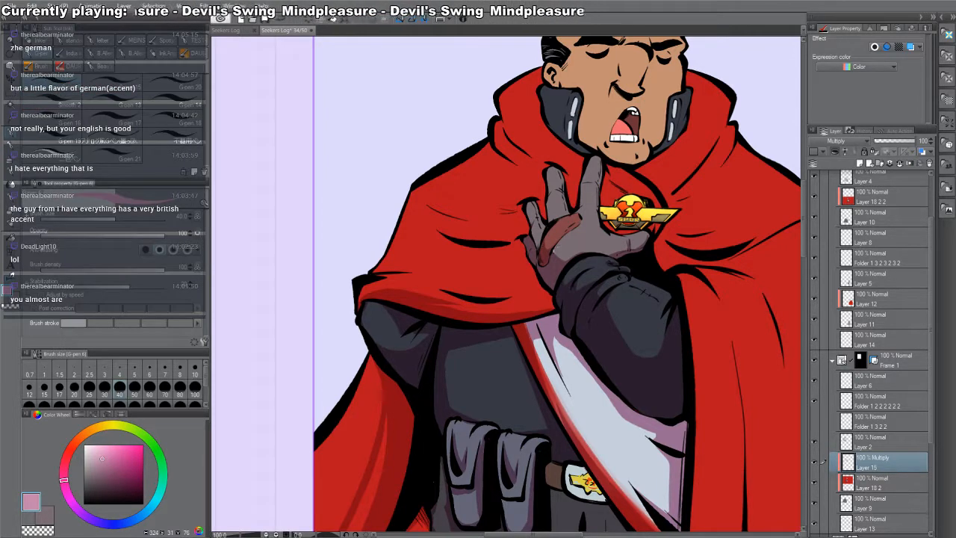
- Shade the red palm patch and the fingers of the raised glove, undoing one misplaced stroke
drag(577, 223, 561, 242)
mouse_move(527, 206)
mouse_down()
mouse_move(542, 234)
mouse_move(553, 219)
mouse_up()
key(ctrl+z)
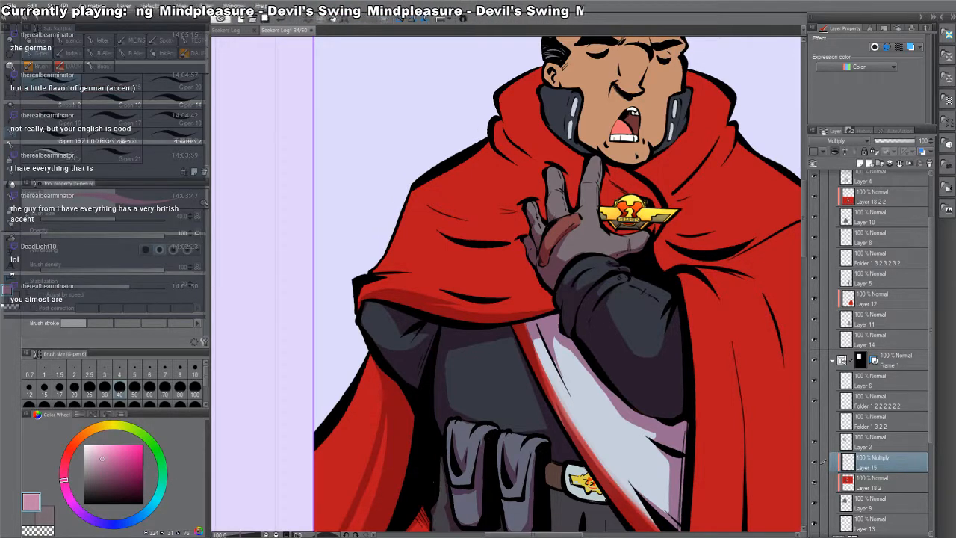
mouse_move(548, 175)
mouse_down()
mouse_move(565, 205)
mouse_move(583, 184)
mouse_up()
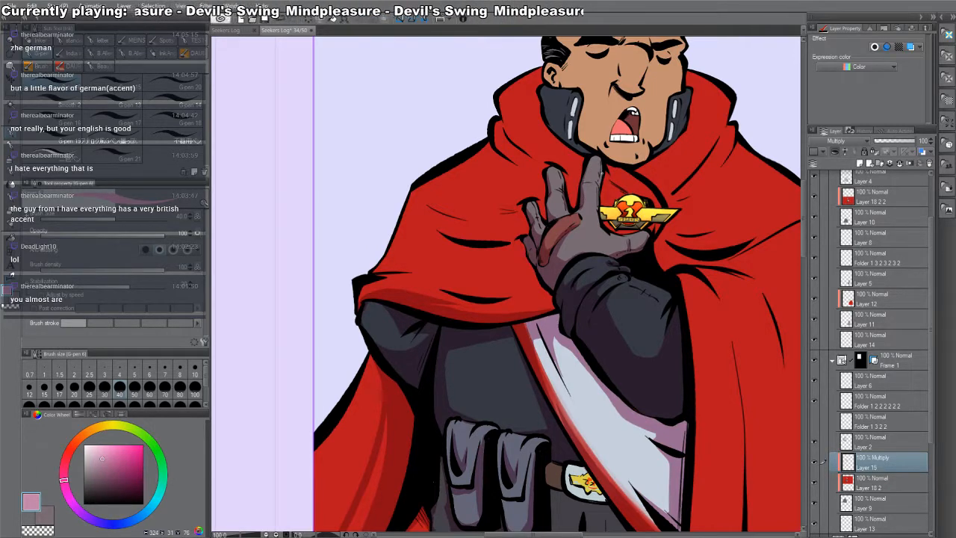
drag(582, 234, 598, 308)
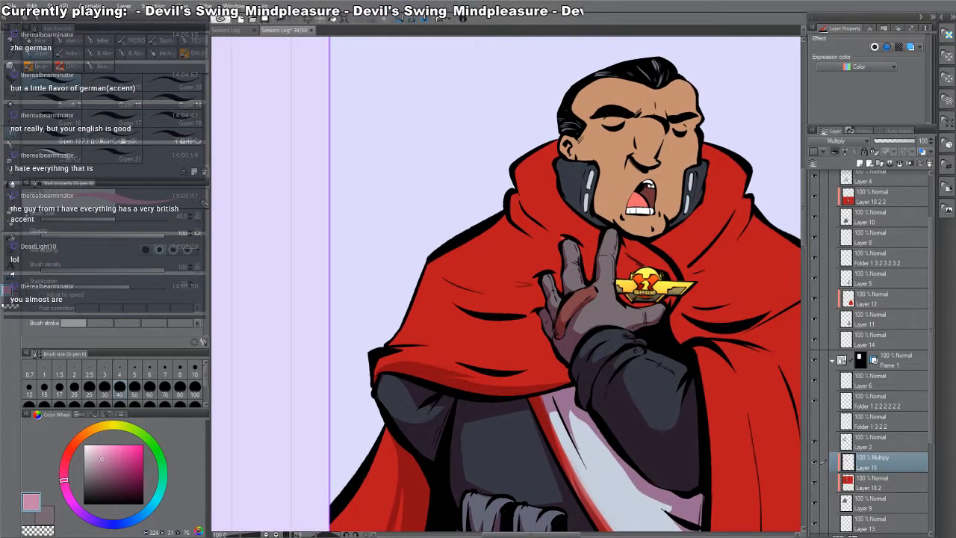
- Shade the cape around the fingertips and along the fold lines between the shoulder and the raised hand
mouse_move(562, 239)
mouse_down()
mouse_move(557, 283)
mouse_move(533, 290)
mouse_move(535, 319)
mouse_up()
key(r)
drag(507, 291, 510, 308)
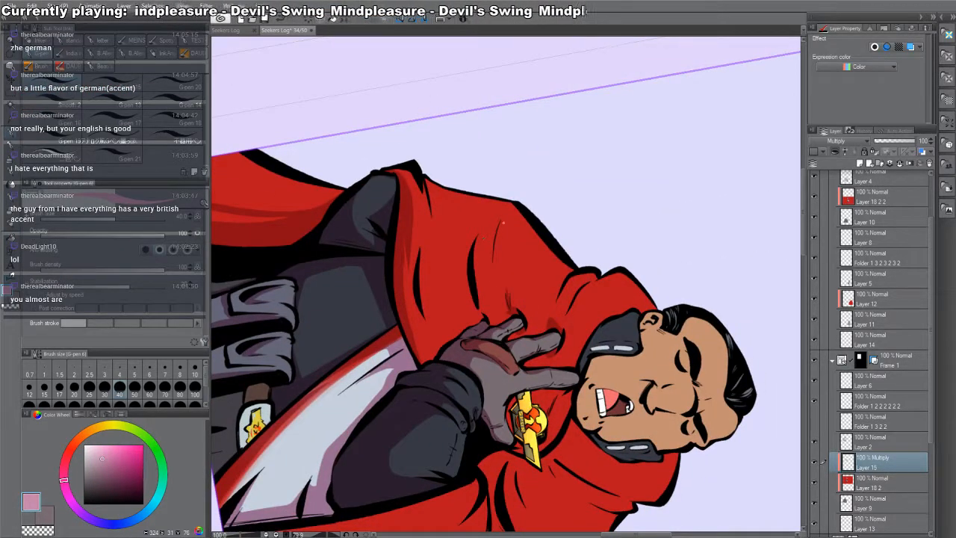
mouse_move(503, 222)
mouse_down()
mouse_move(488, 248)
mouse_move(490, 271)
mouse_up()
drag(477, 238, 464, 309)
drag(418, 273, 426, 327)
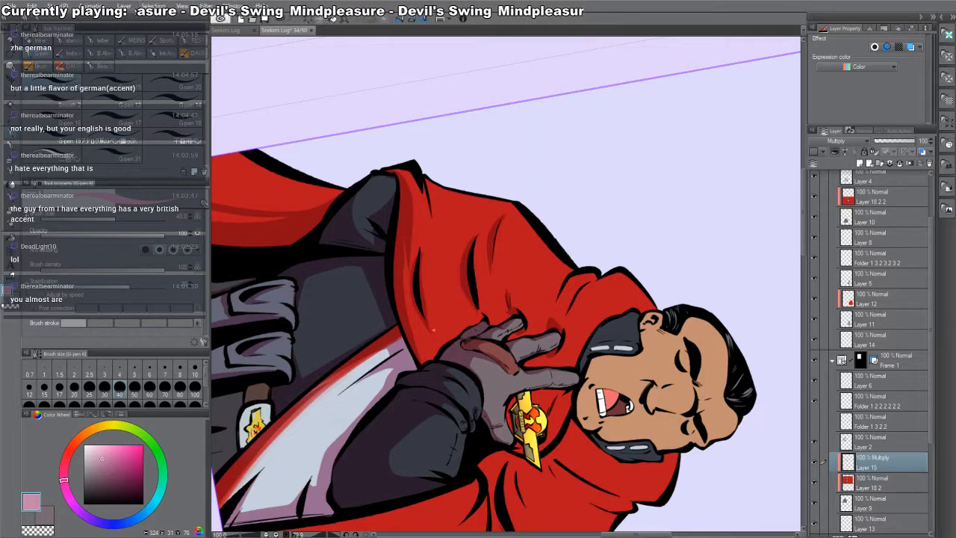
key(r)
double_click(478, 321)
drag(552, 380, 559, 372)
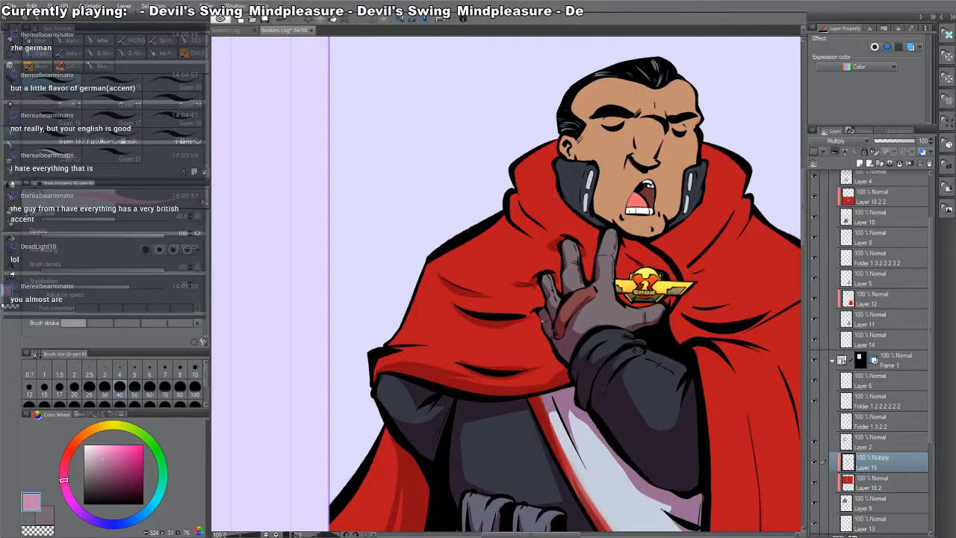
- Outline and fill the shadow the raised hand casts on the cape between the glove and the hem
drag(539, 318, 559, 379)
drag(677, 386, 456, 418)
key(r)
key(g)
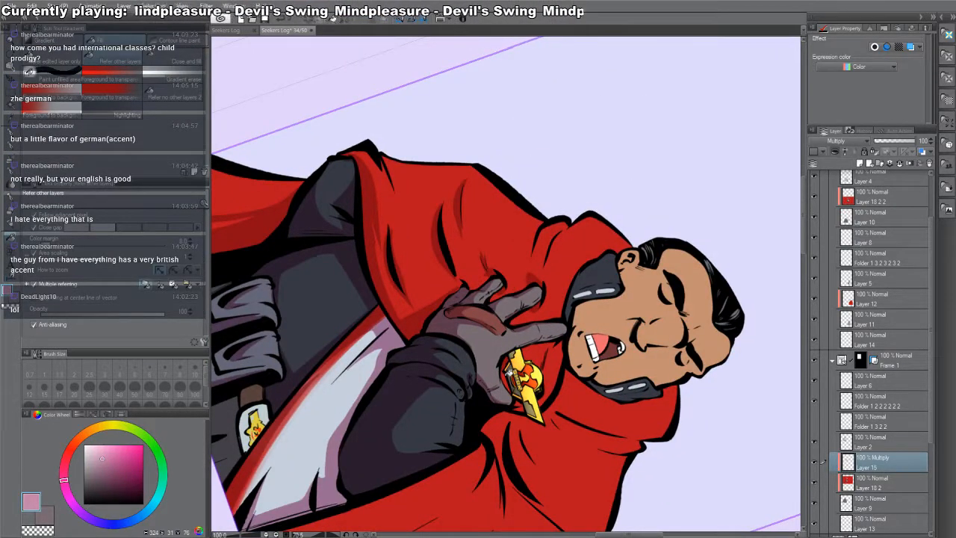
drag(563, 330, 570, 271)
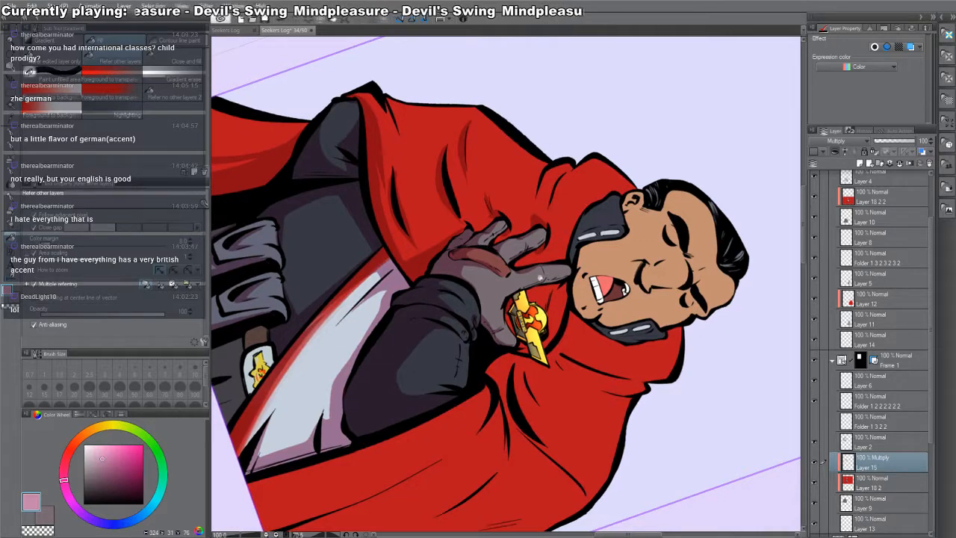
key(p)
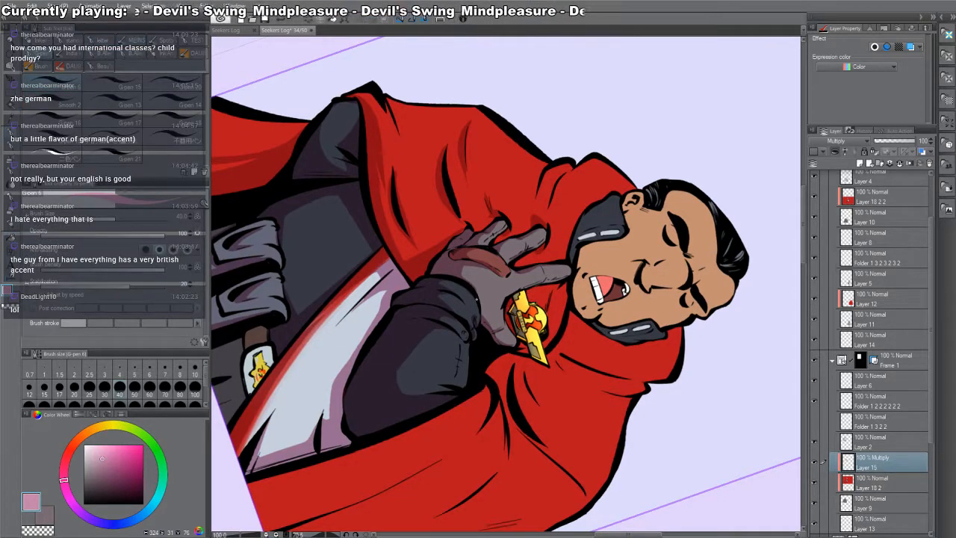
- Shade the cape around the winged badge and between the index finger and the chin
drag(514, 398, 510, 383)
shift+double_click(614, 171)
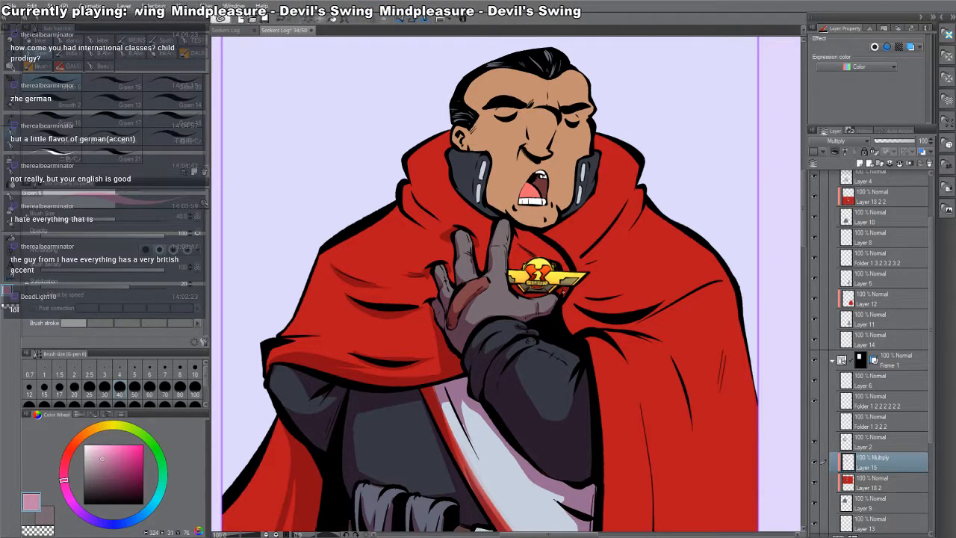
drag(621, 404, 467, 441)
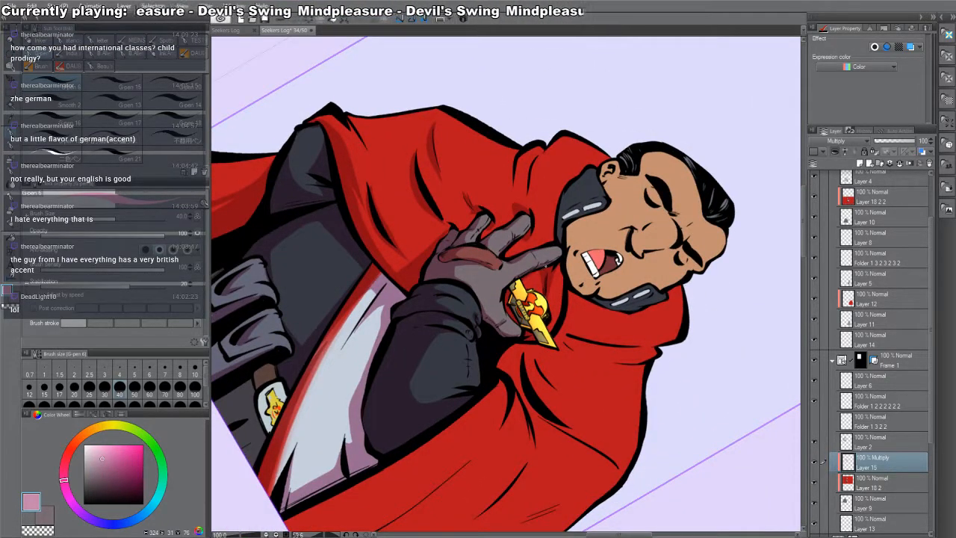
key(ctrl+at)
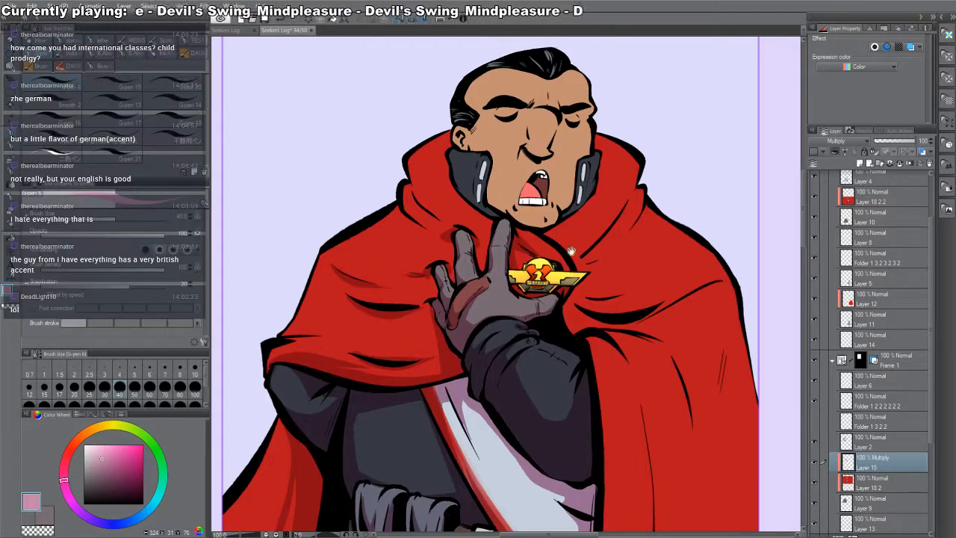
drag(572, 251, 634, 303)
drag(521, 248, 543, 272)
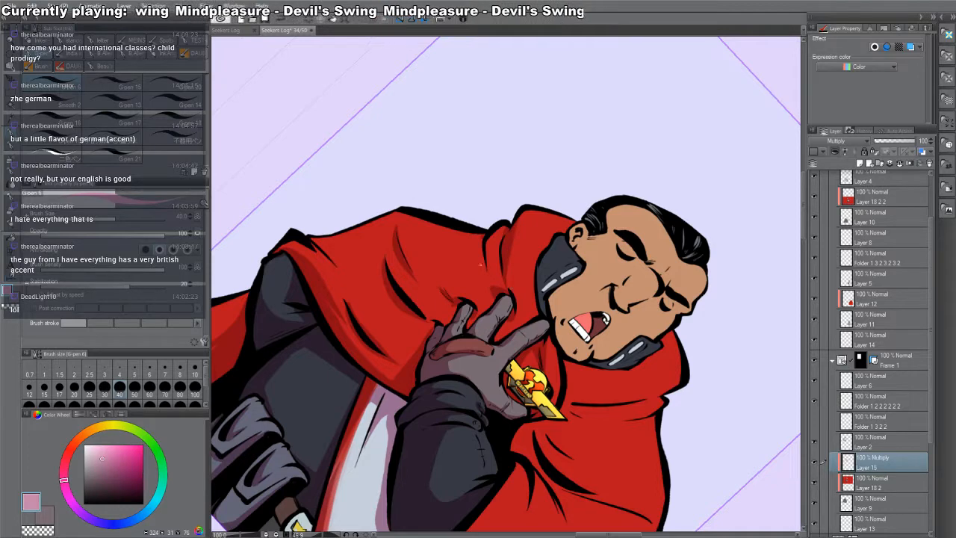
- Shade the cape folds below the collar and at the shoulder edge above the lowered arm
double_click(625, 490)
drag(408, 417, 569, 364)
mouse_move(570, 364)
mouse_down()
mouse_move(608, 295)
mouse_move(601, 247)
mouse_up()
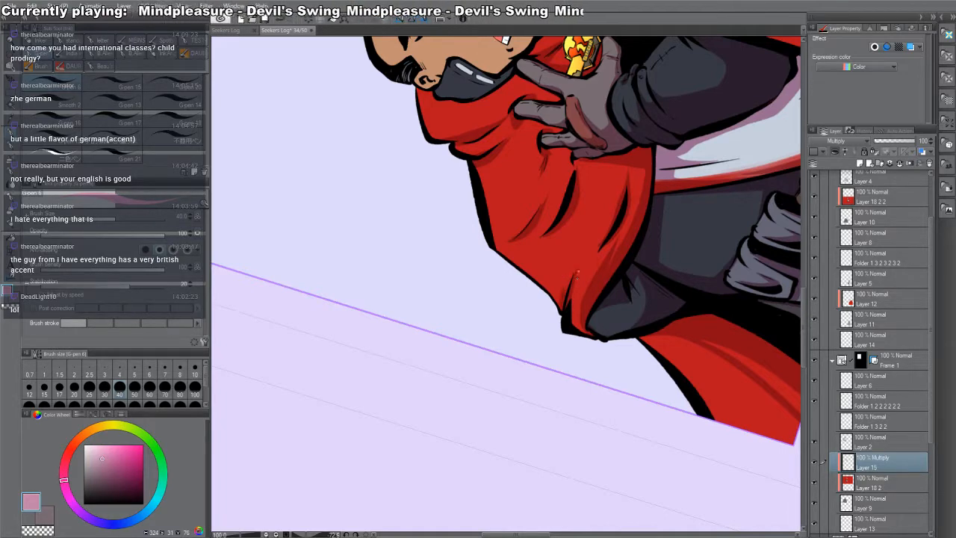
mouse_move(679, 224)
mouse_down()
mouse_move(691, 312)
mouse_move(643, 378)
mouse_move(434, 398)
mouse_up()
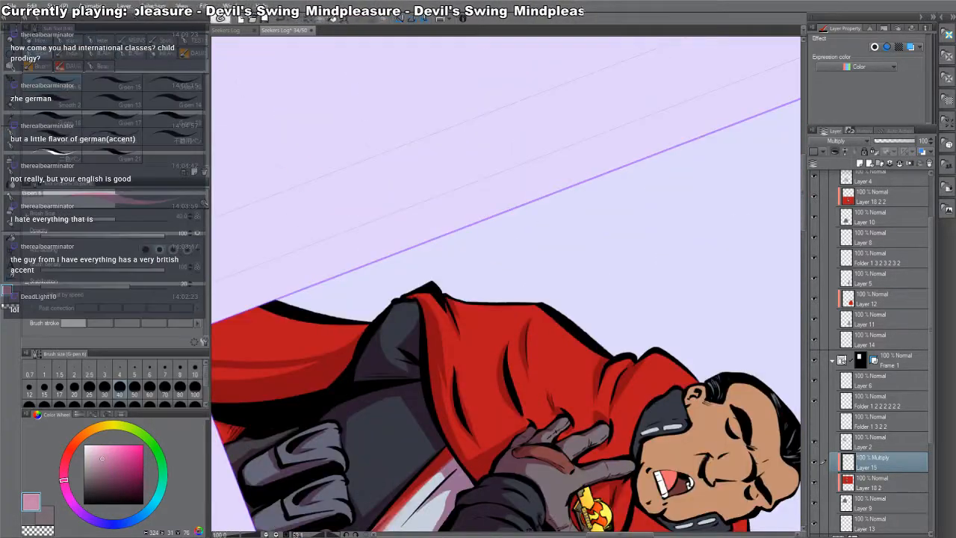
drag(610, 445, 599, 228)
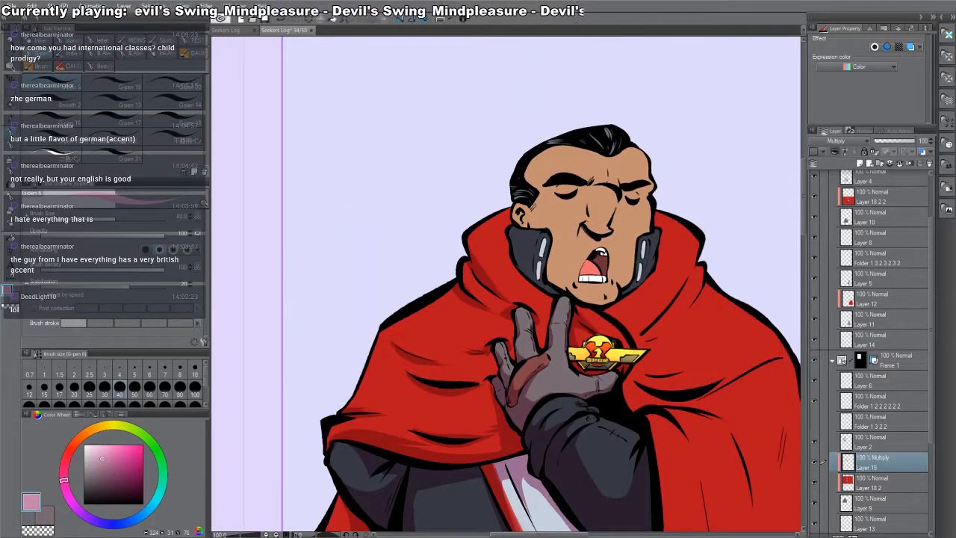
- Shade the man's jaw beside the dark collar guard, trimming the shadow's edge with transparent colour
drag(690, 347, 692, 320)
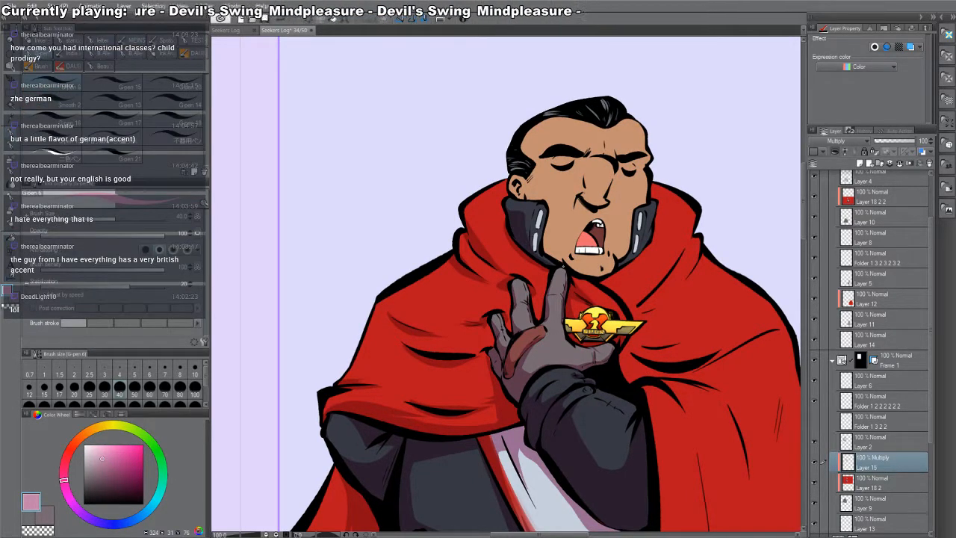
drag(646, 284, 648, 245)
drag(649, 245, 635, 358)
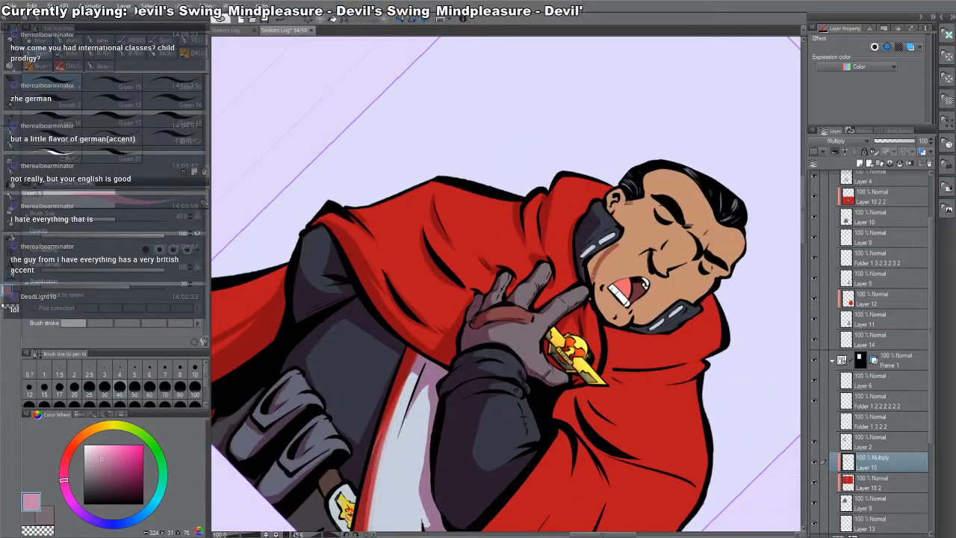
key(c)
key(c)
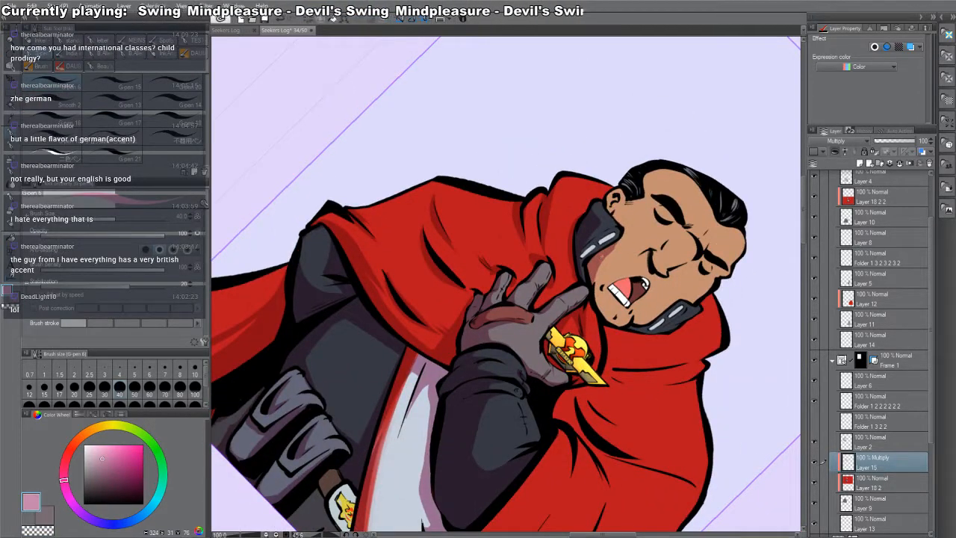
double_click(669, 78)
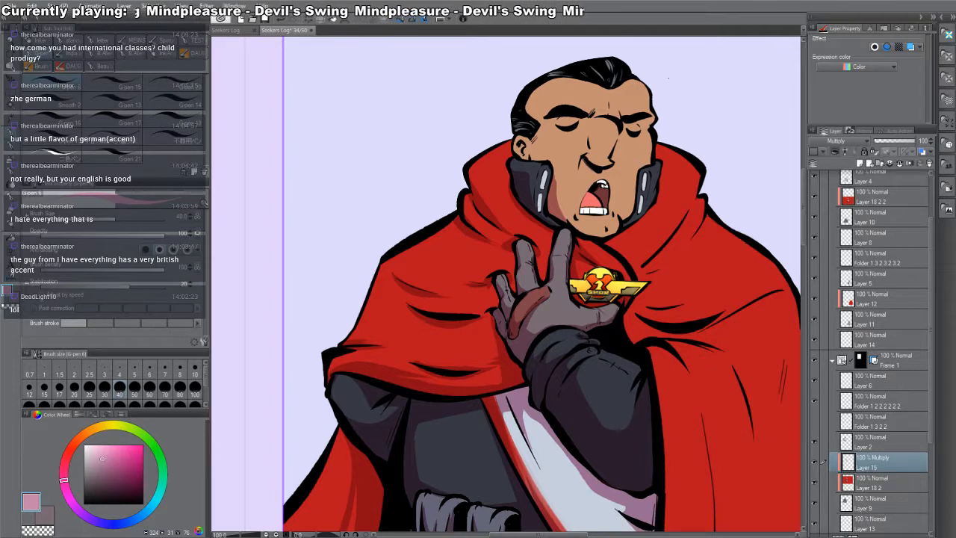
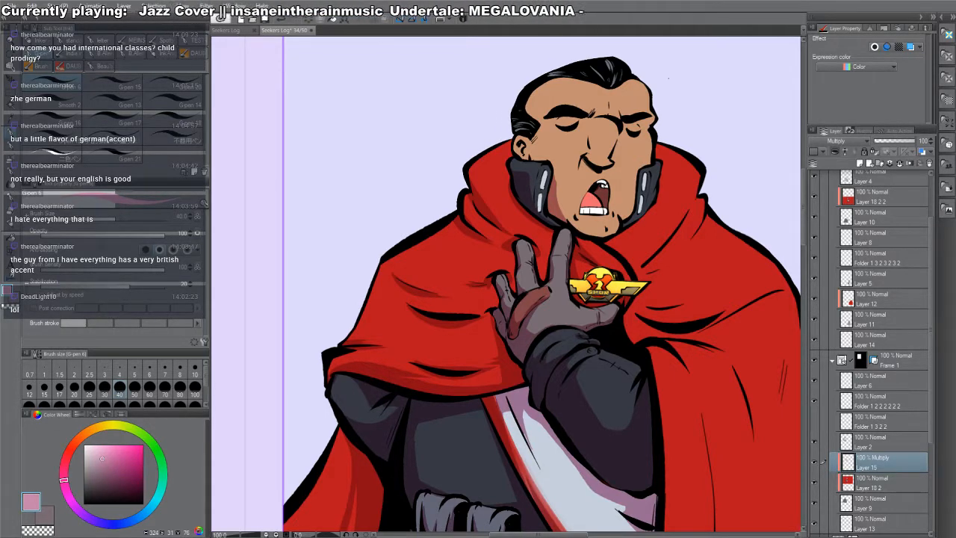
- Shade the near ear, the closed eyelid beside it and the frown crease between the eyebrows
drag(668, 78, 636, 132)
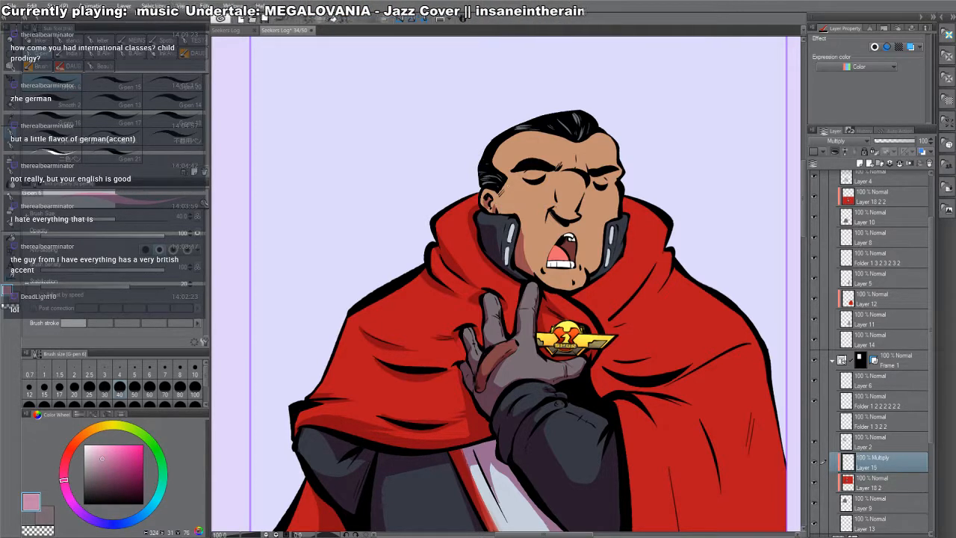
drag(508, 186, 528, 267)
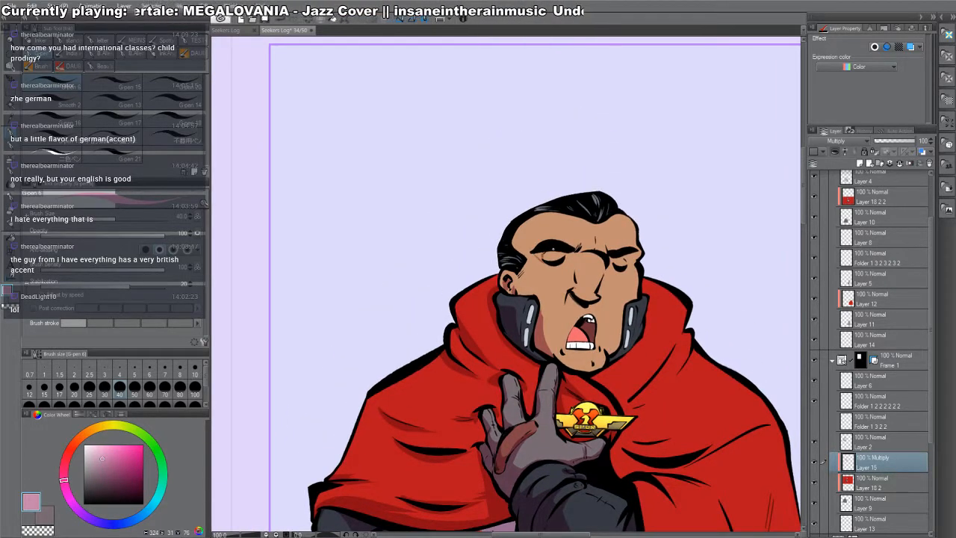
drag(686, 420, 573, 45)
mouse_move(522, 224)
mouse_down()
mouse_move(516, 246)
mouse_move(533, 201)
mouse_move(525, 222)
mouse_up()
key(alt)
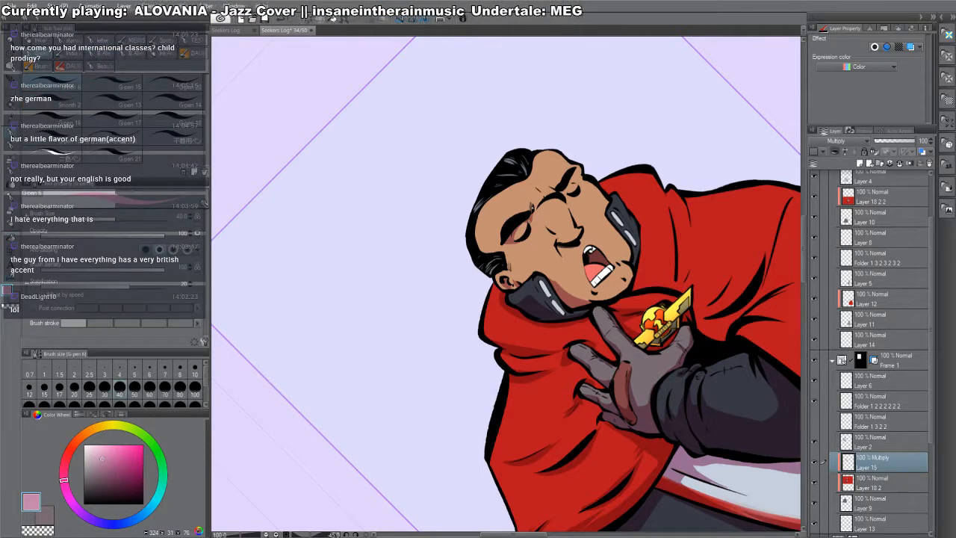
drag(617, 171, 606, 469)
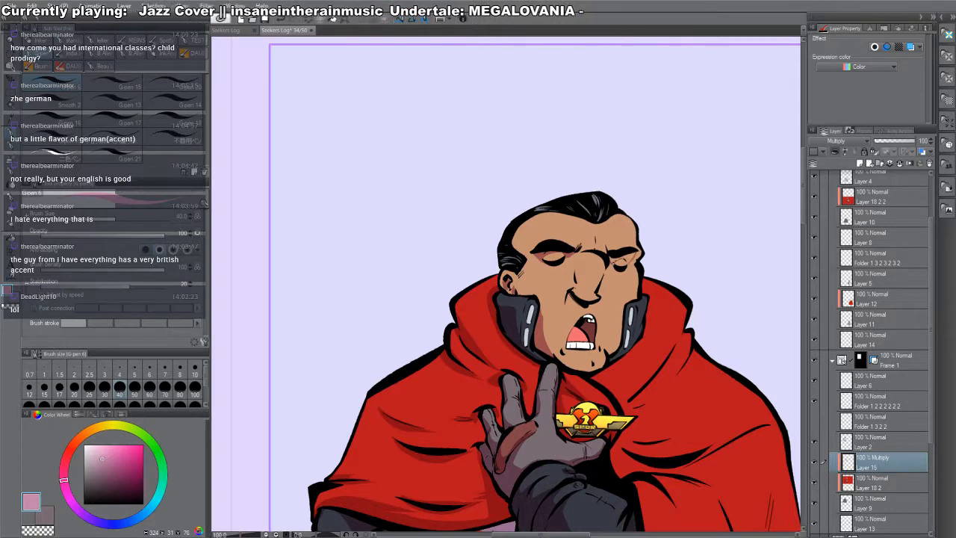
- Add shadows to the far eyelid and the cheek crease beside the nose
key(g)
key(p)
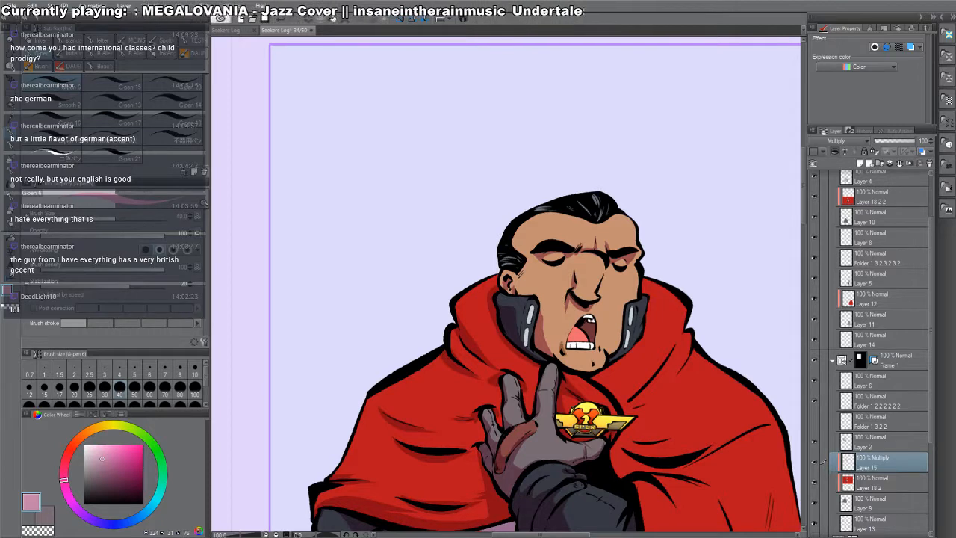
drag(671, 301, 598, 478)
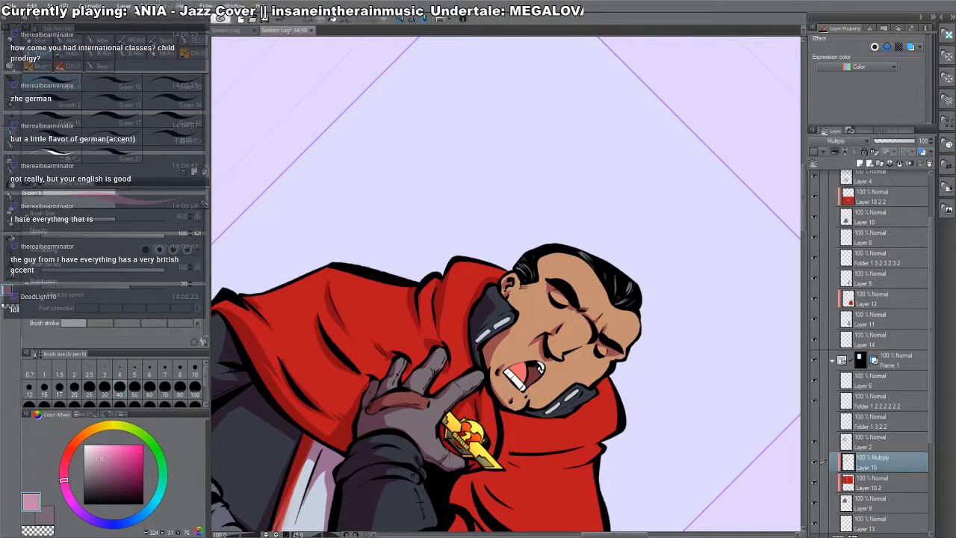
key(minus)
key(minus)
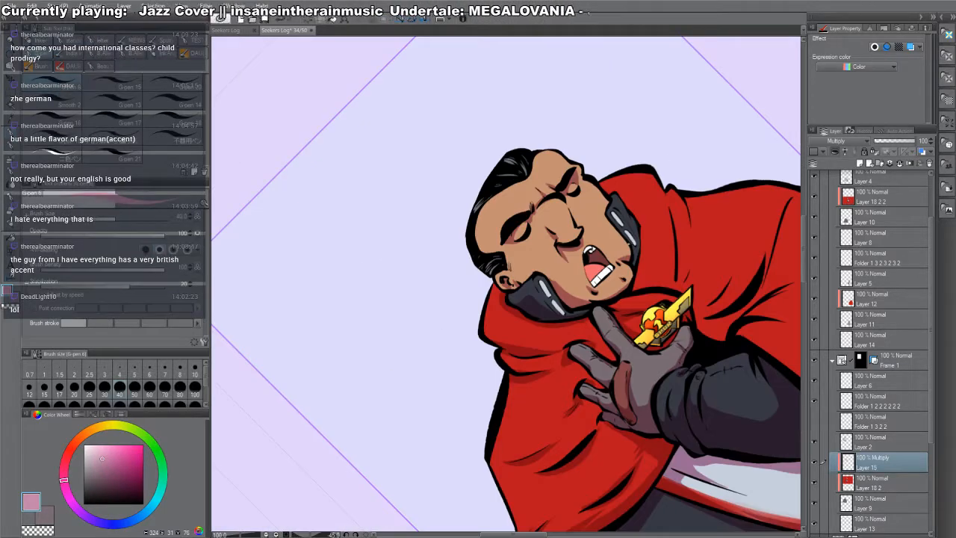
drag(644, 293, 648, 359)
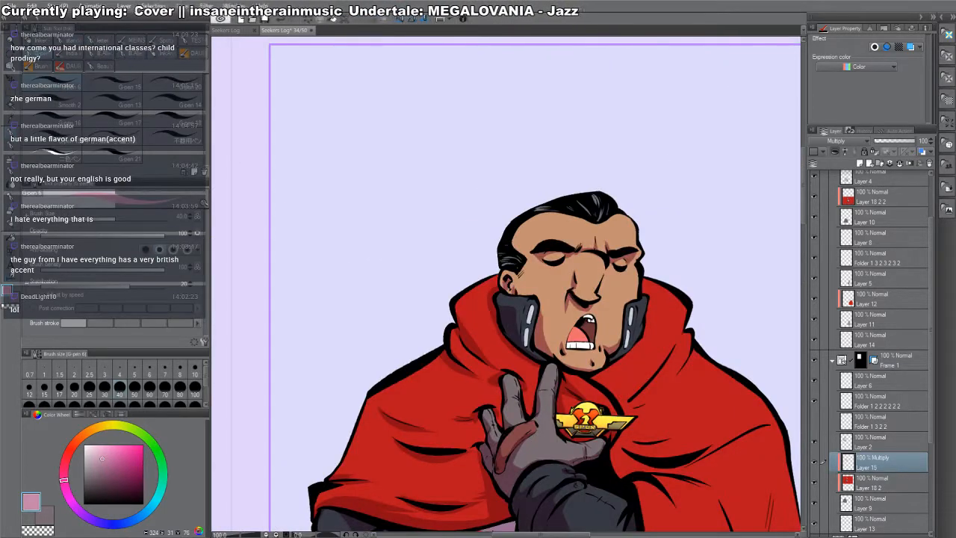
- Shade the inside of the open mouth above the tongue, undoing a stray stroke
drag(572, 337, 580, 328)
key(ctrl+z)
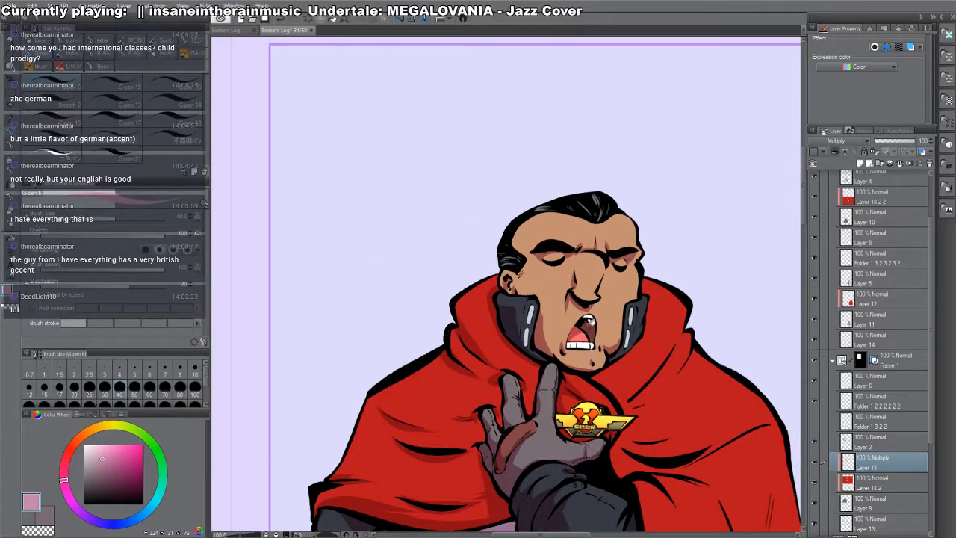
key(g)
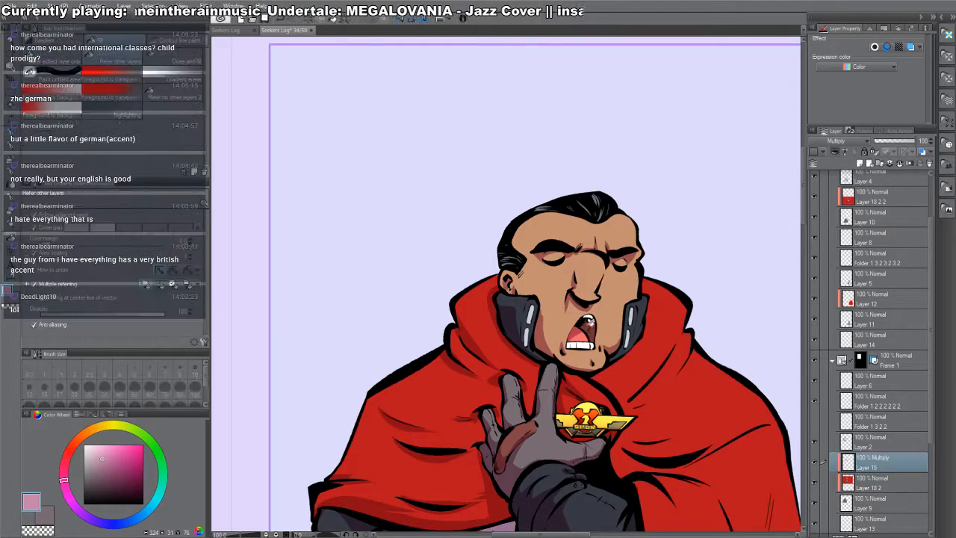
key(p)
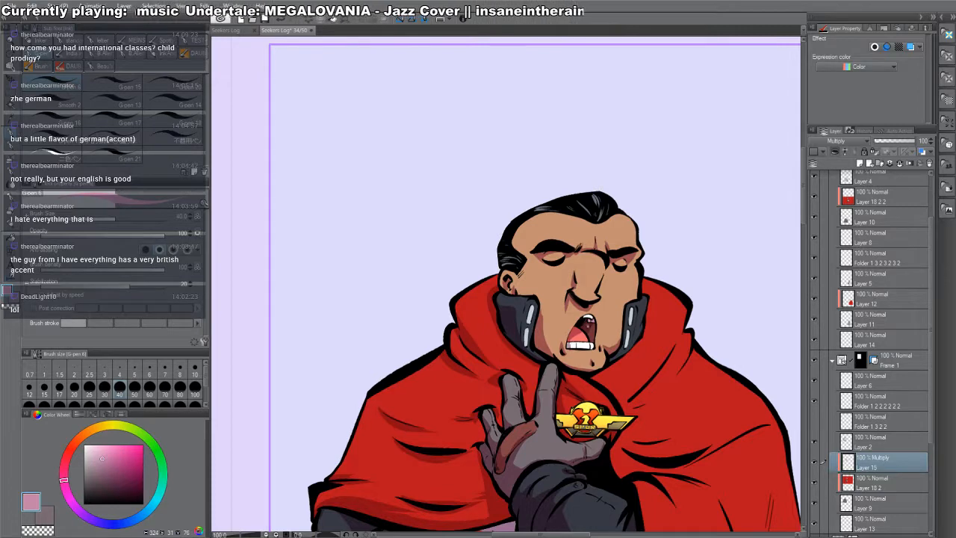
- Shade the cape's collar beside the far collar guard and the folds around and below the winged badge
drag(641, 307, 636, 335)
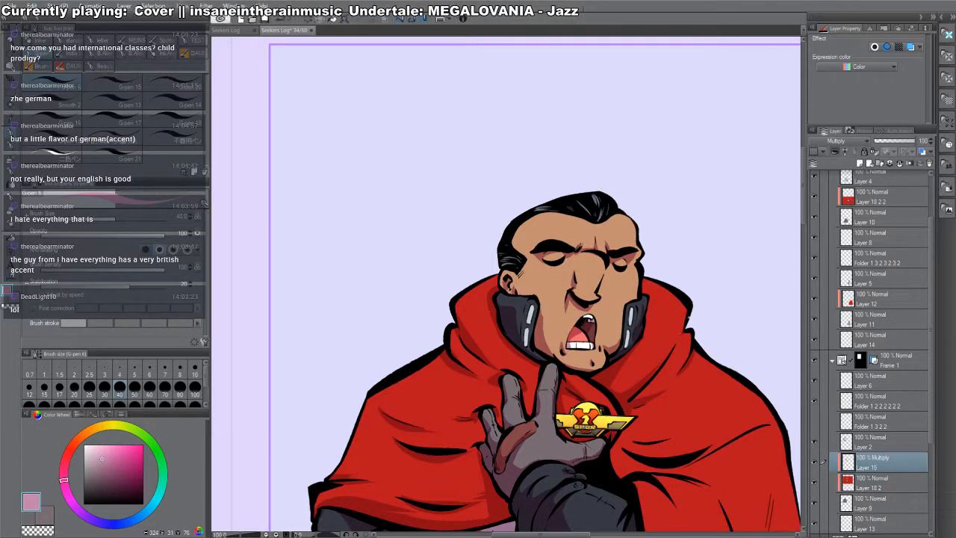
drag(648, 297, 642, 326)
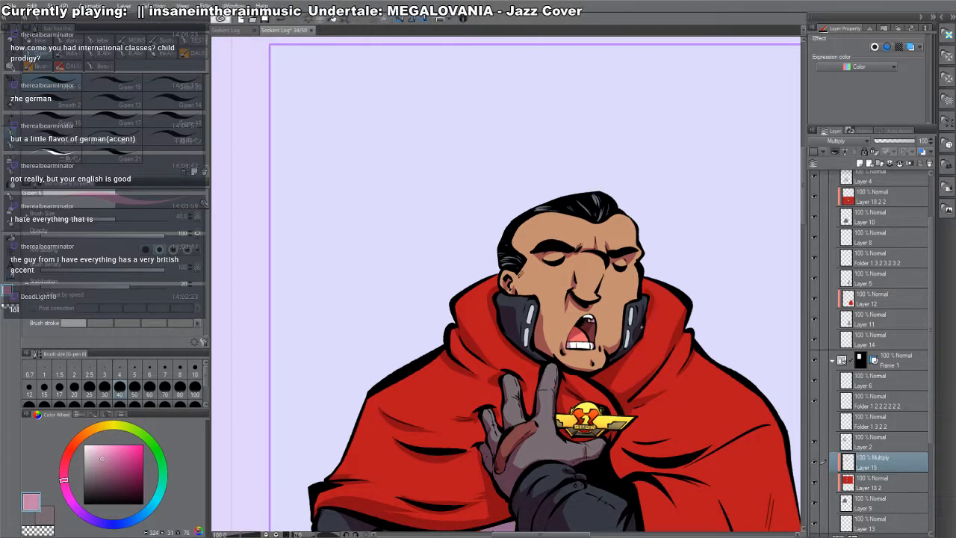
mouse_move(669, 424)
mouse_down()
mouse_move(631, 324)
mouse_move(637, 300)
mouse_move(438, 515)
mouse_up()
mouse_move(502, 365)
mouse_down()
mouse_move(526, 426)
mouse_move(505, 377)
mouse_move(507, 419)
mouse_up()
mouse_move(487, 358)
mouse_down()
mouse_move(493, 444)
mouse_move(528, 500)
mouse_up()
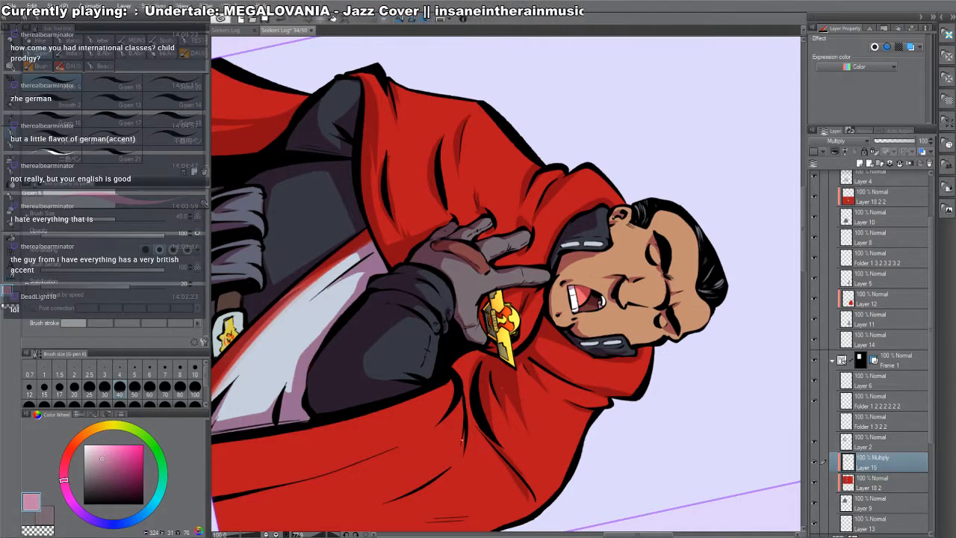
mouse_move(480, 352)
mouse_down()
mouse_move(467, 420)
mouse_move(460, 365)
mouse_up()
drag(636, 315, 635, 17)
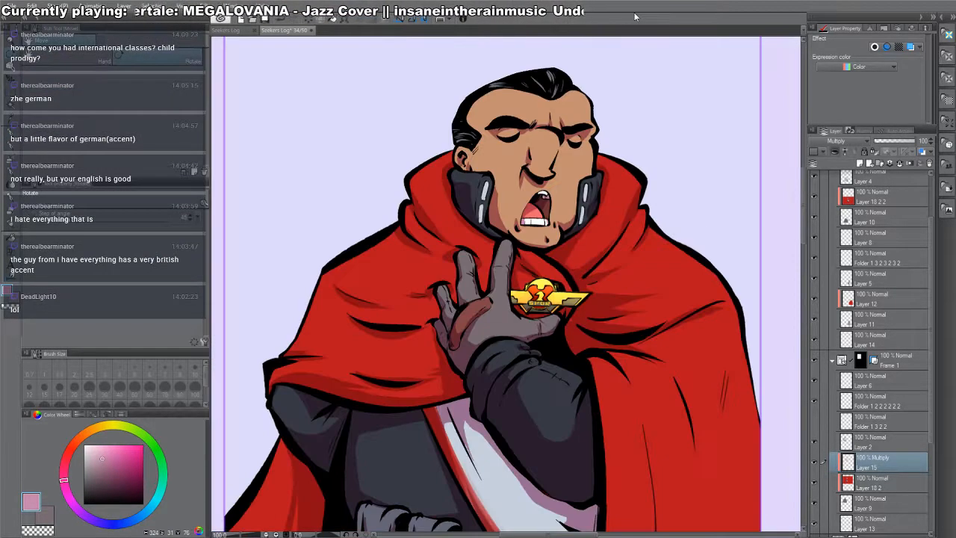
- Shade the long vertical folds of the cape beside the raised arm, down to the panel's lower border
mouse_move(645, 364)
mouse_down()
mouse_move(576, 291)
mouse_move(551, 207)
mouse_move(512, 457)
mouse_up()
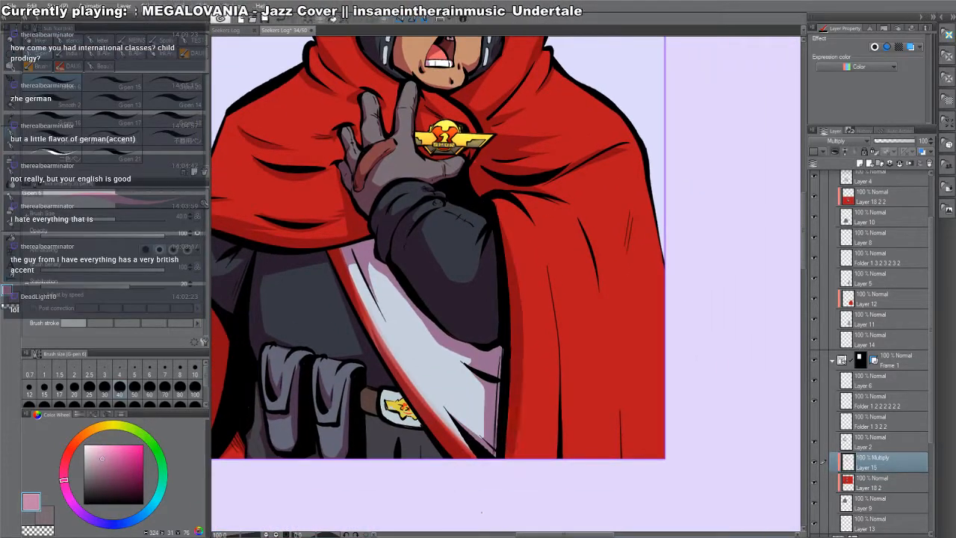
mouse_move(550, 259)
mouse_down()
mouse_move(580, 457)
mouse_move(562, 456)
mouse_up()
drag(601, 278, 622, 457)
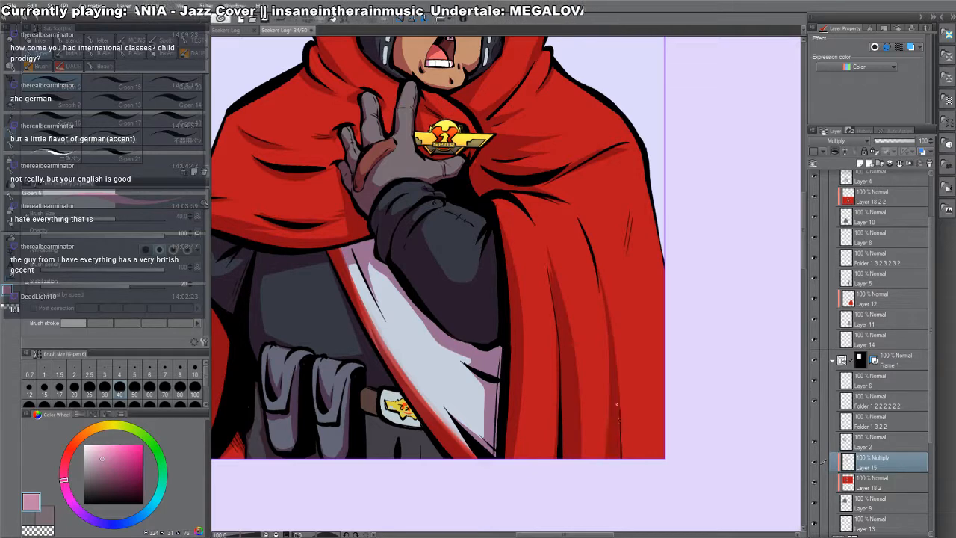
drag(616, 299, 621, 381)
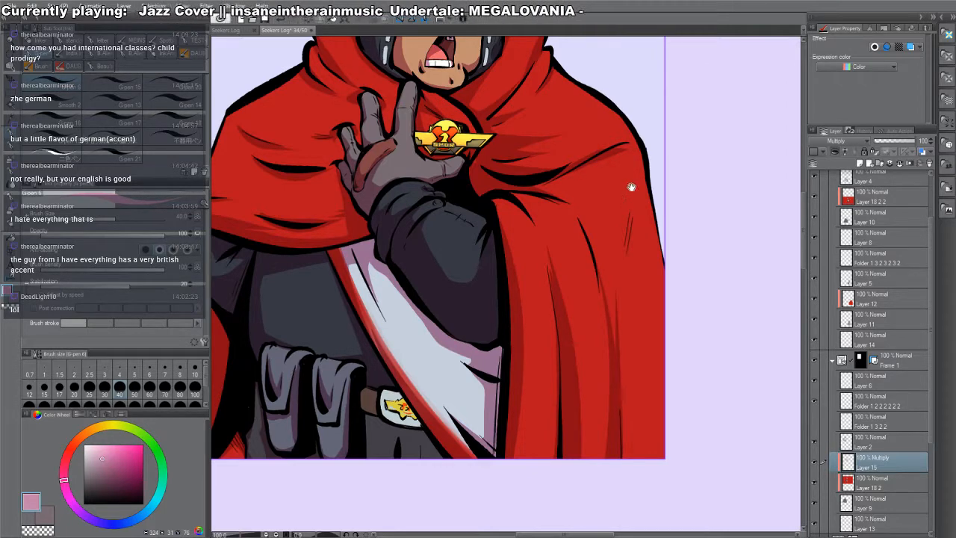
- Shade the small creases near the cape's outer edge and the fold above the raised arm, and save the page
drag(632, 186, 635, 348)
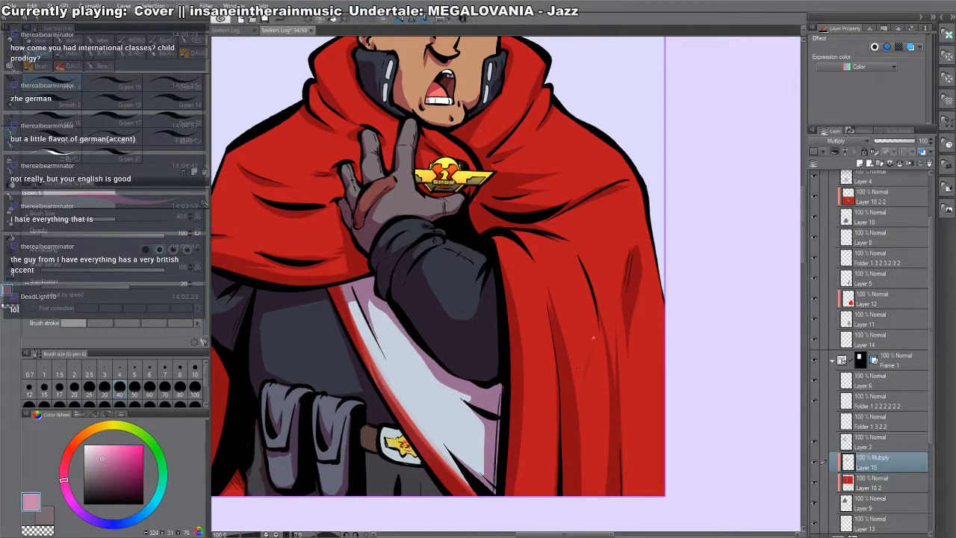
scroll(579, 305, up, 3)
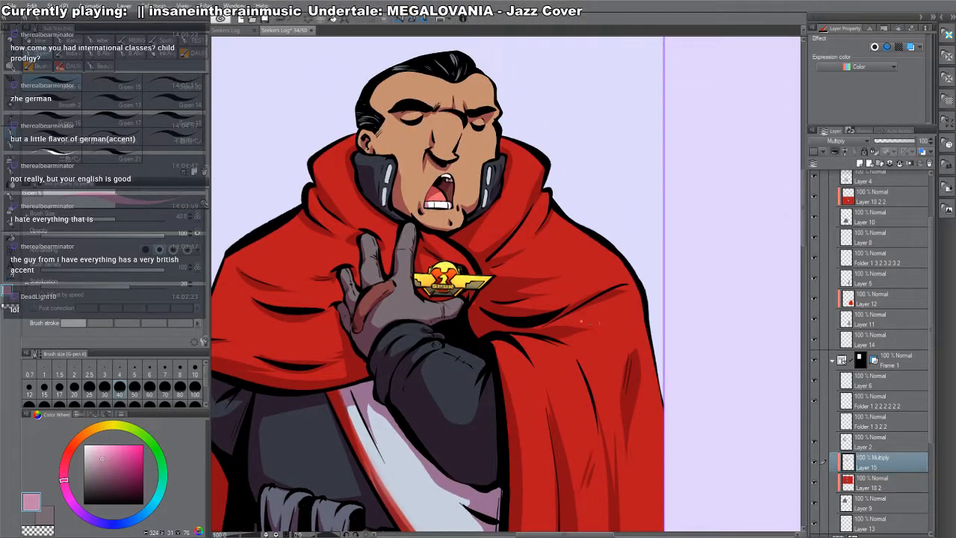
drag(535, 327, 587, 319)
ctrl+alt+click(559, 361)
drag(544, 408, 553, 298)
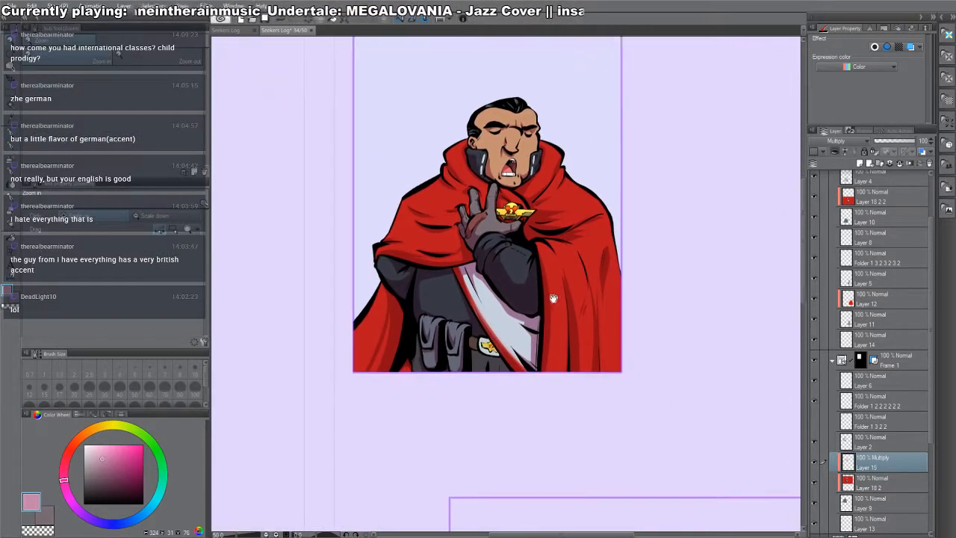
key(ctrl+s)
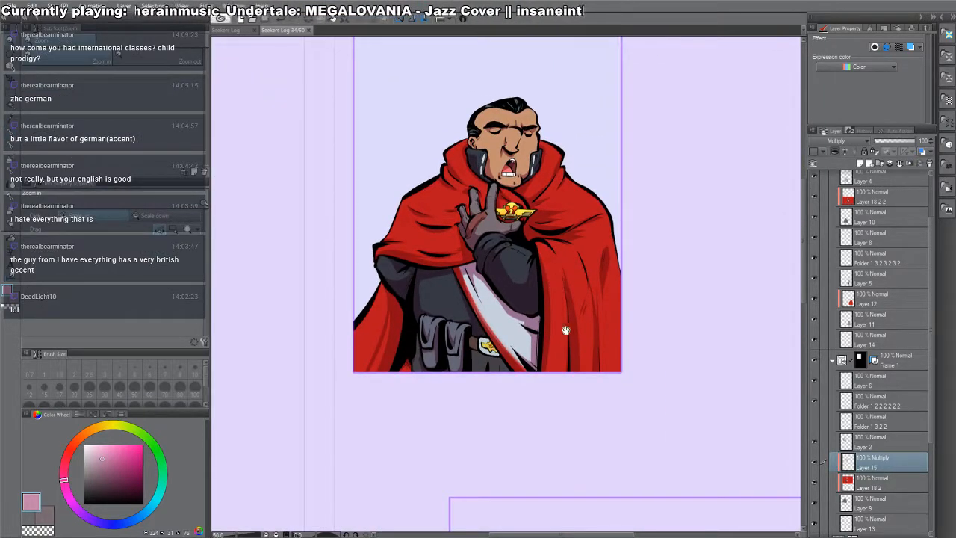
- Select the red cape's colour layer in the two-man panel and add a clipped multiply layer above it
drag(599, 349, 86, 2)
drag(395, 315, 632, 318)
drag(246, 314, 492, 335)
key(o)
click(435, 322)
key(ctrl+shift+n)
key(p)
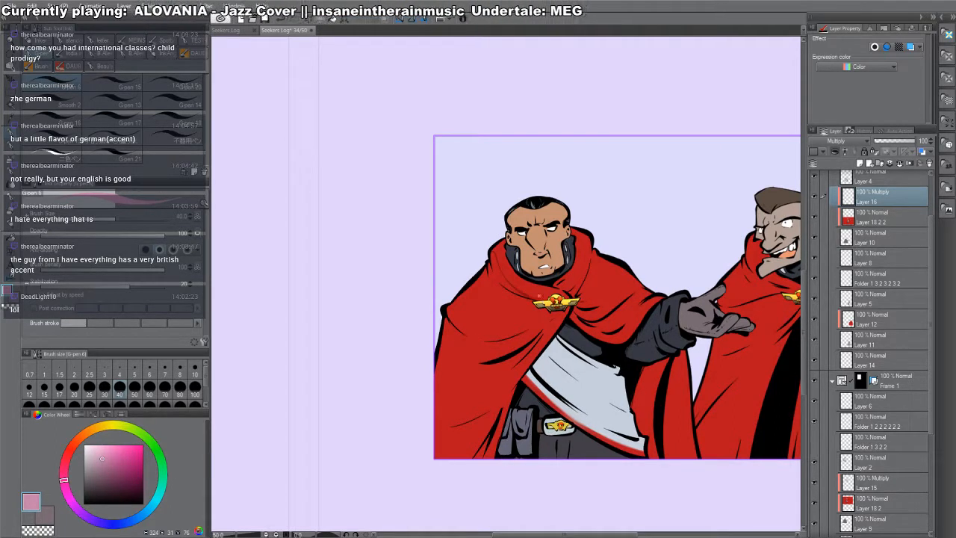
- Undo the first stroke and shade the cape's collar fold above the winged badge
key(ctrl+z)
mouse_move(495, 259)
mouse_down()
mouse_move(530, 294)
mouse_move(603, 305)
mouse_up()
drag(514, 299, 545, 321)
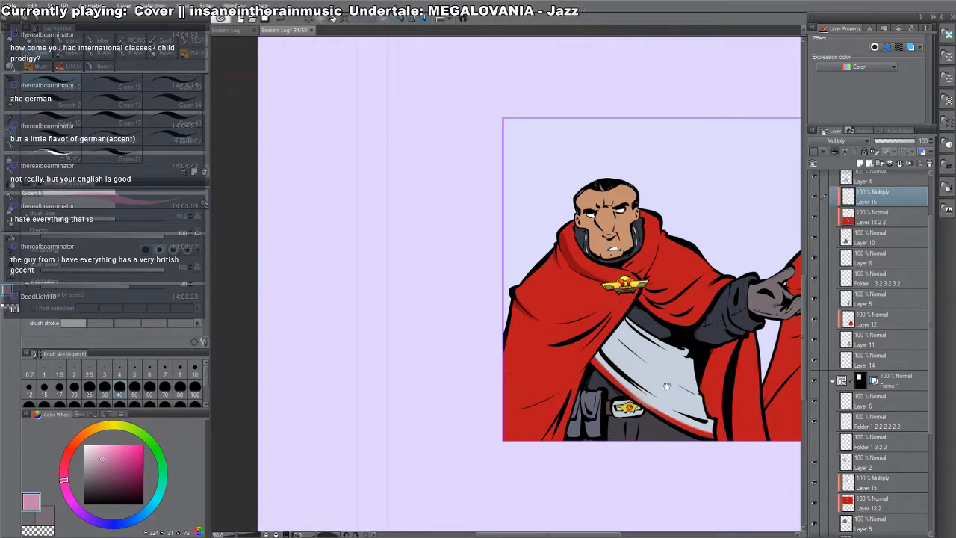
- Shade the cape folds running down from the winged badge toward the cape's front edge
drag(668, 386, 610, 405)
drag(695, 412, 685, 134)
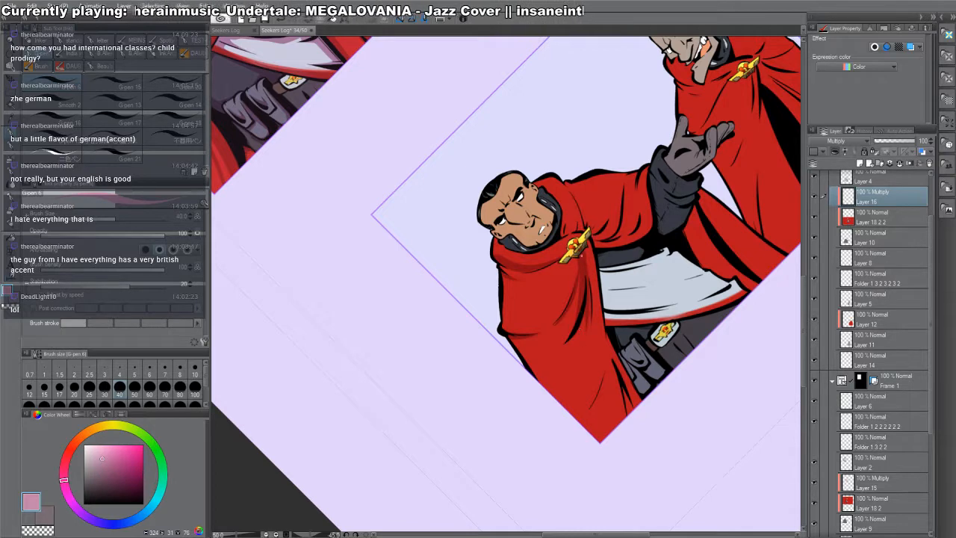
drag(589, 298, 591, 333)
drag(587, 255, 590, 282)
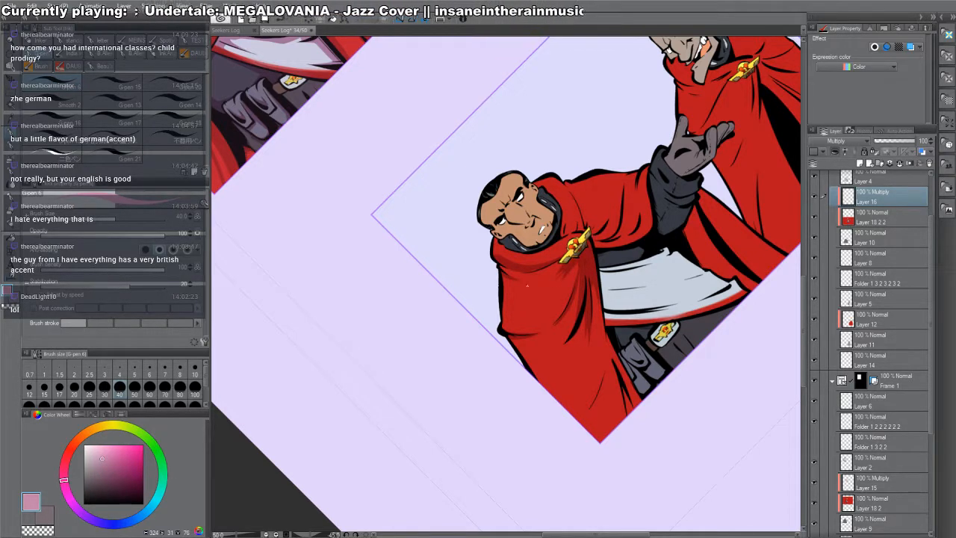
drag(563, 268, 626, 525)
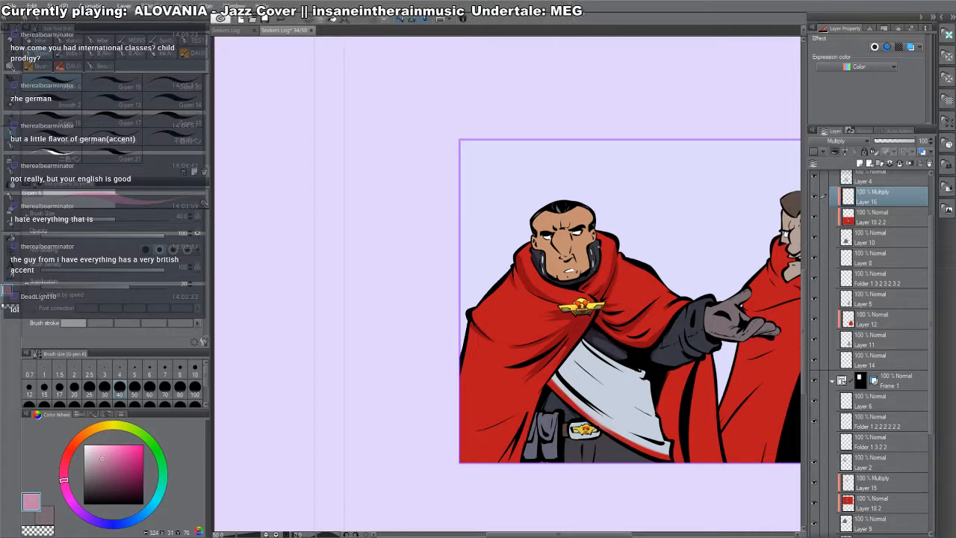
- Shade the man's upper lip below the nose and both sides of his jaw along the collar guards
scroll(563, 260, up, 4)
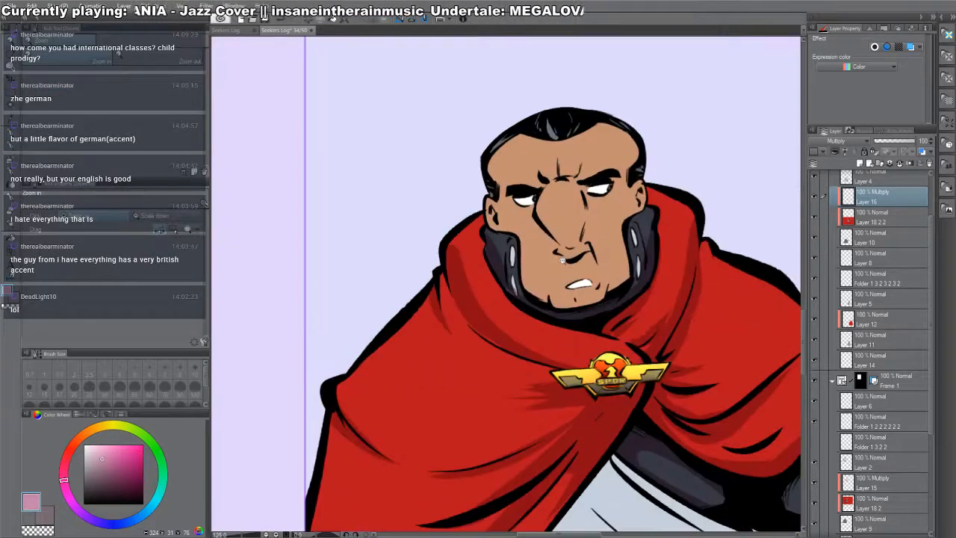
mouse_move(556, 255)
mouse_down()
mouse_move(553, 271)
mouse_move(596, 259)
mouse_up()
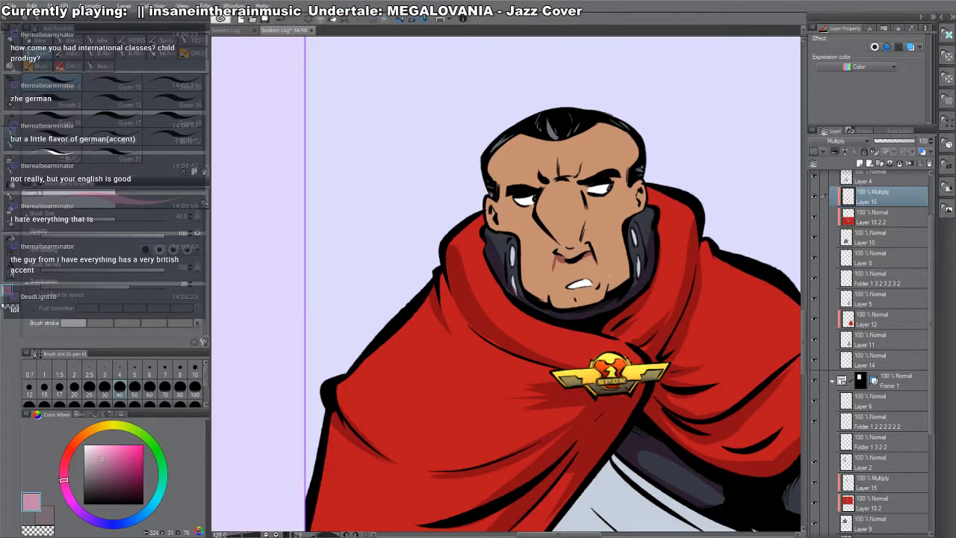
drag(523, 243, 544, 297)
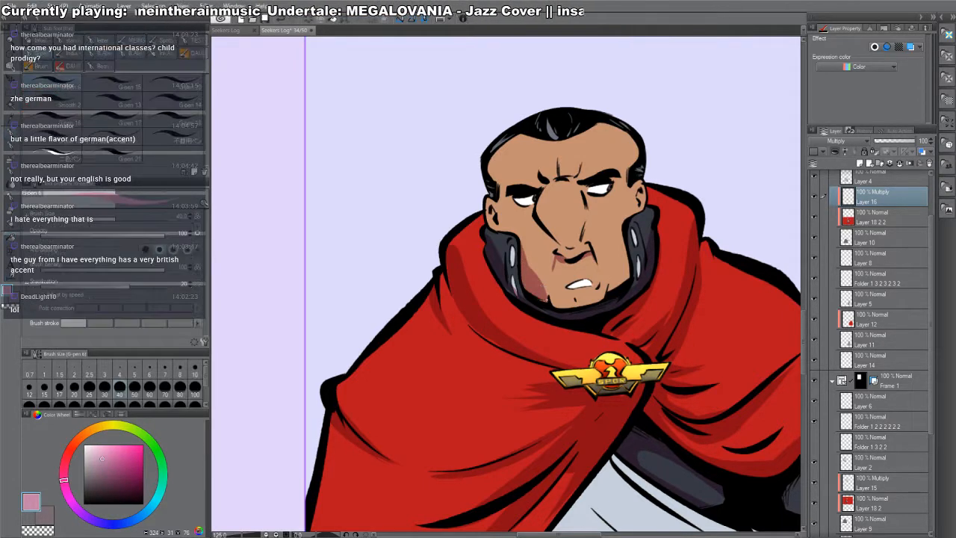
drag(609, 295, 622, 233)
key(g)
click(627, 267)
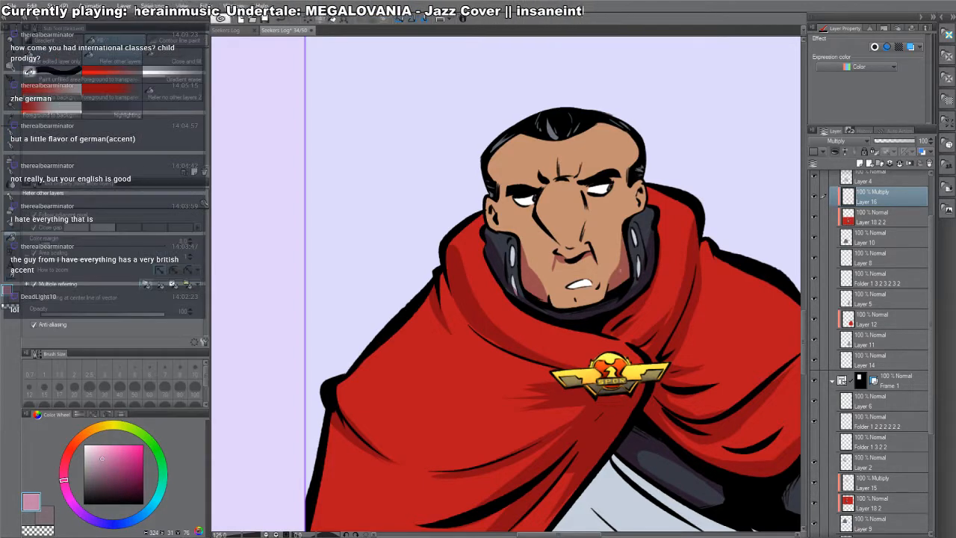
key(p)
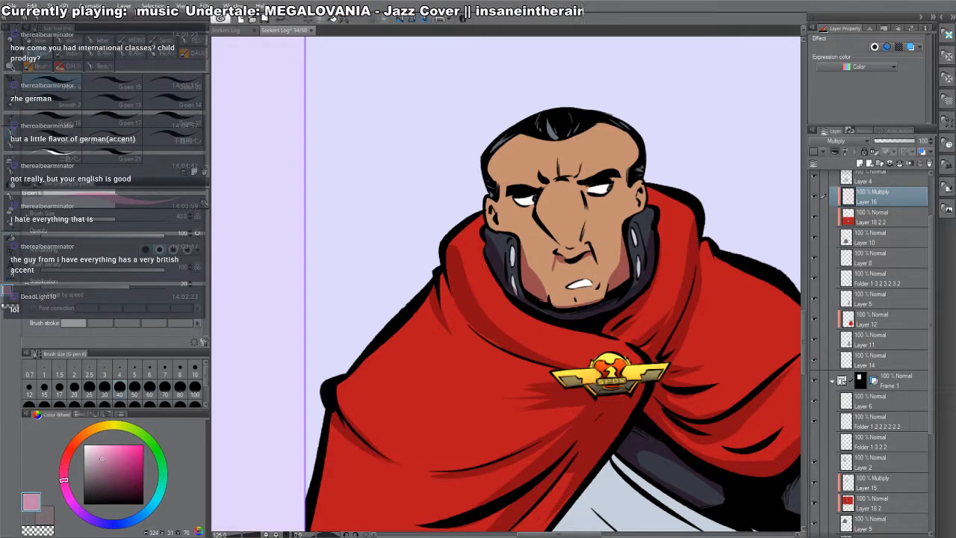
- Shade both eyes below the eyebrows and the side and underside of the nose
drag(574, 151, 588, 244)
drag(522, 293, 547, 297)
key(g)
click(541, 293)
key(p)
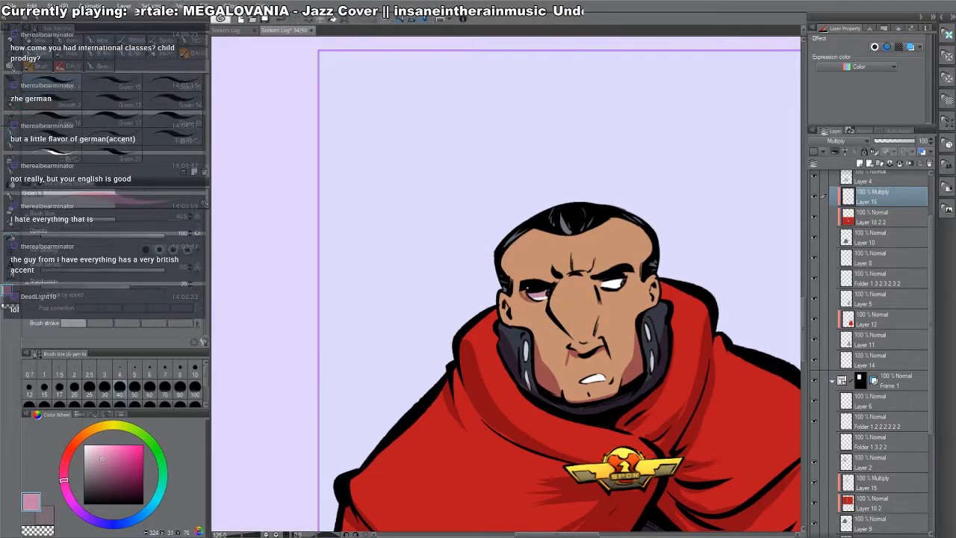
mouse_move(552, 321)
mouse_down()
mouse_move(574, 345)
mouse_move(592, 322)
mouse_move(594, 339)
mouse_up()
mouse_move(597, 281)
mouse_down()
mouse_move(597, 289)
mouse_move(634, 280)
mouse_up()
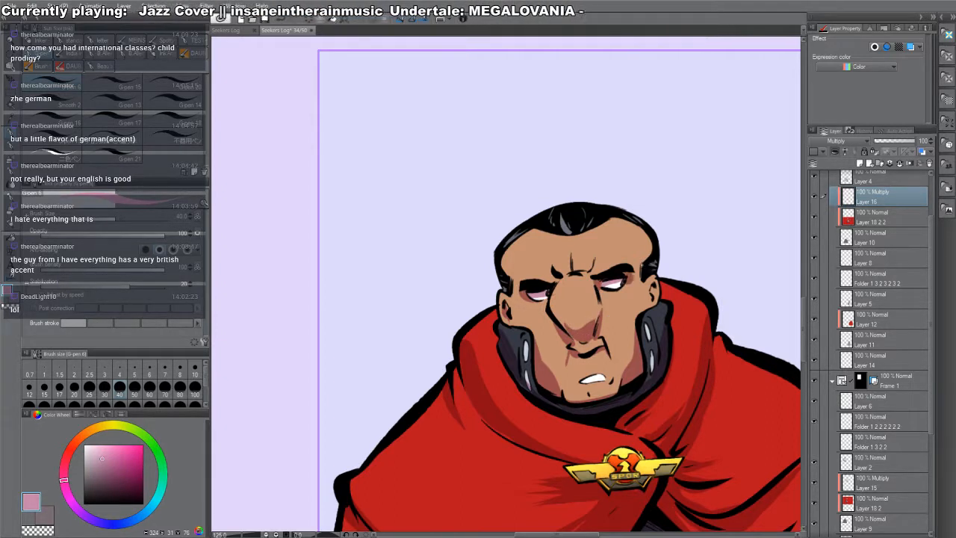
- Shade the side of the man's forehead along the hairline and the furrows above his eyebrows
drag(647, 243, 638, 272)
mouse_move(508, 263)
mouse_down()
mouse_move(514, 289)
mouse_move(580, 275)
mouse_move(593, 260)
mouse_move(586, 277)
mouse_move(570, 268)
mouse_move(563, 281)
mouse_move(589, 274)
mouse_up()
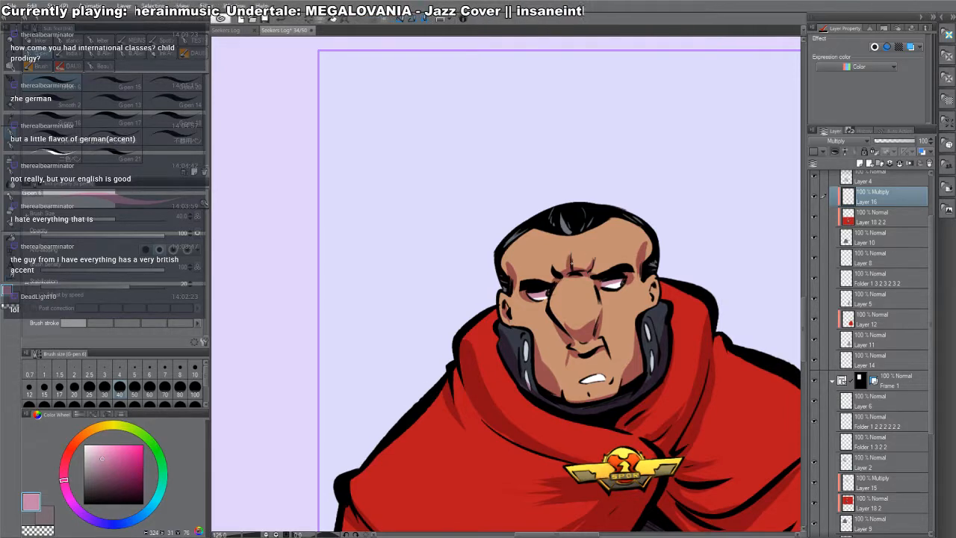
drag(709, 411, 708, 352)
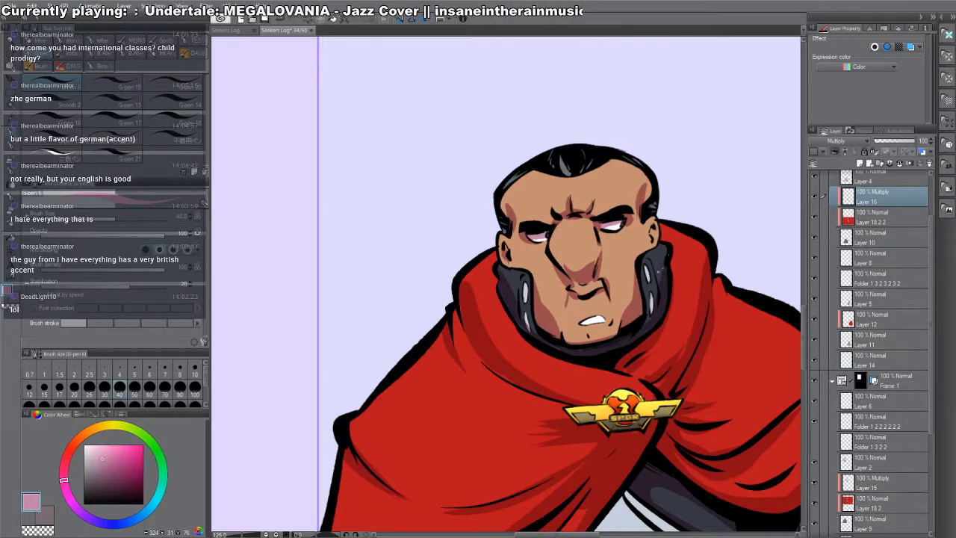
- Shade the underside of the outstretched dark sleeve and the palm and fingers of the open hand
alt+click(700, 420)
alt+click(700, 421)
drag(704, 432, 524, 293)
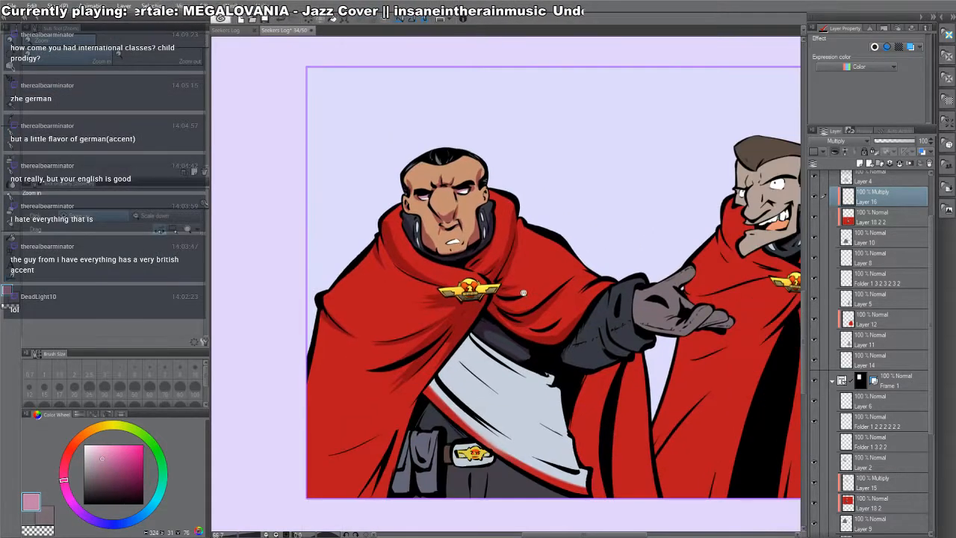
key(p)
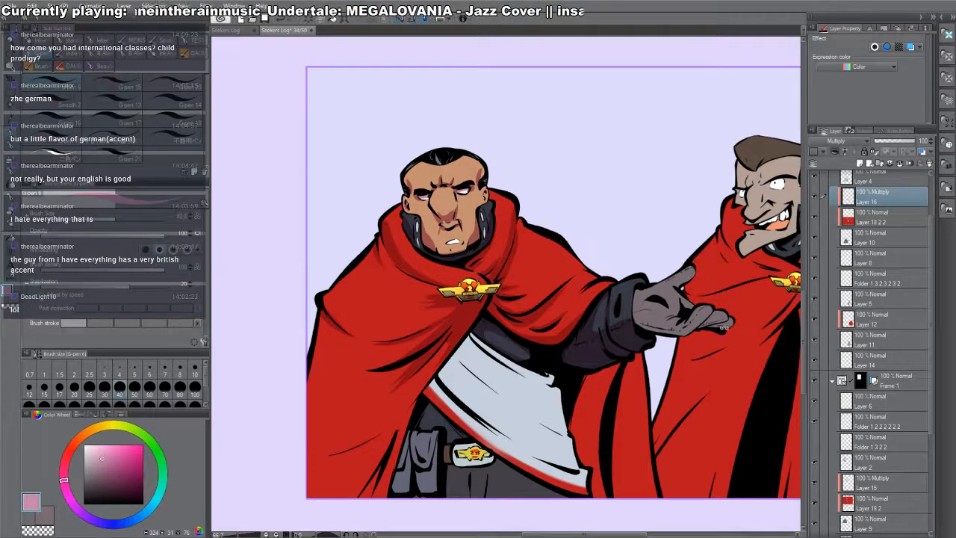
drag(562, 213, 598, 286)
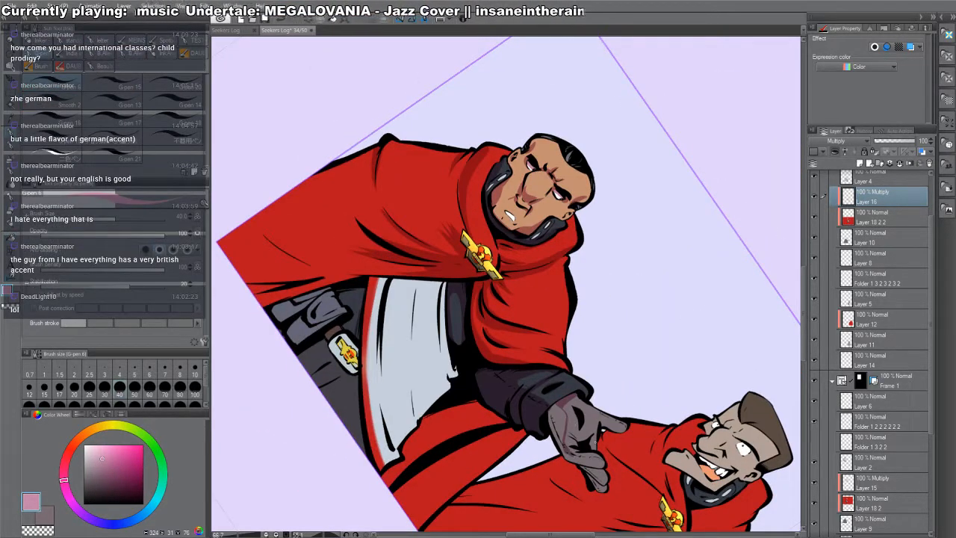
drag(616, 407, 670, 186)
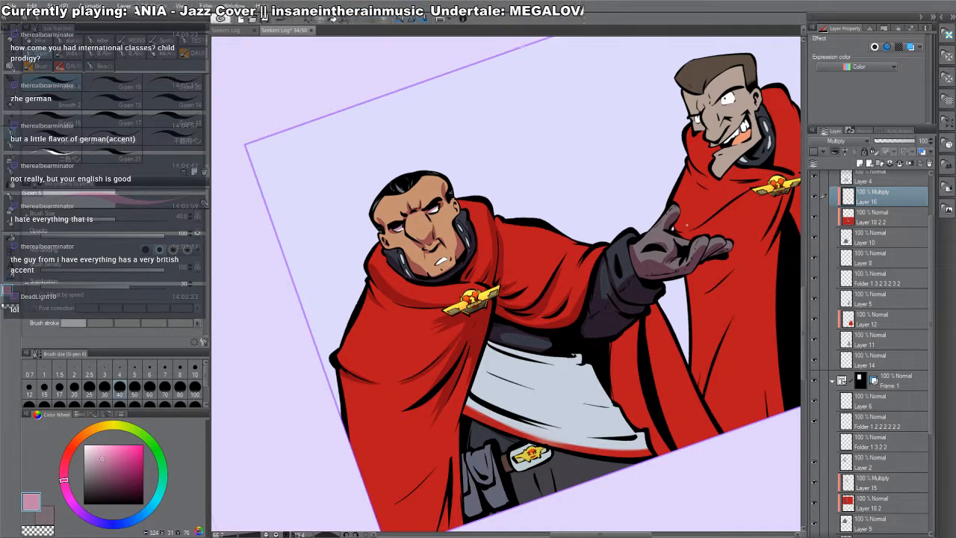
- Fill the hanging cape section beneath the outstretched arm with shadow and erase a lit strip along its outer side
key(g)
key(ctrl+at)
click(594, 387)
key(p)
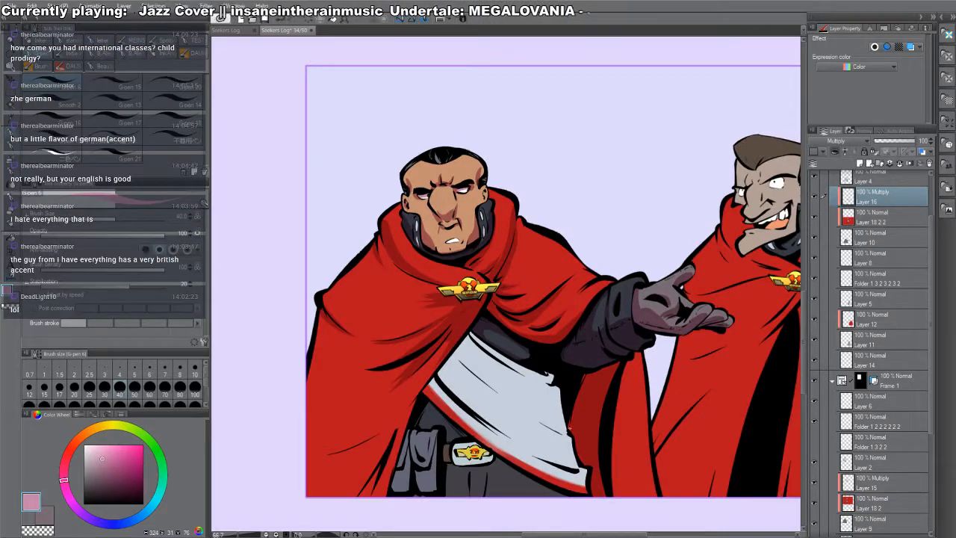
key(c)
drag(596, 392, 585, 463)
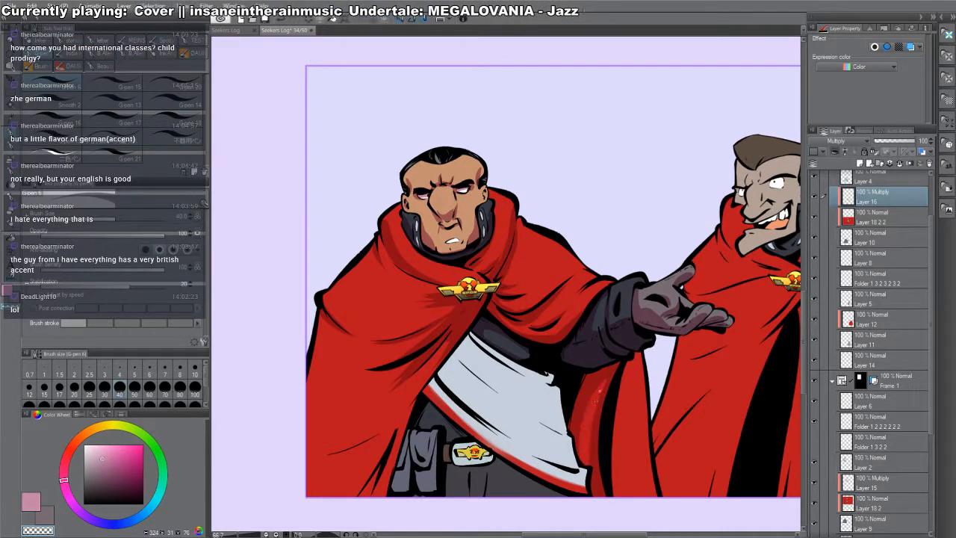
drag(601, 411, 594, 493)
key(c)
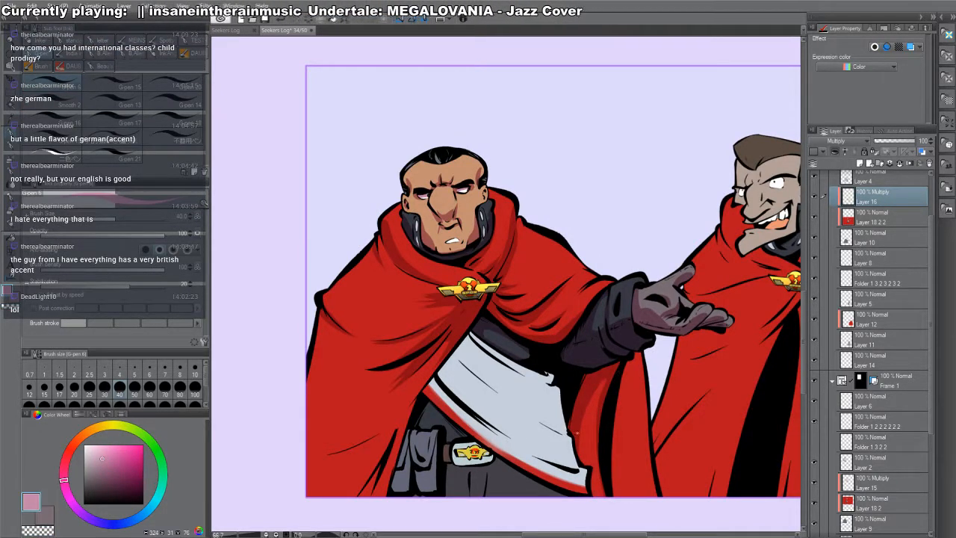
- Shade the red trim along the lower edge of the white cloth at the man's waist
scroll(584, 406, down, 2)
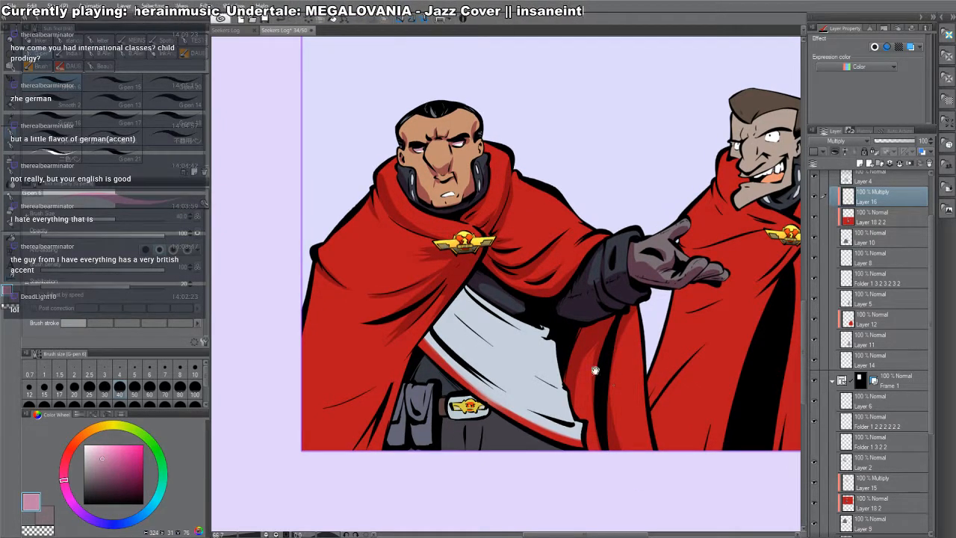
drag(595, 369, 611, 352)
drag(628, 490, 449, 508)
mouse_move(469, 450)
mouse_down()
mouse_move(454, 429)
mouse_move(434, 292)
mouse_up()
drag(441, 381, 429, 263)
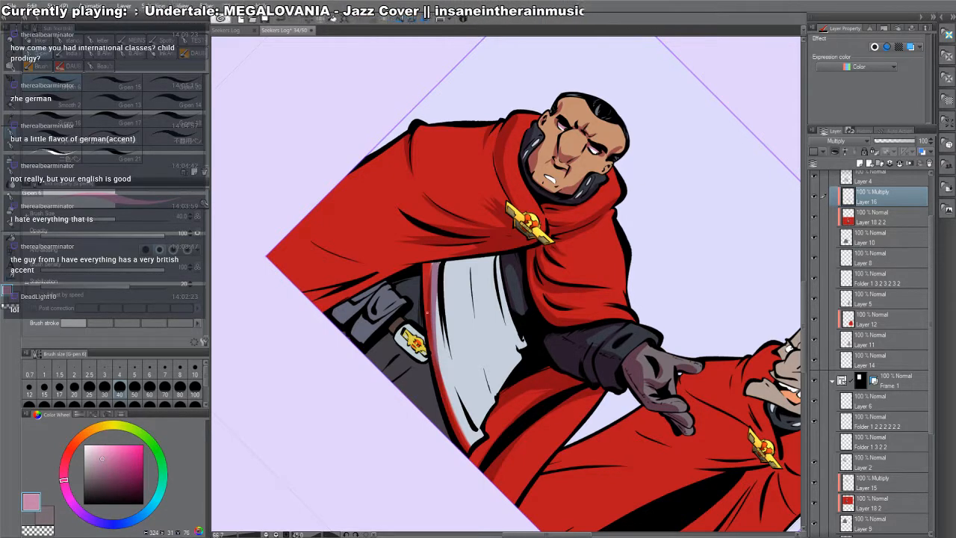
drag(429, 328, 425, 266)
drag(699, 448, 699, 74)
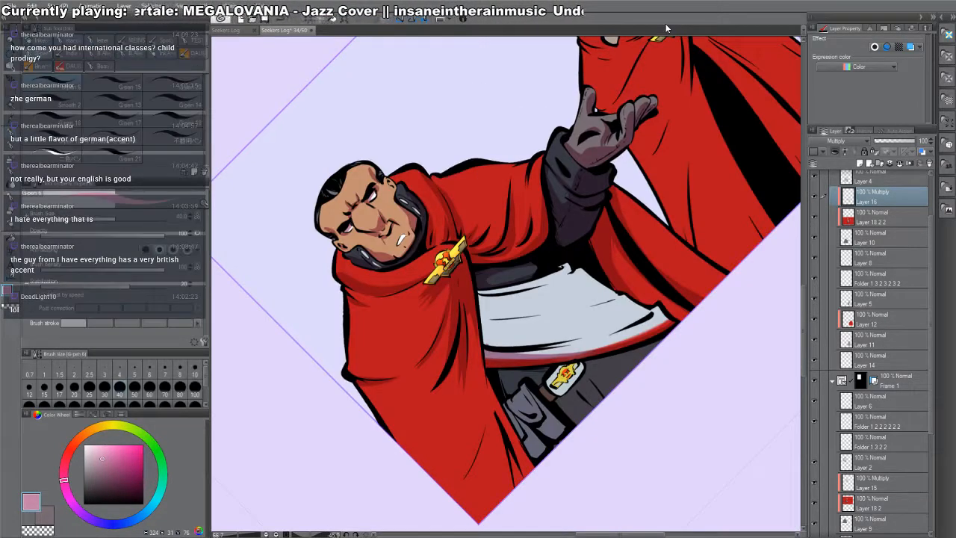
key(c)
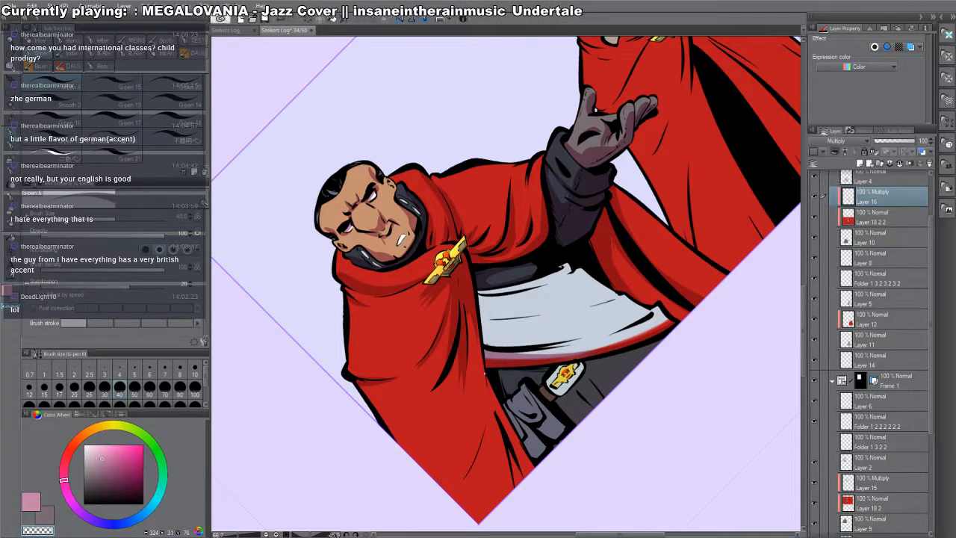
key(c)
drag(623, 230, 607, 474)
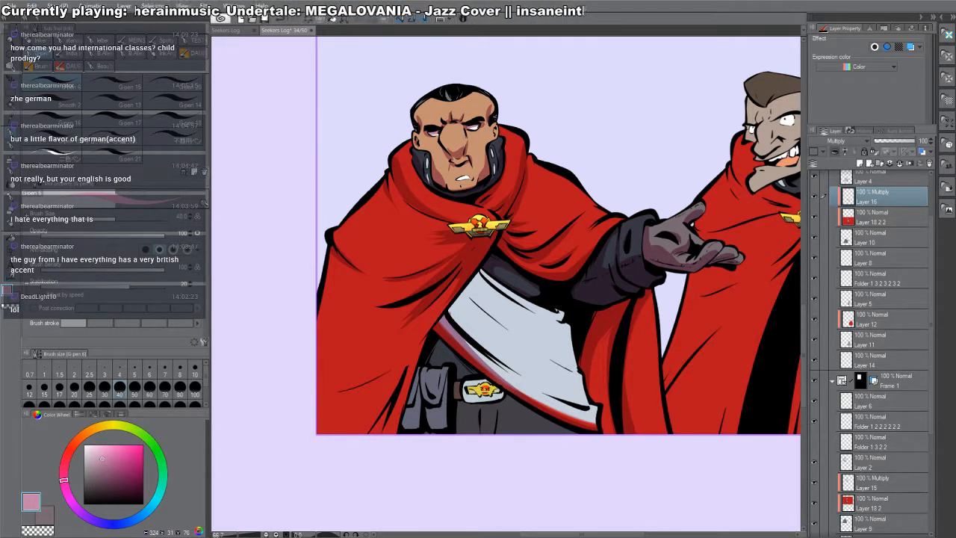
- Outline curved shadow shapes on the upper part of the white cloth, just below the cape's edge
drag(588, 108, 673, 225)
drag(451, 371, 469, 418)
drag(458, 315, 449, 382)
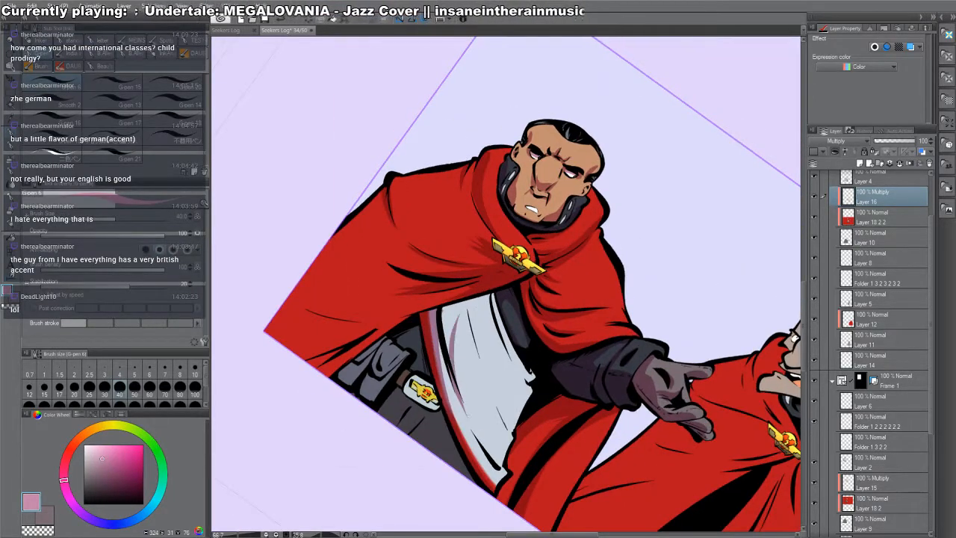
mouse_move(471, 309)
mouse_down()
mouse_move(457, 341)
mouse_move(465, 352)
mouse_up()
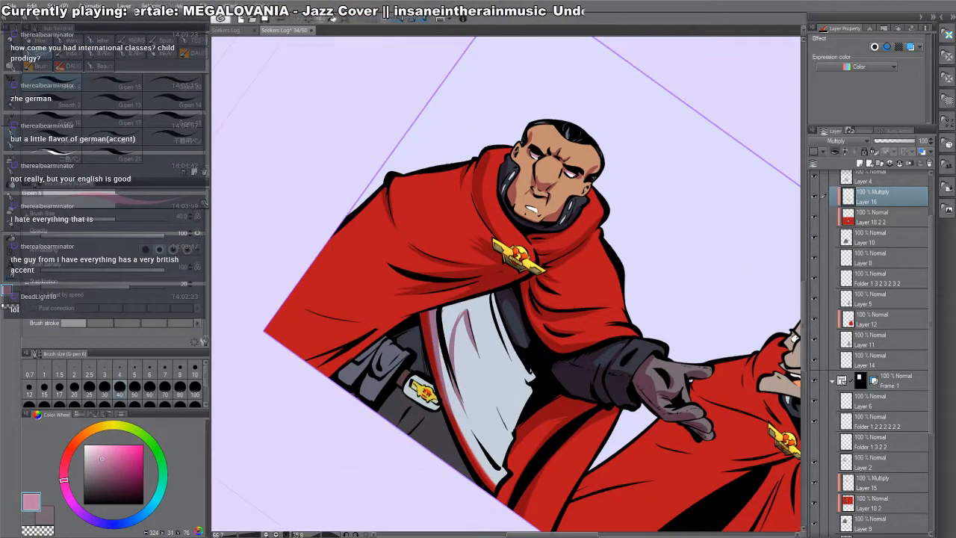
drag(478, 306, 502, 354)
key(g)
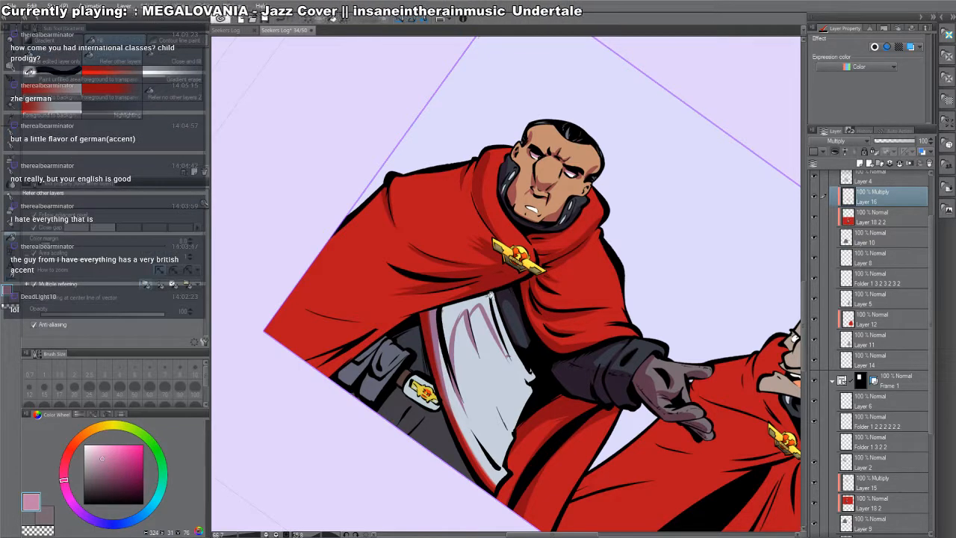
click(489, 297)
key(p)
key(ctrl+z)
key(ctrl+z)
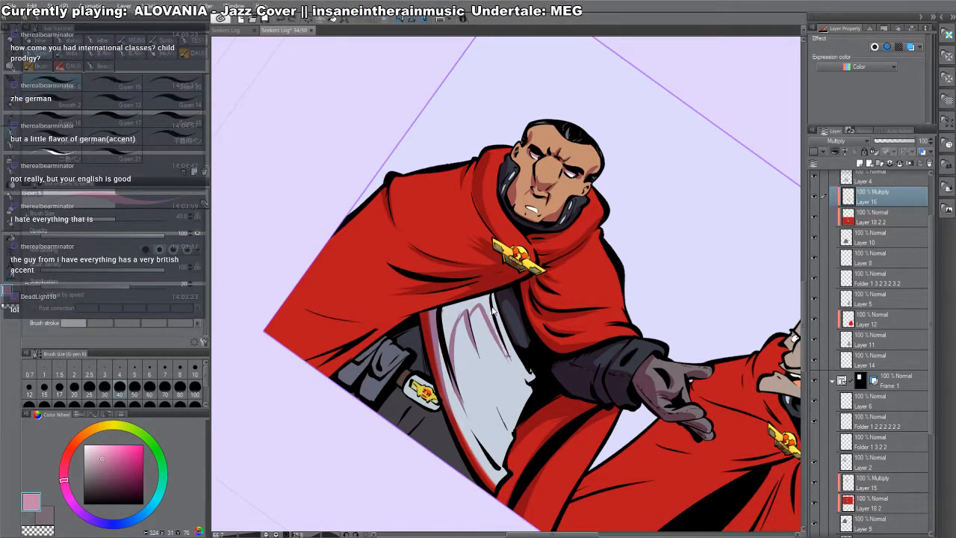
- Fill the outlined shapes on the upper part of the white cloth with the shadow colour
key(g)
drag(491, 300, 499, 327)
click(454, 321)
key(p)
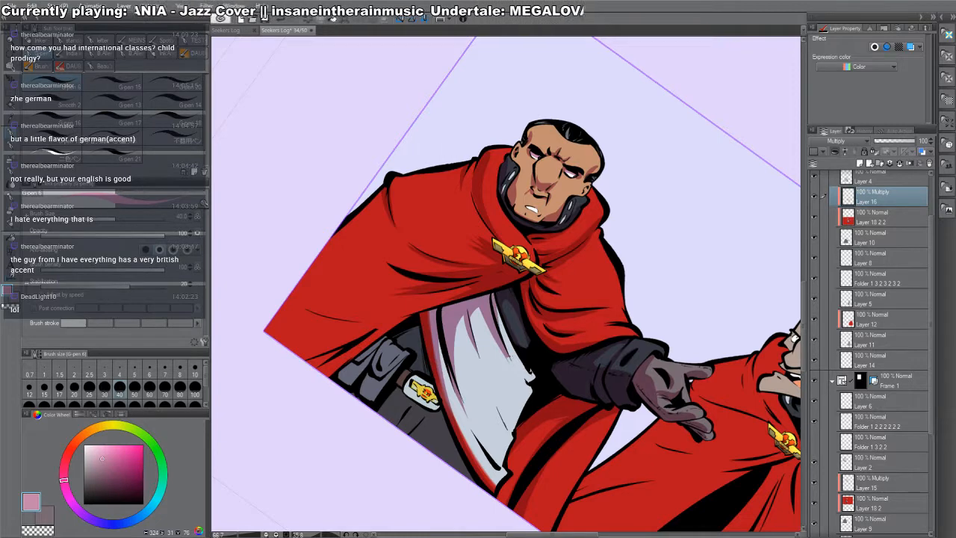
- Outline and fill a shadow along the white cloth's outer edge, and streak shadow folds below the cape
drag(534, 369, 519, 390)
key(r)
mouse_move(580, 340)
mouse_down()
mouse_move(591, 356)
mouse_move(573, 392)
mouse_move(606, 455)
mouse_move(615, 450)
mouse_move(601, 453)
mouse_up()
key(g)
click(602, 420)
key(p)
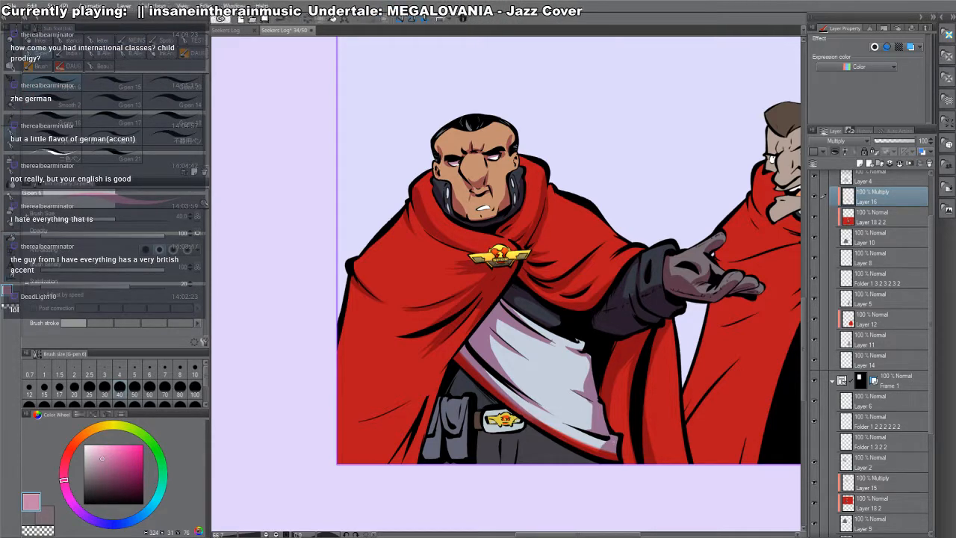
drag(491, 336, 526, 380)
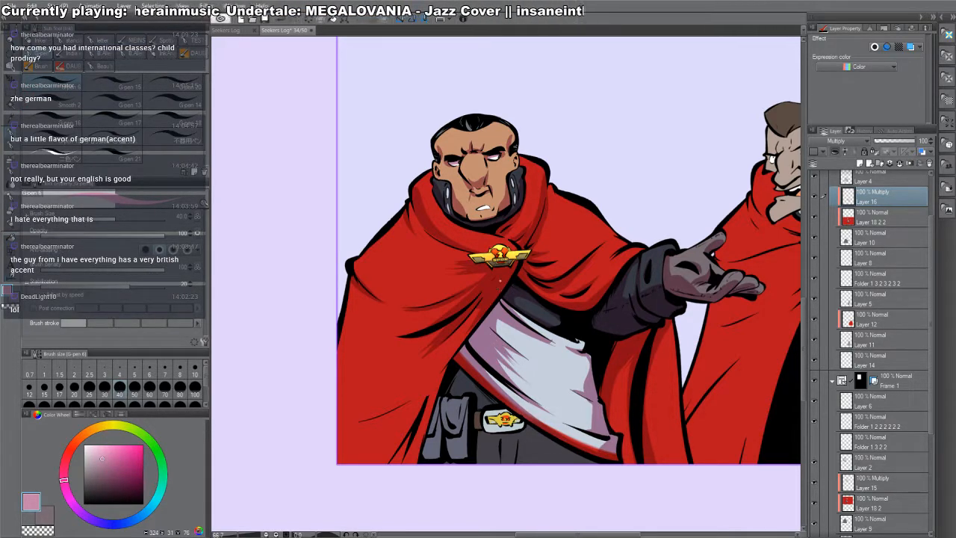
mouse_move(499, 321)
mouse_down()
mouse_move(536, 352)
mouse_move(519, 345)
mouse_up()
- Shade the trousers, belt and hanging pouches below the white cloth
key(ctrl+space)
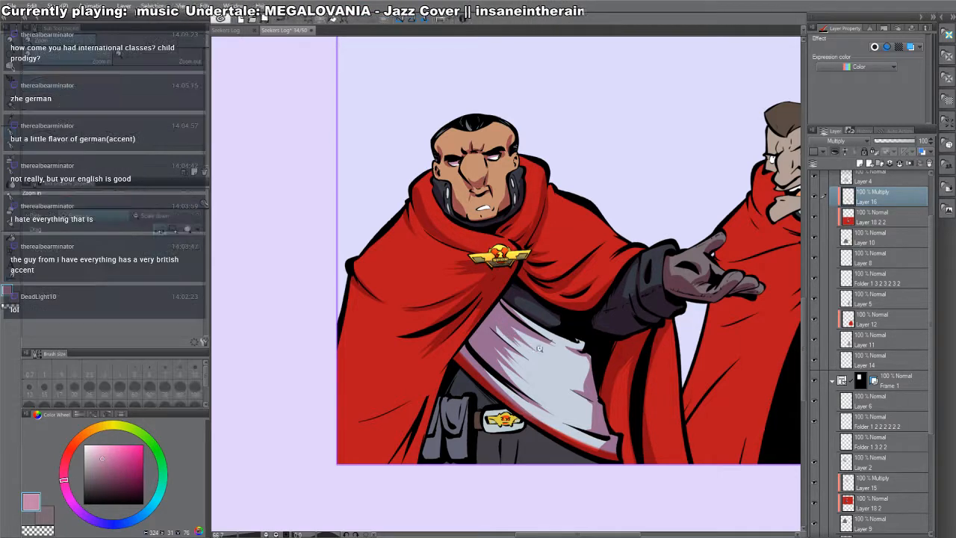
alt+click(544, 351)
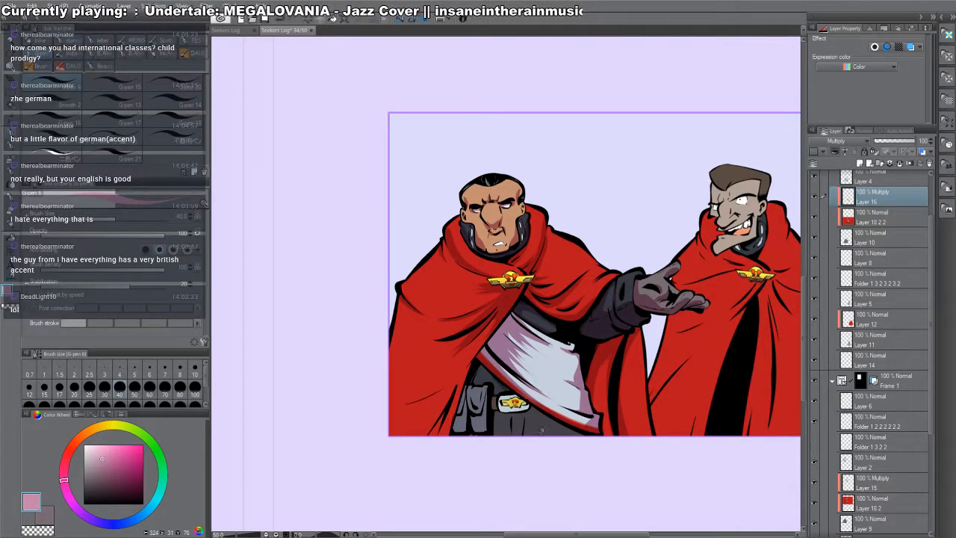
key(g)
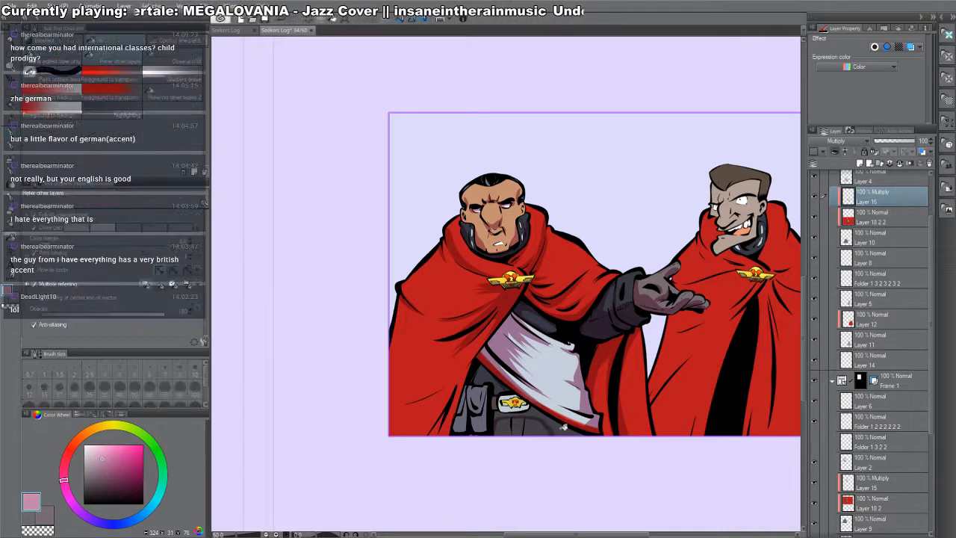
key(p)
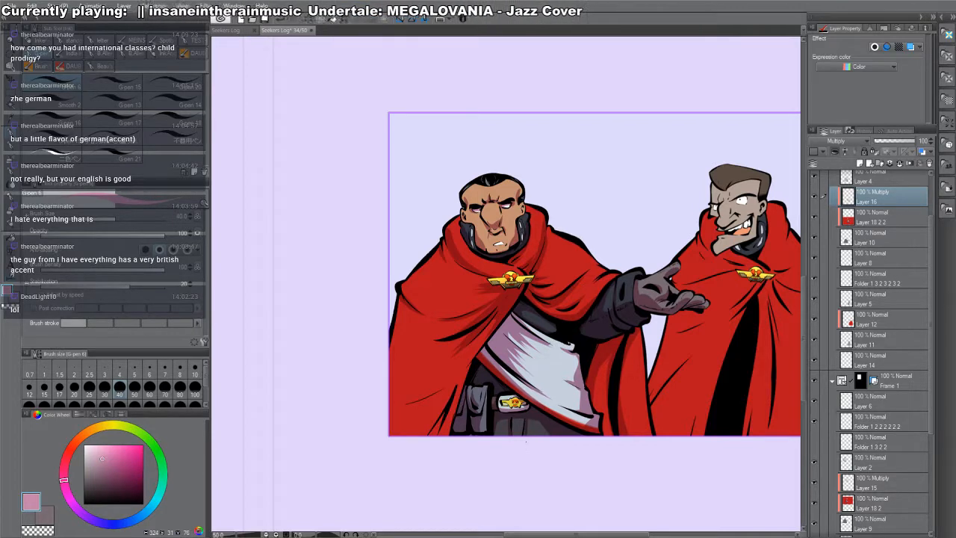
- Add a clipped Multiply layer above Layer 12, the grinning man's colour layer
drag(758, 419, 701, 385)
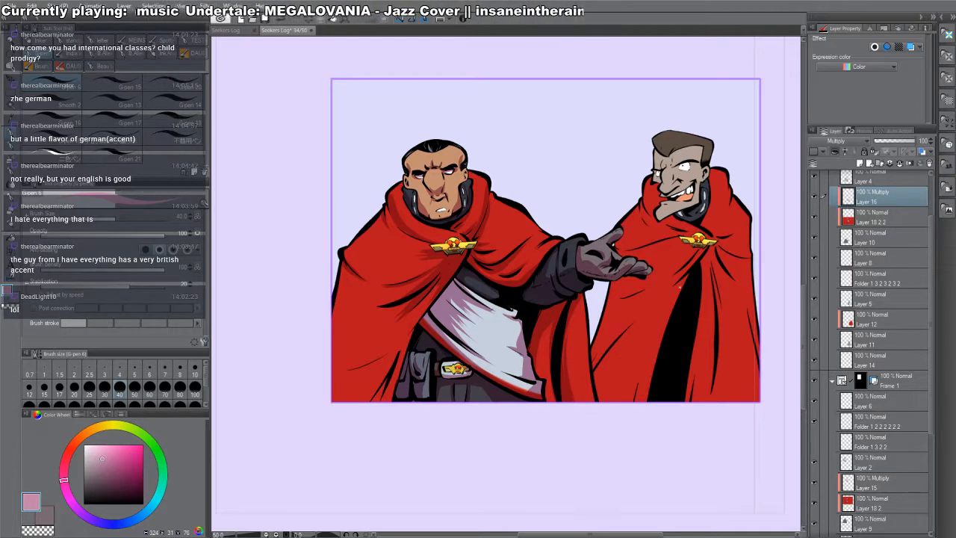
ctrl+shift+click(652, 339)
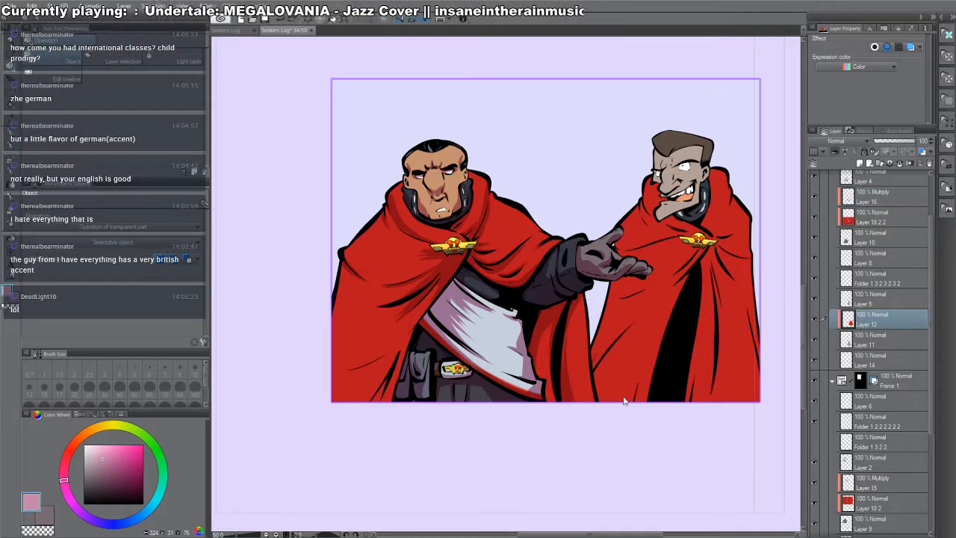
key(ctrl+shift+n)
drag(710, 187, 667, 267)
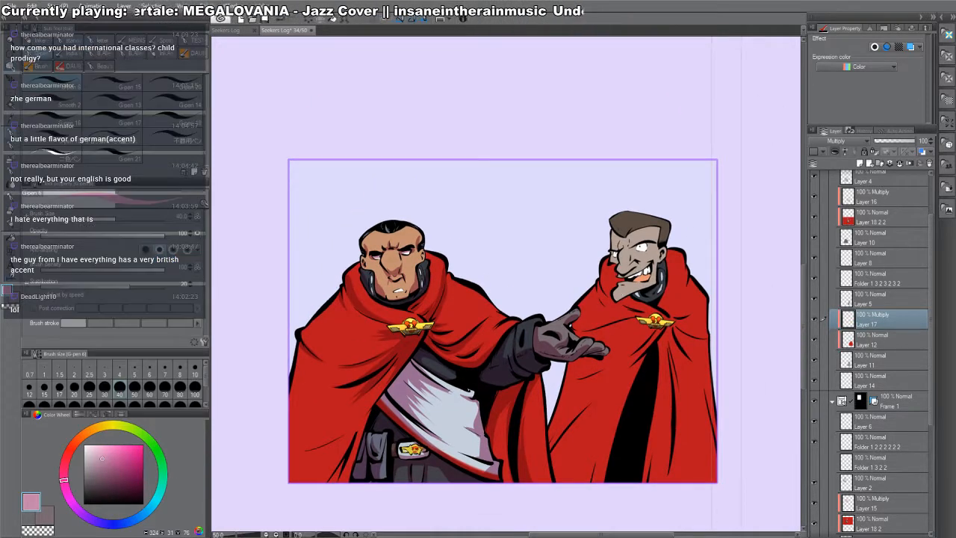
- Shade the grinning man's eyes, nose, brow, jaw and hair with the G-pen
key(p)
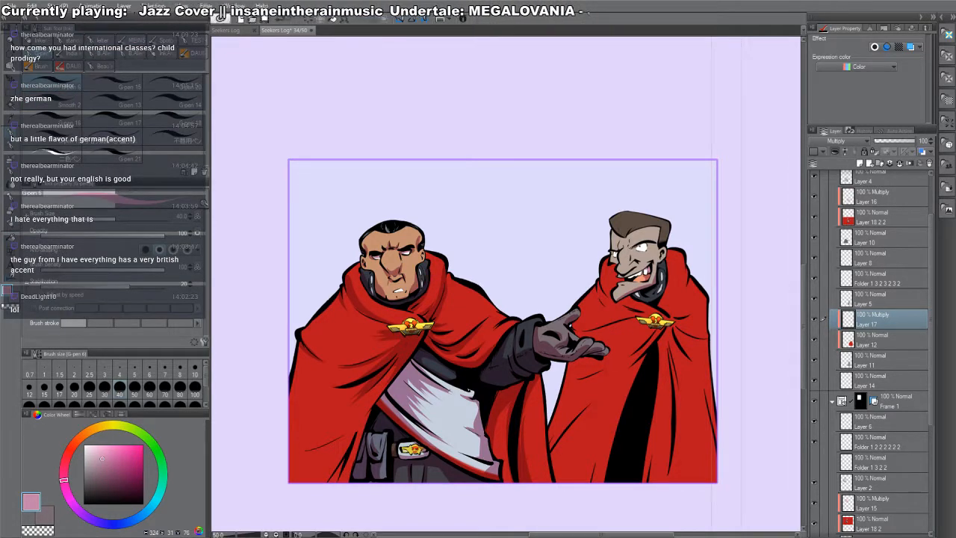
drag(637, 245, 646, 247)
key(c)
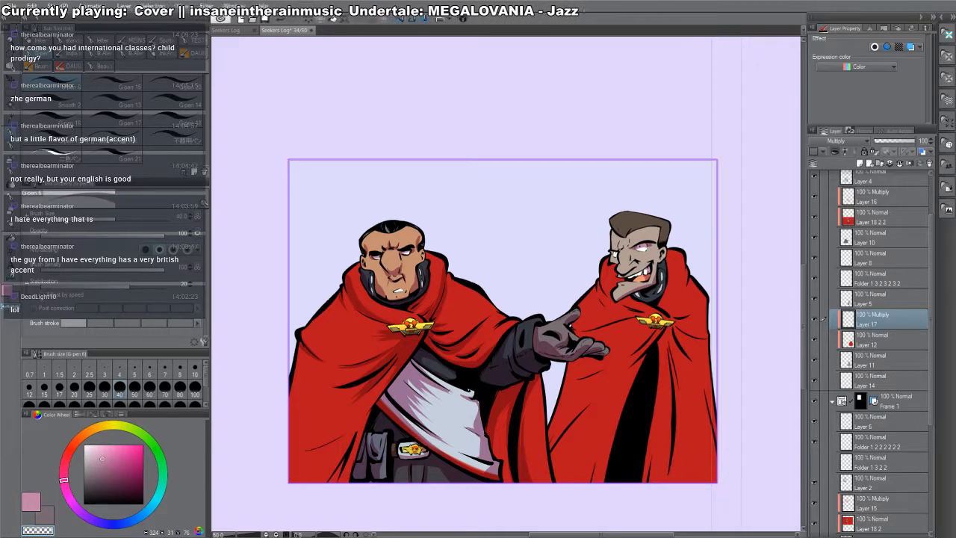
key(c)
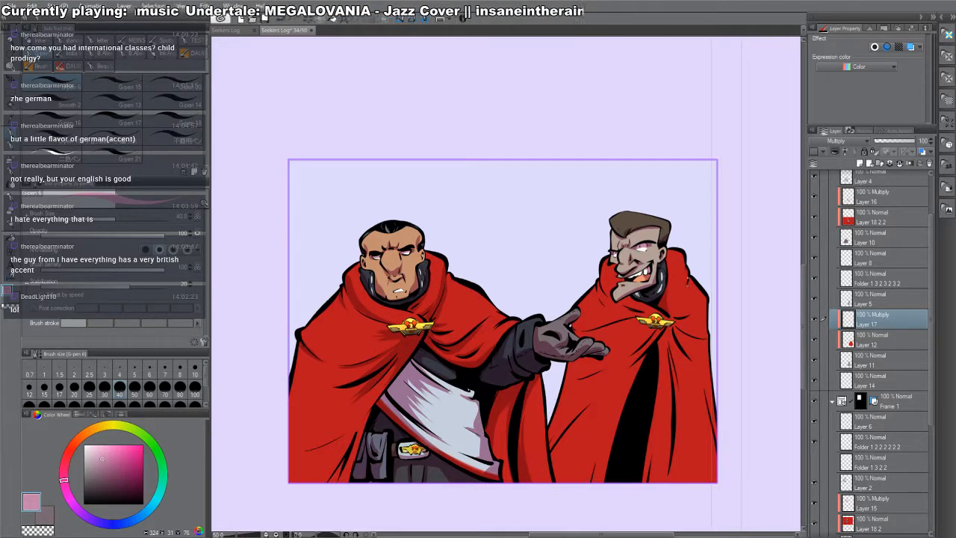
- Shade the grinning man's cape around the collar and shoulder and along the folds spreading from the winged badge
drag(685, 264, 676, 301)
key(c)
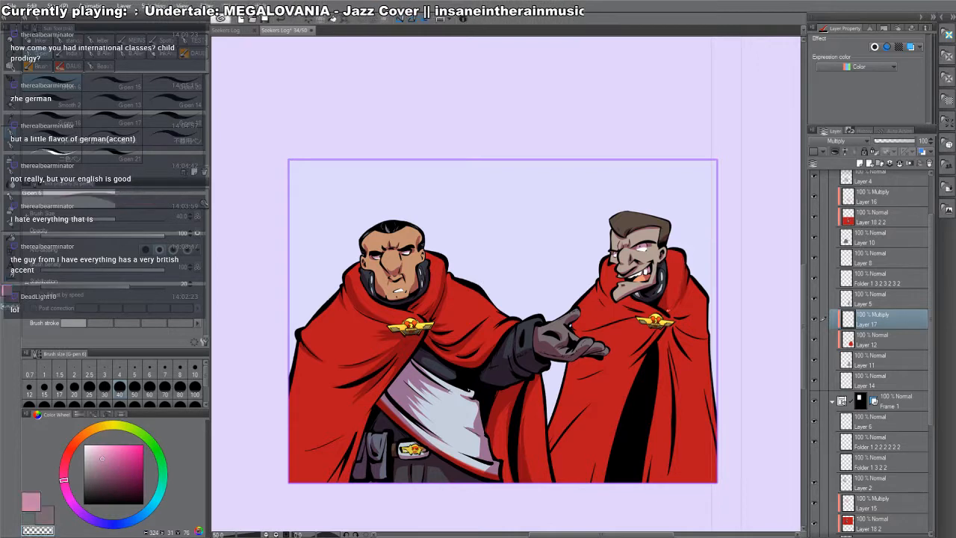
scroll(644, 294, up, 4)
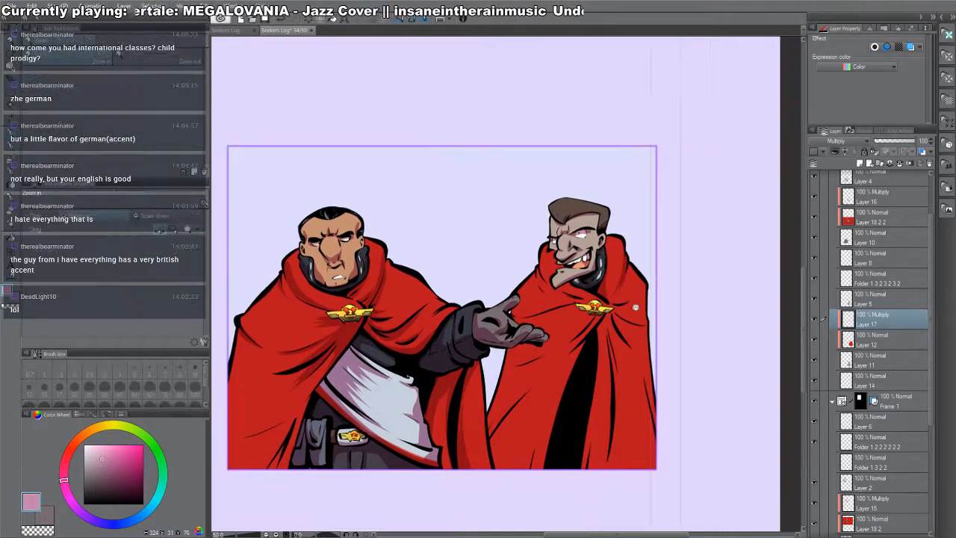
key(p)
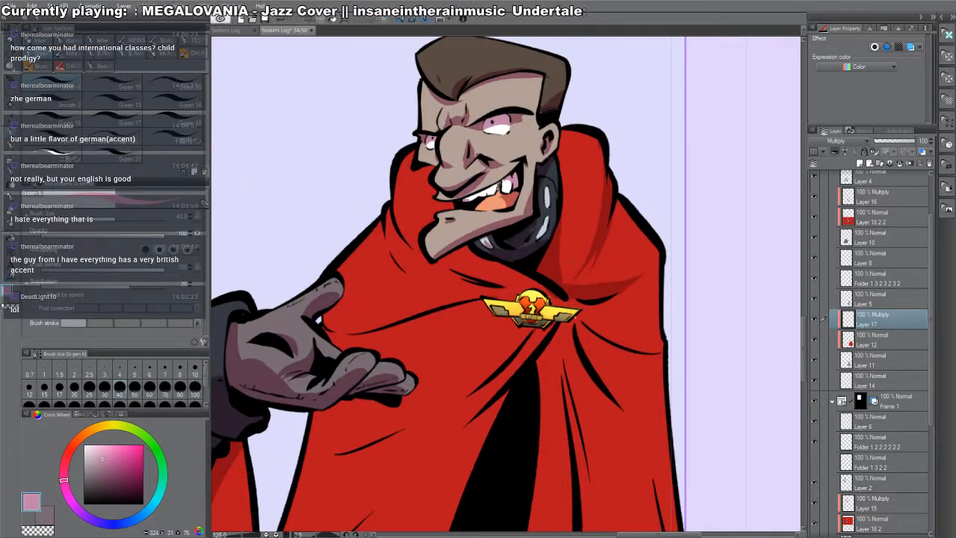
mouse_move(568, 302)
mouse_down()
mouse_move(591, 375)
mouse_move(584, 349)
mouse_move(634, 409)
mouse_up()
drag(581, 309, 662, 349)
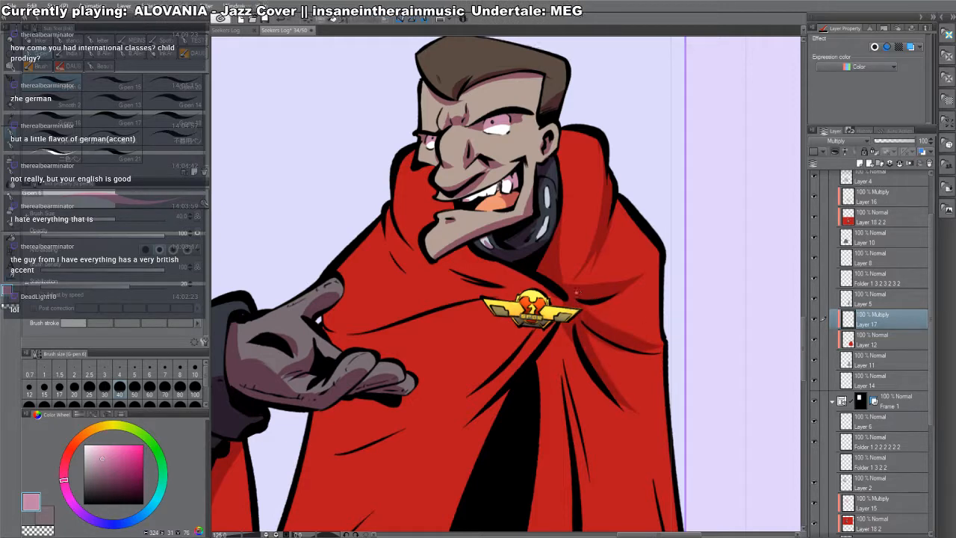
- Shade the grinning man's cape folds below the winged badge, beside the black opening and along the outer lower edge
mouse_move(559, 326)
mouse_down()
mouse_move(580, 458)
mouse_move(560, 258)
mouse_up()
mouse_move(556, 260)
mouse_down()
mouse_move(576, 348)
mouse_move(547, 518)
mouse_up()
mouse_move(580, 414)
mouse_down()
mouse_move(582, 254)
mouse_move(571, 351)
mouse_up()
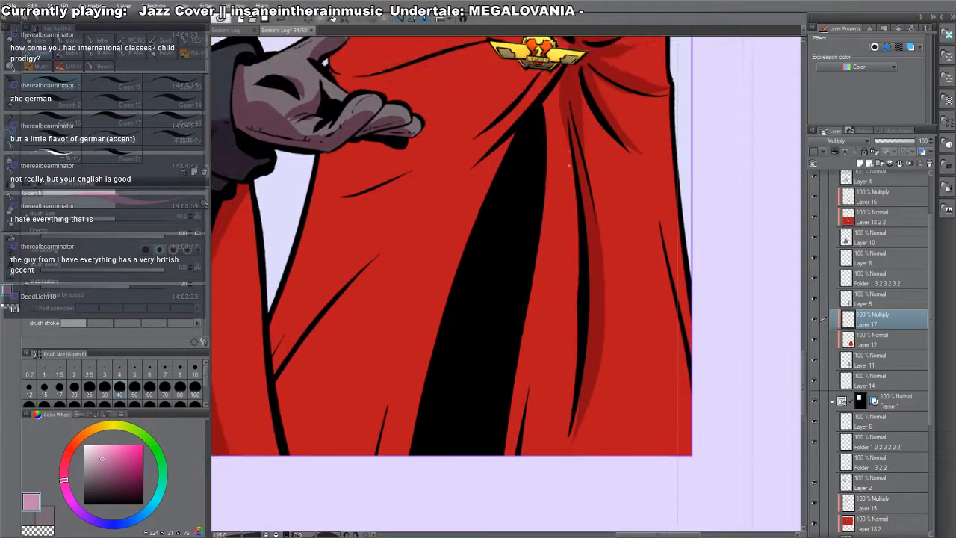
drag(560, 101, 509, 453)
key(g)
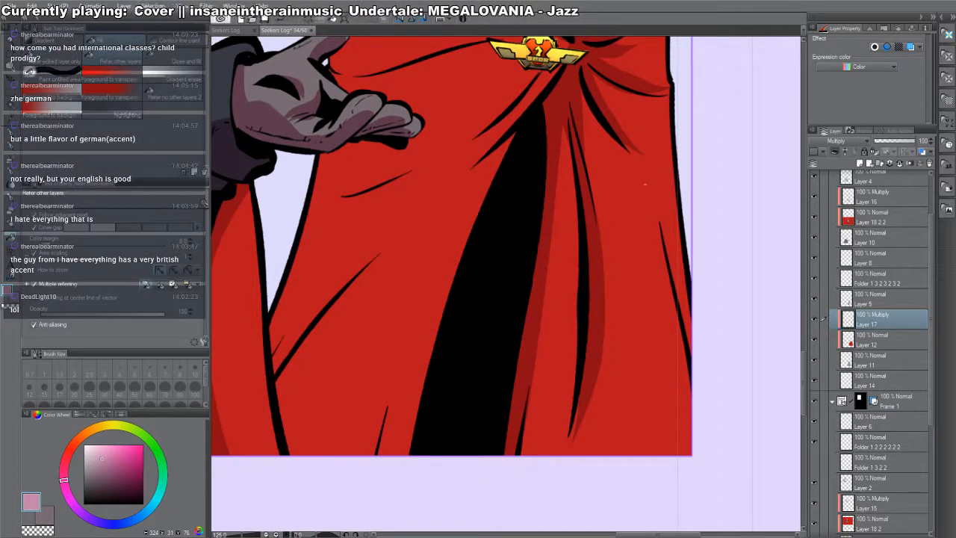
key(p)
drag(655, 202, 732, 474)
drag(662, 385, 659, 453)
mouse_move(671, 360)
mouse_down()
mouse_move(656, 453)
mouse_move(671, 452)
mouse_move(677, 428)
mouse_up()
drag(597, 414, 584, 453)
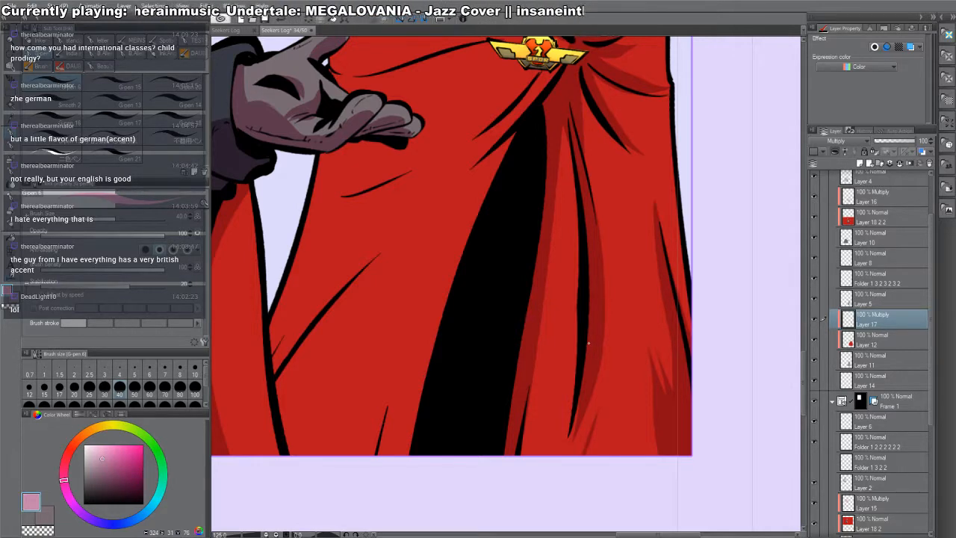
- Shade the lower cape on the other side of the black opening, filling the area near the hem and the folds below the outstretched hand
drag(553, 206, 690, 194)
mouse_move(632, 140)
mouse_down()
mouse_move(655, 118)
mouse_move(462, 450)
mouse_up()
key(g)
click(545, 299)
key(p)
drag(452, 331, 491, 354)
key(g)
click(465, 393)
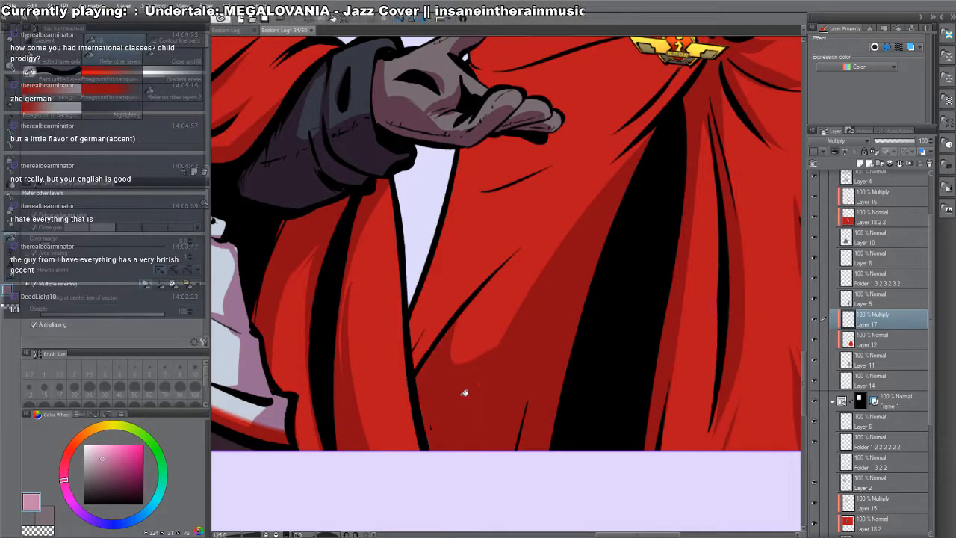
key(p)
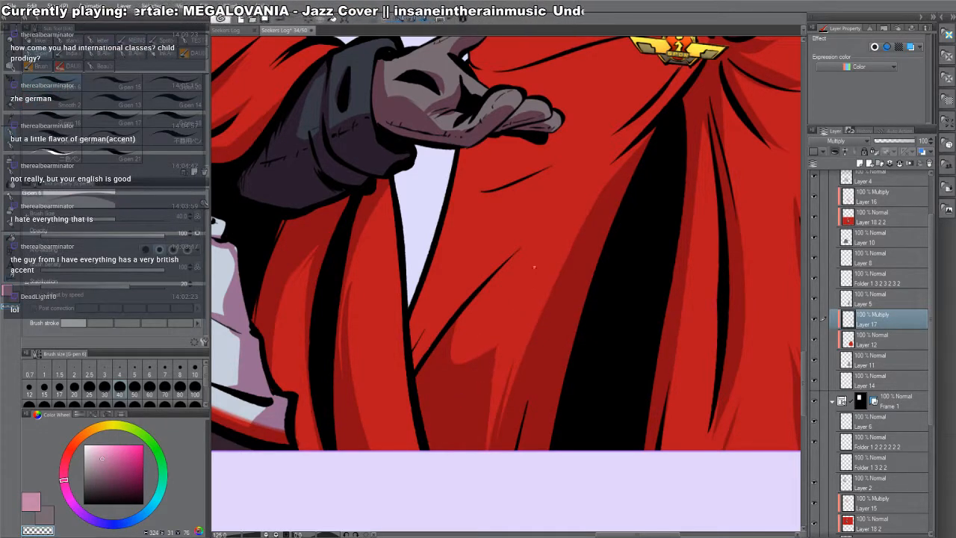
key(c)
mouse_move(450, 318)
mouse_down()
mouse_move(415, 366)
mouse_move(446, 289)
mouse_move(418, 344)
mouse_up()
drag(531, 171, 518, 304)
drag(570, 285, 463, 326)
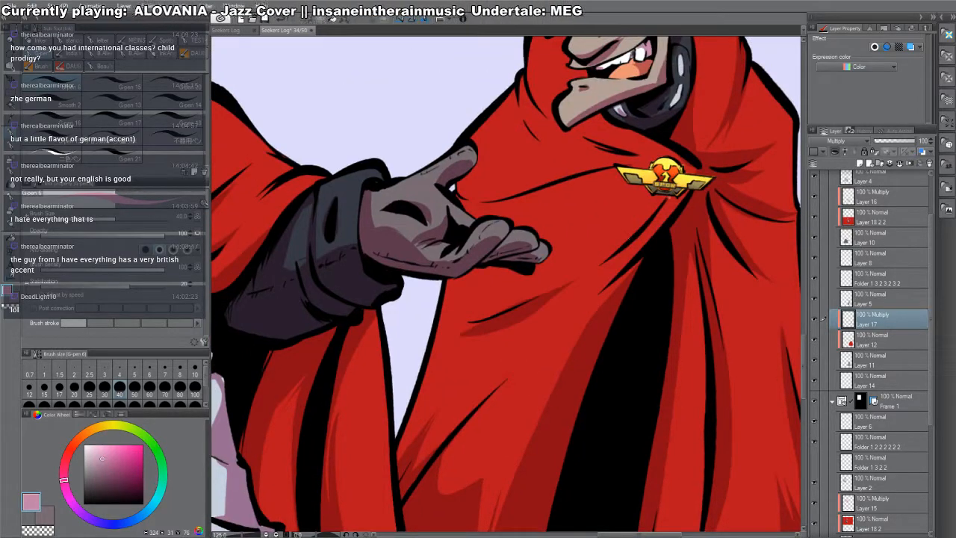
- Shade the cape folds radiating from the winged badge towards the outstretched hand and around the collar below the chin
drag(672, 198, 607, 265)
key(r)
drag(676, 225, 532, 471)
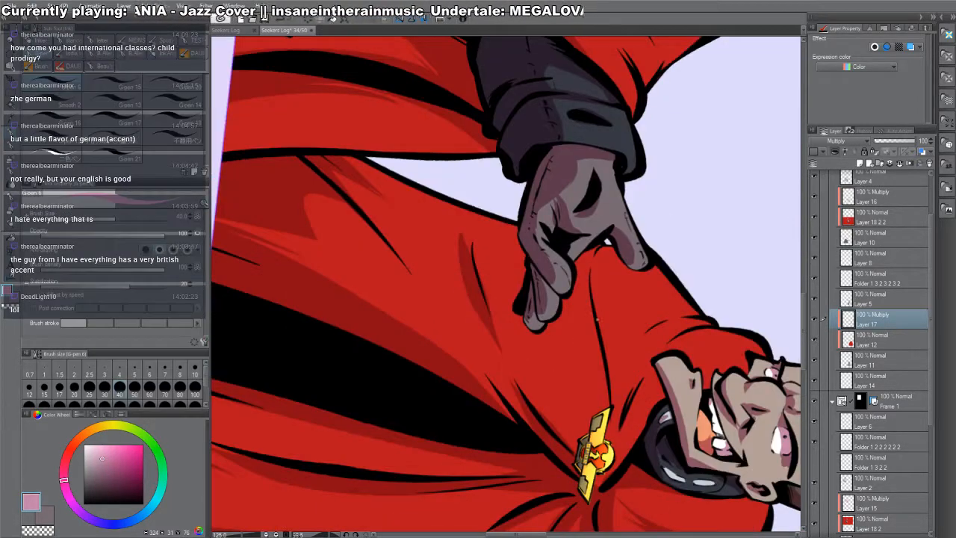
mouse_move(595, 291)
mouse_down()
mouse_move(586, 435)
mouse_move(570, 387)
mouse_up()
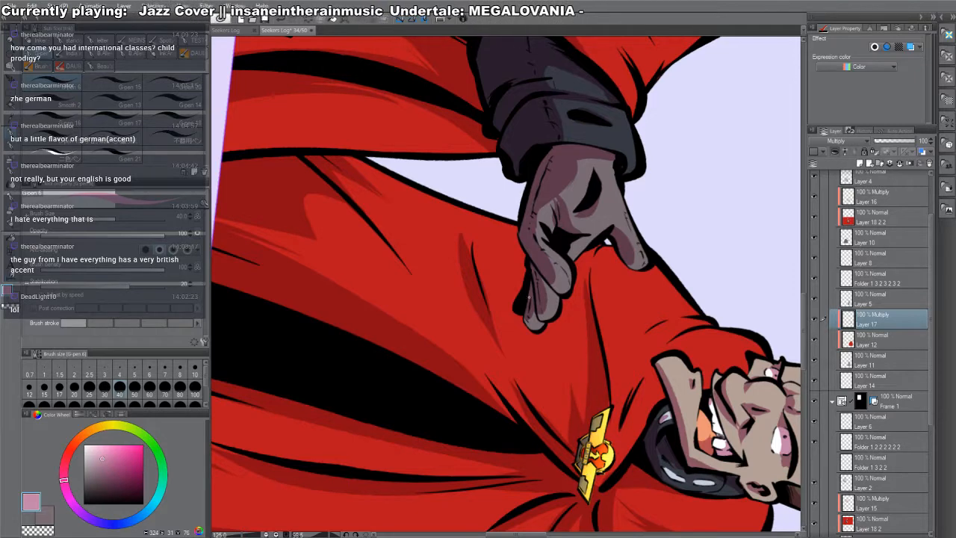
drag(573, 442, 543, 391)
drag(613, 440, 639, 370)
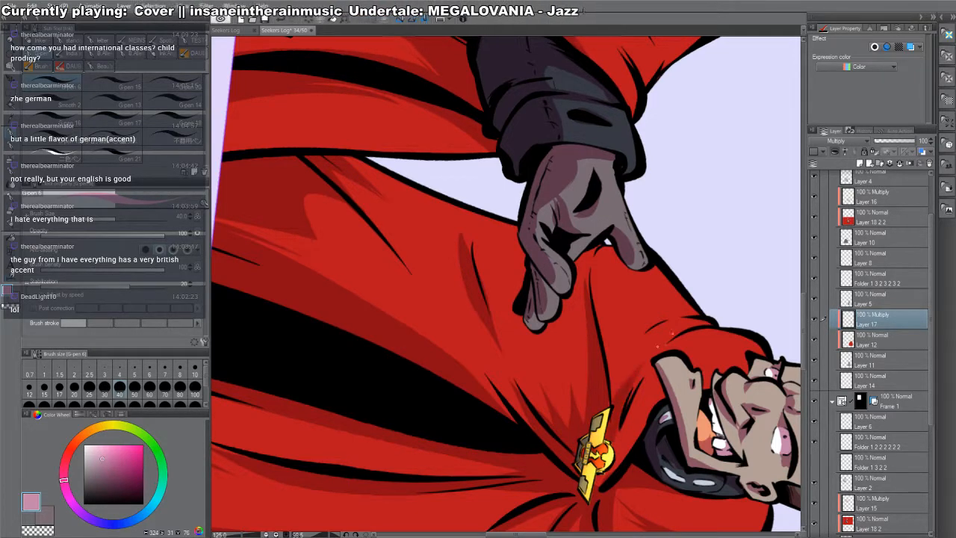
mouse_move(613, 399)
mouse_down()
mouse_move(635, 358)
mouse_move(650, 365)
mouse_move(718, 325)
mouse_up()
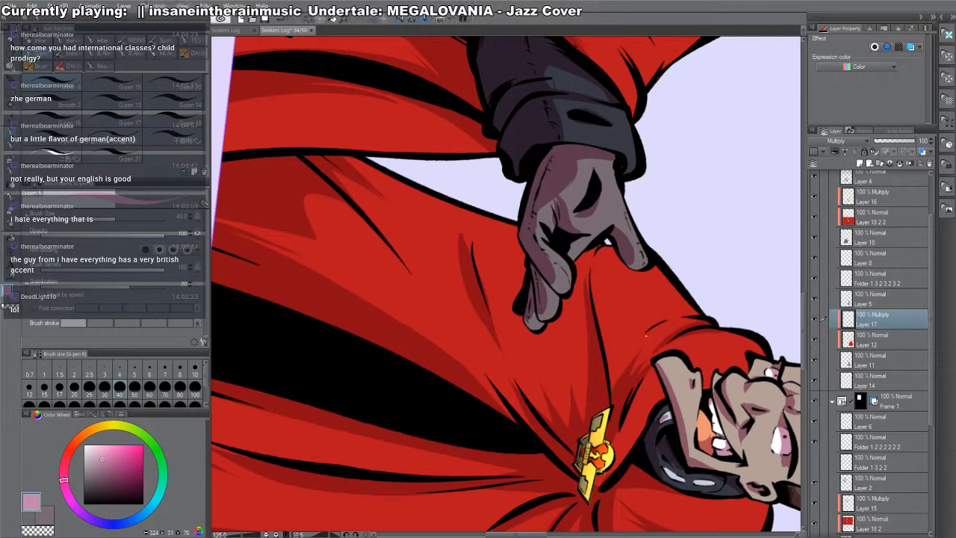
drag(642, 337, 699, 304)
drag(611, 388, 639, 336)
drag(601, 372, 614, 310)
- Go to page 35 and add a clipped Multiply layer above Layer 14, the blond ponytailed man's colour layer
alt+click(624, 363)
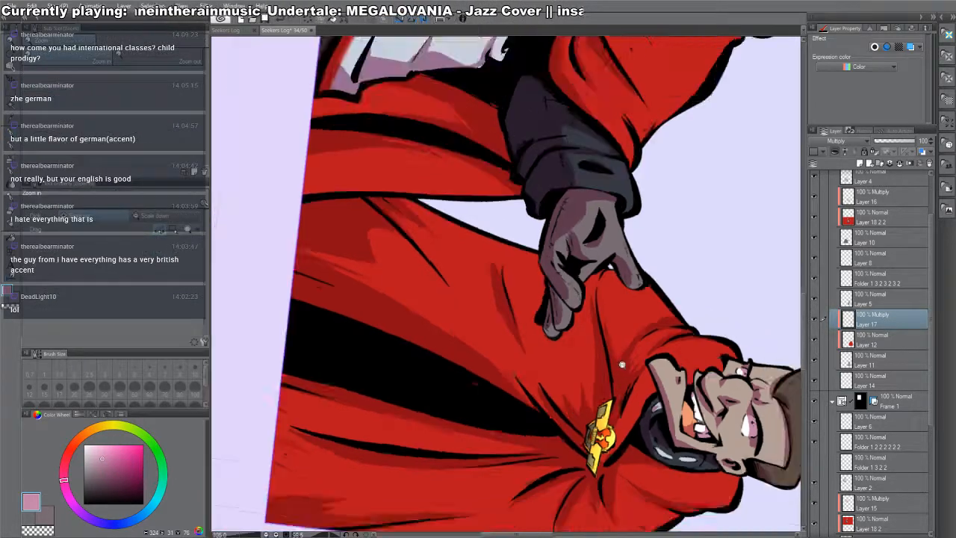
alt+click(624, 363)
alt+click(624, 363)
drag(623, 363, 618, 32)
drag(685, 223, 700, 319)
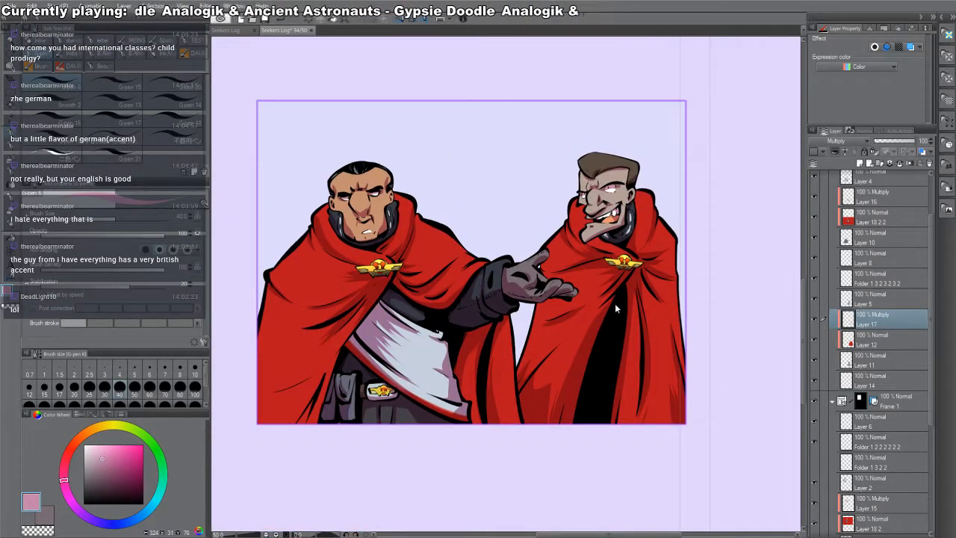
drag(581, 299, 647, 373)
scroll(634, 334, down, 2)
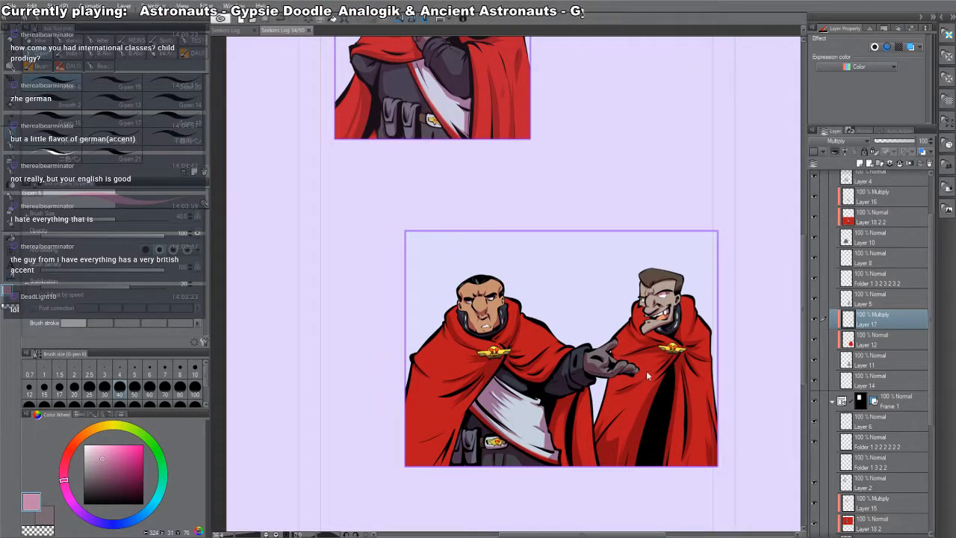
key(Page_Down)
mouse_move(485, 188)
mouse_down()
mouse_move(485, 214)
mouse_move(560, 242)
mouse_up()
scroll(486, 209, up, 3)
ctrl+click(422, 226)
key(ctrl+shift+n)
key(p)
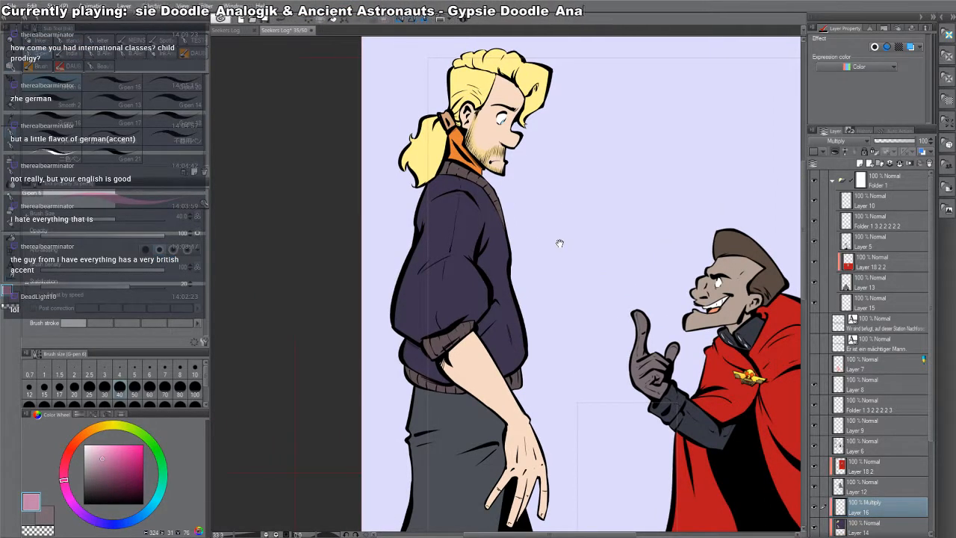
- Outline and fill a shadow on the puffy lower sleeve of the blond man's dark jacket
mouse_move(559, 242)
mouse_down()
mouse_move(610, 284)
mouse_move(519, 220)
mouse_up()
drag(490, 313, 498, 292)
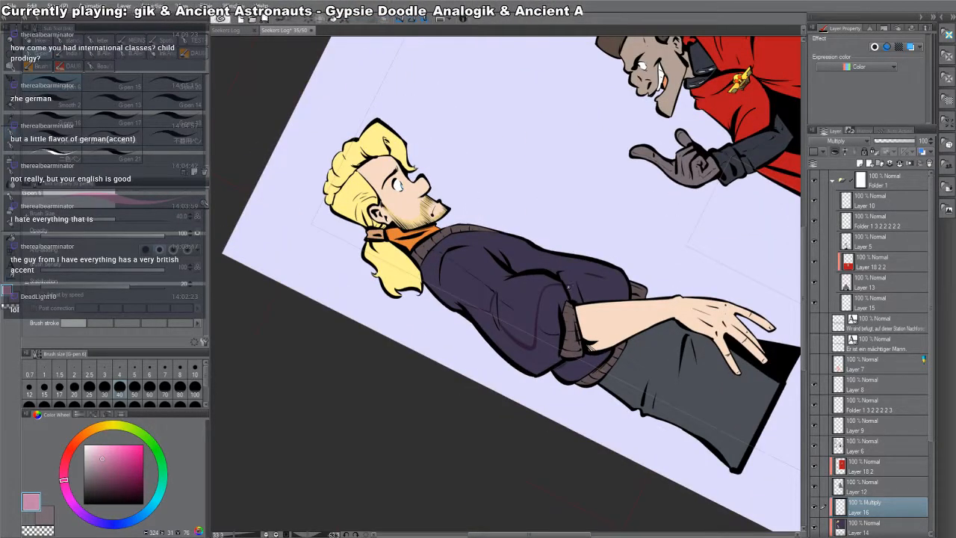
key(g)
click(551, 316)
key(shift+space)
double_click(566, 302)
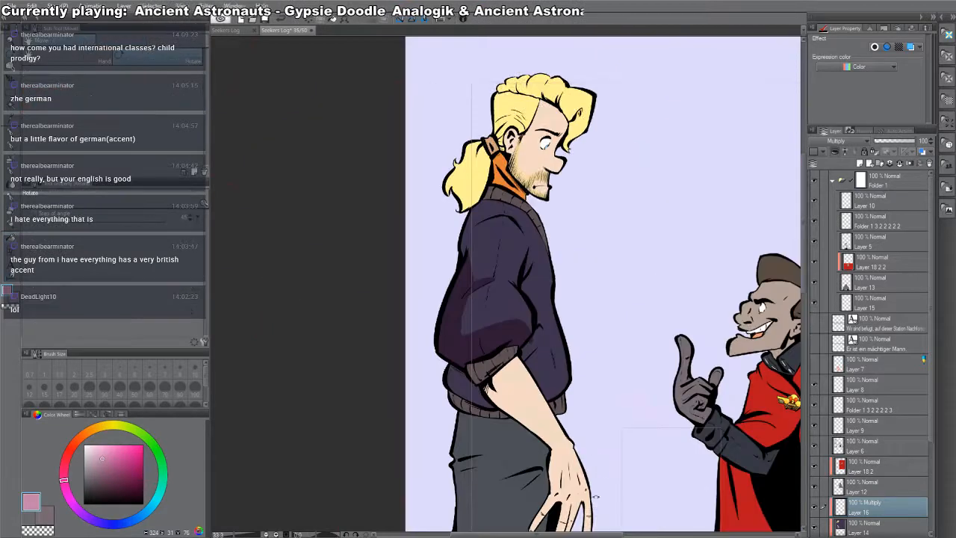
- Shade the shoulder crease and the chest folds in front of the sleeve on the blond man's jacket
key(p)
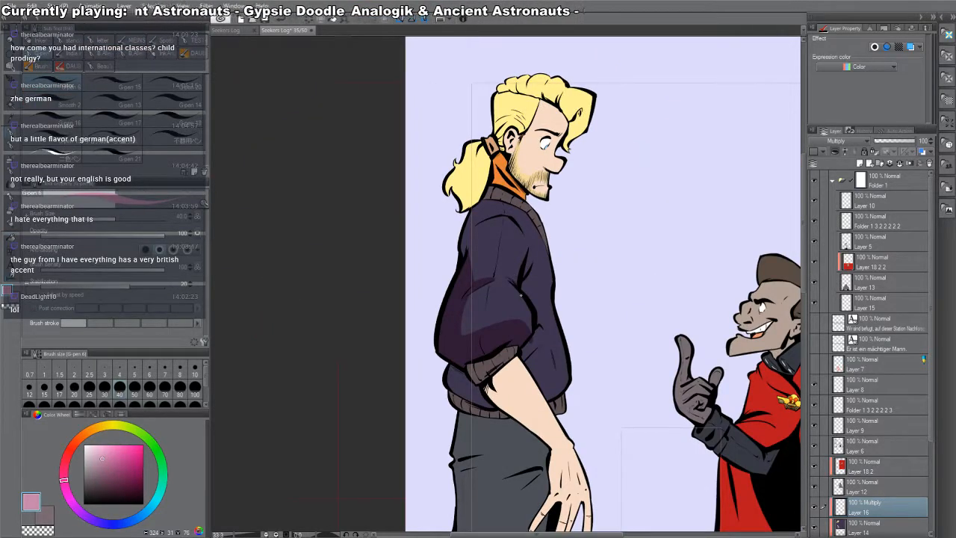
mouse_move(455, 236)
mouse_down()
mouse_move(468, 288)
mouse_move(535, 278)
mouse_up()
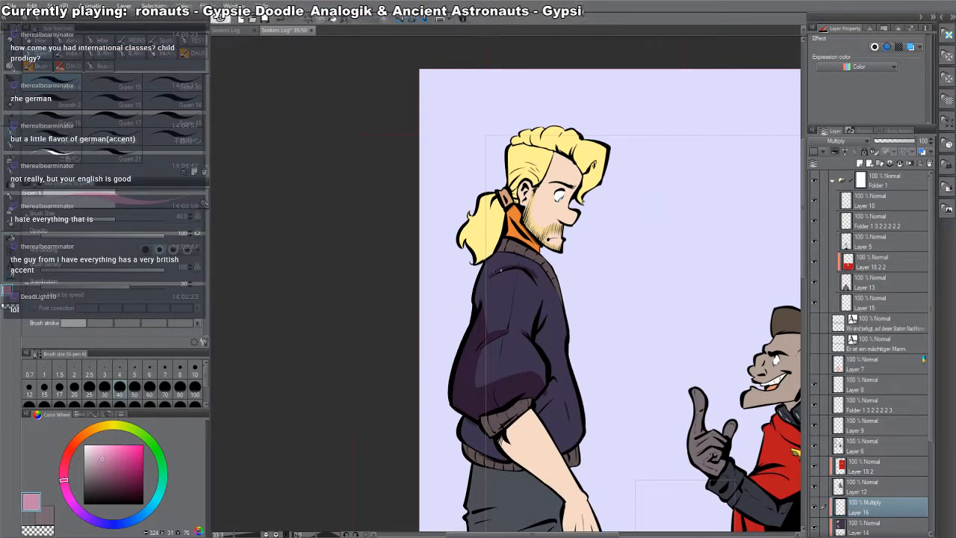
key(c)
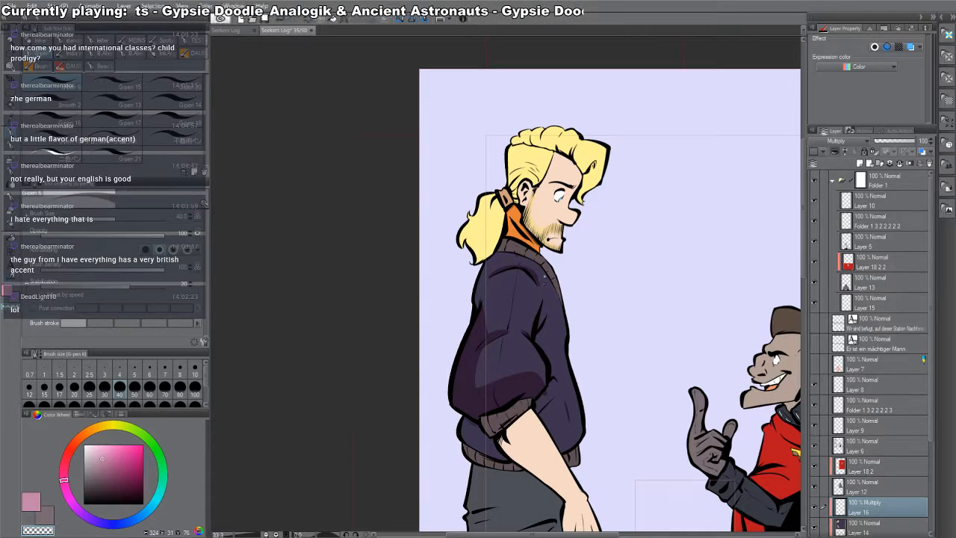
scroll(522, 249, up, 2)
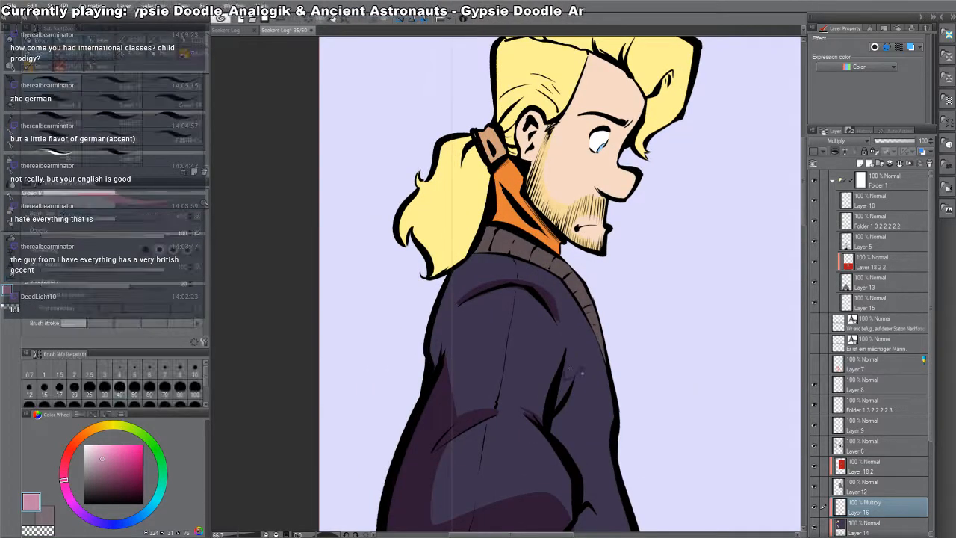
mouse_move(582, 373)
mouse_down()
mouse_move(593, 424)
mouse_move(580, 466)
mouse_up()
key(g)
click(572, 397)
- Fill the sections of the jacket's ribbed collar with shadow
mouse_move(702, 469)
mouse_down()
mouse_move(668, 504)
mouse_move(540, 523)
mouse_up()
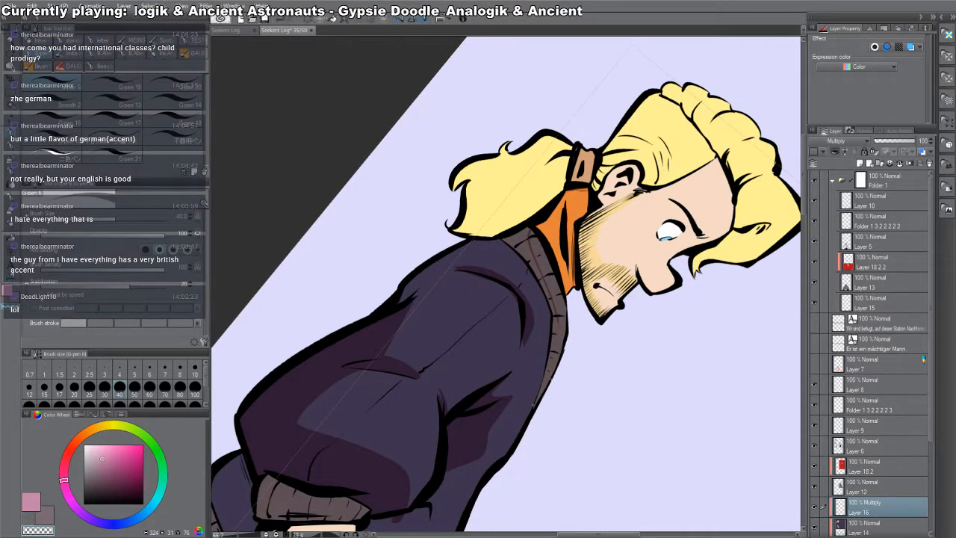
key(g)
click(529, 246)
click(552, 298)
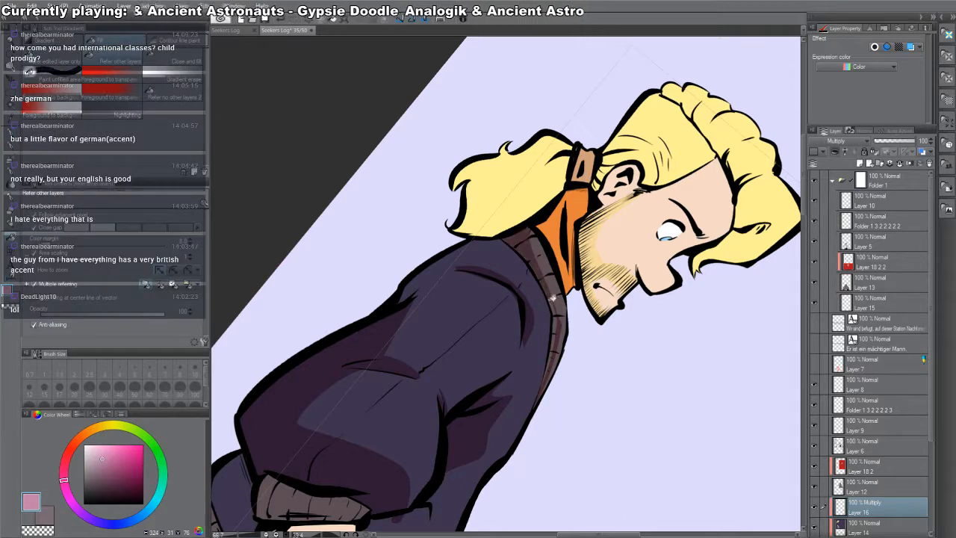
click(556, 305)
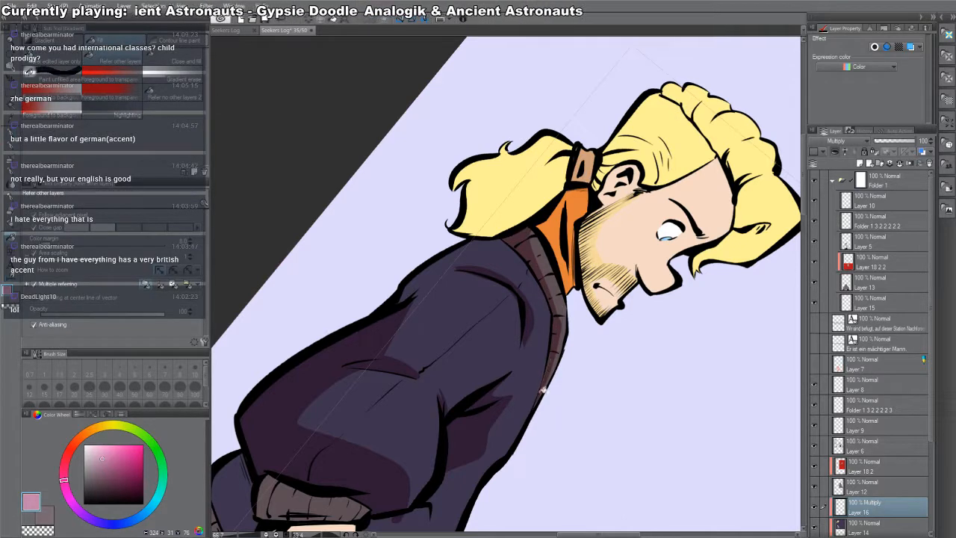
key(p)
key(c)
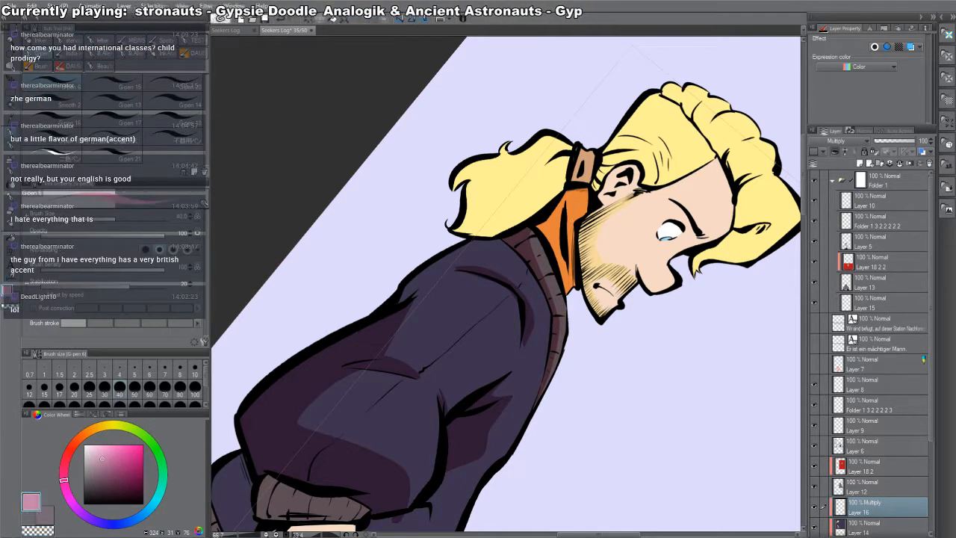
- Fill the orange neckerchief with shadow and erase the lit areas from it
key(g)
click(571, 230)
key(p)
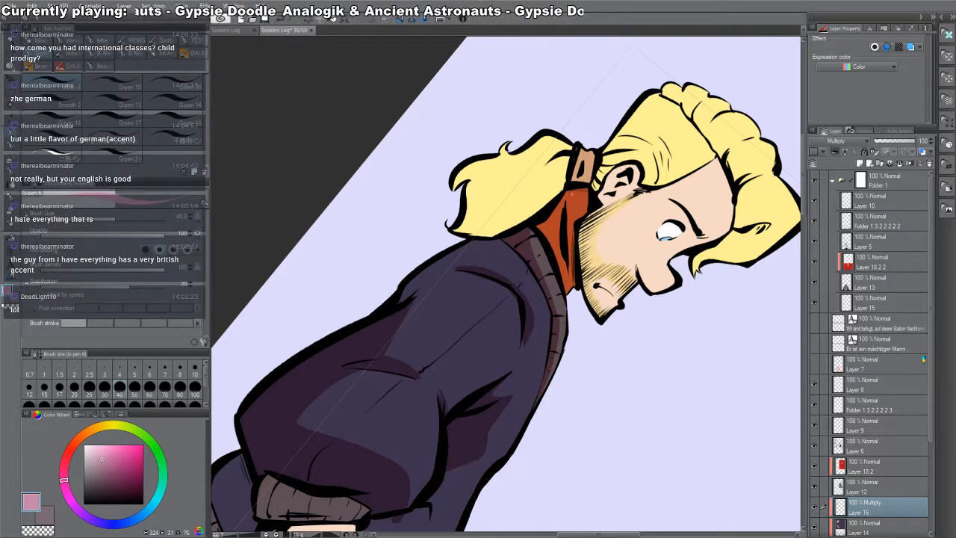
key(c)
mouse_move(581, 192)
mouse_down()
mouse_move(572, 238)
mouse_move(554, 256)
mouse_move(560, 211)
mouse_move(553, 256)
mouse_up()
- Shade the top of the neckerchief, the brown hair tie, the hair behind the ear, the ear and the jaw
key(r)
drag(703, 133, 566, 35)
key(p)
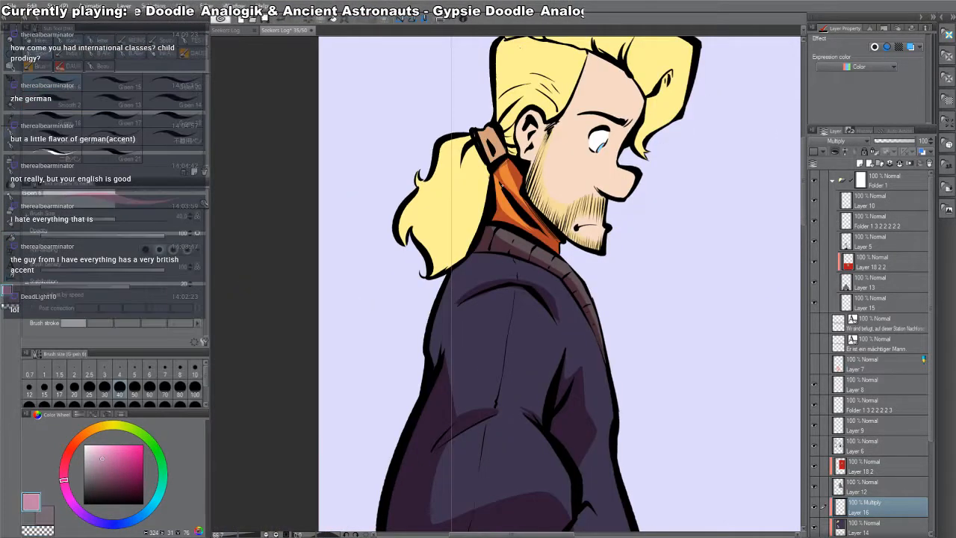
mouse_move(499, 150)
mouse_down()
mouse_move(513, 220)
mouse_move(531, 177)
mouse_up()
key(g)
key(p)
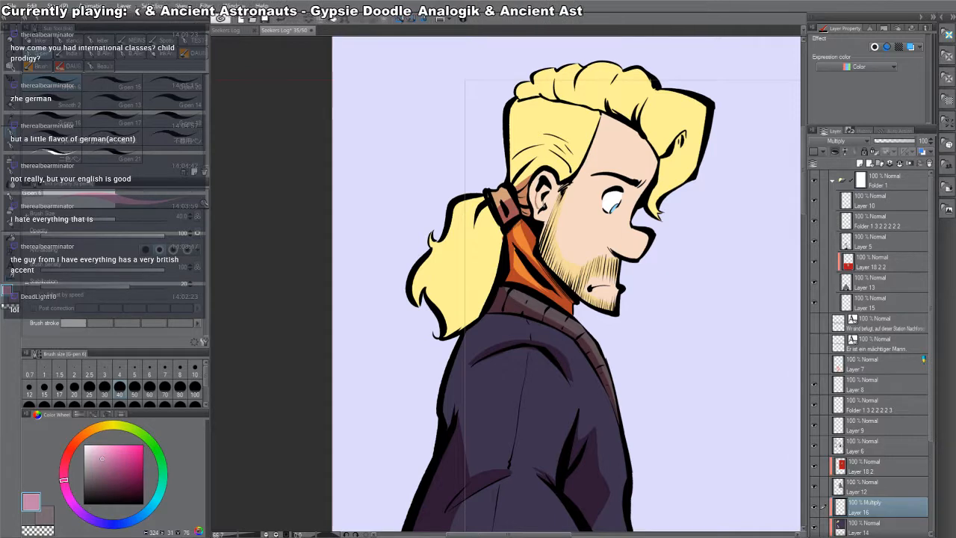
key(g)
key(p)
mouse_move(535, 218)
mouse_down()
mouse_move(577, 293)
mouse_move(601, 308)
mouse_up()
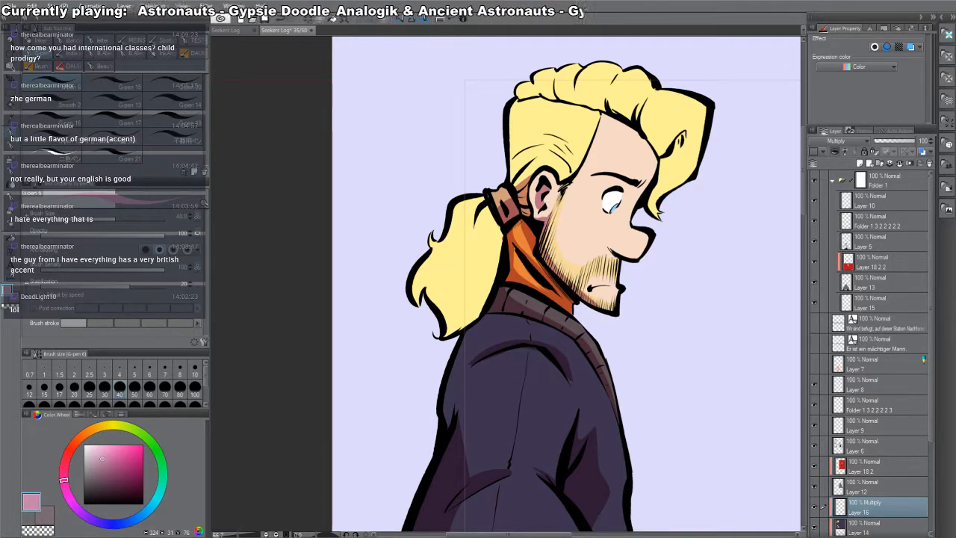
- Shade the blond ponytail along its inner edge by the neck and at its curled outer tips
mouse_move(533, 301)
mouse_down()
mouse_move(626, 365)
mouse_move(712, 234)
mouse_move(682, 401)
mouse_up()
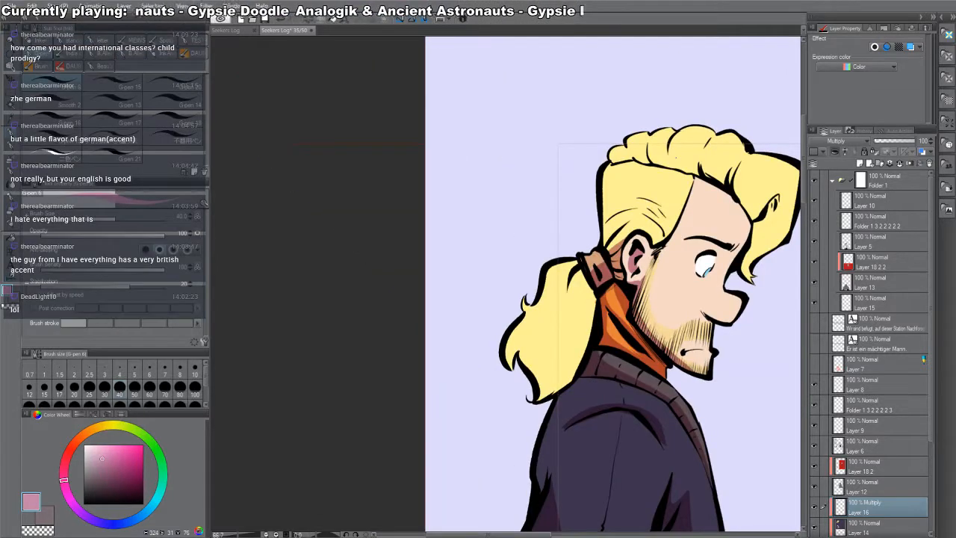
mouse_move(539, 400)
mouse_down()
mouse_move(565, 374)
mouse_move(587, 290)
mouse_move(591, 301)
mouse_move(586, 287)
mouse_up()
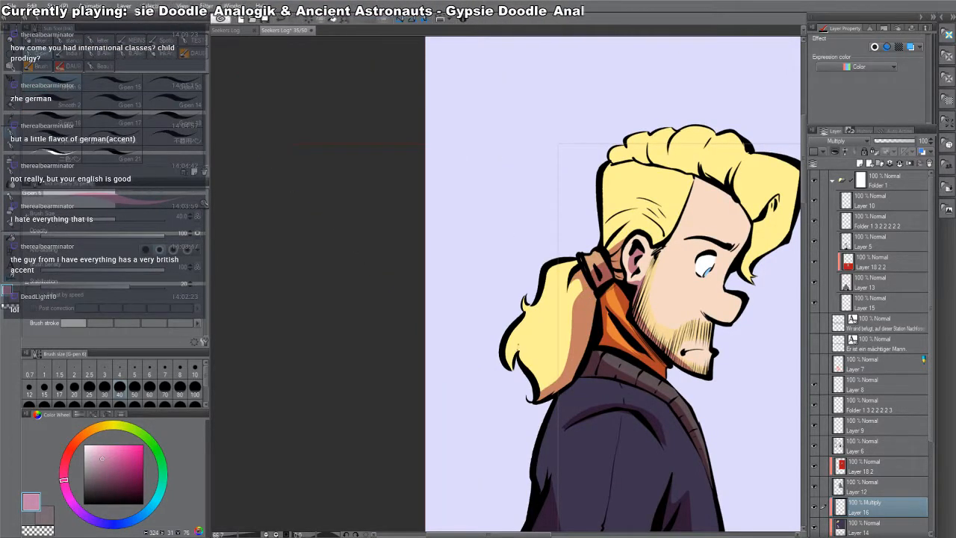
drag(518, 344, 510, 366)
drag(523, 303, 532, 311)
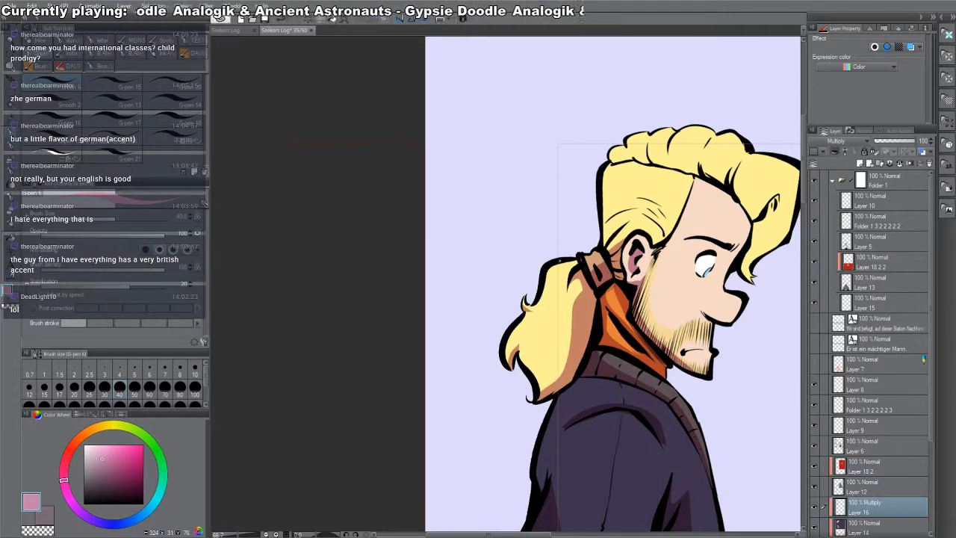
- Shade the swept-back hair along the hairline and around the ear, and the curls on top of the head
drag(607, 247, 603, 269)
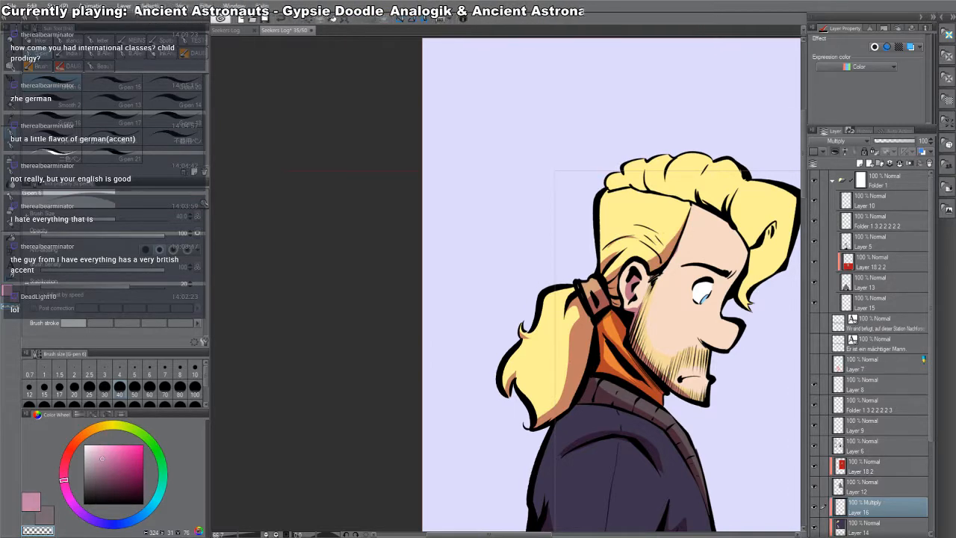
mouse_move(584, 156)
mouse_down()
mouse_move(568, 212)
mouse_move(596, 327)
mouse_up()
drag(573, 359, 581, 378)
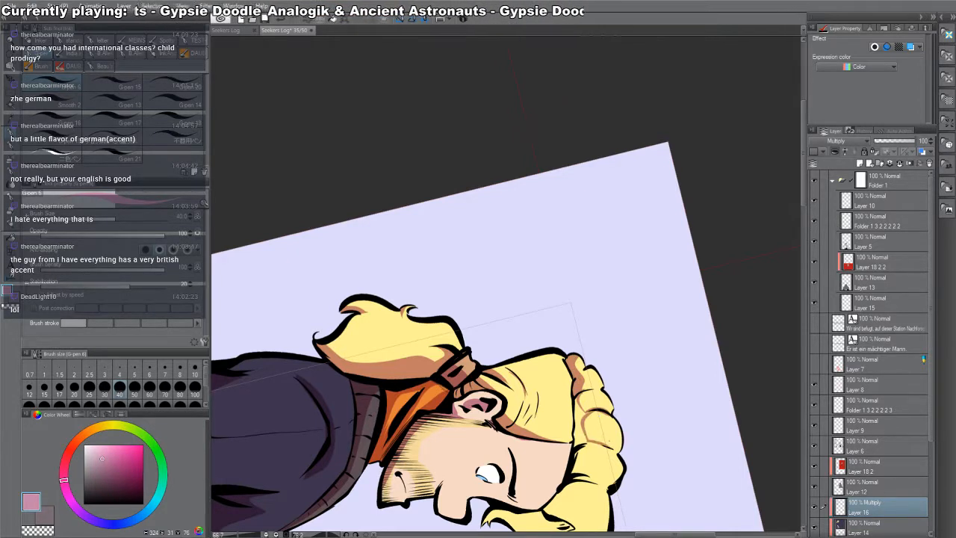
key(g)
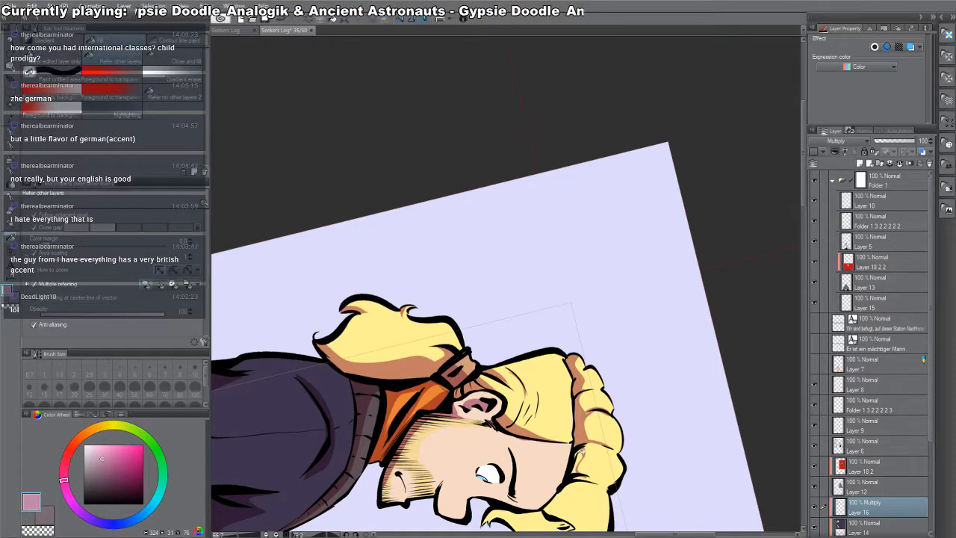
key(p)
drag(584, 478, 607, 338)
key(ctrl+at)
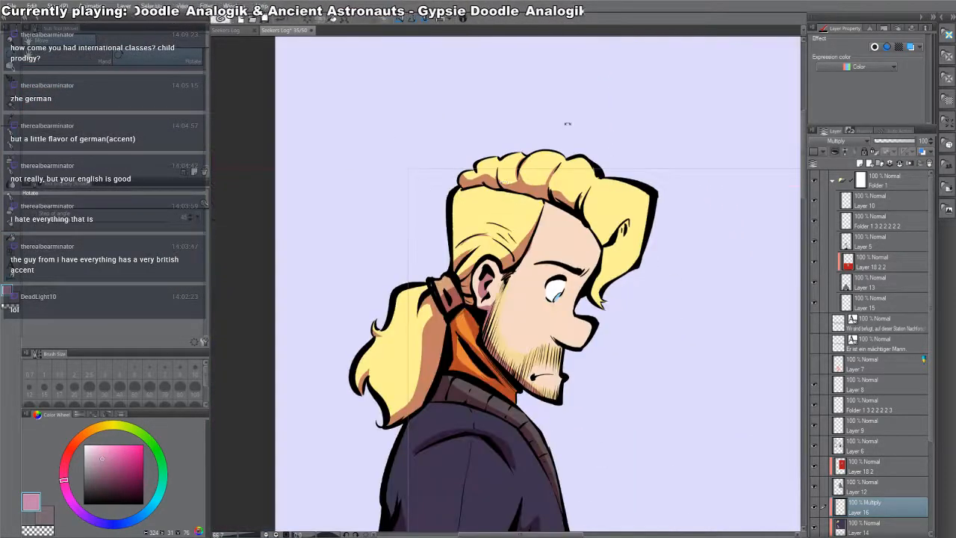
- Shade the inner side of the blond forelock hanging over the forehead, down to its pointed tip
drag(552, 325, 538, 362)
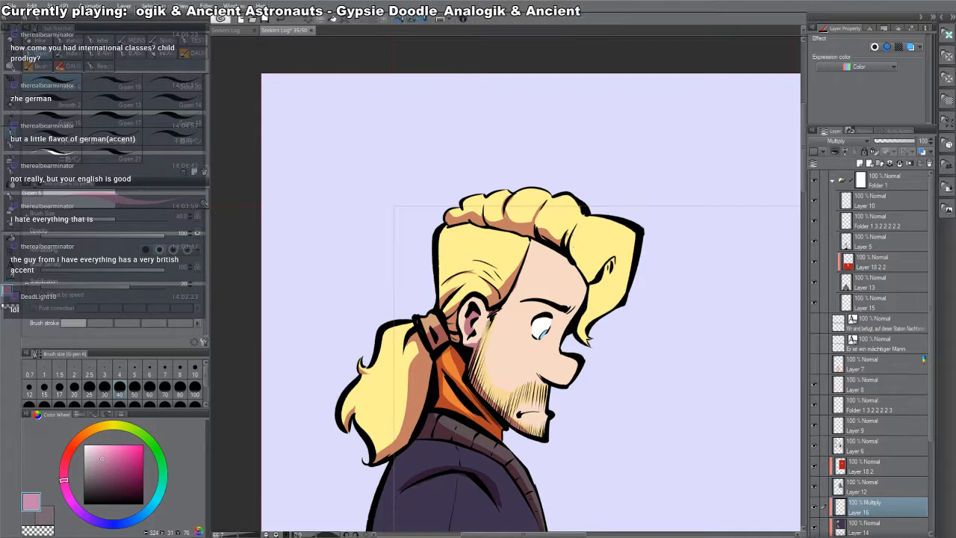
mouse_move(574, 256)
mouse_down()
mouse_move(614, 265)
mouse_move(589, 341)
mouse_up()
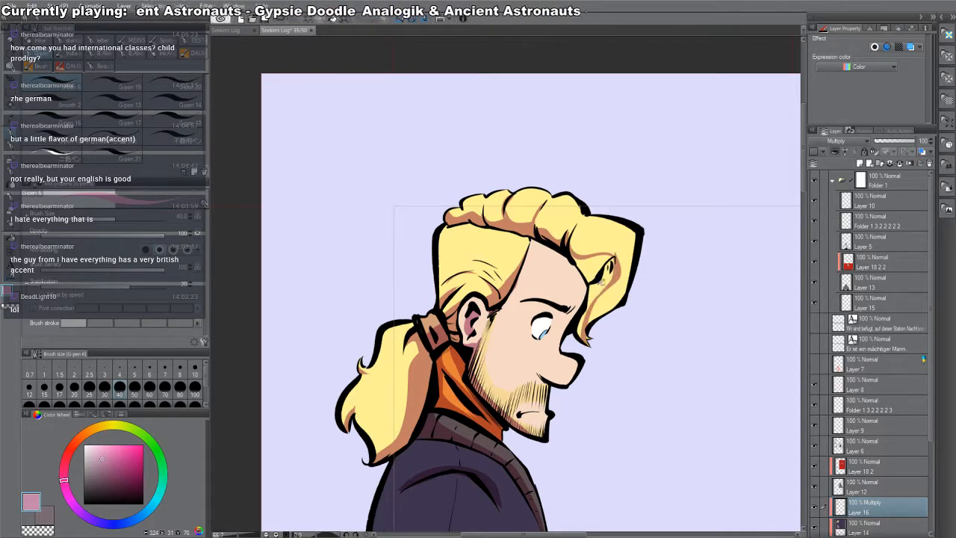
key(g)
click(599, 268)
click(587, 317)
key(p)
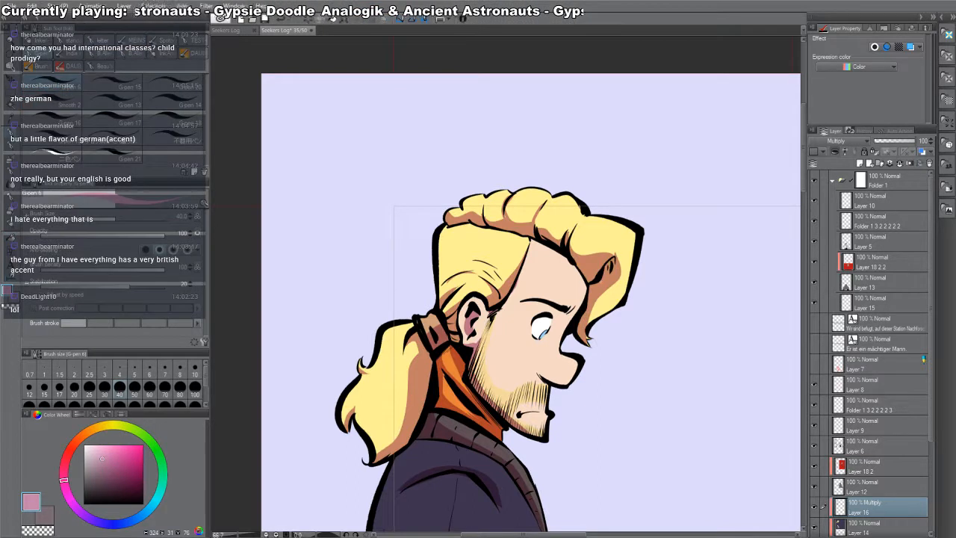
key(c)
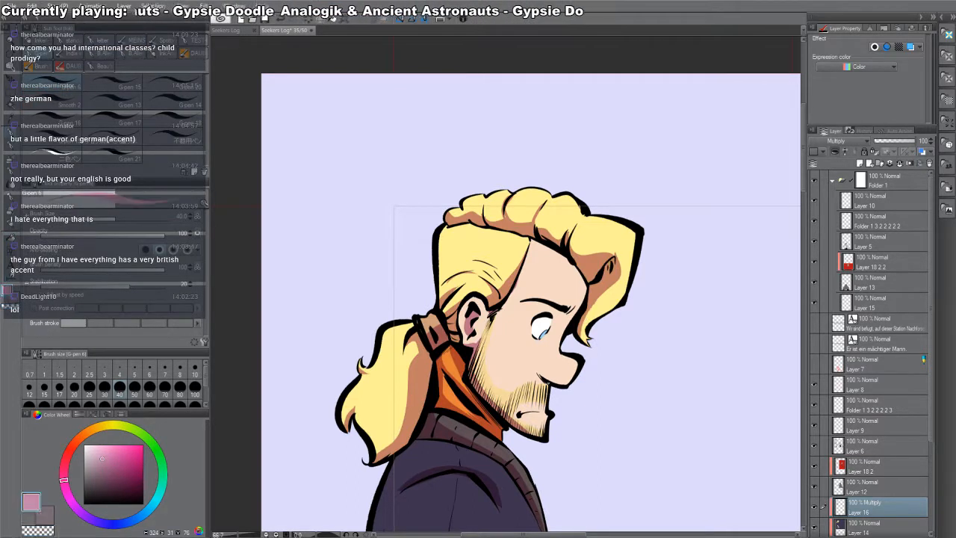
- Shade the face beneath the nose, in the eye socket under the eyebrow, and along the cheek by the sideburn
mouse_move(536, 370)
mouse_down()
mouse_move(549, 380)
mouse_move(543, 390)
mouse_up()
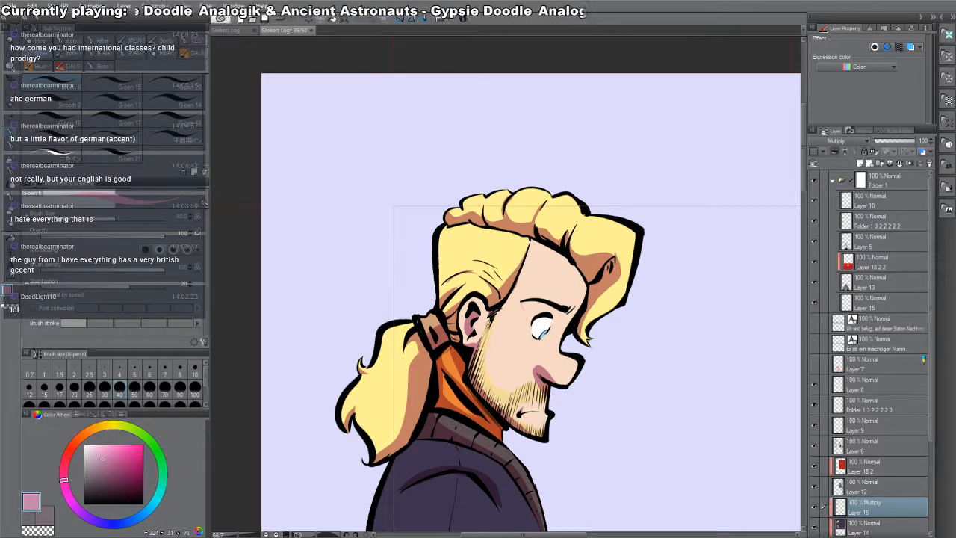
drag(540, 316, 558, 312)
key(g)
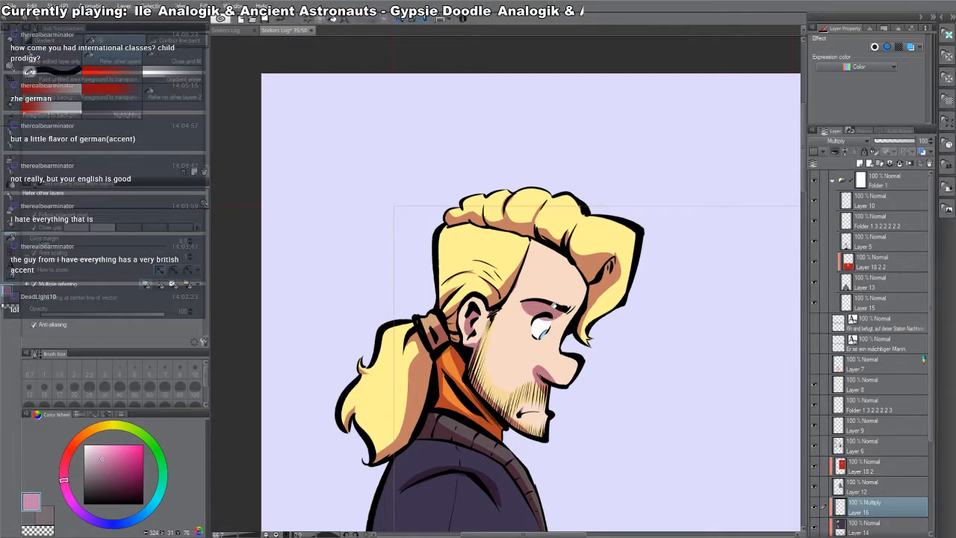
click(553, 306)
key(p)
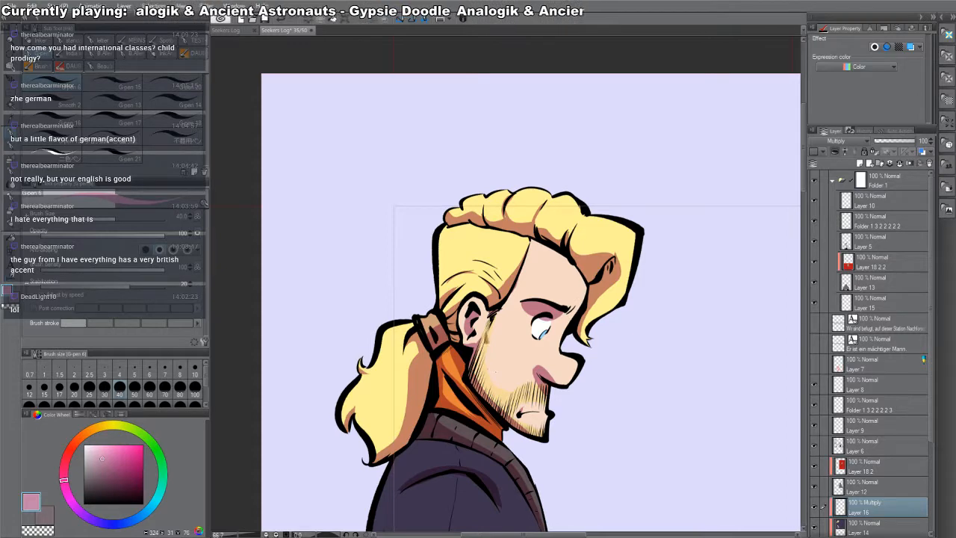
mouse_move(495, 372)
mouse_down()
mouse_move(477, 348)
mouse_move(490, 404)
mouse_move(503, 351)
mouse_up()
- Paint thin shadows along the crease lines on the upper sleeve of the purple jacket
key(ctrl+space)
click(502, 351)
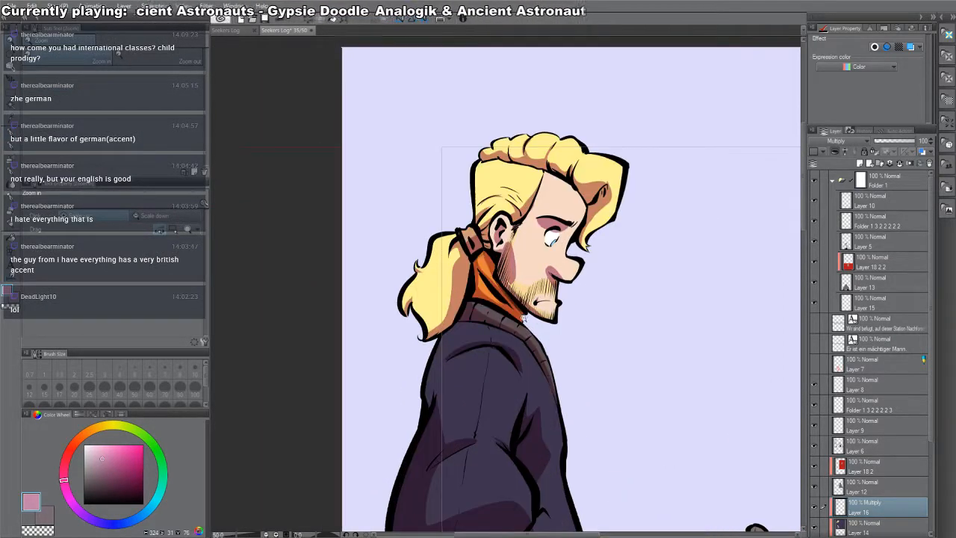
key(space)
drag(609, 377, 646, 197)
mouse_move(524, 172)
mouse_down()
mouse_move(511, 250)
mouse_move(519, 210)
mouse_up()
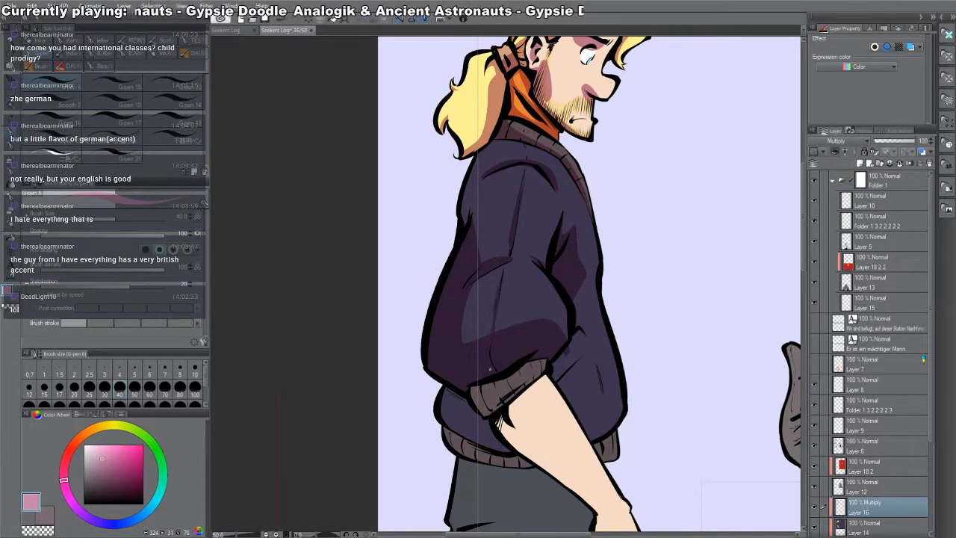
- Fill the ribbed cuff of the rolled-up jacket sleeve with shadow
key(space)
drag(650, 409, 642, 396)
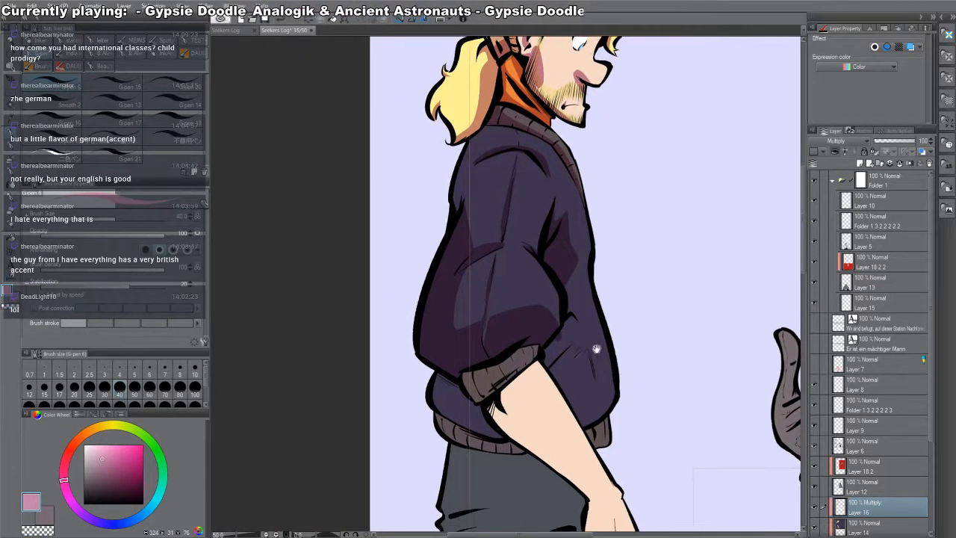
key(c)
key(c)
key(g)
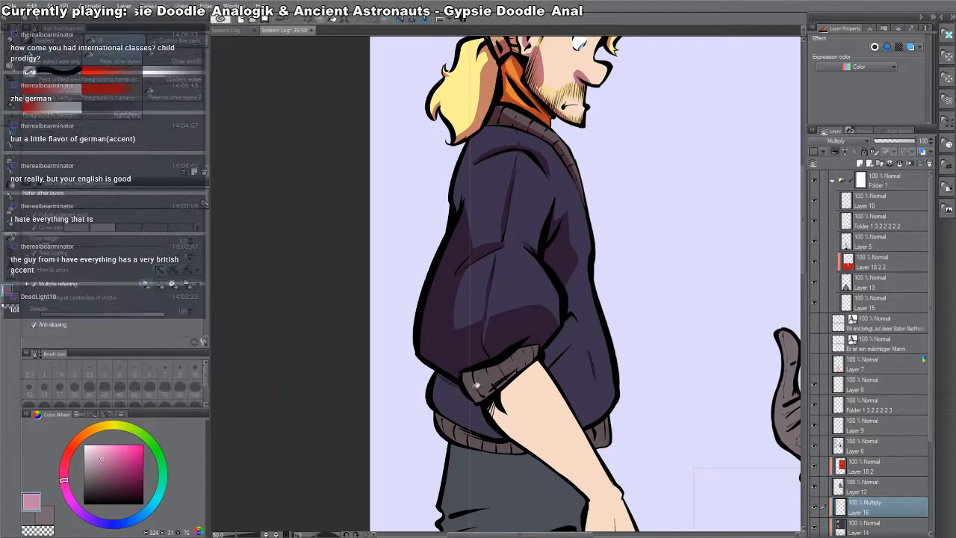
click(481, 384)
key(p)
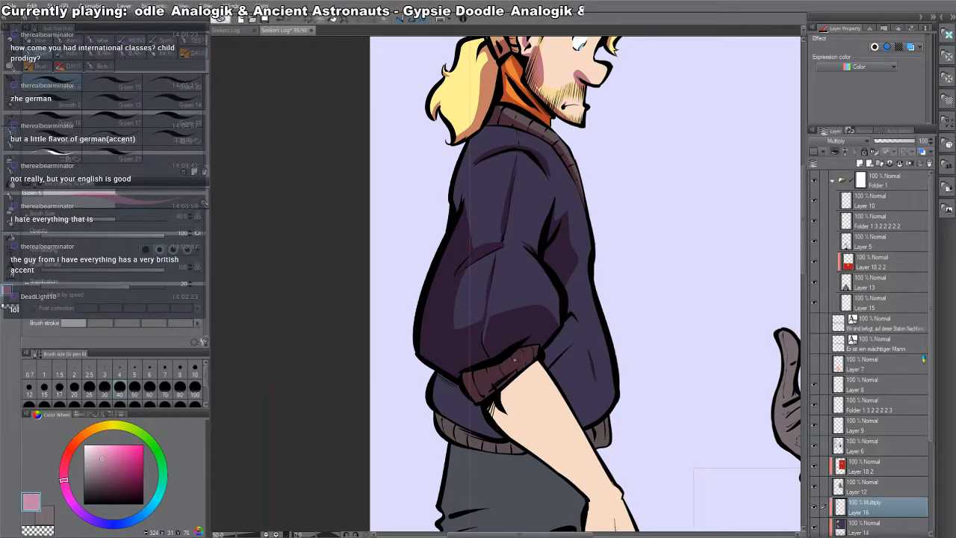
- Shade the underside of the bare forearm from the sleeve cuff down to the wrist and fill the shadow below the cuff
mouse_move(520, 400)
mouse_down()
mouse_move(476, 292)
mouse_move(479, 326)
mouse_move(553, 401)
mouse_up()
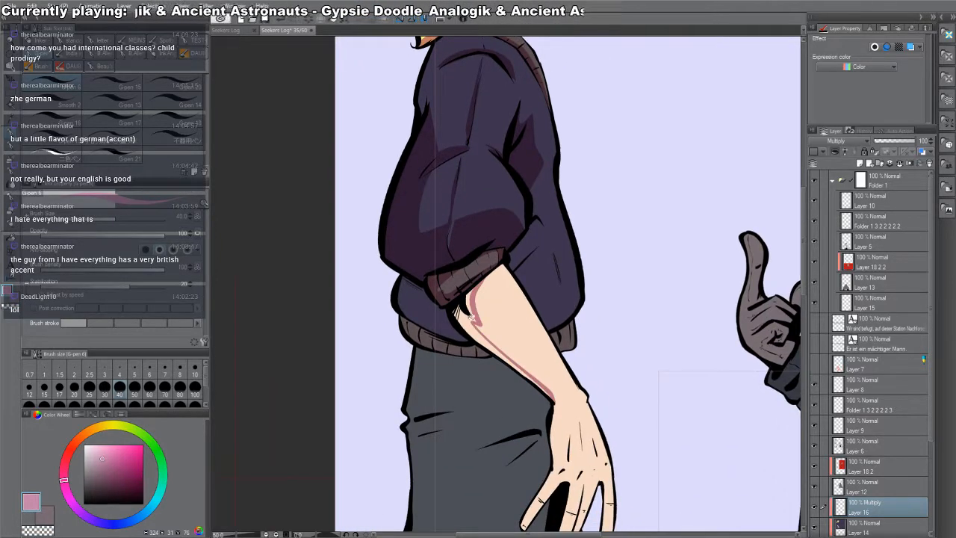
key(g)
click(472, 320)
key(p)
key(g)
click(470, 296)
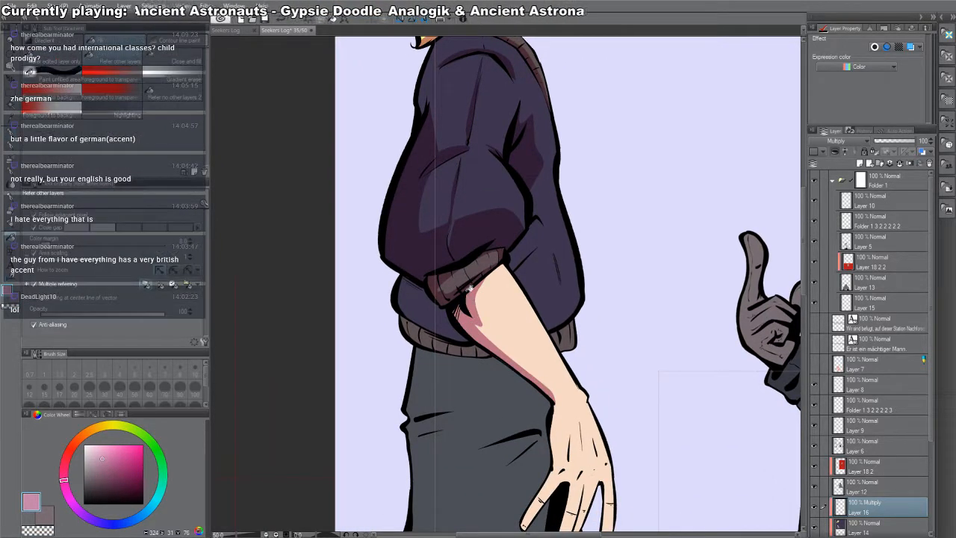
- Fill the jacket's lower back behind the arm with shadow and shade the ribbed hem below it
click(428, 294)
key(p)
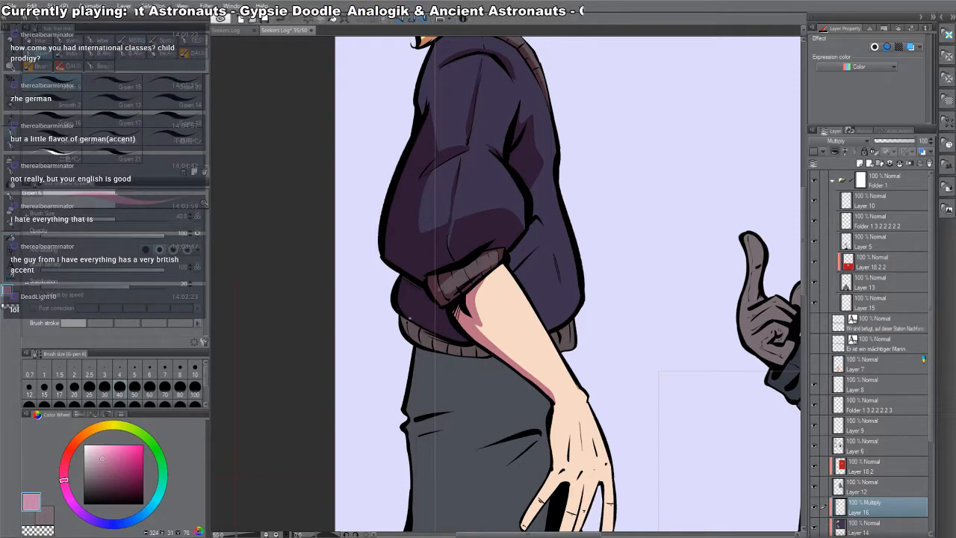
mouse_move(408, 319)
mouse_down()
mouse_move(481, 351)
mouse_move(460, 348)
mouse_move(469, 342)
mouse_up()
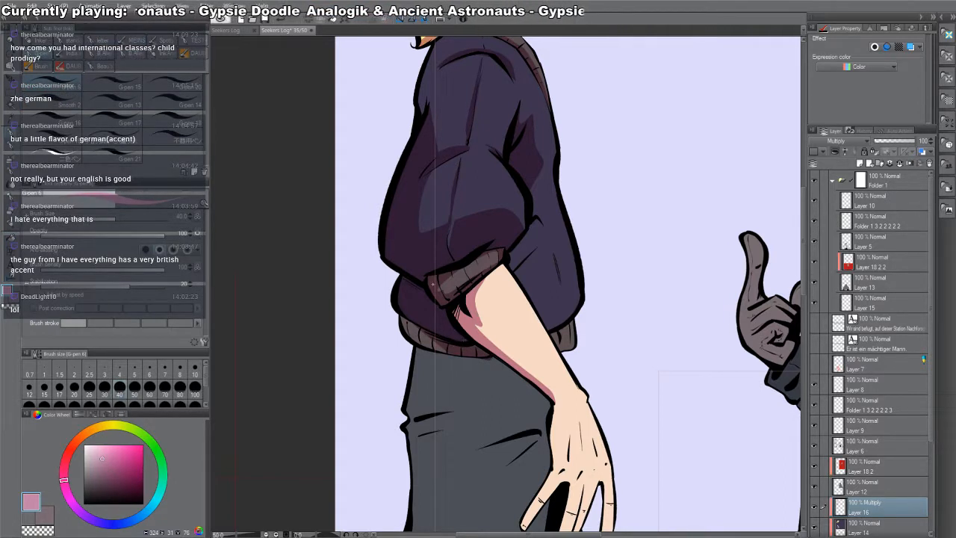
- Outline and fill the fold shadows on the jacket's lower front beside the elbow and forearm
drag(639, 361, 666, 362)
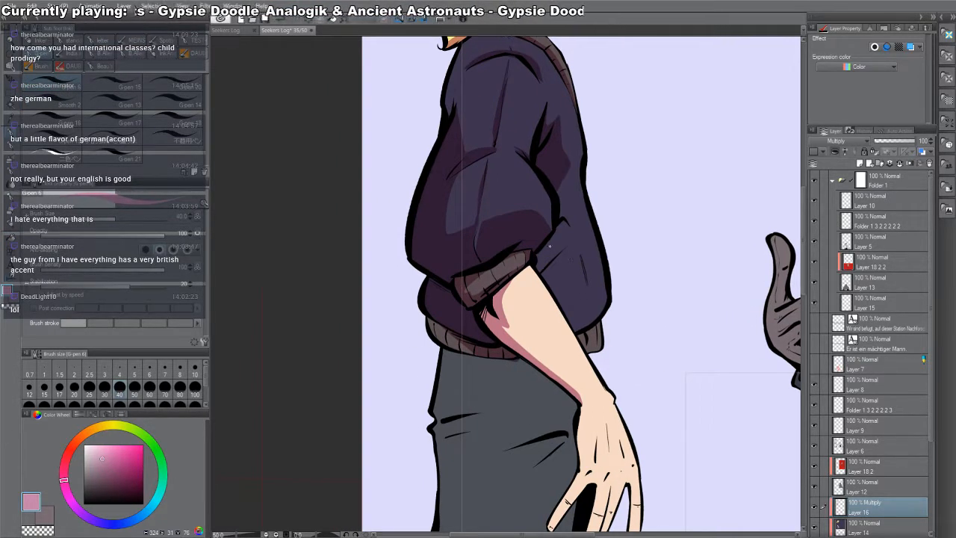
drag(559, 256, 576, 303)
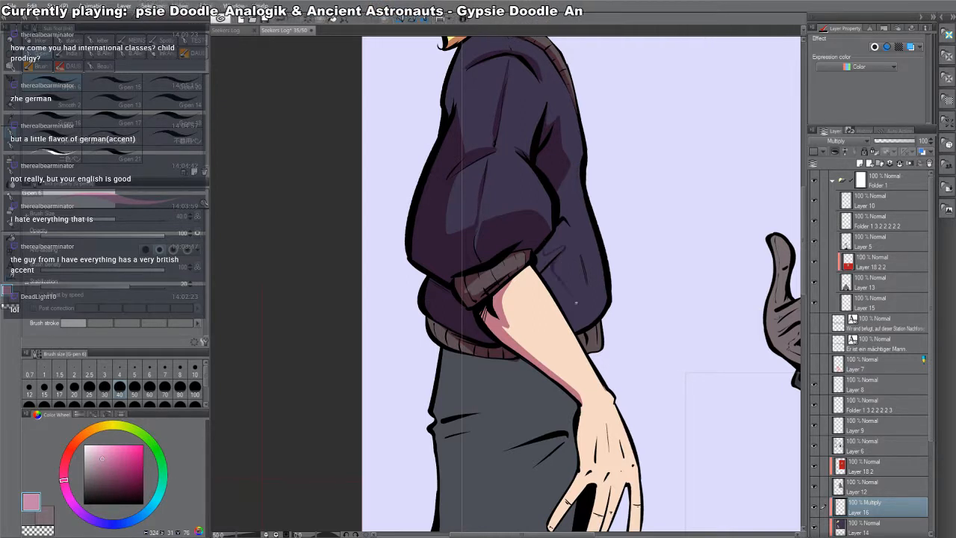
key(g)
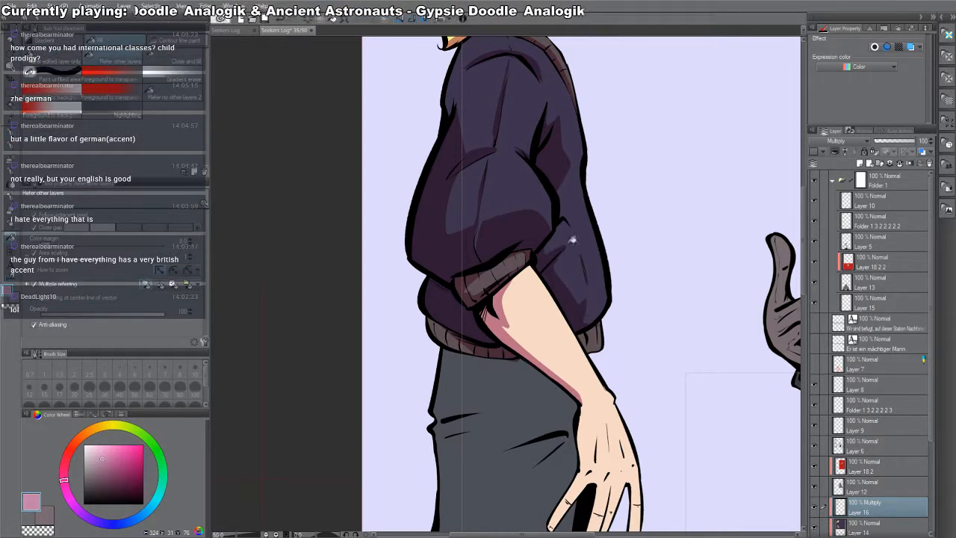
key(p)
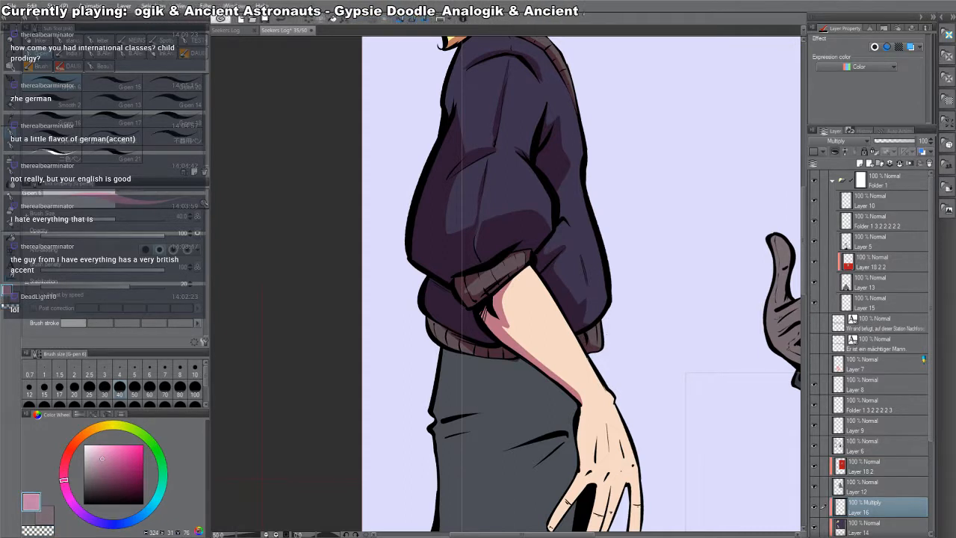
- Outline and fill shadows on the blond man's grey trousers beneath the sweater hem and along the edge behind his hand
drag(607, 422, 653, 212)
mouse_move(585, 191)
mouse_down()
mouse_move(554, 316)
mouse_move(560, 294)
mouse_up()
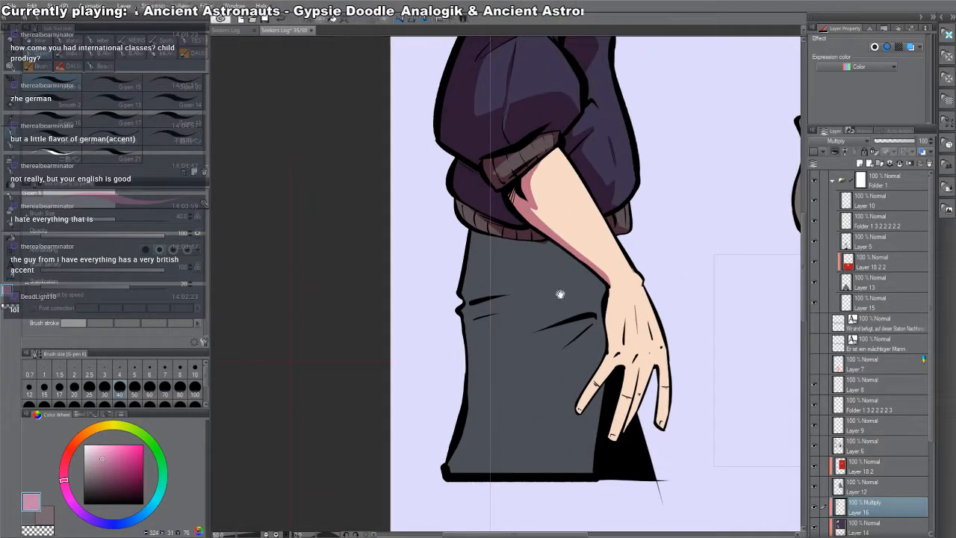
mouse_move(472, 245)
mouse_down()
mouse_move(586, 276)
mouse_move(597, 320)
mouse_move(543, 326)
mouse_move(590, 339)
mouse_move(596, 367)
mouse_up()
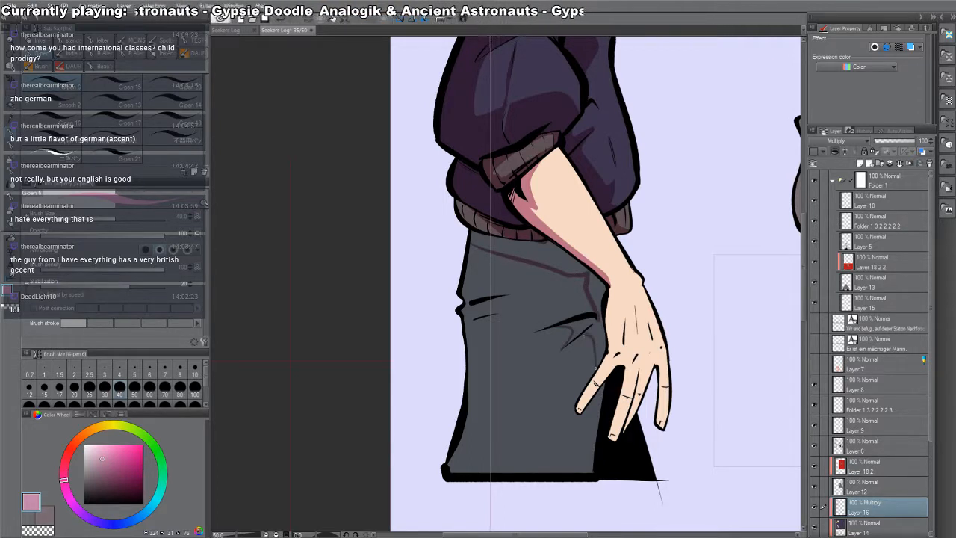
key(g)
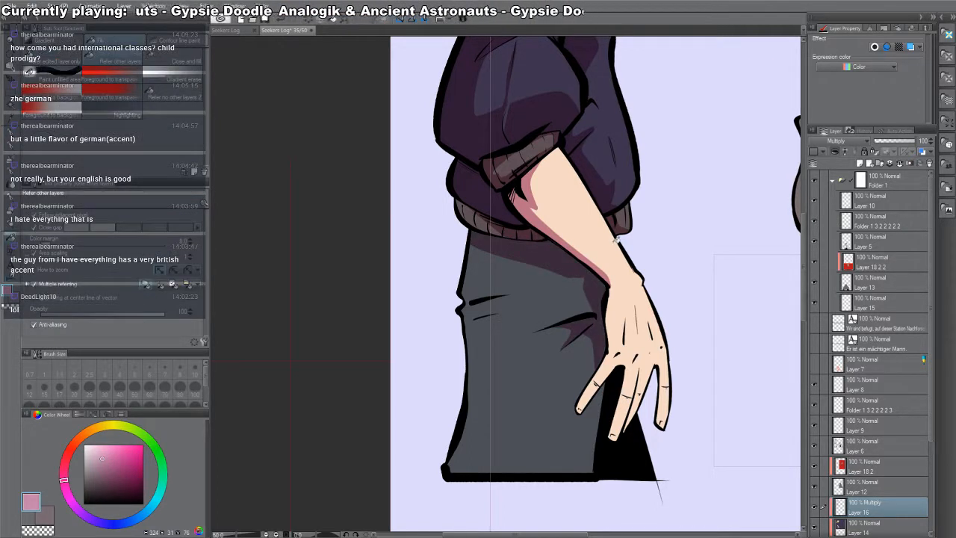
key(p)
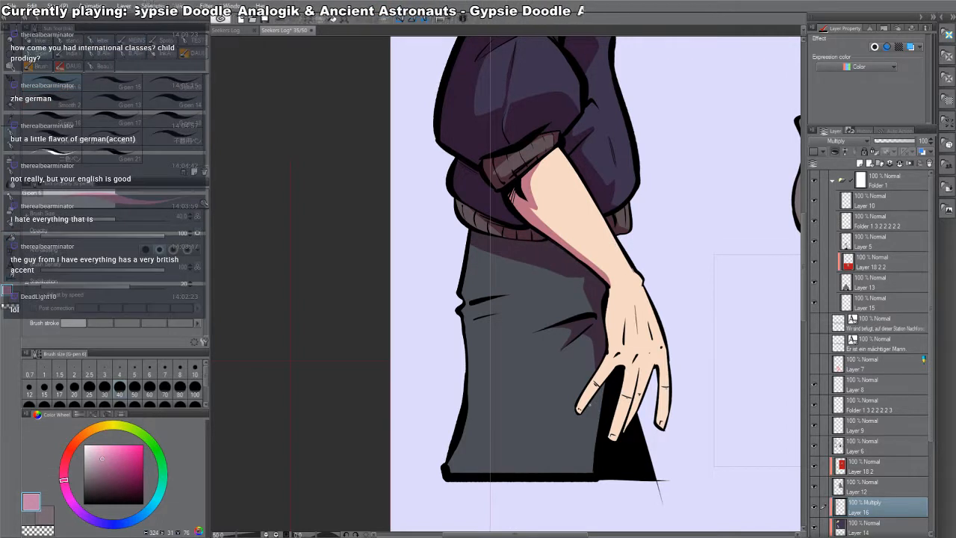
drag(588, 412, 581, 471)
key(g)
click(602, 398)
key(p)
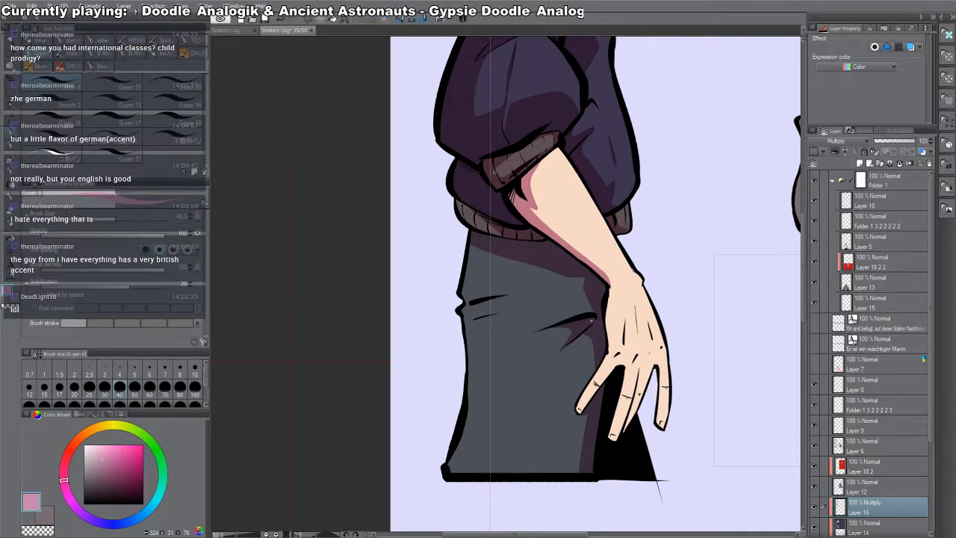
- Paint shadows along the two short creases and down the rear edge of the grey trousers
drag(466, 302, 499, 292)
drag(467, 320, 501, 314)
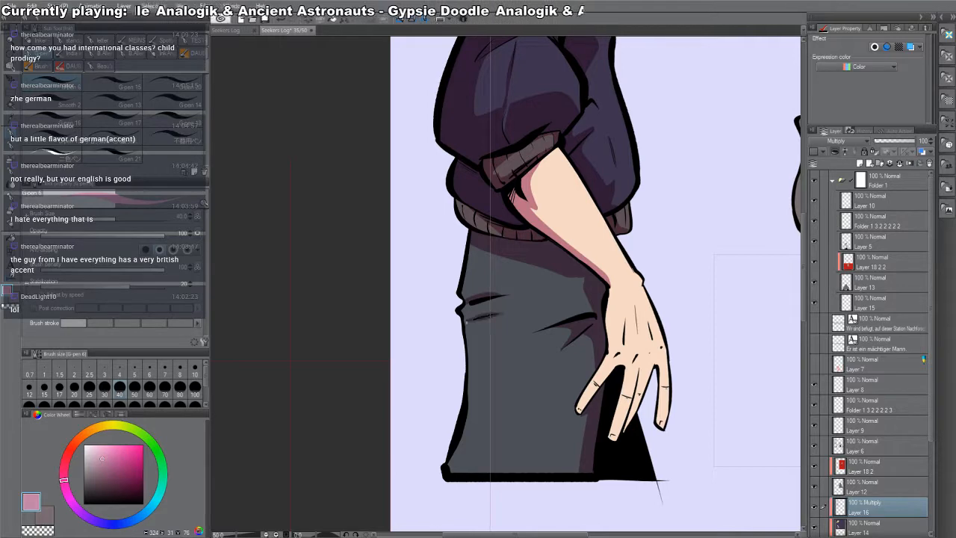
mouse_move(467, 350)
mouse_down()
mouse_move(465, 469)
mouse_move(452, 468)
mouse_up()
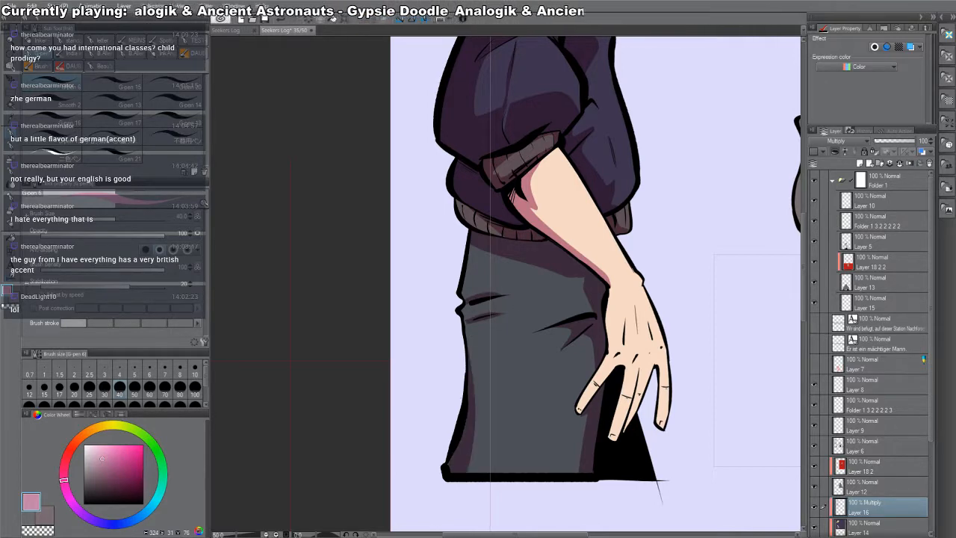
- Add a clipped Multiply layer directly above Layer 18 2 for shading the small caped man
key(ctrl+space)
drag(603, 405, 538, 405)
drag(639, 407, 545, 390)
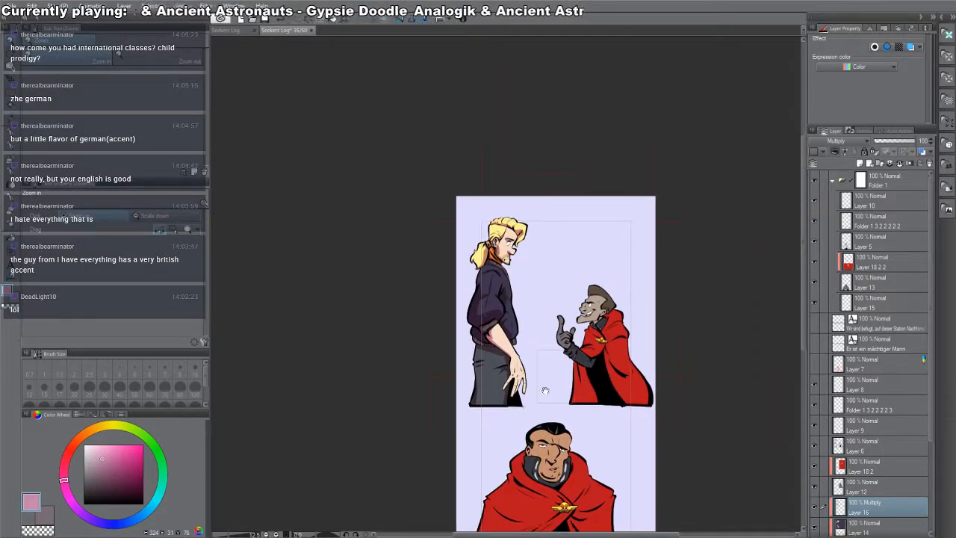
key(k)
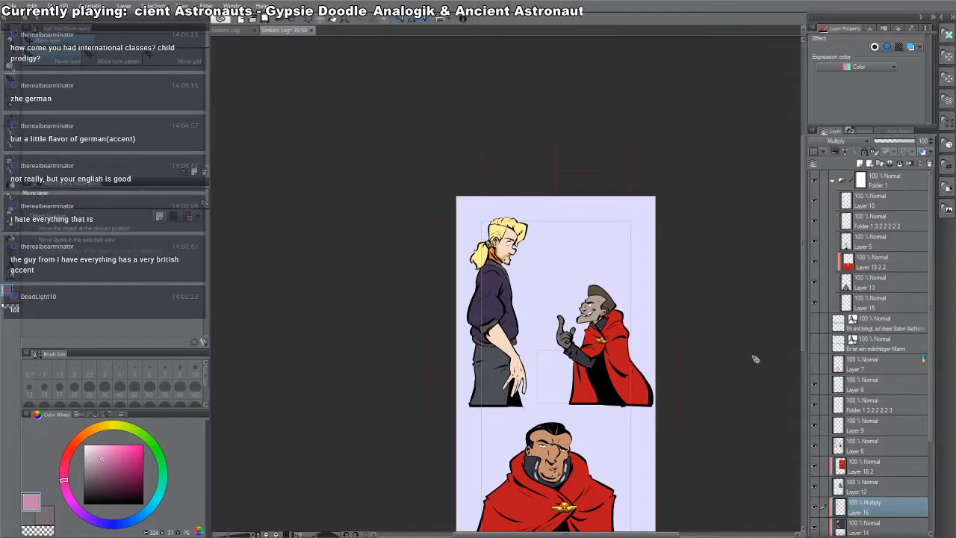
click(621, 352)
key(ctrl+space)
click(620, 347)
click(619, 347)
key(ctrl+shift+n)
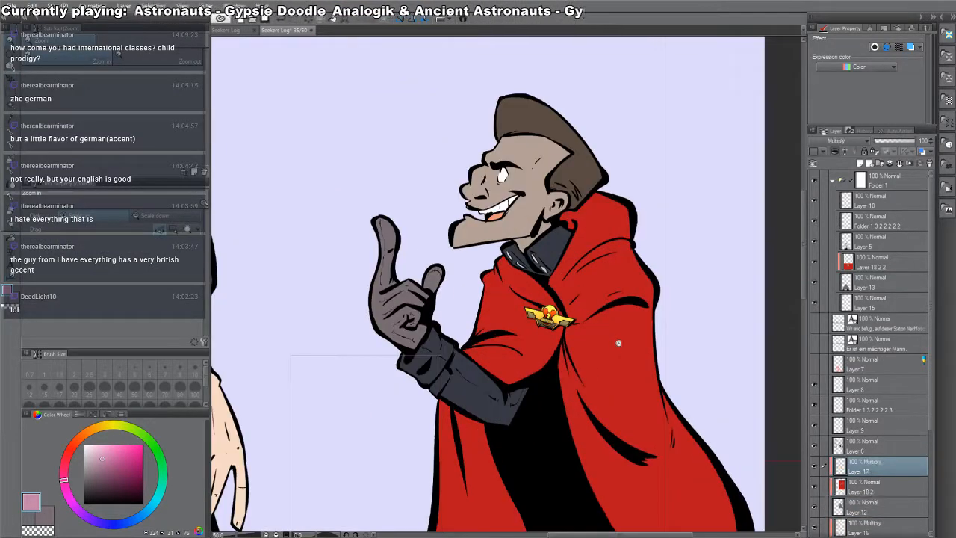
- Set the G-pen brush size to 50 and shade the dark sleeve of the caped man's raised forearm
key(p)
drag(442, 328, 530, 234)
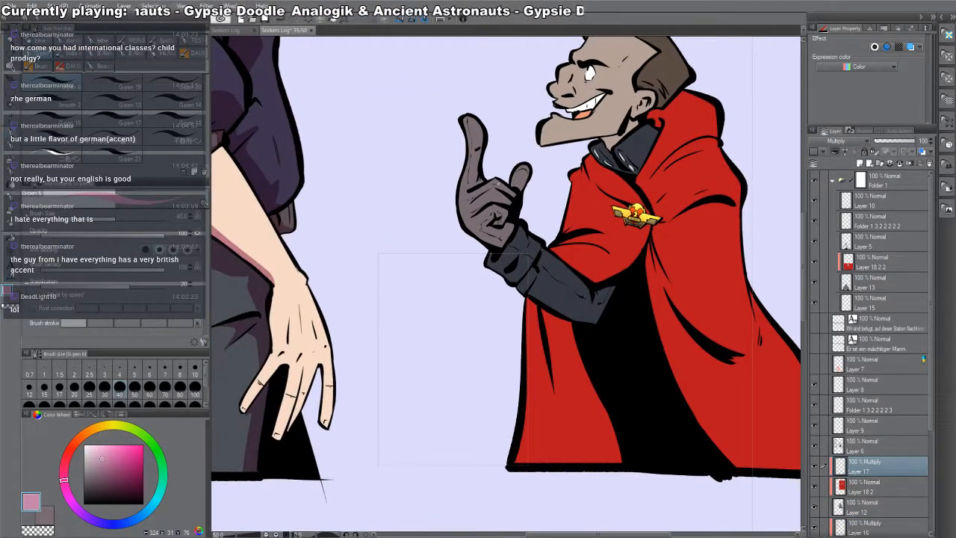
click(134, 389)
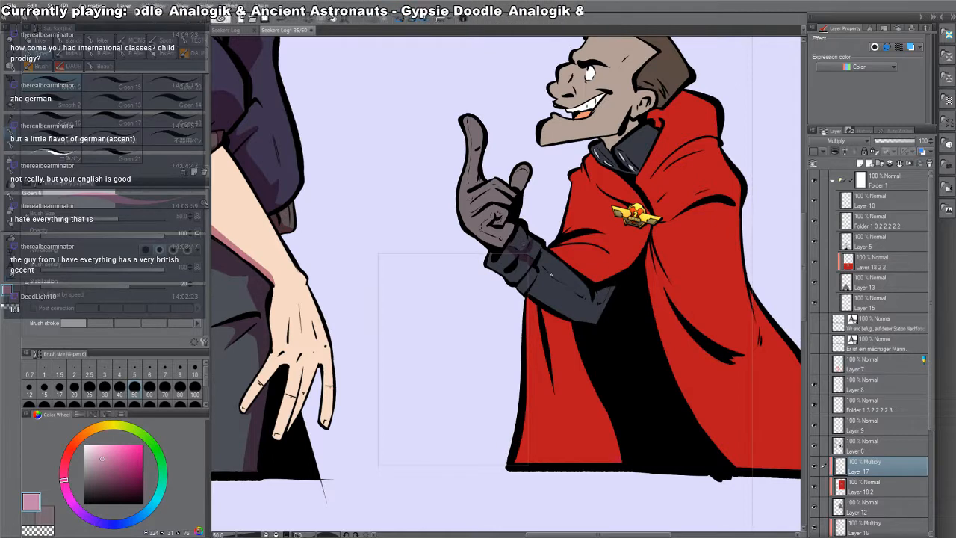
drag(533, 264, 563, 284)
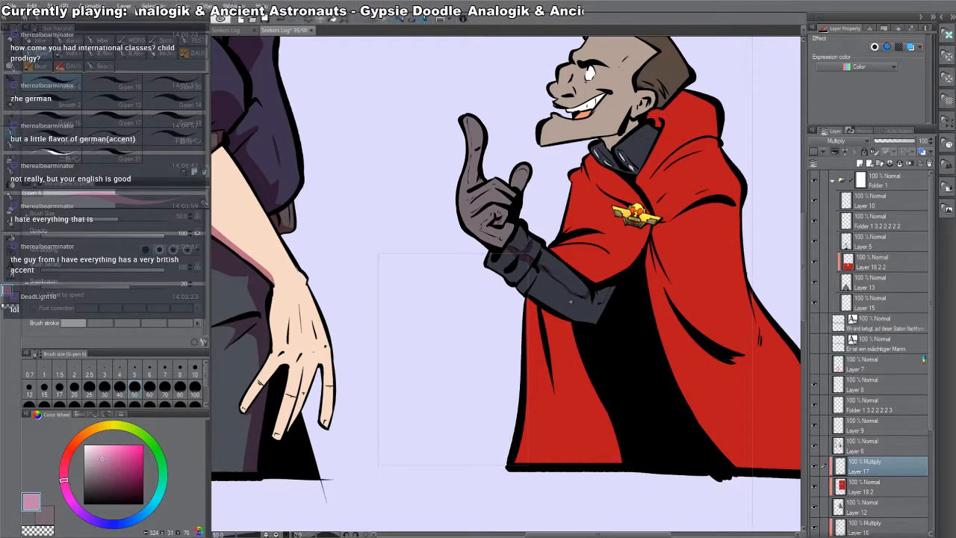
- Shade the palm, curled fingers, index finger and thumb of the caped man's raised hand
drag(575, 254, 676, 360)
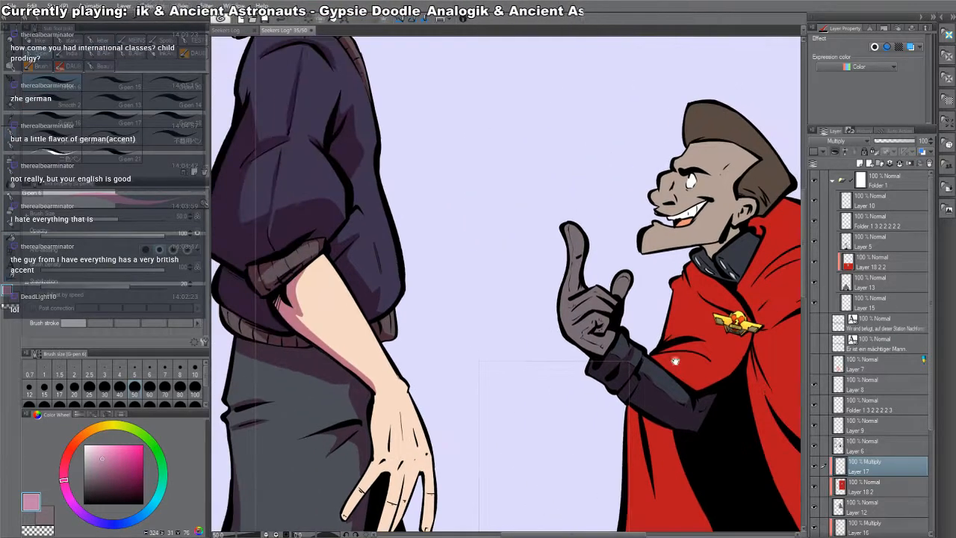
drag(598, 323, 580, 338)
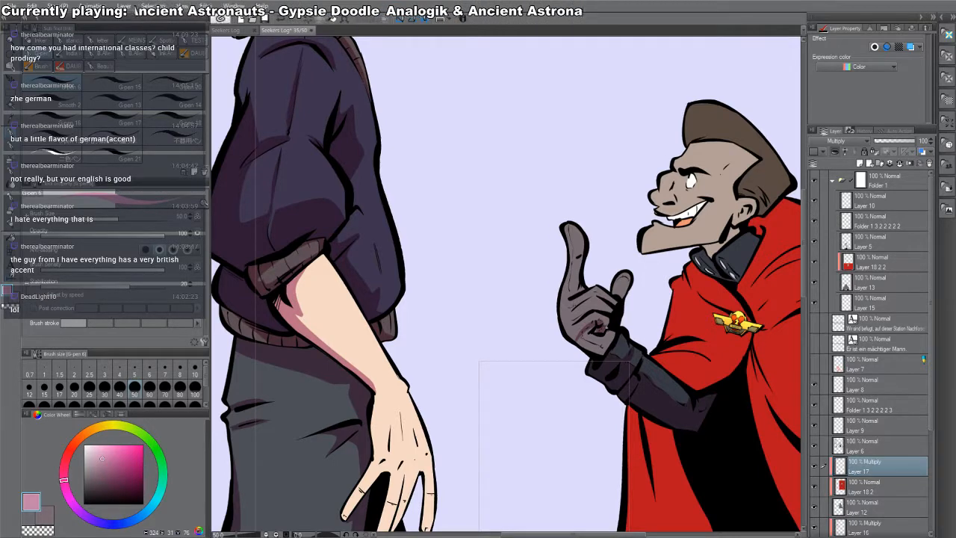
key(g)
click(600, 340)
key(p)
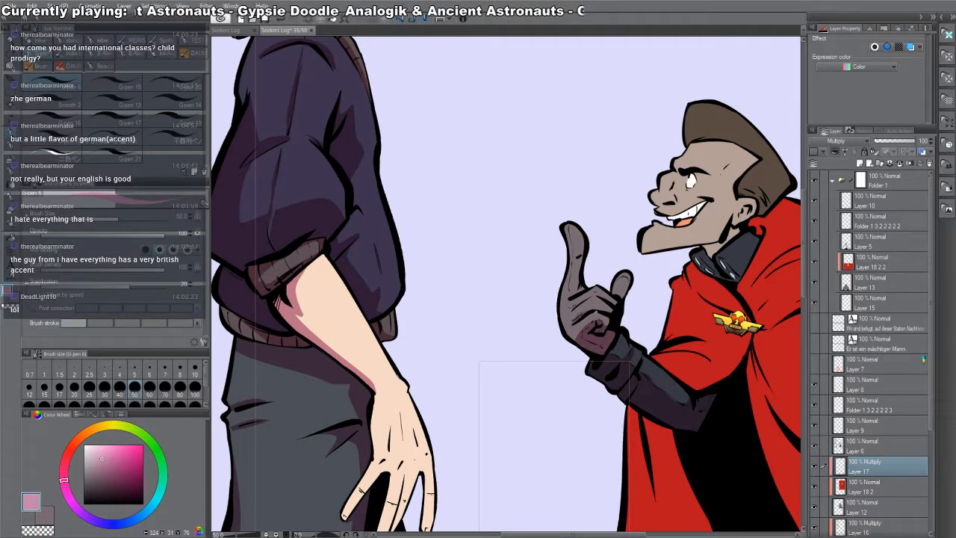
drag(572, 307, 590, 297)
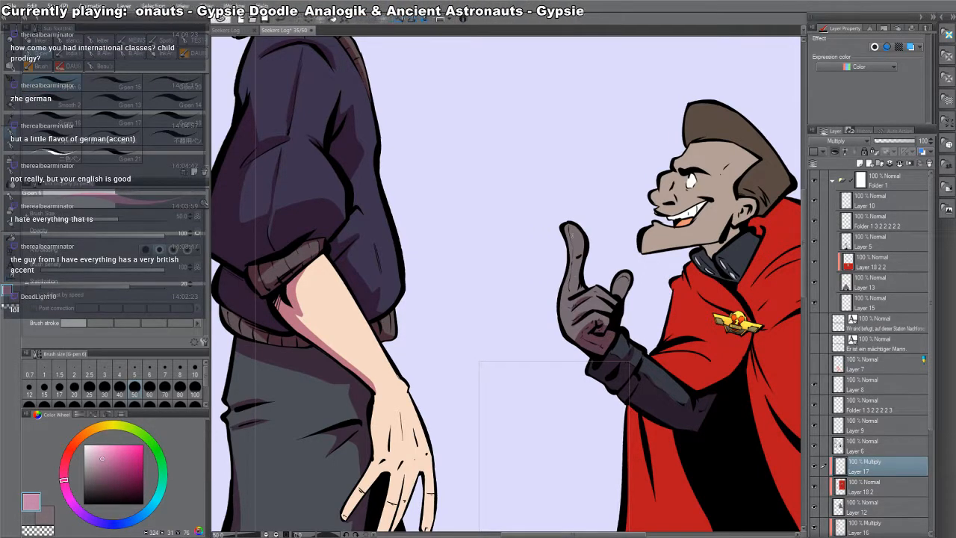
mouse_move(572, 234)
mouse_down()
mouse_move(583, 252)
mouse_move(570, 290)
mouse_move(622, 296)
mouse_up()
key(ctrl+z)
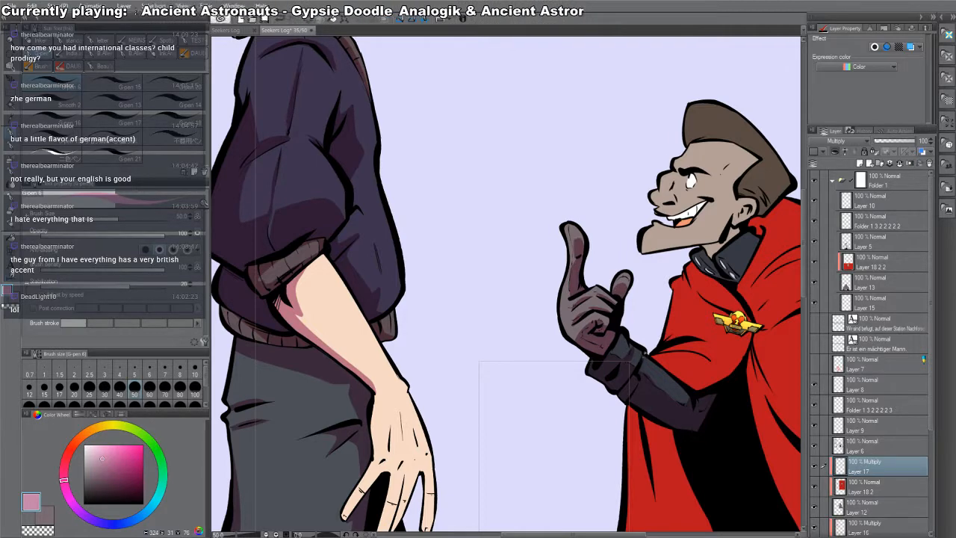
- Paint shadows on the red cape's folds above the raised arm and around the gold badge
drag(719, 379, 690, 367)
mouse_move(626, 347)
mouse_down()
mouse_move(666, 360)
mouse_move(718, 326)
mouse_up()
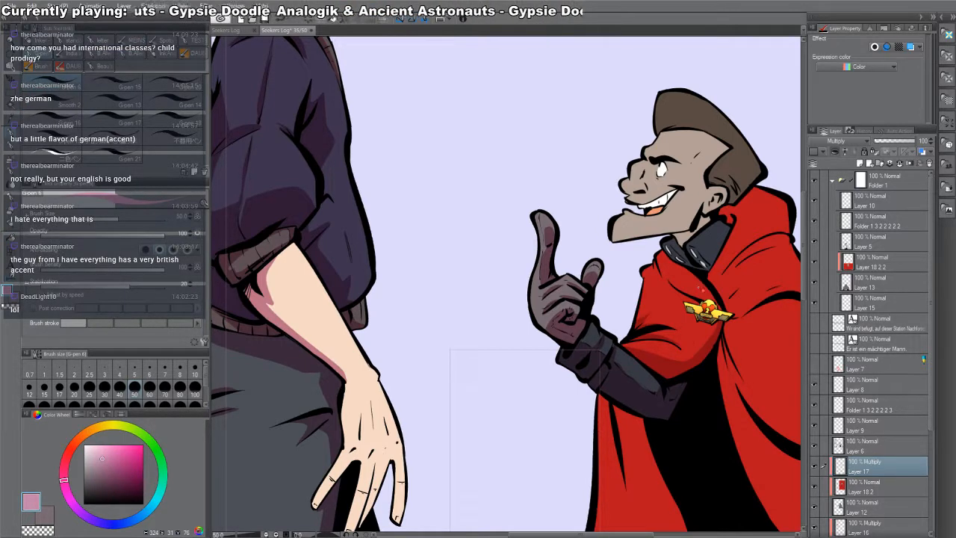
drag(671, 289, 587, 426)
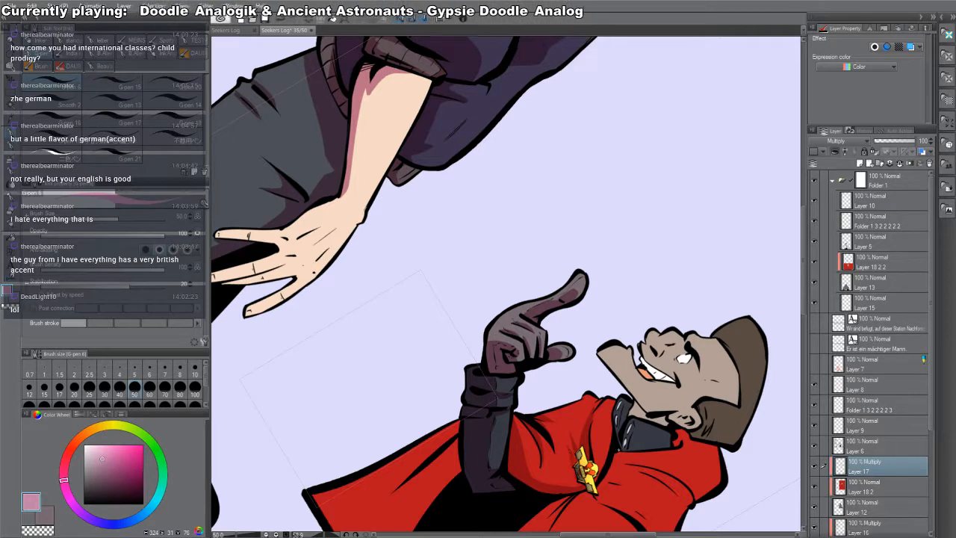
mouse_move(619, 449)
mouse_down()
mouse_move(649, 141)
mouse_move(695, 234)
mouse_up()
mouse_move(659, 184)
mouse_down()
mouse_move(677, 174)
mouse_move(716, 237)
mouse_up()
drag(721, 313, 638, 457)
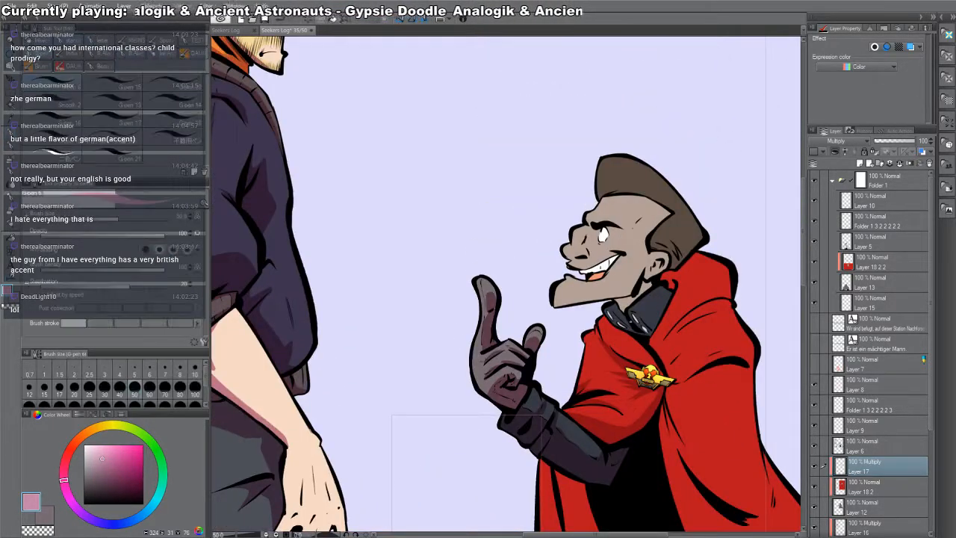
drag(627, 355, 654, 363)
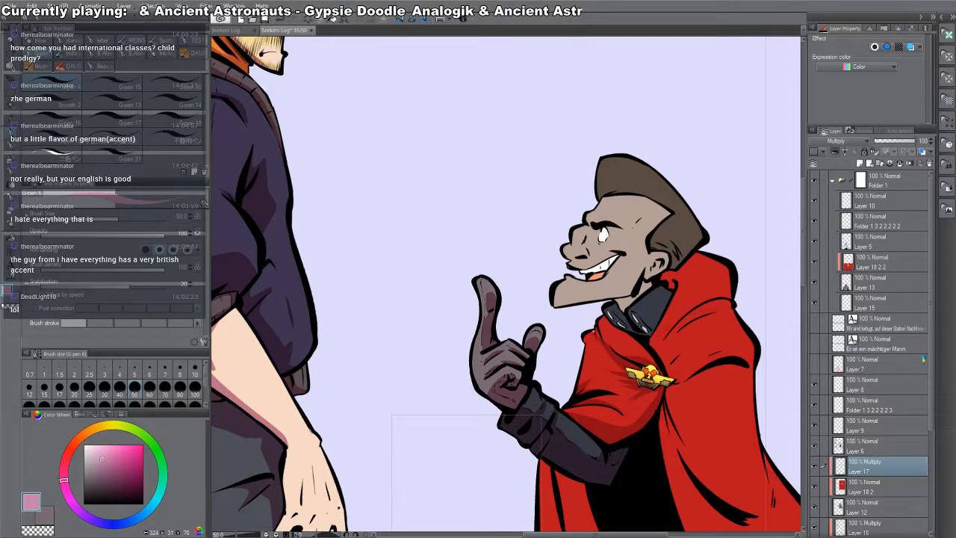
- Shade the caped man's neck and the underside of his jaw, filling the outlined jaw and cheek shadow
drag(669, 322, 681, 394)
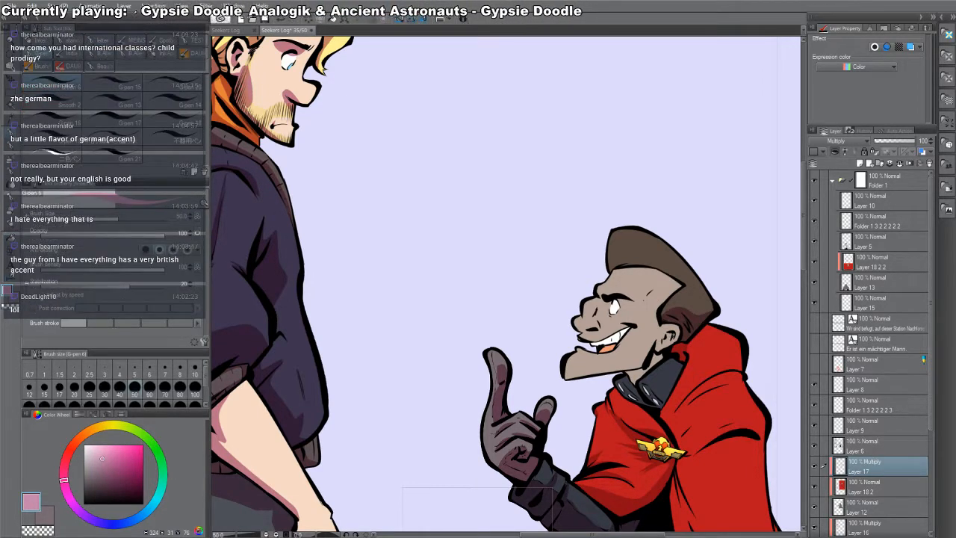
mouse_move(671, 334)
mouse_down()
mouse_move(660, 408)
mouse_move(641, 402)
mouse_up()
key(ctrl+z)
key(ctrl+z)
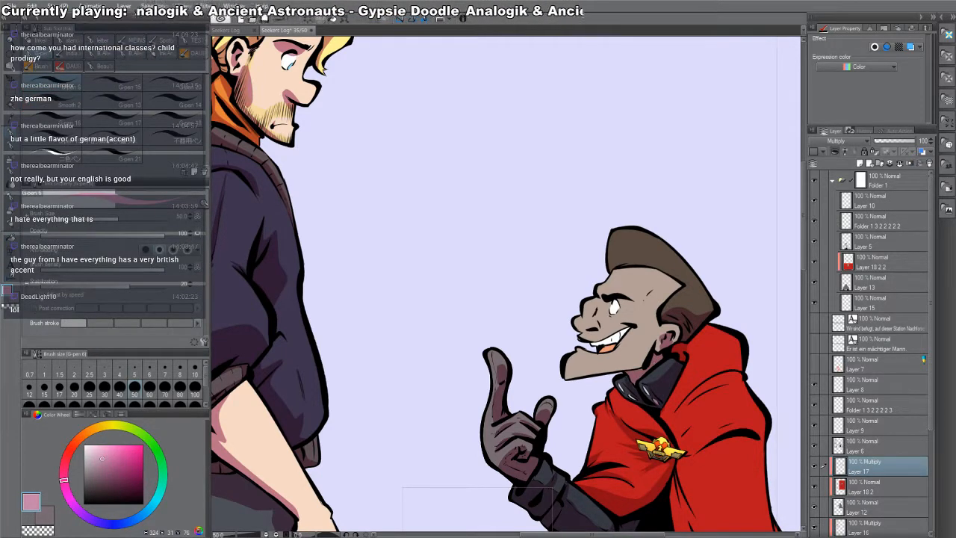
mouse_move(566, 377)
mouse_down()
mouse_move(644, 357)
mouse_move(653, 339)
mouse_up()
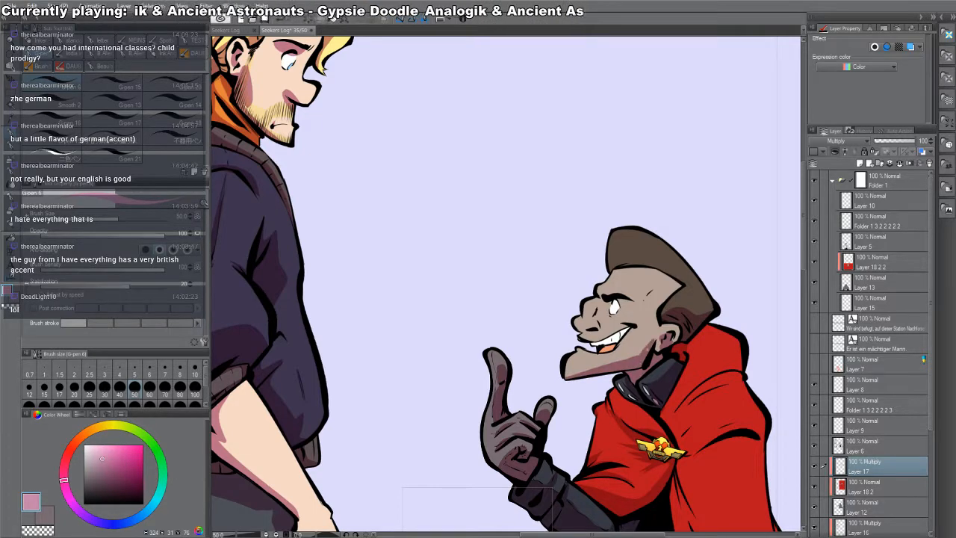
key(g)
click(619, 334)
click(628, 328)
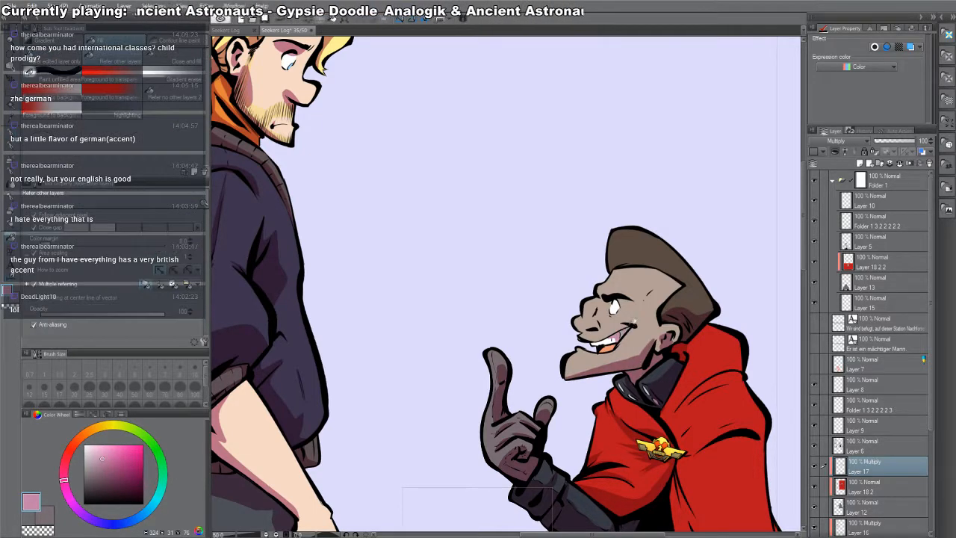
- Add shadows to the caped man's nose, upper lip, eye socket and temple
key(p)
mouse_move(579, 330)
mouse_down()
mouse_move(596, 330)
mouse_move(584, 333)
mouse_move(592, 316)
mouse_up()
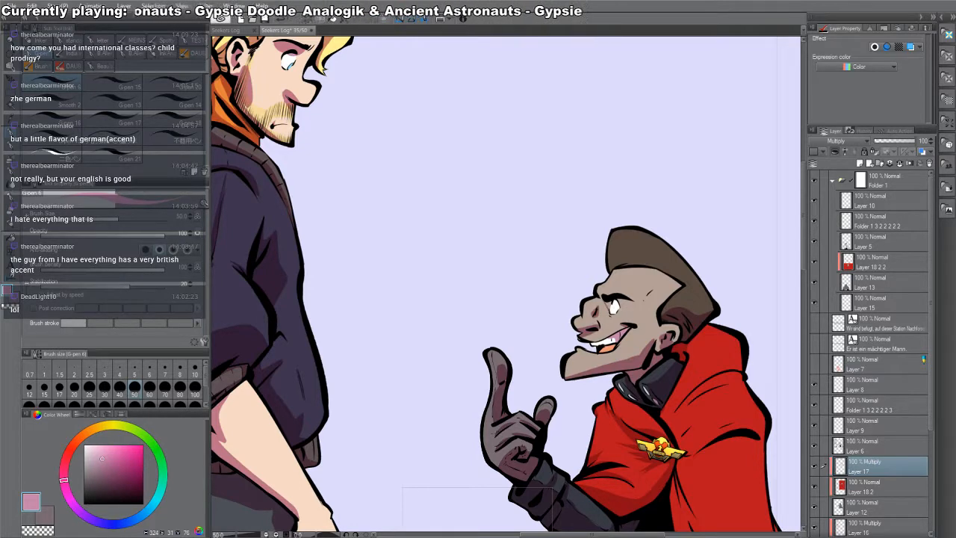
key(g)
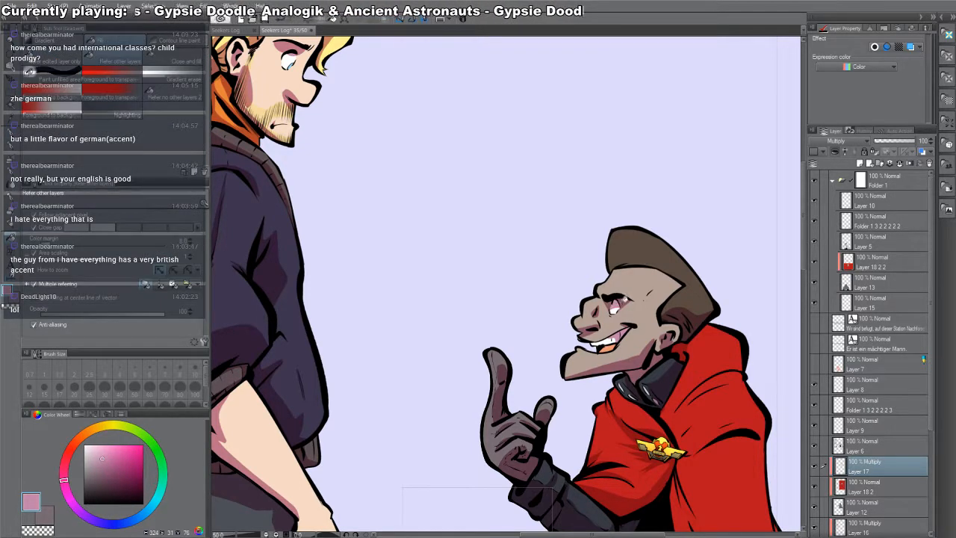
key(p)
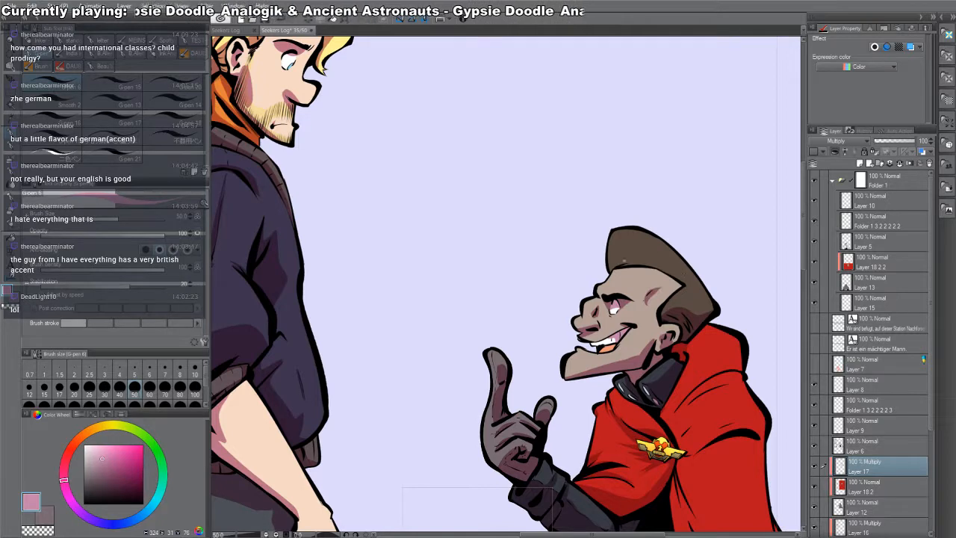
- Shade the red cape's hood and the folds running across its shoulder
drag(735, 365, 713, 309)
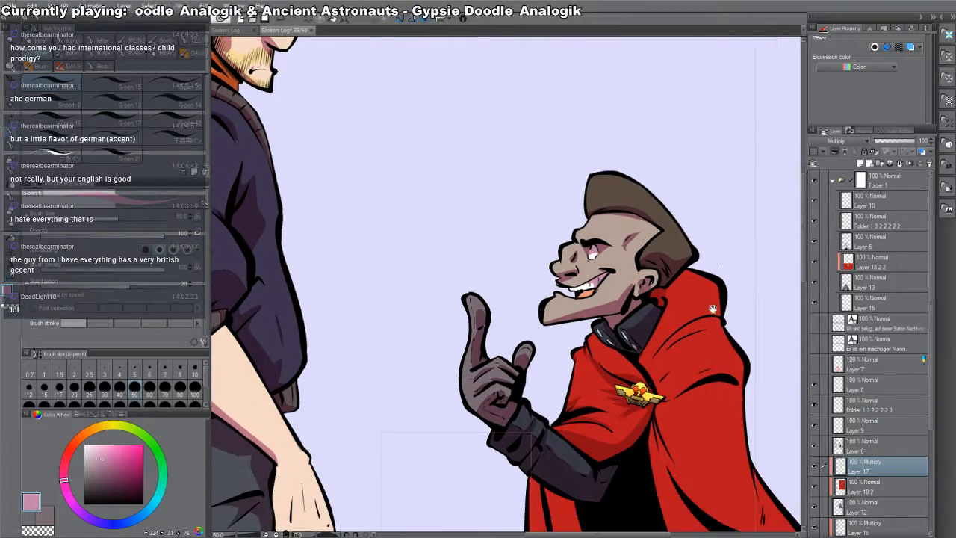
mouse_move(661, 334)
mouse_down()
mouse_move(662, 324)
mouse_move(719, 309)
mouse_up()
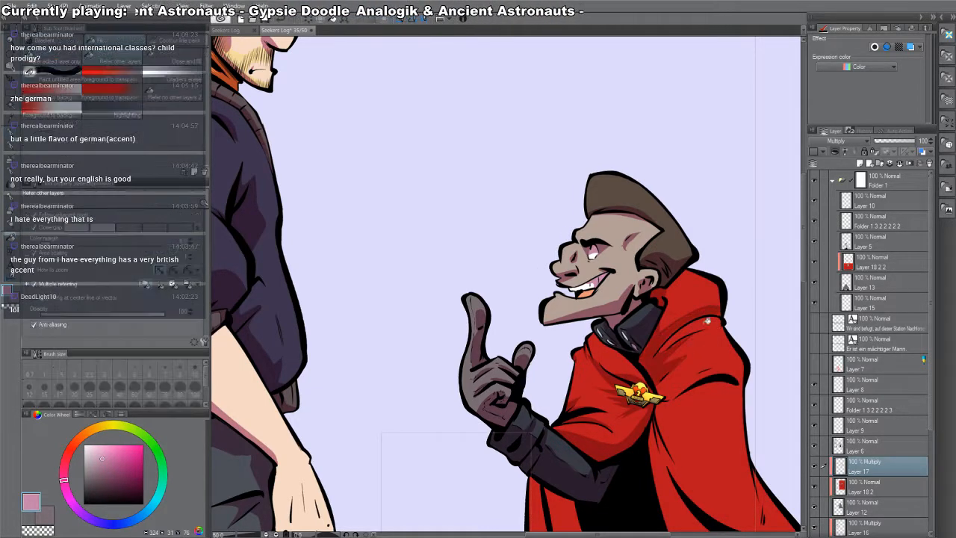
mouse_move(666, 331)
mouse_down()
mouse_move(716, 305)
mouse_move(673, 267)
mouse_up()
drag(647, 319, 692, 307)
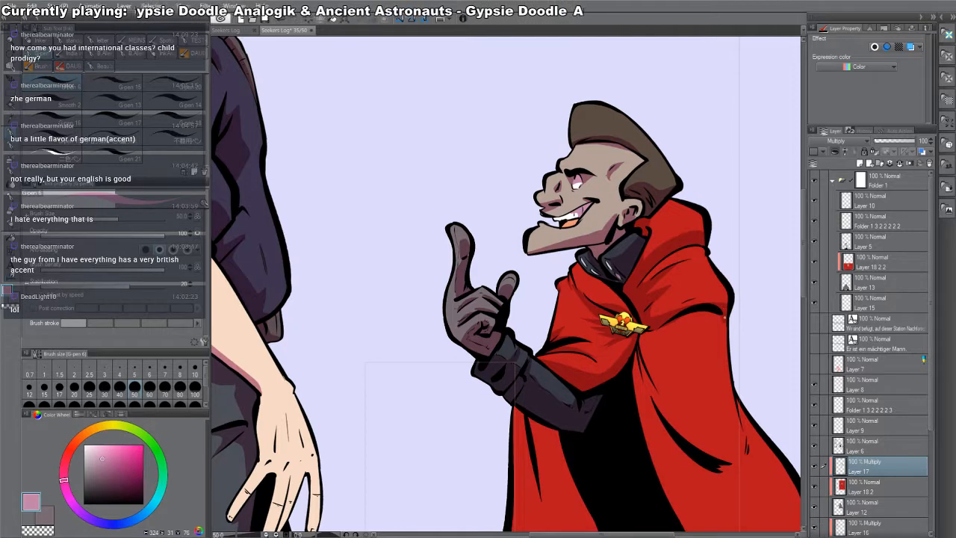
- Shade the long lower folds of the red cape and its front panel beneath the forearm
drag(724, 318, 697, 284)
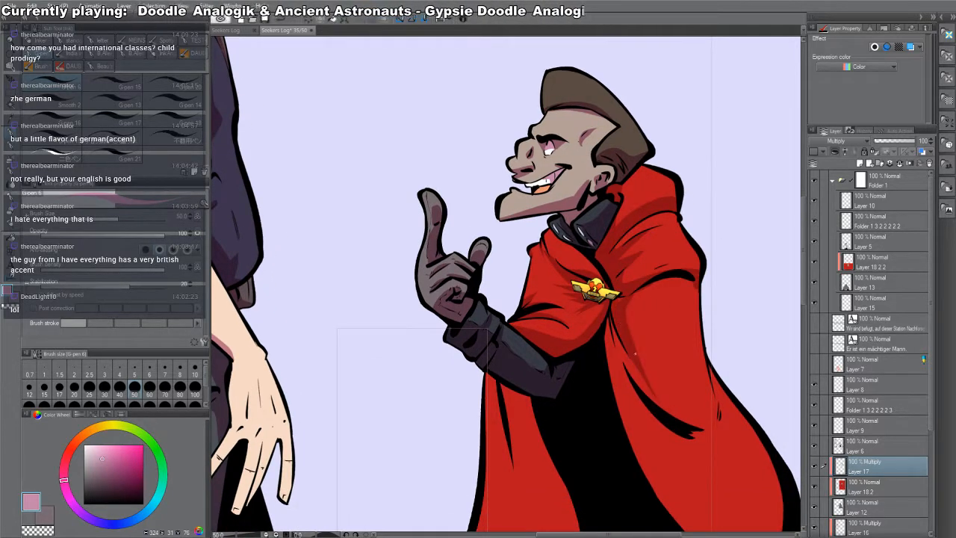
mouse_move(616, 333)
mouse_down()
mouse_move(648, 396)
mouse_move(621, 379)
mouse_move(700, 525)
mouse_move(684, 529)
mouse_move(592, 374)
mouse_up()
drag(562, 307, 636, 339)
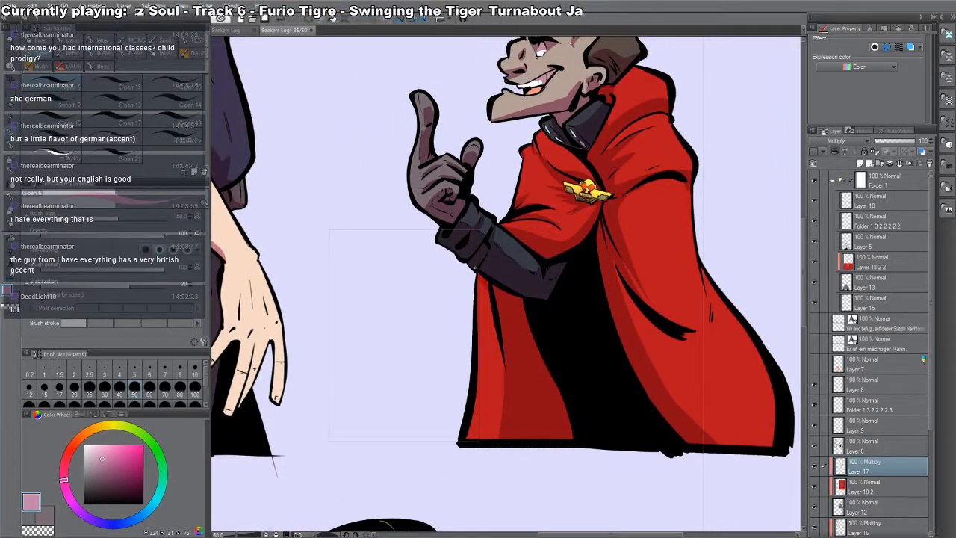
drag(486, 283, 496, 442)
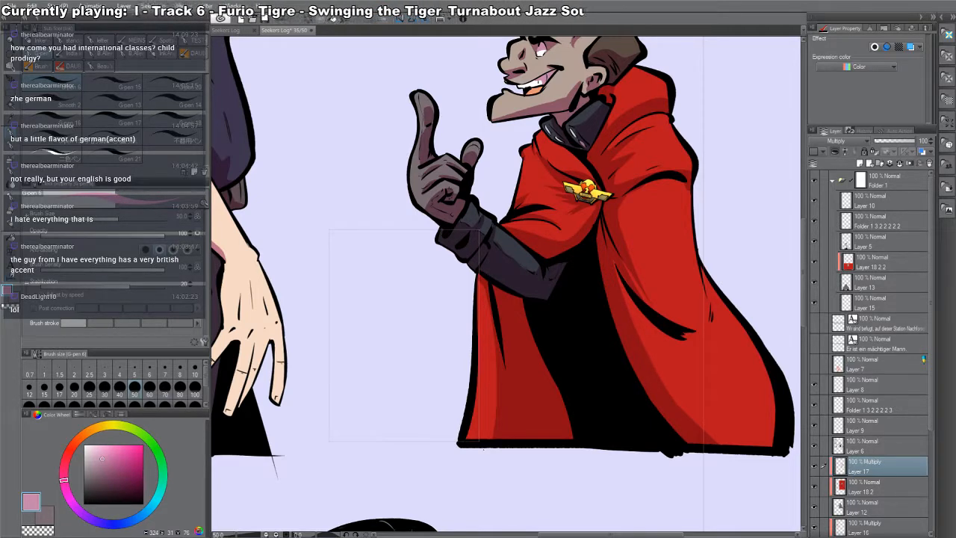
- Shade the red cape's fold around the heavy black crease below the caped man's elbow
drag(695, 337, 695, 310)
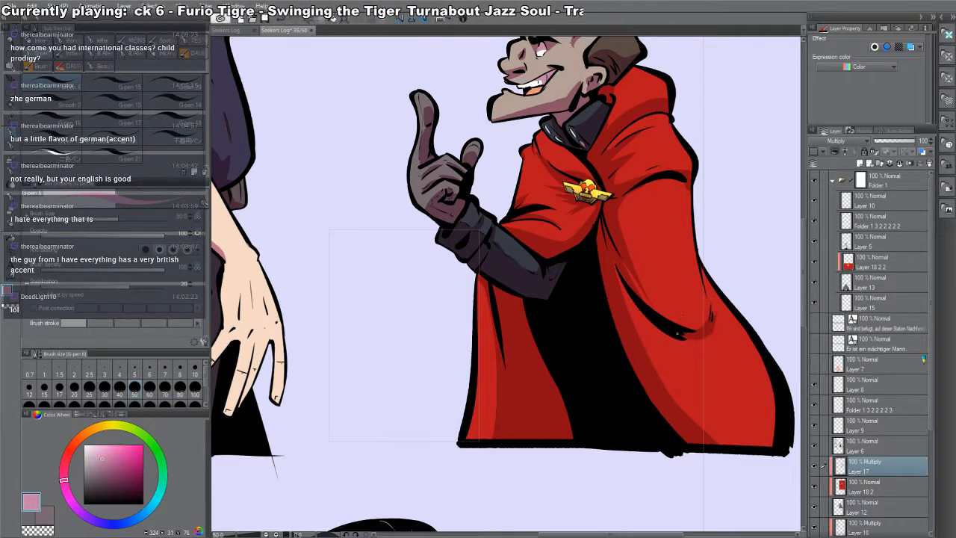
drag(602, 319, 632, 391)
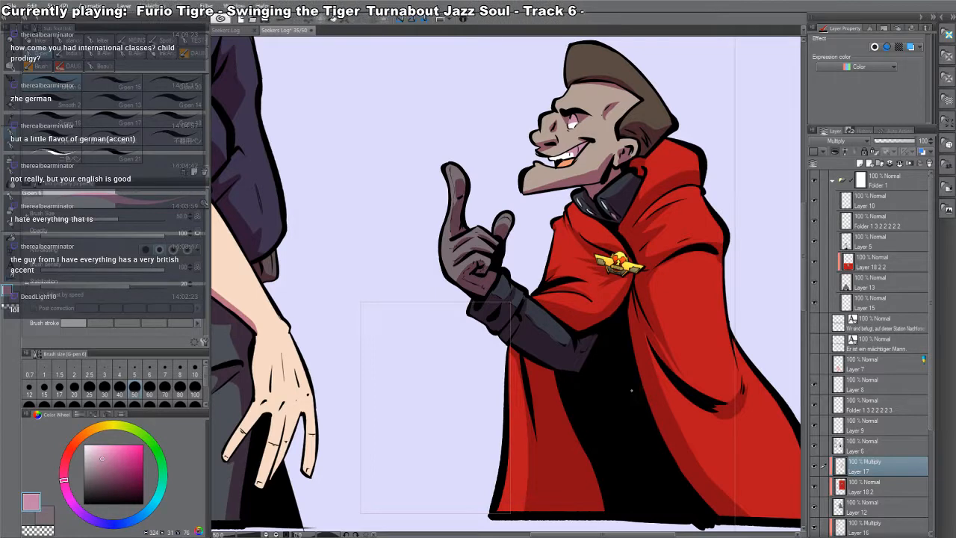
scroll(632, 390, down, 6)
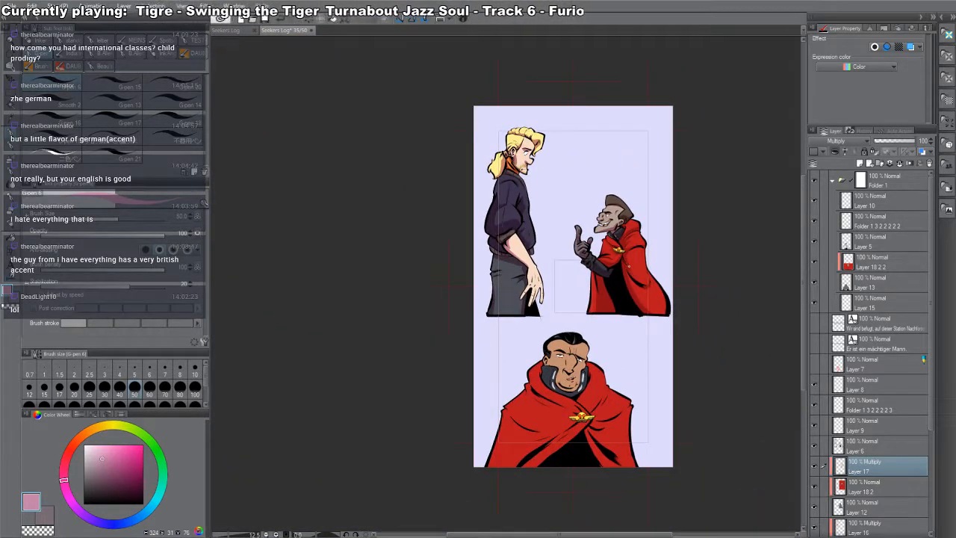
scroll(651, 270, up, 2)
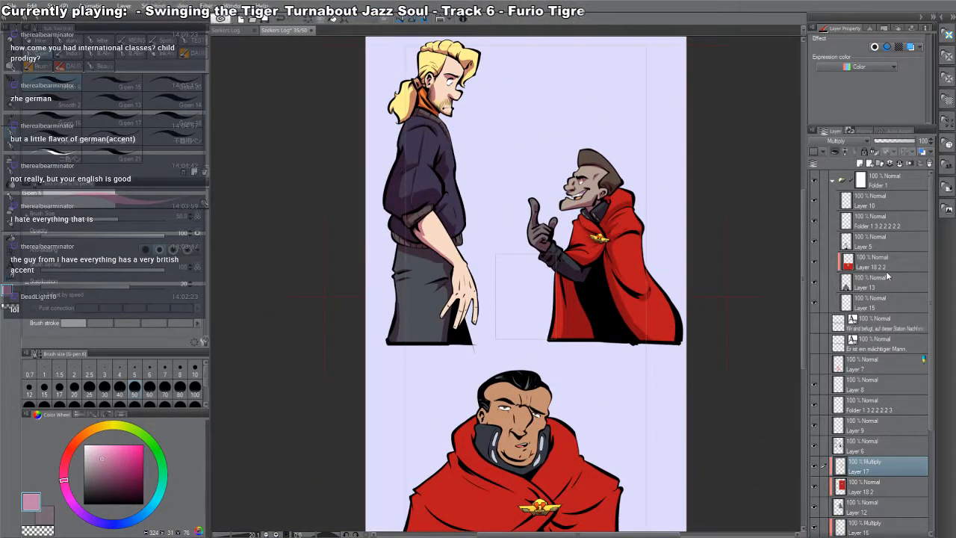
drag(698, 254, 722, 279)
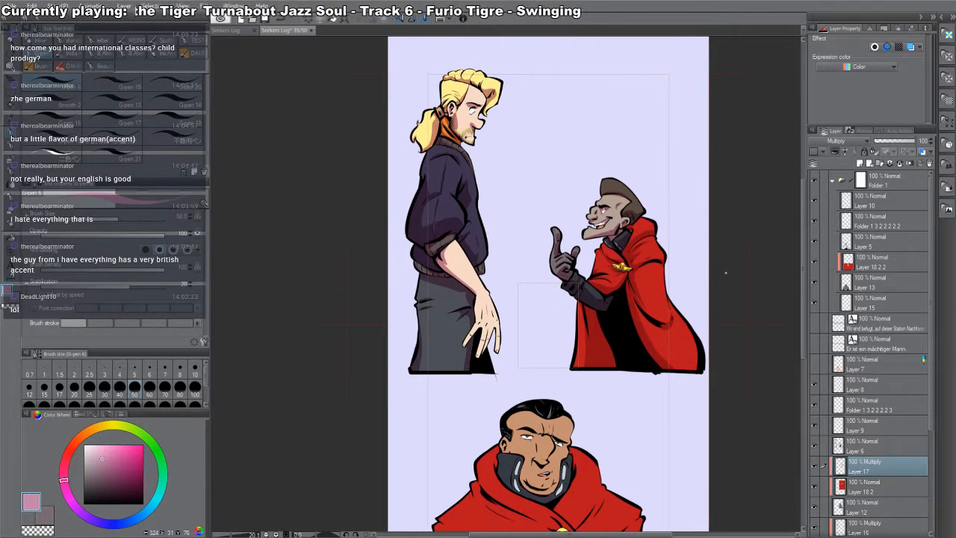
- Draw a rectangular comic frame around the blond man and the small caped man, cutting them off just above their lower edges
click(873, 383)
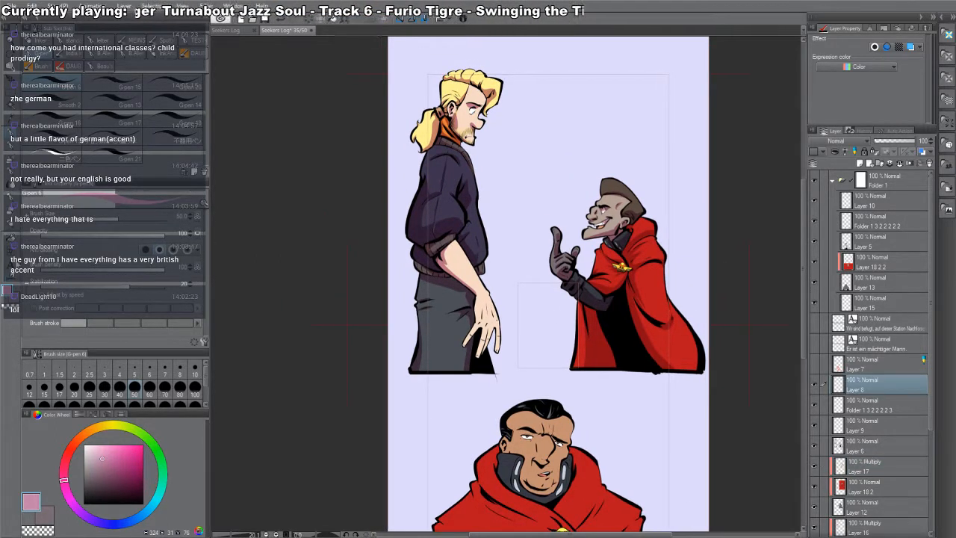
click(13, 263)
drag(402, 306, 407, 337)
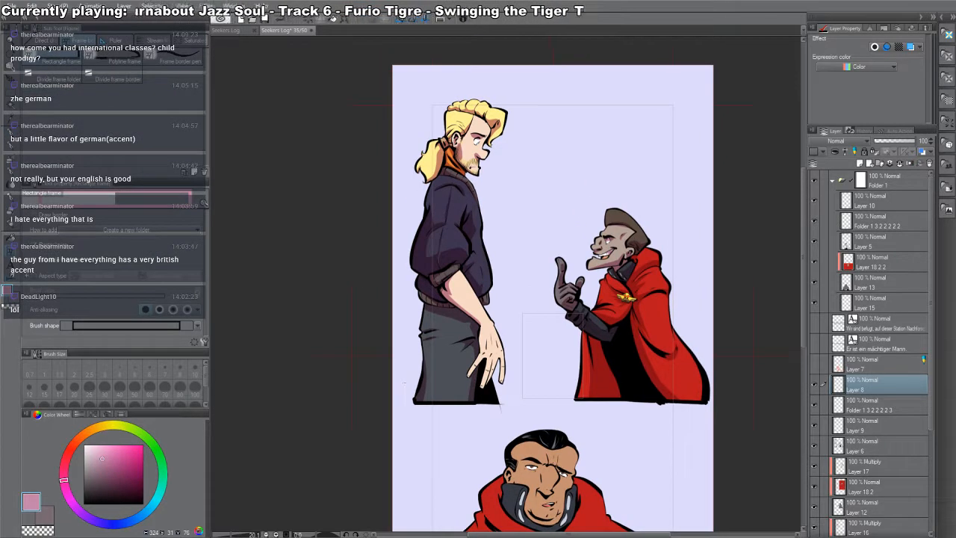
mouse_move(405, 383)
mouse_down()
mouse_move(652, 56)
mouse_move(693, 110)
mouse_move(698, 92)
mouse_move(404, 389)
mouse_up()
- Move the two upper characters' layers, from Layer 8 down to Layer 11, into the new frame folder
click(858, 426)
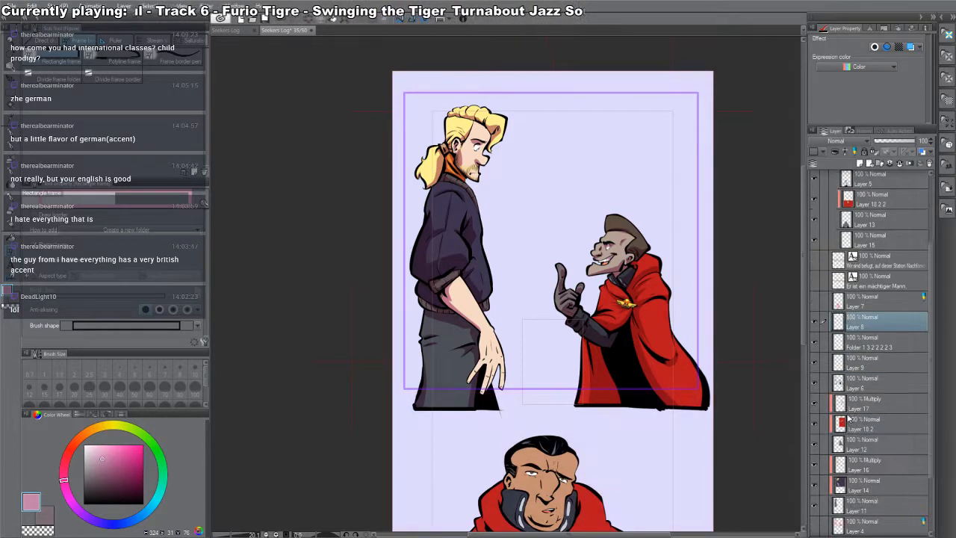
scroll(858, 426, down, 5)
shift+click(859, 428)
scroll(859, 427, up, 5)
drag(859, 428, 848, 195)
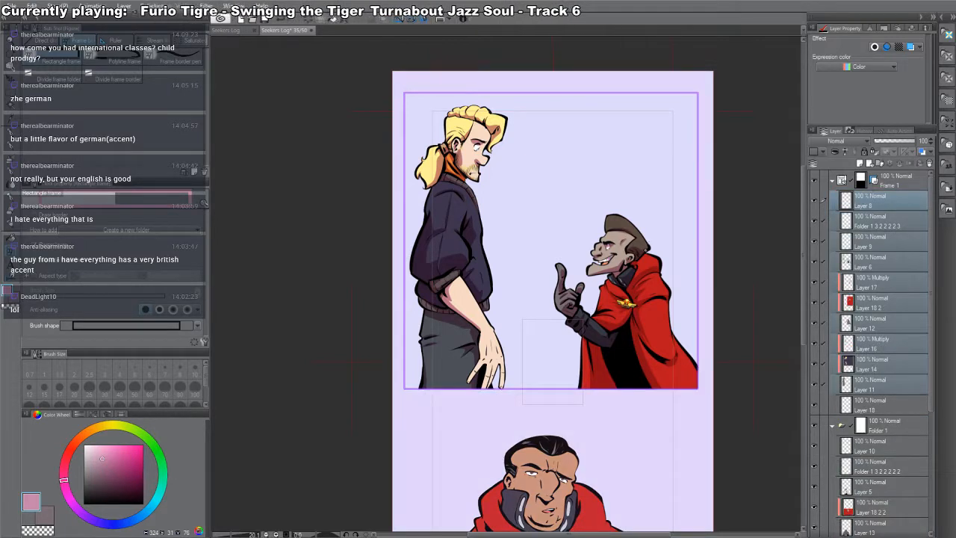
- Narrow the upper panel's frame by pulling both side borders inward to the page's inner guide lines
drag(633, 281, 629, 237)
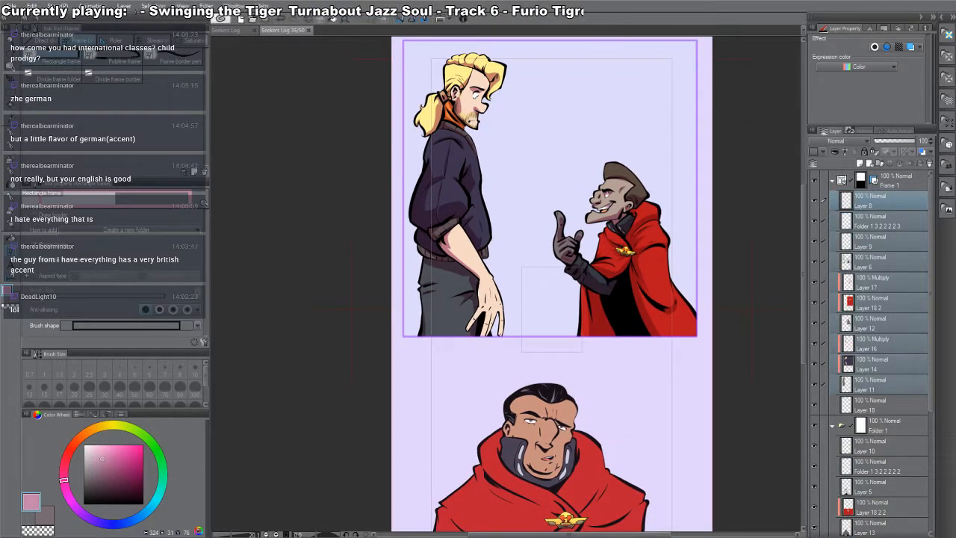
key(o)
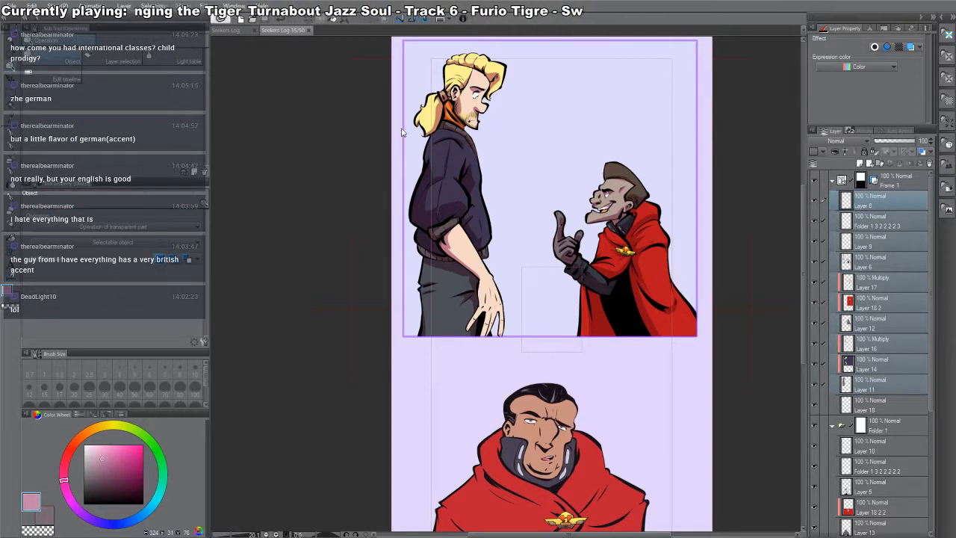
click(404, 142)
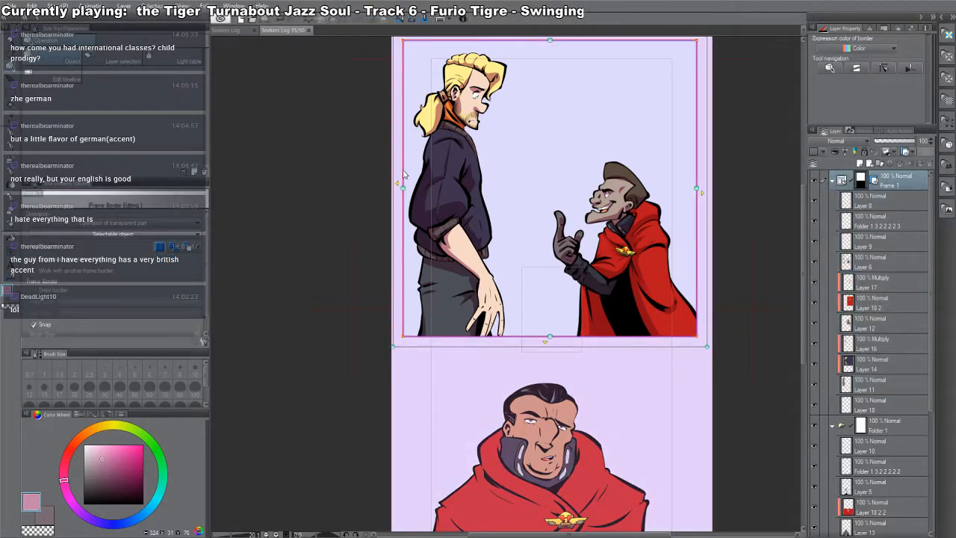
drag(404, 187, 428, 188)
drag(699, 192, 671, 194)
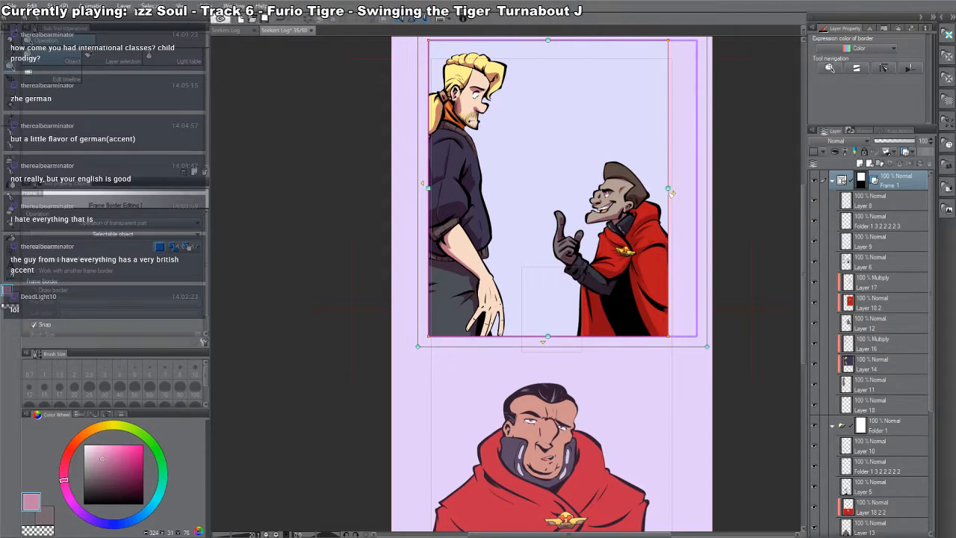
drag(672, 193, 672, 193)
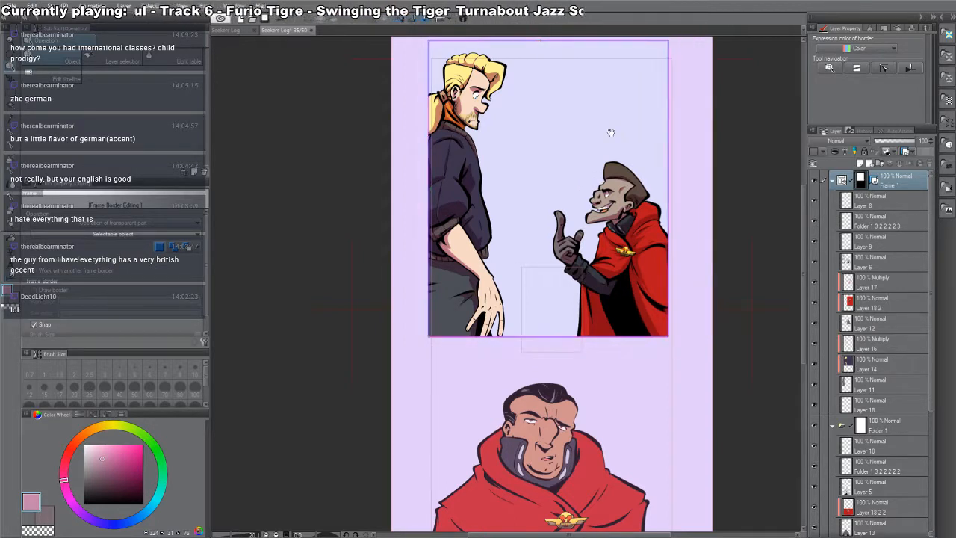
drag(629, 136, 660, 169)
- Select all layers inside the frame folder, marquee the blond man and shift him slightly right, fully inside the panel, then deselect
click(856, 198)
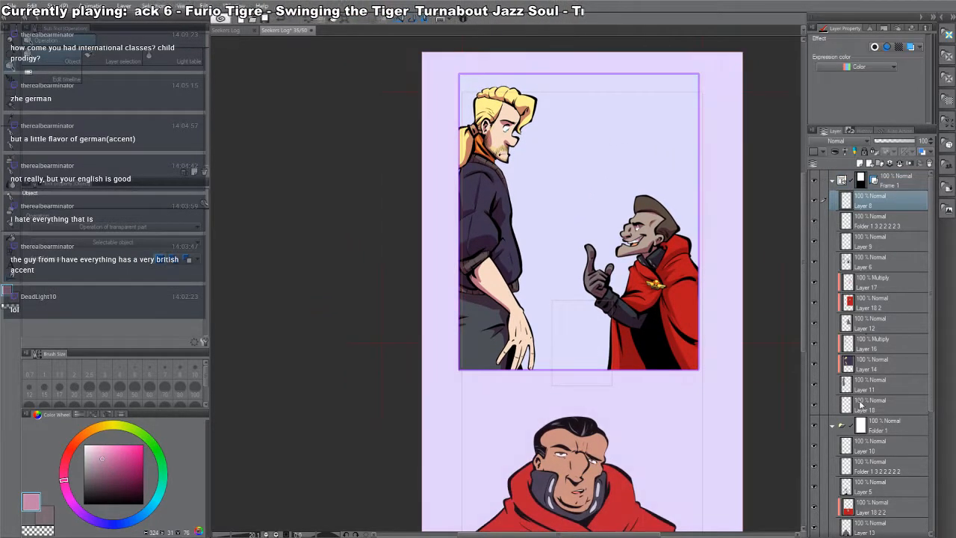
shift+click(863, 406)
key(m)
drag(550, 432, 305, 43)
key(k)
drag(494, 187, 513, 188)
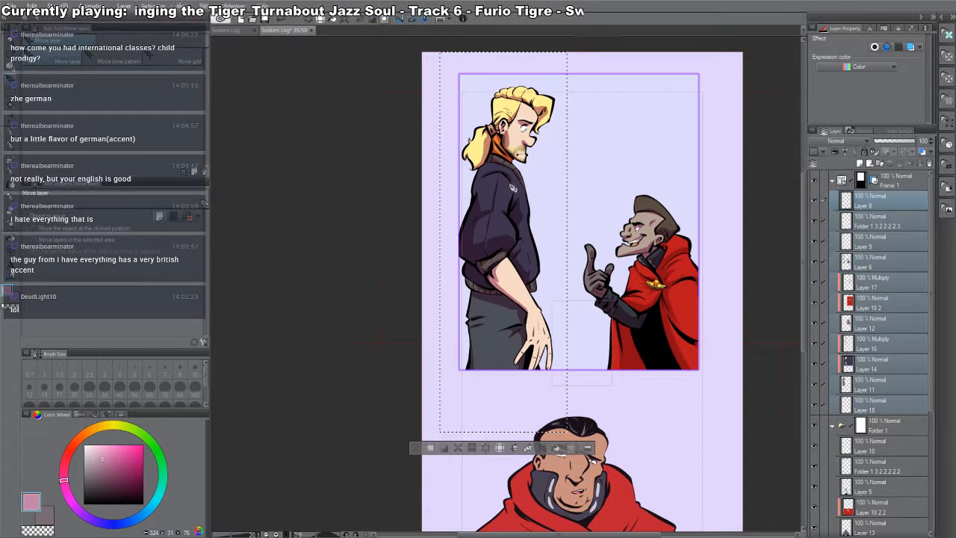
key(ctrl+d)
- Shift the frame's two side borders slightly left and extend its lower border a little downward
click(861, 179)
key(o)
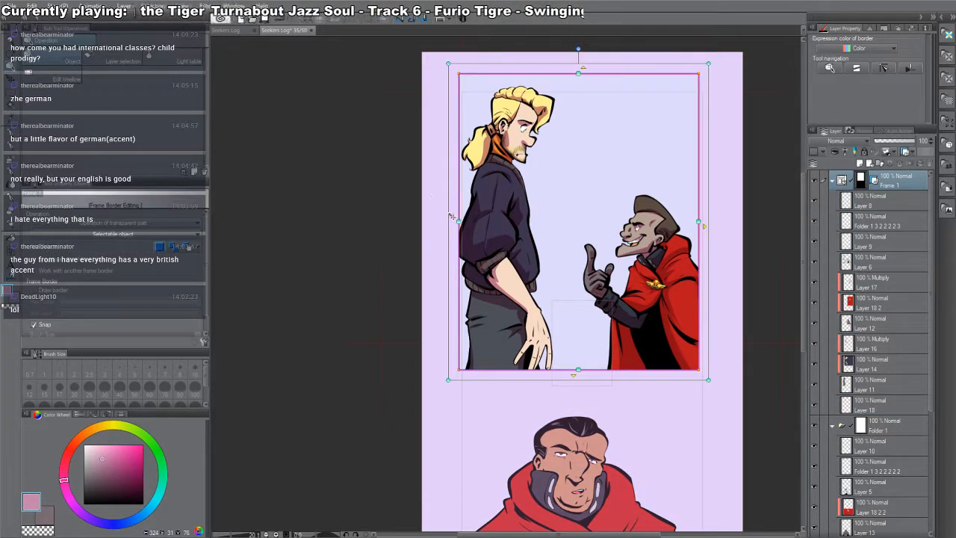
drag(700, 222, 689, 226)
mouse_move(463, 222)
mouse_down()
mouse_move(441, 221)
mouse_move(452, 222)
mouse_up()
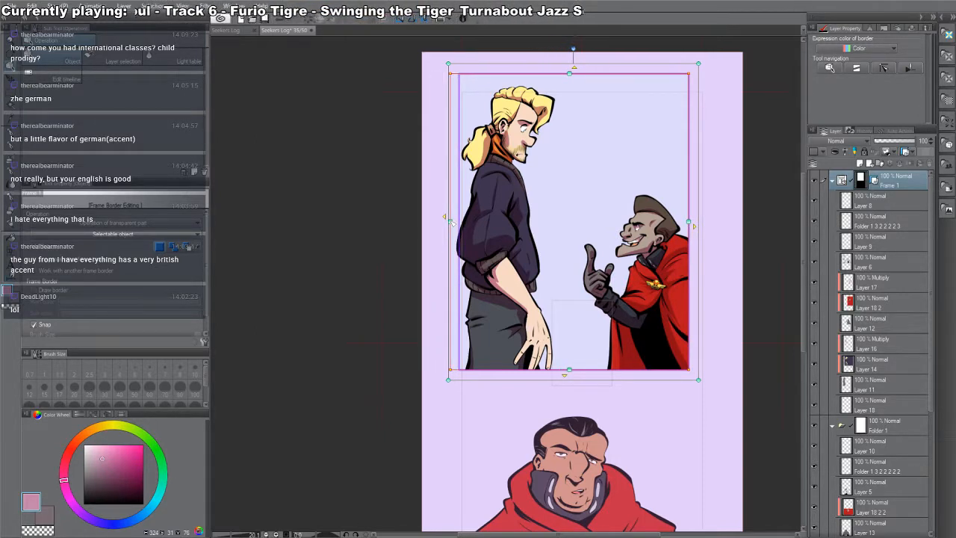
drag(451, 222, 451, 222)
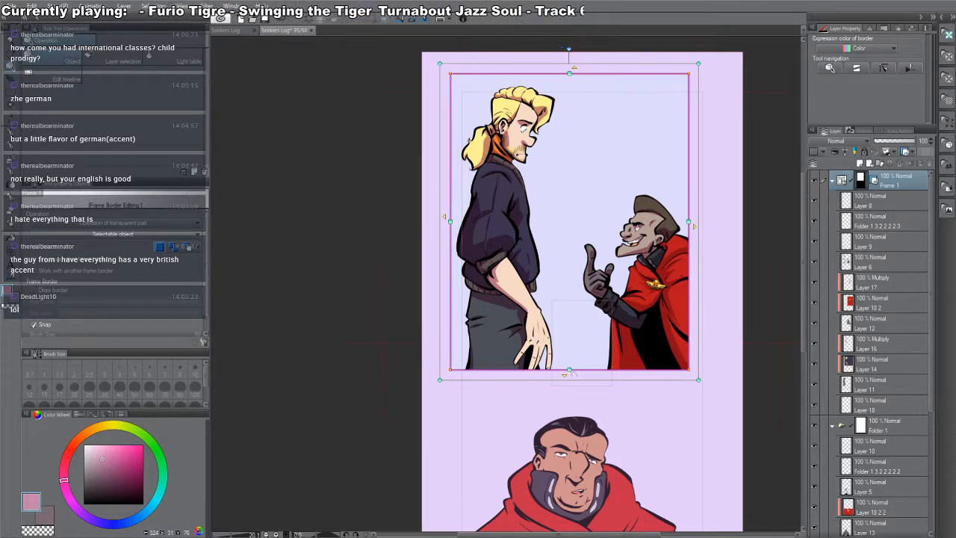
drag(569, 369, 568, 381)
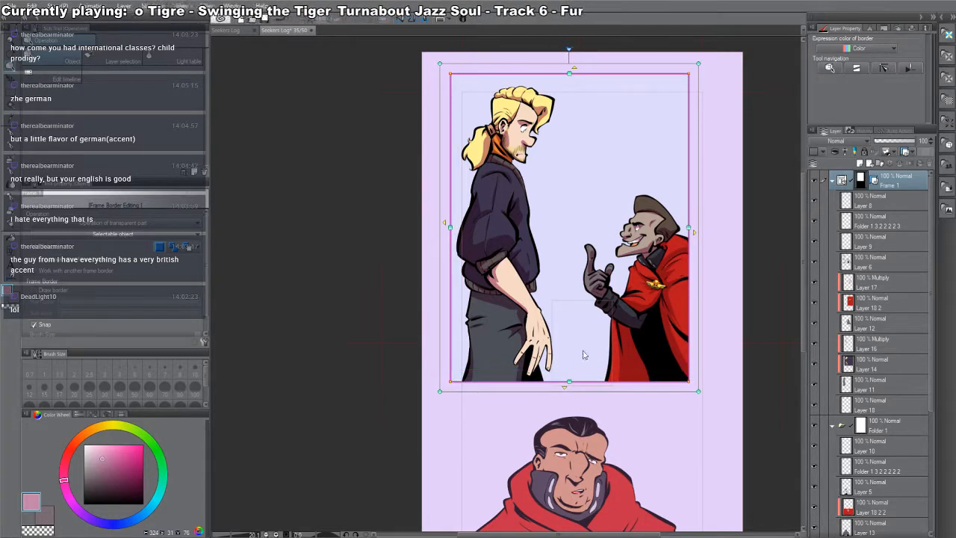
- Shade the back of the blond man's hand along the tendons and wrist on his Multiply layer, Layer 16
ctrl+shift+click(495, 285)
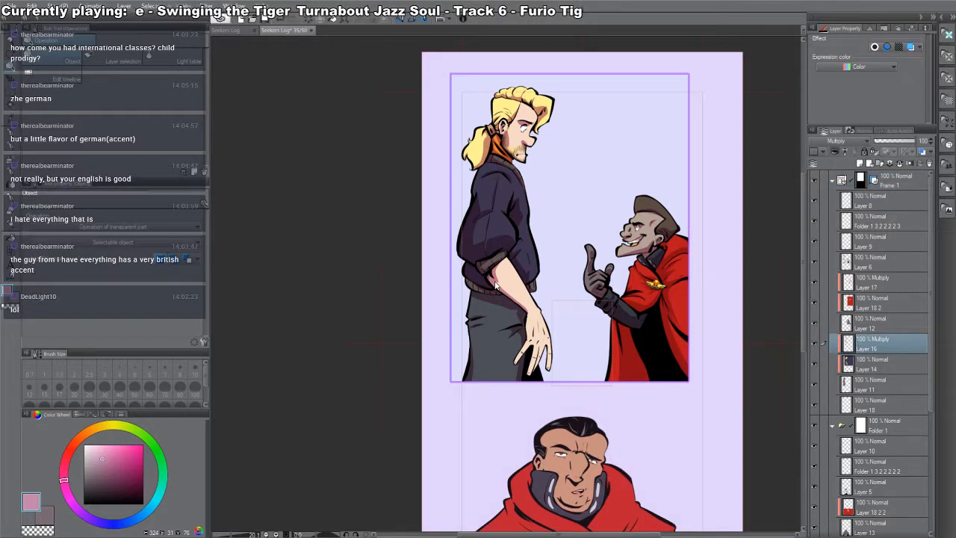
key(p)
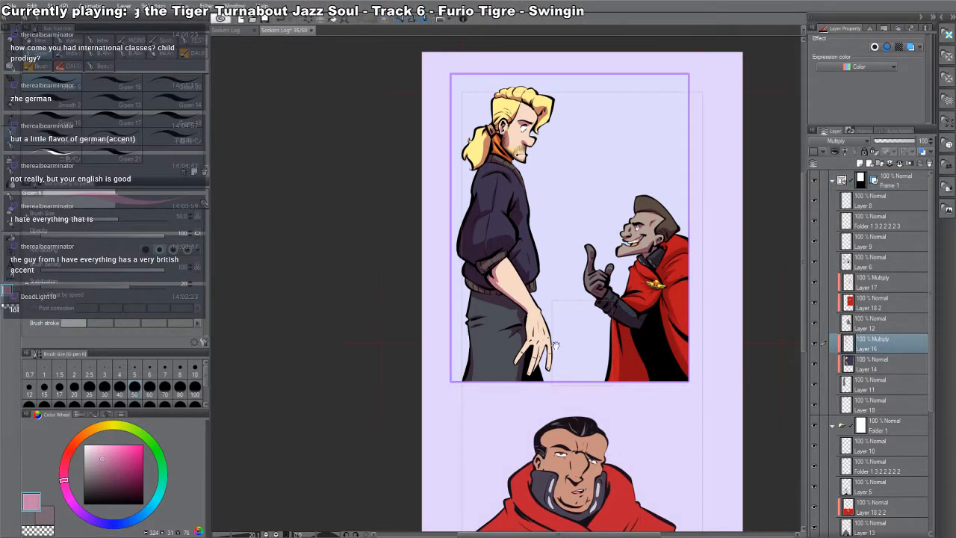
scroll(523, 351, up, 5)
drag(545, 212, 546, 291)
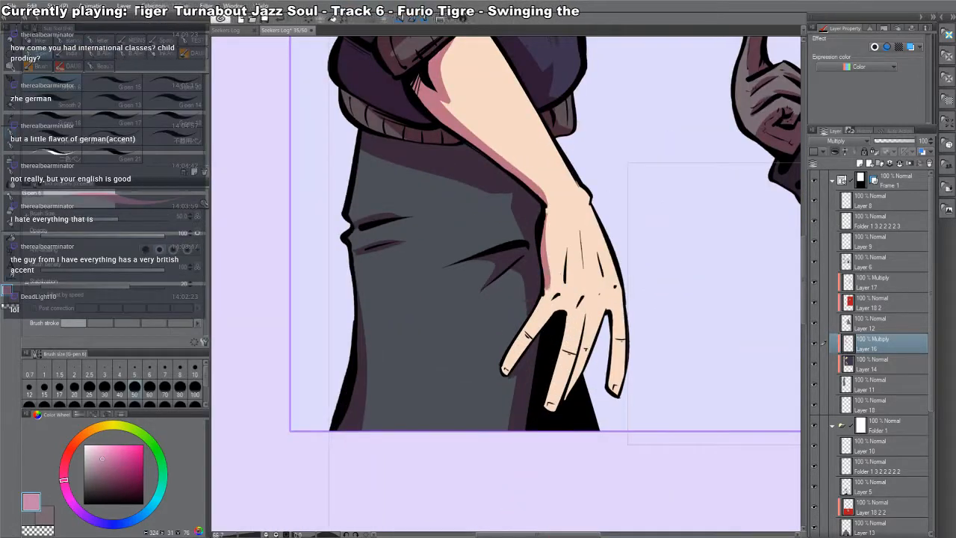
drag(565, 249, 568, 287)
mouse_move(581, 234)
mouse_down()
mouse_move(582, 275)
mouse_move(604, 279)
mouse_up()
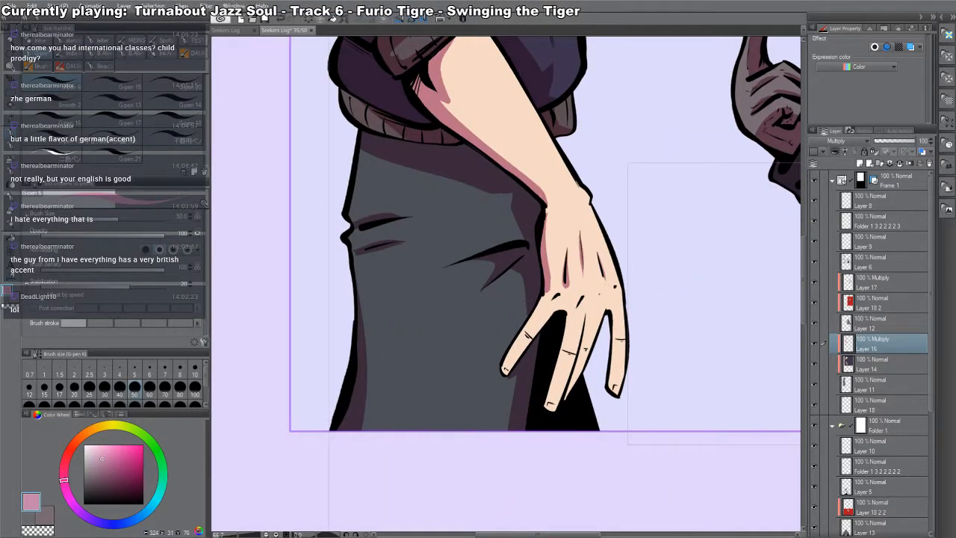
drag(589, 198, 545, 215)
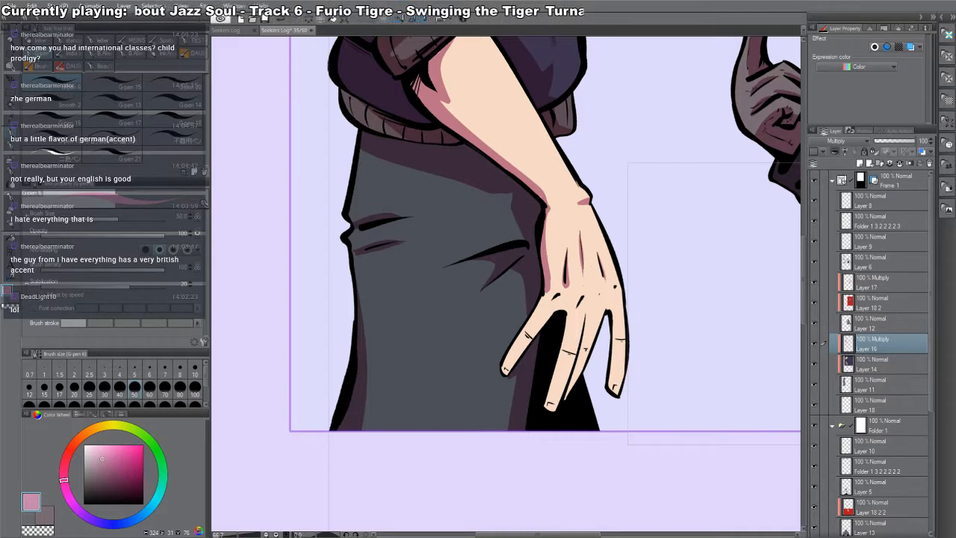
- Add shadows along the fingers of the blond man's hanging hand, undoing a stray stroke
mouse_move(505, 370)
mouse_down()
mouse_move(556, 312)
mouse_move(579, 306)
mouse_move(556, 302)
mouse_move(576, 340)
mouse_move(553, 414)
mouse_up()
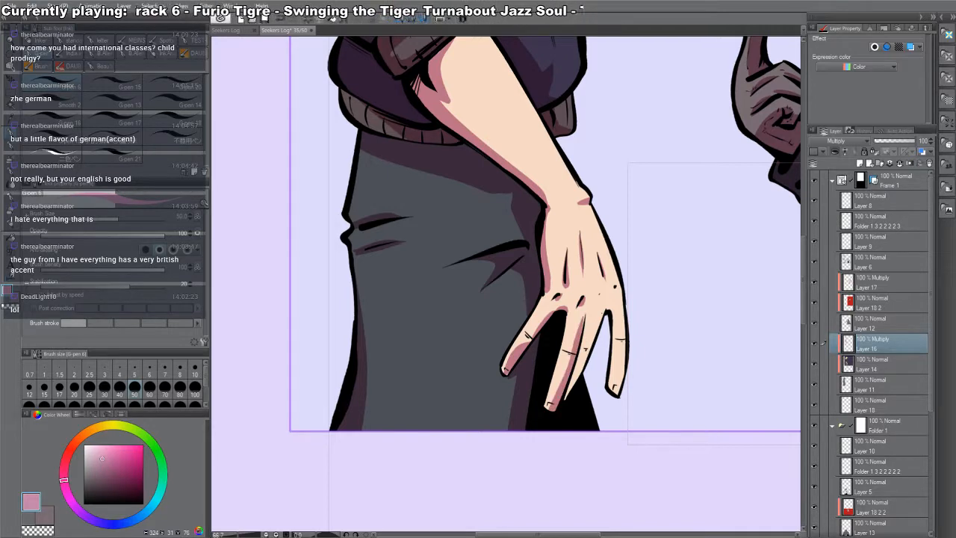
key(ctrl+z)
mouse_move(602, 318)
mouse_down()
mouse_move(585, 333)
mouse_move(611, 391)
mouse_up()
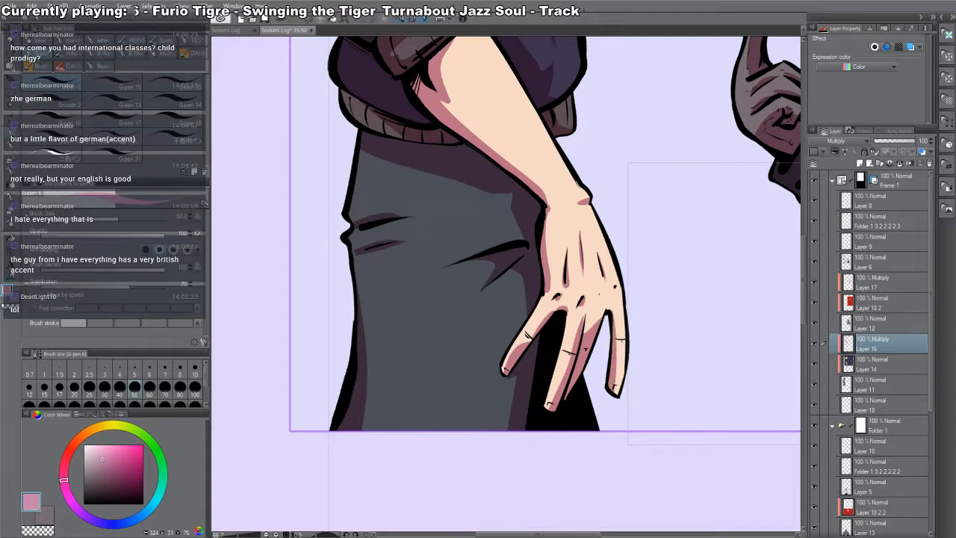
drag(613, 307, 604, 313)
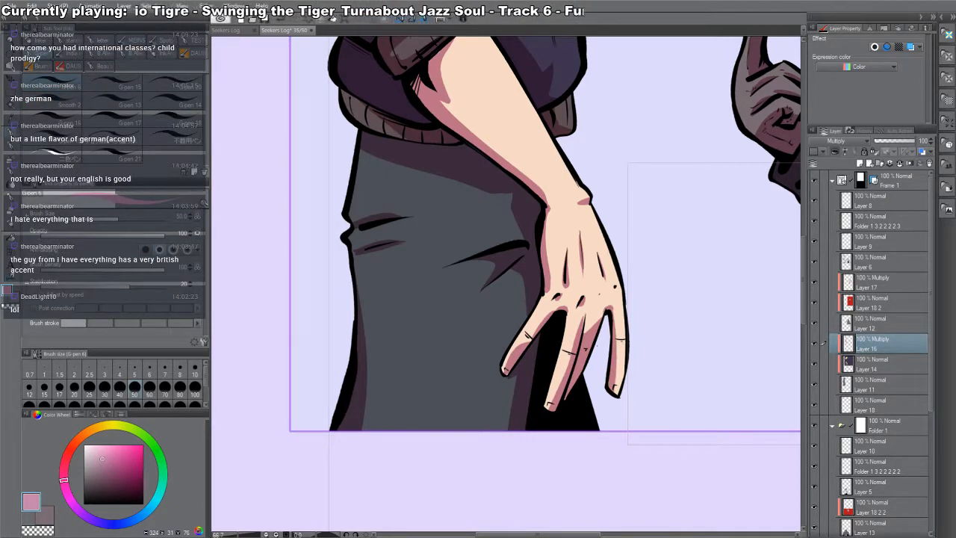
- Fade out the lower edge of the large caped man's bust on Folder 1's mask with the Square Brush Rough and transparent colour
alt+click(628, 311)
drag(664, 292, 372, 381)
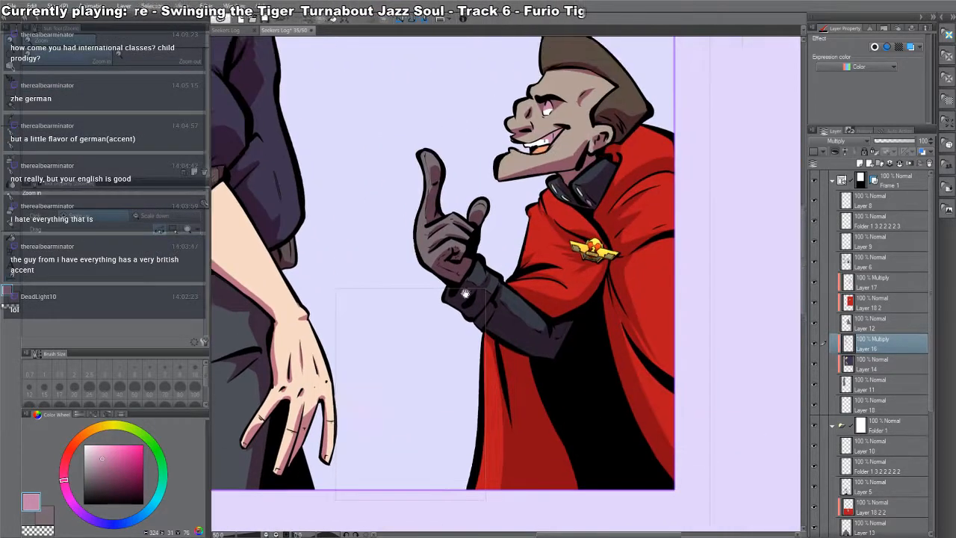
ctrl+shift+click(628, 365)
alt+click(622, 374)
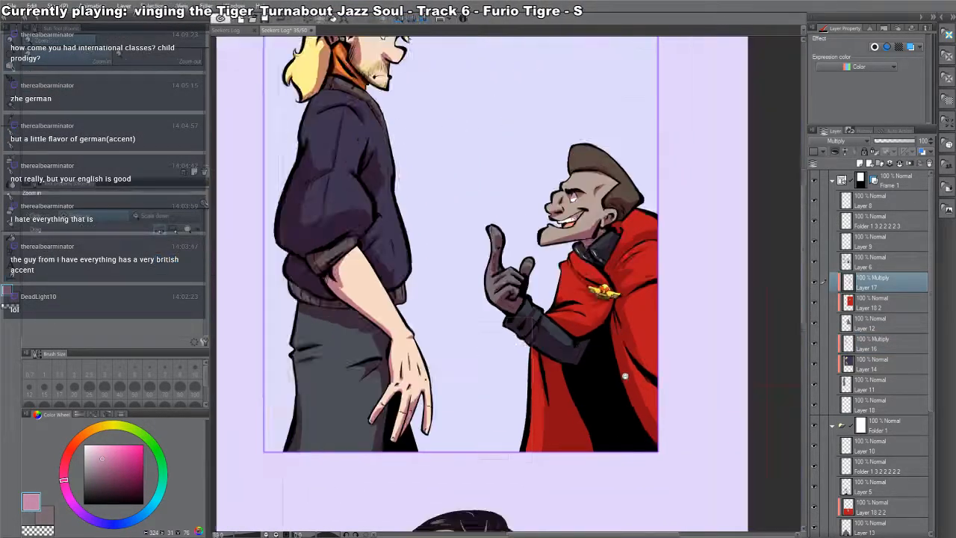
alt+click(618, 375)
drag(608, 409, 617, 292)
drag(604, 348, 654, 240)
ctrl+shift+click(611, 363)
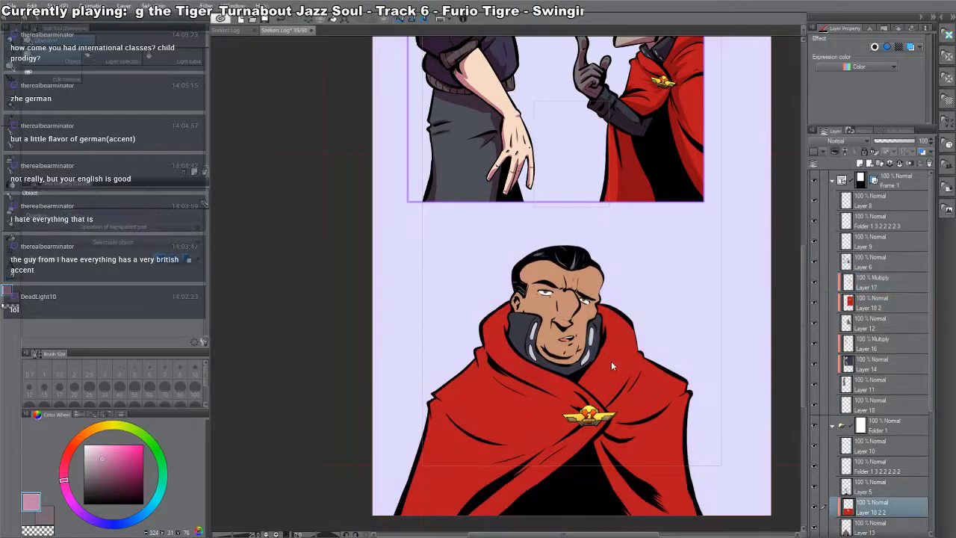
click(871, 423)
key(b)
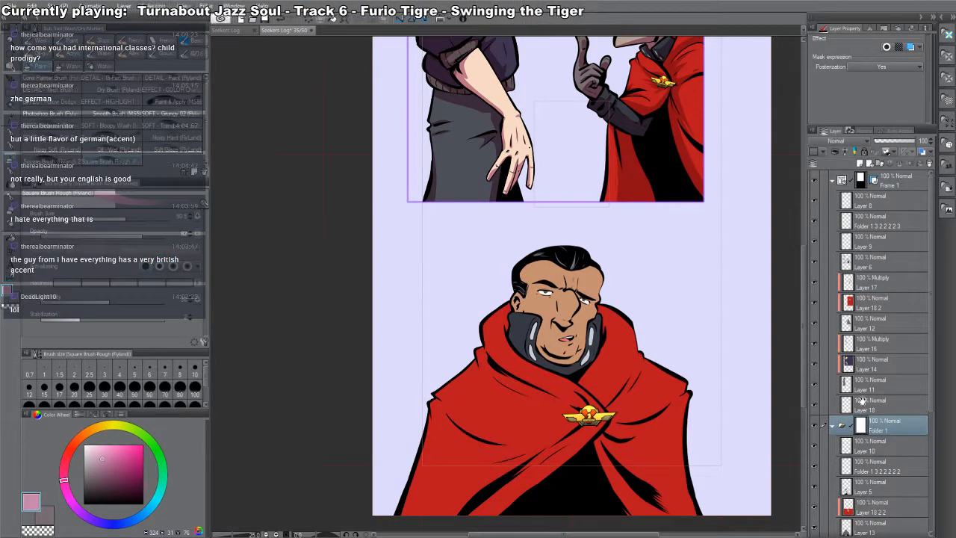
drag(618, 415, 634, 288)
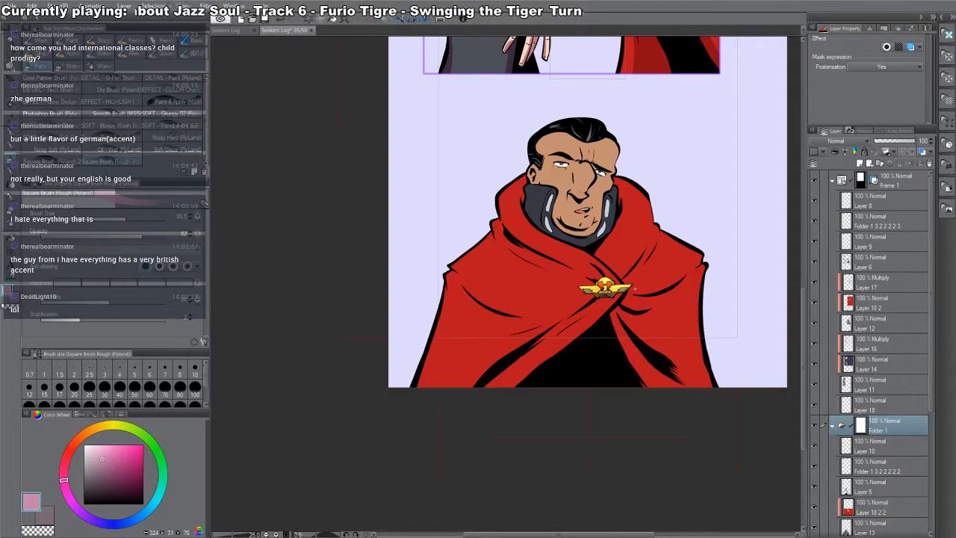
key(c)
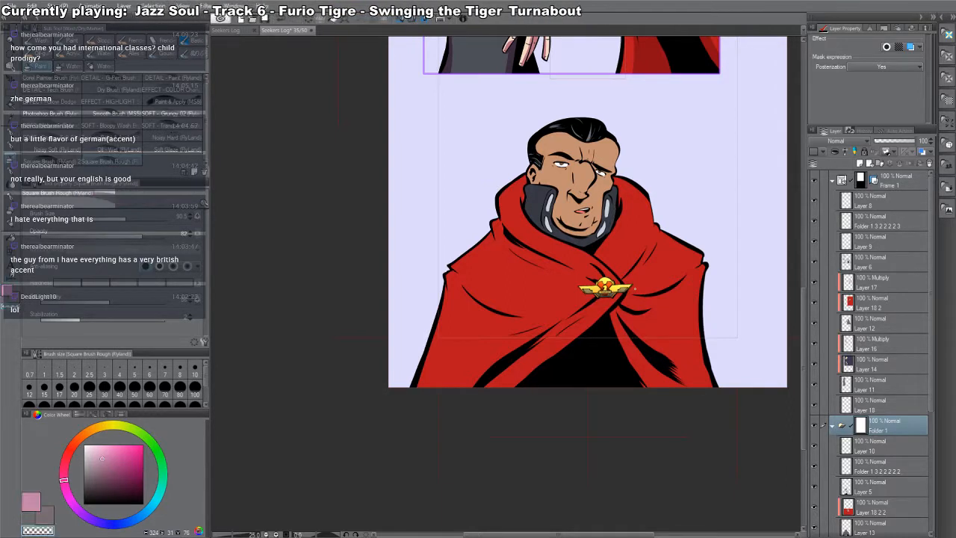
mouse_move(404, 410)
mouse_down()
mouse_move(433, 422)
mouse_move(451, 409)
mouse_move(588, 409)
mouse_move(615, 345)
mouse_move(639, 420)
mouse_move(726, 407)
mouse_up()
mouse_move(711, 366)
mouse_down()
mouse_move(584, 359)
mouse_move(581, 403)
mouse_move(530, 396)
mouse_move(494, 350)
mouse_move(432, 372)
mouse_up()
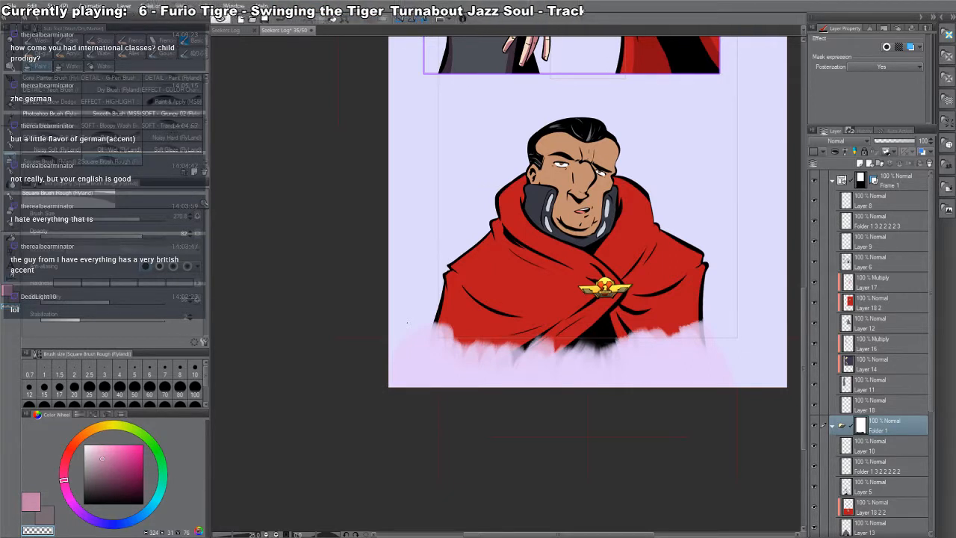
- Fade the caped man's bust higher up the cape on Folder 1's mask with a larger Square Brush Rough
key(bracketright)
key(bracketright)
drag(560, 359, 562, 365)
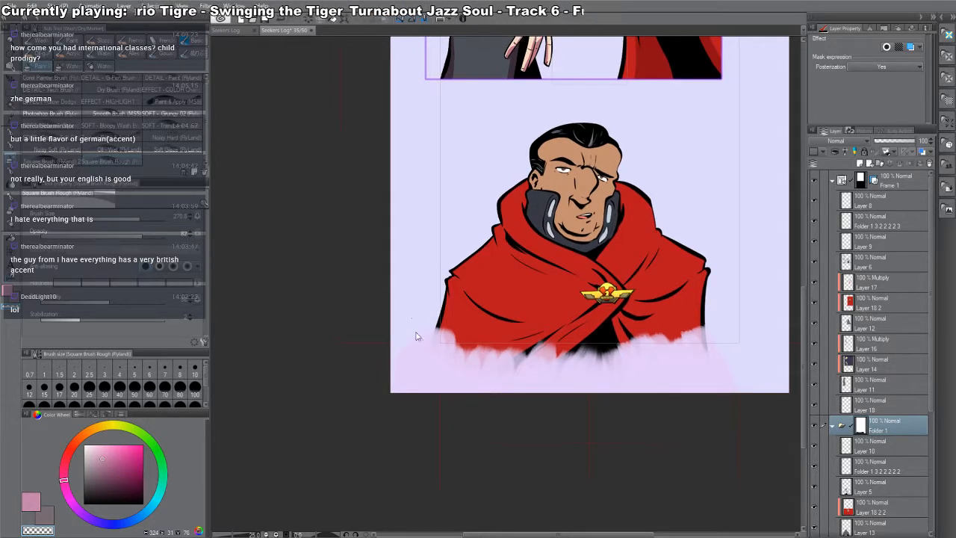
mouse_move(419, 336)
mouse_down()
mouse_move(444, 295)
mouse_move(427, 336)
mouse_move(438, 412)
mouse_move(452, 347)
mouse_move(476, 373)
mouse_move(557, 343)
mouse_move(609, 348)
mouse_move(706, 310)
mouse_up()
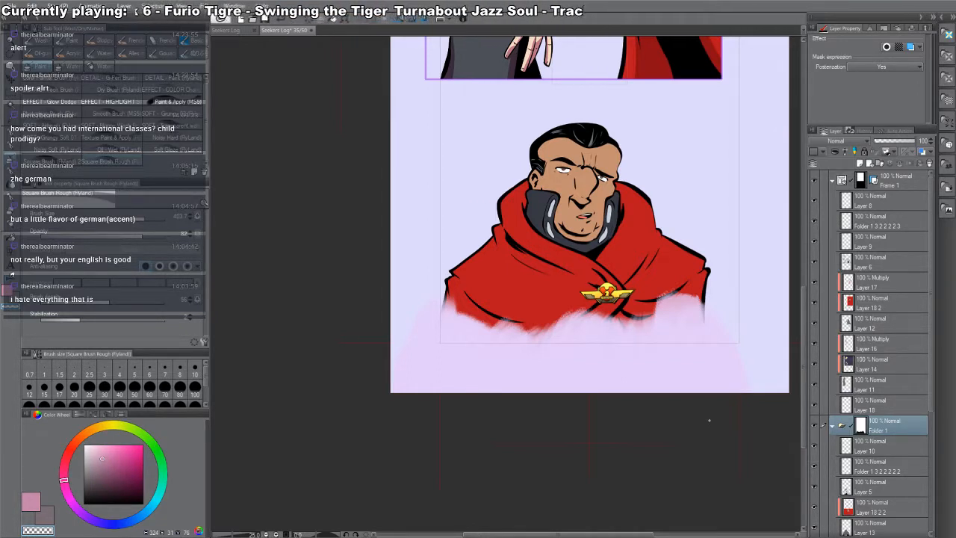
drag(709, 421, 713, 443)
- Repaint the cape's lower left part on Folder 1's mask with long diagonal strokes in an opaque colour
key(x)
mouse_move(598, 333)
mouse_down()
mouse_move(535, 382)
mouse_move(562, 379)
mouse_move(490, 390)
mouse_up()
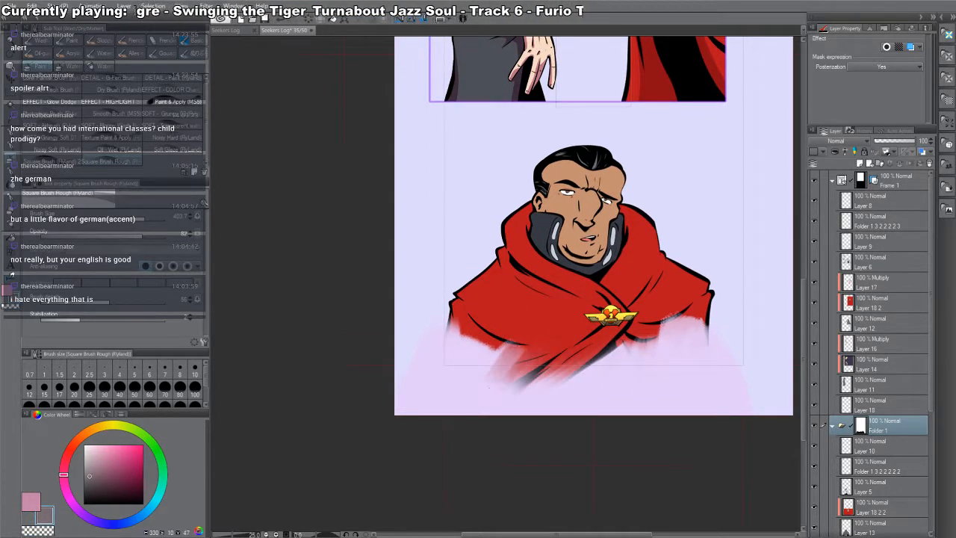
drag(527, 344, 490, 393)
drag(553, 354, 482, 396)
drag(516, 346, 471, 391)
mouse_move(486, 336)
mouse_down()
mouse_move(456, 381)
mouse_move(445, 377)
mouse_up()
drag(458, 318, 435, 366)
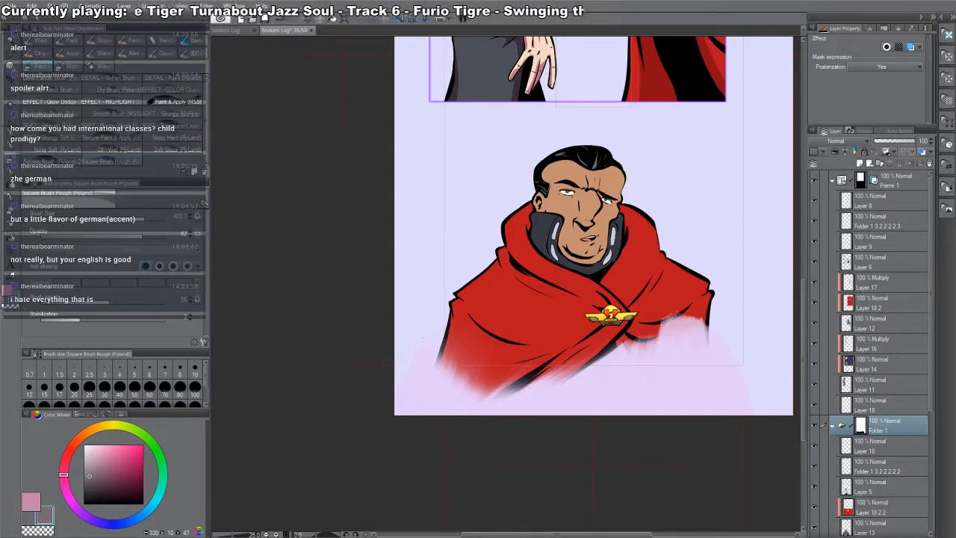
- Bring back the black gap and the cape folds below the brooch on the mask with strokes following the folds
drag(605, 356, 609, 367)
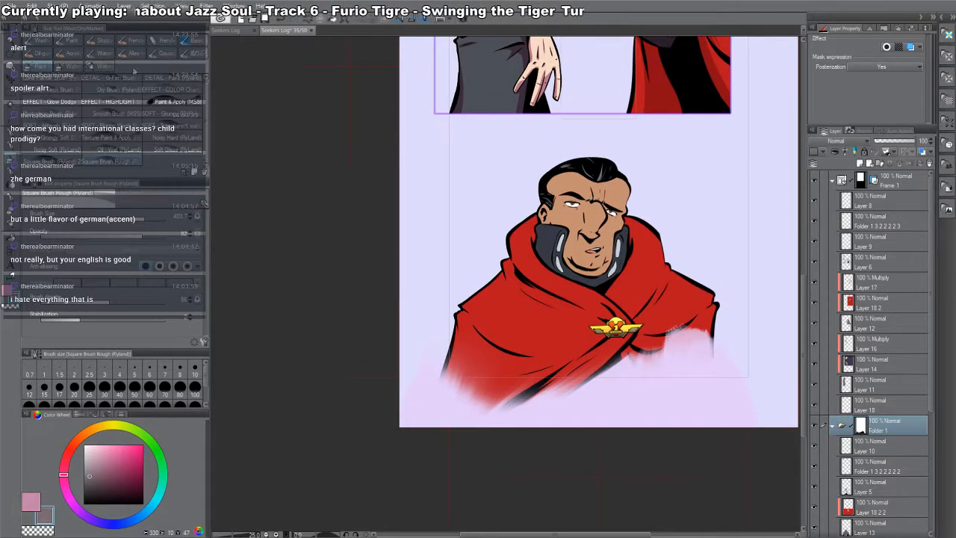
drag(513, 393, 707, 275)
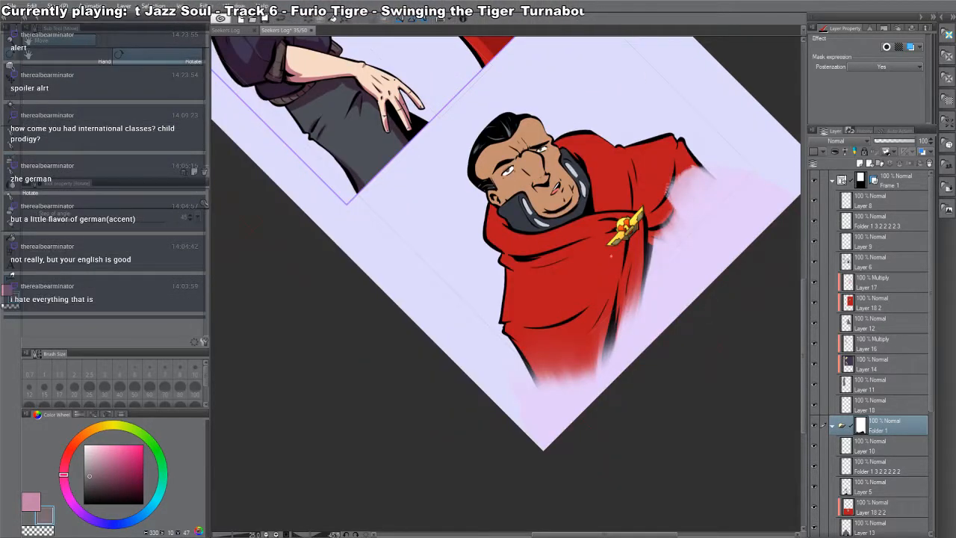
mouse_move(619, 322)
mouse_down()
mouse_move(607, 359)
mouse_move(587, 370)
mouse_move(491, 389)
mouse_up()
drag(492, 389, 422, 349)
mouse_move(566, 367)
mouse_down()
mouse_move(547, 349)
mouse_move(620, 377)
mouse_up()
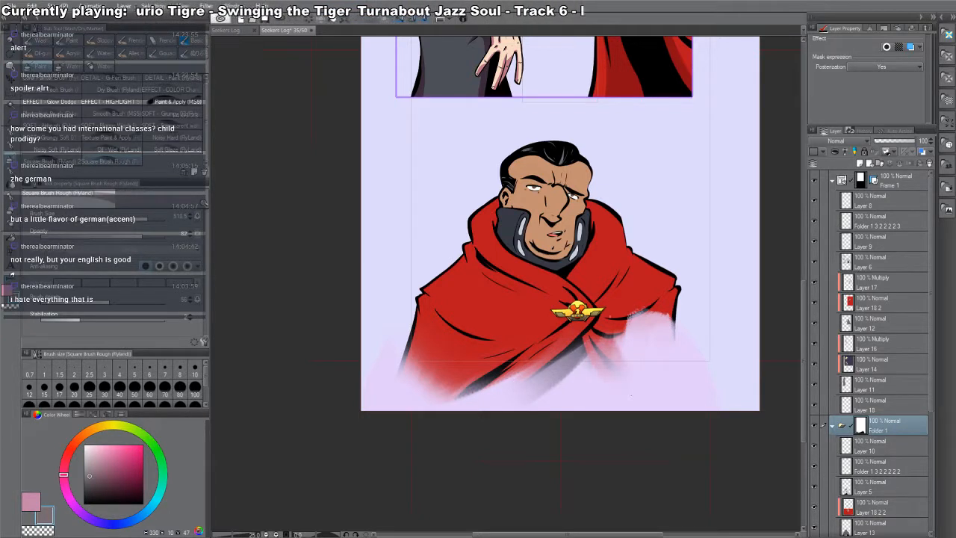
drag(594, 347, 621, 392)
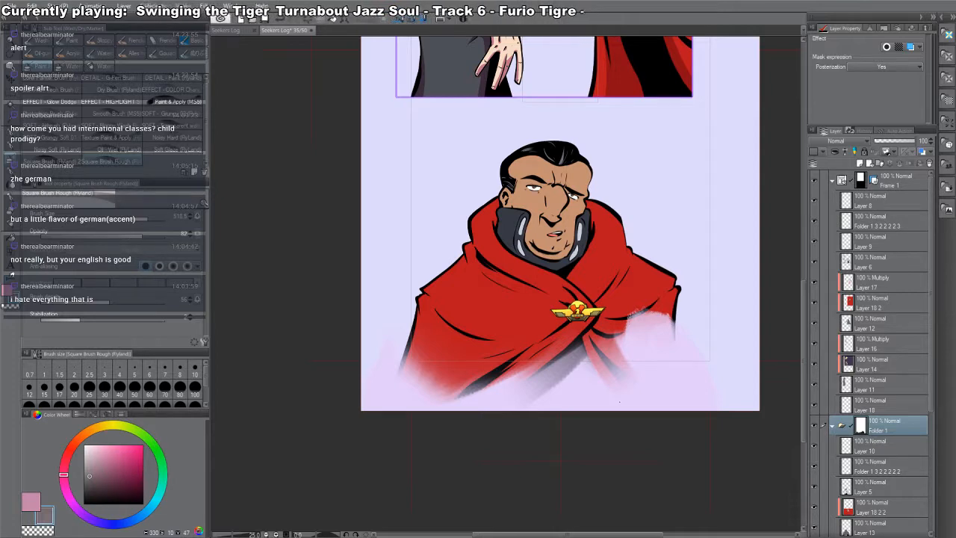
- Soften the left and centre of the bust's faded lower edge with transparent colour on the mask
drag(533, 99, 563, 394)
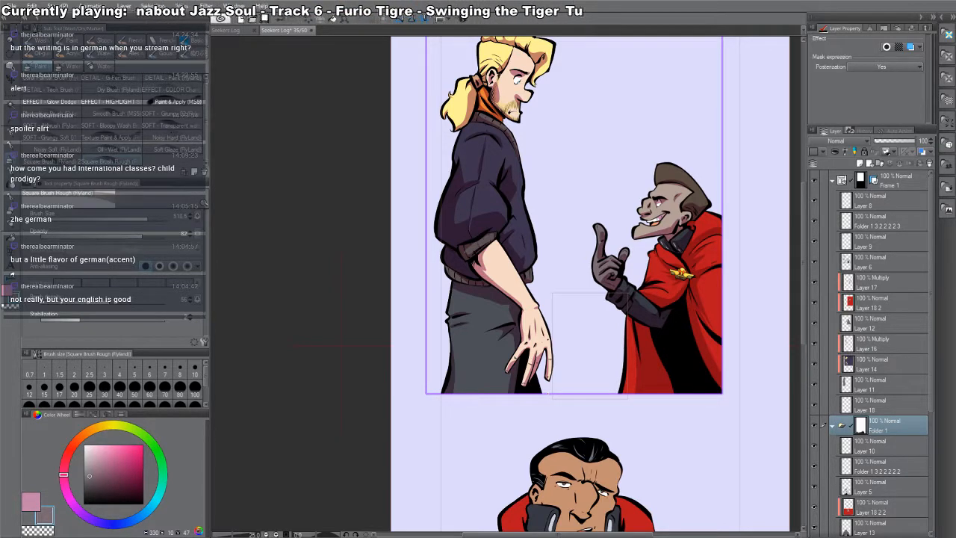
drag(666, 390, 625, 138)
mouse_move(627, 371)
mouse_down()
mouse_move(605, 400)
mouse_move(571, 396)
mouse_move(556, 423)
mouse_up()
key(c)
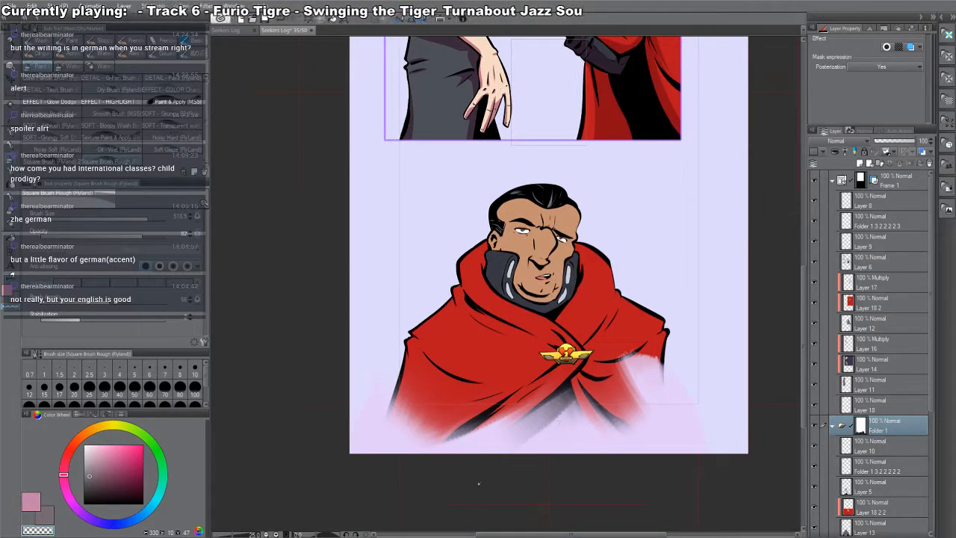
drag(546, 428, 583, 380)
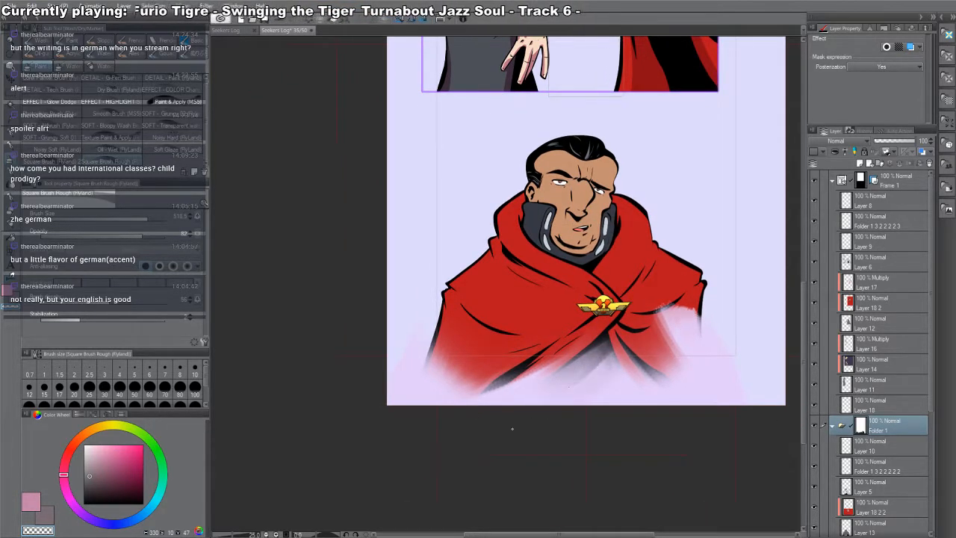
mouse_move(448, 426)
mouse_down()
mouse_move(499, 393)
mouse_move(479, 411)
mouse_move(500, 405)
mouse_up()
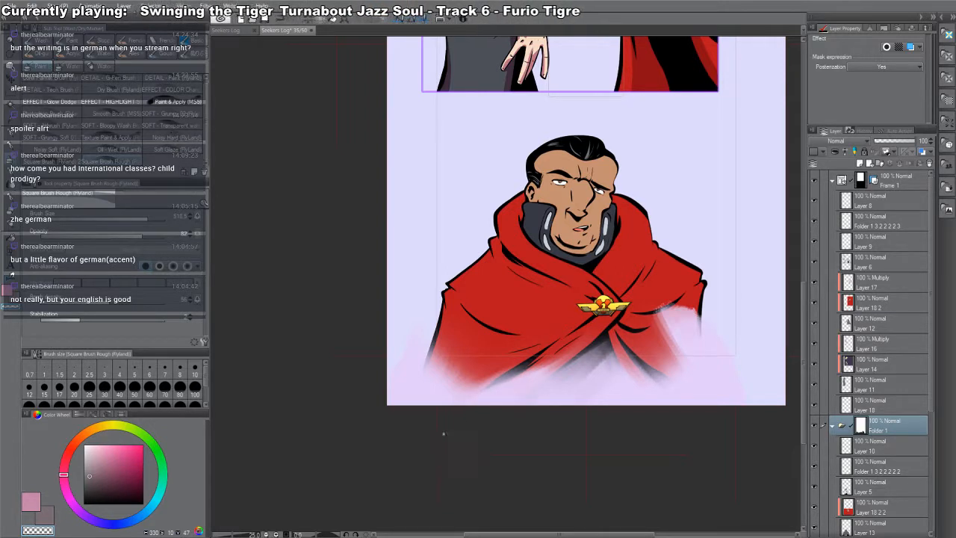
- Restore the cape's right edge down to the faded bottom on the mask and check it against the upper panel
key(c)
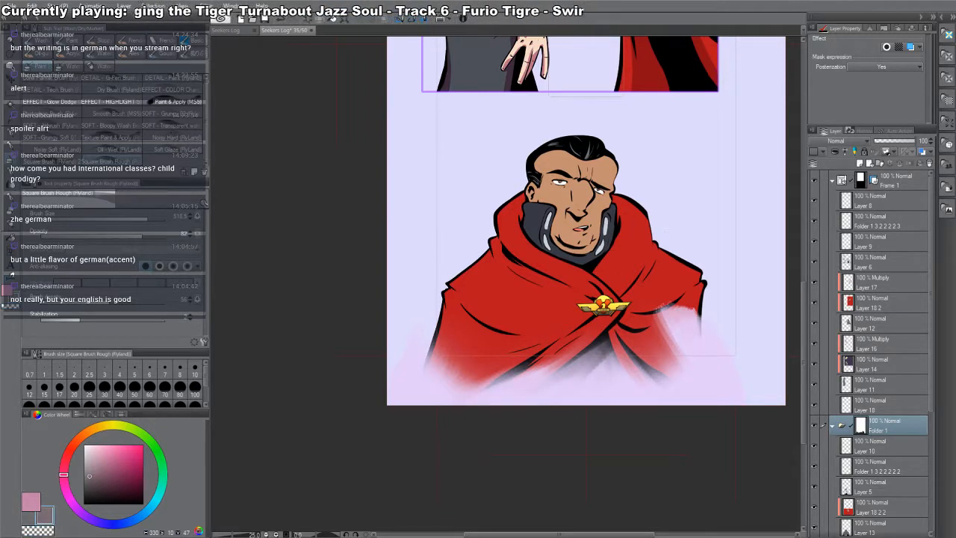
drag(666, 299, 714, 396)
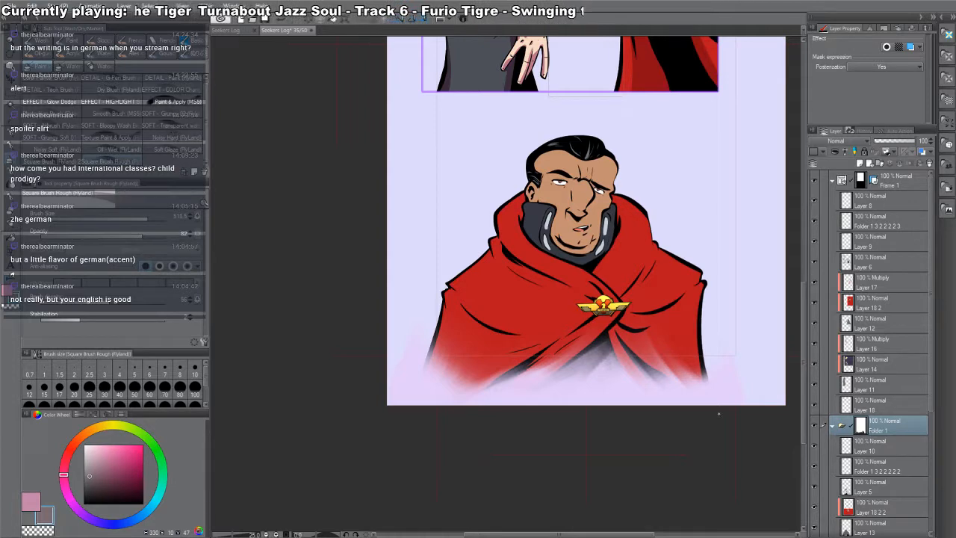
drag(554, 341, 484, 522)
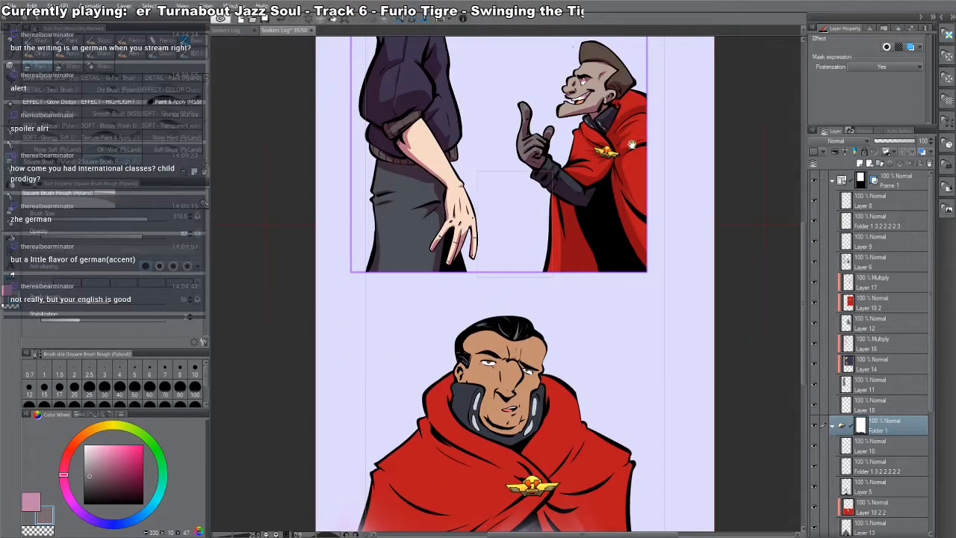
drag(632, 144, 603, 280)
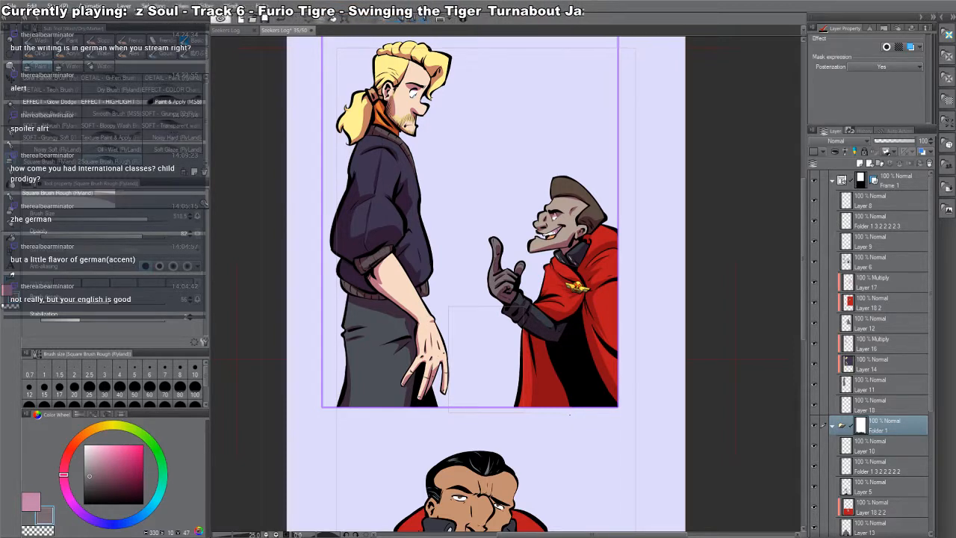
drag(623, 408, 616, 124)
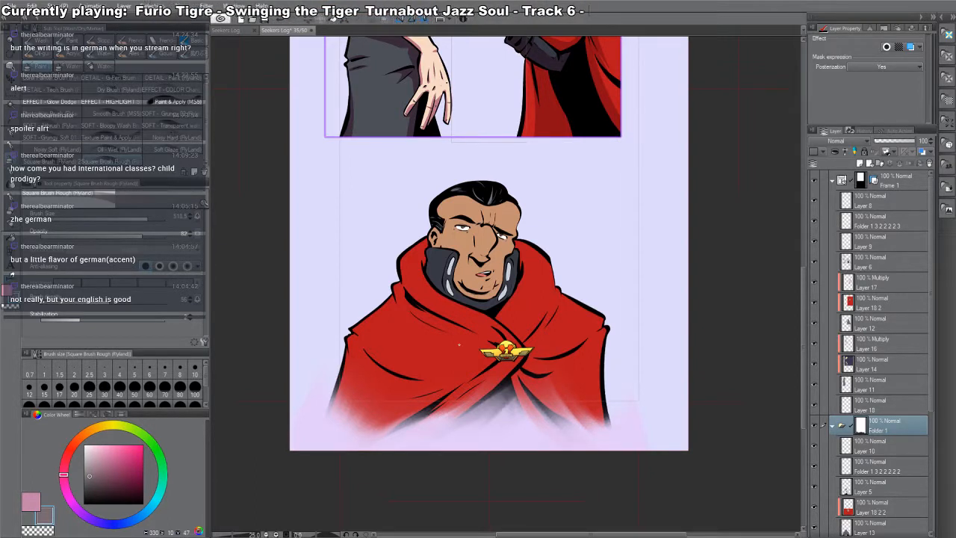
- Blend the faded lower edge of the cape on the mask with an enlarged Gouache Round brush
click(189, 60)
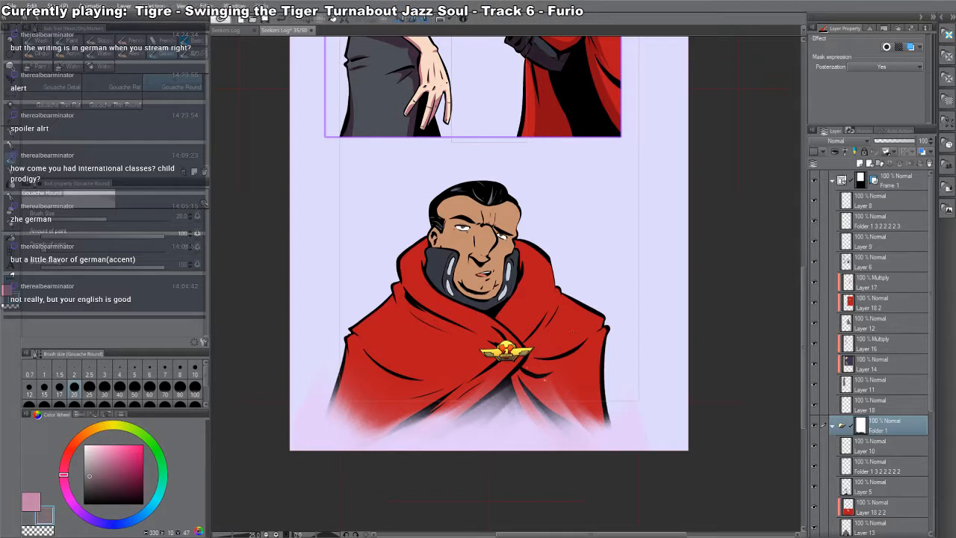
mouse_move(562, 393)
mouse_down()
mouse_move(574, 393)
mouse_move(584, 420)
mouse_move(608, 428)
mouse_move(602, 414)
mouse_move(532, 387)
mouse_move(526, 407)
mouse_move(512, 397)
mouse_move(500, 408)
mouse_move(471, 405)
mouse_move(543, 403)
mouse_move(469, 398)
mouse_up()
key(c)
key(bracketright)
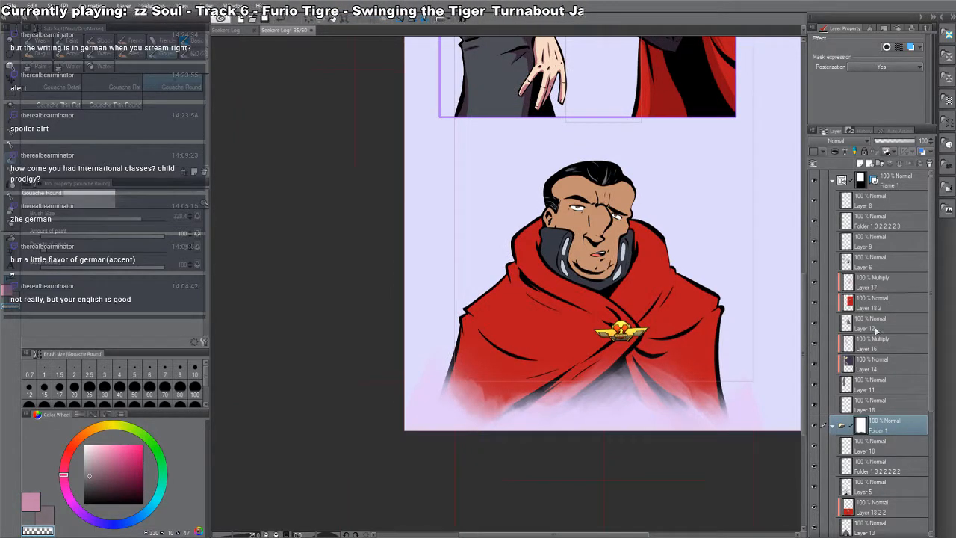
- Move the large caped man's bust on Folder 1 slightly upward together with its mask
key(k)
drag(662, 366, 664, 346)
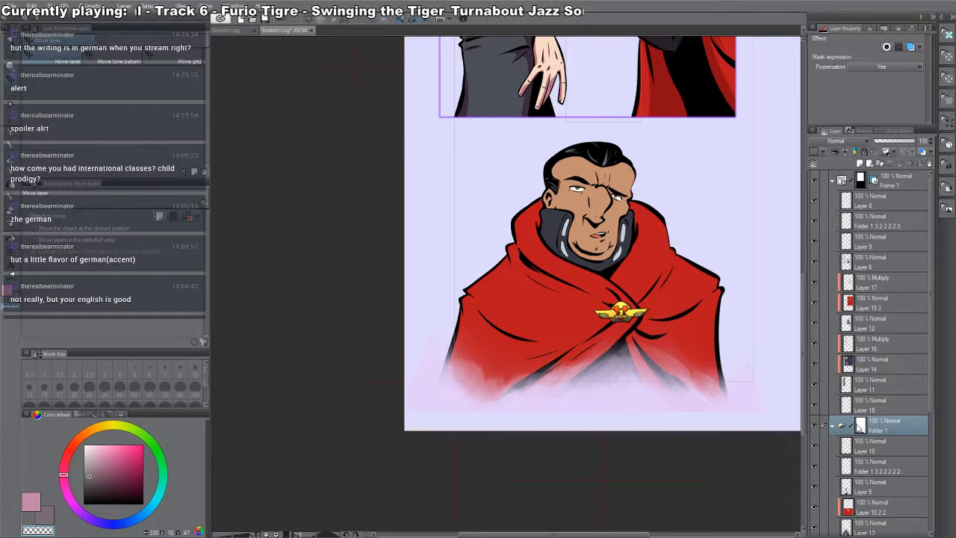
key(b)
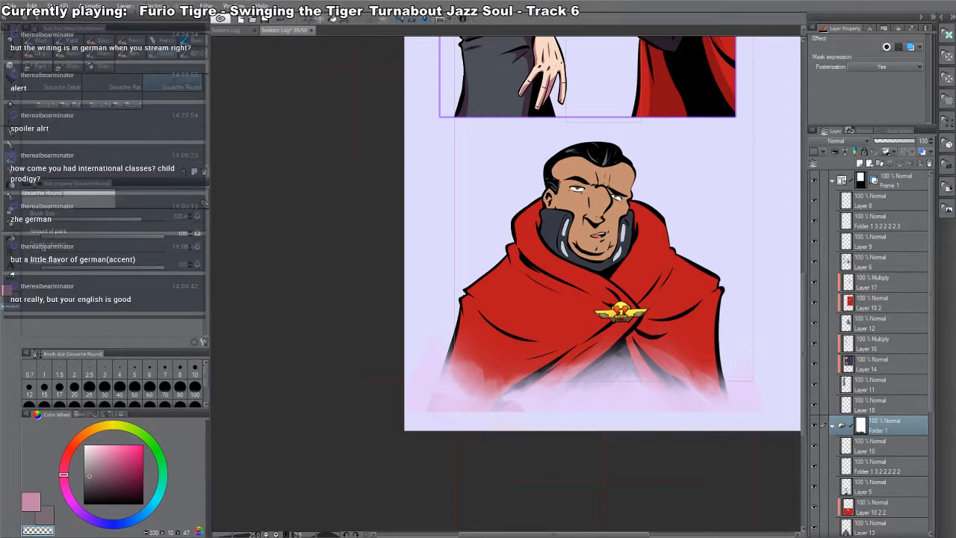
- Clear a thin rectangular strip of Folder 1's mask along the bottom of the page and deselect
key(m)
drag(339, 415, 951, 532)
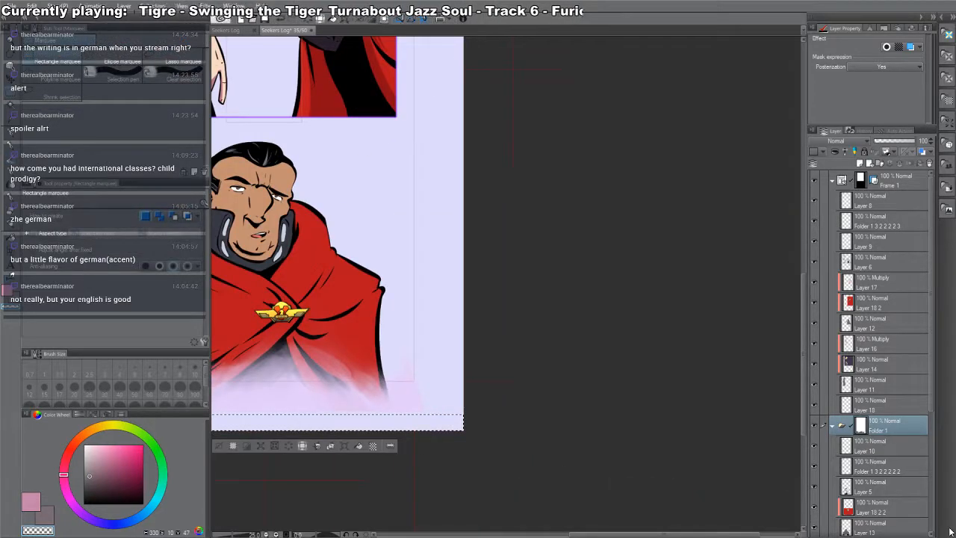
key(Delete)
key(ctrl+d)
drag(503, 277, 750, 248)
- Clear a taller rectangular band of the mask below the bust, out to the page's right and left edges
key(m)
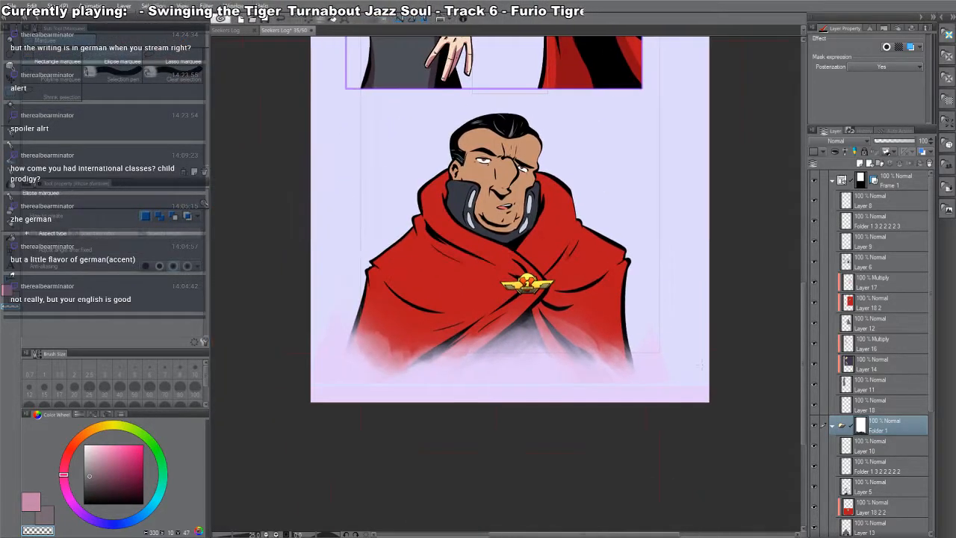
drag(710, 371, 207, 479)
key(ctrl+d)
key(m)
drag(342, 380, 945, 499)
key(Delete)
key(ctrl+d)
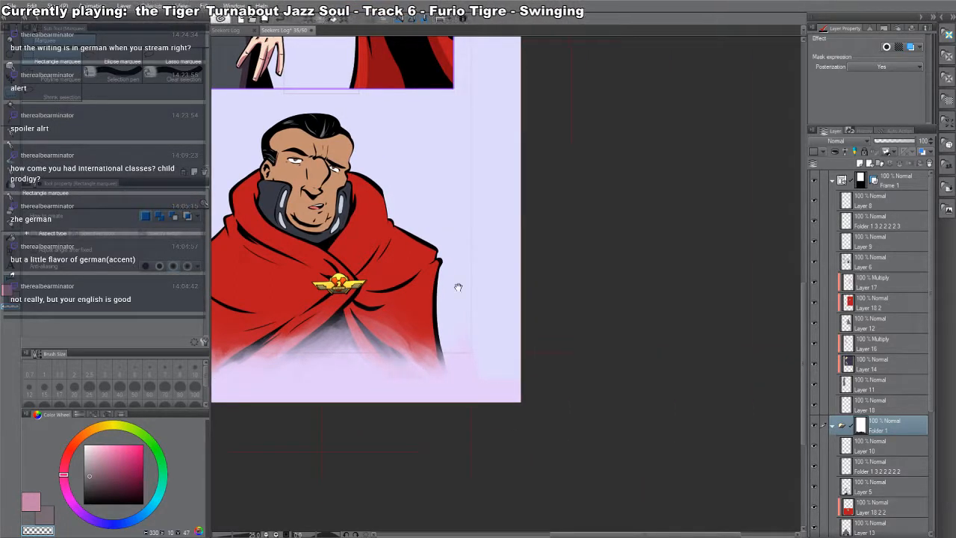
drag(464, 291, 647, 308)
drag(654, 375, 73, 535)
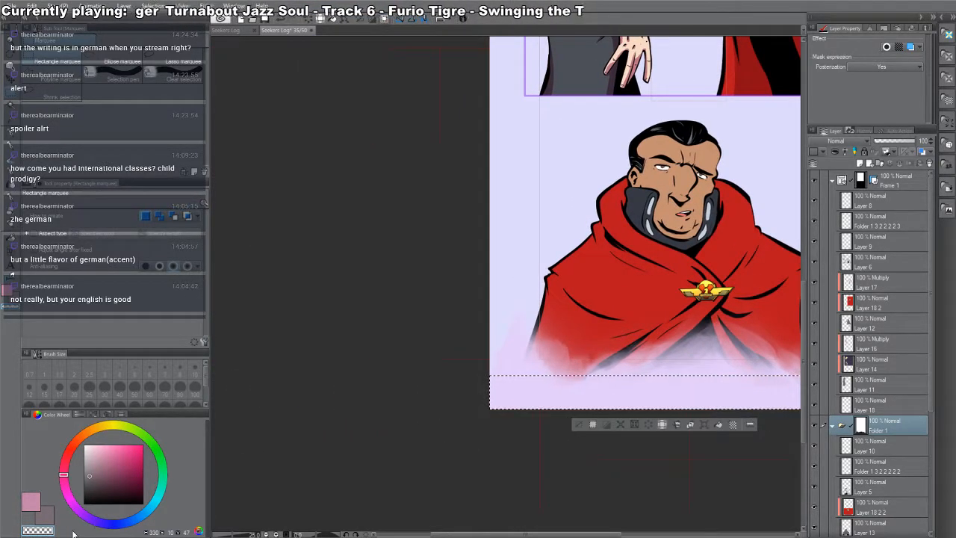
key(Delete)
key(ctrl+d)
- Soften the cape's faded lower edges on the mask with Gouache Round, undoing a stray stroke on the right side
key(b)
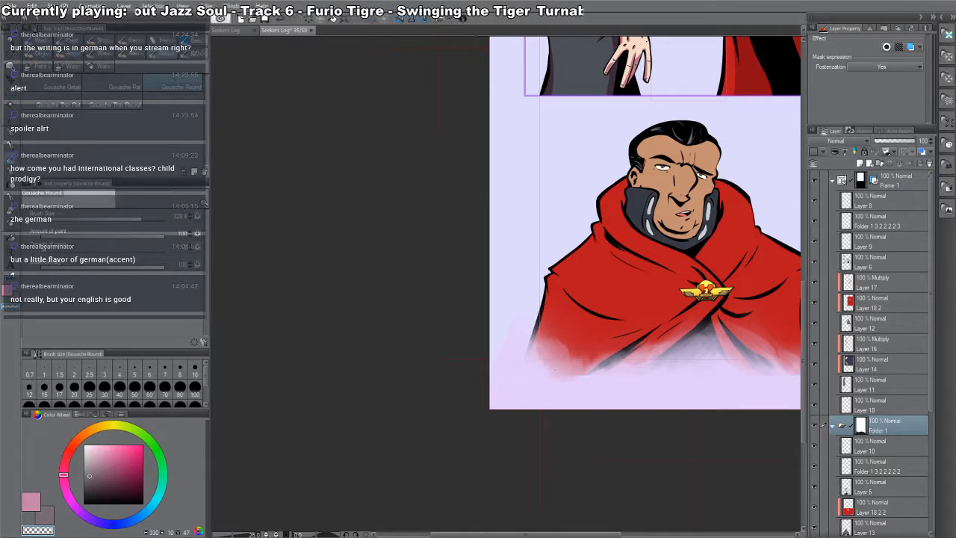
mouse_move(537, 365)
mouse_down()
mouse_move(556, 376)
mouse_move(542, 369)
mouse_up()
drag(546, 314, 560, 326)
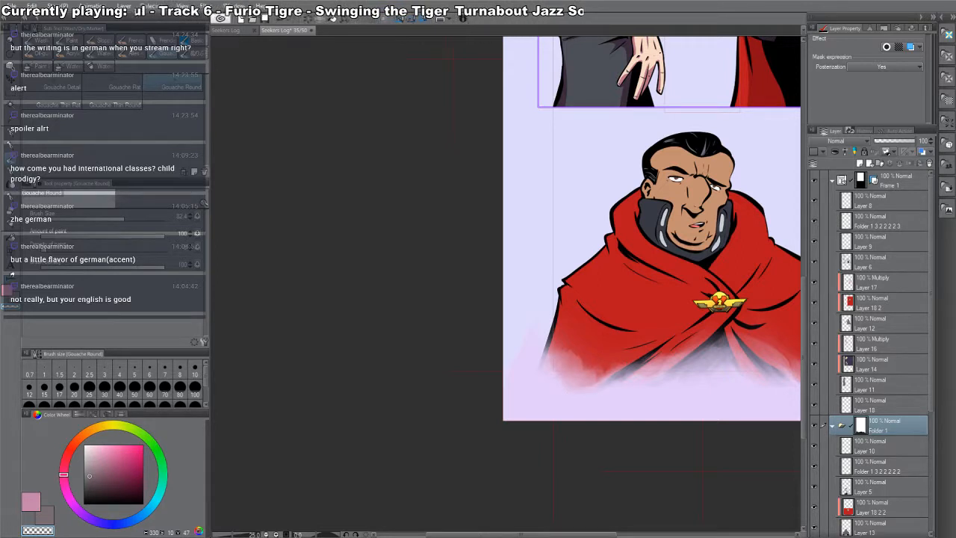
drag(579, 369, 576, 362)
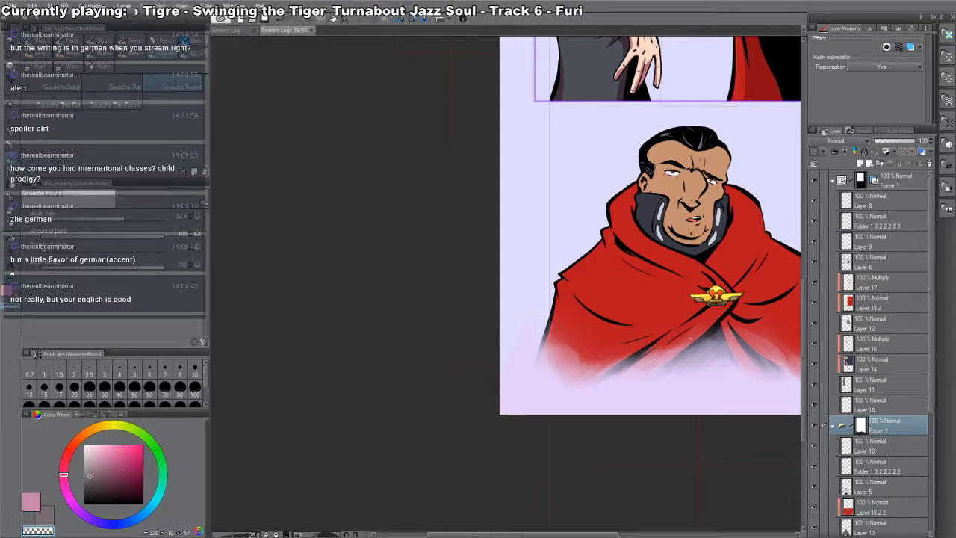
drag(658, 368, 494, 331)
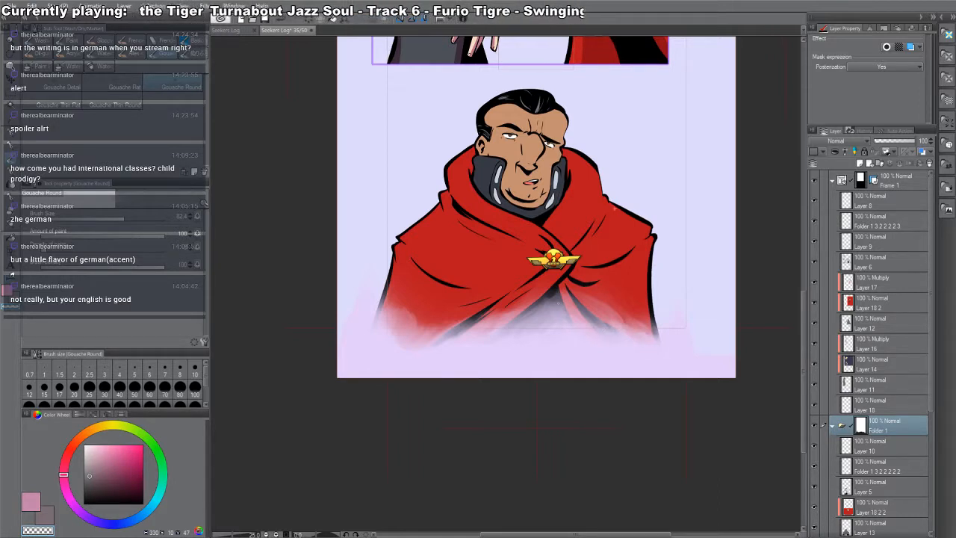
mouse_move(604, 306)
mouse_down()
mouse_move(633, 324)
mouse_move(614, 317)
mouse_move(651, 278)
mouse_move(647, 330)
mouse_move(644, 285)
mouse_move(602, 263)
mouse_up()
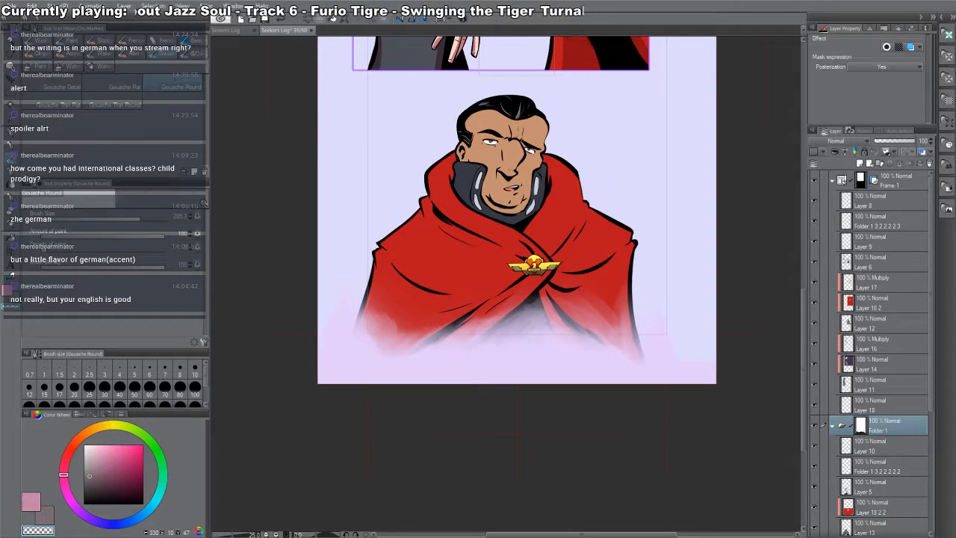
mouse_move(633, 329)
mouse_down()
mouse_move(638, 280)
mouse_move(598, 359)
mouse_up()
key(ctrl+z)
- Cut away the cape's lower right corner and lower left edge on the mask with Hard eraser 2
key(e)
mouse_move(635, 311)
mouse_down()
mouse_move(608, 363)
mouse_move(615, 379)
mouse_move(642, 348)
mouse_move(642, 319)
mouse_up()
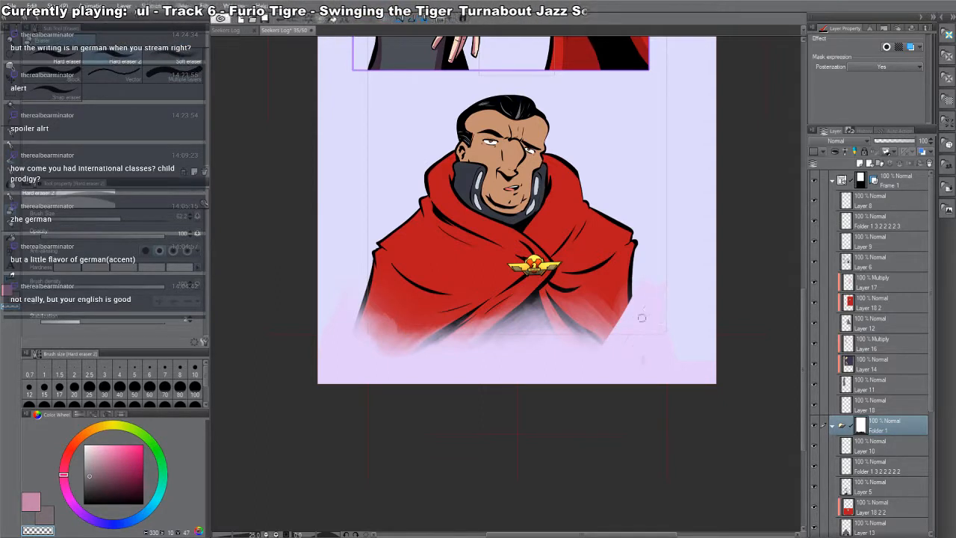
mouse_move(364, 290)
mouse_down()
mouse_move(365, 321)
mouse_move(364, 254)
mouse_up()
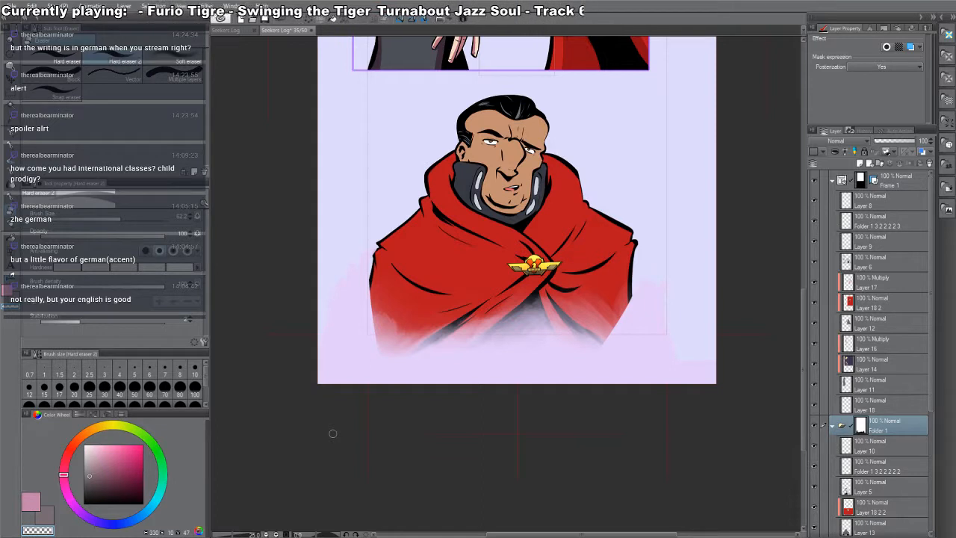
- Rework the trimmed left and right cape edges into a soft fade with Gouache Round, alternating opaque and transparent colour
key(b)
key(c)
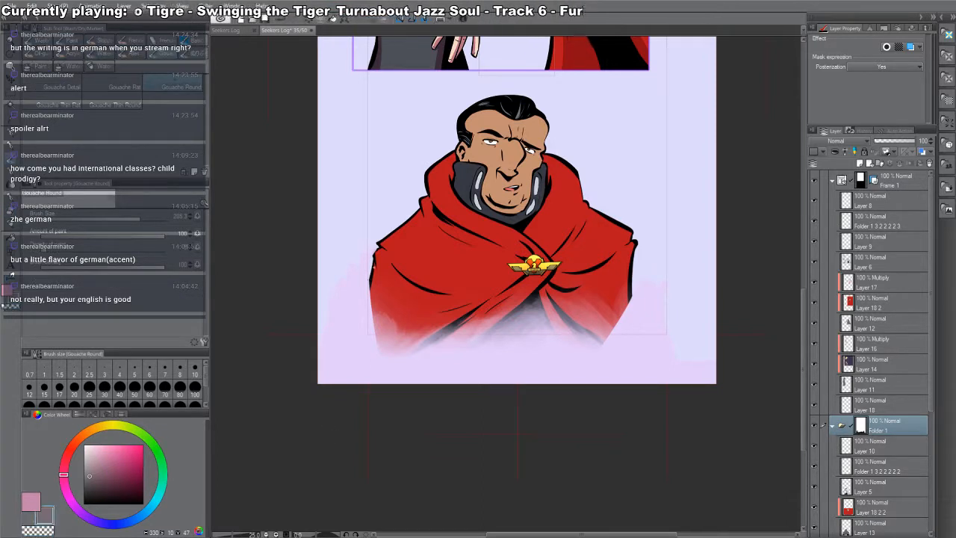
mouse_move(373, 288)
mouse_down()
mouse_move(373, 307)
mouse_move(375, 280)
mouse_move(372, 302)
mouse_move(385, 315)
mouse_move(374, 326)
mouse_move(383, 320)
mouse_move(389, 333)
mouse_move(394, 319)
mouse_move(368, 292)
mouse_move(366, 301)
mouse_up()
key(c)
mouse_move(629, 284)
mouse_down()
mouse_move(624, 320)
mouse_move(602, 341)
mouse_up()
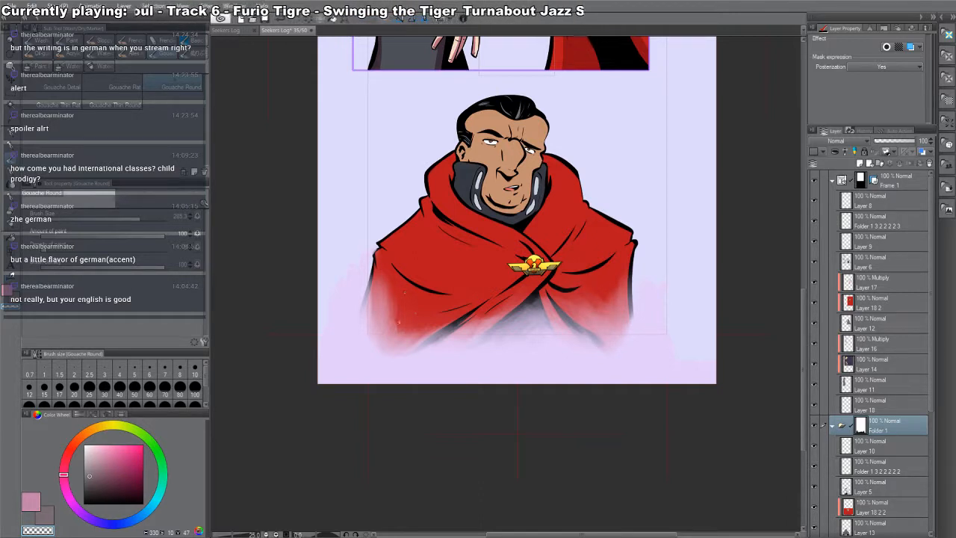
mouse_move(405, 303)
mouse_down()
mouse_move(408, 324)
mouse_move(432, 325)
mouse_move(396, 312)
mouse_move(387, 294)
mouse_move(392, 302)
mouse_up()
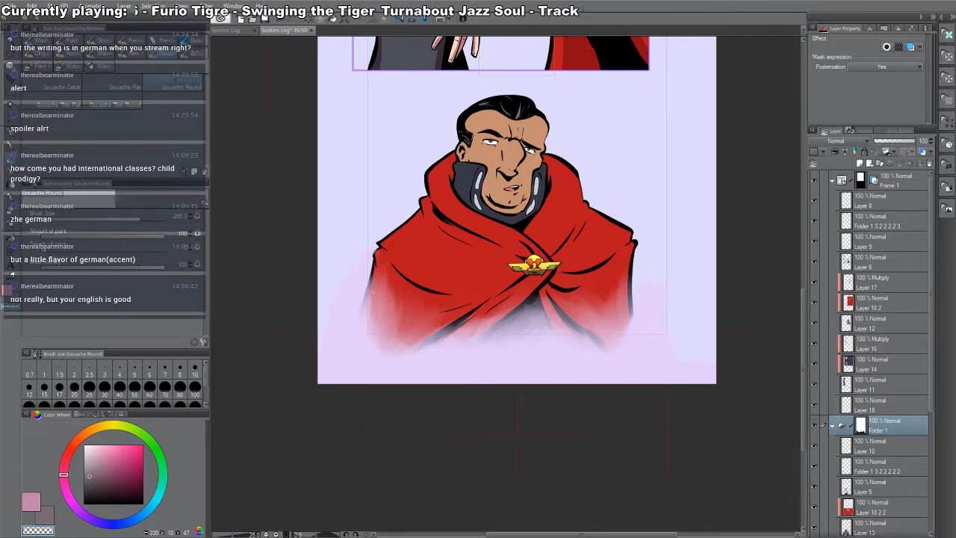
mouse_move(457, 326)
mouse_down()
mouse_move(502, 295)
mouse_move(496, 302)
mouse_move(615, 287)
mouse_move(619, 273)
mouse_up()
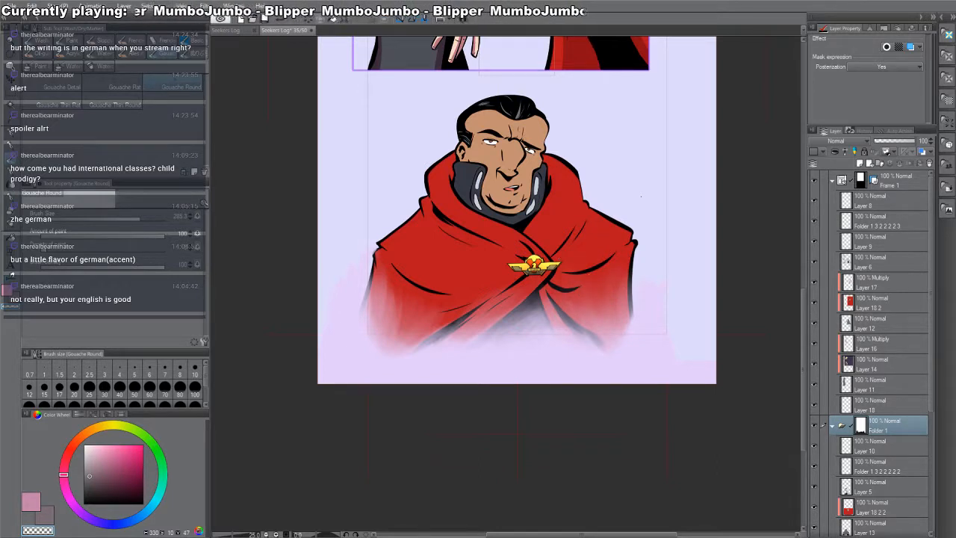
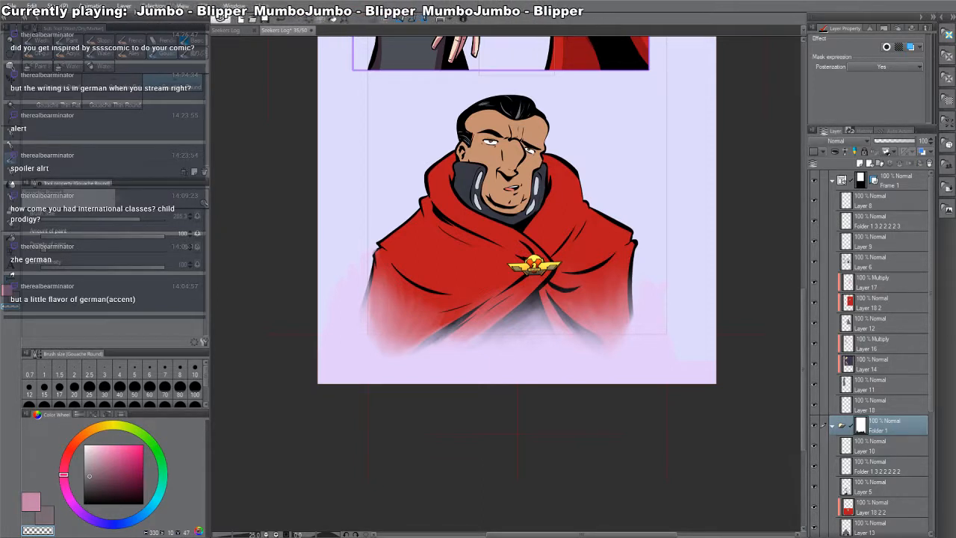
drag(604, 368, 603, 429)
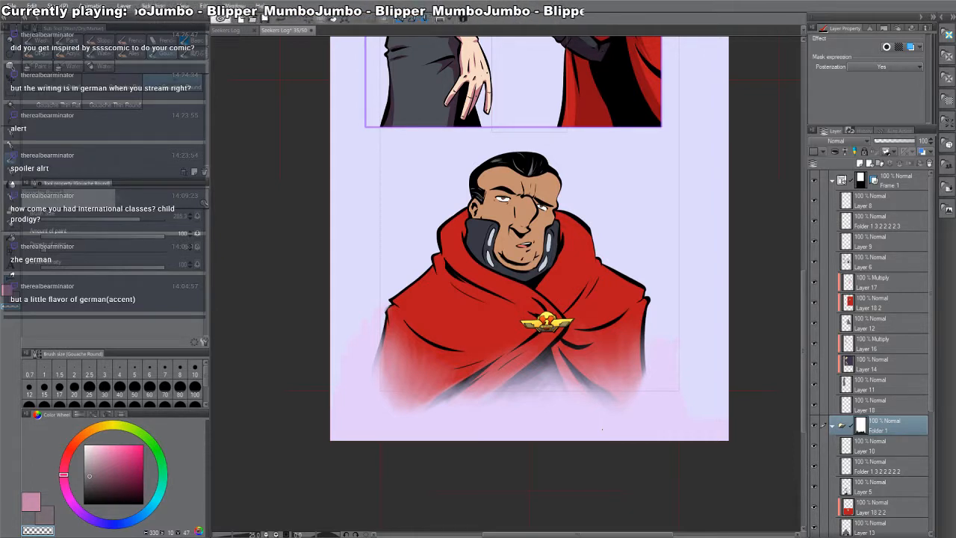
drag(514, 349, 545, 378)
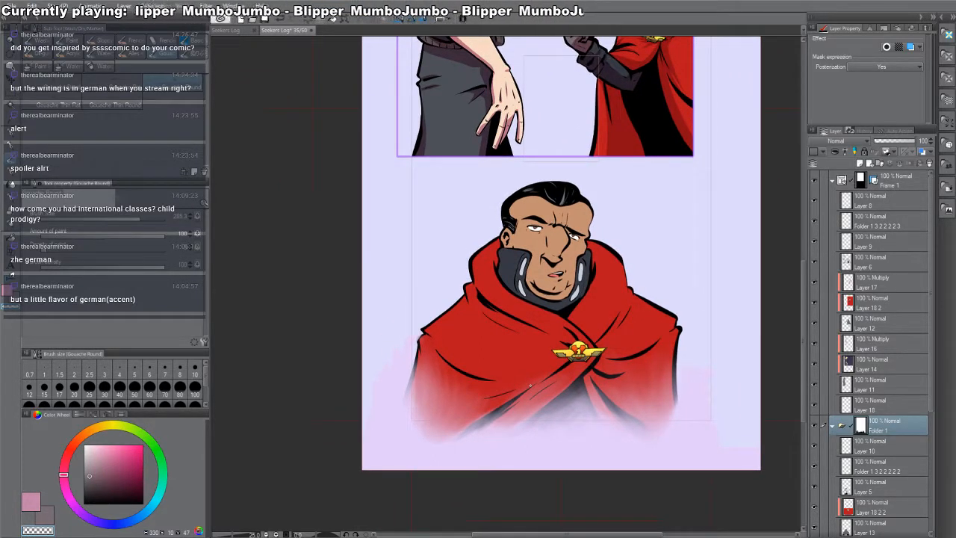
key(p)
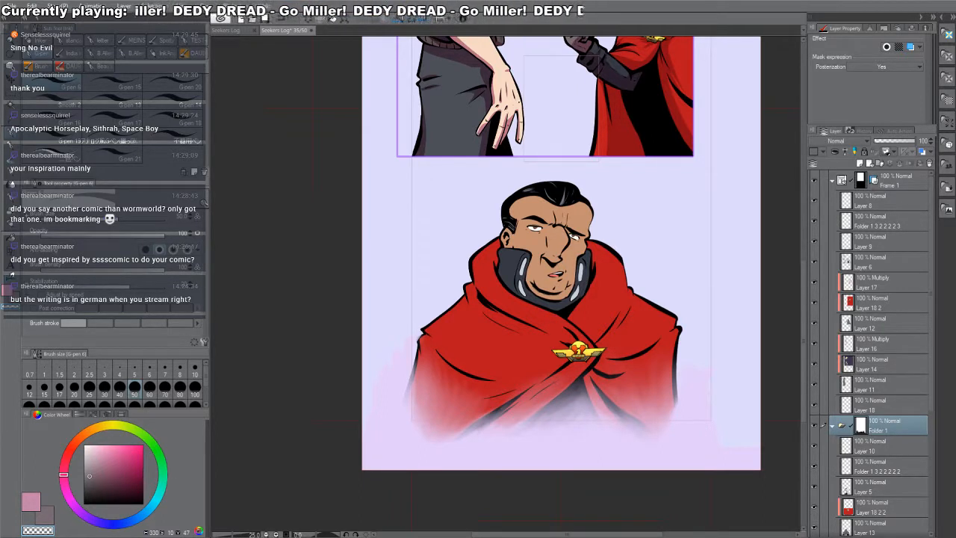
drag(642, 205, 628, 215)
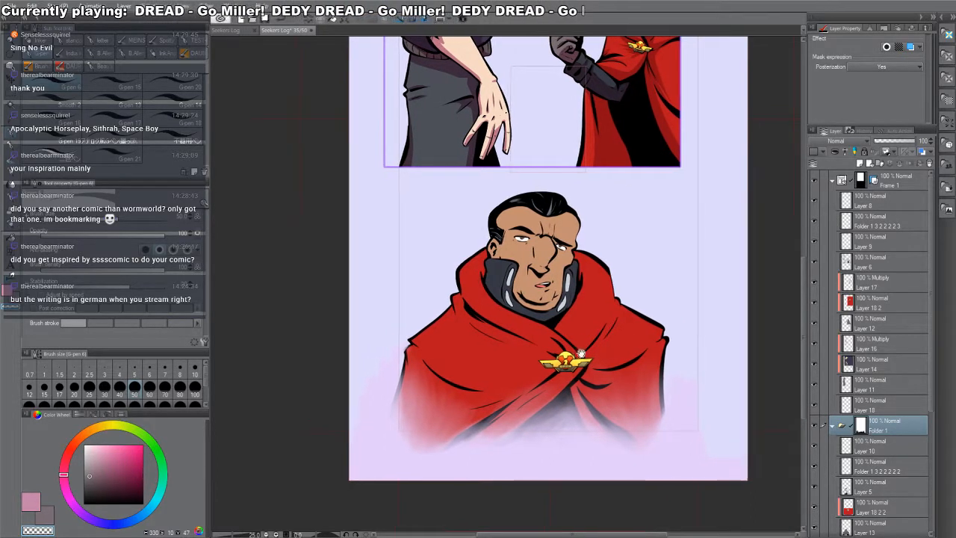
drag(453, 242, 461, 257)
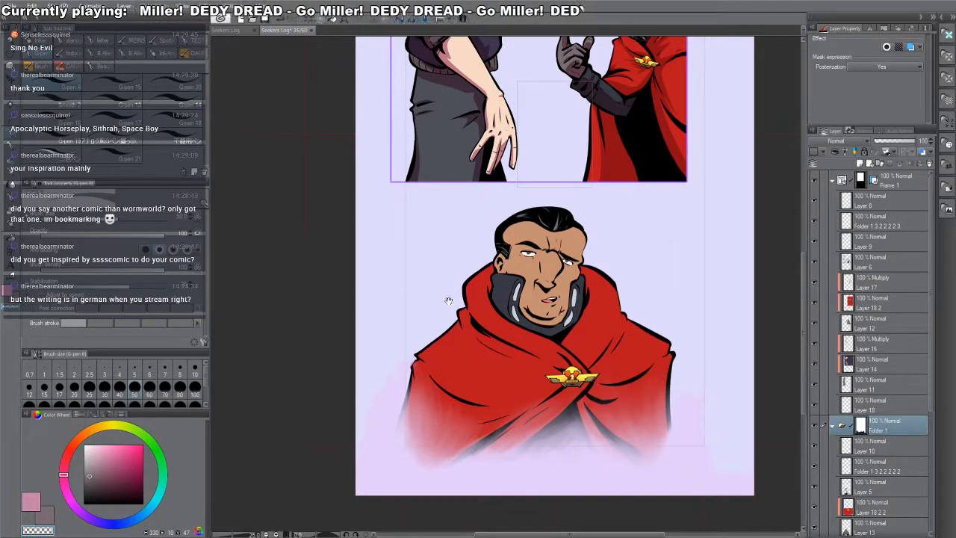
drag(448, 300, 476, 272)
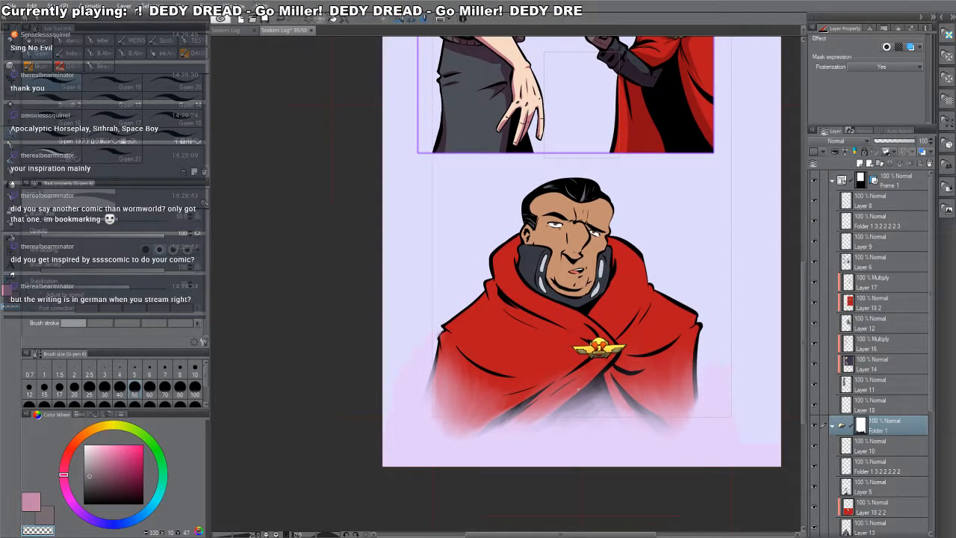
drag(562, 295, 565, 276)
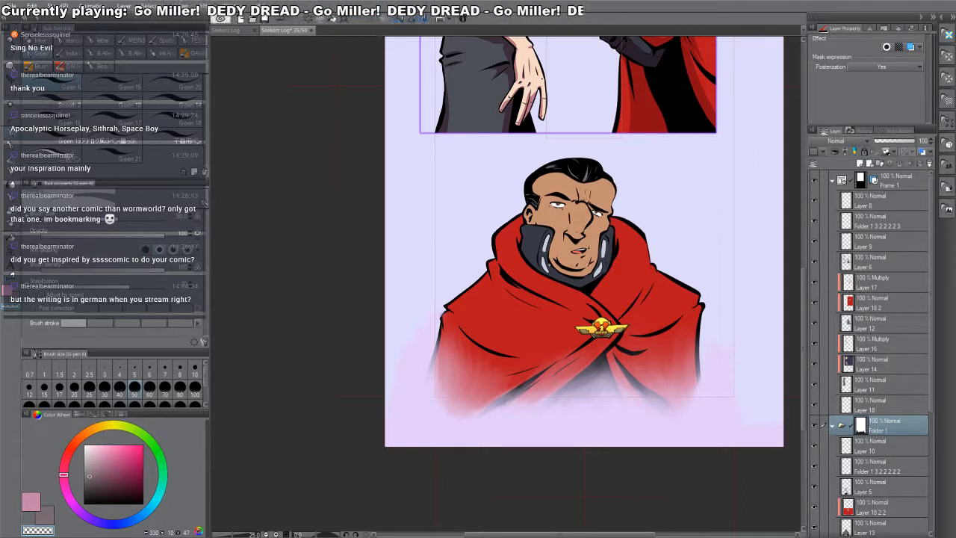
drag(595, 367, 535, 329)
ctrl+click(535, 324)
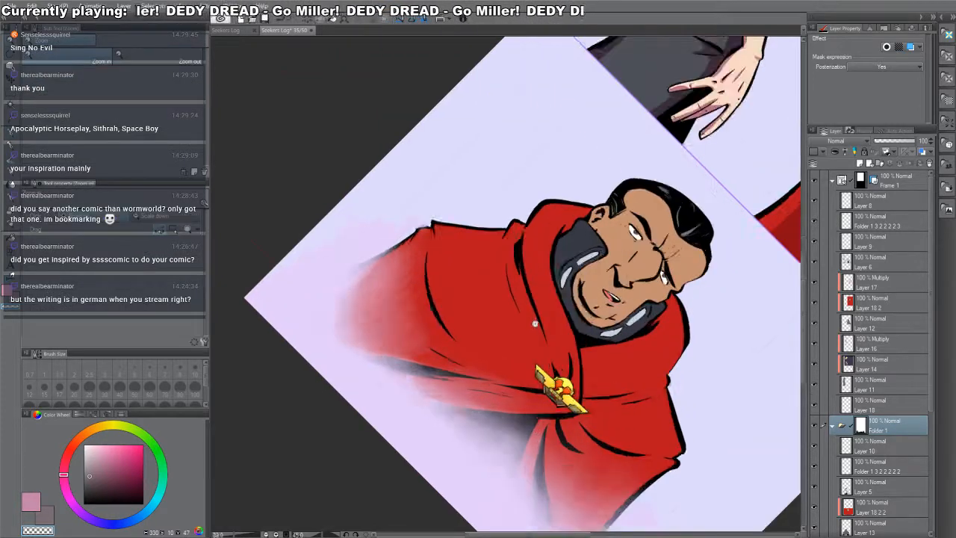
ctrl+click(535, 324)
drag(522, 171, 521, 284)
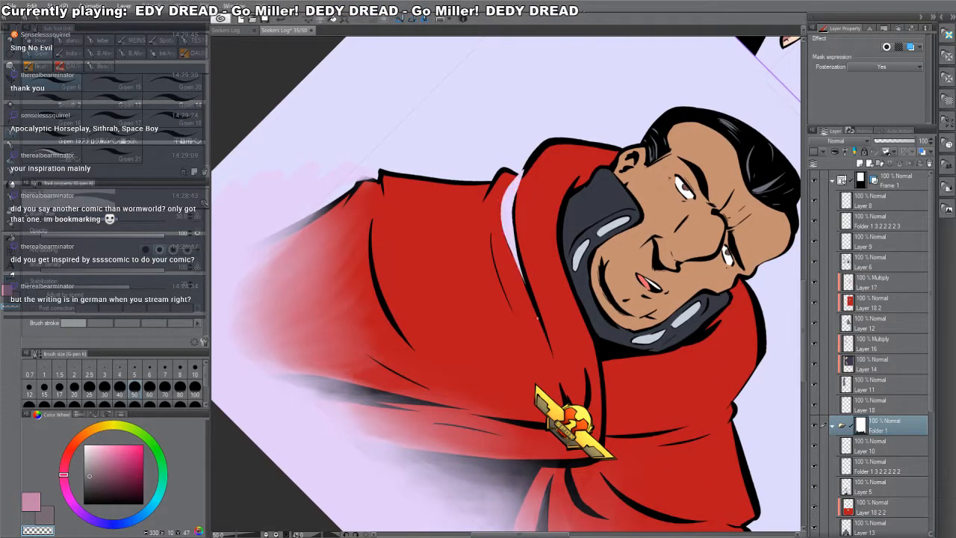
key(ctrl+z)
- Add a clipped Multiply layer directly above the lower bust's red cape colour layer, Layer 18 2 2
drag(688, 388, 725, 260)
click(710, 266)
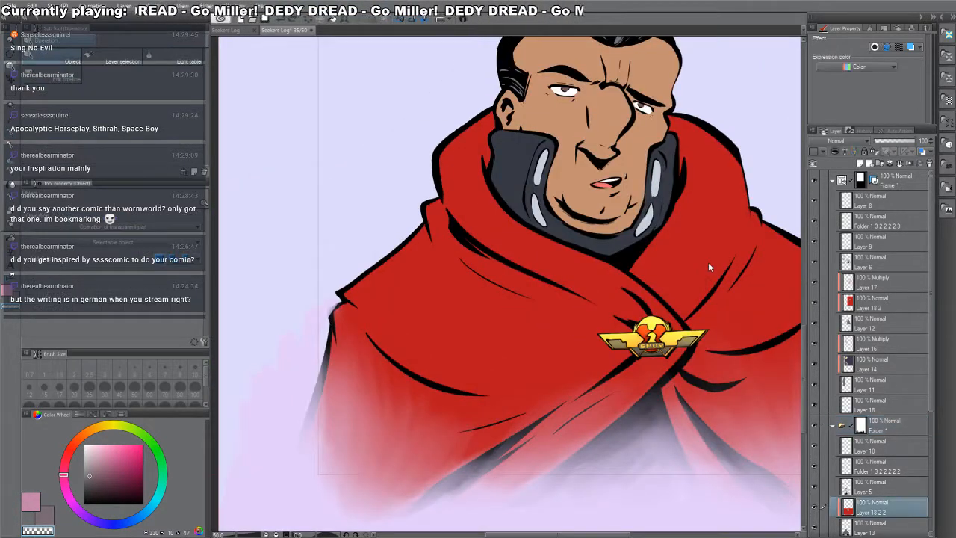
key(ctrl+shift+n)
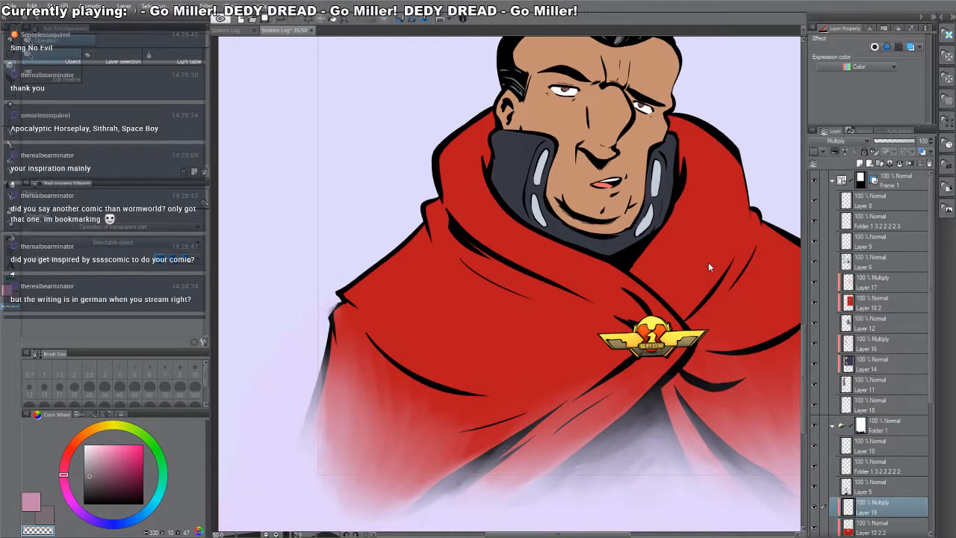
key(p)
drag(708, 263, 754, 237)
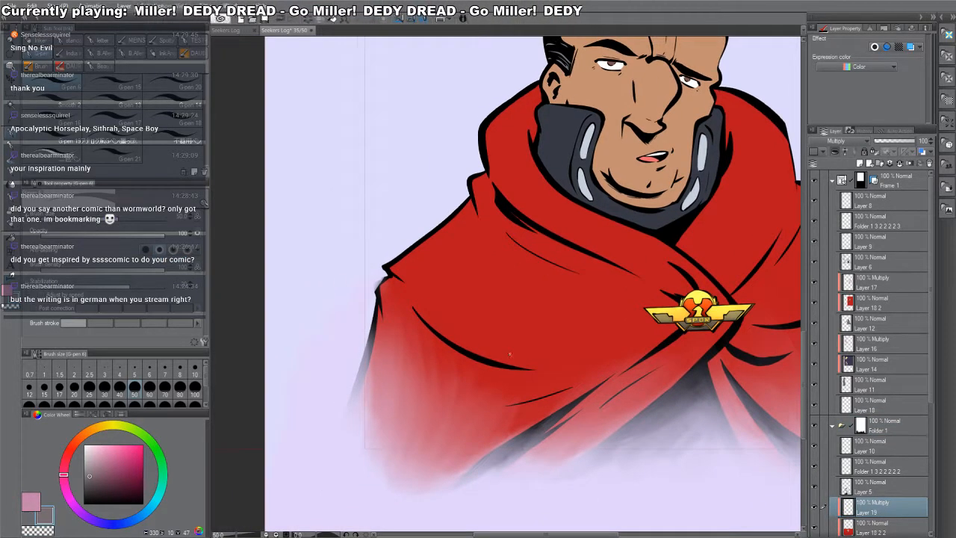
- Restore the faded corner at the cape's left shoulder on Folder 1's mask with an opaque G-pen stroke
key(x)
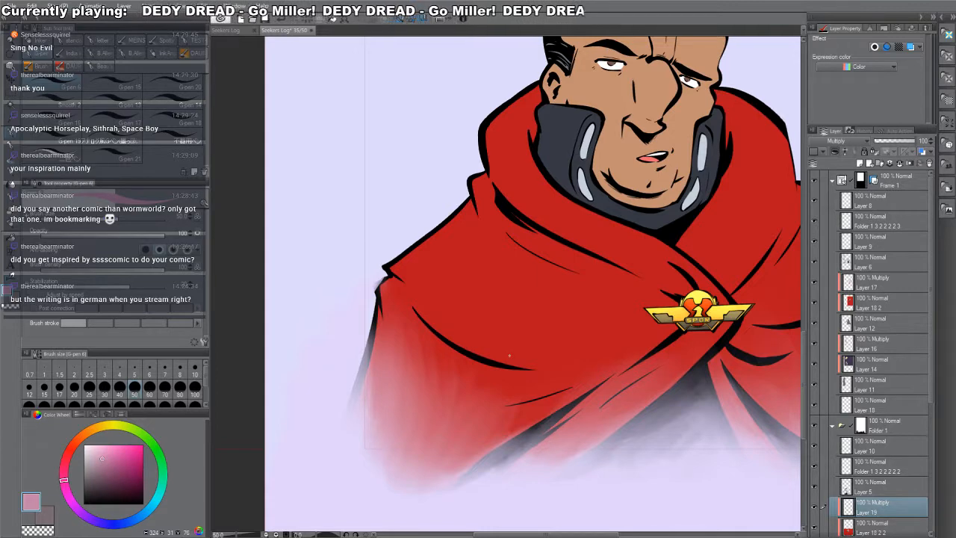
click(881, 427)
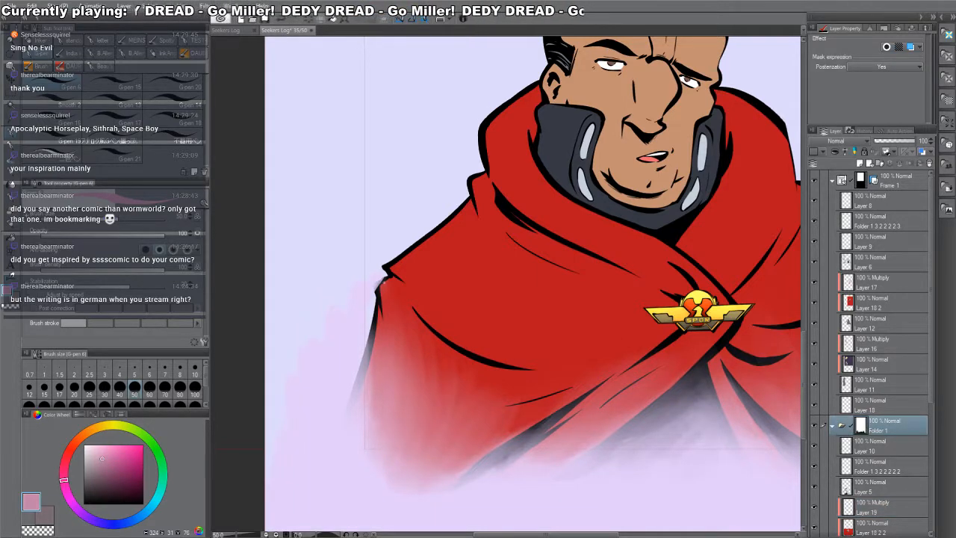
drag(385, 290, 390, 281)
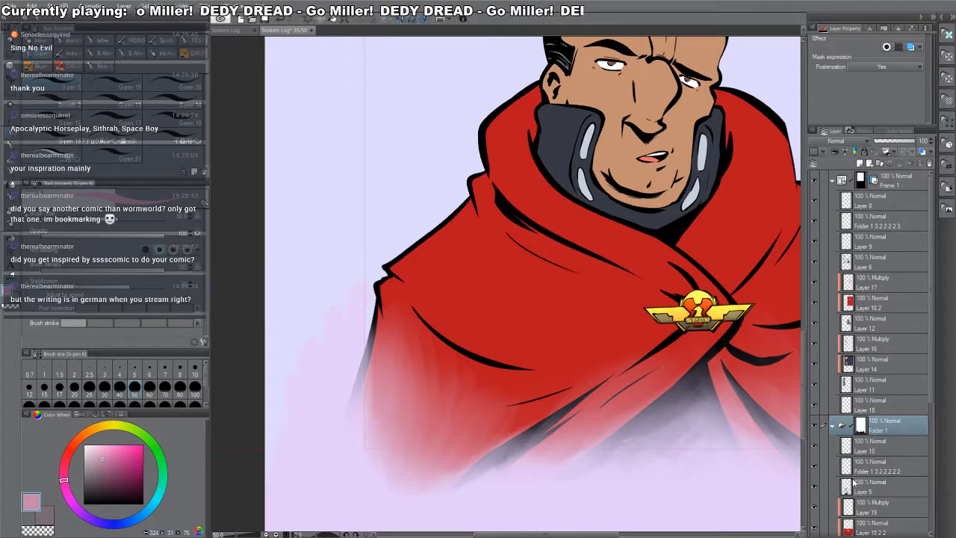
- Paint pink G-pen shadows on Layer 19 over the cape's right collar, beside the neck guard and along the outer and lower fold edges
click(861, 510)
drag(685, 277, 577, 343)
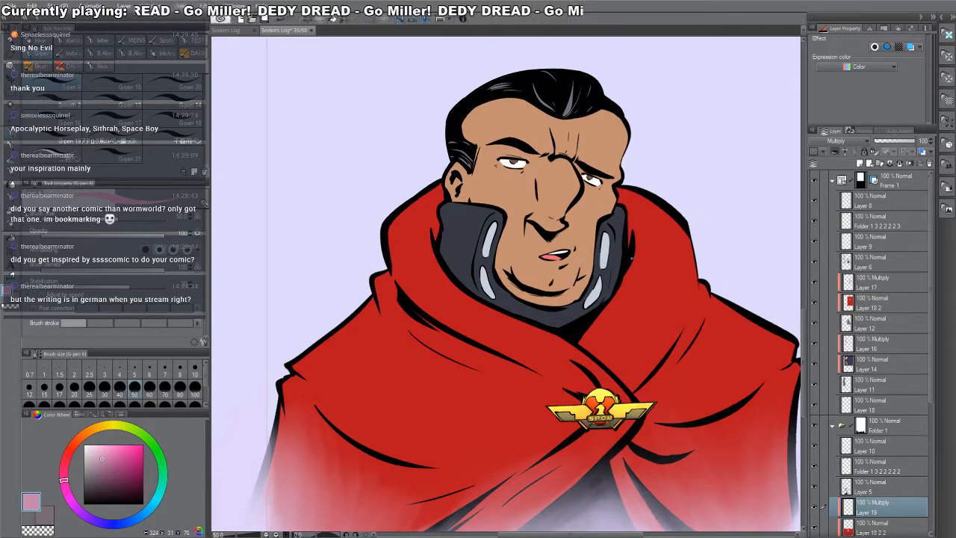
drag(632, 257, 602, 319)
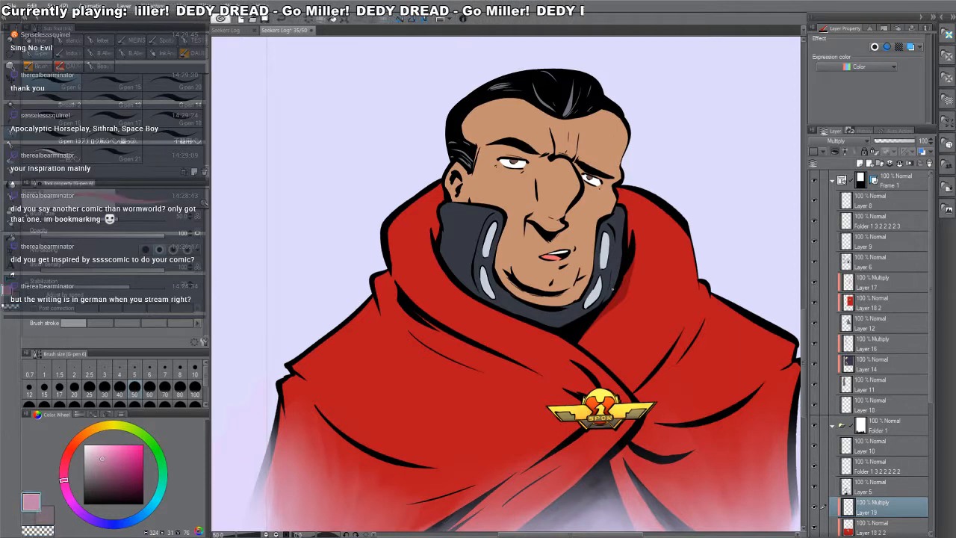
mouse_move(595, 323)
mouse_down()
mouse_move(591, 350)
mouse_move(606, 349)
mouse_move(597, 359)
mouse_move(607, 364)
mouse_move(596, 337)
mouse_move(624, 389)
mouse_move(595, 347)
mouse_up()
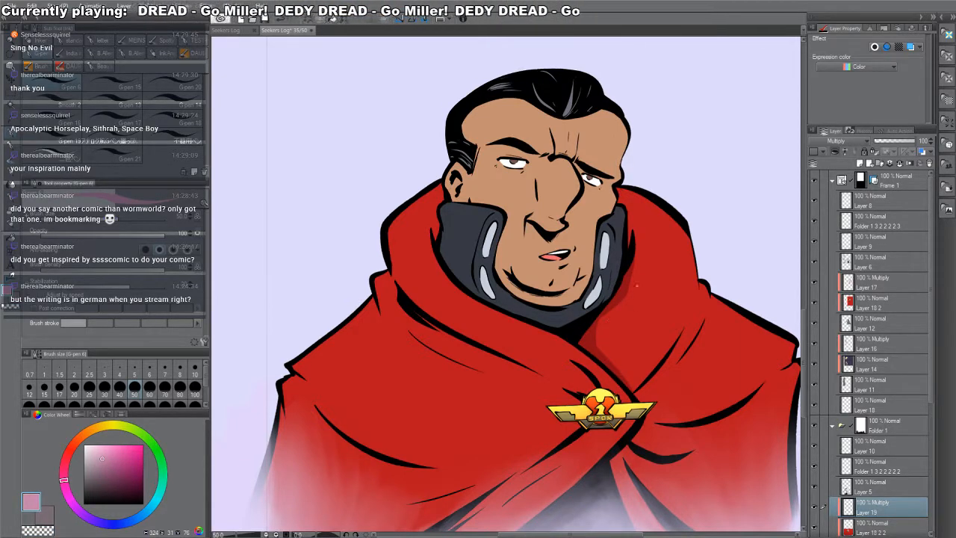
drag(669, 329, 625, 377)
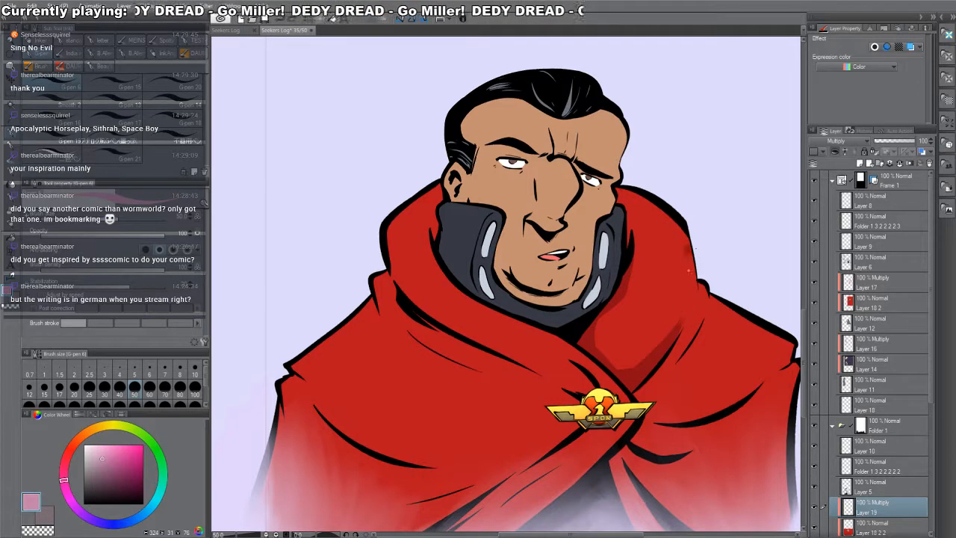
drag(689, 271, 681, 326)
drag(694, 290, 665, 345)
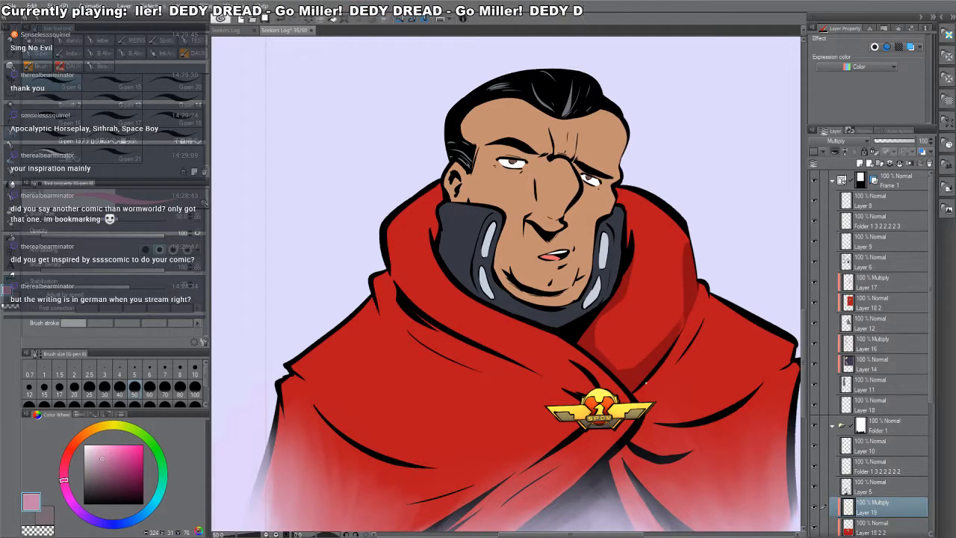
- Shade the cape folds running from the gold badge toward the right shoulder on the Multiply layer
mouse_move(646, 381)
mouse_down()
mouse_move(660, 363)
mouse_move(596, 373)
mouse_move(571, 277)
mouse_move(566, 303)
mouse_move(403, 430)
mouse_up()
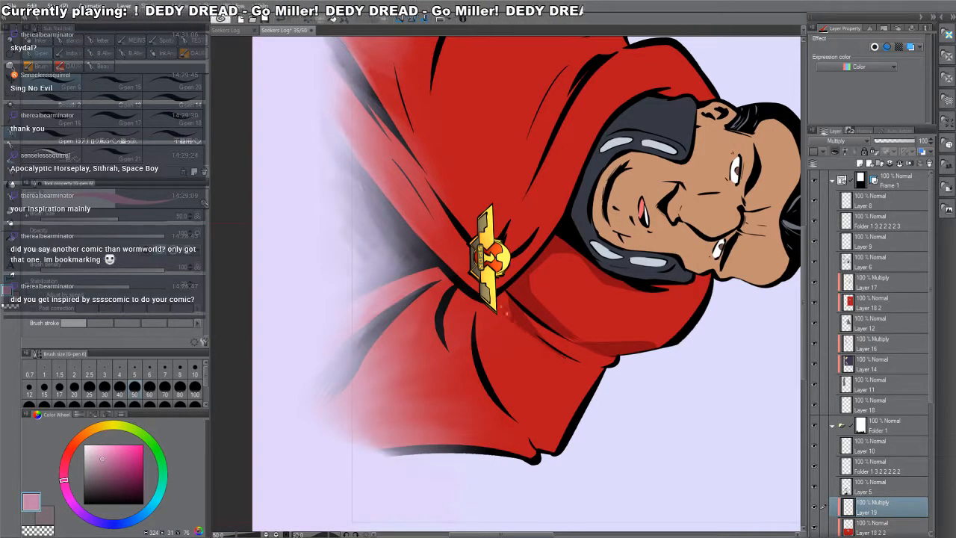
drag(638, 316, 609, 60)
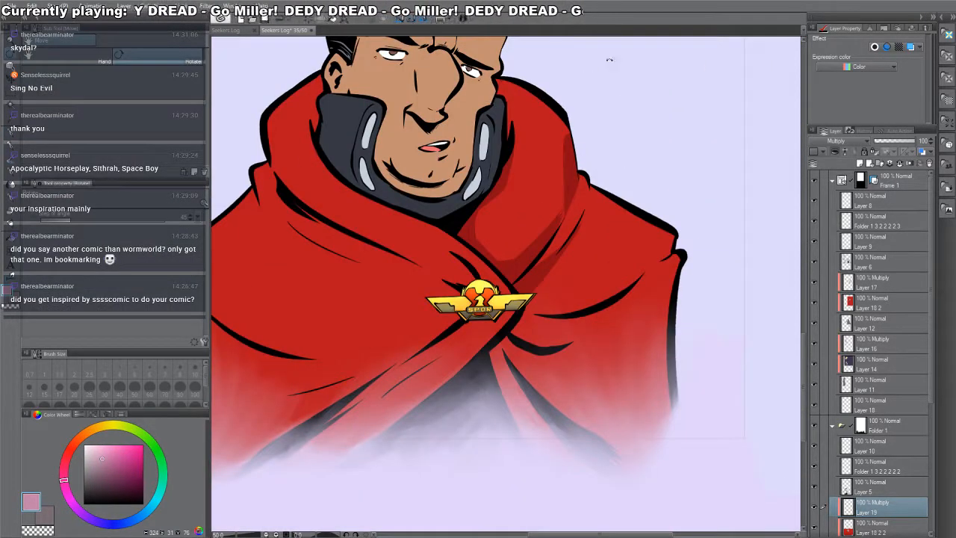
drag(589, 180, 583, 208)
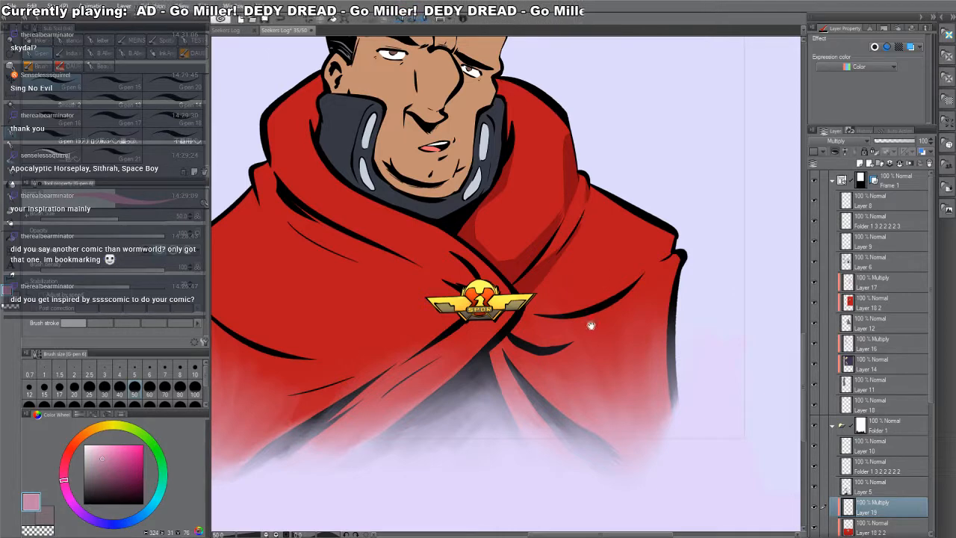
mouse_move(591, 325)
mouse_down()
mouse_move(493, 378)
mouse_move(467, 369)
mouse_up()
mouse_move(517, 263)
mouse_down()
mouse_move(549, 327)
mouse_move(518, 295)
mouse_move(516, 326)
mouse_move(503, 268)
mouse_move(508, 260)
mouse_move(520, 339)
mouse_up()
mouse_move(479, 282)
mouse_down()
mouse_move(492, 328)
mouse_move(469, 267)
mouse_up()
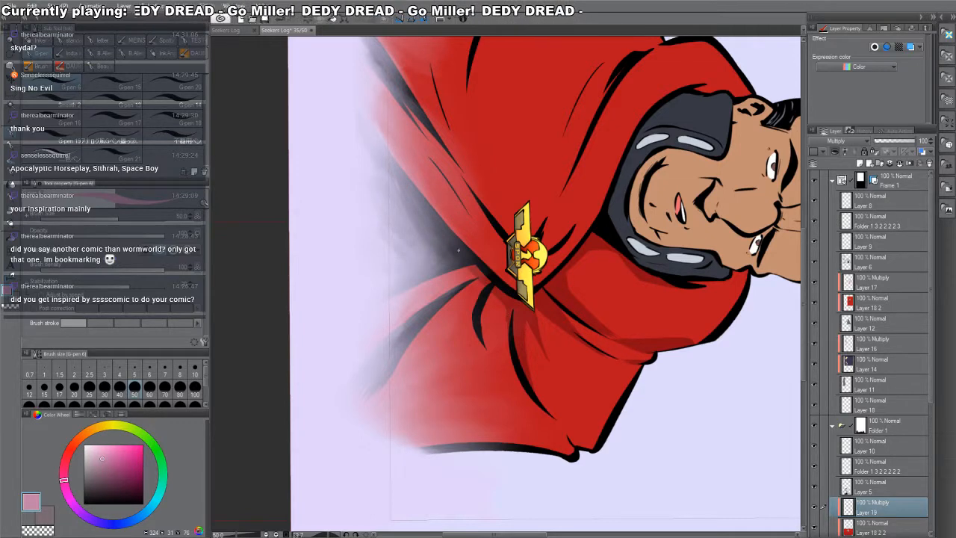
- Add narrow shadow strokes along the cape folds below the badge, down into the faded lower right part
key(c)
key(c)
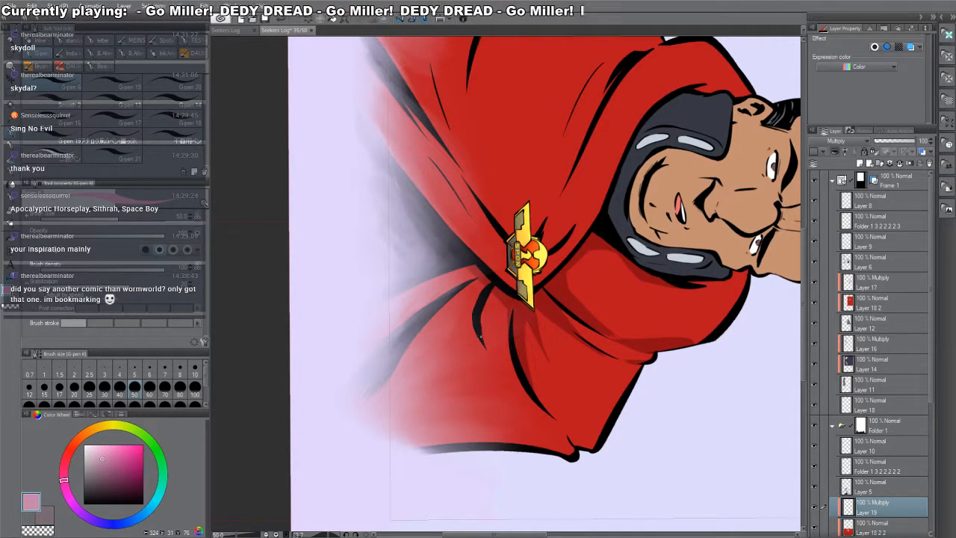
mouse_move(481, 337)
mouse_down()
mouse_move(496, 296)
mouse_move(493, 380)
mouse_up()
drag(643, 365, 668, 242)
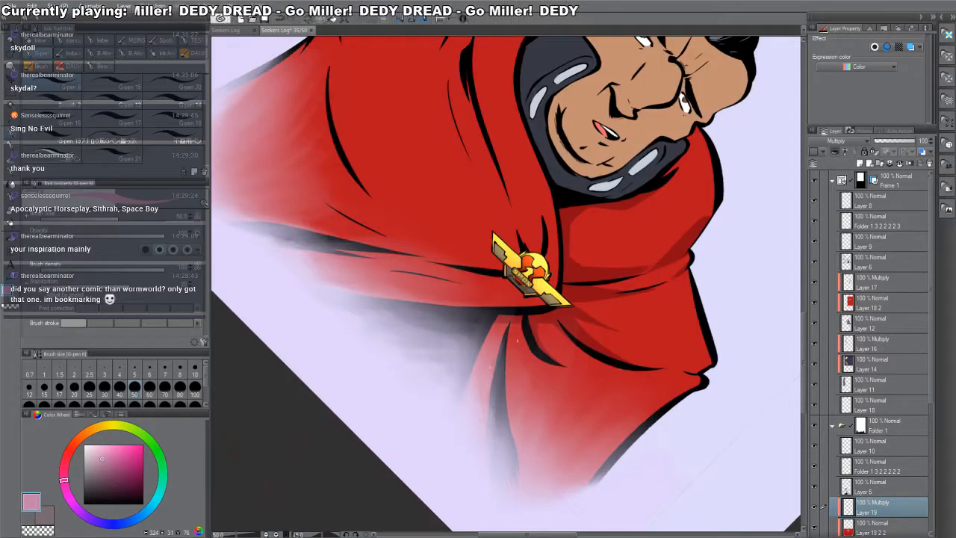
drag(516, 329, 513, 384)
drag(517, 318, 496, 323)
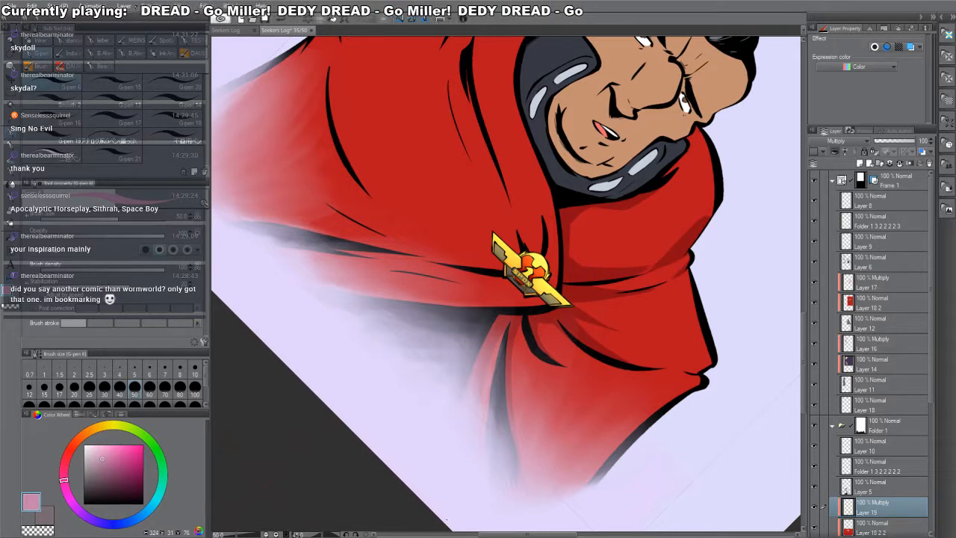
drag(447, 520, 411, 443)
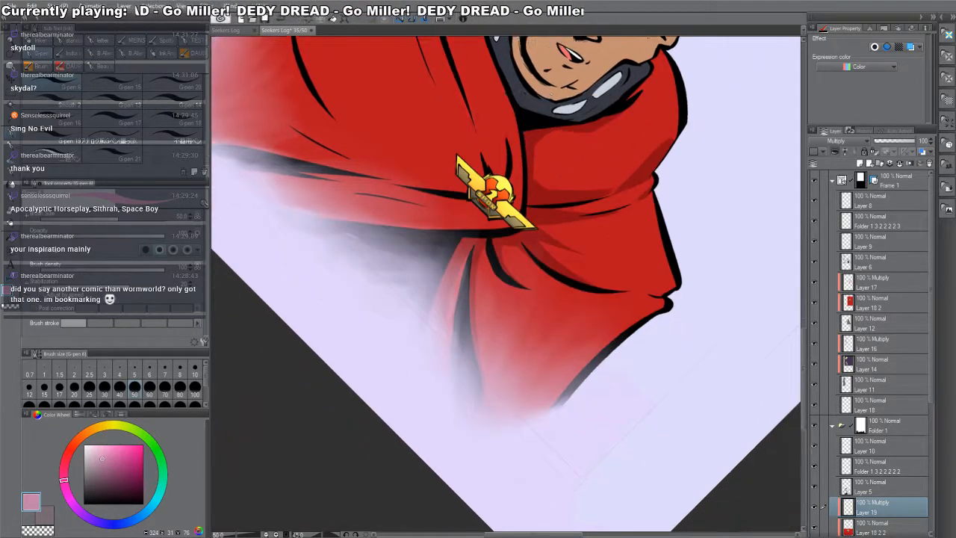
drag(486, 249, 478, 296)
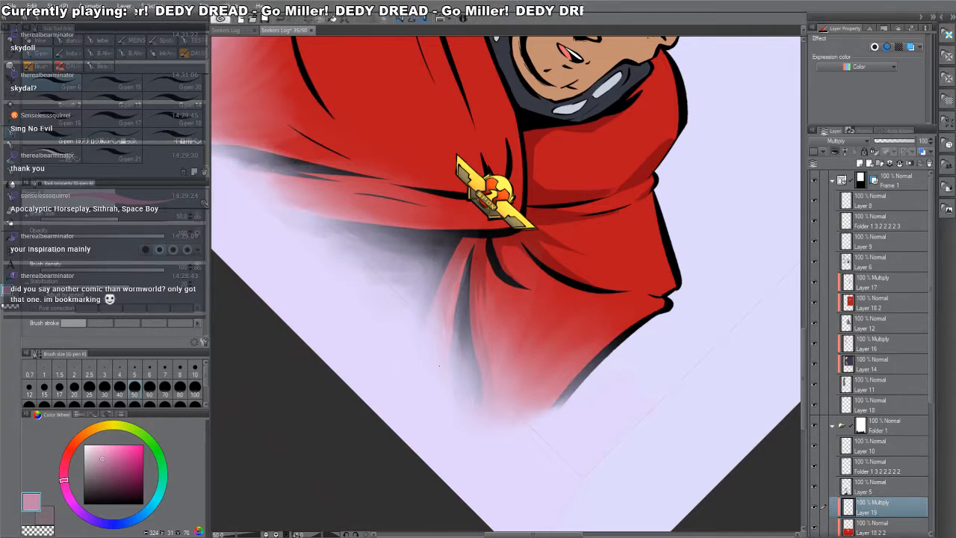
drag(633, 375, 629, 164)
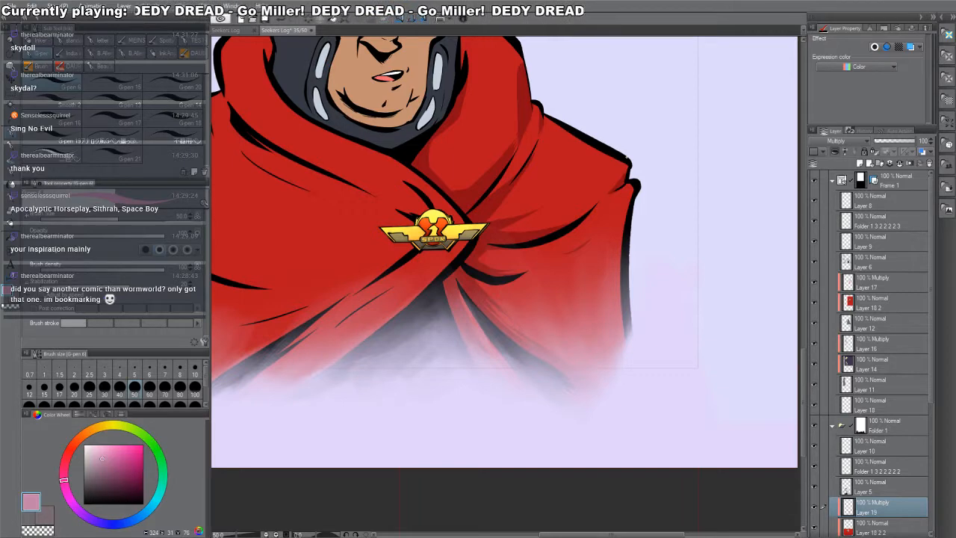
- Paint tapered shadow strokes on the cape folds below and to the left of the badge
drag(495, 328, 683, 331)
drag(683, 331, 688, 118)
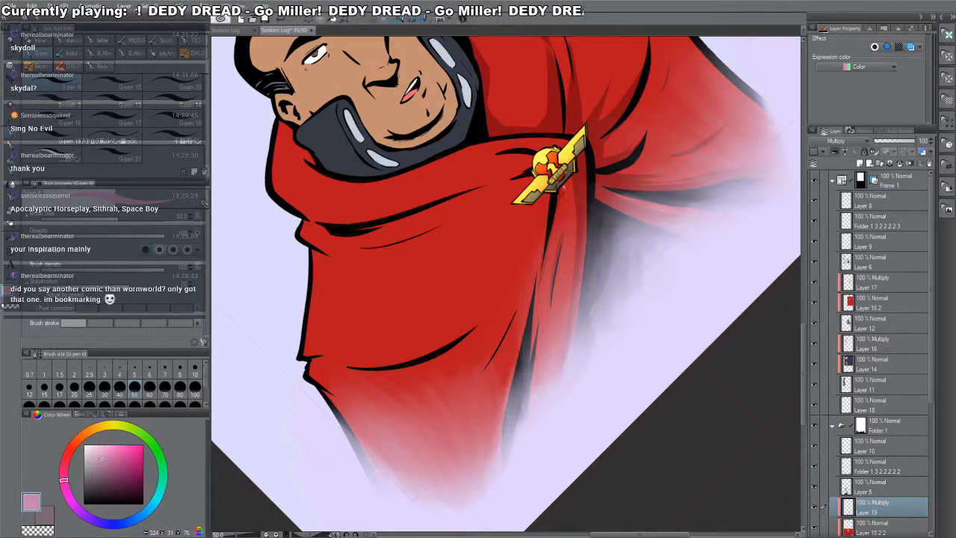
mouse_move(541, 202)
mouse_down()
mouse_move(572, 269)
mouse_move(534, 328)
mouse_move(555, 349)
mouse_up()
drag(566, 320, 562, 366)
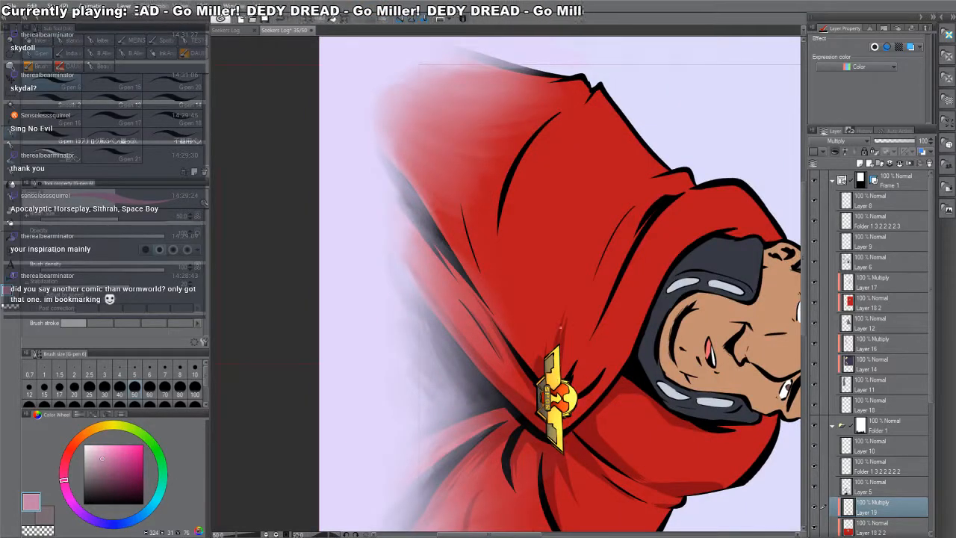
mouse_move(554, 321)
mouse_down()
mouse_move(550, 351)
mouse_move(546, 340)
mouse_move(565, 375)
mouse_up()
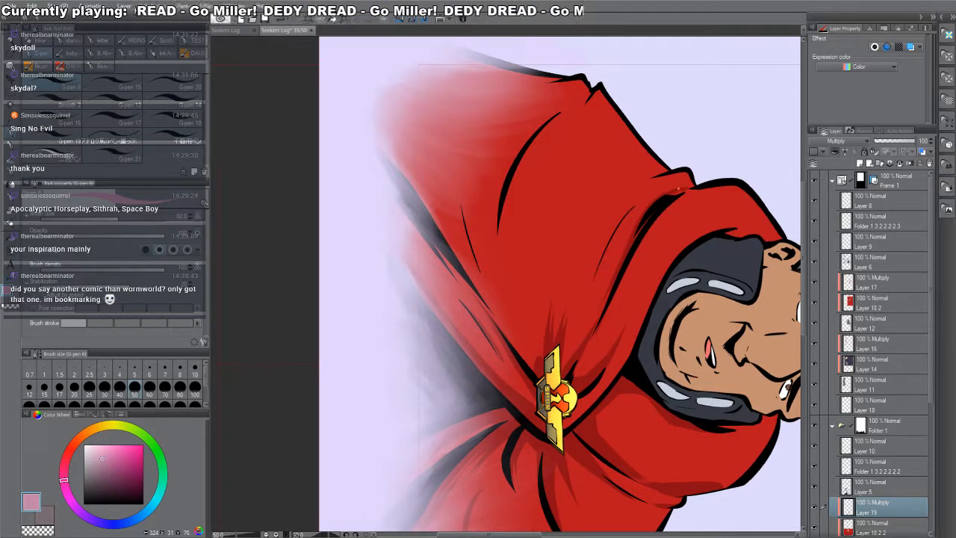
- Paint pink G-pen shadows on the upper collar fold and along the neck guard's shaded side and lower edge
mouse_move(616, 297)
mouse_down()
mouse_move(688, 205)
mouse_move(717, 192)
mouse_up()
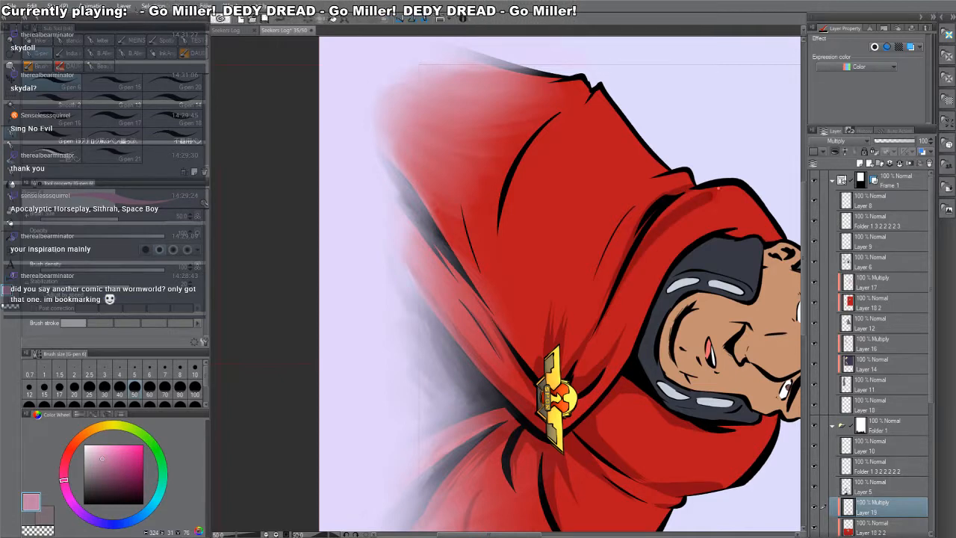
drag(648, 232, 686, 195)
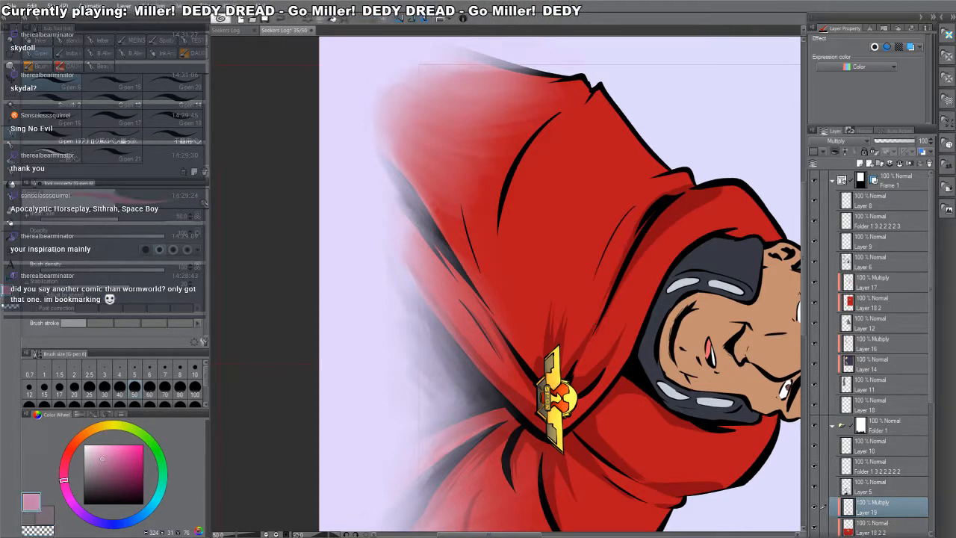
key(minus)
drag(637, 75, 630, 215)
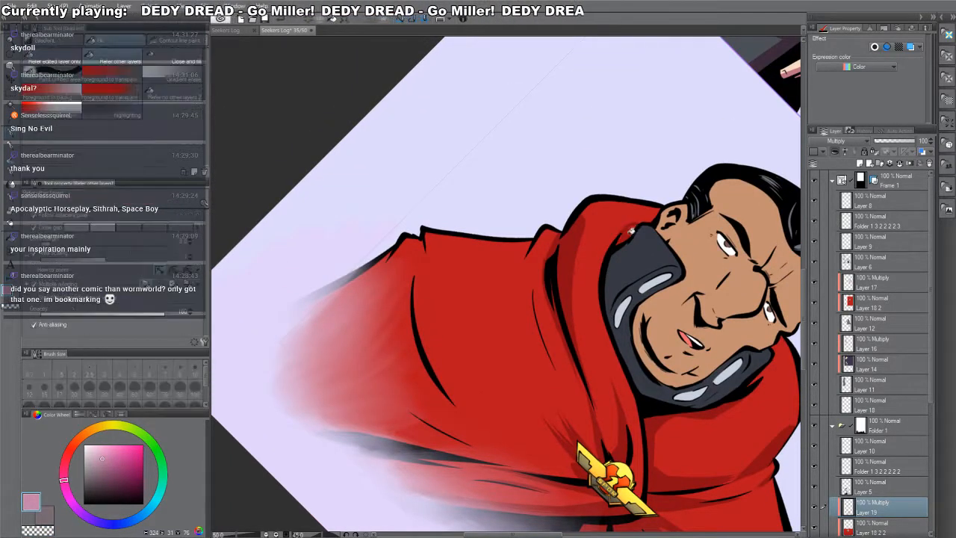
key(minus)
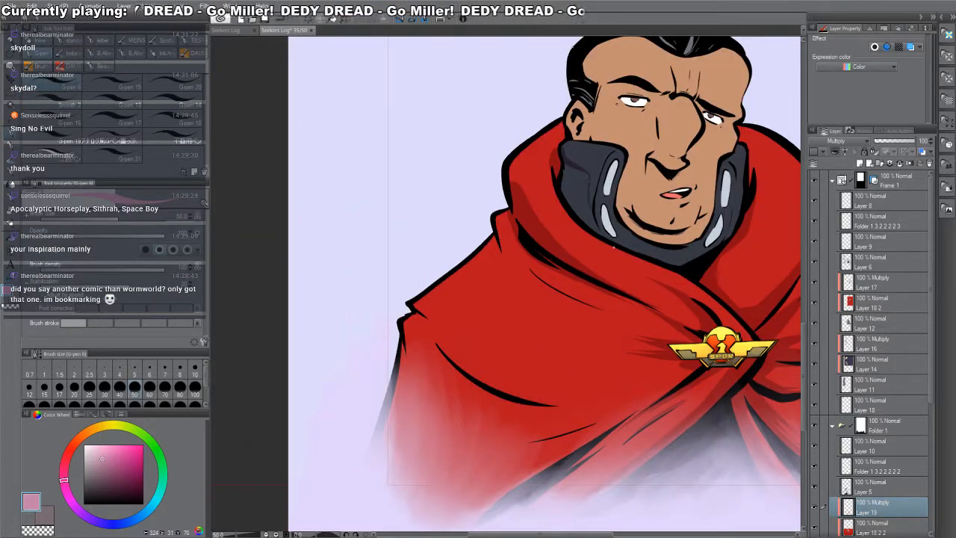
mouse_move(599, 191)
mouse_down()
mouse_move(635, 248)
mouse_move(613, 237)
mouse_move(678, 260)
mouse_up()
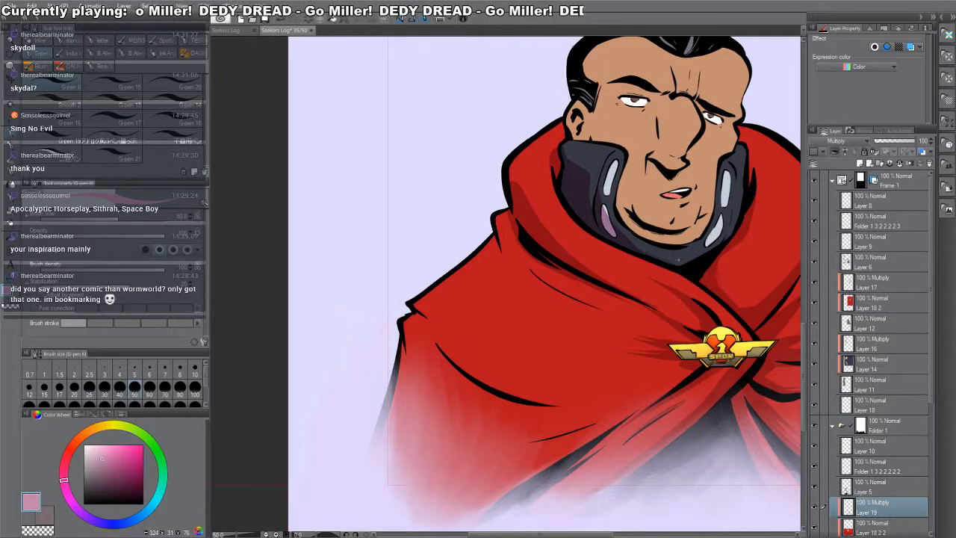
- Outline and fill a shadow band along the jaw and chin inside the neck guard on the Multiply layer
drag(624, 160, 631, 211)
key(g)
click(641, 109)
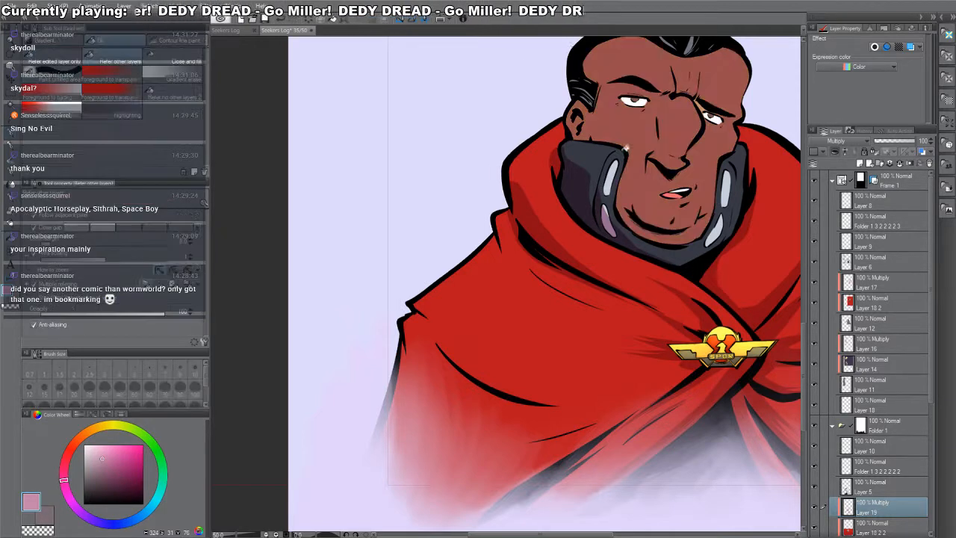
key(ctrl+z)
key(p)
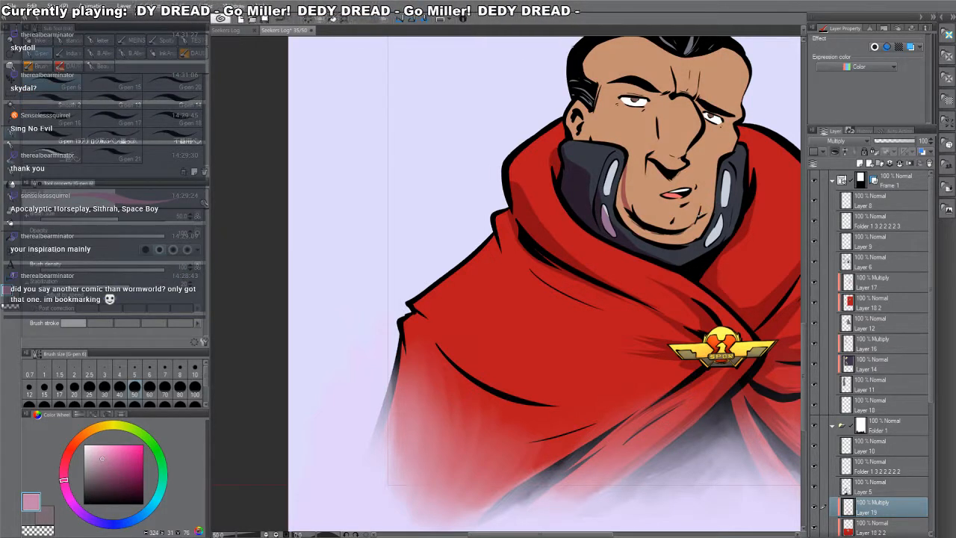
drag(698, 216, 714, 179)
key(g)
click(702, 222)
key(p)
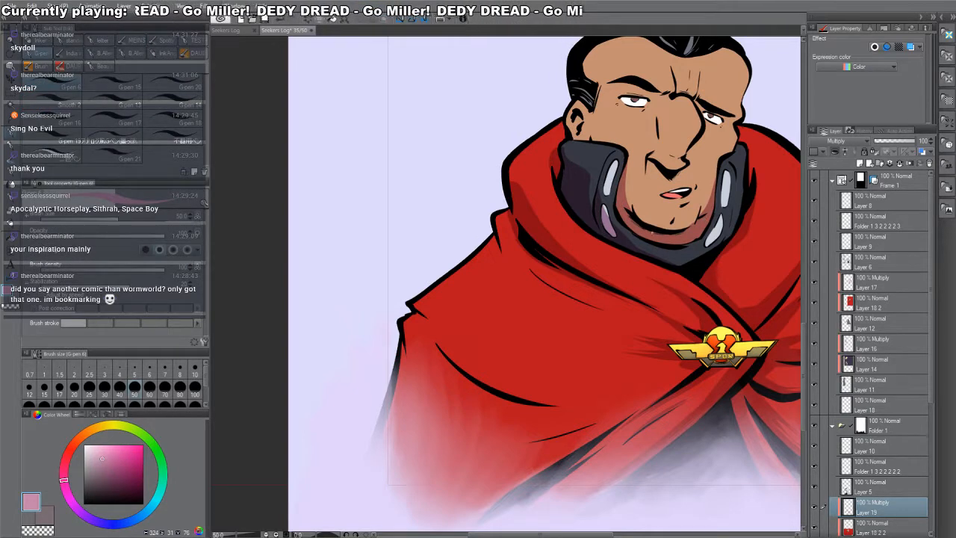
mouse_move(714, 222)
mouse_down()
mouse_move(675, 258)
mouse_move(580, 437)
mouse_up()
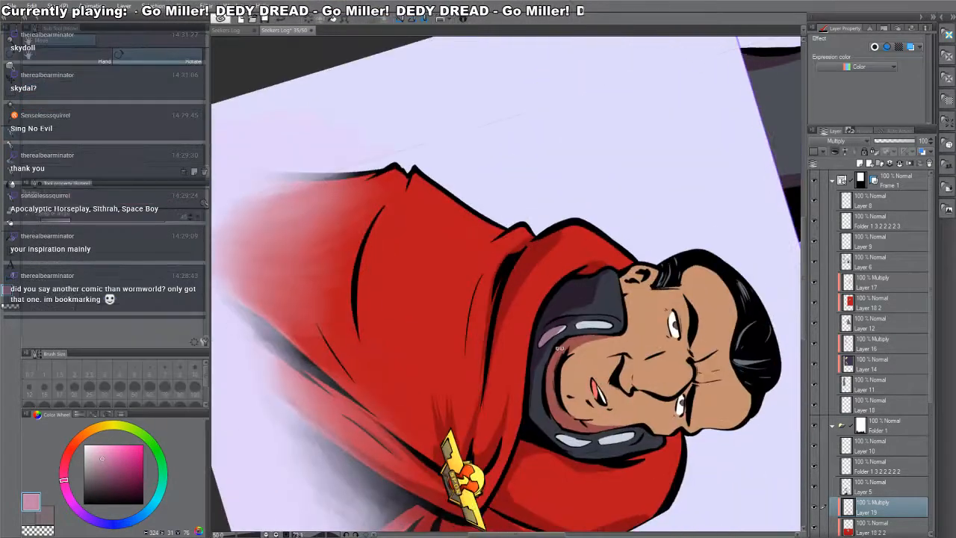
drag(562, 363, 565, 408)
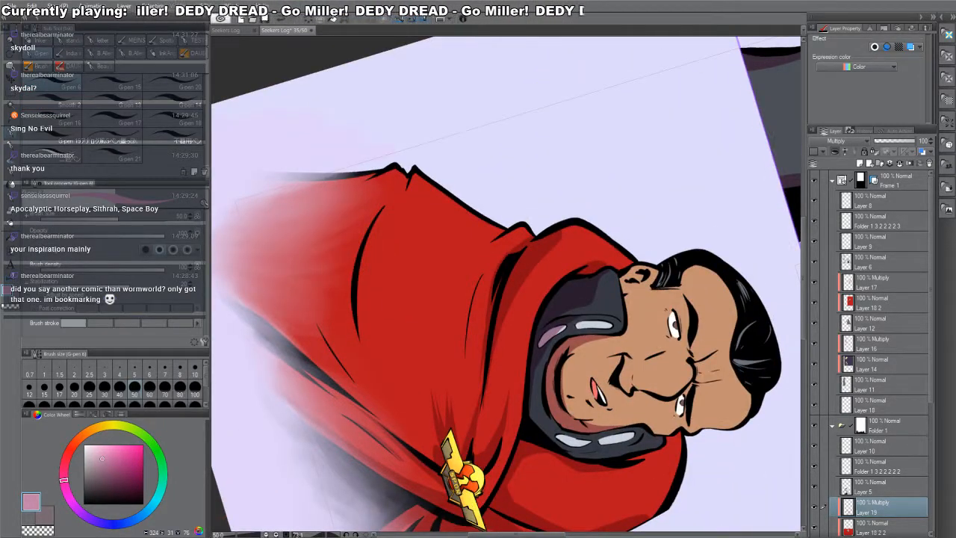
- Shade the fold beside the mouth and the side and underside of the nose on the face
key(ctrl+at)
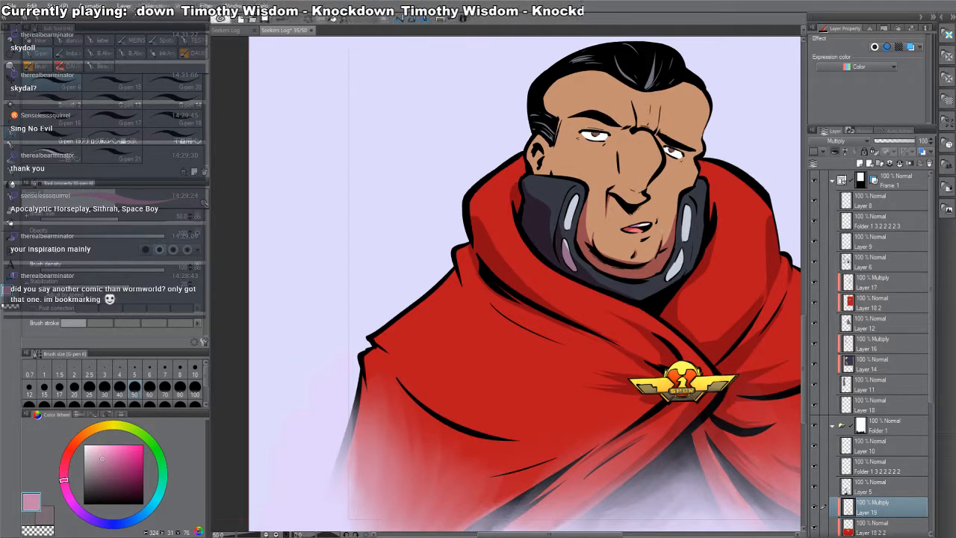
key(shift+space)
drag(646, 241, 592, 379)
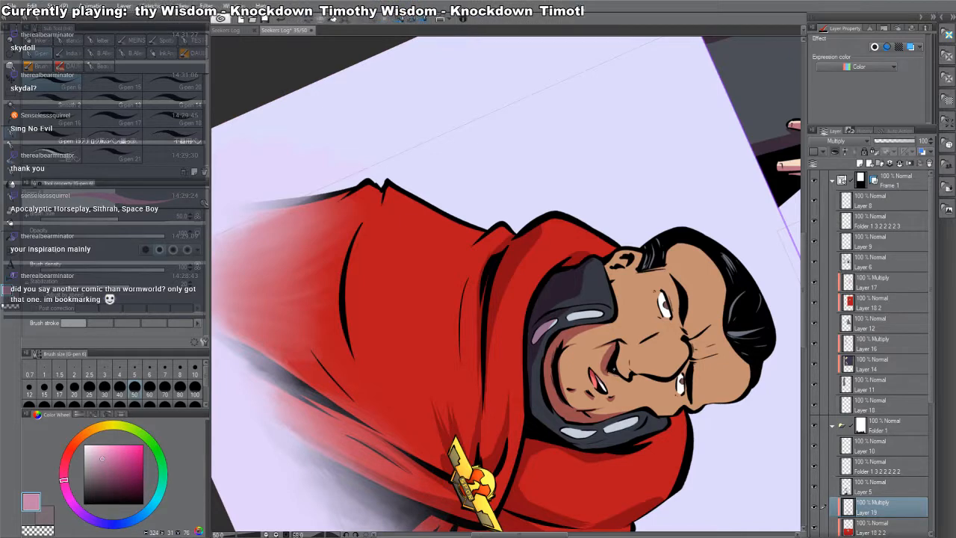
double_click(614, 368)
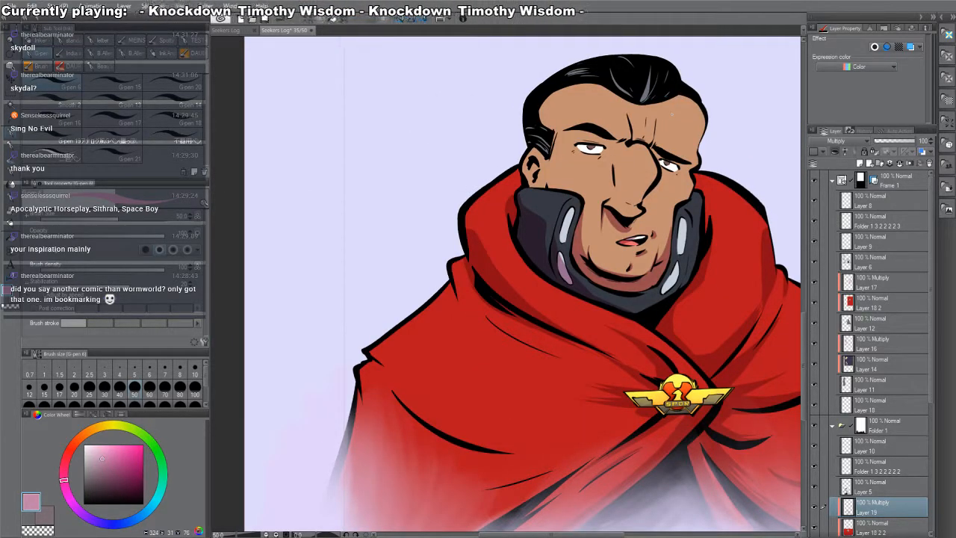
mouse_move(634, 223)
mouse_down()
mouse_move(632, 244)
mouse_move(640, 226)
mouse_up()
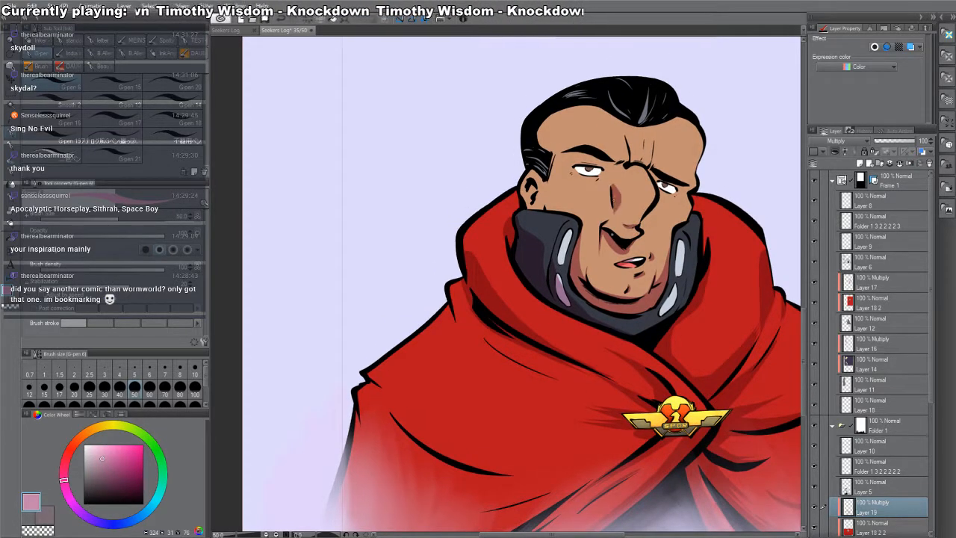
- Add shadows to the eye socket under the raised brow and to the furrows between the eyebrows
scroll(635, 187, up, 4)
double_click(615, 368)
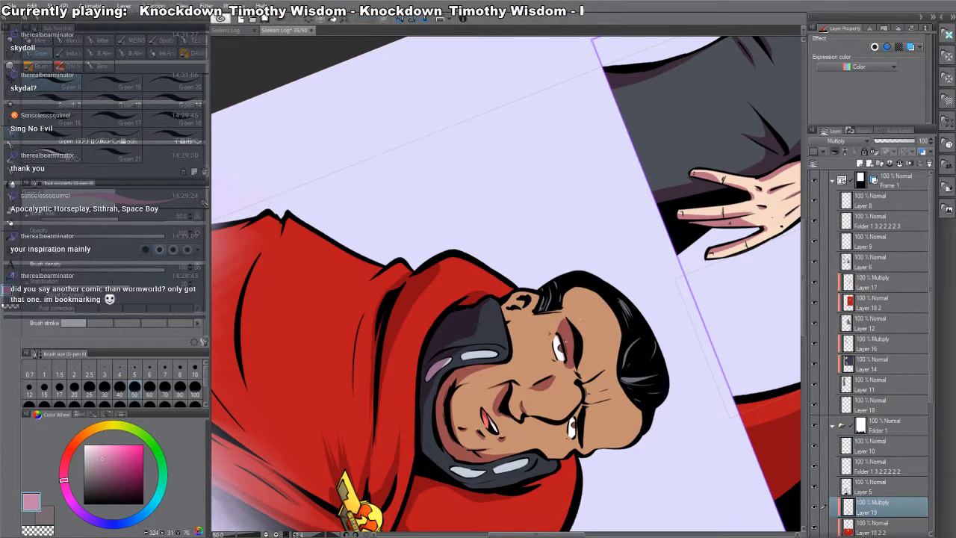
key(ctrl+@)
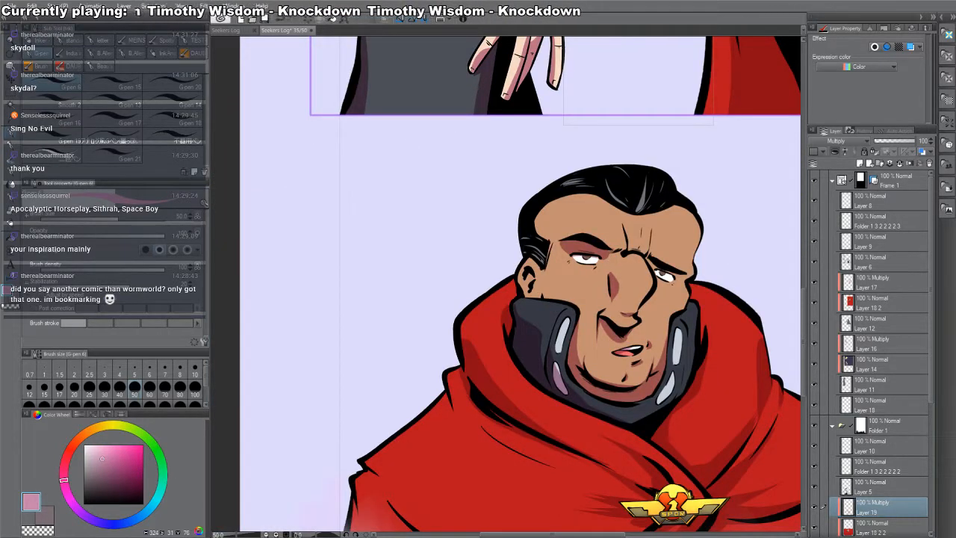
mouse_move(629, 253)
mouse_down()
mouse_move(640, 245)
mouse_move(651, 262)
mouse_move(625, 250)
mouse_up()
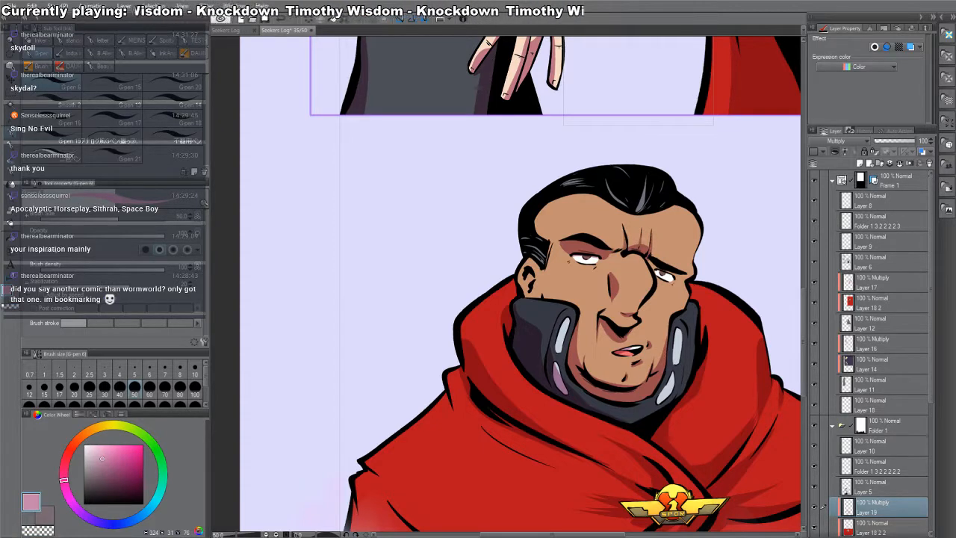
- Sketch the eyes and nose of a simple cartoon face in black on a new layer beside the head
drag(661, 292, 626, 277)
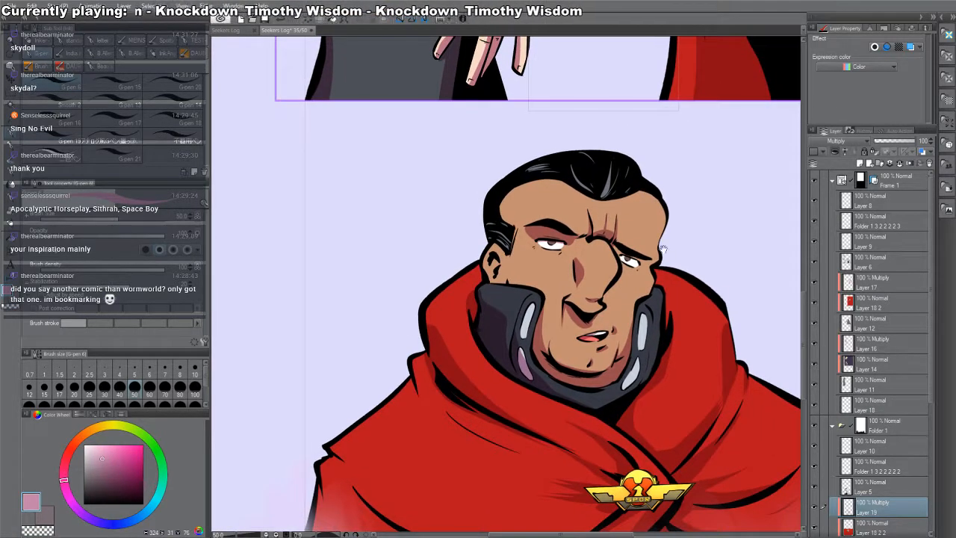
drag(560, 64, 541, 528)
drag(672, 390, 594, 103)
drag(611, 398, 596, 267)
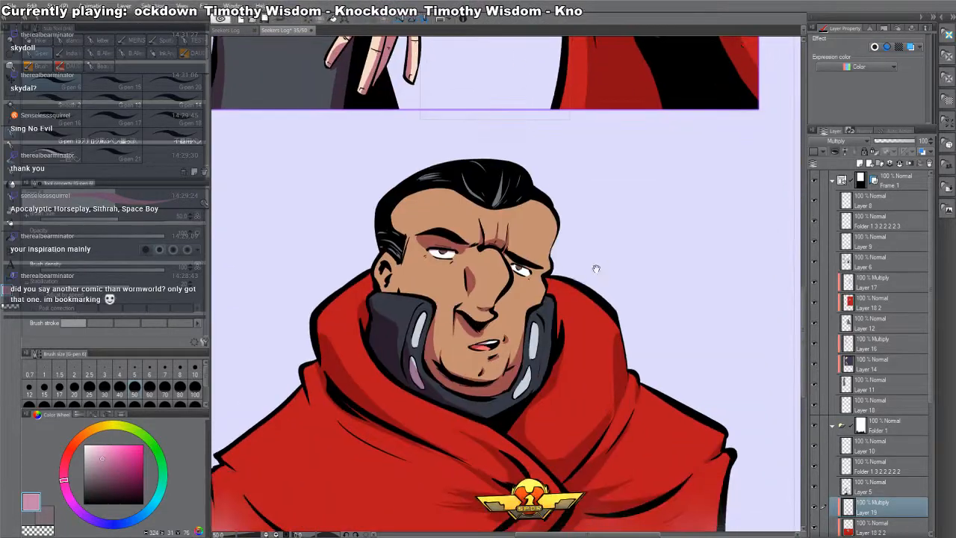
key(ctrl+shift+n)
key(x)
drag(112, 489, 84, 504)
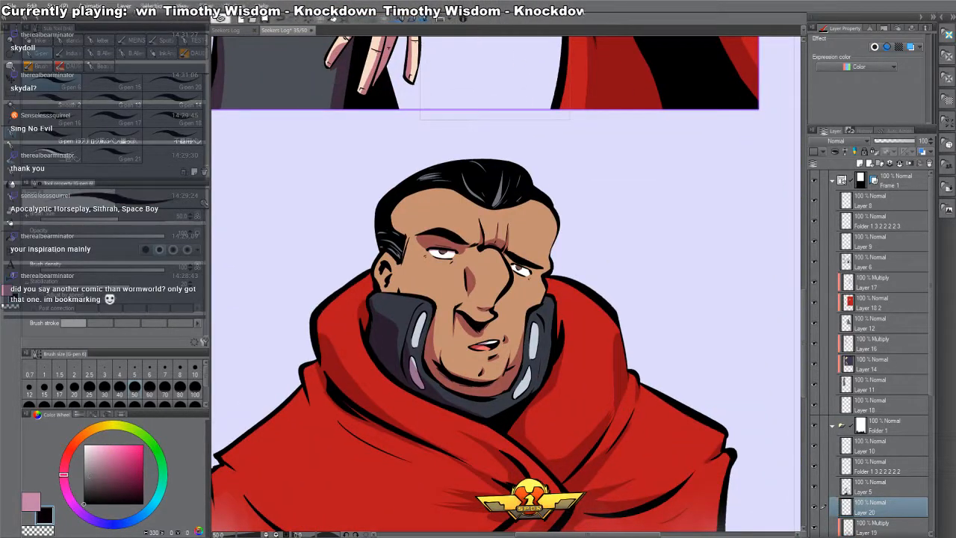
drag(688, 267, 608, 289)
drag(611, 203, 606, 224)
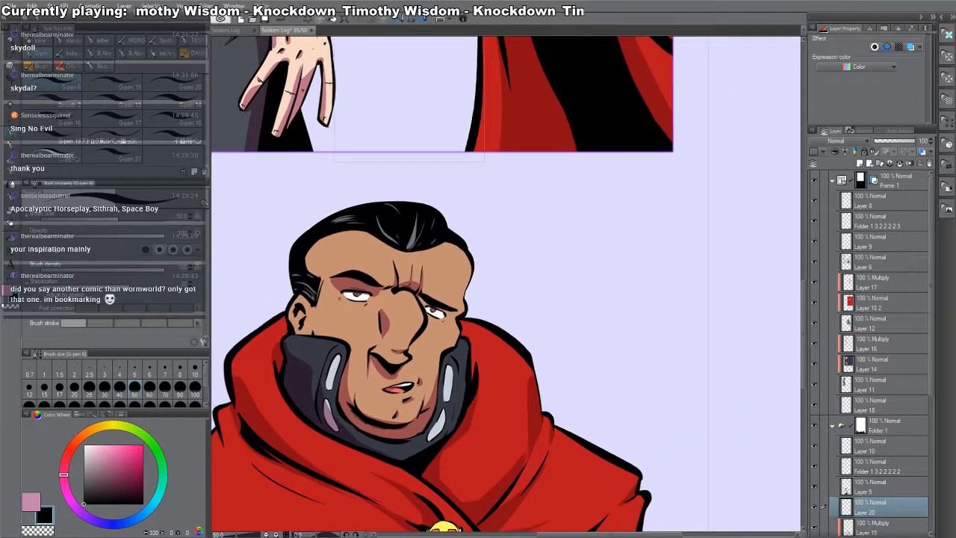
drag(609, 173, 608, 220)
mouse_move(541, 218)
mouse_down()
mouse_move(560, 196)
mouse_move(563, 212)
mouse_move(604, 189)
mouse_move(595, 203)
mouse_move(604, 228)
mouse_move(596, 236)
mouse_move(609, 266)
mouse_up()
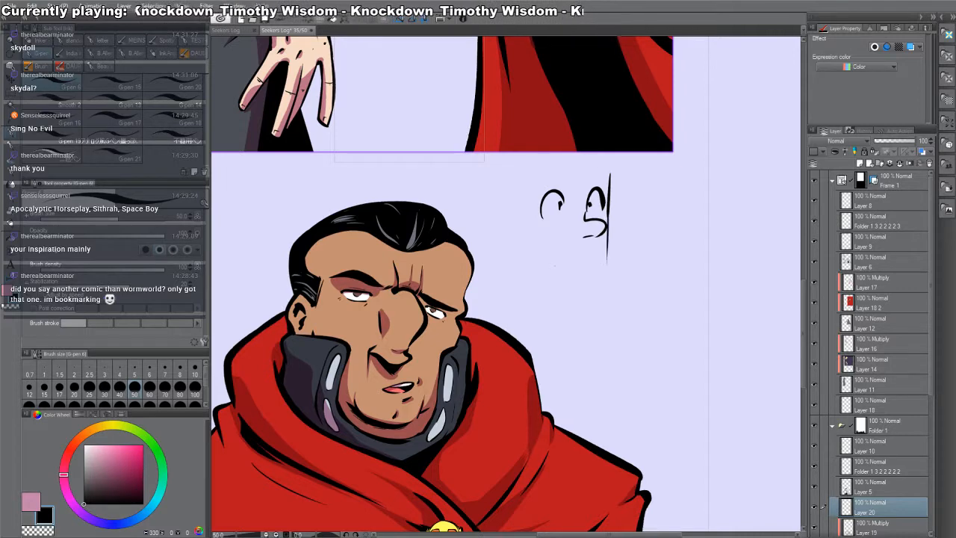
- Add a curved jaw and an open mouth with teeth to the cartoon face, and delete the sketch layer
drag(528, 260, 611, 276)
drag(609, 214, 611, 277)
drag(609, 226, 607, 282)
key(c)
drag(613, 237, 611, 294)
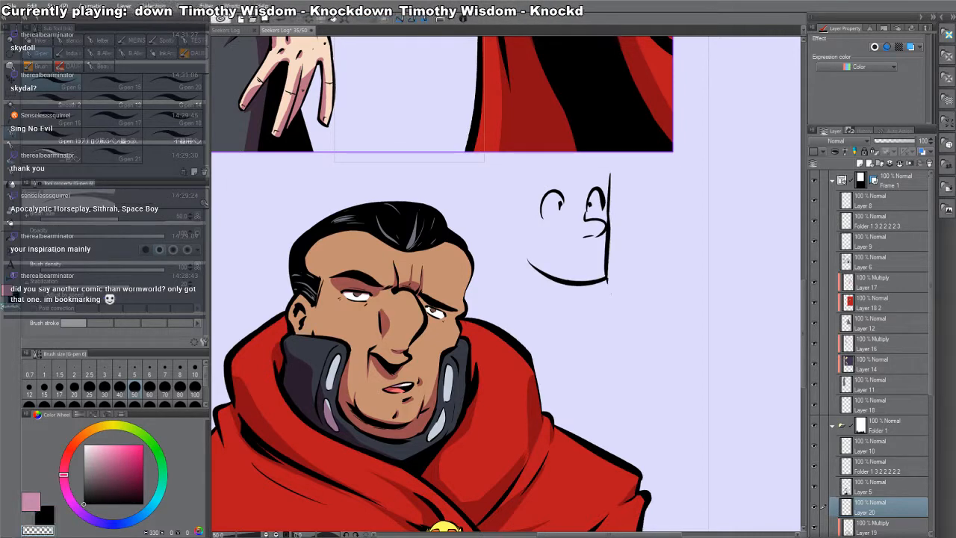
mouse_move(608, 257)
mouse_down()
mouse_move(611, 277)
mouse_move(595, 264)
mouse_up()
key(c)
key(c)
key(c)
drag(590, 259, 586, 271)
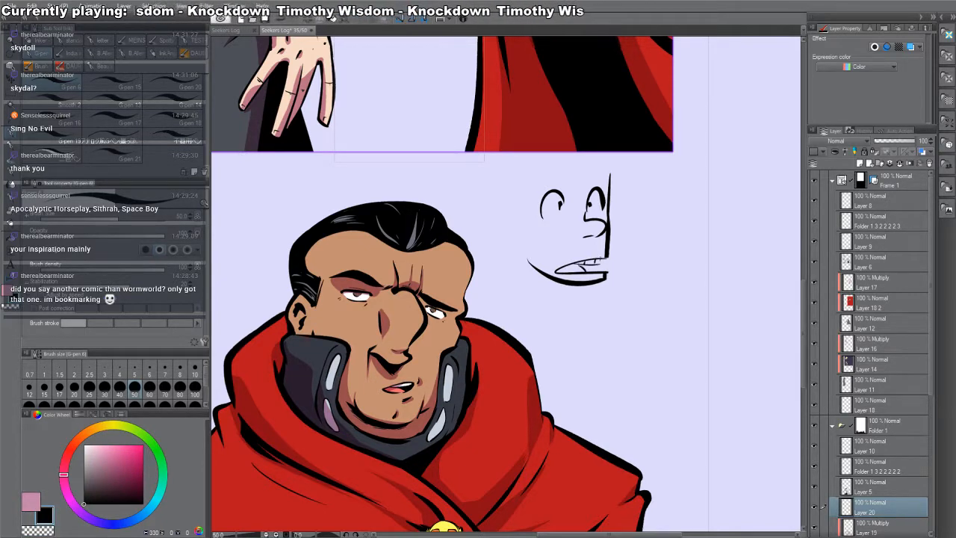
click(929, 163)
drag(490, 313, 555, 285)
key(o)
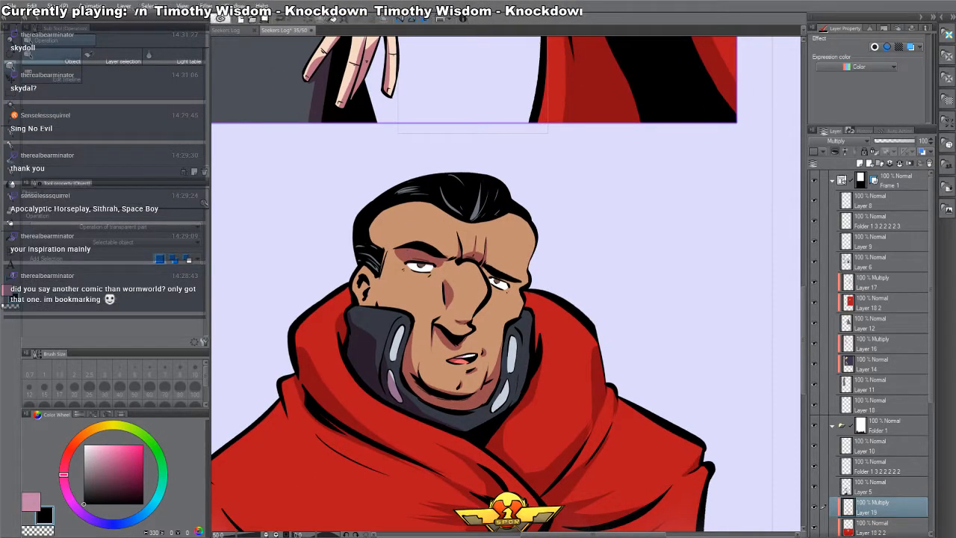
key(b)
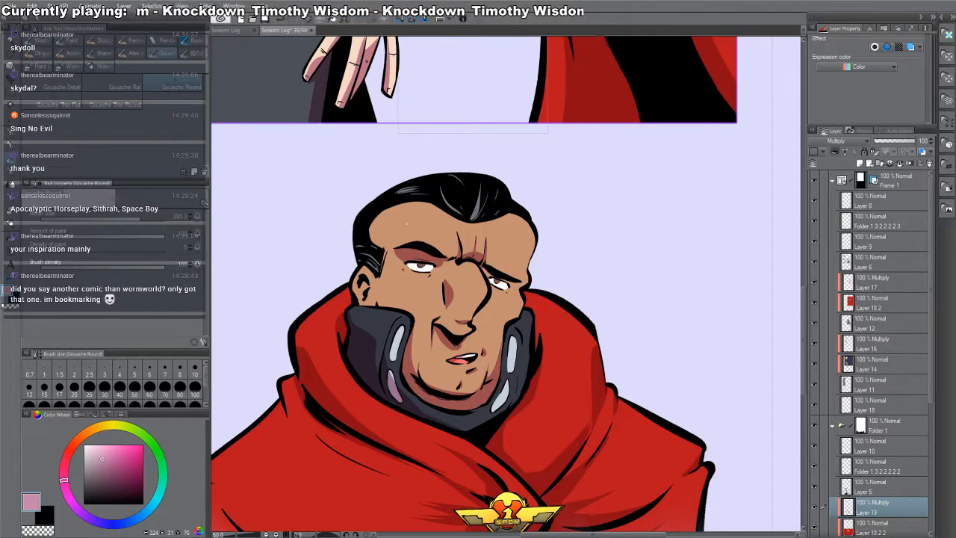
drag(407, 284, 495, 292)
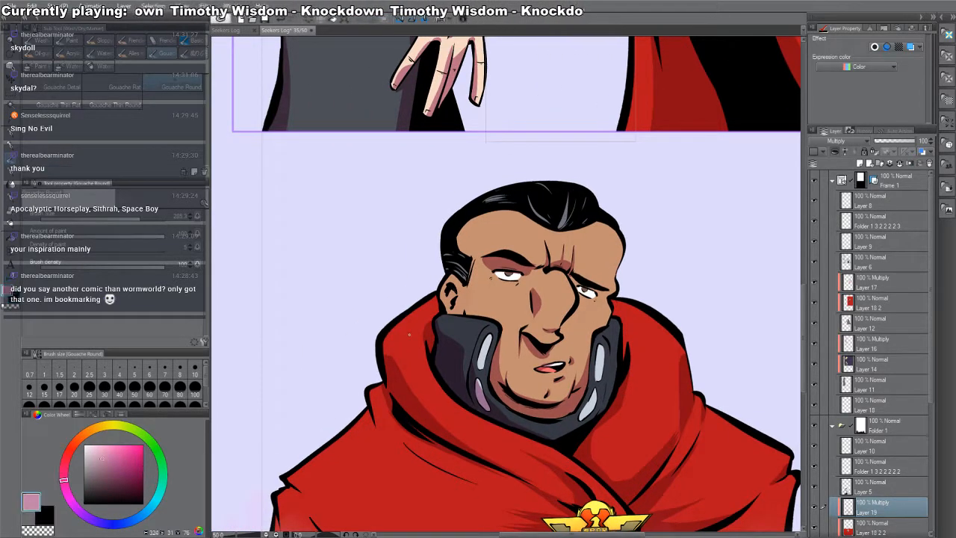
key(p)
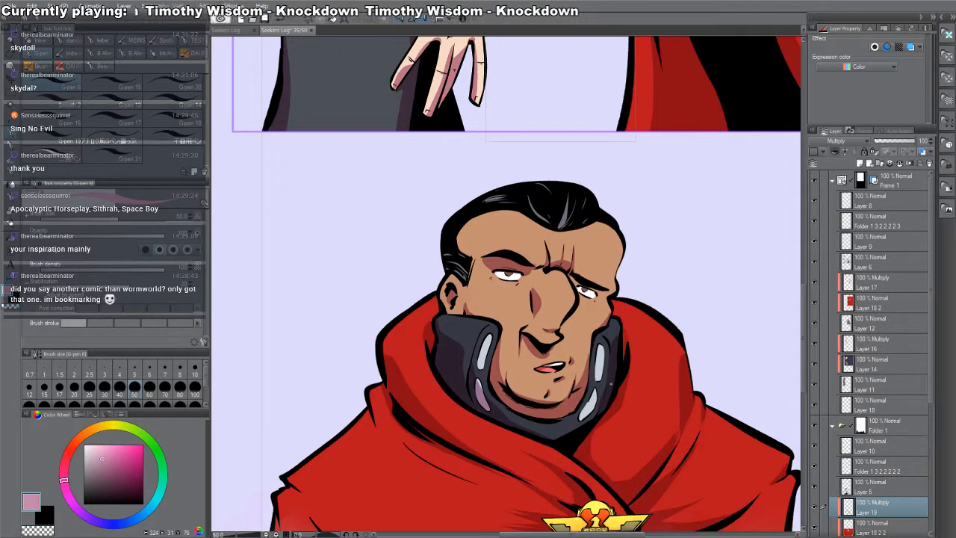
- Handwrite "Boulet" in black on a new layer in the empty area beside the head
drag(451, 335, 531, 294)
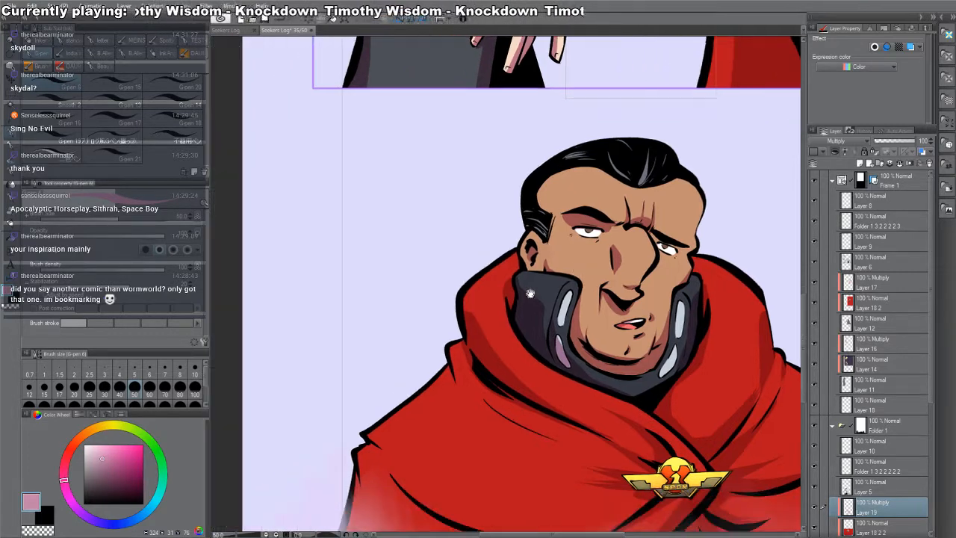
drag(627, 295, 353, 376)
key(ctrl+shift+n)
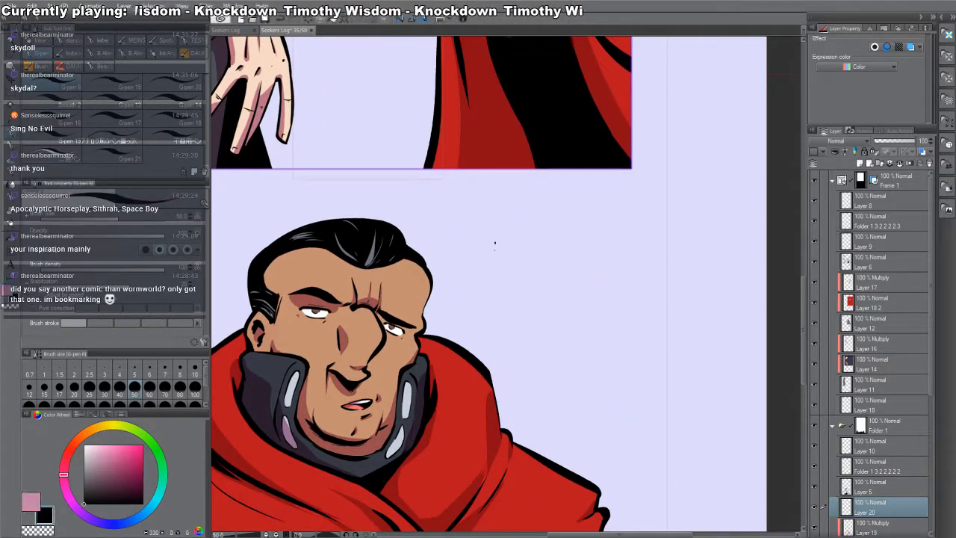
drag(494, 237, 494, 266)
mouse_move(495, 233)
mouse_down()
mouse_move(496, 266)
mouse_move(533, 258)
mouse_move(555, 267)
mouse_up()
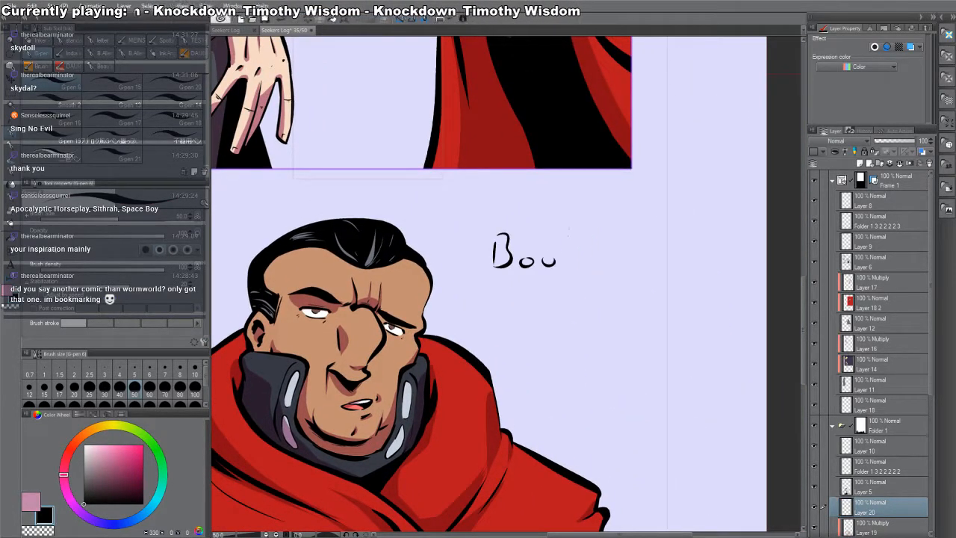
mouse_move(566, 228)
mouse_down()
mouse_move(567, 266)
mouse_move(580, 258)
mouse_move(593, 267)
mouse_move(610, 241)
mouse_up()
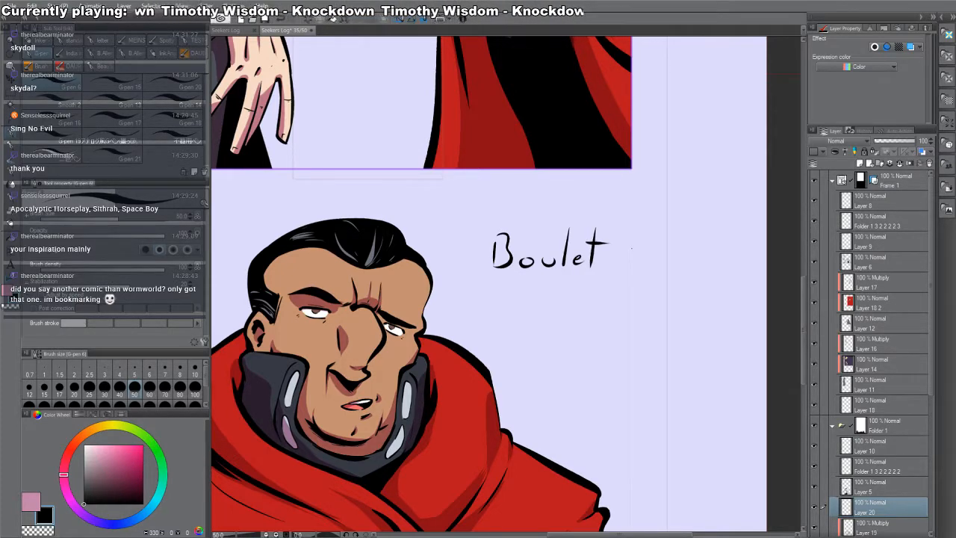
- Erase the handwritten word with an elliptical selection, delete its layer and return to the pink G-pen on Layer 19
key(m)
key(m)
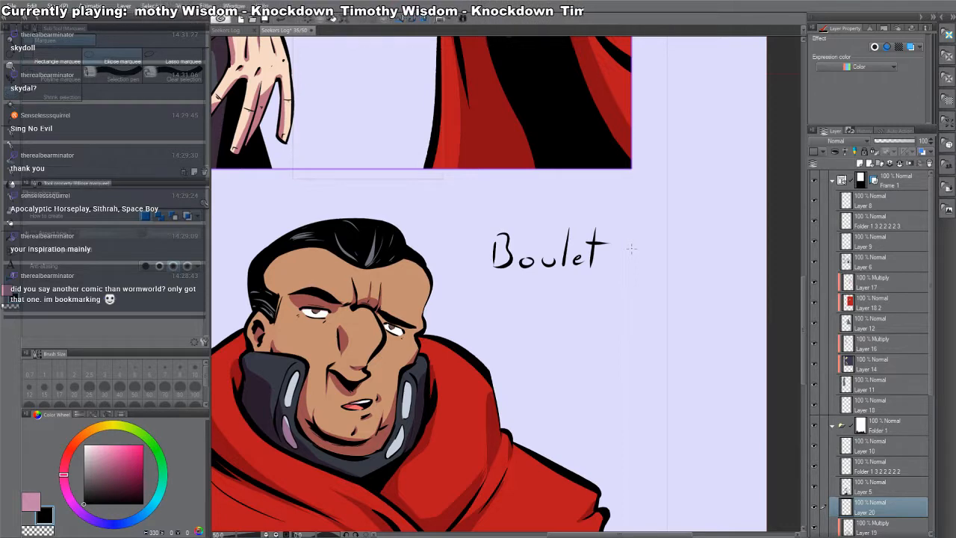
drag(466, 200, 650, 292)
key(Delete)
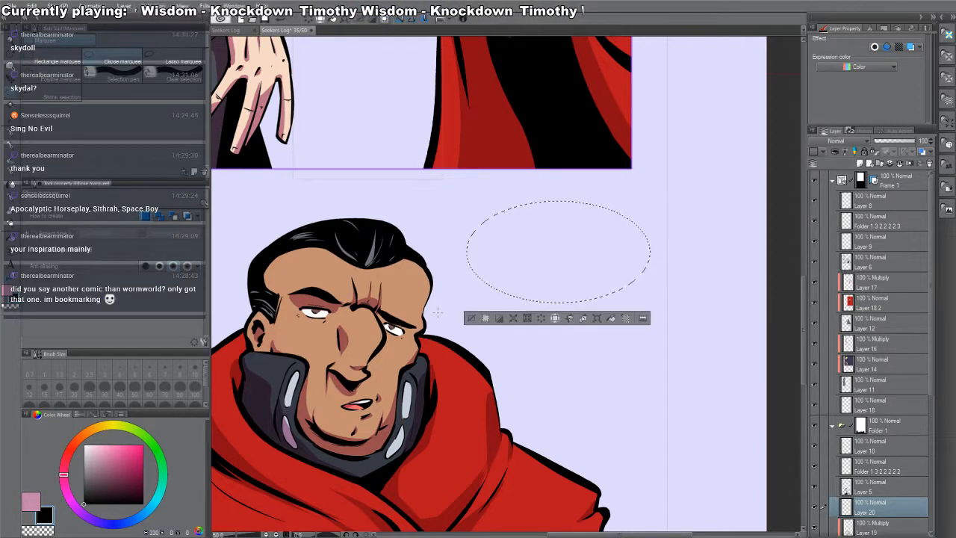
key(ctrl+d)
click(931, 164)
drag(522, 375, 637, 315)
key(p)
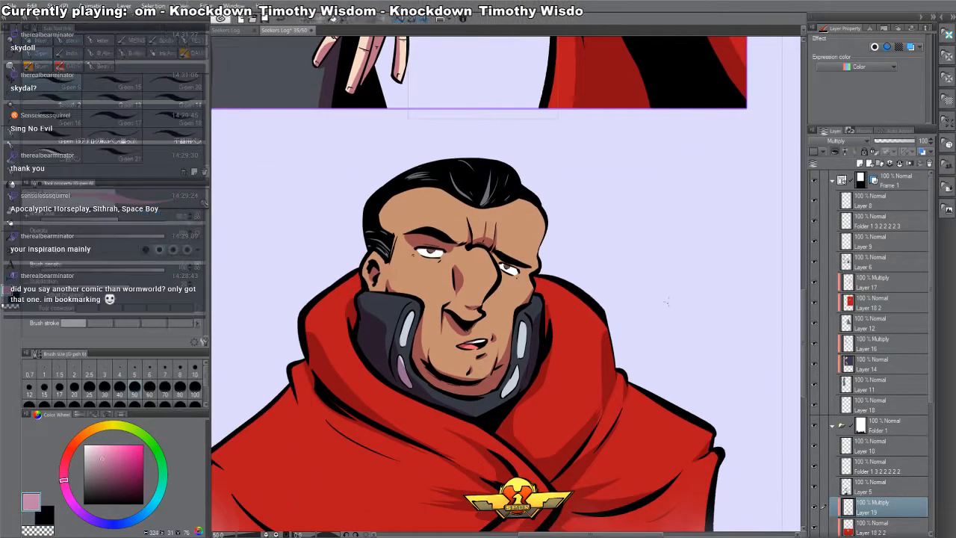
- Add pink Multiply shadow strokes along the shoulder folds on the left half of the lower bust's cape, undoing the first stroke
drag(487, 378, 576, 369)
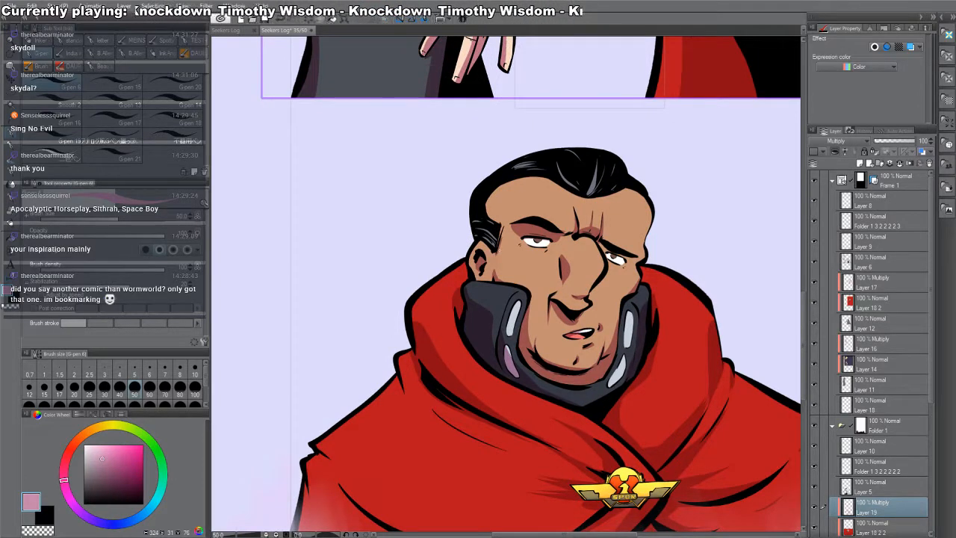
drag(516, 361, 591, 312)
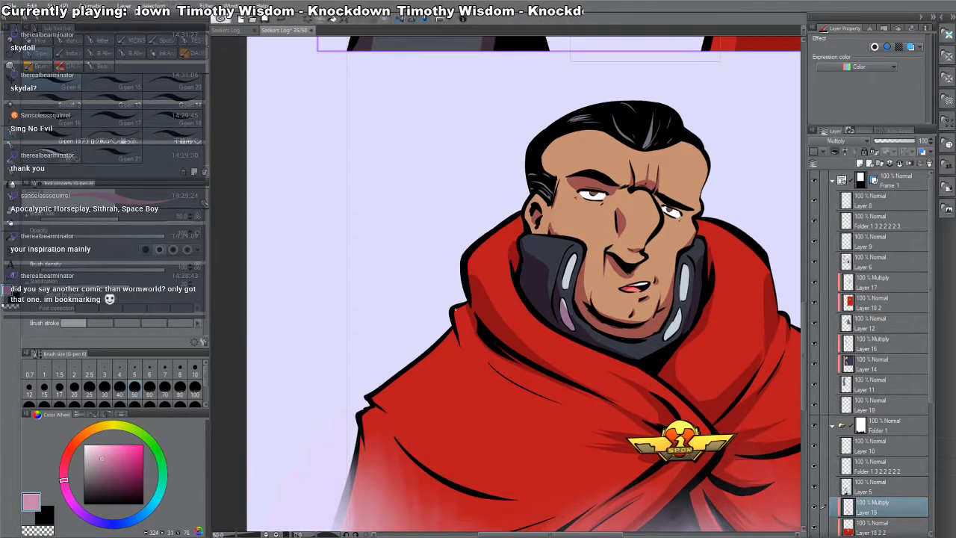
mouse_move(455, 309)
mouse_down()
mouse_move(461, 341)
mouse_move(507, 381)
mouse_up()
key(ctrl+z)
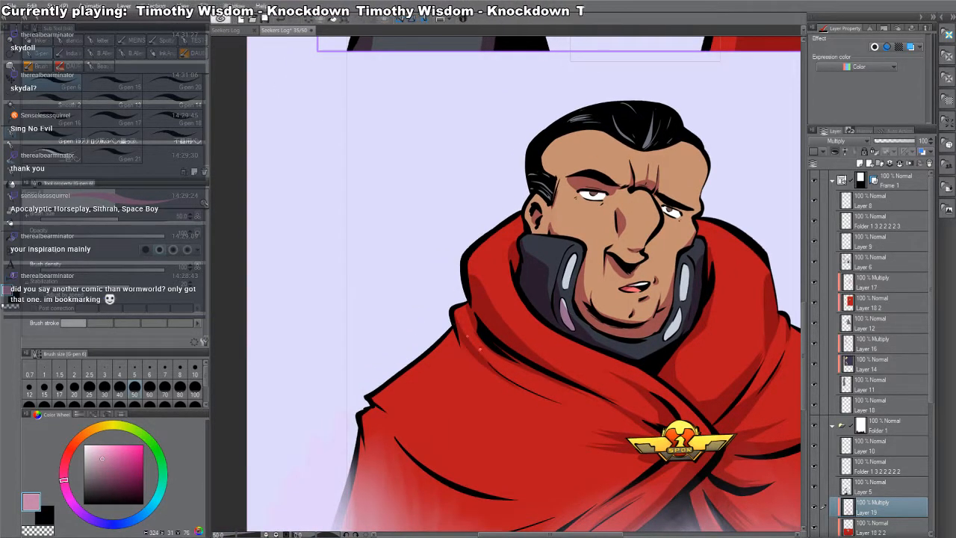
drag(469, 347, 540, 280)
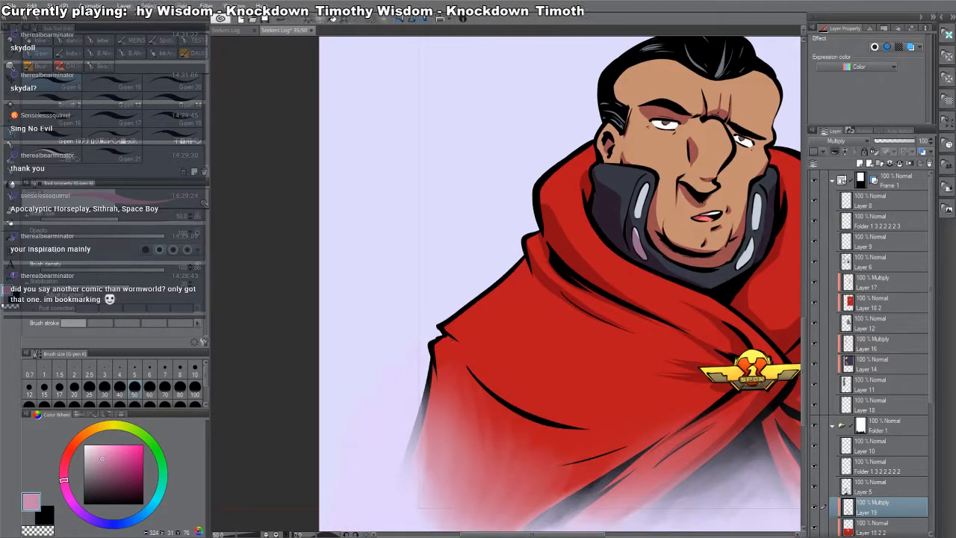
drag(463, 363, 556, 421)
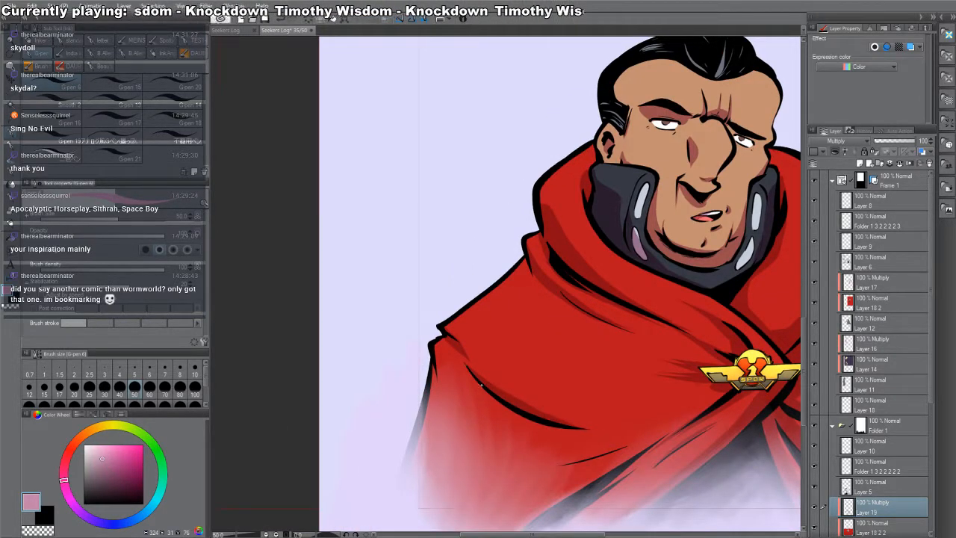
- Shade the lower creases on the left half of the cape toward the faded edge, working on a rotated canvas
key(shift+space)
drag(650, 361, 482, 447)
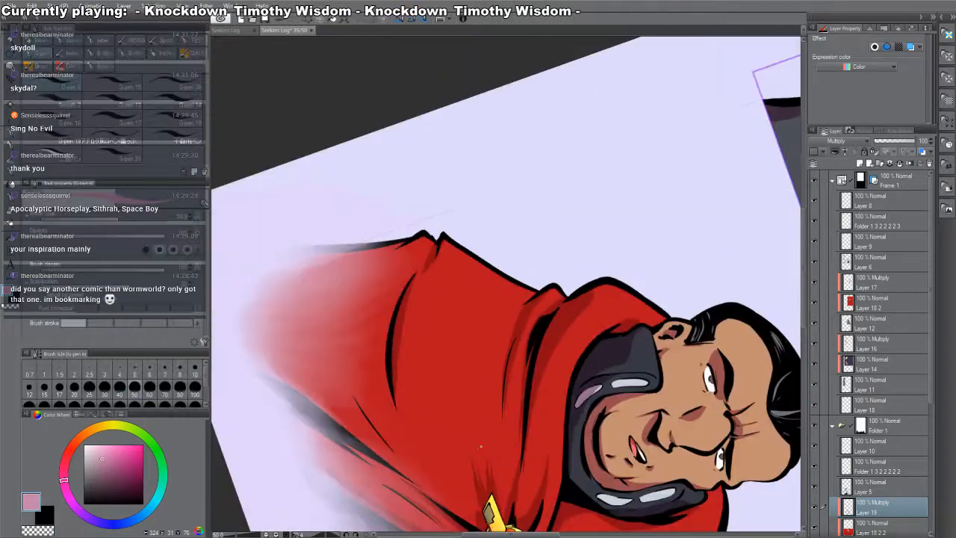
mouse_move(492, 299)
mouse_down()
mouse_move(436, 435)
mouse_move(449, 469)
mouse_up()
mouse_move(349, 396)
mouse_down()
mouse_move(406, 463)
mouse_move(657, 262)
mouse_up()
key(shift+space)
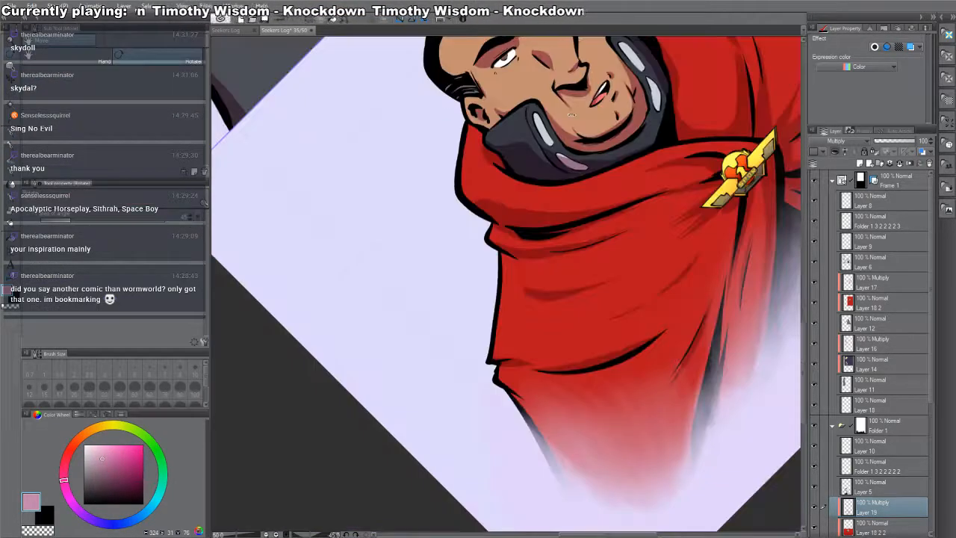
drag(518, 400, 541, 411)
key(space)
drag(565, 393, 486, 315)
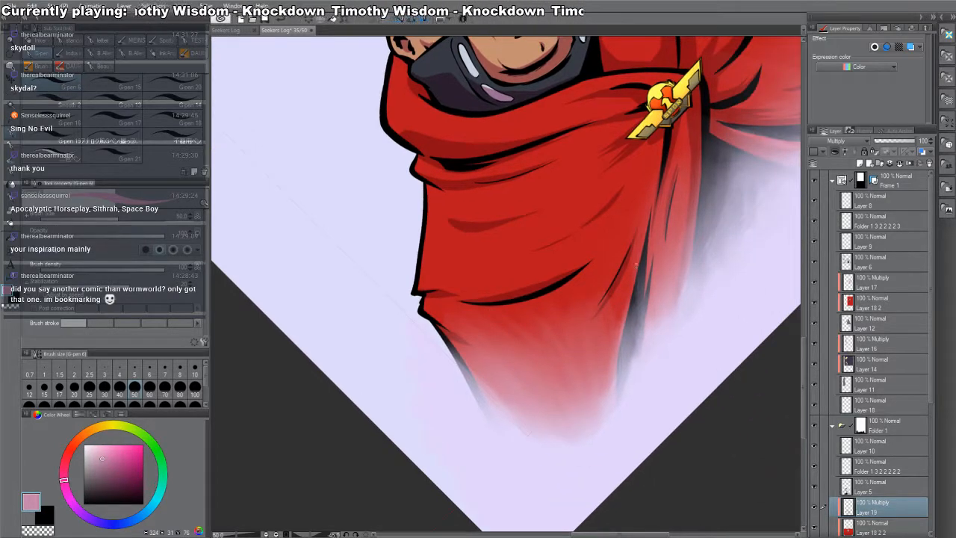
drag(641, 238, 584, 463)
- Add fold shadows to the right half of the lower bust's cape, below and beside the eagle badge
key(space)
drag(662, 284, 620, 344)
mouse_move(617, 240)
mouse_down()
mouse_move(603, 302)
mouse_move(611, 359)
mouse_up()
drag(625, 314, 638, 431)
drag(708, 351, 473, 292)
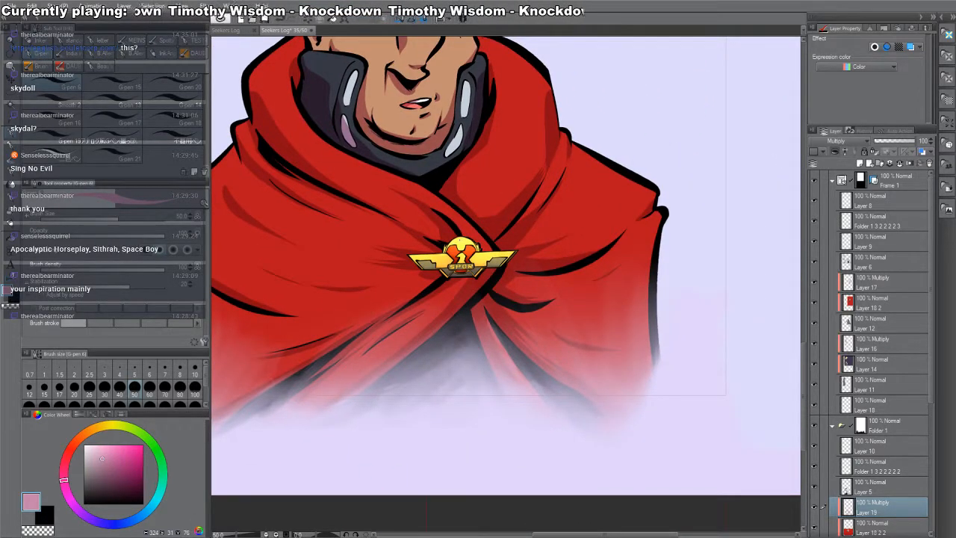
drag(460, 240, 466, 306)
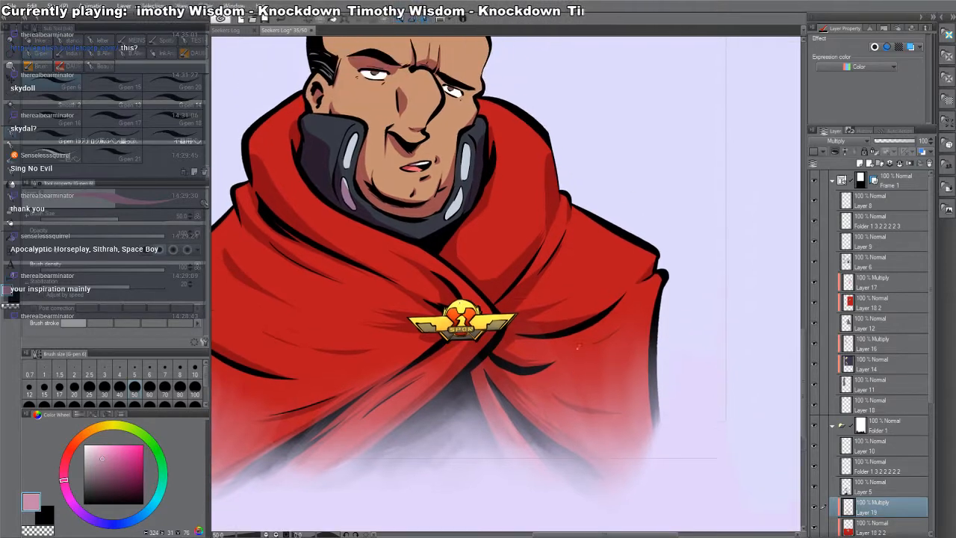
alt+click(587, 354)
alt+click(581, 353)
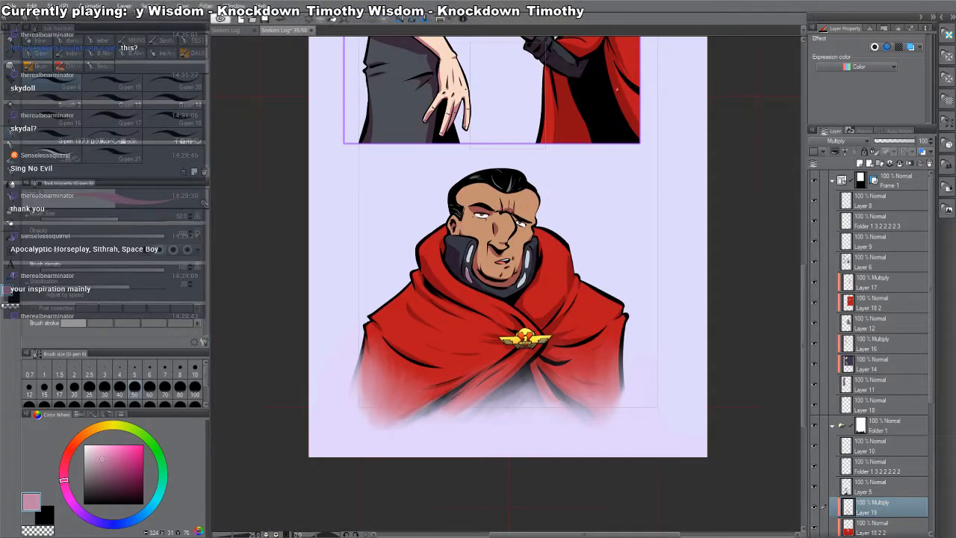
- Reset the canvas rotation and save page 35, viewing page 36 for comparison before returning to page 35
drag(605, 172, 419, 430)
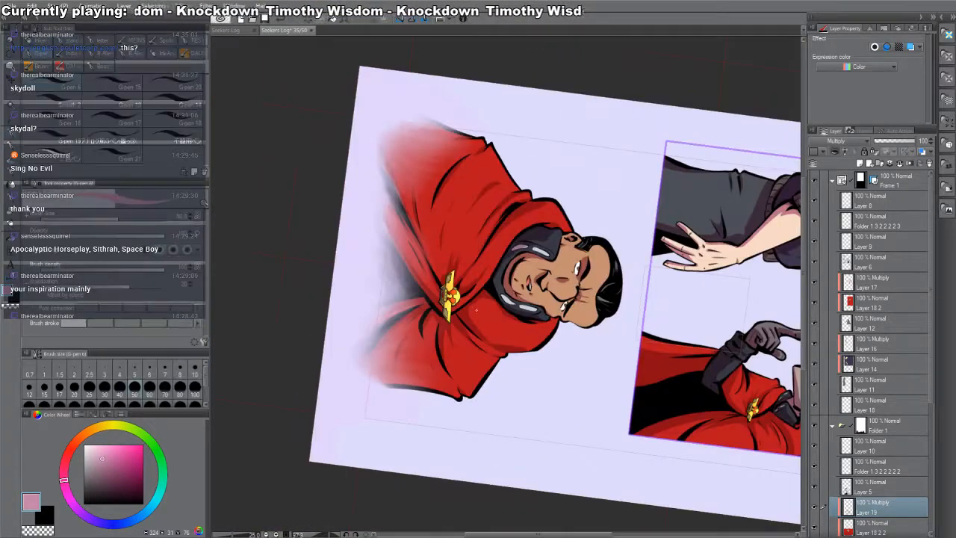
alt+click(505, 338)
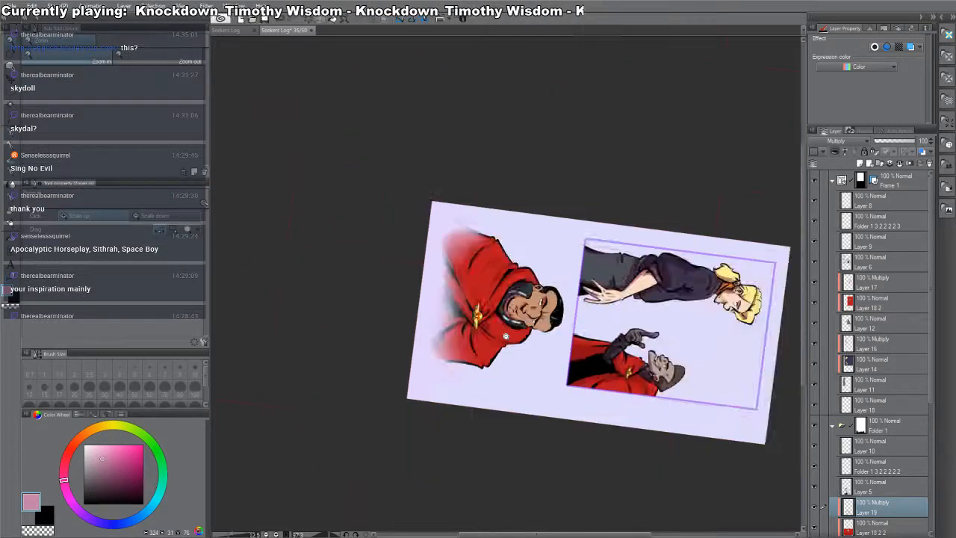
alt+click(505, 338)
alt+click(505, 338)
key(ctrl+@)
ctrl+click(579, 288)
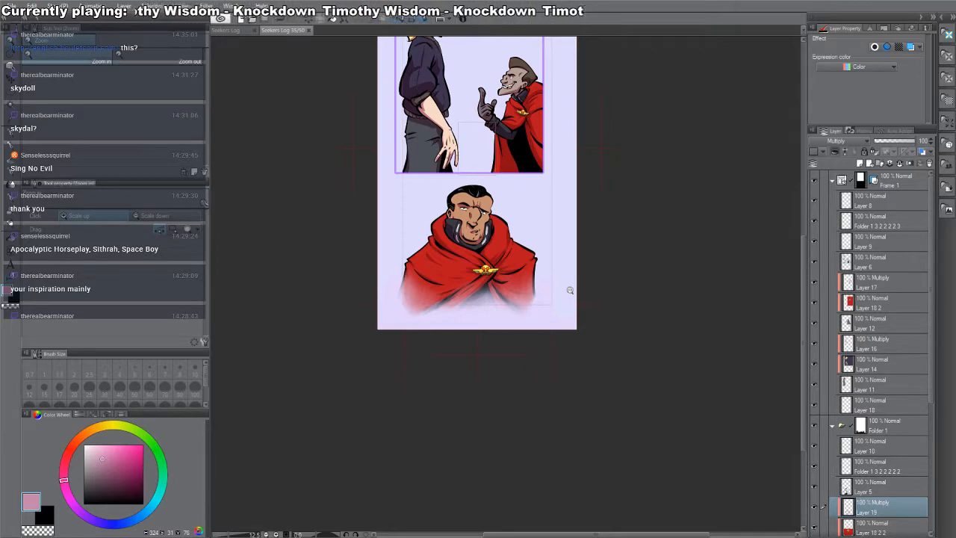
key(ctrl+Page_Down)
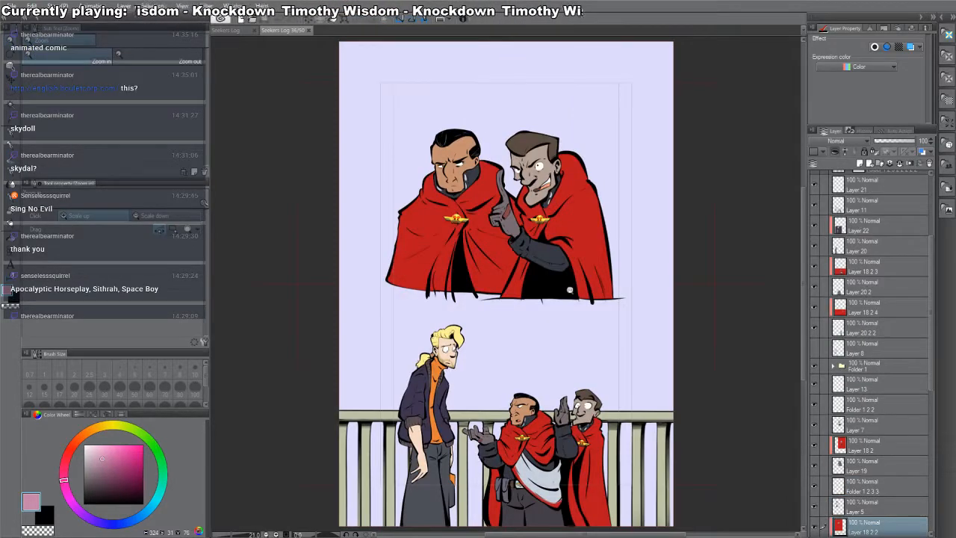
key(ctrl+Tab)
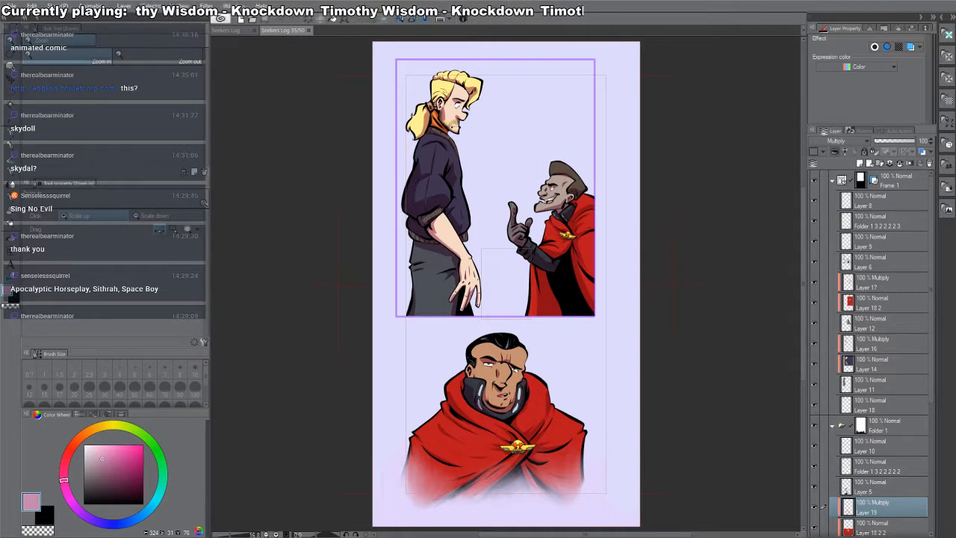
- Select Layer 17 through the caped figure in the upper panel and choose the Acrylic & Medium brush
drag(496, 200, 449, 223)
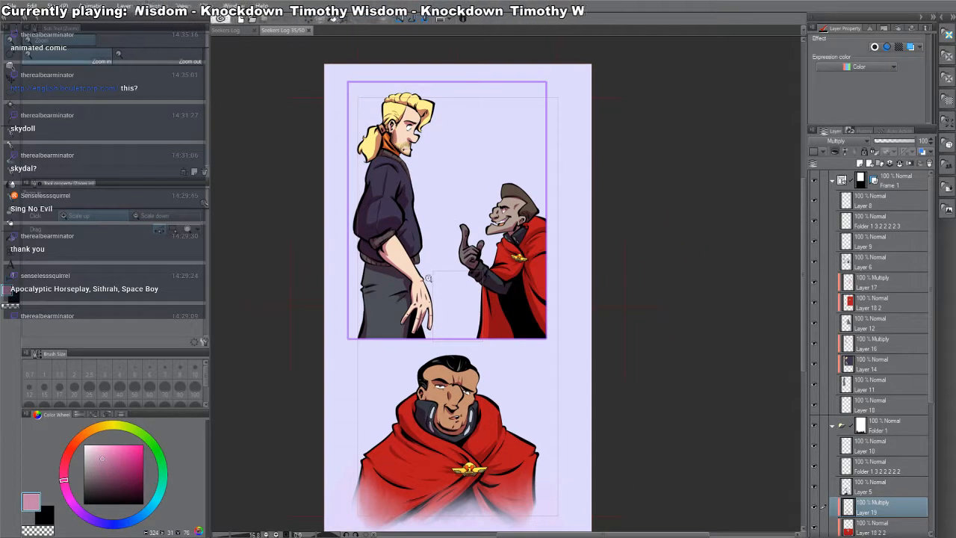
alt+click(470, 307)
drag(491, 326, 520, 285)
click(467, 357)
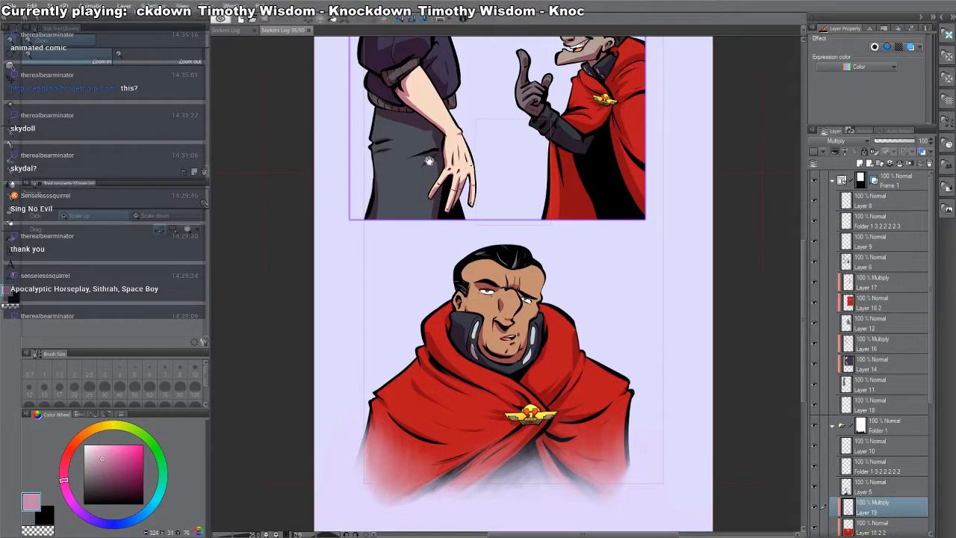
drag(427, 159, 416, 393)
key(o)
click(556, 433)
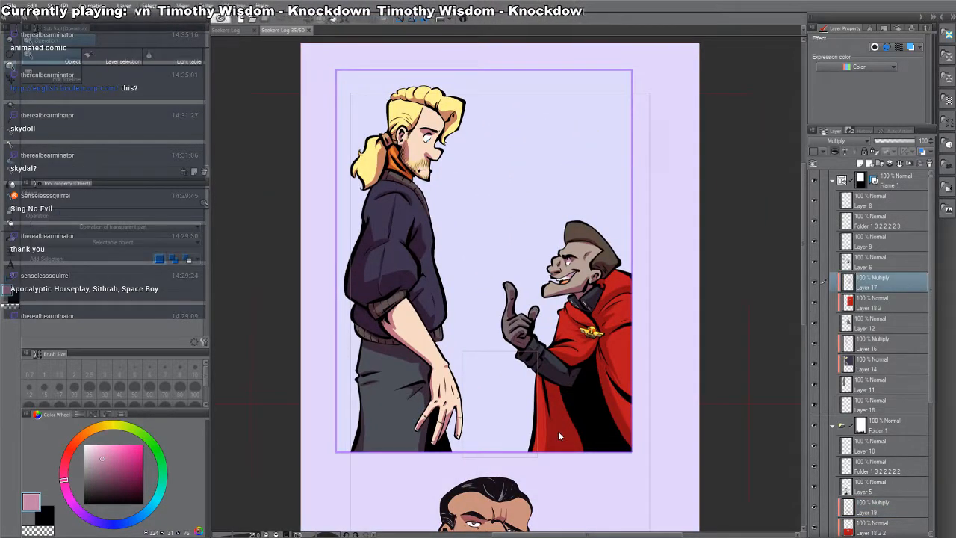
key(b)
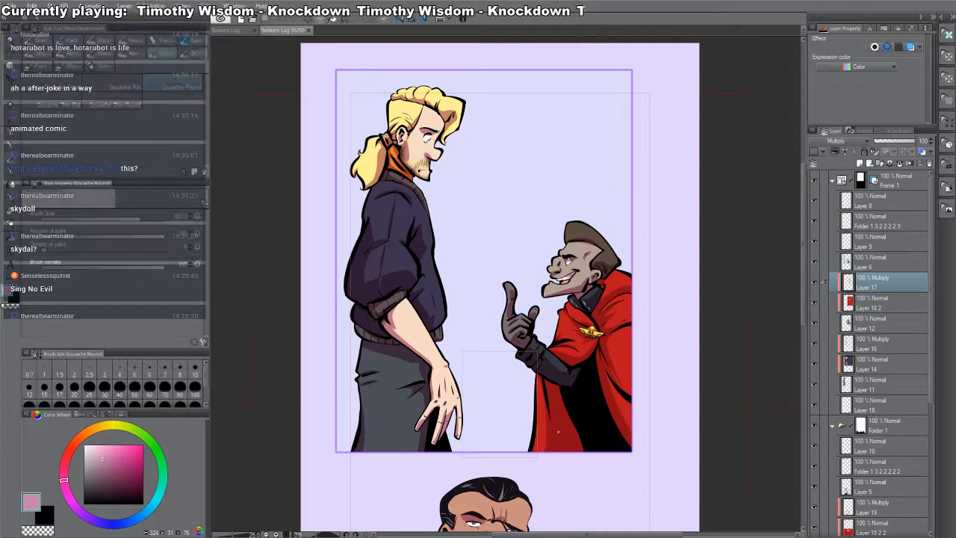
click(80, 59)
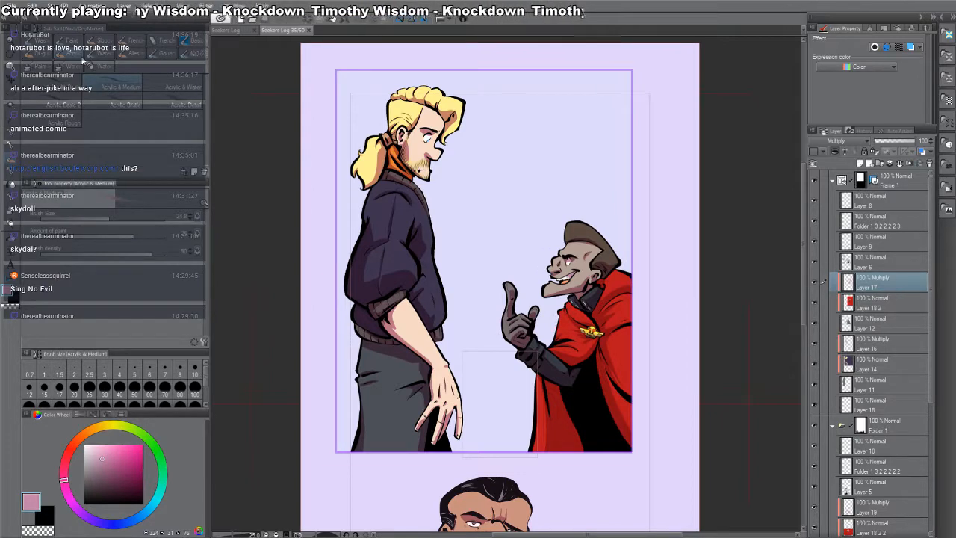
- Resize the Acrylic & Medium brush and streak transparent color through the shadow on the cape's lower front part in the upper panel
mouse_move(573, 387)
mouse_down()
mouse_move(555, 376)
mouse_move(585, 356)
mouse_up()
ctrl+click(556, 375)
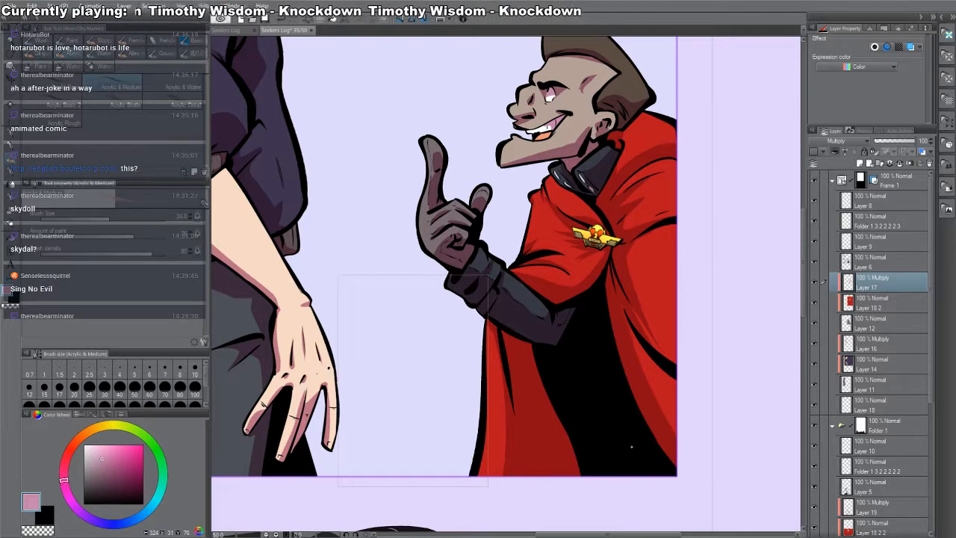
mouse_move(515, 334)
ctrl+alt+mouse_down()
mouse_move(539, 340)
mouse_move(505, 398)
ctrl+alt+mouse_up()
key(c)
key(c)
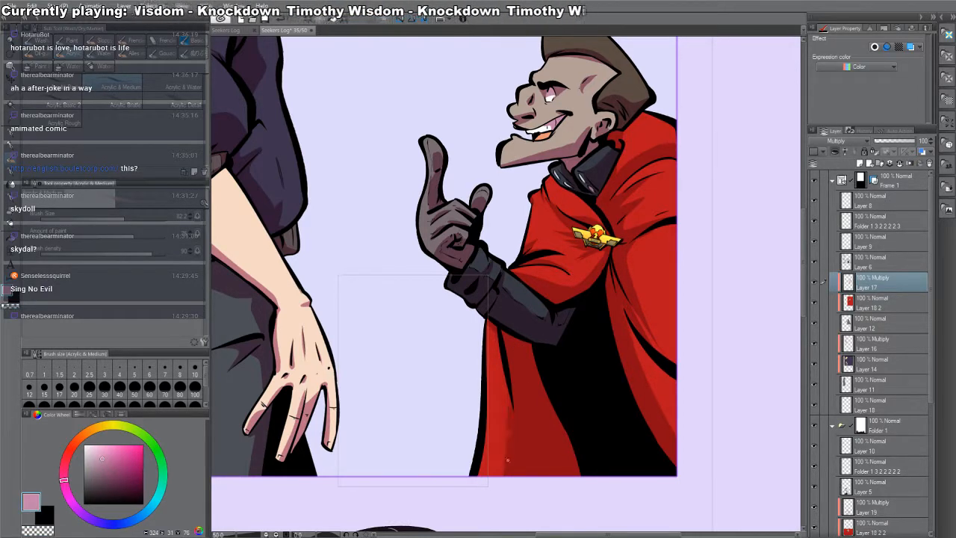
key(c)
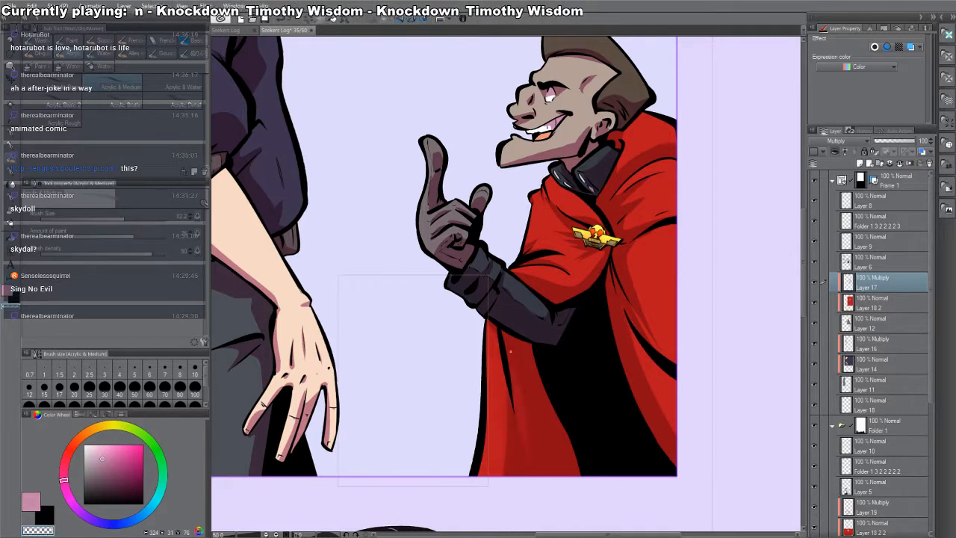
drag(523, 430, 537, 473)
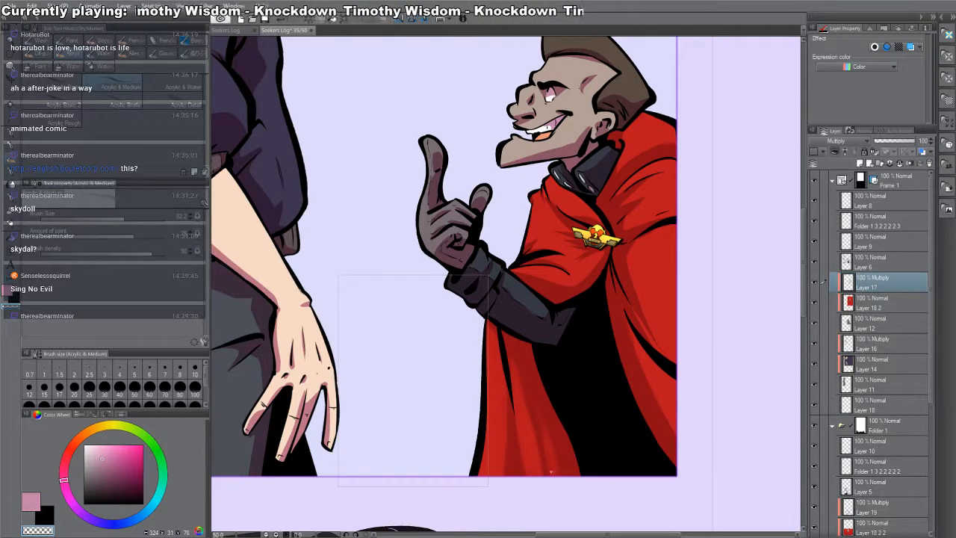
- Soften the shadows on the cape's right side with transparent strokes and paint pink shading along the shoulder fold
drag(618, 424, 553, 377)
drag(562, 281, 626, 404)
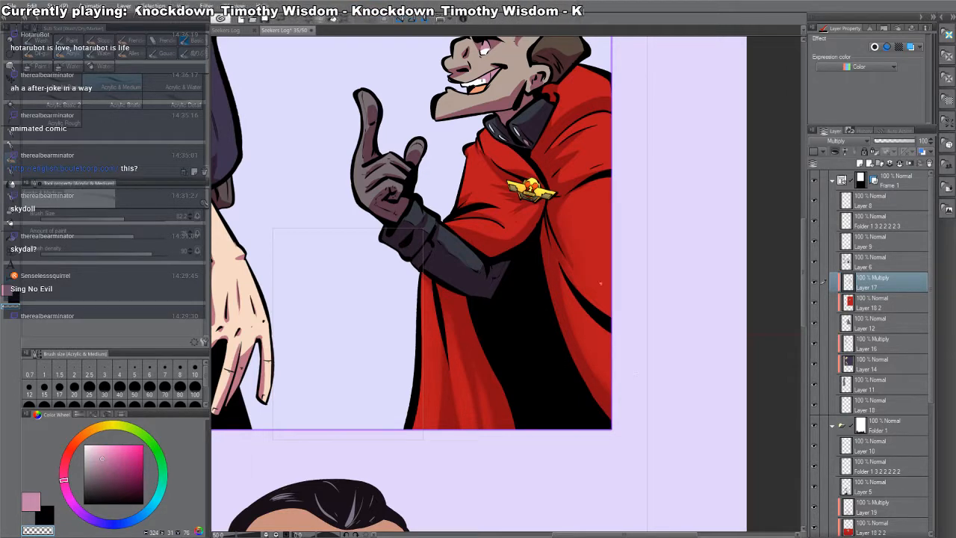
drag(606, 211, 594, 338)
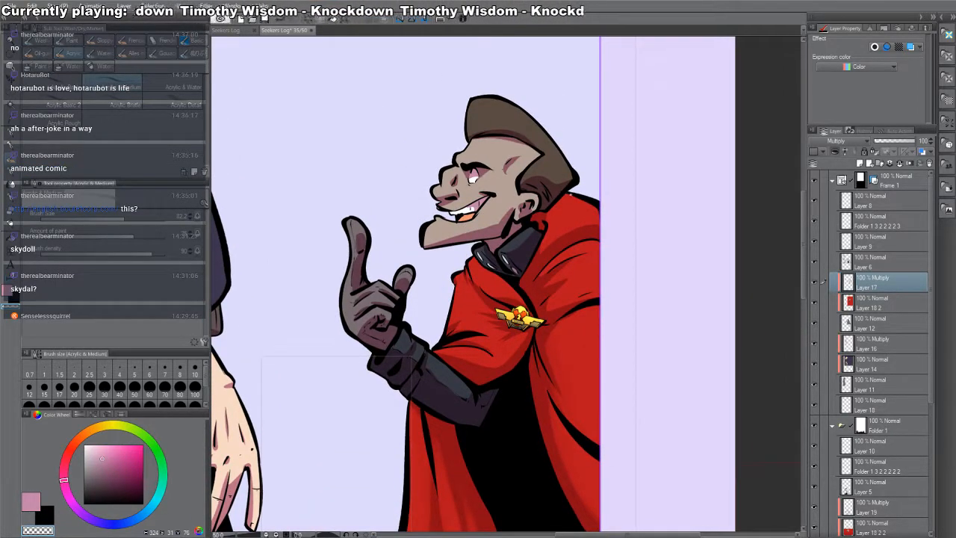
key(c)
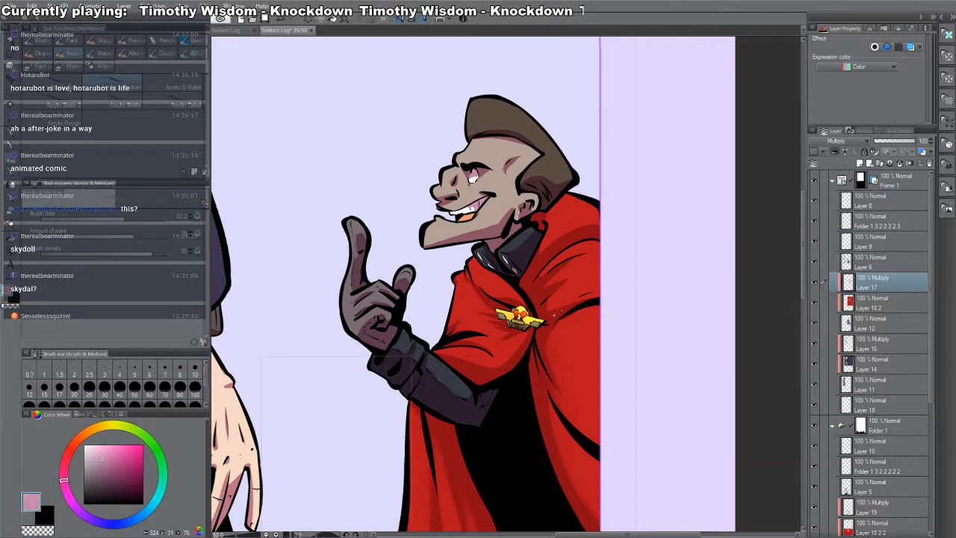
drag(558, 305, 602, 292)
key(c)
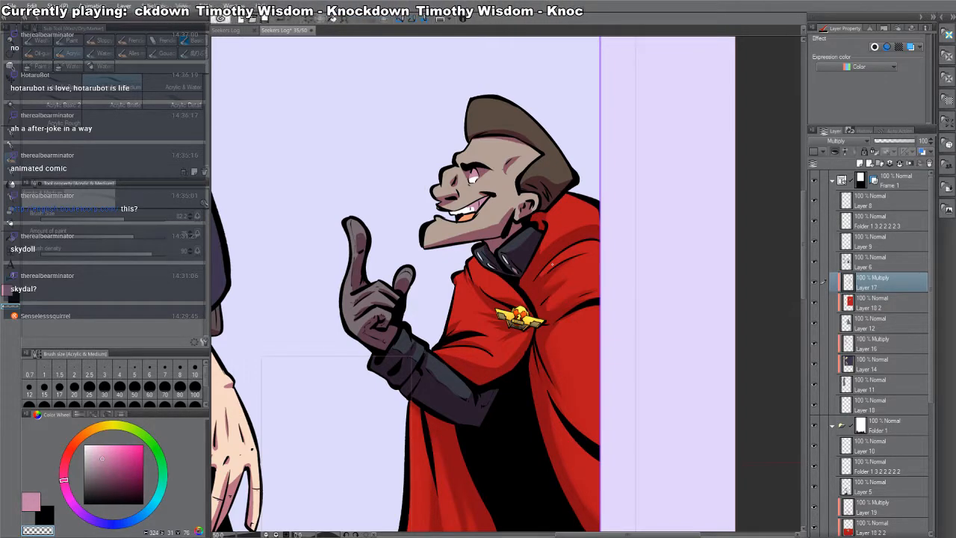
drag(346, 119, 441, 354)
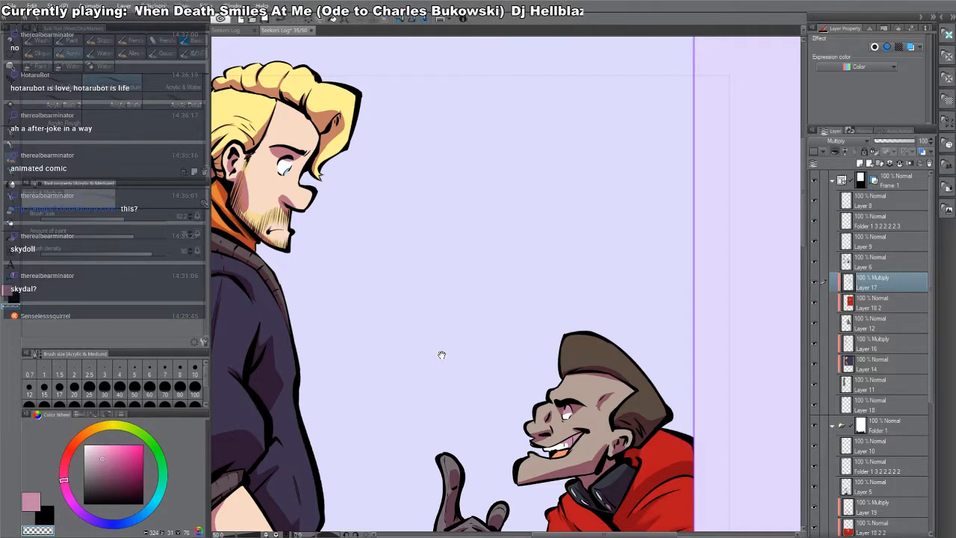
drag(442, 354, 464, 158)
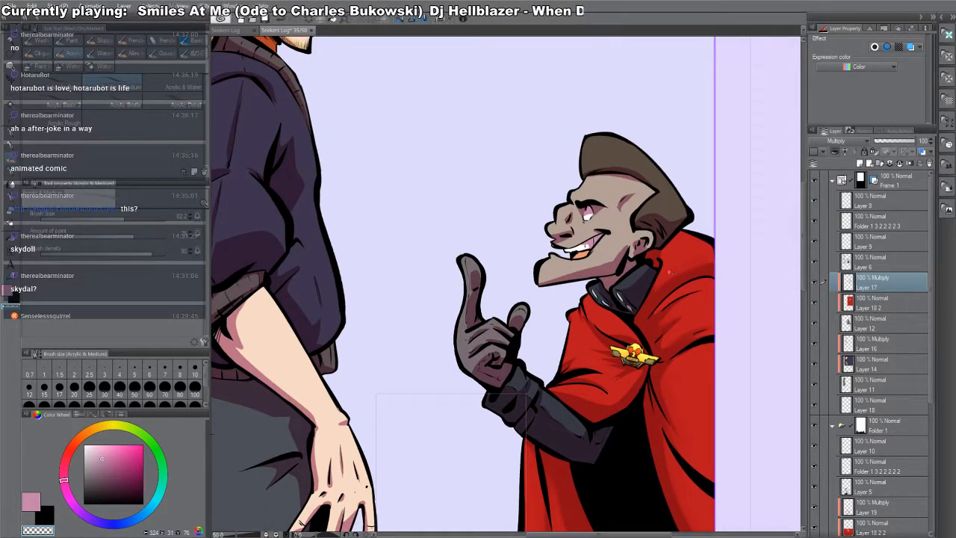
drag(556, 201, 699, 408)
drag(610, 241, 668, 290)
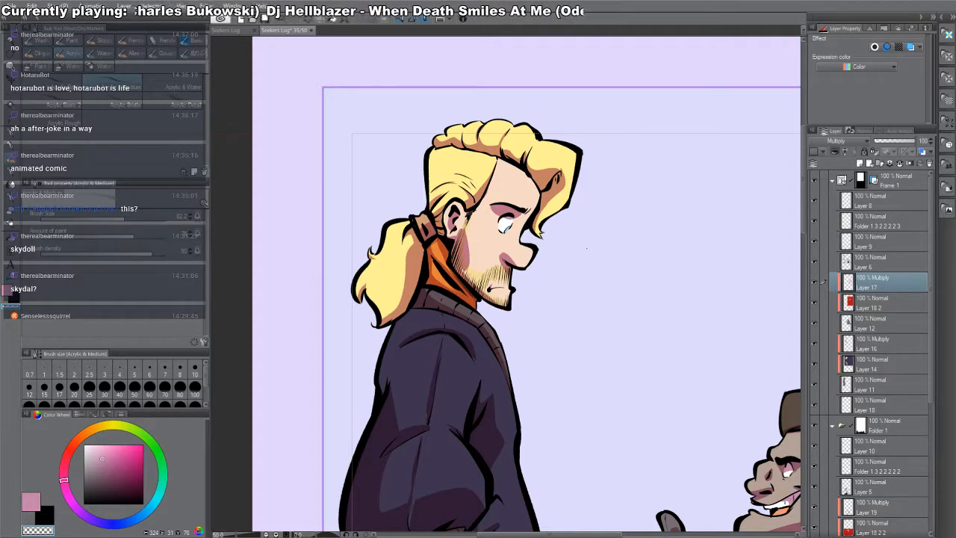
drag(648, 379, 472, 254)
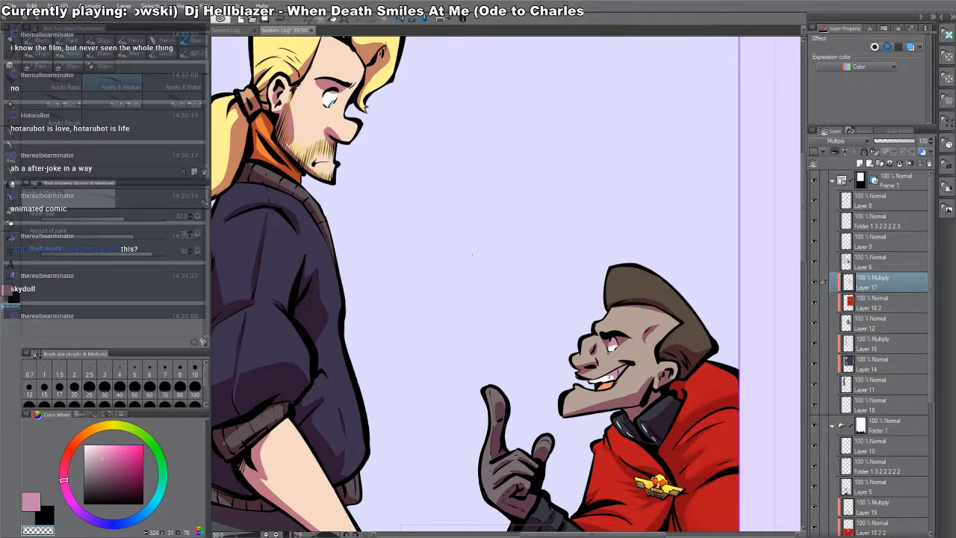
drag(472, 254, 446, 179)
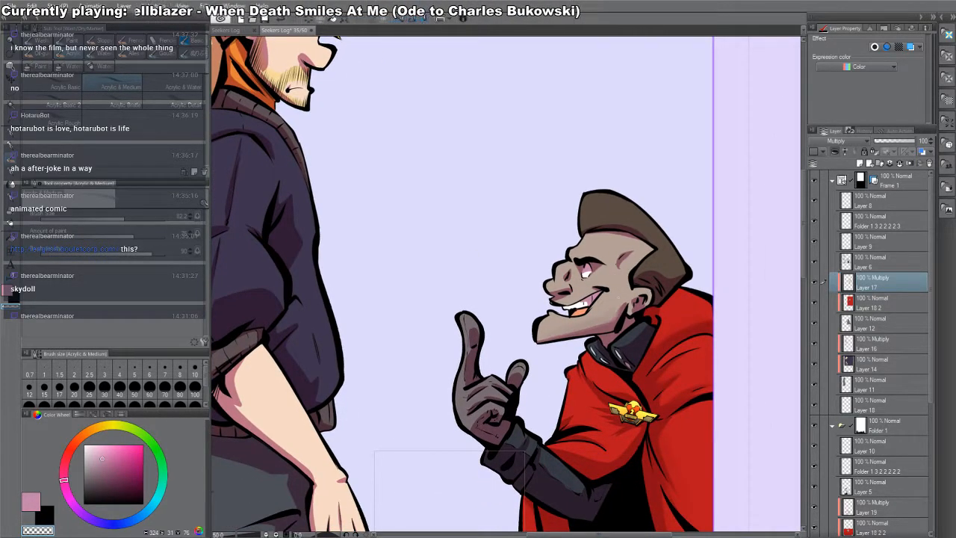
key(c)
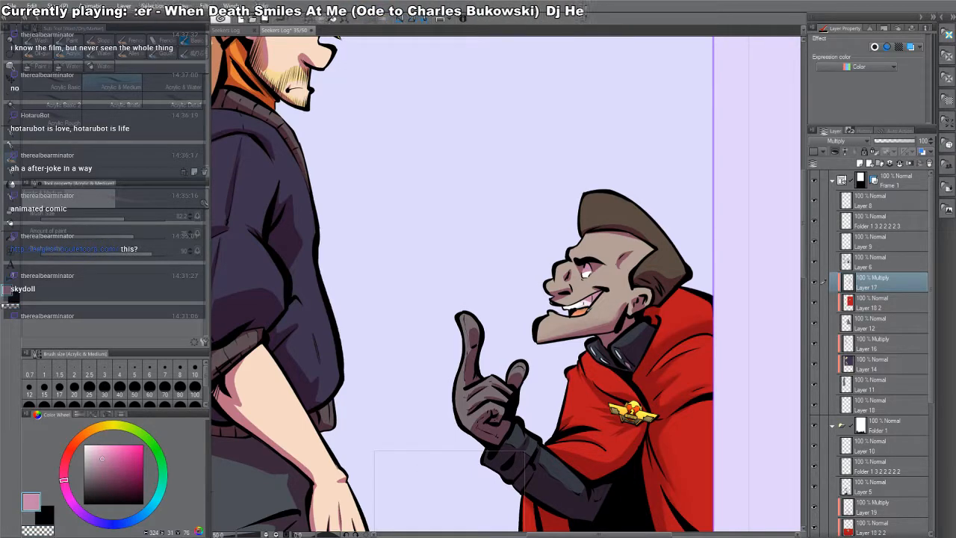
- Soften the shadows on the caped figure's face and hair in the upper panel with alternating pink and transparent strokes
key(c)
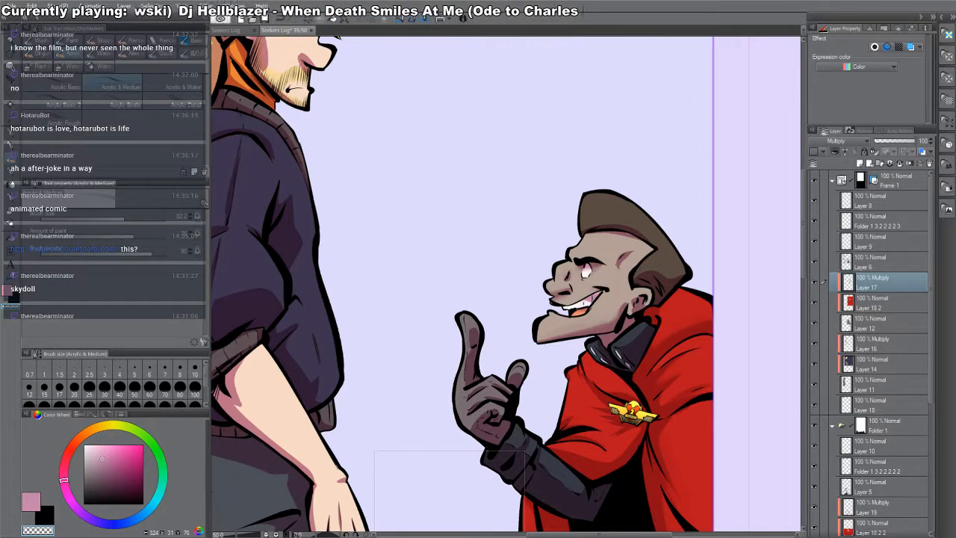
key(c)
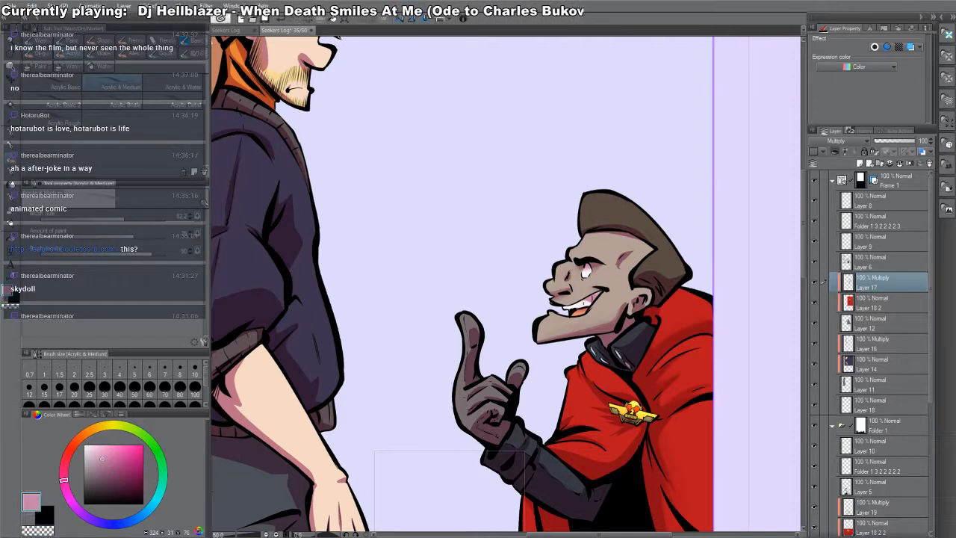
mouse_move(632, 254)
mouse_down()
mouse_move(619, 266)
mouse_move(631, 258)
mouse_move(599, 227)
mouse_up()
key(c)
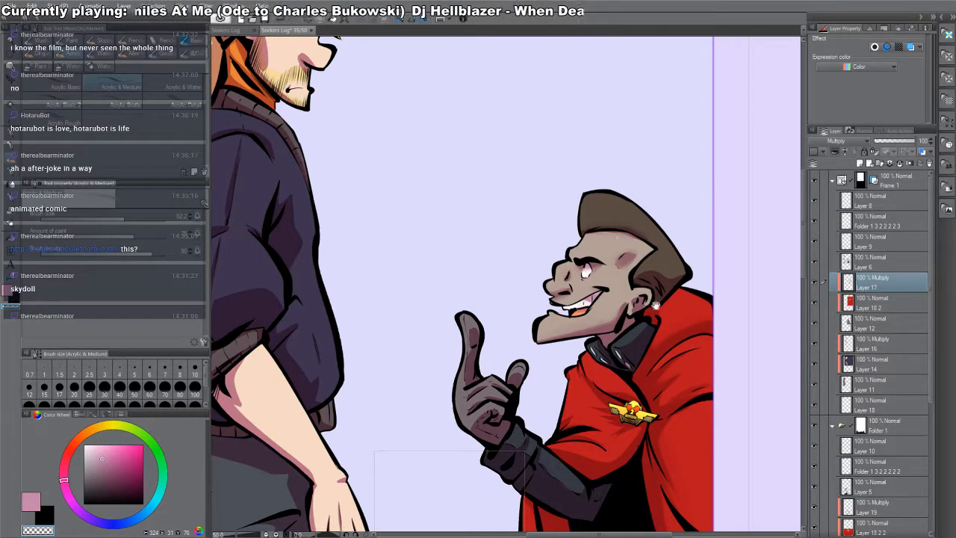
drag(614, 185, 603, 168)
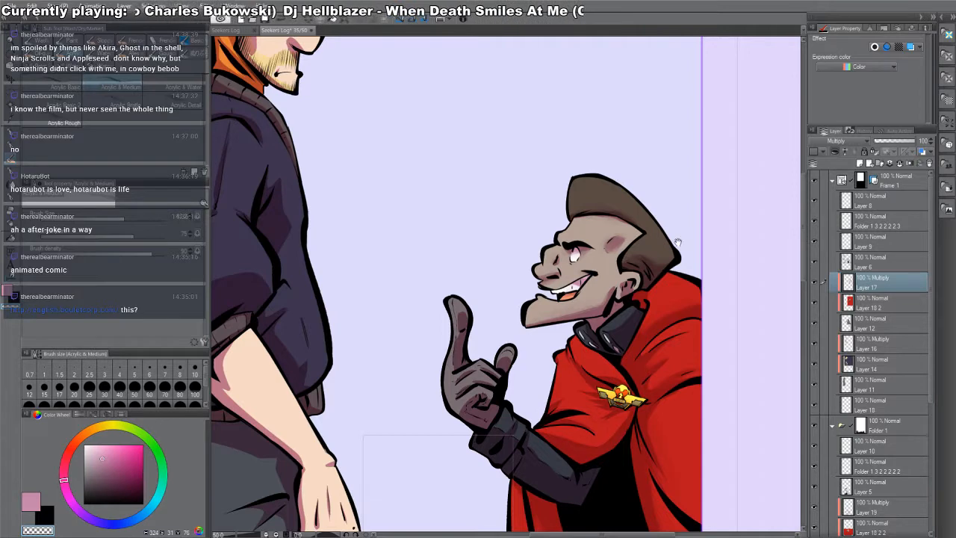
- Blend the shading on the caped figure's raised hand and dark sleeve, alternating transparent and pink strokes
drag(678, 241, 720, 227)
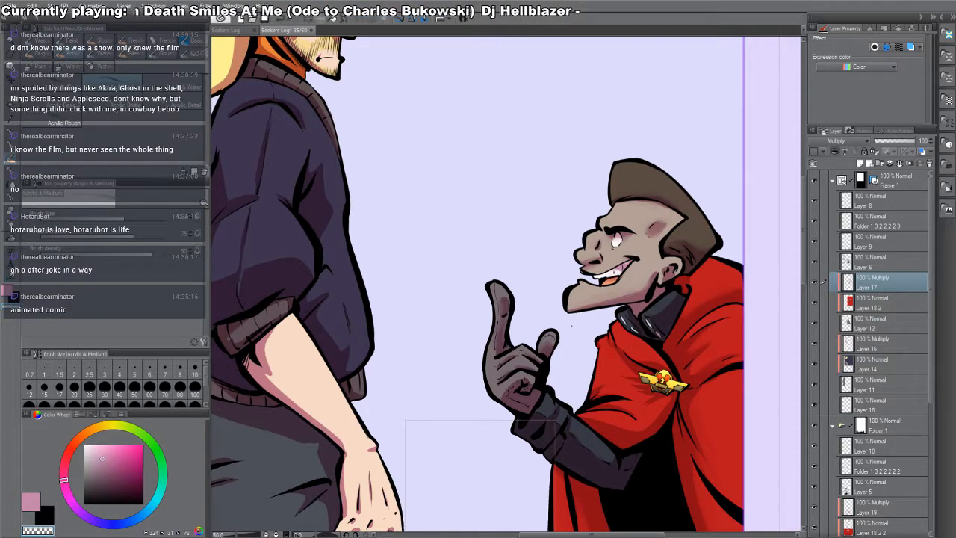
drag(615, 355, 597, 310)
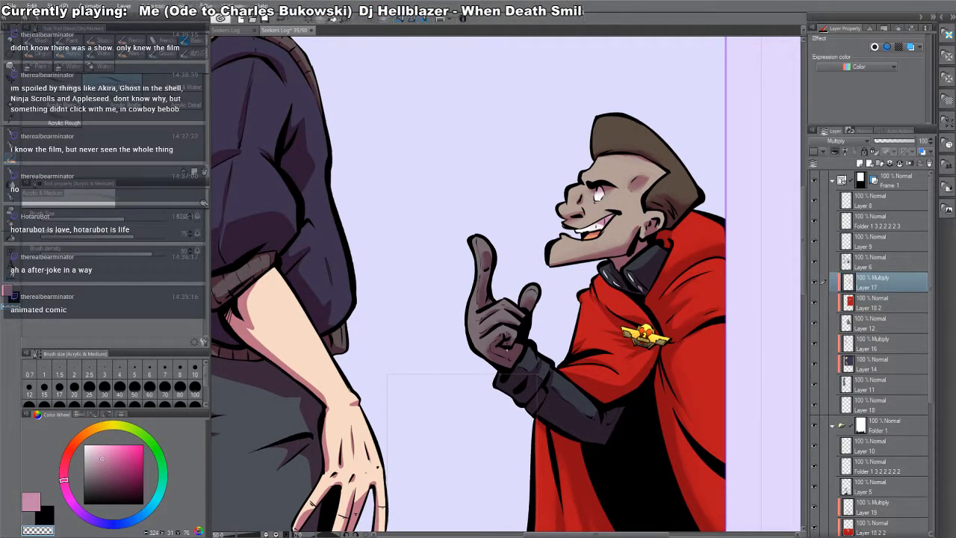
drag(538, 336, 532, 299)
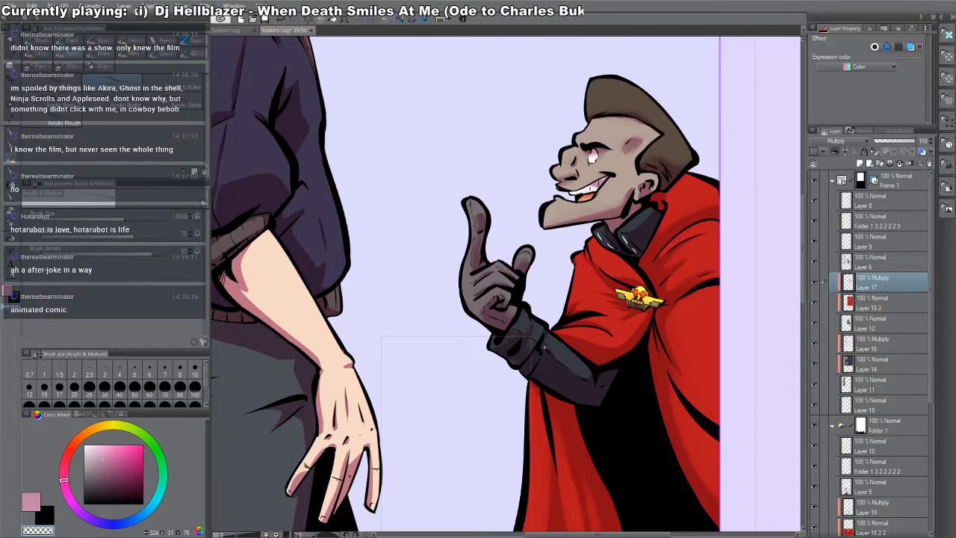
drag(574, 280, 523, 243)
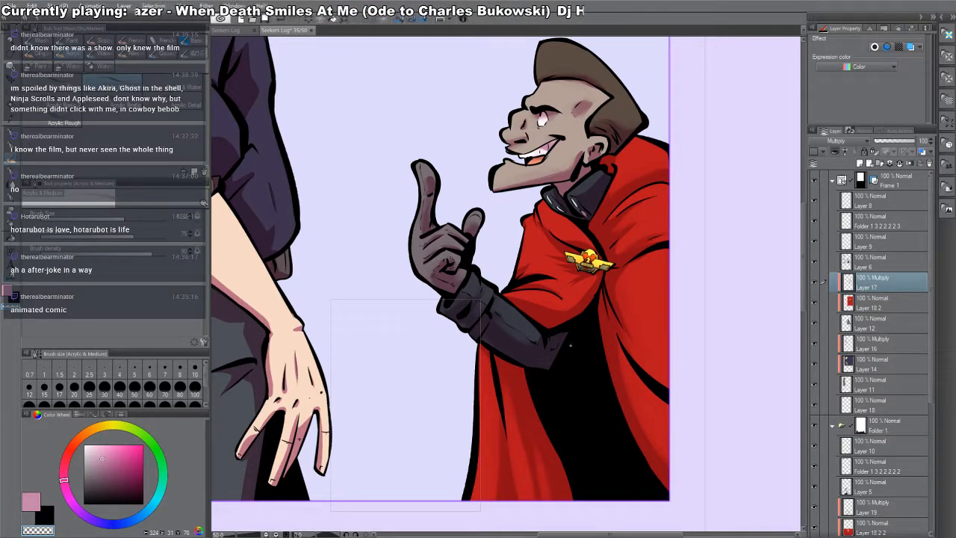
key(c)
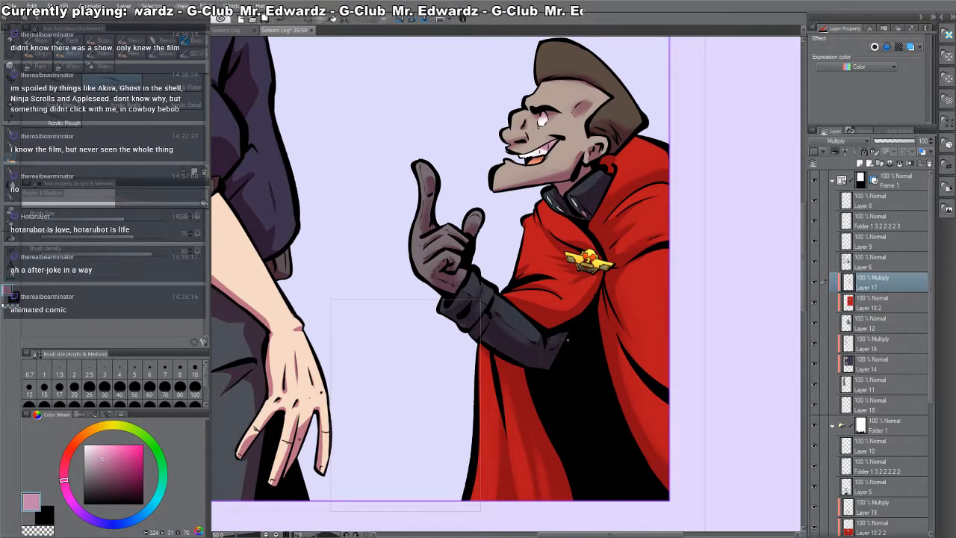
key(c)
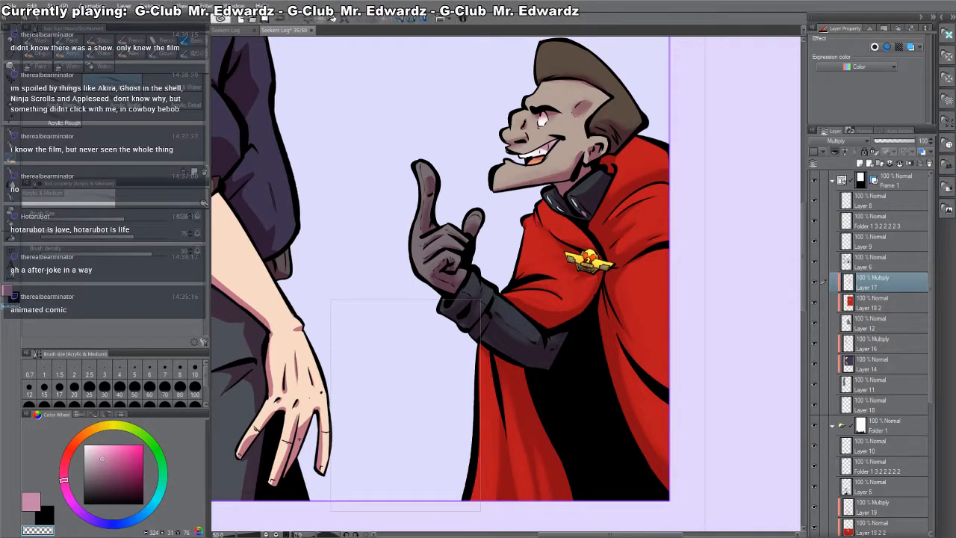
- Touch up the shading on the caped figure's cape around the winged badge with transparent and pink color
drag(490, 370, 467, 269)
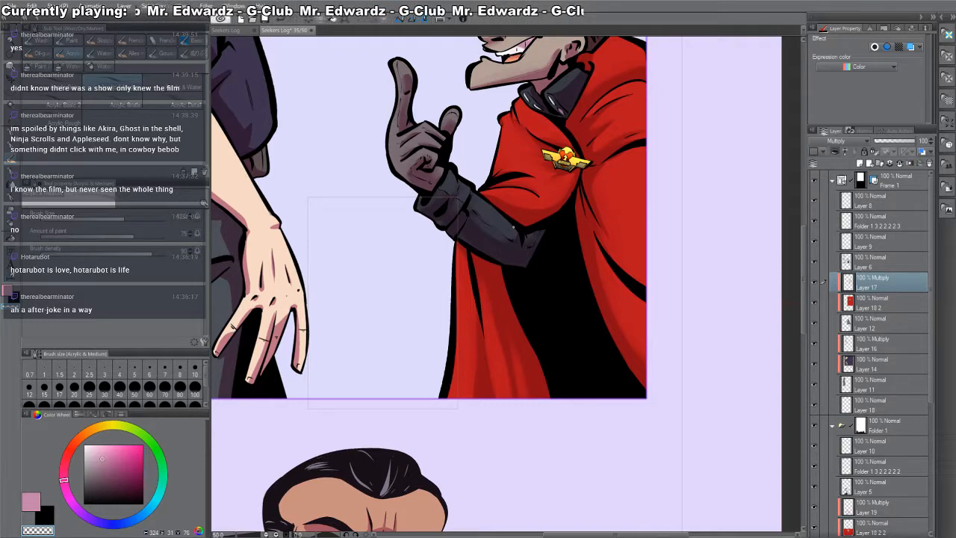
mouse_move(634, 220)
mouse_down()
mouse_move(548, 247)
mouse_move(518, 329)
mouse_up()
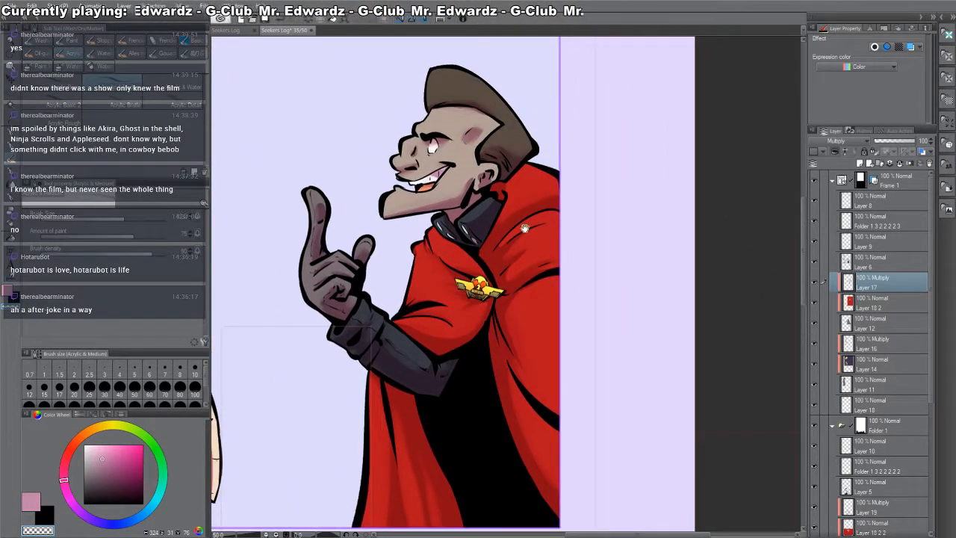
drag(525, 229, 529, 302)
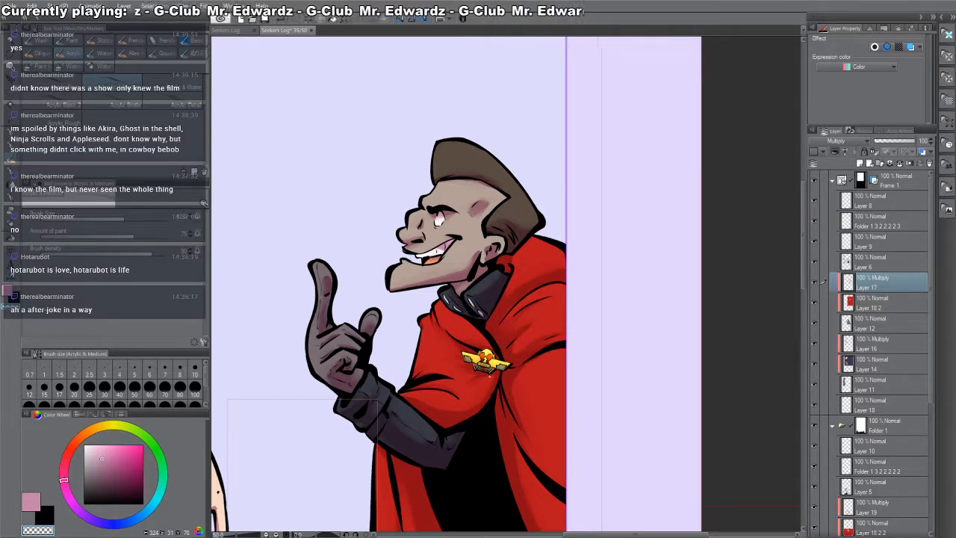
key(c)
key(c)
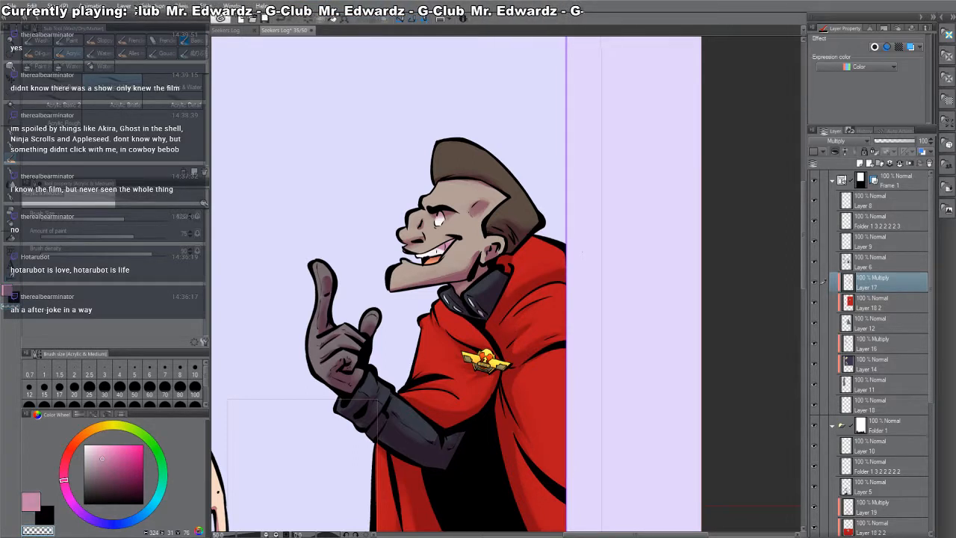
key(c)
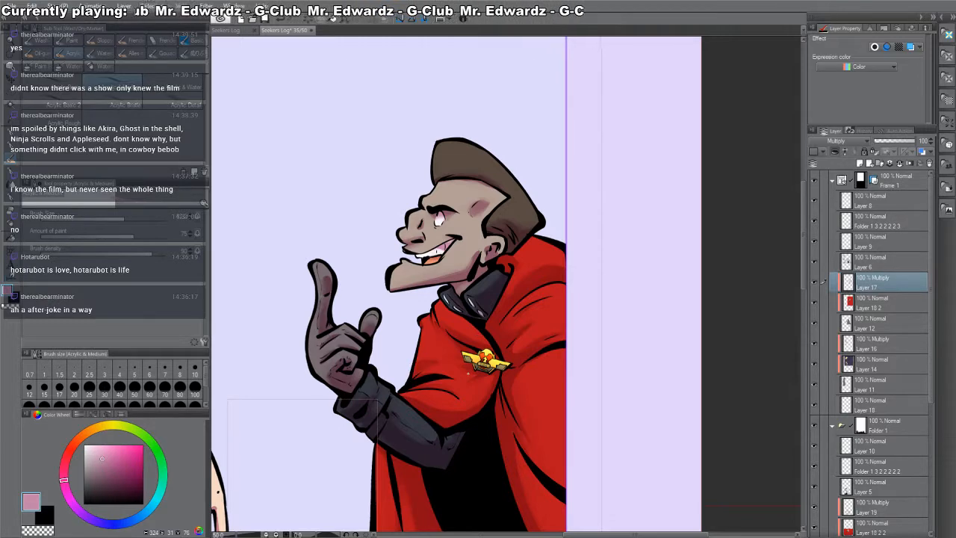
- Select Layer 16 through the blond figure's sweater in the upper panel
scroll(326, 233, down, 5)
drag(351, 325, 499, 343)
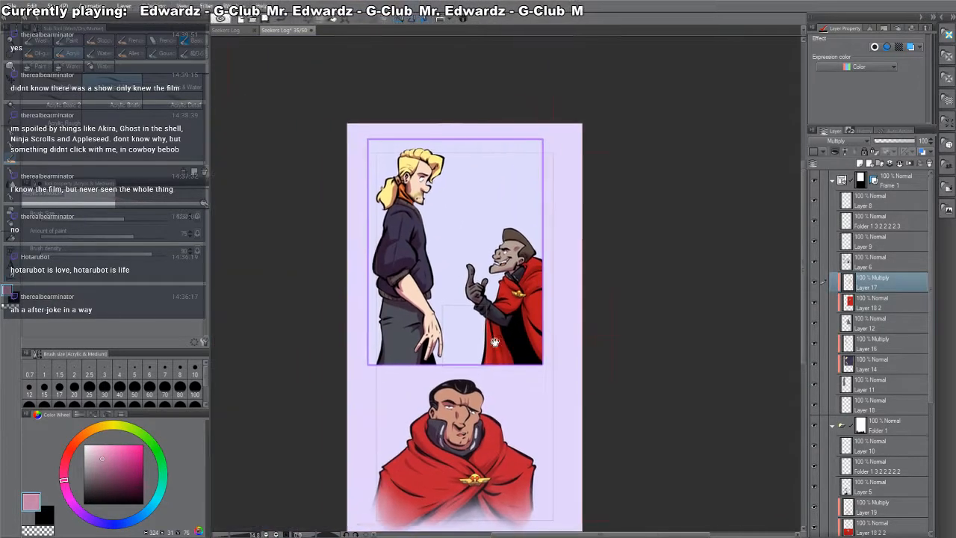
scroll(410, 292, up, 2)
scroll(393, 237, up, 3)
ctrl+click(393, 236)
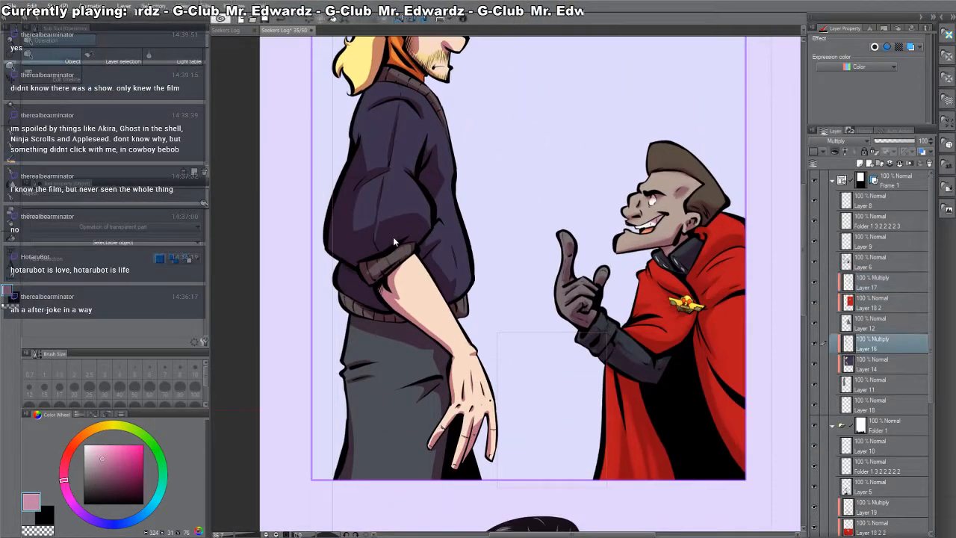
drag(393, 237, 421, 268)
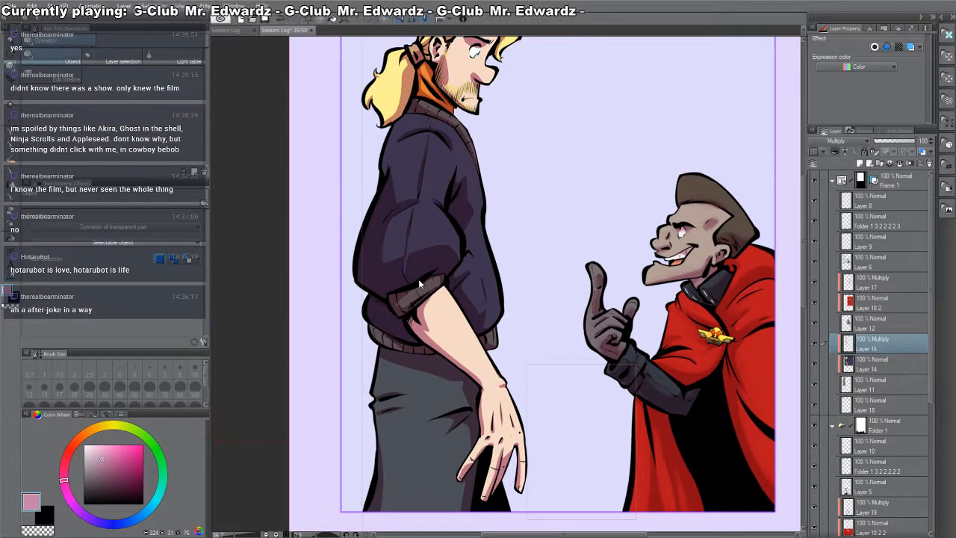
drag(494, 184, 546, 292)
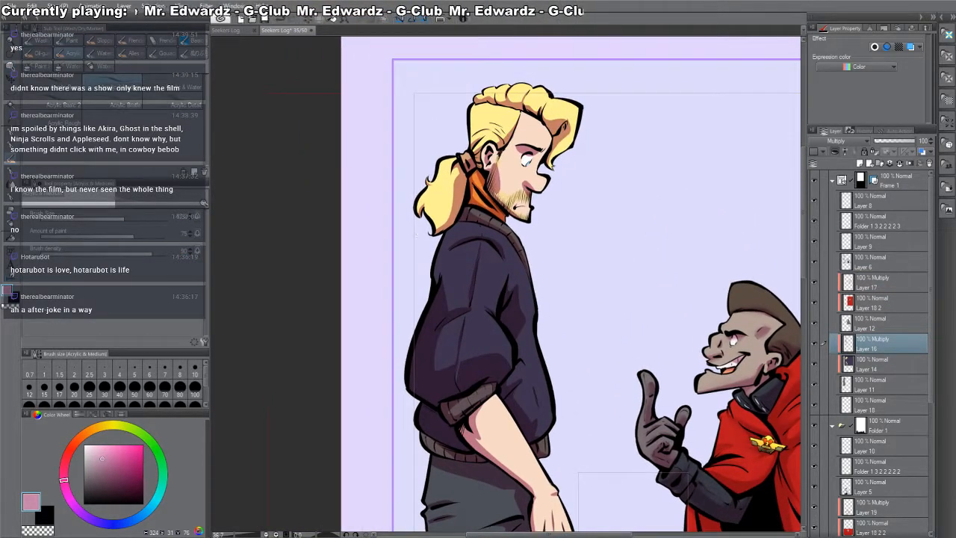
- Soften the shadows along the back and shoulder of the blond figure's sweater with transparent and pink strokes
key(c)
drag(441, 284, 408, 388)
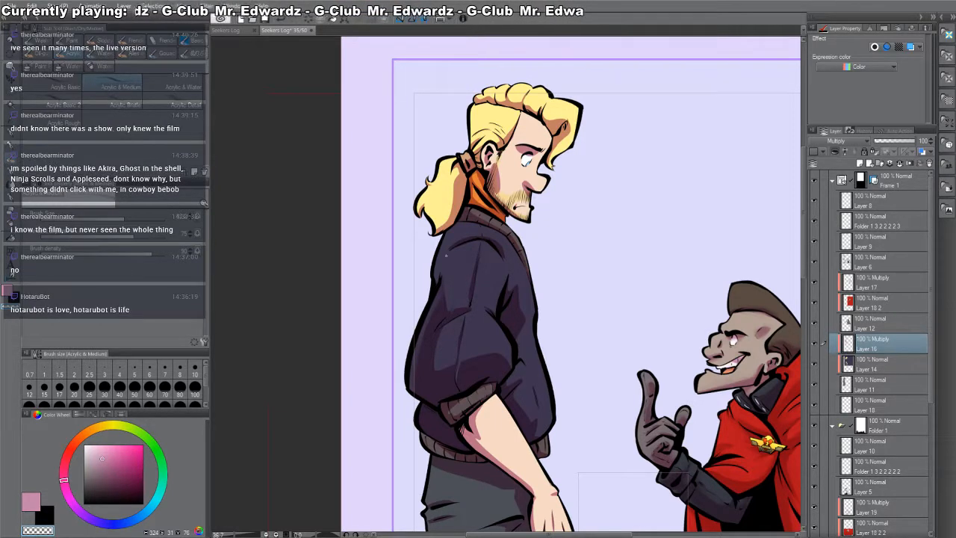
key(c)
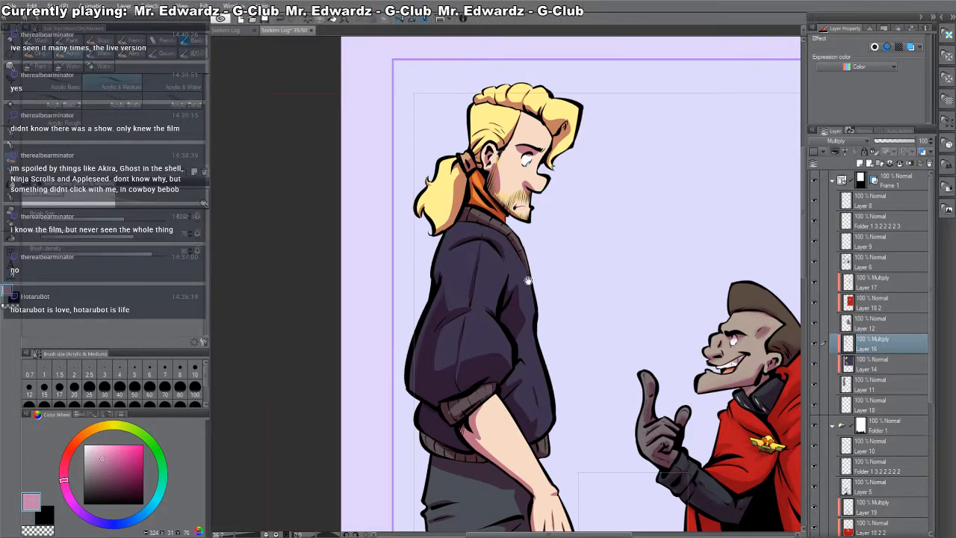
drag(511, 255, 520, 275)
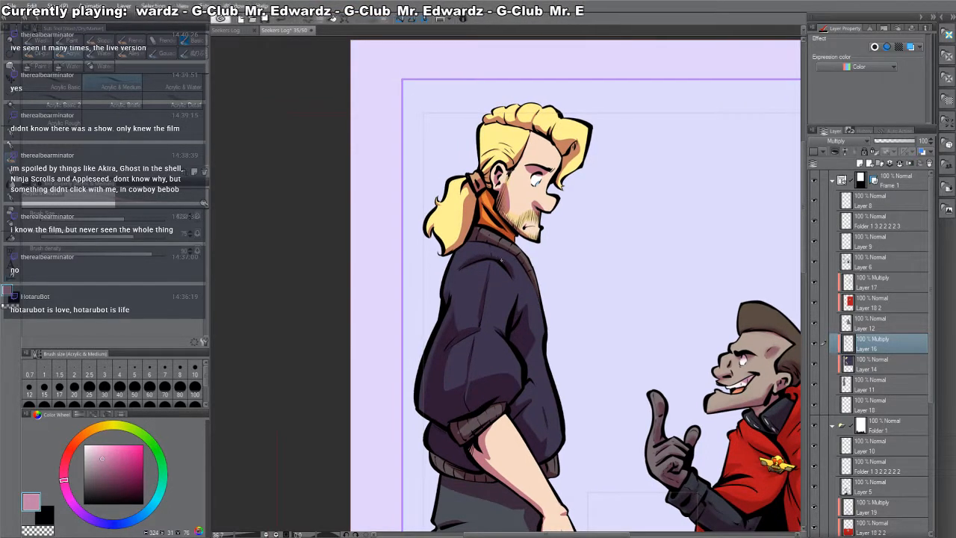
key(c)
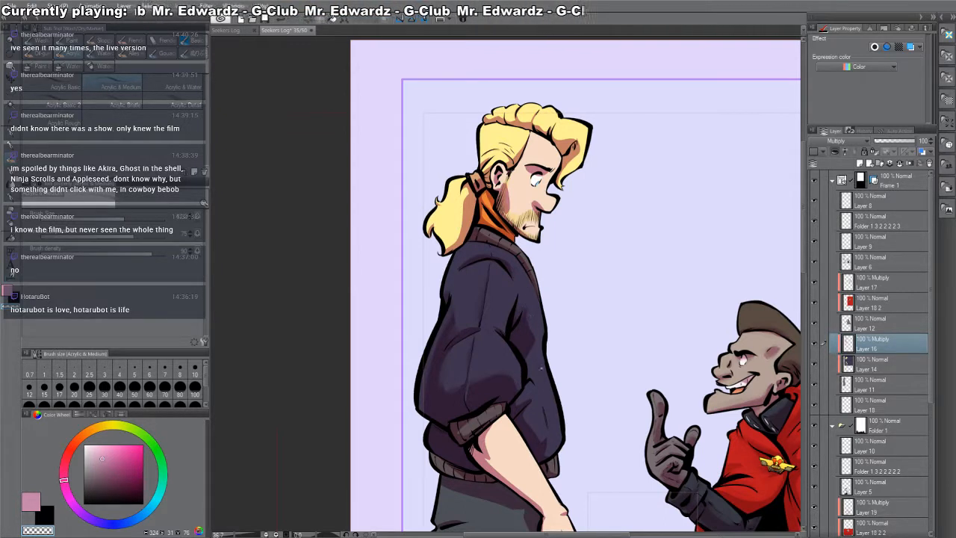
- Soften the shadow on the blond figure's forearm below the rolled cuff with transparent strokes
drag(511, 366, 538, 295)
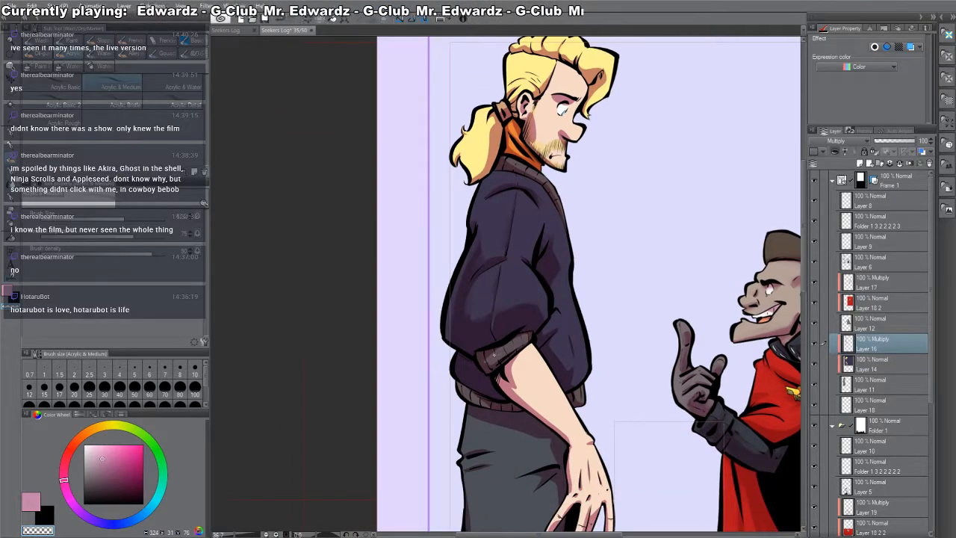
key(c)
key(c)
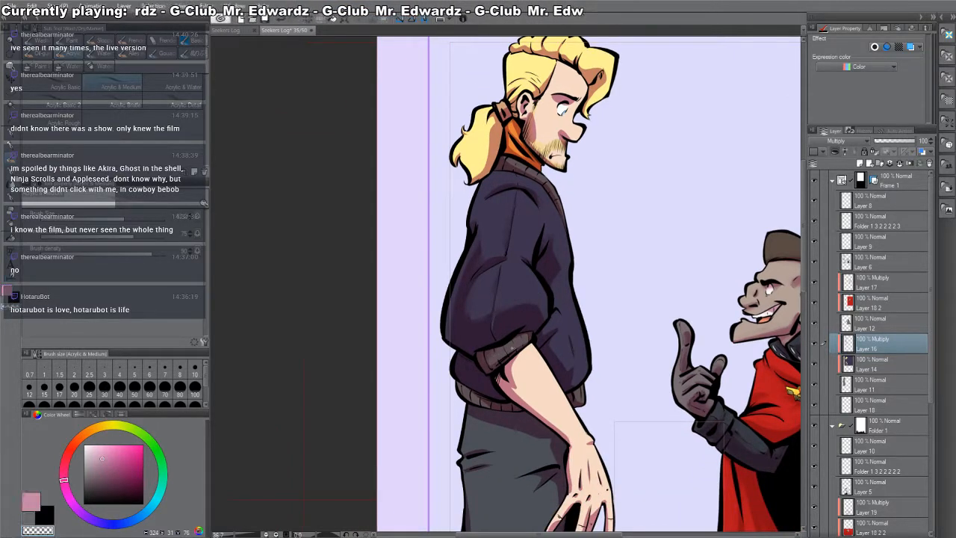
drag(512, 362, 515, 387)
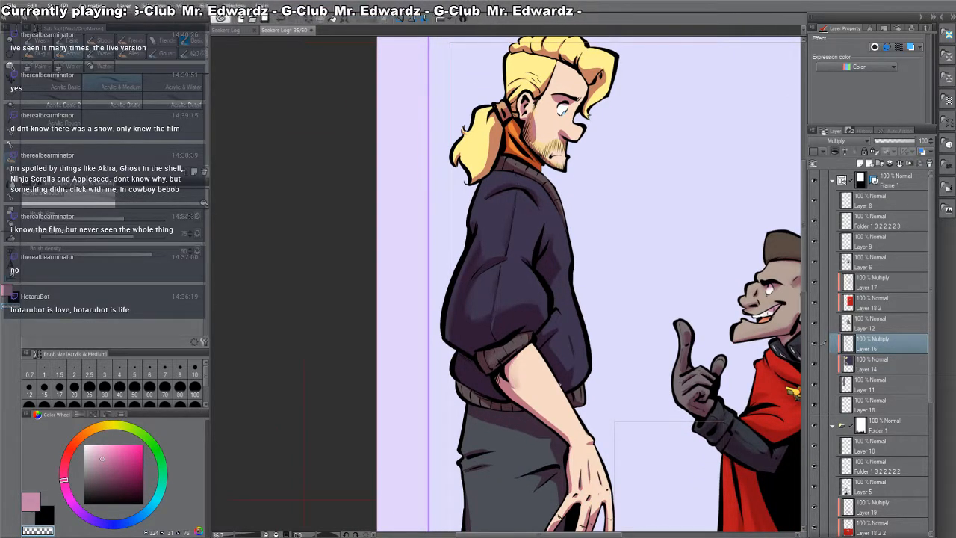
drag(531, 332, 518, 292)
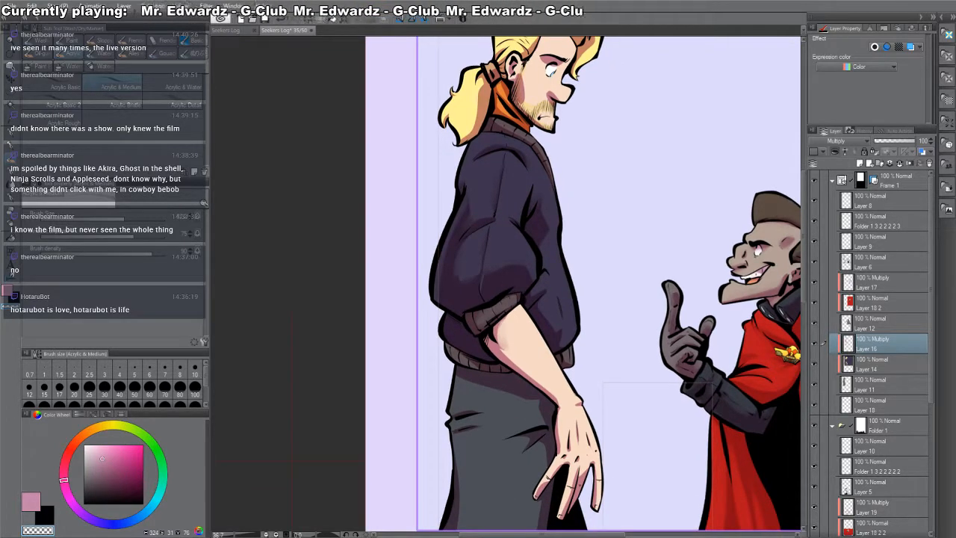
- Rework the shading on the blond figure's hand and gray trousers with pink and transparent strokes
key(c)
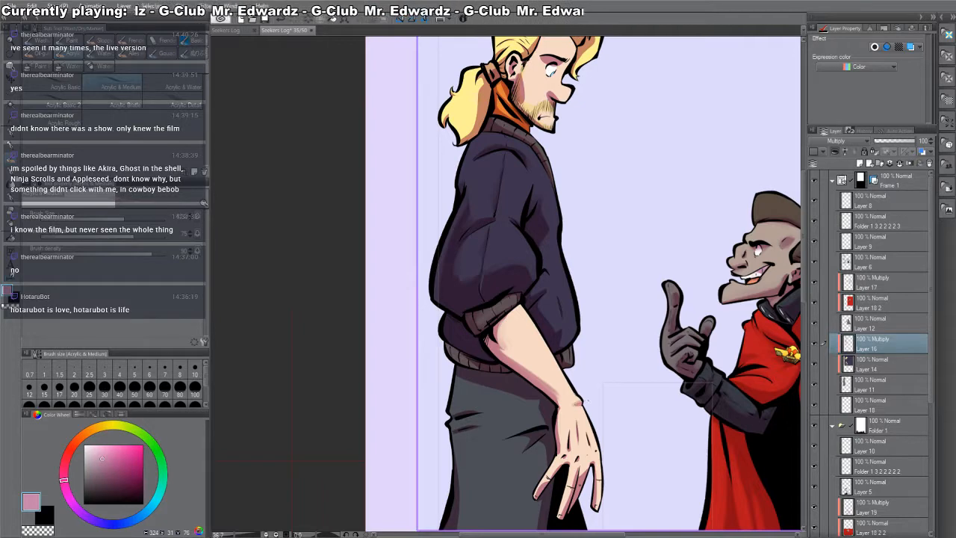
scroll(560, 442, down, 2)
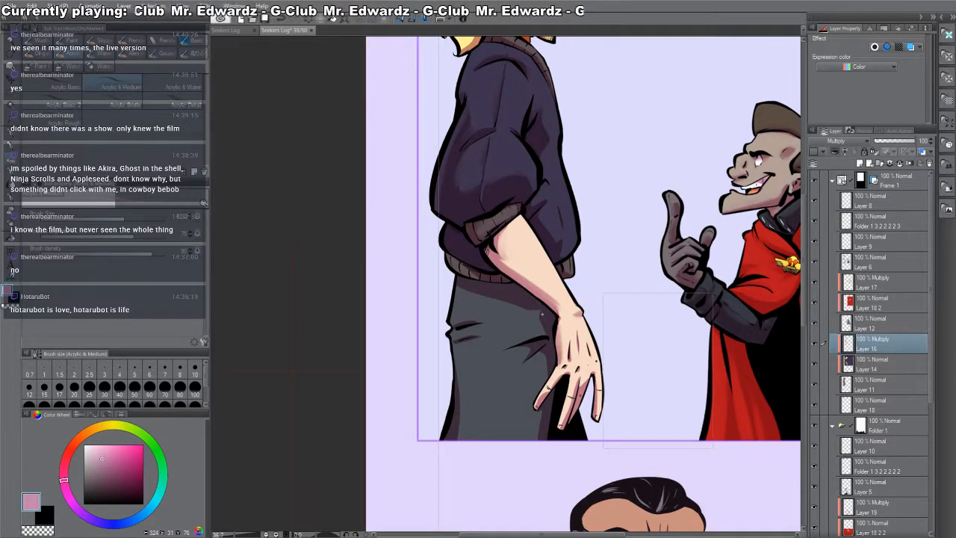
key(c)
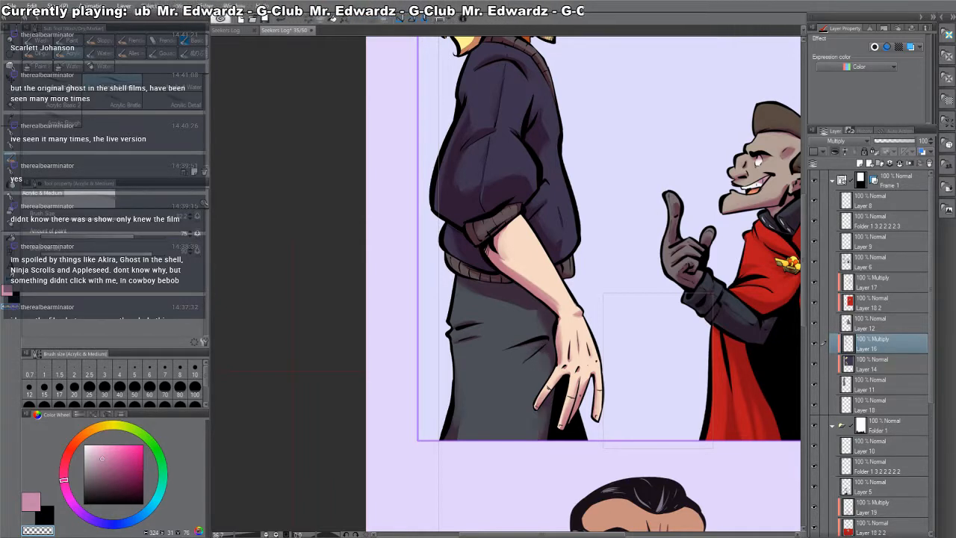
- Shade the blond figure's face and blend its shadow edges below the hairline, alternating pink and transparent color
drag(587, 138, 608, 345)
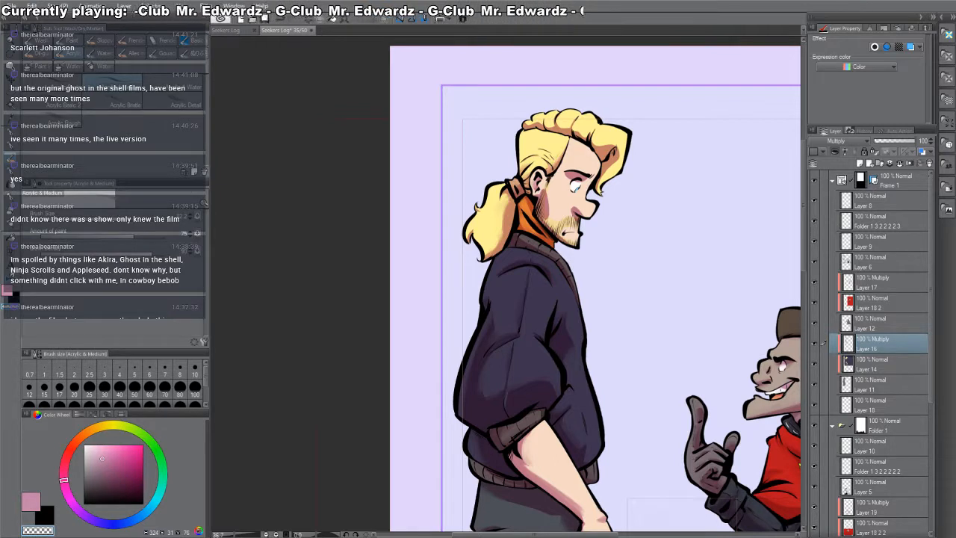
key(c)
drag(571, 152, 563, 169)
key(c)
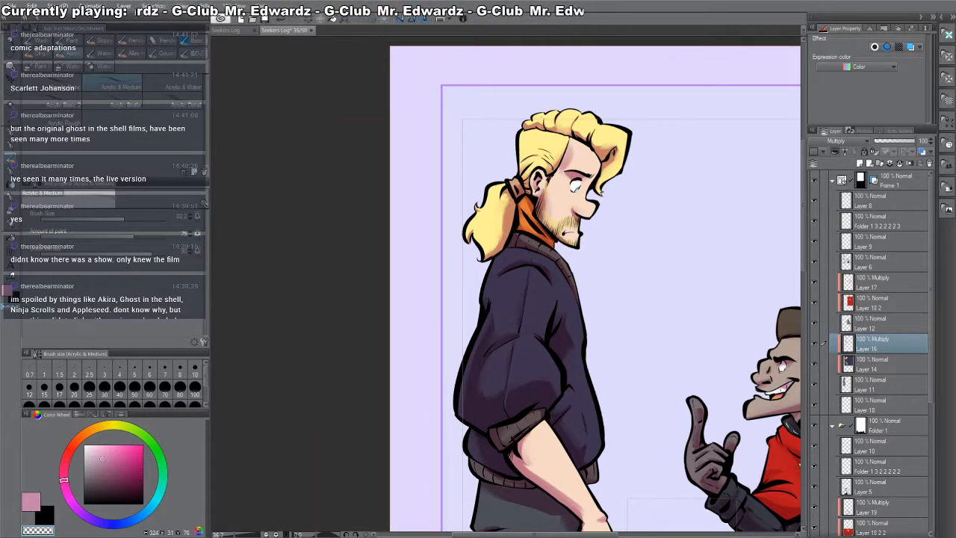
- Paint pink shading in the blond hair above the ear and switch back to transparent color for softening
key(c)
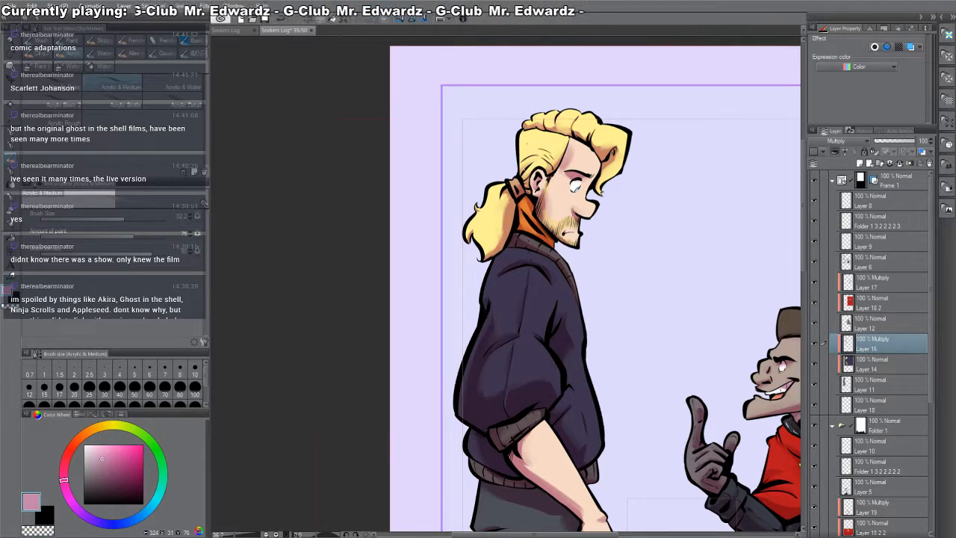
drag(526, 167, 550, 159)
key(c)
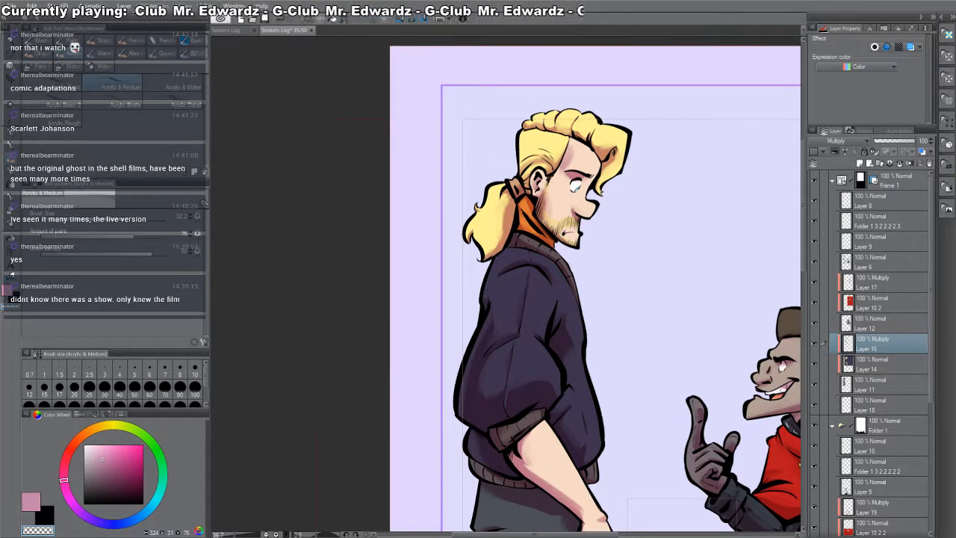
drag(615, 357, 602, 331)
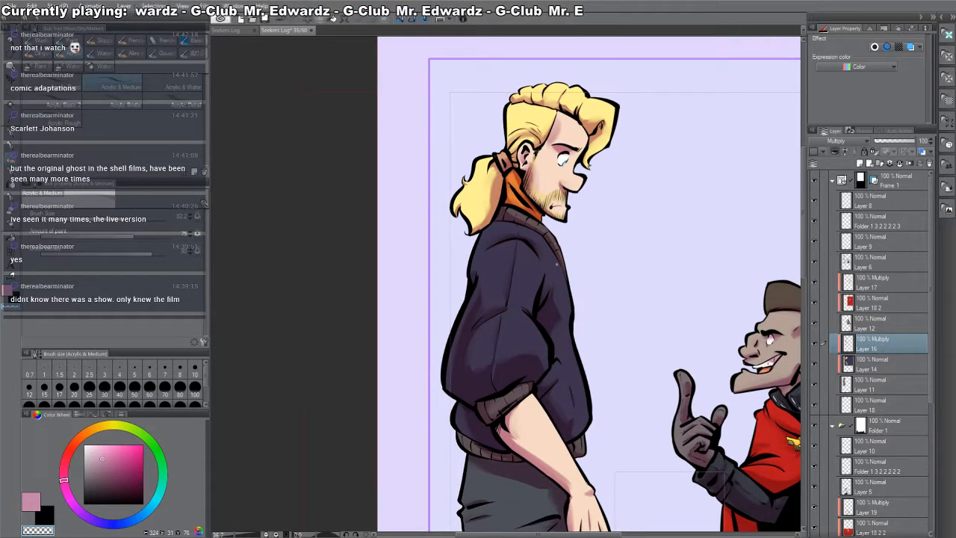
- Return to comic page 34 and select Layer 17, the Multiply shading layer of the right caped figure
drag(553, 261, 550, 209)
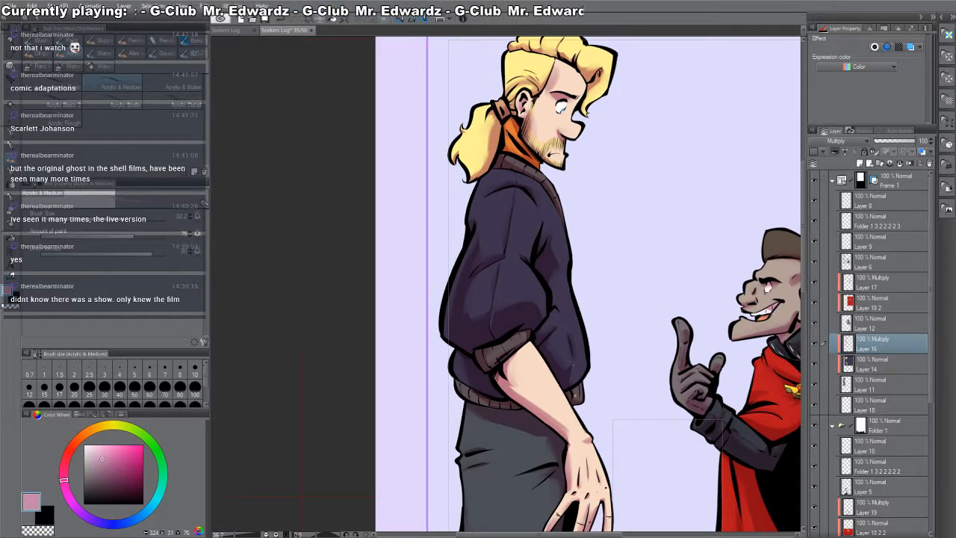
drag(711, 434, 624, 287)
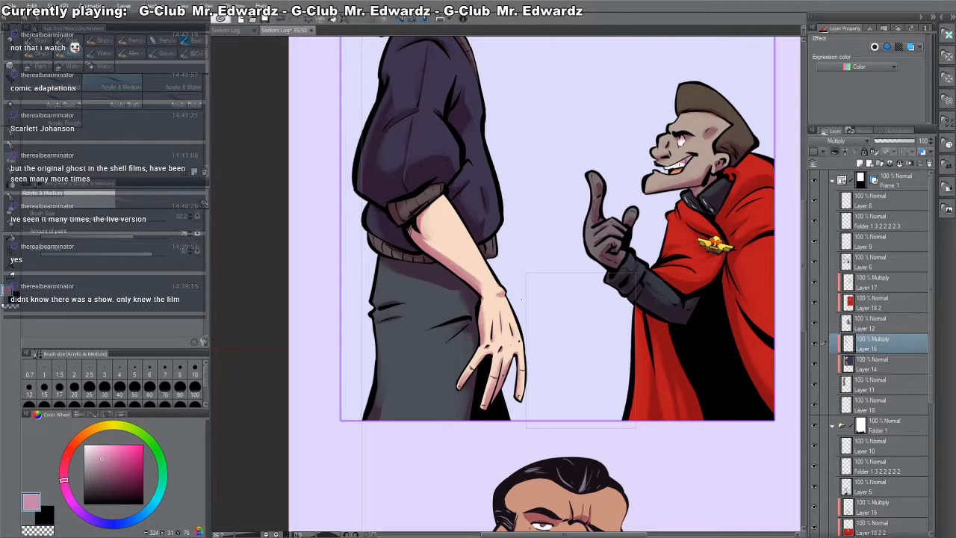
scroll(709, 258, down, 2)
drag(703, 258, 641, 390)
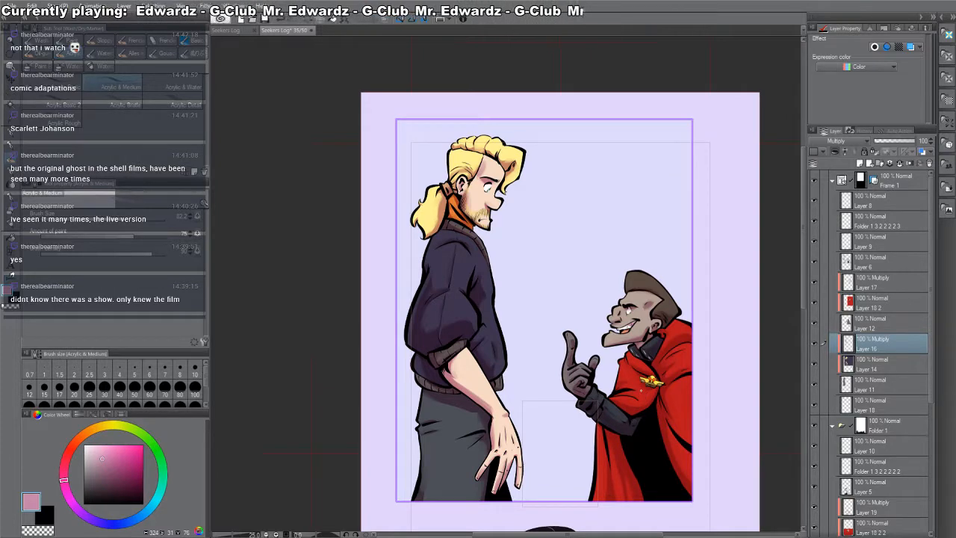
key(alt+Page_Up)
drag(565, 316, 543, 250)
scroll(540, 348, up, 3)
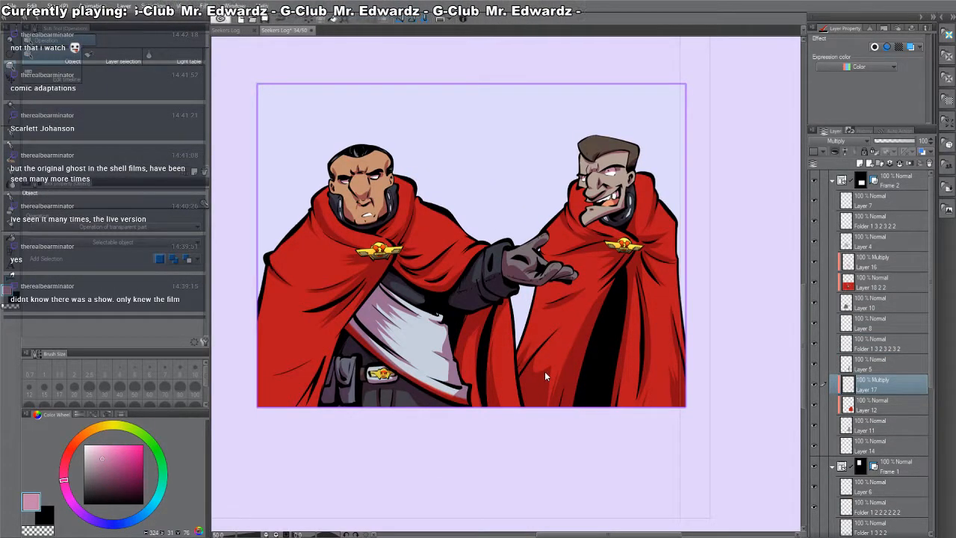
- Shade the lower folds of the right figure's red cape with the Acrylic & Medium brush, alternating pink and transparent color
key(b)
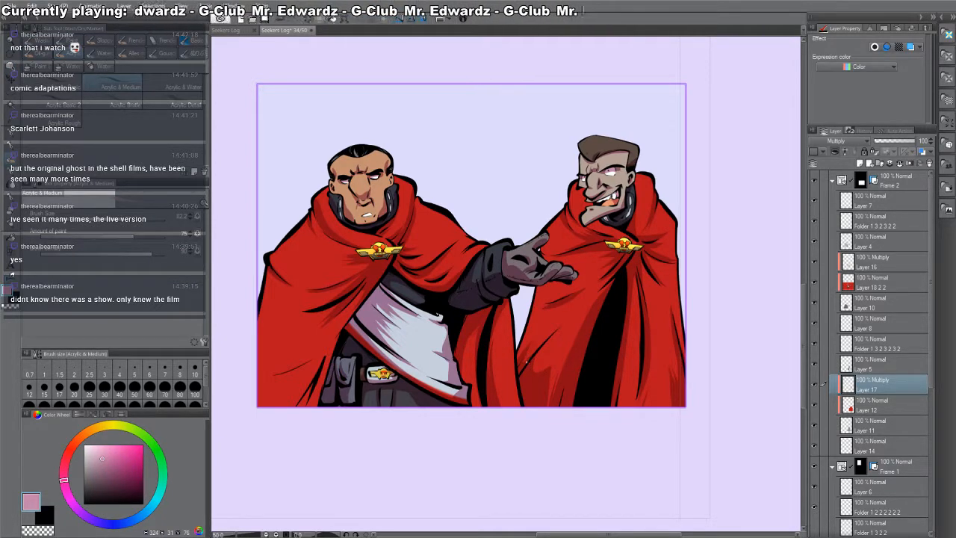
key(c)
key(c)
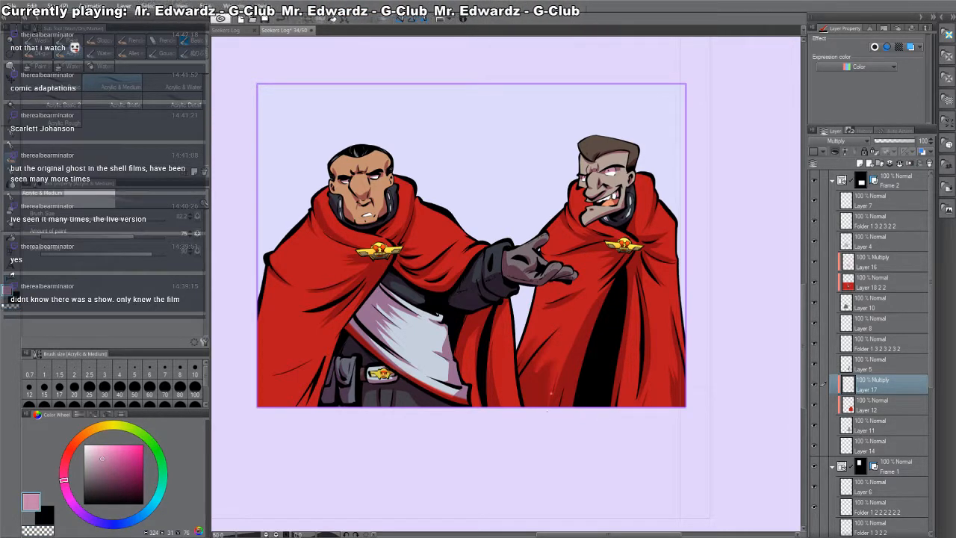
key(c)
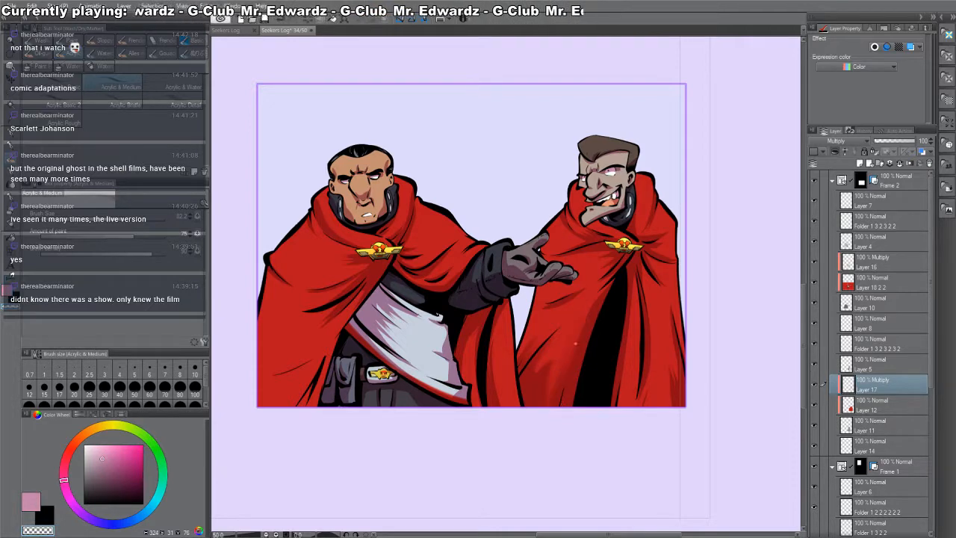
key(c)
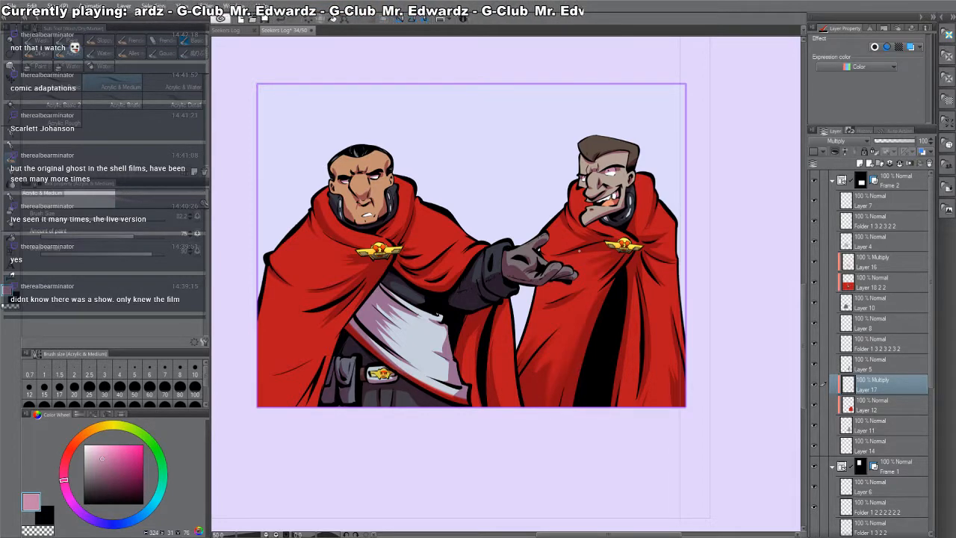
- Shade the right figure's cape around the chest and beneath the chin, softening the shadows with transparent color
key(c)
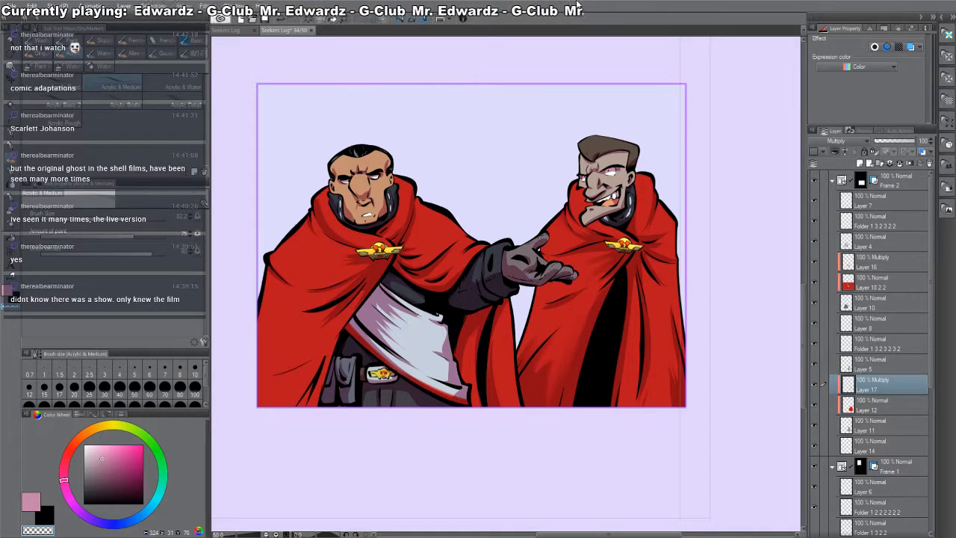
key(c)
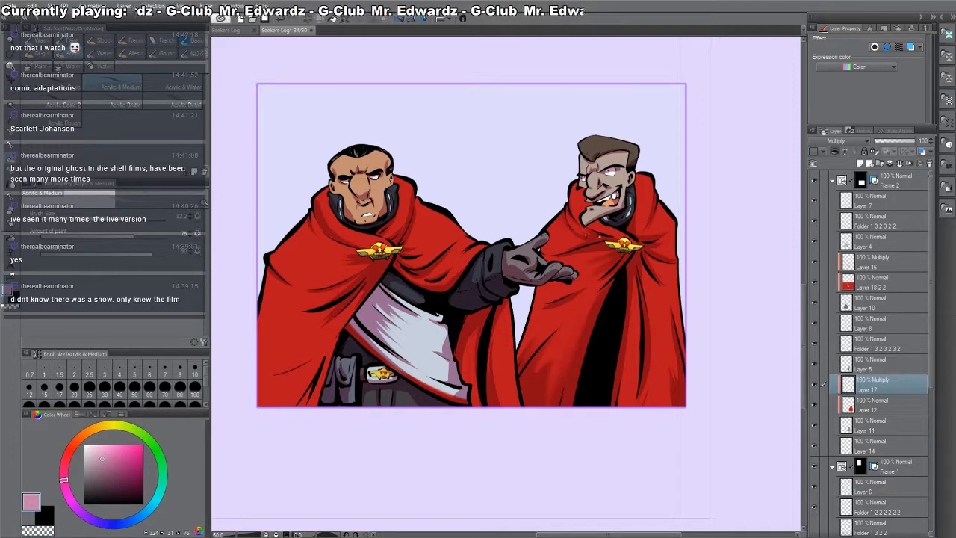
key(c)
key(c)
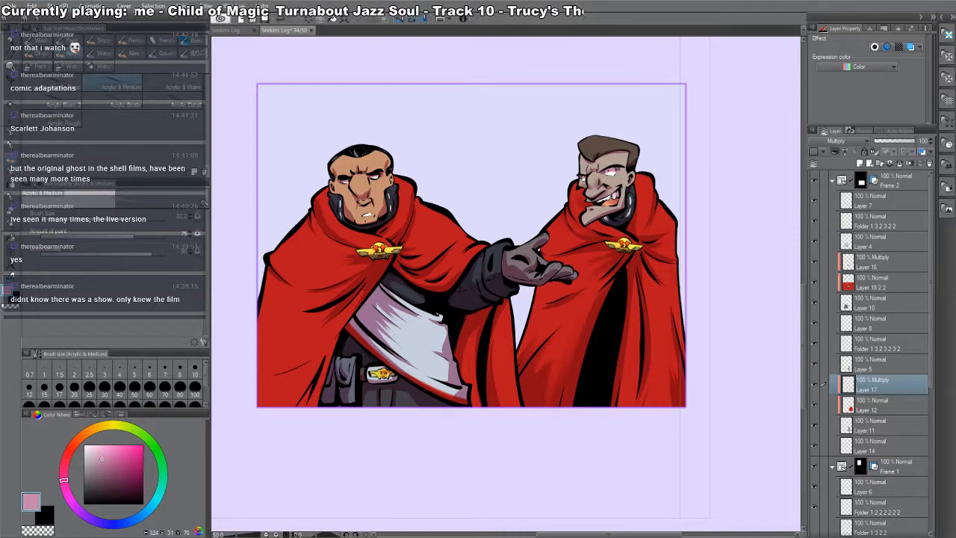
key(c)
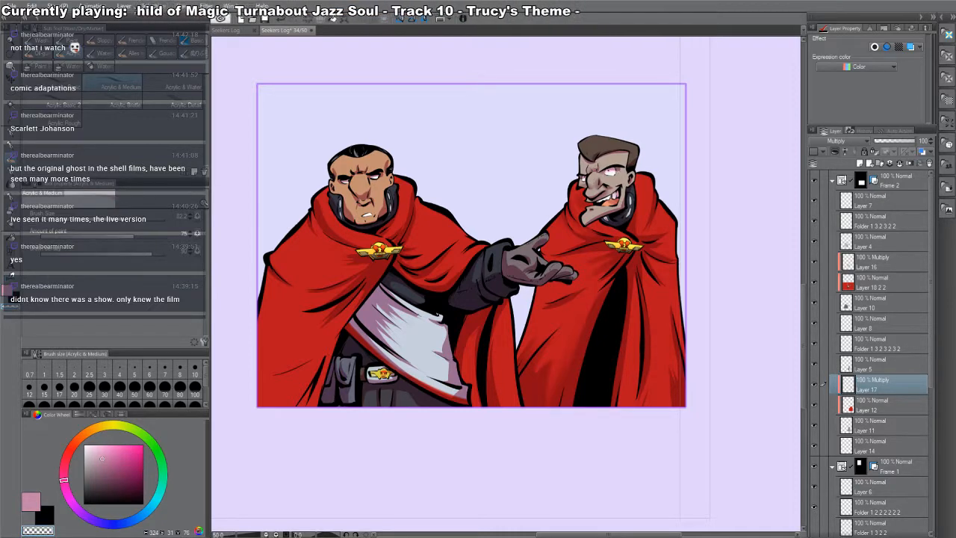
- Shade the right figure's cape beside the gold winged badge and over the far shoulder, alternating pink and transparent color
key(c)
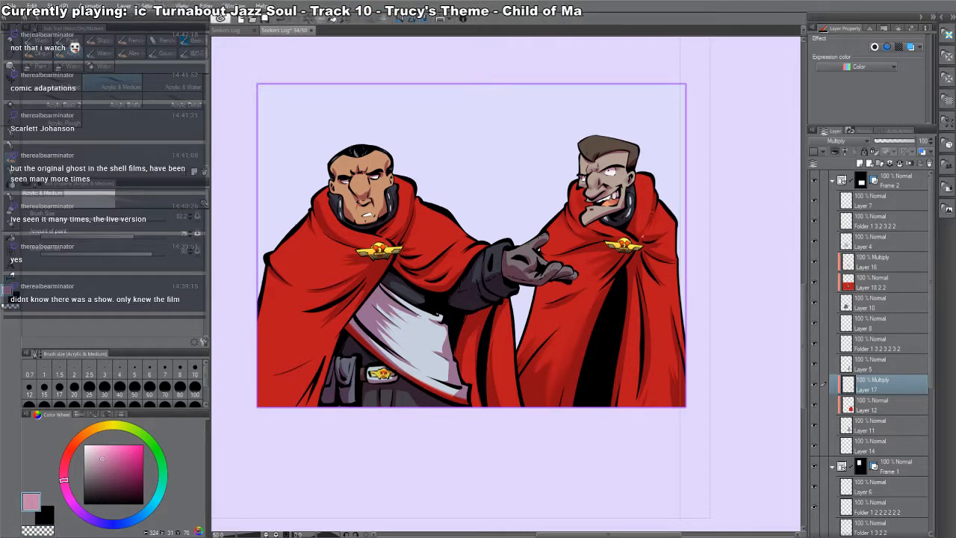
key(c)
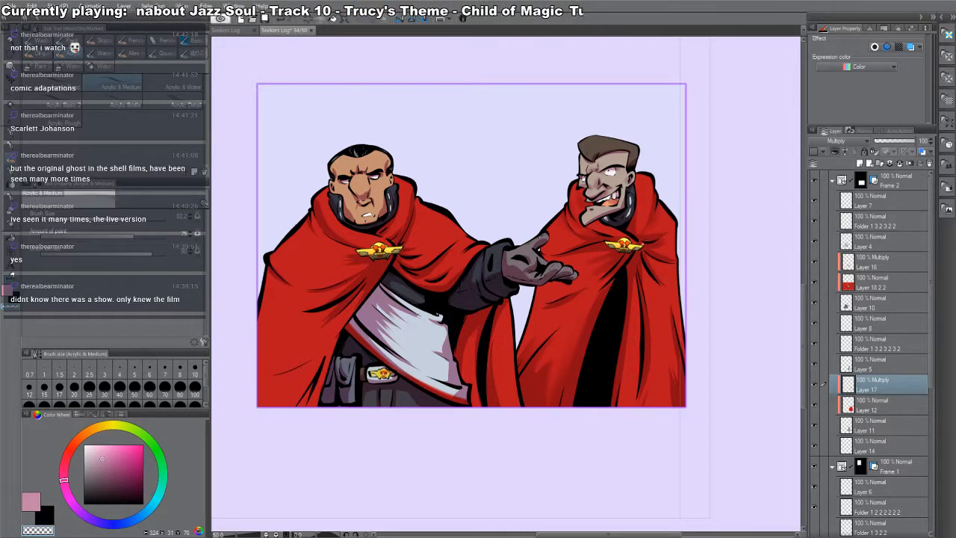
key(c)
key(c)
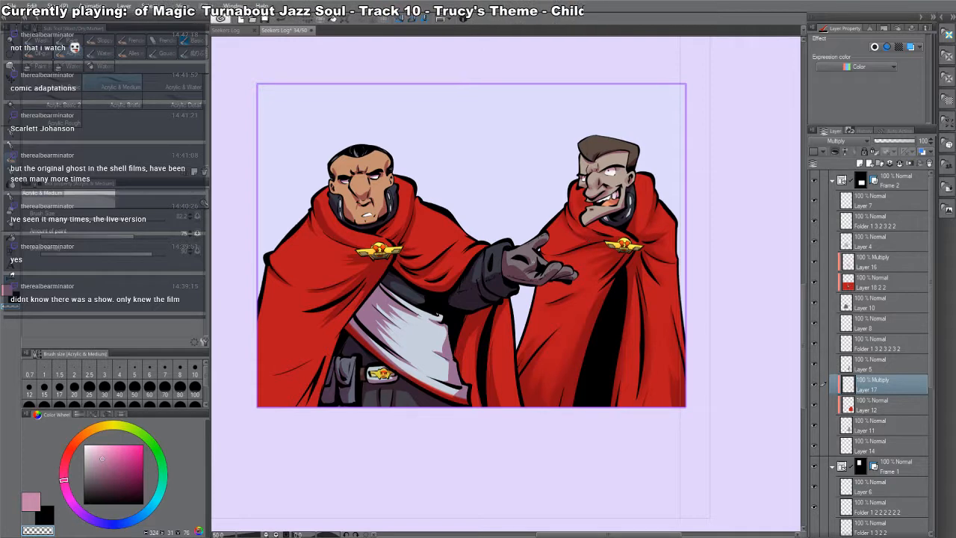
key(c)
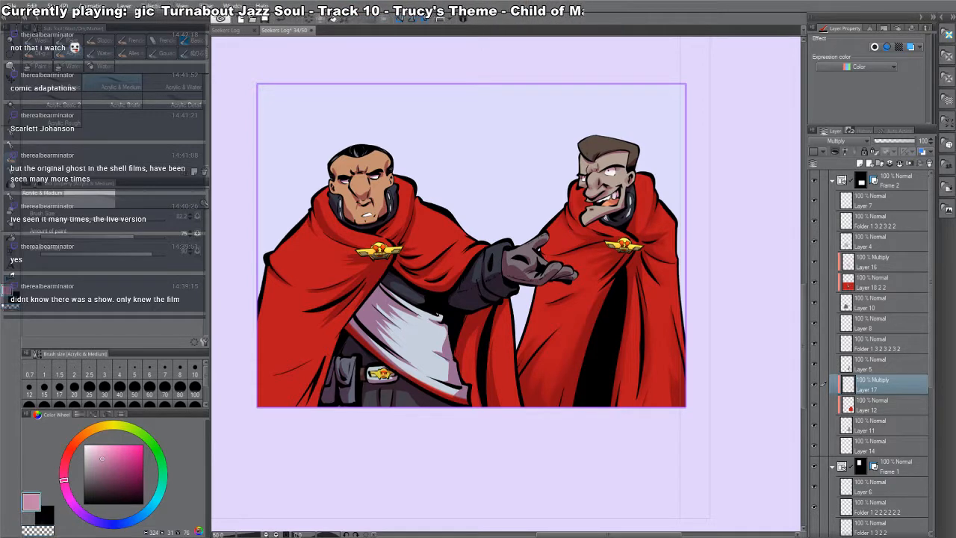
- Select Layer 16, the left figure's Multiply layer, and add pink shading with the Acrylic & Medium brush
key(o)
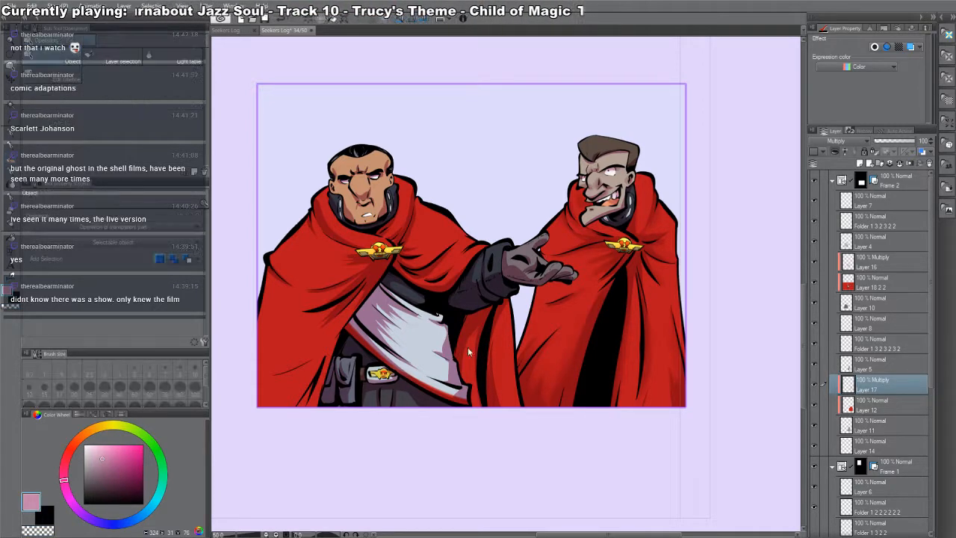
click(468, 325)
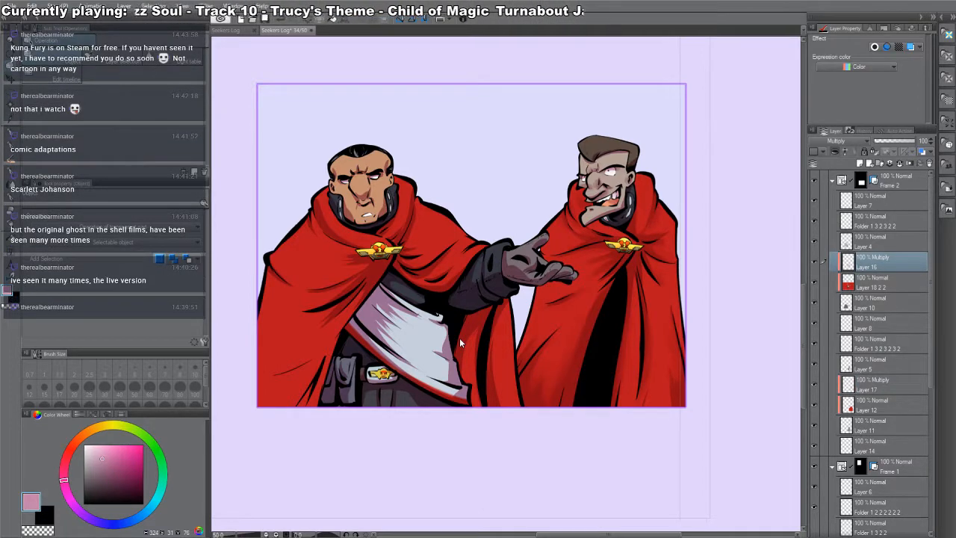
key(k)
drag(521, 324, 541, 267)
key(ctrl+z)
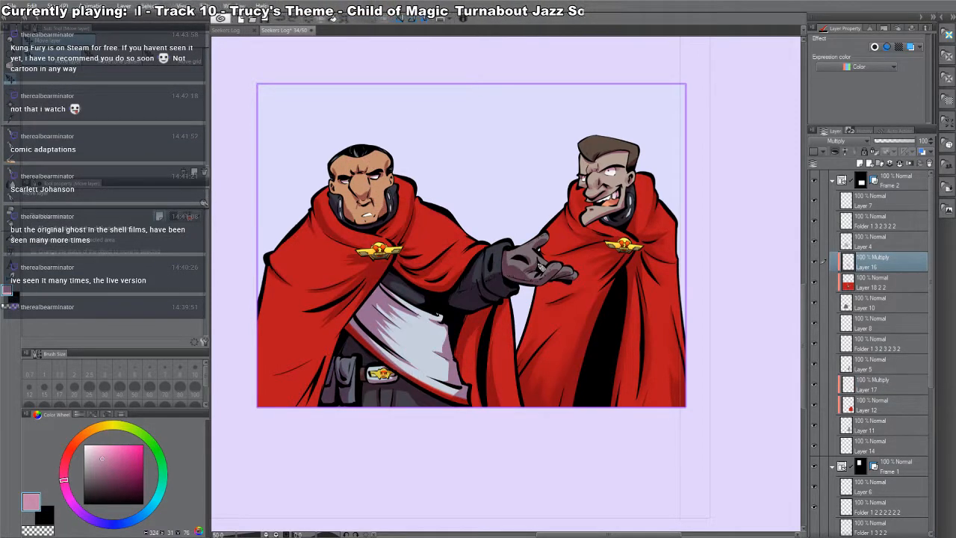
key(b)
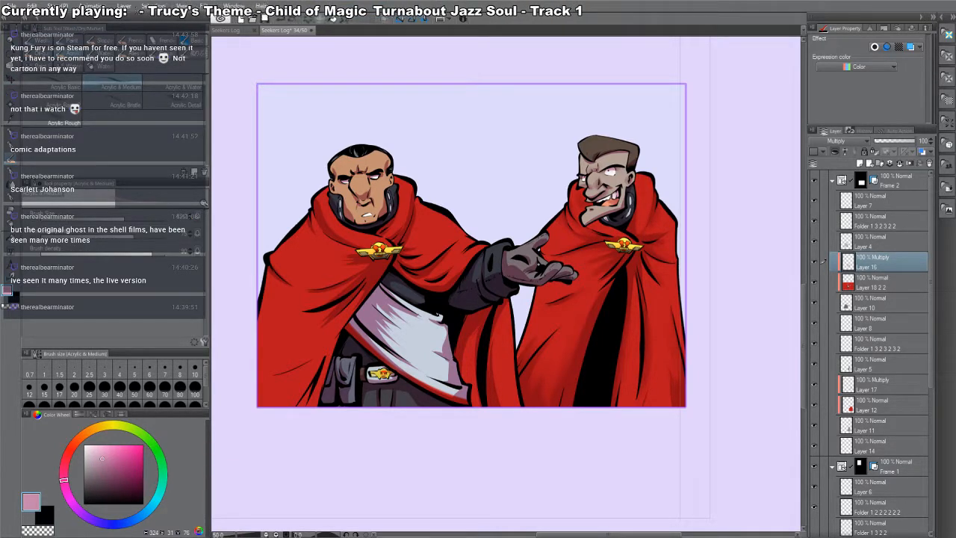
scroll(541, 254, down, 1)
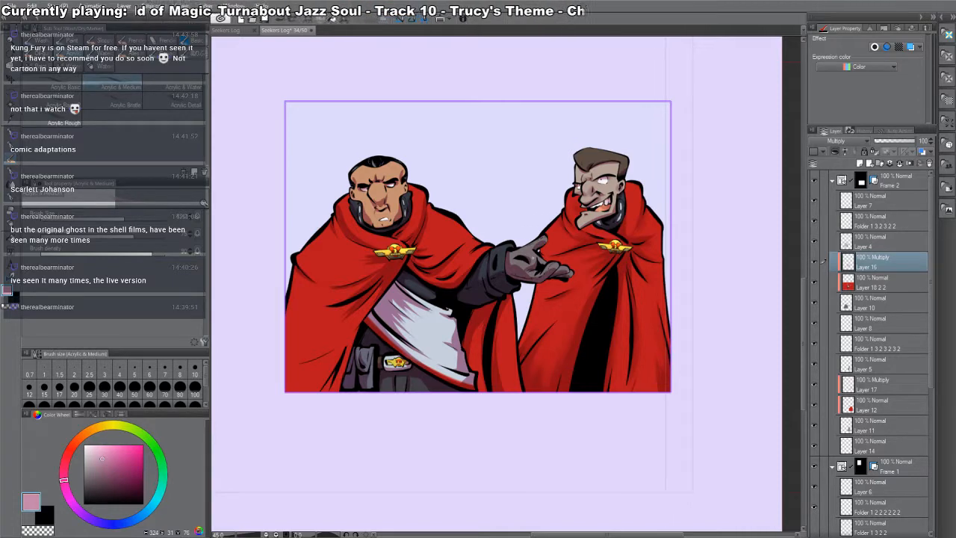
- Soften the shadows on the left figure's white cloth with transparent strokes
key(c)
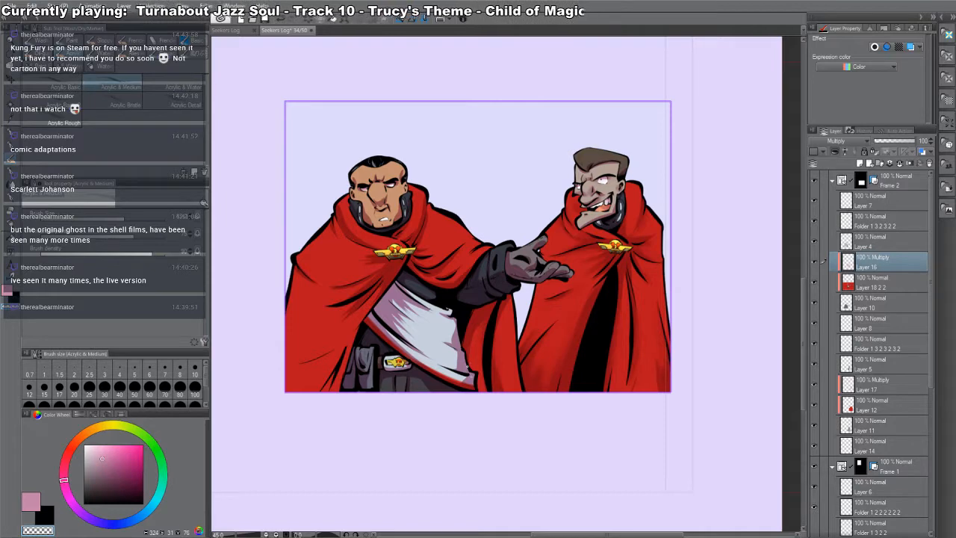
mouse_move(492, 308)
mouse_down()
mouse_move(525, 288)
mouse_move(459, 292)
mouse_move(449, 318)
mouse_up()
mouse_move(435, 234)
mouse_down()
mouse_move(438, 257)
mouse_move(464, 252)
mouse_move(424, 284)
mouse_up()
drag(444, 331, 449, 335)
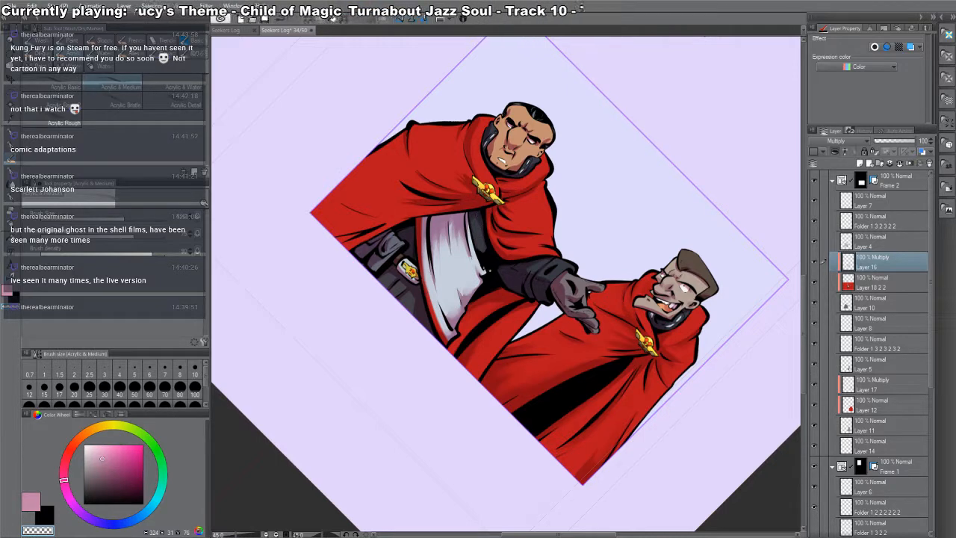
- Soften the shading on the left figure's belt pouches with transparent strokes
key(shift+space)
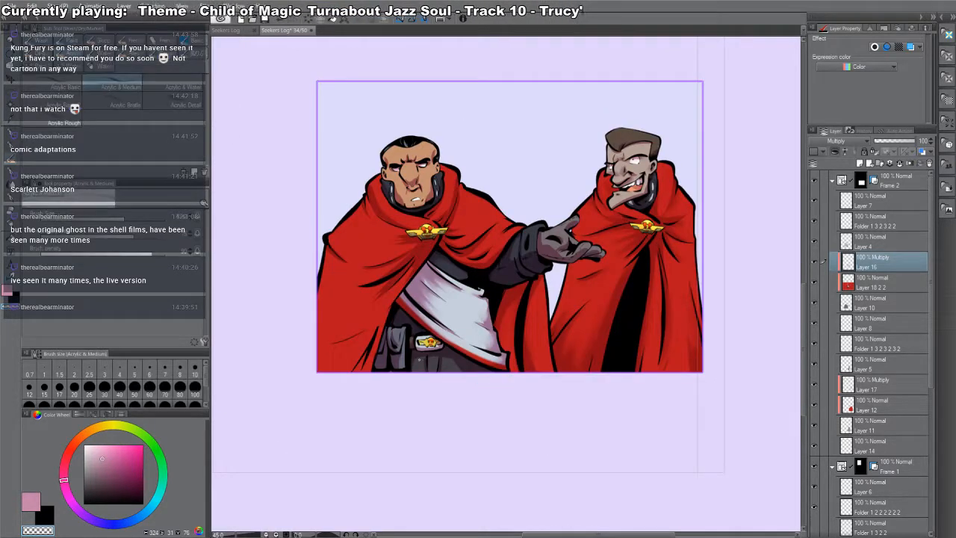
drag(399, 353, 399, 370)
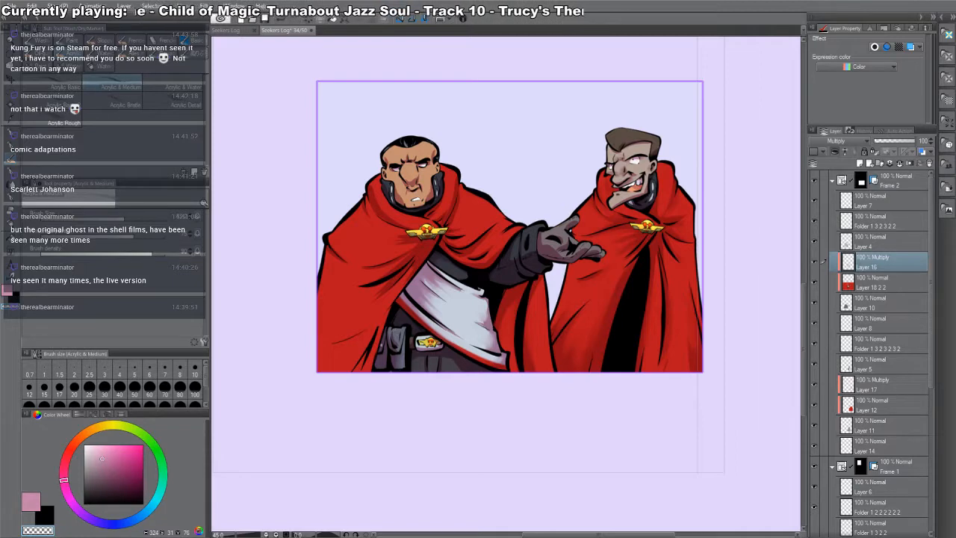
drag(384, 337, 381, 350)
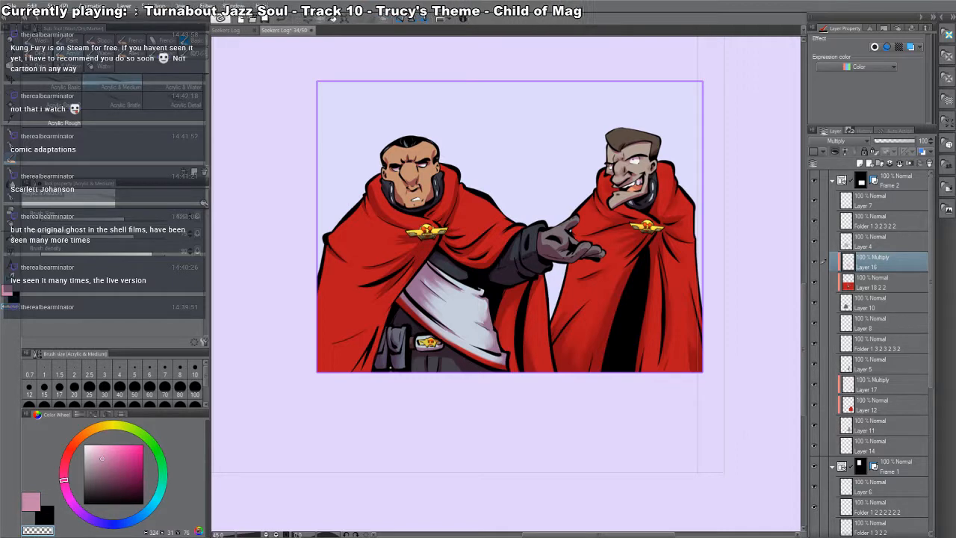
- Paint pink shading along the folds of the left figure's red cape
mouse_move(390, 367)
mouse_down()
mouse_move(452, 429)
mouse_move(580, 162)
mouse_up()
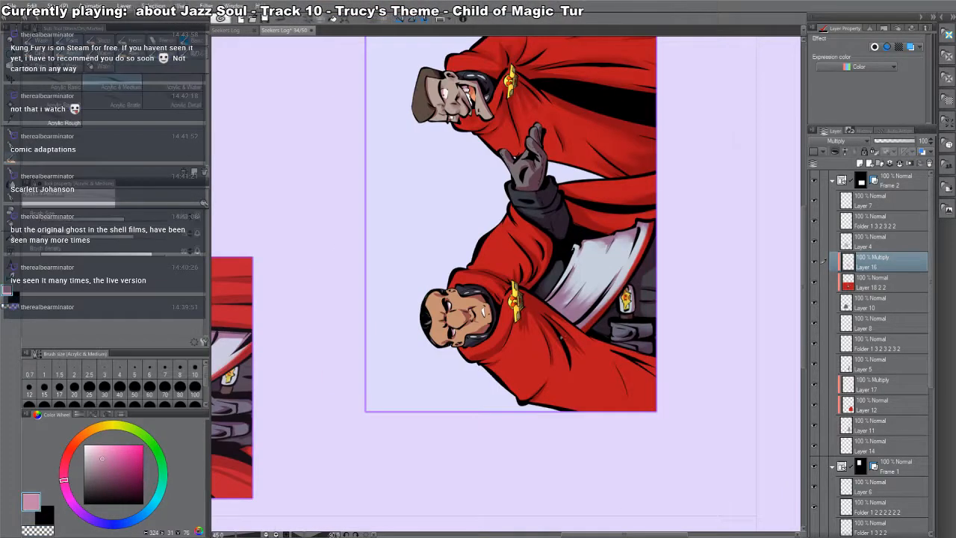
key(^)
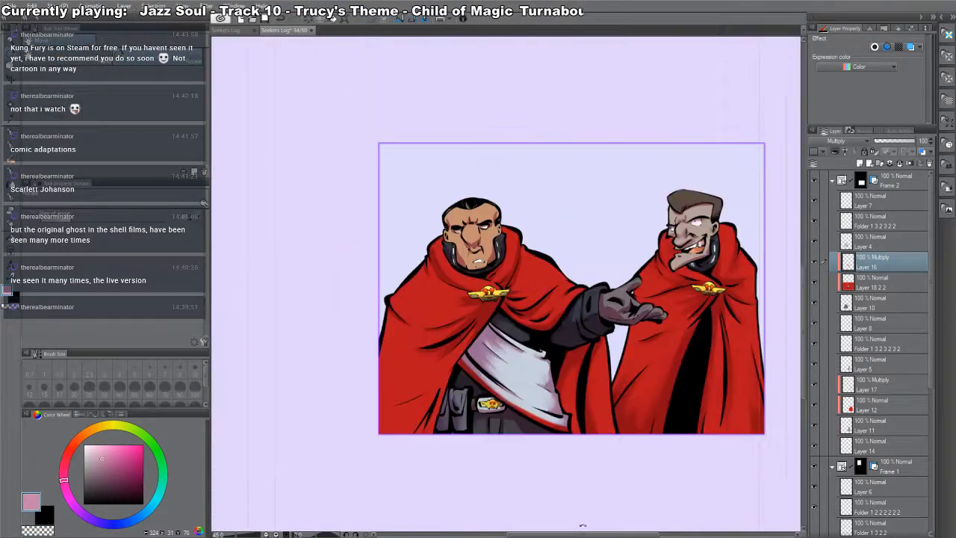
drag(511, 364, 574, 304)
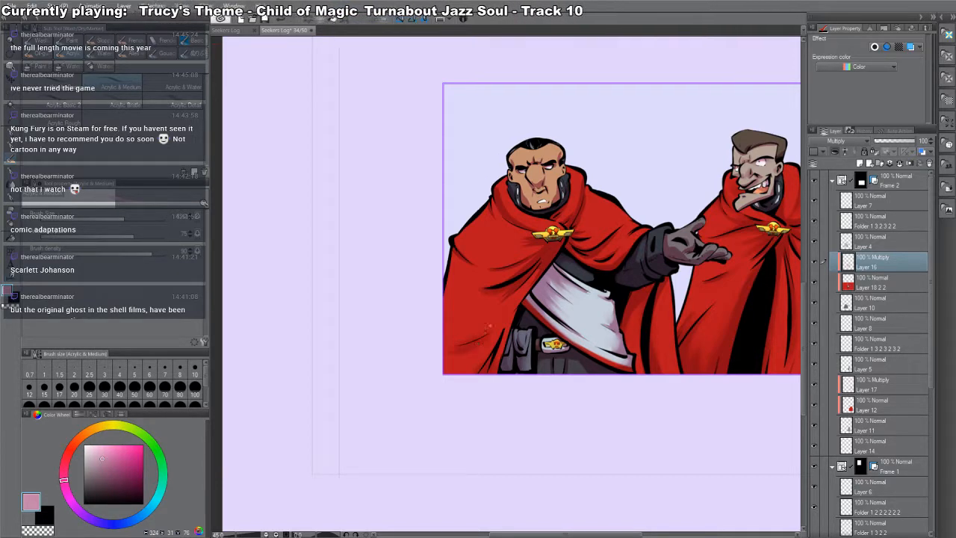
- Undo the most recent shading strokes on the left figure's cape
key(ctrl+z)
key(ctrl+z)
key(ctrl+z)
key(ctrl+z)
key(ctrl+z)
key(ctrl+z)
key(ctrl+z)
key(ctrl+z)
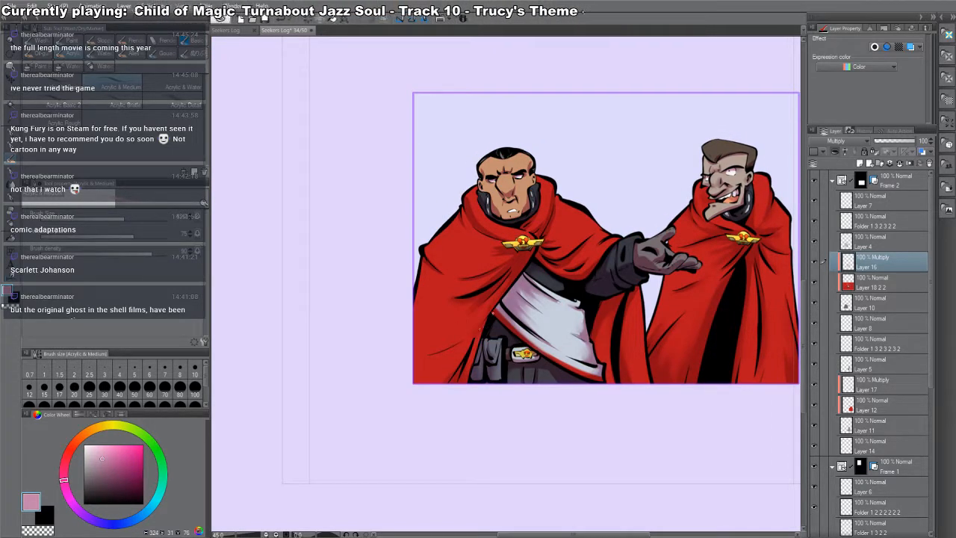
- Refine the shading on the left figure's red cape around the collar and chest folds, alternating pink and transparent brush strokes
drag(558, 301, 413, 496)
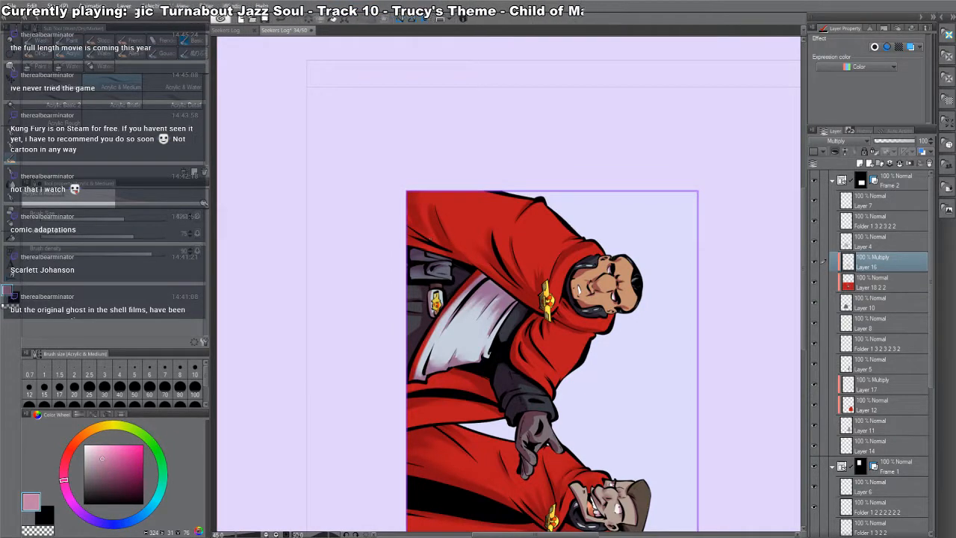
drag(626, 340, 645, 33)
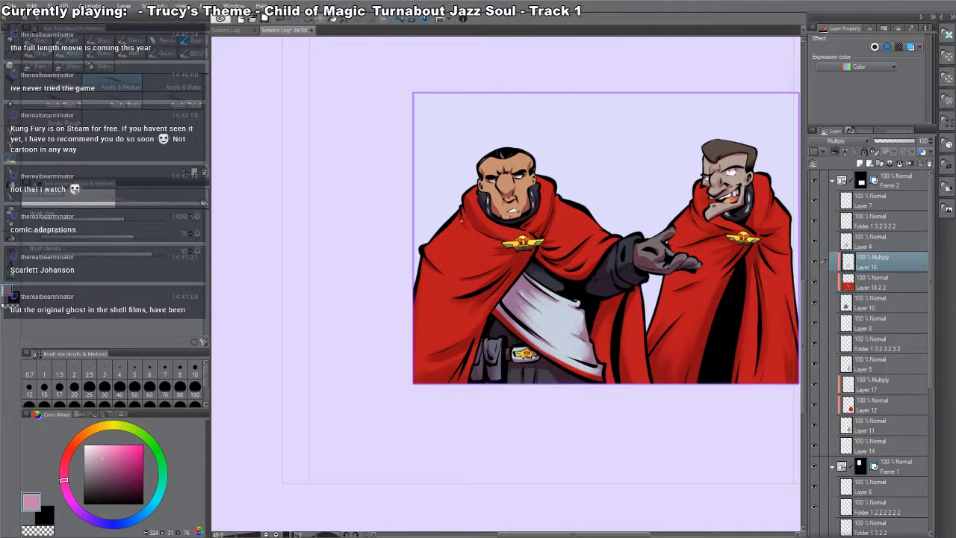
key(c)
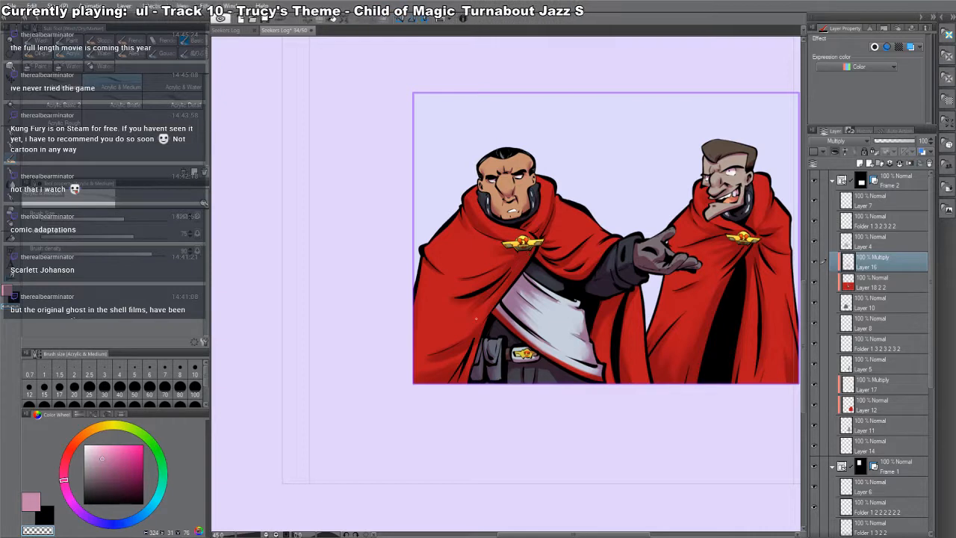
drag(607, 233, 614, 245)
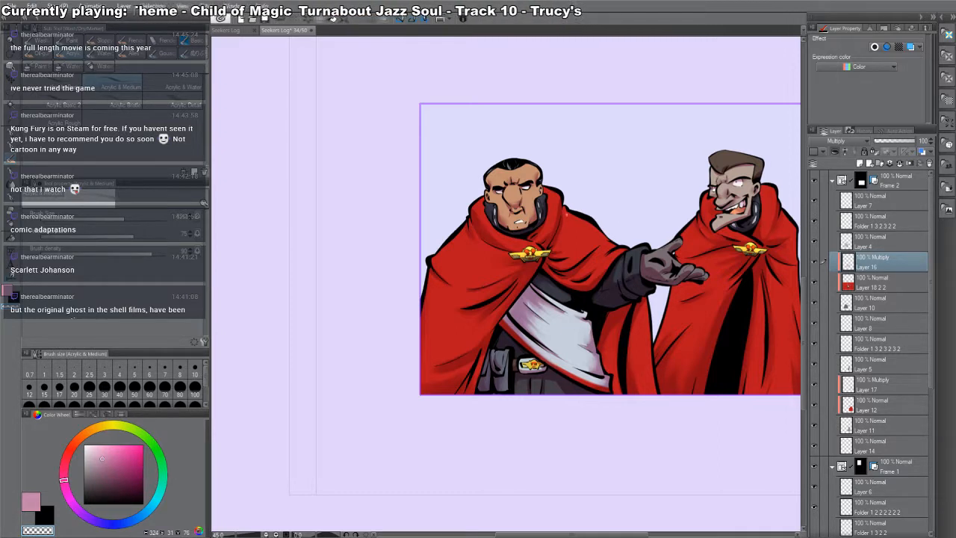
key(c)
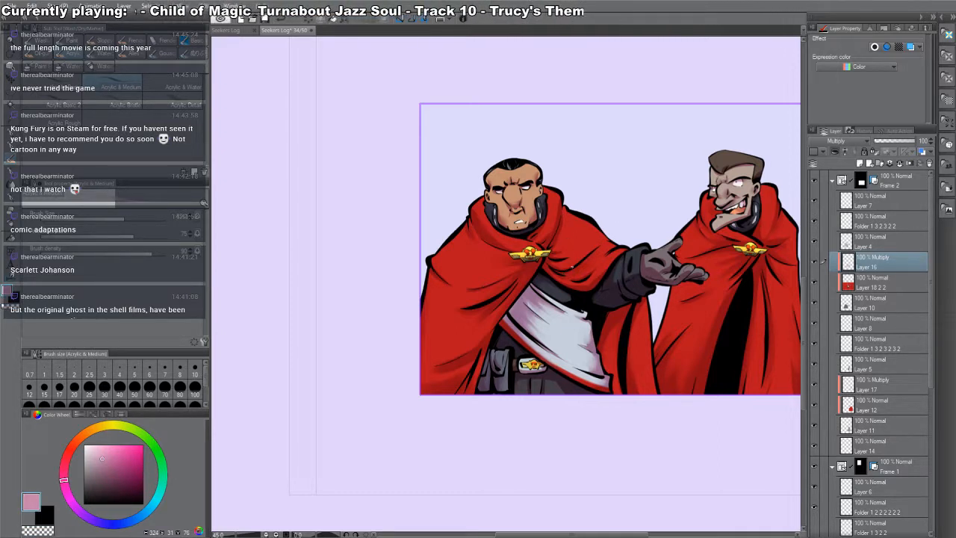
key(c)
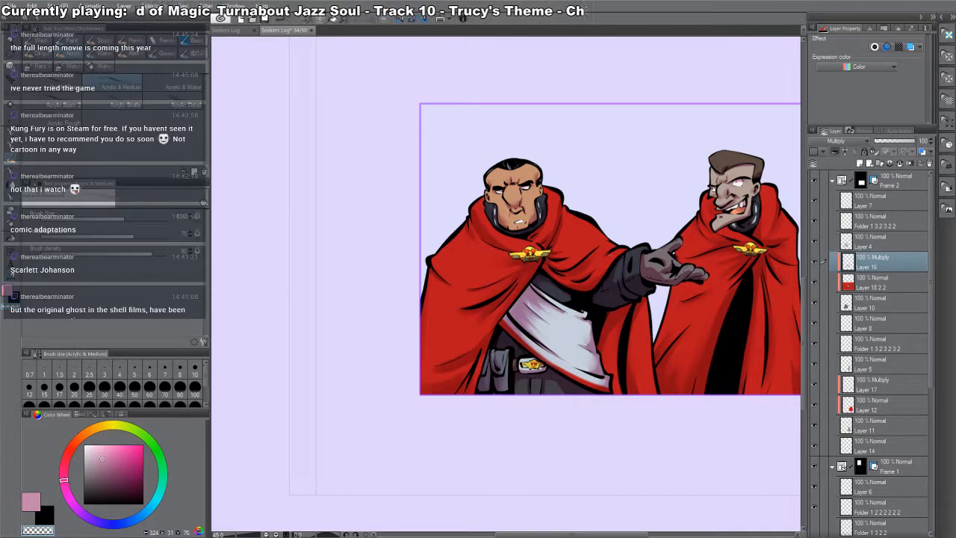
key(c)
key(c)
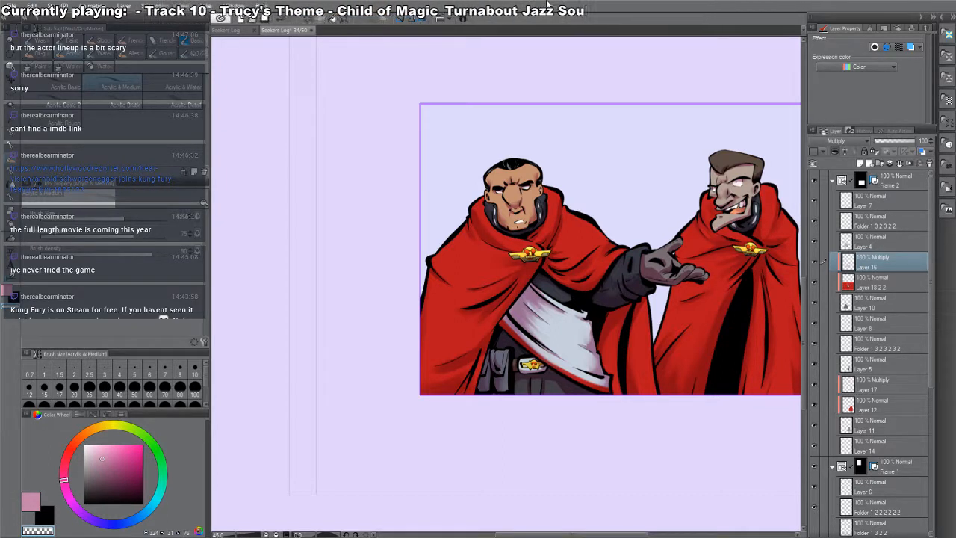
- Shade the outer side of the left figure's cape, blending the pink strokes with transparent ones
drag(520, 387, 537, 399)
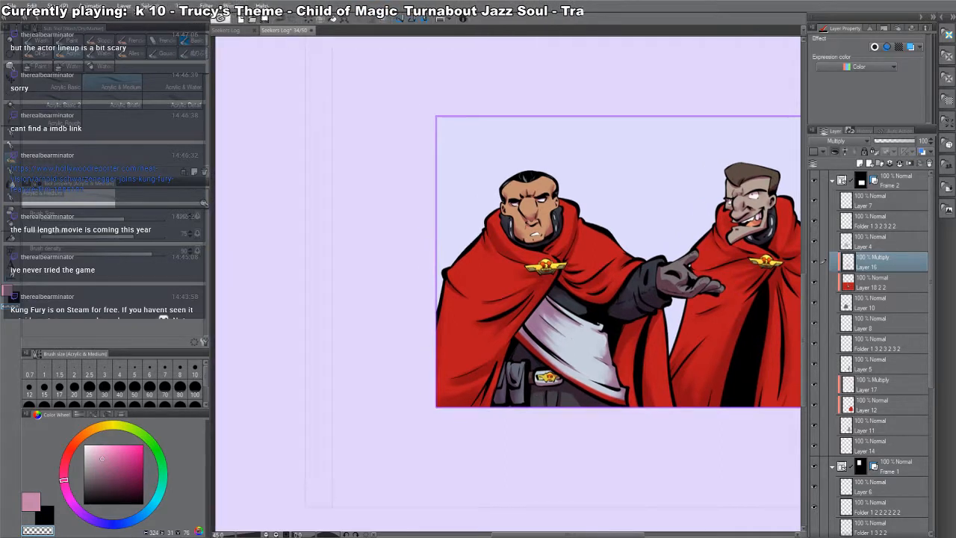
key(c)
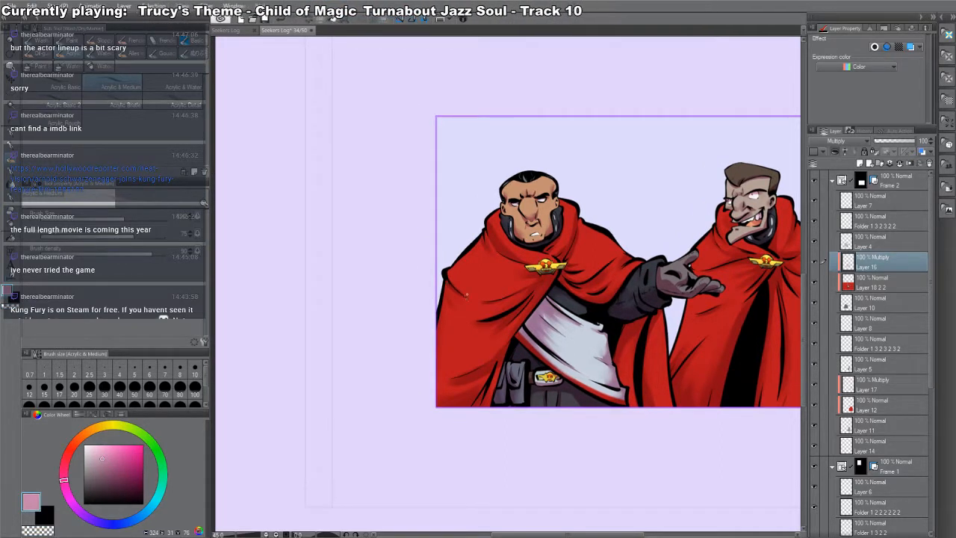
key(c)
key(c)
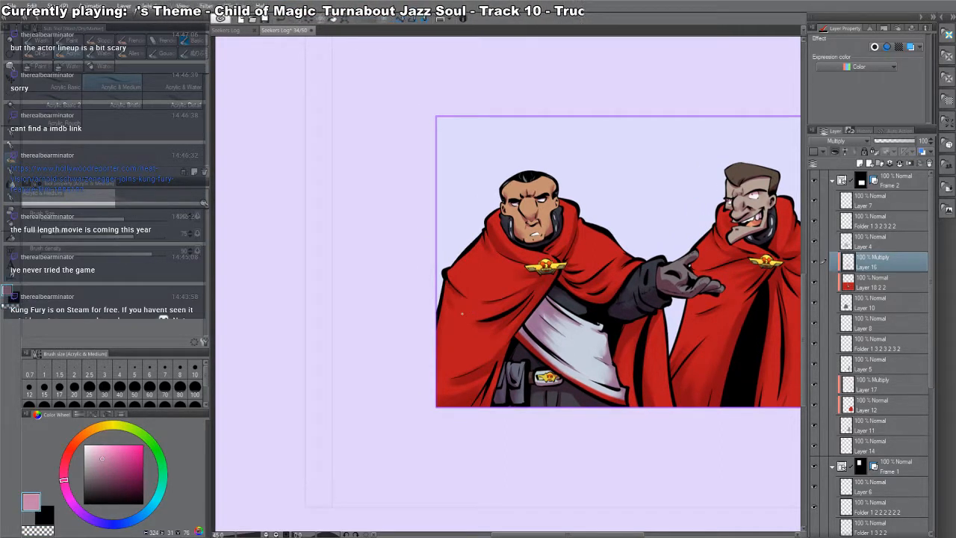
key(c)
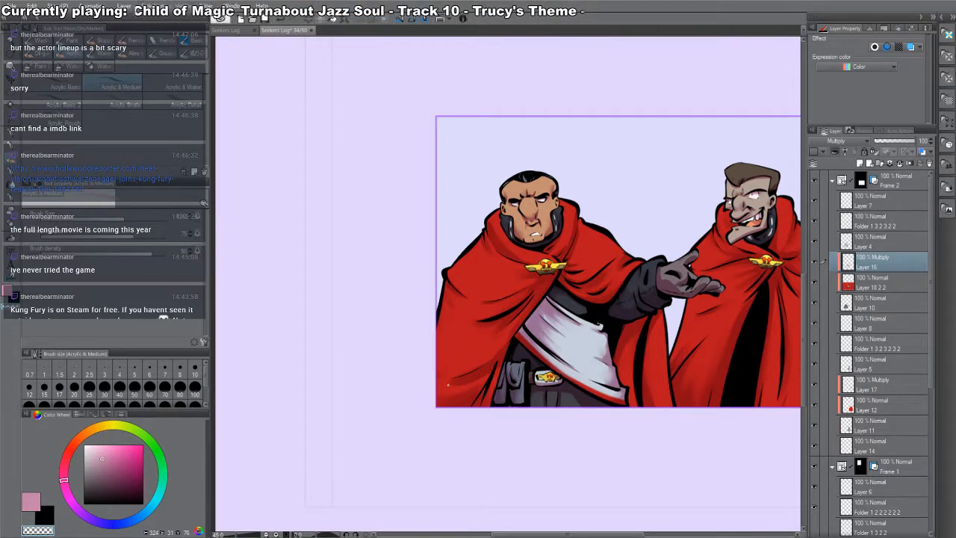
key(c)
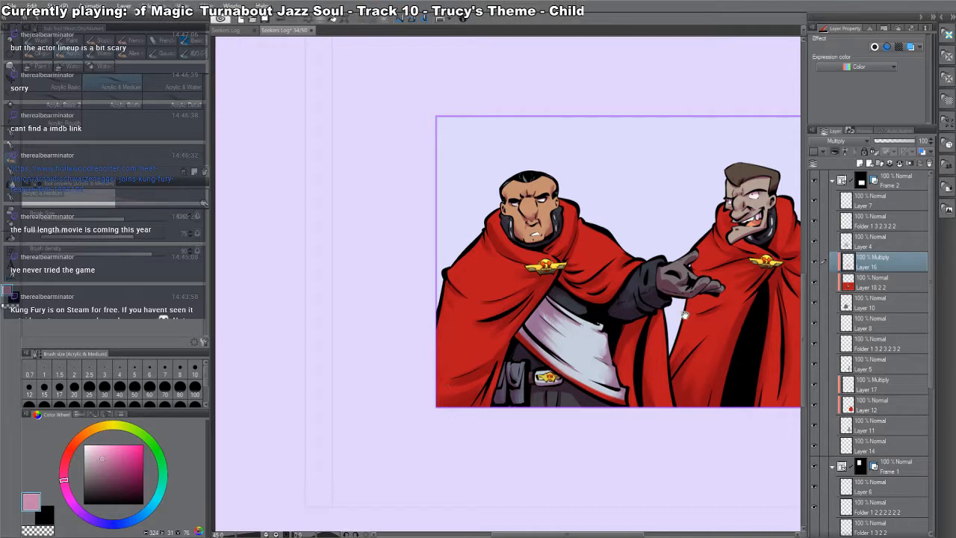
drag(673, 309, 608, 293)
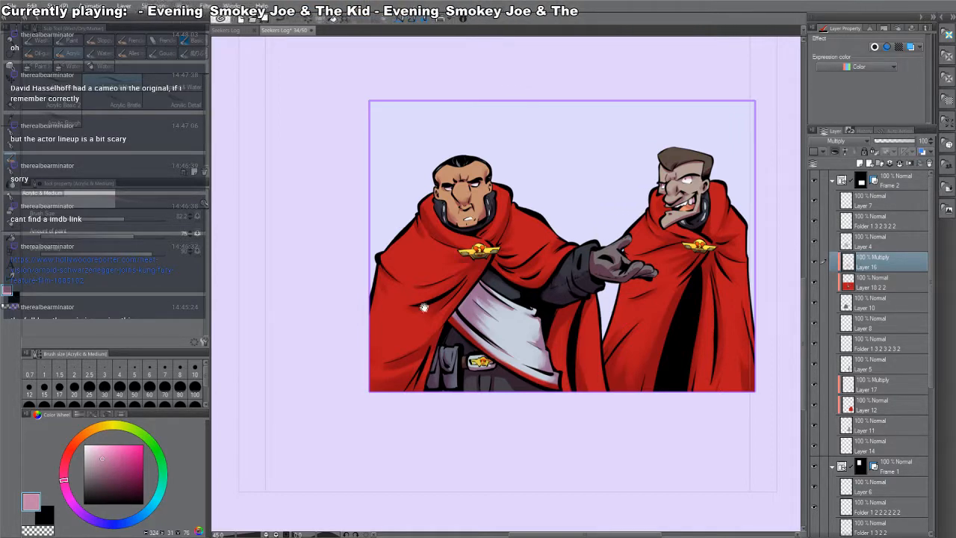
- Touch up the left figure's cape shading just below the gold brooch with alternating pink and transparent strokes
drag(423, 307, 428, 319)
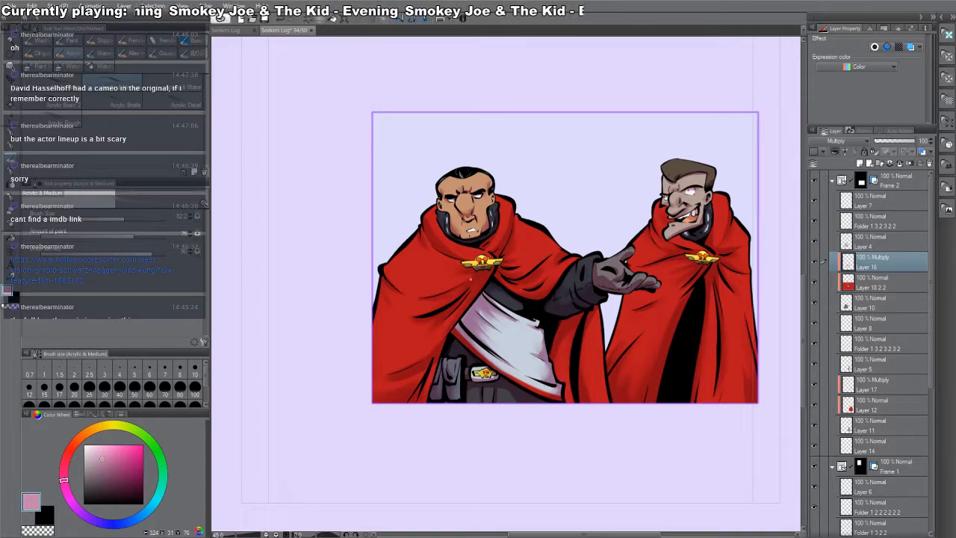
key(c)
key(c)
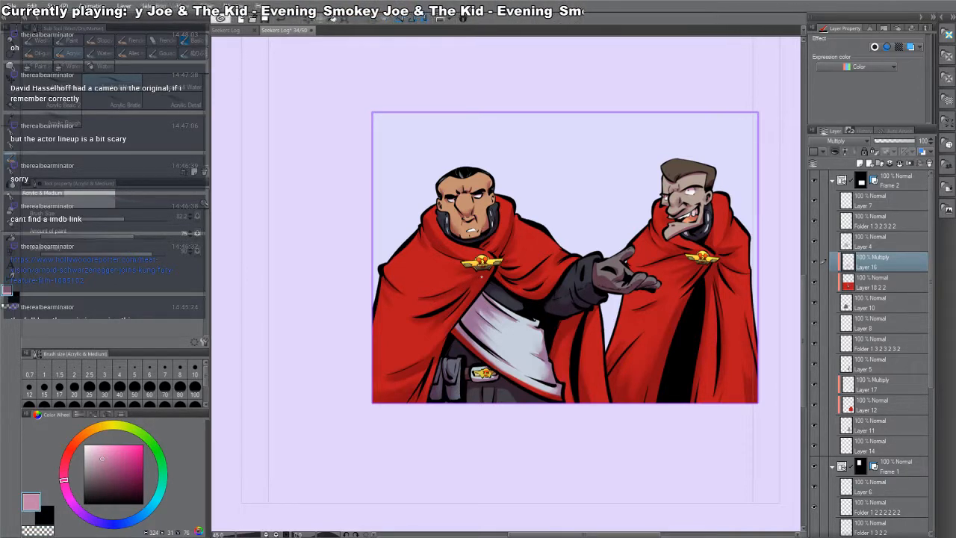
key(c)
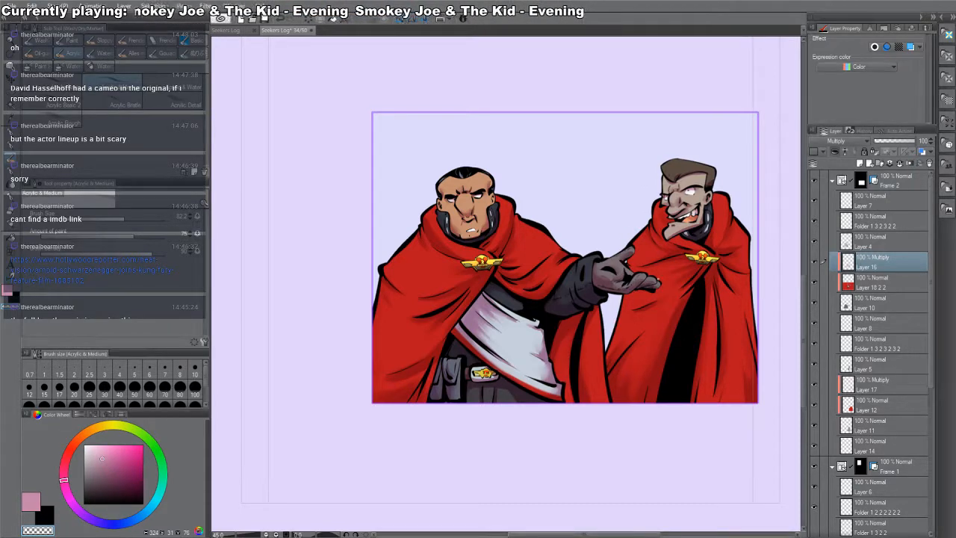
key(c)
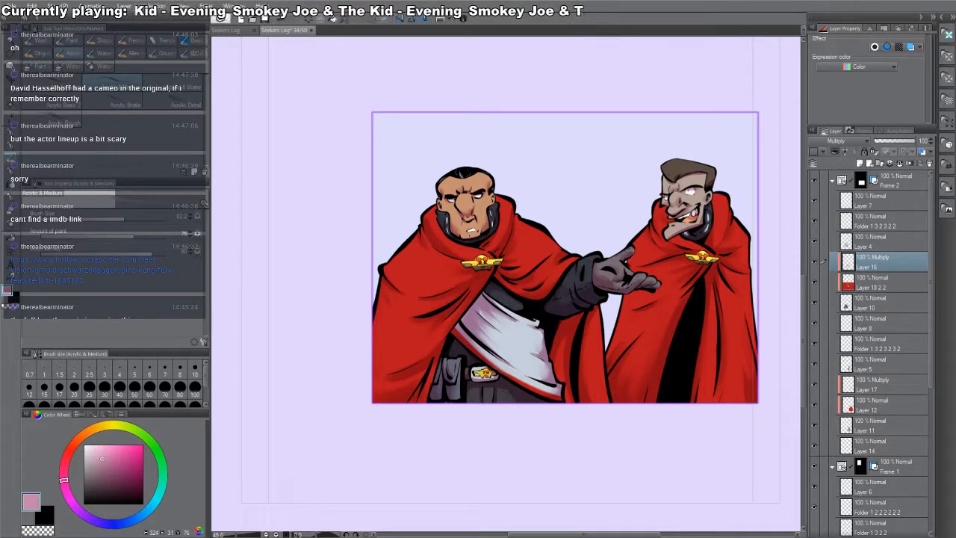
key(c)
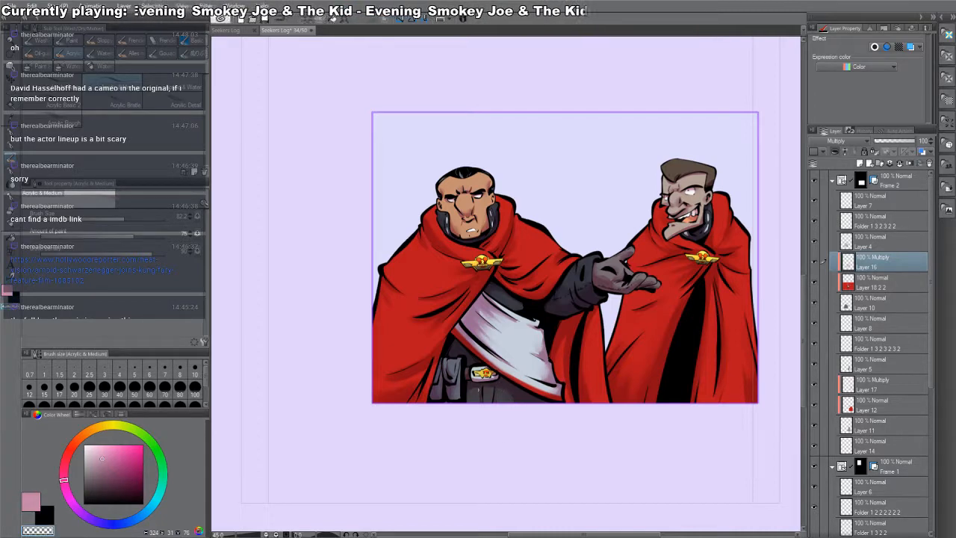
key(c)
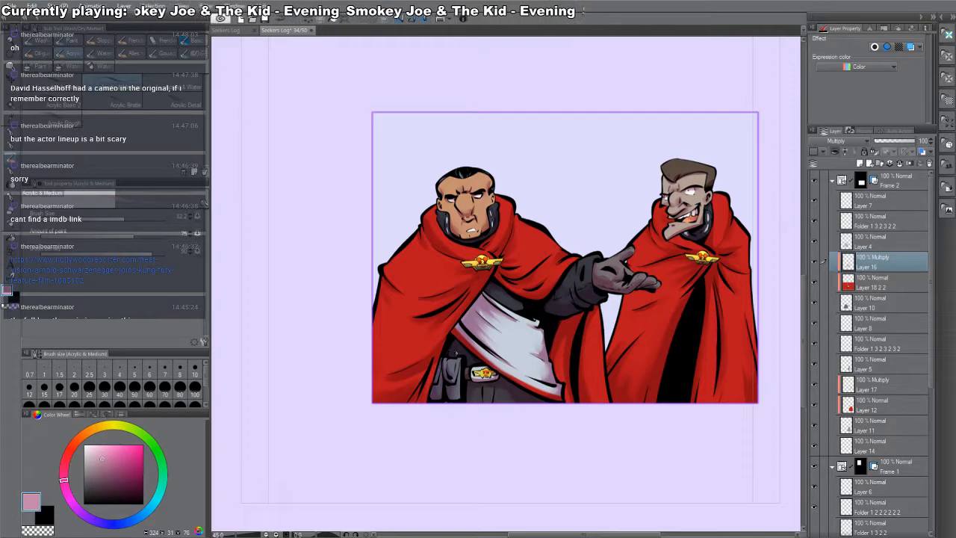
key(c)
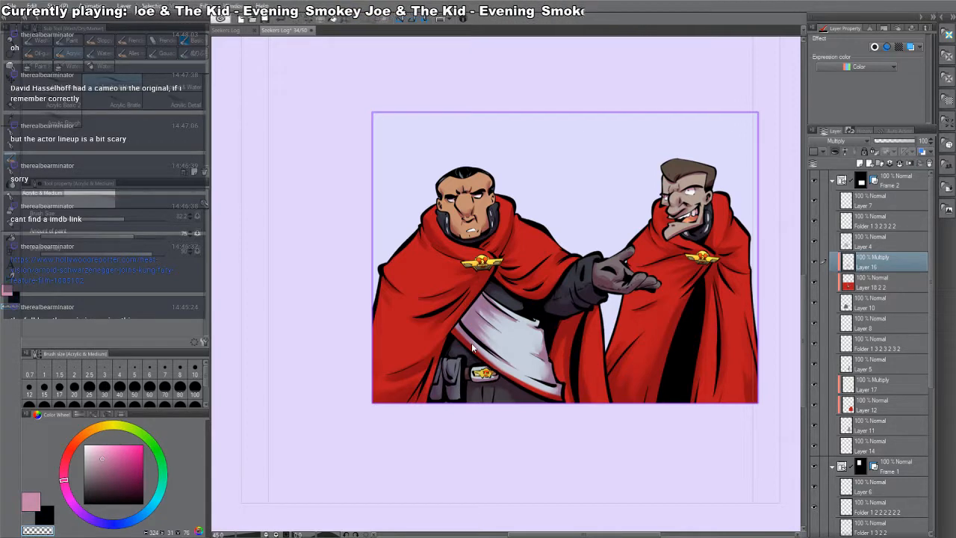
- Save the file and select the Multiply shading layer, Layer 15, of the caped figure in Frame 1
key(ctrl+s)
key(ctrl+minus)
drag(574, 244, 515, 346)
drag(499, 100, 574, 252)
ctrl+click(499, 264)
ctrl+click(499, 264)
ctrl+click(443, 287)
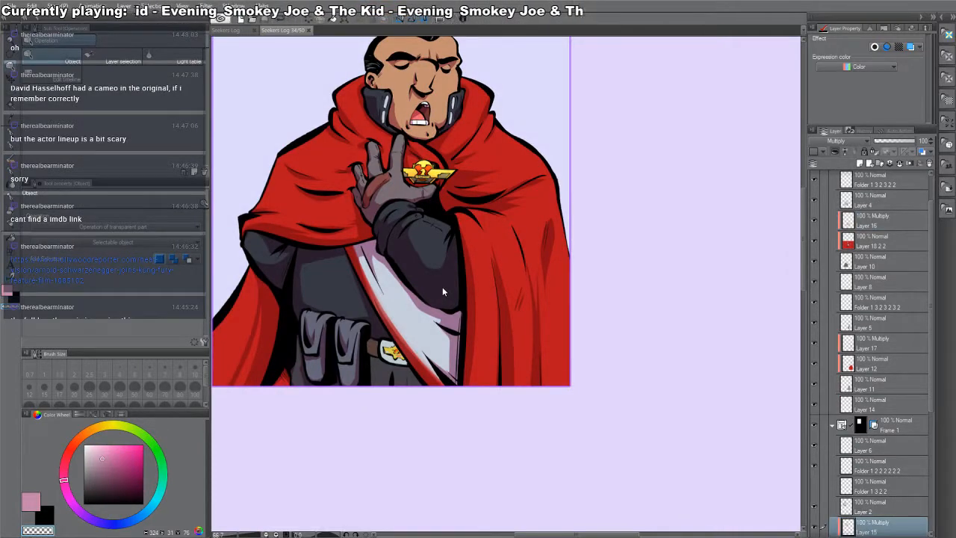
- Blend the shading on the Frame 1 figure's lower cape, belt pouches and dark tunic with pink and transparent brush strokes
key(b)
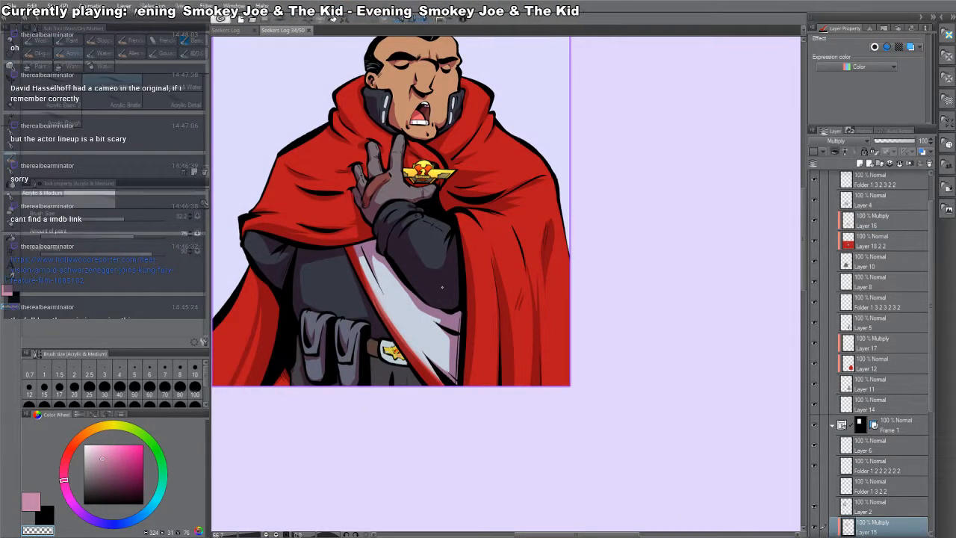
drag(448, 235, 552, 272)
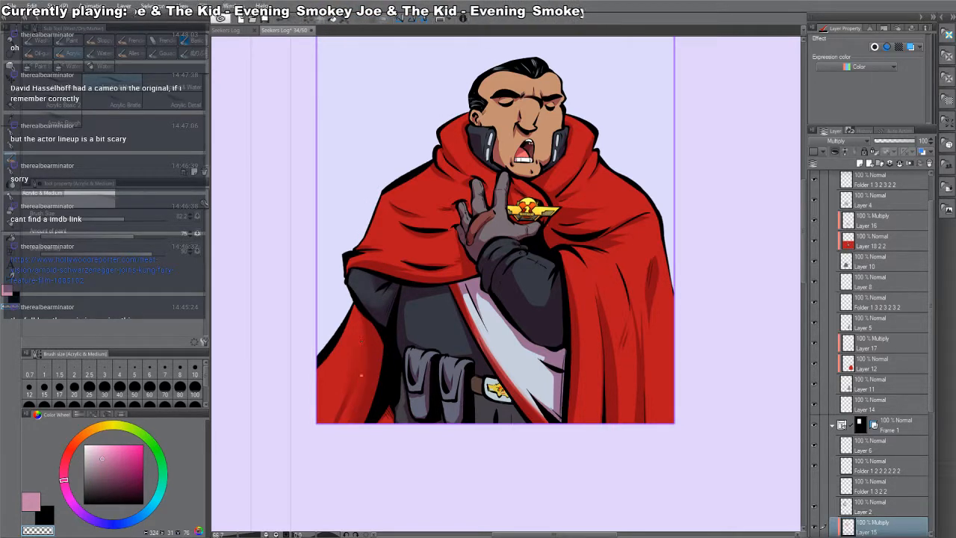
key(c)
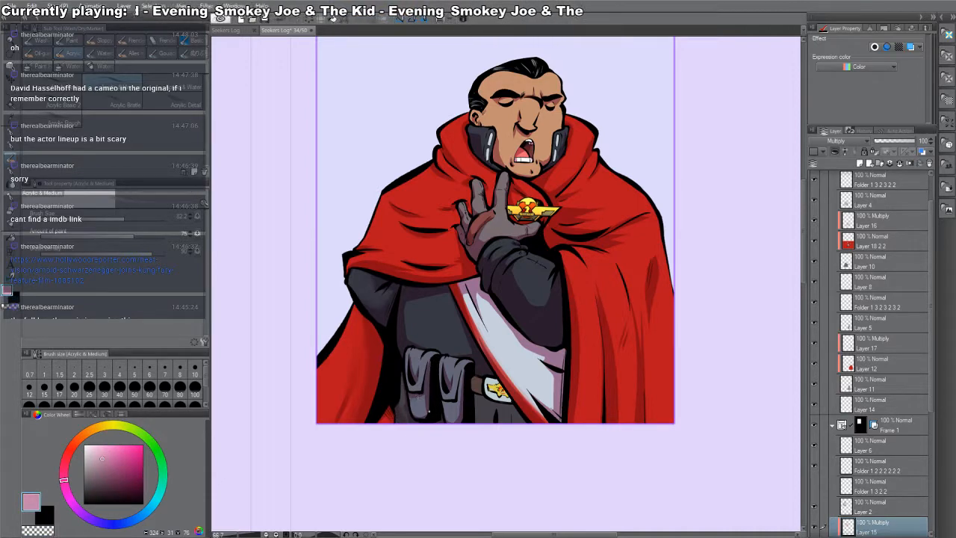
key(c)
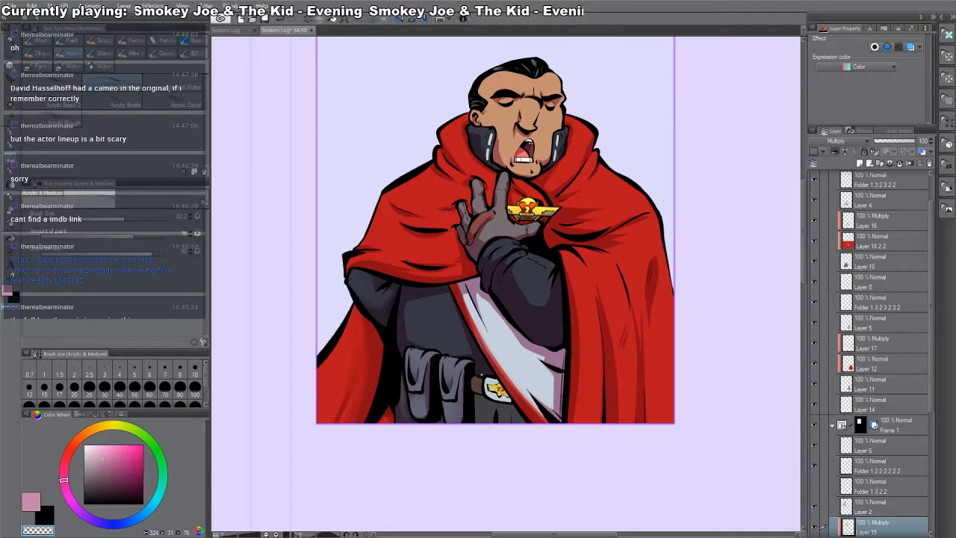
key(c)
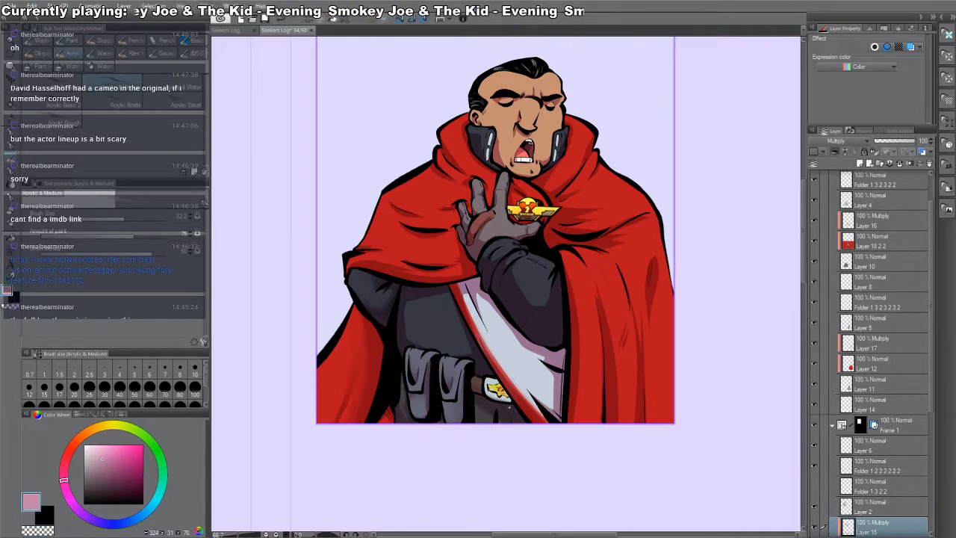
key(c)
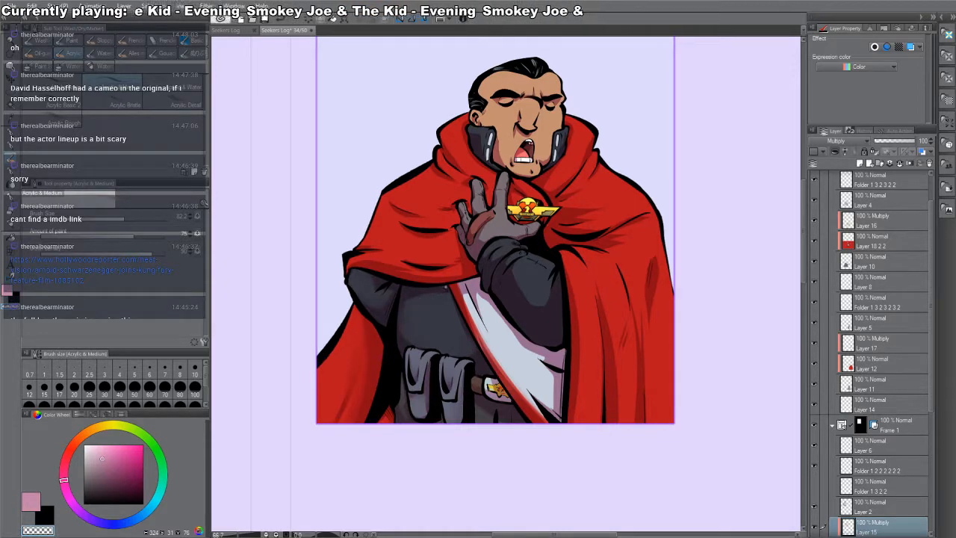
- Soften the shadows along the shoulder folds of the Frame 1 figure's red cape with transparent strokes
drag(429, 308, 472, 313)
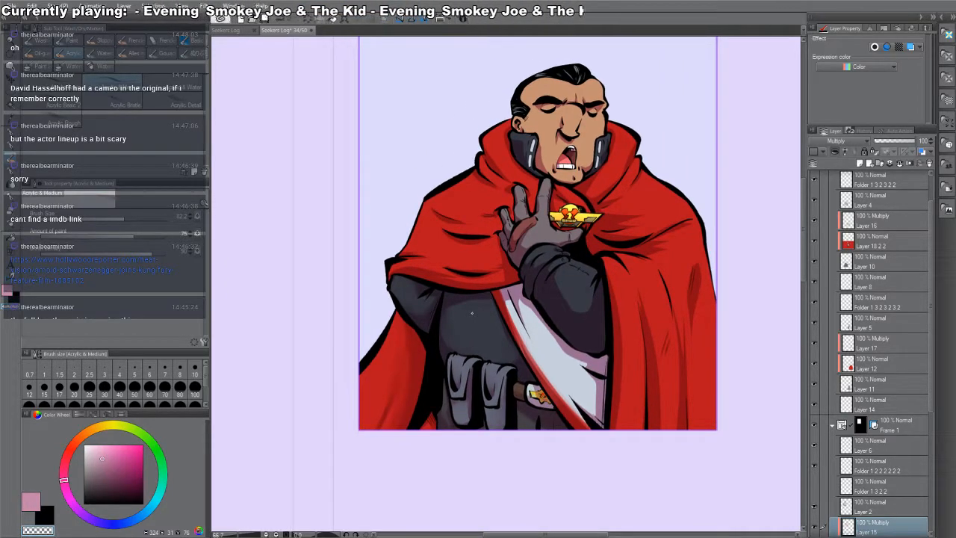
drag(473, 314, 474, 355)
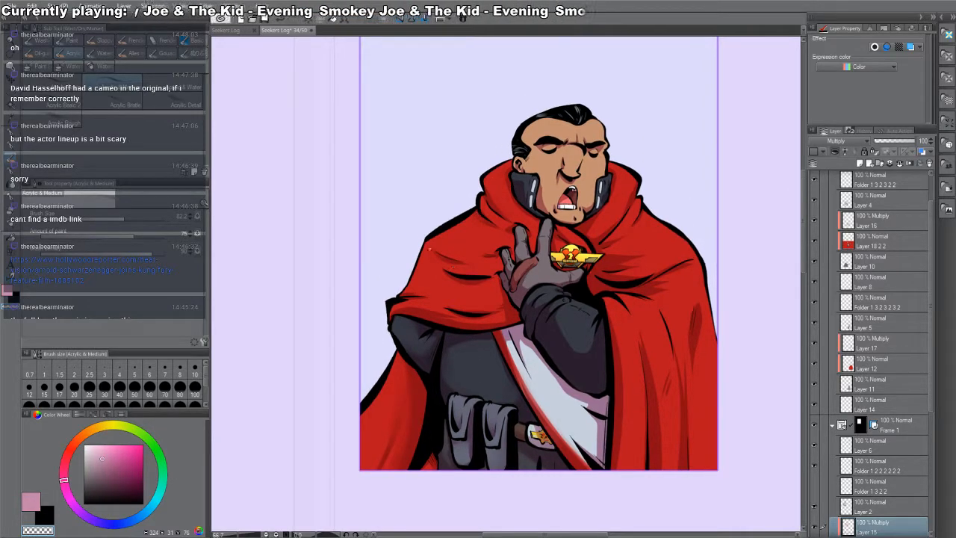
drag(673, 297, 569, 117)
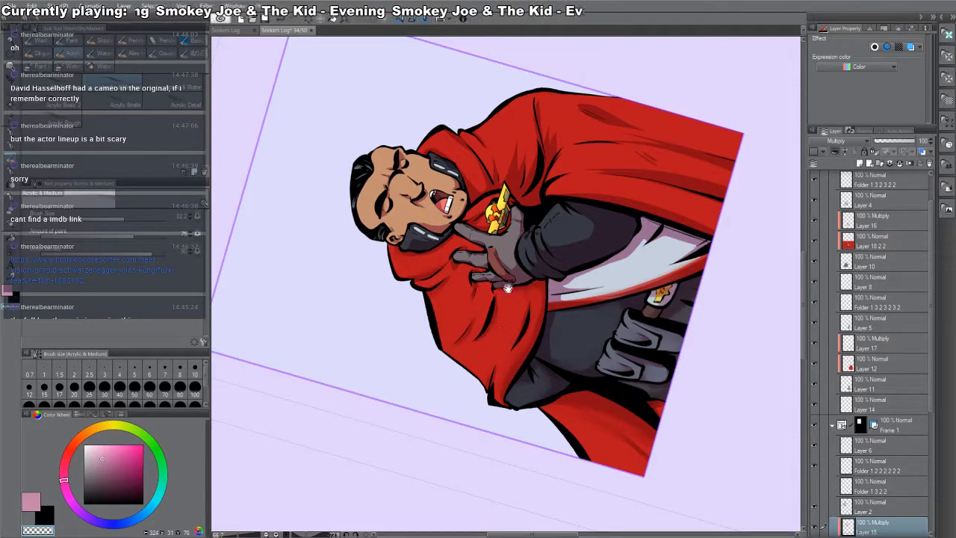
drag(509, 289, 507, 356)
drag(544, 355, 466, 331)
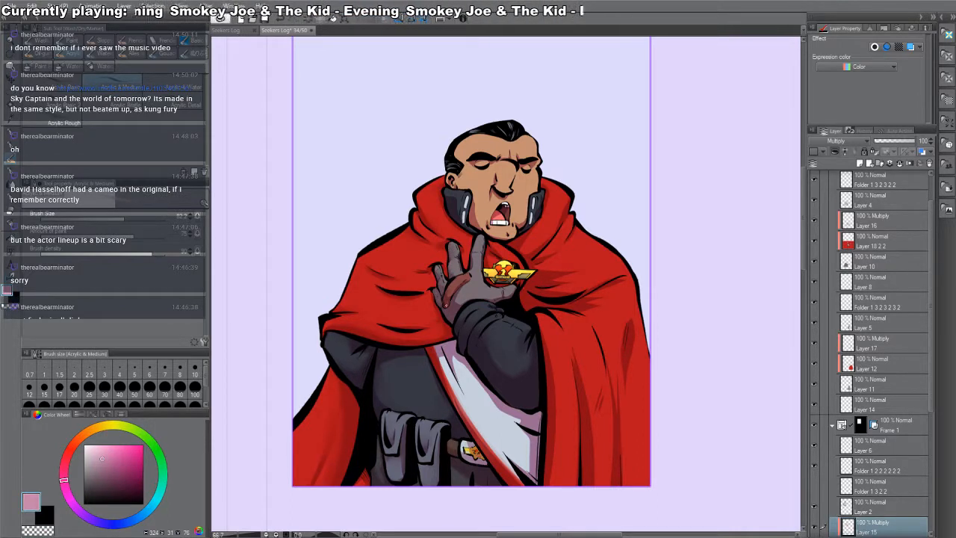
- Touch up the red cape's shading between the Frame 1 figure's collar and gold brooch with alternating pink and transparent strokes
key(c)
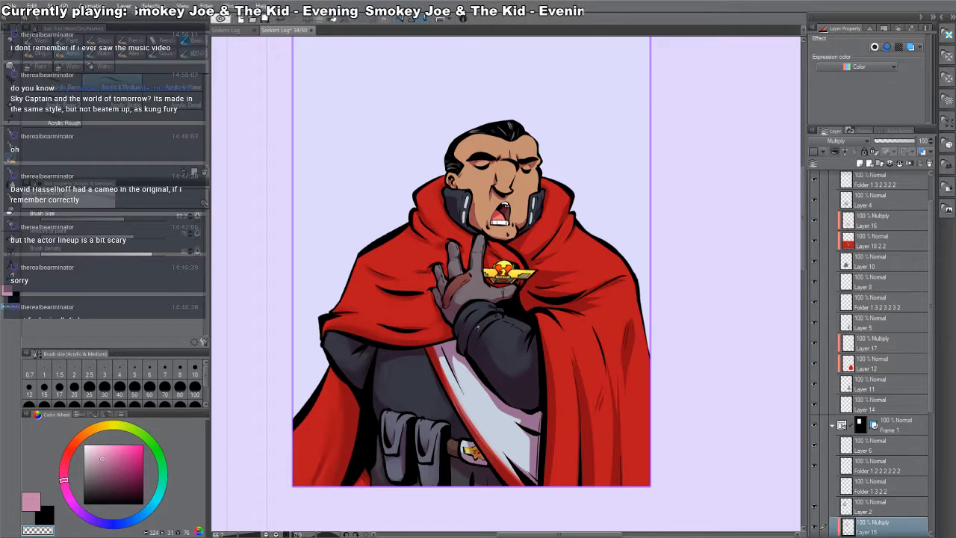
key(c)
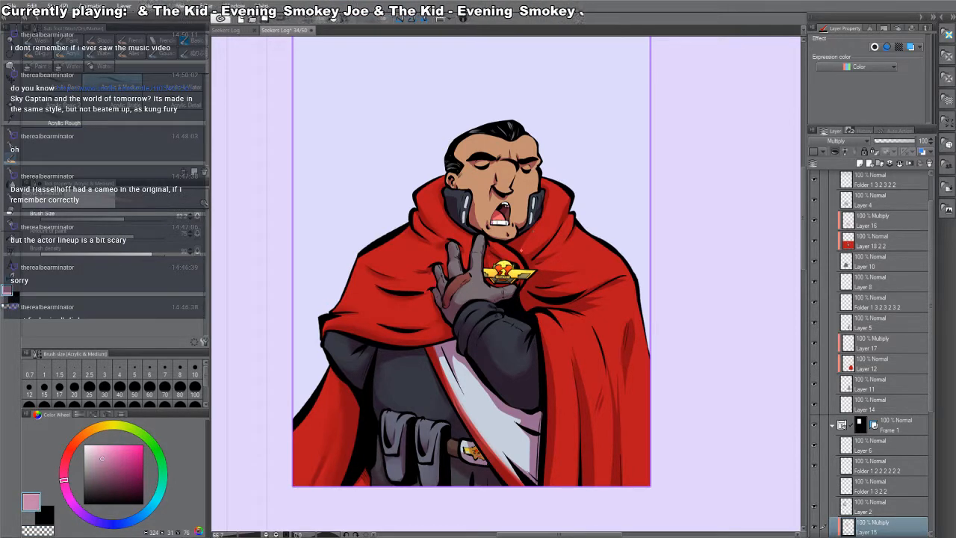
drag(522, 248, 539, 242)
key(c)
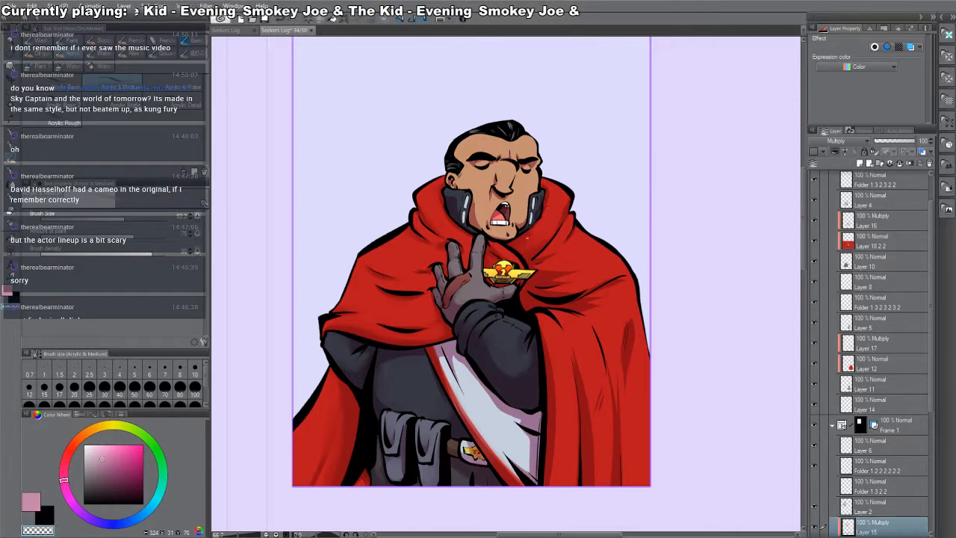
key(c)
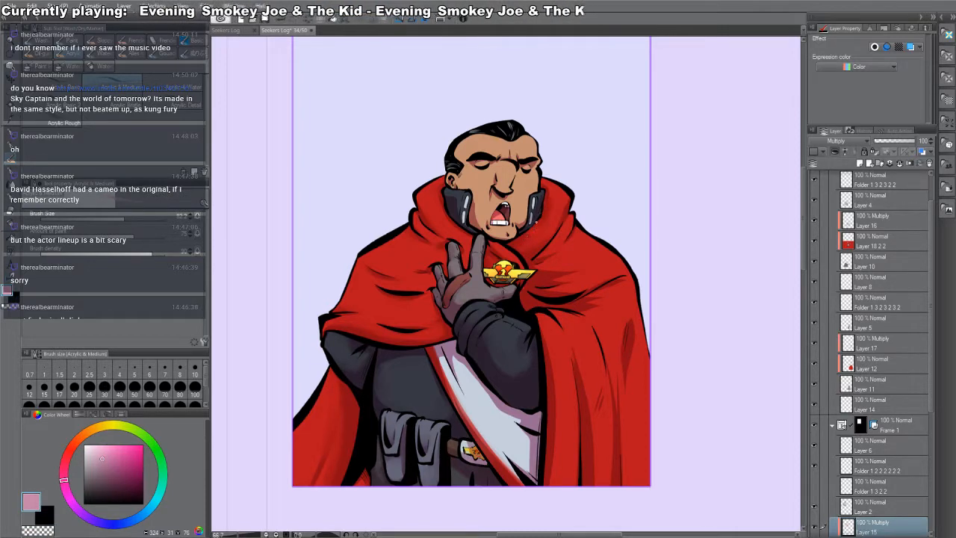
key(c)
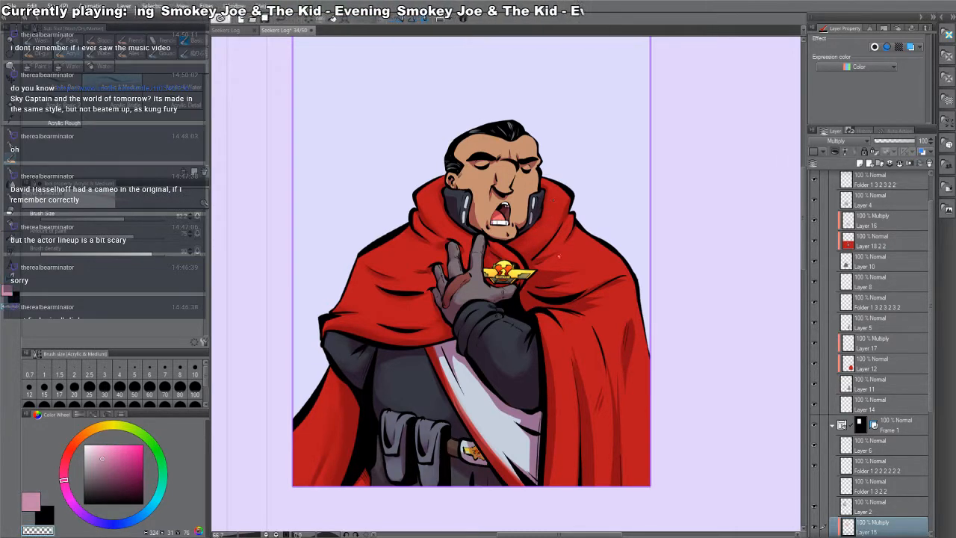
key(c)
- Blend the shadows on the cape's shoulder folds beside the gold brooch with pink and transparent strokes on a rotated canvas
drag(555, 270, 546, 489)
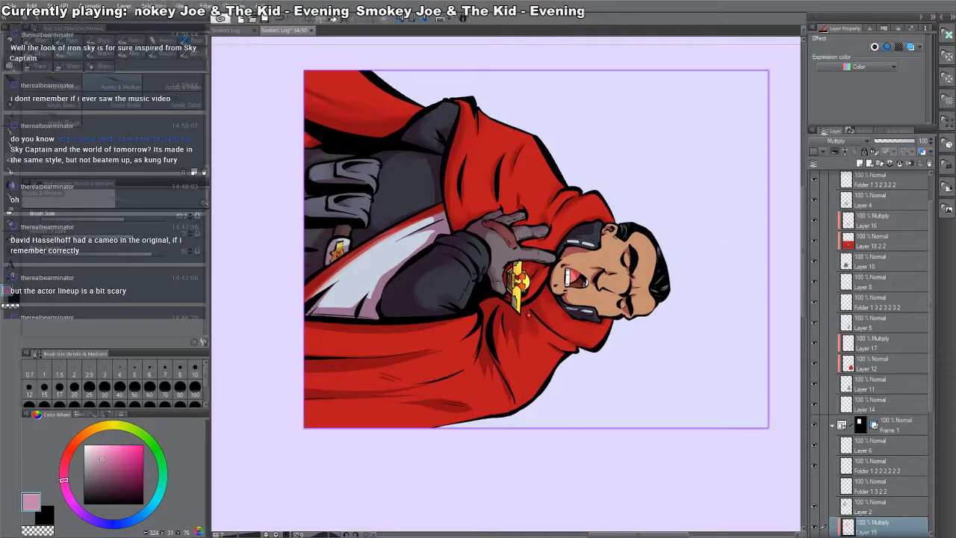
key(c)
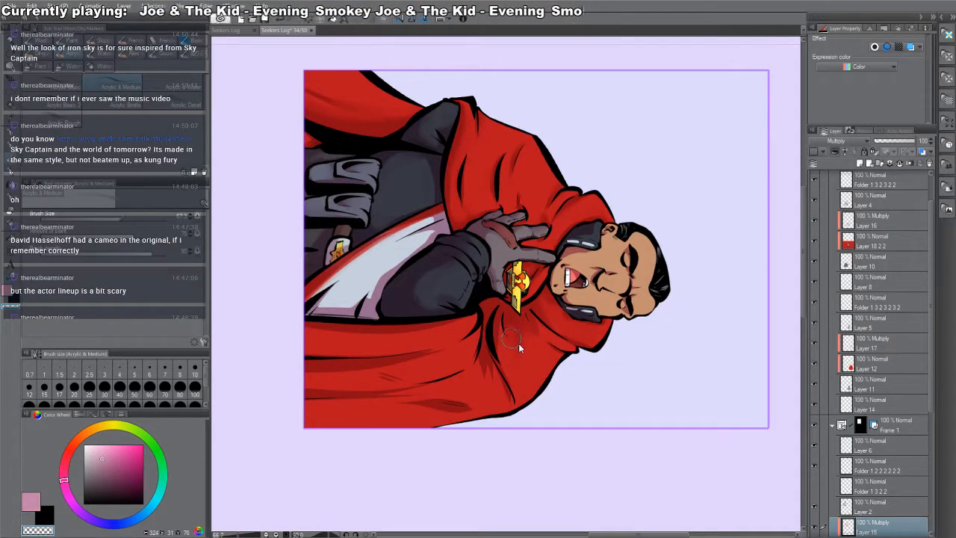
key(c)
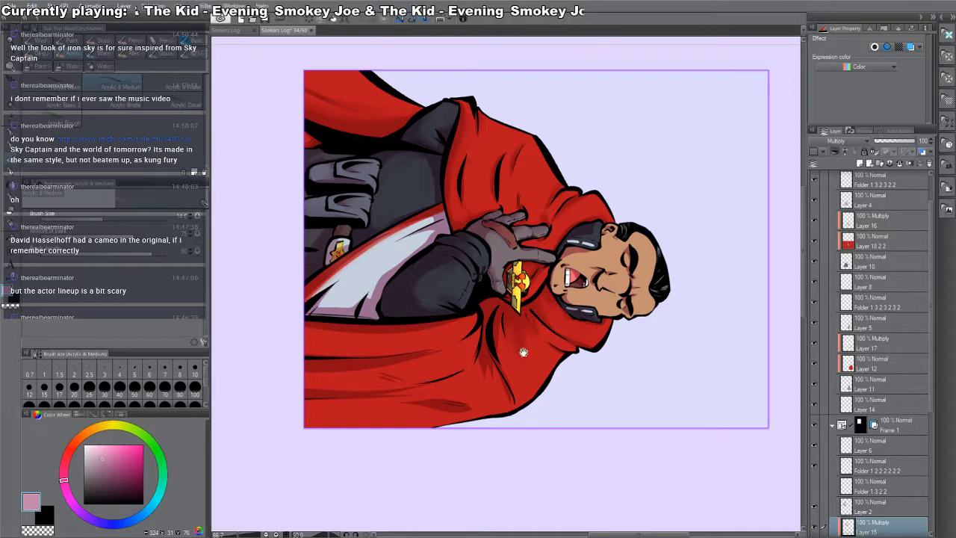
drag(523, 352, 500, 364)
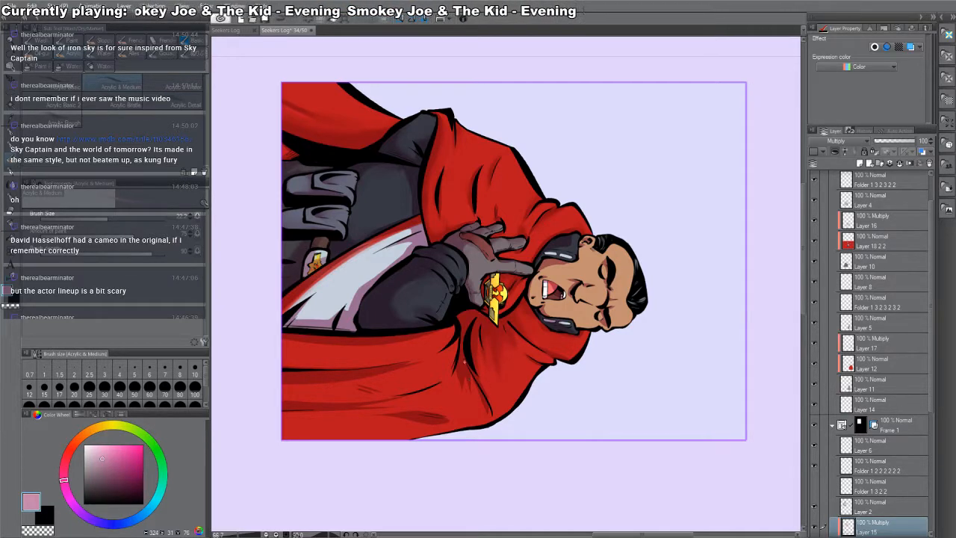
key(c)
key(c)
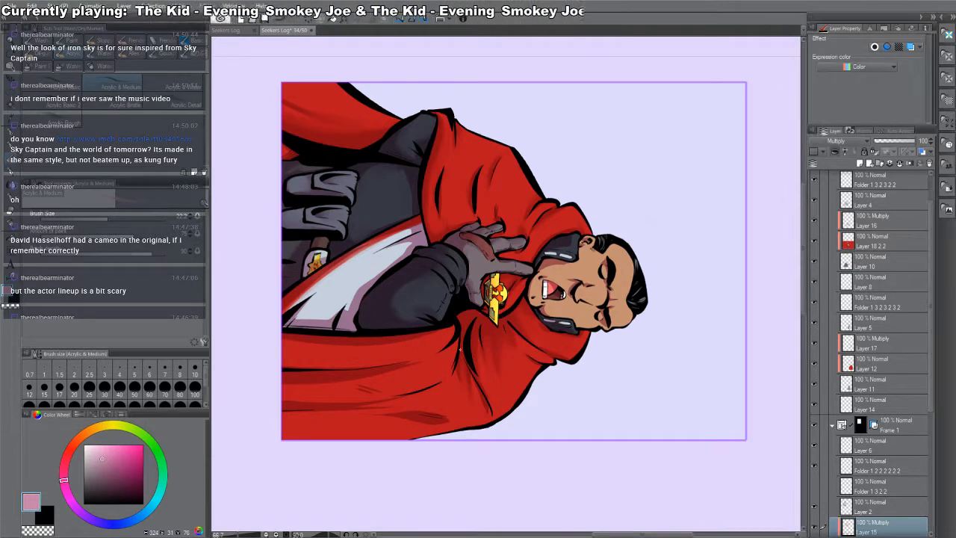
- Return the canvas upright and soften the long fold shadows on the cape side draping beside the raised arm
key(r)
drag(615, 418, 625, 153)
drag(638, 389, 653, 140)
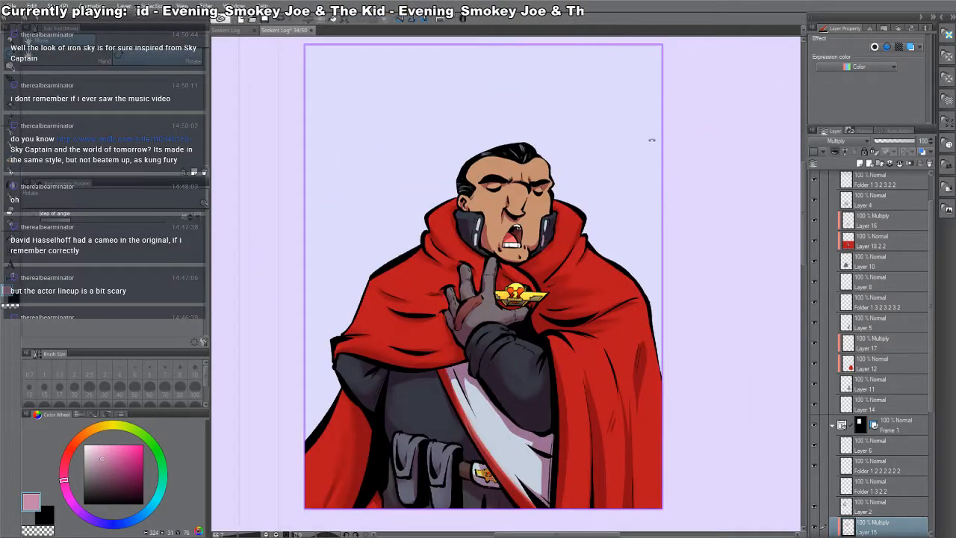
key(space)
mouse_move(647, 346)
mouse_down()
mouse_move(579, 289)
mouse_move(625, 286)
mouse_move(661, 266)
mouse_up()
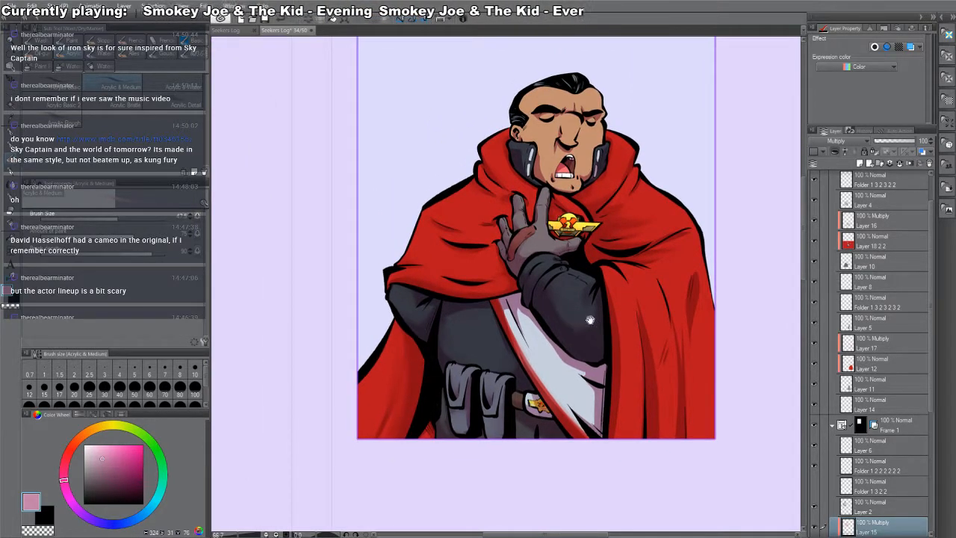
drag(602, 327, 497, 315)
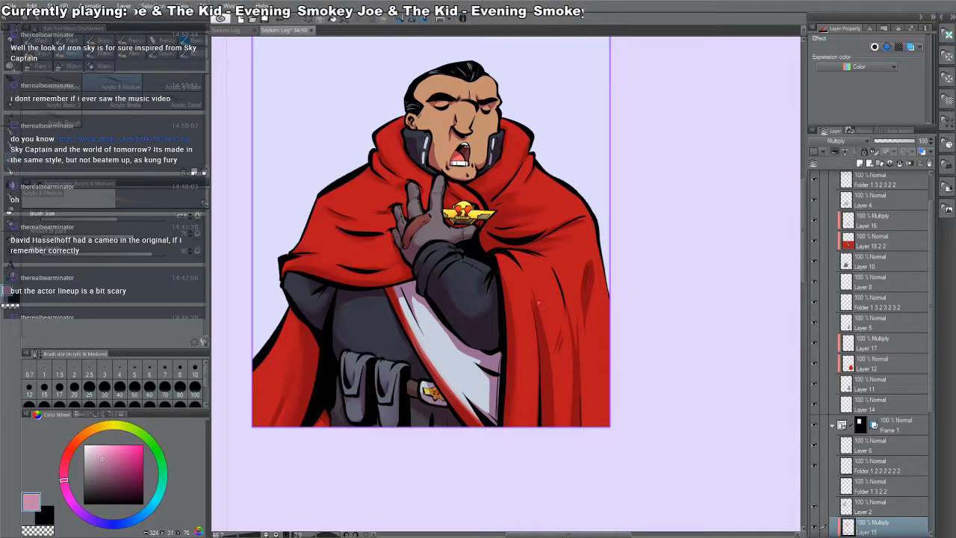
key(c)
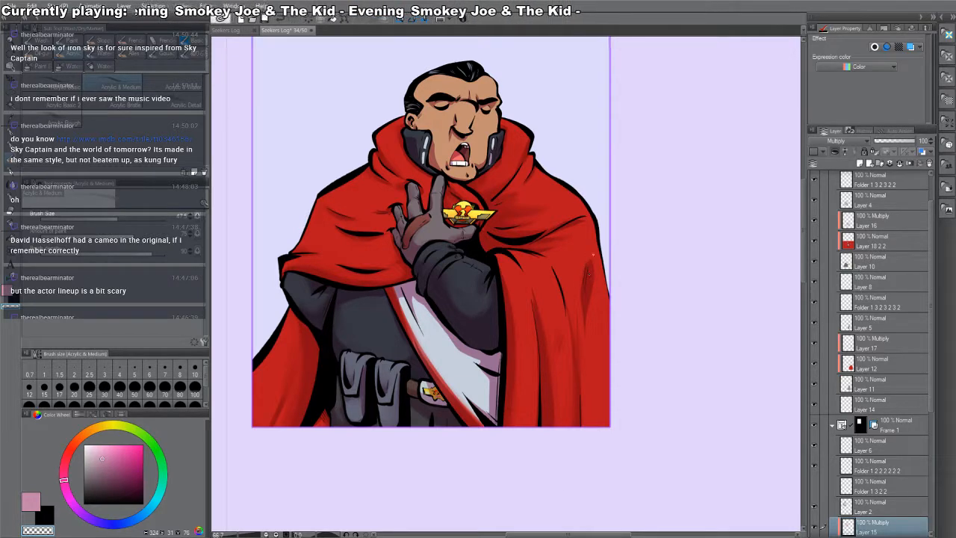
key(c)
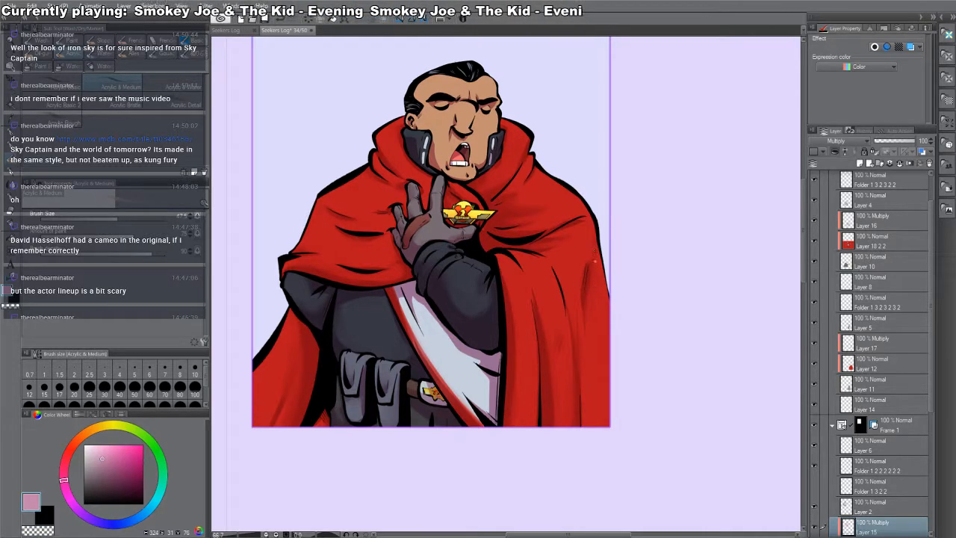
drag(585, 219, 602, 275)
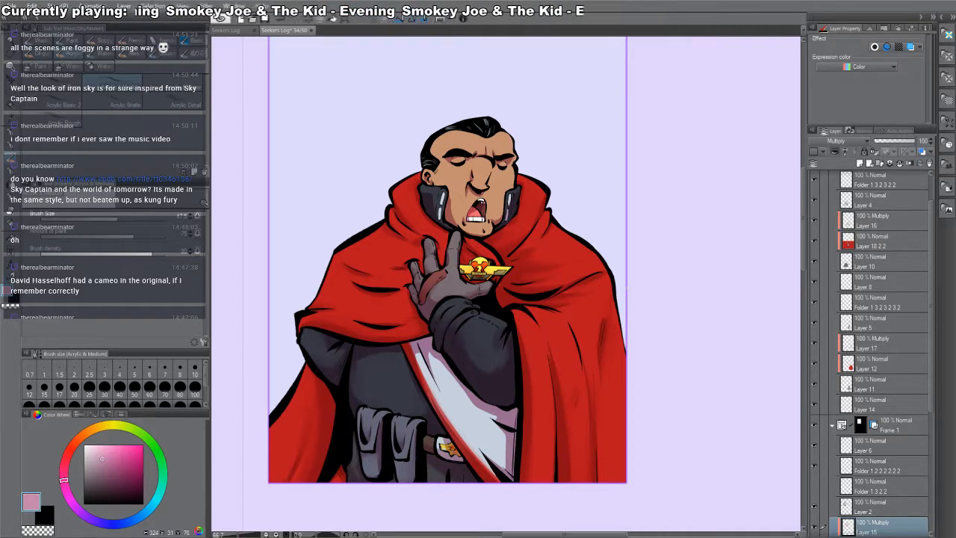
drag(436, 189, 448, 215)
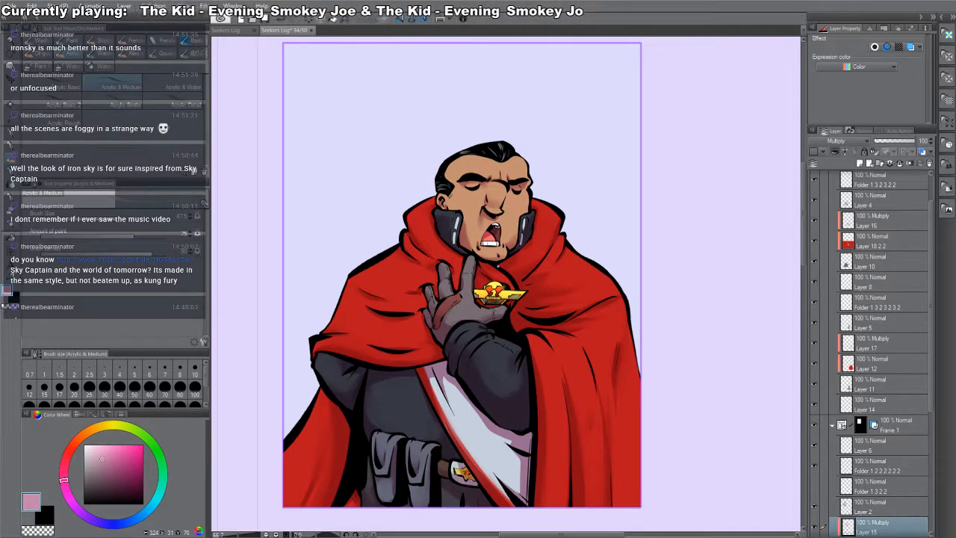
- Rework the shading along the Frame 1 figure's white sash with alternating pink and transparent brush strokes
scroll(481, 184, down, 2)
drag(479, 262, 469, 217)
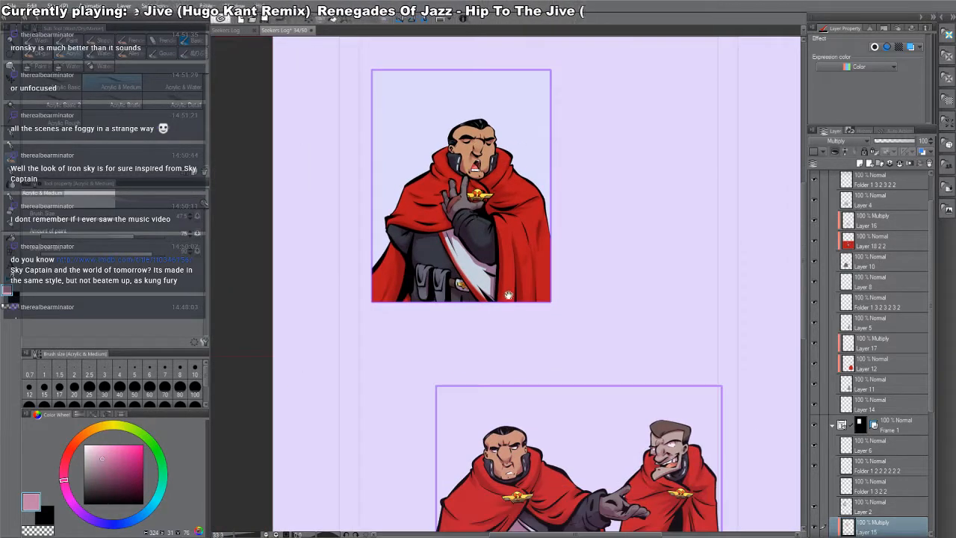
drag(517, 315, 540, 336)
scroll(475, 278, up, 2)
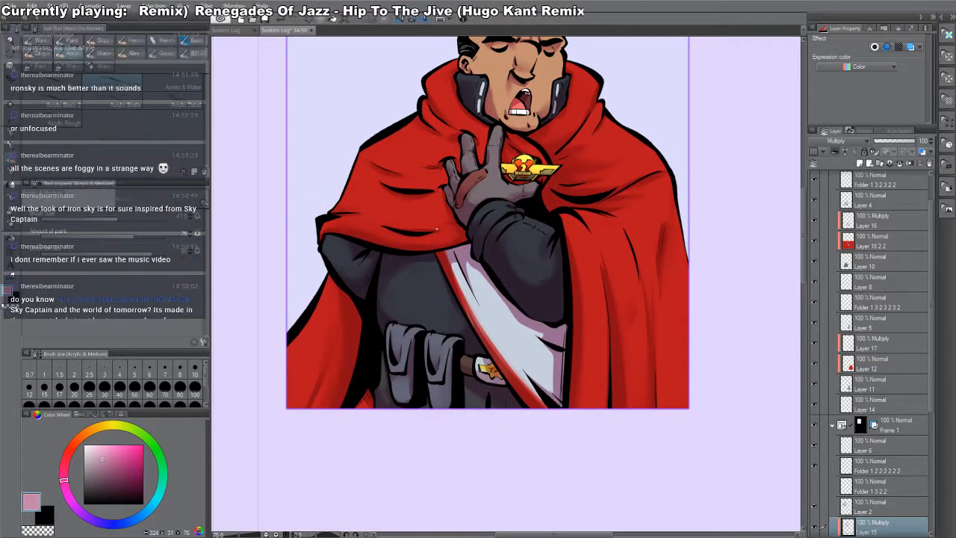
mouse_move(489, 280)
mouse_down()
mouse_move(555, 349)
mouse_move(508, 321)
mouse_move(535, 344)
mouse_move(535, 336)
mouse_move(554, 392)
mouse_up()
key(c)
key(c)
key(c)
key(c)
drag(546, 357, 553, 391)
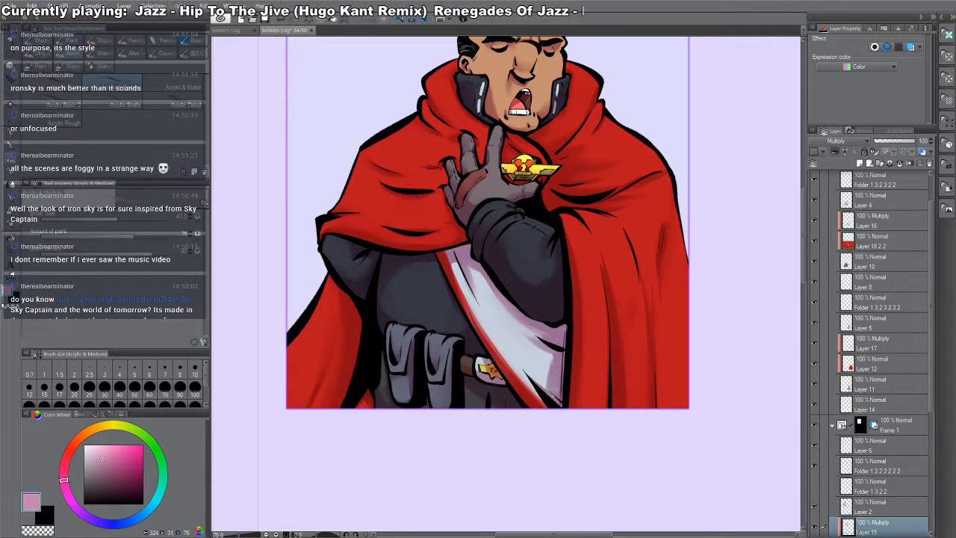
key(c)
drag(472, 318, 484, 337)
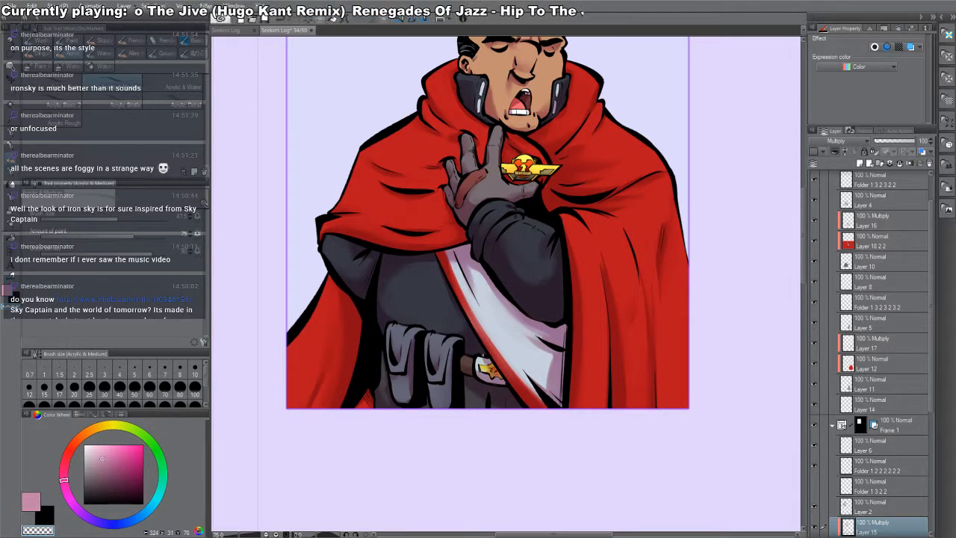
- Go back to page 33 and bring the bottom frame's two caped figures into view for shading on Layer 24
key(ctrl+space)
drag(523, 341, 515, 347)
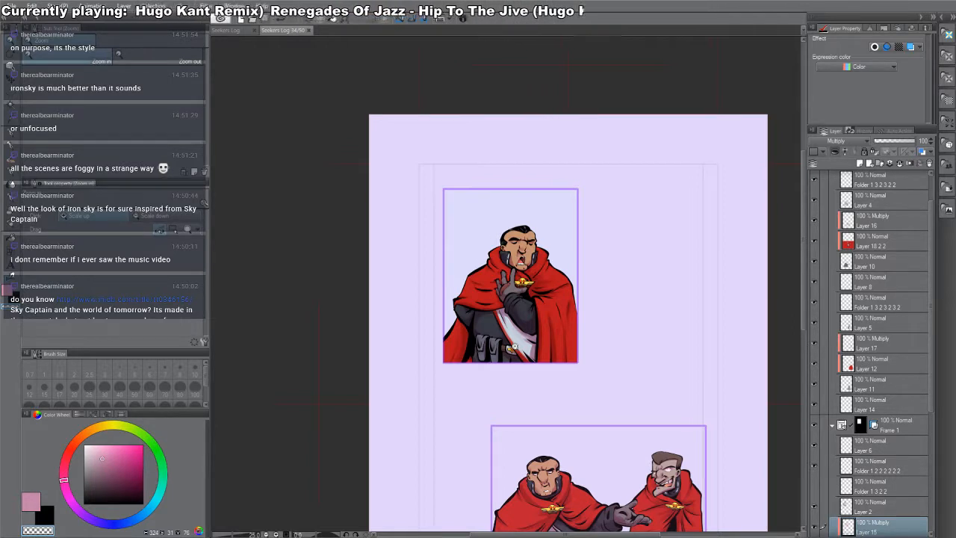
key(Page_Up)
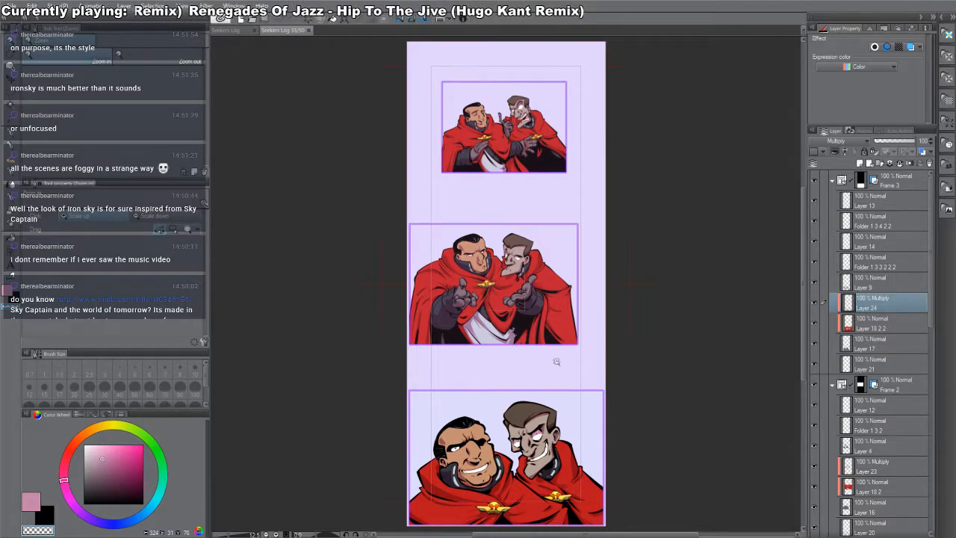
drag(482, 523, 452, 267)
scroll(440, 202, up, 3)
scroll(356, 180, up, 1)
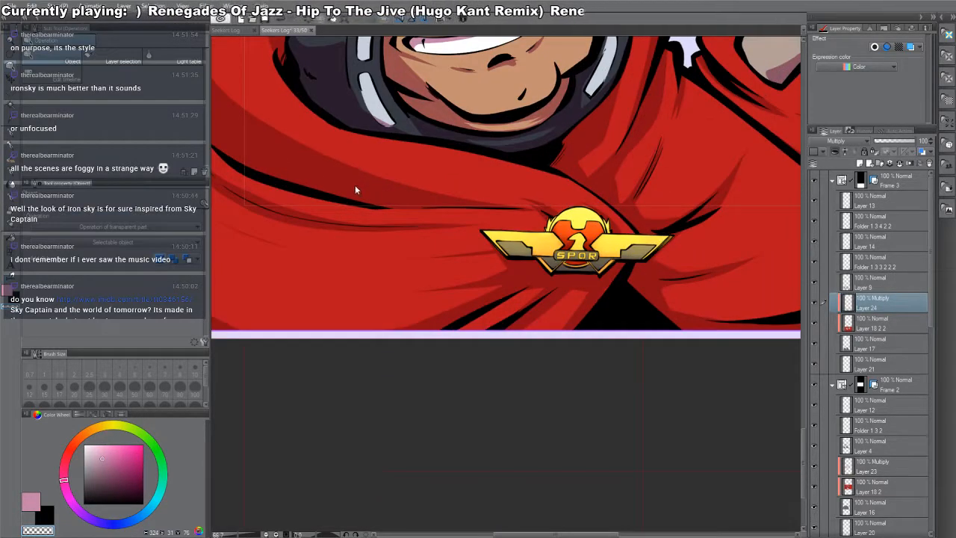
scroll(355, 185, down, 2)
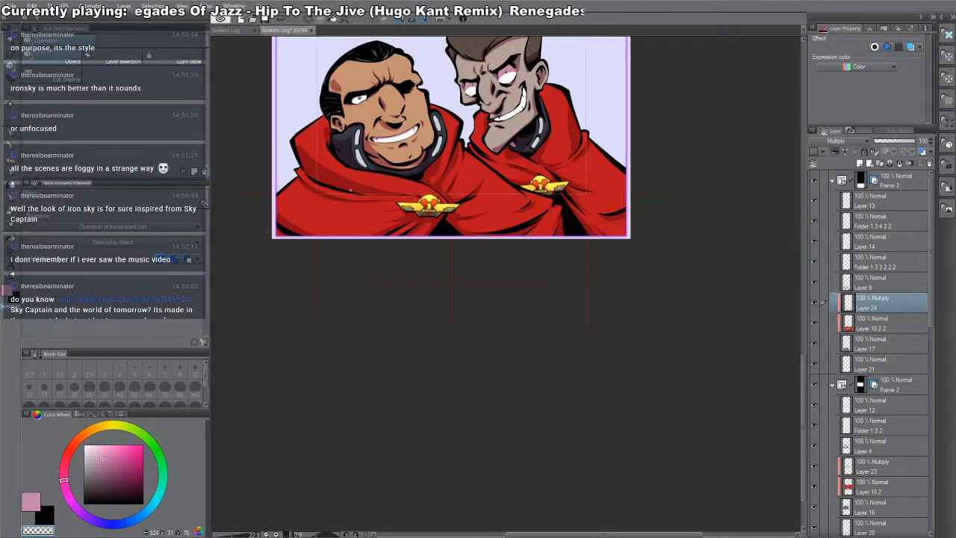
drag(404, 213, 537, 320)
key(c)
key(c)
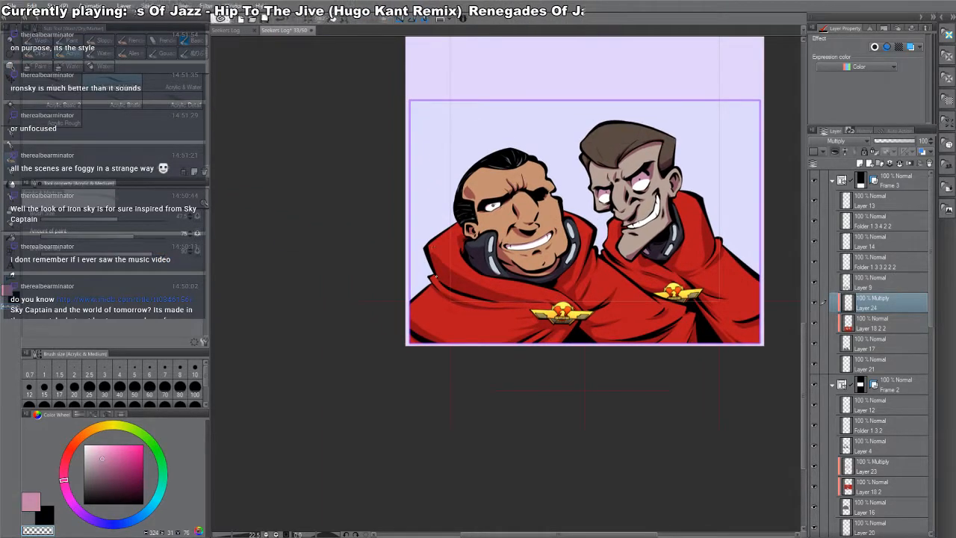
- Soften the multiply shading on the dark-haired man's raised cape collar on Layer 24 and enlarge the brush
key(c)
drag(449, 240, 490, 212)
key(bracketright)
key(bracketright)
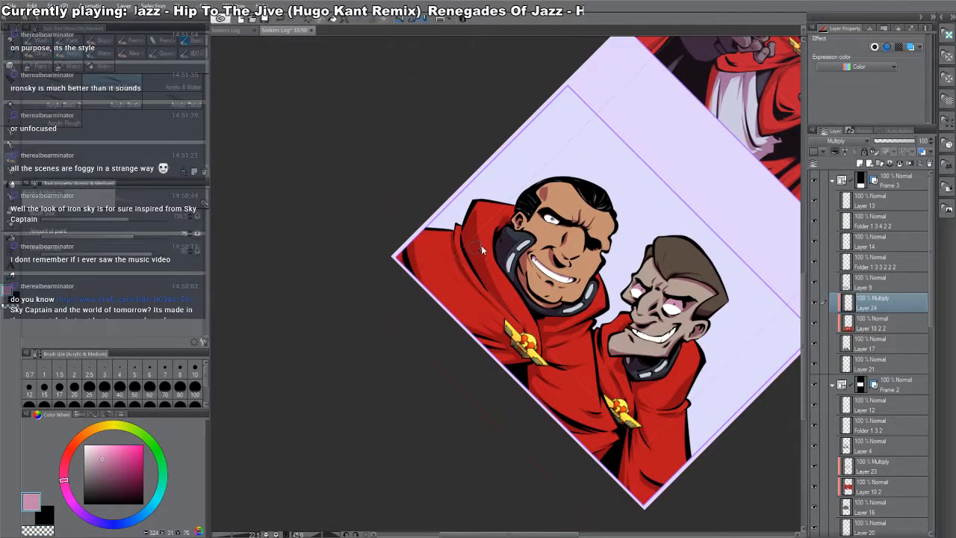
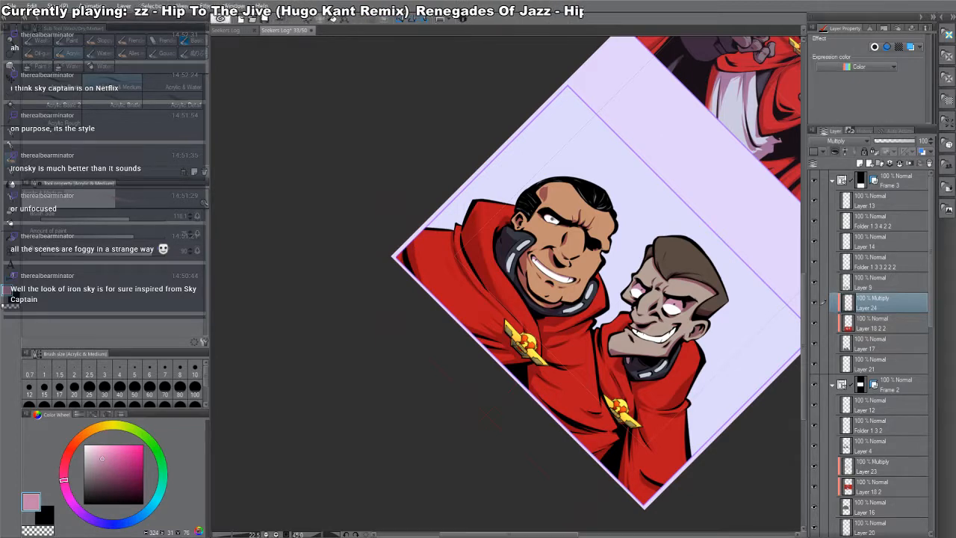
- Blend the pink multiply shading around the grey-skinned man's larger eye, alternating between the pink and transparent colours
drag(624, 297, 578, 208)
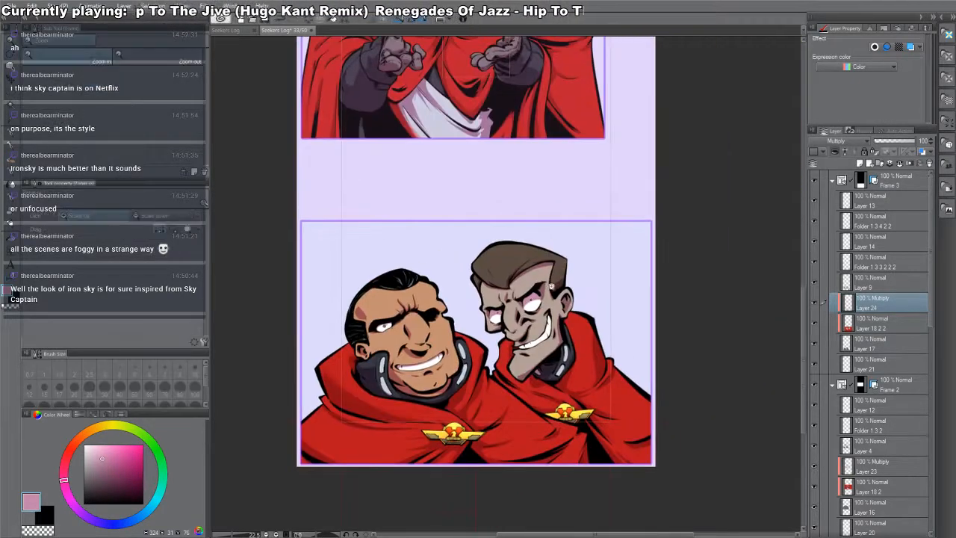
ctrl+click(551, 283)
ctrl+click(551, 283)
drag(549, 299, 607, 222)
key(b)
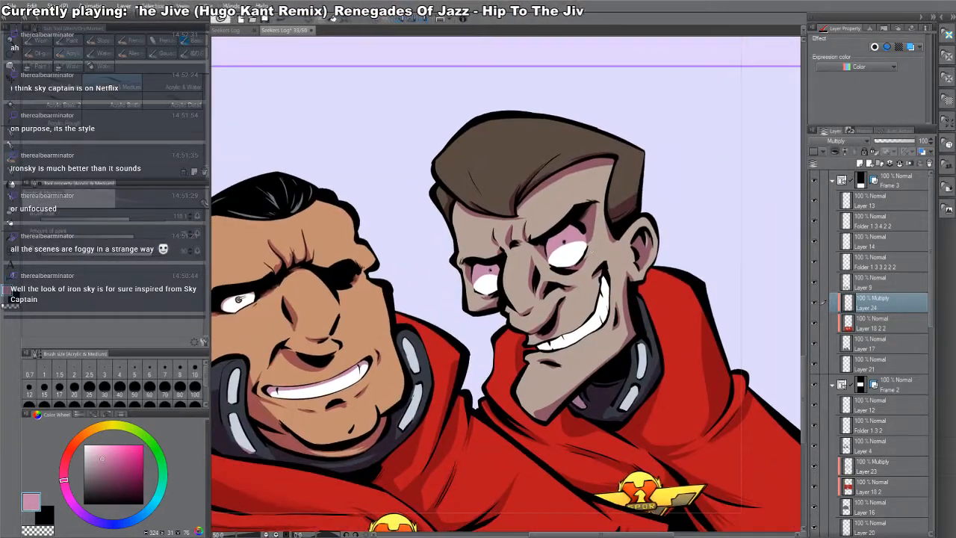
key(c)
drag(552, 256, 569, 241)
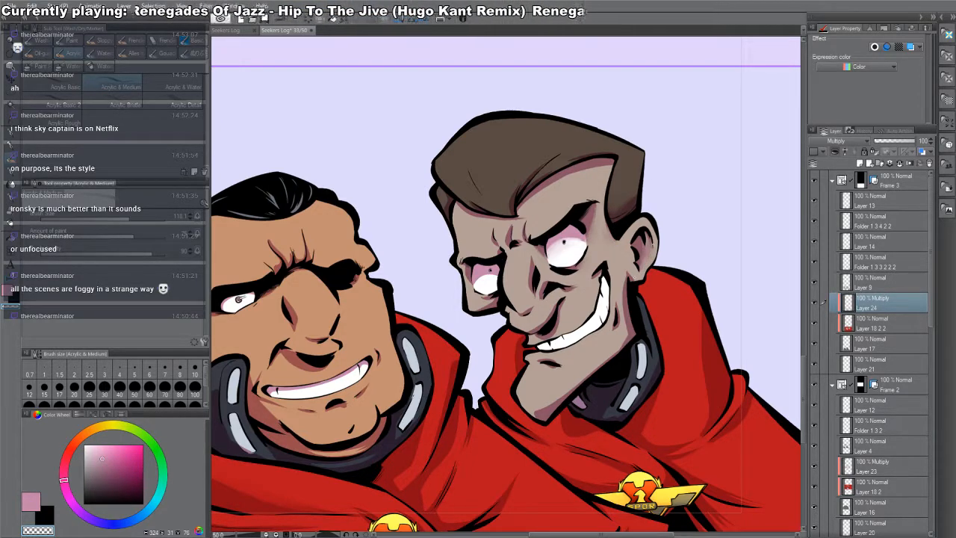
key(c)
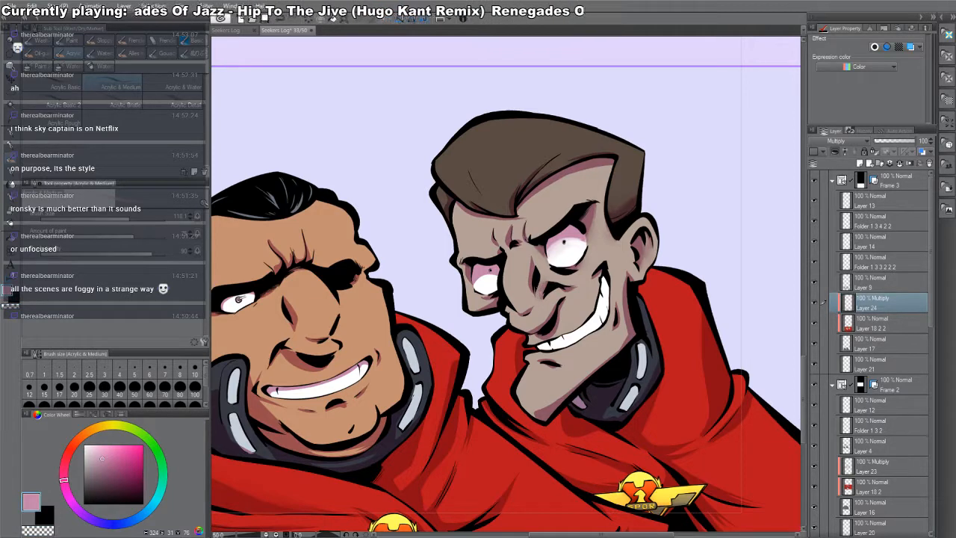
key(c)
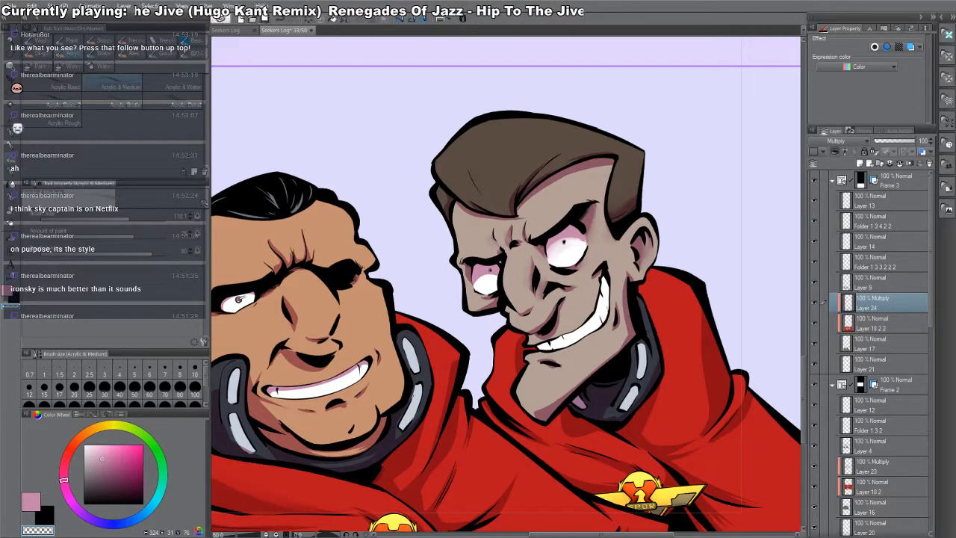
- Soften the pink shading on the grey-skinned man's forehead and around his smaller eye and nose bridge
key(c)
drag(648, 204, 539, 460)
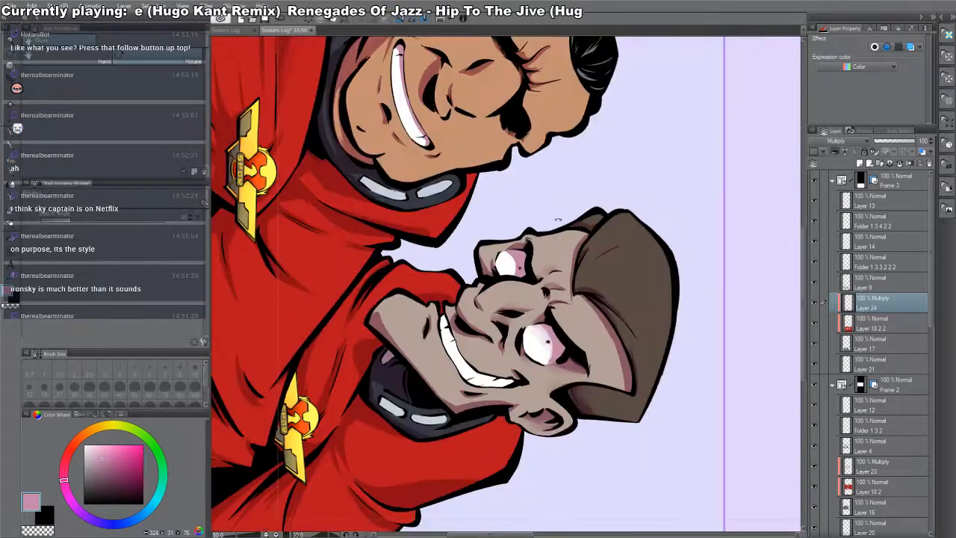
drag(576, 241, 570, 283)
key(shift+space)
drag(627, 328, 578, 54)
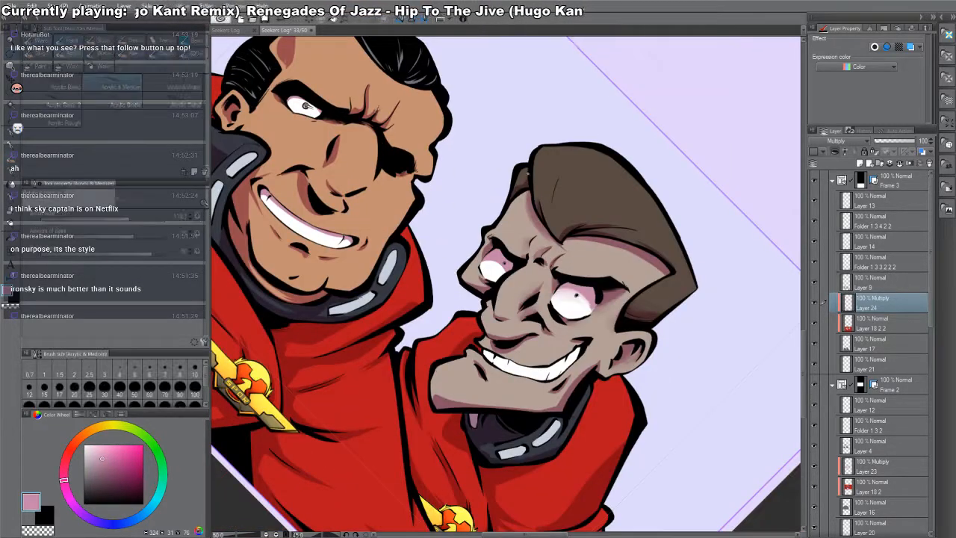
drag(504, 220, 463, 240)
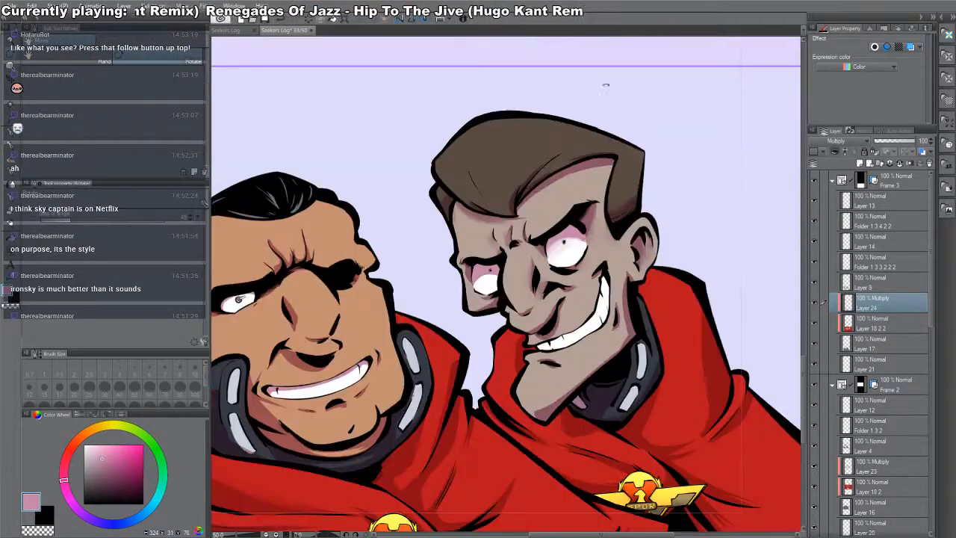
mouse_move(497, 275)
mouse_down()
mouse_move(477, 281)
mouse_move(487, 304)
mouse_move(478, 304)
mouse_move(531, 317)
mouse_move(552, 338)
mouse_move(587, 329)
mouse_move(604, 294)
mouse_move(602, 301)
mouse_up()
key(c)
key(c)
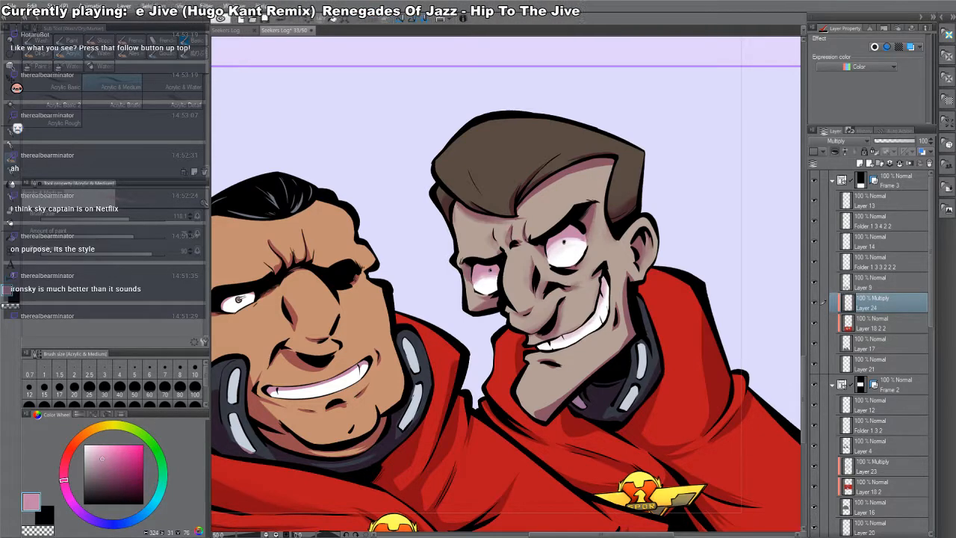
- Blend the shading along the grey-skinned man's hairline and brow
drag(576, 90, 574, 143)
mouse_move(521, 263)
mouse_down()
mouse_move(580, 227)
mouse_move(534, 236)
mouse_up()
drag(576, 211, 595, 207)
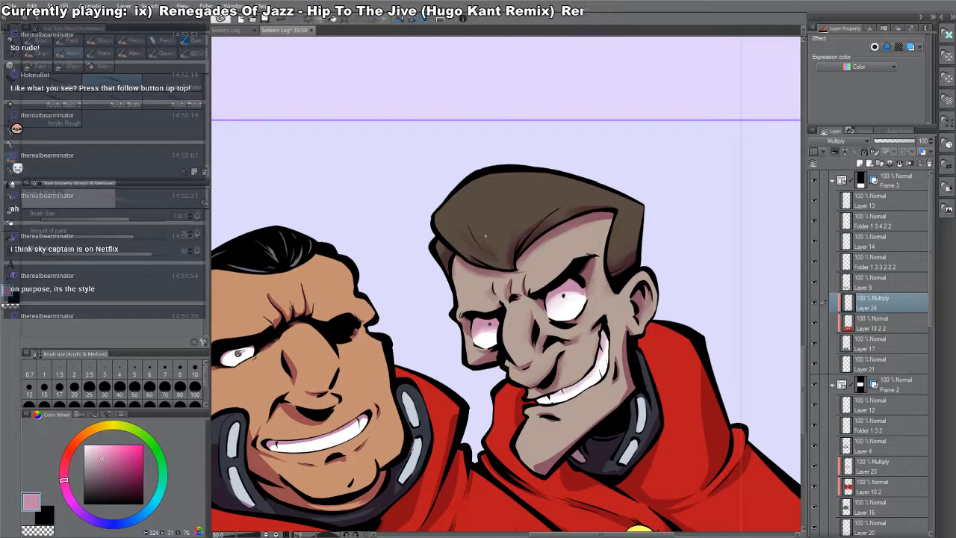
- Blend soft shading into the red cape beside the grey-skinned man's chin and along his jaw below the ear
drag(676, 352, 591, 208)
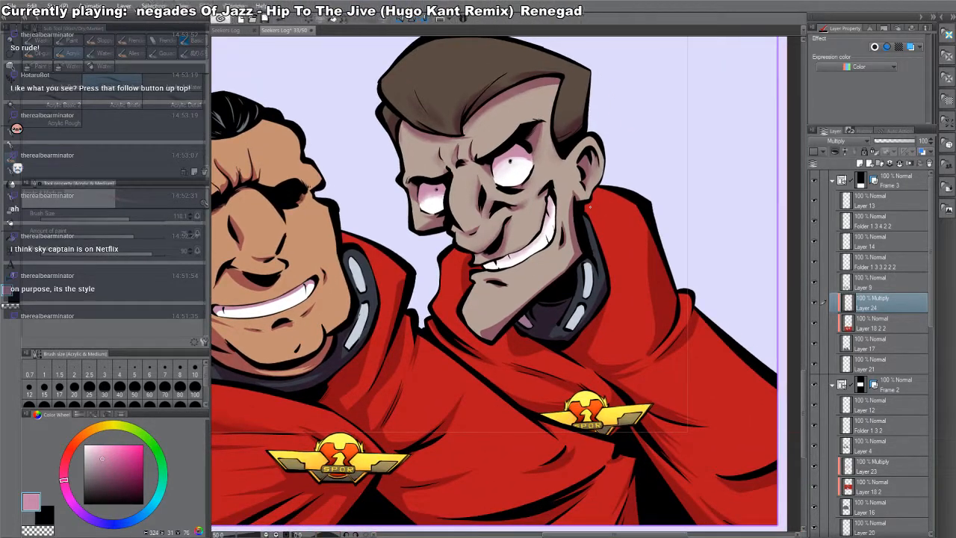
key(c)
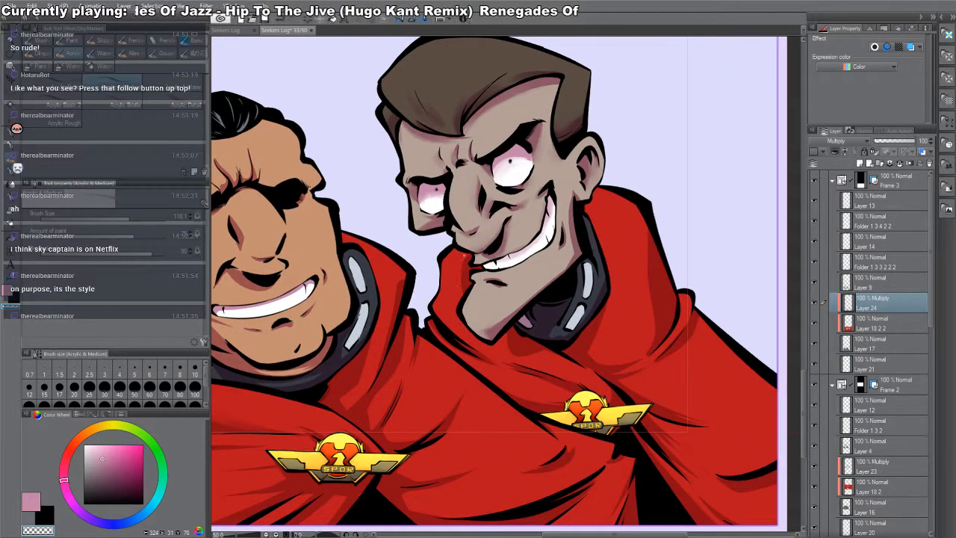
drag(489, 330, 544, 290)
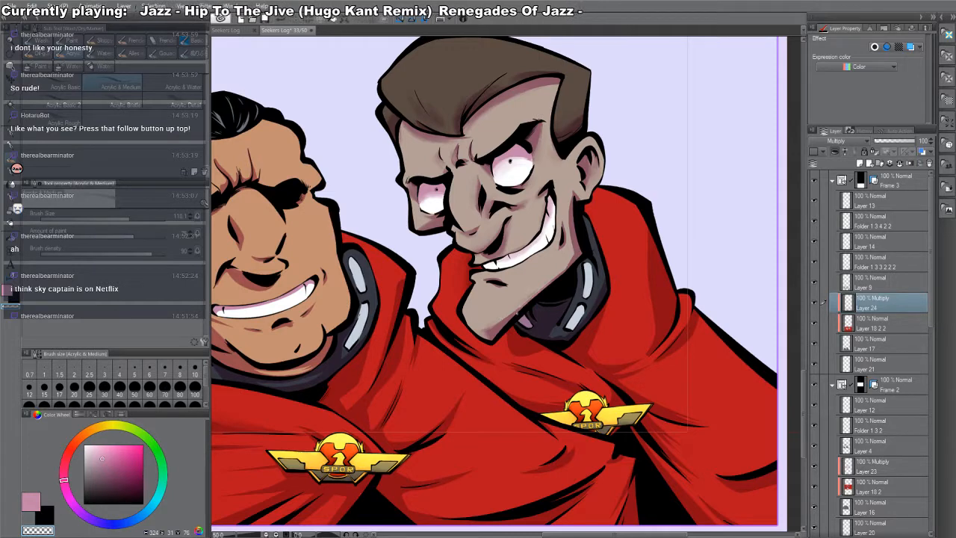
mouse_move(563, 250)
mouse_down()
mouse_move(573, 201)
mouse_move(562, 240)
mouse_up()
drag(571, 203, 573, 191)
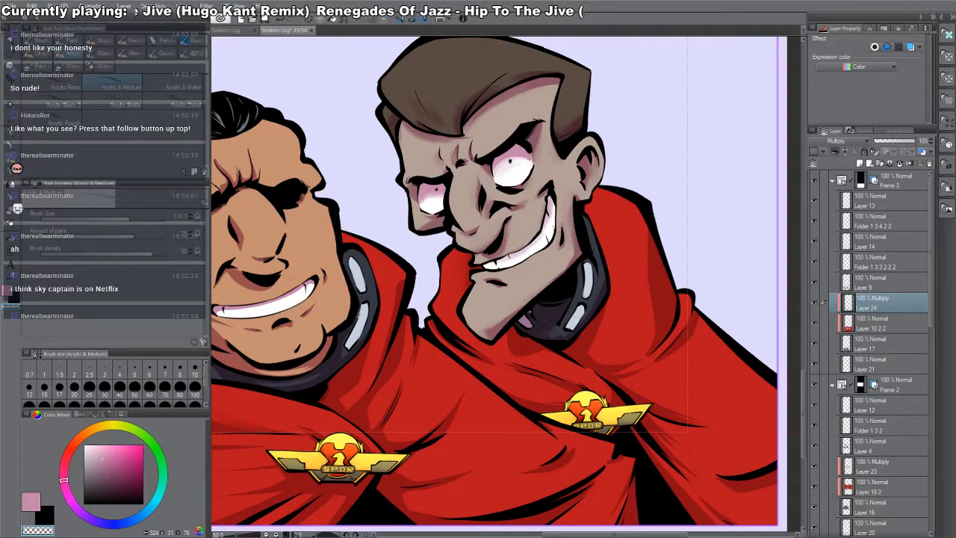
- Shade the inside of the grey-skinned man's dark suit collar and the underside of his chin
mouse_move(530, 315)
mouse_down()
mouse_move(532, 329)
mouse_move(524, 319)
mouse_up()
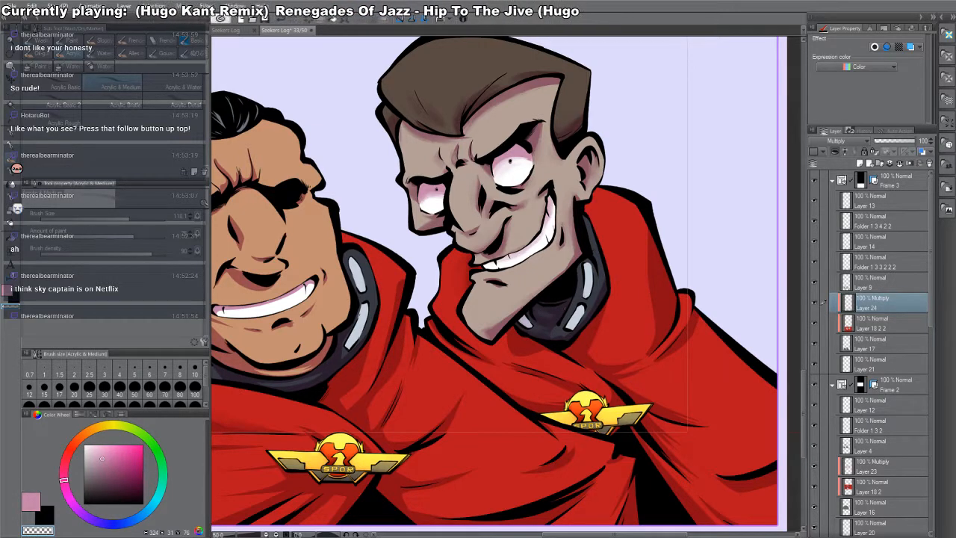
key(c)
mouse_move(592, 231)
mouse_down()
mouse_move(607, 329)
mouse_move(561, 337)
mouse_up()
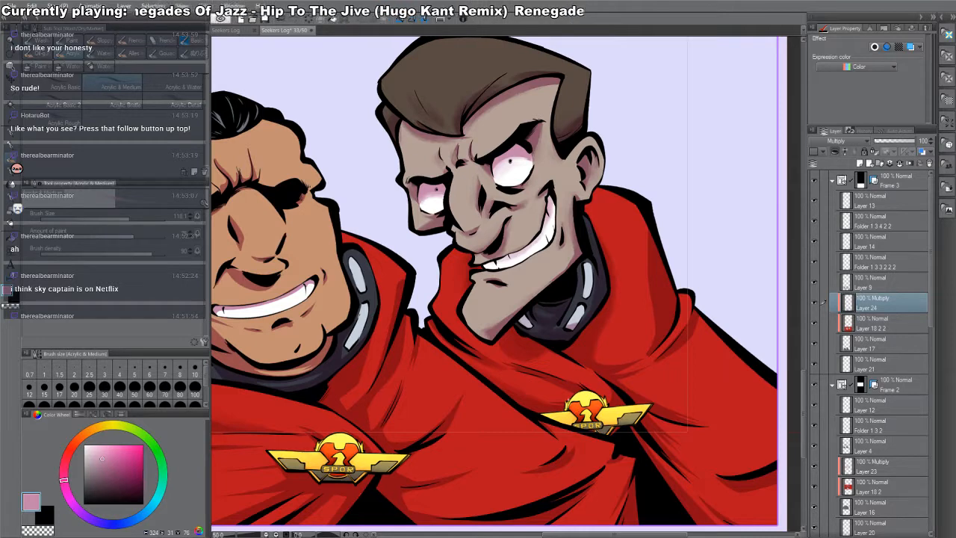
- Blend the fold shading on the grey-skinned man's raised cape collar and shoulder, alternating pink and transparent strokes
mouse_move(529, 377)
mouse_down()
mouse_move(569, 391)
mouse_move(528, 240)
mouse_up()
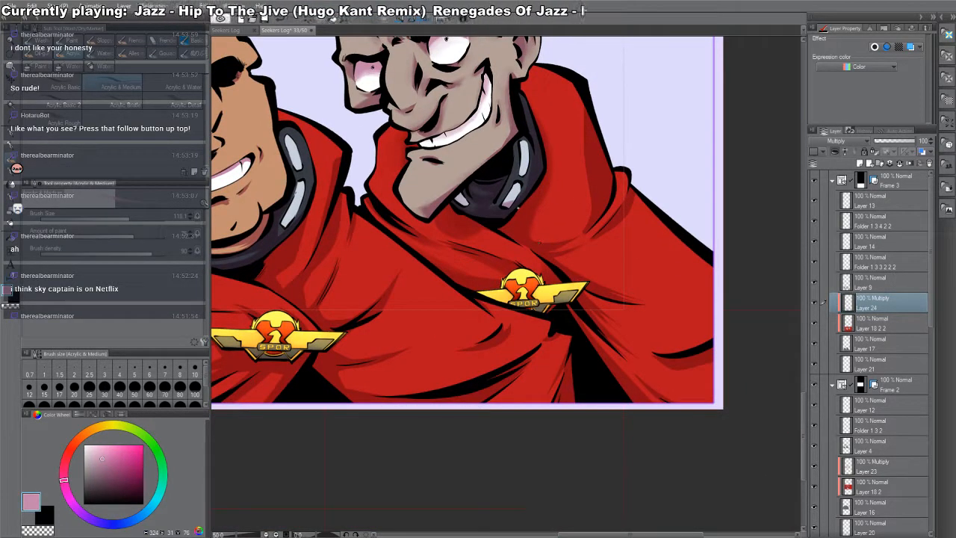
drag(595, 131, 596, 200)
key(c)
drag(590, 115, 596, 146)
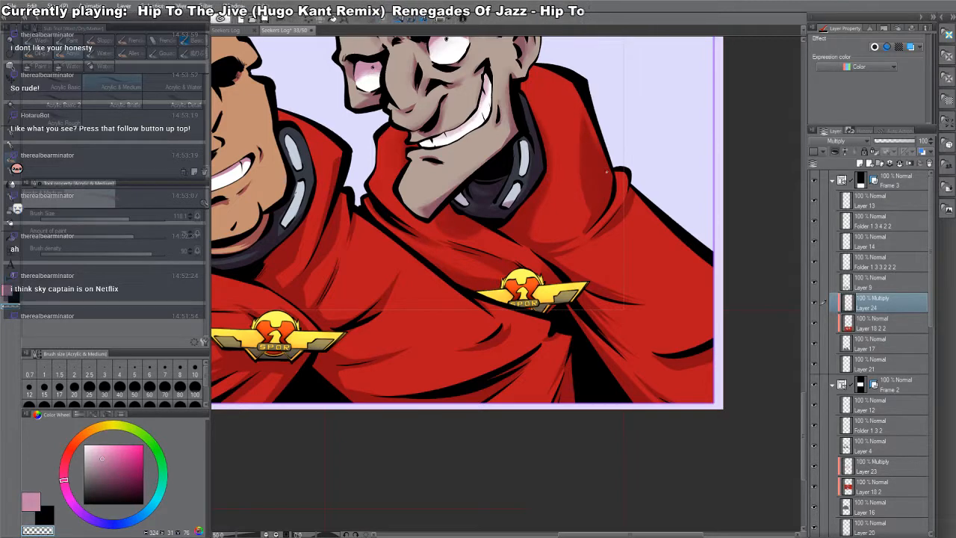
key(c)
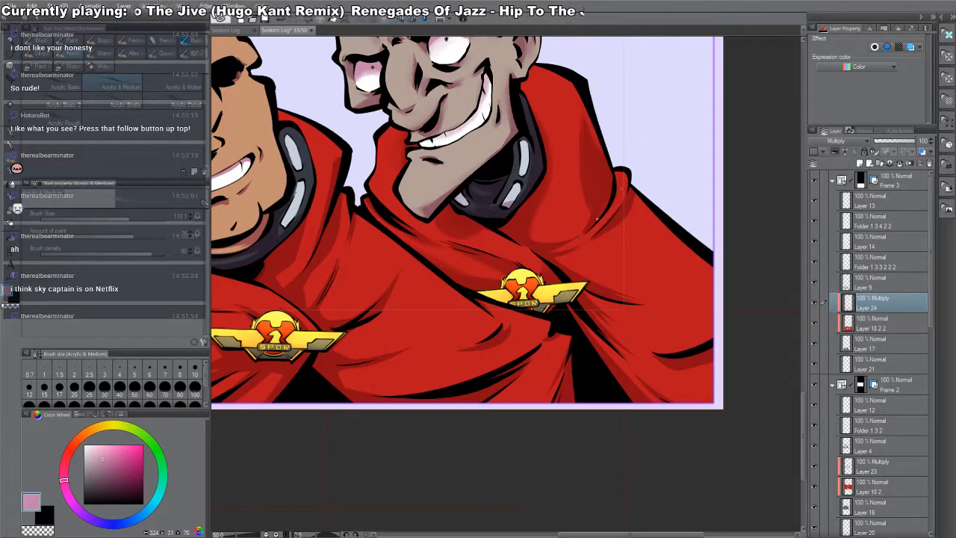
mouse_move(598, 219)
mouse_down()
mouse_move(532, 239)
mouse_move(600, 224)
mouse_move(555, 237)
mouse_move(580, 213)
mouse_up()
key(c)
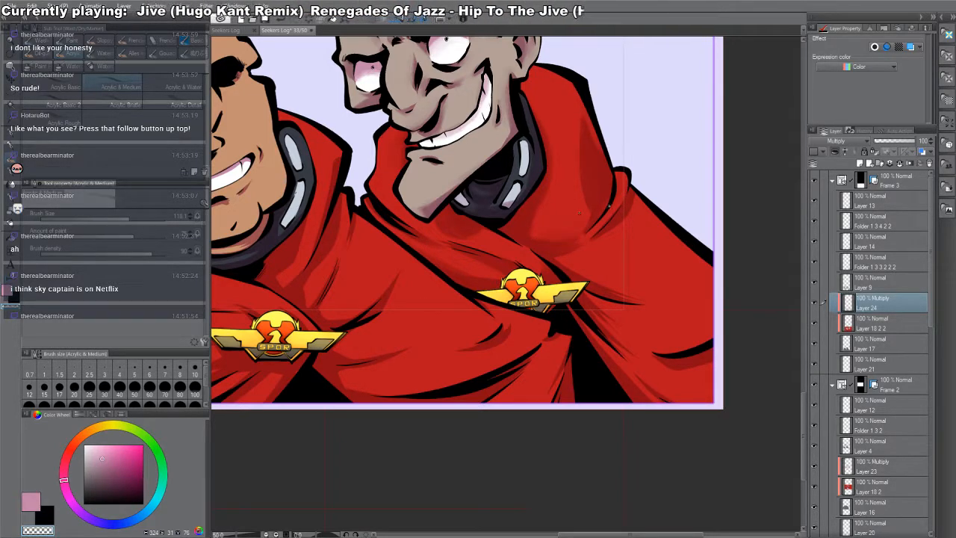
key(c)
key(c)
key(c)
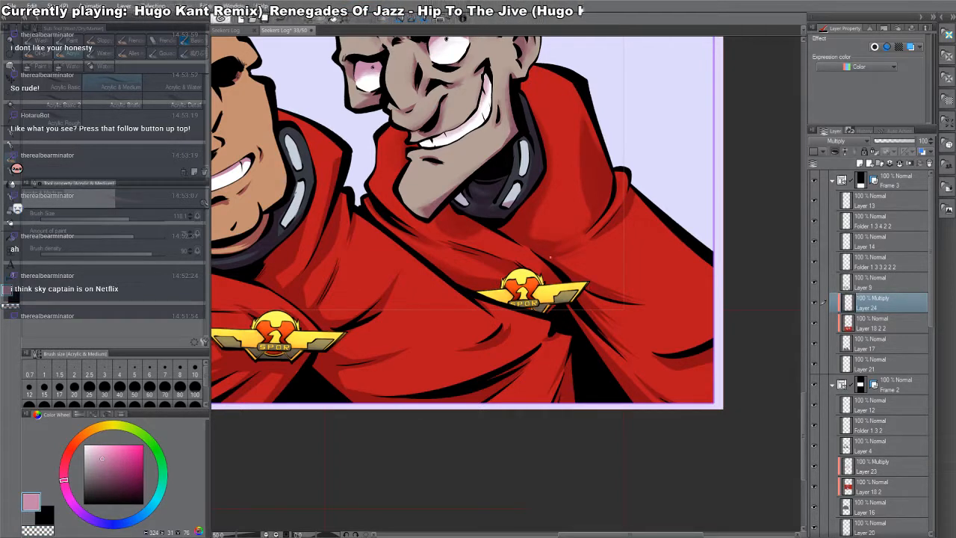
- Soften the fold shading on the lower part of the grey-skinned man's cape, beside and below his badge
mouse_move(636, 302)
mouse_down()
mouse_move(607, 288)
mouse_move(617, 335)
mouse_move(676, 419)
mouse_up()
key(c)
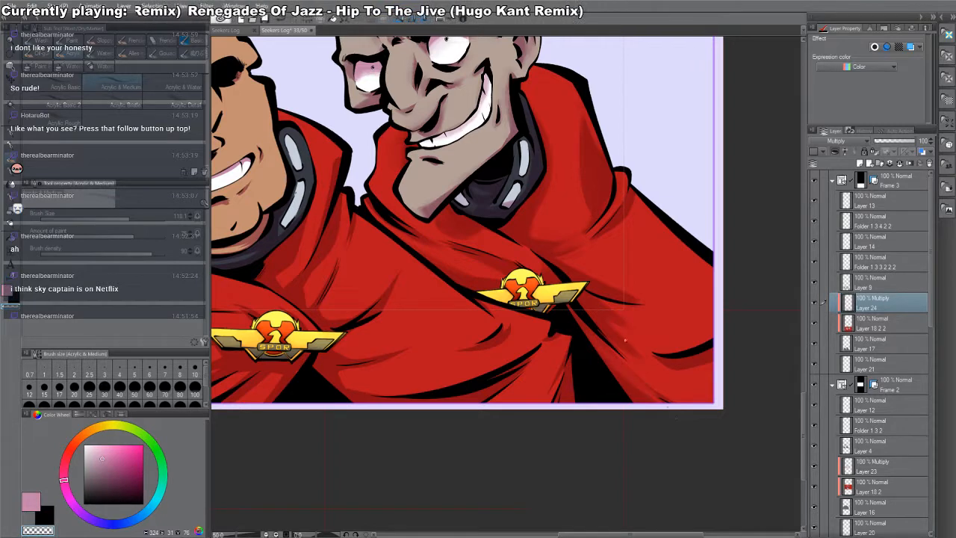
key(c)
mouse_move(669, 371)
mouse_down()
mouse_move(715, 364)
mouse_move(713, 334)
mouse_up()
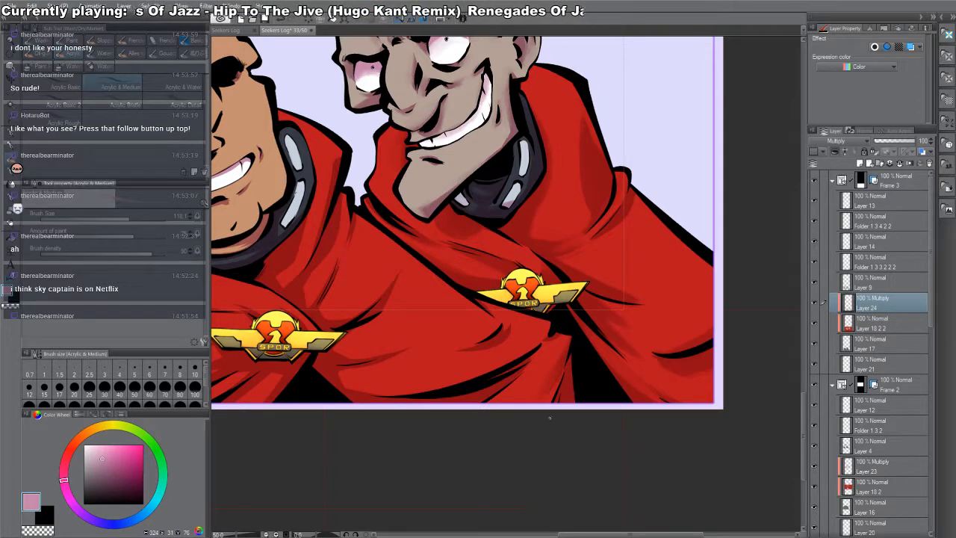
- Blend the fold shading across the front of the dark-haired man's cape and beneath his suit collar
drag(499, 401, 548, 346)
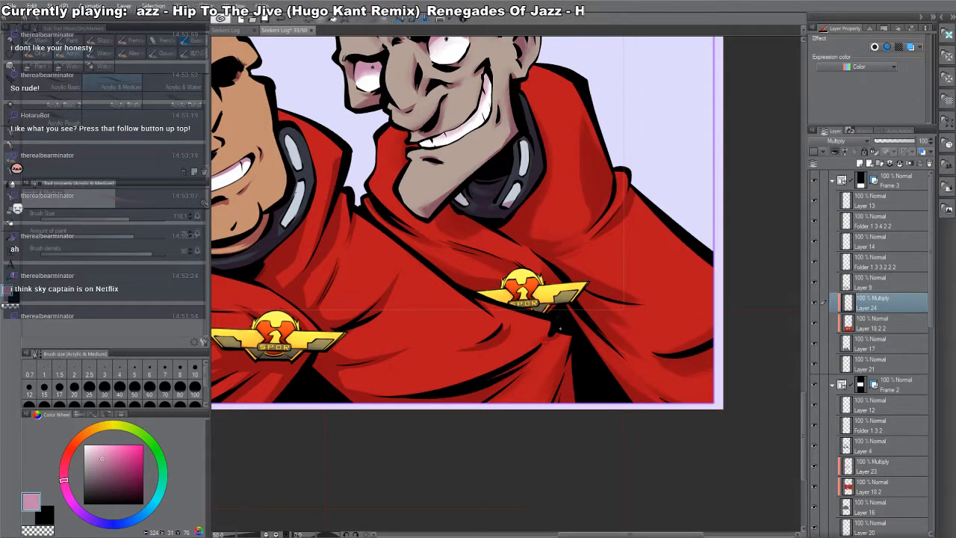
drag(482, 353, 515, 321)
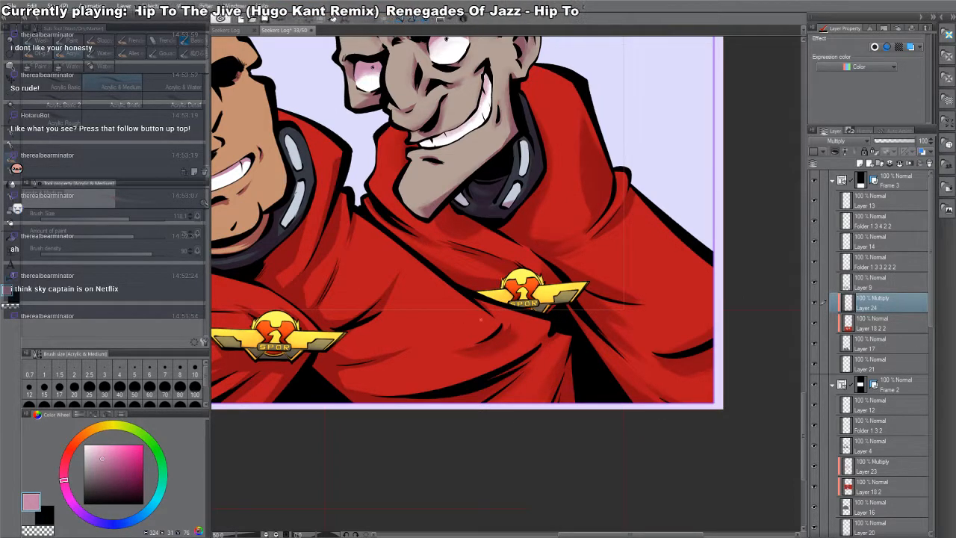
mouse_move(510, 270)
mouse_down()
mouse_move(676, 259)
mouse_move(459, 400)
mouse_up()
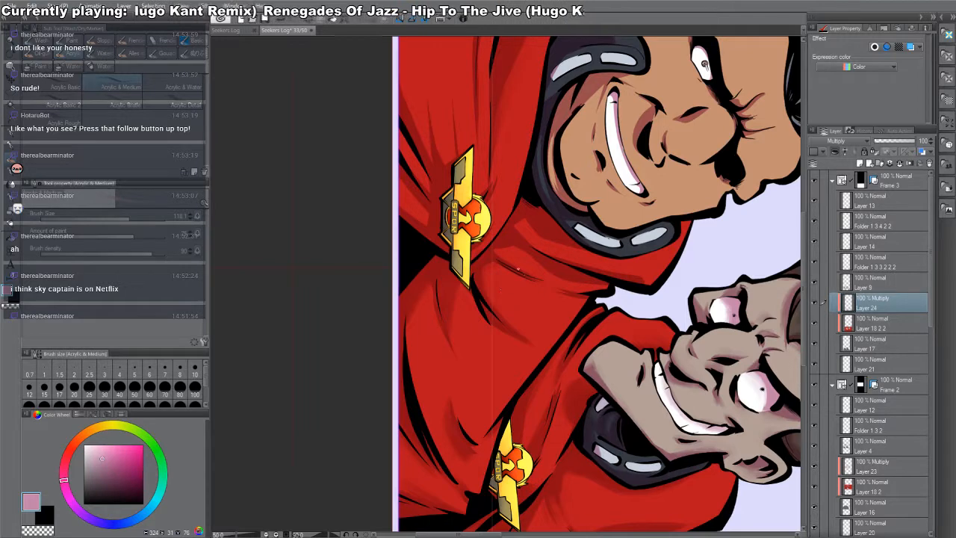
mouse_move(518, 269)
mouse_down()
mouse_move(557, 224)
mouse_move(604, 243)
mouse_up()
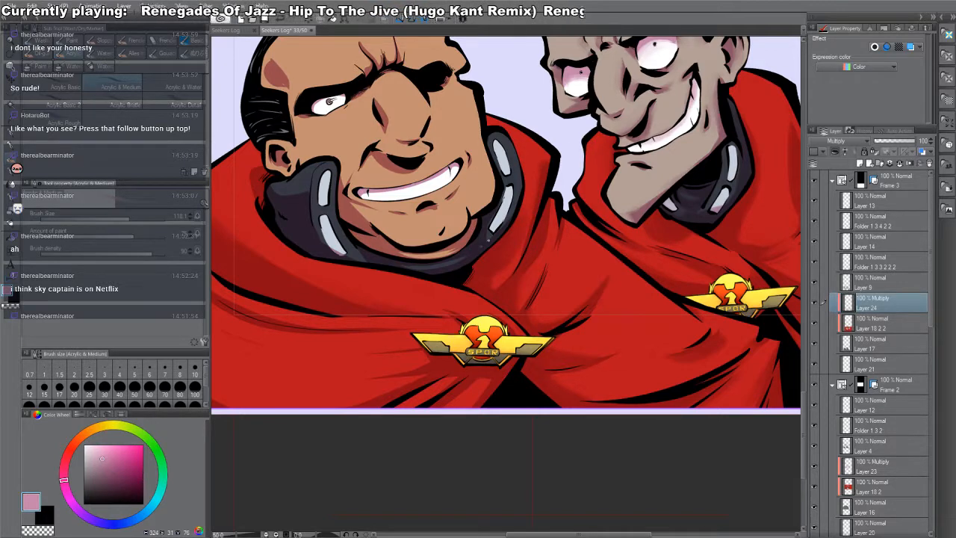
- Soften the shading on the dark-haired man's suit collar, chin and jaw
drag(581, 210, 523, 512)
drag(535, 192, 548, 241)
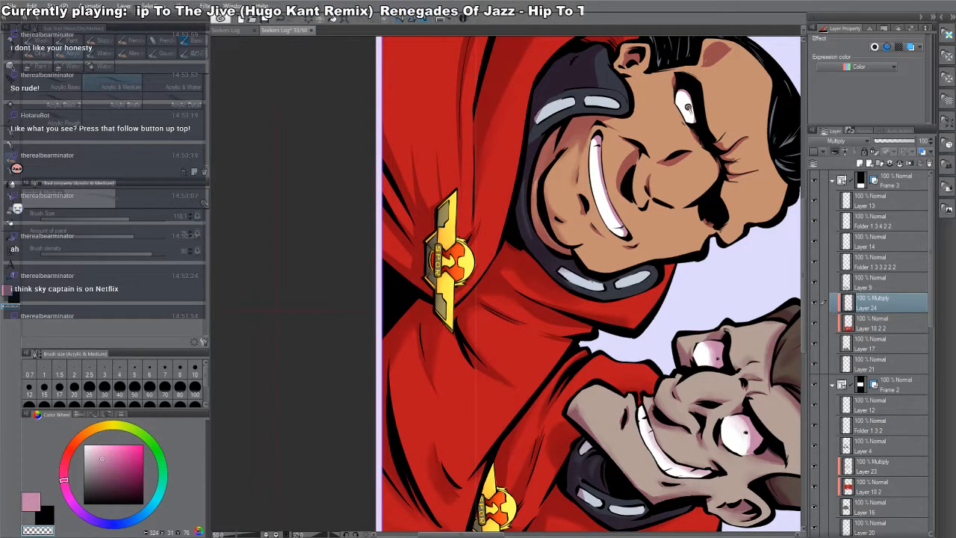
mouse_move(590, 225)
mouse_down()
mouse_move(609, 240)
mouse_move(544, 160)
mouse_move(543, 286)
mouse_move(575, 304)
mouse_up()
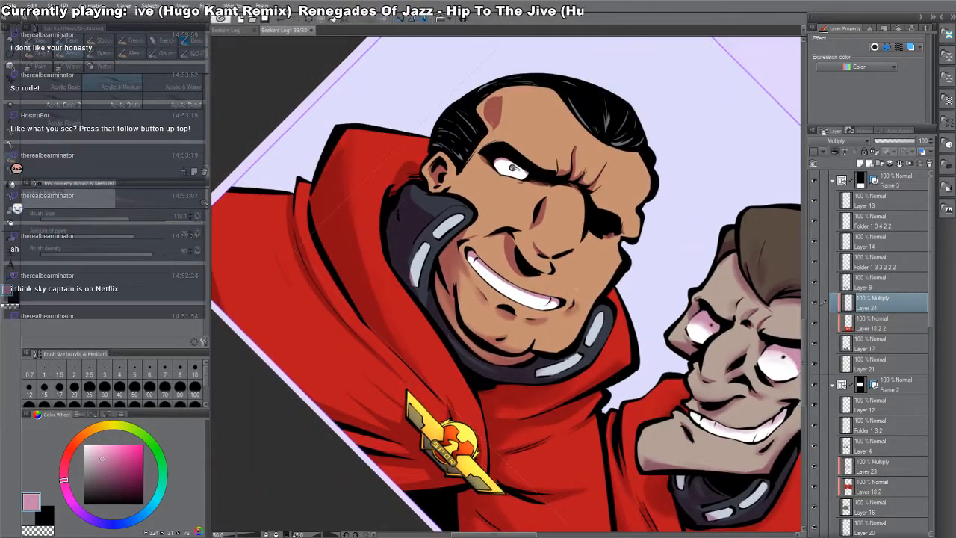
- Blend the shading around the dark-haired man's mouth fold and along the side of his nose
key(minus)
drag(465, 255, 493, 267)
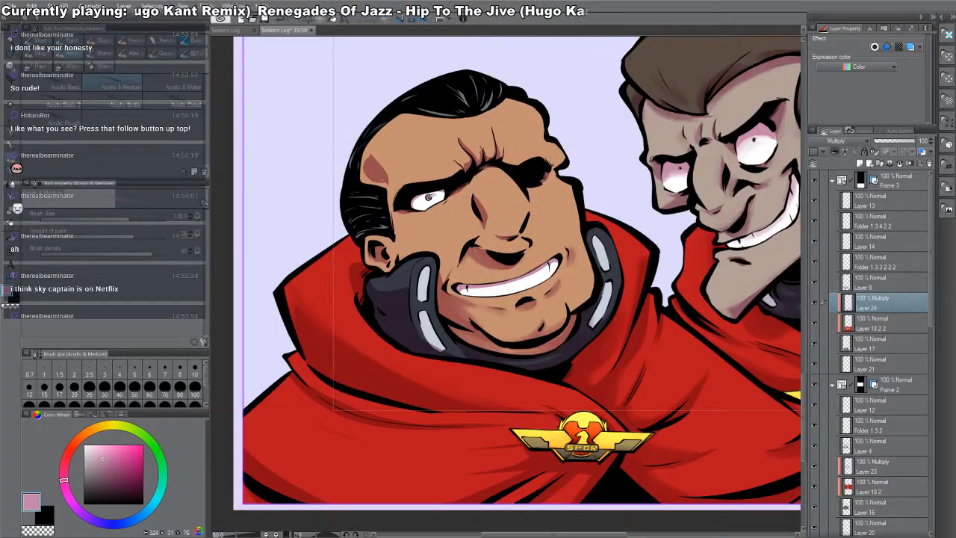
drag(476, 194, 488, 227)
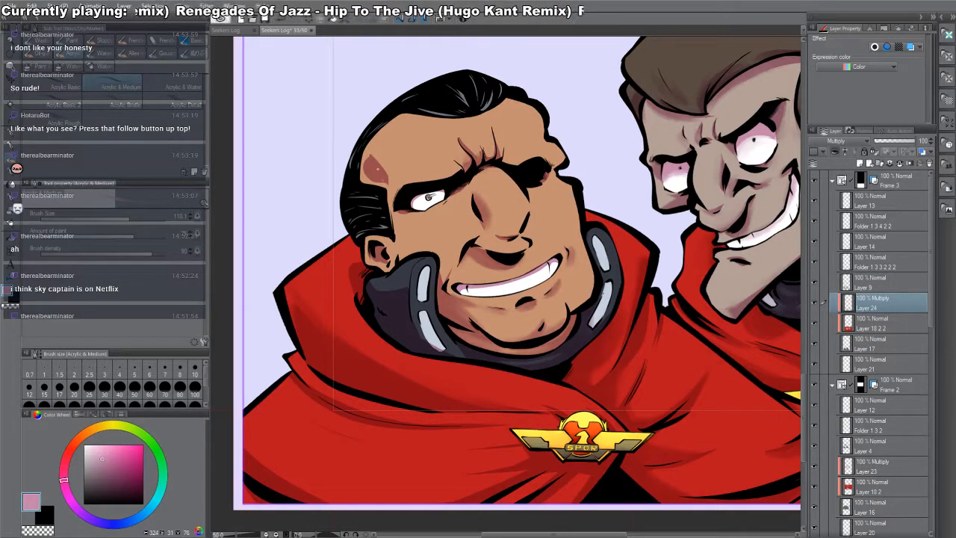
- Soften the reddish shadow patch on the dark-haired man's temple and the shading at his ear
key(c)
mouse_move(378, 164)
mouse_down()
mouse_move(384, 179)
mouse_move(378, 171)
mouse_up()
key(c)
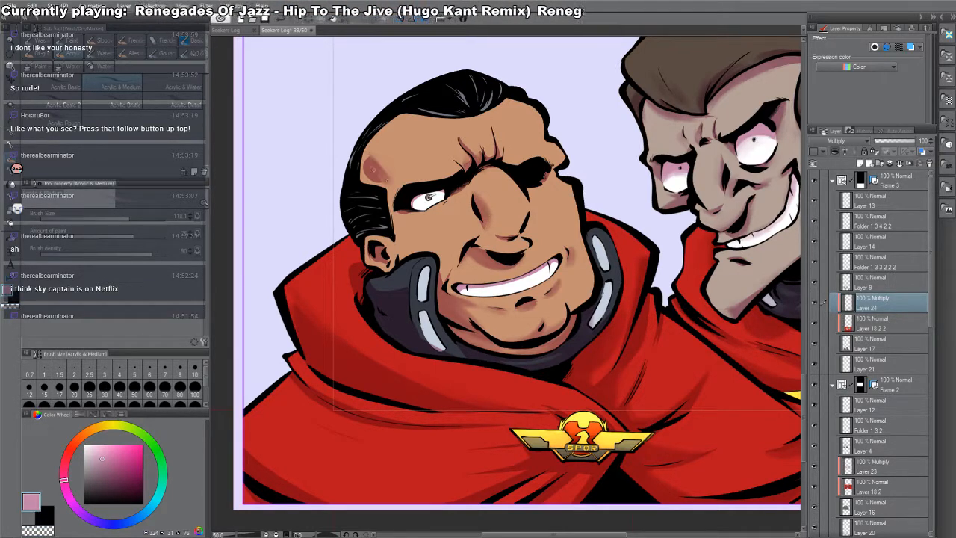
drag(387, 262, 373, 257)
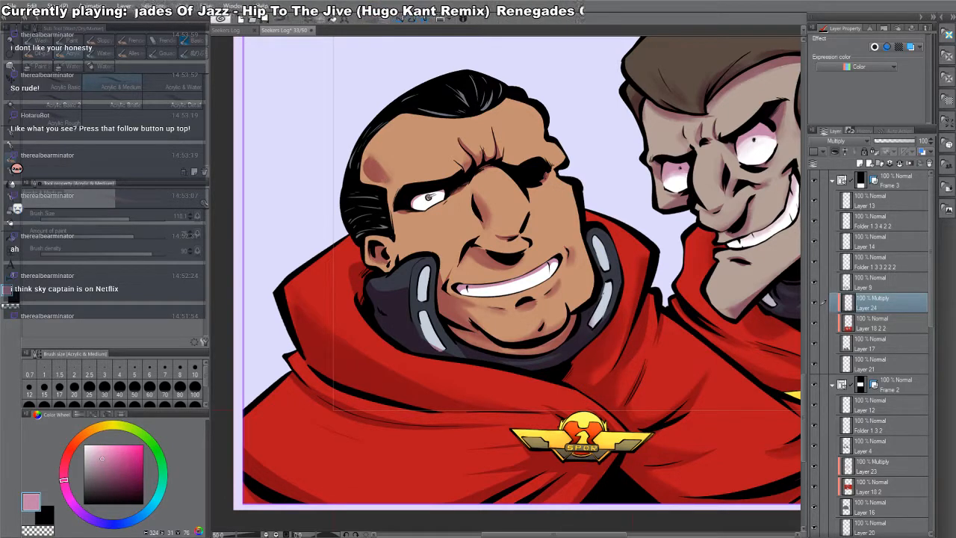
- Add light shading to the white of the dark-haired man's open eye in the third frame
drag(537, 277, 571, 293)
drag(433, 258, 434, 277)
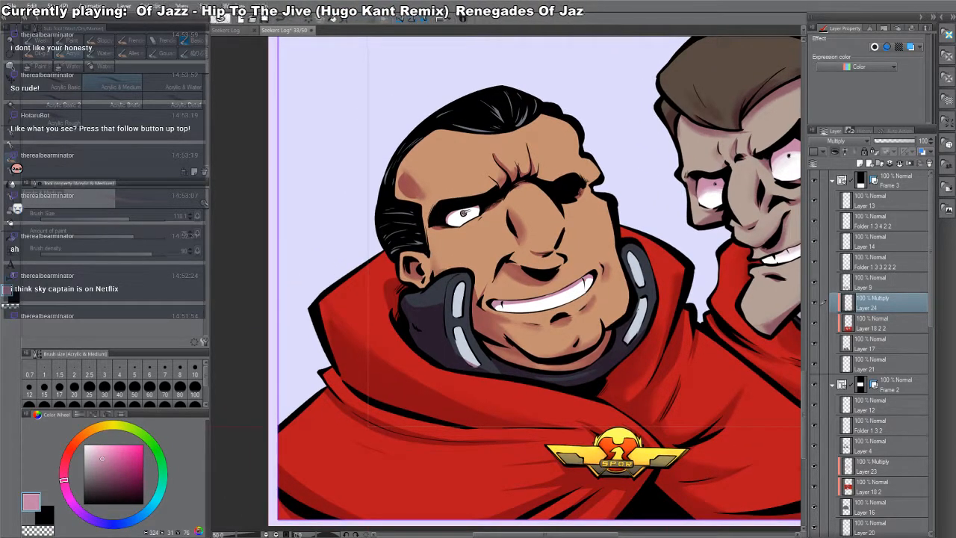
key(c)
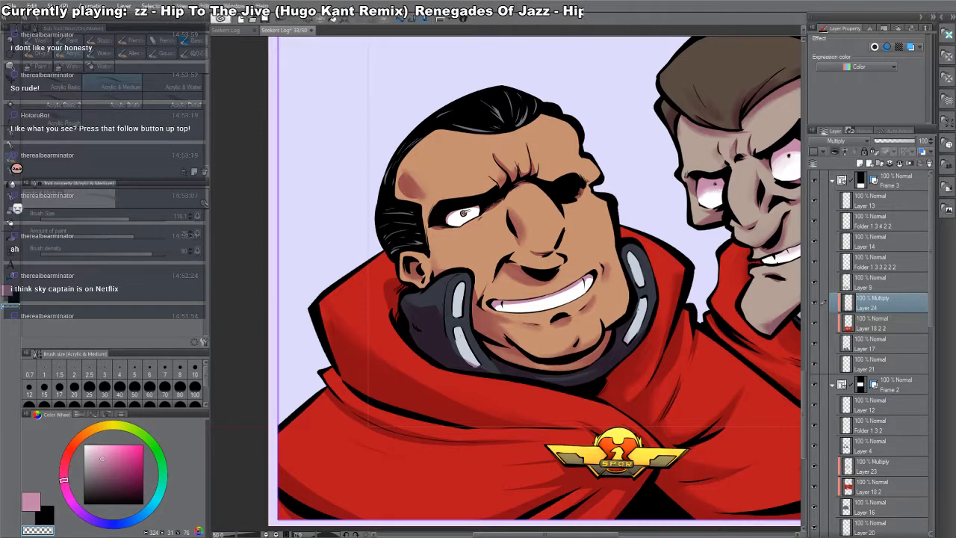
key(c)
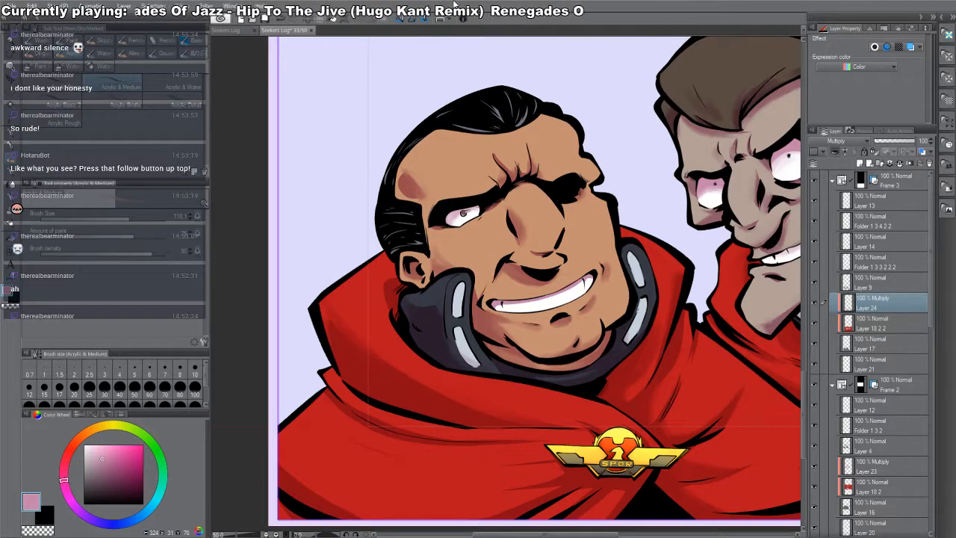
drag(579, 242, 683, 192)
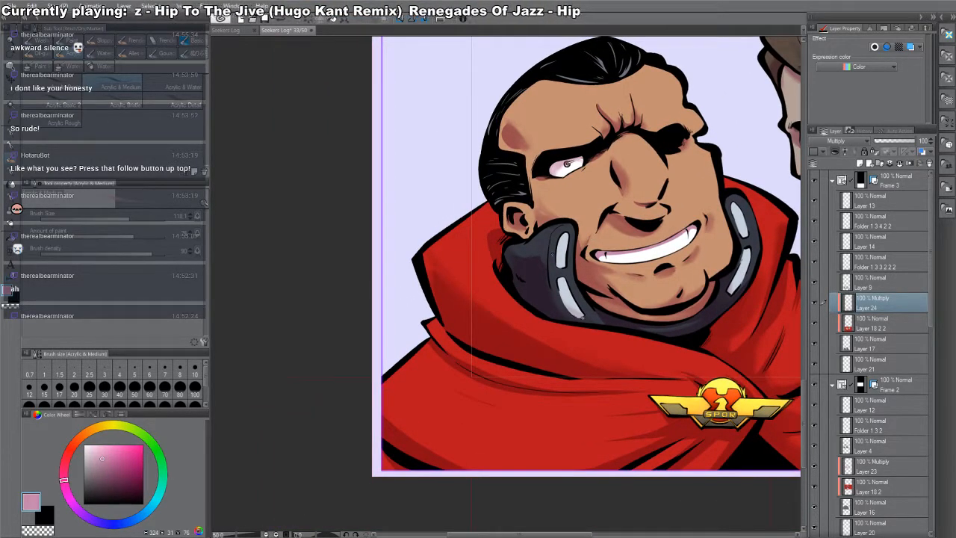
- Shade and soften the folds below the collar of the dark-haired man's cape, around the shoulder
drag(548, 269, 596, 287)
key(c)
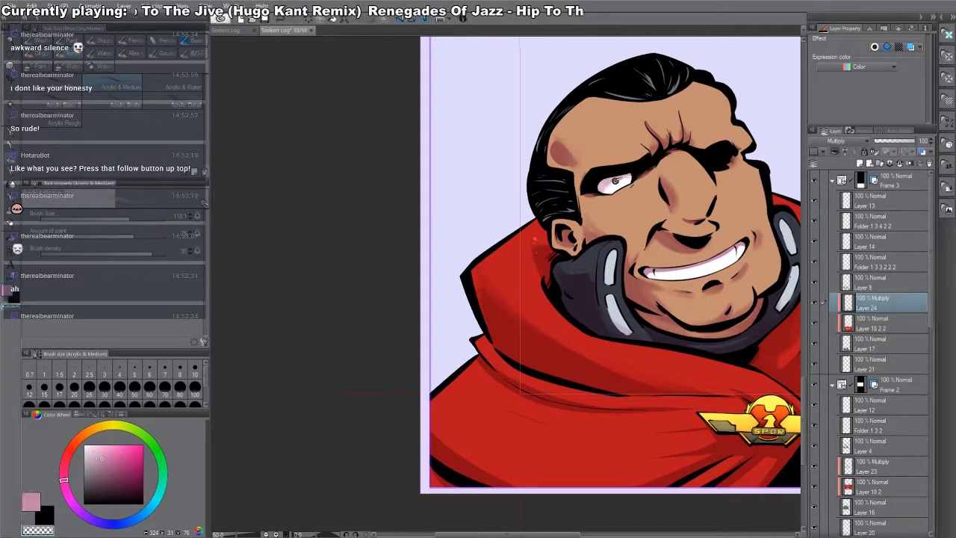
key(c)
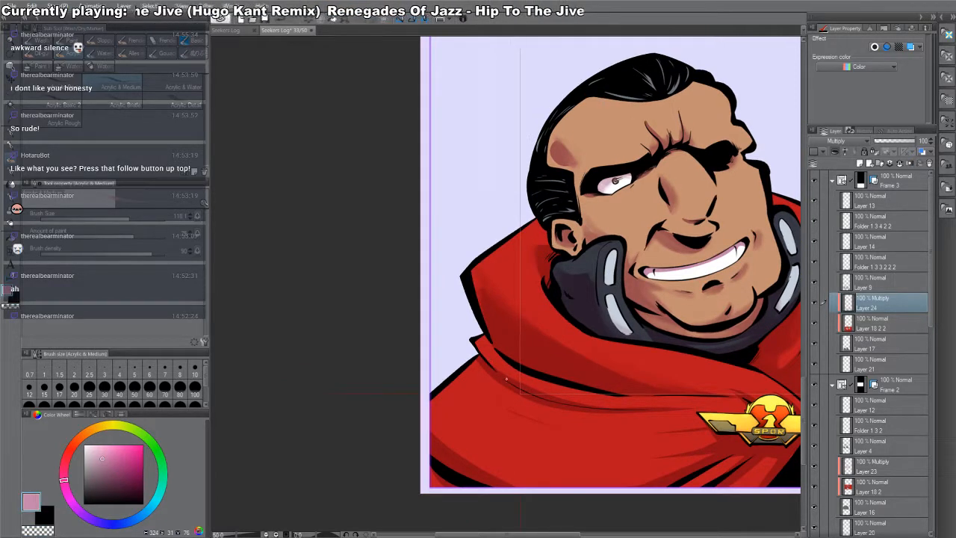
key(c)
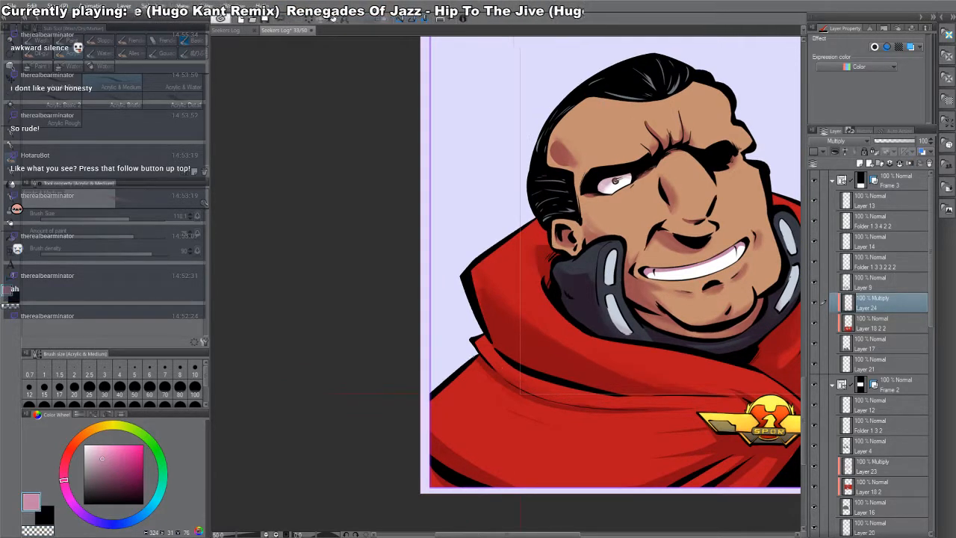
key(r)
drag(567, 413, 652, 193)
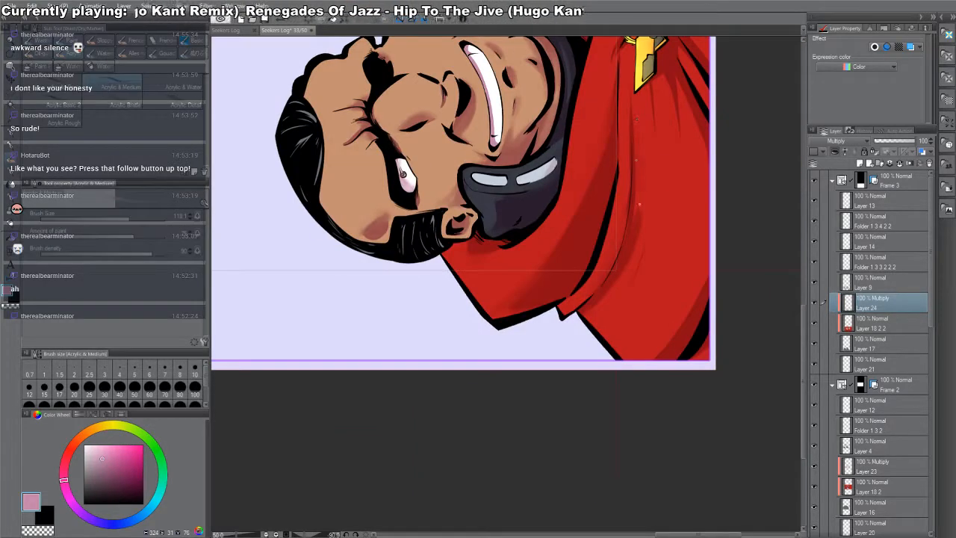
- Blend the fold shading along the lower front and bottom edge of the dark-haired man's cape
mouse_move(675, 50)
mouse_down()
mouse_move(615, 230)
mouse_move(656, 398)
mouse_up()
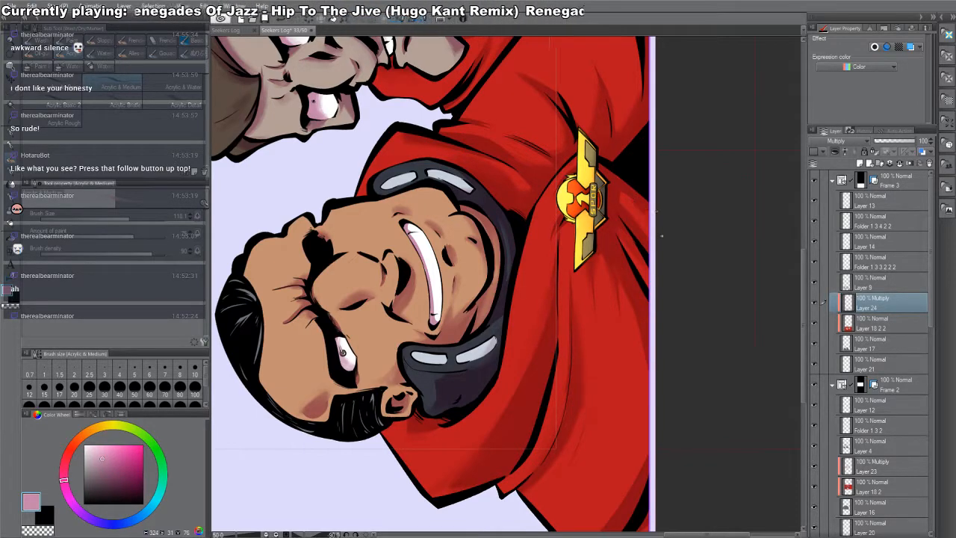
drag(661, 236, 539, 408)
drag(551, 383, 758, 298)
drag(450, 277, 546, 338)
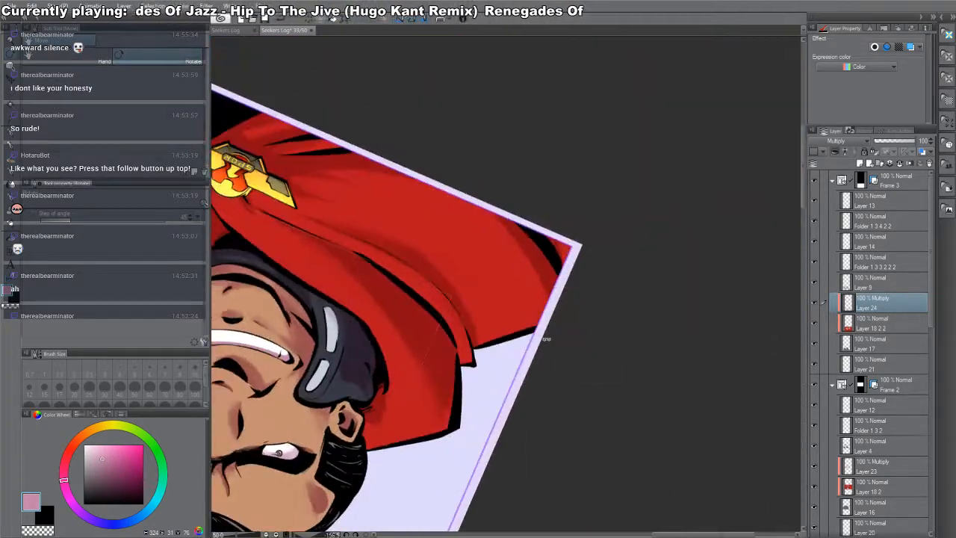
drag(503, 290, 232, 482)
drag(510, 393, 719, 217)
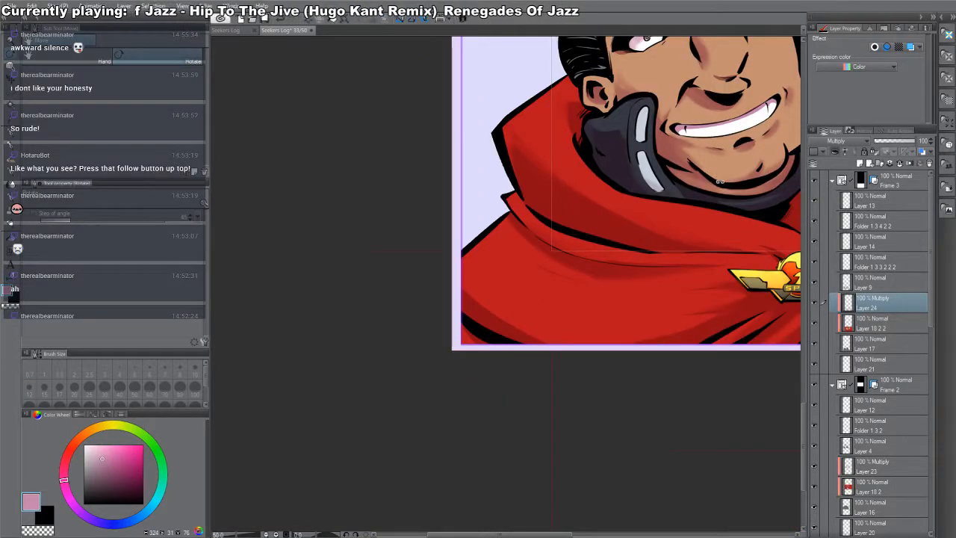
key(c)
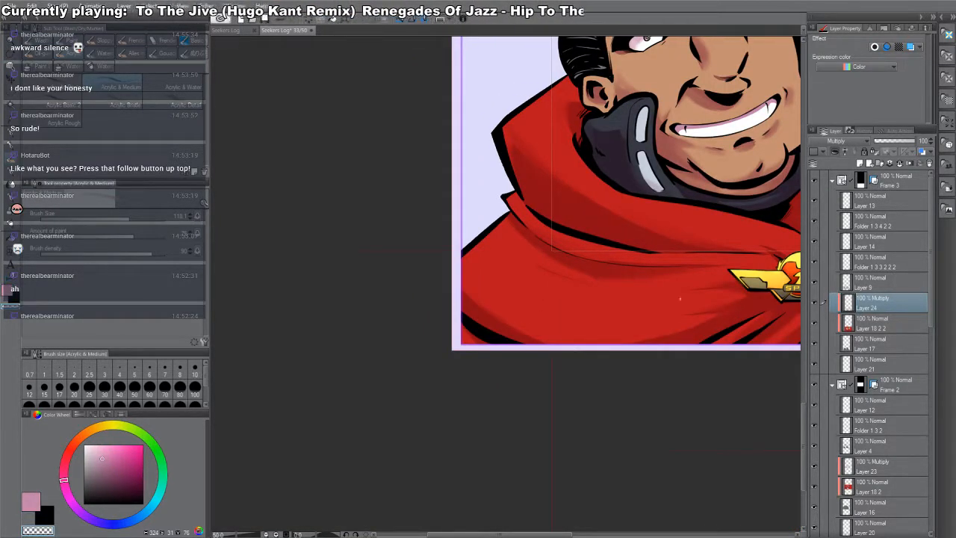
- Finish blending the cape shading across the shoulder and around the badge, and save the page
drag(711, 289, 441, 308)
drag(510, 337, 596, 355)
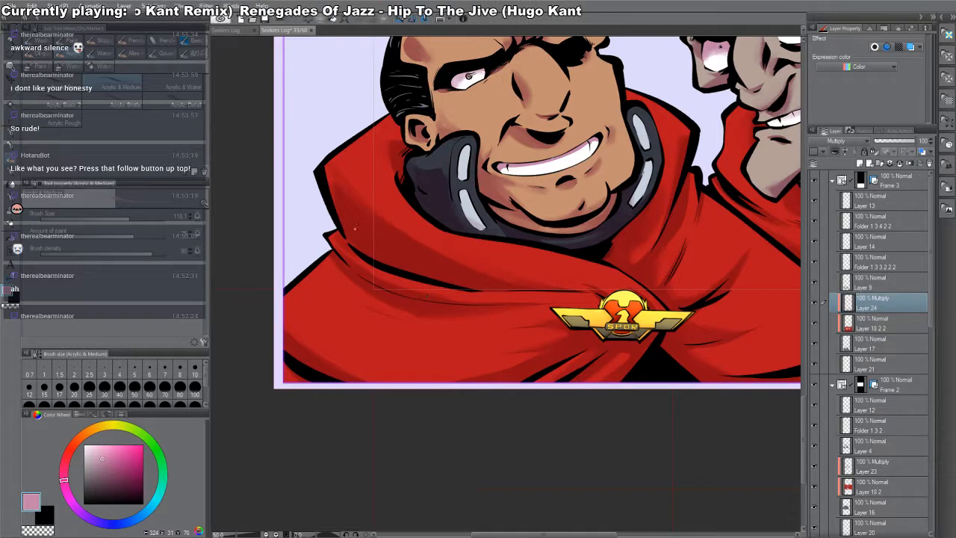
drag(724, 397, 503, 348)
drag(657, 441, 445, 283)
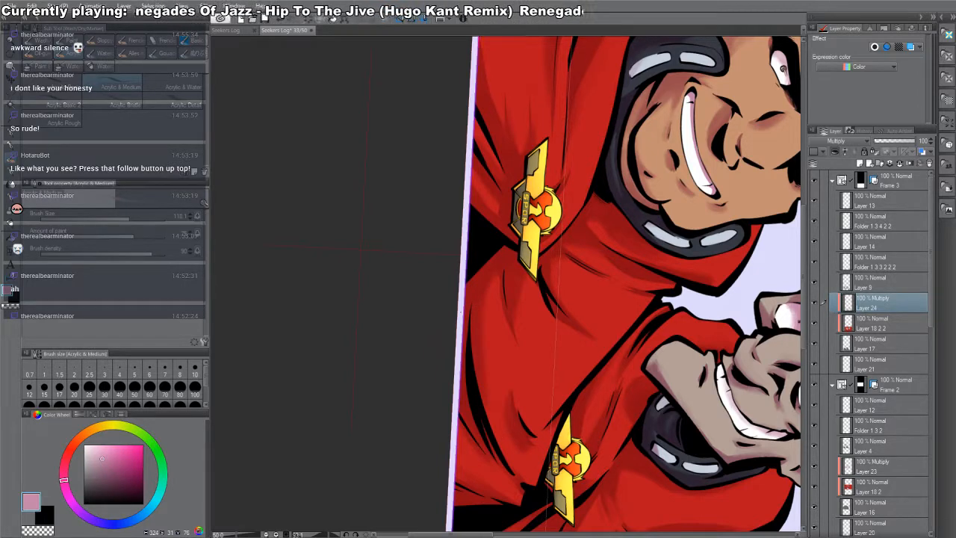
scroll(480, 483, down, 4)
drag(480, 484, 629, 149)
key(ctrl+s)
- Switch to the second frame's multiply layer, Layer 23, and soften the shadow along the white tunic's edge beside the red cape
drag(759, 305, 679, 122)
scroll(615, 203, up, 5)
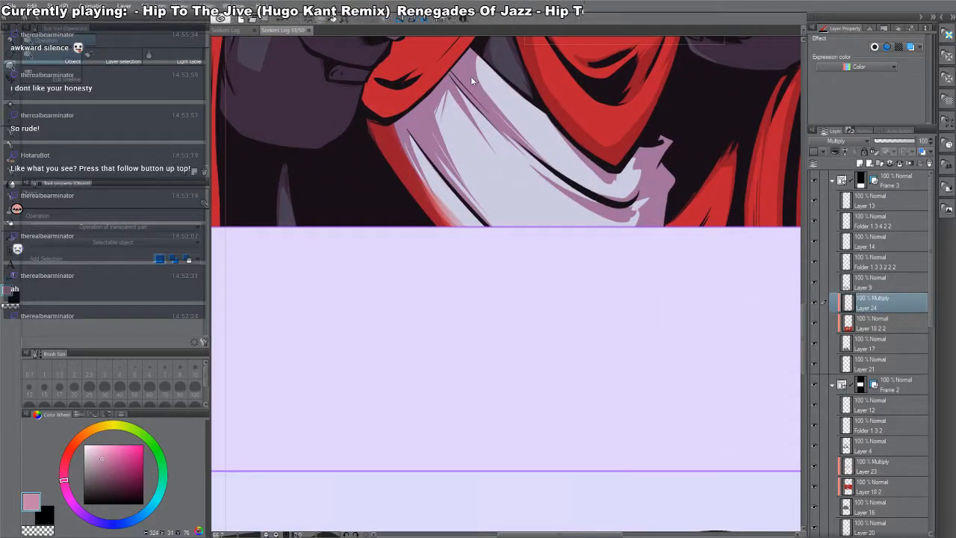
ctrl+click(471, 79)
drag(511, 136, 606, 241)
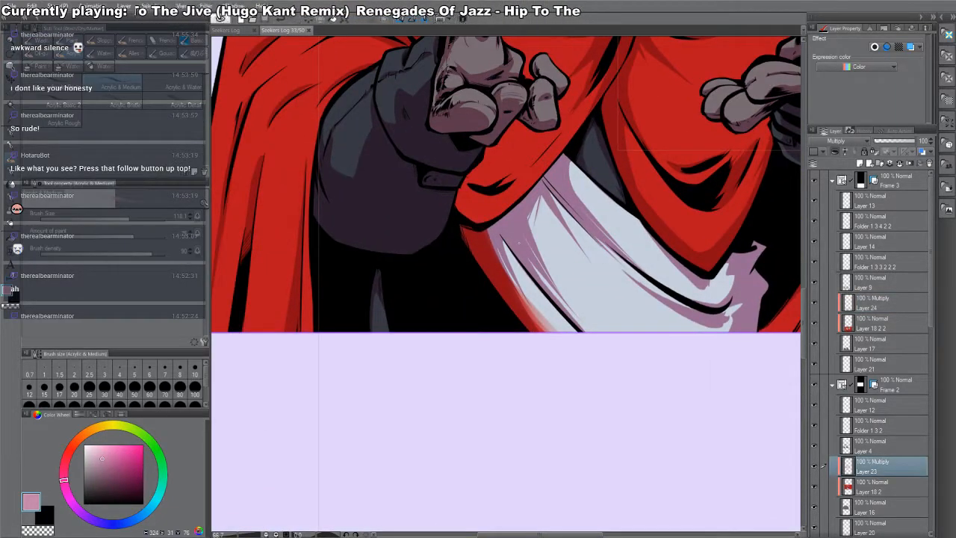
drag(502, 249, 535, 320)
key(c)
drag(502, 245, 526, 317)
drag(512, 275, 534, 312)
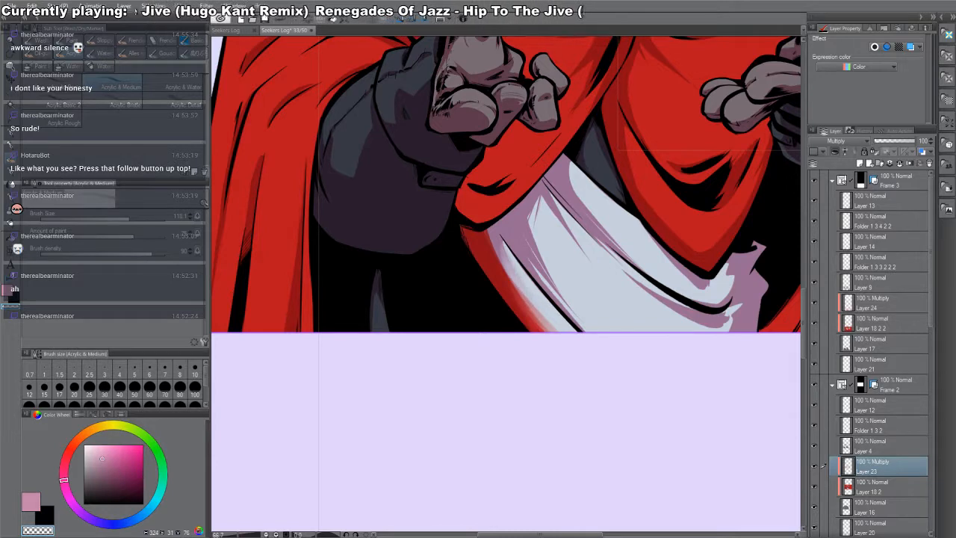
- Blend the purple fold shading across the upper and middle part of the white tunic
mouse_move(534, 238)
mouse_down()
mouse_move(573, 318)
mouse_move(523, 238)
mouse_up()
drag(528, 196, 581, 250)
mouse_move(574, 215)
mouse_down()
mouse_move(637, 264)
mouse_move(608, 234)
mouse_up()
drag(568, 171, 616, 252)
drag(639, 284, 684, 314)
mouse_move(629, 276)
mouse_down()
mouse_move(698, 316)
mouse_move(694, 308)
mouse_up()
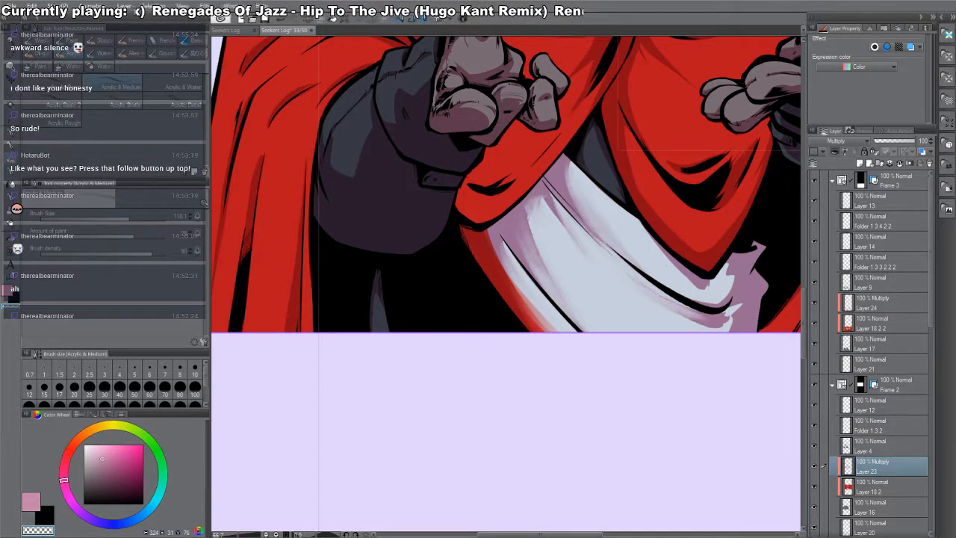
- Soften the shadow at the far end of the white tunic, beneath the cape's pointed hem
drag(702, 228, 649, 287)
mouse_move(702, 247)
mouse_down()
mouse_move(660, 288)
mouse_move(726, 287)
mouse_move(732, 307)
mouse_move(719, 323)
mouse_move(735, 329)
mouse_up()
key(c)
drag(737, 159, 674, 248)
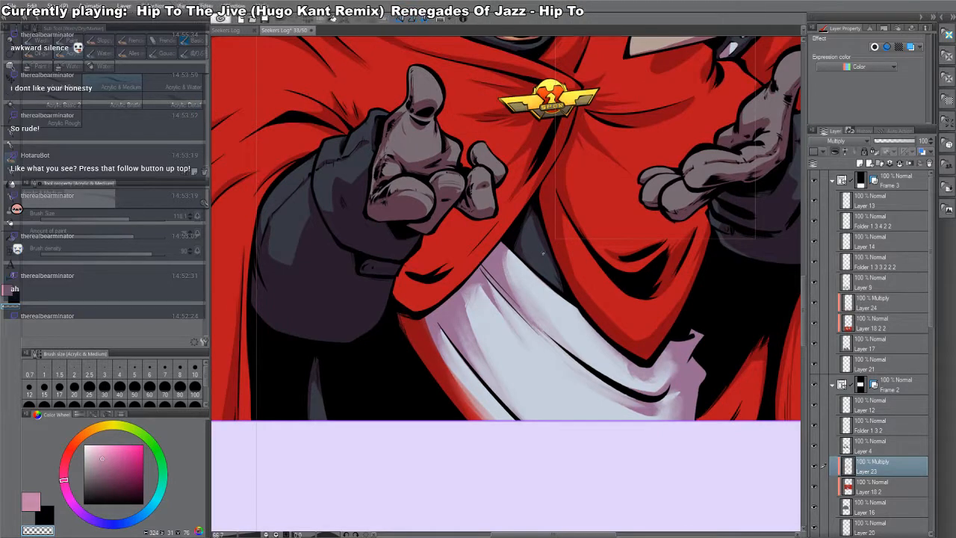
- Blend the shading on the dark strip of suit between the cape's opening and the tunic
key(c)
drag(526, 247, 545, 286)
key(x)
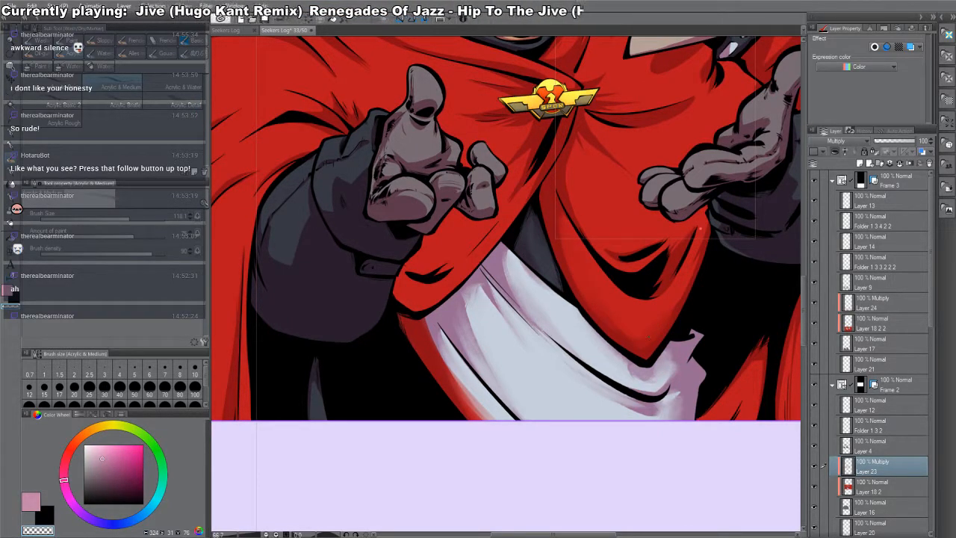
- Shade and soften the cape folds around and below the badge on the dark-haired man
drag(585, 166, 579, 301)
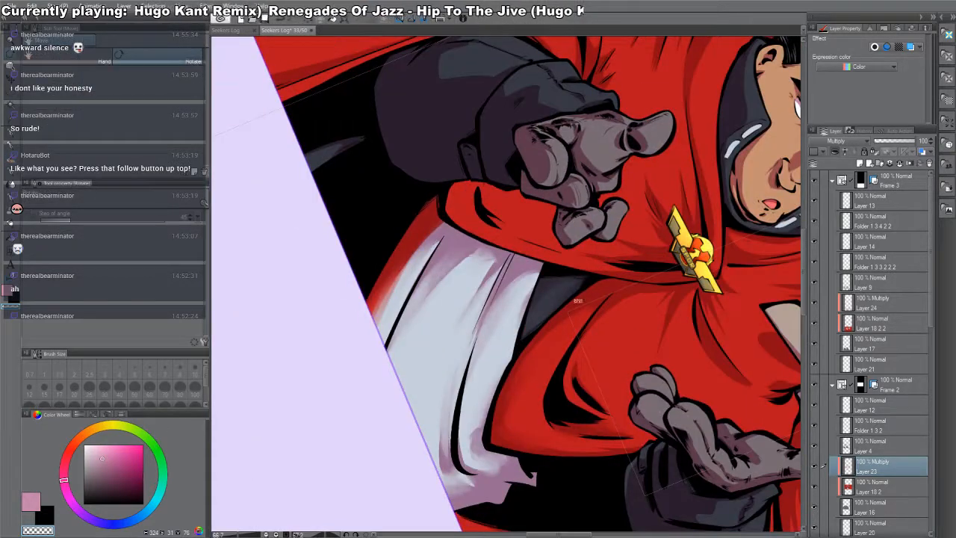
key(c)
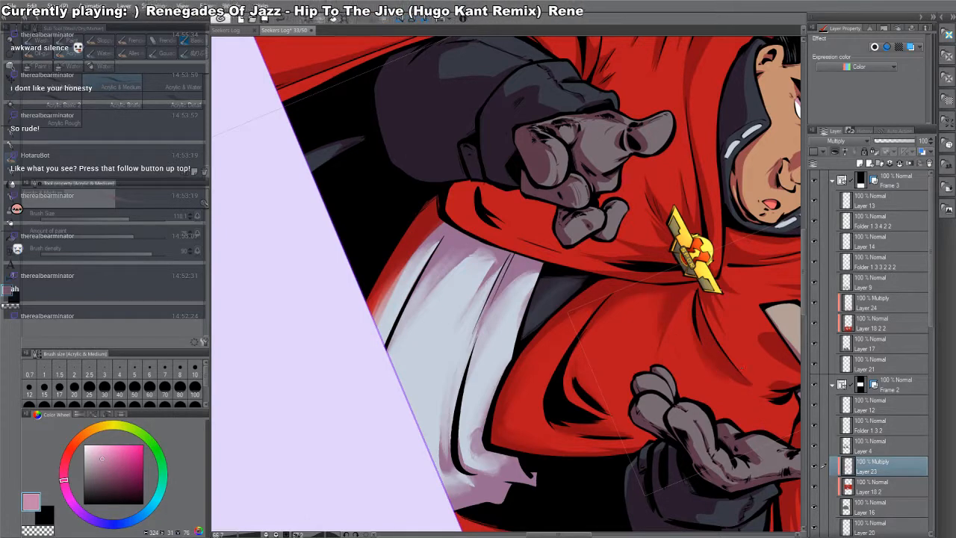
key(c)
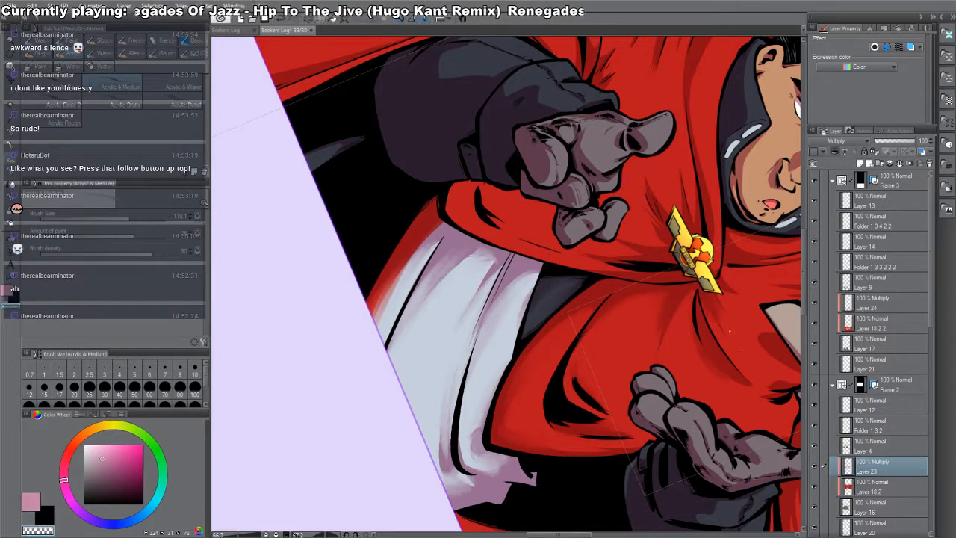
key(c)
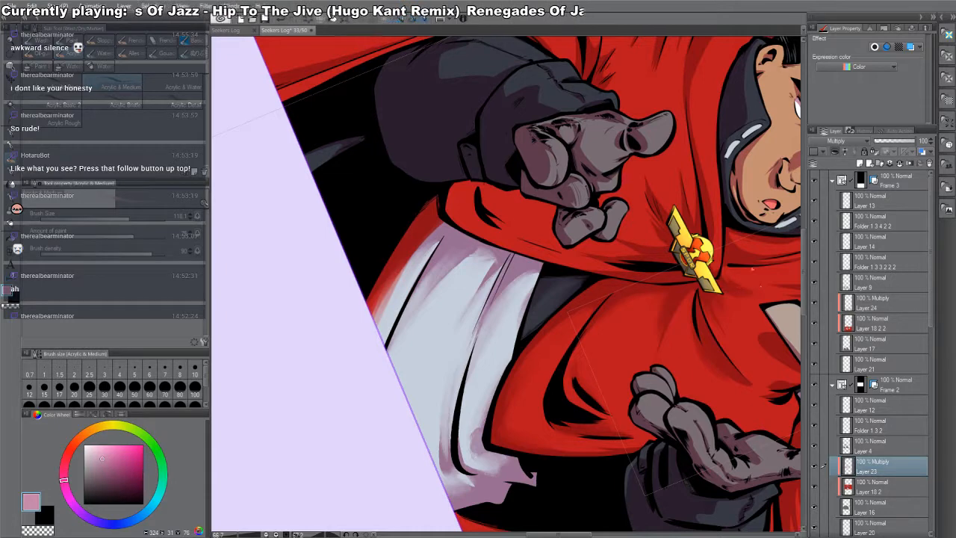
drag(739, 329, 598, 269)
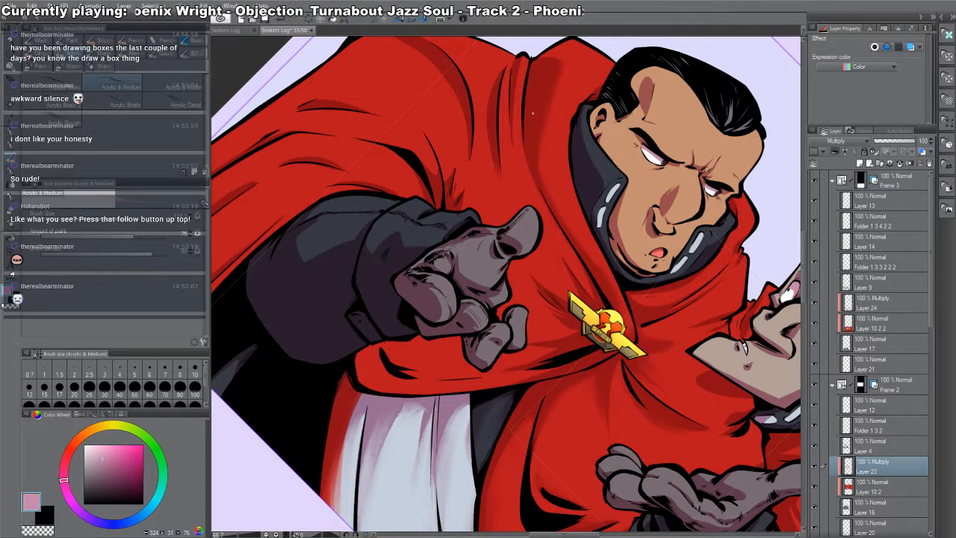
- Blend the shading on the dark sleeve of the dark-haired man's outstretched arm
drag(514, 94, 403, 149)
drag(431, 336, 626, 317)
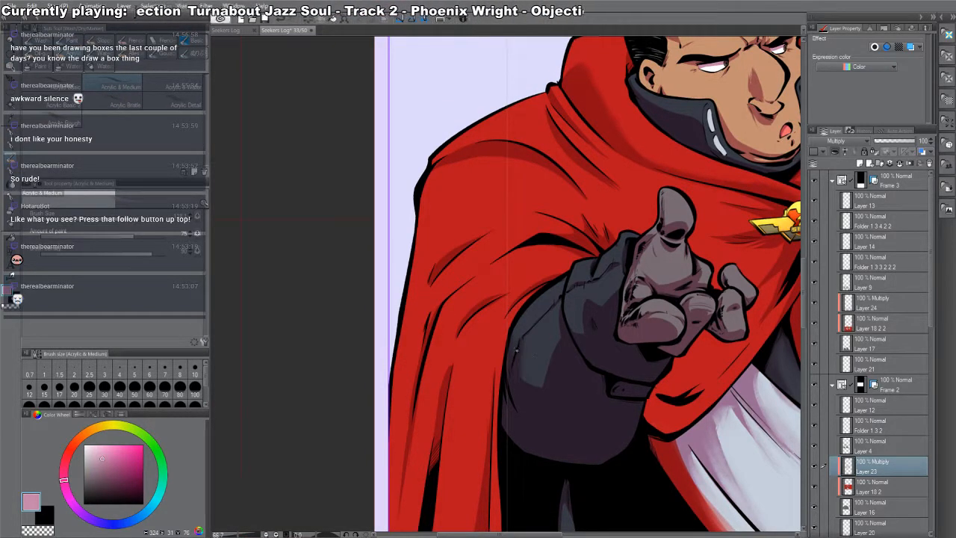
key(c)
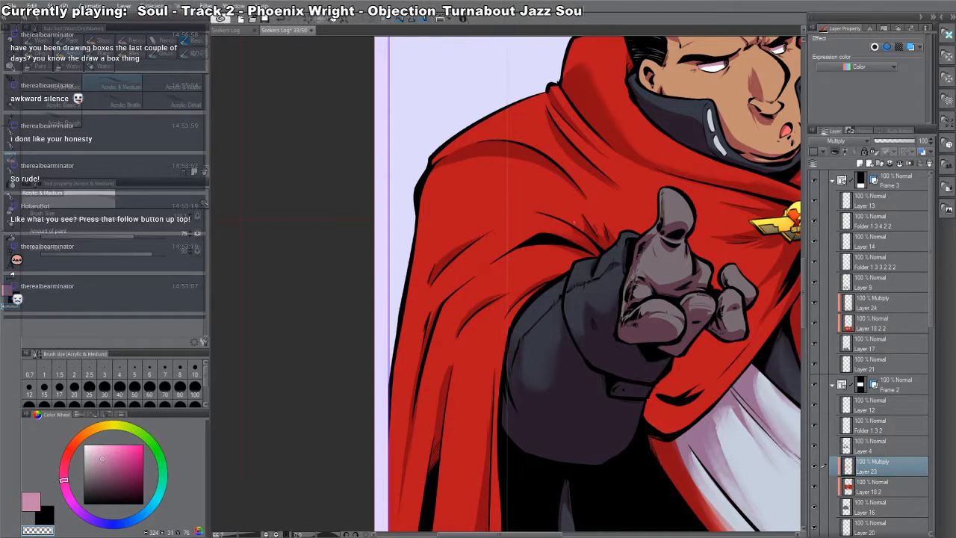
- Soften the fold shading over the shoulder and upper part of the dark-haired man's cape
mouse_move(578, 220)
mouse_down()
mouse_move(625, 379)
mouse_move(545, 196)
mouse_move(540, 266)
mouse_up()
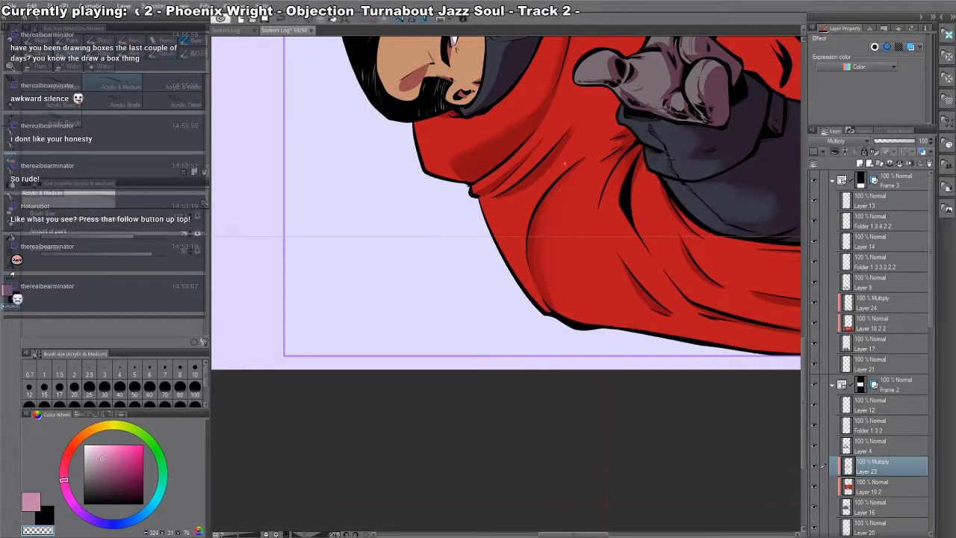
mouse_move(564, 163)
mouse_down()
mouse_move(532, 182)
mouse_move(504, 296)
mouse_move(559, 305)
mouse_move(570, 357)
mouse_up()
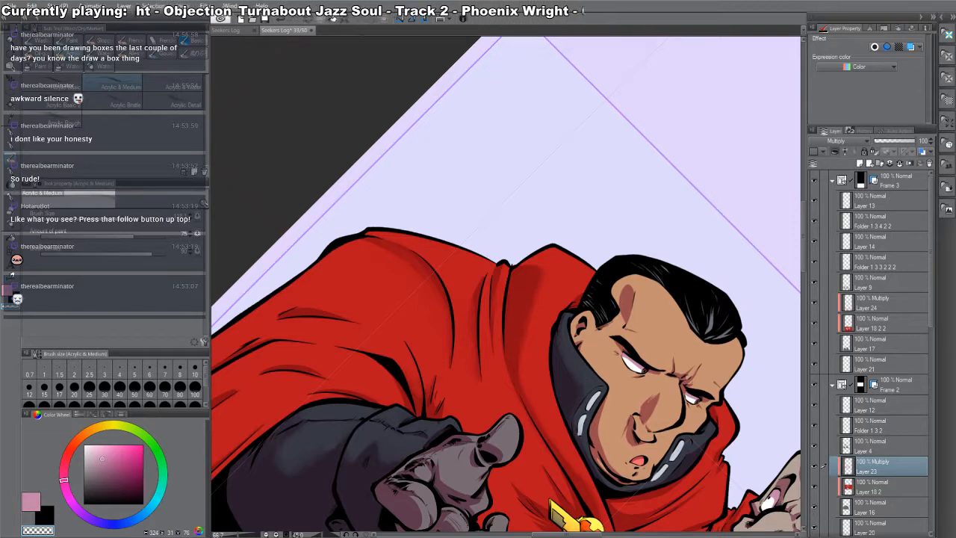
drag(736, 239, 696, 96)
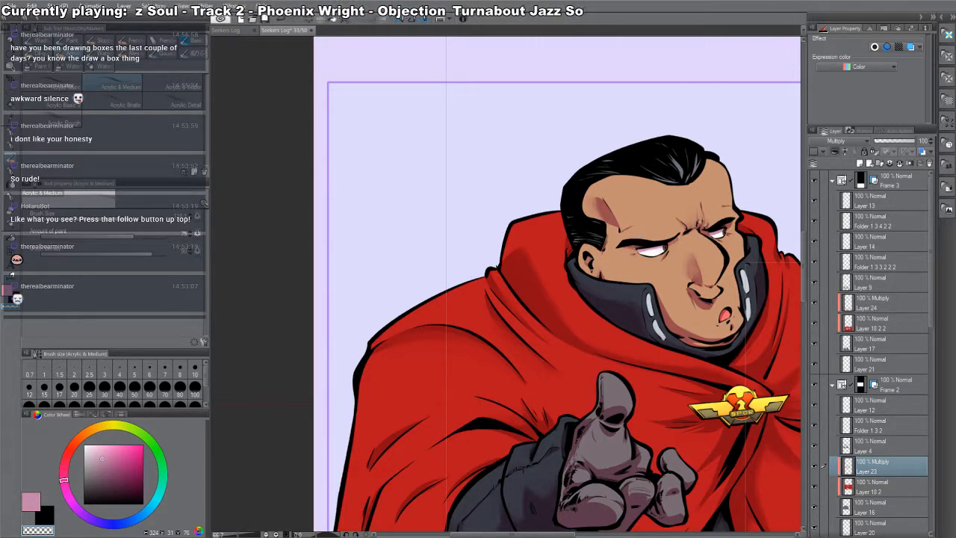
- Soften the shading around the dark-haired man's nose, cheek and mouth in the second frame
mouse_move(710, 232)
mouse_down()
mouse_move(728, 237)
mouse_move(649, 218)
mouse_up()
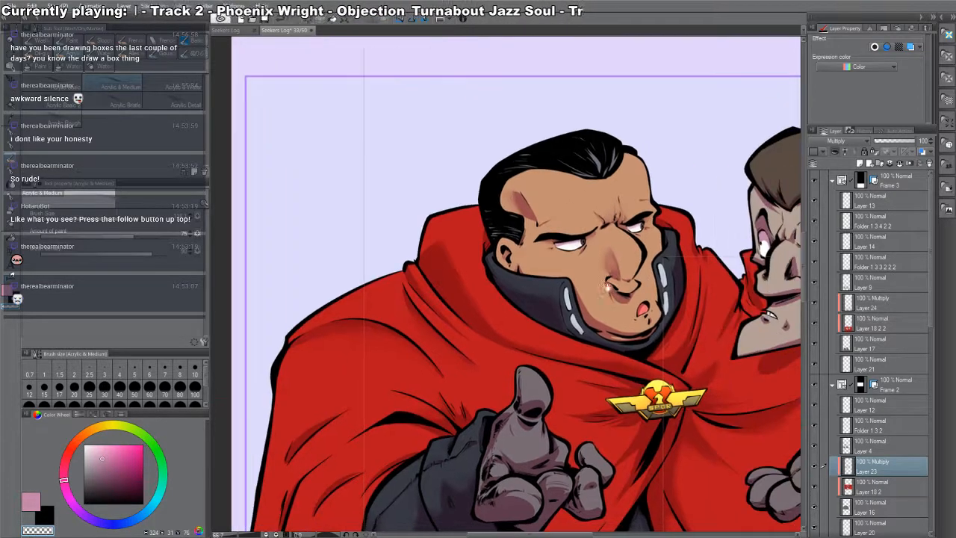
mouse_move(602, 283)
mouse_down()
mouse_move(626, 302)
mouse_move(599, 321)
mouse_move(621, 333)
mouse_up()
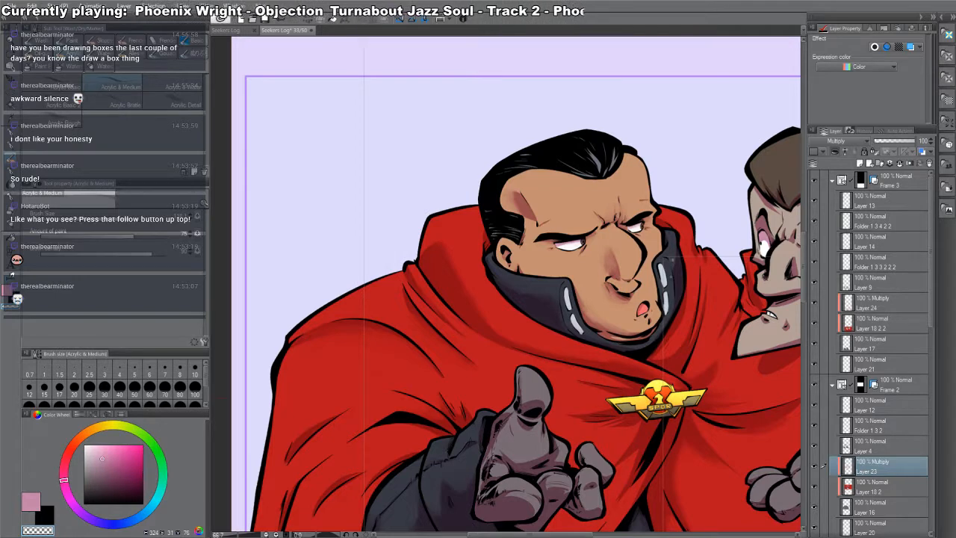
- Blend the shading on the dark-haired man's suit collar and the cape folds between the two men
drag(676, 298, 638, 344)
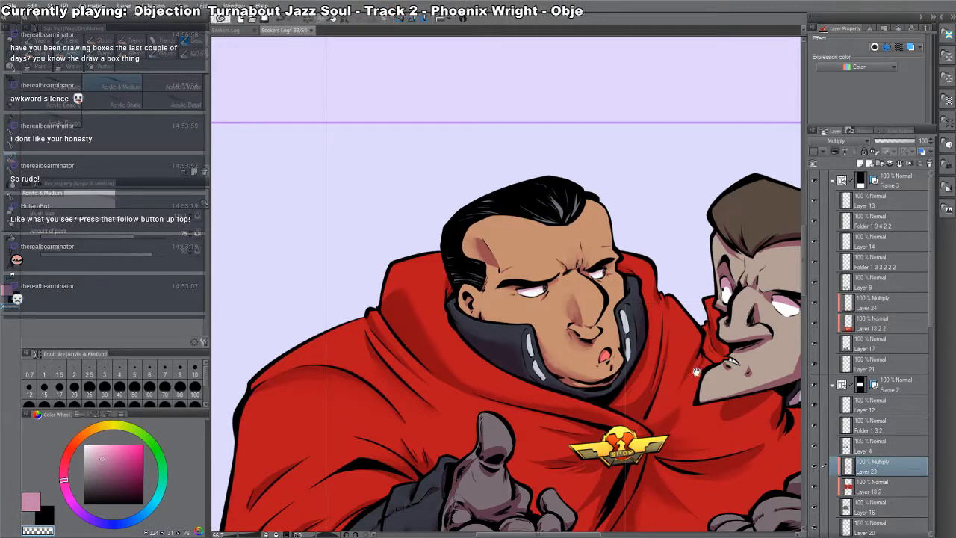
drag(623, 275, 615, 260)
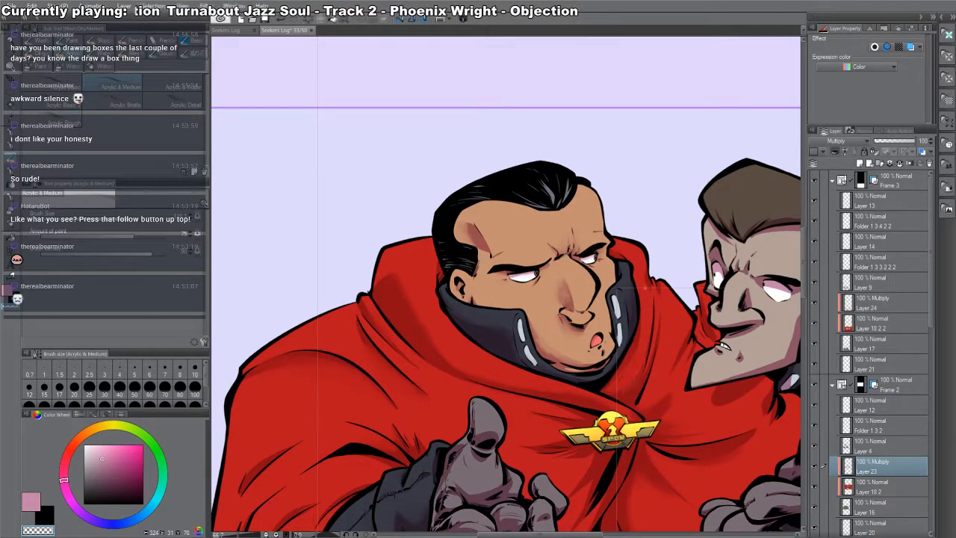
drag(680, 322, 640, 298)
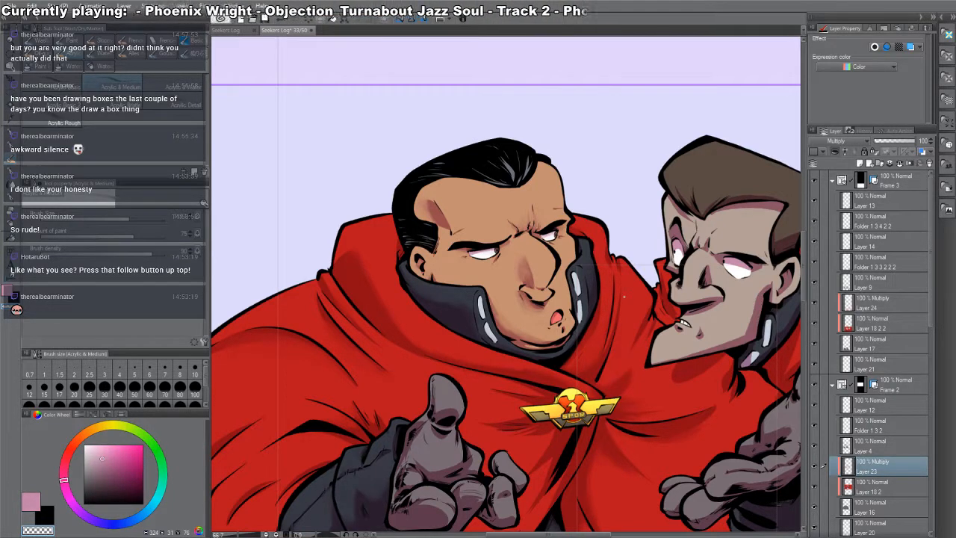
- Blend the fold shading along the outer edge of the dark-haired man's cape in the second frame
drag(679, 294, 652, 271)
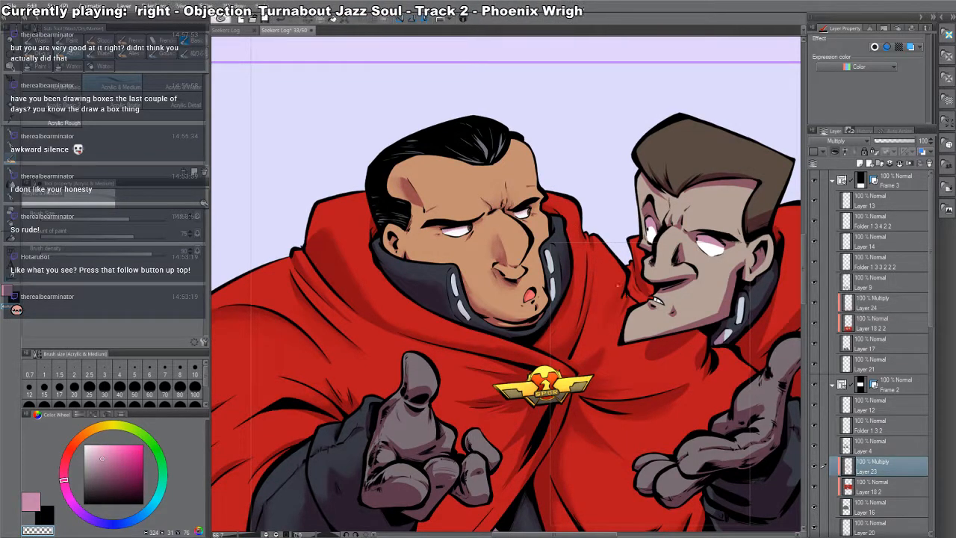
key(c)
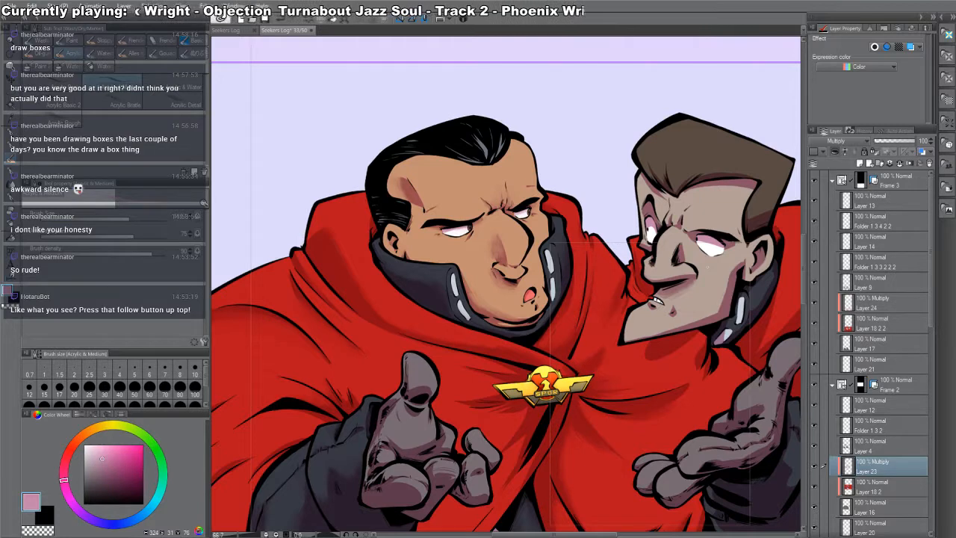
drag(510, 367, 572, 307)
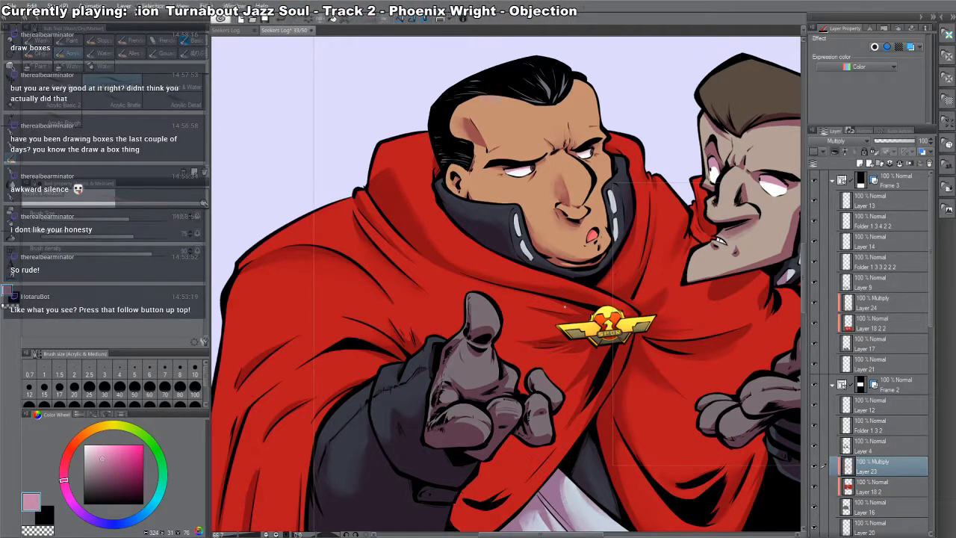
drag(504, 240, 573, 185)
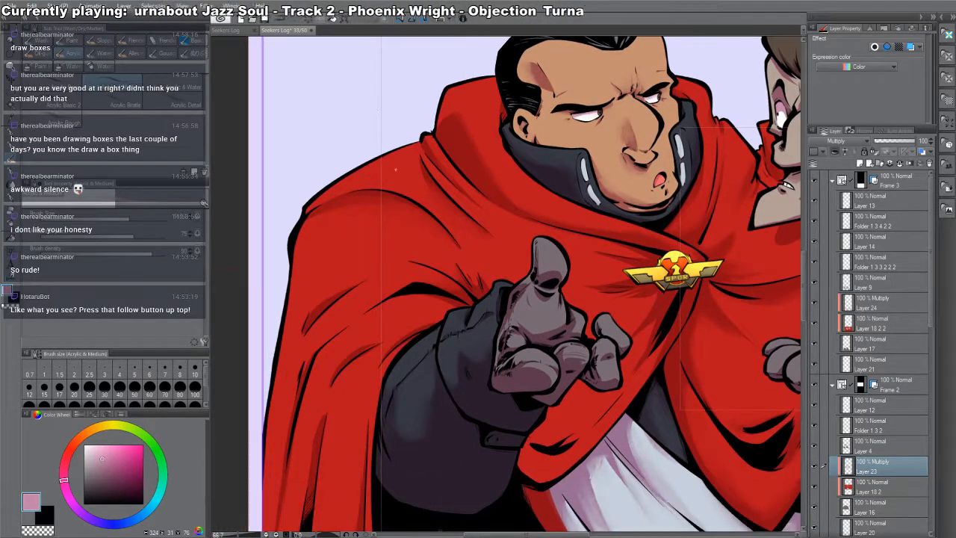
drag(443, 250, 579, 212)
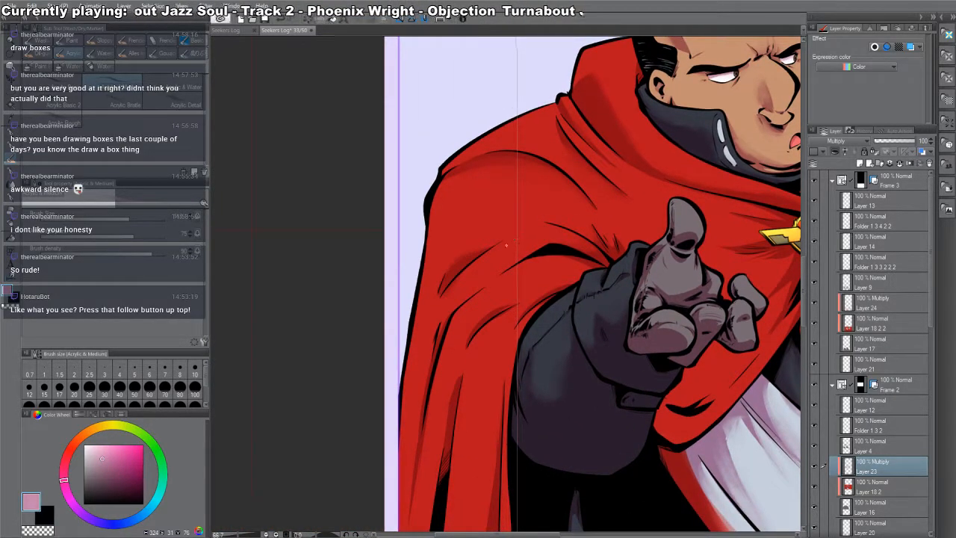
drag(416, 459, 431, 347)
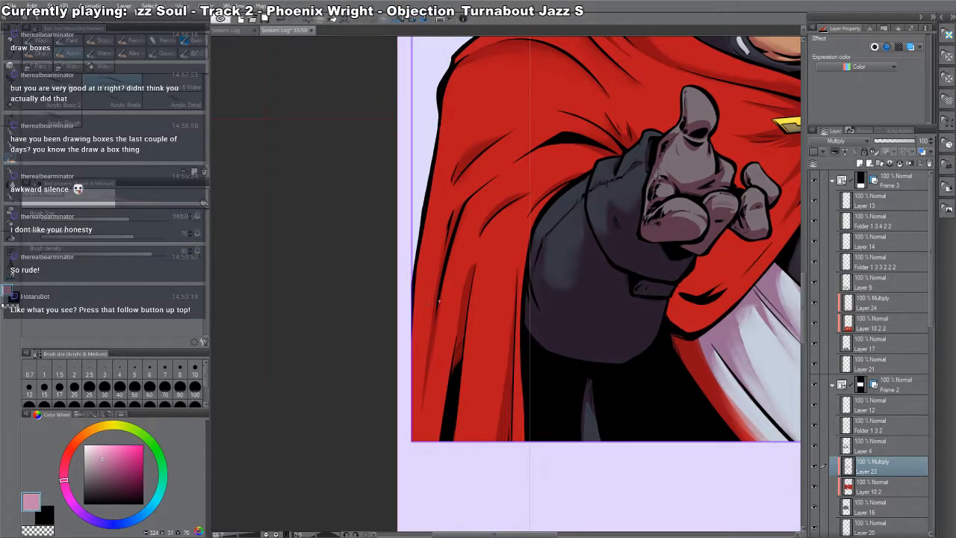
key(c)
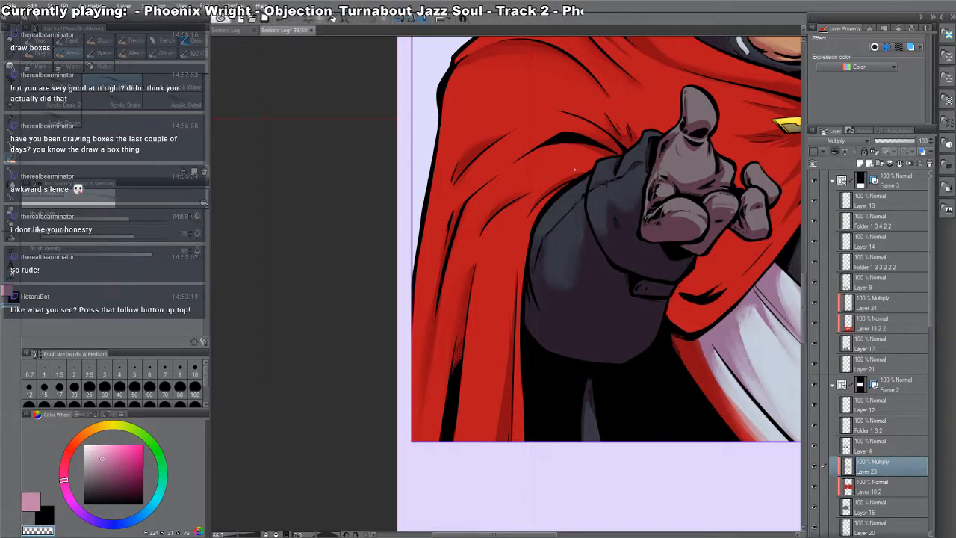
- Shade the lower folds of the dark-haired man's cape and the cape edge above his dark sleeve
key(c)
drag(493, 437, 506, 311)
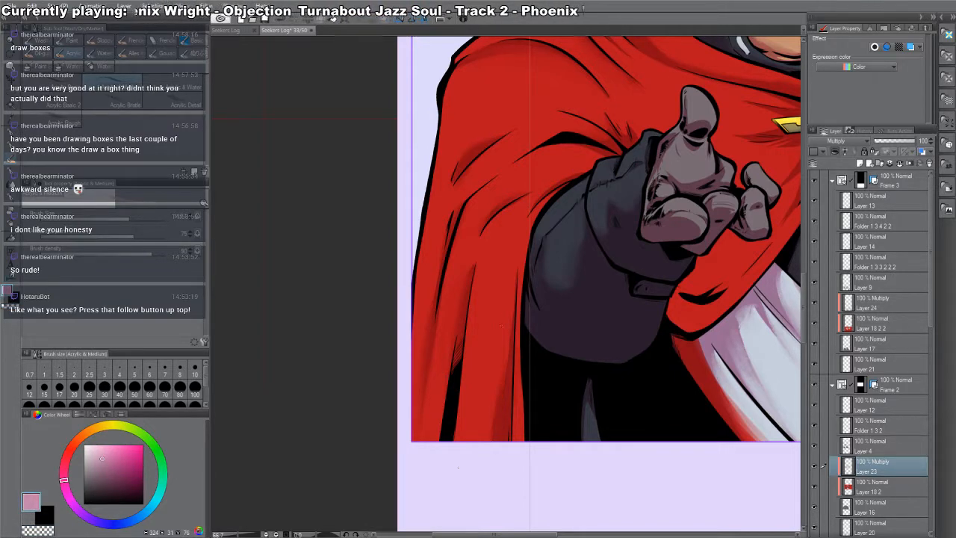
drag(458, 454, 464, 407)
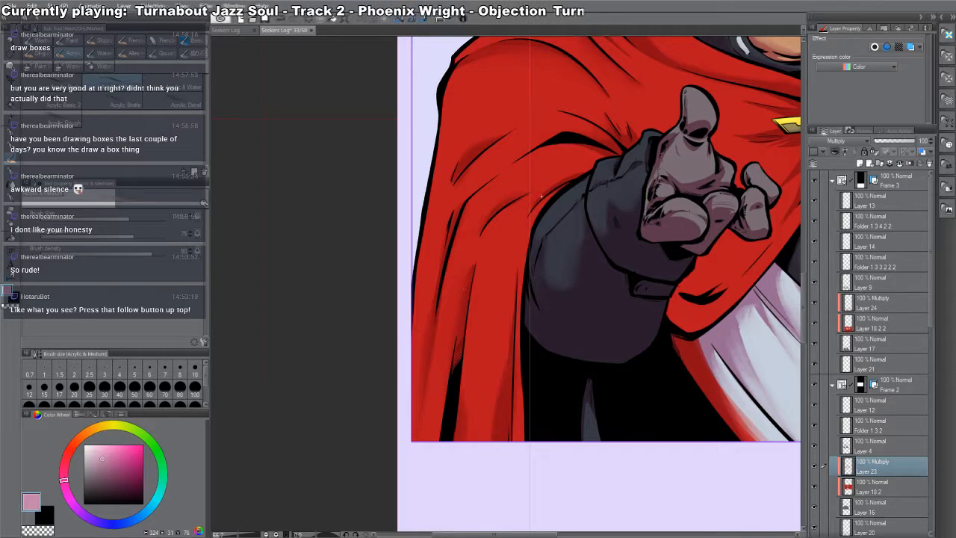
drag(542, 197, 592, 164)
key(c)
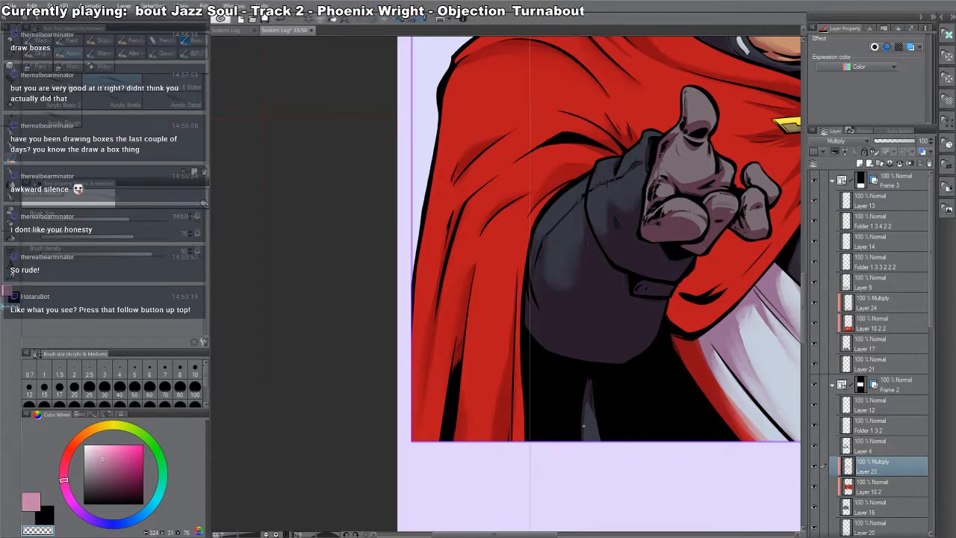
- Refine the shading on the cape's hem beneath the dark-haired man's outstretched hand
drag(715, 297, 712, 296)
drag(657, 301, 644, 347)
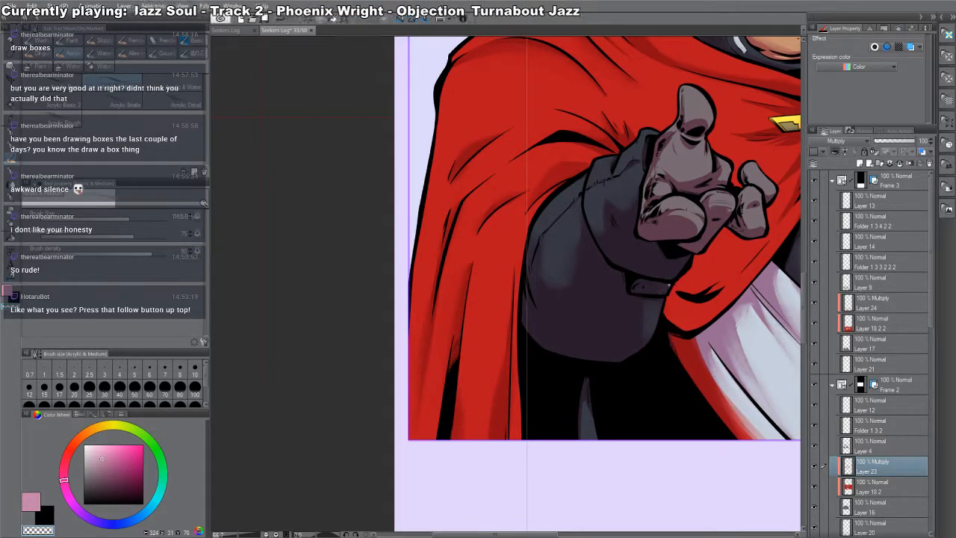
drag(763, 254, 623, 301)
key(c)
drag(548, 338, 553, 321)
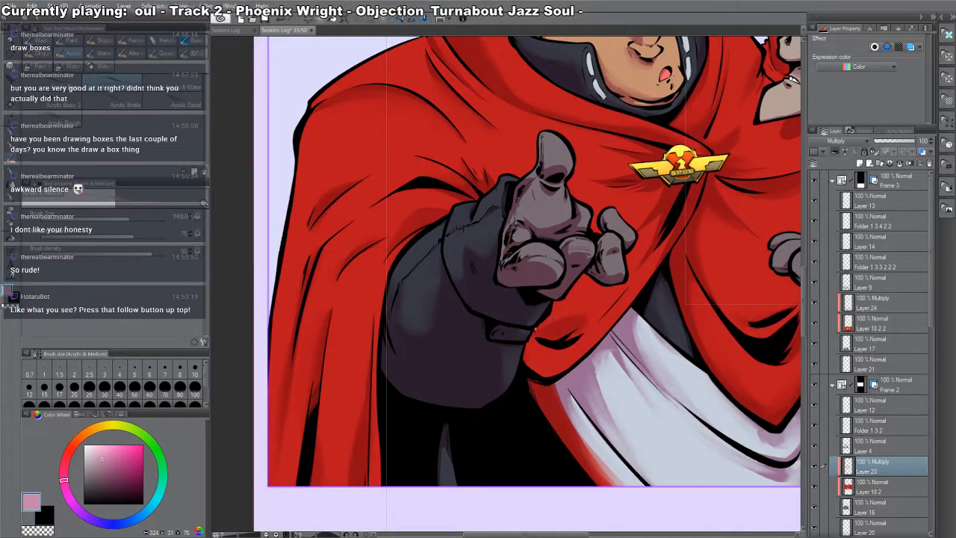
key(c)
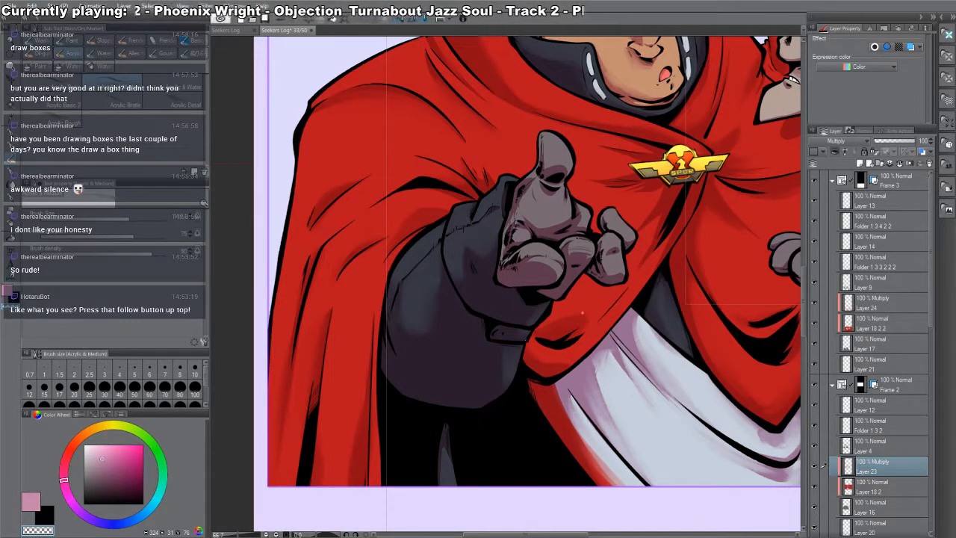
key(c)
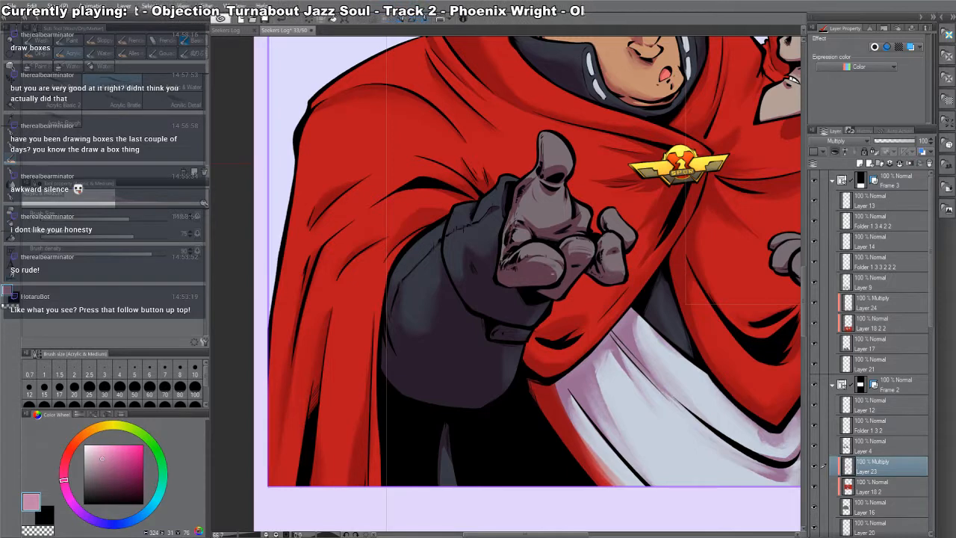
- Shade and soften the fingers and palm of the dark-haired man's outstretched gloved hand
mouse_move(516, 231)
mouse_down()
mouse_move(505, 248)
mouse_move(571, 216)
mouse_move(572, 253)
mouse_move(594, 256)
mouse_up()
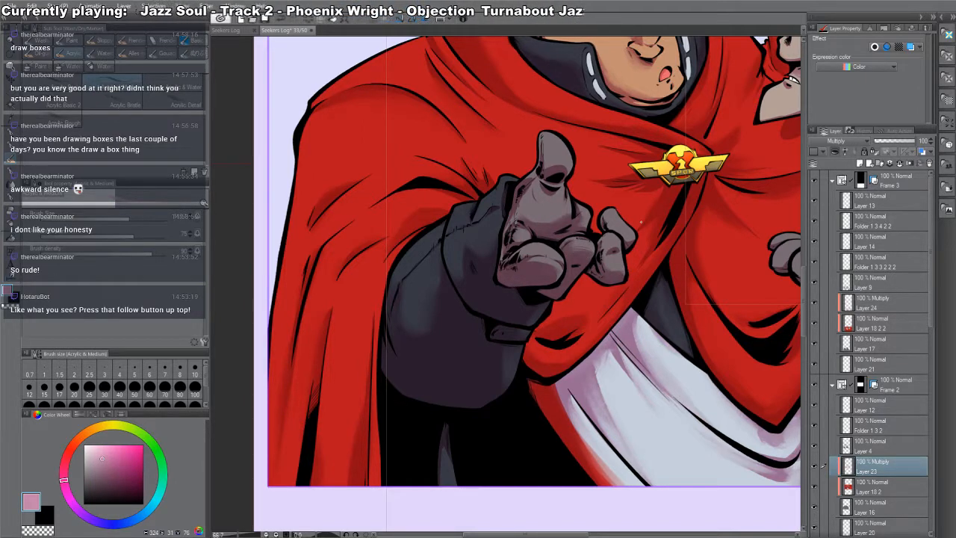
key(c)
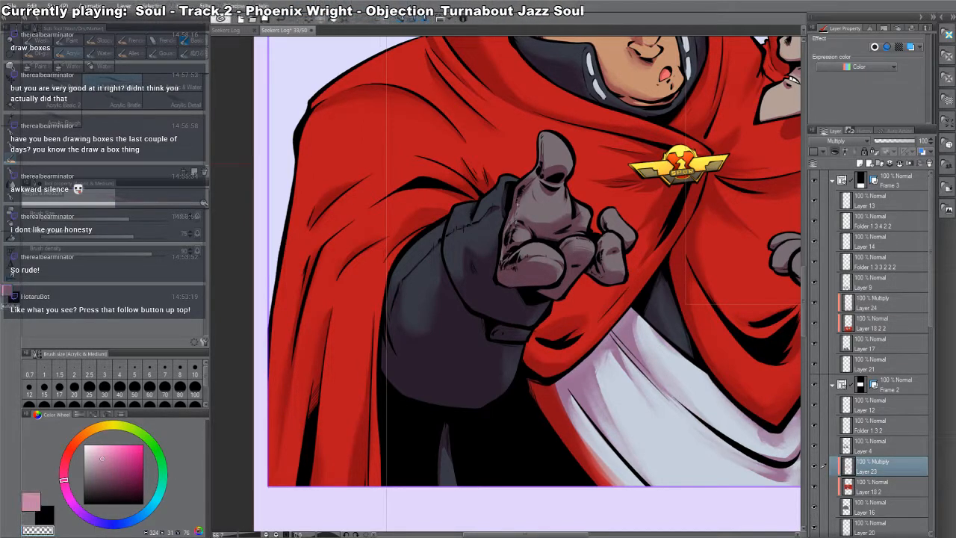
mouse_move(551, 171)
mouse_down()
mouse_move(565, 176)
mouse_move(550, 194)
mouse_move(579, 220)
mouse_up()
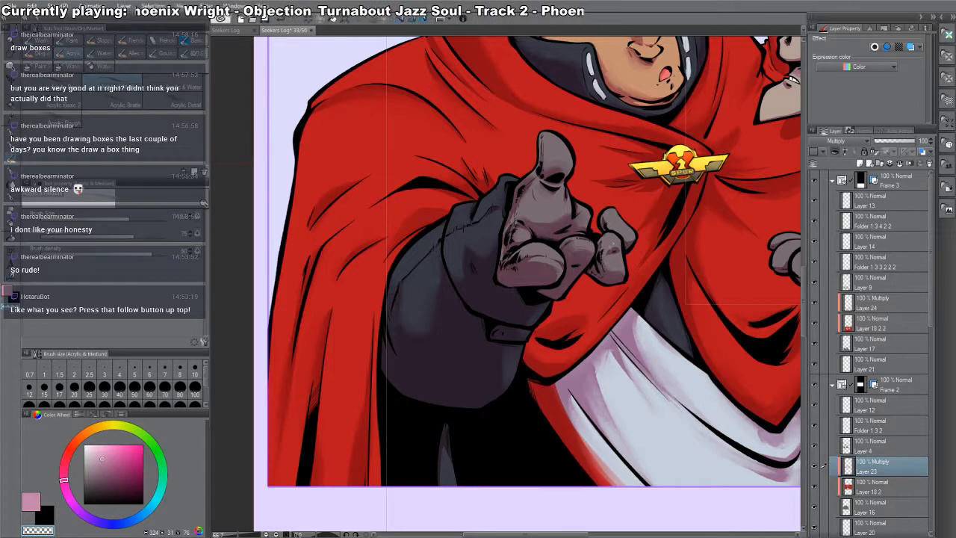
- Blend the cape fold shading across the chests of both men, around and below the winged badge
drag(633, 356, 505, 352)
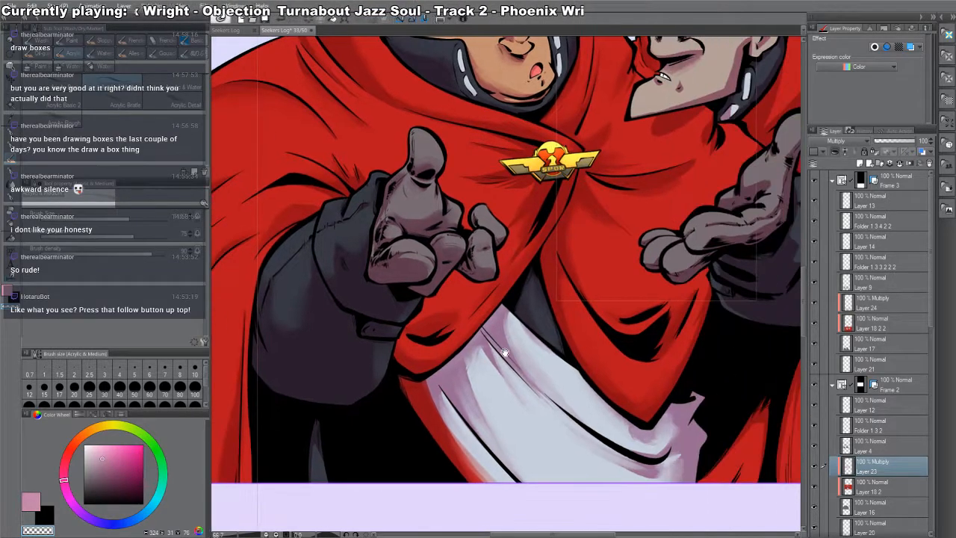
key(c)
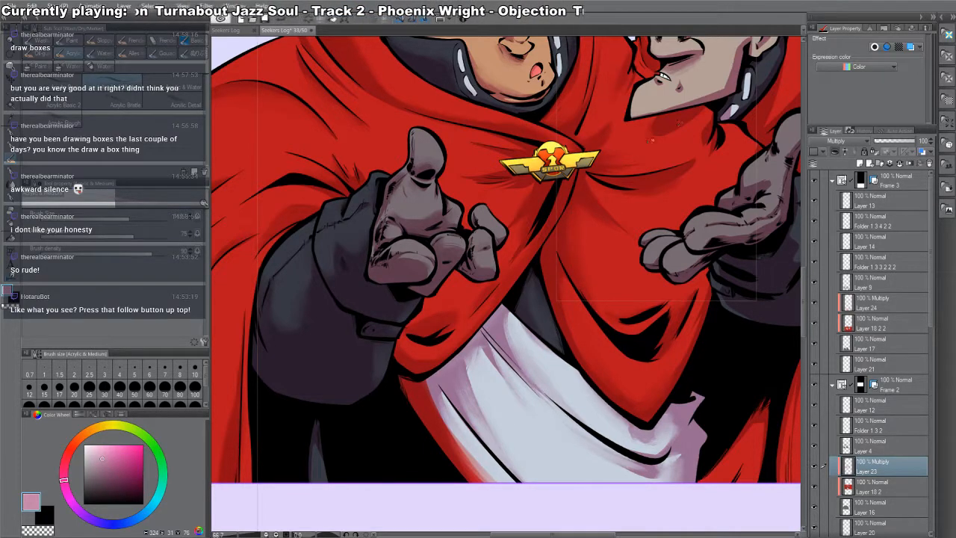
drag(677, 114, 632, 207)
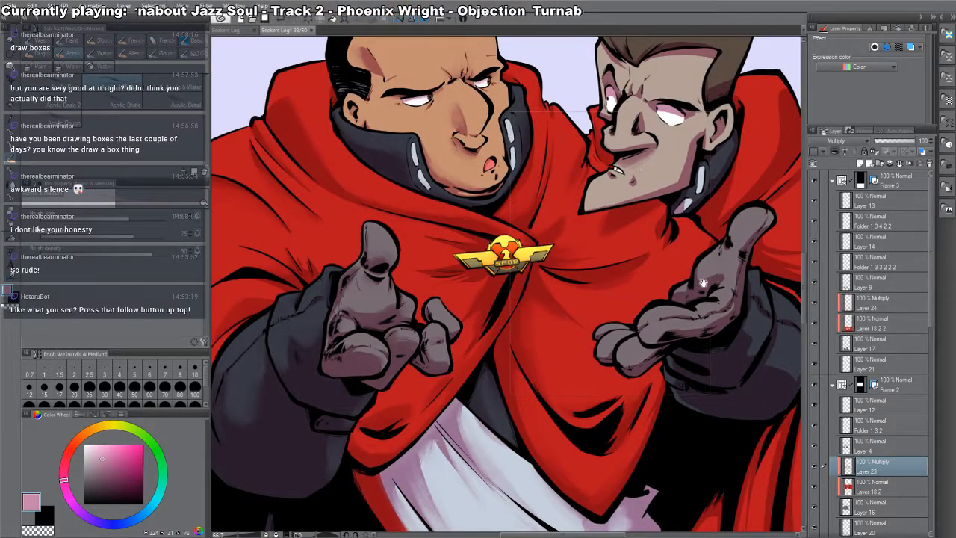
drag(703, 283, 677, 278)
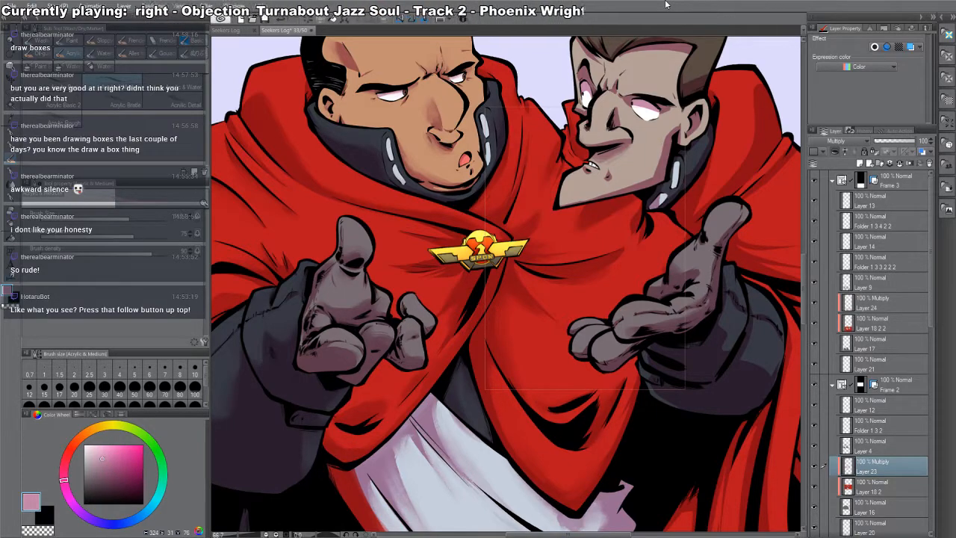
drag(555, 226, 583, 265)
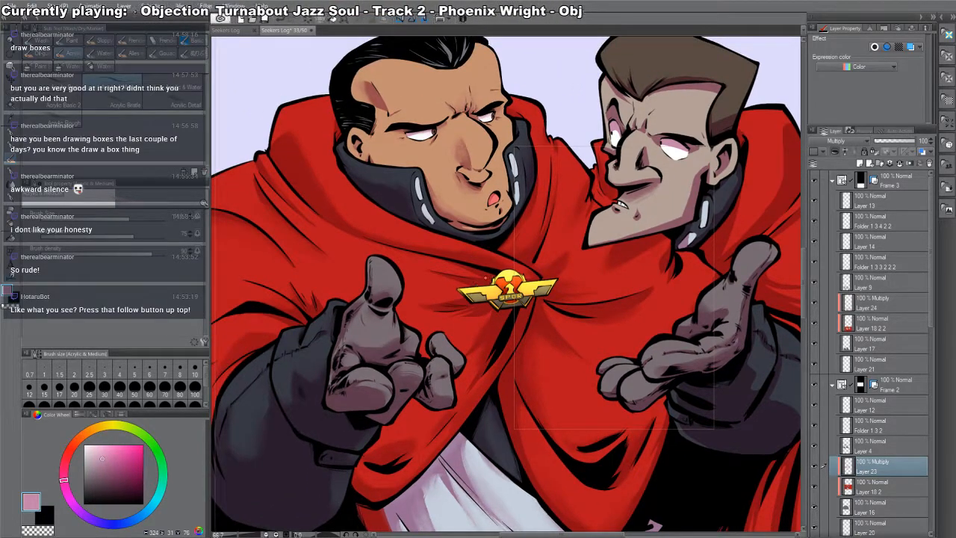
drag(485, 278, 465, 527)
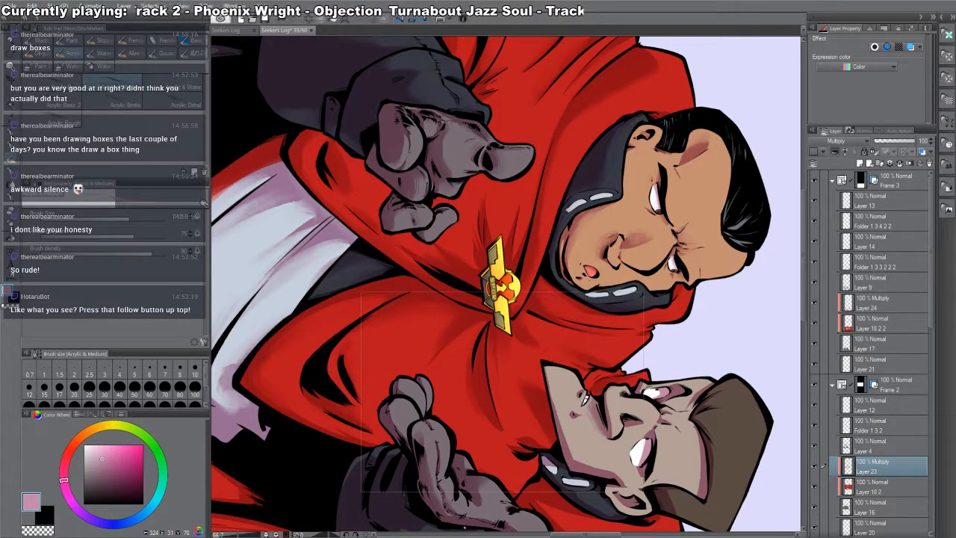
key(c)
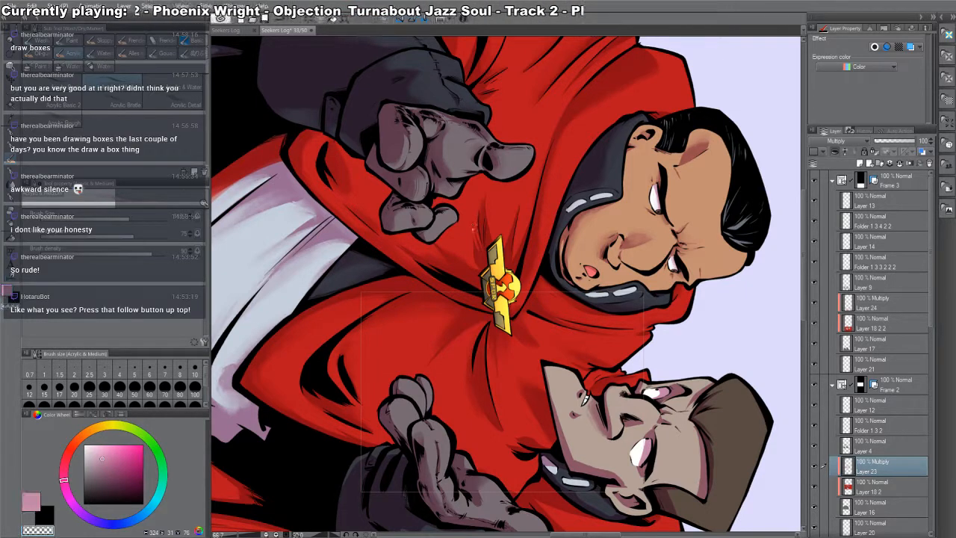
key(c)
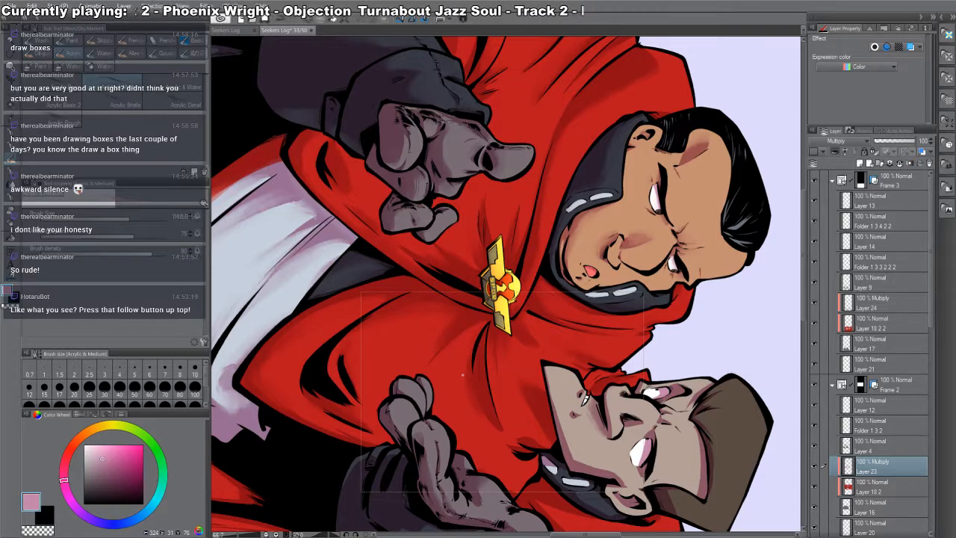
double_click(463, 375)
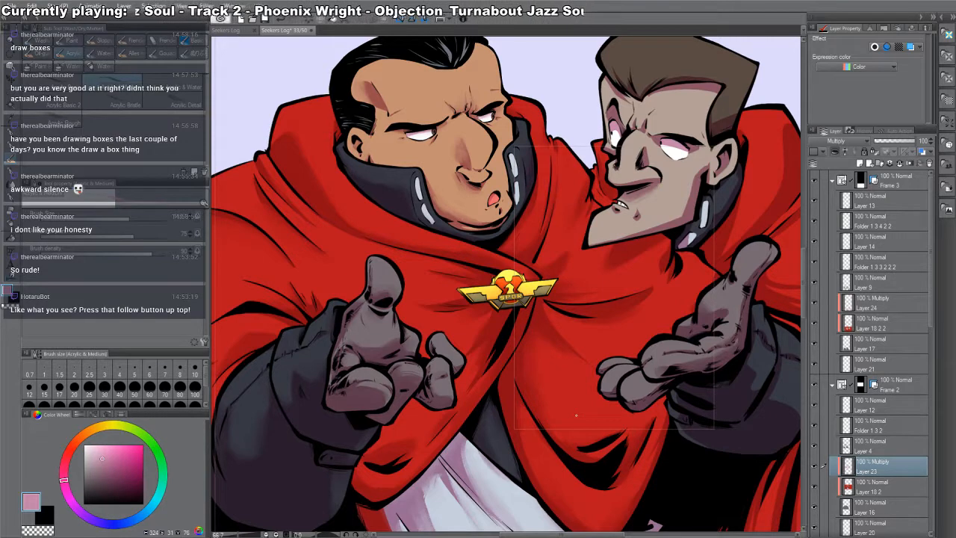
- Refine the shading on the fingers and palm of the brown-haired man's raised gloved hand
drag(683, 341, 592, 266)
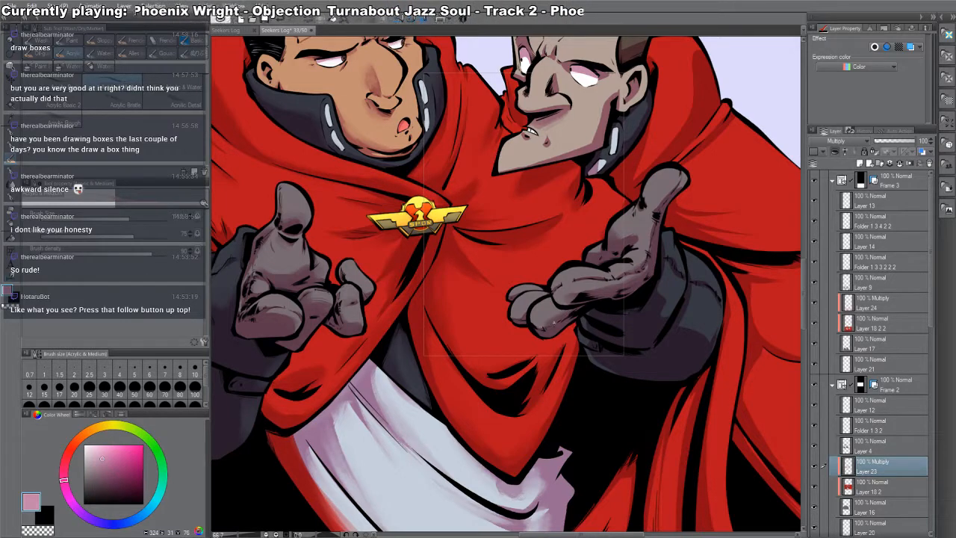
key(c)
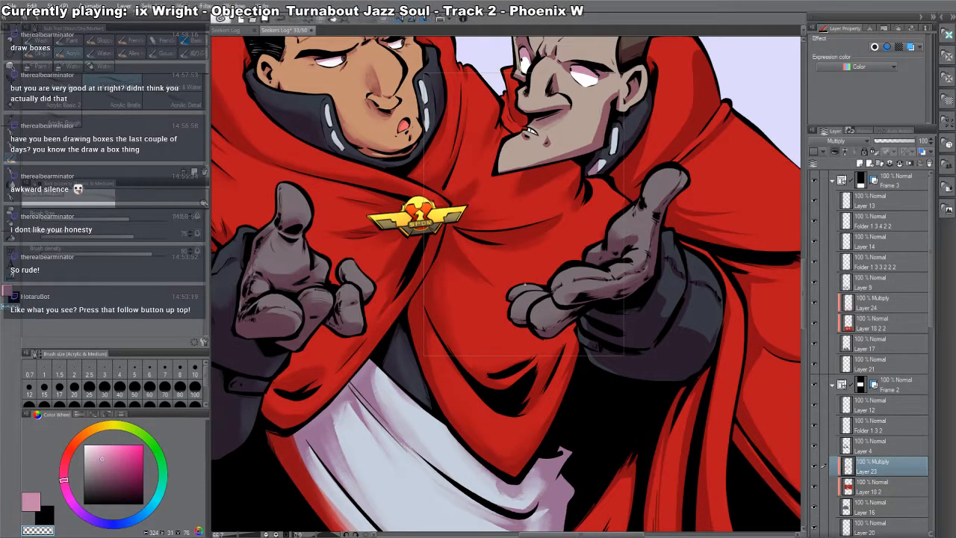
key(c)
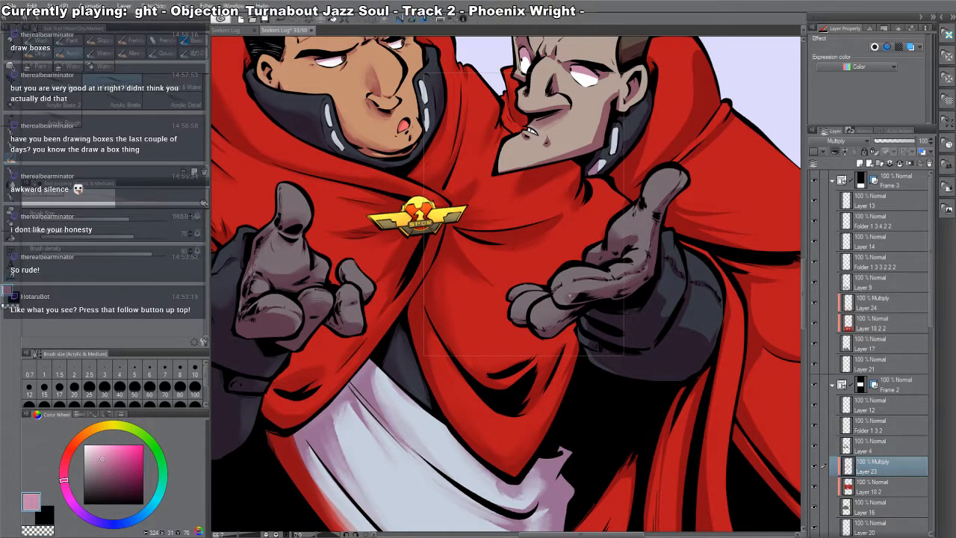
key(c)
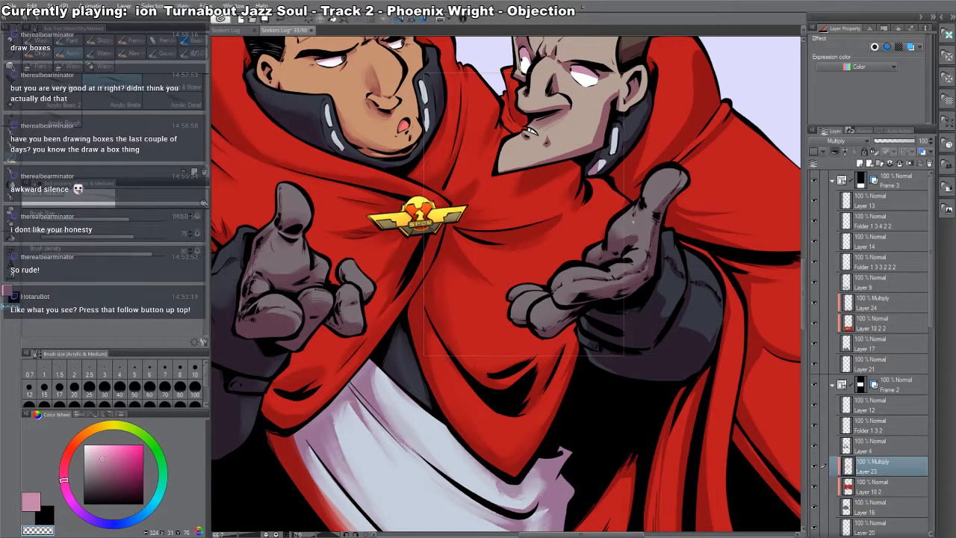
- Blend the shading on the dark sleeve and cuff of the brown-haired man's raised arm
key(c)
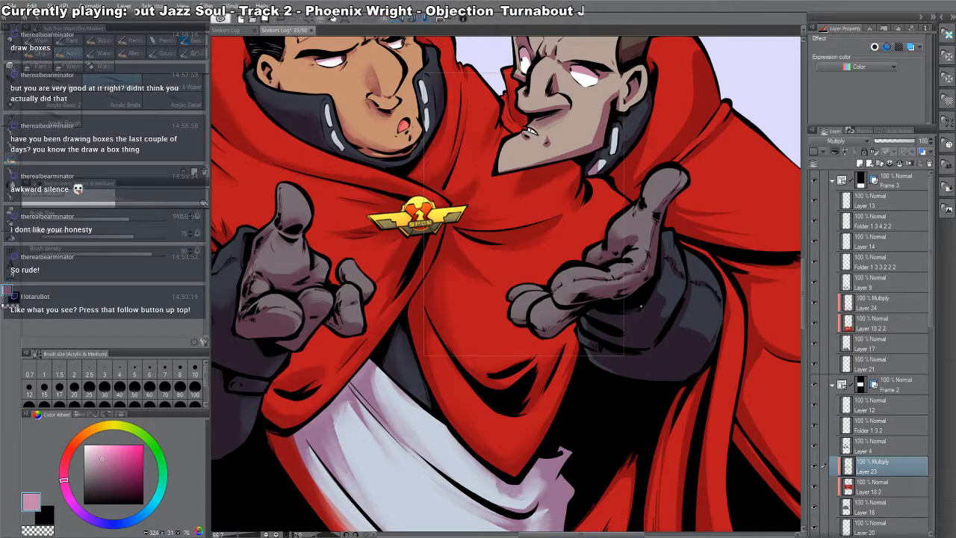
key(c)
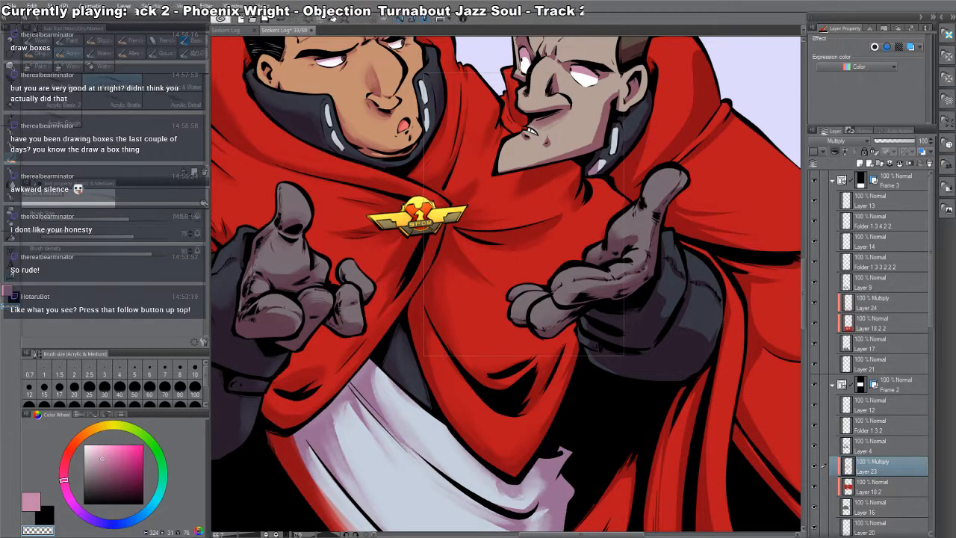
key(c)
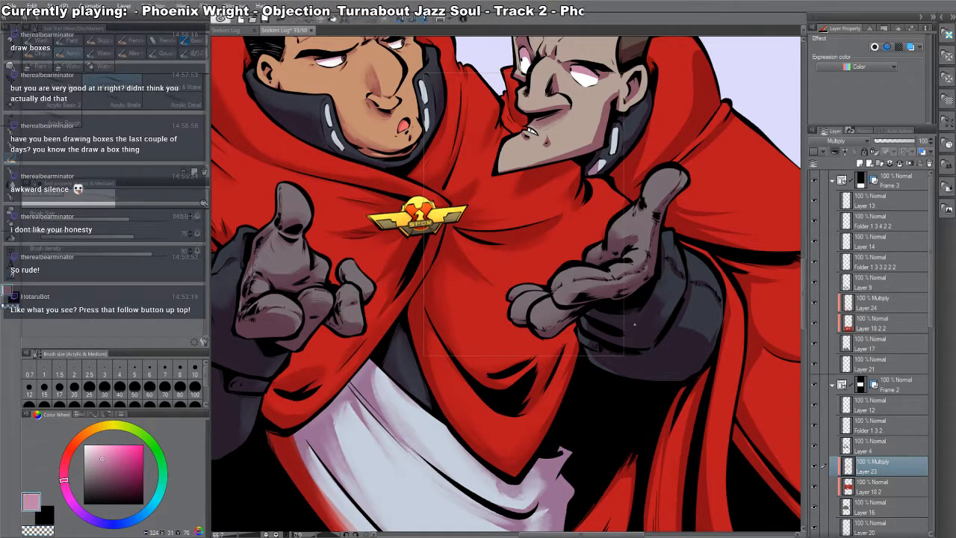
key(c)
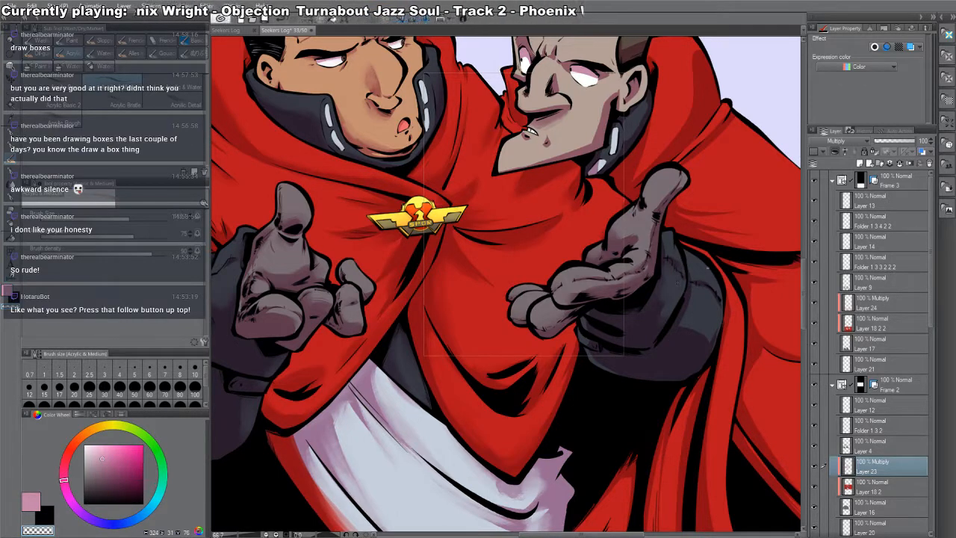
mouse_move(688, 300)
mouse_down()
mouse_move(682, 325)
mouse_move(715, 343)
mouse_up()
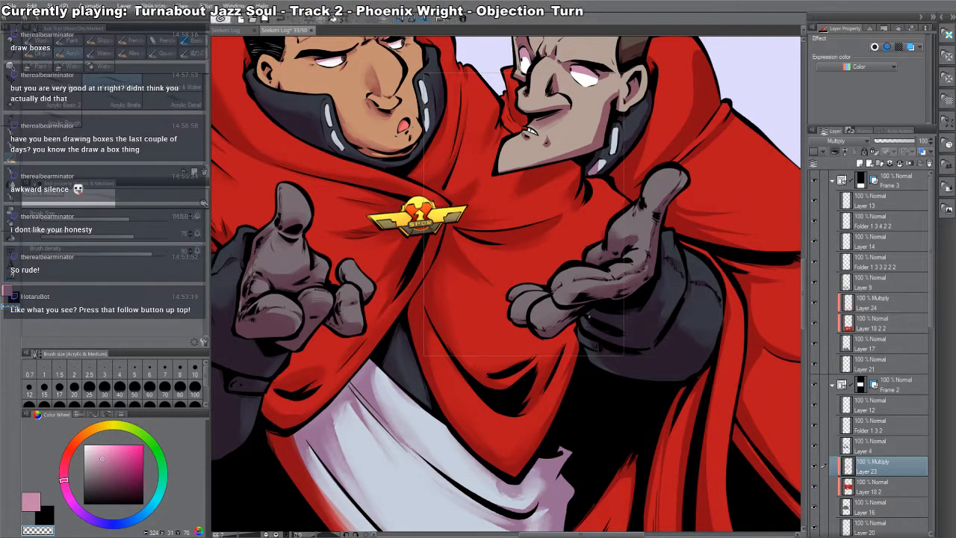
- Blend the shading on the brown-haired man's hair and on the shoulder and raised collar of his cape in the second frame
drag(739, 192, 589, 317)
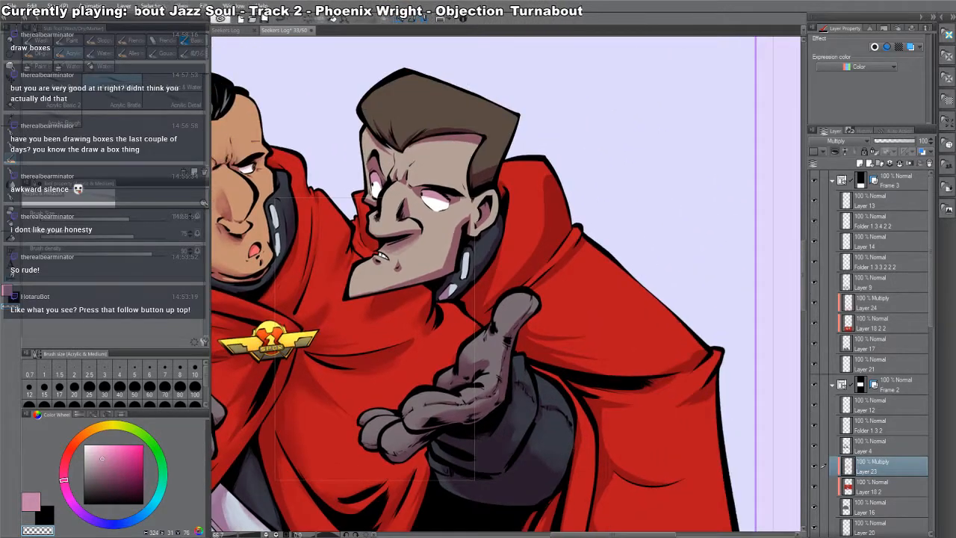
key(shift+space)
key(b)
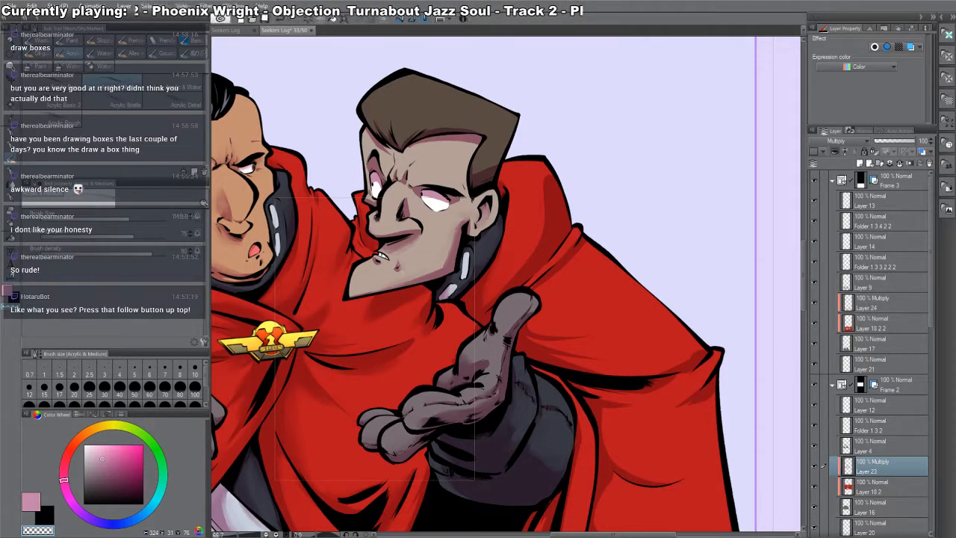
mouse_move(425, 197)
mouse_down()
mouse_move(459, 205)
mouse_move(370, 178)
mouse_move(368, 160)
mouse_up()
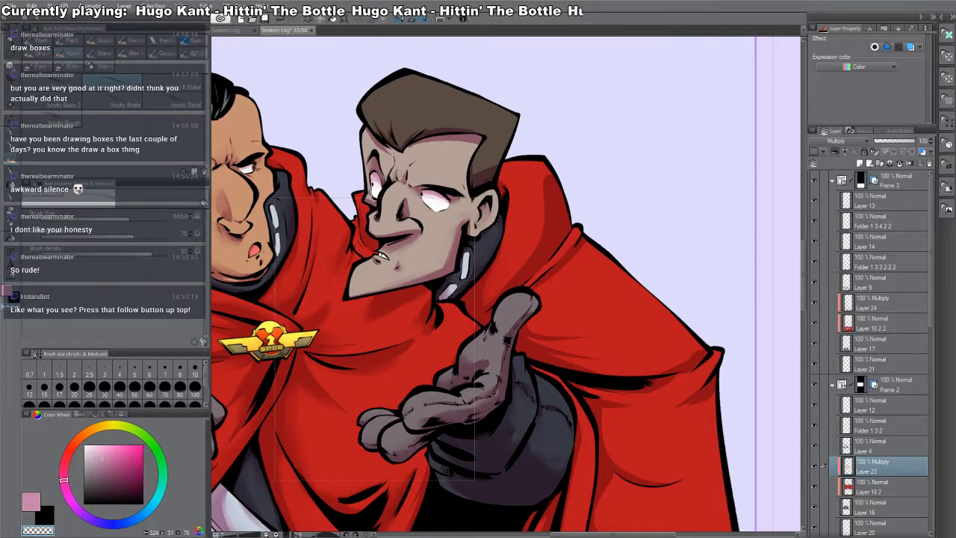
key(c)
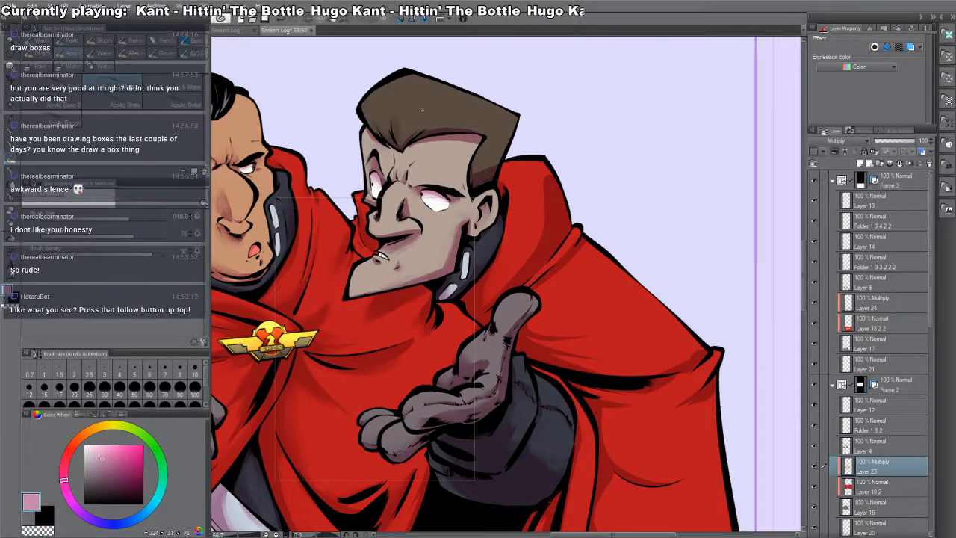
key(c)
mouse_move(411, 145)
mouse_down()
mouse_move(476, 141)
mouse_move(500, 166)
mouse_up()
drag(587, 244, 598, 249)
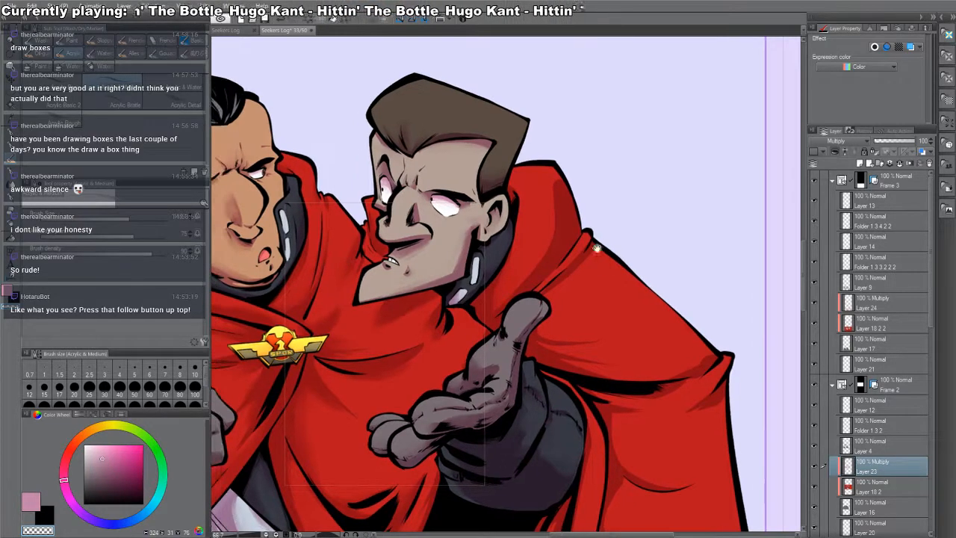
drag(559, 186, 553, 221)
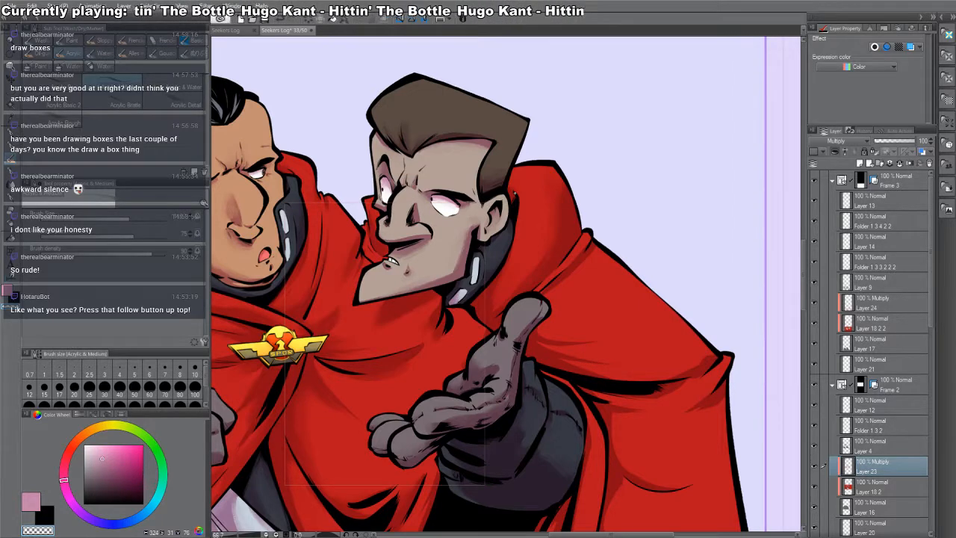
- Add a new layer and ink a small eye sketch in black in the empty background beside the brown-haired man's head
key(ctrl+shift+n)
key(p)
key(x)
drag(680, 242, 514, 434)
drag(477, 235, 547, 458)
drag(572, 417, 576, 187)
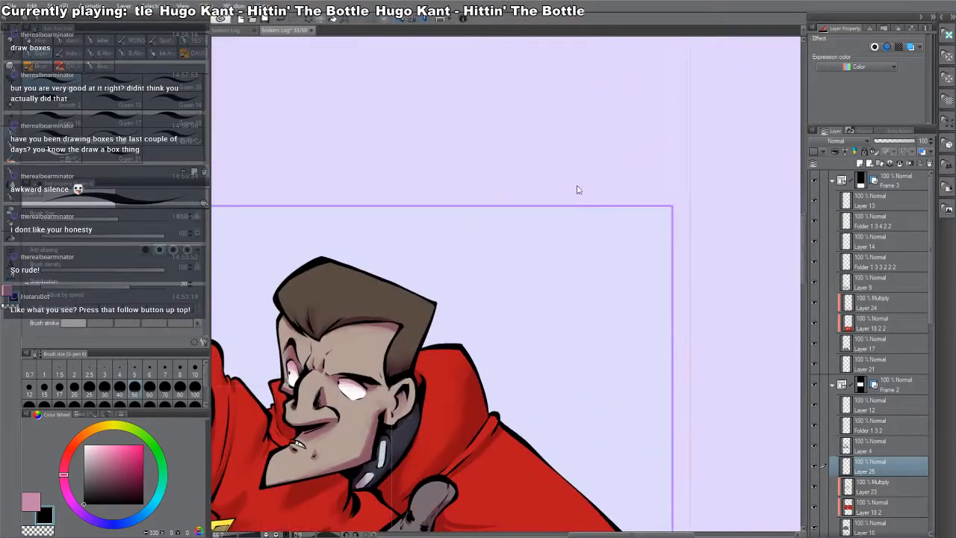
mouse_move(566, 238)
mouse_down()
mouse_move(641, 230)
mouse_move(595, 235)
mouse_up()
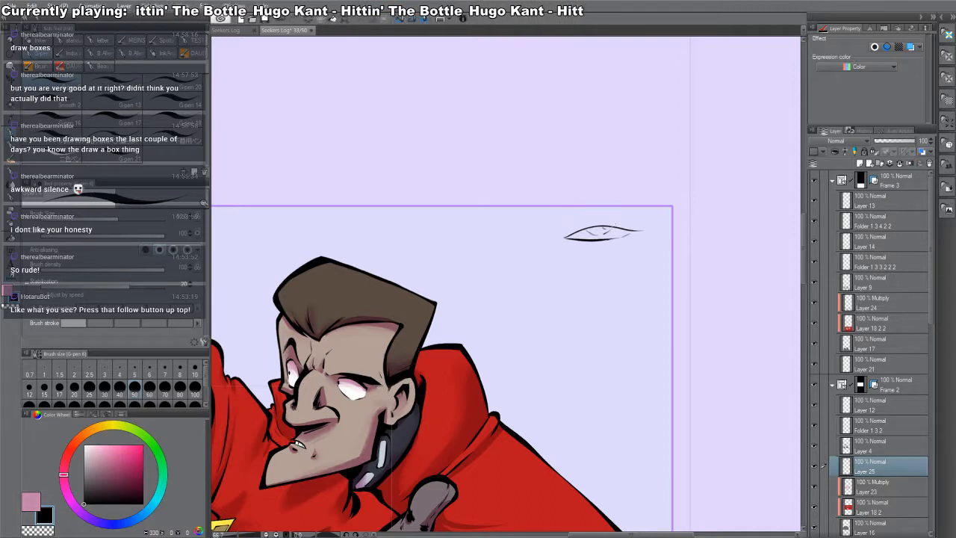
mouse_move(594, 233)
mouse_down()
mouse_move(604, 226)
mouse_move(562, 239)
mouse_move(580, 239)
mouse_up()
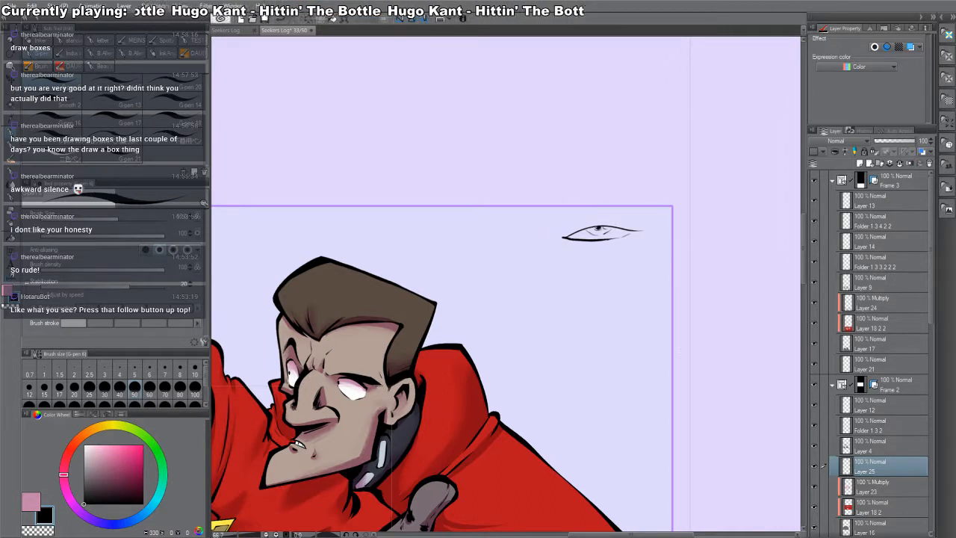
drag(636, 369, 657, 321)
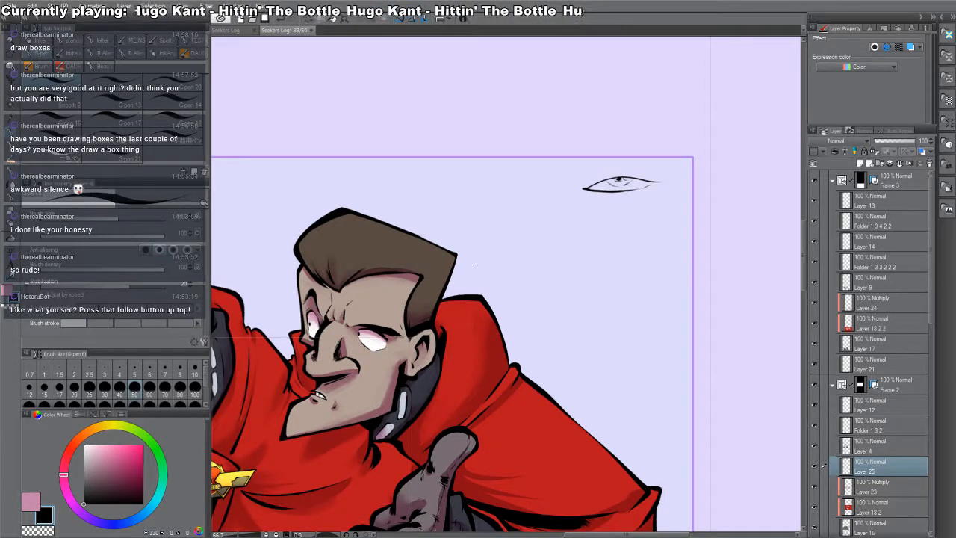
mouse_move(491, 244)
mouse_down()
mouse_move(508, 232)
mouse_move(559, 238)
mouse_move(515, 254)
mouse_up()
mouse_move(530, 252)
mouse_down()
mouse_move(542, 250)
mouse_move(525, 250)
mouse_up()
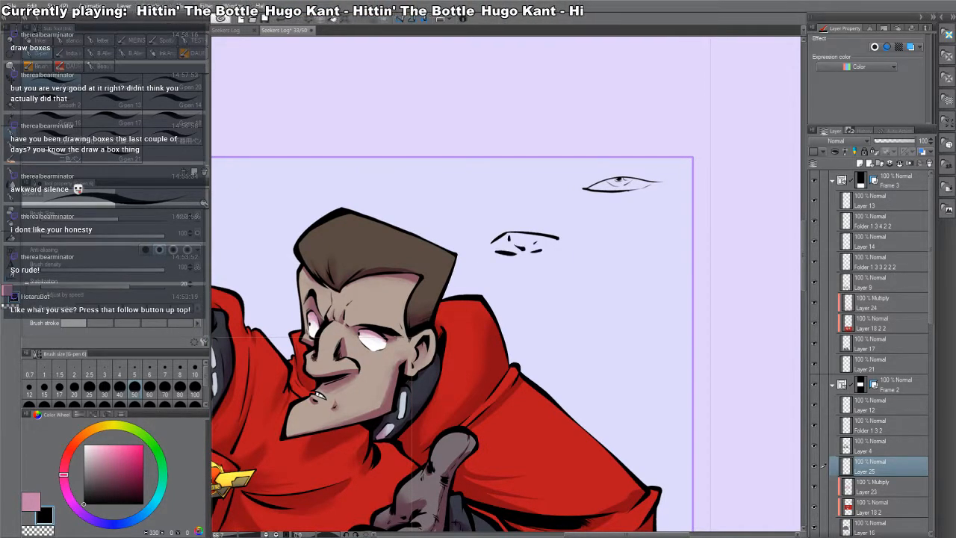
key(ctrl+z)
key(ctrl+z)
key(ctrl+z)
key(ctrl+z)
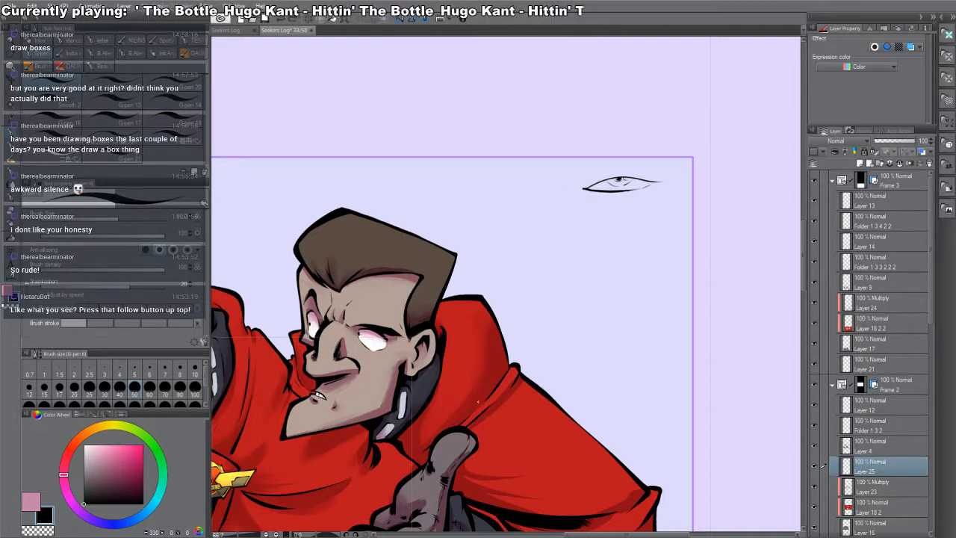
- Ink two more eye sketches below the first, one in short broken strokes and one with straight angular lines
mouse_move(486, 248)
mouse_down()
mouse_move(495, 236)
mouse_move(551, 239)
mouse_move(520, 236)
mouse_move(511, 248)
mouse_up()
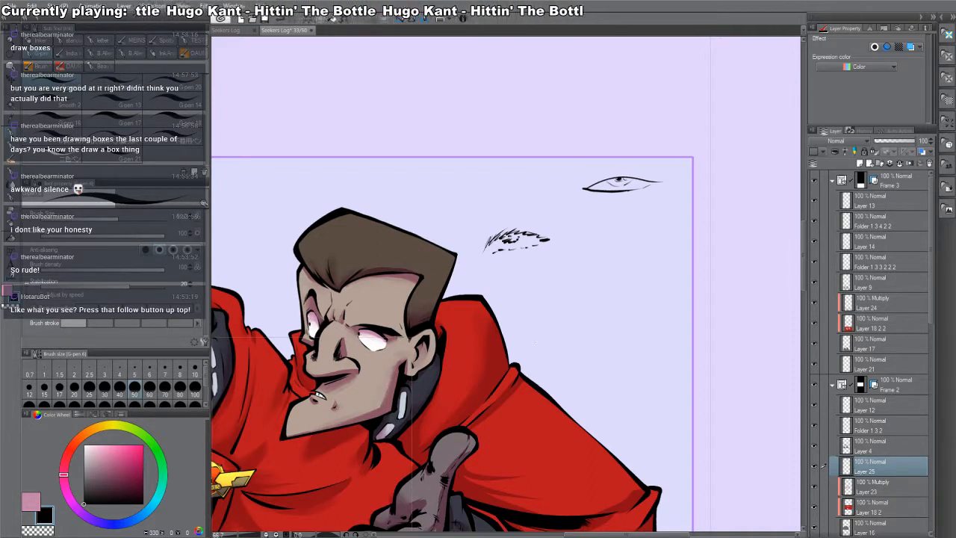
mouse_move(571, 245)
mouse_down()
mouse_move(641, 223)
mouse_move(635, 230)
mouse_move(658, 243)
mouse_up()
mouse_move(582, 240)
mouse_down()
mouse_move(652, 242)
mouse_move(631, 231)
mouse_up()
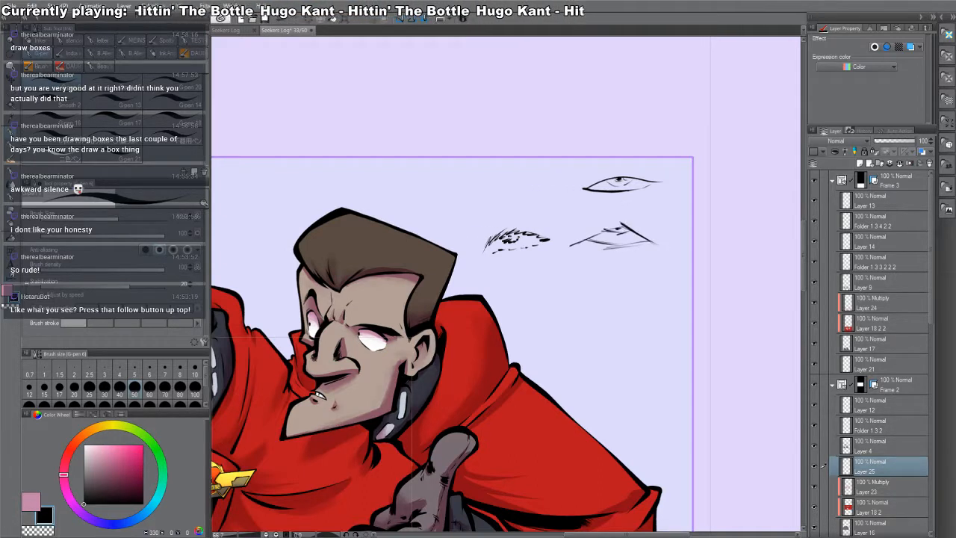
- Clear the selection around the eye sketches and delete their layer
key(m)
drag(730, 155, 478, 282)
key(ctrl+d)
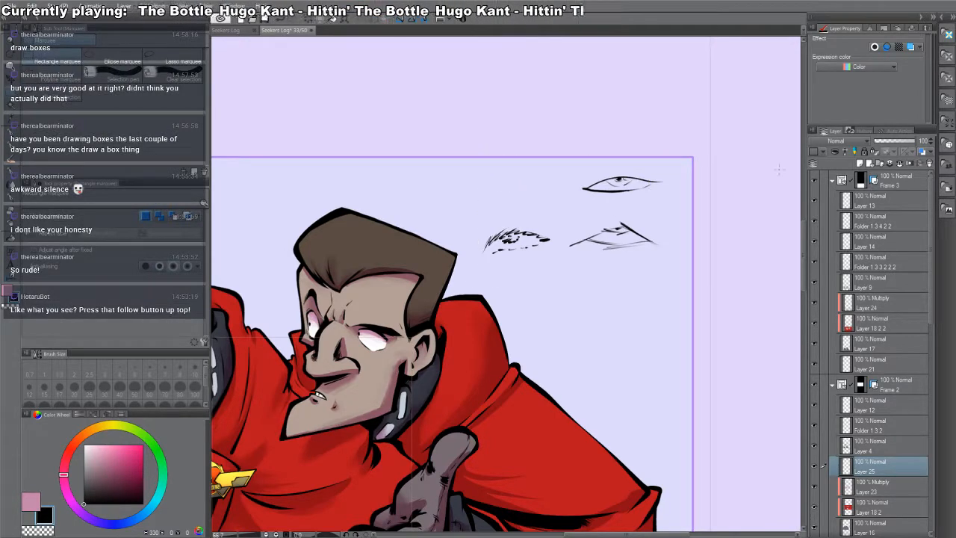
key(p)
click(929, 163)
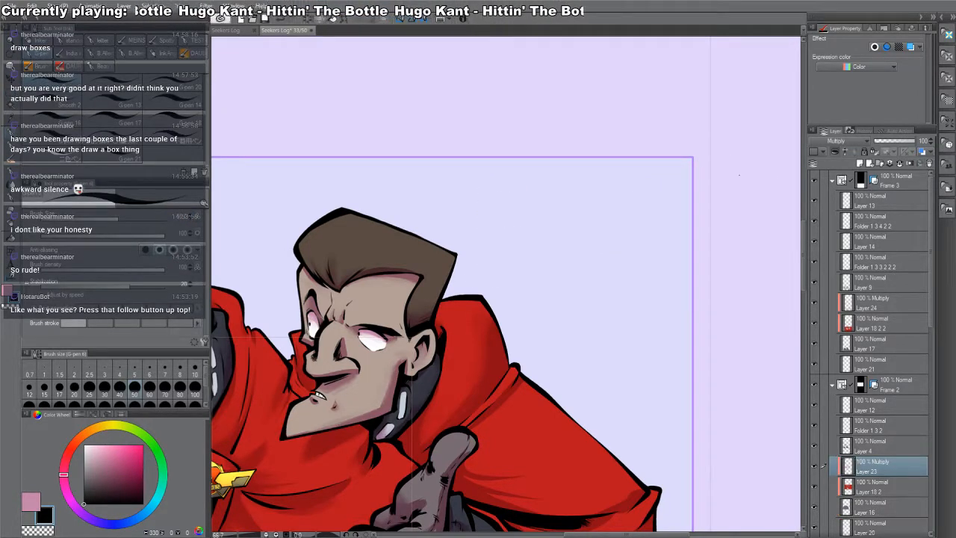
drag(484, 280, 523, 227)
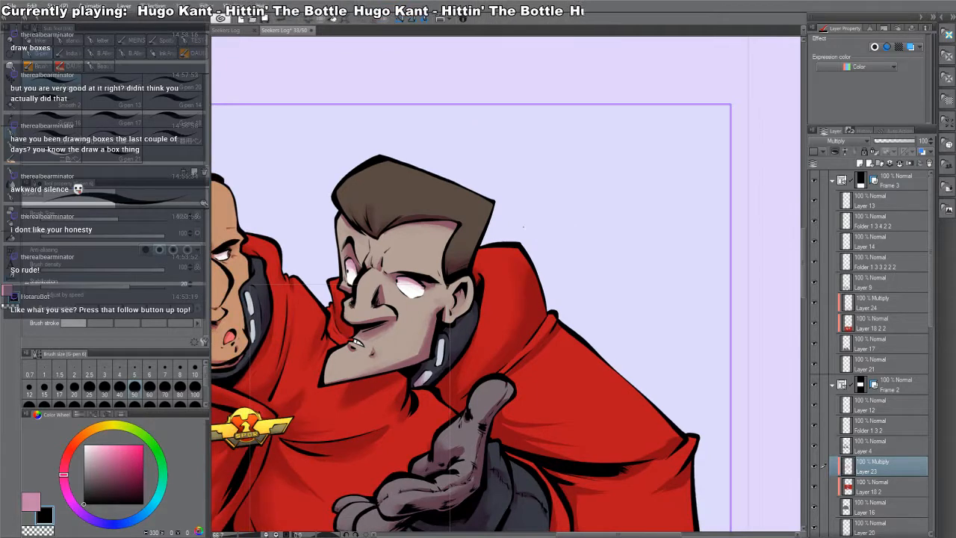
key(o)
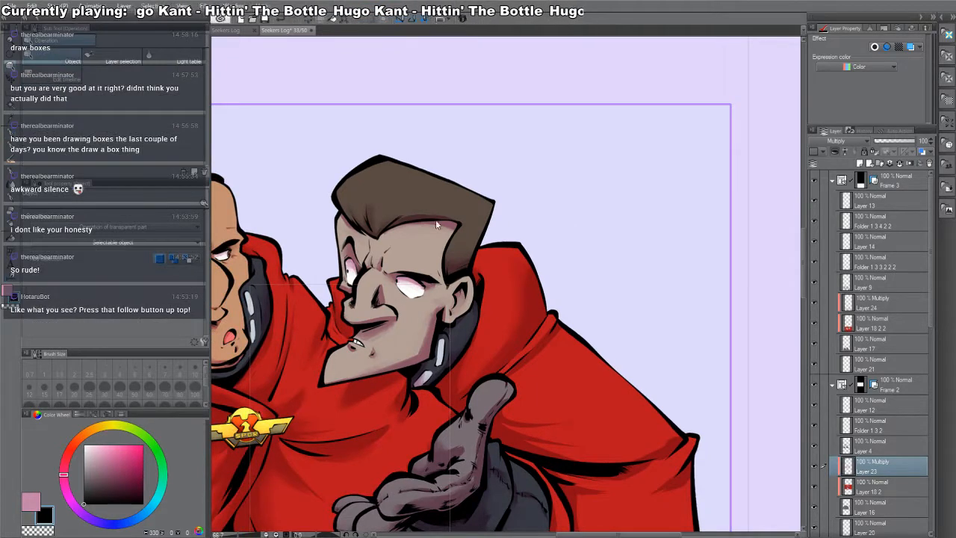
click(506, 243)
click(529, 300)
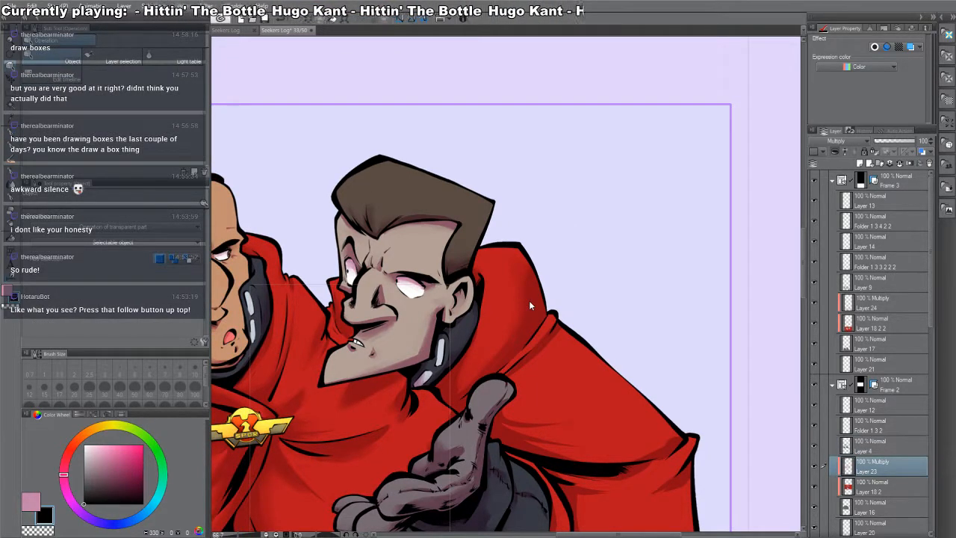
- Shade and soften the folds of the brown-haired man's cape over his shoulder and behind his raised arm on the multiply layer
key(b)
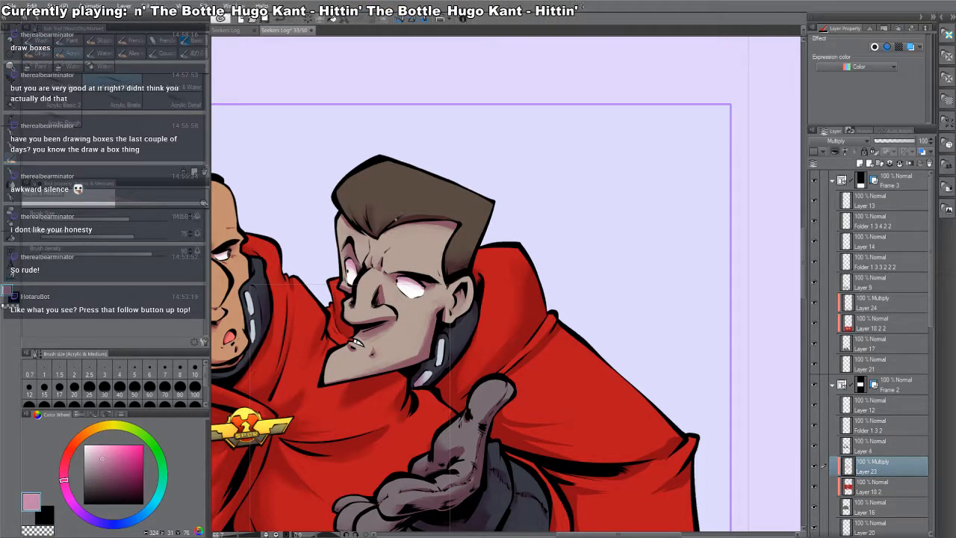
drag(570, 387, 610, 214)
drag(676, 407, 566, 363)
key(r)
drag(389, 202, 591, 159)
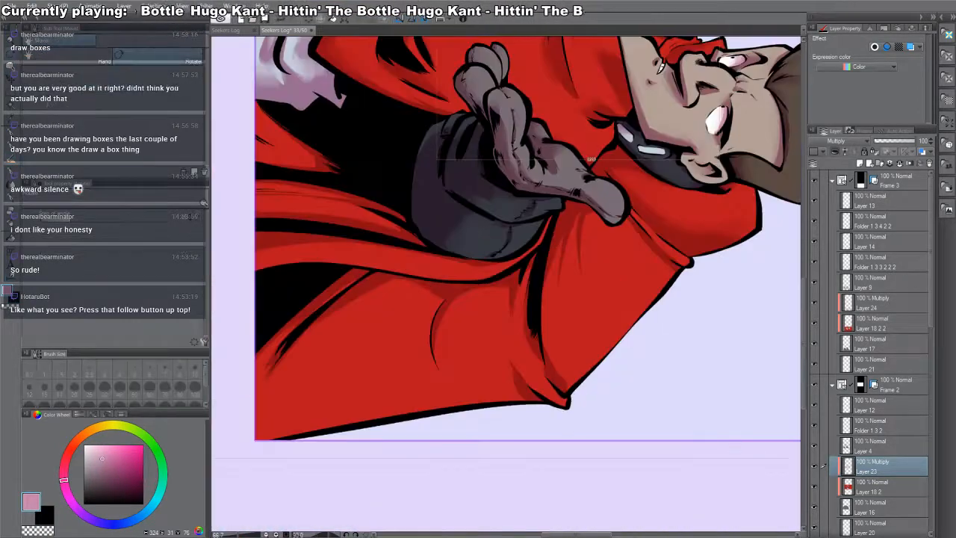
key(b)
mouse_move(583, 216)
mouse_down()
mouse_move(576, 260)
mouse_move(588, 276)
mouse_up()
key(ctrl+z)
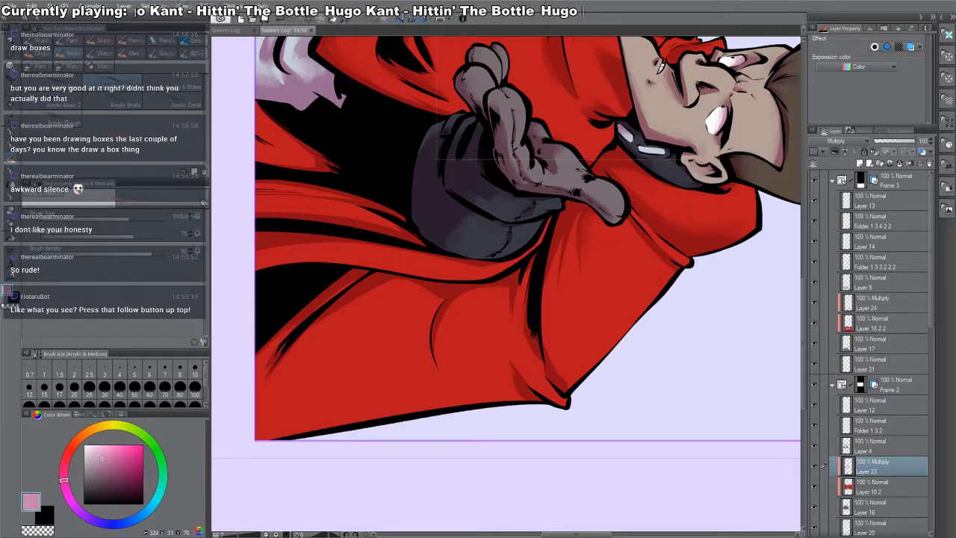
drag(580, 193, 547, 182)
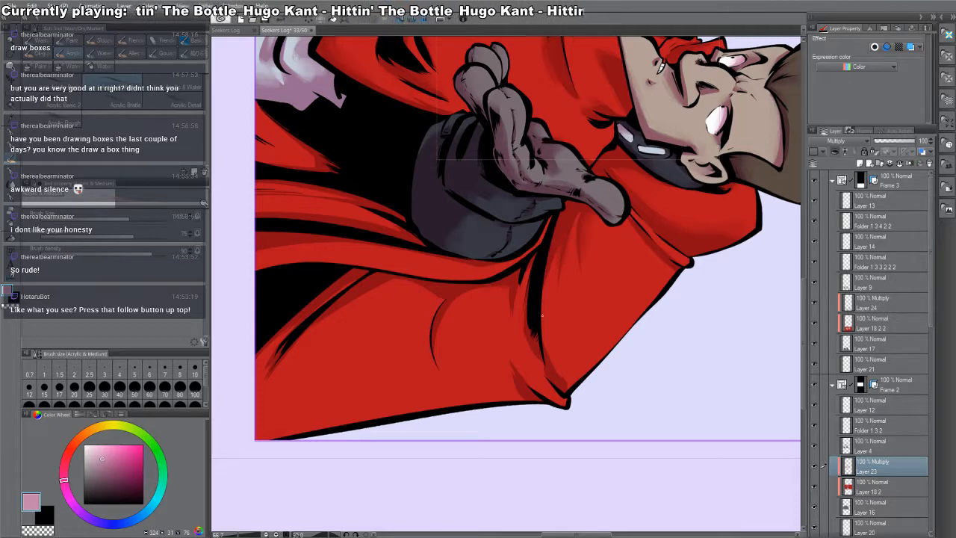
drag(543, 367, 567, 387)
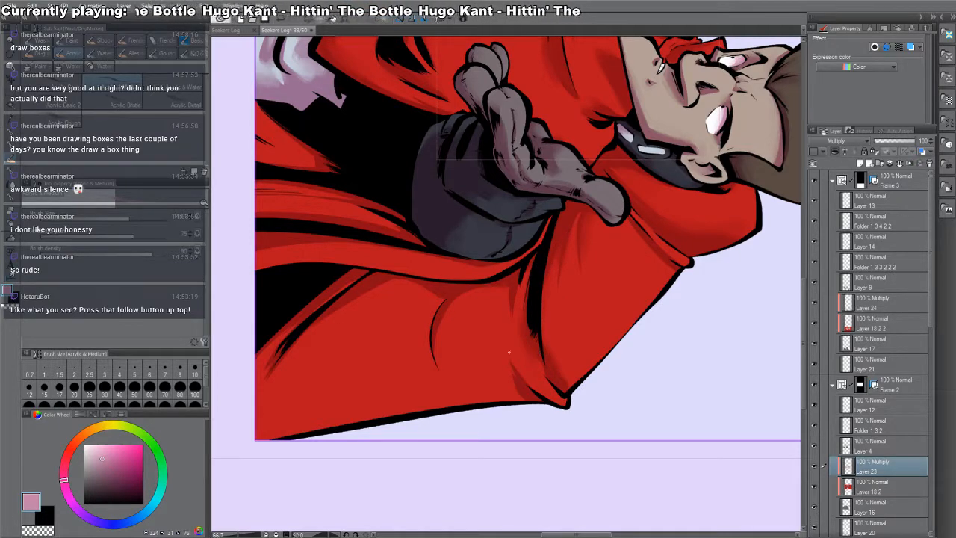
mouse_move(477, 294)
mouse_down()
mouse_move(442, 339)
mouse_move(501, 370)
mouse_move(561, 349)
mouse_move(523, 436)
mouse_move(459, 281)
mouse_up()
- Clean up and blend the shading on the hanging cape folds below the brown-haired man's sleeve
key(c)
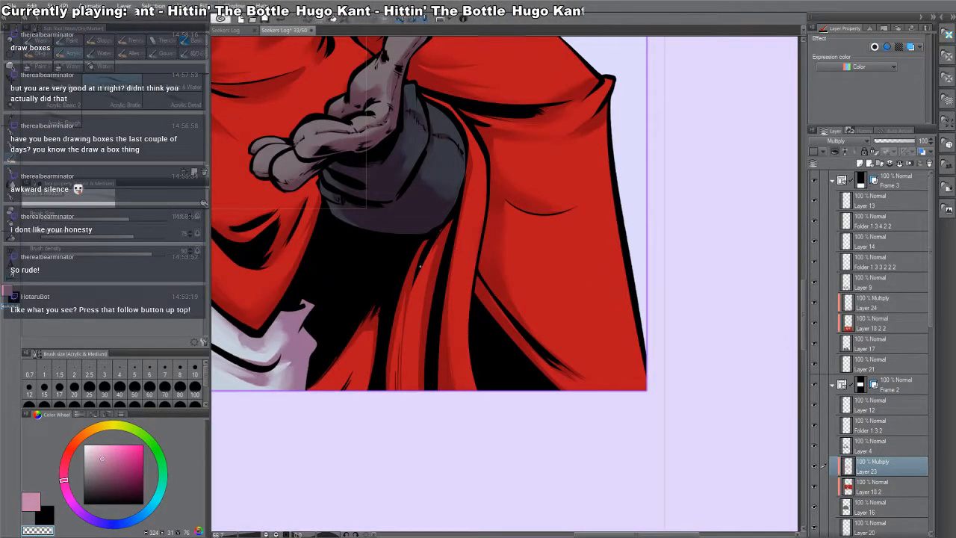
key(c)
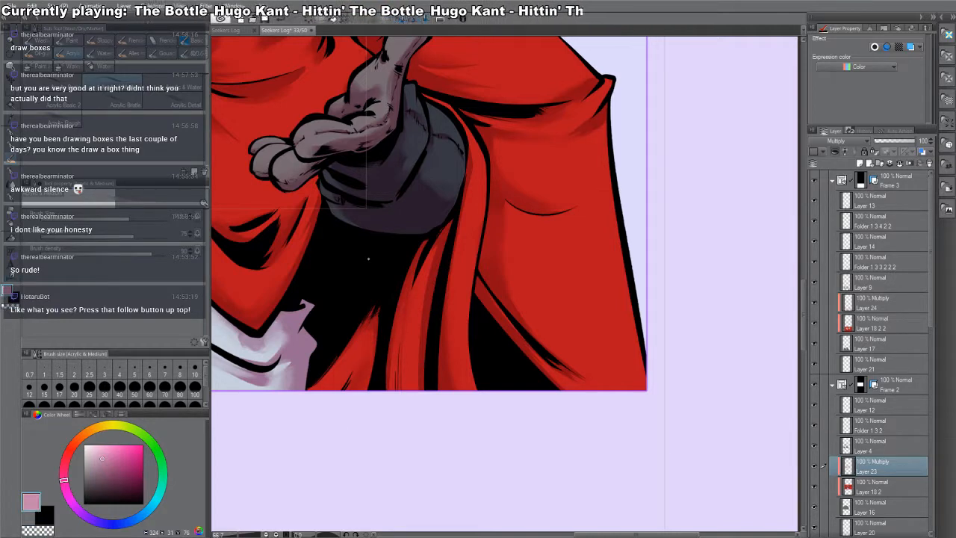
mouse_move(539, 360)
mouse_down()
mouse_move(567, 388)
mouse_move(594, 389)
mouse_up()
drag(557, 189, 590, 339)
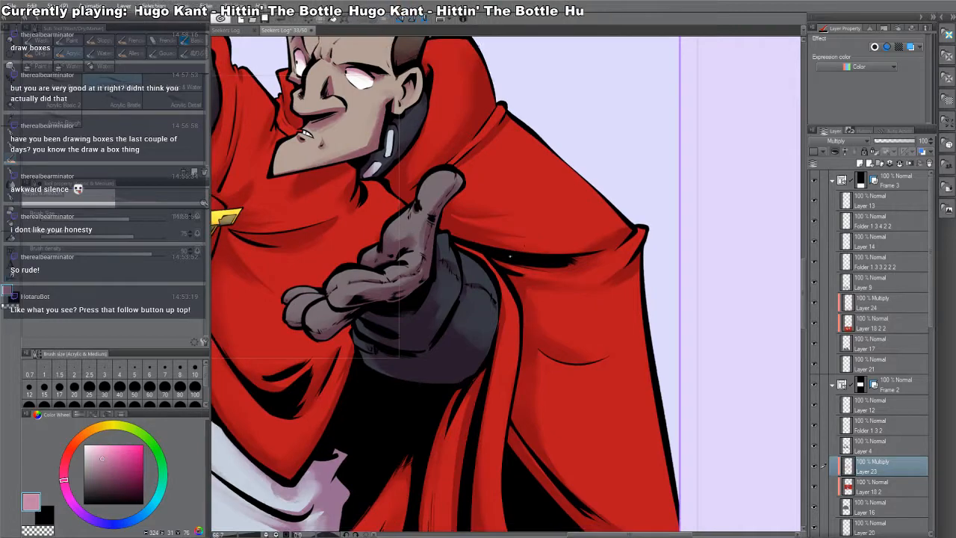
- Switch to the first frame's multiply layer, Layer 22, and blend the shading on the dark-haired man's hanging cape folds
drag(510, 256, 691, 319)
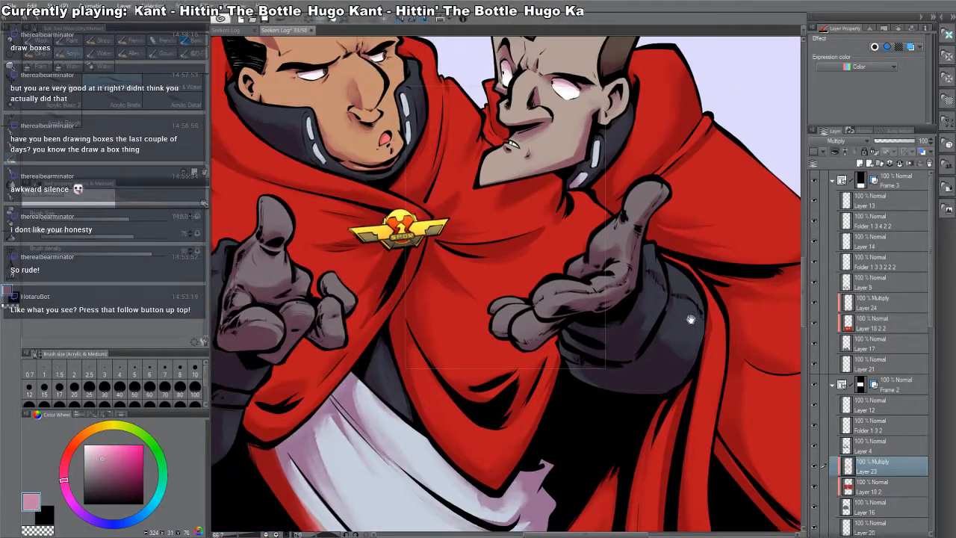
key(ctrl+space)
scroll(559, 275, down, 8)
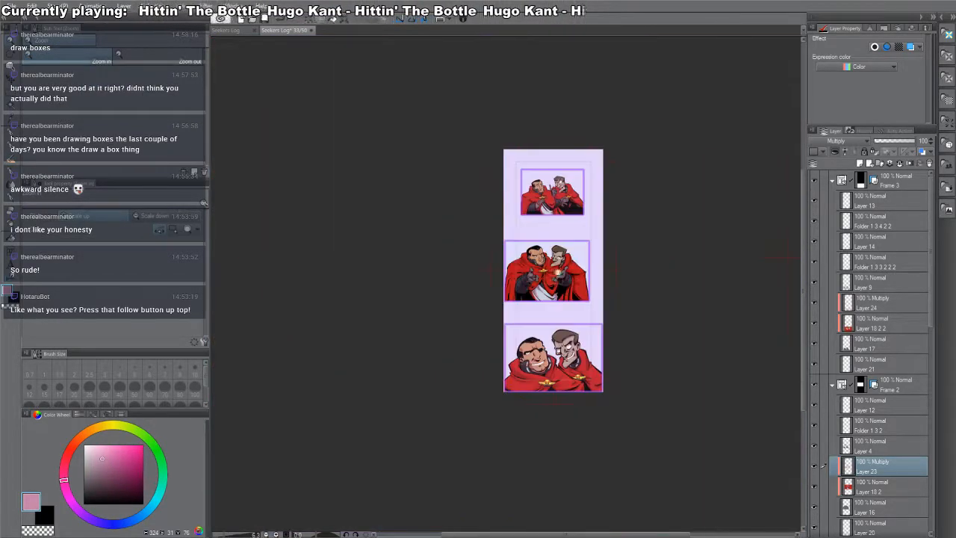
scroll(568, 389, up, 6)
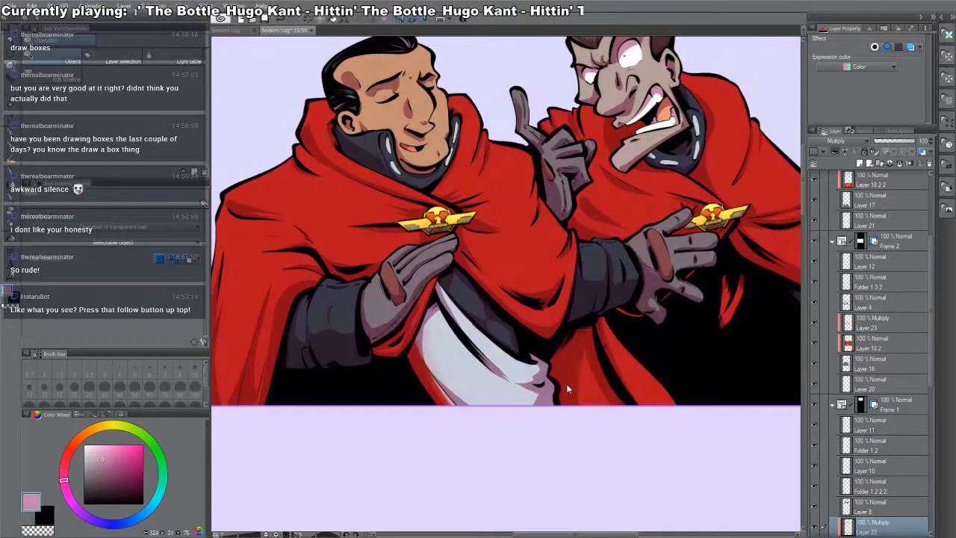
key(b)
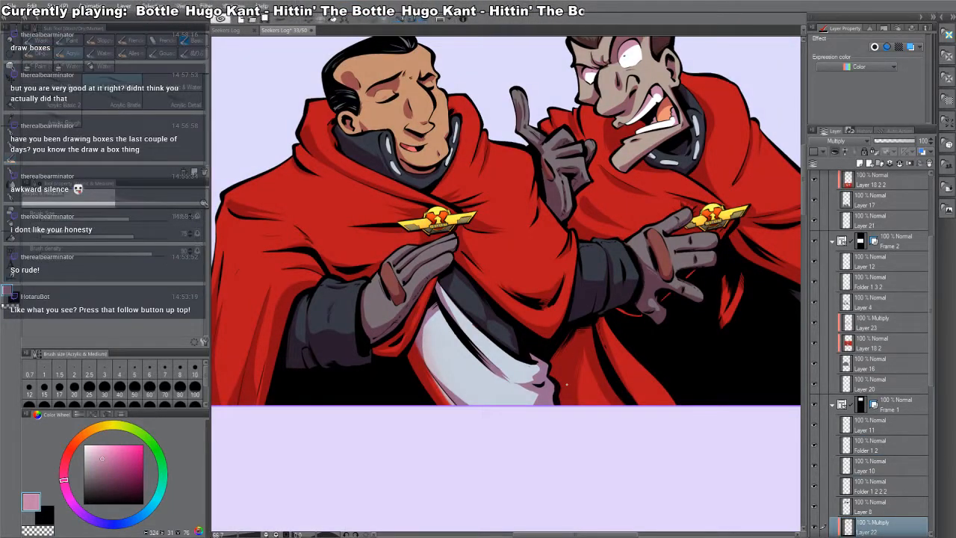
key(space)
drag(567, 384, 784, 334)
key(c)
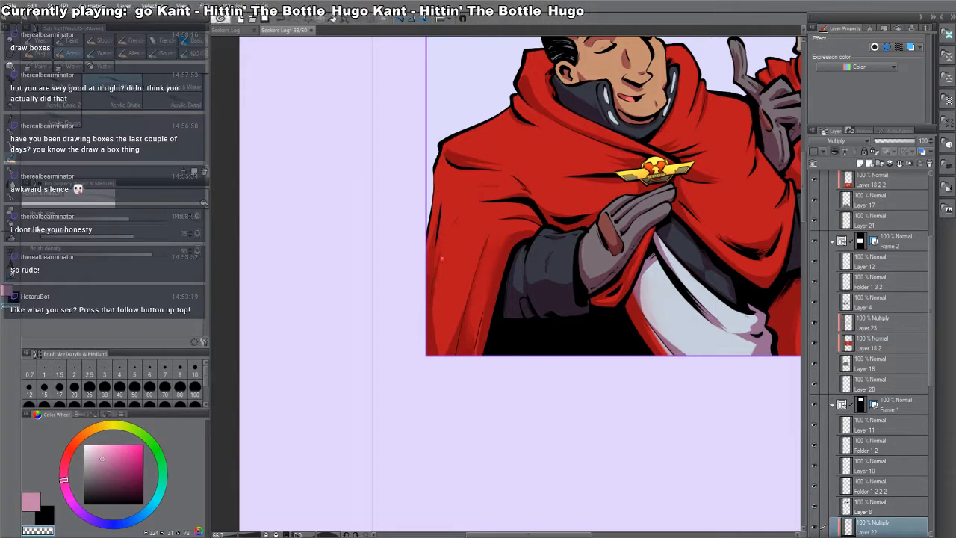
- Refine the fold shading on the dark-haired man's cape around his shoulder and bent arm in the first frame
drag(495, 177, 555, 267)
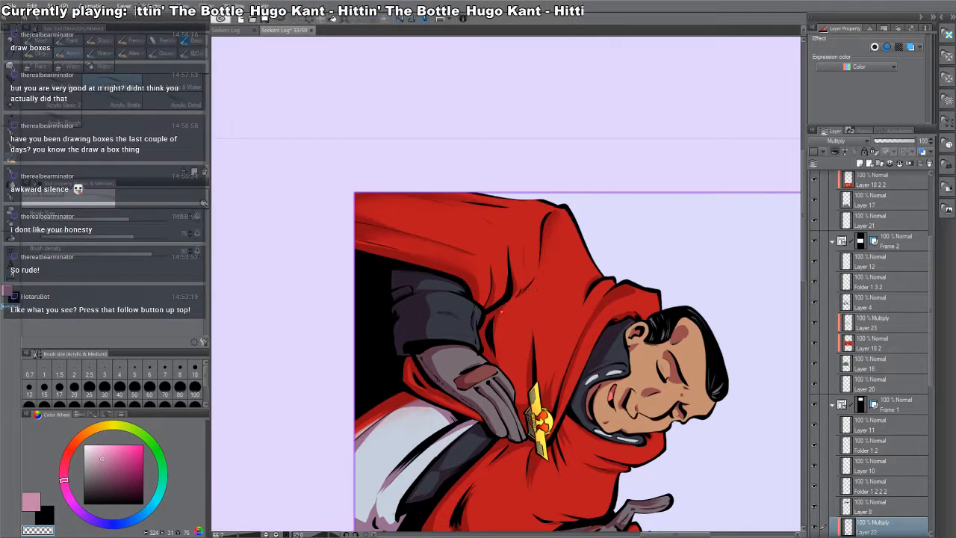
key(c)
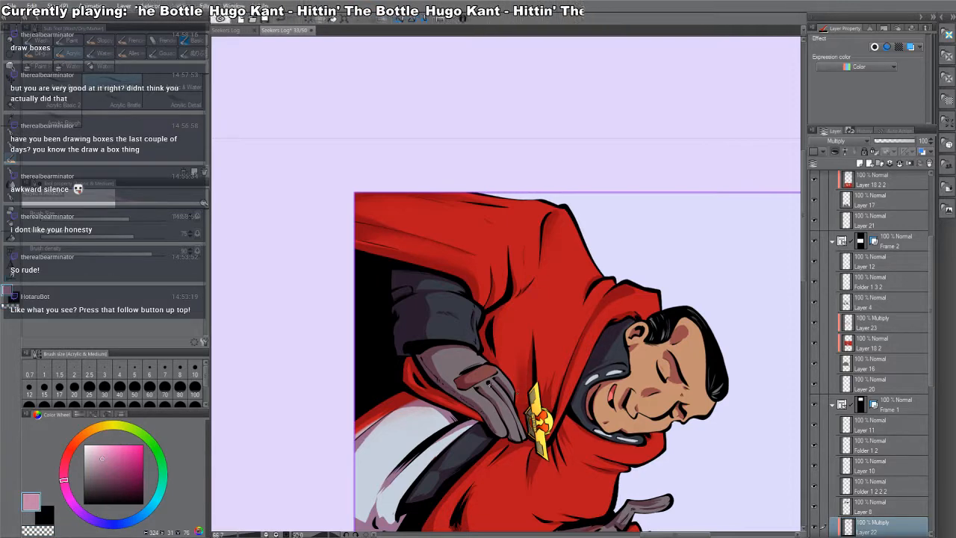
mouse_move(639, 232)
mouse_down()
mouse_move(596, 75)
mouse_move(470, 172)
mouse_up()
mouse_move(584, 342)
mouse_down()
mouse_move(572, 360)
mouse_move(584, 359)
mouse_up()
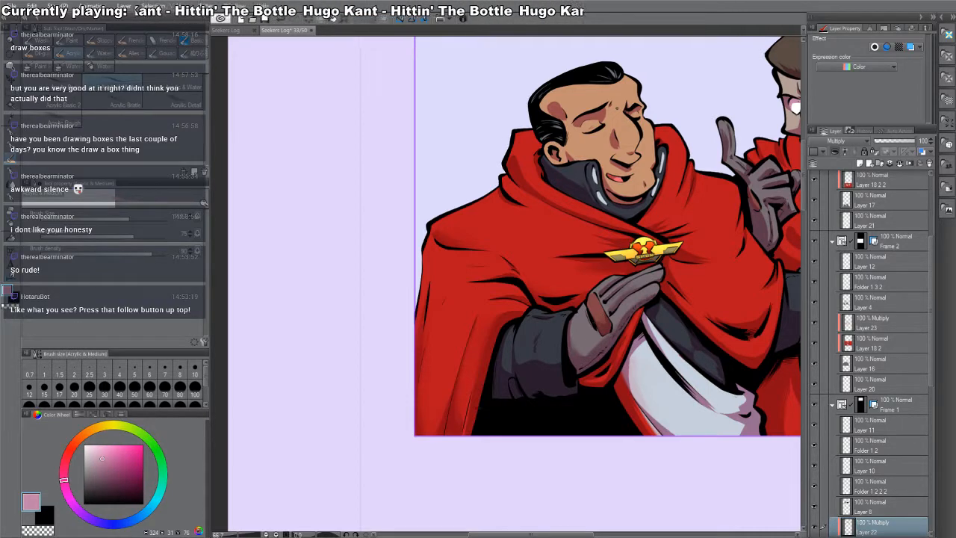
- Erase excess shading along the dark-haired man's white robe and the cape edge beside it in the first frame
key(c)
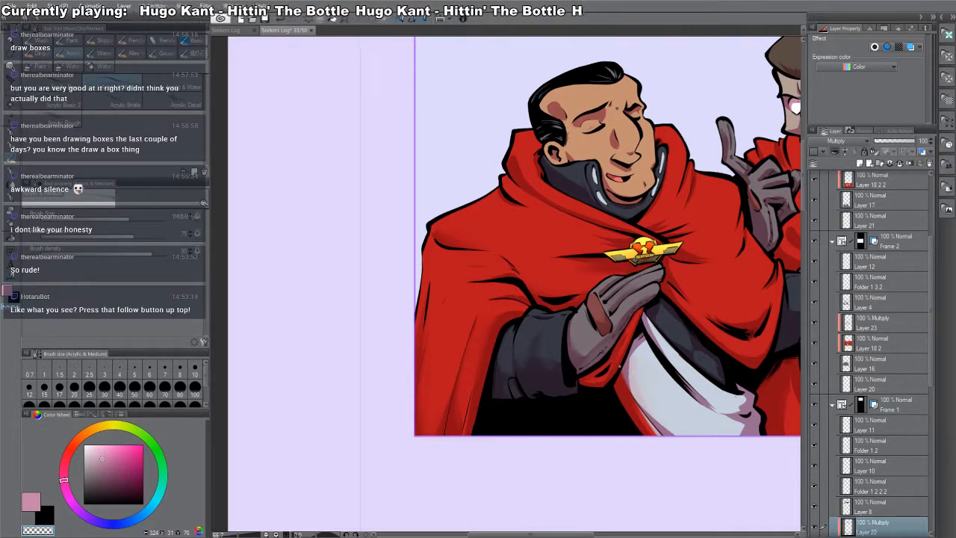
mouse_move(619, 366)
mouse_down()
mouse_move(637, 413)
mouse_move(673, 435)
mouse_up()
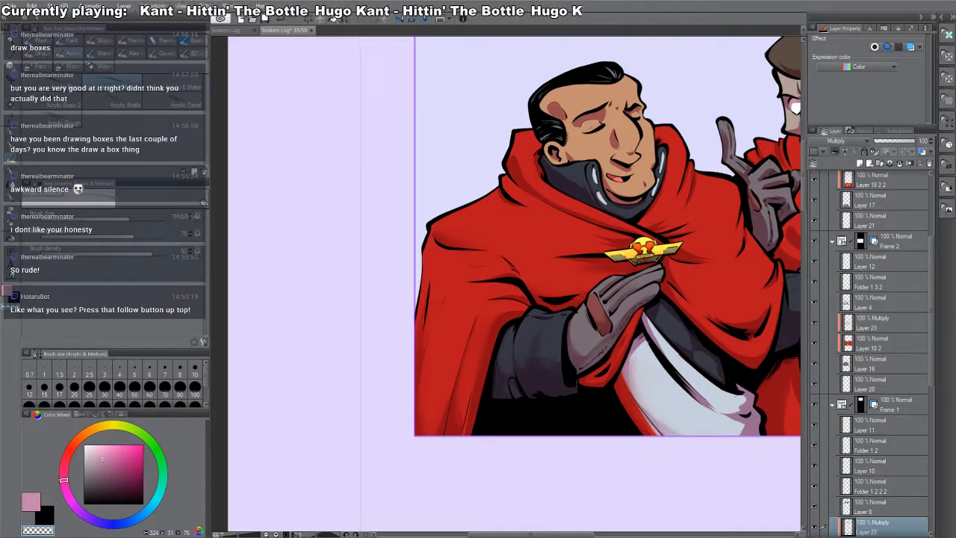
mouse_move(623, 376)
mouse_down()
mouse_move(638, 347)
mouse_move(664, 352)
mouse_move(711, 404)
mouse_move(746, 397)
mouse_move(747, 435)
mouse_up()
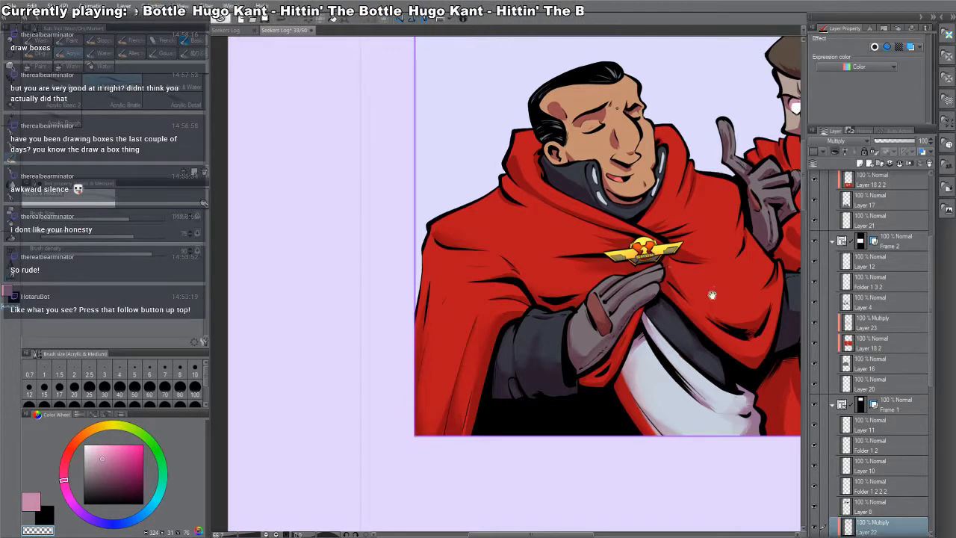
drag(713, 295, 631, 231)
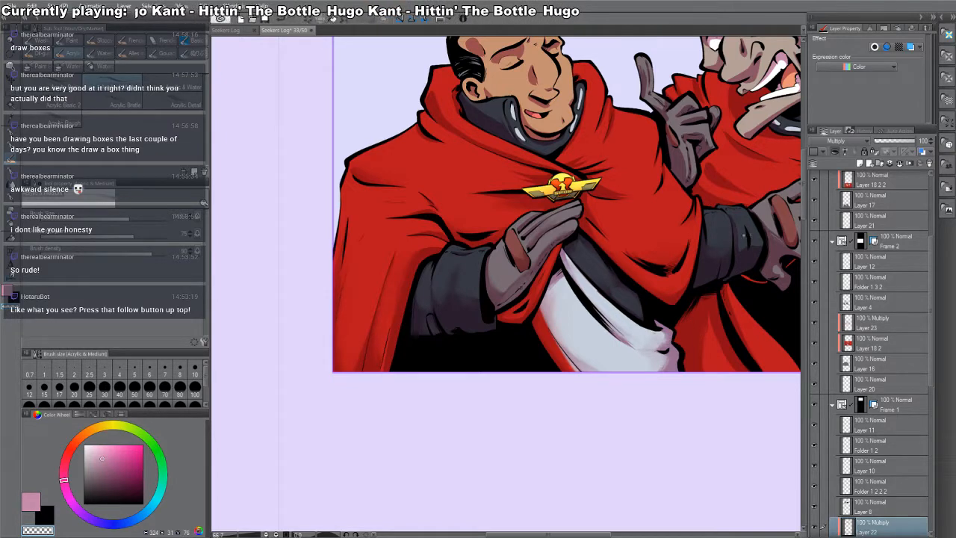
- Soften the shading on the brown-haired man's outer cape edge and shoulder folds in the first frame
drag(782, 214, 622, 277)
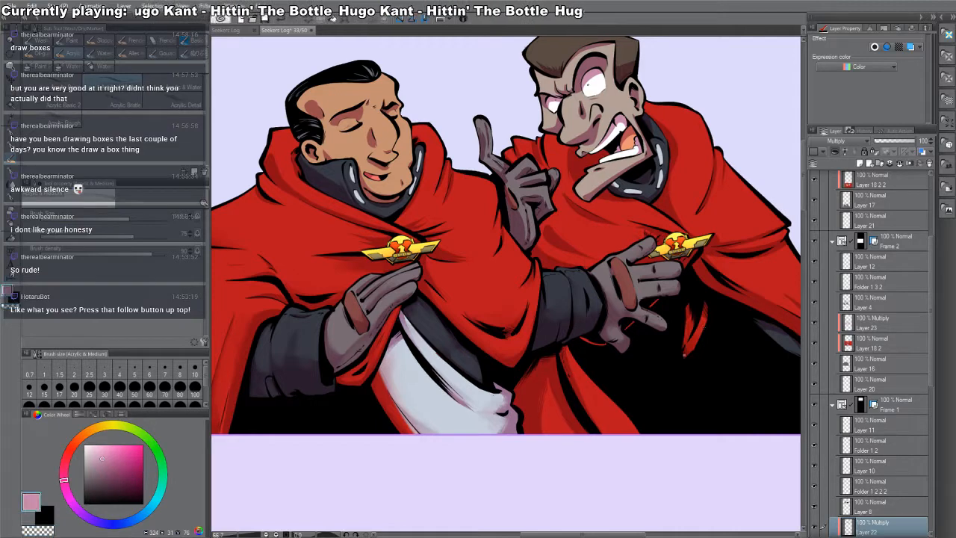
drag(722, 313, 559, 330)
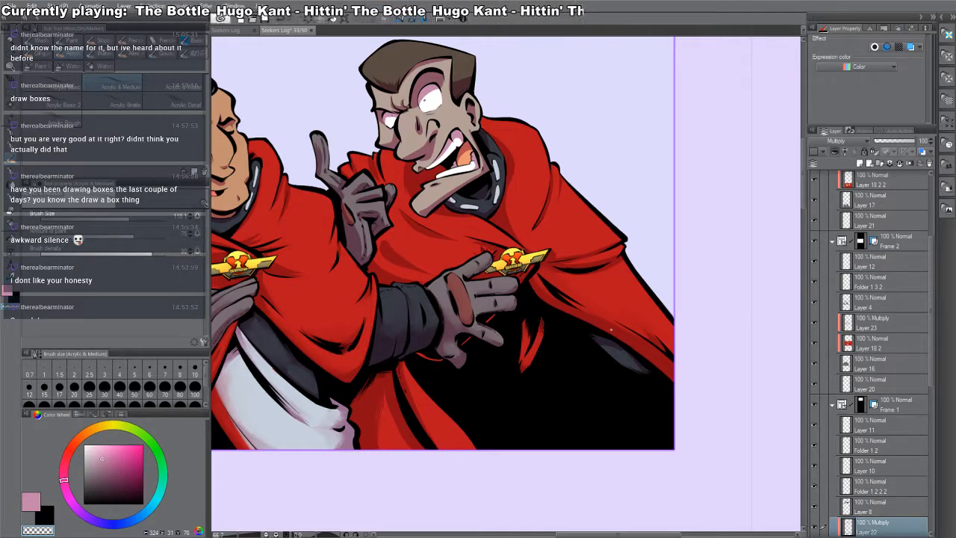
drag(633, 290, 438, 472)
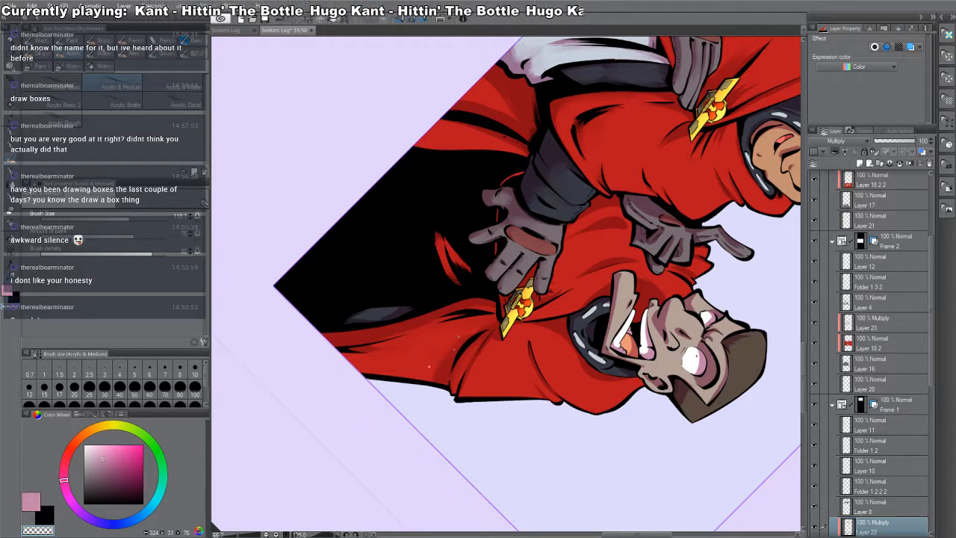
ctrl+alt+drag(467, 384, 459, 376)
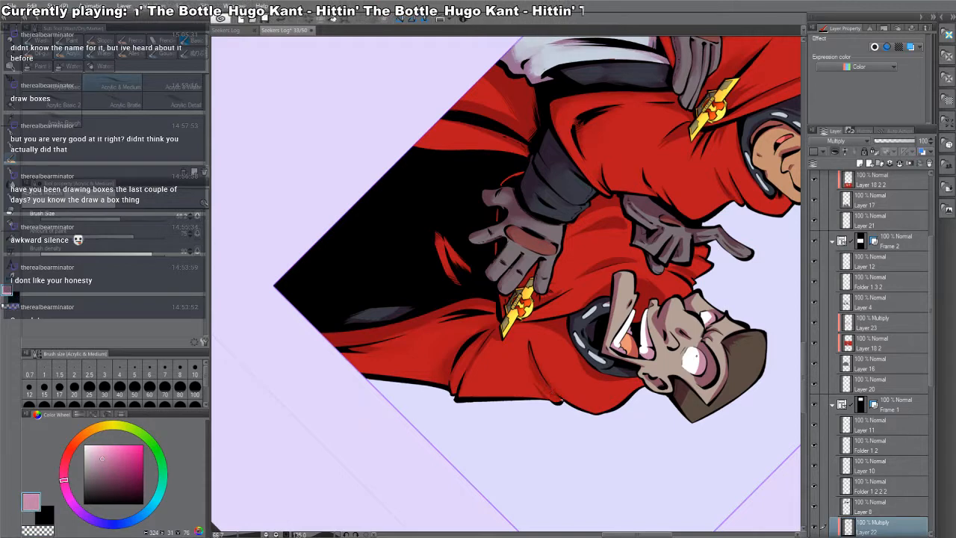
shift+drag(544, 382, 601, 326)
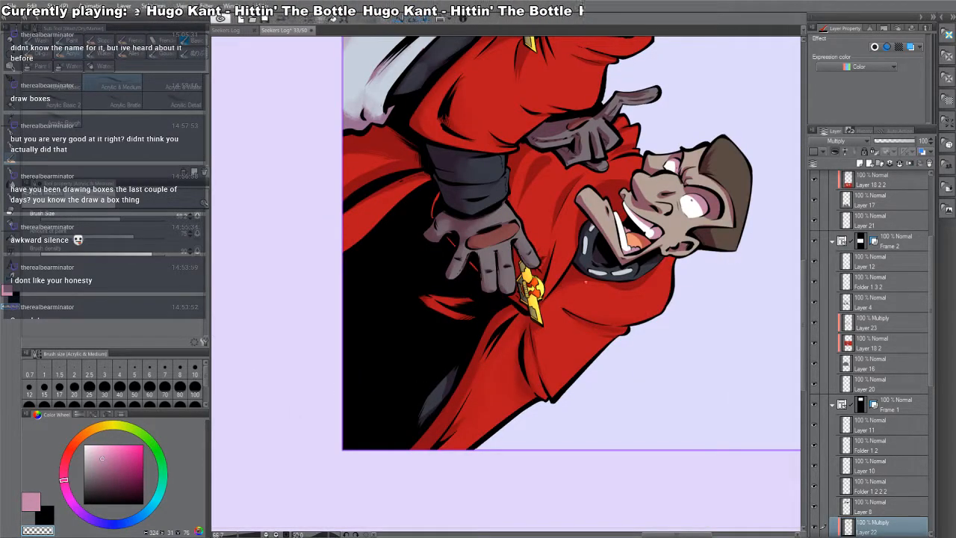
mouse_move(585, 281)
shift+mouse_down()
mouse_move(553, 259)
mouse_move(578, 281)
shift+mouse_up()
- Clean up the shading on the brown-haired man's cape around his collar, chest and raised hand
key(c)
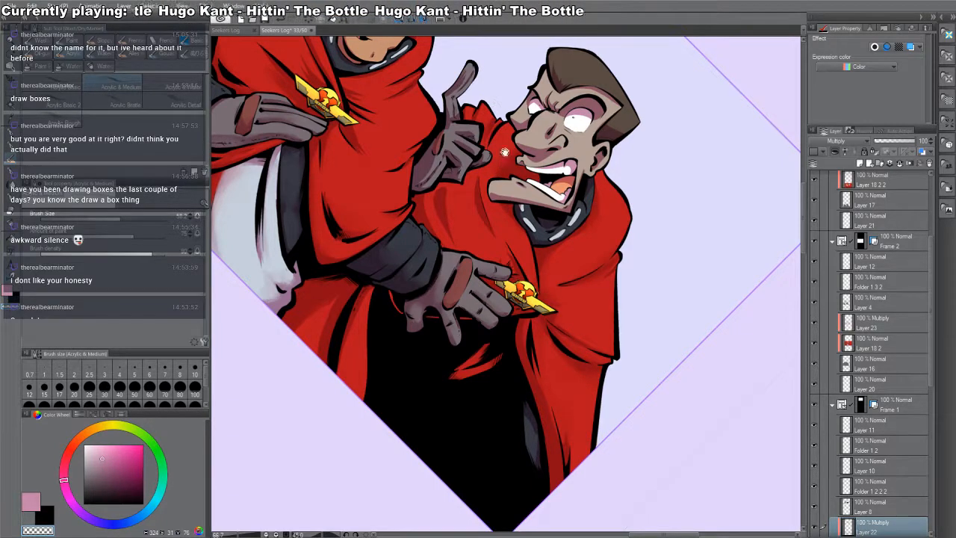
drag(505, 151, 540, 263)
drag(683, 342, 646, 111)
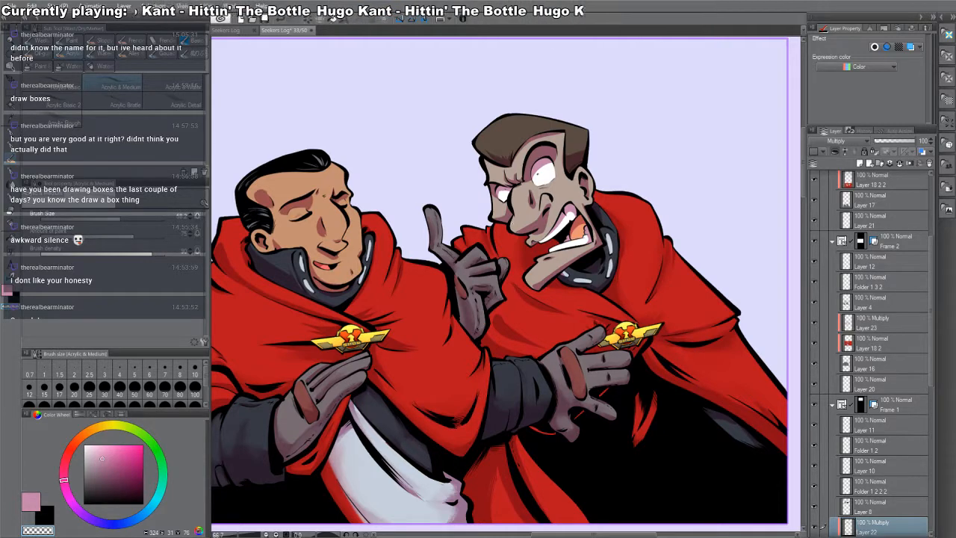
drag(521, 195, 531, 226)
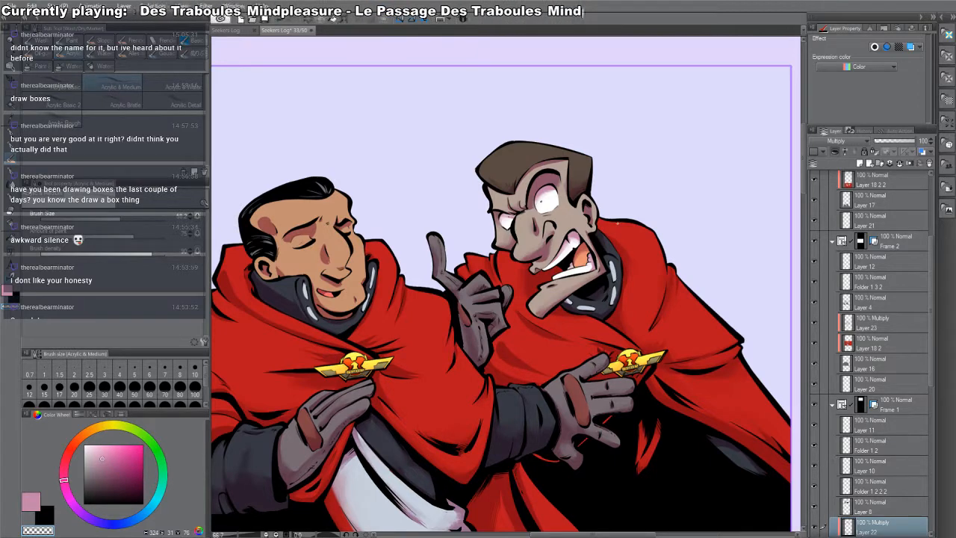
drag(740, 422, 586, 201)
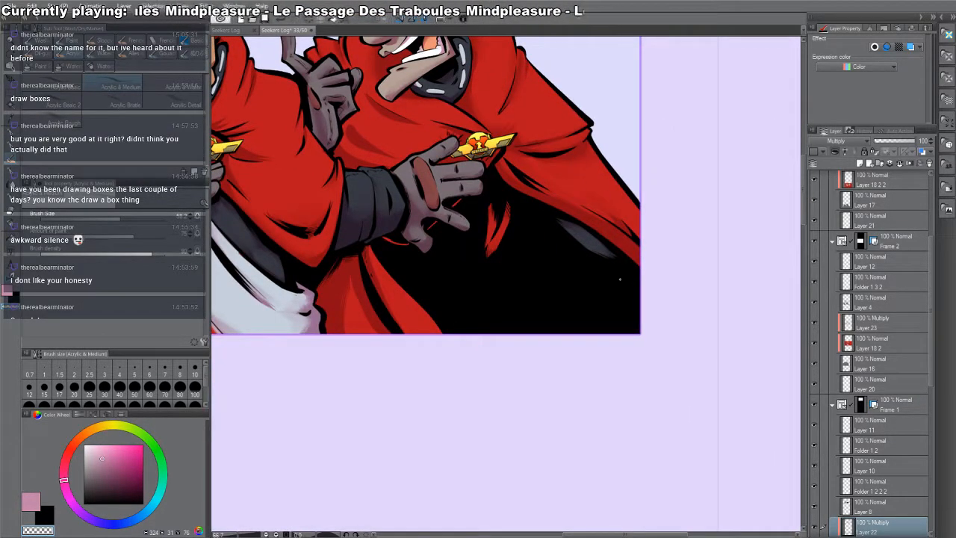
drag(525, 196, 633, 274)
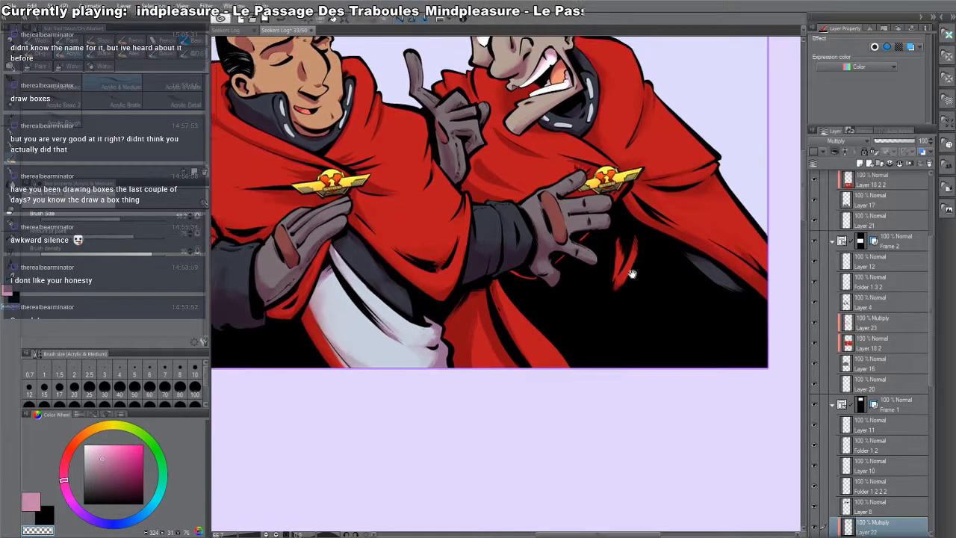
- Touch up the shading on the dark-haired man's cape across his chest and around his collar
drag(471, 225, 578, 343)
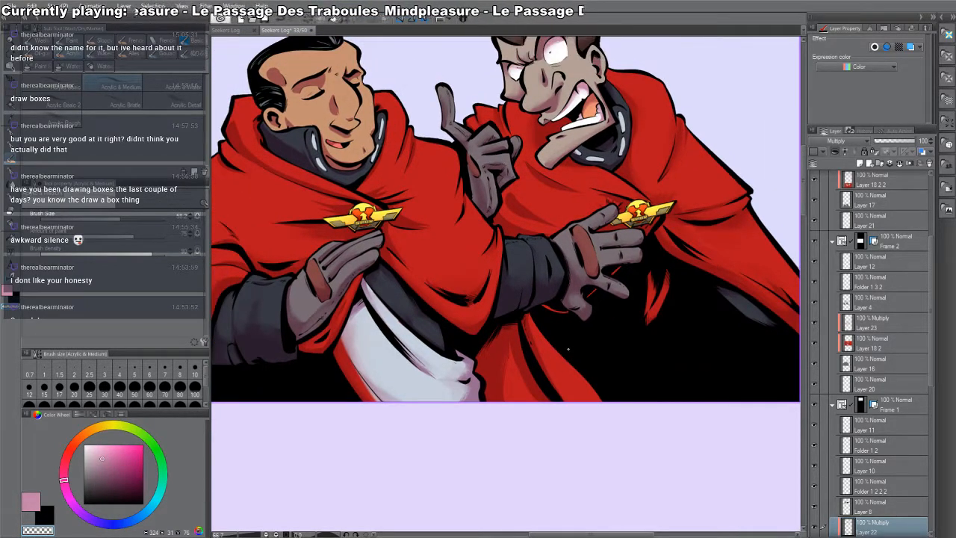
drag(569, 349, 748, 446)
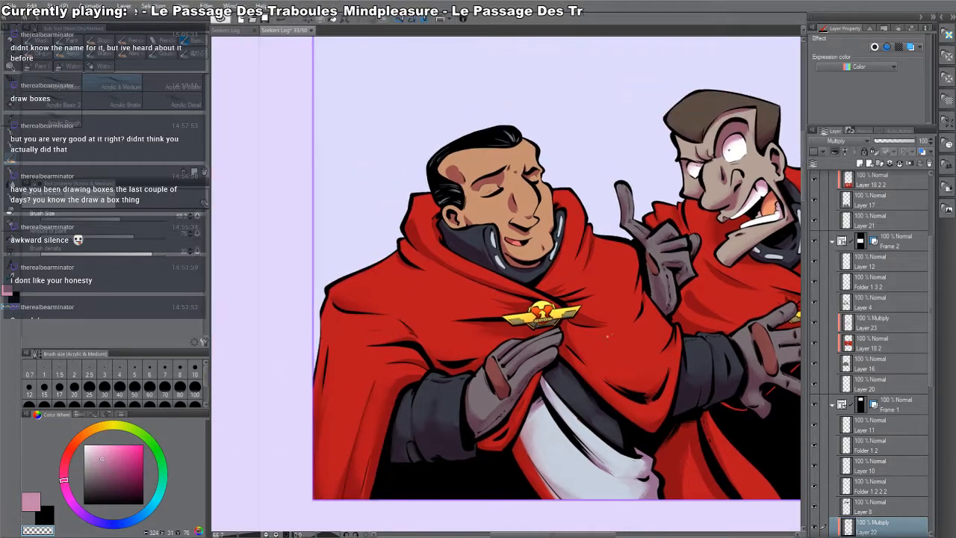
drag(557, 292, 465, 316)
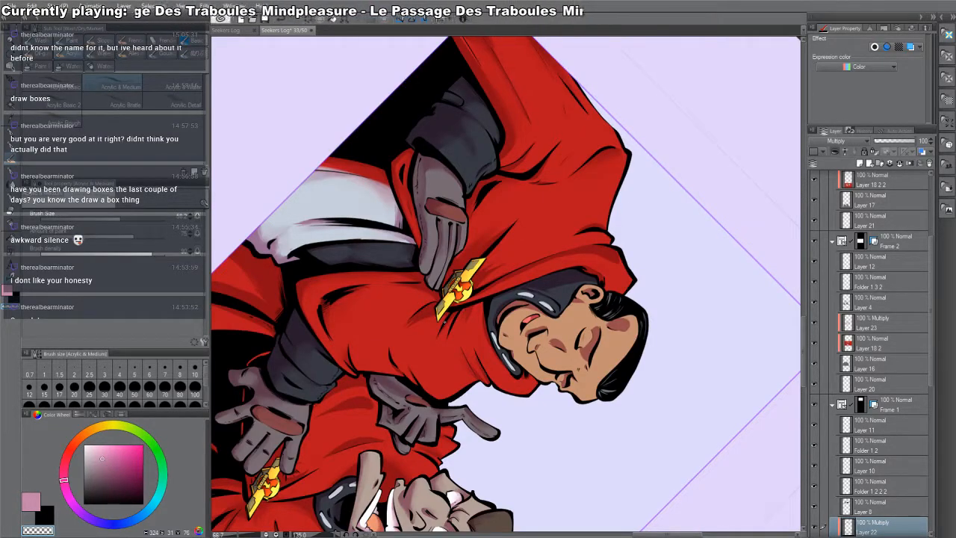
drag(445, 451, 644, 185)
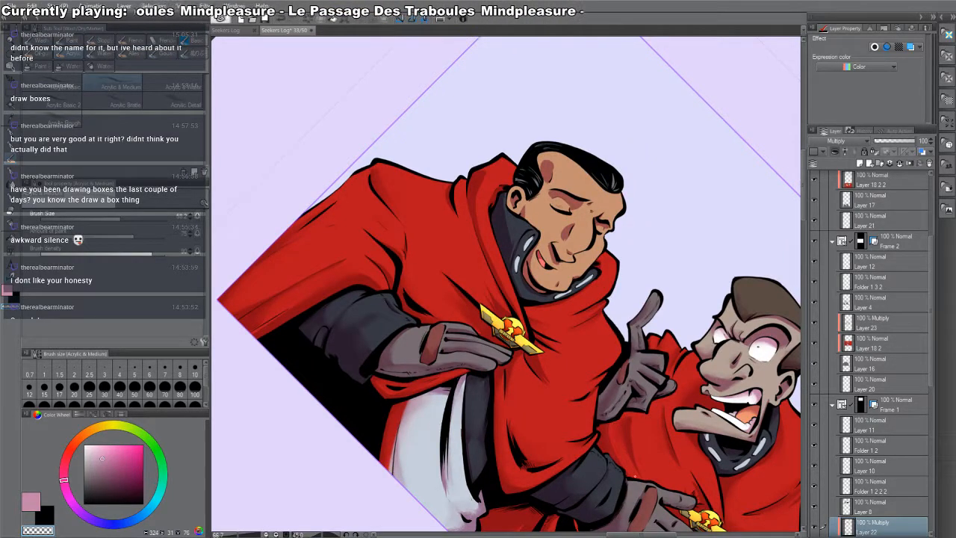
drag(633, 454, 672, 192)
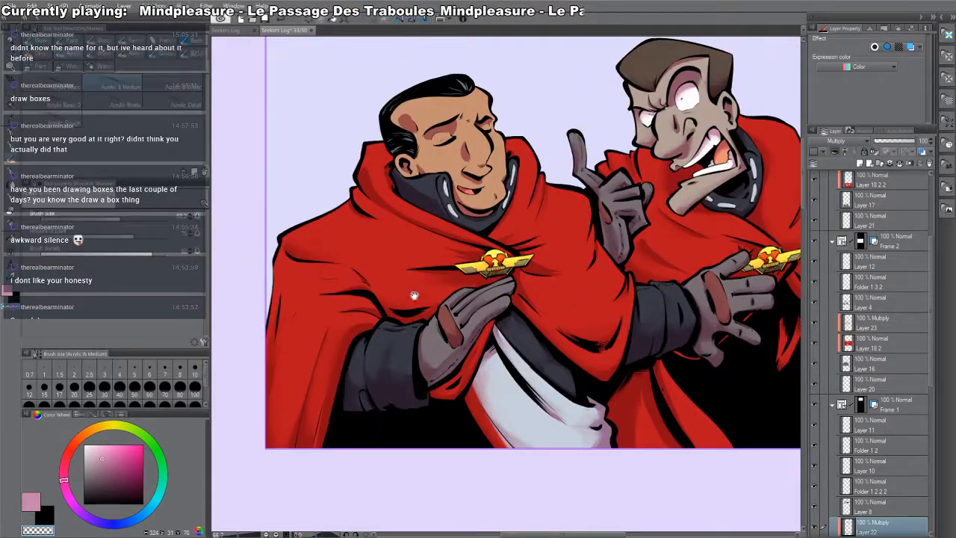
drag(411, 294, 449, 341)
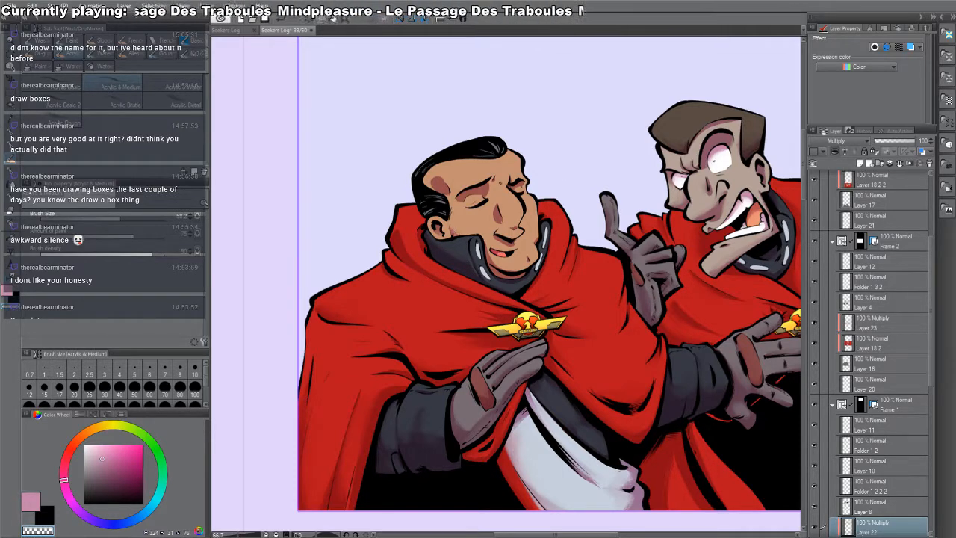
drag(435, 190, 442, 174)
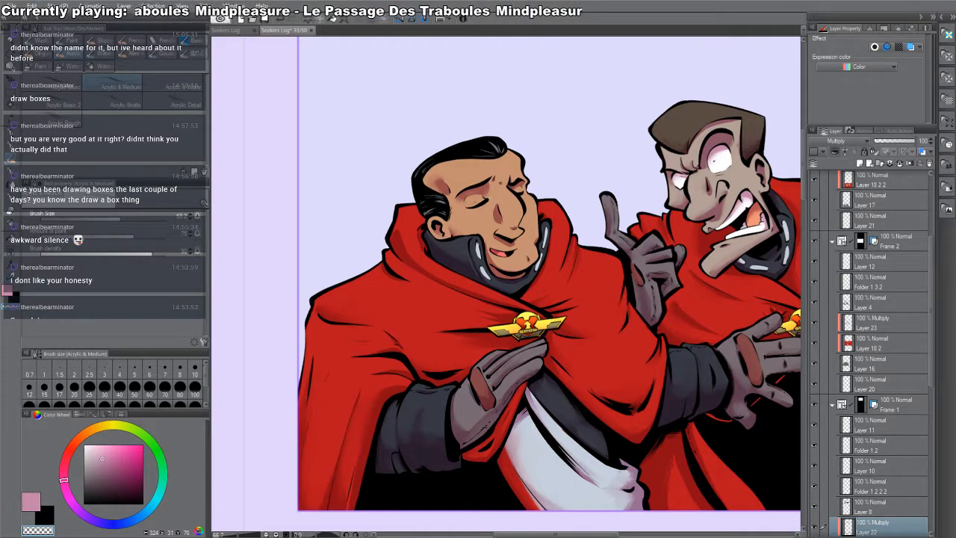
drag(496, 218, 494, 204)
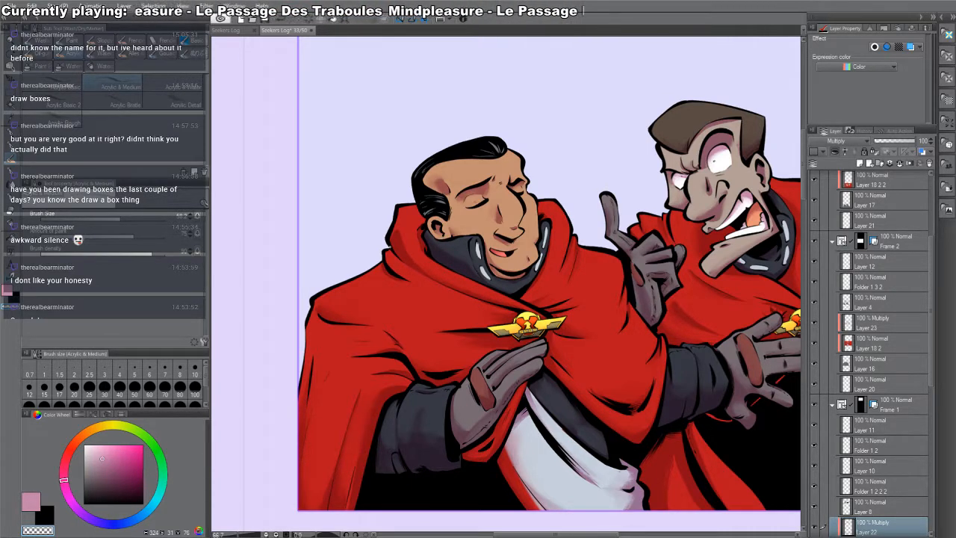
- Compare the shading of the current page with the coloured frames on the previous page
drag(351, 110, 271, 95)
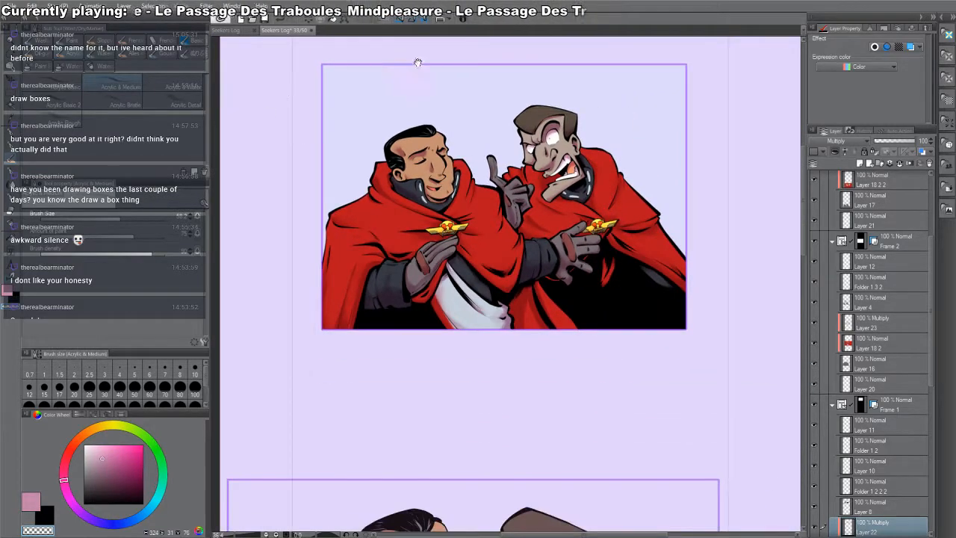
drag(590, 251, 595, 273)
scroll(595, 274, up, 2)
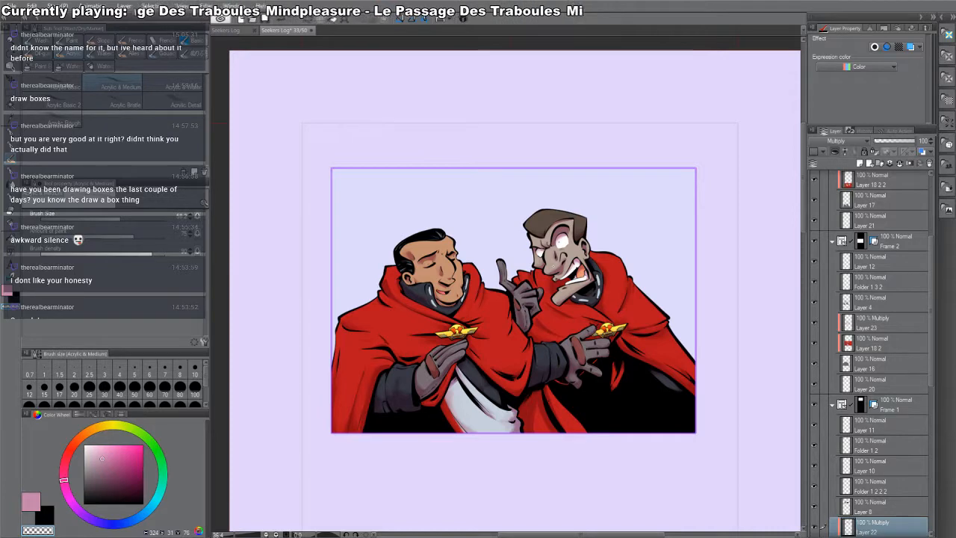
key(Page_Up)
mouse_move(496, 270)
mouse_down()
mouse_move(497, 216)
mouse_move(497, 255)
mouse_up()
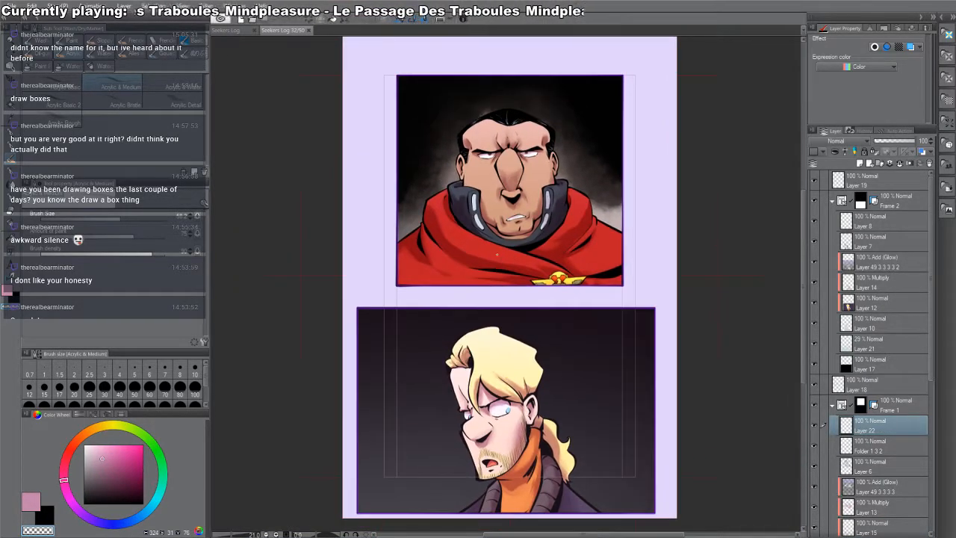
key(Page_Down)
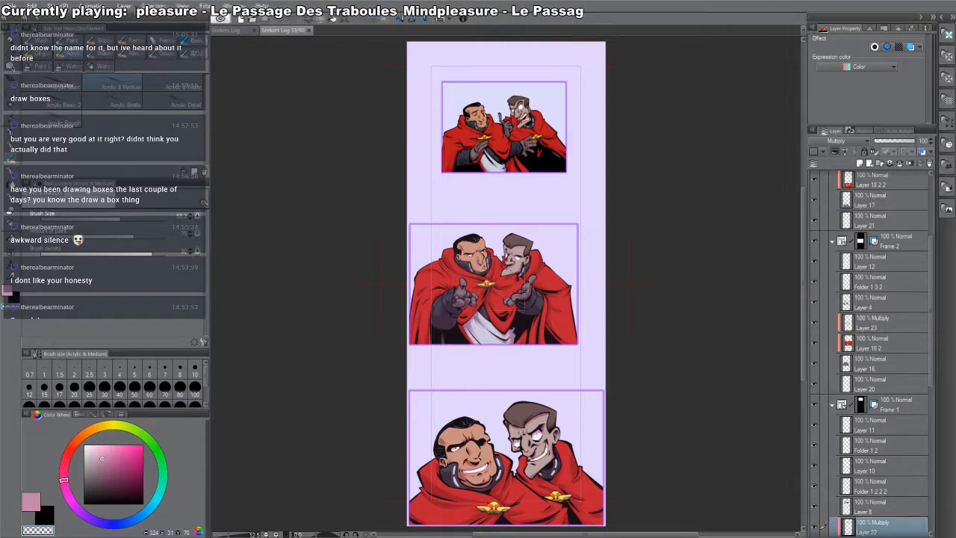
scroll(483, 120, up, 5)
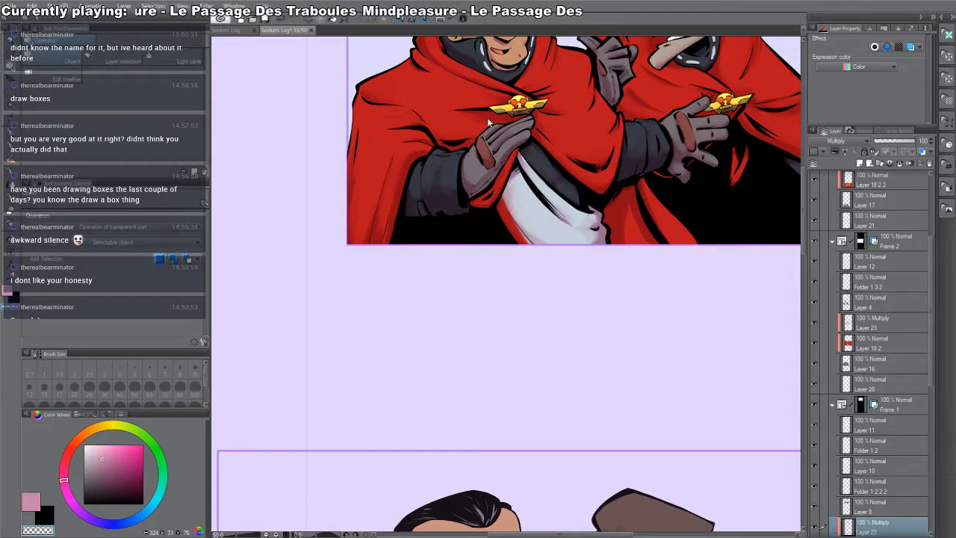
- Add a new clipped Multiply layer directly above Layer 22 in Frame 1 for a gradient
scroll(872, 329, down, 5)
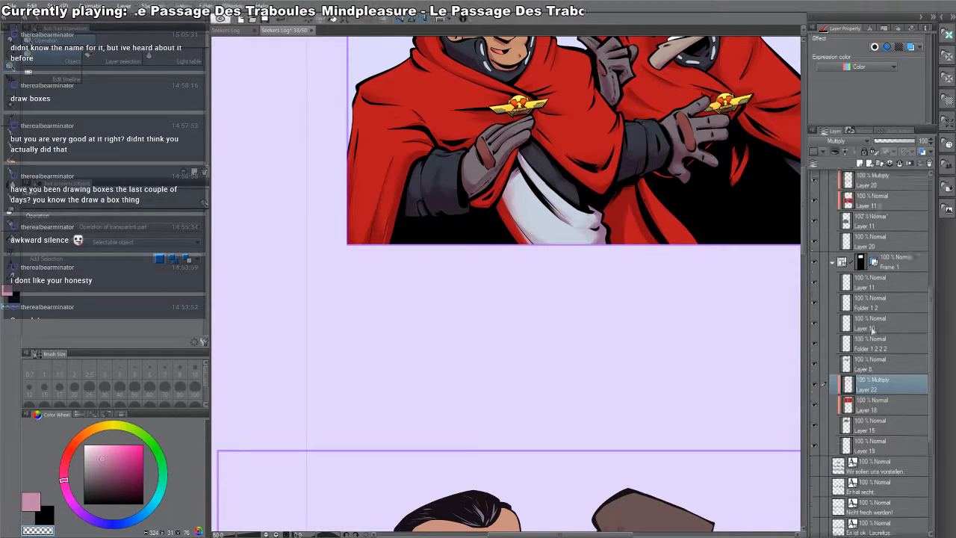
scroll(872, 329, up, 1)
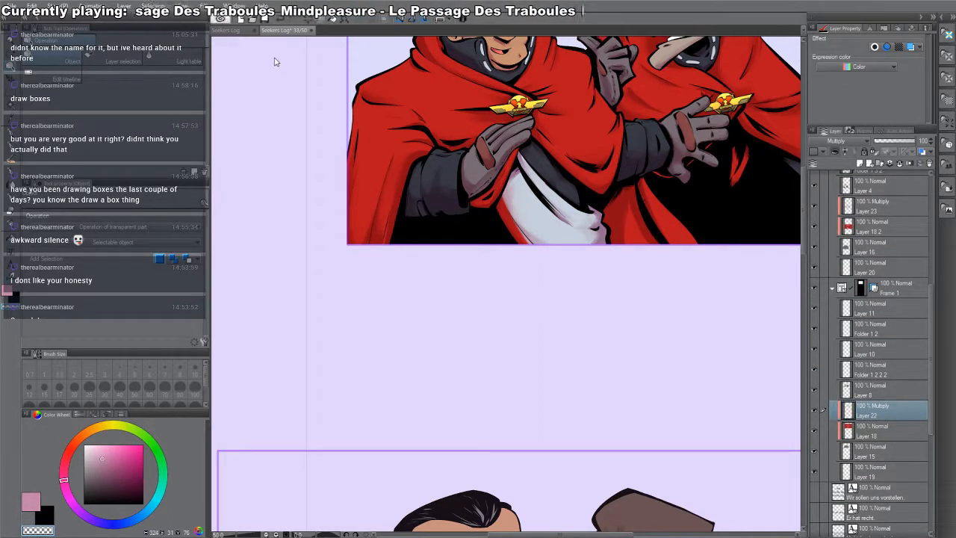
key(g)
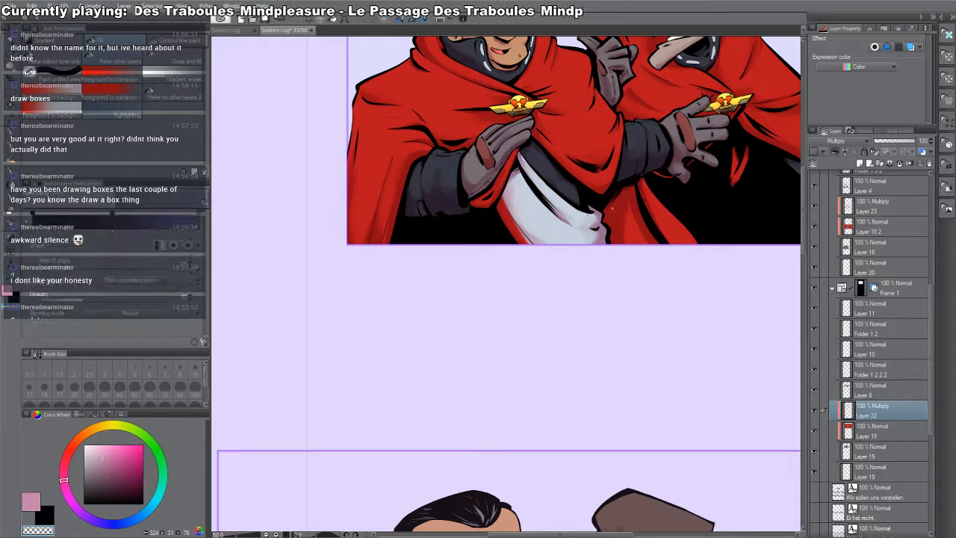
drag(613, 208, 588, 345)
ctrl+shift+click(415, 241)
scroll(413, 239, down, 2)
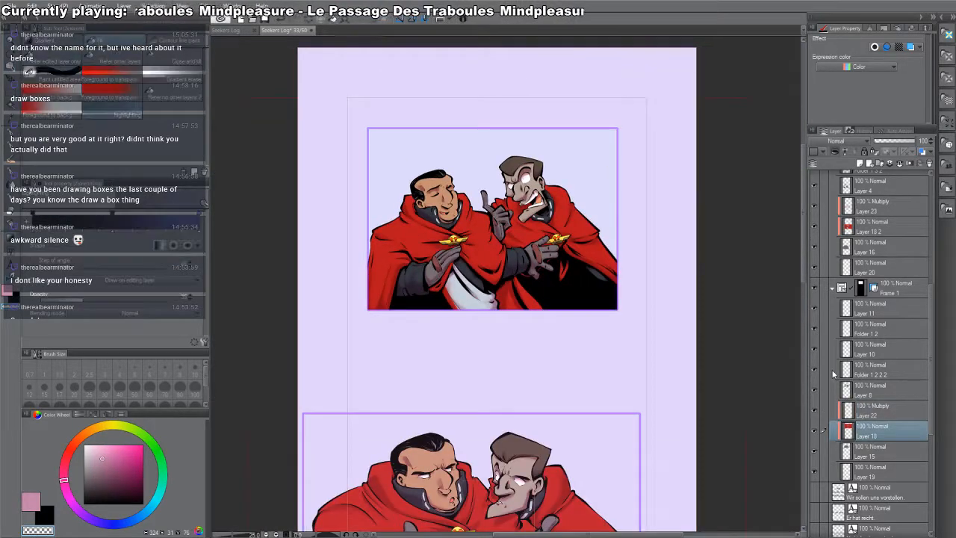
click(859, 409)
key(ctrl+shift+n)
drag(547, 314, 549, 319)
mouse_move(494, 346)
mouse_down()
mouse_move(519, 128)
mouse_move(512, 142)
mouse_up()
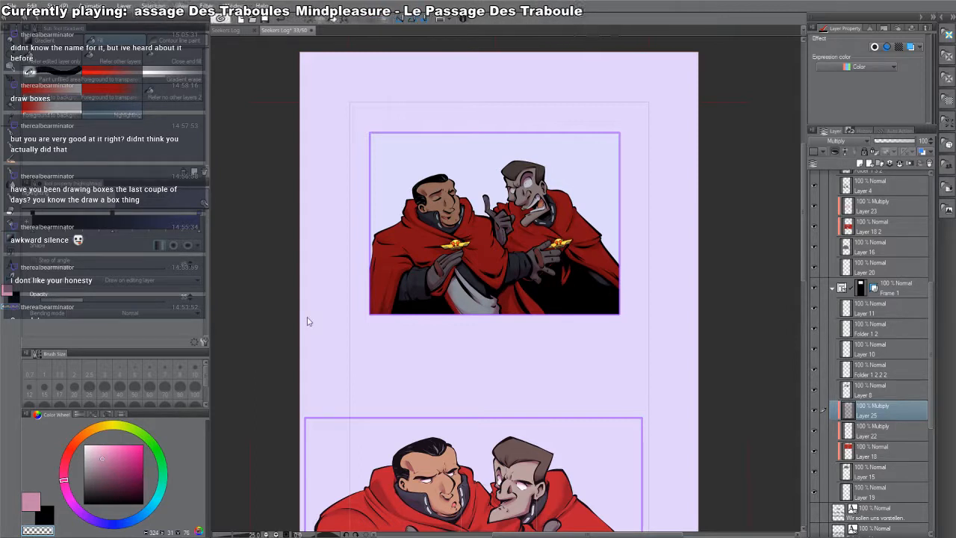
key(ctrl+z)
mouse_move(488, 169)
mouse_down()
mouse_move(487, 352)
mouse_move(491, 150)
mouse_up()
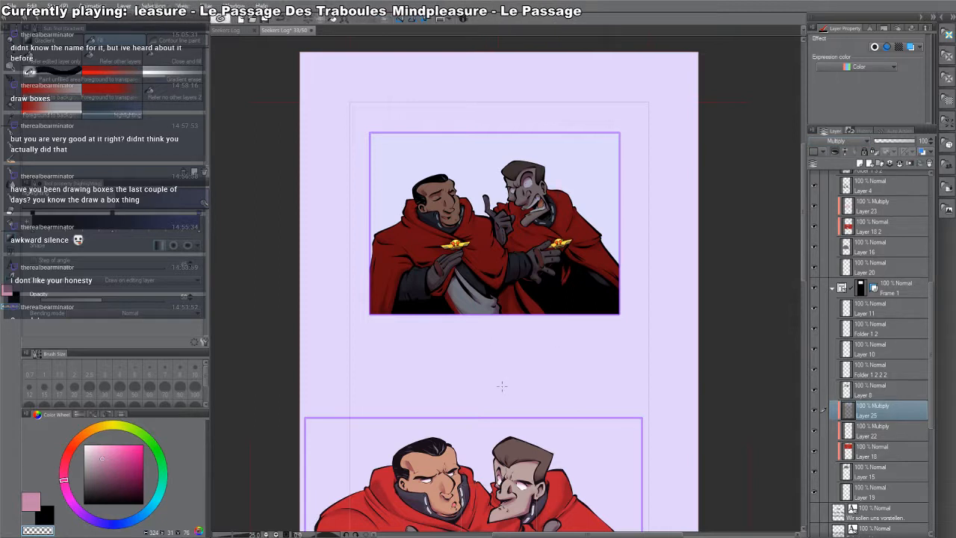
key(ctrl+z)
- Darken the first frame's figures with a vertical gradient from below the frame up to near its upper edge
drag(501, 385, 500, 197)
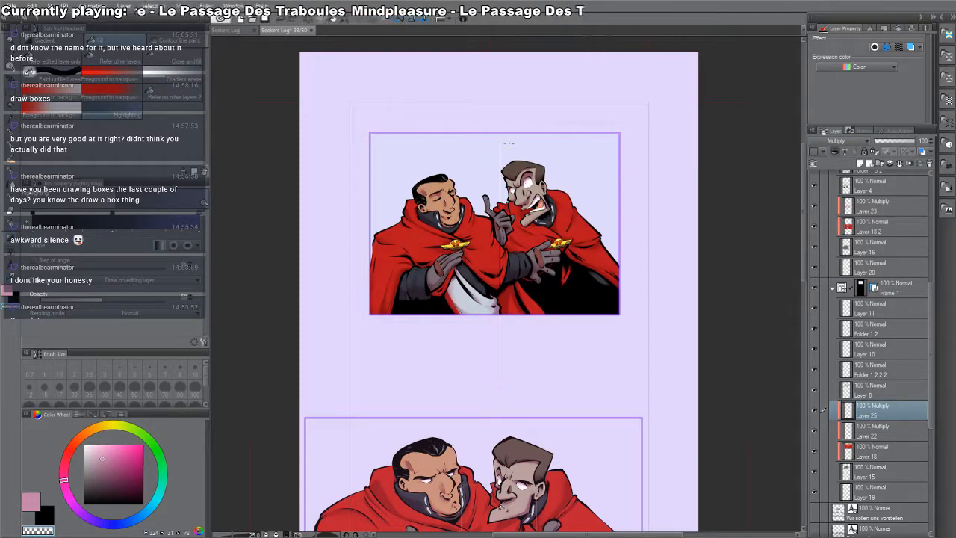
drag(508, 144, 509, 144)
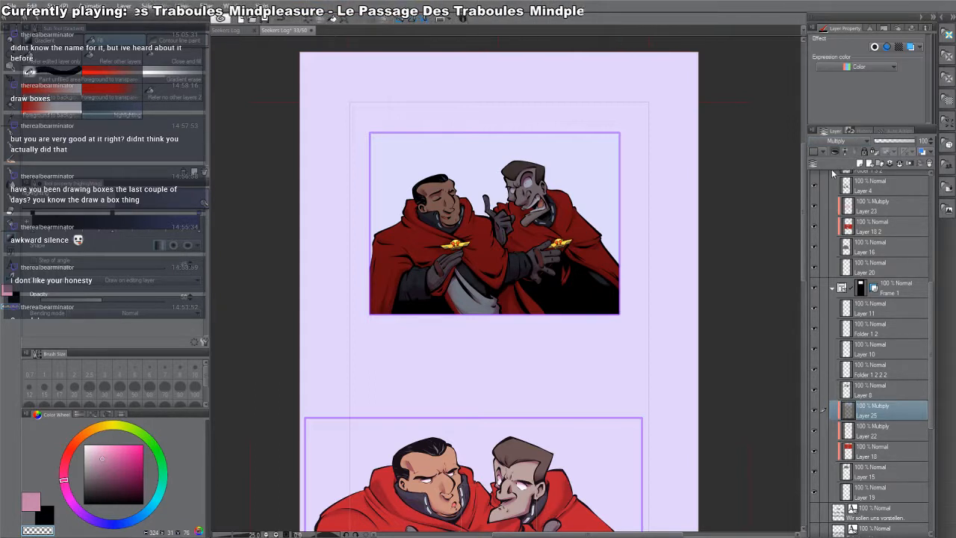
- Set the blending mode of Layer 25 to Add (Glow) and compare the first frame with the layer hidden and shown
click(845, 257)
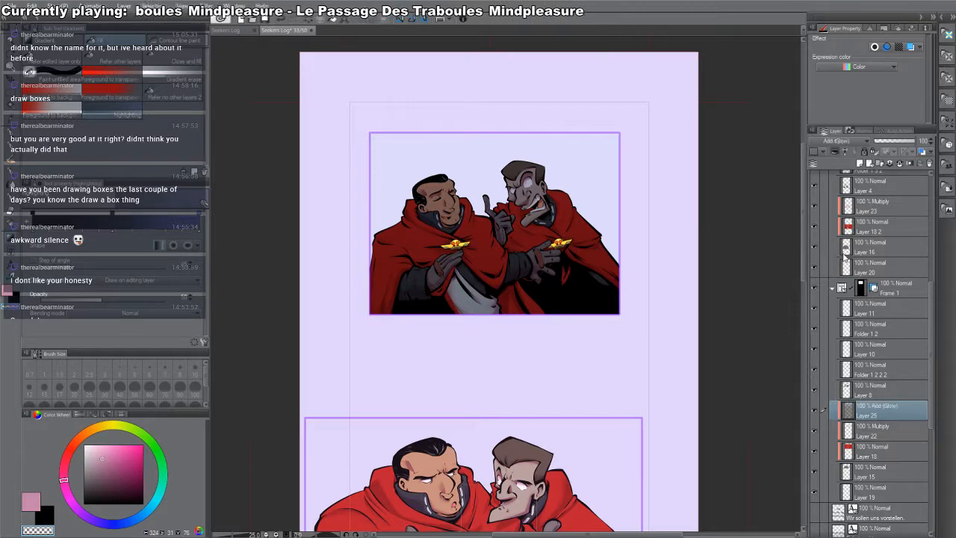
drag(578, 236, 581, 166)
click(815, 411)
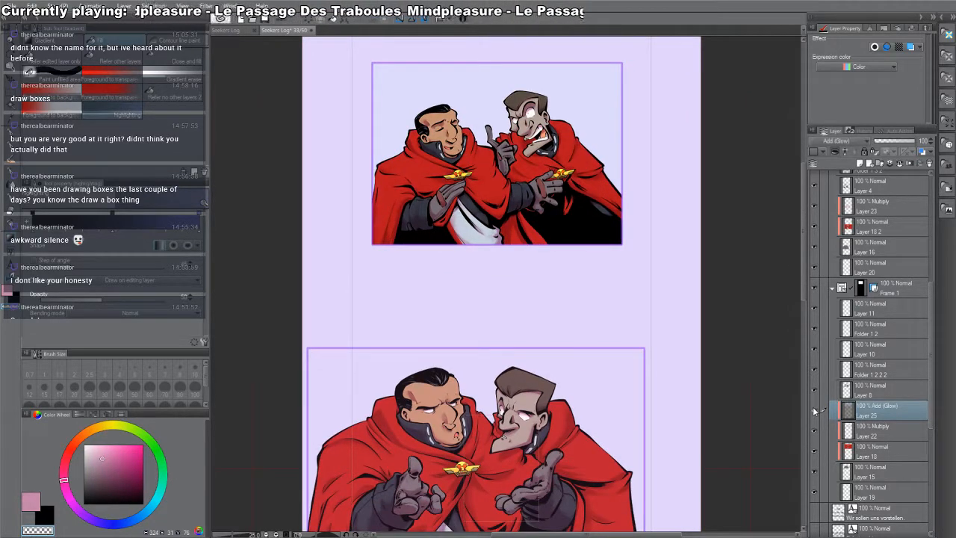
click(814, 411)
- Compare the first frame's glow gradient with the other page, then examine the figures up close with Layer 25 hidden and shown
key(ctrl+Tab)
key(ctrl+Tab)
drag(520, 161, 520, 202)
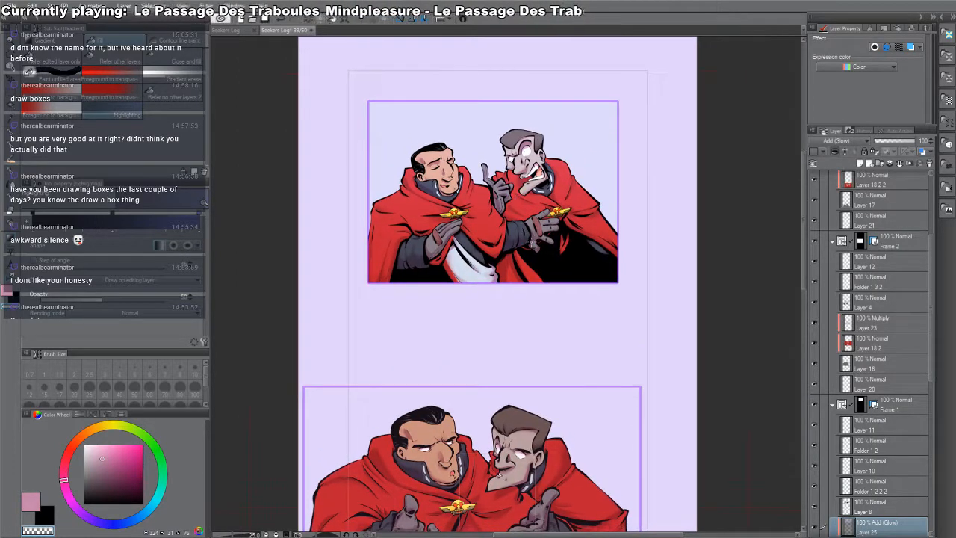
scroll(535, 244, down, 1)
drag(536, 245, 543, 278)
scroll(496, 243, up, 2)
scroll(582, 247, up, 4)
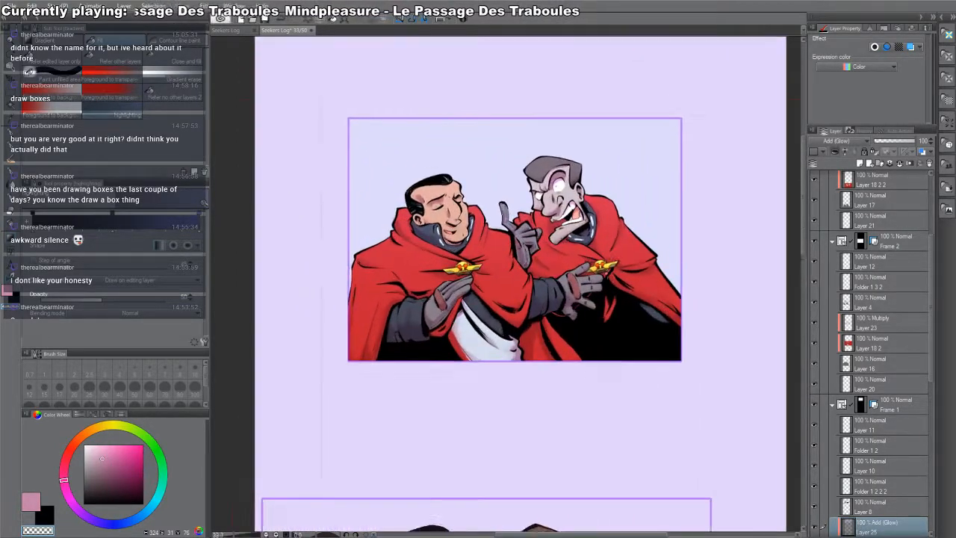
click(815, 528)
click(816, 528)
drag(694, 350, 756, 364)
scroll(833, 393, down, 3)
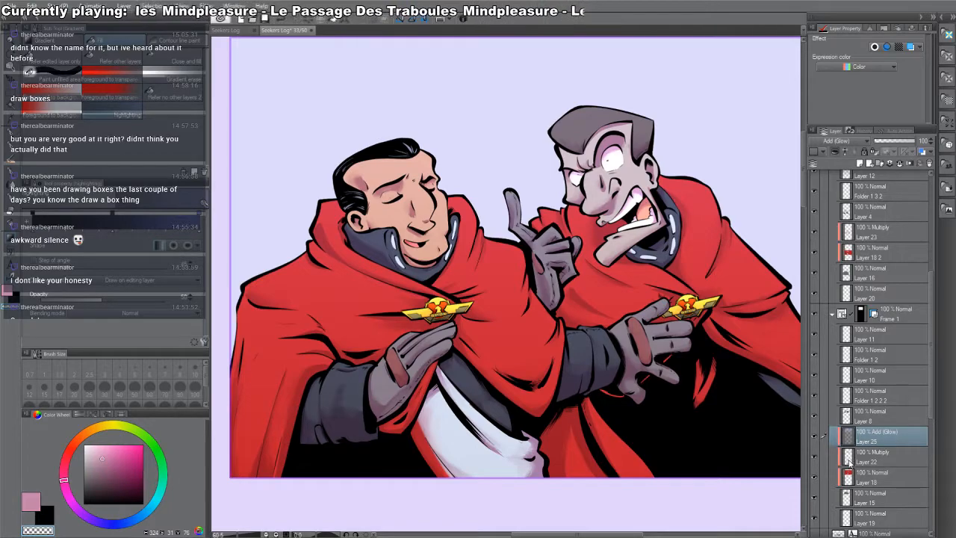
- Clear the areas shaded on Layer 22 out of the Layer 25 glow gradient and compare the frame with and without it
ctrl+click(849, 462)
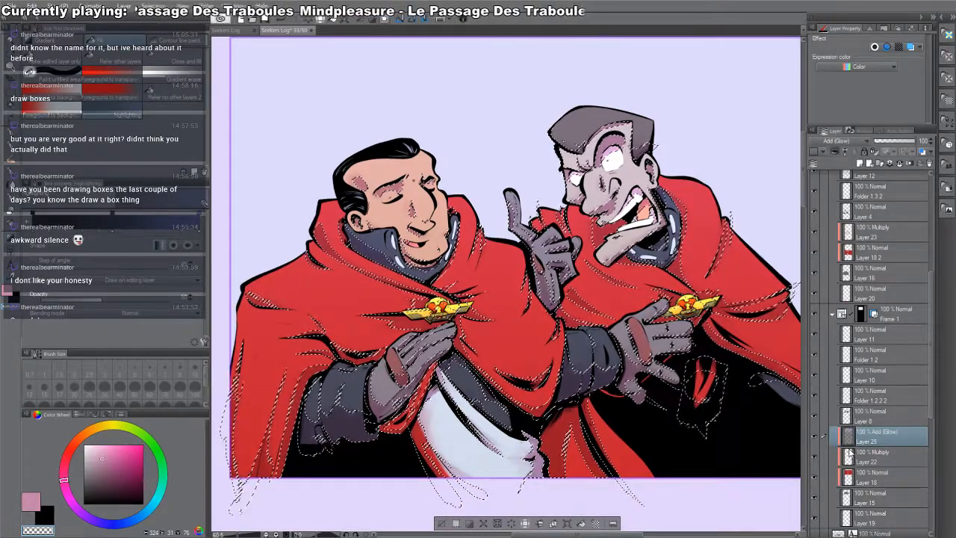
key(ctrl+d)
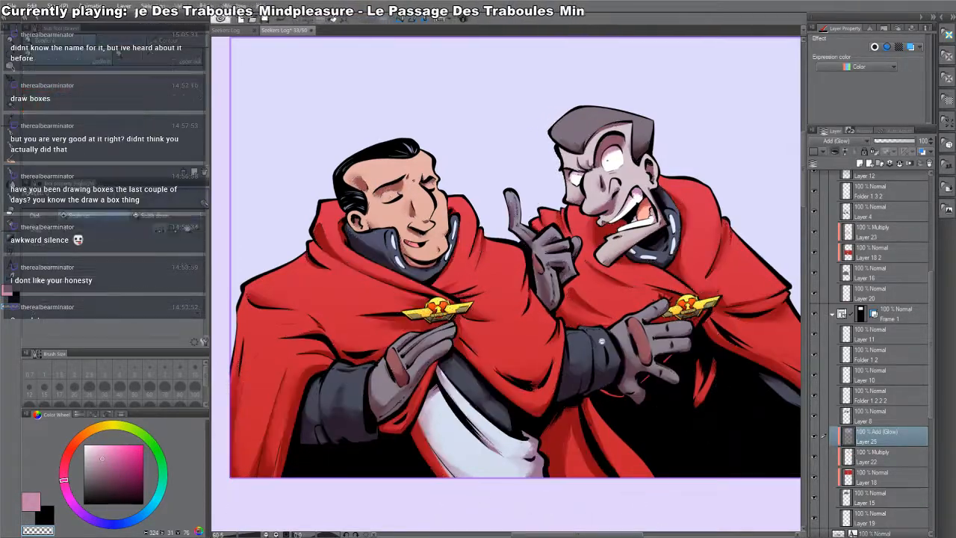
scroll(602, 341, down, 3)
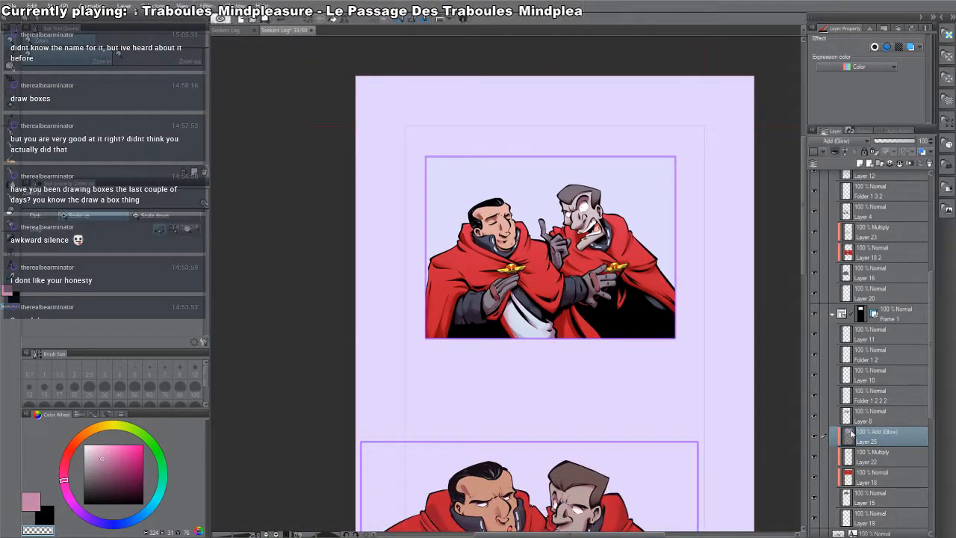
click(816, 438)
click(815, 438)
click(815, 438)
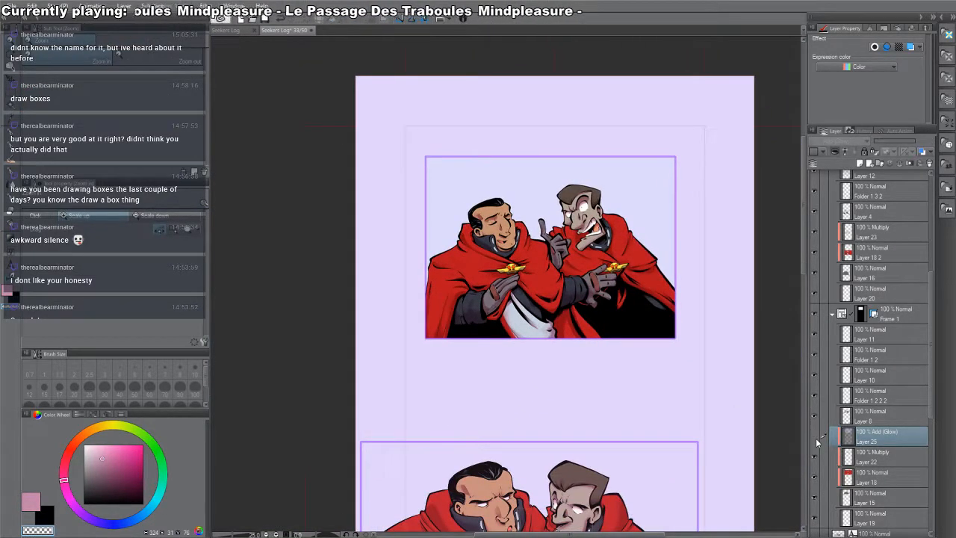
click(816, 438)
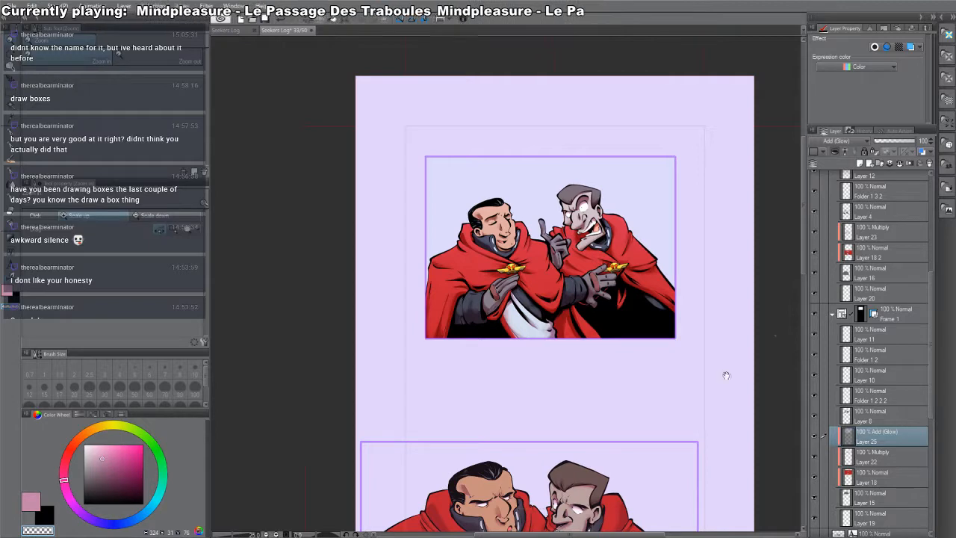
- Add a clipped layer above Layer 23 in Frame 2 and apply a vertical gradient from below the frame to its upper edge
drag(726, 375, 766, 221)
click(872, 254)
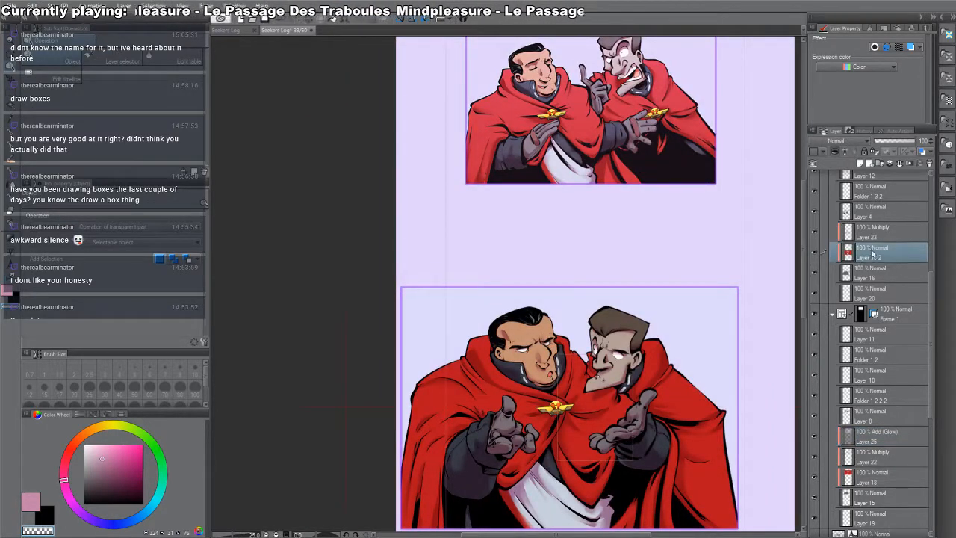
click(867, 237)
key(ctrl+shift+n)
drag(589, 526, 615, 389)
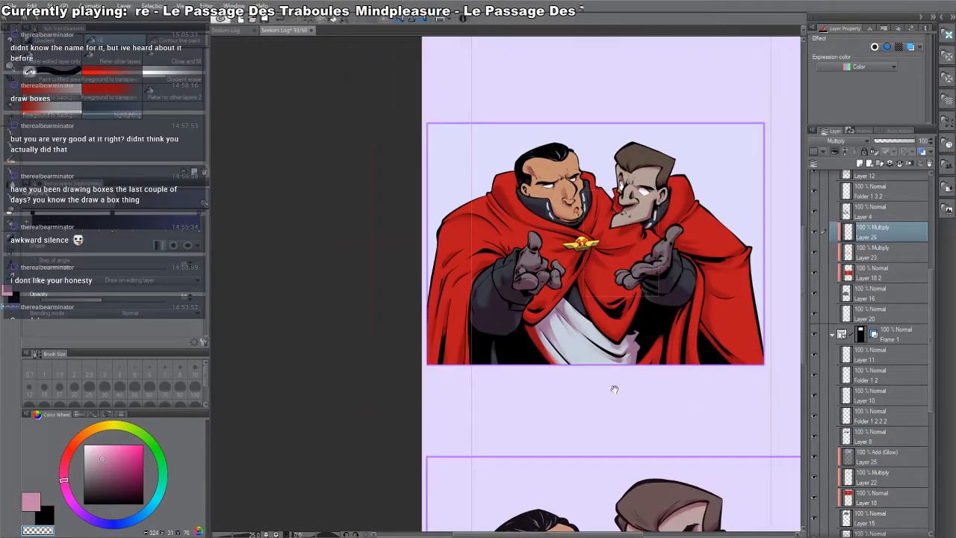
drag(606, 445, 600, 118)
- Clear Layer 23's shaded areas from the Layer 26 gradient, set it to Add (Glow), and compare the frame with and without it
ctrl+click(847, 251)
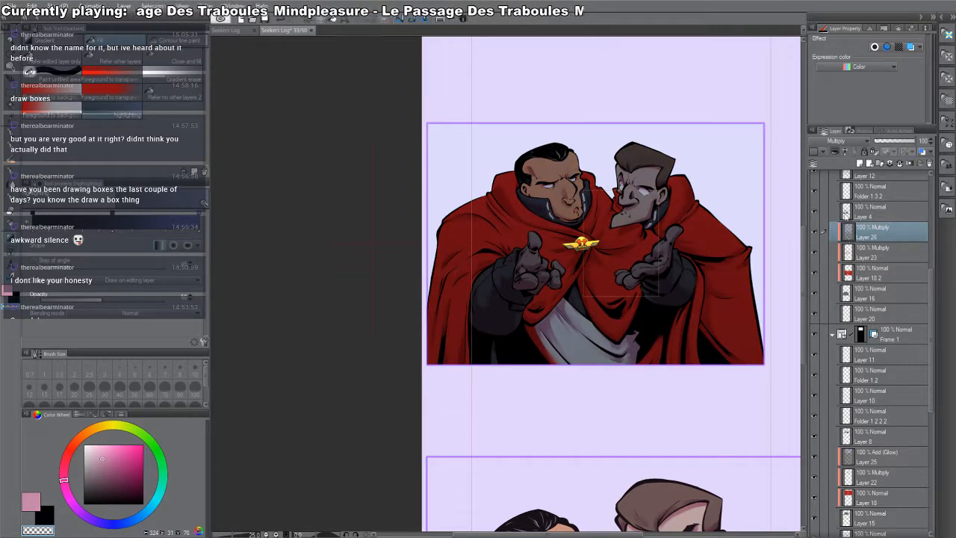
key(Delete)
key(ctrl+d)
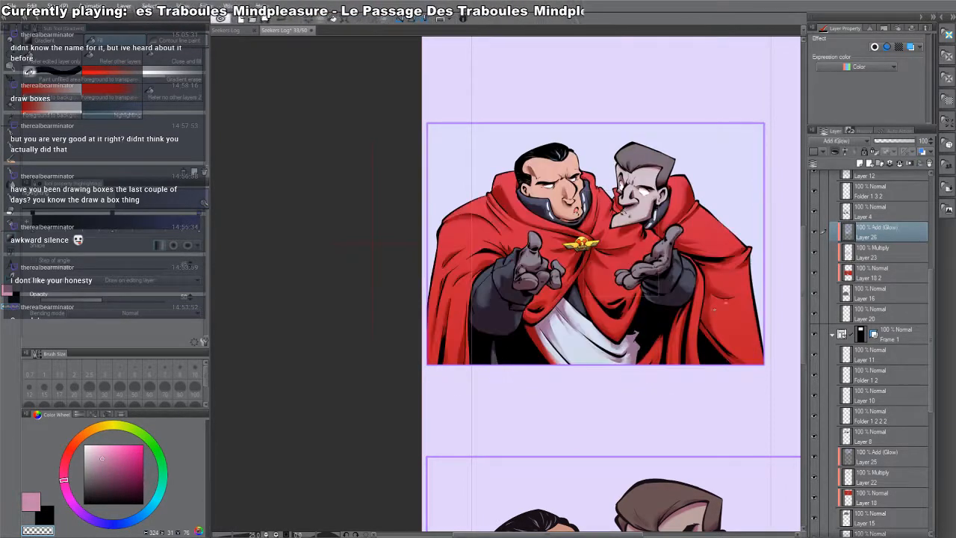
drag(686, 416, 681, 405)
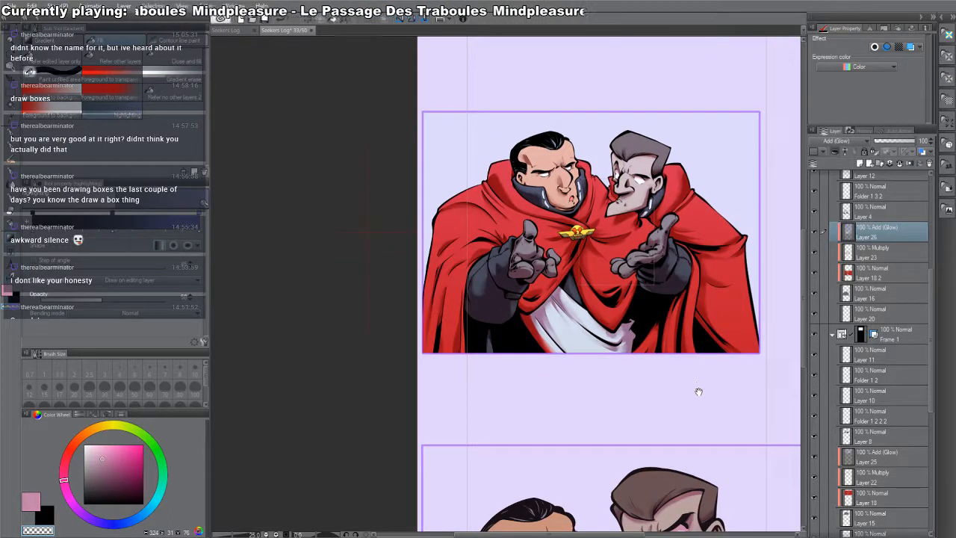
click(818, 236)
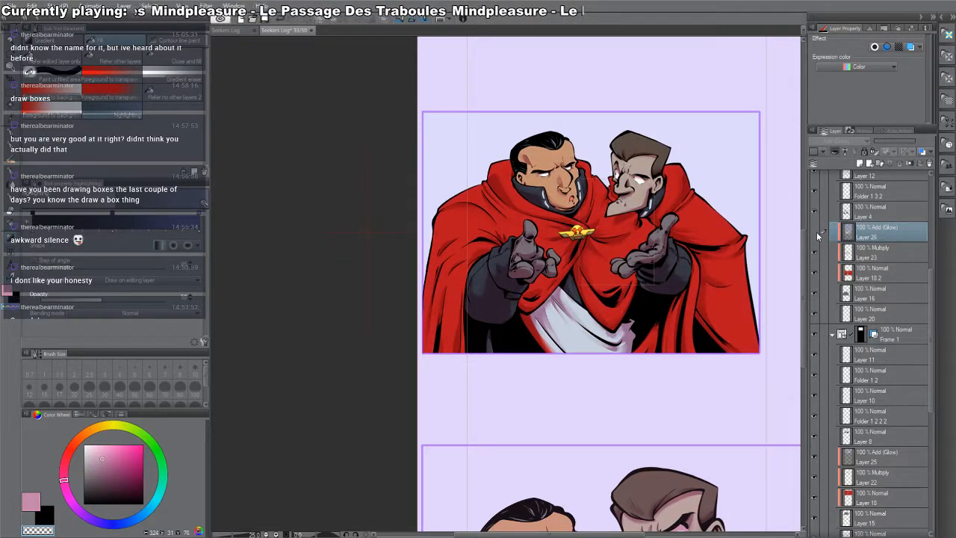
click(818, 236)
click(817, 237)
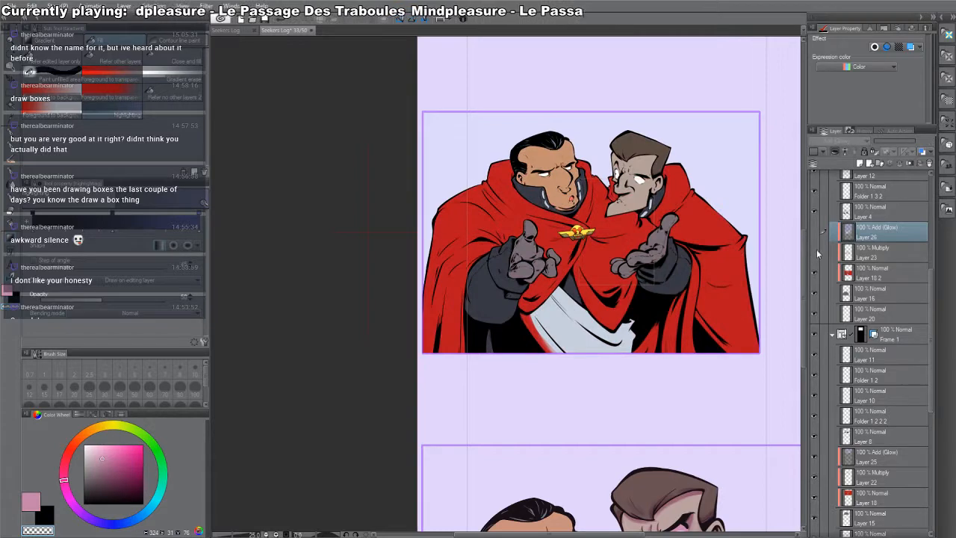
click(816, 235)
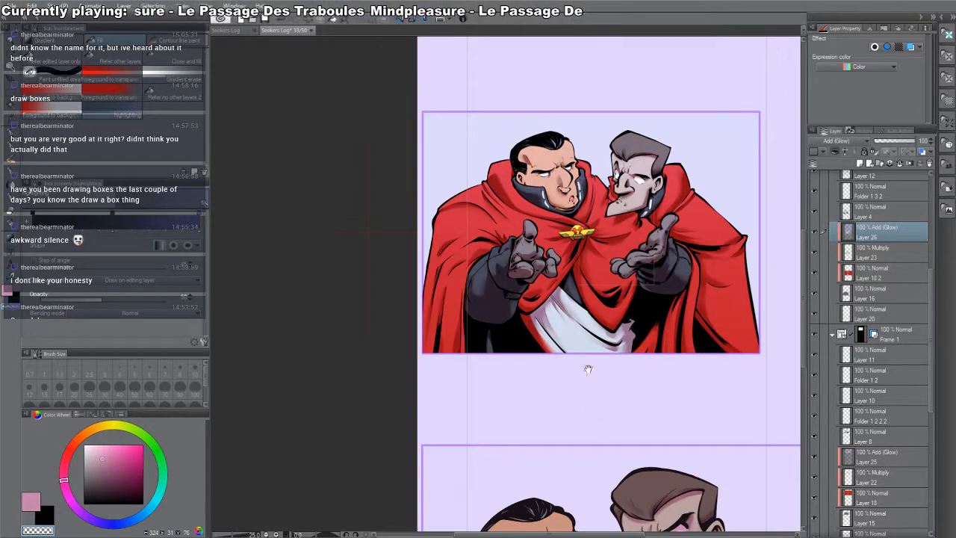
- Add a new clipped layer directly above Layer 24 in the third frame
drag(588, 369, 582, 163)
ctrl+click(709, 299)
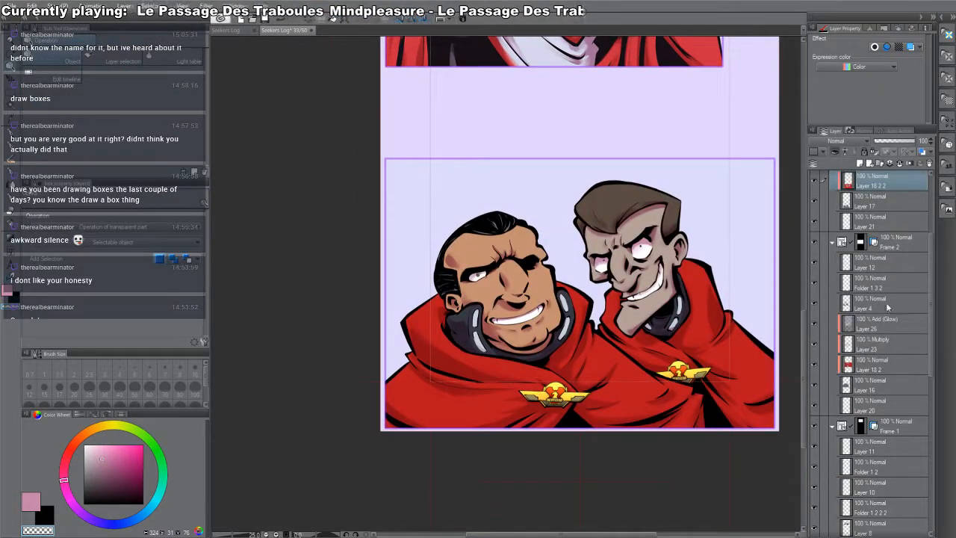
scroll(873, 225, up, 3)
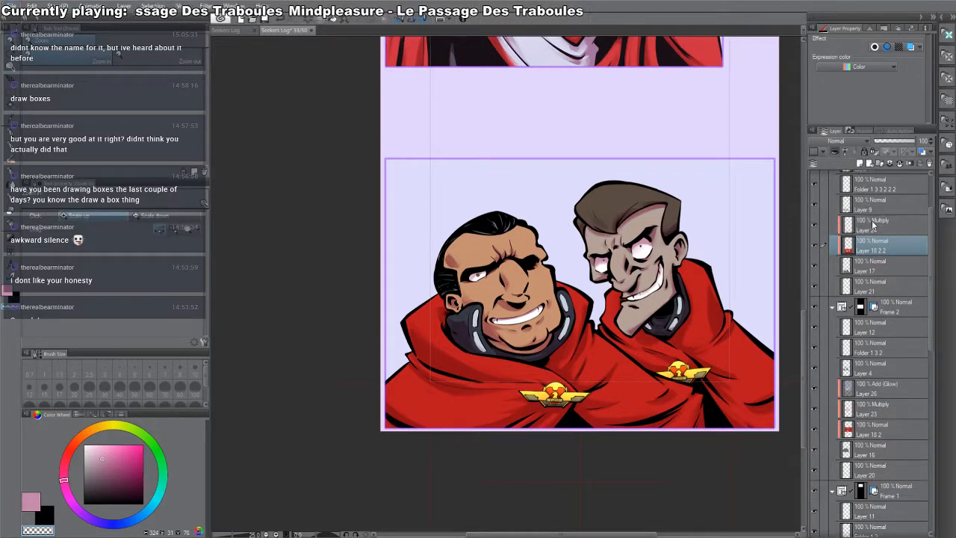
click(873, 226)
key(ctrl+shift+n)
drag(613, 345, 591, 228)
drag(621, 327, 546, 211)
ctrl+click(540, 294)
mouse_move(550, 332)
mouse_down()
mouse_move(533, 289)
mouse_move(537, 324)
mouse_up()
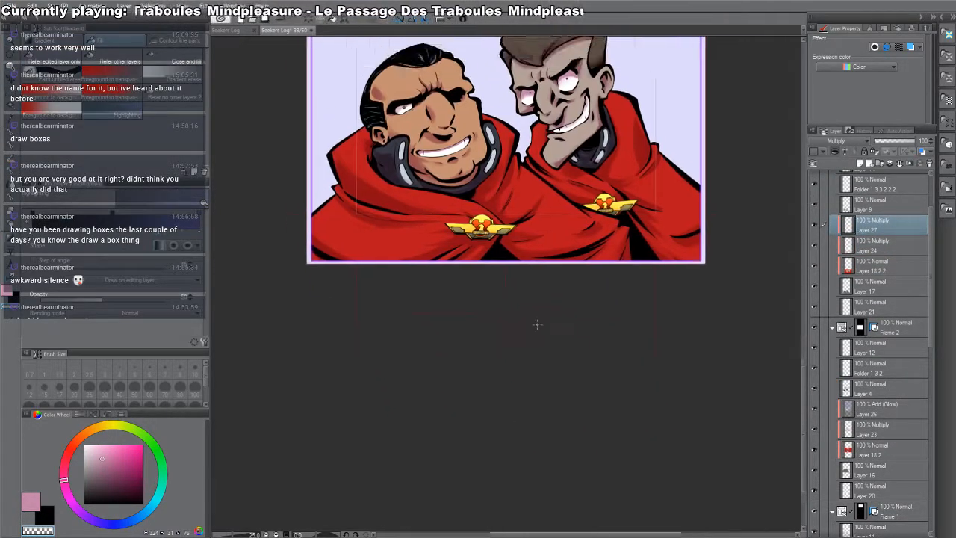
scroll(537, 325, down, 2)
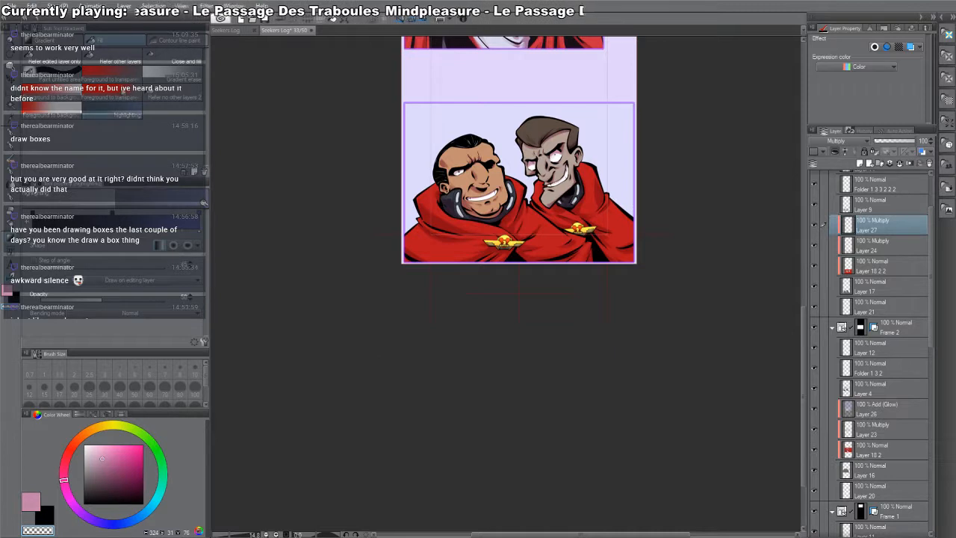
- Choose the Foreground to transparent gradient with a bright red colour and set Layer 27 to Add (Glow)
click(122, 90)
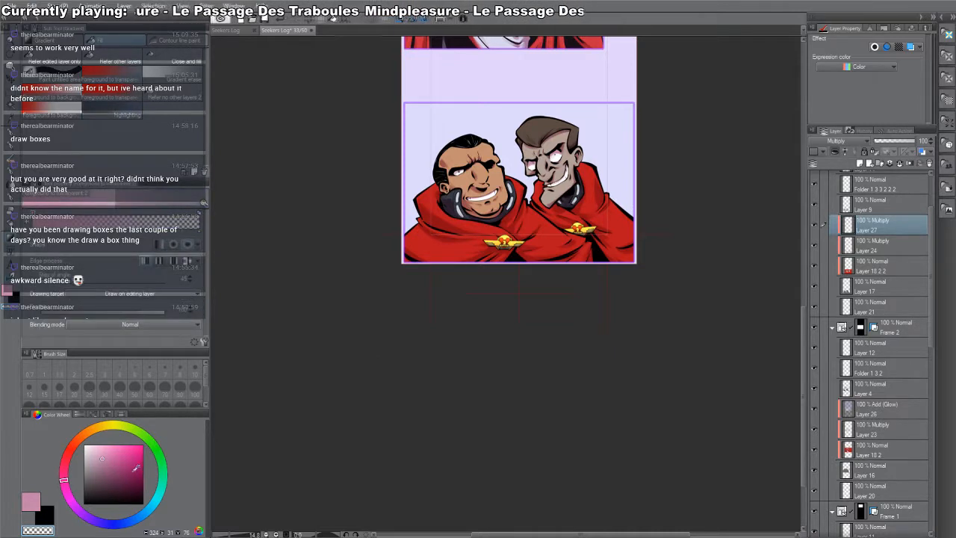
click(72, 448)
click(142, 446)
drag(507, 212, 513, 241)
click(848, 142)
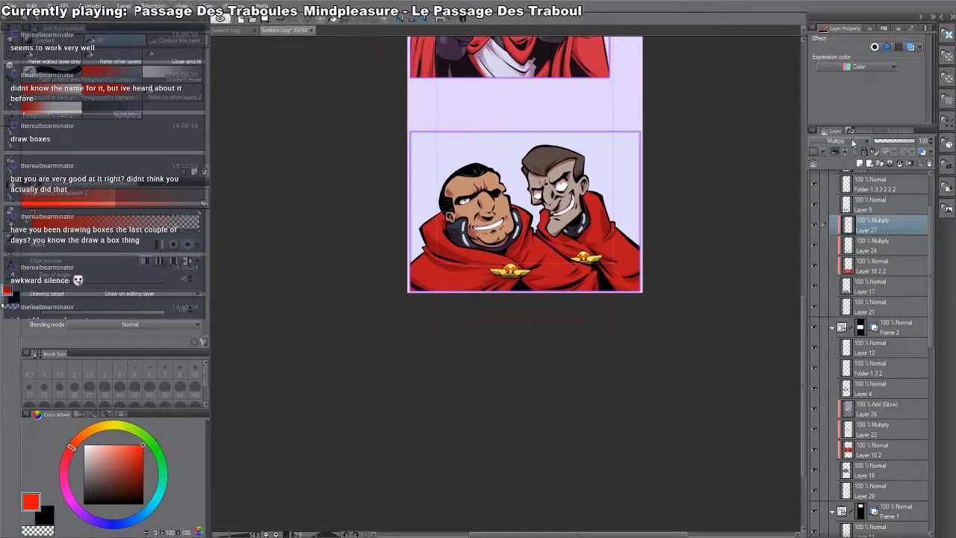
click(850, 259)
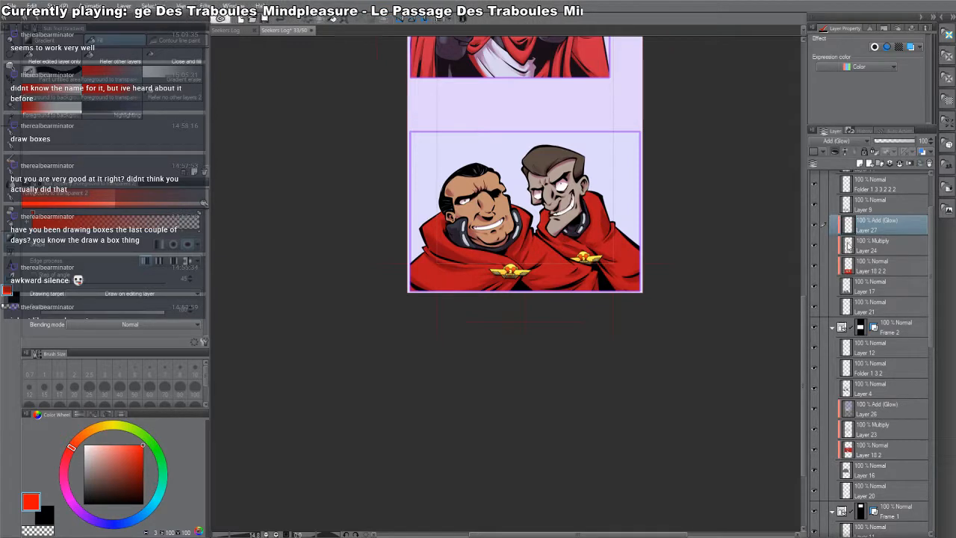
- Apply a red gradient outside Layer 24's shading on Layer 27, running from above the third frame to below it
ctrl+click(848, 245)
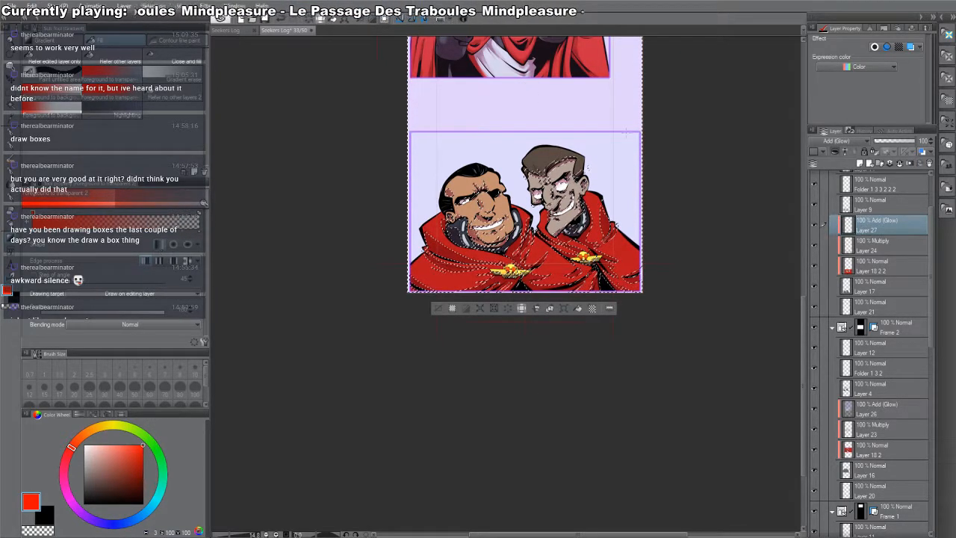
drag(526, 77, 494, 381)
key(ctrl+d)
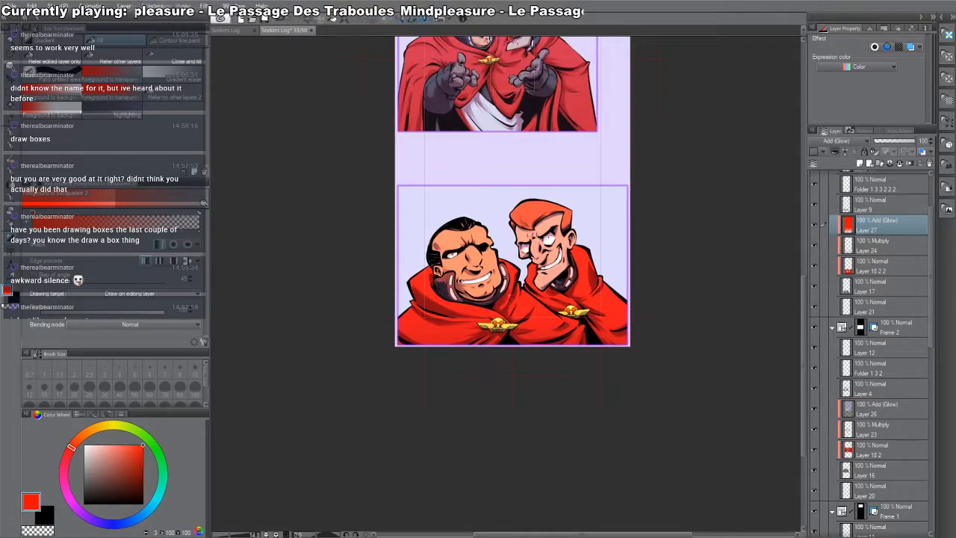
scroll(514, 280, up, 4)
drag(588, 325, 548, 365)
scroll(550, 365, down, 1)
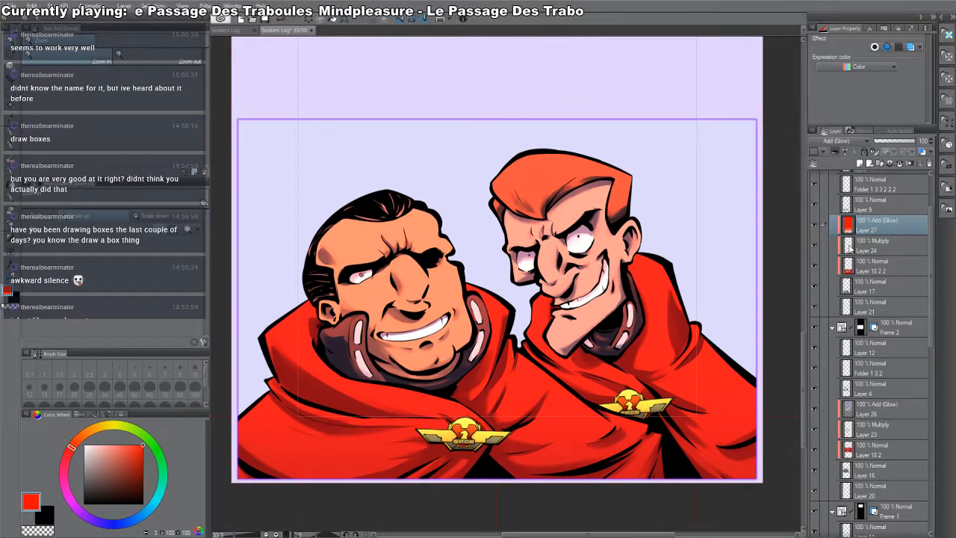
- Check the red glow against Layer 24's shading outline and compare the third frame with Layer 27 hidden and shown
ctrl+click(849, 248)
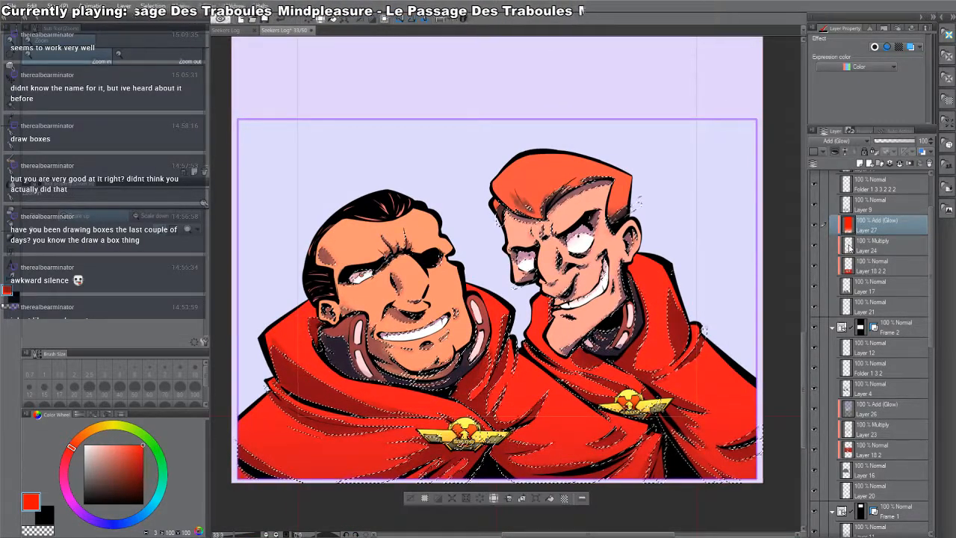
key(ctrl+d)
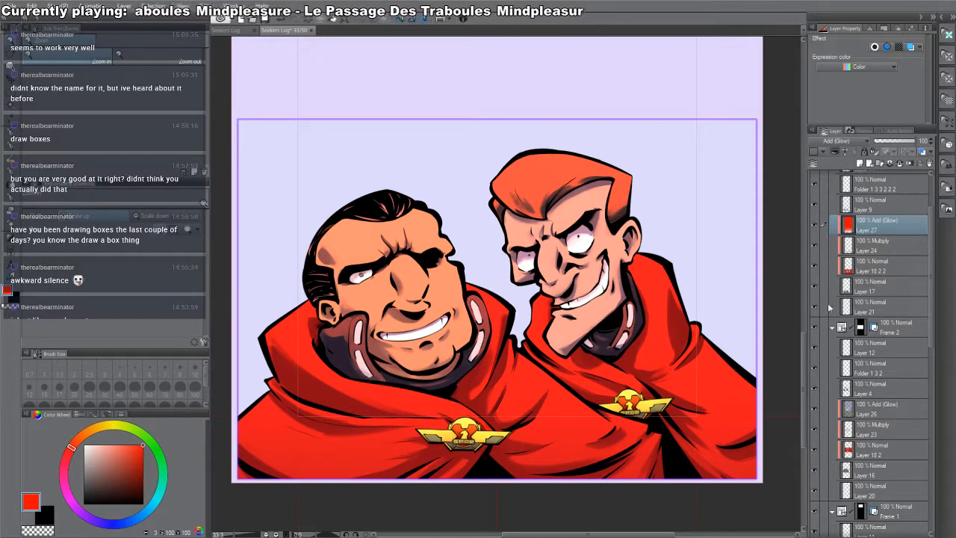
click(813, 229)
click(813, 228)
click(813, 228)
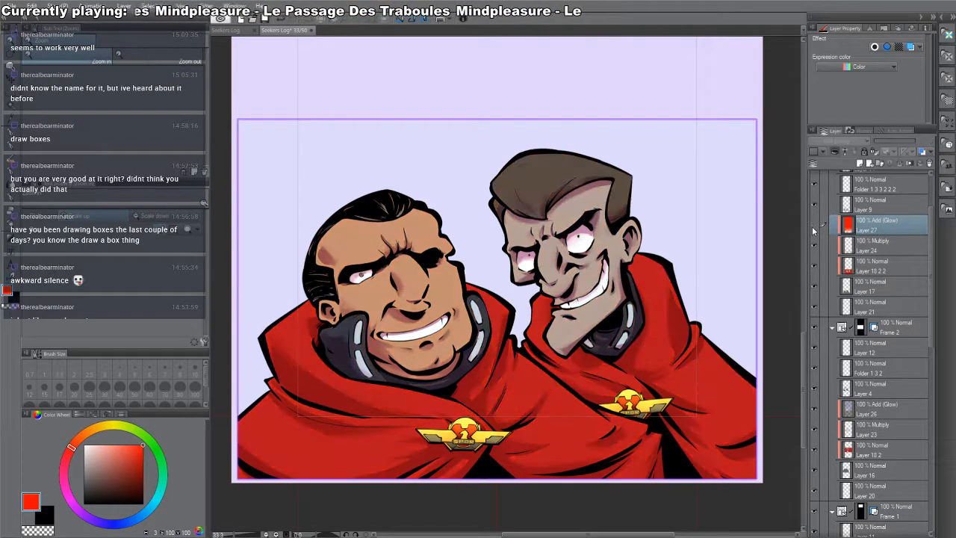
click(814, 229)
click(814, 229)
click(814, 228)
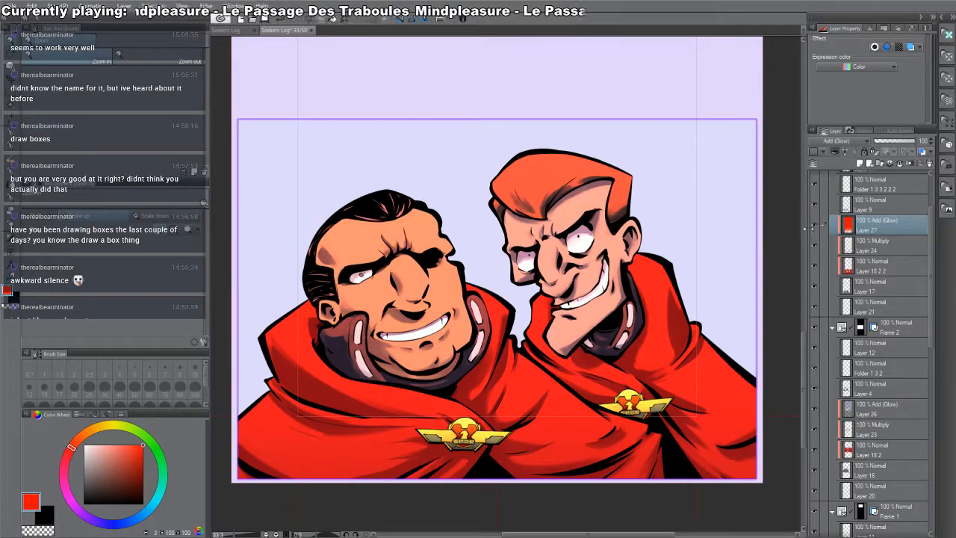
- Adjust the hue and saturation of Layer 27's glow in the third frame, testing orange, purple and blue tints and settling on a softer red
scroll(528, 320, down, 5)
scroll(516, 226, up, 5)
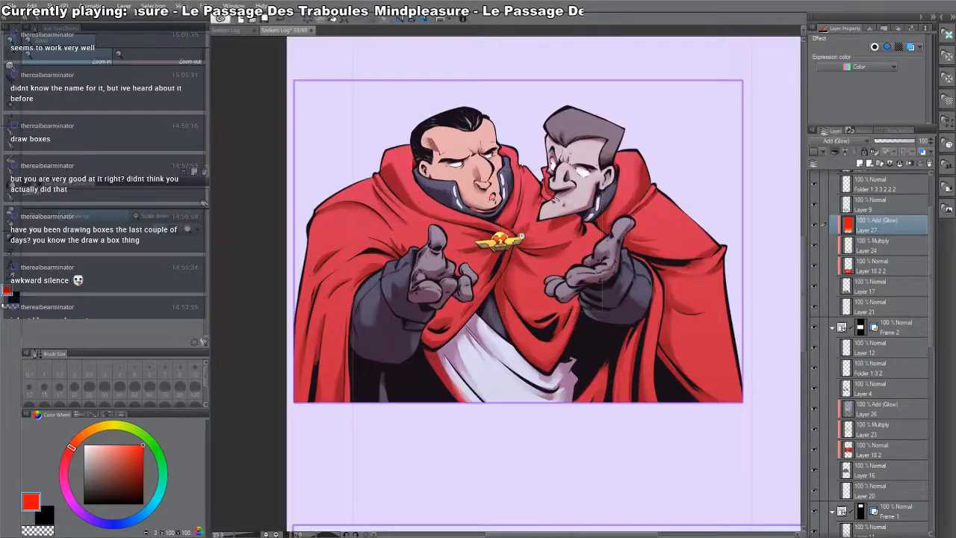
drag(632, 508, 576, 117)
key(ctrl+s)
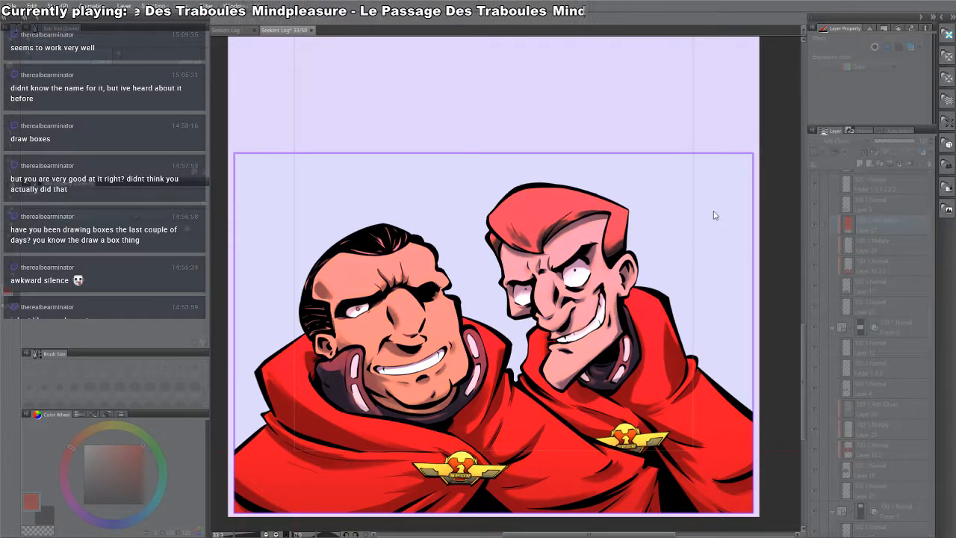
click(745, 162)
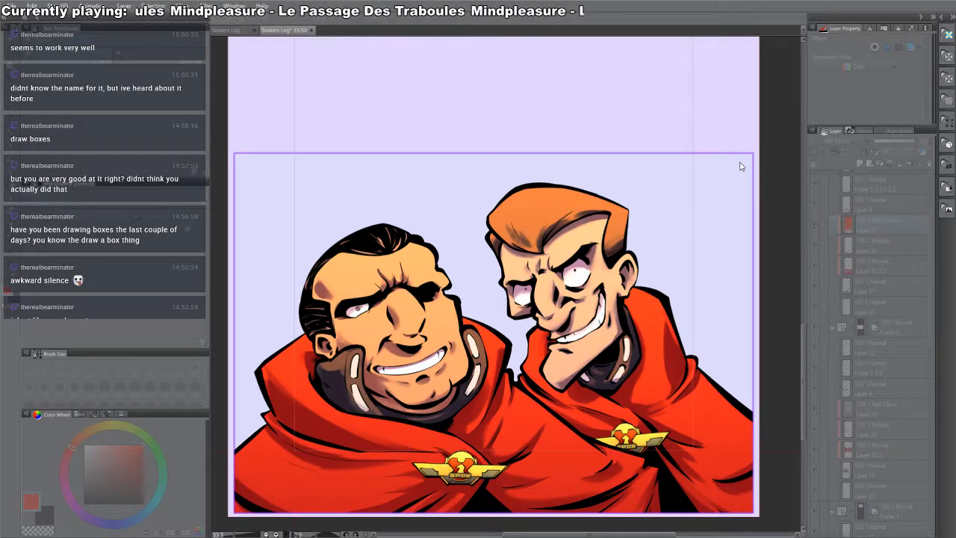
click(708, 190)
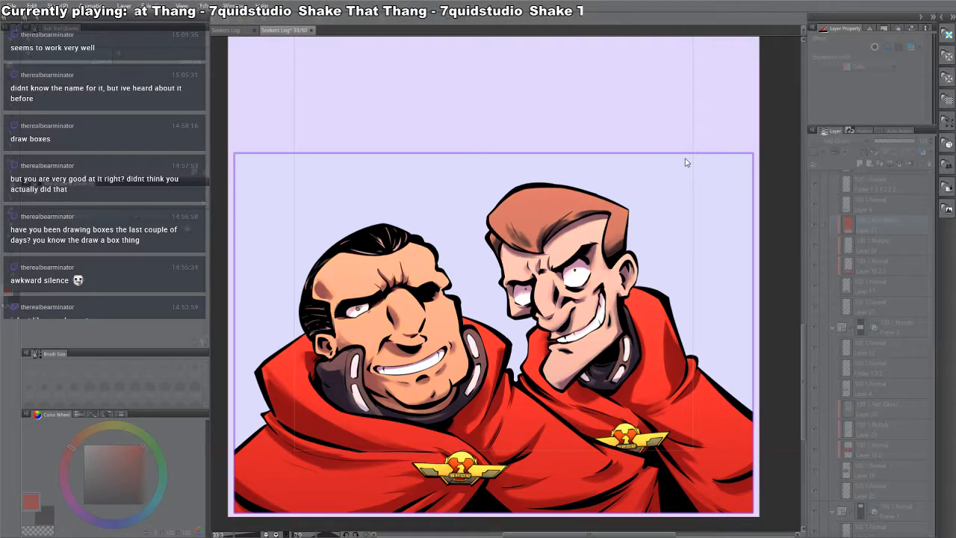
drag(751, 169, 799, 173)
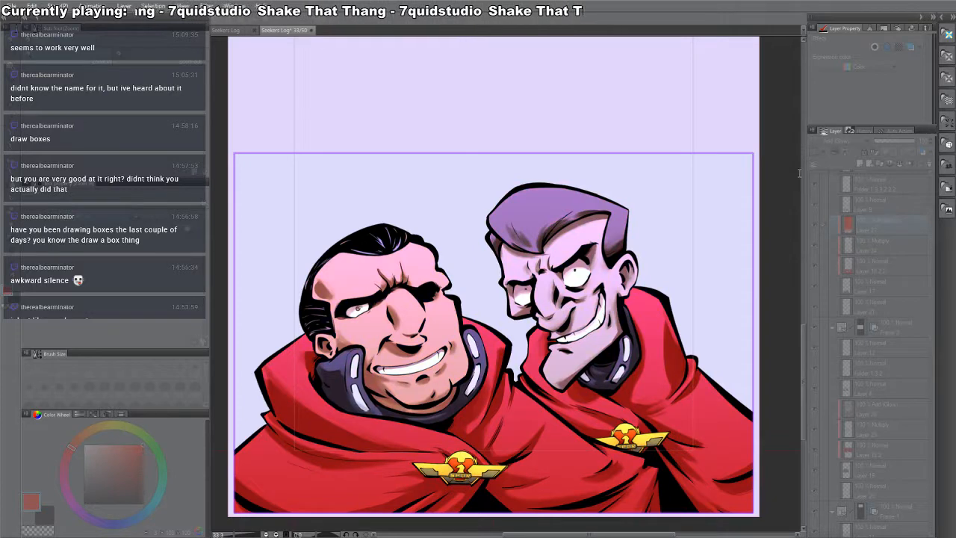
click(687, 213)
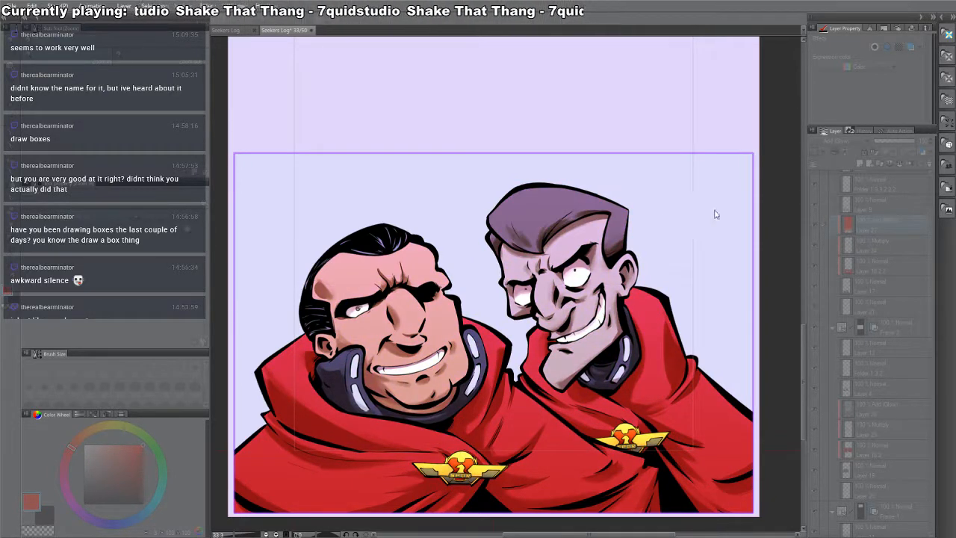
click(734, 221)
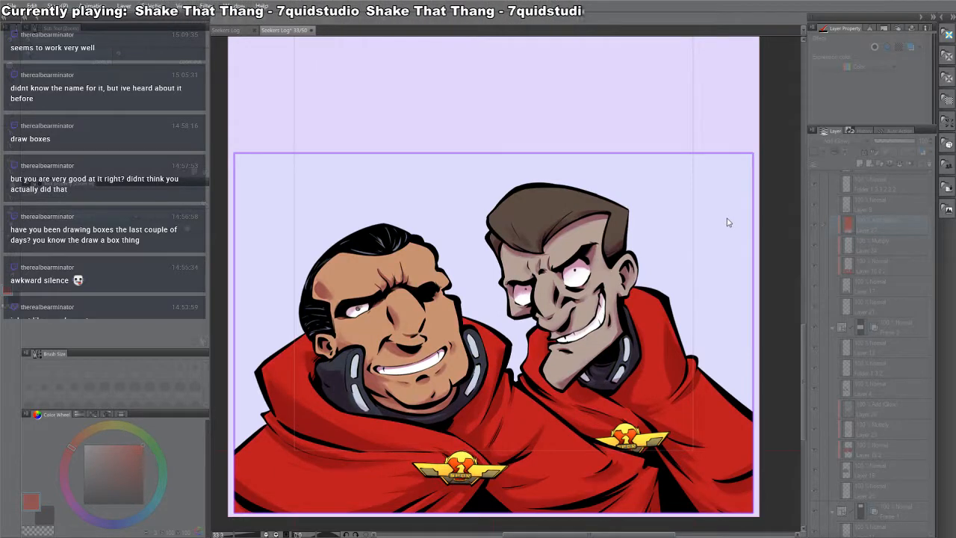
click(728, 222)
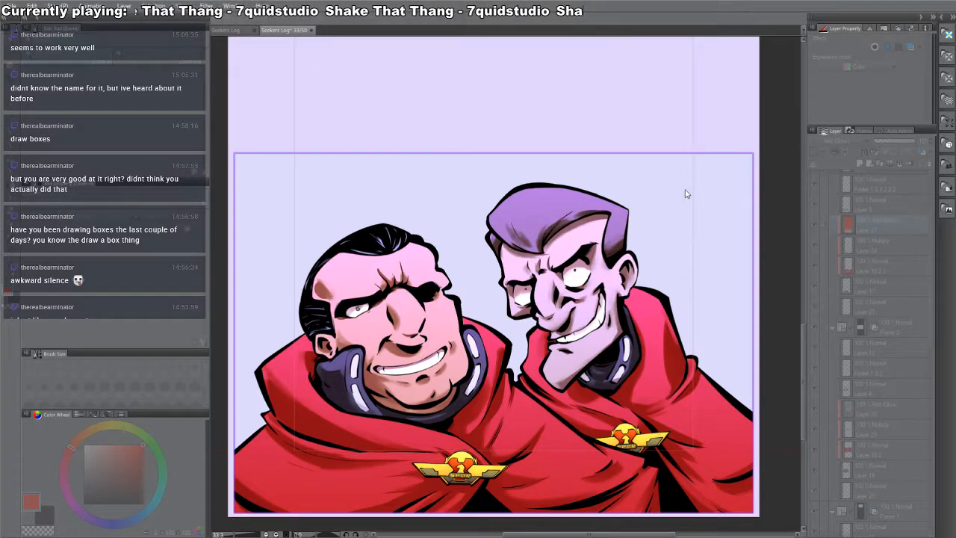
key(ctrl+y)
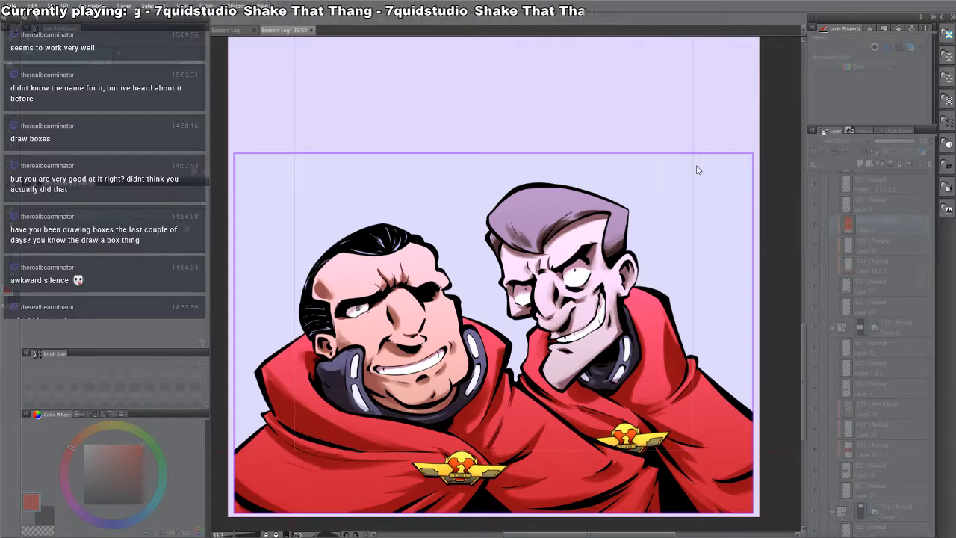
key(ctrl+z)
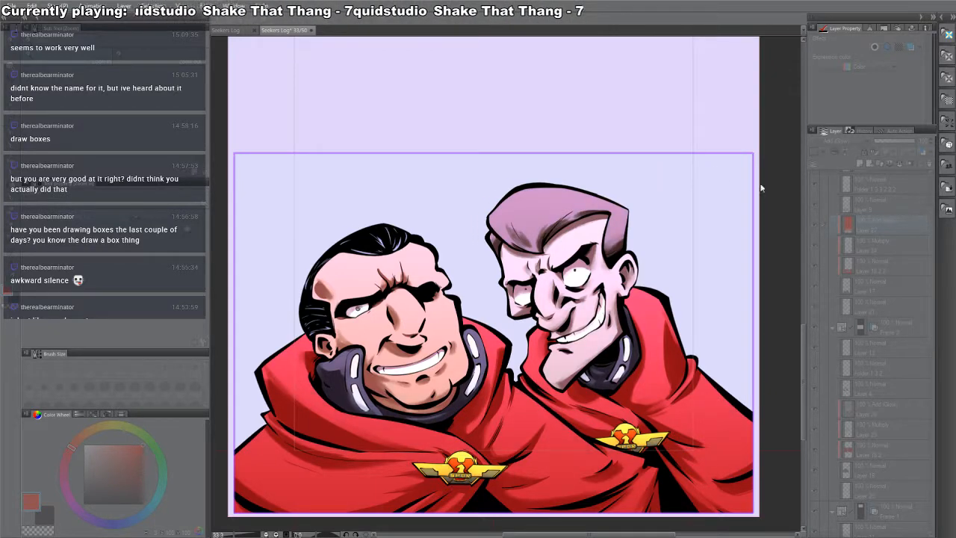
key(ctrl+z)
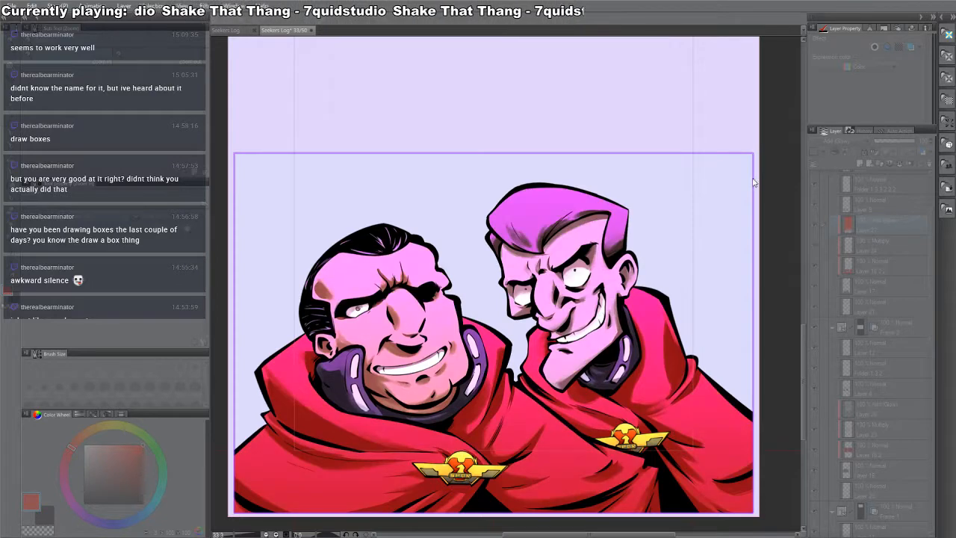
key(ctrl+z)
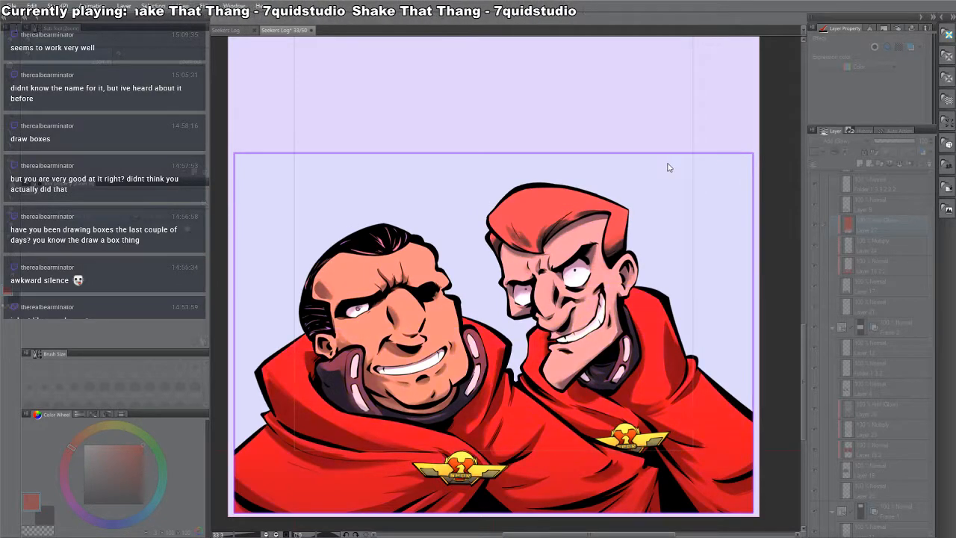
key(ctrl+z)
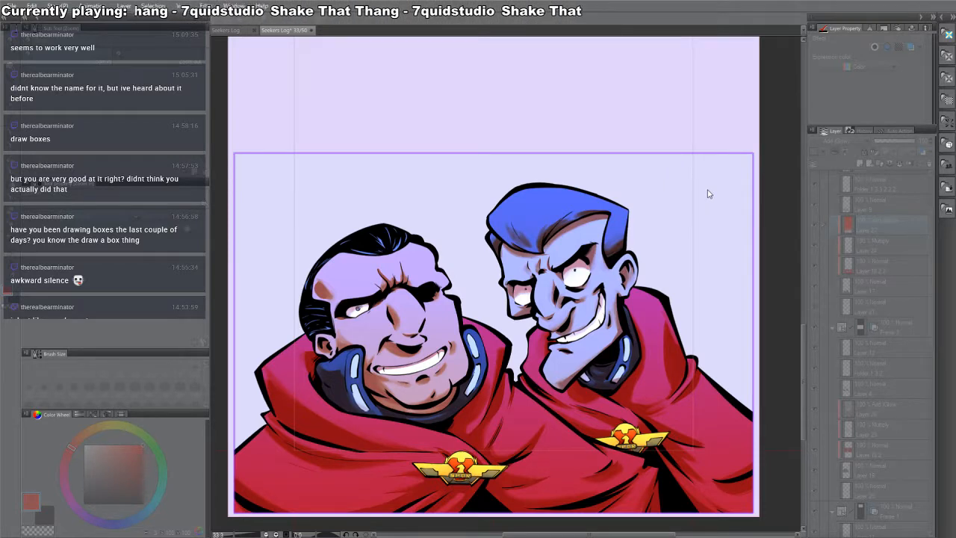
key(ctrl+z)
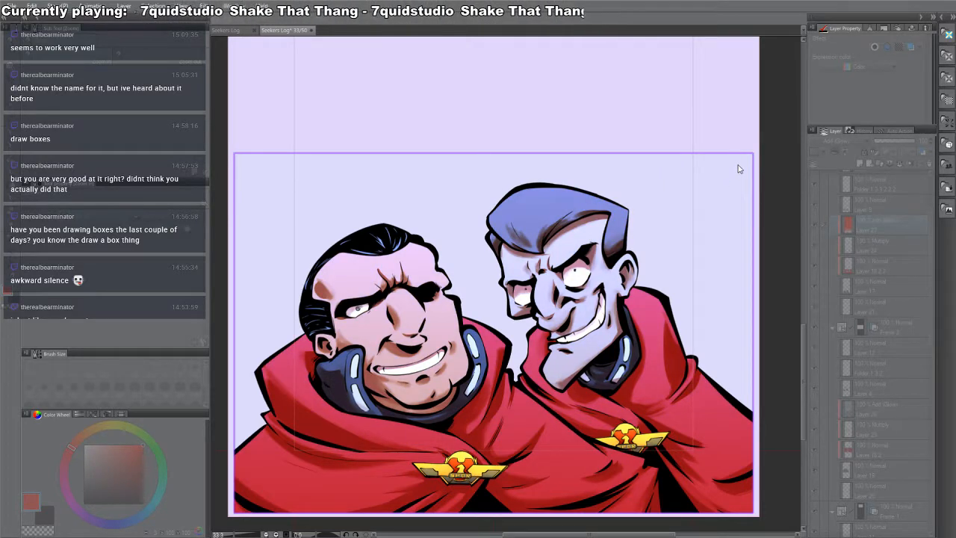
key(ctrl+z)
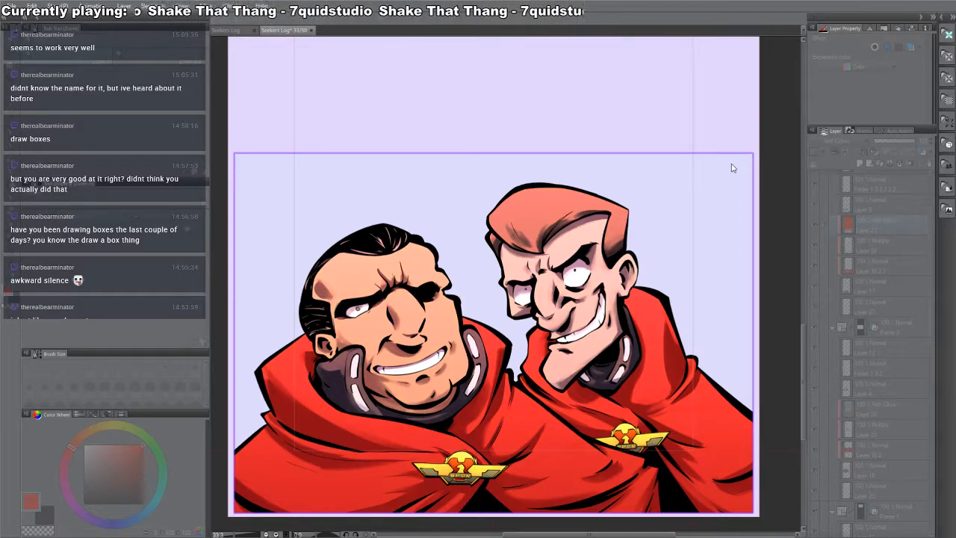
click(856, 147)
scroll(578, 282, down, 1)
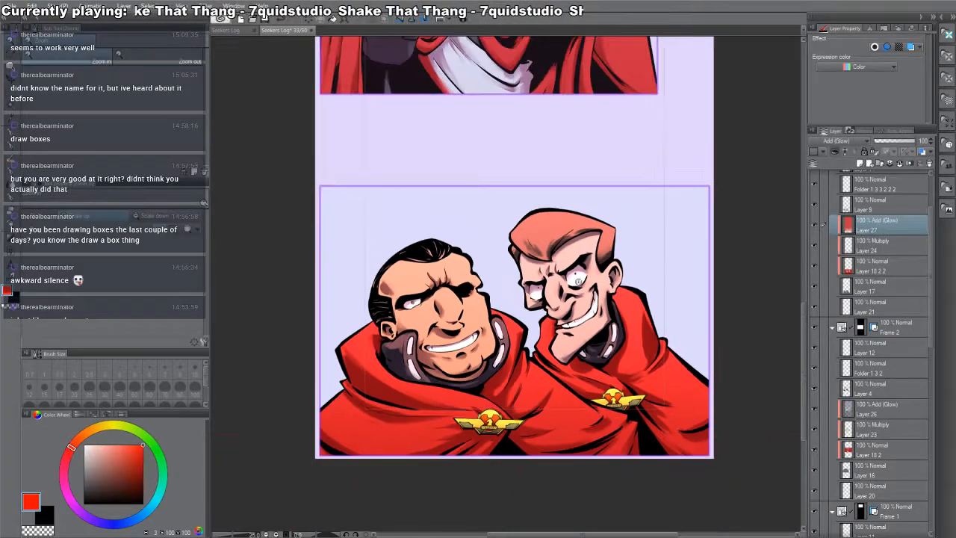
- Check the softened red glow against the frame above and compare the third frame with Layer 27 hidden and shown
key(ctrl+z)
scroll(706, 307, down, 3)
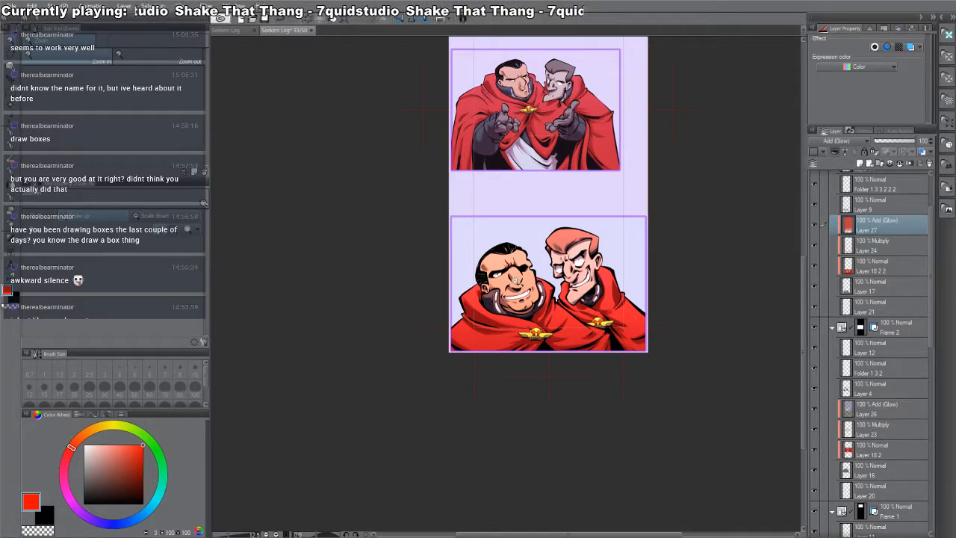
drag(549, 283, 495, 286)
scroll(496, 287, up, 2)
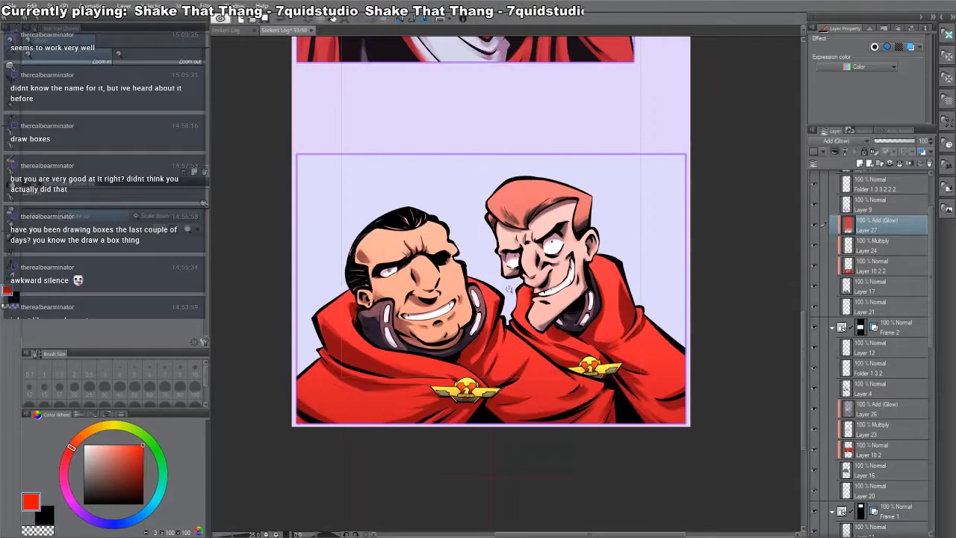
drag(628, 163, 595, 149)
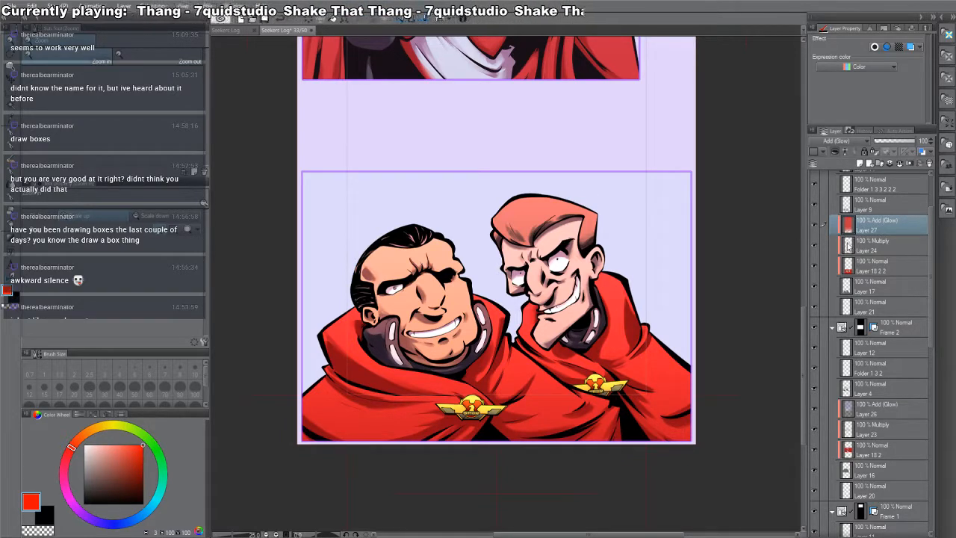
click(815, 225)
click(815, 225)
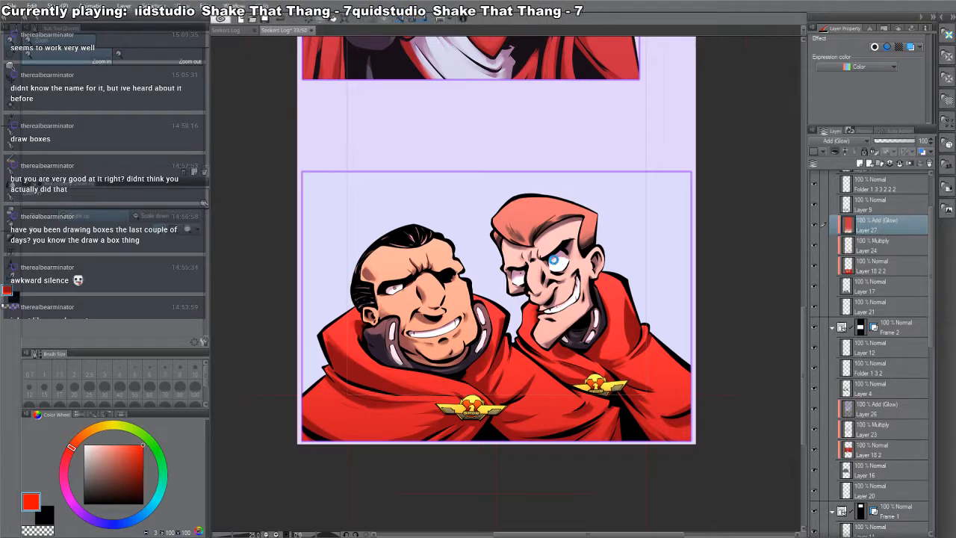
scroll(553, 260, down, 2)
scroll(526, 273, up, 3)
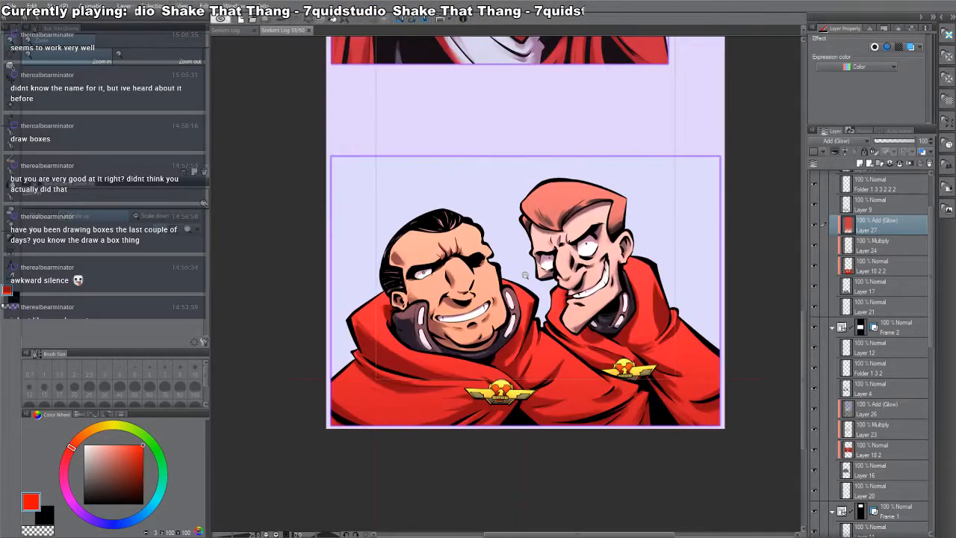
drag(528, 273, 530, 250)
scroll(530, 250, down, 1)
scroll(826, 224, up, 2)
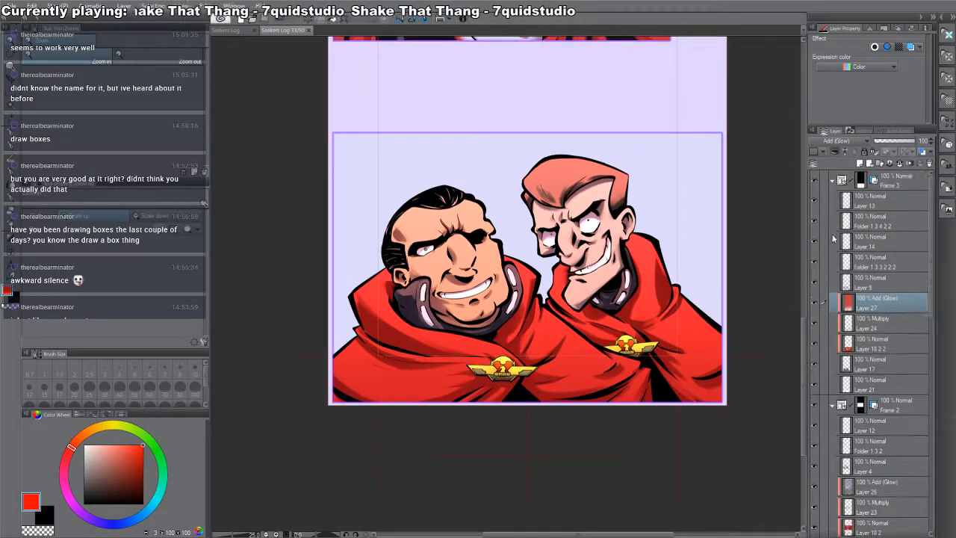
- Paste a clipped copy of the Layer 27 glow directly above the line art on Layer 9 and inspect the tinted outlines
click(849, 288)
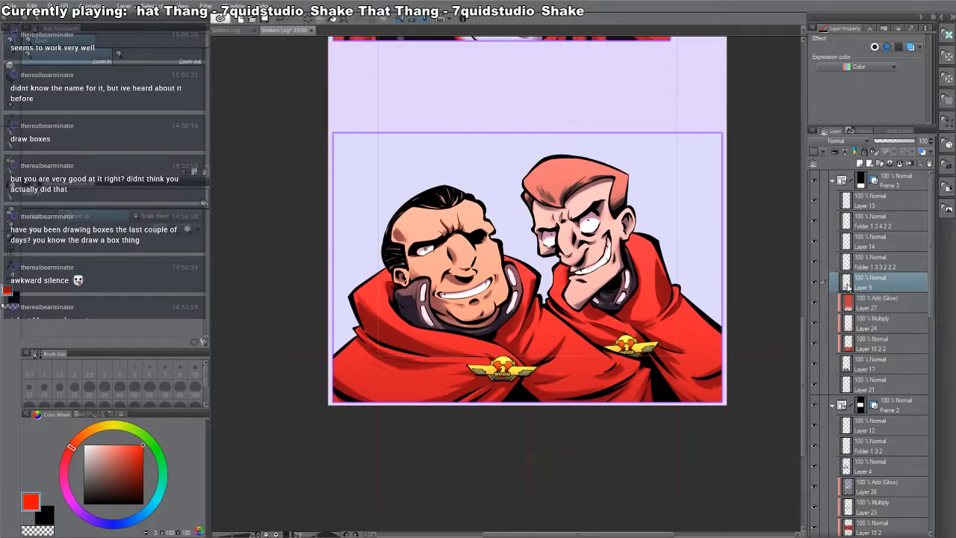
key(ctrl+v)
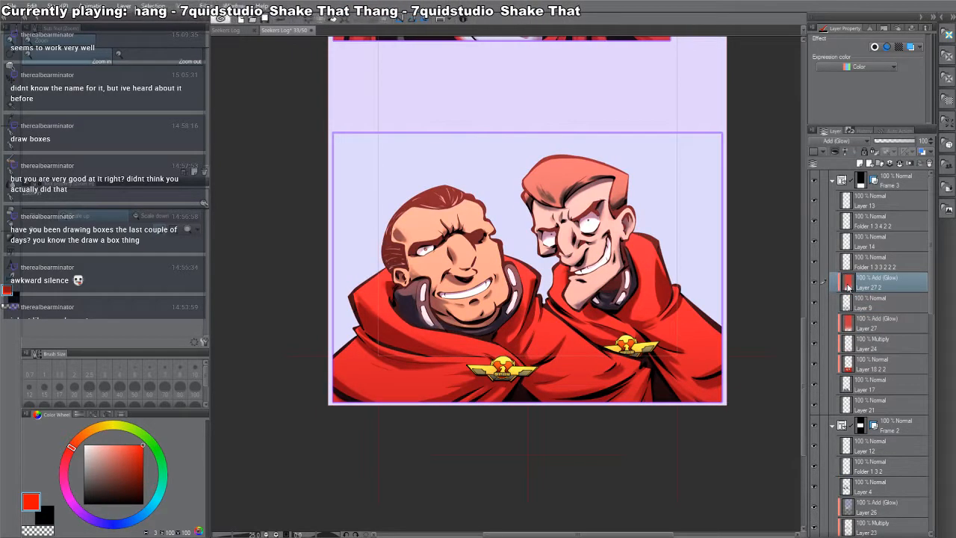
scroll(528, 322, up, 5)
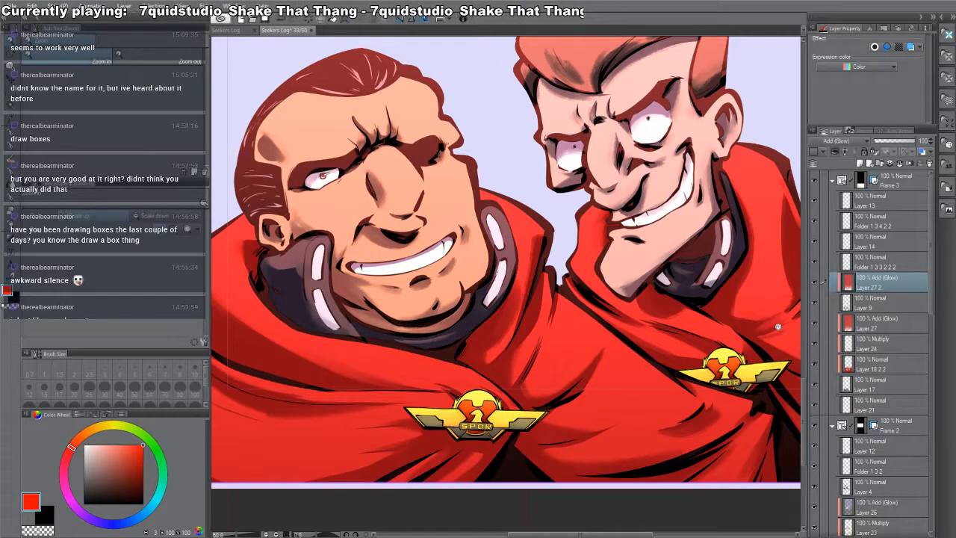
scroll(747, 323, down, 3)
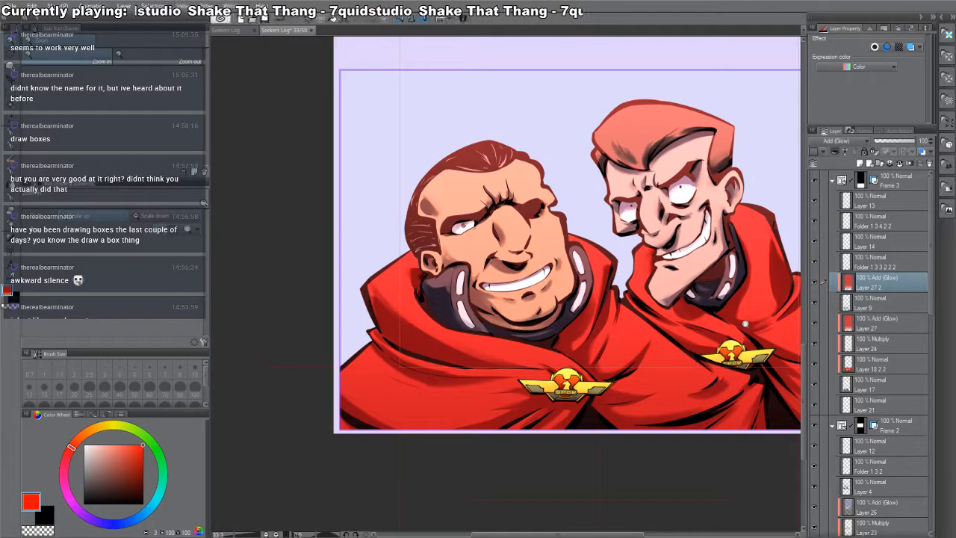
drag(748, 322, 645, 320)
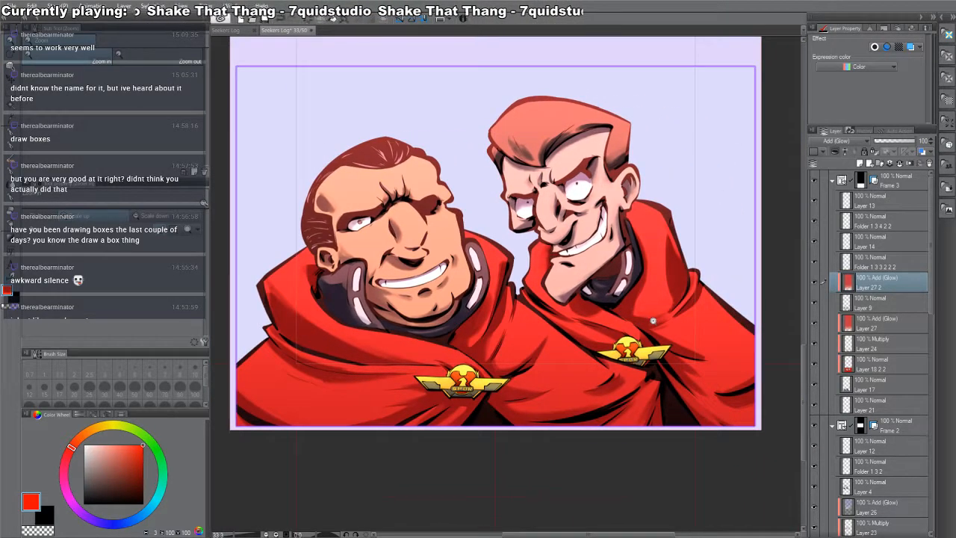
- Set Layer 27 2 to Normal and sample the muted red of the outline above the taller man's hair as drawing colour
click(853, 142)
click(854, 152)
key(p)
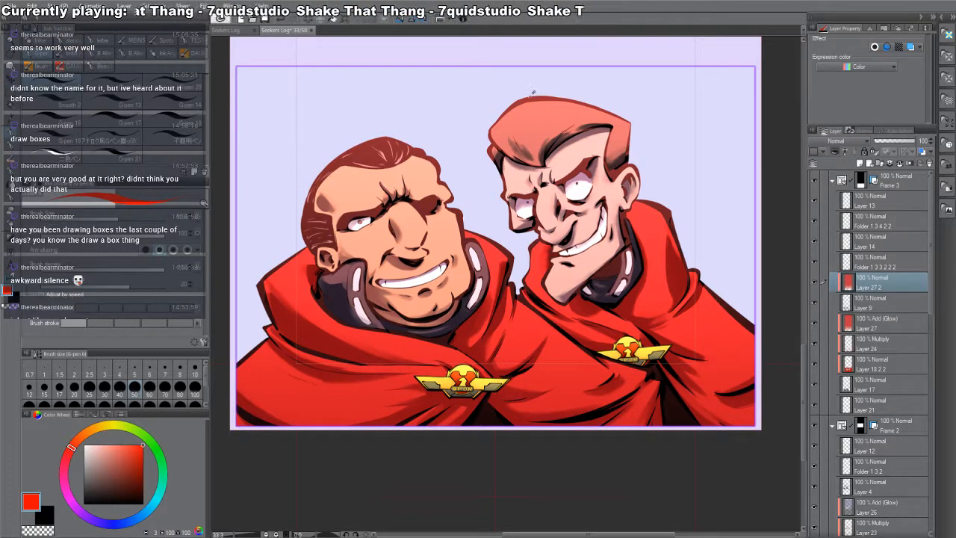
alt+click(533, 94)
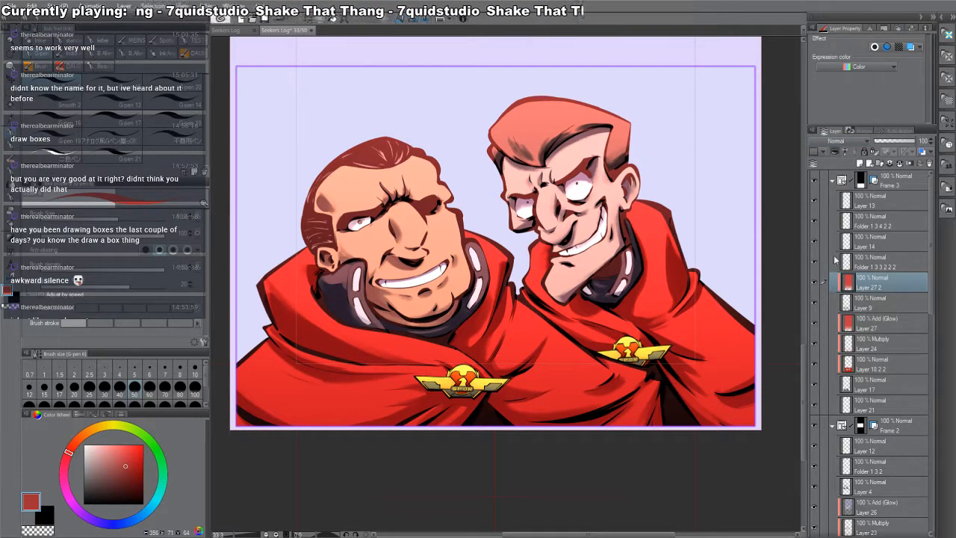
- Restore Layer 27 2 to Add (Glow), clear it, and apply a gradient in the sampled red running vertically through the third frame to below it
key(ctrl+z)
key(slash)
scroll(633, 251, down, 3)
key(ctrl+z)
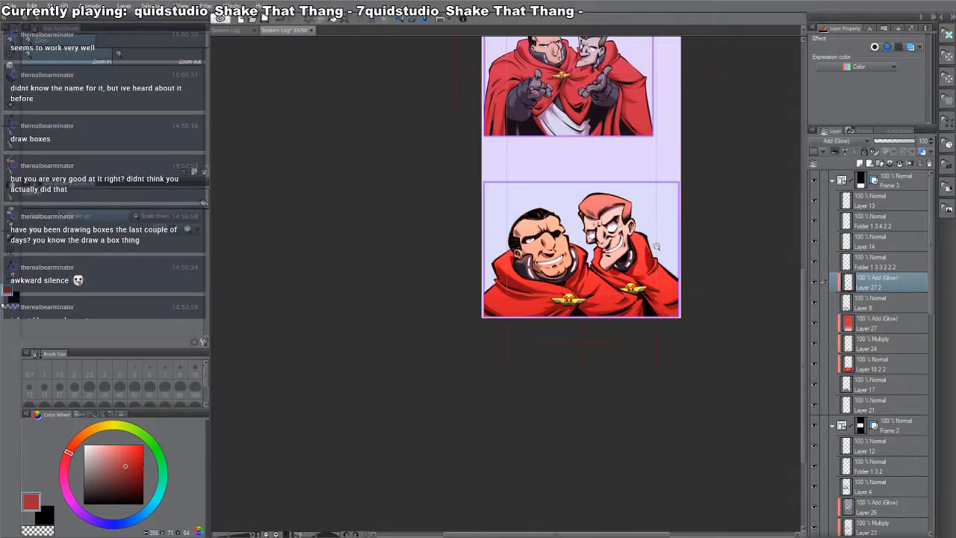
key(g)
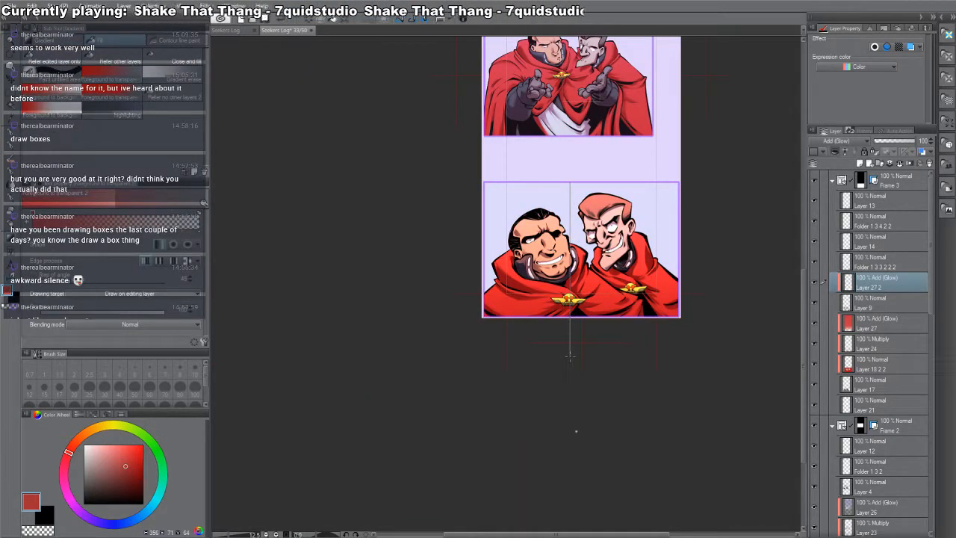
key(/)
scroll(575, 277, up, 3)
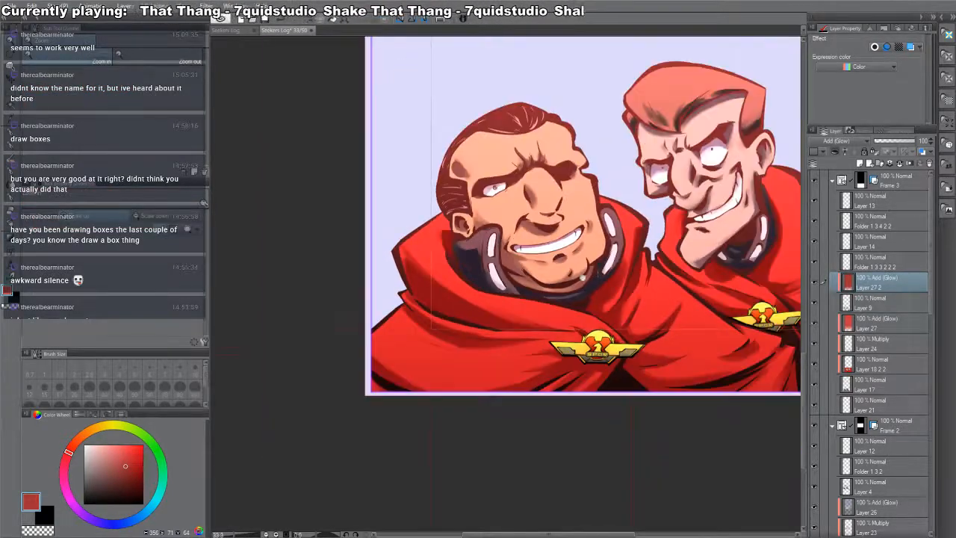
- Compare the outlines with Layer 27 2 hidden and shown, and lower that layer's opacity to 63%
scroll(585, 276, down, 1)
click(815, 283)
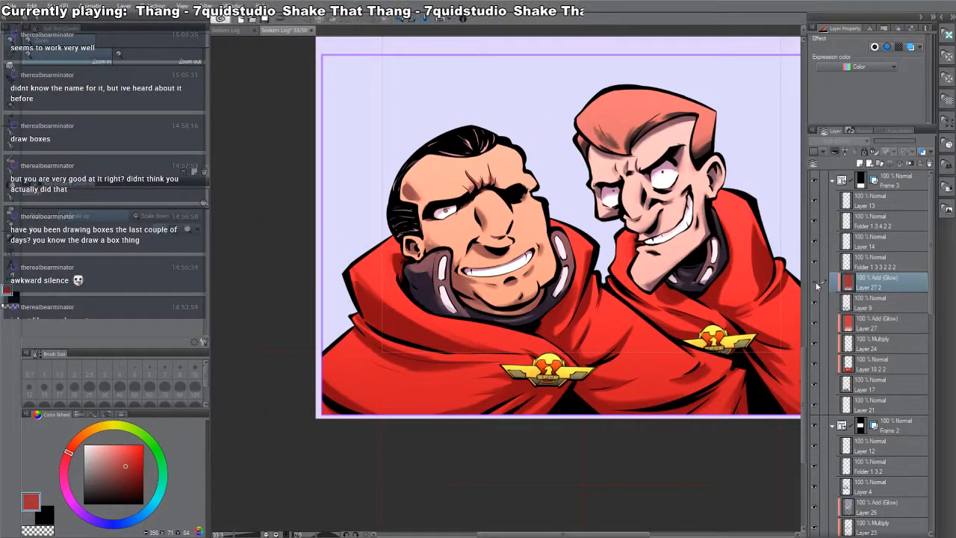
click(815, 283)
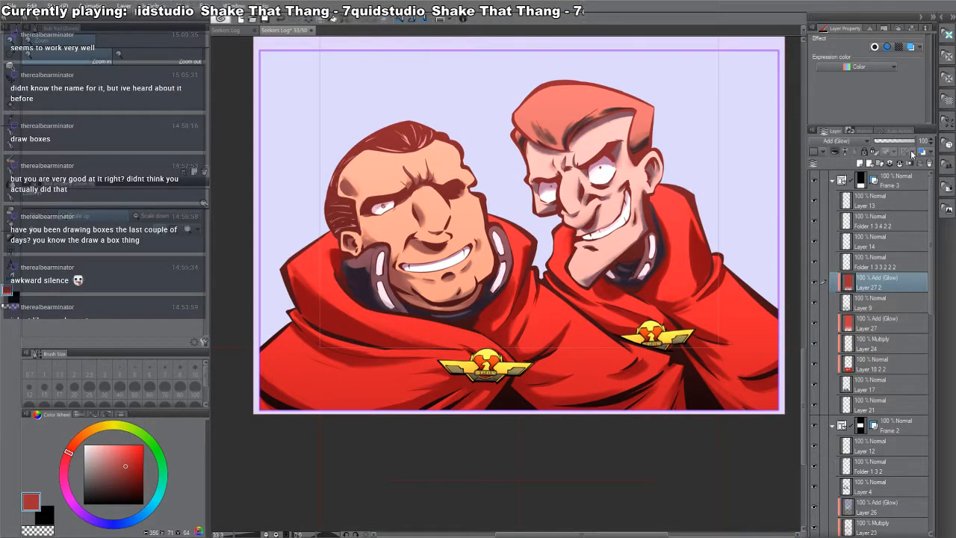
drag(913, 141, 902, 141)
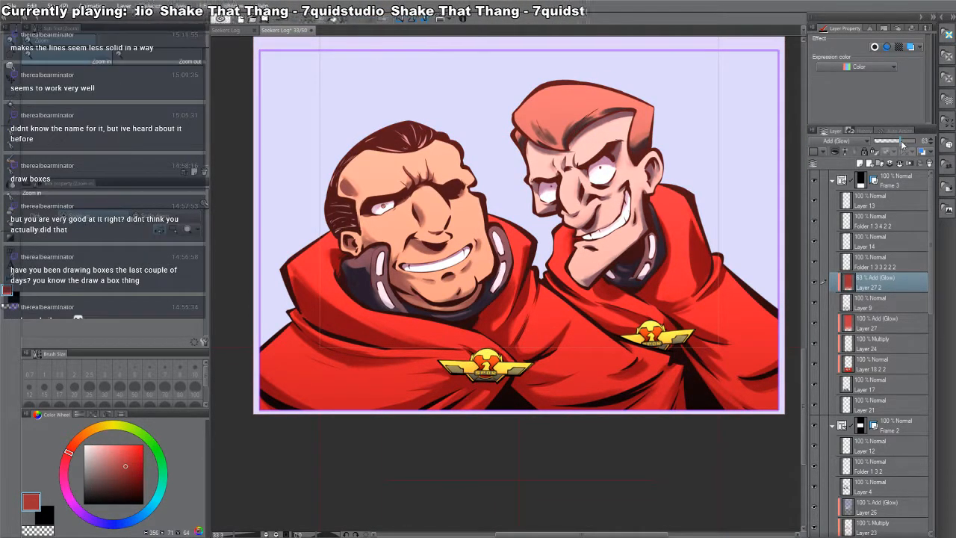
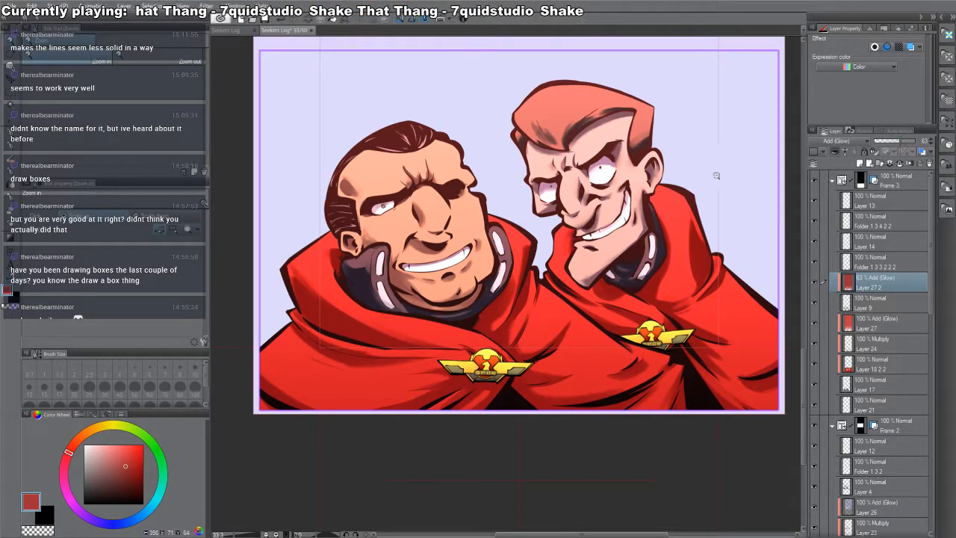
- Group Layer 13, Folder 1 3 4 2 2, Layer 14 and Folder 1 3 3 2 2 2 of Frame 3 into one folder
drag(705, 173, 731, 206)
click(817, 239)
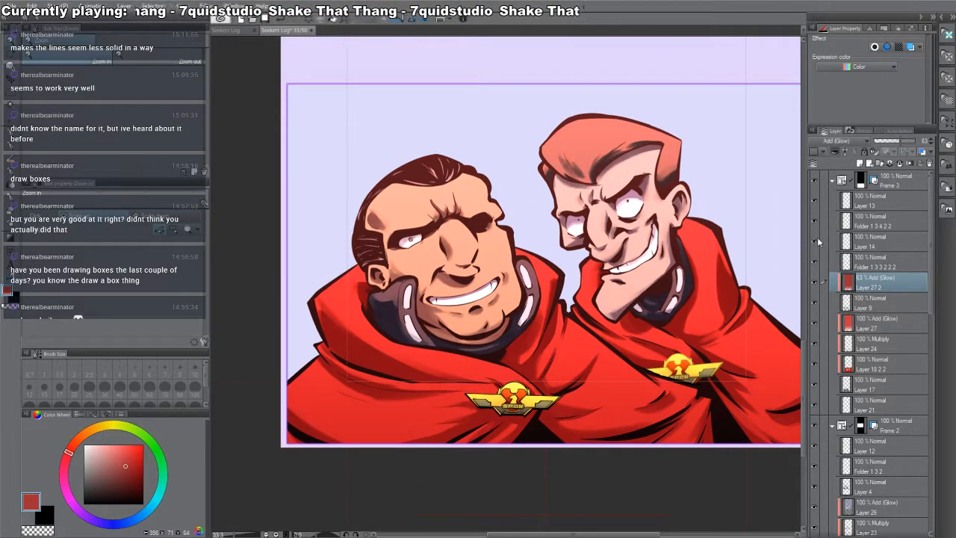
click(817, 237)
click(817, 238)
click(817, 237)
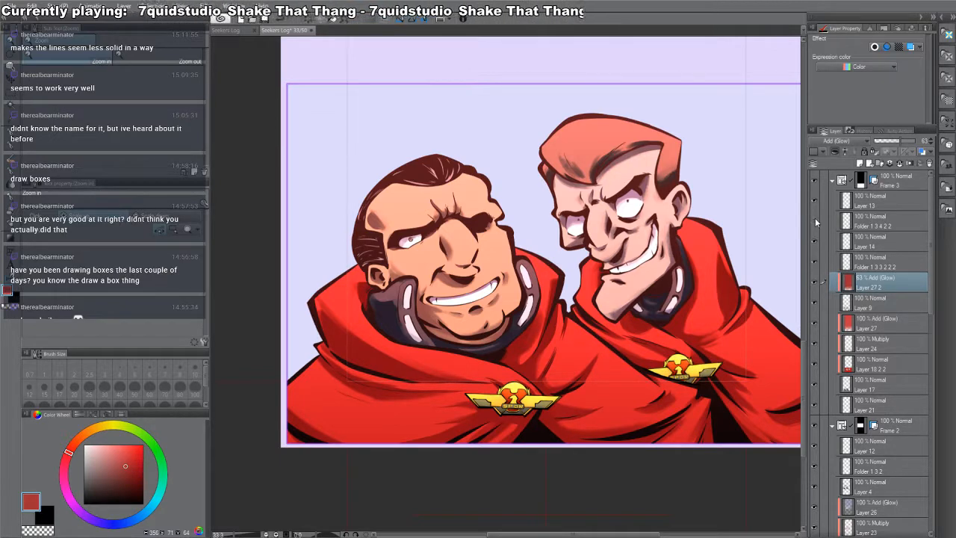
click(815, 221)
click(815, 220)
click(867, 261)
shift+click(871, 202)
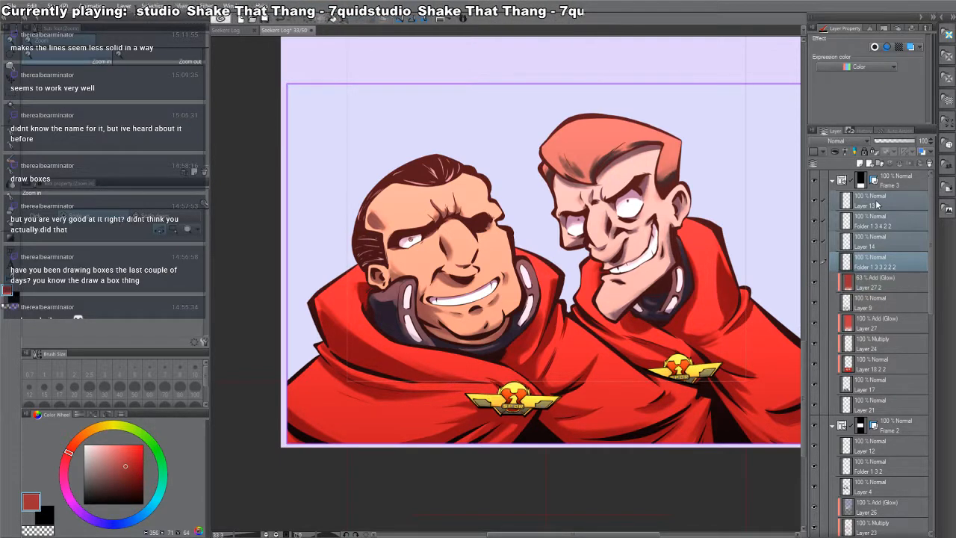
key(ctrl+g)
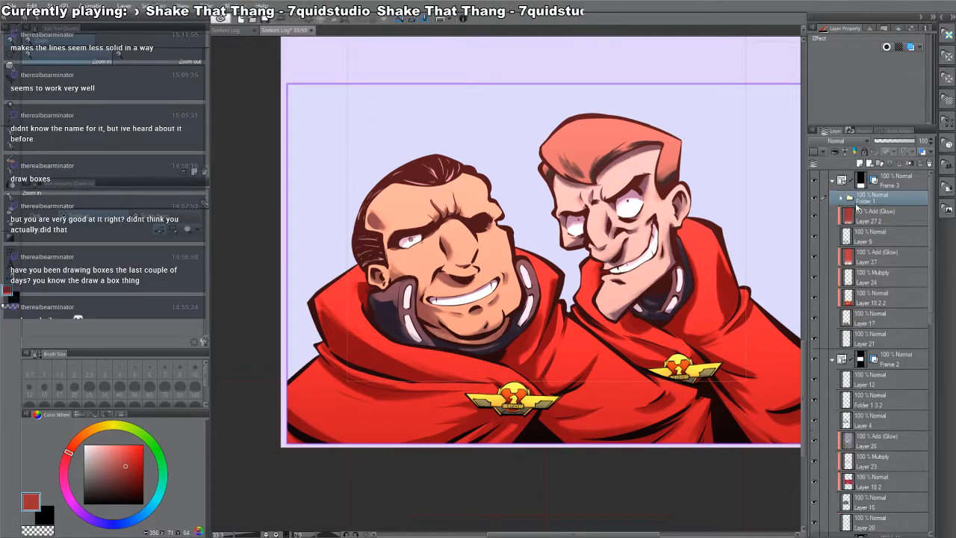
- Paste a clipped copy of the Layer 27 2 glow directly above the new folder and delete the empty Multiply layer above it
key(ctrl+shift+n)
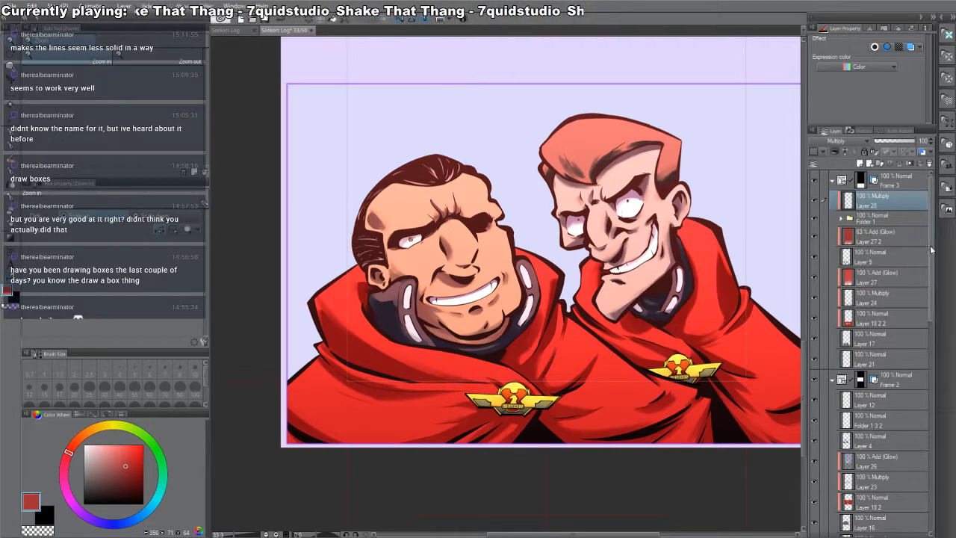
click(886, 236)
key(ctrl+c)
click(884, 218)
key(ctrl+v)
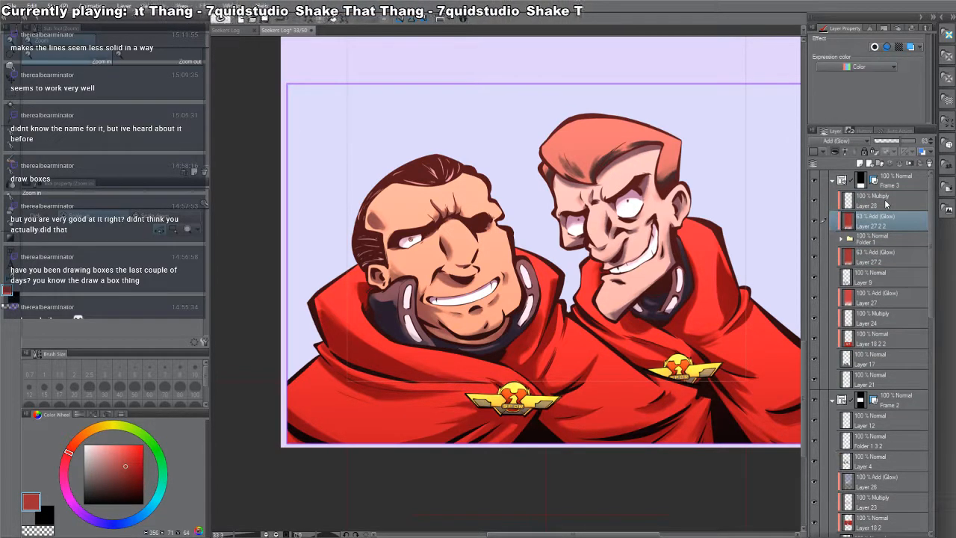
click(885, 200)
click(929, 163)
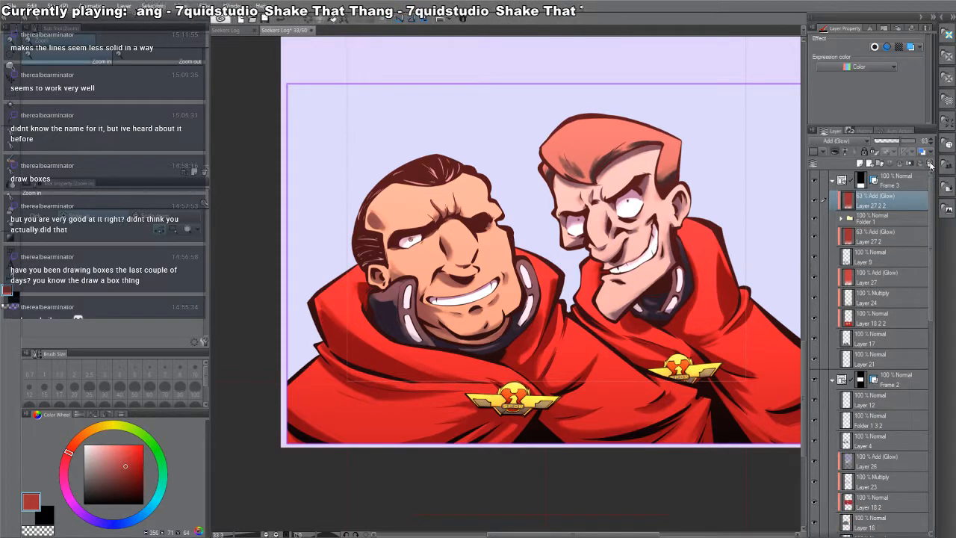
click(817, 201)
click(818, 201)
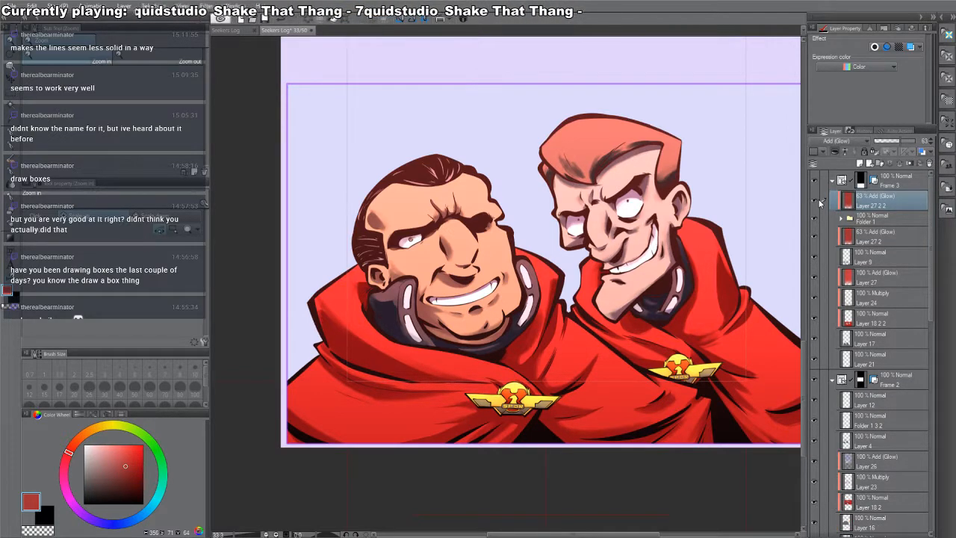
- Fill a rectangular selection around the whole third frame with black on Layer 21, behind the two men
click(876, 358)
scroll(632, 326, down, 2)
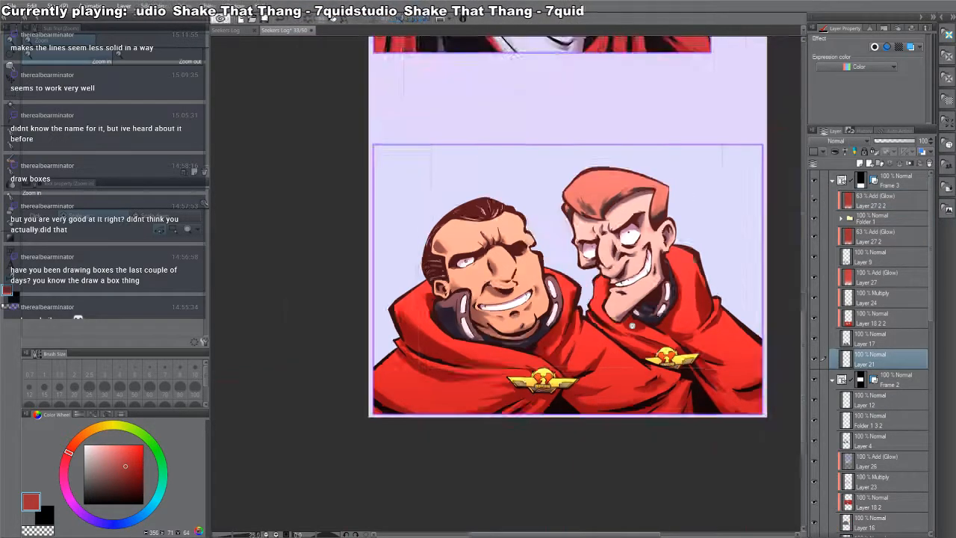
scroll(632, 326, down, 2)
key(m)
drag(722, 224, 311, 484)
key(x)
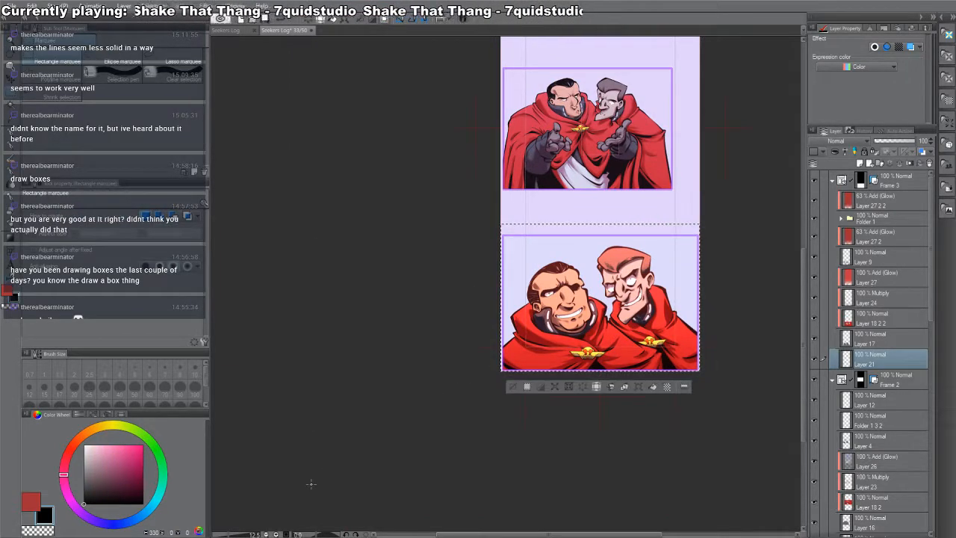
key(alt+Delete)
key(ctrl+d)
- Inspect the men's outlines against the black background with Layer 27 2 hidden and shown
key(ctrl+space)
click(540, 332)
click(540, 332)
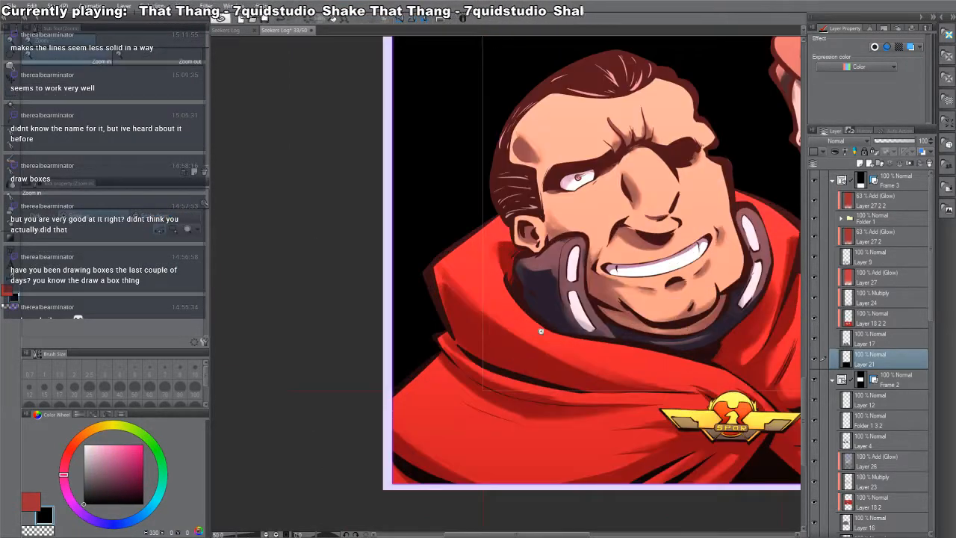
drag(635, 299, 365, 359)
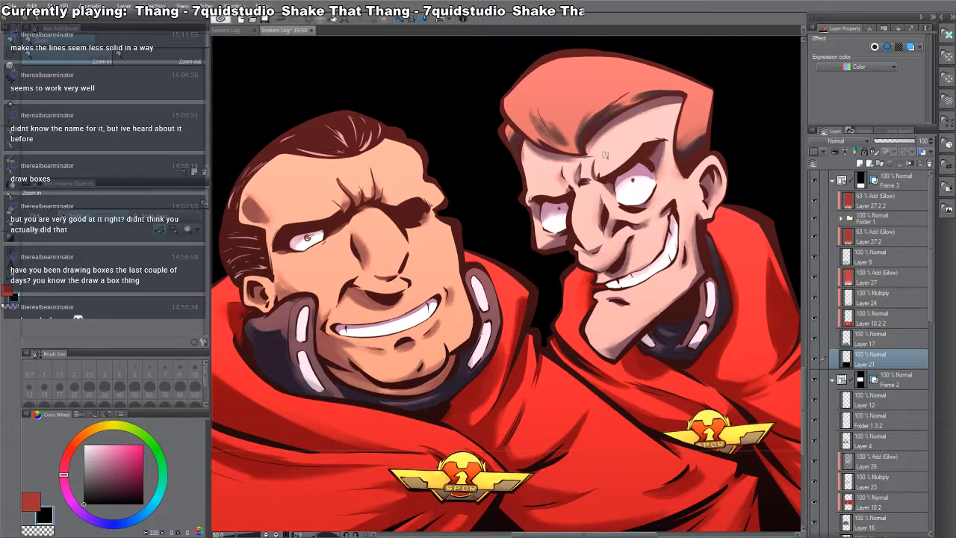
scroll(605, 155, down, 4)
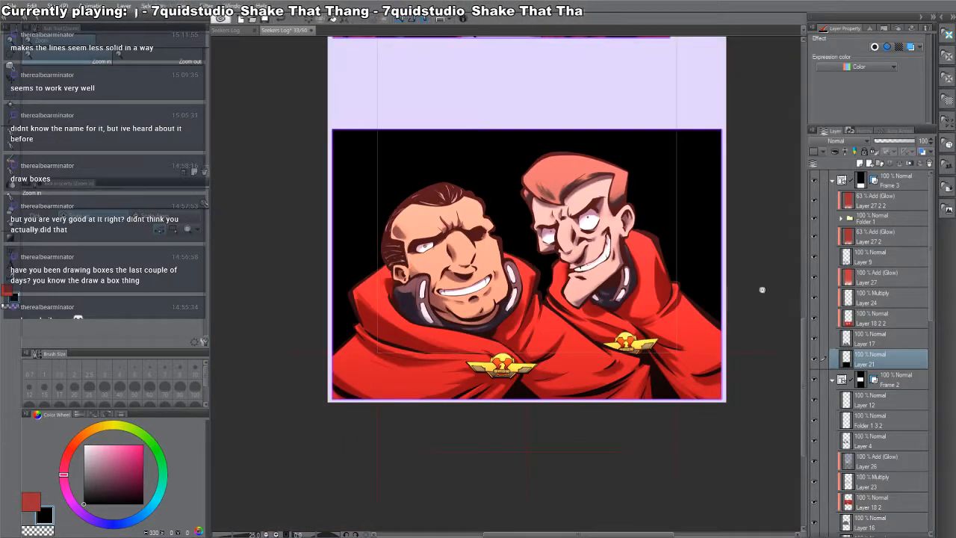
click(813, 237)
click(813, 238)
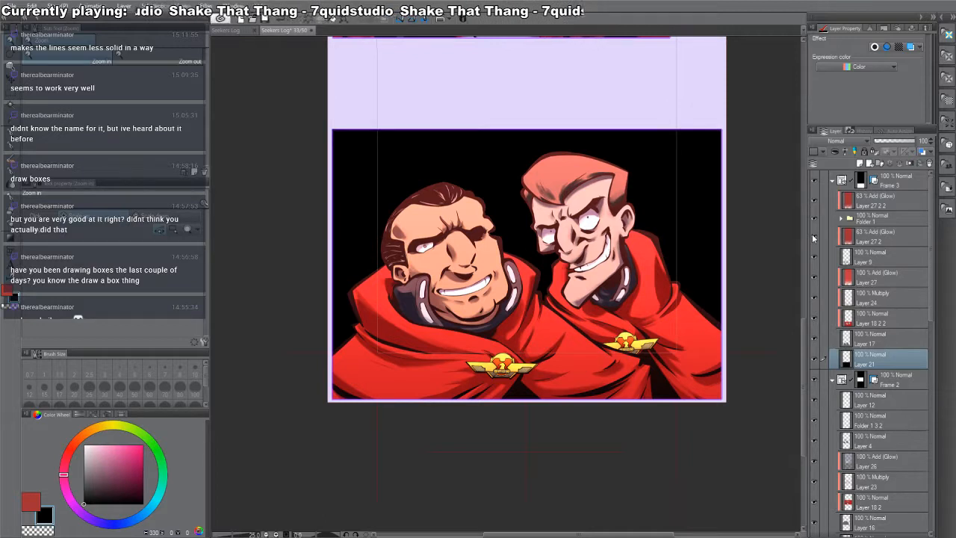
click(858, 240)
click(815, 238)
click(815, 237)
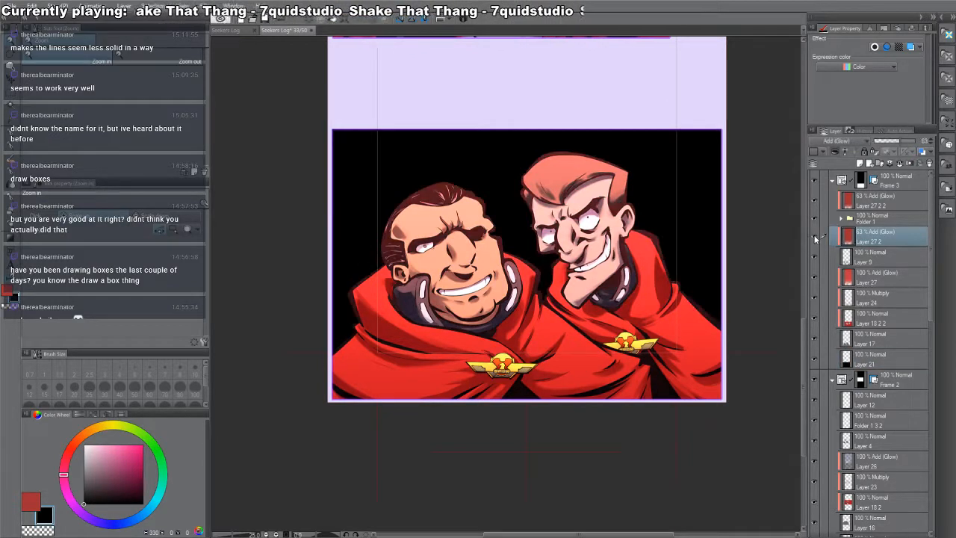
- Apply a Gradient erase to Layer 27 2 from below the third frame up to its top edge and compare the outlines
key(g)
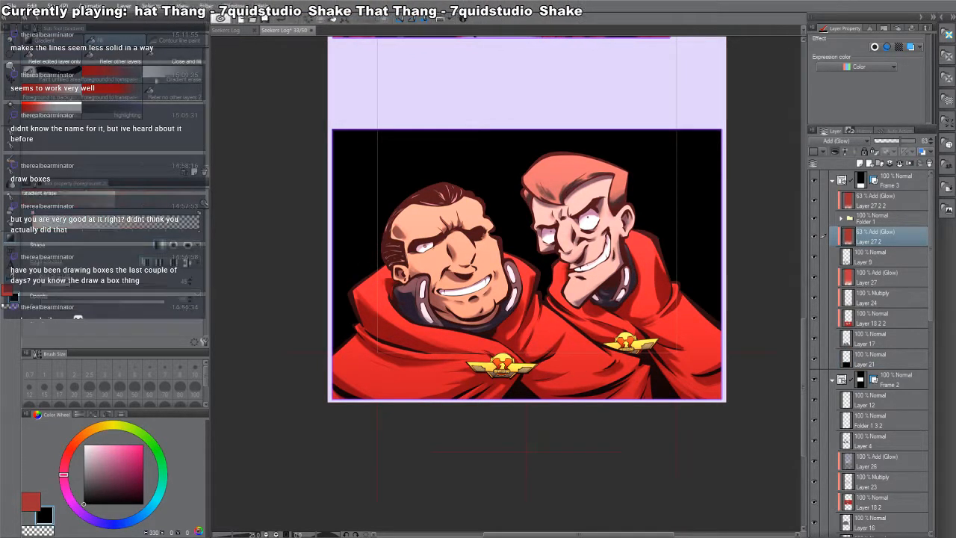
drag(515, 442, 532, 136)
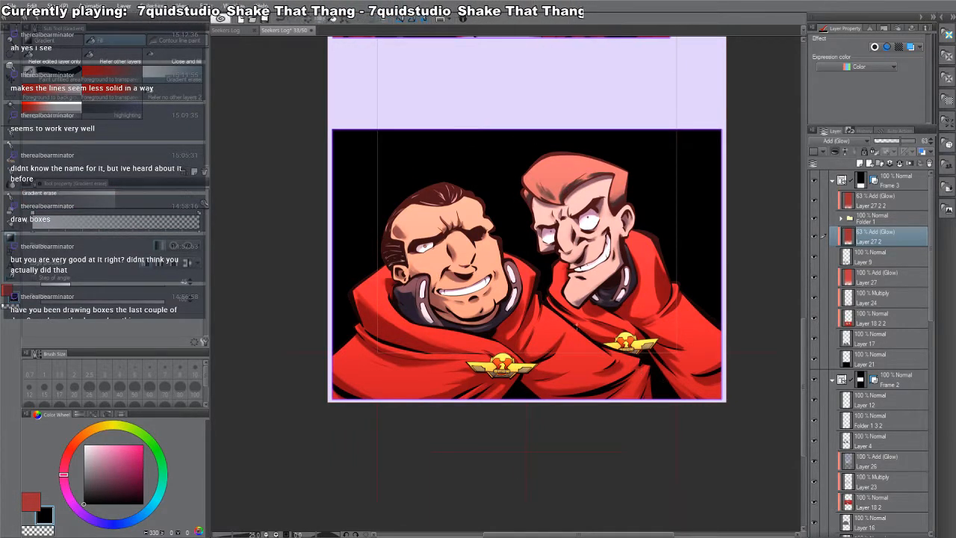
key(/)
click(546, 302)
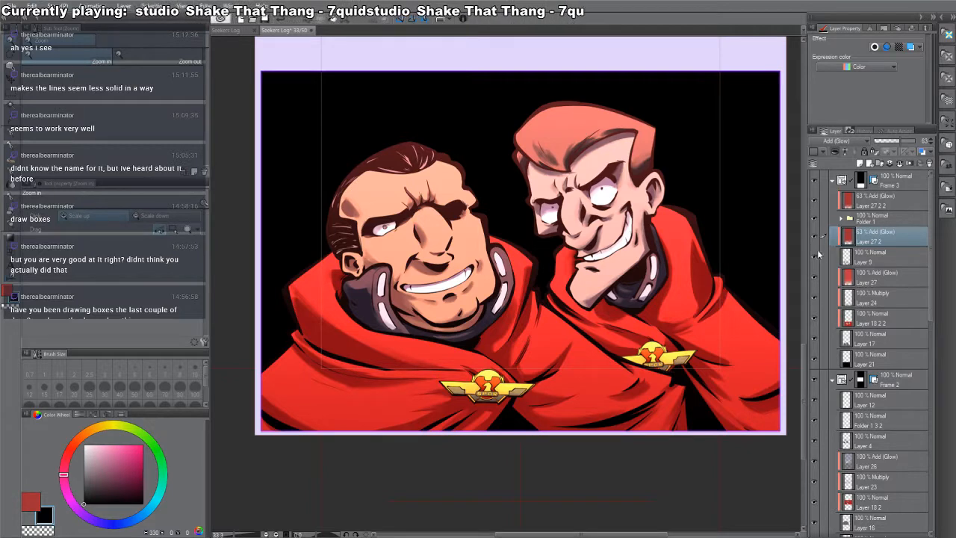
click(816, 237)
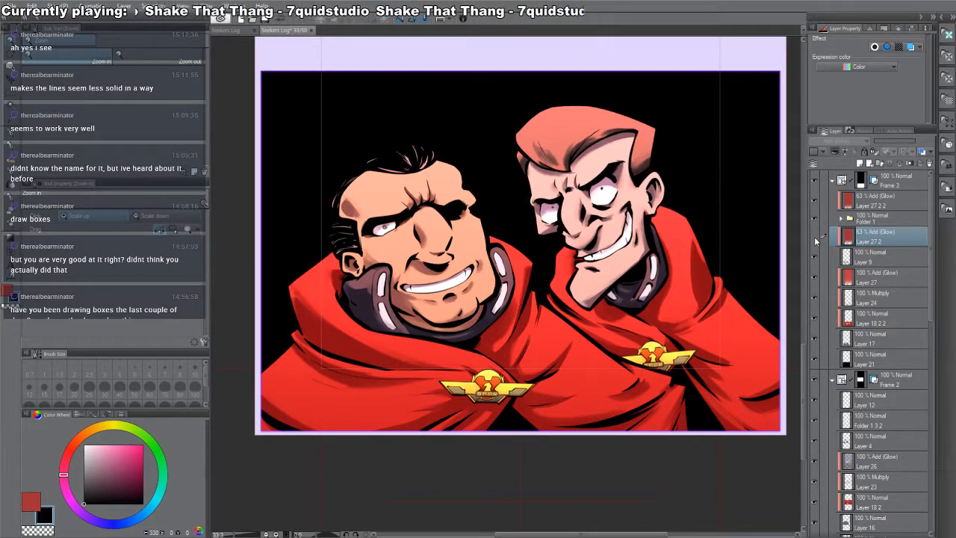
click(816, 239)
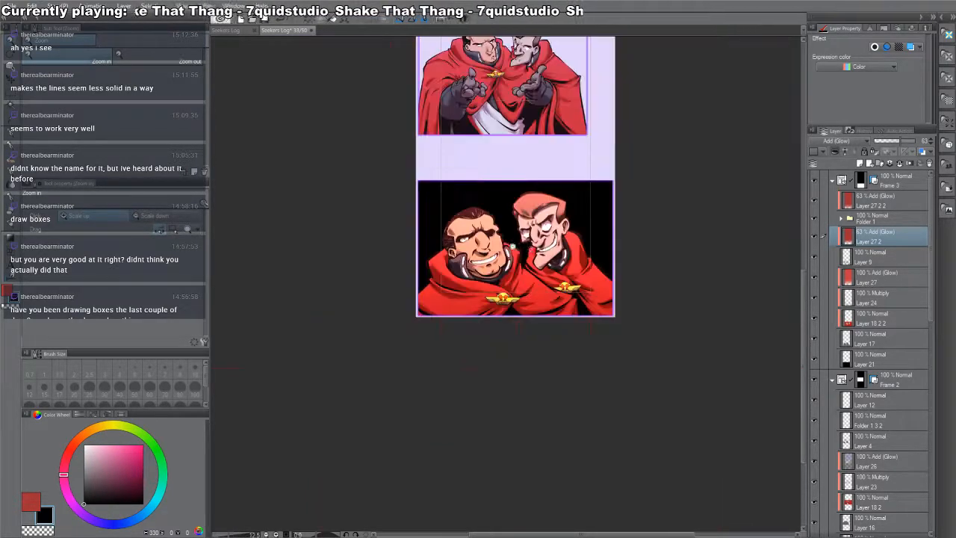
alt+click(513, 248)
click(511, 210)
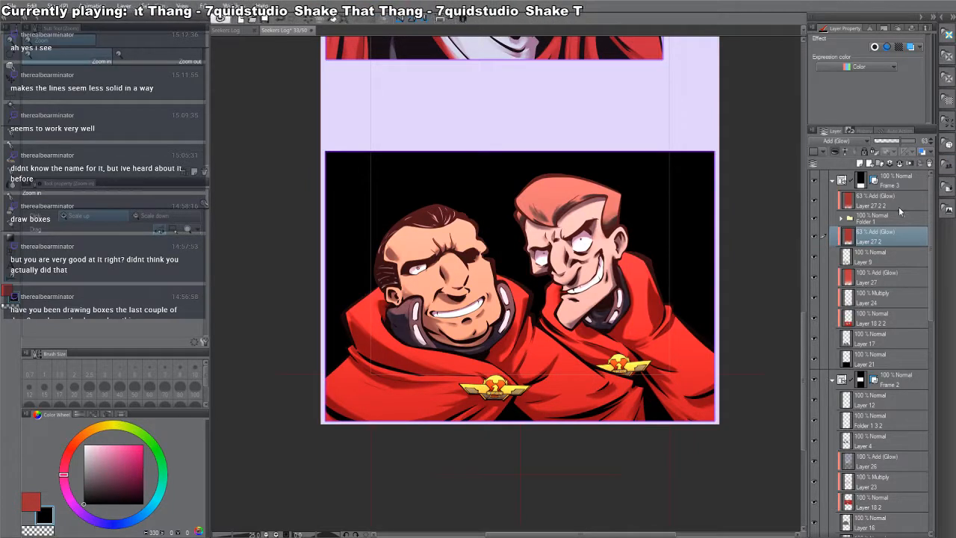
drag(453, 271, 481, 259)
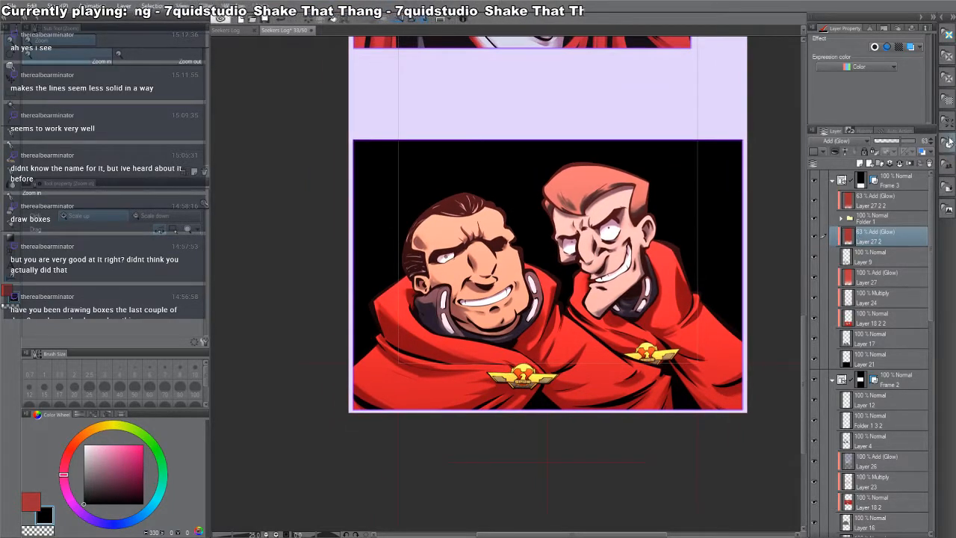
- Delete the Layer 27 2 glow above the line art and go on to comic page 34
click(930, 164)
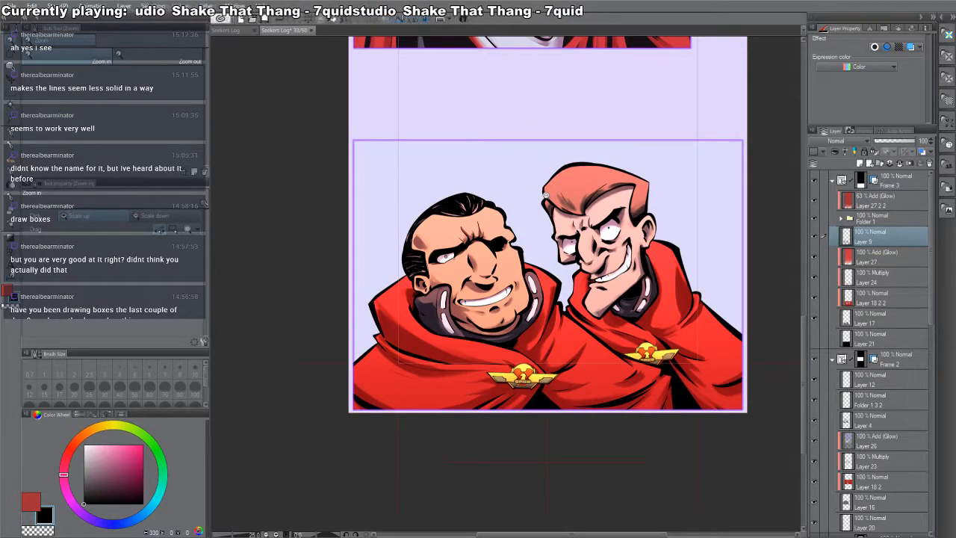
scroll(549, 196, down, 2)
drag(557, 158, 508, 250)
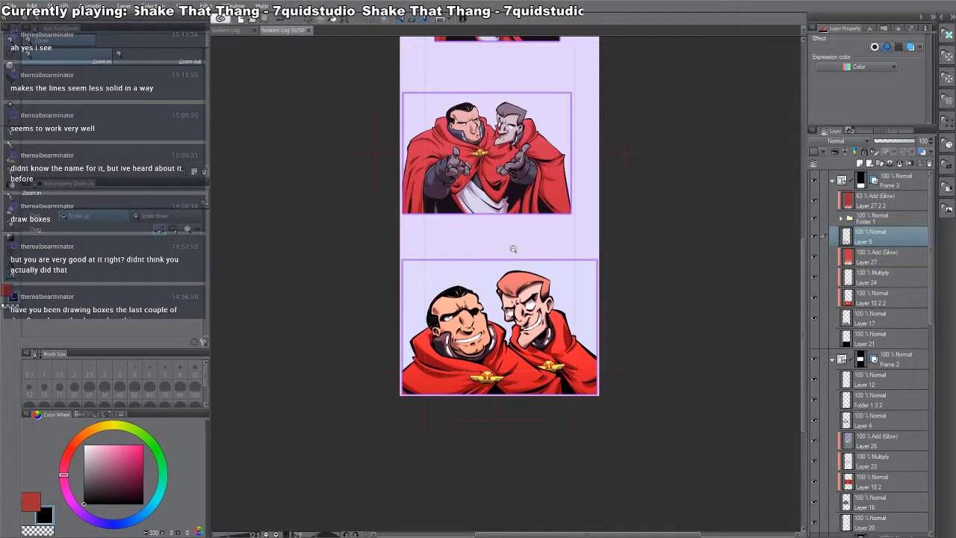
key(ctrl+Page_Down)
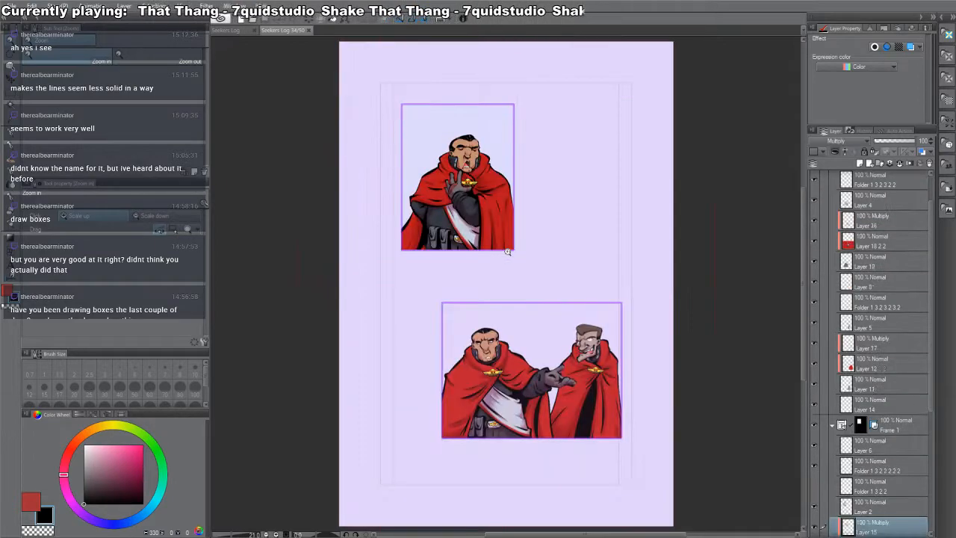
- Add a new clipped layer directly above the Layer 15 shading in Frame 1
drag(482, 157, 473, 215)
scroll(473, 214, up, 2)
scroll(919, 476, down, 2)
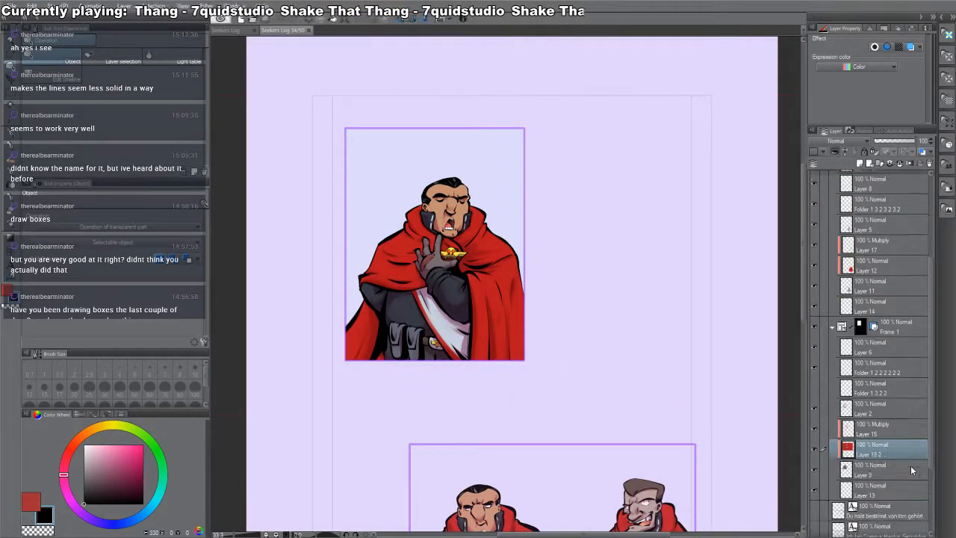
click(874, 437)
key(ctrl+shift+n)
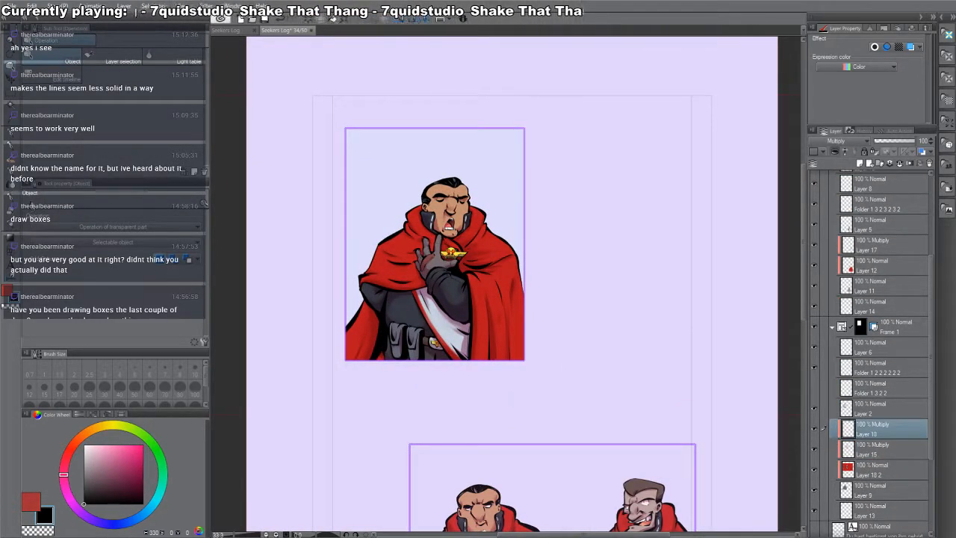
- Apply the highlighting gradient on Layer 18 from below the first frame up past the man's head, and set the layer to Add (Glow)
click(10, 238)
click(124, 111)
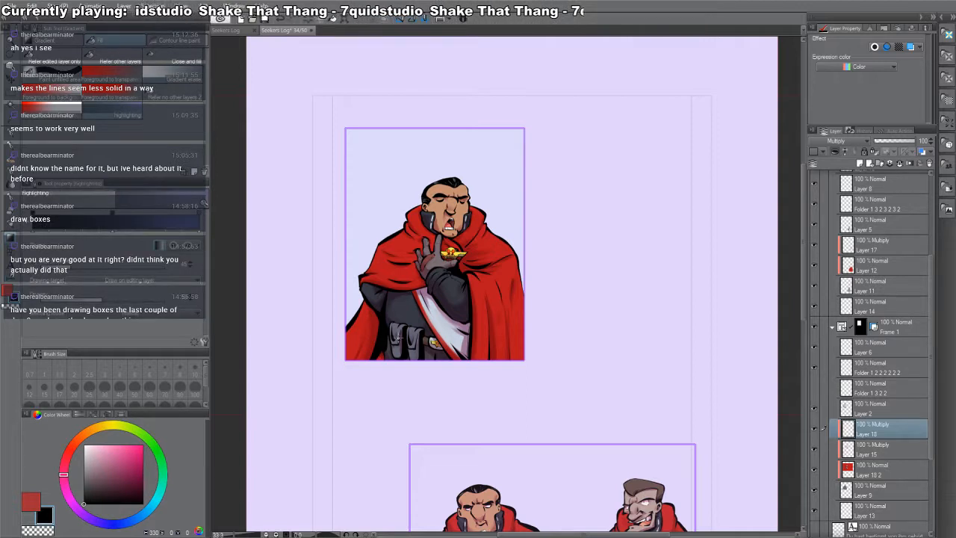
drag(455, 461, 457, 149)
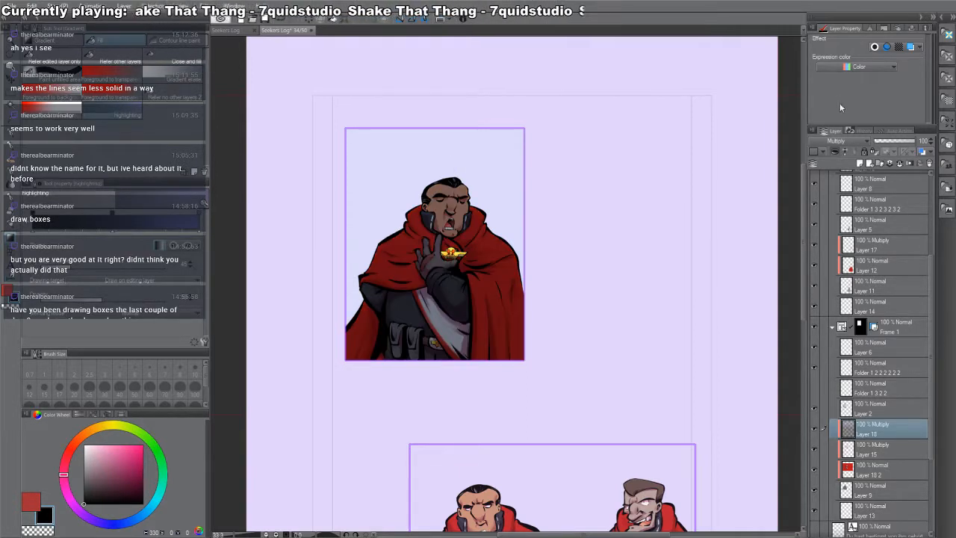
click(841, 271)
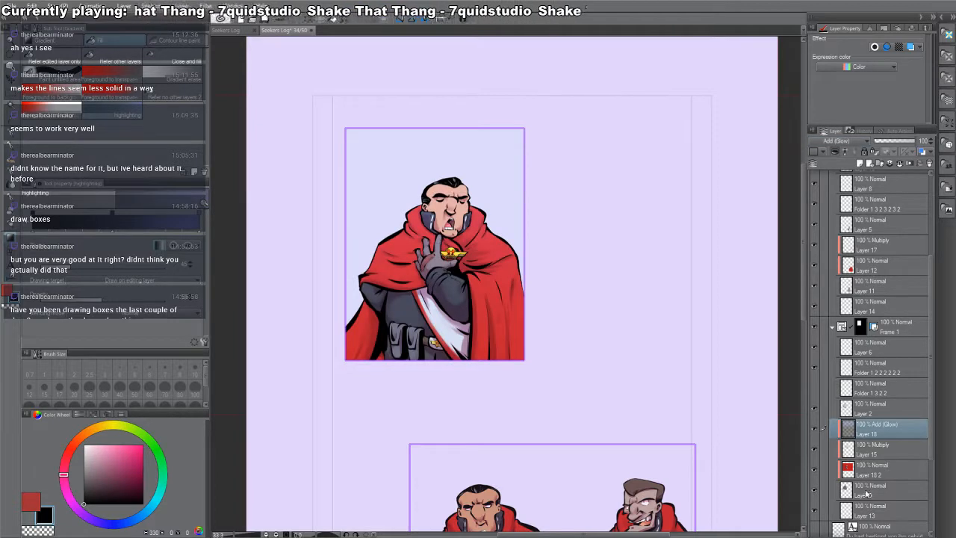
- Remove the shadow areas painted on Layer 15 from the Layer 18 glow and clear the selection
ctrl+click(849, 450)
key(Delete)
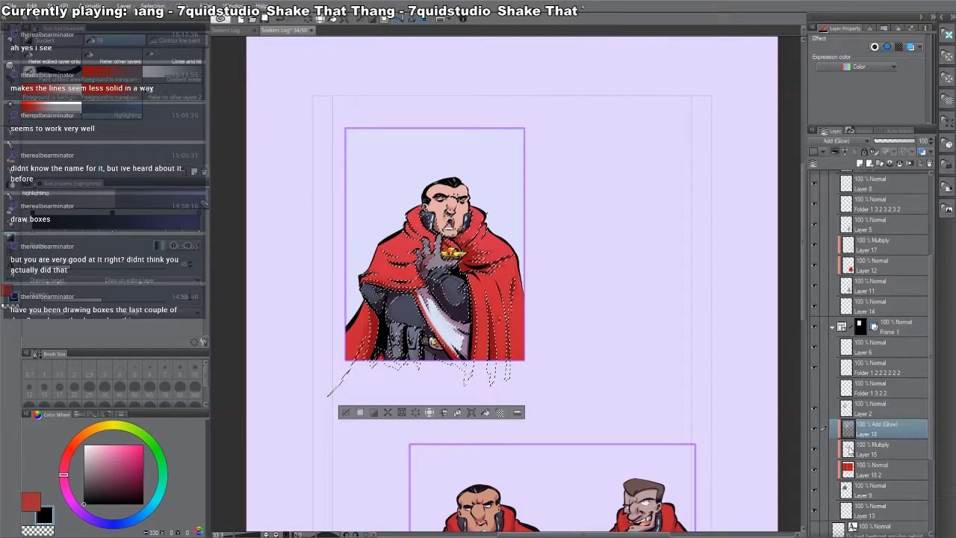
key(ctrl+d)
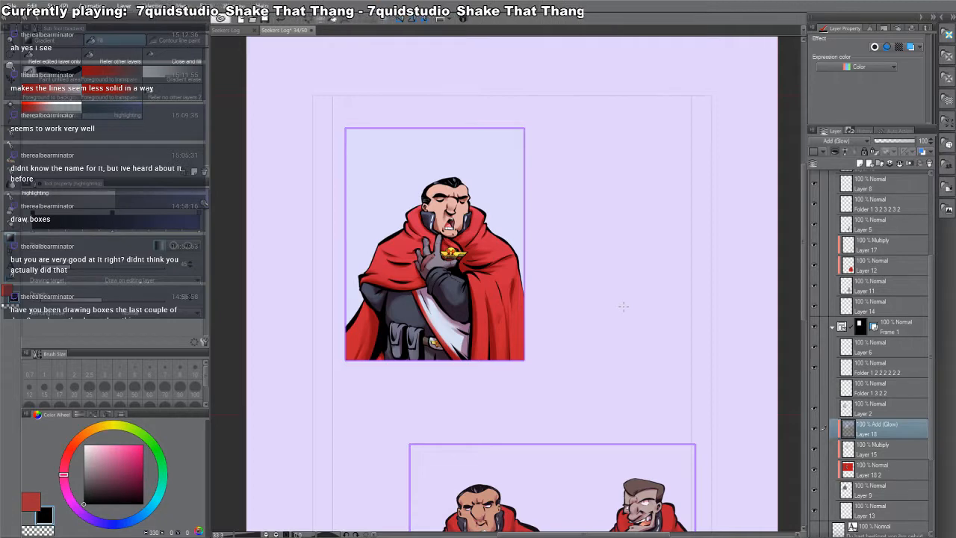
- Add a new clipped layer directly above the Layer 16 shading in Frame 2
drag(505, 439, 480, 174)
ctrl+shift+click(510, 268)
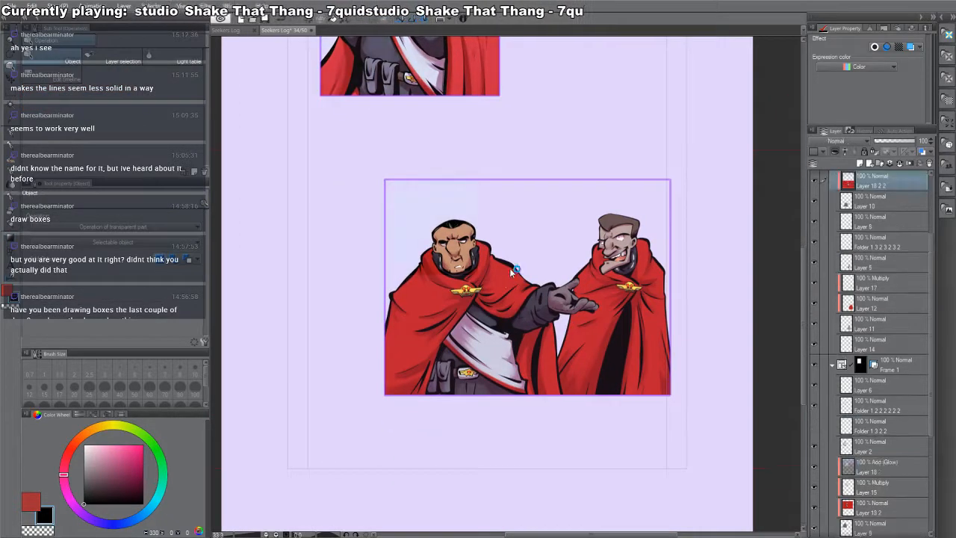
scroll(835, 244, up, 2)
scroll(832, 247, up, 2)
click(858, 258)
click(860, 163)
scroll(845, 142, down, 2)
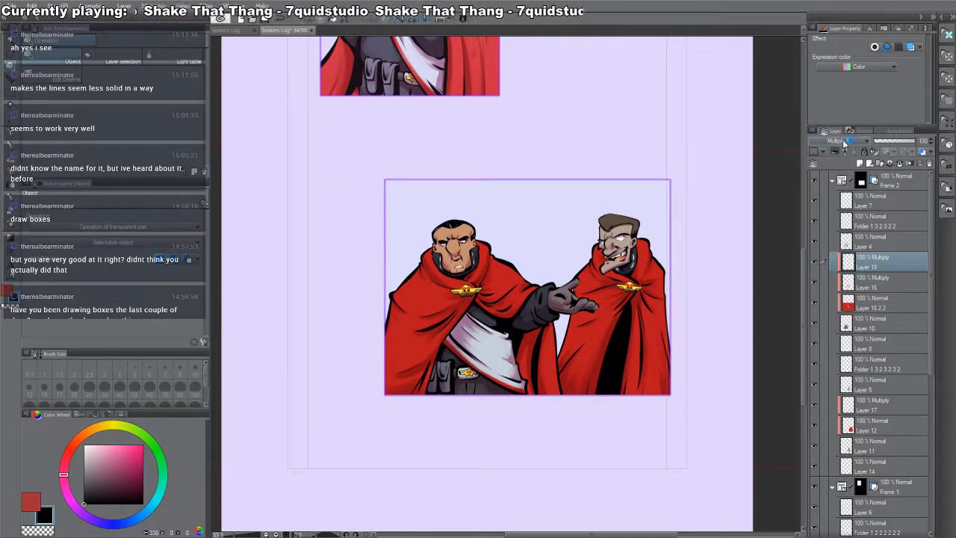
- Set Layer 19 to Add (Glow) and apply the highlighting gradient outside the Layer 16 shadow areas, from below Frame 2 up past the heads
ctrl+click(849, 282)
key(ctrl+shift+i)
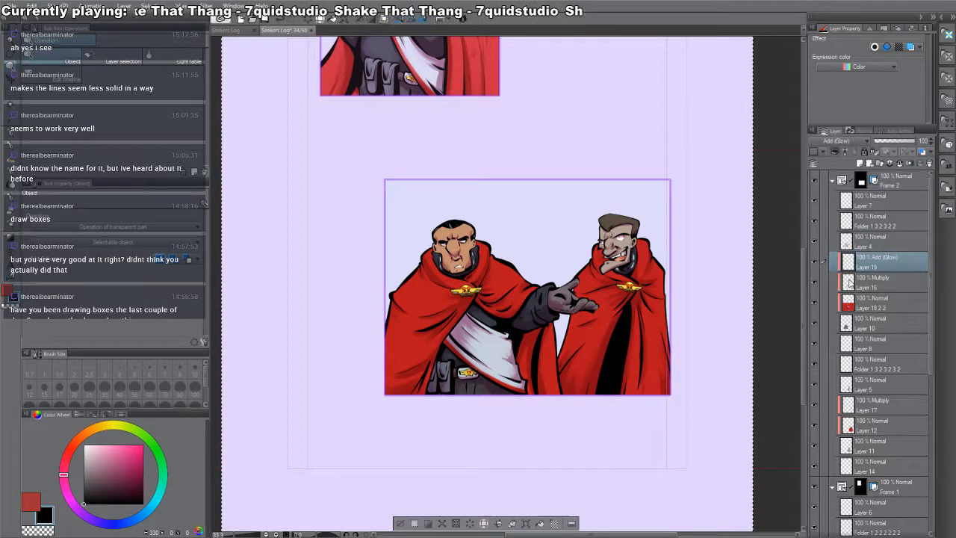
key(g)
drag(508, 381, 525, 277)
drag(481, 415, 489, 87)
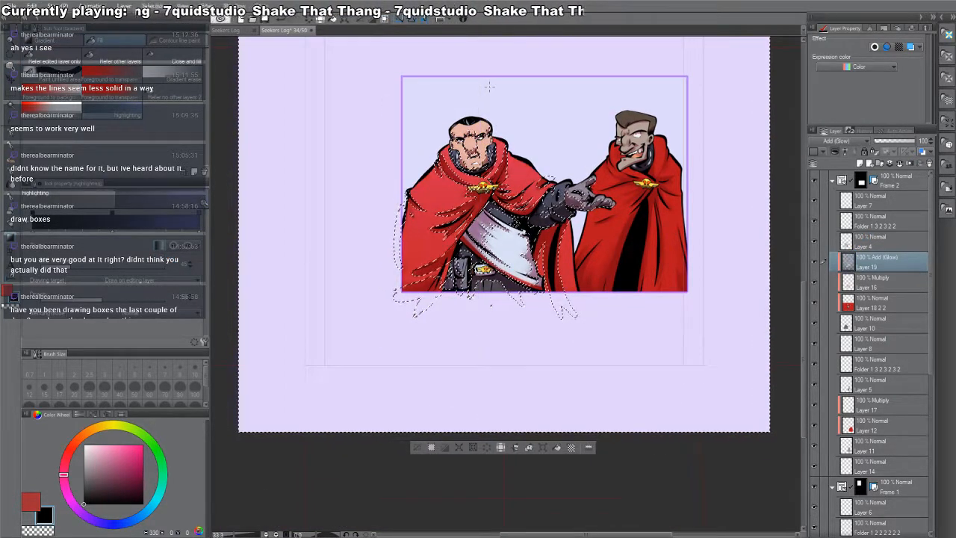
key(ctrl+d)
drag(750, 202, 749, 203)
key(o)
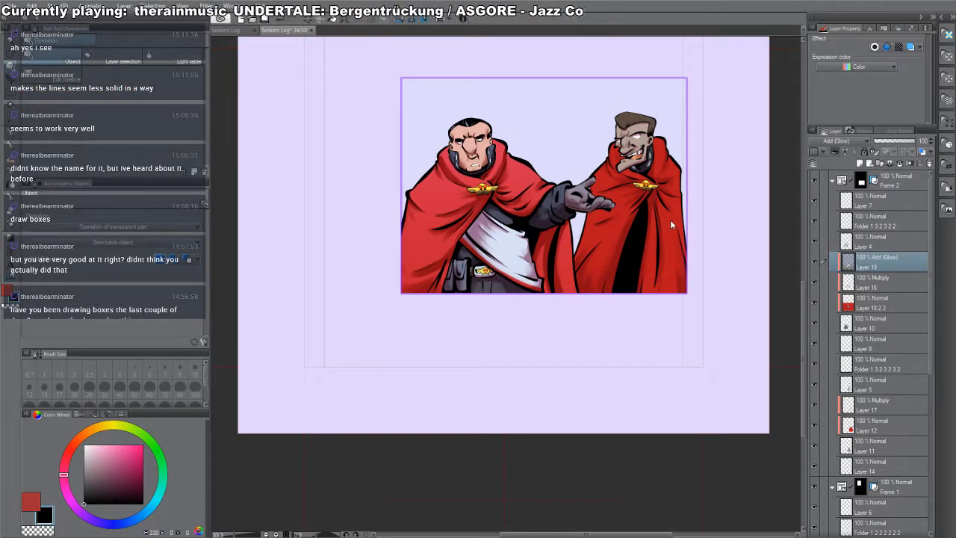
- Paste a copy of the Layer 19 glow above Layer 17 and clear the second man's Layer 17 shadow areas from it
click(886, 411)
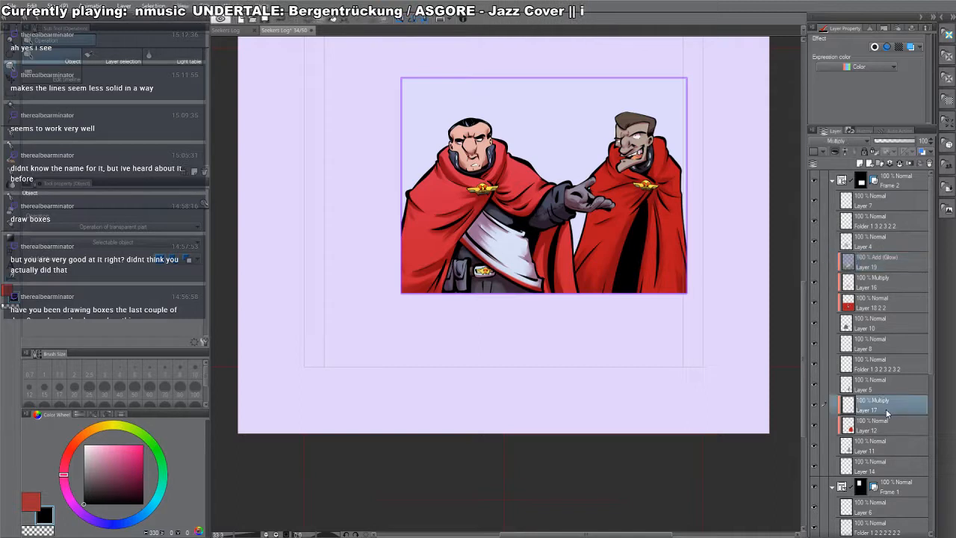
key(ctrl+v)
ctrl+click(849, 427)
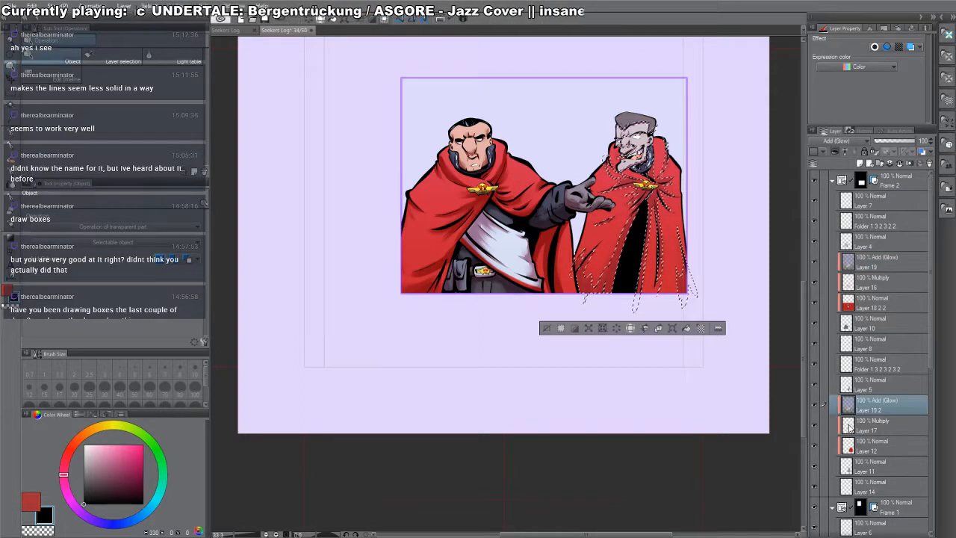
key(ctrl+d)
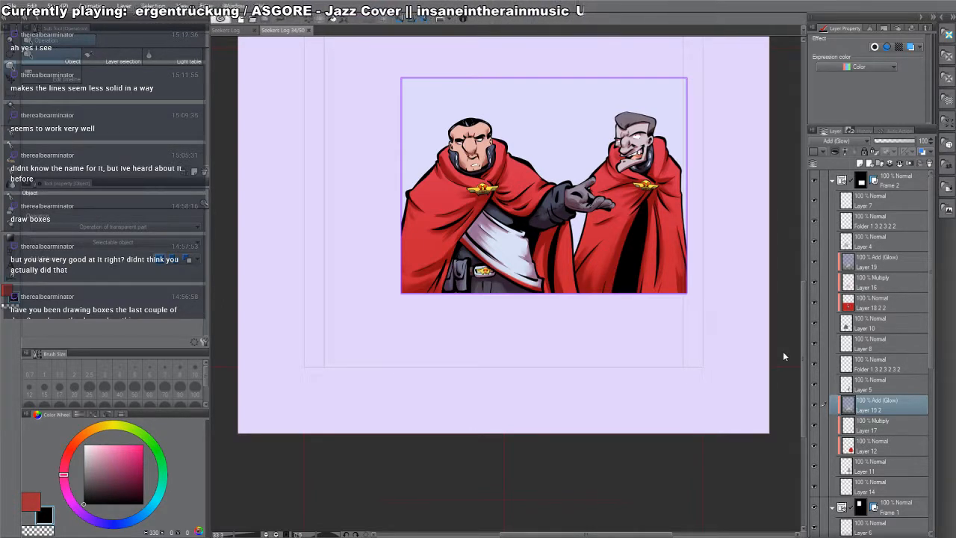
- On page 35, add a clipped Add (Glow) layer above Layer 16 and apply the highlighting gradient from below Frame 1 up past the blond man's head
key(ctrl+Tab)
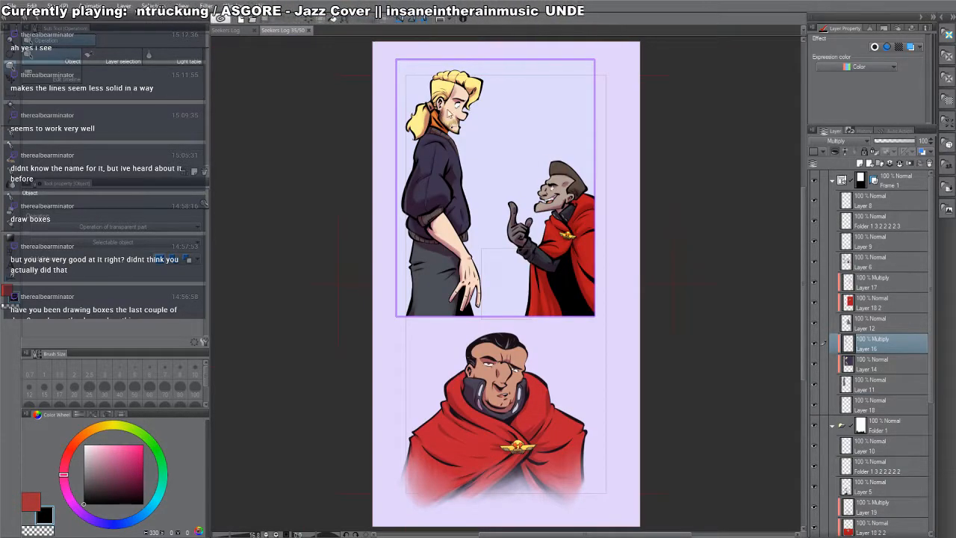
click(429, 152)
click(898, 348)
key(ctrl+shift+n)
click(874, 142)
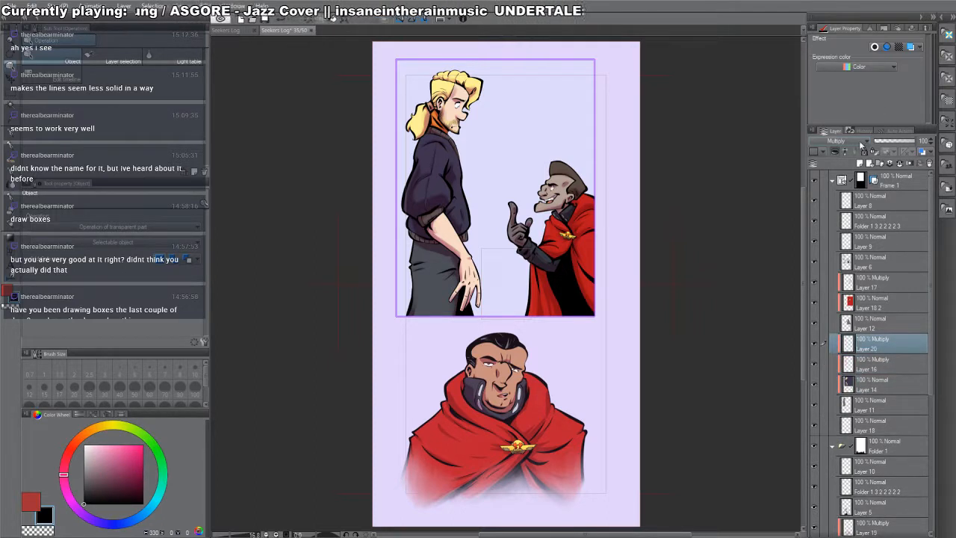
click(848, 259)
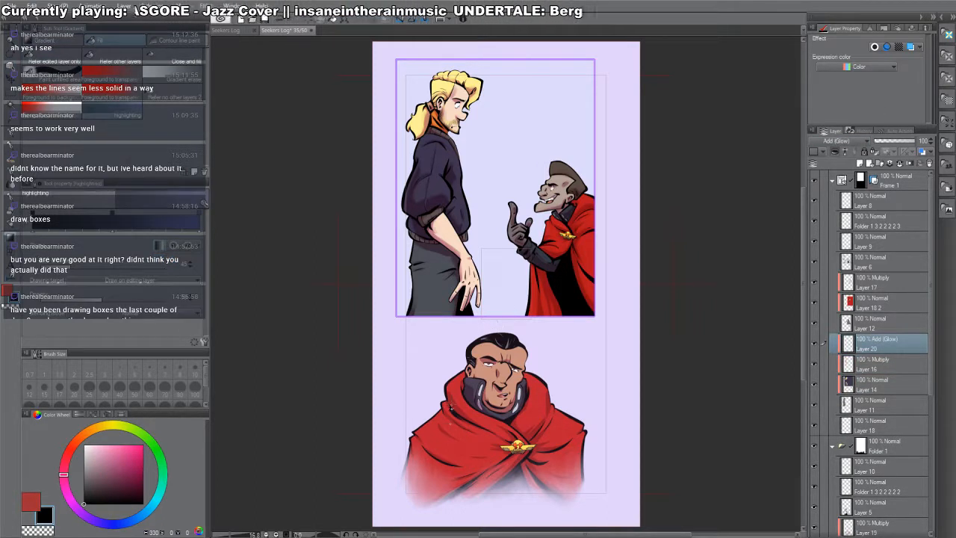
drag(451, 408, 489, 77)
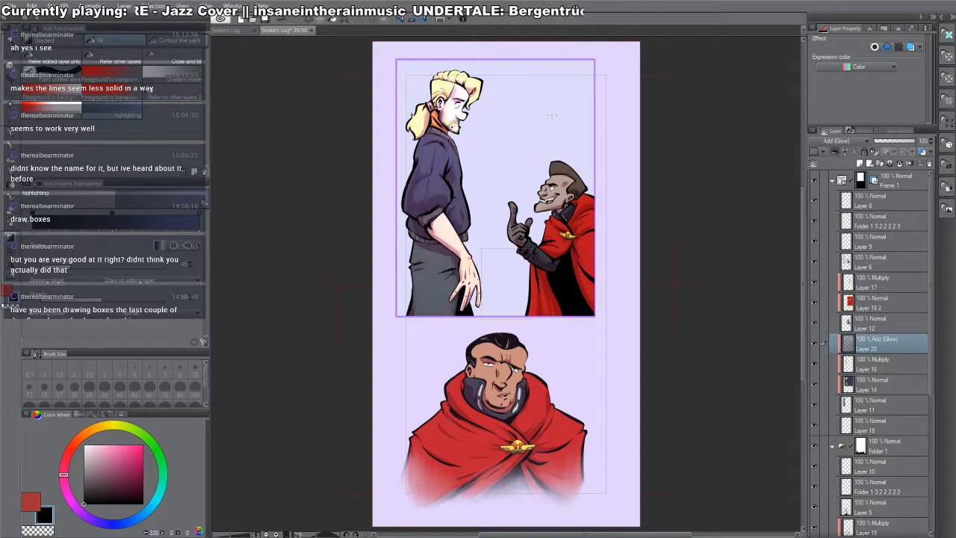
- Duplicate the Layer 20 glow above Layer 17 and remove each man's painted shadow areas from his own glow layer
drag(875, 340, 880, 268)
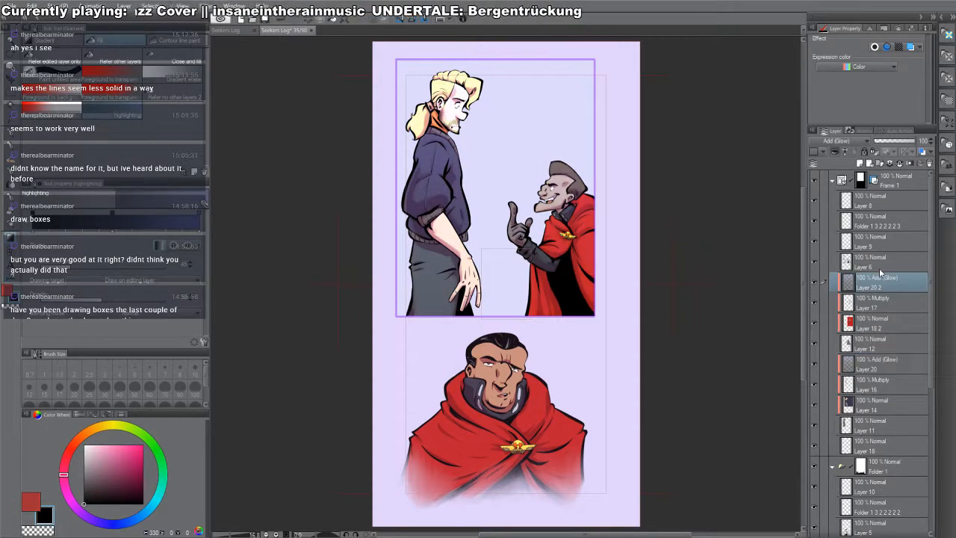
ctrl+click(856, 314)
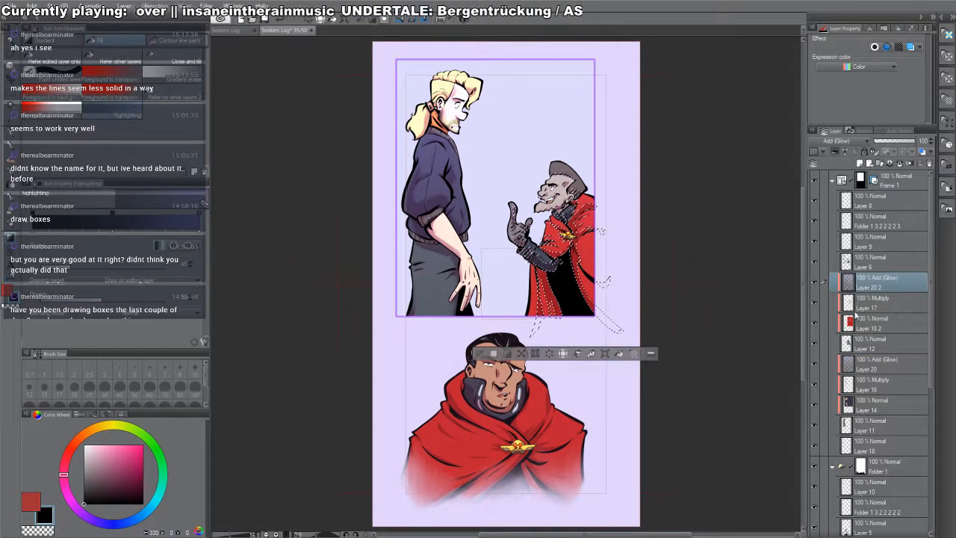
click(869, 366)
key(ctrl+d)
ctrl+click(847, 386)
key(Delete)
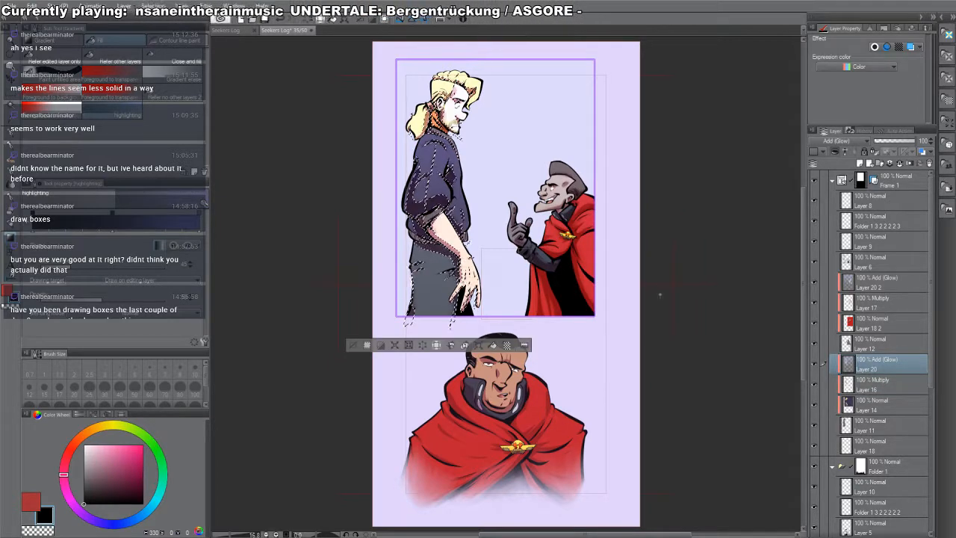
key(ctrl+d)
- Select the Multiply shading layer above the cape colours of the man in the lower drawing, in Folder 1
drag(514, 359, 508, 286)
key(o)
ctrl+shift+click(508, 287)
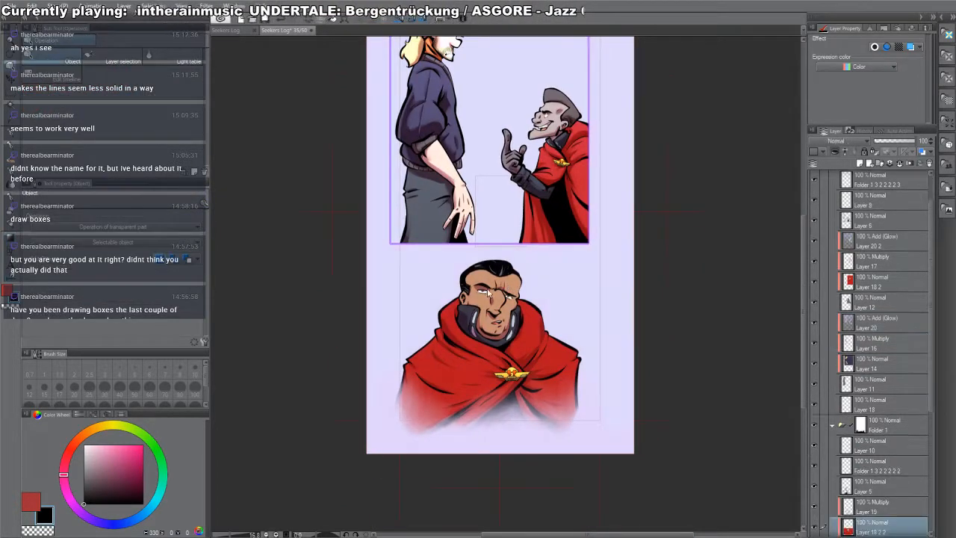
scroll(485, 292, up, 6)
scroll(485, 291, down, 1)
drag(512, 389, 556, 58)
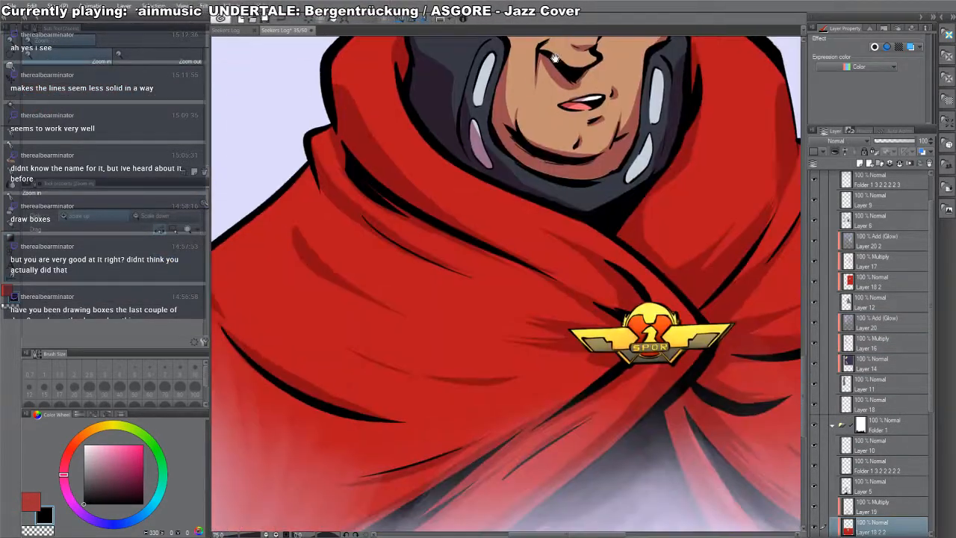
drag(574, 222, 605, 396)
key(alt+])
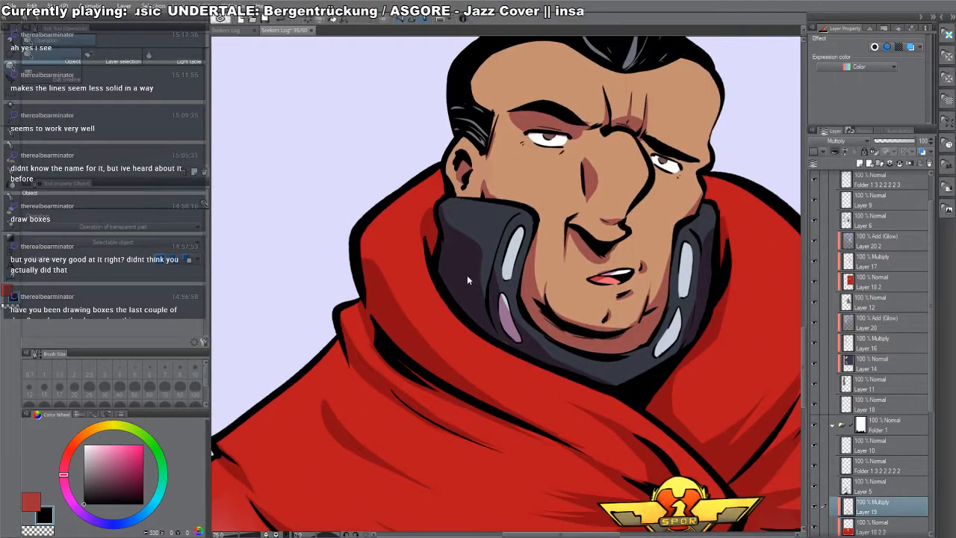
- Blend the shadow edges on the man's collar and cape shoulder using the Acrylic & Medium brush with a picked pink and transparency
key(b)
key(x)
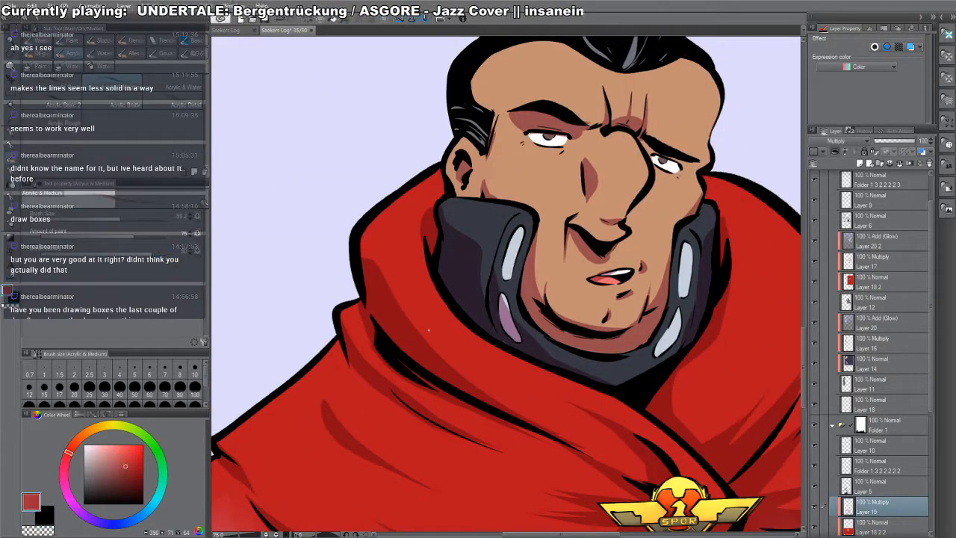
alt+click(316, 75)
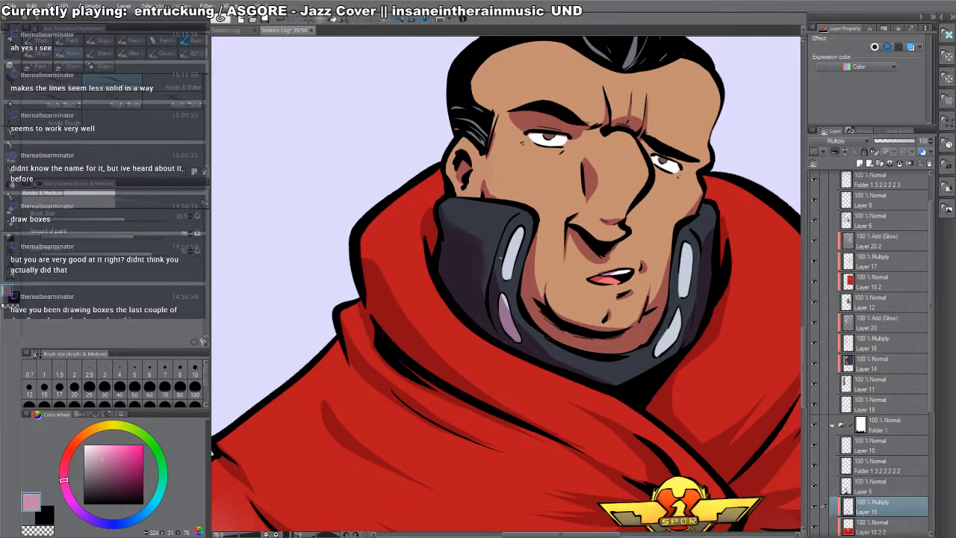
key(c)
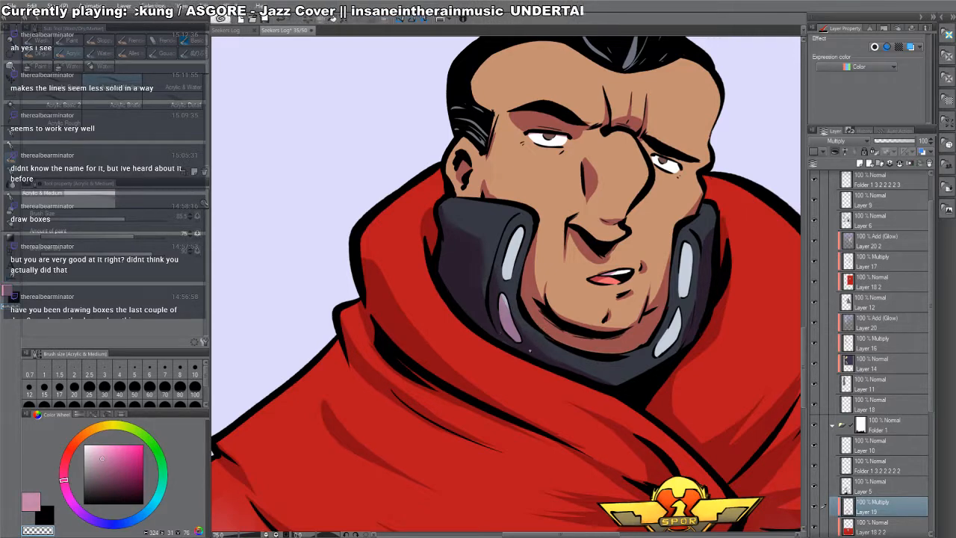
key(c)
key(c)
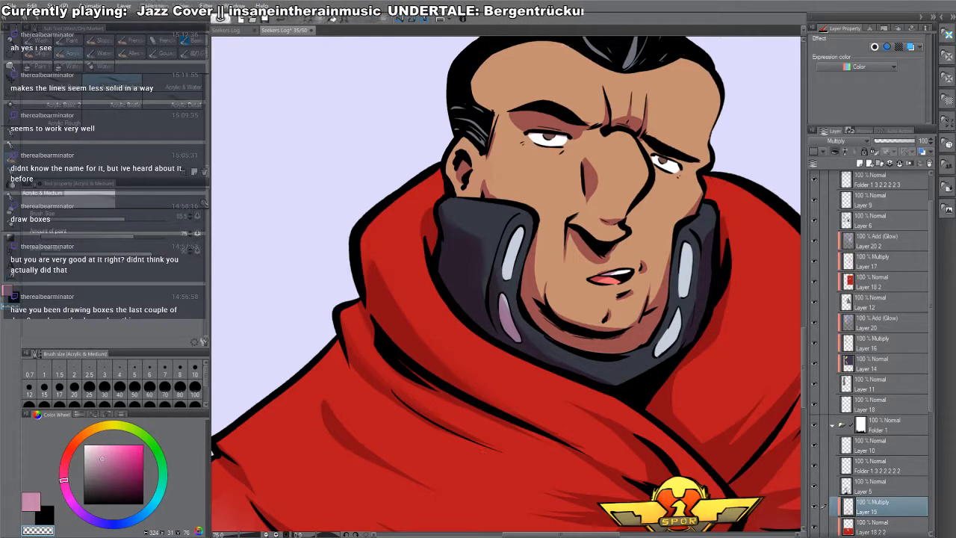
drag(439, 452, 405, 336)
drag(290, 291, 418, 489)
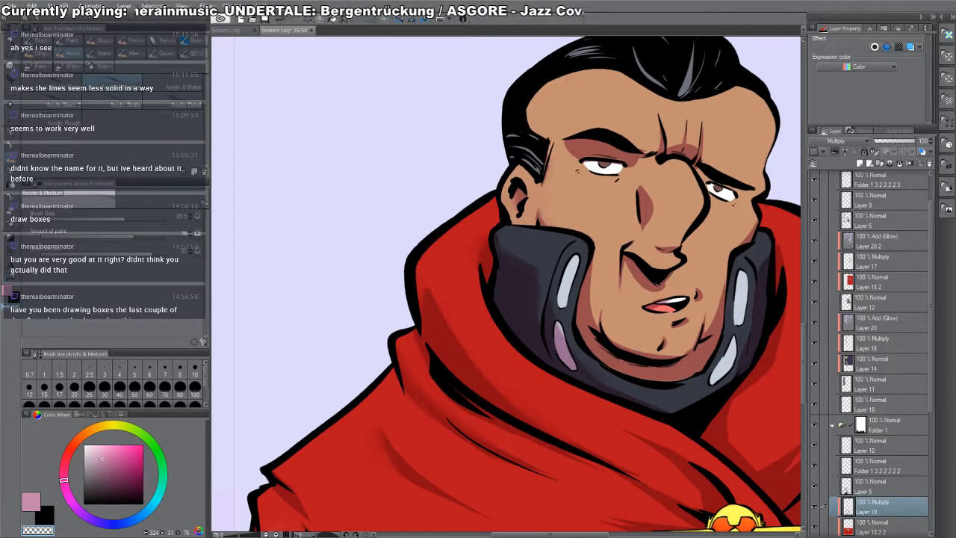
- Soften the shadows around the man's brows and forehead creases and shade the whites of both eyes
drag(656, 213, 629, 269)
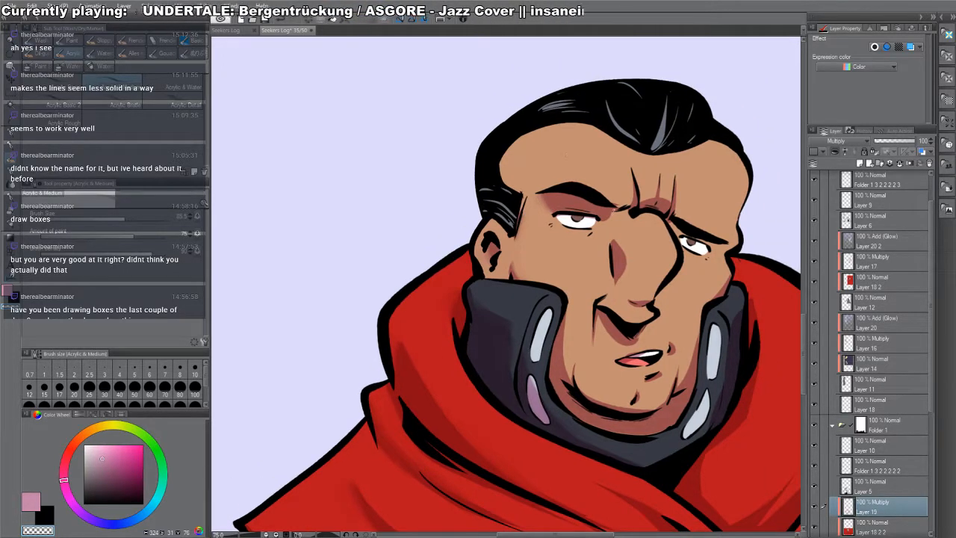
key(c)
drag(561, 218, 594, 221)
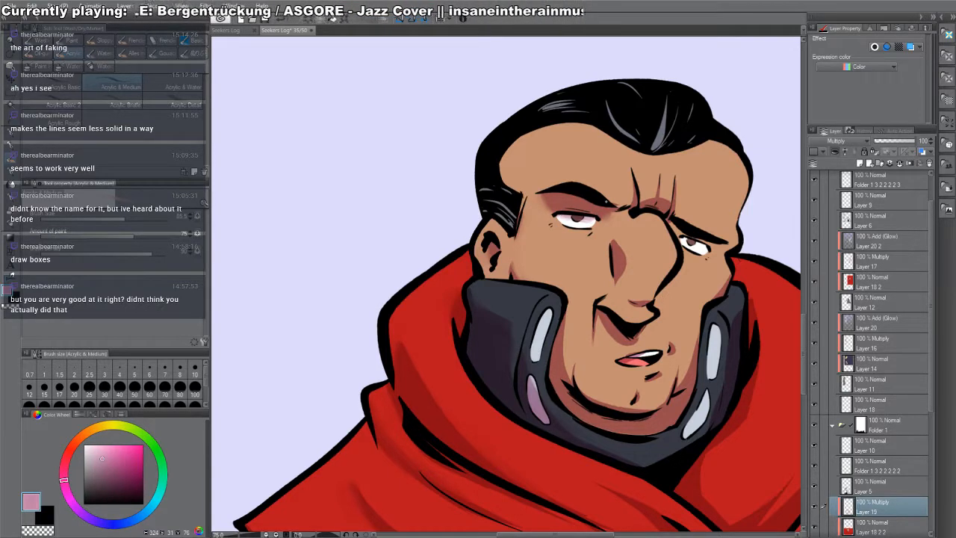
mouse_move(621, 206)
mouse_down()
mouse_move(611, 200)
mouse_move(631, 182)
mouse_move(676, 183)
mouse_up()
key(c)
drag(681, 260, 619, 247)
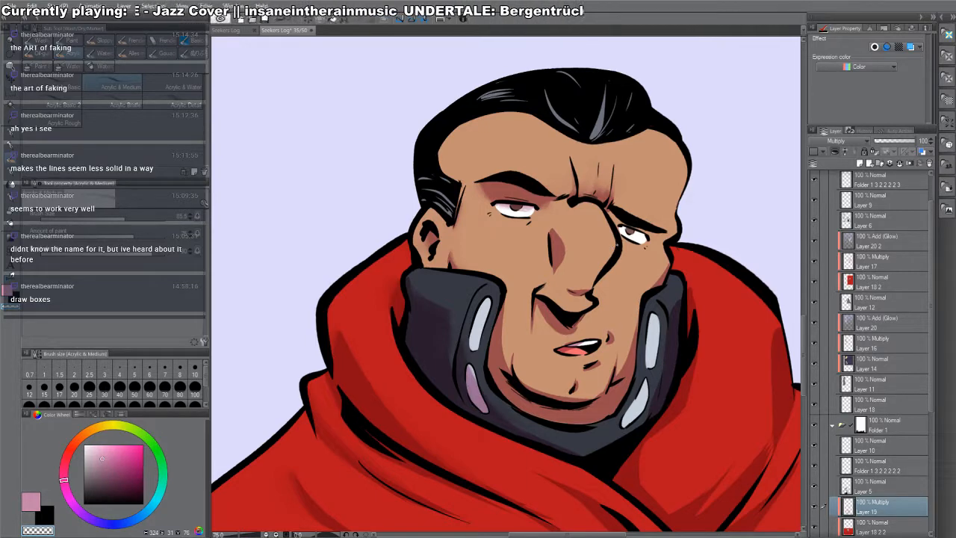
key(c)
mouse_move(616, 221)
mouse_down()
mouse_move(643, 234)
mouse_move(613, 220)
mouse_up()
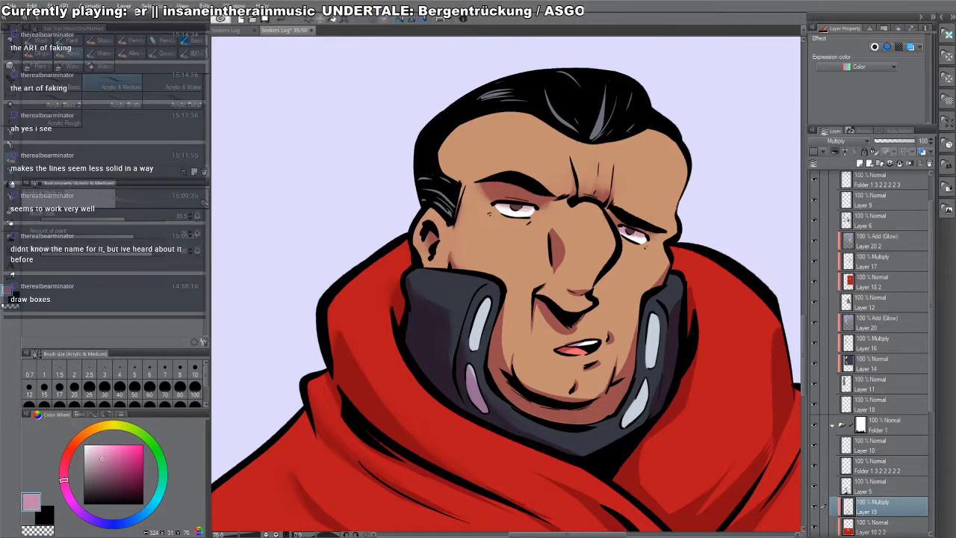
- Paint a soft shadow on the underside of the man's nose and fade its edge along the bridge
mouse_move(566, 248)
mouse_down()
mouse_move(559, 278)
mouse_move(595, 289)
mouse_up()
key(c)
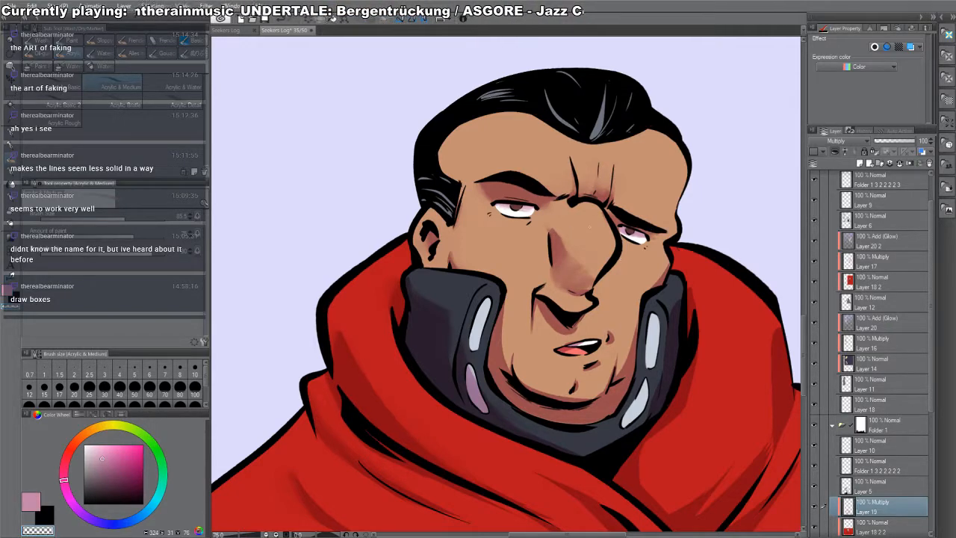
drag(551, 221, 557, 248)
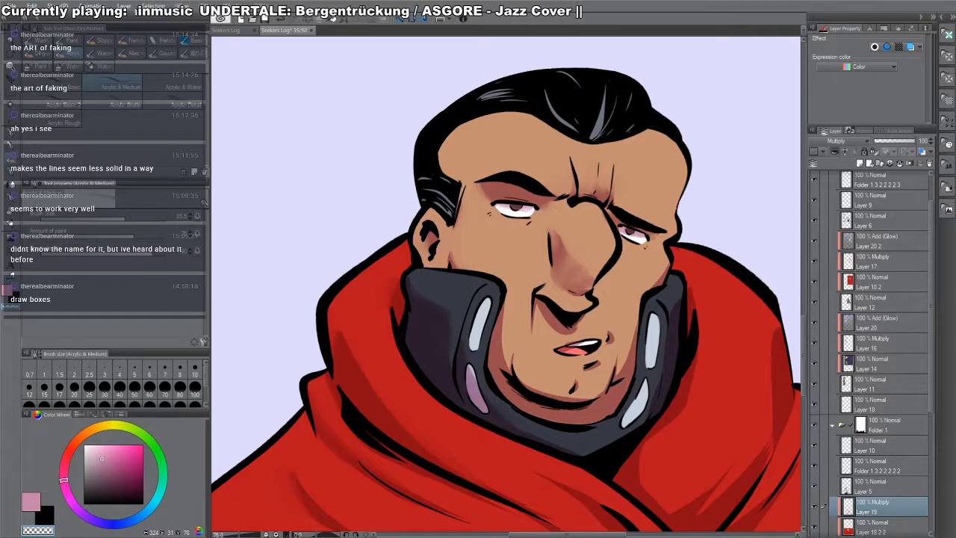
- Shade the fold between the man's nose and mouth and the cheek edge beside the collar, undoing the stray stroke
key(c)
mouse_move(537, 299)
mouse_down()
mouse_move(533, 327)
mouse_move(552, 327)
mouse_move(570, 350)
mouse_up()
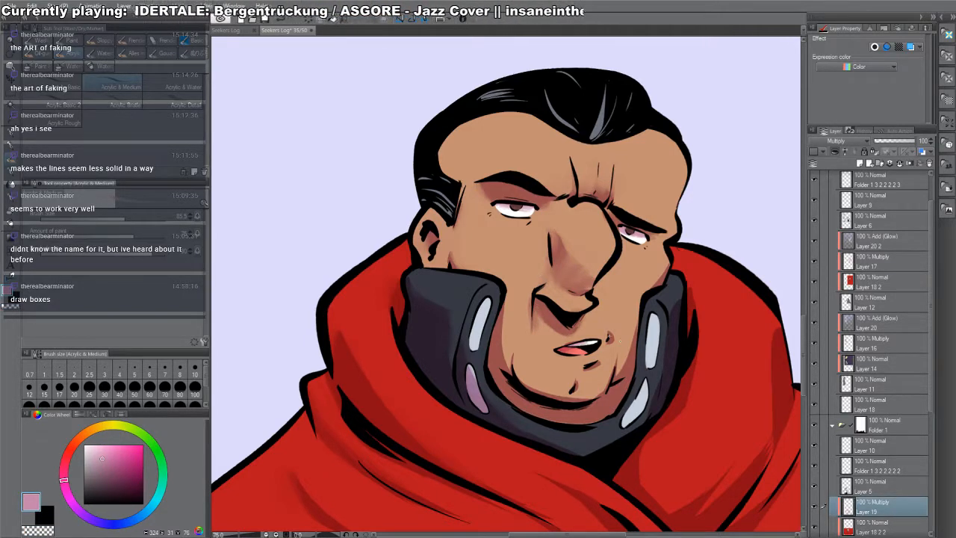
key(ctrl+z)
drag(504, 322, 509, 369)
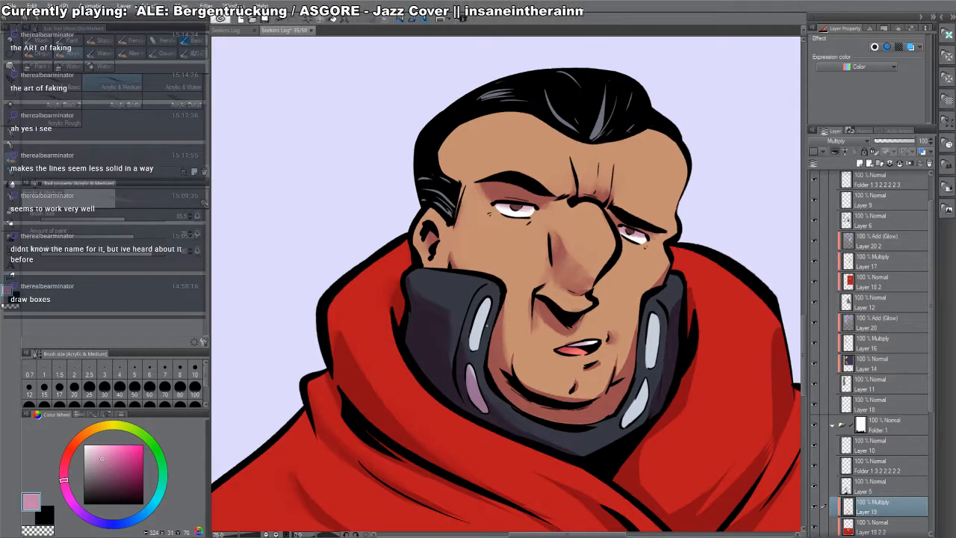
- Blend the shadow beneath the man's chin and along the far side of his jaw with pink and transparent strokes
key(c)
drag(532, 406, 587, 413)
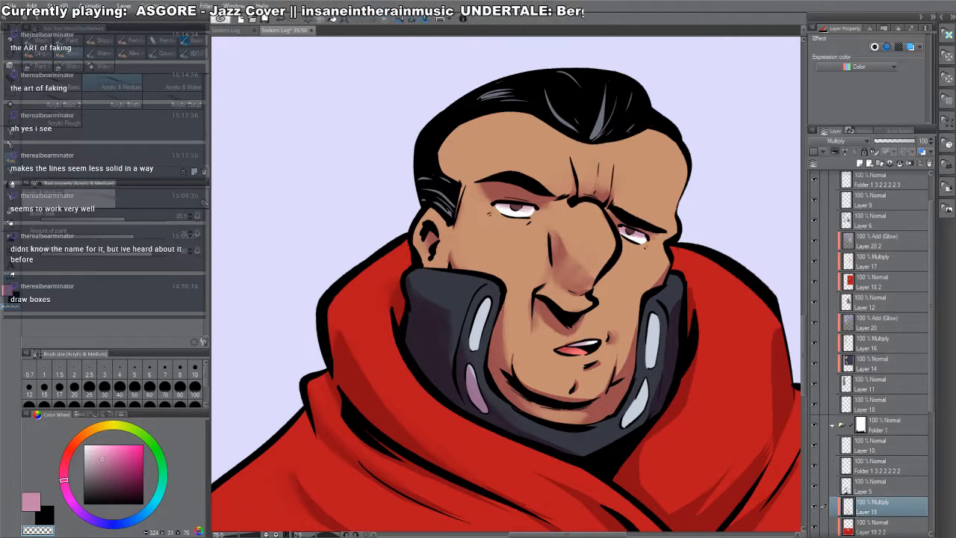
key(c)
drag(569, 425, 597, 422)
key(c)
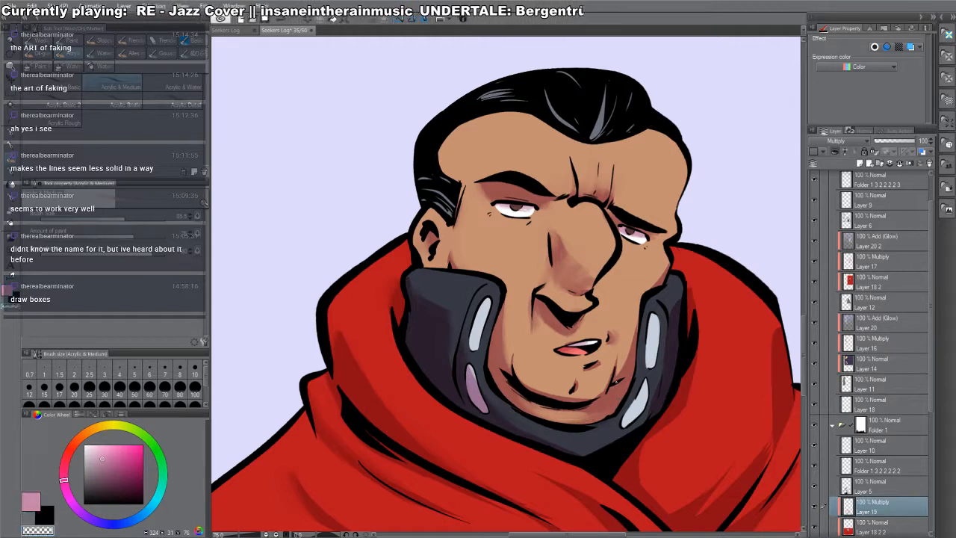
drag(616, 380, 632, 341)
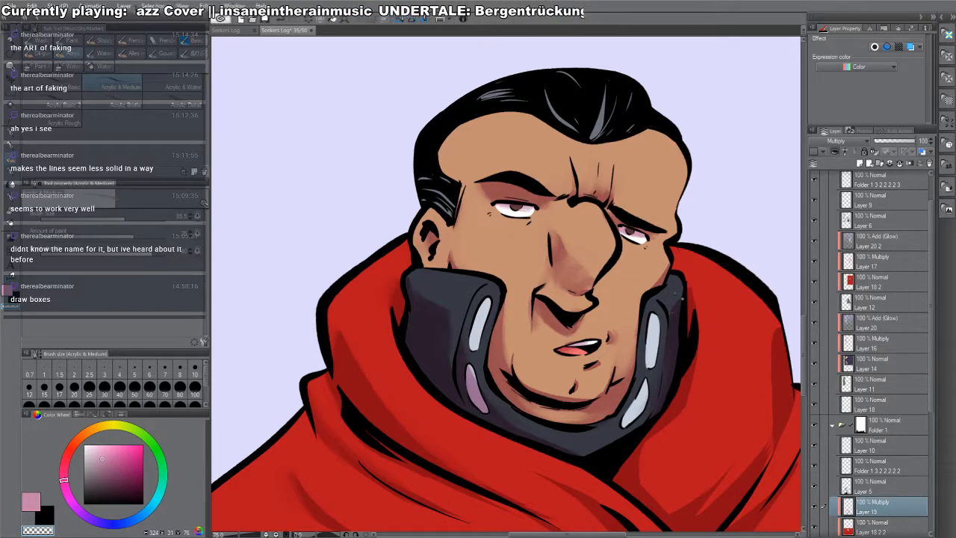
- Soften the fold shadows on the red cloak beside the collar and around the winged badge with transparent strokes
drag(687, 404, 644, 249)
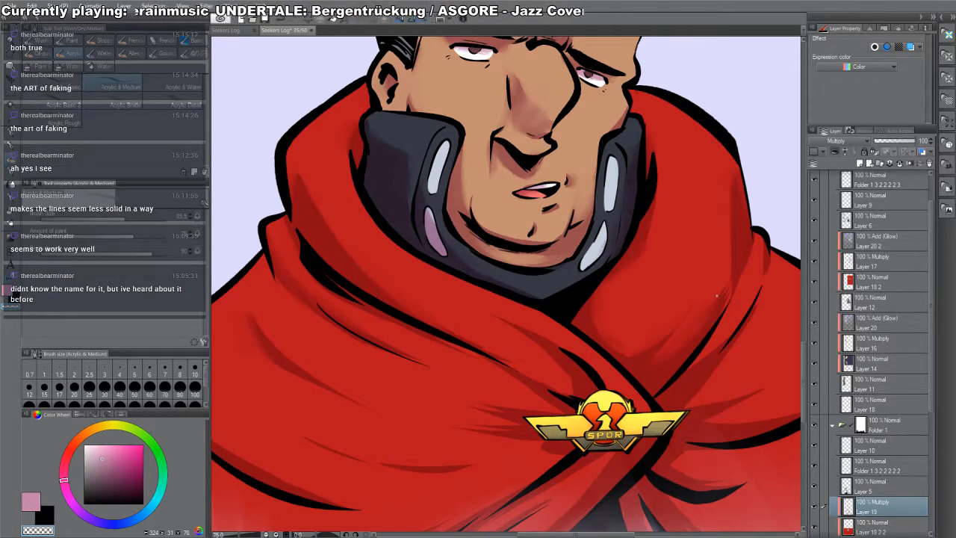
drag(718, 296, 654, 251)
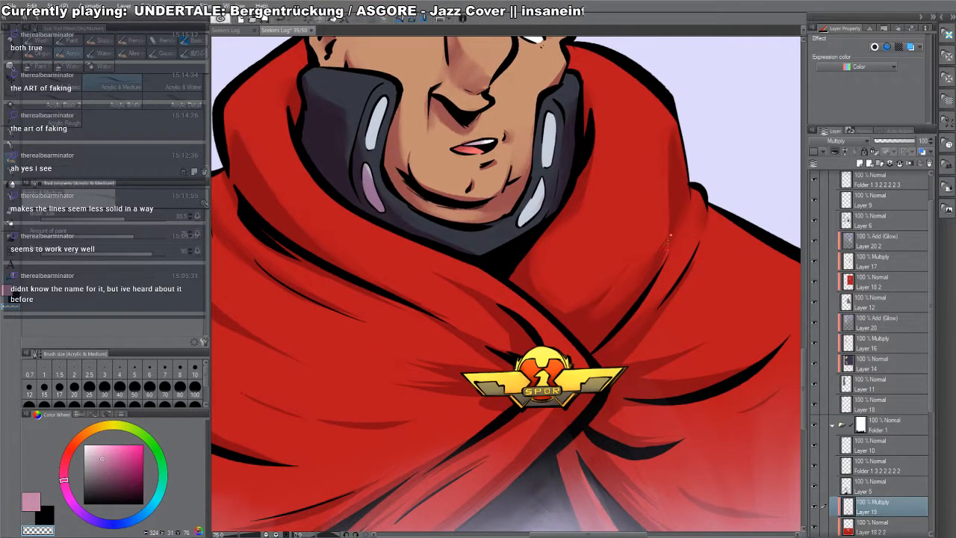
drag(653, 384, 606, 290)
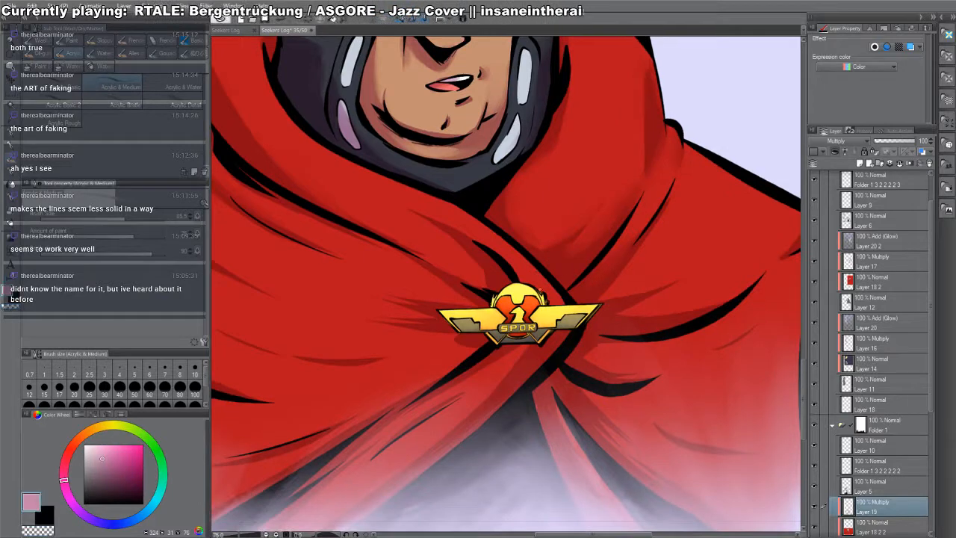
key(c)
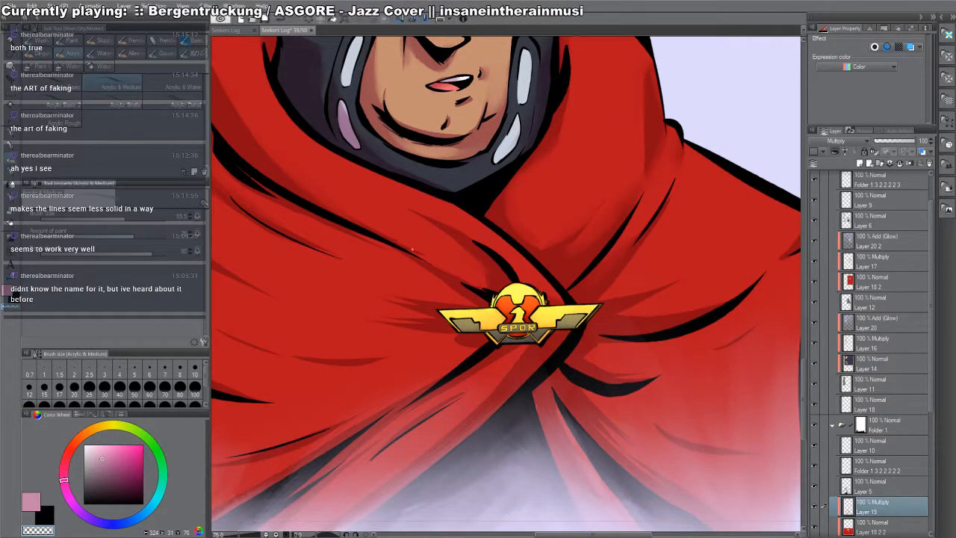
drag(458, 296, 585, 313)
- Blend the shadows along the cloak's long folds between the badge, the near shoulder and the faded sleeve edge
drag(547, 220, 578, 327)
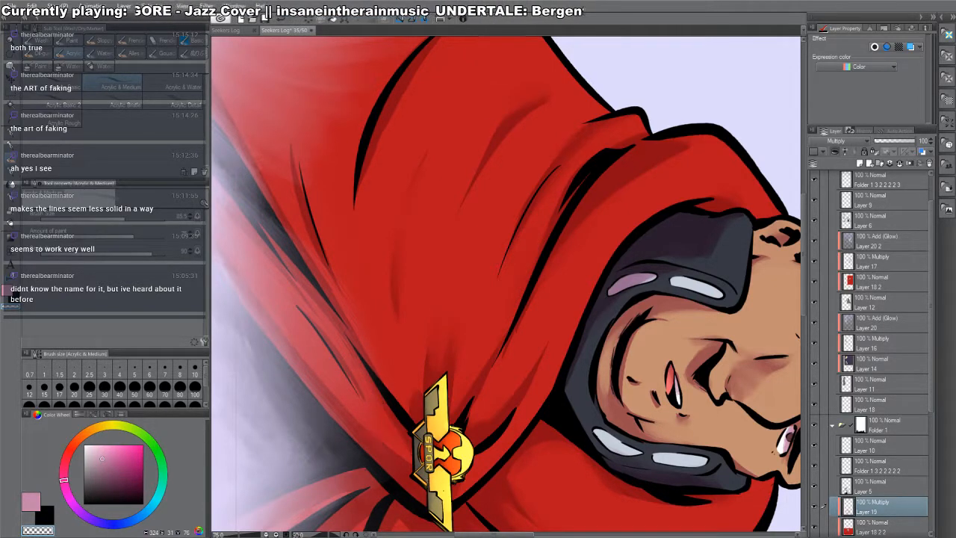
drag(316, 333, 402, 447)
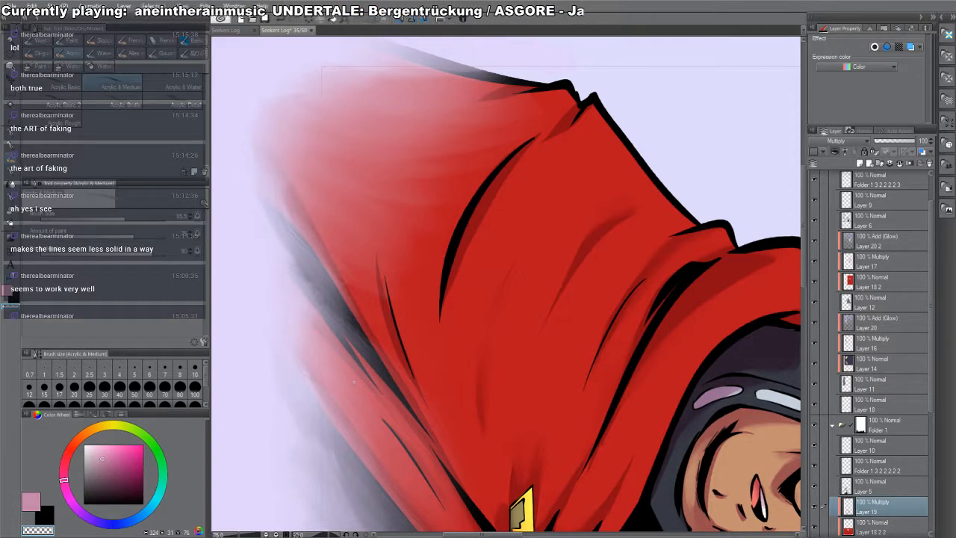
drag(535, 151, 452, 331)
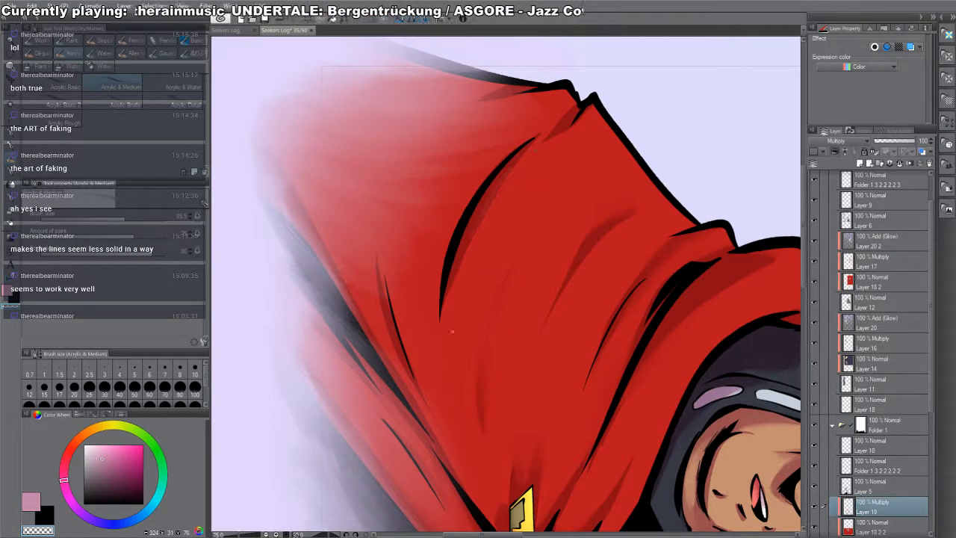
drag(412, 221, 369, 349)
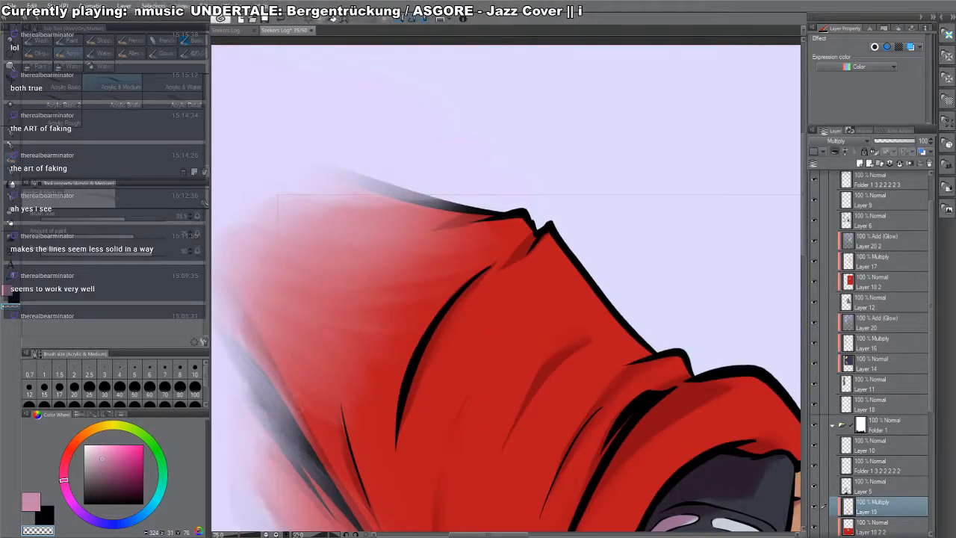
drag(489, 279, 564, 238)
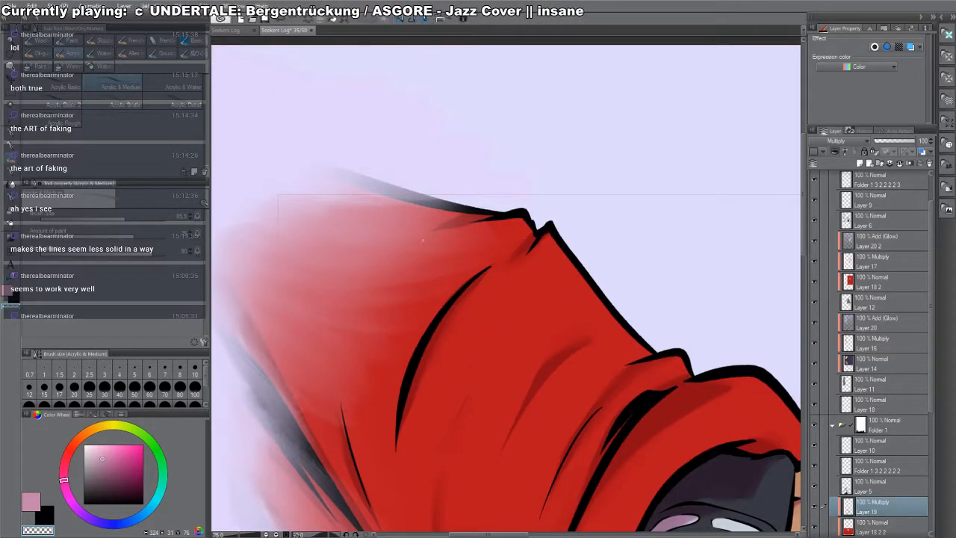
- Soften the fold shadows on the opposite side of the cloak, from the badge toward the shoulder and faded hem
key(ctrl+at)
drag(695, 366, 434, 260)
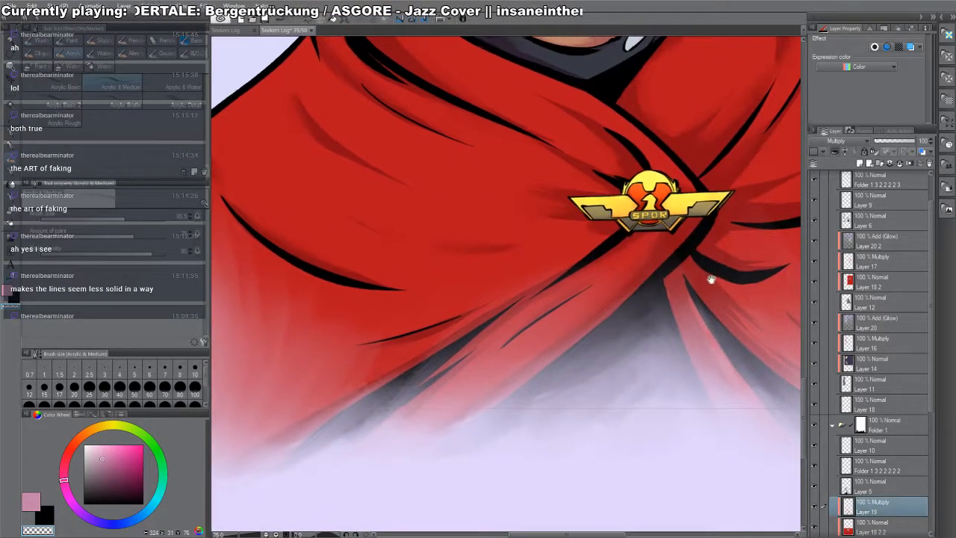
drag(683, 366, 429, 390)
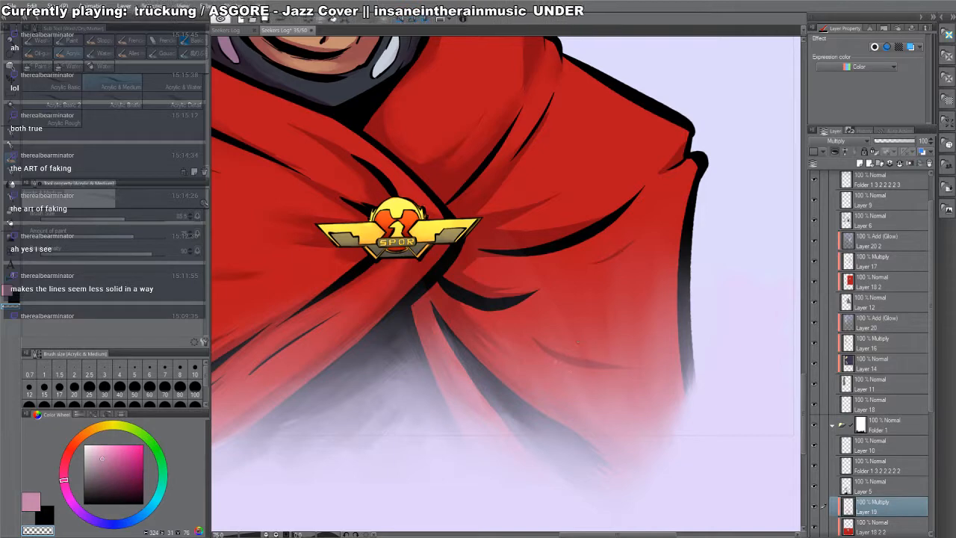
drag(582, 273, 577, 517)
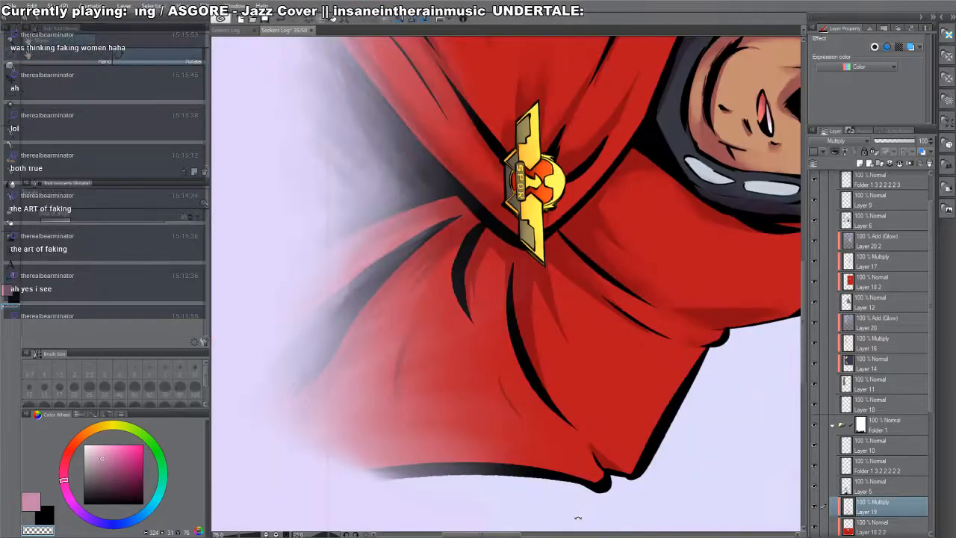
key(b)
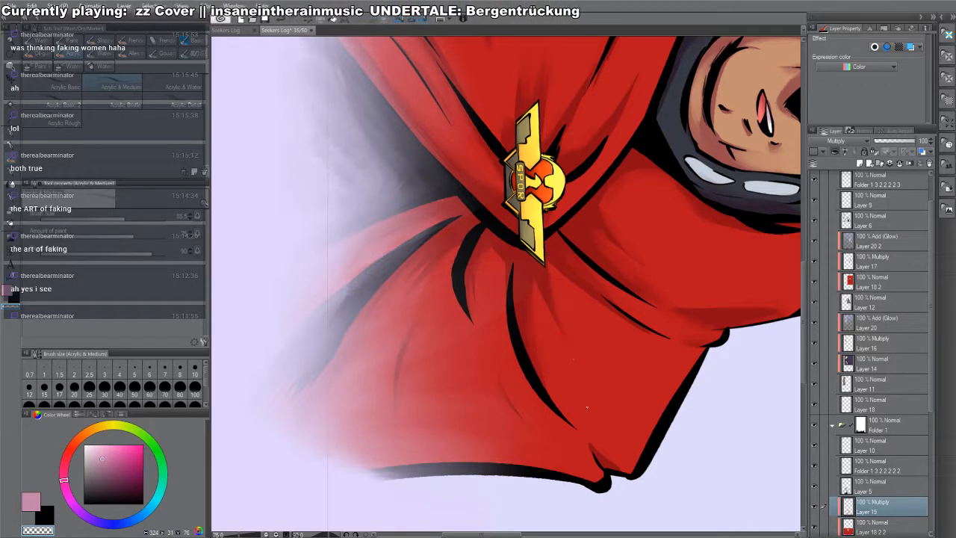
key(r)
drag(572, 395, 692, 70)
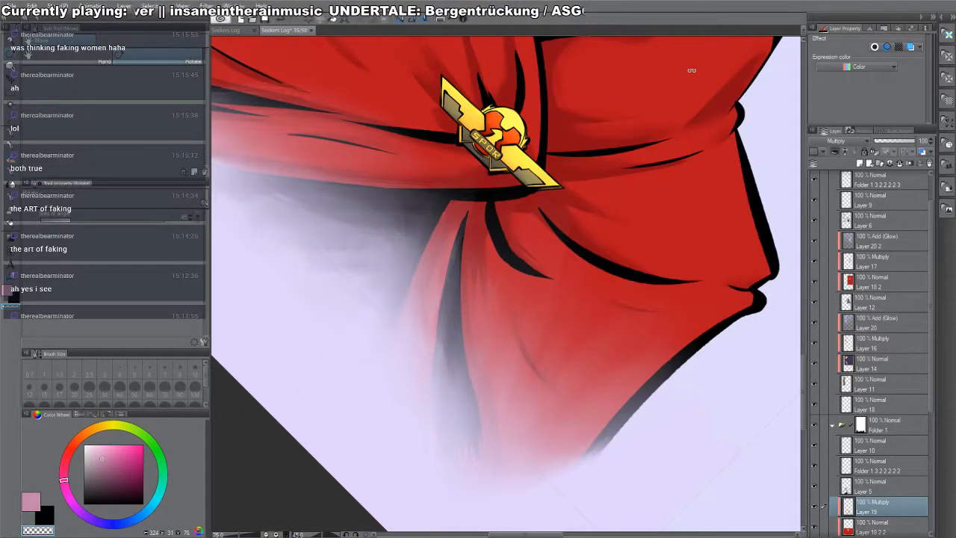
- Examine the shaded bust close up and against the whole page, checking the cloak and face shading
key(alt+space)
alt+click(581, 357)
alt+click(581, 356)
key(ctrl+at)
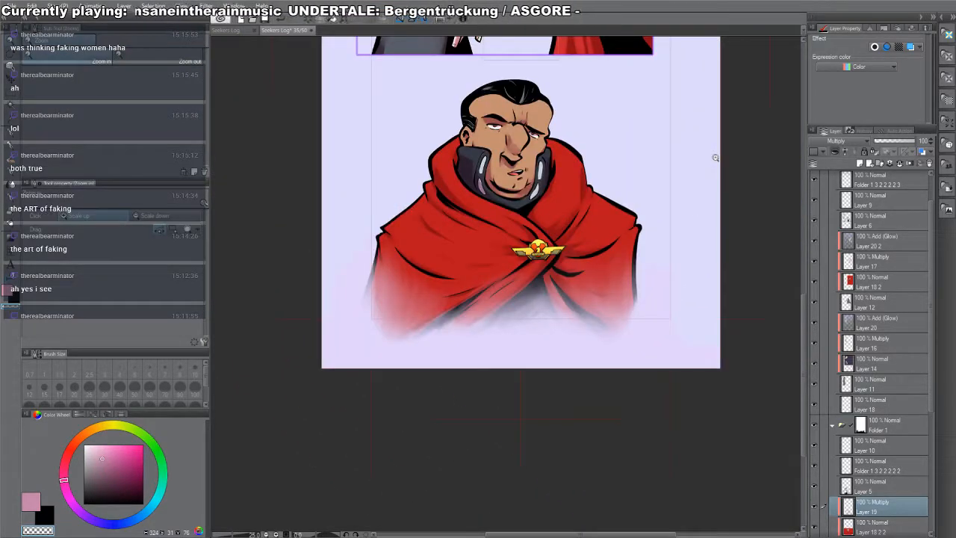
click(494, 135)
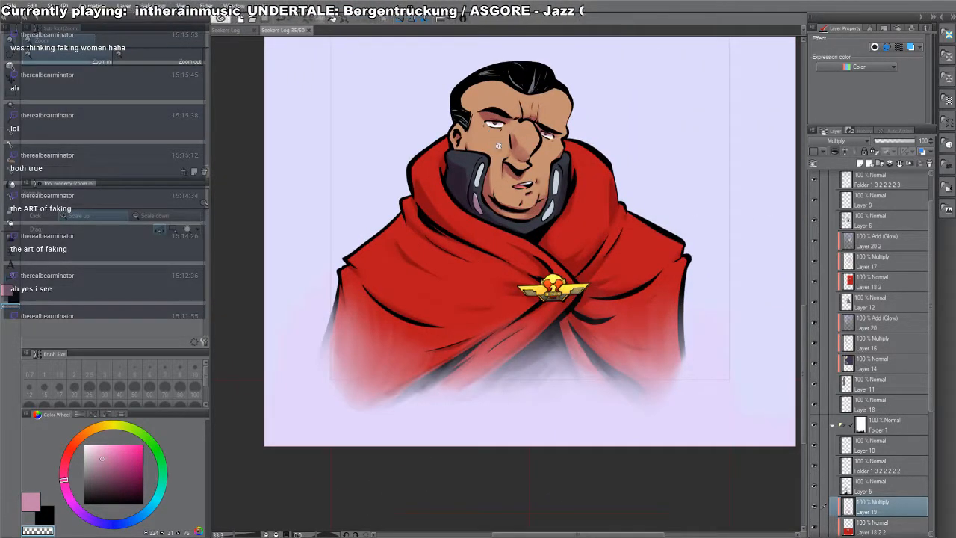
scroll(542, 73, up, 1)
key(o)
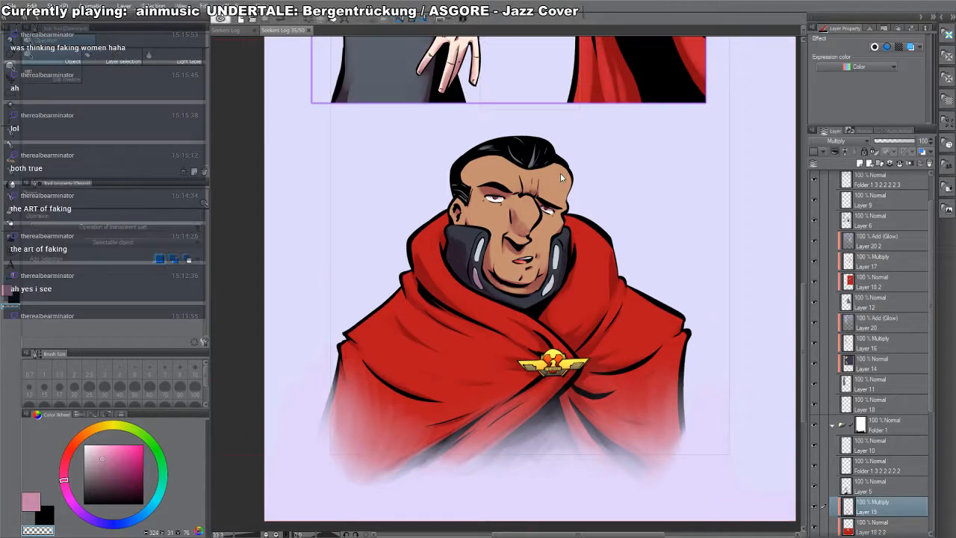
click(918, 520)
scroll(901, 502, down, 1)
click(889, 461)
key(alt+space)
alt+click(595, 365)
alt+click(595, 365)
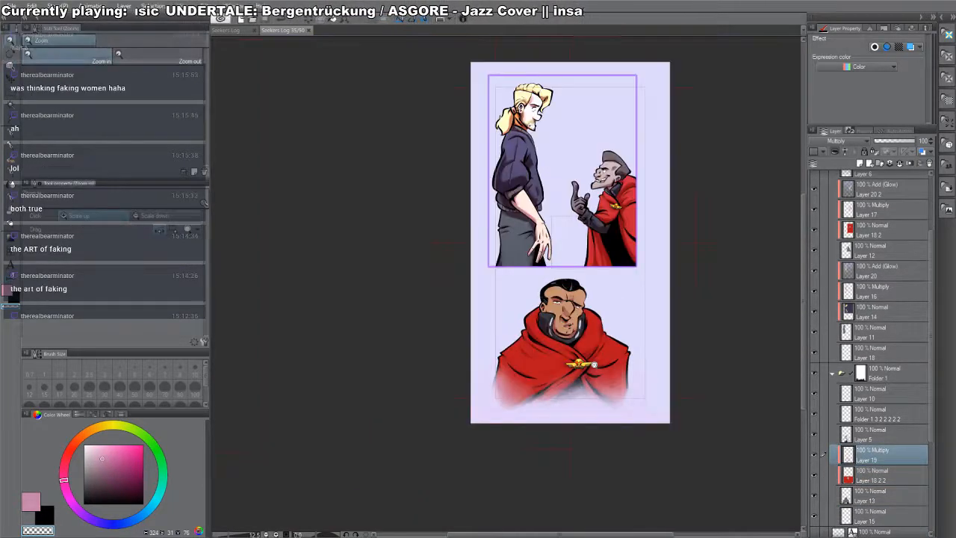
key(ctrl+v)
key(k)
drag(607, 180, 613, 281)
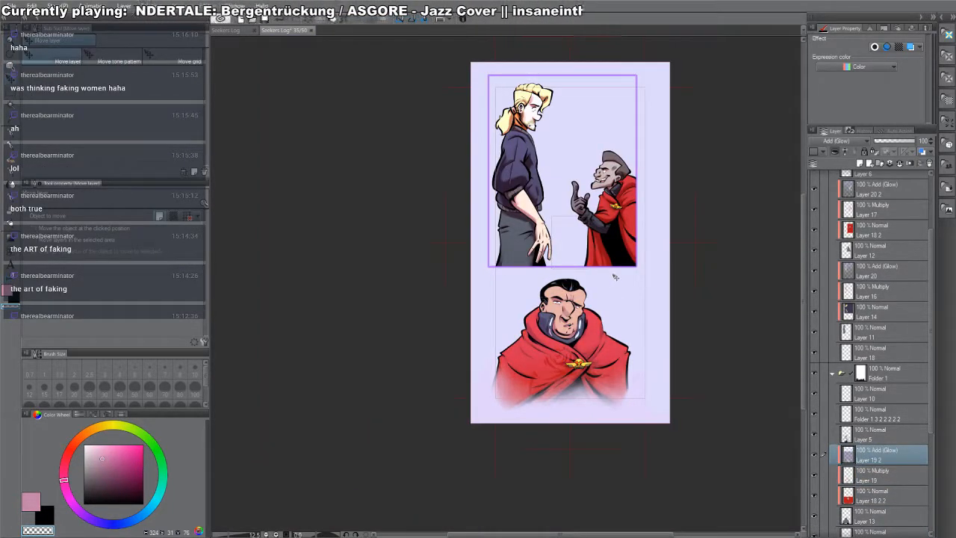
key(ctrl+z)
- Add a clipped Add (Glow) layer with a gradient rising over the man's bust, and select the painted area of the Multiply shading layer
key(g)
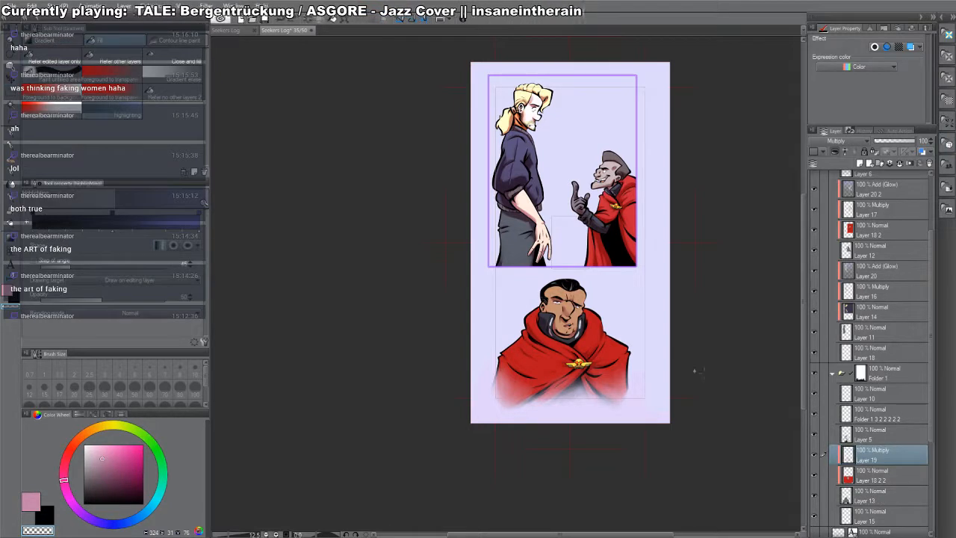
key(ctrl+shift+n)
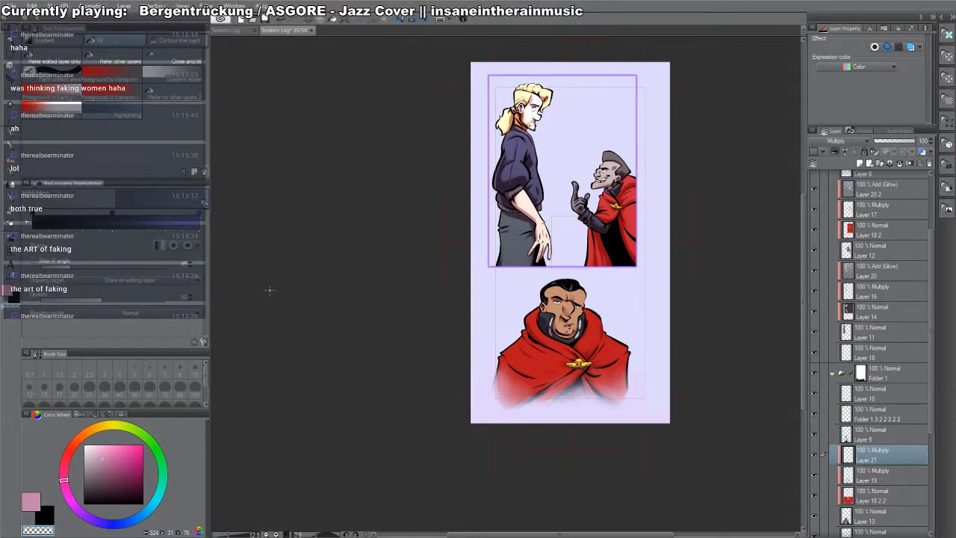
drag(546, 495, 520, 431)
drag(558, 467, 537, 200)
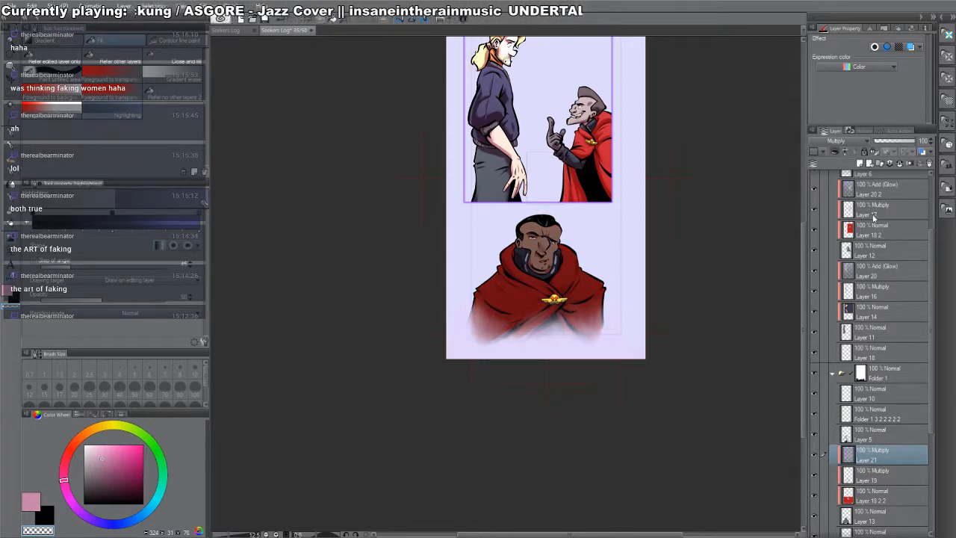
click(836, 254)
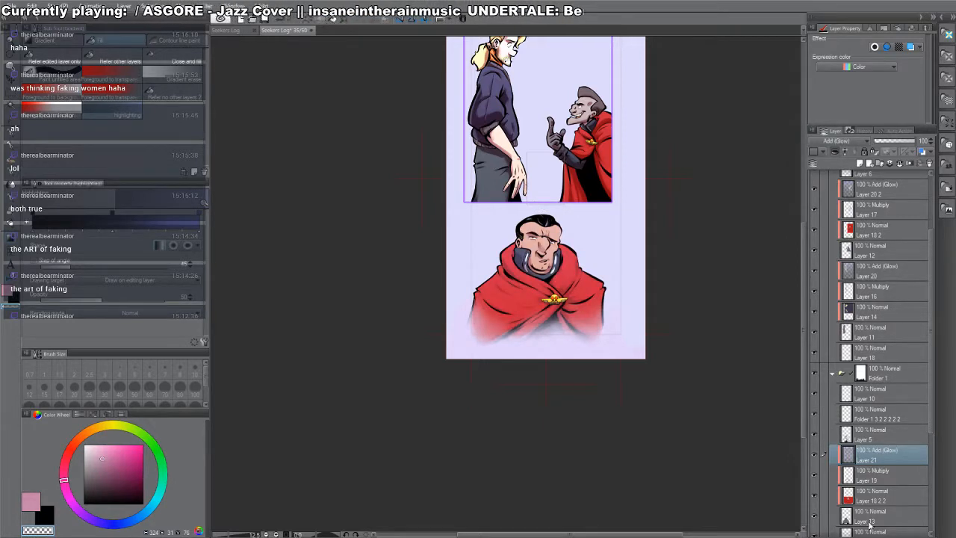
ctrl+click(851, 475)
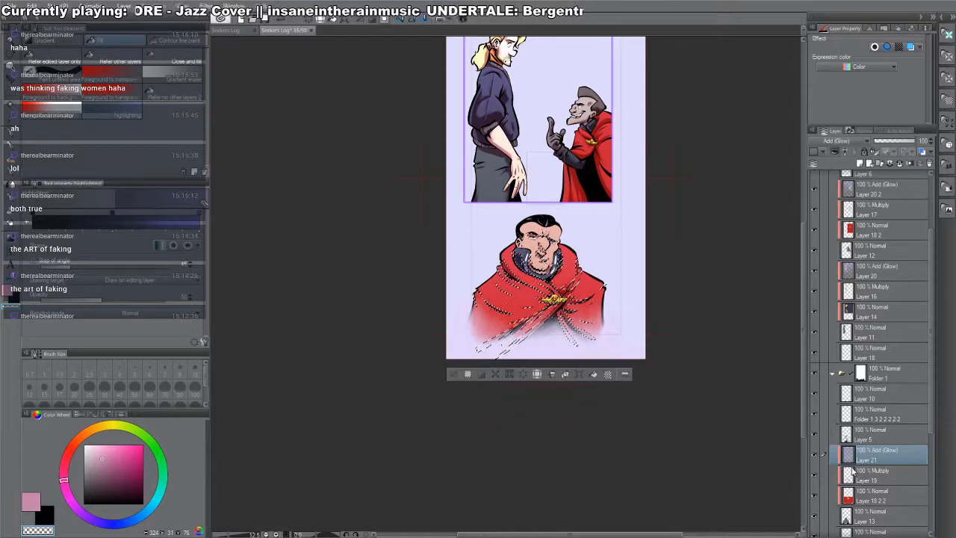
- Clear the selection around the red cape in the lower drawing and check the shaded bust up close
key(ctrl+d)
ctrl+click(546, 261)
ctrl+click(545, 260)
ctrl+click(546, 261)
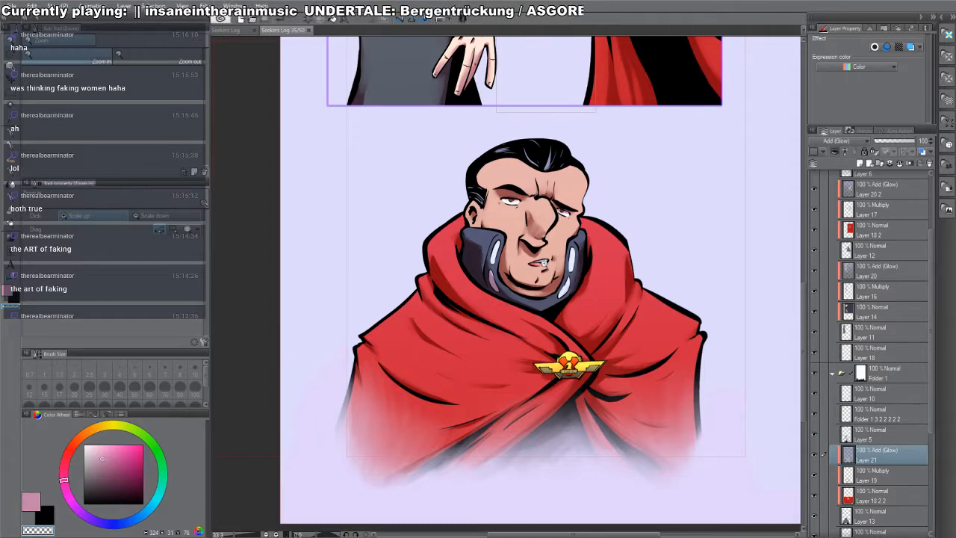
alt+click(606, 175)
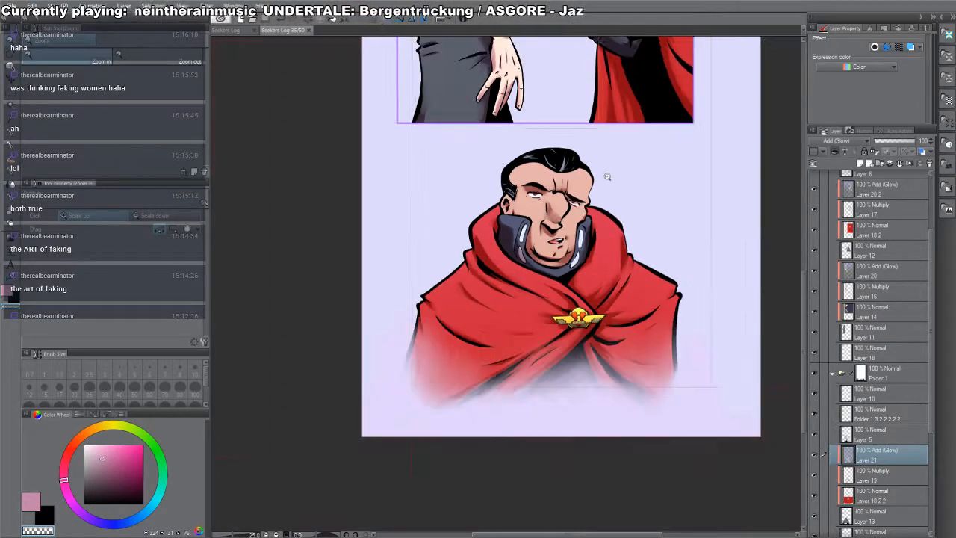
- Review the finished comic pages 32 to 35, comparing their panel borders, backgrounds and coloring
key(ctrl+Tab)
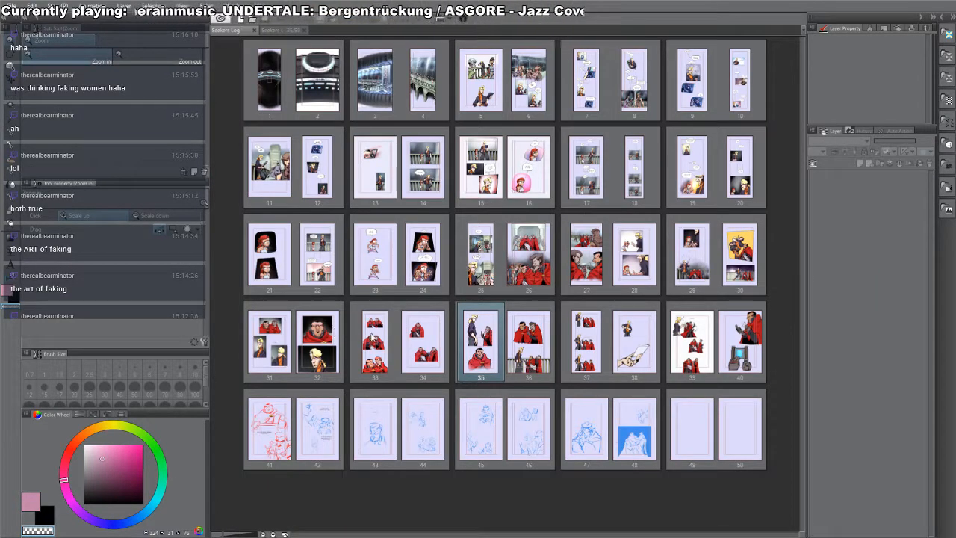
key(ctrl+Tab)
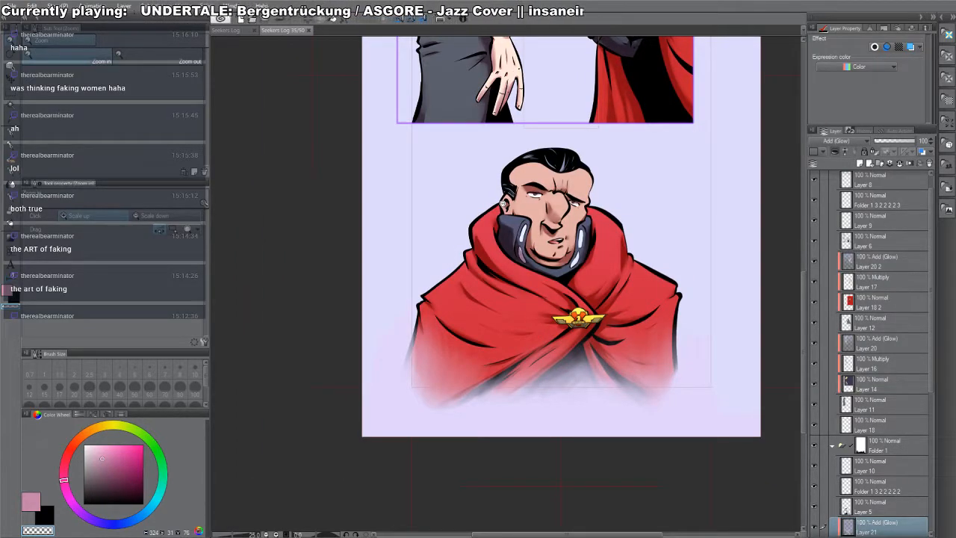
key(Page_Up)
key(Page_Up)
key(Page_Up)
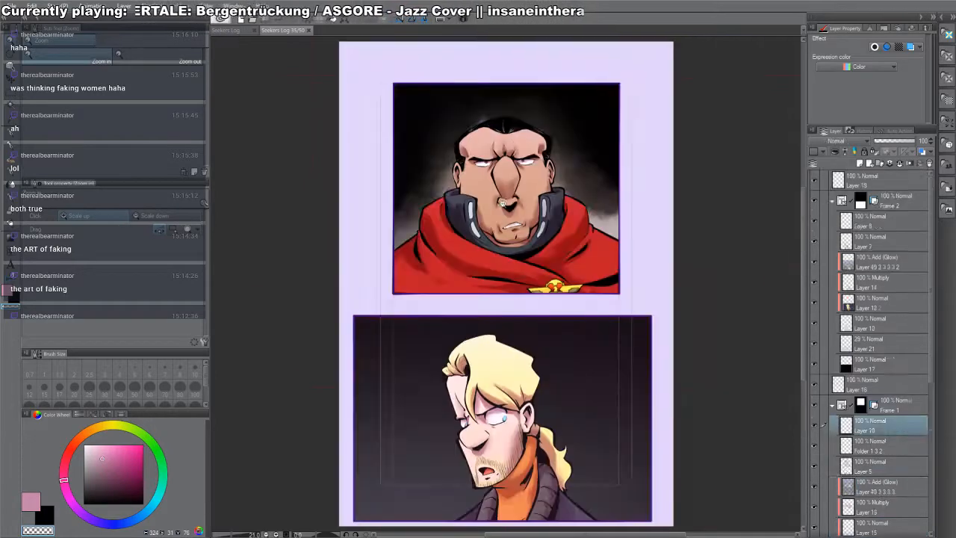
key(Page_Down)
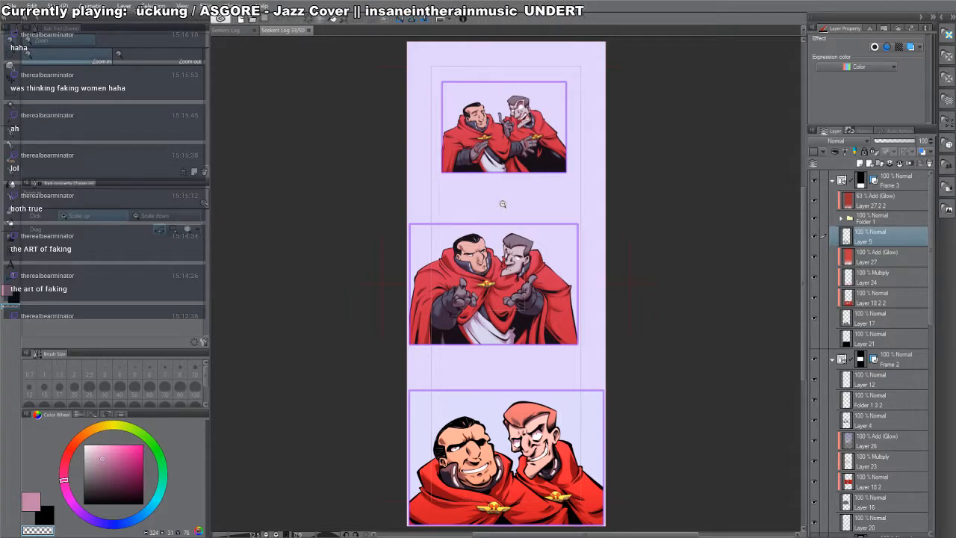
key(Page_Up)
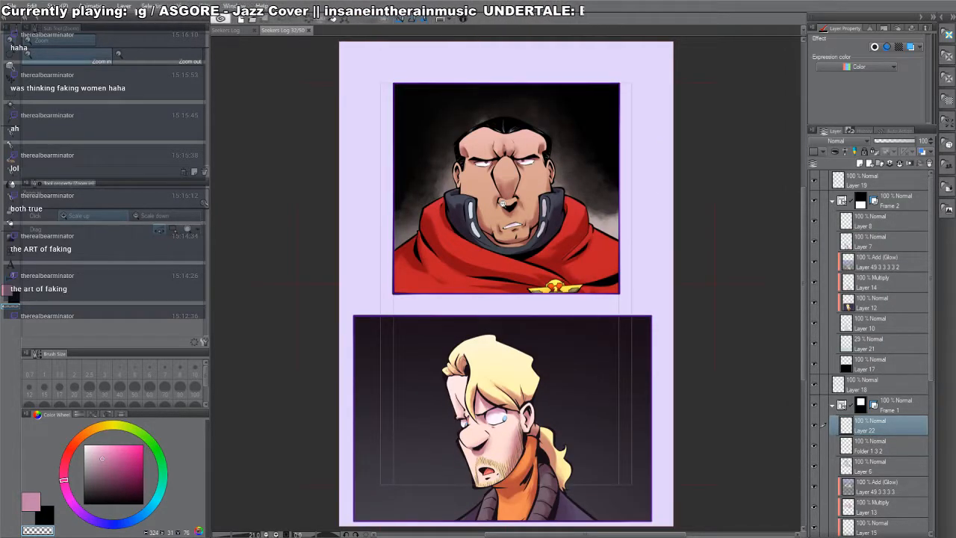
key(Page_Down)
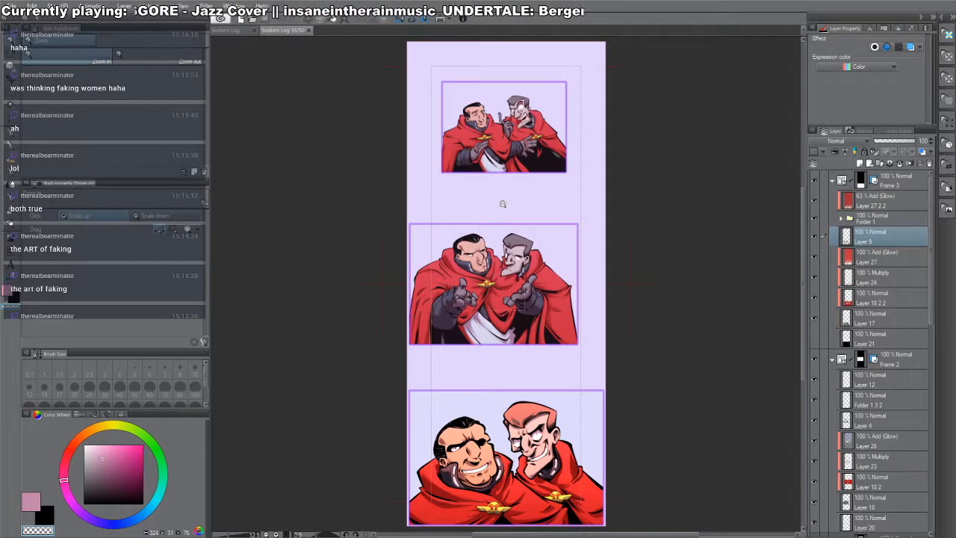
key(Page_Down)
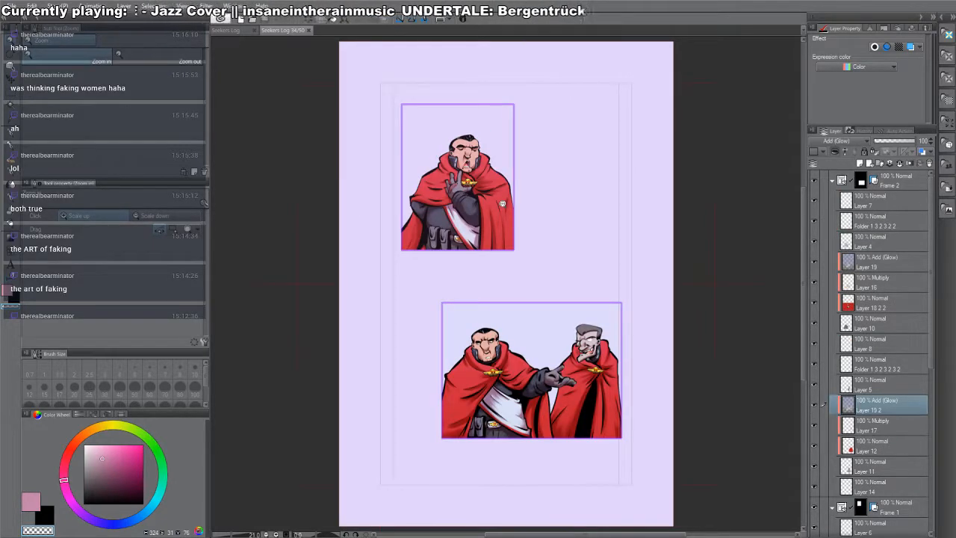
key(Page_Down)
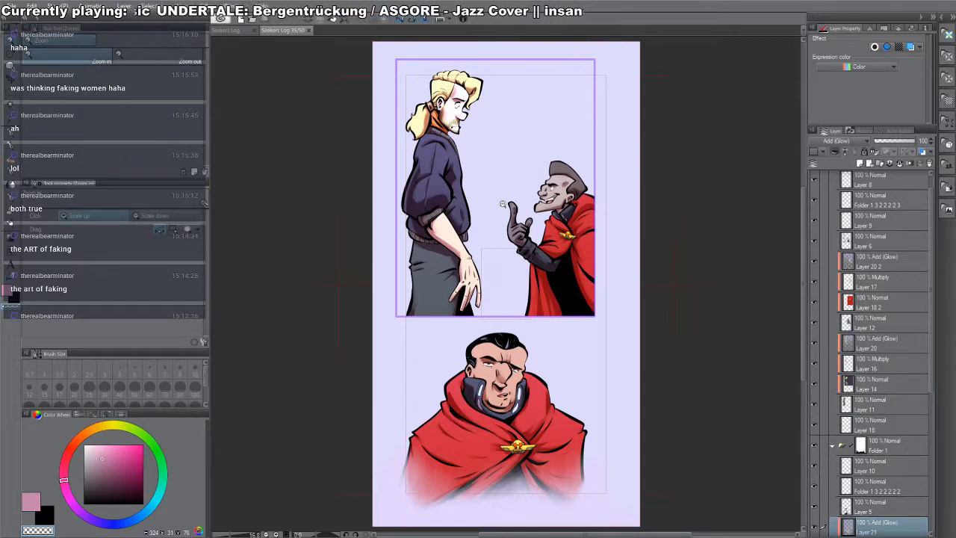
key(ctrl+Page_Up)
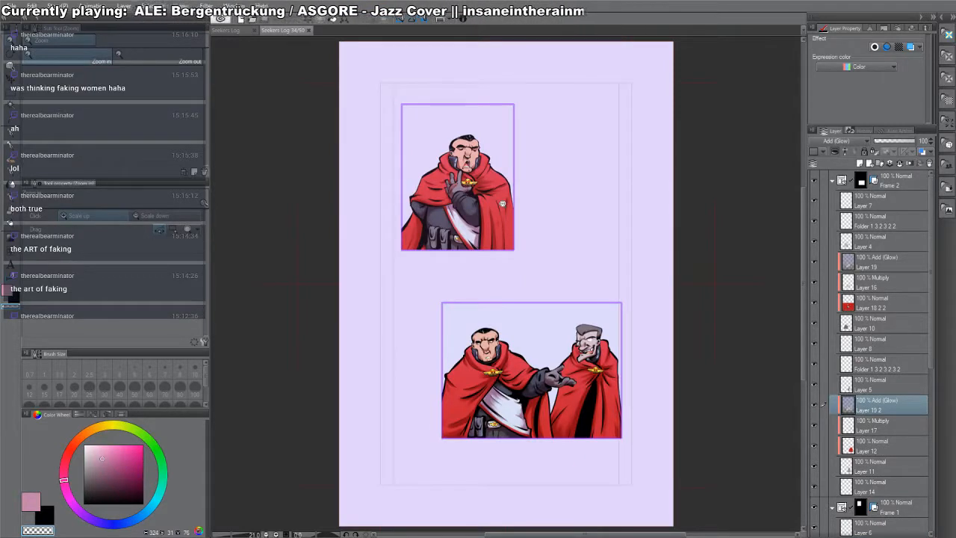
key(Page_Up)
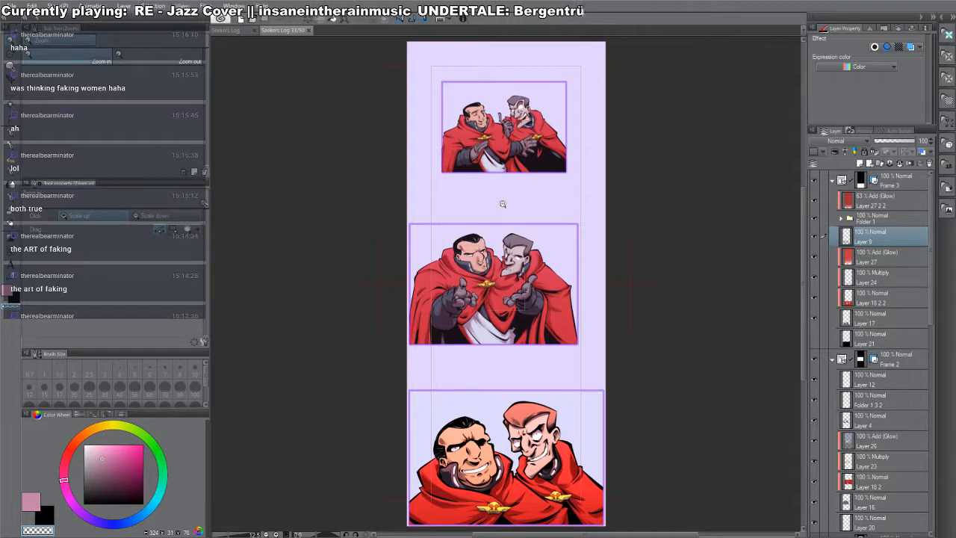
key(Page_Up)
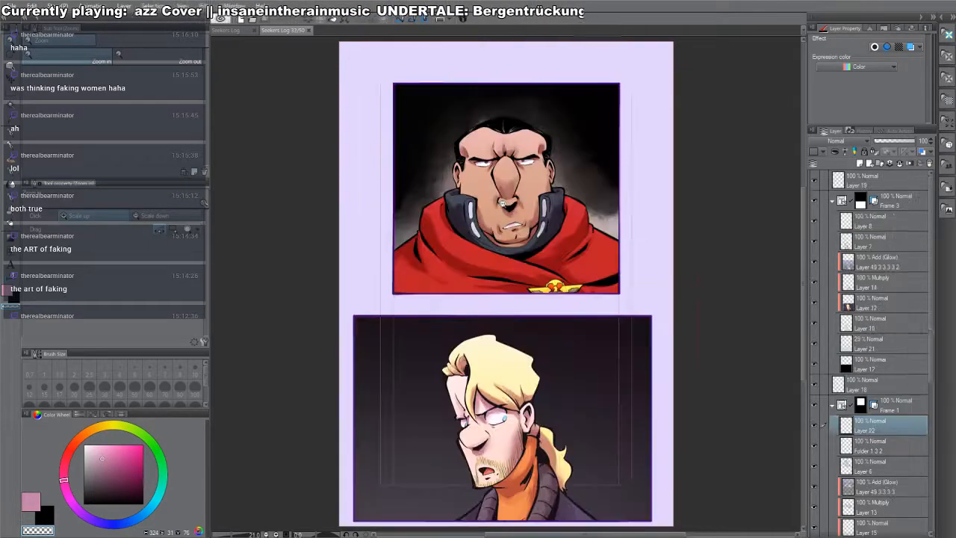
key(Page_Down)
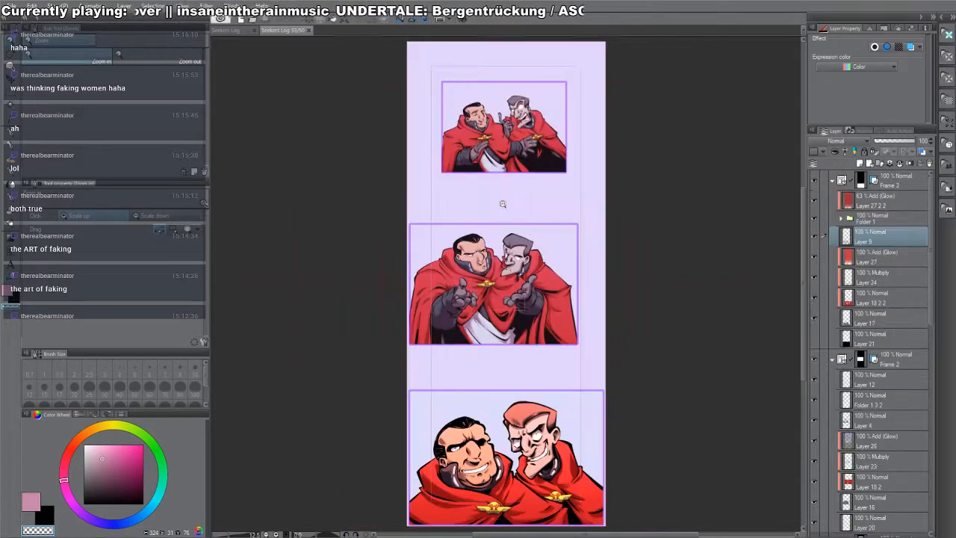
key(Page_Down)
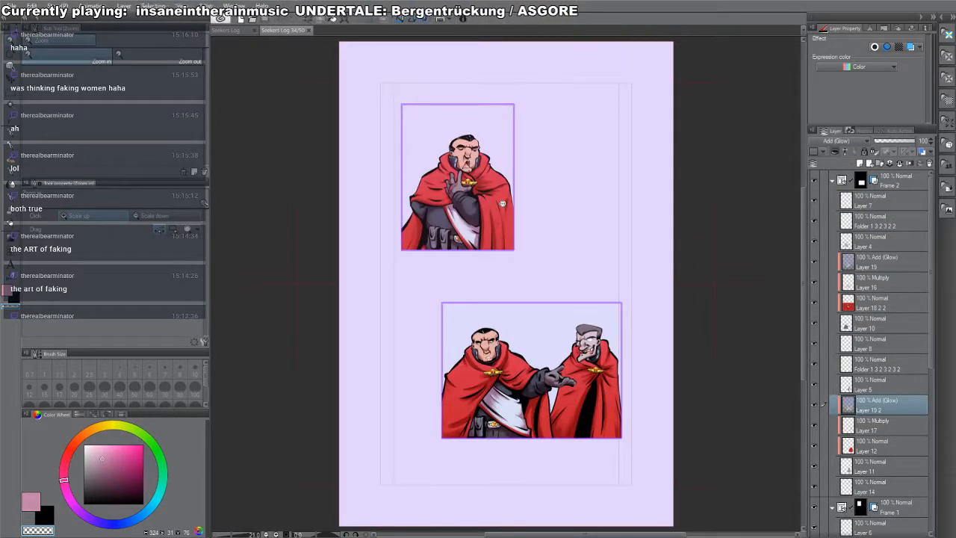
key(Page_Down)
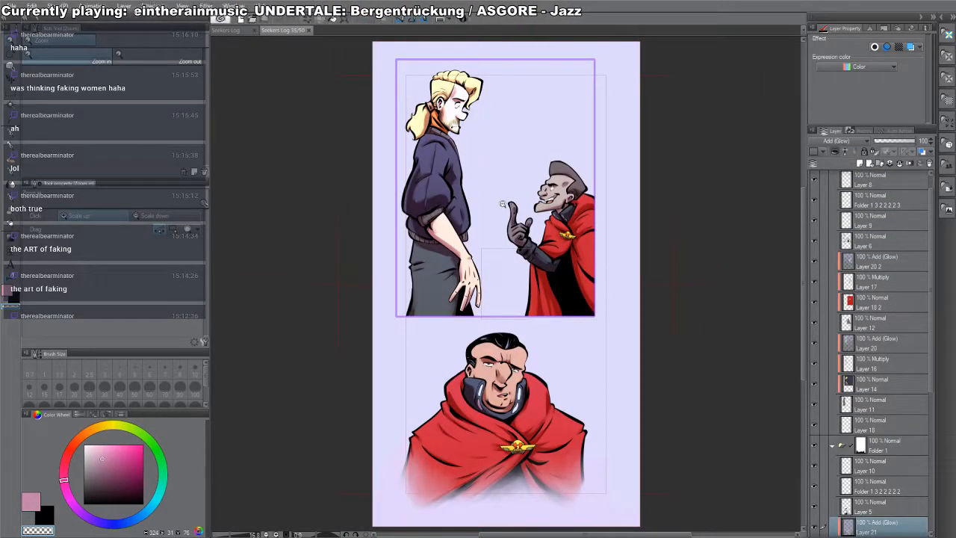
- Go back to page 33 and collapse the Frame 3 and Frame 2 folders
key(Page_Up)
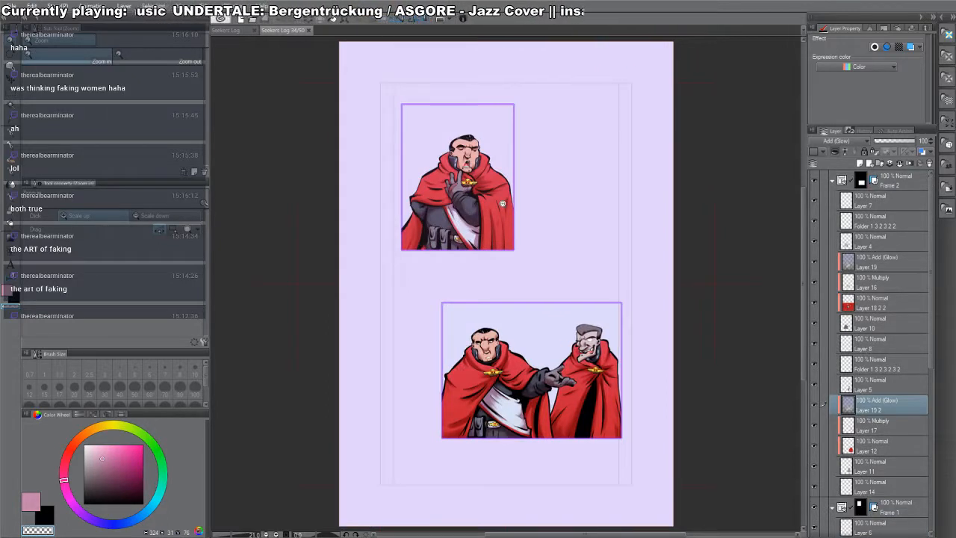
key(Page_Up)
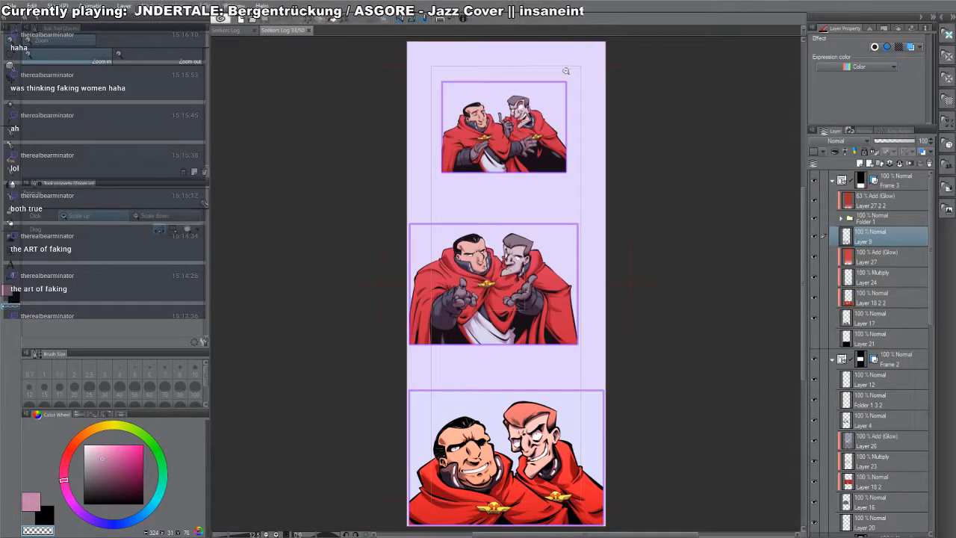
drag(544, 143, 557, 190)
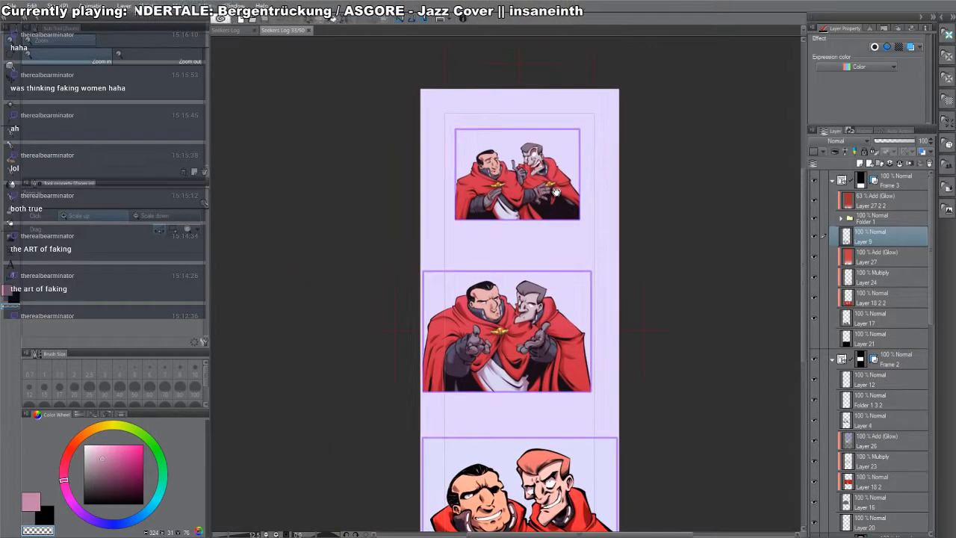
click(832, 180)
key(o)
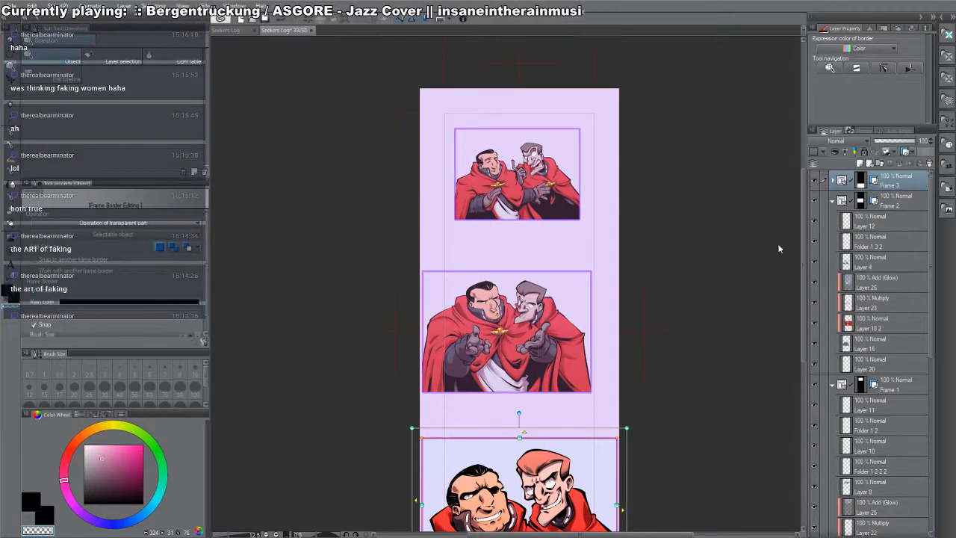
click(852, 202)
click(834, 201)
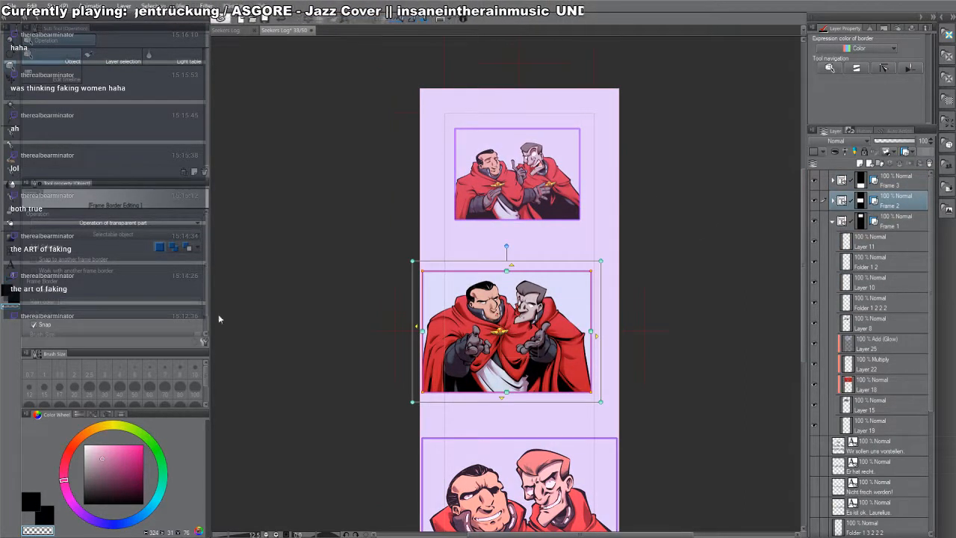
- Check the top panel's border settings and set the middle panel's (Frame 2) border brush size to 9.0
click(901, 223)
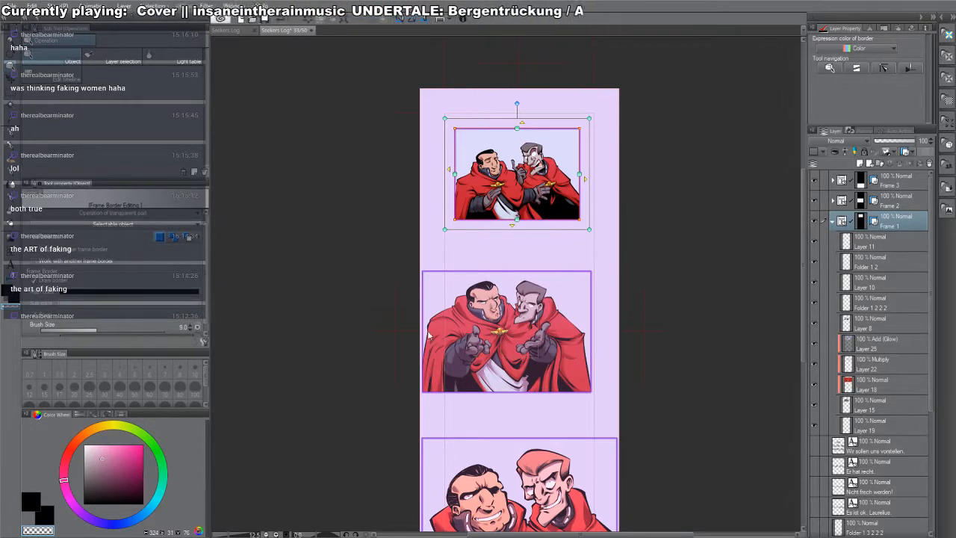
click(900, 204)
click(190, 326)
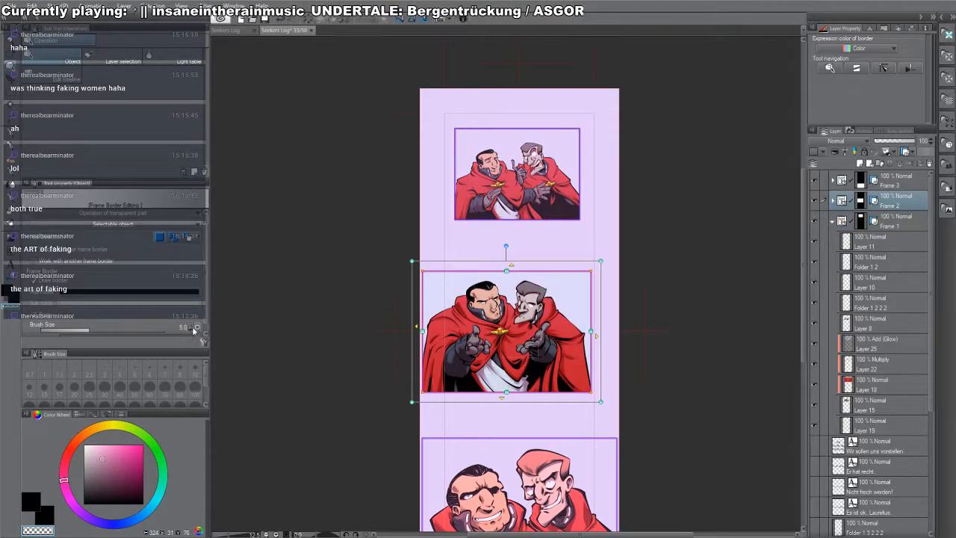
click(190, 326)
click(190, 326)
click(191, 326)
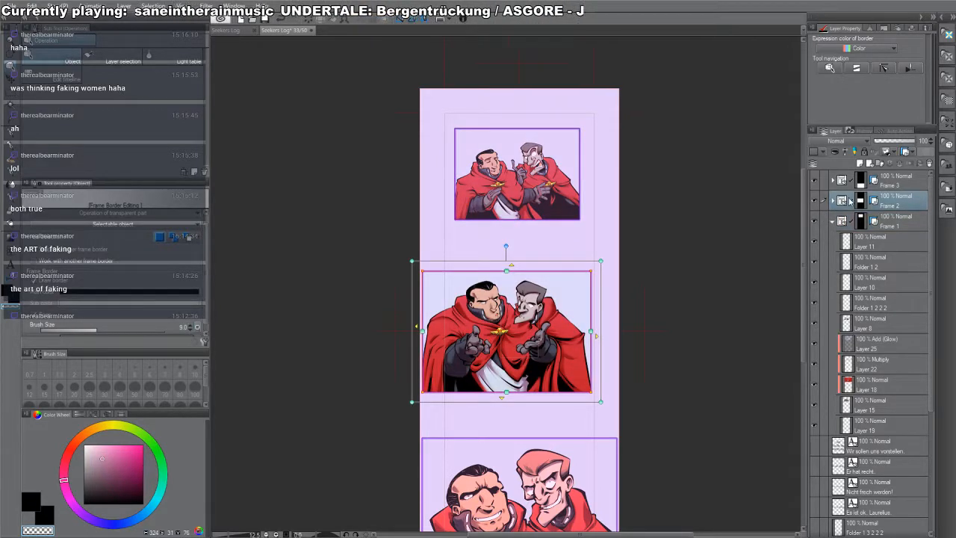
- Set the border brush size of the bottom panel (Frame 3) to 9.0
click(889, 181)
click(193, 326)
click(192, 326)
click(192, 325)
click(192, 325)
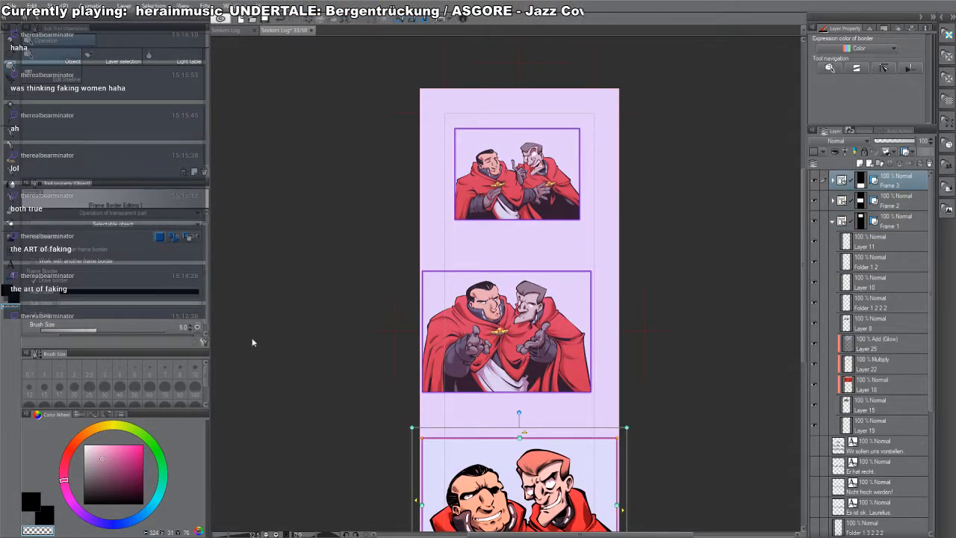
- Show the black background layer (Layer 21) in the bottom panel and add a new layer directly above it
scroll(413, 372, down, 3)
scroll(474, 481, up, 1)
scroll(475, 482, up, 3)
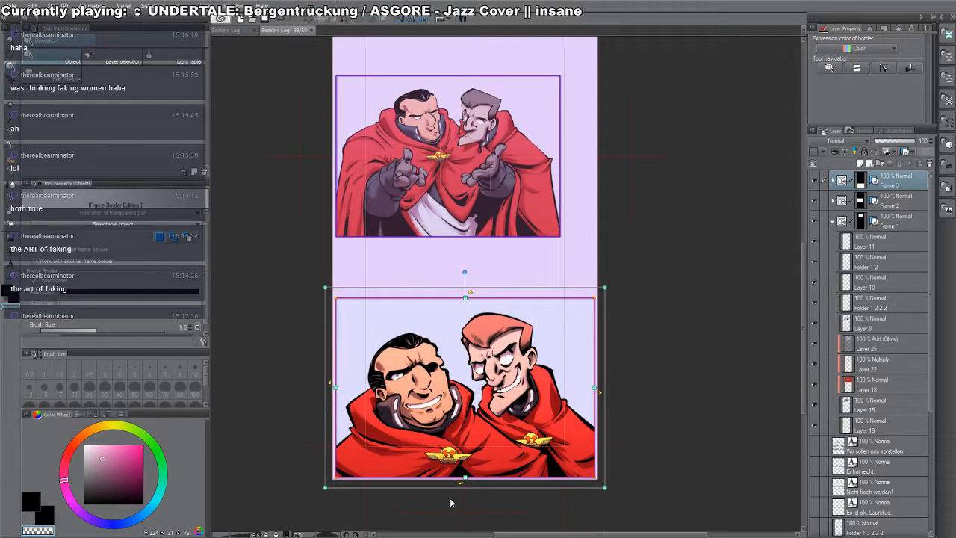
ctrl+shift+click(423, 356)
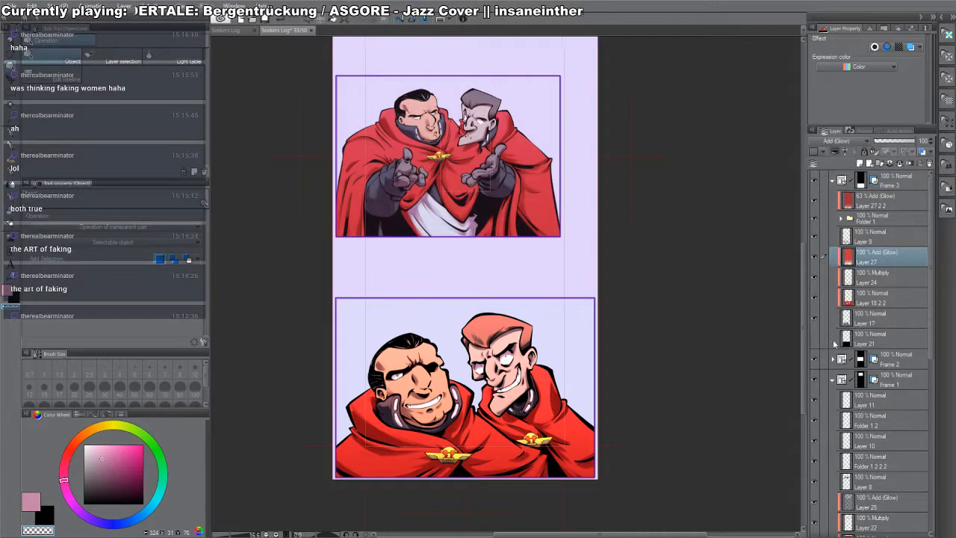
click(873, 343)
key(ctrl+shift+n)
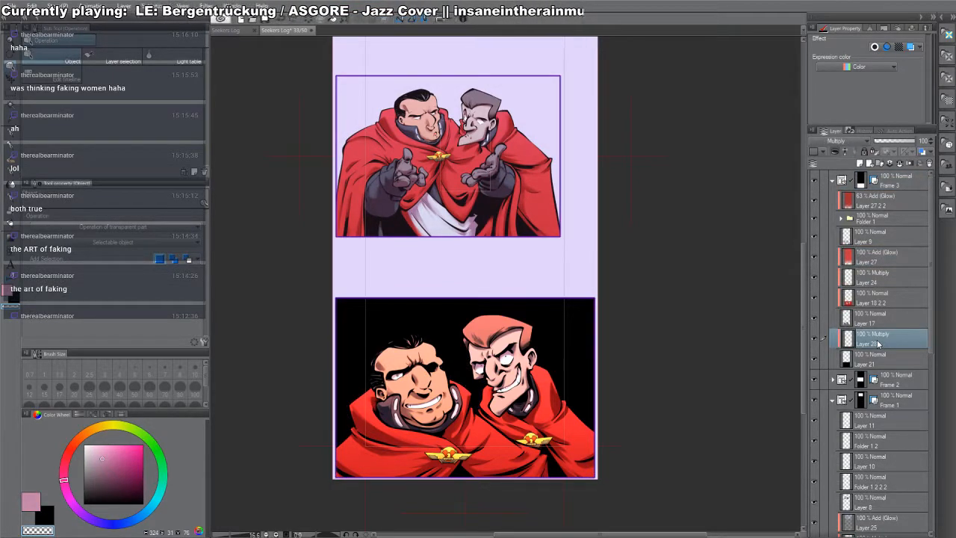
- Try painting a dark reddish-brown haze behind the two men in the bottom panel with the rough square brush
key(b)
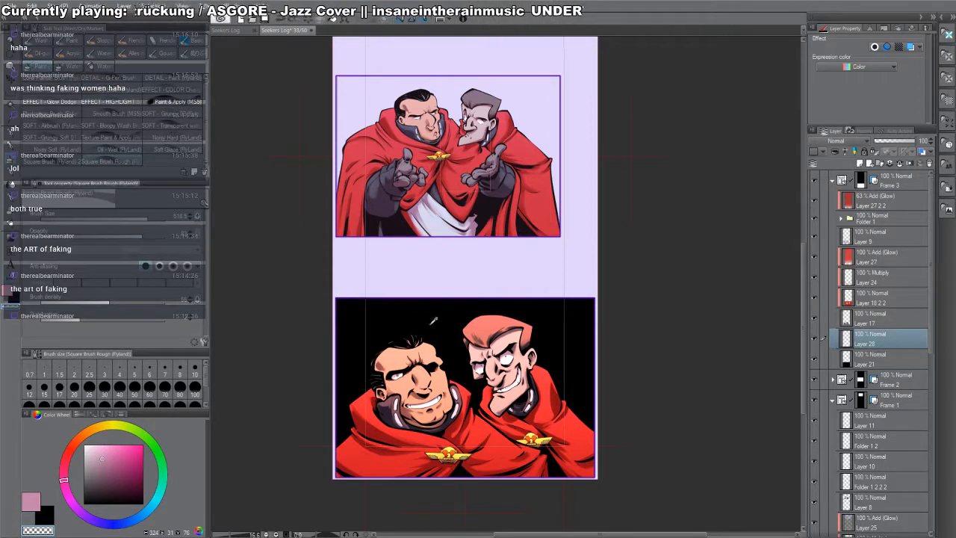
alt+click(449, 337)
alt+click(494, 322)
click(110, 492)
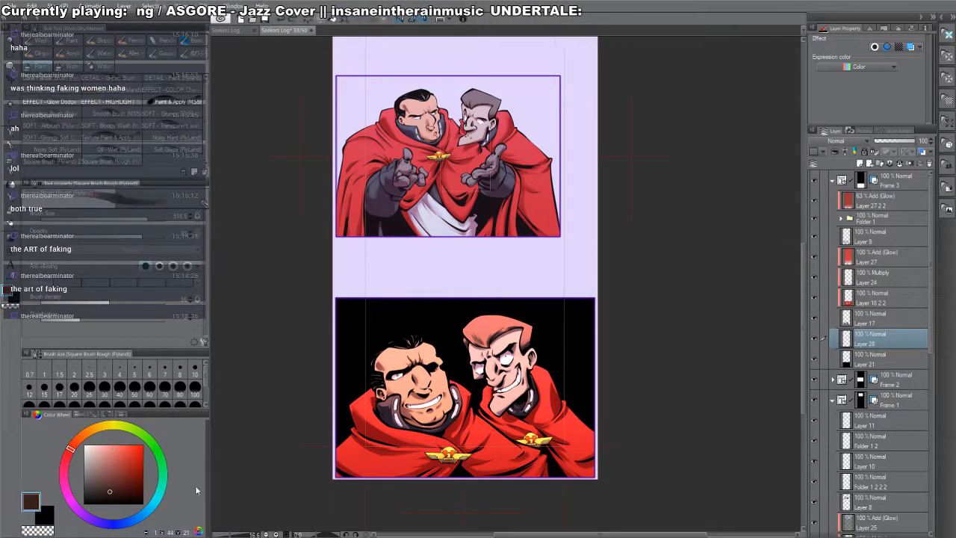
mouse_move(418, 378)
mouse_down()
mouse_move(537, 380)
mouse_move(499, 347)
mouse_move(448, 351)
mouse_up()
- Try blue brush strokes over the black background beside the dark-haired man and undo them
click(124, 471)
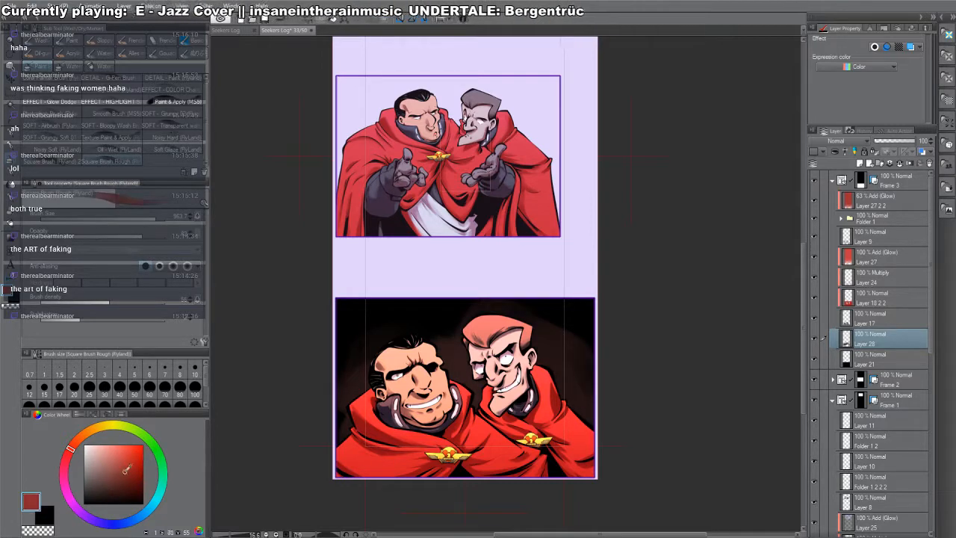
click(106, 524)
drag(336, 441, 374, 358)
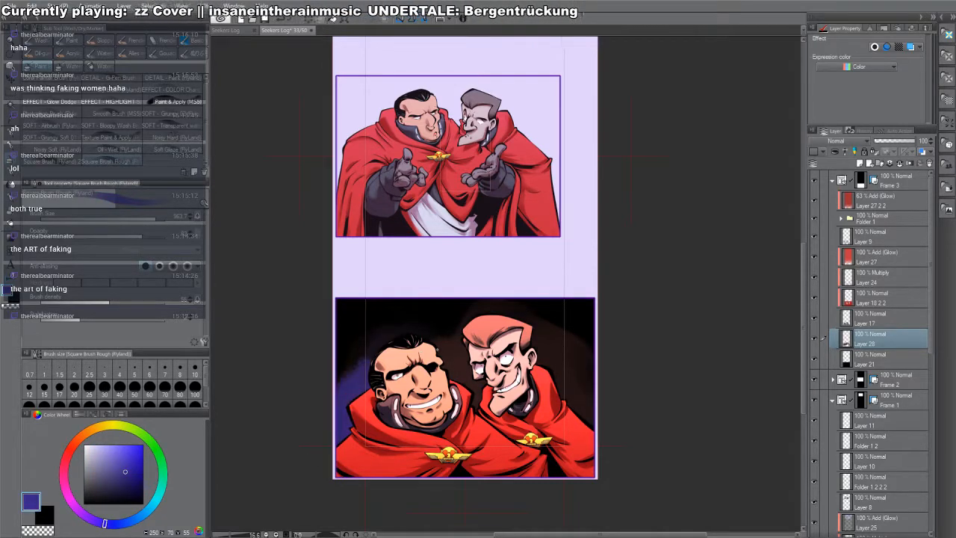
key(ctrl+z)
click(91, 488)
mouse_move(342, 433)
mouse_down()
mouse_move(377, 338)
mouse_move(440, 347)
mouse_up()
key(ctrl+z)
- Clear the new layer and paint a very dark blue haze (H 250, S 37, V 13) behind both men in the bottom panel
click(105, 496)
mouse_move(341, 381)
mouse_down()
mouse_move(352, 362)
mouse_move(441, 332)
mouse_up()
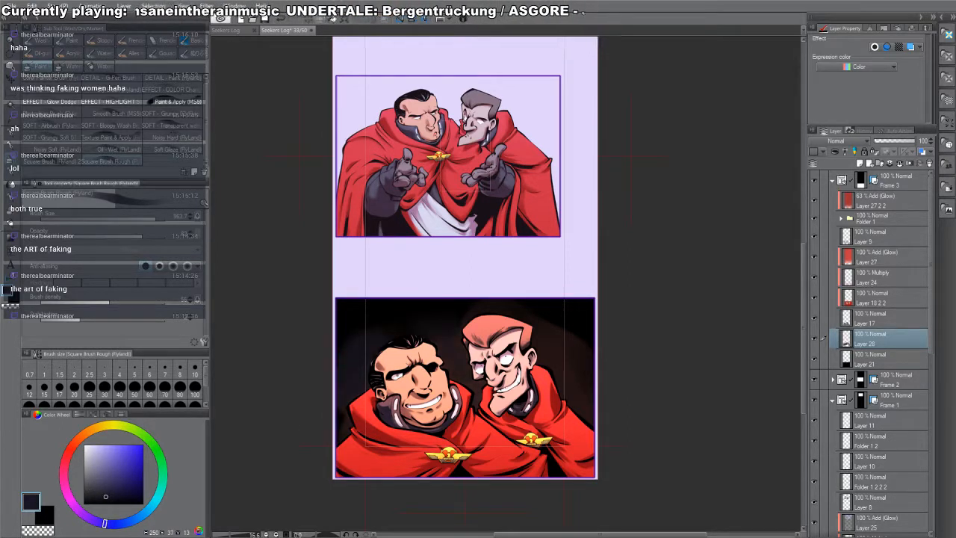
key(Delete)
mouse_move(341, 436)
mouse_down()
mouse_move(345, 405)
mouse_move(385, 333)
mouse_up()
drag(471, 404, 459, 343)
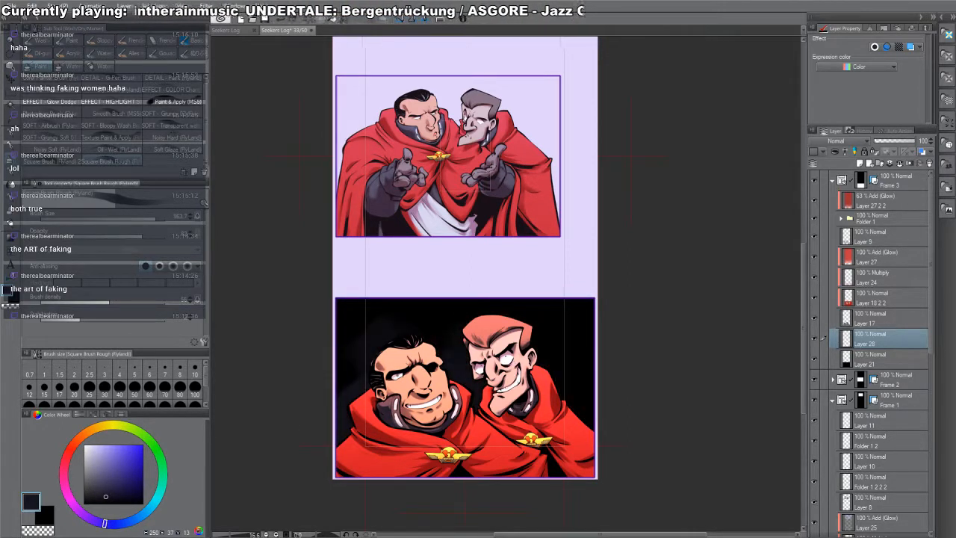
mouse_move(535, 340)
mouse_down()
mouse_move(583, 415)
mouse_move(529, 320)
mouse_move(479, 305)
mouse_up()
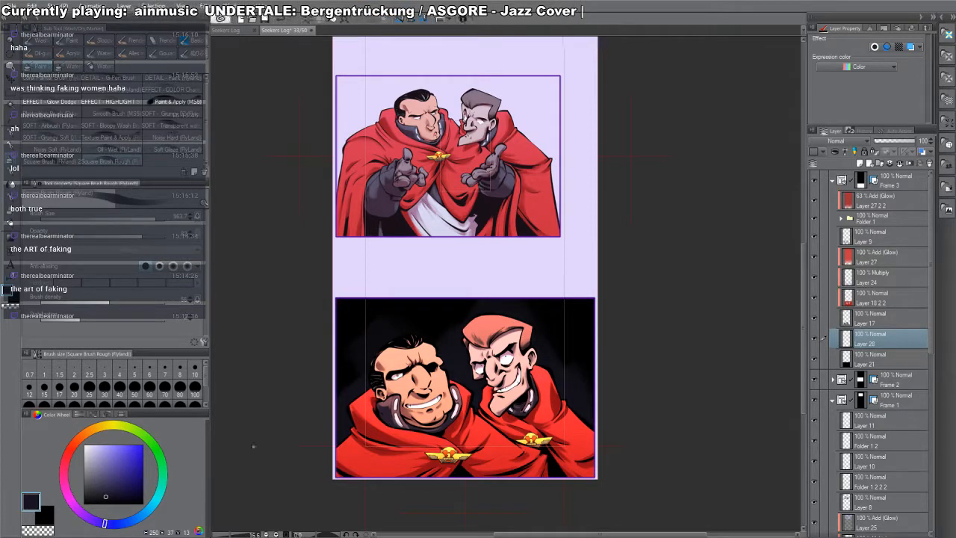
- Paint a dark plum haze (H 318, S 37, V 26) over the black background around both men in the bottom panel
click(105, 488)
click(67, 484)
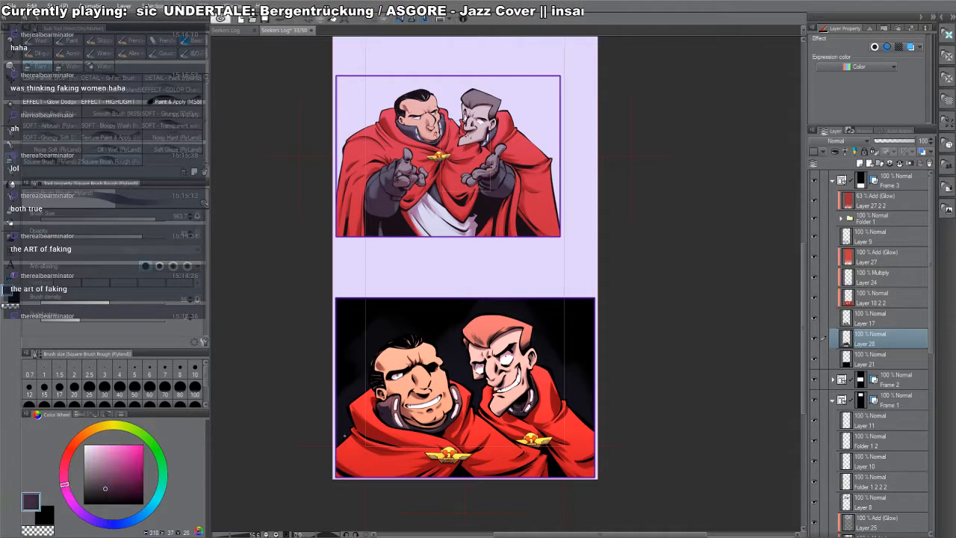
drag(345, 438, 346, 387)
drag(473, 382, 444, 317)
drag(540, 357, 583, 415)
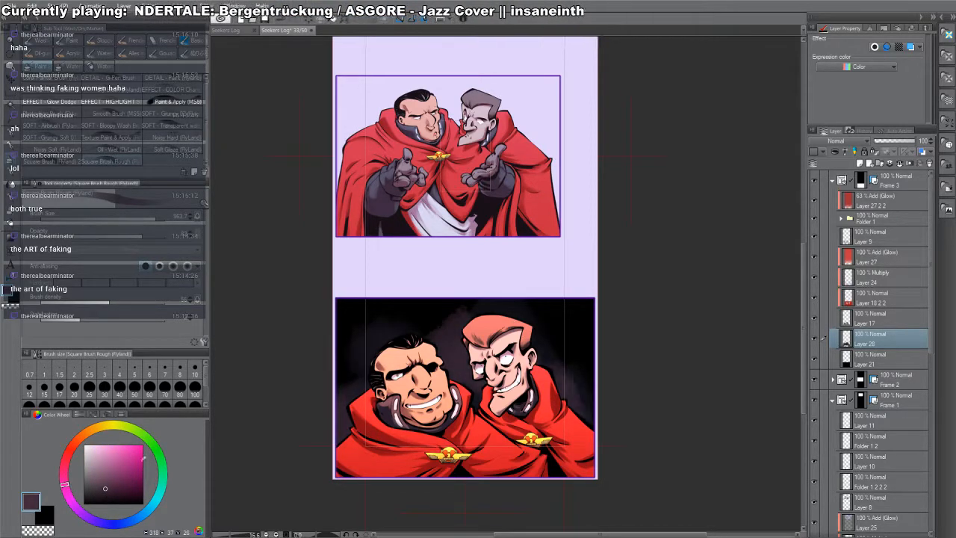
- Build up lighter greyish-mauve haze (H 318, S 18) on both outer sides of the men in the bottom panel
click(94, 475)
mouse_move(343, 441)
mouse_down()
mouse_move(363, 378)
mouse_move(396, 329)
mouse_up()
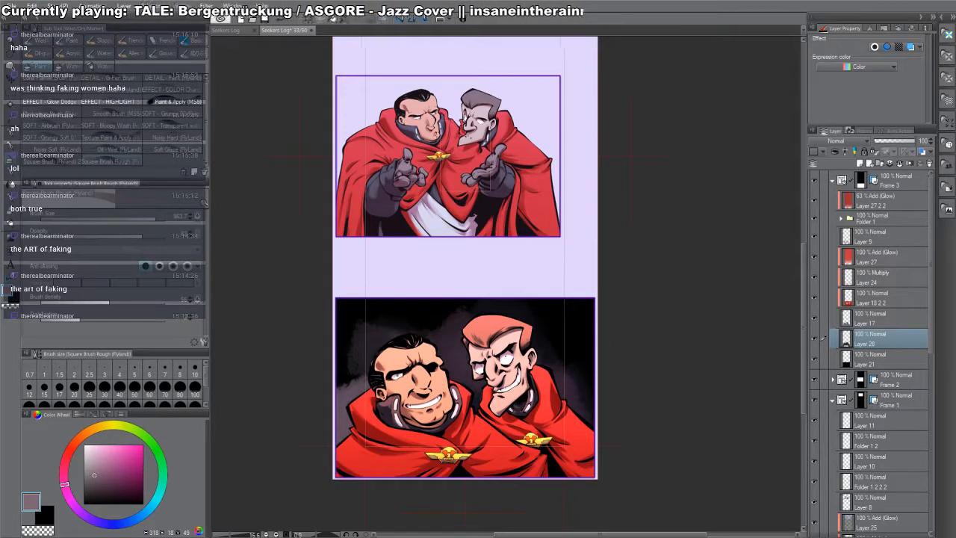
mouse_move(541, 351)
mouse_down()
mouse_move(587, 410)
mouse_move(578, 442)
mouse_up()
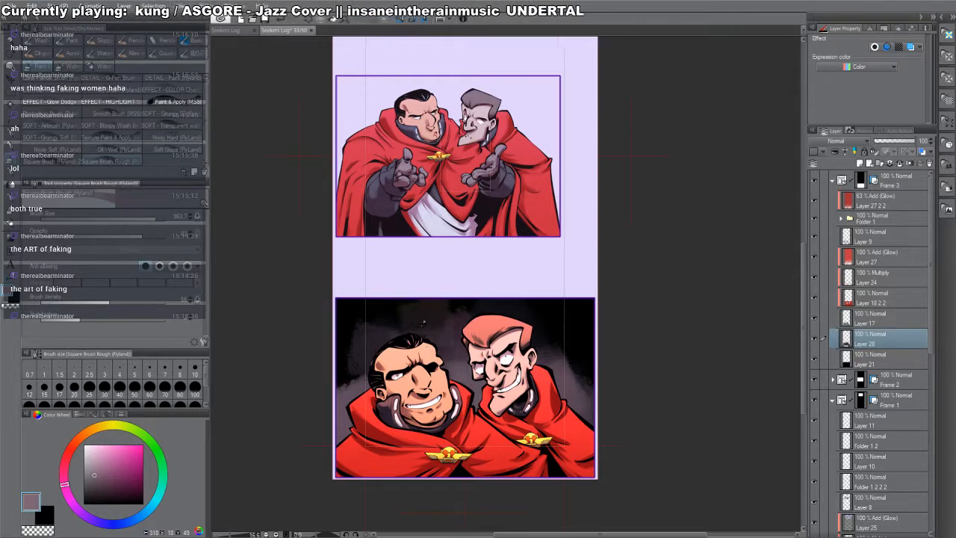
drag(390, 383, 376, 298)
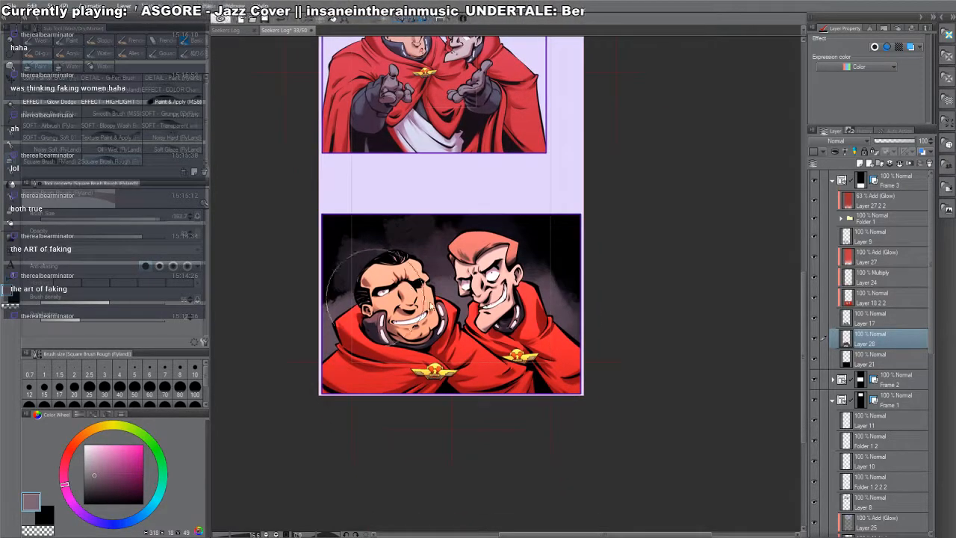
- Enlarge the rough square brush to 1500 and soften the haze across the bottom panel's background, using mauve and transparent colour
key(bracketright)
key(bracketright)
key(bracketright)
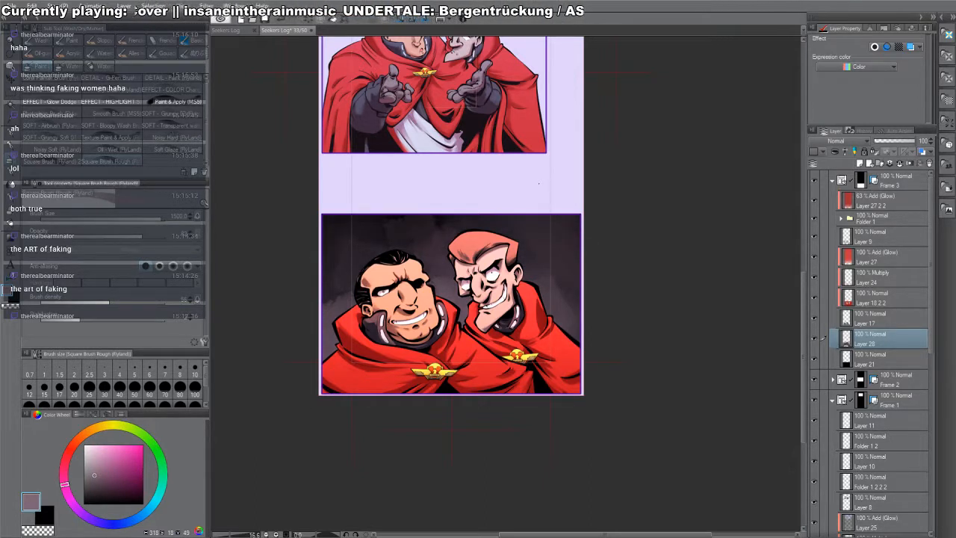
key(c)
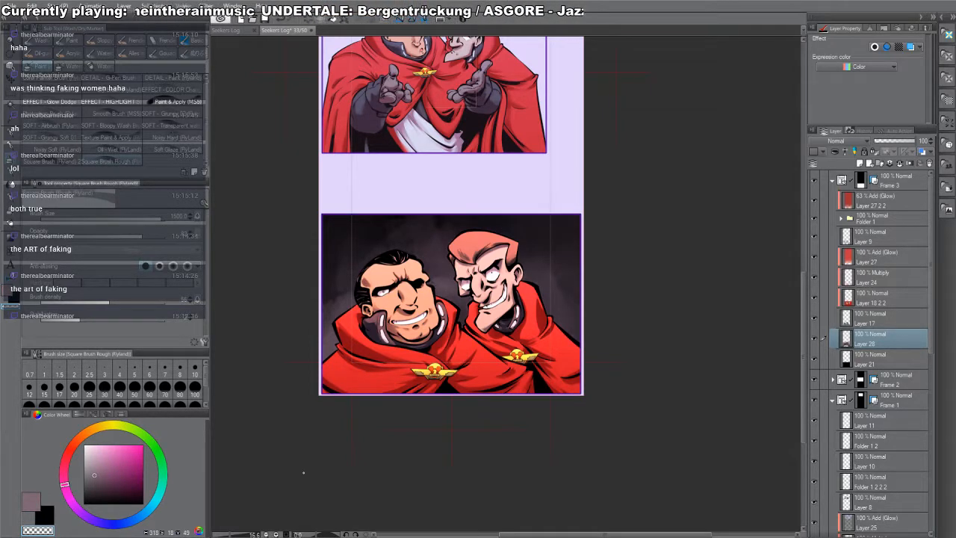
key(c)
- Tint the bottom panel's haze with large soft strokes of pale pink (H 331, S 21, V 86) and pale blue (H 204, S 21, V 86)
click(96, 452)
click(67, 475)
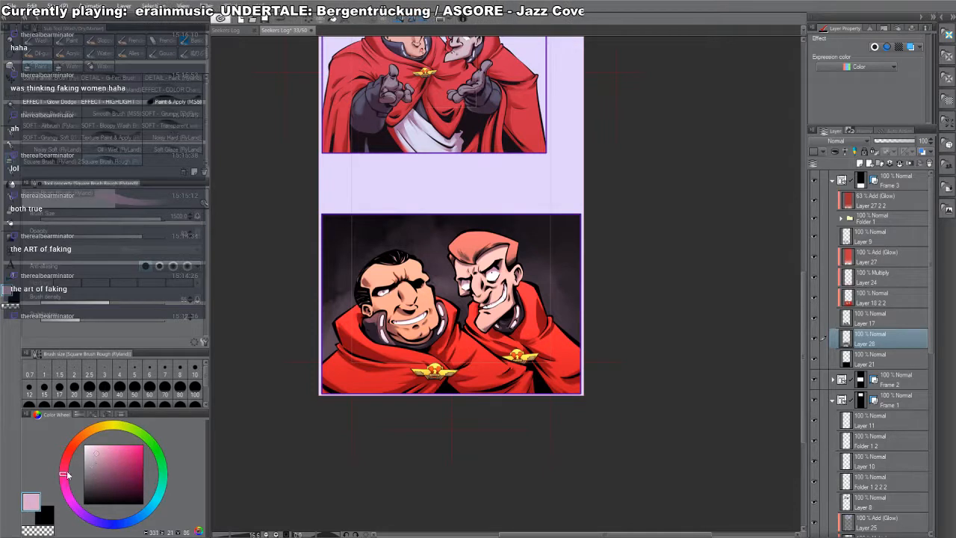
drag(321, 277, 284, 278)
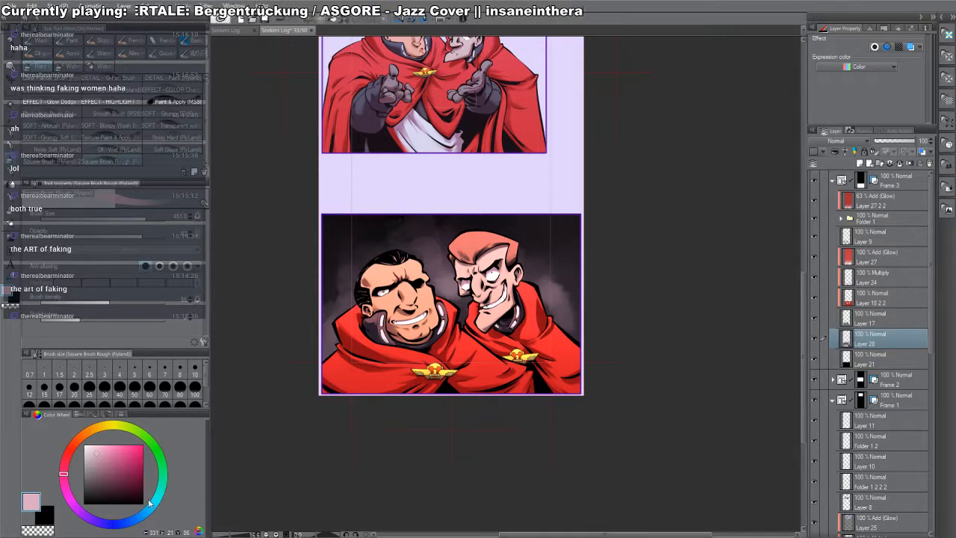
drag(150, 504, 142, 515)
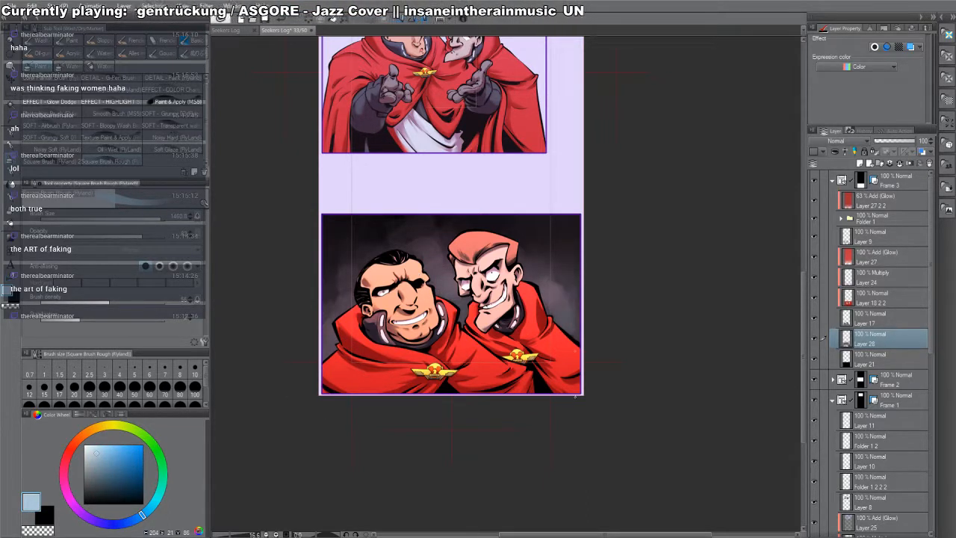
- Compare the bottom panel with and without the haze layer (Layer 28) and its last brush strokes
click(815, 340)
click(814, 339)
click(814, 339)
click(815, 339)
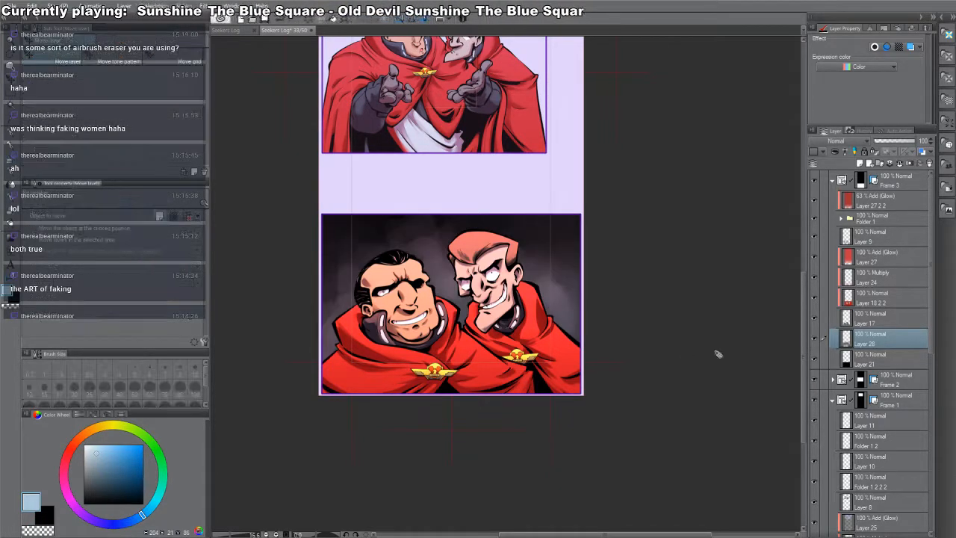
key(ctrl+z)
key(ctrl+z)
key(ctrl+y)
key(ctrl+y)
- Try a pale blue rough square brush mark over the background beside the red-haired man and undo it
ctrl+click(539, 253)
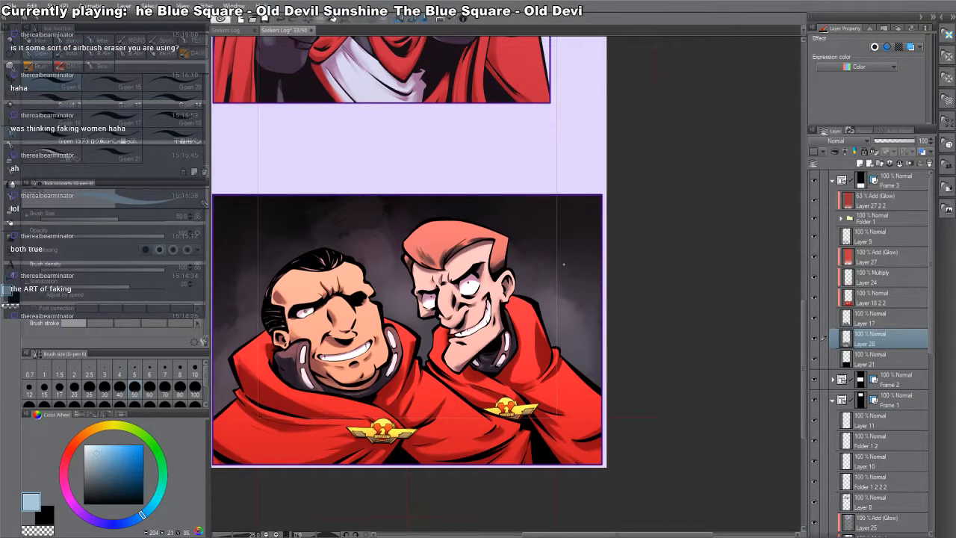
key(b)
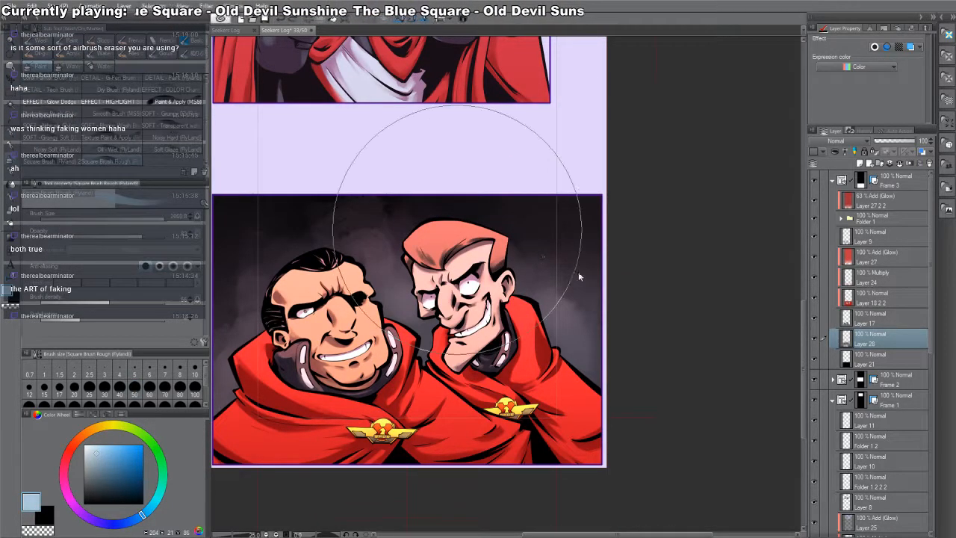
mouse_move(479, 261)
mouse_down()
mouse_move(515, 234)
mouse_move(554, 241)
mouse_up()
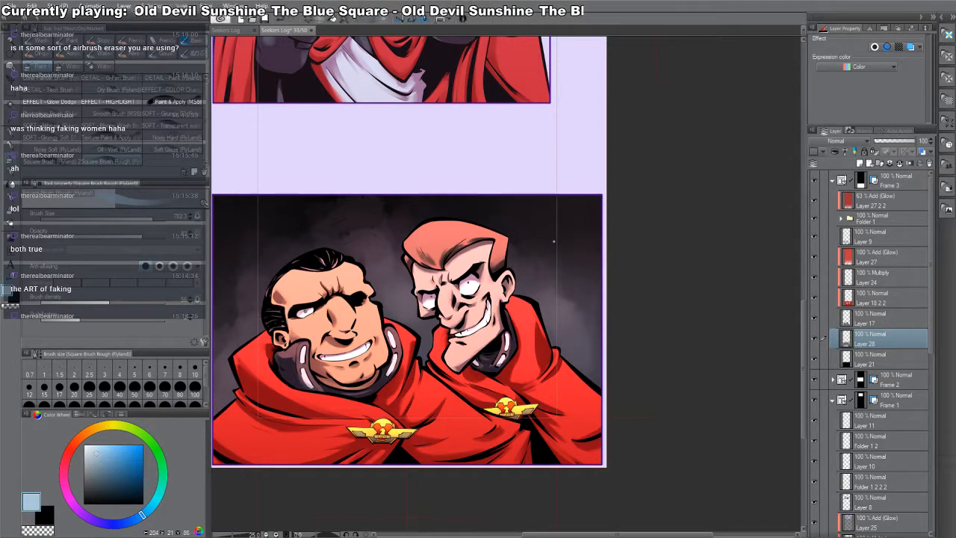
click(553, 242)
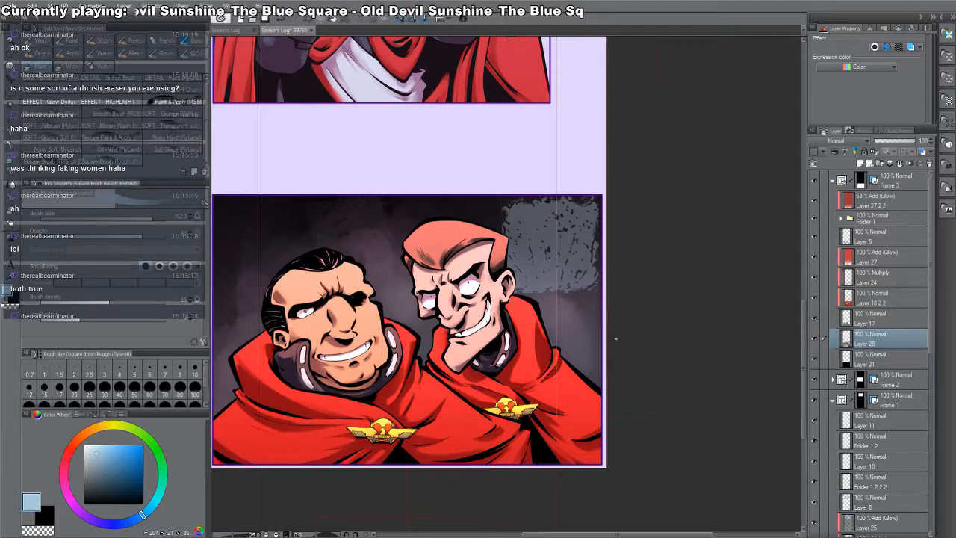
scroll(570, 242, up, 3)
scroll(571, 242, up, 5)
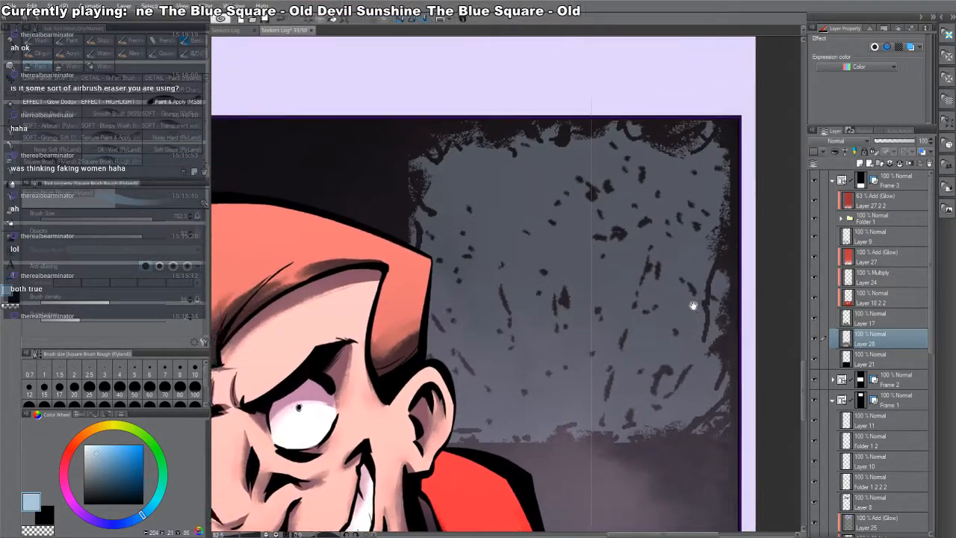
drag(694, 306, 689, 307)
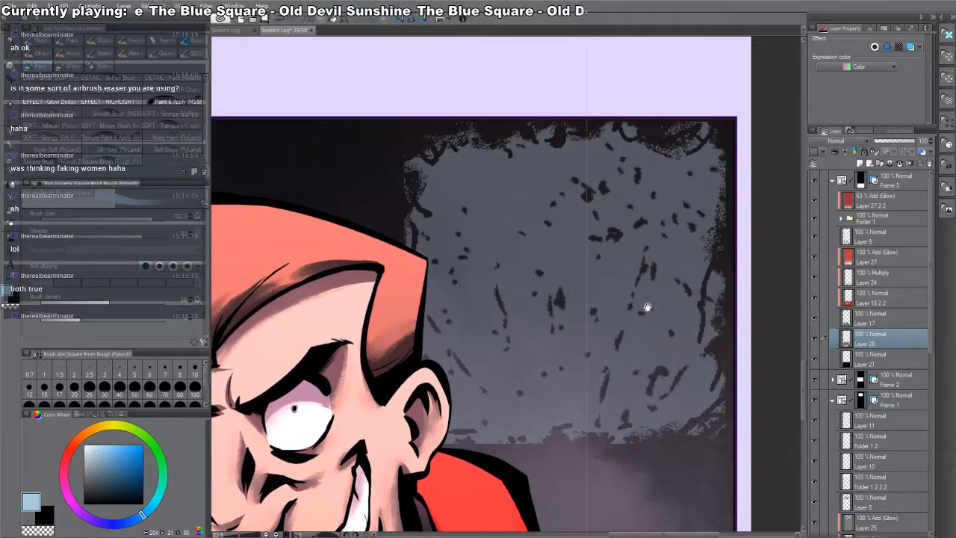
key(ctrl+z)
scroll(648, 325, down, 7)
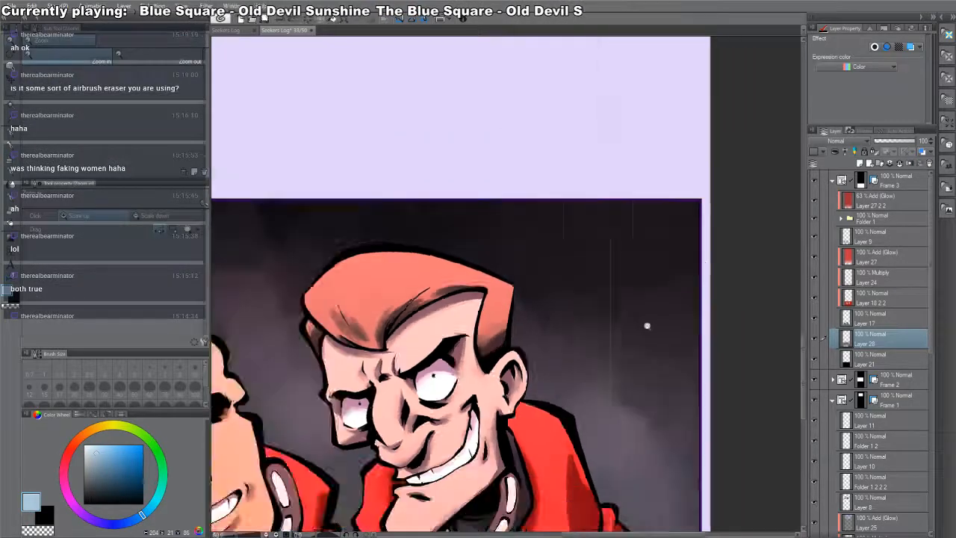
- Compare the bottom panel's haze with the black background layer (Layer 21) hidden and shown
drag(557, 355, 527, 353)
scroll(527, 353, up, 3)
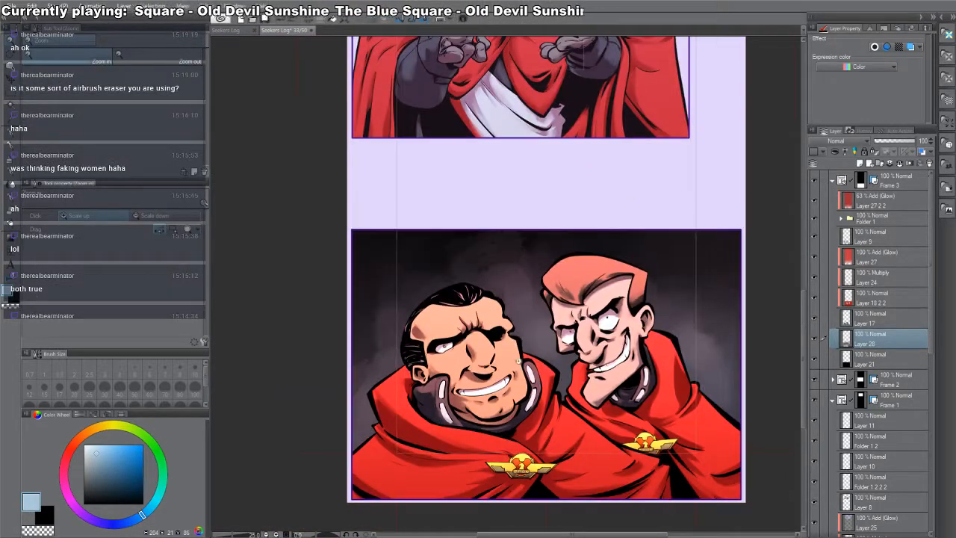
click(815, 360)
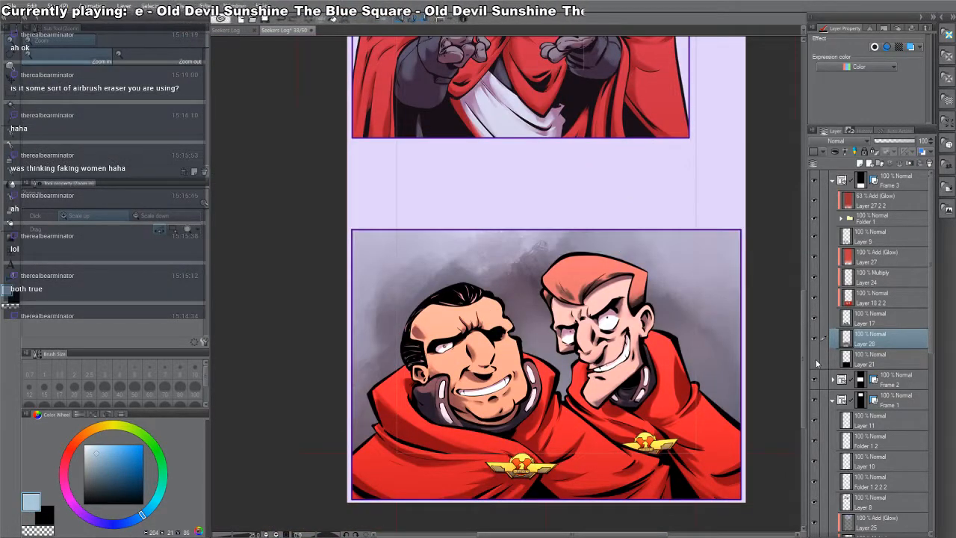
click(816, 362)
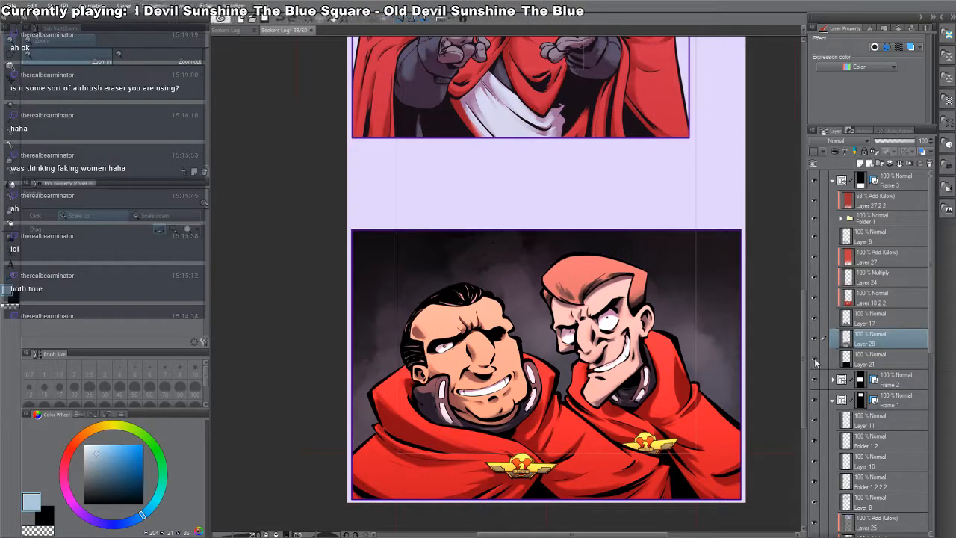
- Fill the middle panel's background with black on Layer 20 in Frame 2, using a rectangular selection around the panel
drag(591, 225, 601, 385)
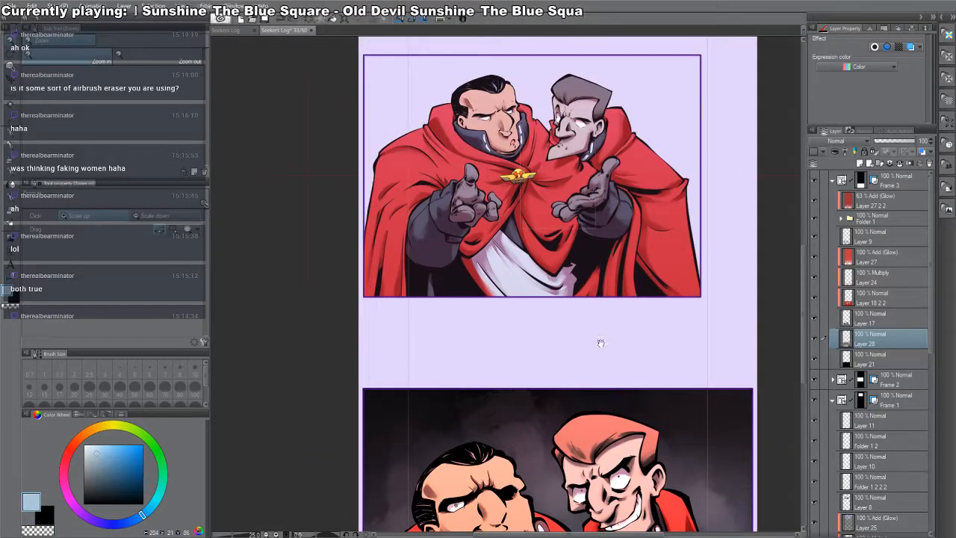
drag(602, 179, 602, 249)
ctrl+shift+click(665, 284)
scroll(871, 408, down, 5)
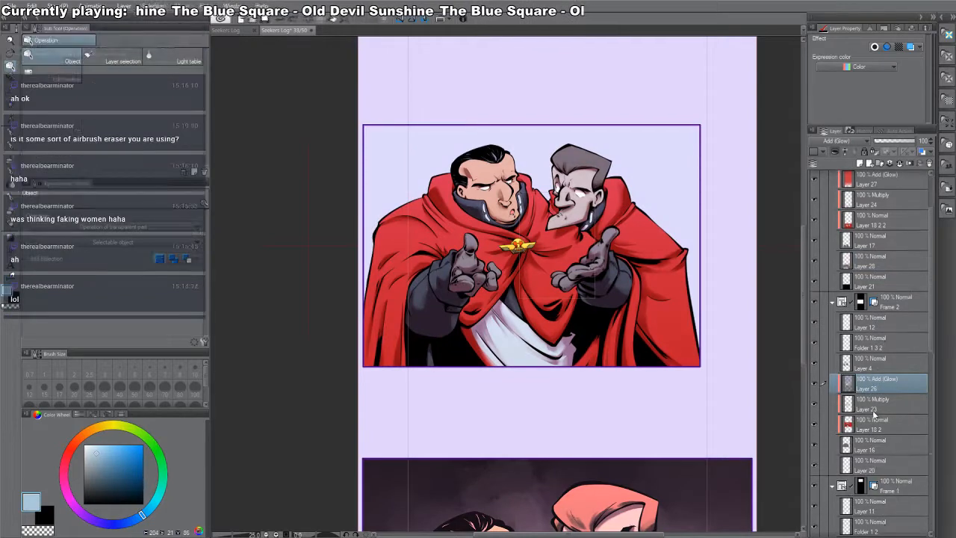
click(878, 415)
key(m)
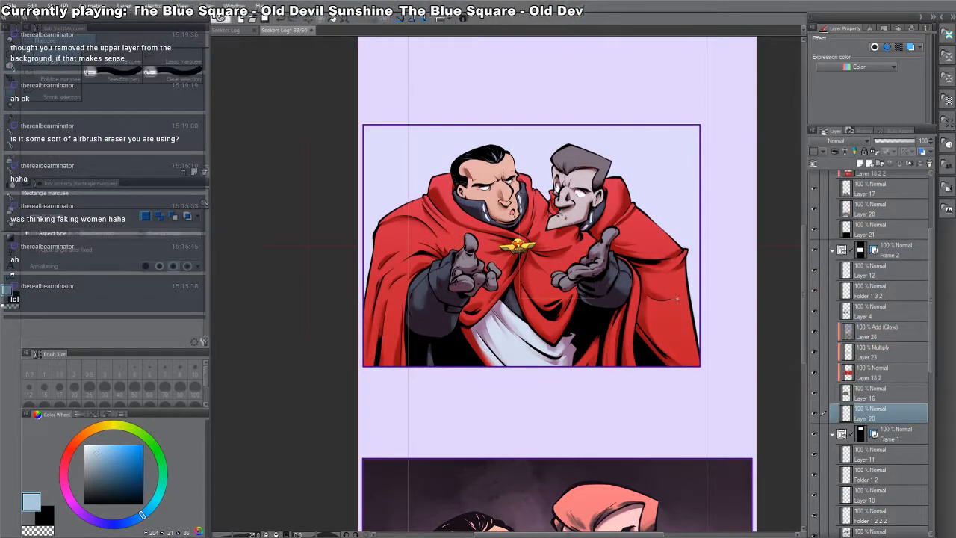
scroll(677, 298, down, 4)
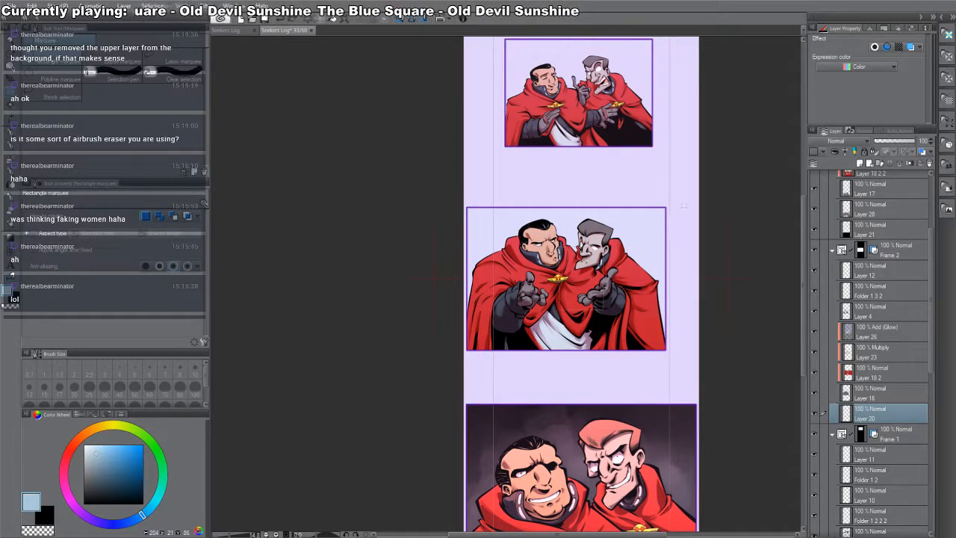
drag(686, 200, 457, 366)
key(x)
key(alt+Delete)
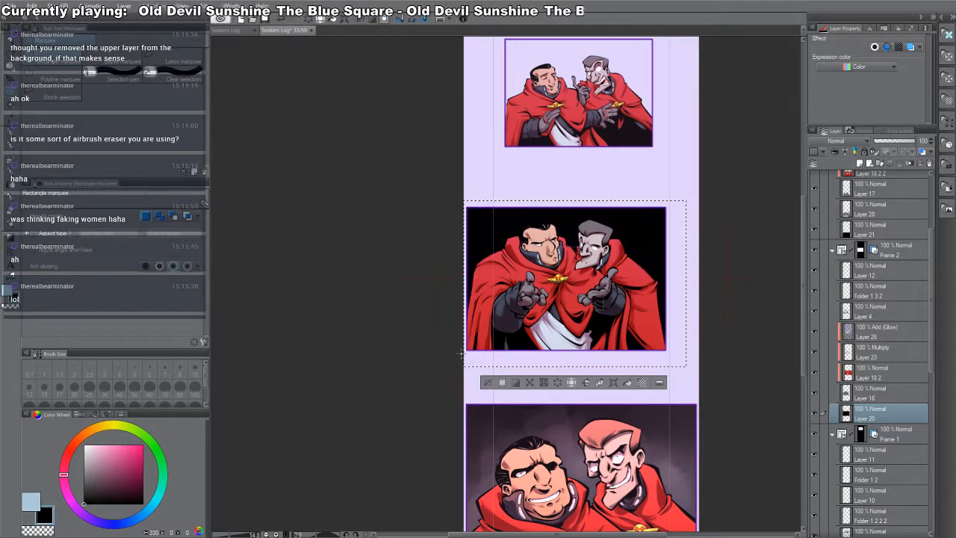
key(ctrl+d)
- Add a pale blue foreground-to-transparent gradient rising from the bottom of the middle panel over its black background
key(g)
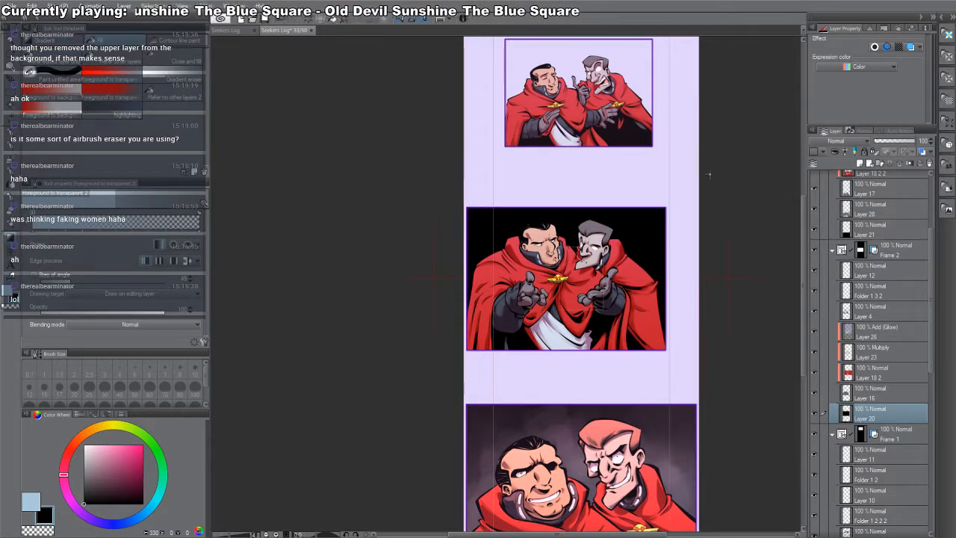
key(m)
drag(699, 194, 464, 389)
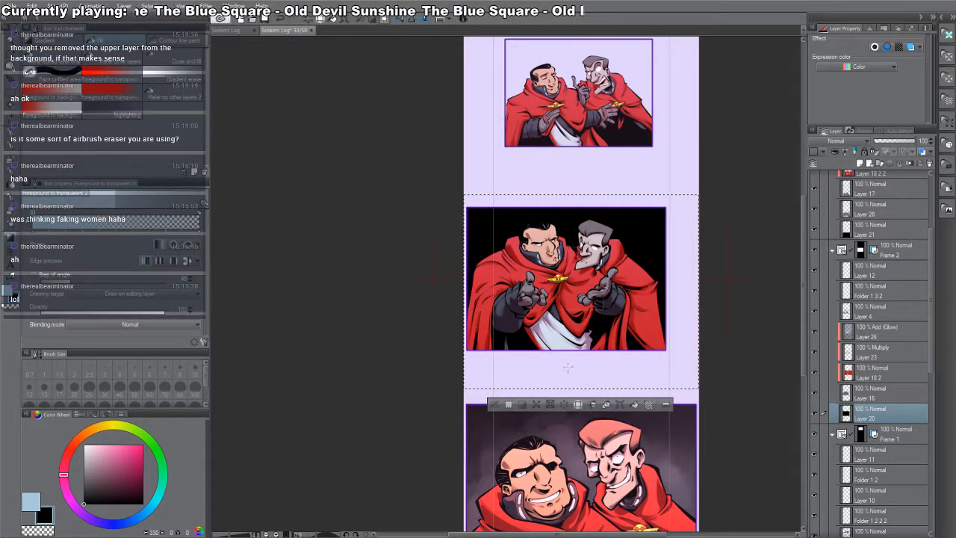
drag(568, 367, 569, 159)
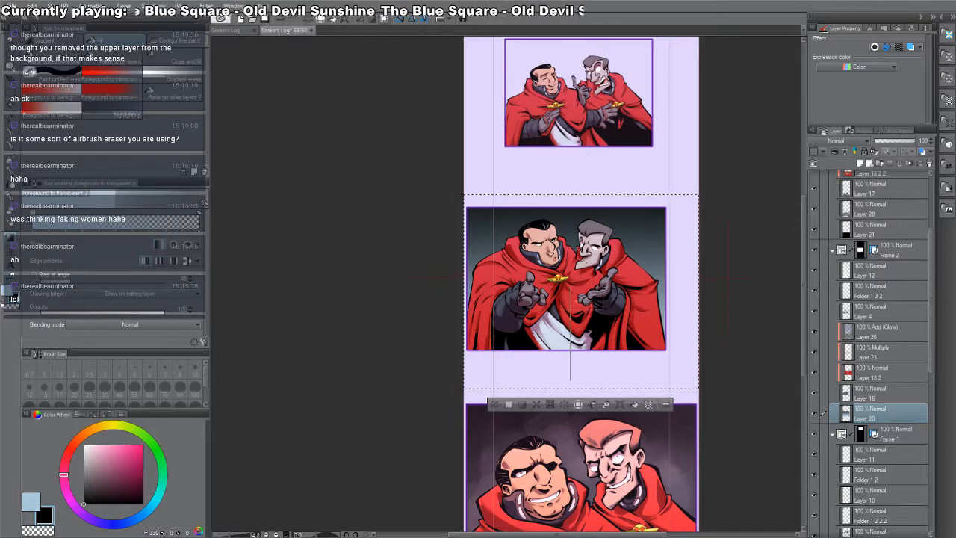
scroll(581, 284, up, 3)
key(ctrl+d)
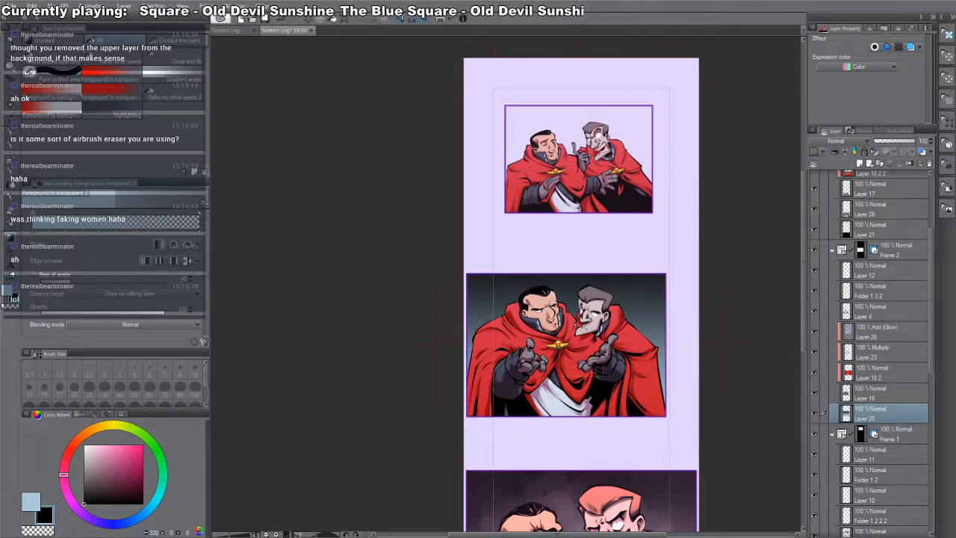
- Paint soft pale blue haze over the middle panel's gradient background with the rough square brush
key(b)
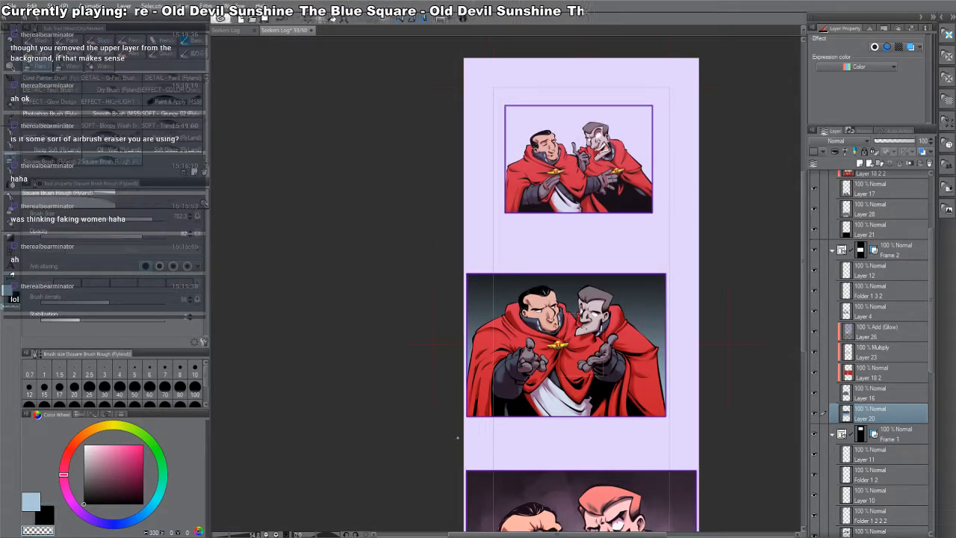
key(x)
key(x)
key(x)
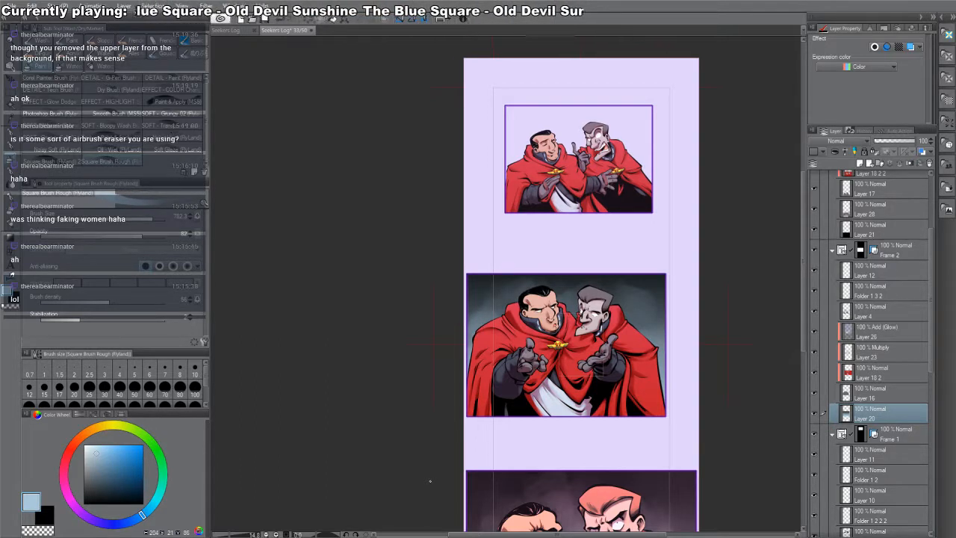
- Try a pale blue fill on a new layer over the middle panel's background, with black brushed over it on another new layer
key(ctrl+shift+n)
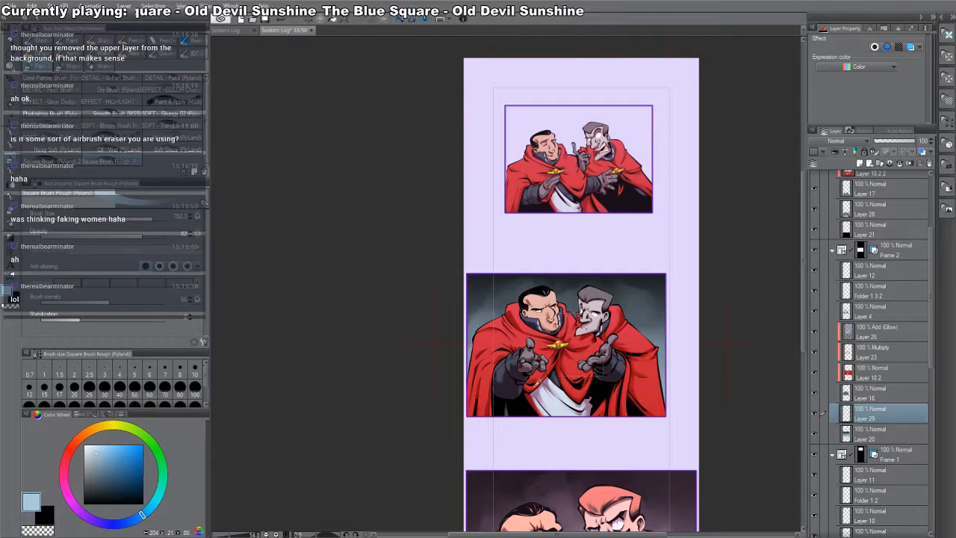
key(alt+Delete)
key(ctrl+shift+n)
key(x)
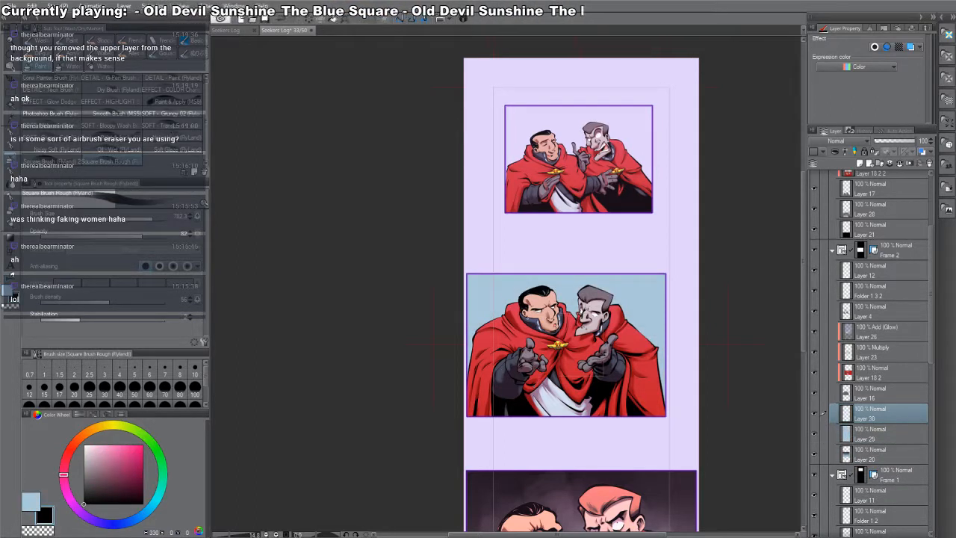
mouse_move(493, 263)
mouse_down()
mouse_move(458, 313)
mouse_move(531, 258)
mouse_move(584, 249)
mouse_up()
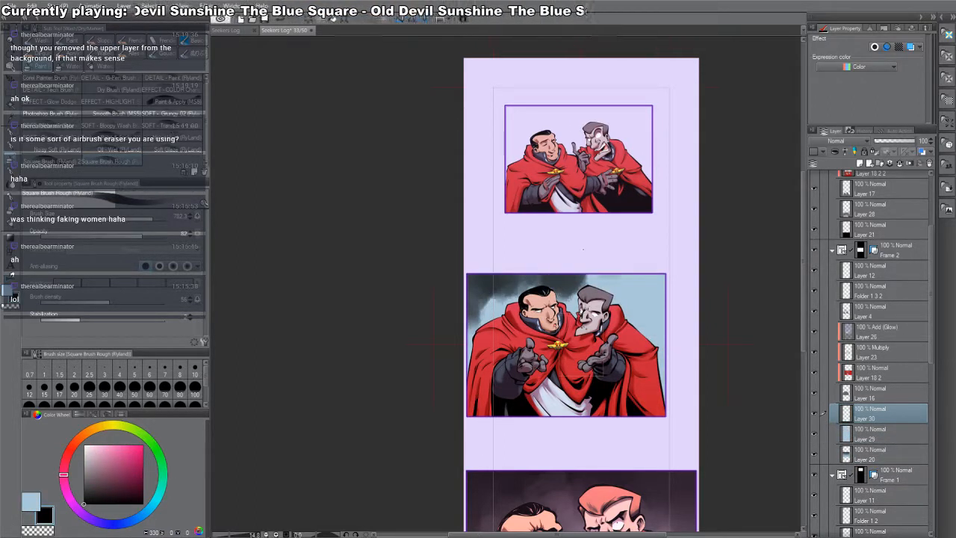
mouse_move(616, 276)
mouse_down()
mouse_move(657, 295)
mouse_move(658, 373)
mouse_up()
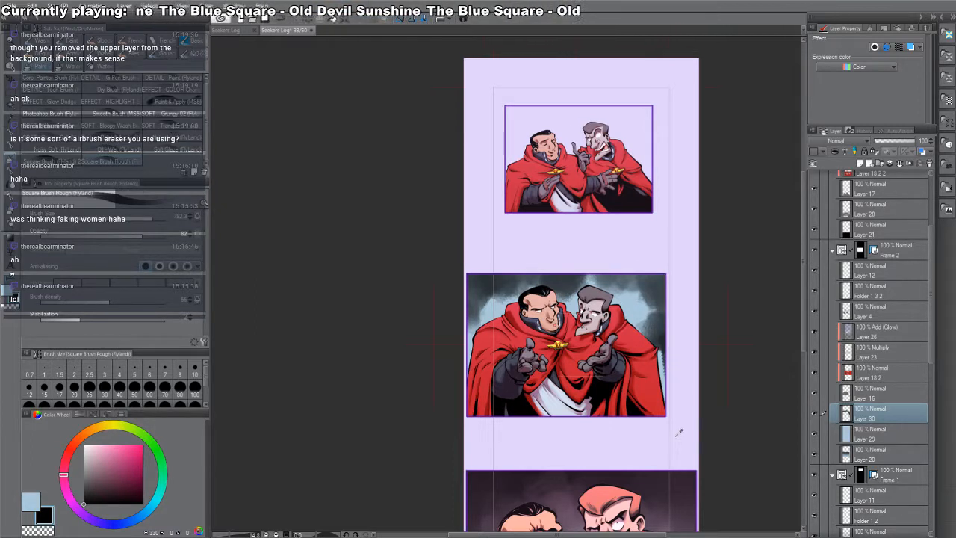
- Fill the upper test layer with black and try brushing it away with transparent color, undoing the stroke
key(alt+Delete)
key(c)
drag(523, 284, 478, 326)
key(ctrl+z)
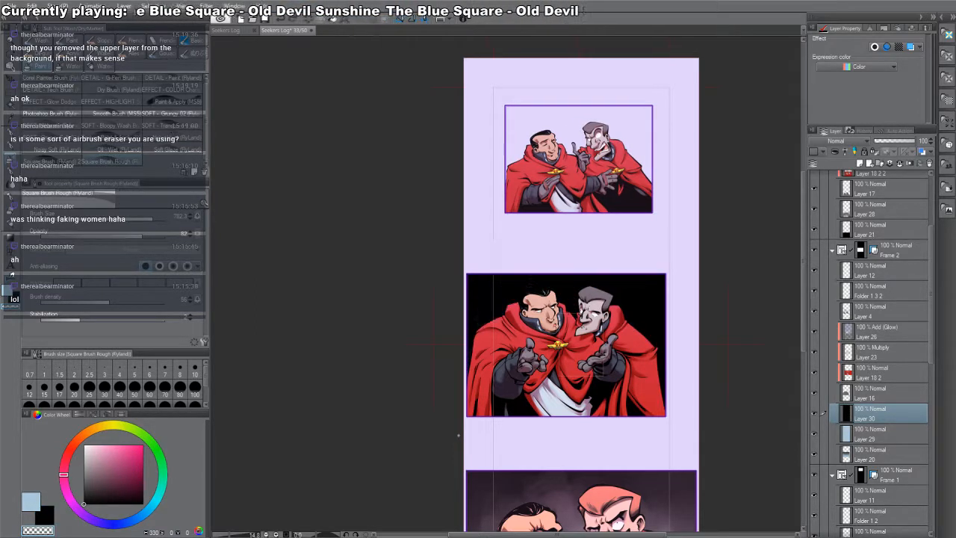
- Delete the black and pale blue test layers above Layer 20 and return to the pale blue drawing color
click(931, 163)
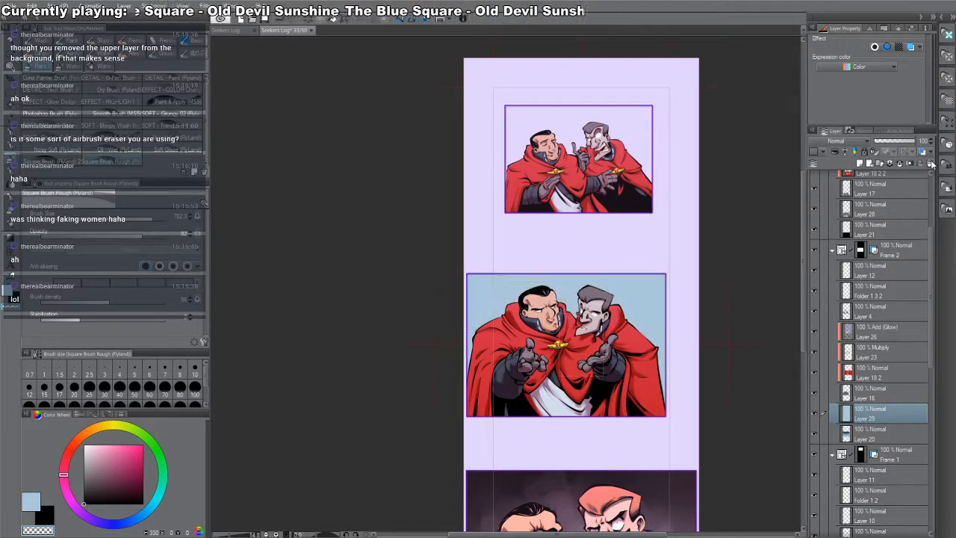
click(931, 163)
key(c)
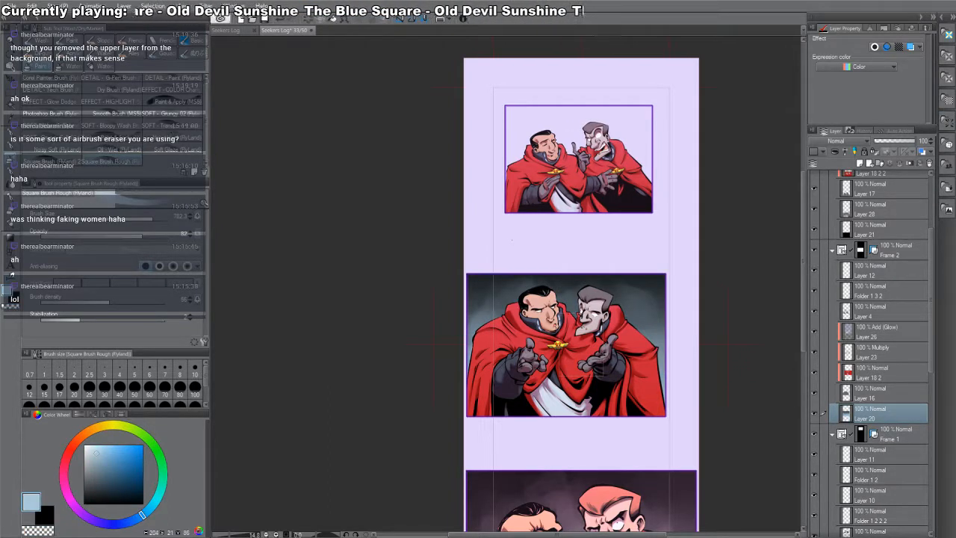
- Set the rough square brush size to 2000 and make a rectangular selection around the top panel on Layer 19 in Frame 1
click(163, 219)
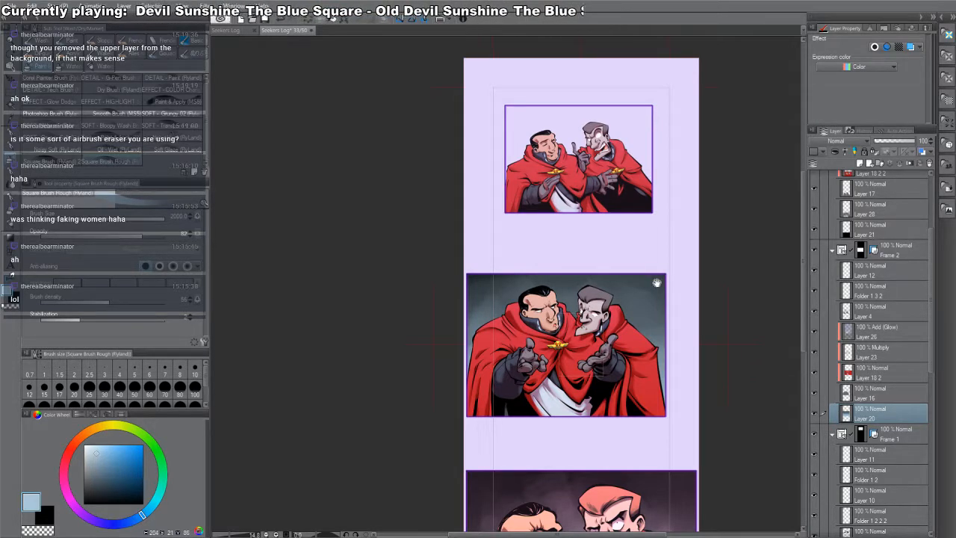
drag(656, 282, 572, 288)
drag(546, 117, 565, 197)
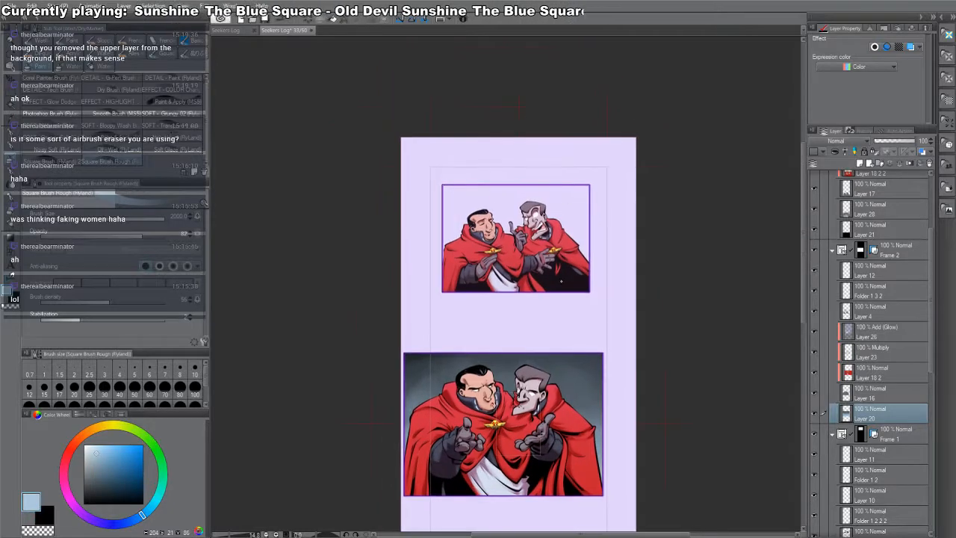
ctrl+shift+click(562, 280)
click(546, 218)
scroll(854, 448, down, 4)
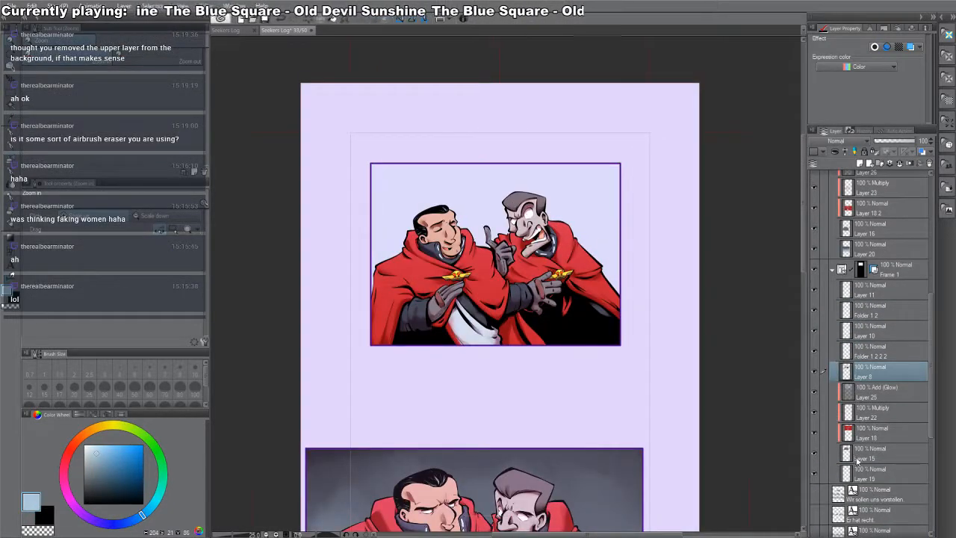
click(861, 475)
mouse_move(635, 360)
mouse_down()
mouse_move(654, 373)
mouse_move(361, 158)
mouse_up()
key(m)
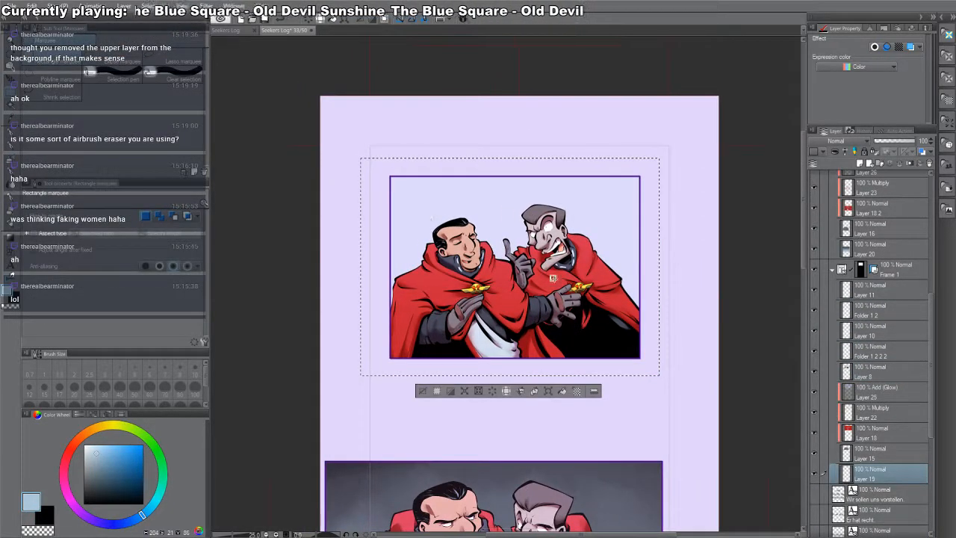
- Paint the top panel's background solid dark red with the rough square brush and clear the selection
key(g)
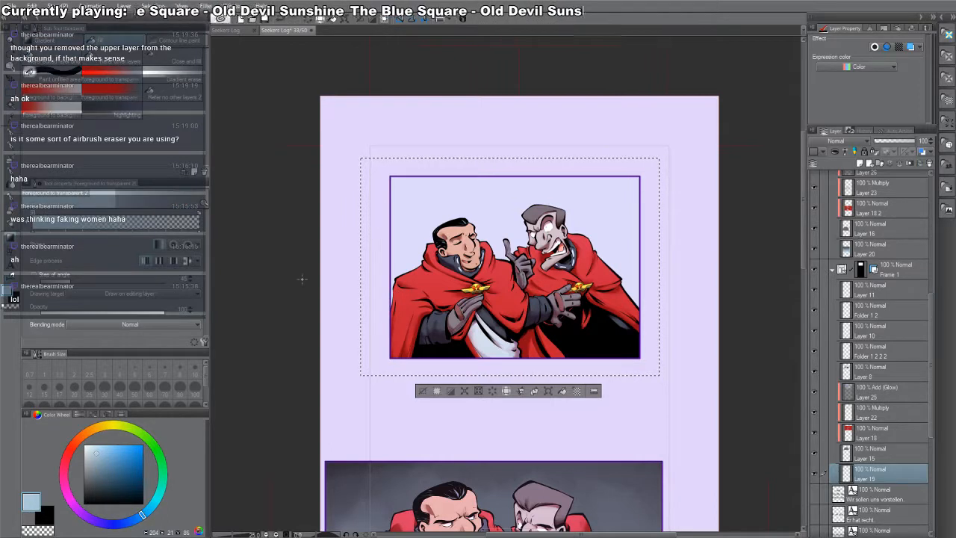
key(b)
click(72, 448)
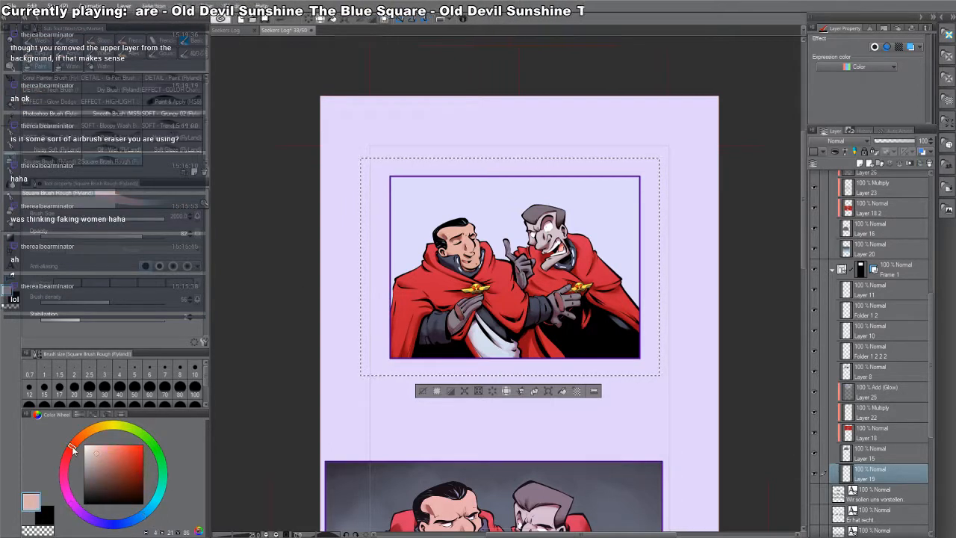
click(142, 473)
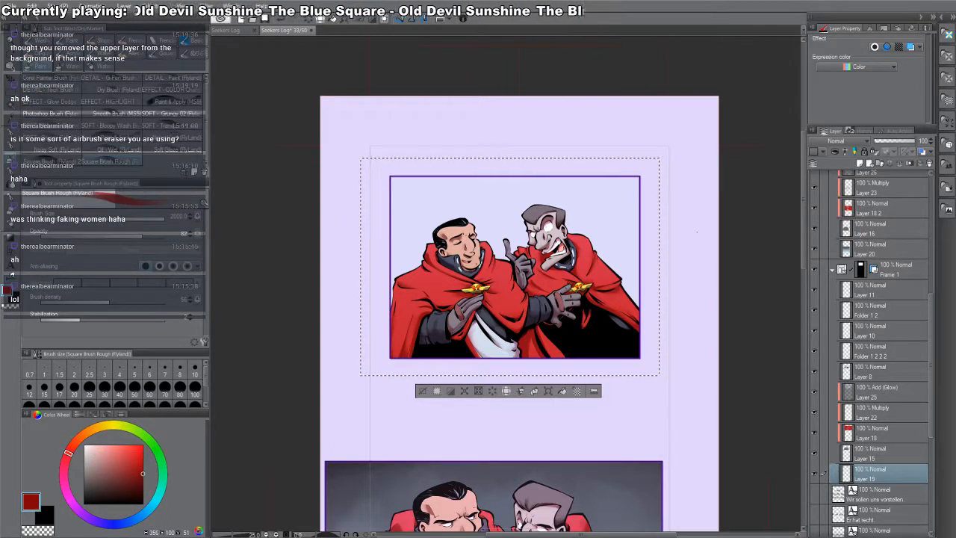
mouse_move(532, 224)
mouse_down()
mouse_move(508, 224)
mouse_move(598, 232)
mouse_move(627, 265)
mouse_up()
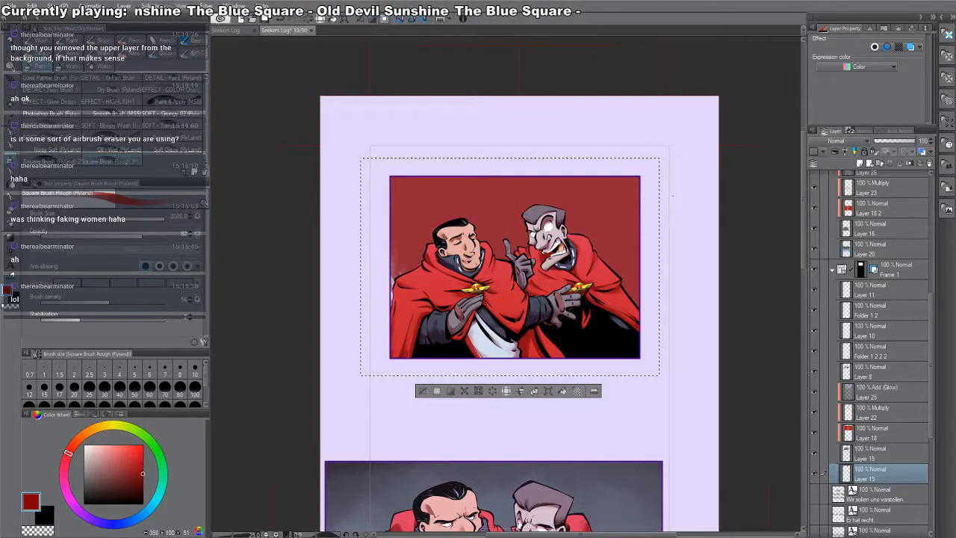
drag(598, 224, 419, 224)
drag(422, 187, 400, 202)
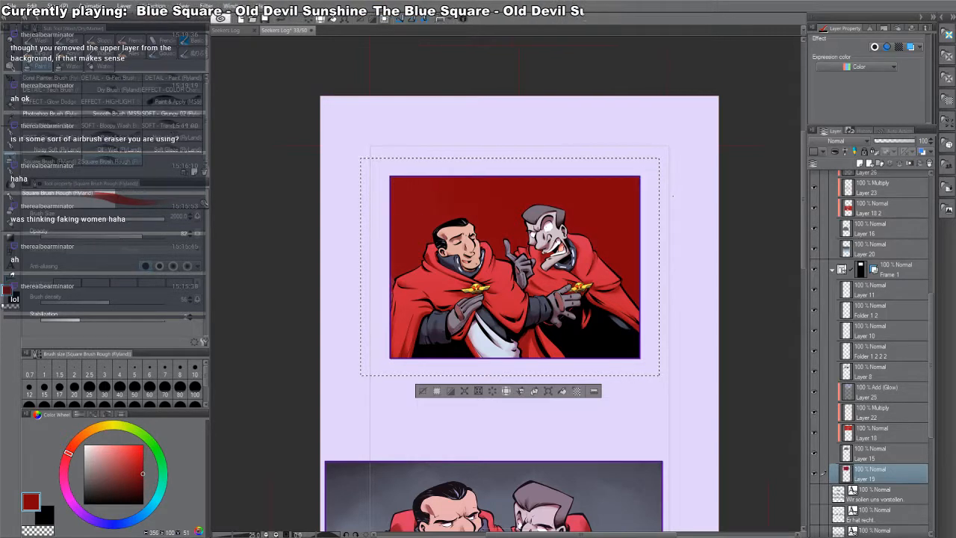
key(ctrl+d)
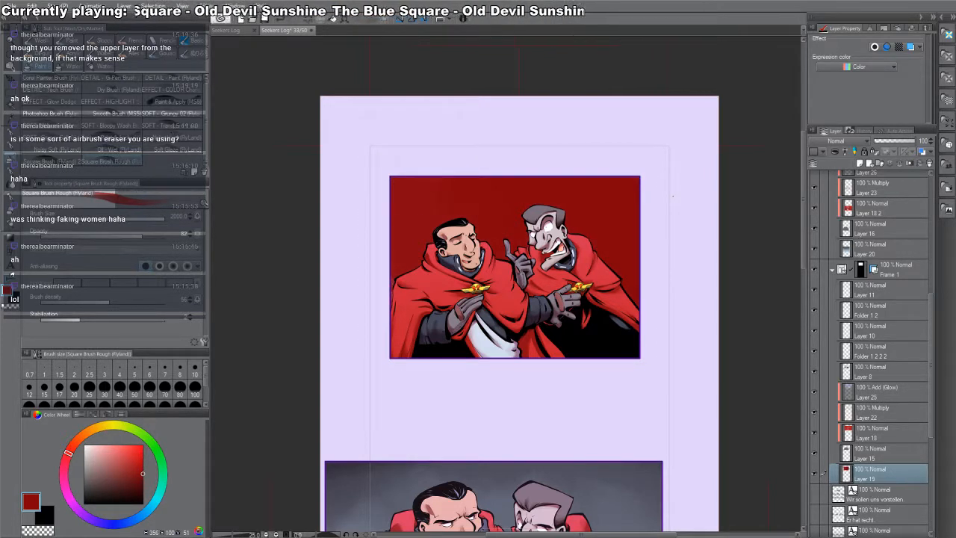
- Brush a soft pale orange glow with a smaller brush over the dark red background around the gray-haired man
click(96, 428)
click(140, 445)
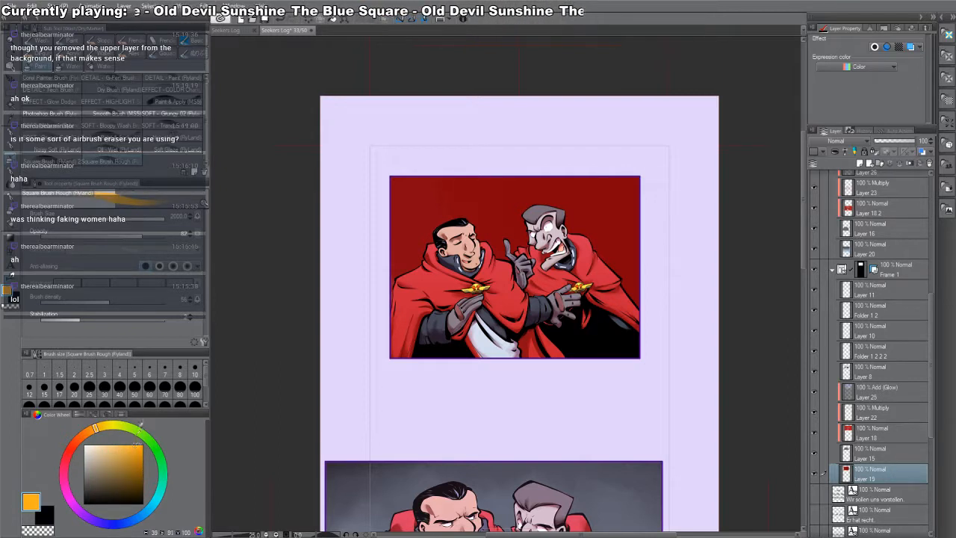
drag(635, 276, 515, 201)
key(ctrl+z)
click(108, 452)
drag(624, 284, 516, 232)
key(ctrl+z)
drag(578, 301, 547, 305)
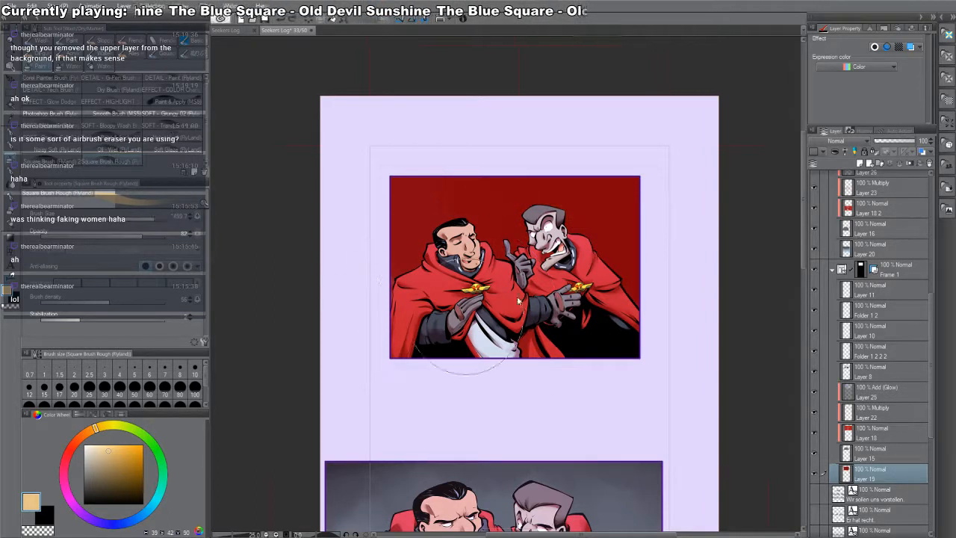
drag(568, 250, 546, 133)
key(ctrl+z)
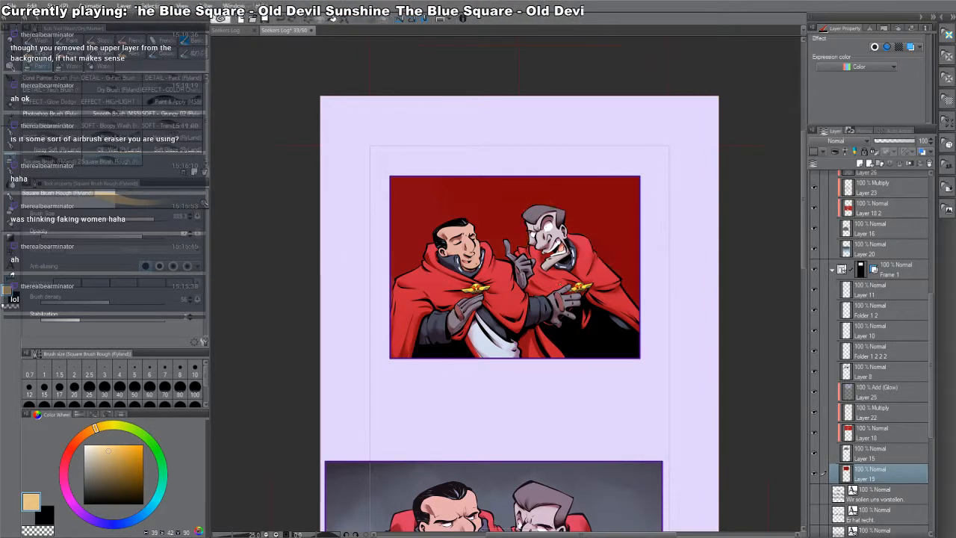
mouse_move(557, 203)
mouse_down()
mouse_move(587, 225)
mouse_move(609, 217)
mouse_move(630, 260)
mouse_move(548, 212)
mouse_up()
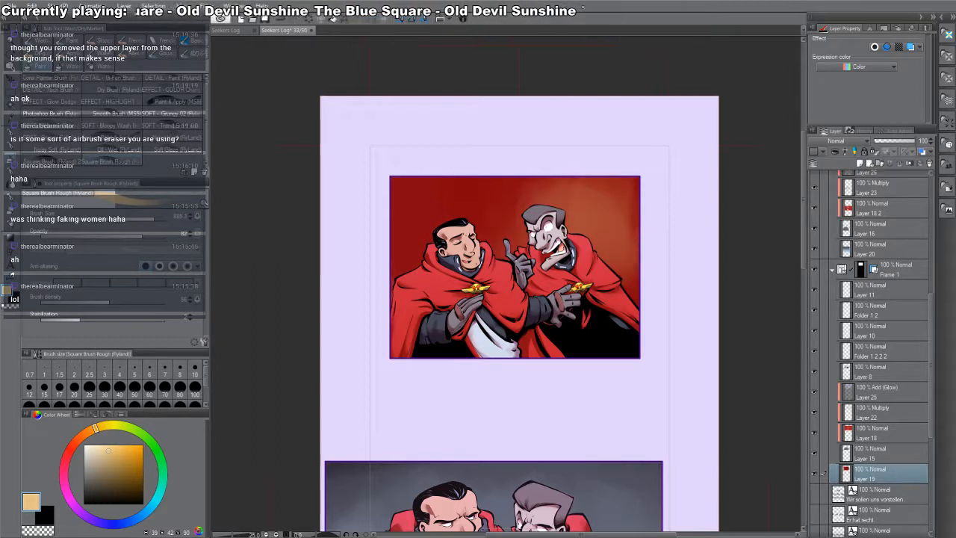
- Paint the background around the dark-haired man muted blue-gray and deepen it with dark navy
click(128, 522)
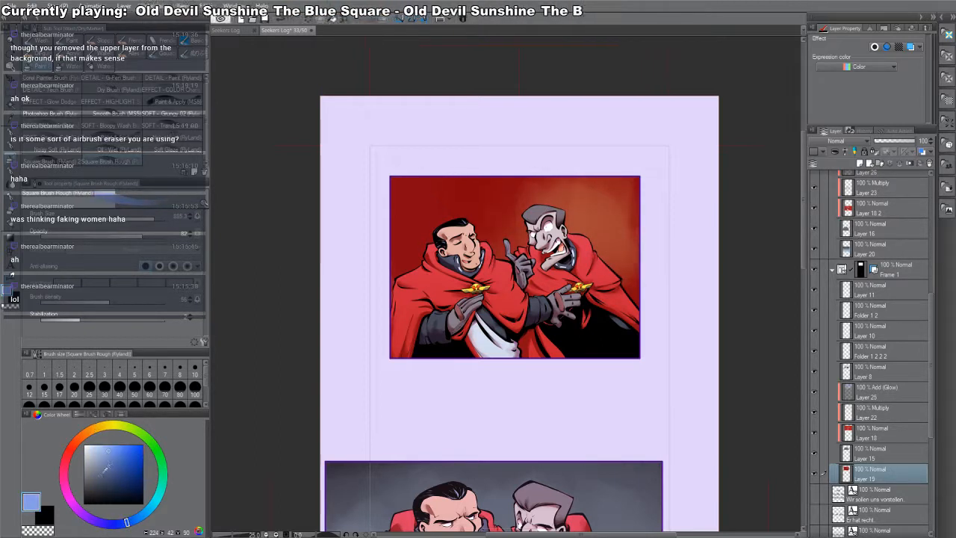
click(101, 474)
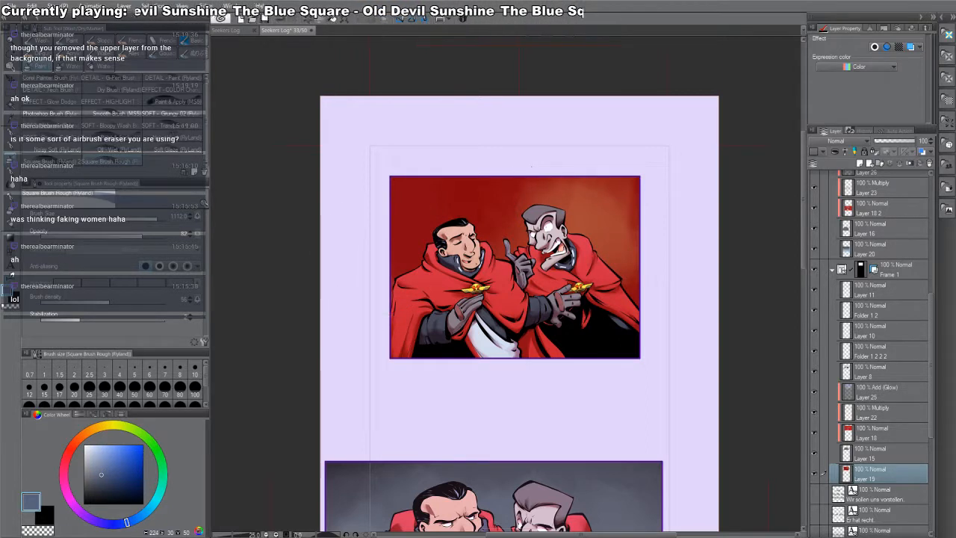
mouse_move(403, 254)
mouse_down()
mouse_move(441, 184)
mouse_move(493, 195)
mouse_move(482, 224)
mouse_move(411, 246)
mouse_move(500, 235)
mouse_move(443, 214)
mouse_up()
click(93, 489)
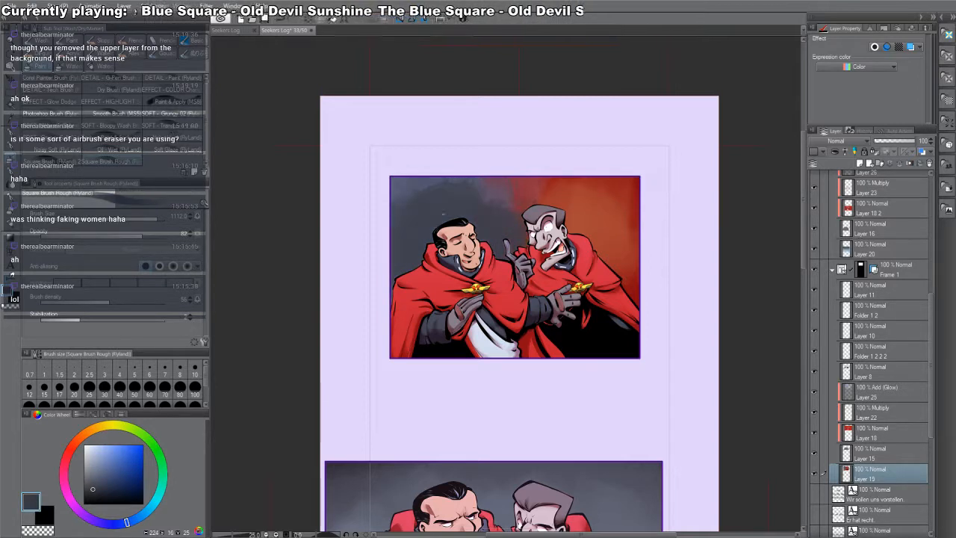
click(118, 488)
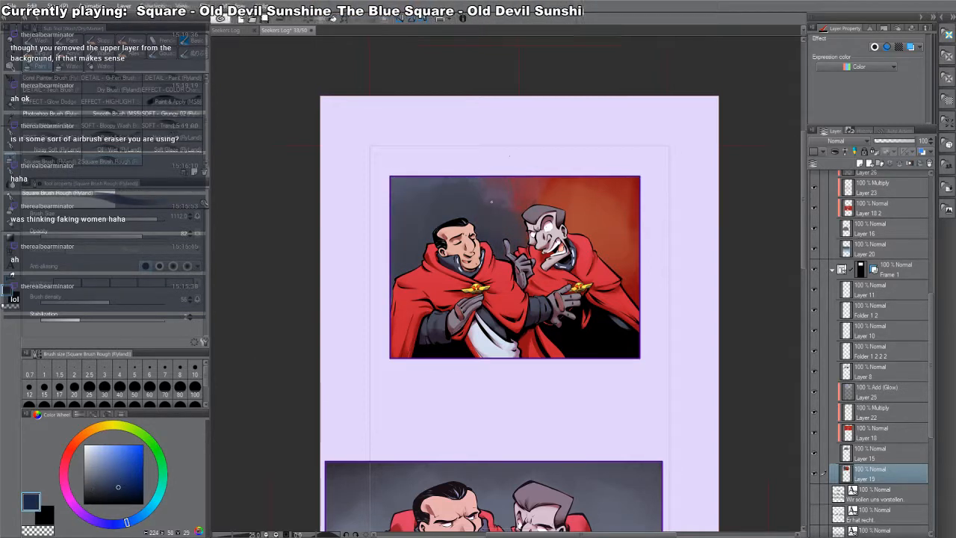
drag(438, 195, 404, 257)
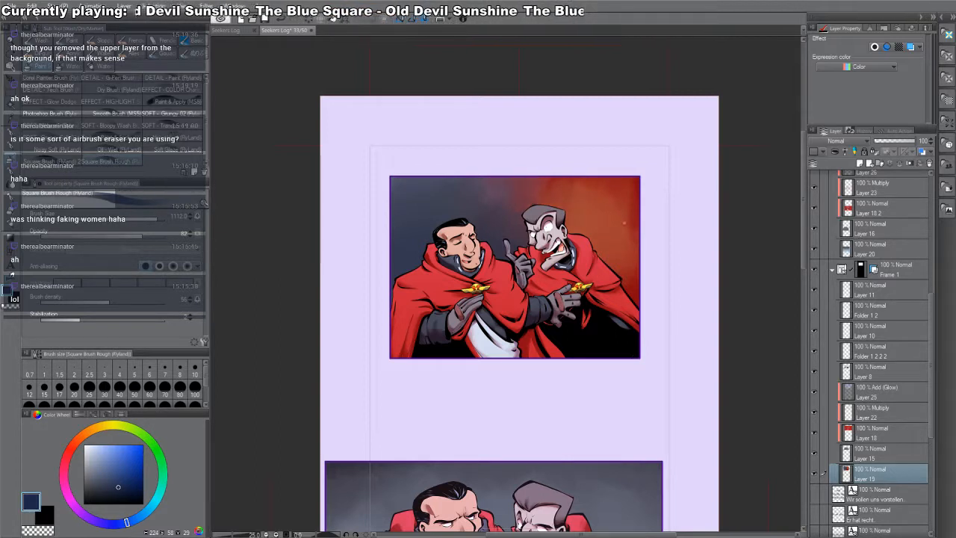
- Intensify the background behind the gray-haired man with bright red and orange-red strokes
click(70, 448)
drag(544, 176, 569, 195)
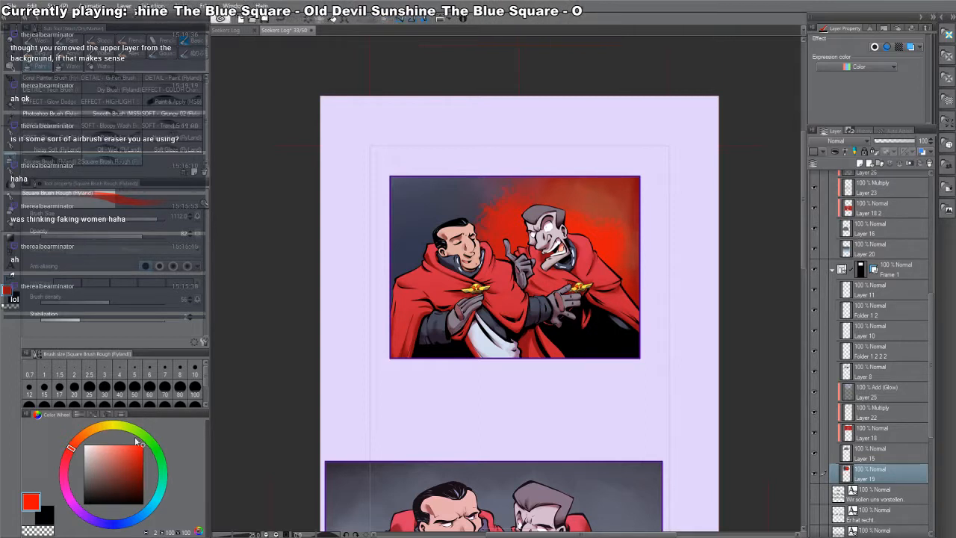
click(76, 441)
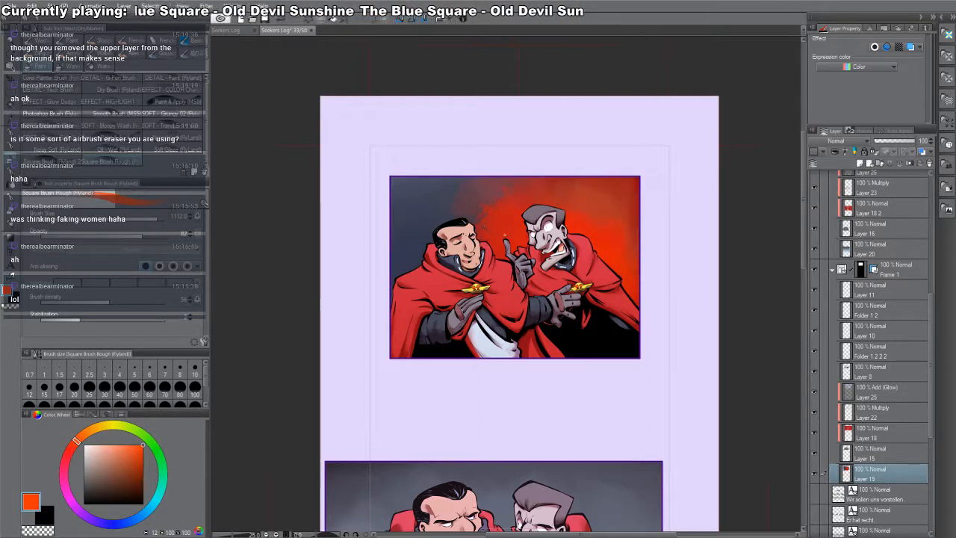
- Rework the background around the dark-haired man with darker navy strokes and a brighter blue haze
alt+click(405, 247)
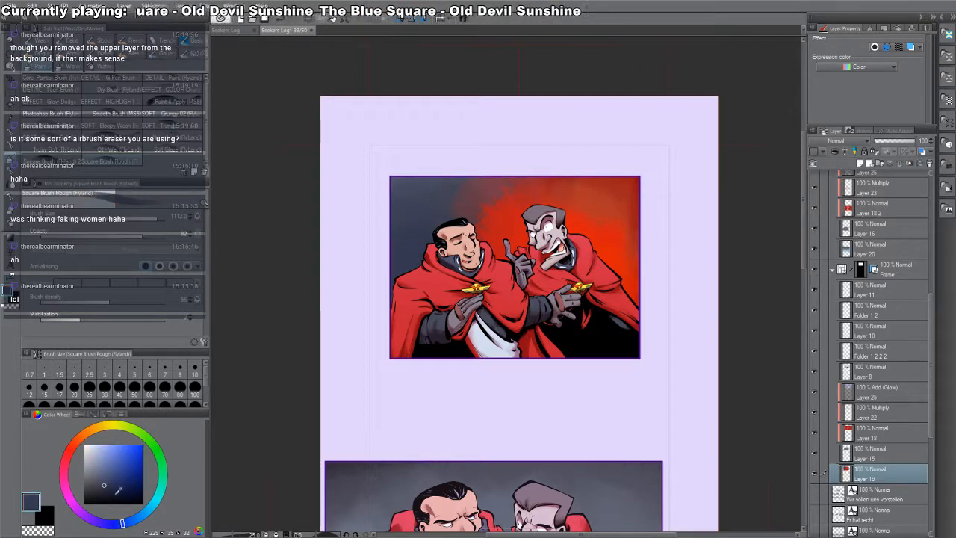
click(115, 494)
drag(411, 246, 473, 195)
click(112, 456)
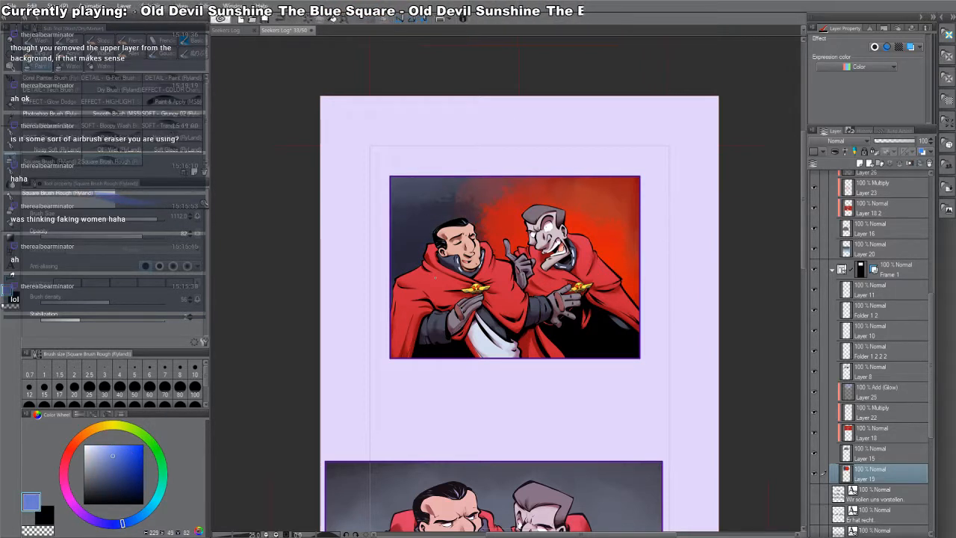
drag(419, 254, 468, 195)
ctrl+alt+drag(375, 270, 410, 204)
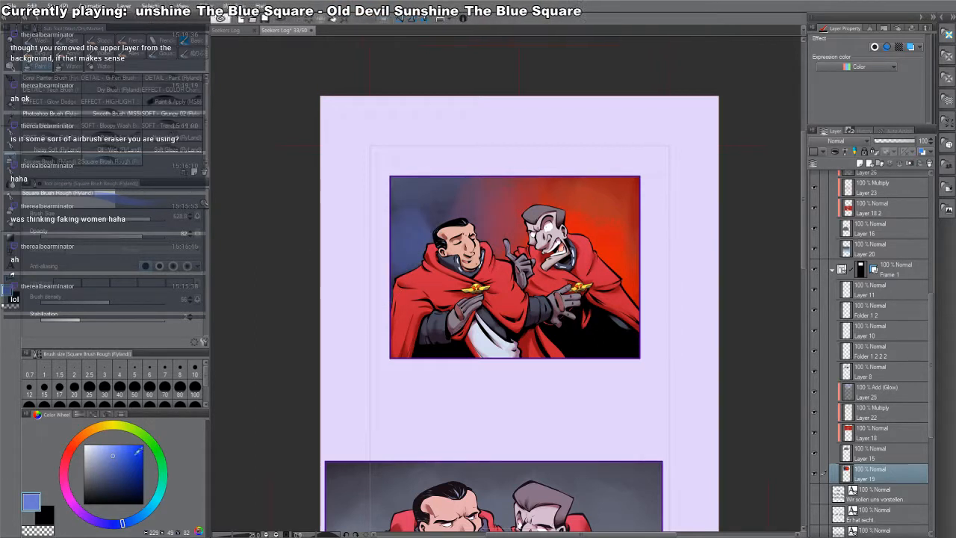
- Soften the blue-to-red transition with grayish blue haze at brush size 1000 and darken the panel's left edge with black
click(92, 468)
drag(415, 271, 439, 189)
key(ctrl+z)
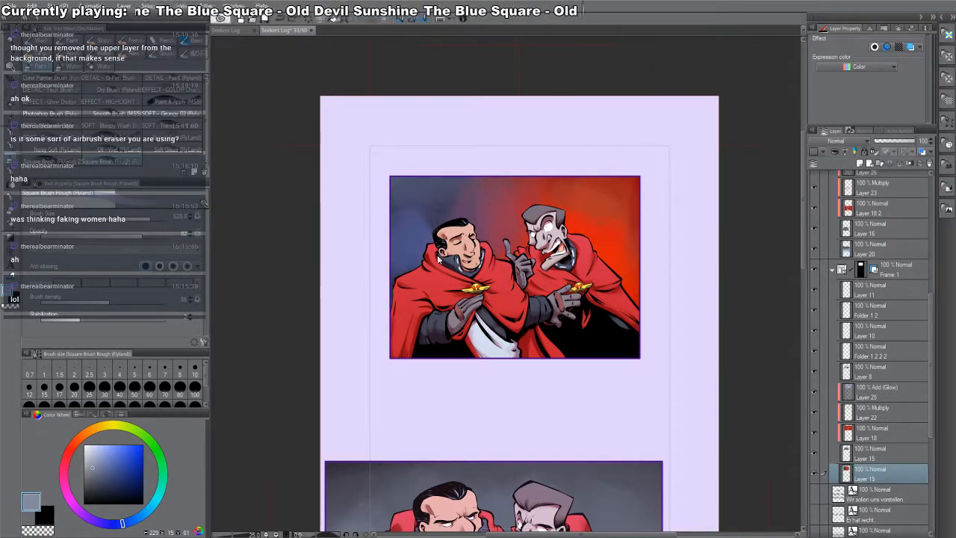
key(bracketright)
key(bracketright)
key(bracketright)
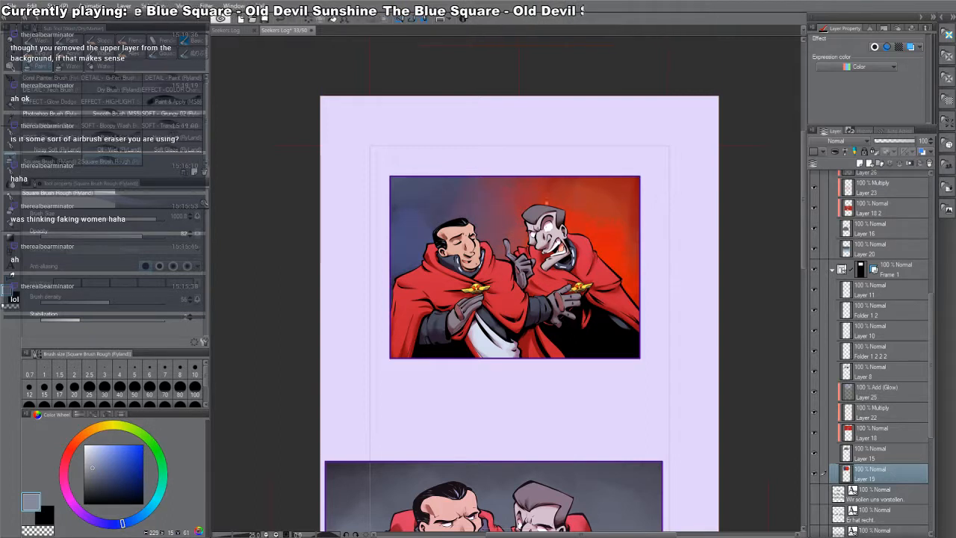
drag(493, 246, 518, 224)
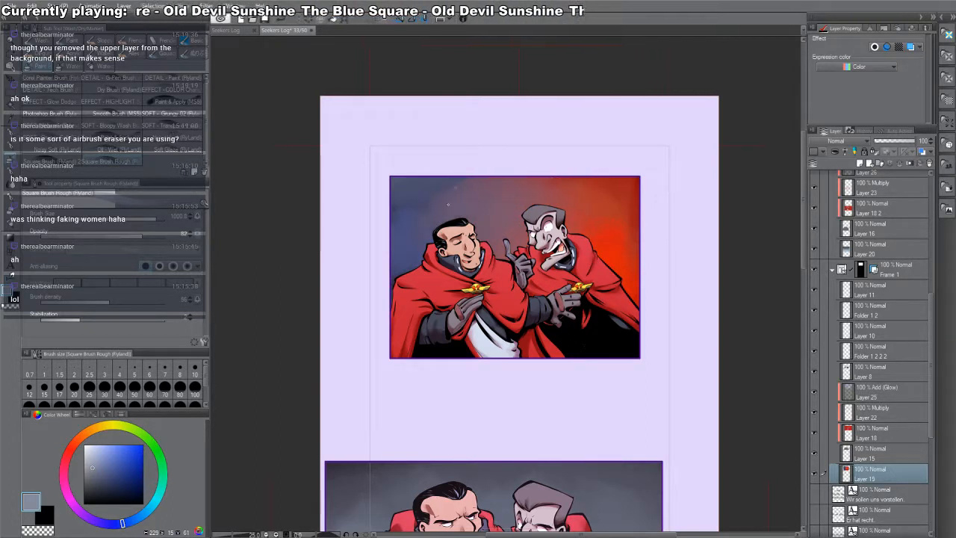
click(84, 505)
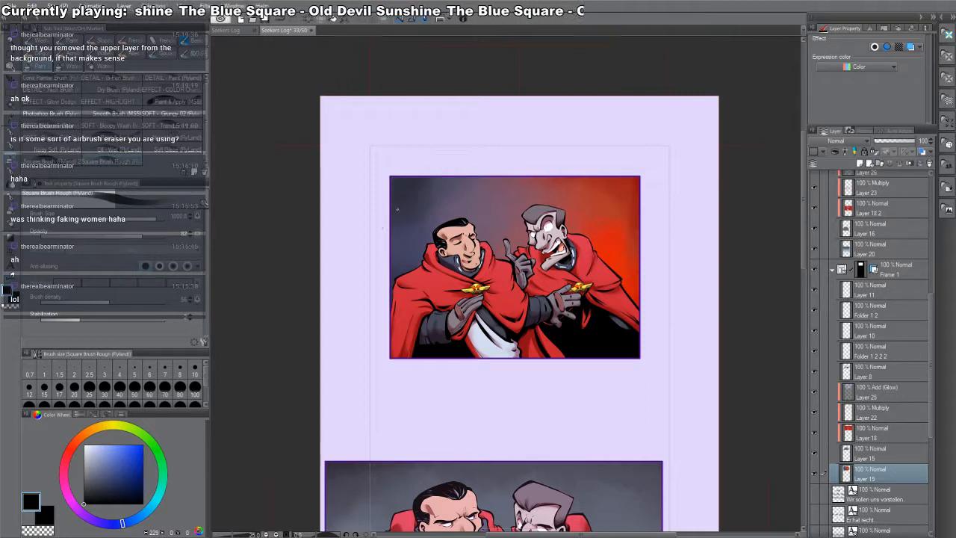
- Darken the right edge of the top panel with black and add red strokes behind the gray-haired man with a smaller brush
drag(633, 296, 624, 179)
alt+click(613, 200)
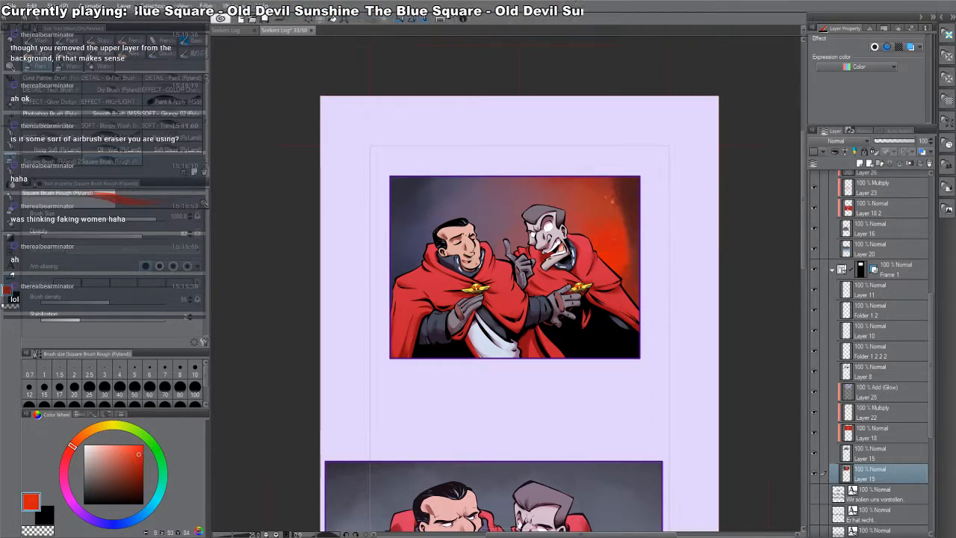
key([)
key([)
key([)
drag(614, 223, 613, 209)
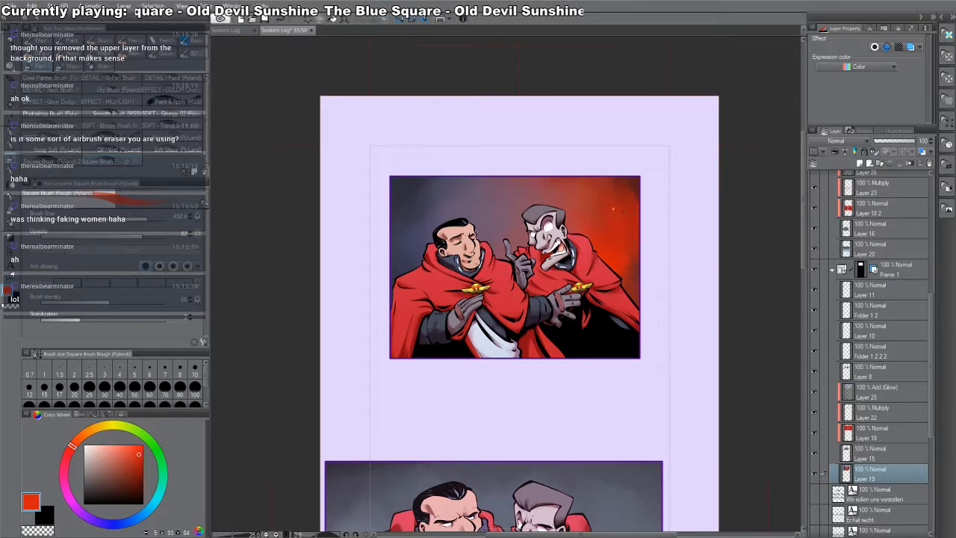
- Add a new layer above the middle panel's background layer and paint red haze behind the gray-haired man at brush size 2000
drag(576, 404, 576, 169)
ctrl+click(629, 280)
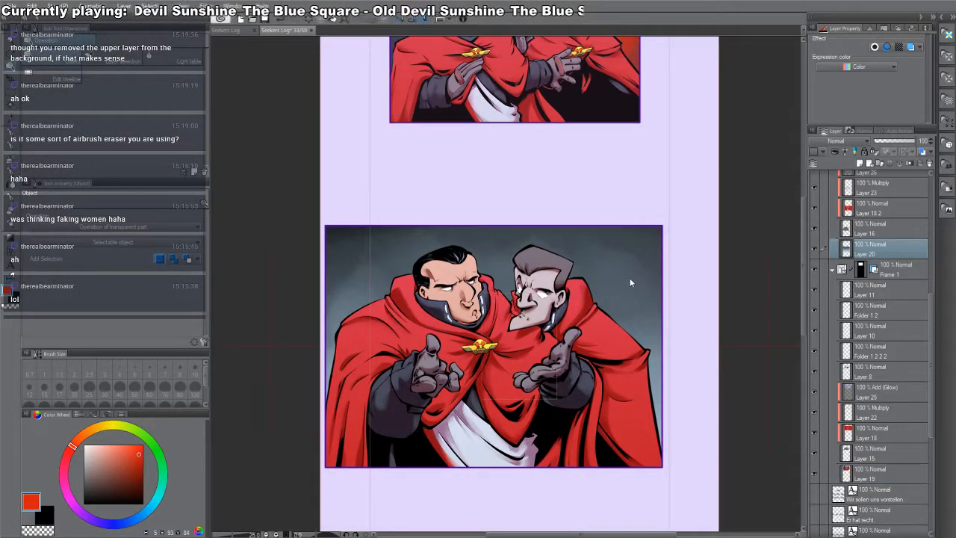
key(ctrl+shift+n)
key(b)
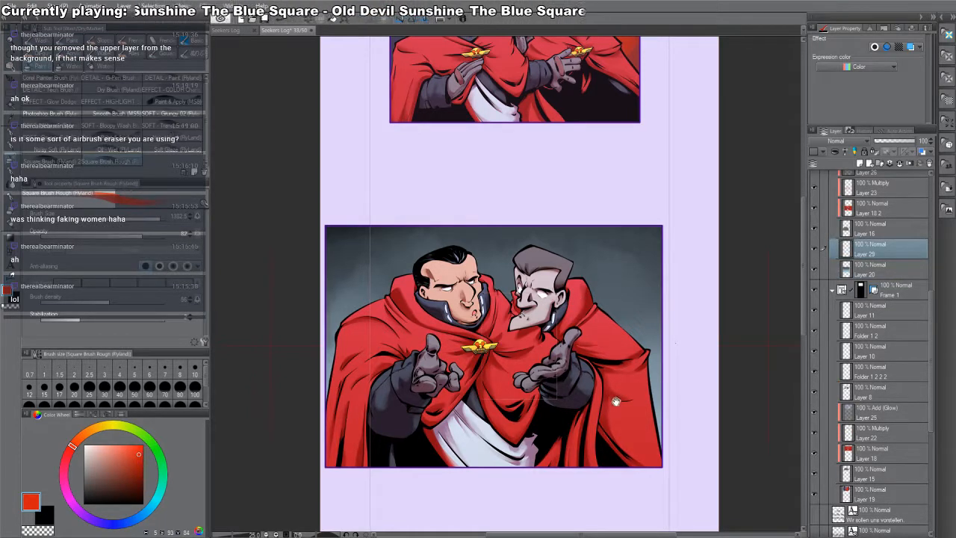
drag(616, 402, 593, 353)
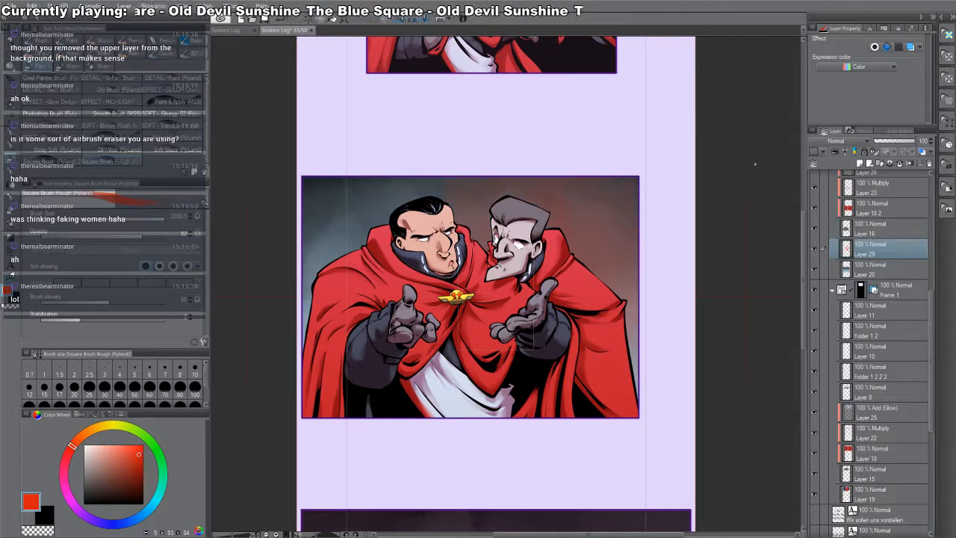
drag(467, 180, 541, 187)
- Tint the middle panel's background around the dark-haired man with a muted blue-violet haze
alt+click(423, 157)
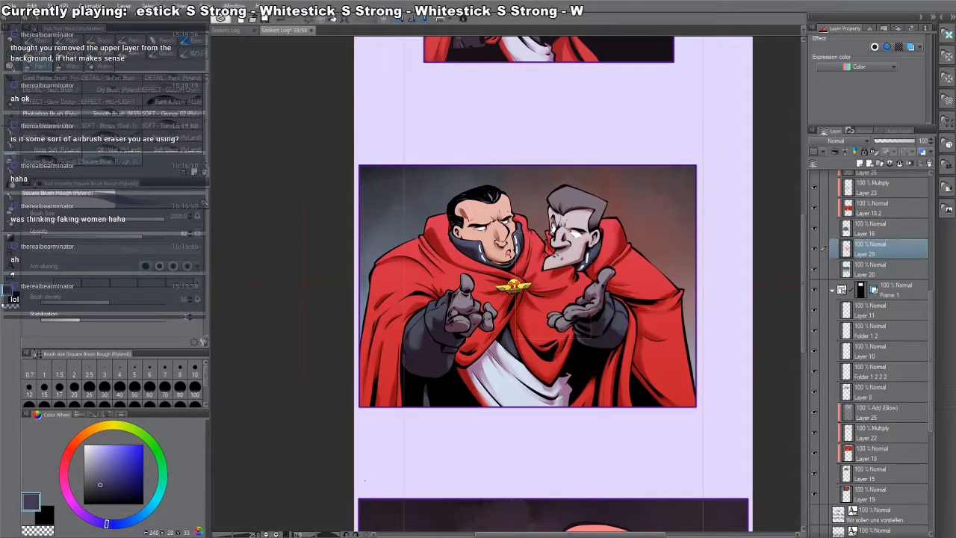
click(100, 459)
drag(316, 380, 384, 417)
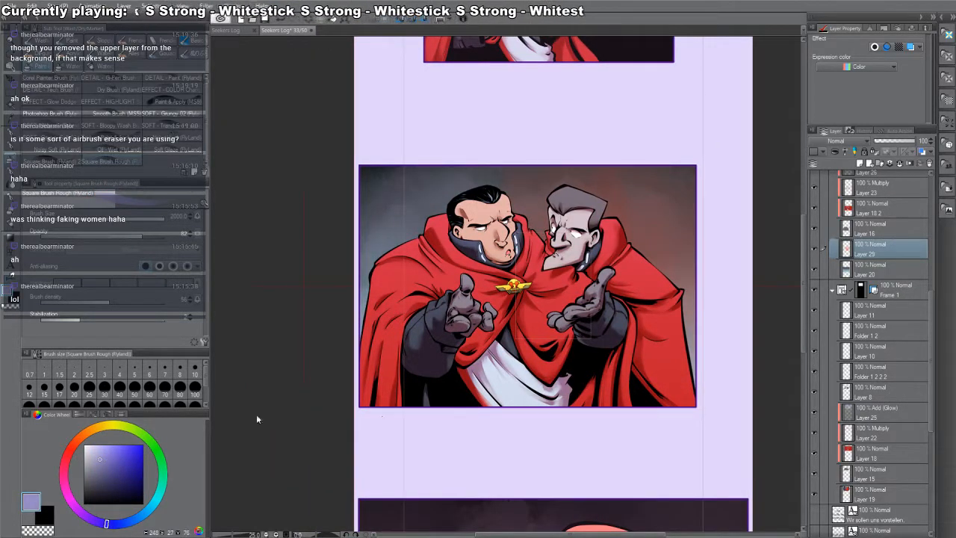
key(ctrl+z)
click(120, 463)
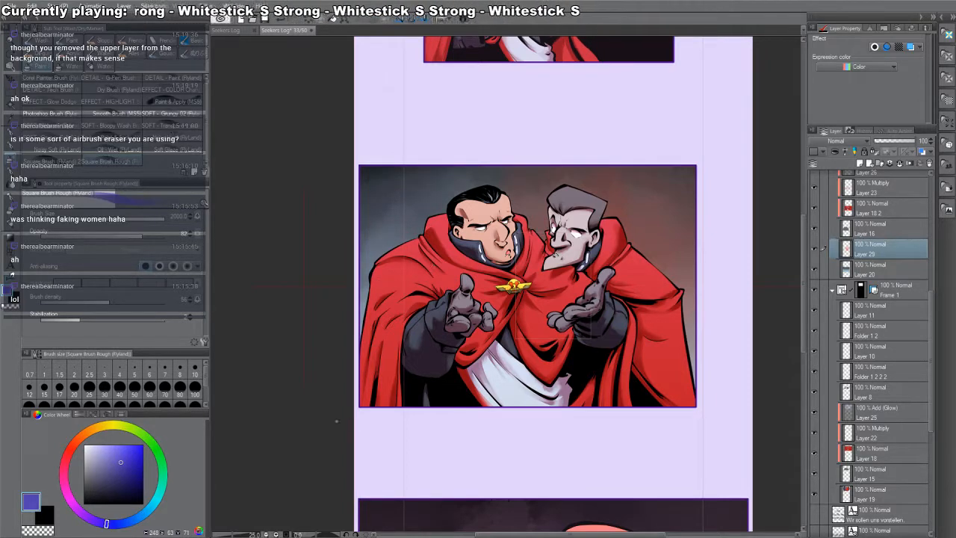
drag(650, 169, 573, 222)
- Strengthen the red behind the gray-haired man in the middle panel using red sampled from the top panel
alt+click(598, 144)
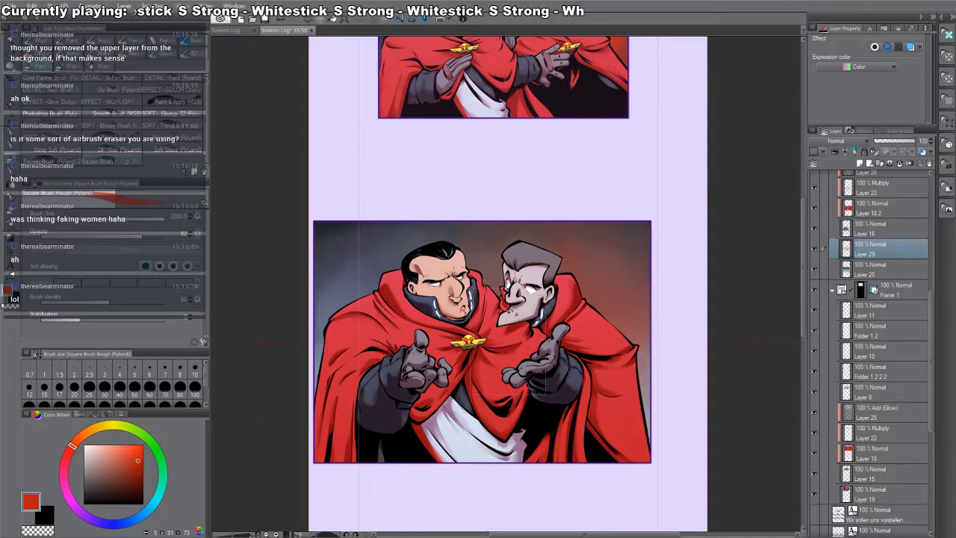
drag(655, 464, 568, 56)
drag(567, 280, 651, 226)
- Move the bottom panel's 63% Add (Glow) layer into Folder 1, directly beneath Layer 13
ctrl+shift+click(657, 275)
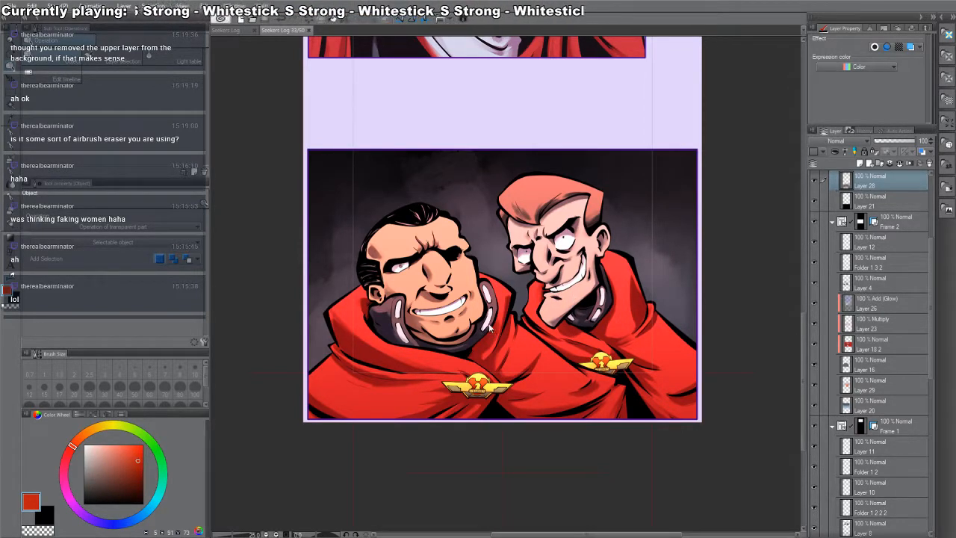
scroll(493, 333, down, 2)
scroll(496, 336, up, 1)
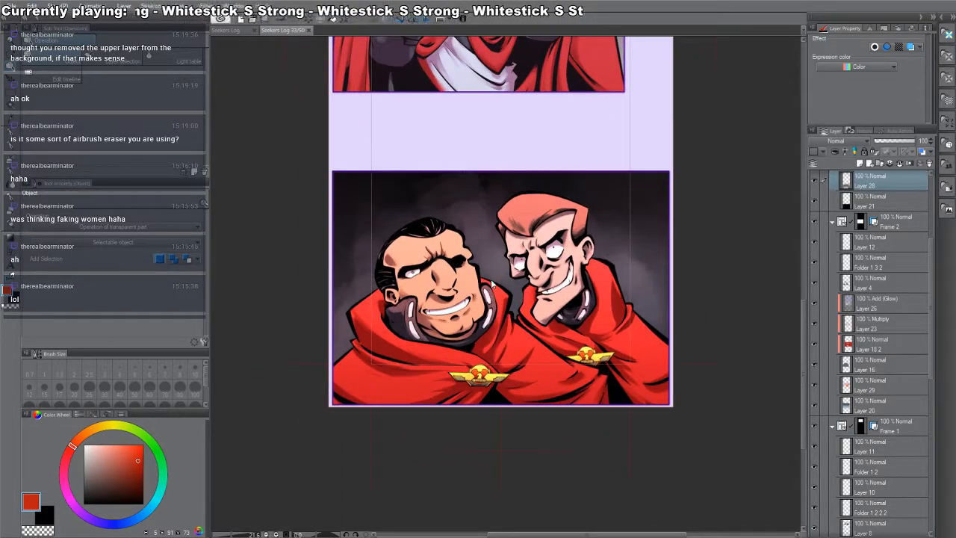
click(597, 363)
scroll(885, 265, up, 1)
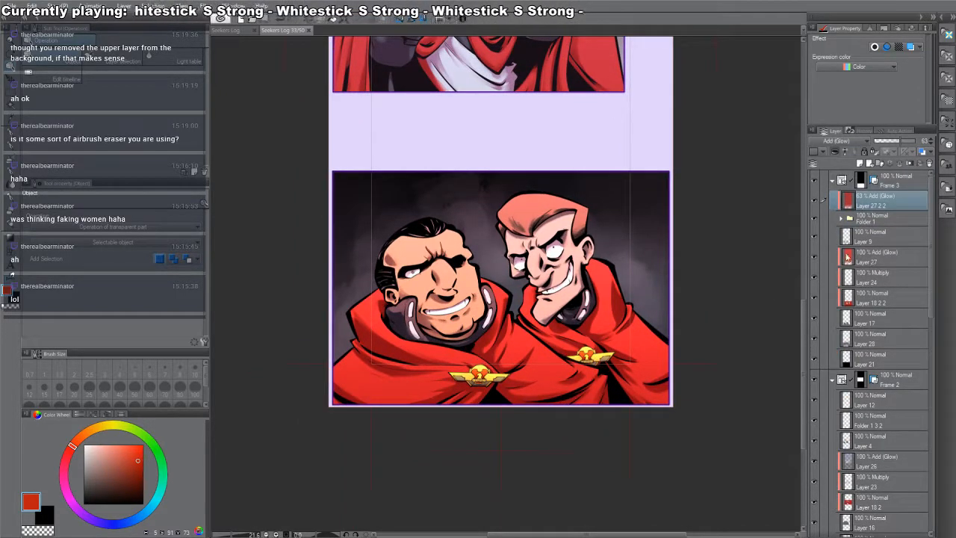
click(842, 216)
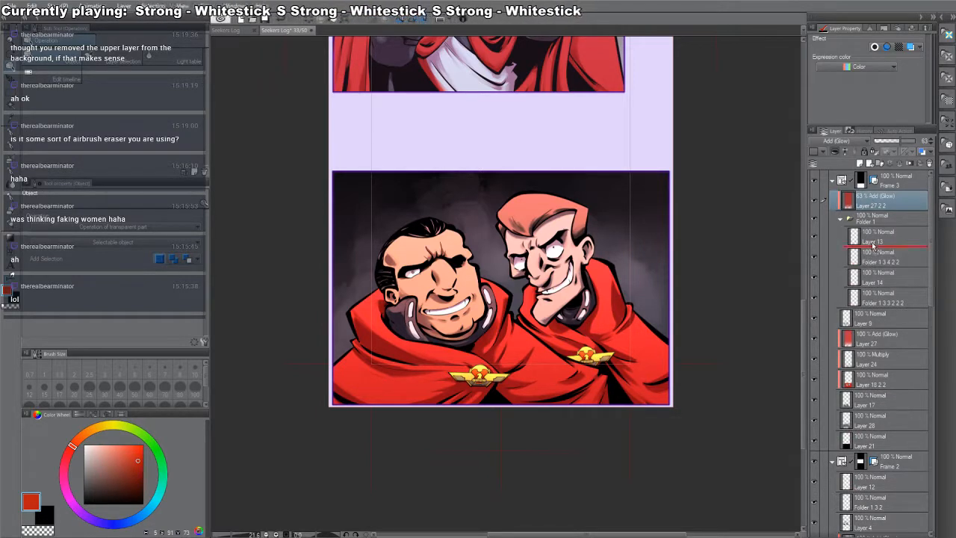
drag(873, 199, 873, 246)
- Check which artwork the layer beneath the glow holds and duplicate the 63% glow layer directly above Folder 1 3 3 2 2 2
scroll(519, 405, up, 5)
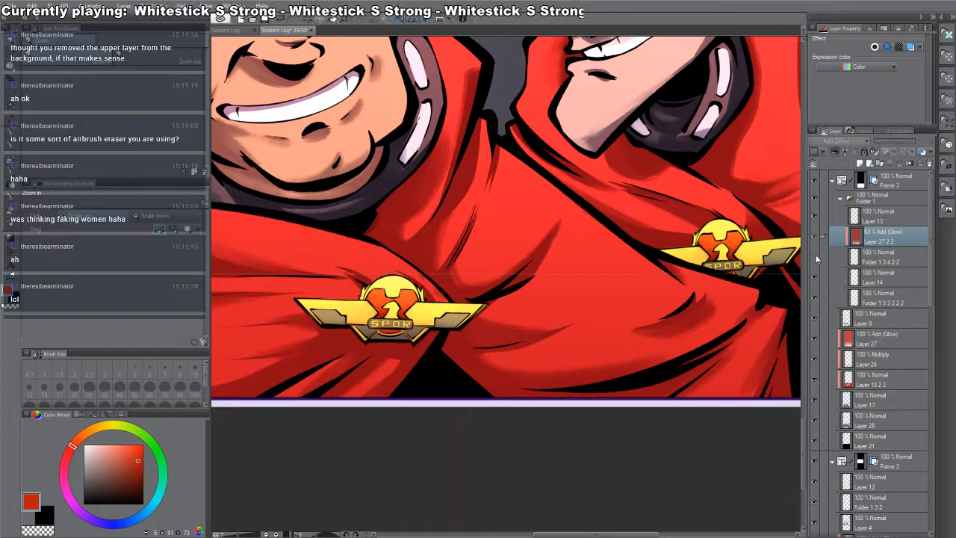
click(816, 257)
click(816, 257)
drag(878, 239, 868, 294)
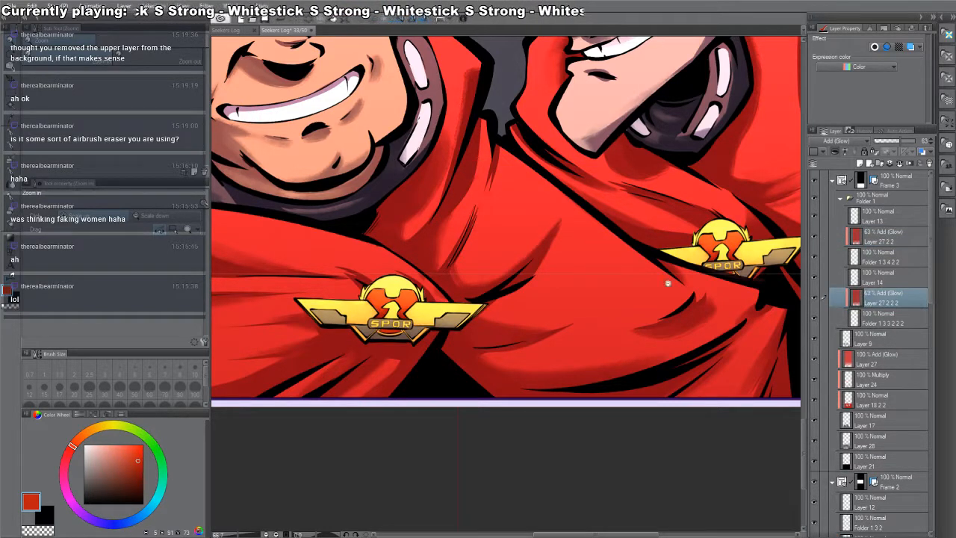
scroll(668, 284, down, 6)
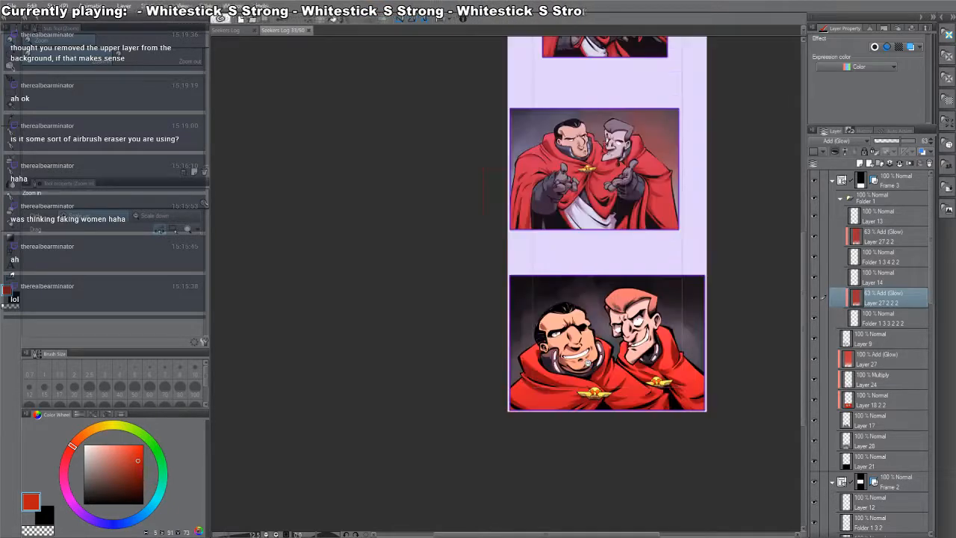
- Collapse the Frame 2 folder, add a new layer above it and ready a black pen for the middle panel's border
scroll(590, 359, up, 3)
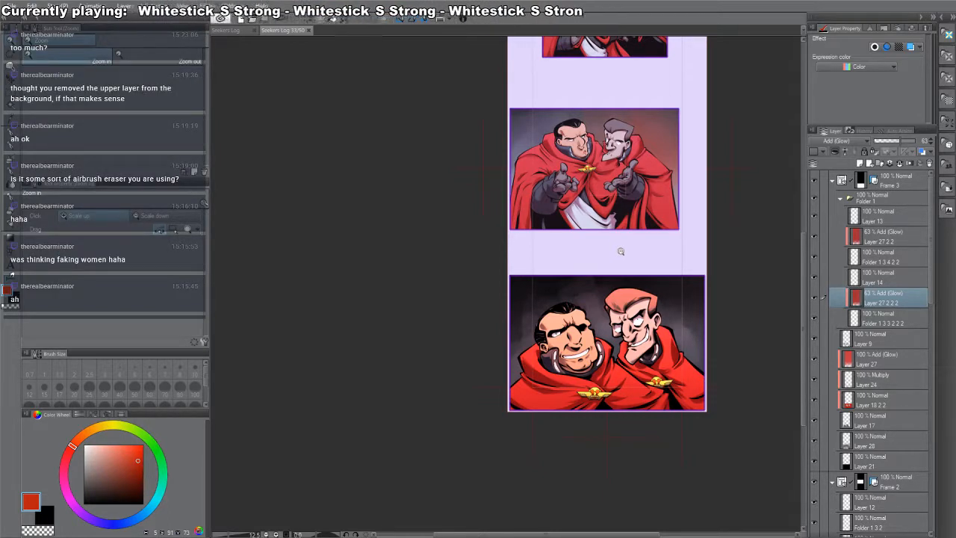
click(566, 195)
click(565, 195)
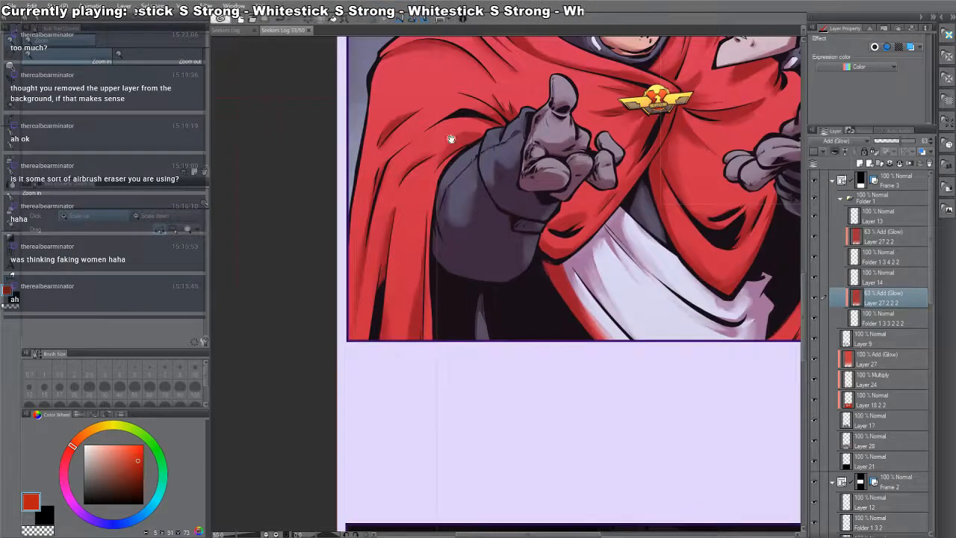
drag(451, 139, 497, 341)
ctrl+shift+click(467, 259)
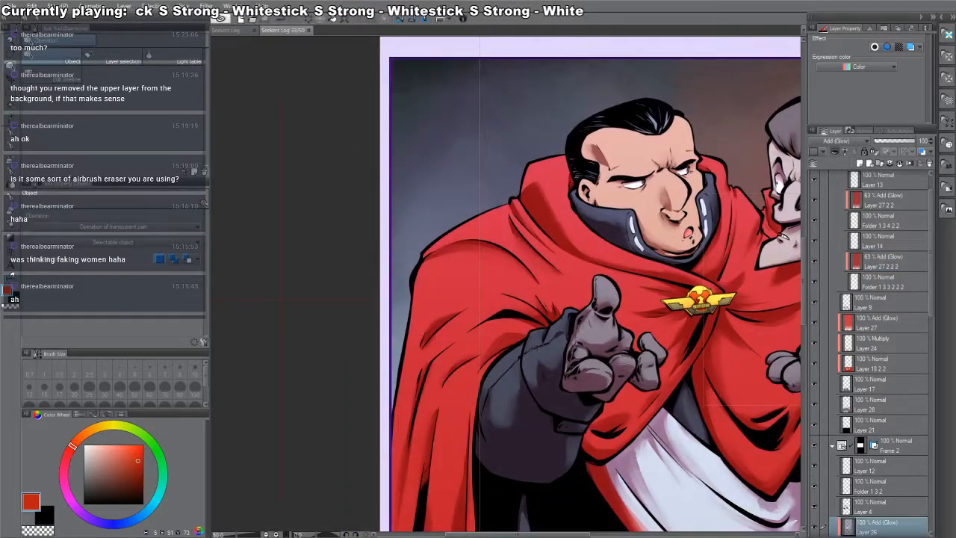
click(831, 446)
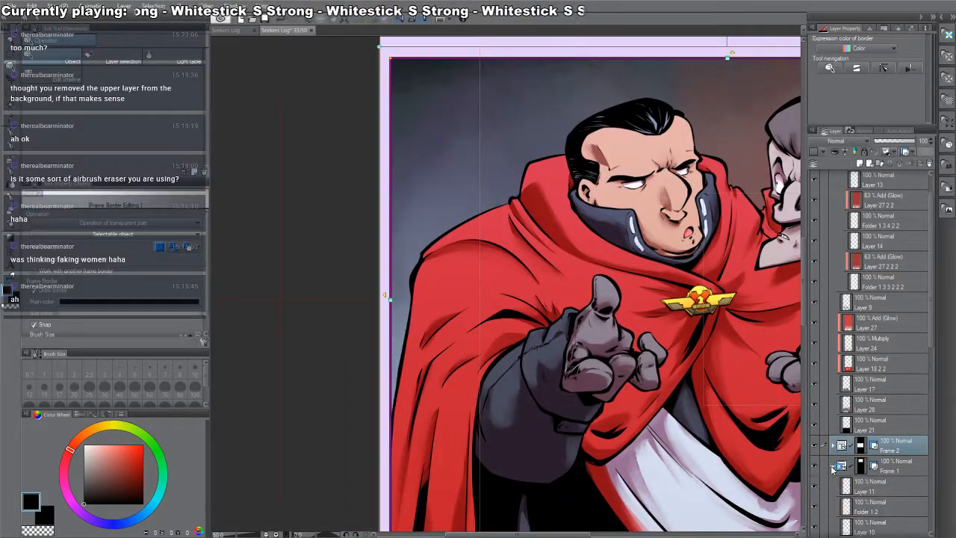
key(ctrl+shift+n)
key(p)
key(x)
drag(467, 241, 471, 292)
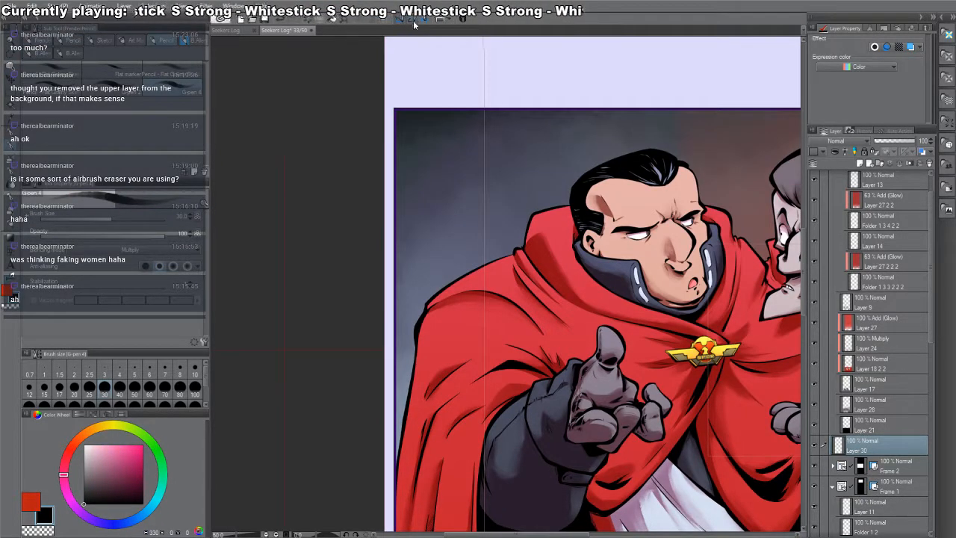
- Ink hand-drawn black lines along the middle panel's borders with the G-pen at brush size 50
drag(408, 109, 396, 465)
key(ctrl+z)
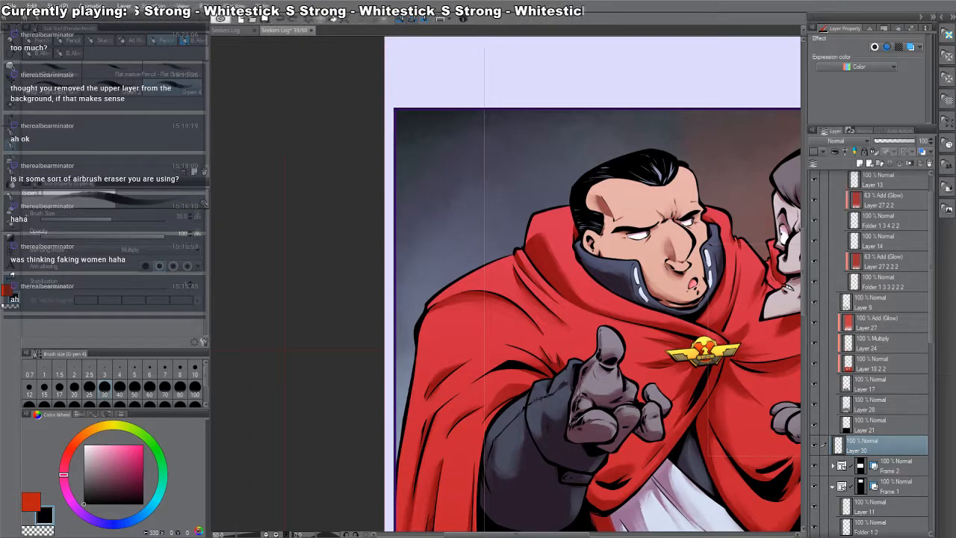
scroll(596, 284, down, 5)
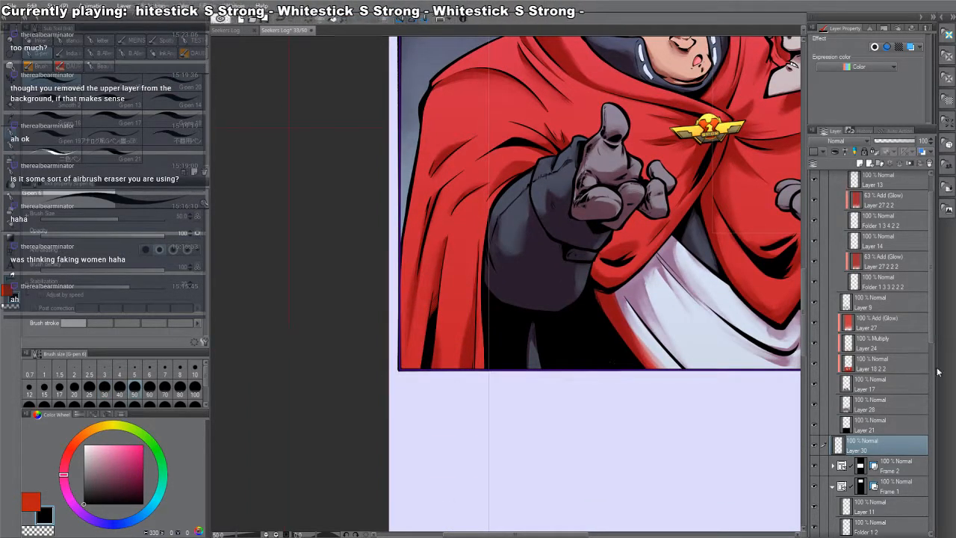
drag(687, 408, 384, 352)
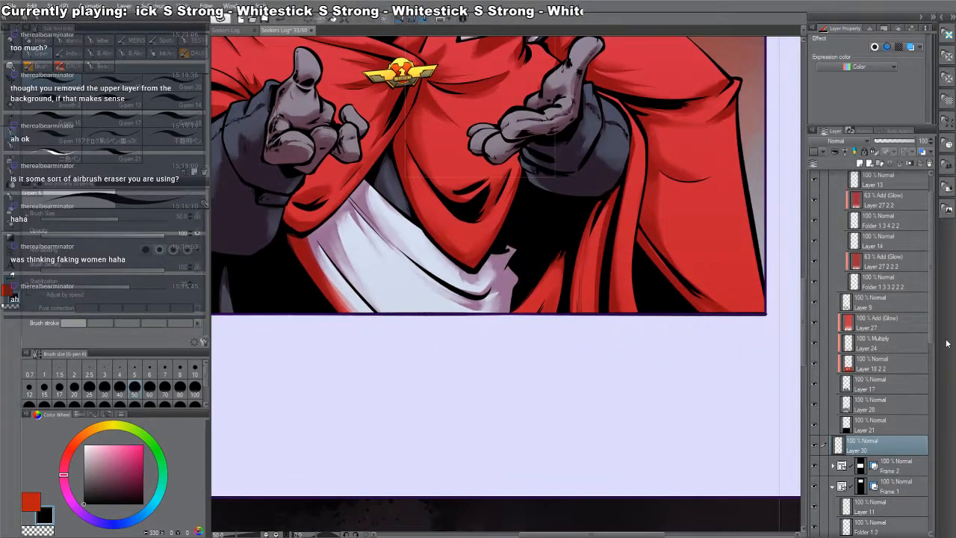
drag(798, 137, 609, 269)
drag(582, 211, 582, 448)
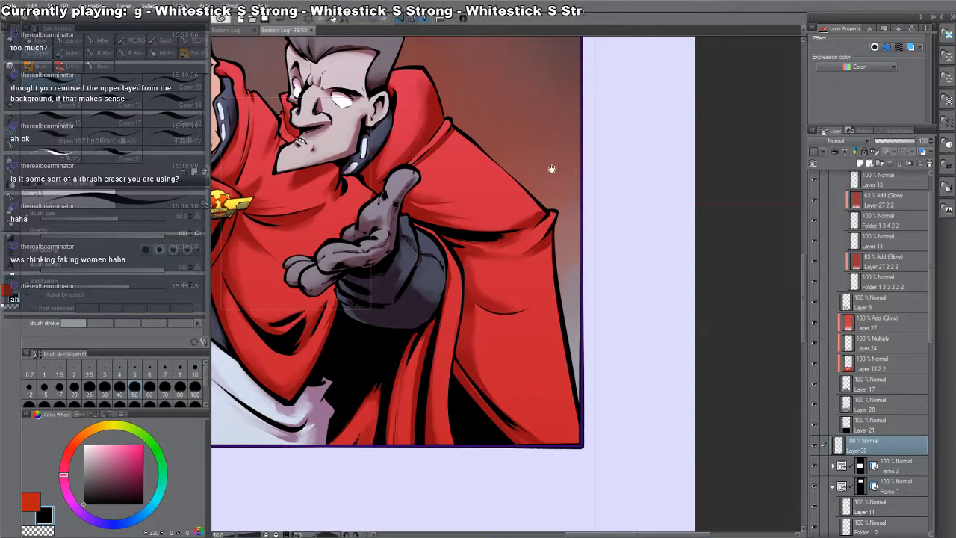
drag(552, 169, 617, 509)
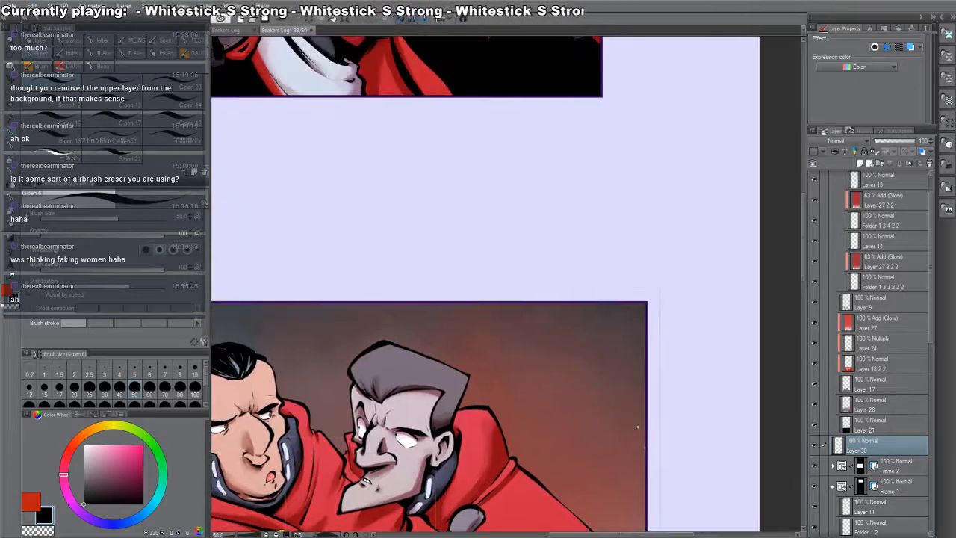
- Collapse the Frame 1 folder and add a new layer above it for the top panel's border
click(899, 490)
click(889, 507)
drag(441, 184, 602, 251)
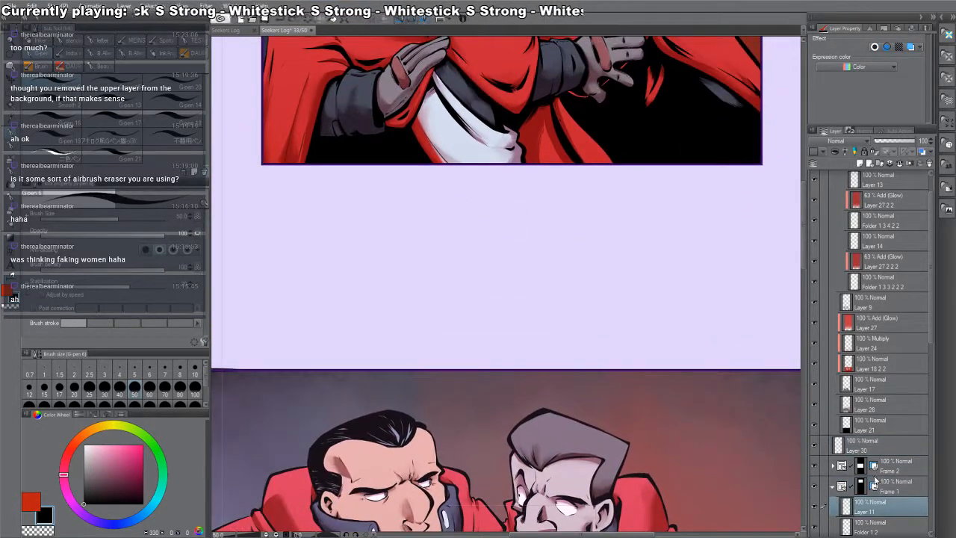
click(833, 488)
key(ctrl+shift+n)
- Ink black lines over the upper, left and right borders of the top panel
drag(465, 225, 826, 398)
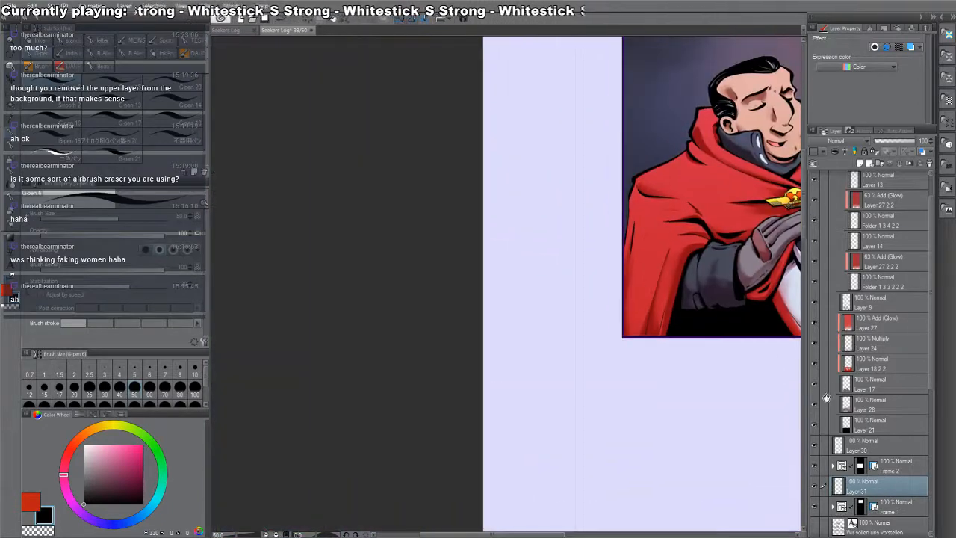
drag(692, 138, 622, 345)
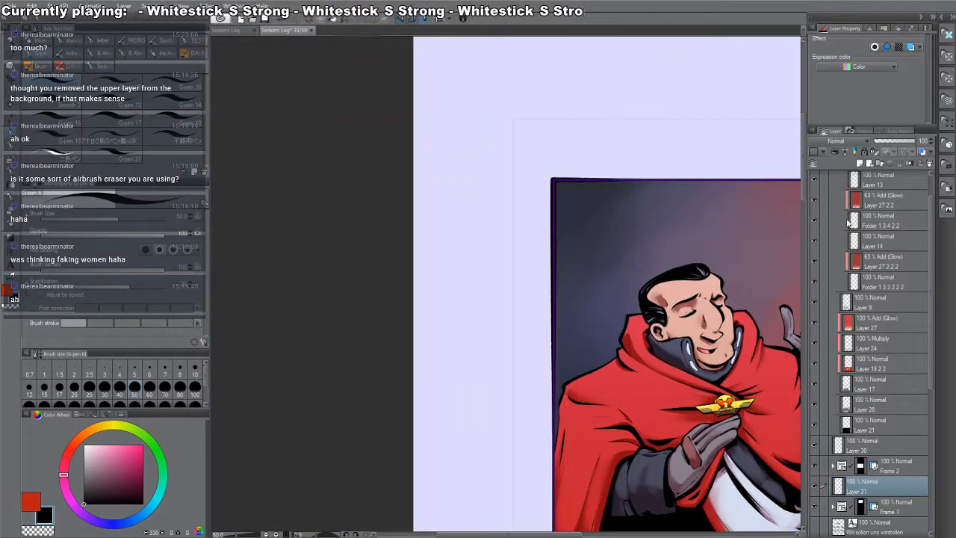
mouse_move(704, 182)
mouse_down()
mouse_move(668, 157)
mouse_move(356, 135)
mouse_up()
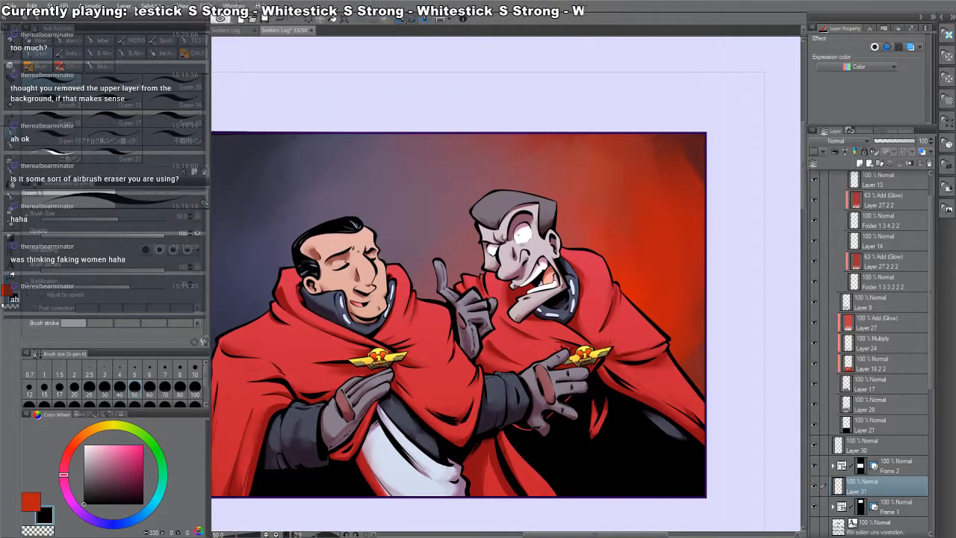
mouse_move(469, 156)
mouse_down()
mouse_move(745, 493)
mouse_move(705, 235)
mouse_up()
key(ctrl+z)
drag(690, 381, 722, 204)
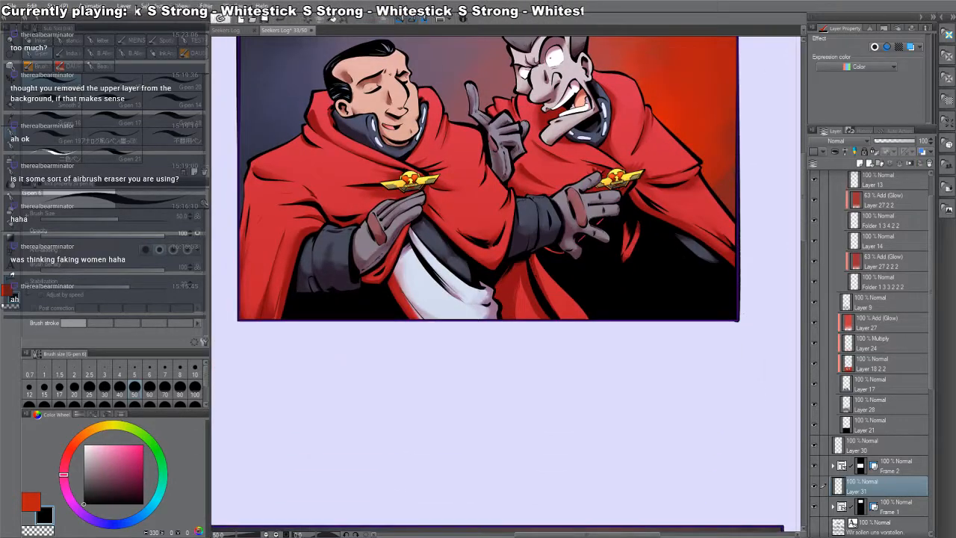
- Ink the top panel's lower border and extend the black line along its lower left side
mouse_move(737, 321)
mouse_down()
mouse_move(569, 320)
mouse_move(605, 321)
mouse_up()
drag(491, 326, 519, 320)
drag(615, 313, 266, 313)
drag(408, 316, 620, 350)
drag(478, 198, 477, 348)
- Review the whole of page 33 and go to page 34
key(ctrl+space)
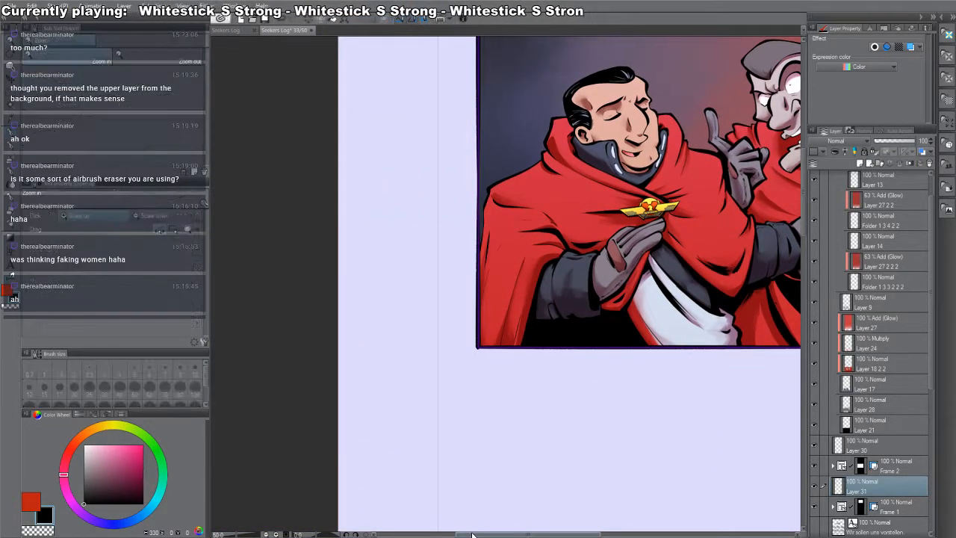
ctrl+alt+click(563, 317)
ctrl+alt+click(563, 317)
ctrl+alt+click(563, 317)
ctrl+alt+click(562, 317)
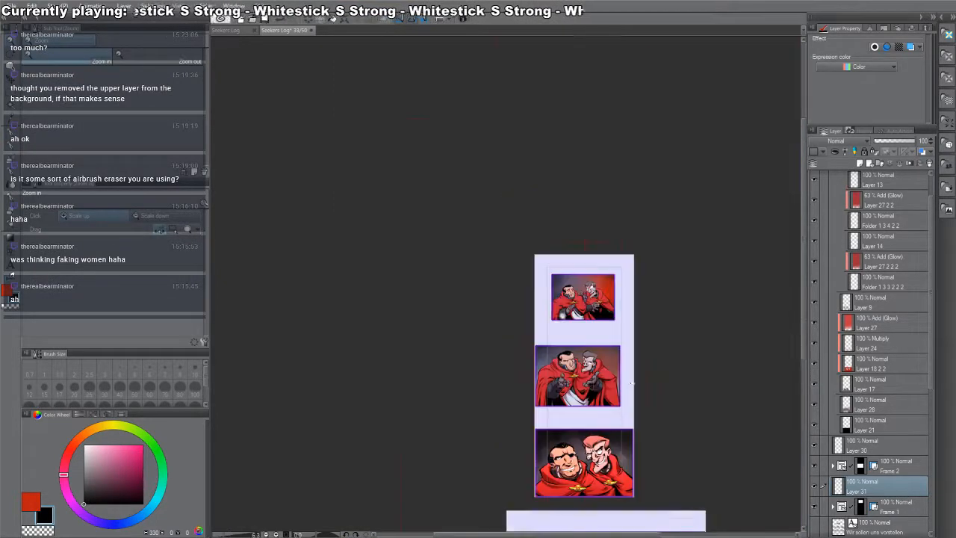
drag(617, 431, 551, 369)
ctrl+click(552, 369)
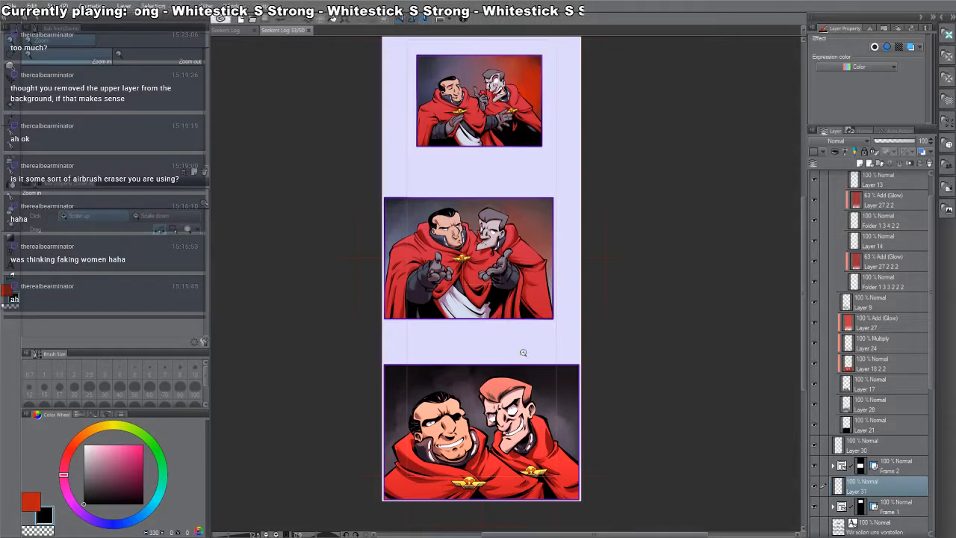
key(Page_Down)
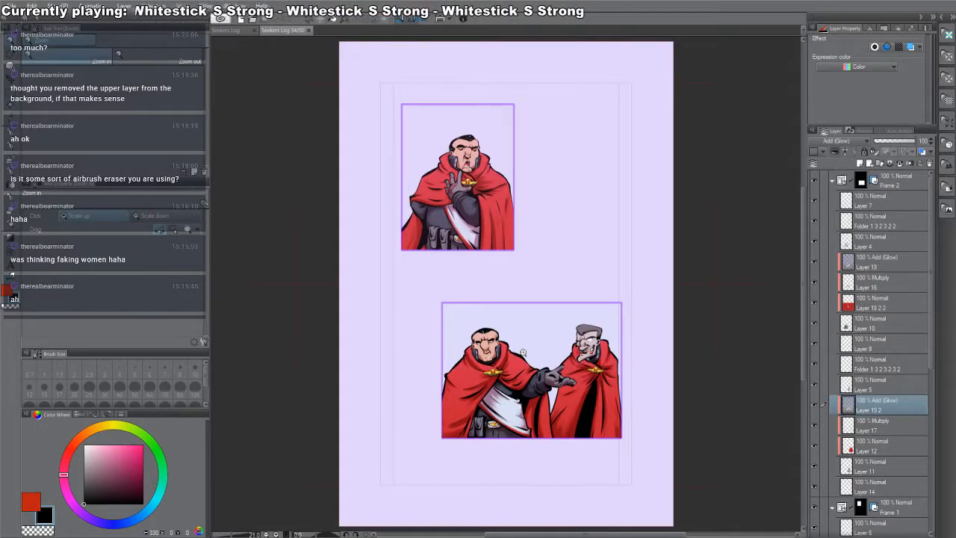
- Return to page 33 and shift the colour of the bottom panel's background haze on Layer 28 to a warm reddish brown
key(Page_Up)
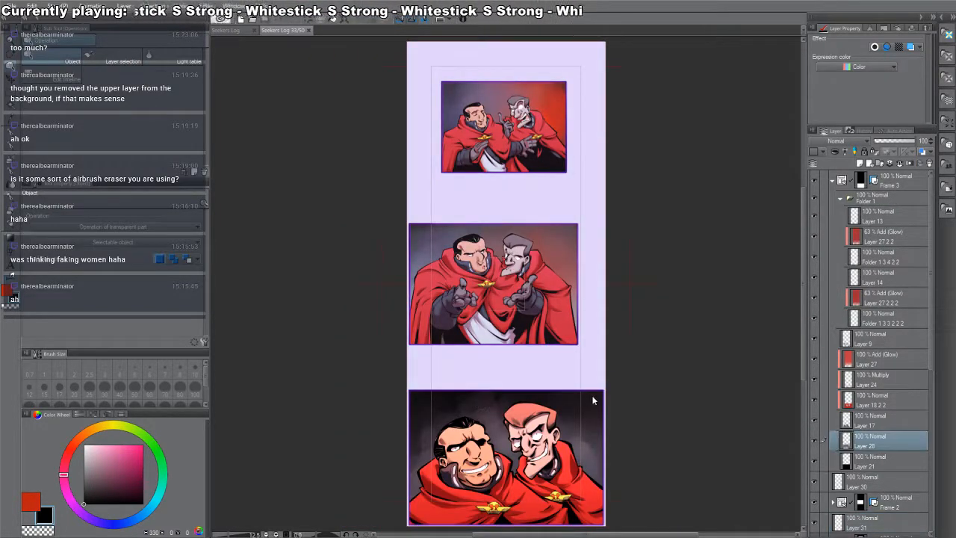
drag(593, 397, 604, 352)
click(814, 441)
click(814, 441)
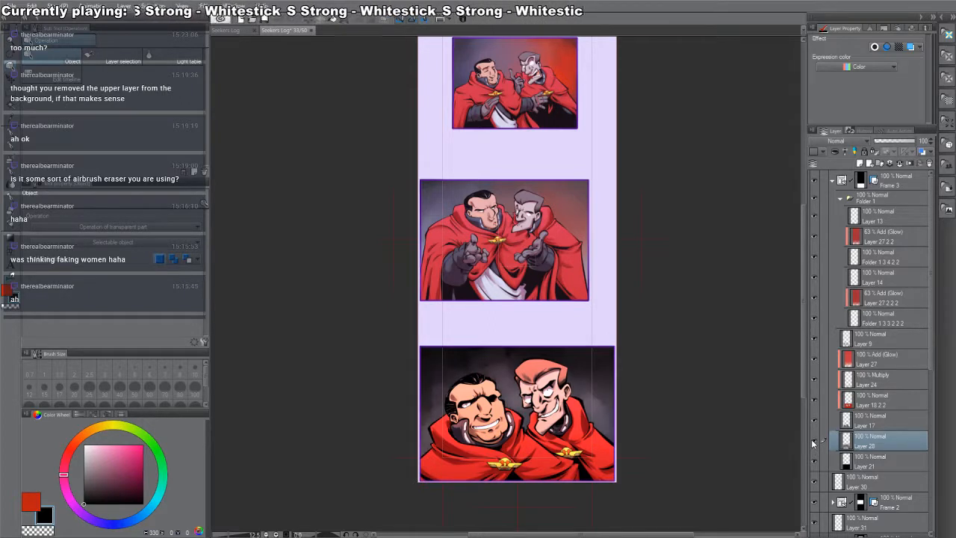
key(ctrl+s)
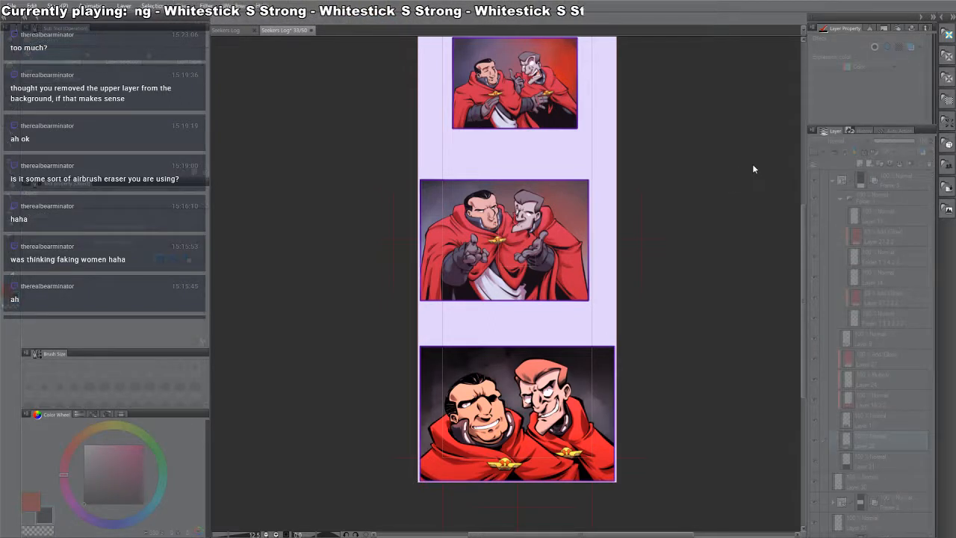
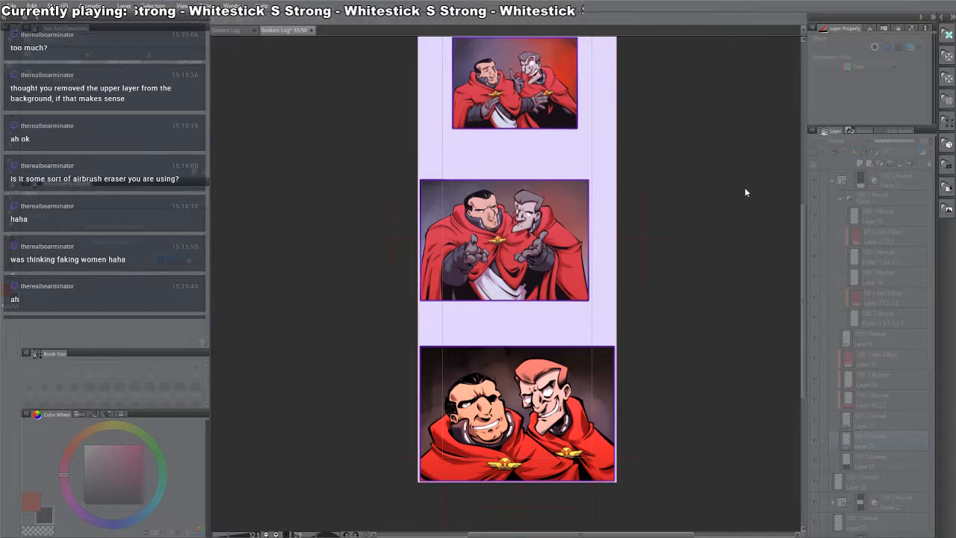
key(ctrl+z)
key(ctrl+z)
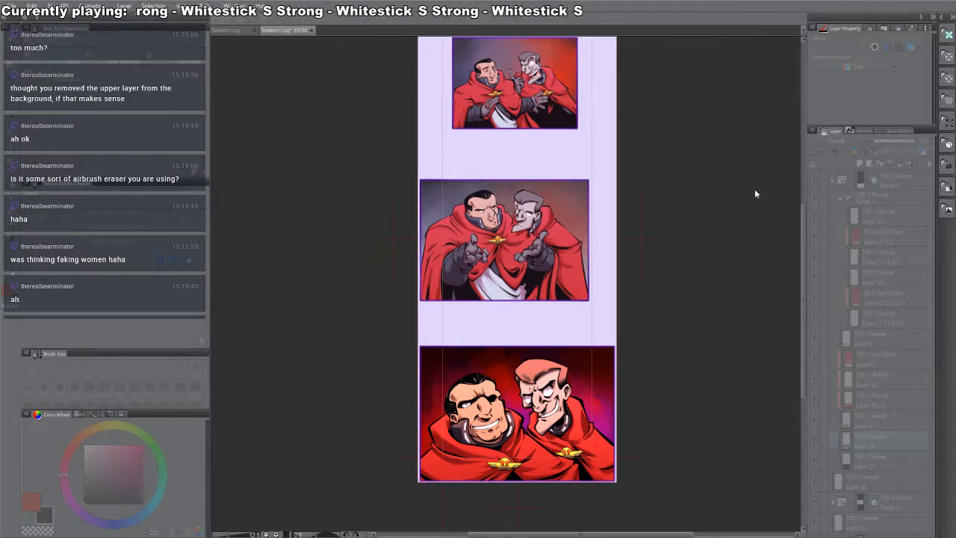
key(ctrl+y)
key(ctrl+y)
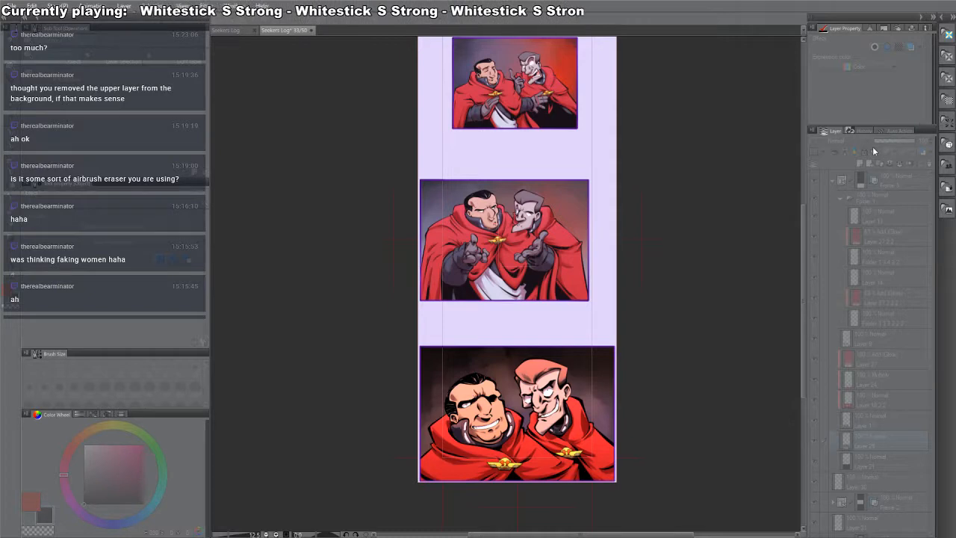
drag(501, 406, 491, 391)
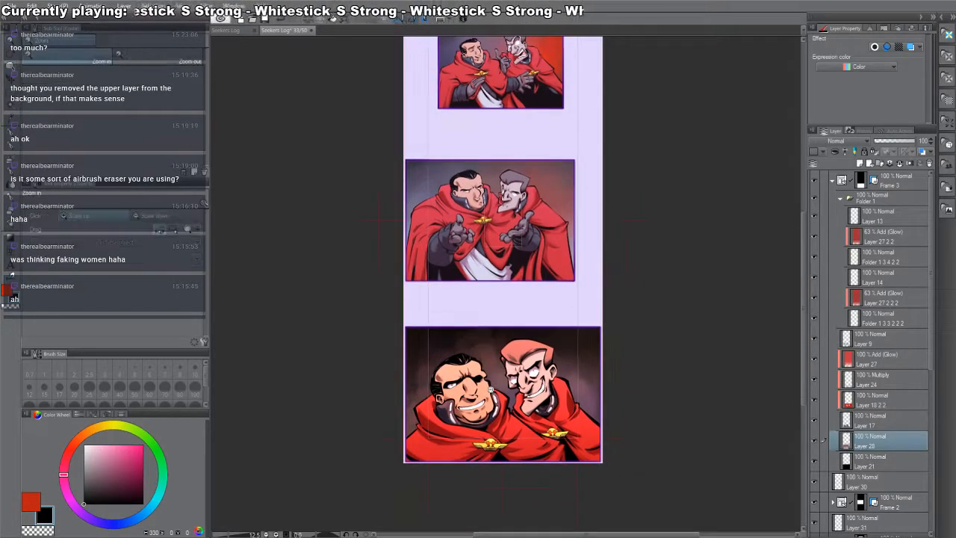
scroll(491, 391, up, 3)
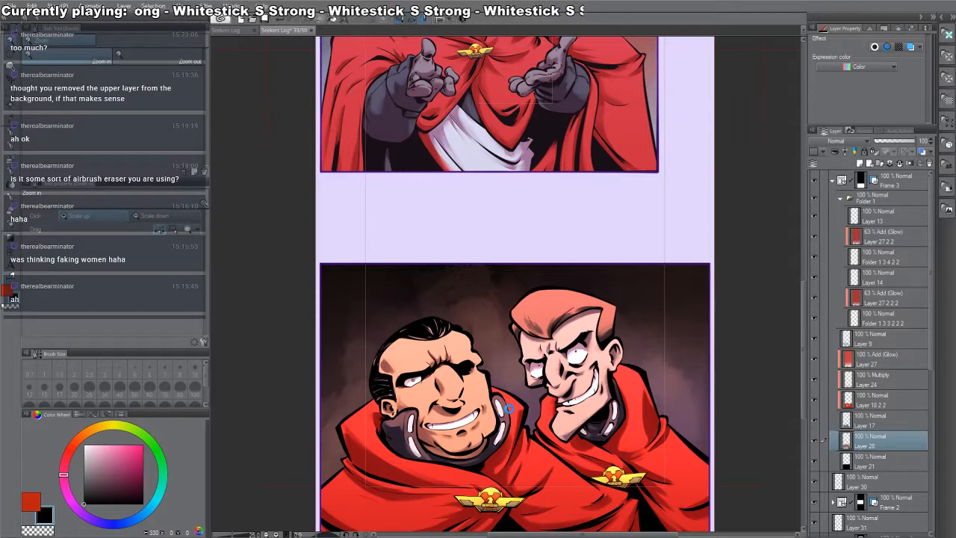
scroll(519, 408, down, 2)
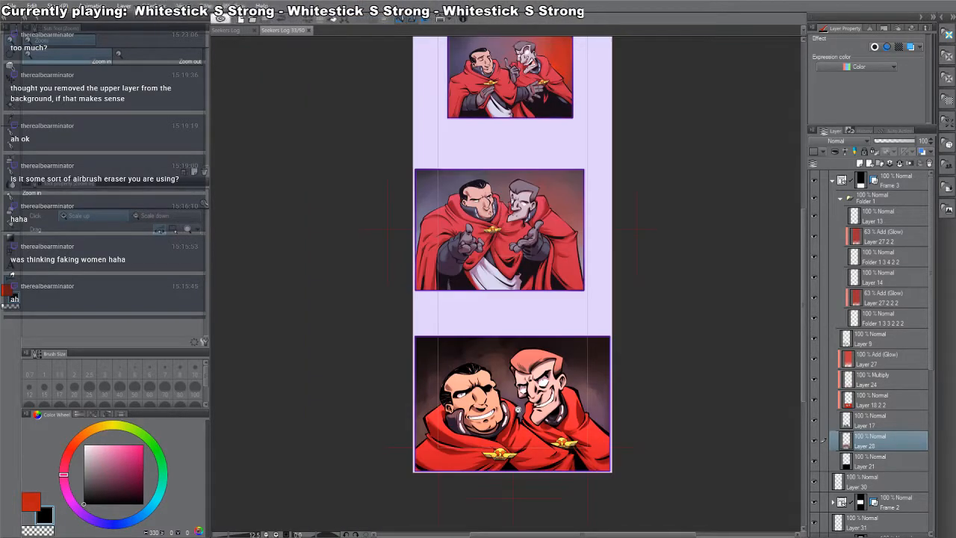
- Go to page 34 and give the upper panel's Frame 1 a thicker black drawn border
key(ctrl+Page_Down)
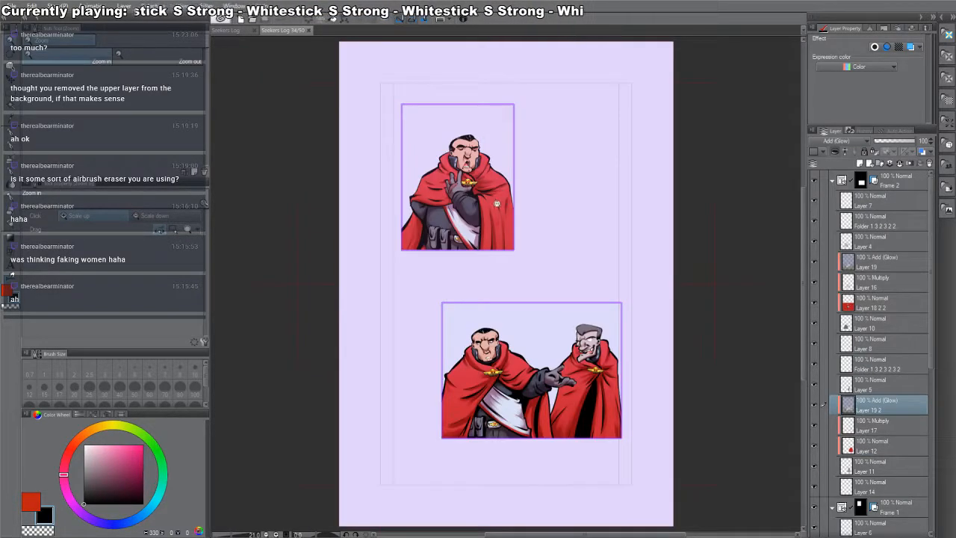
ctrl+click(497, 203)
click(900, 449)
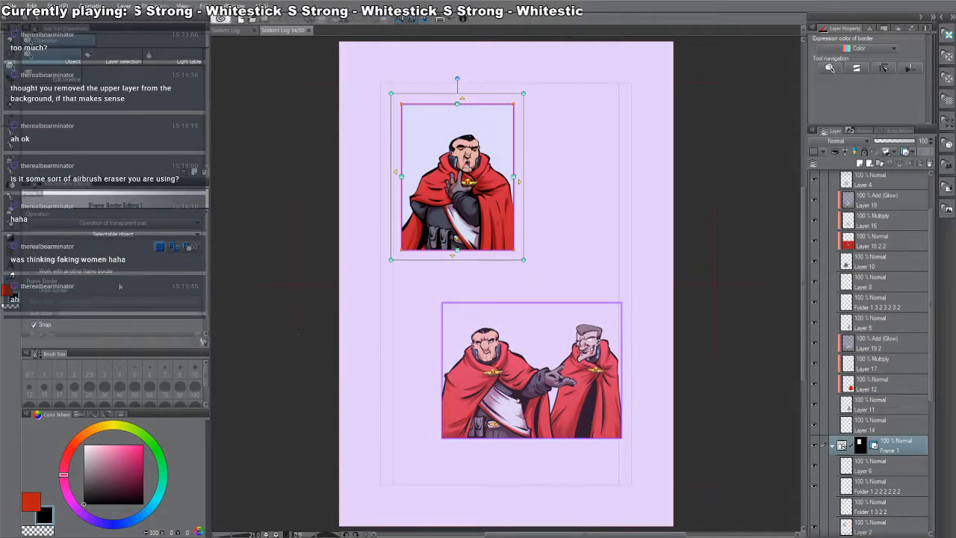
click(61, 291)
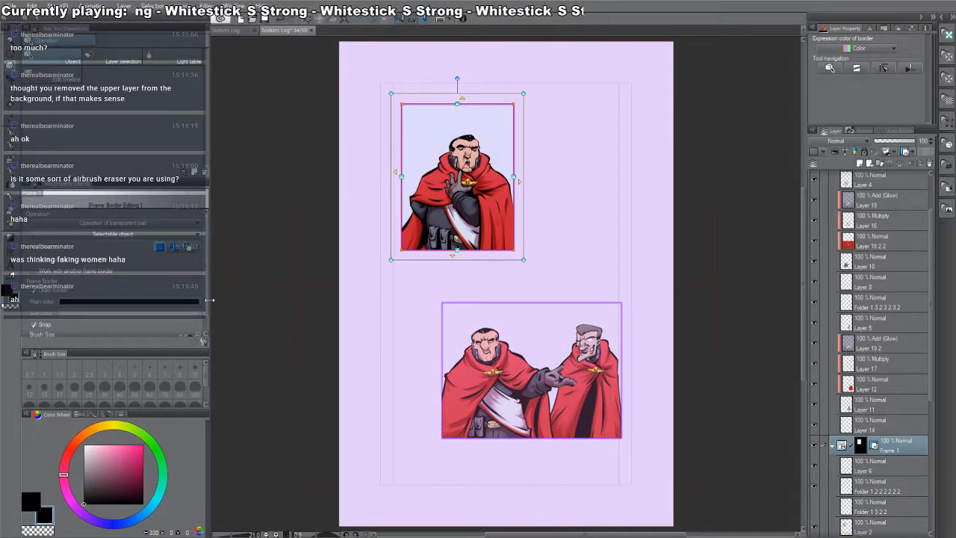
scroll(484, 221, up, 5)
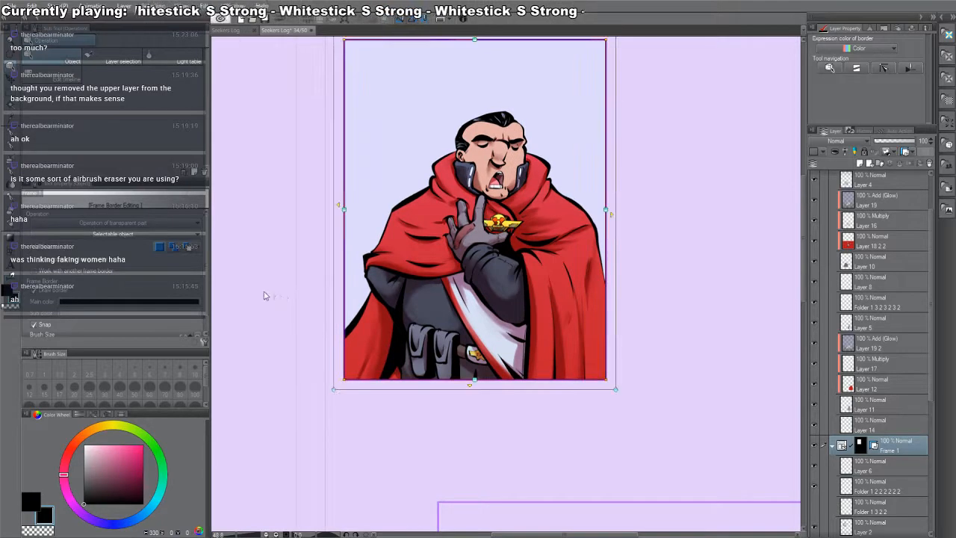
drag(205, 302, 203, 323)
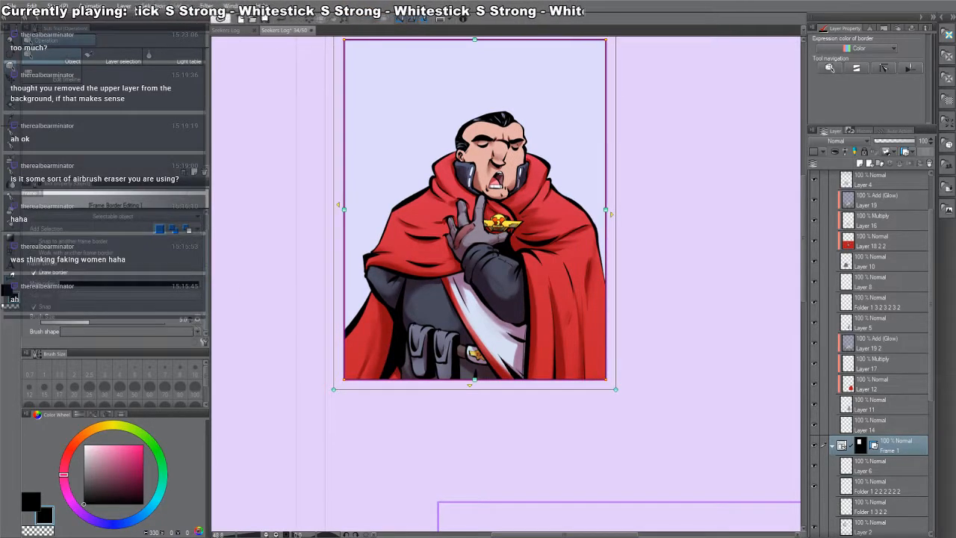
click(189, 318)
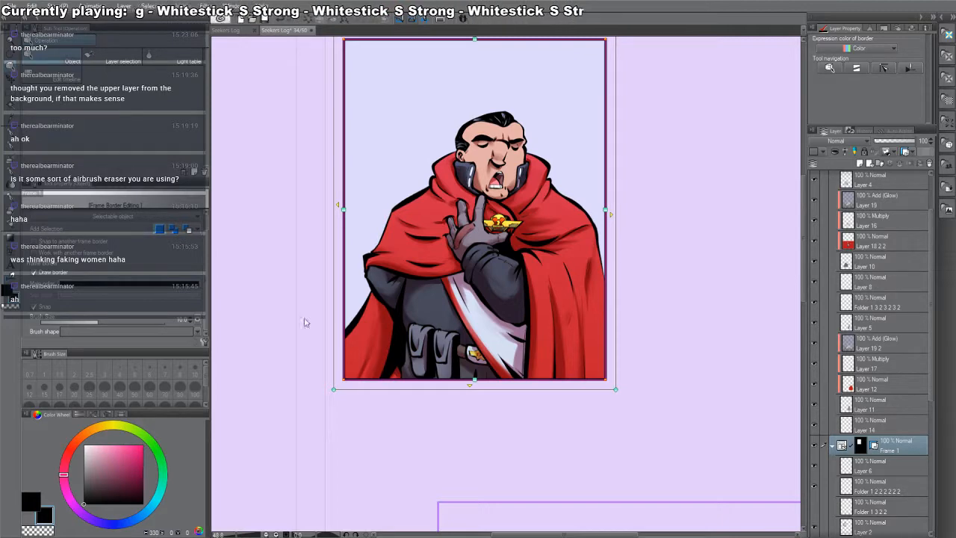
- Give the lower panel's Frame 2 a drawn black border and thicken it to match the upper panel
scroll(877, 385, up, 2)
click(902, 184)
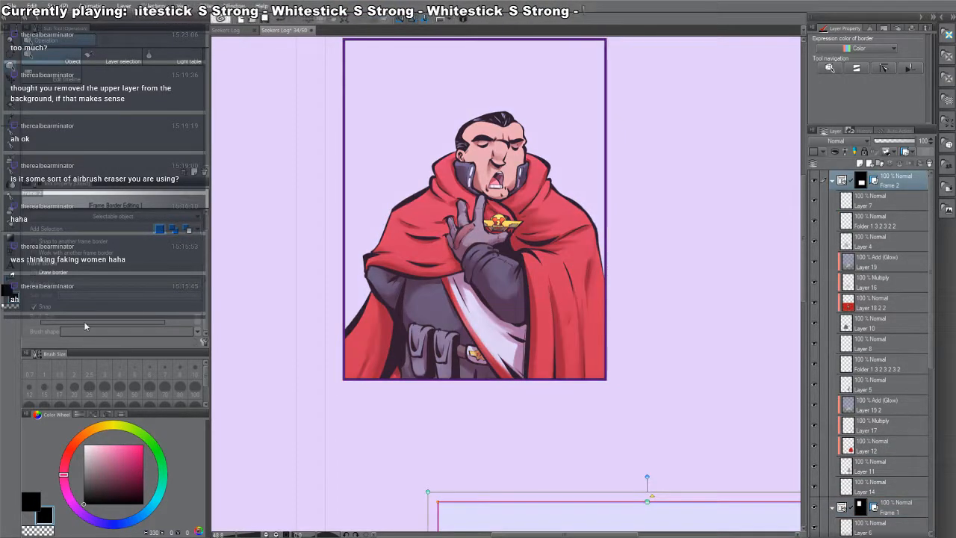
click(59, 272)
click(186, 320)
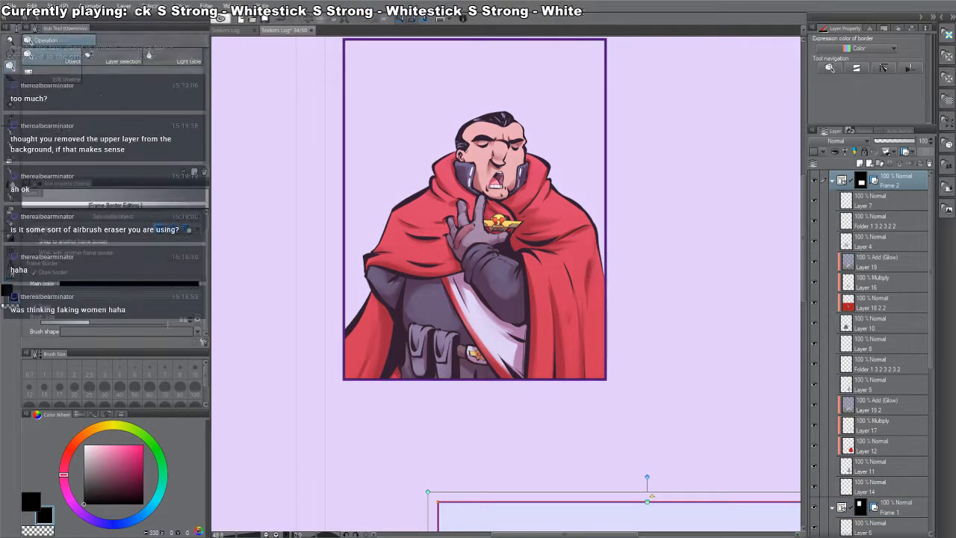
text(15)
key(Return)
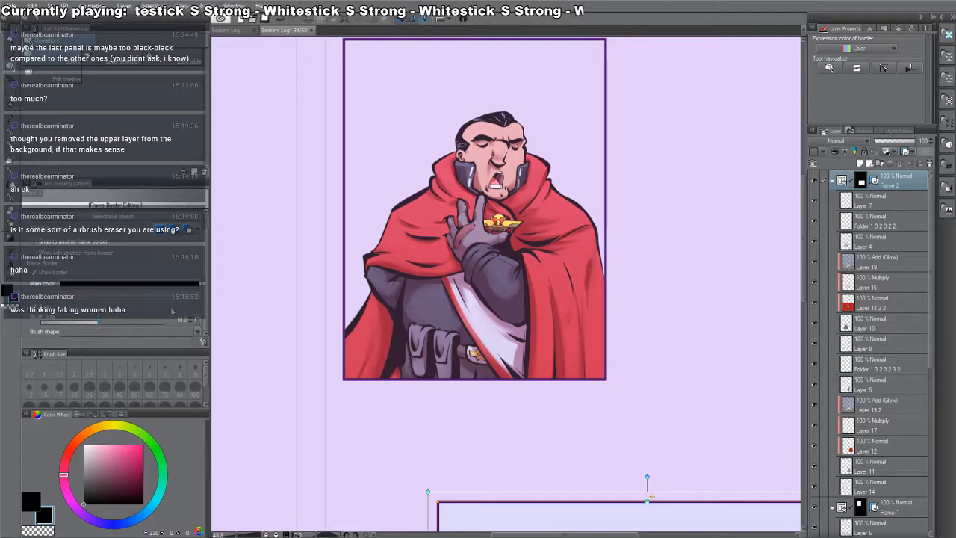
- Open page 33 from the Seekers Log page overview and bring its bottom panel into view
key(space)
drag(512, 254, 497, 239)
scroll(496, 239, down, 4)
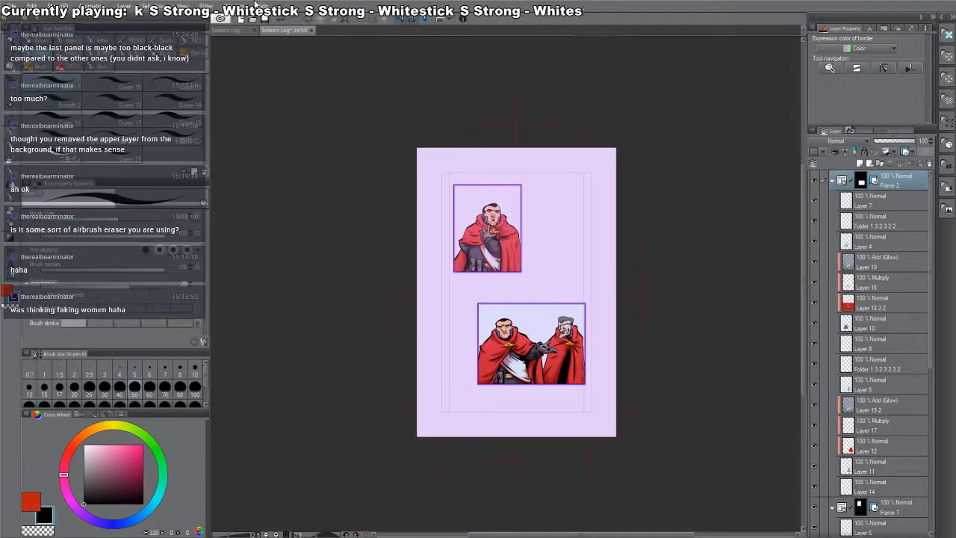
click(232, 31)
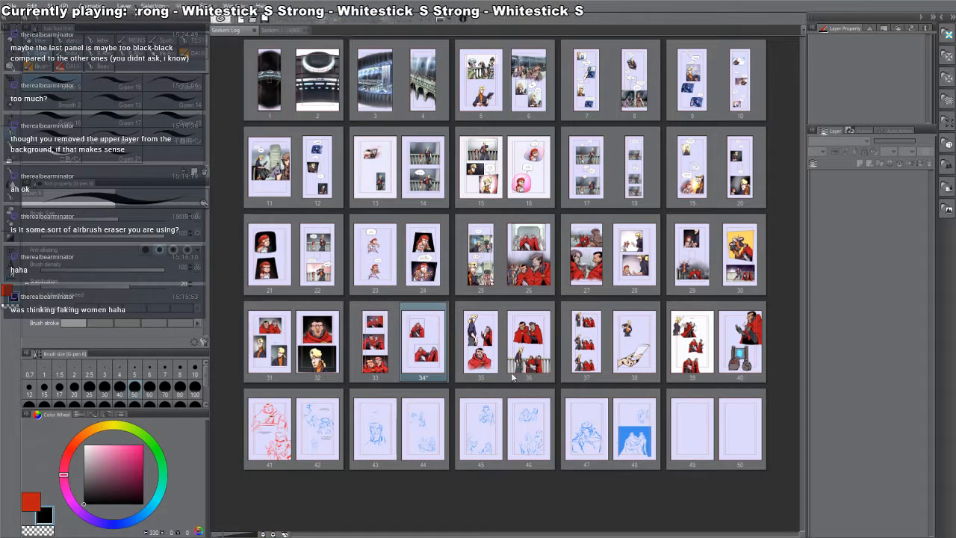
click(375, 337)
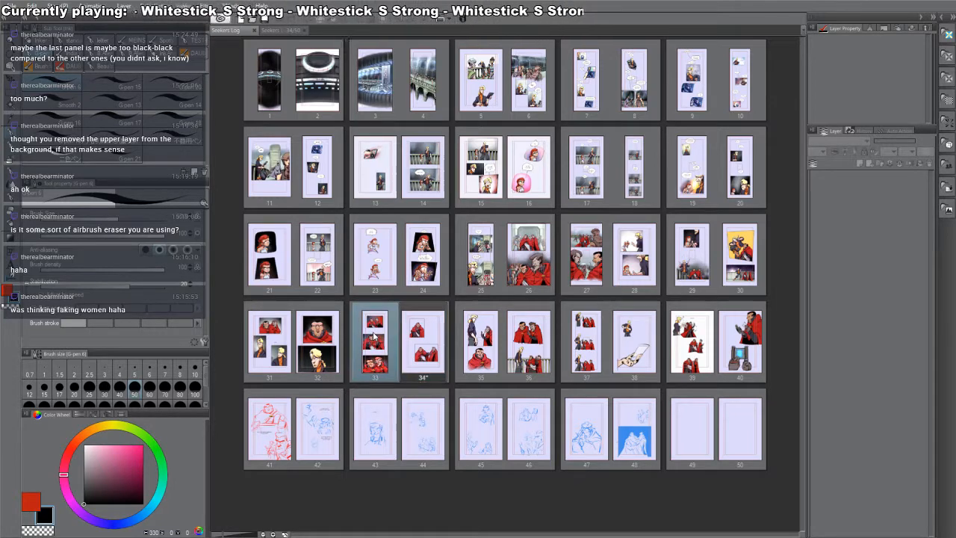
double_click(375, 337)
drag(513, 459, 473, 350)
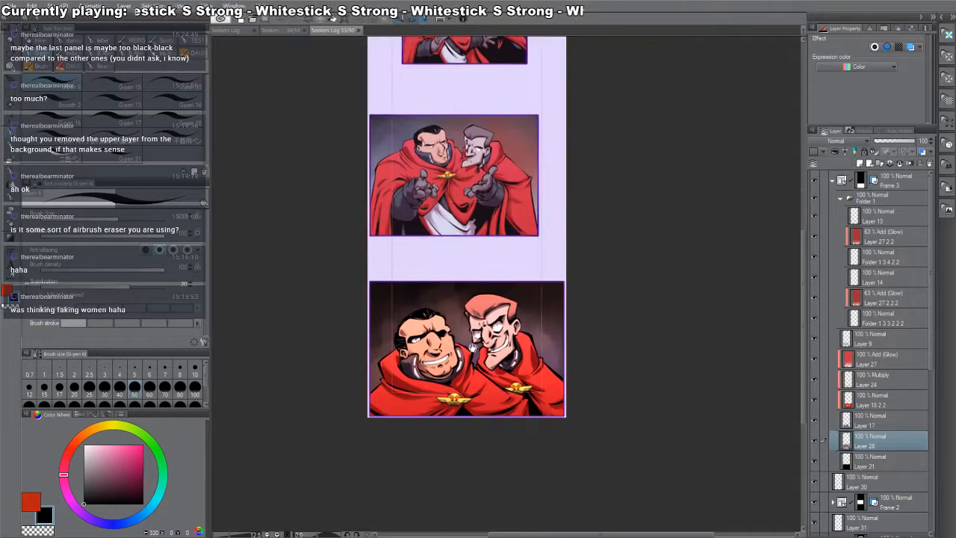
- Compare page 33's bottom panel with background layers 28 and 21 each hidden and shown, and close the page
key(o)
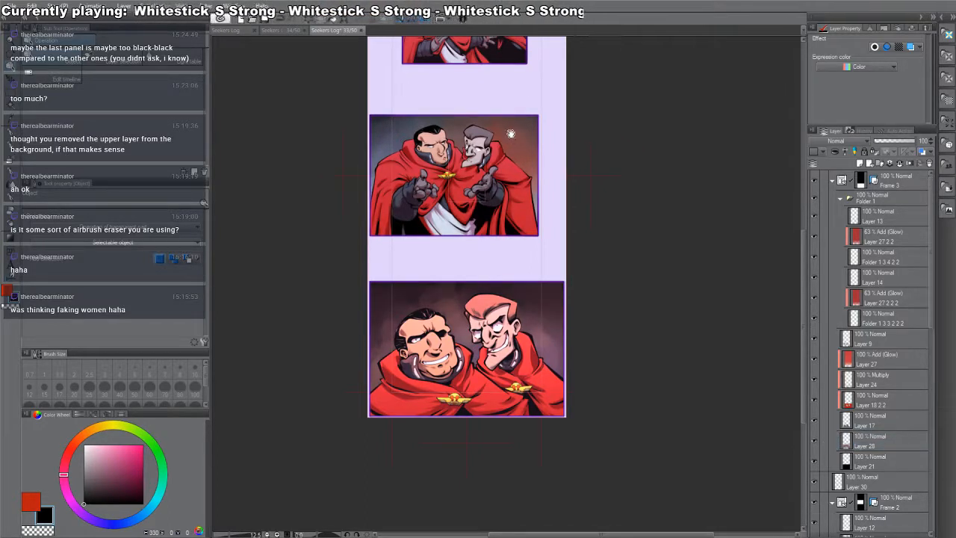
drag(512, 148, 518, 208)
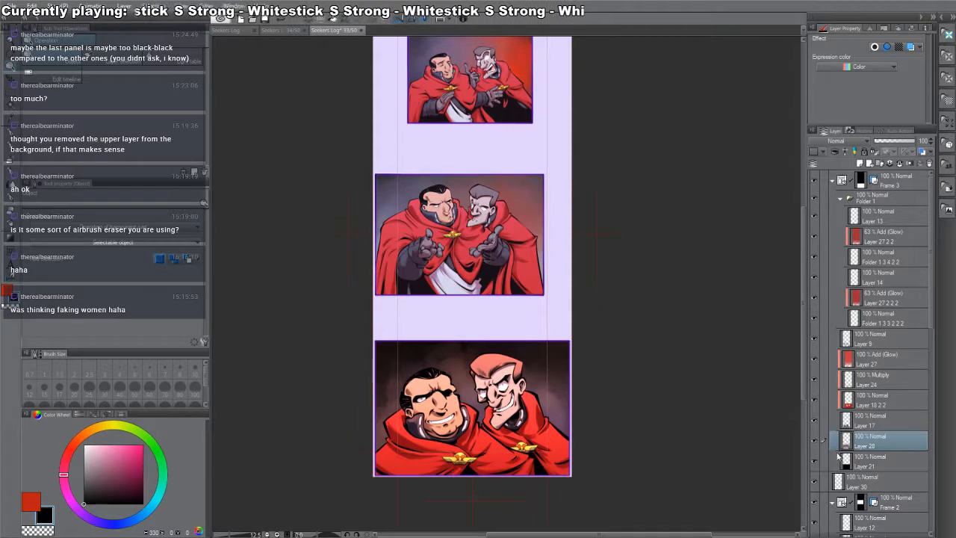
click(815, 442)
click(815, 442)
click(815, 456)
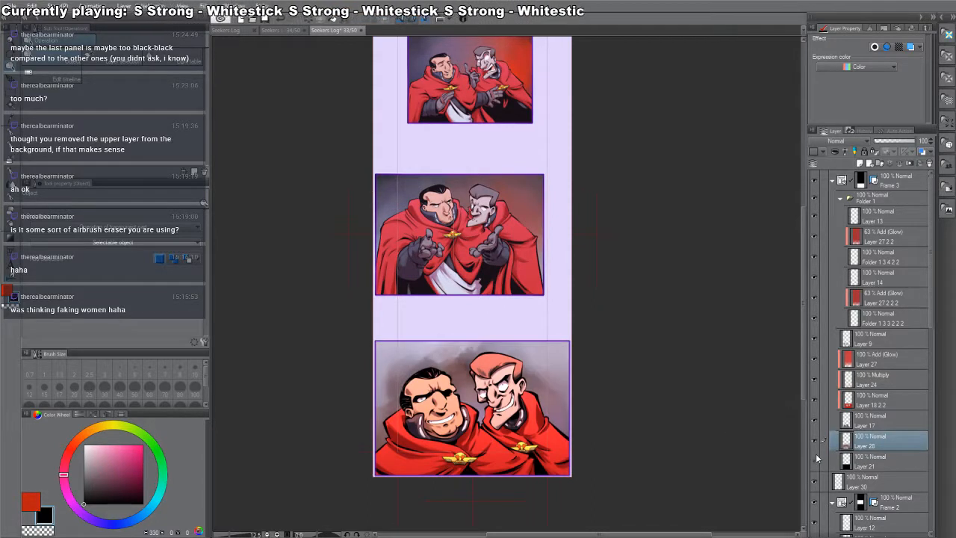
click(815, 456)
drag(648, 373, 664, 336)
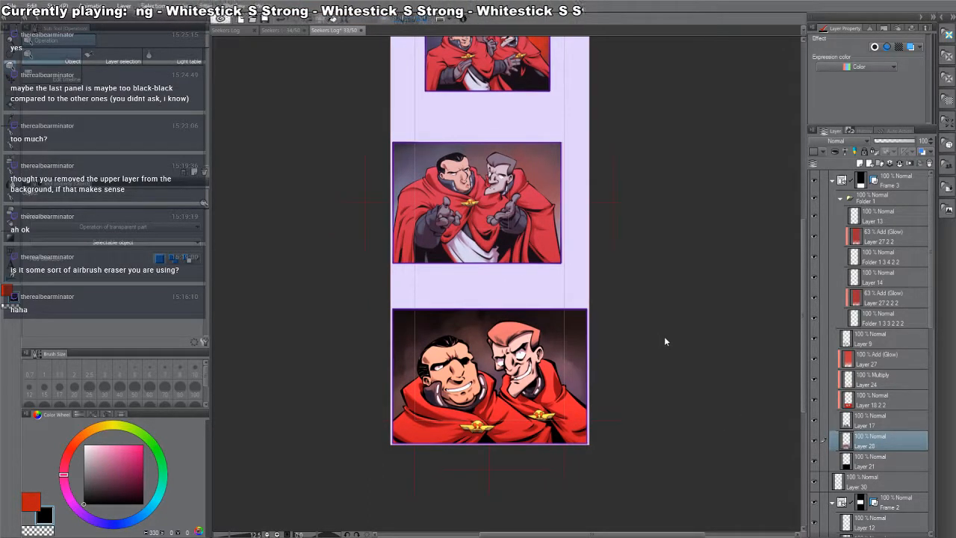
drag(572, 317, 600, 343)
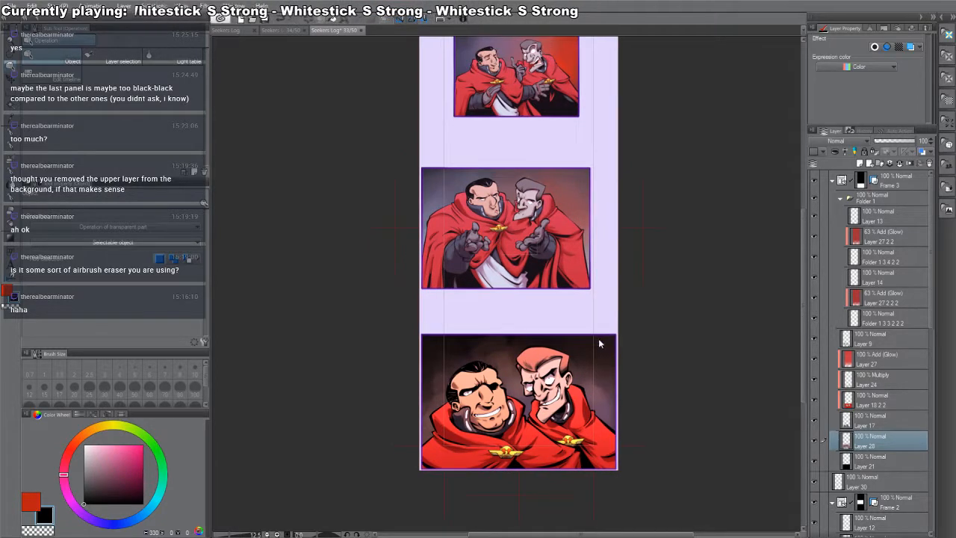
key(ctrl+w)
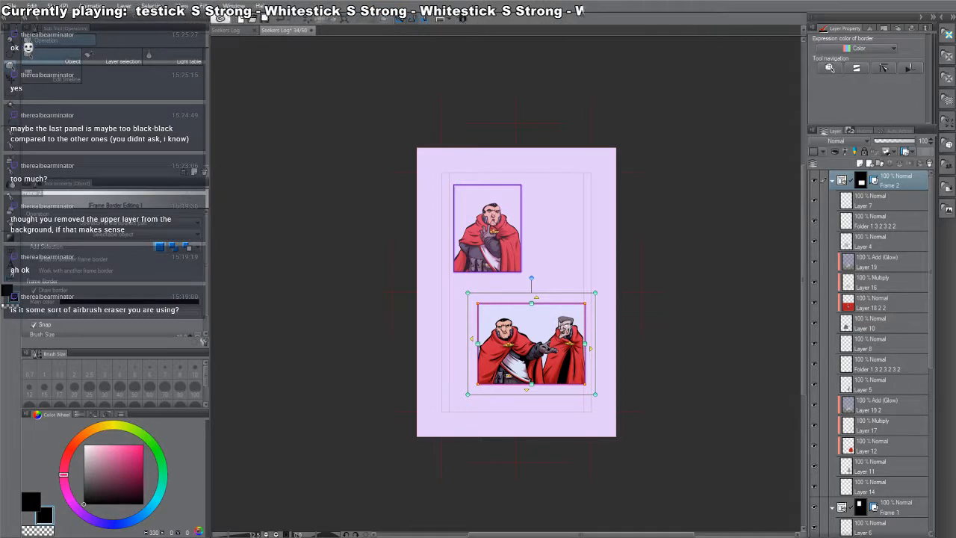
- Fill the upper panel's background on page 34 with black on the bottom layer of the Frame 1 folder
drag(573, 209, 559, 181)
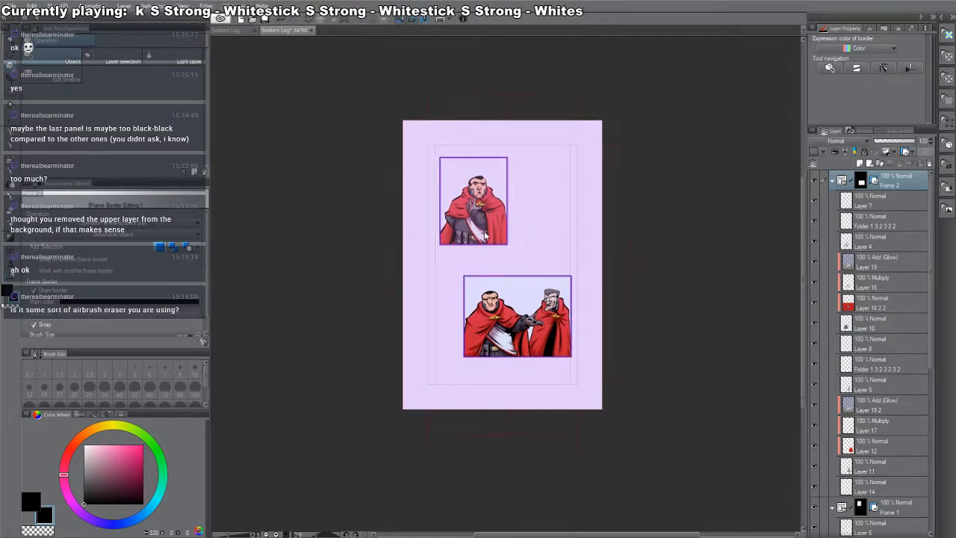
scroll(487, 231, up, 3)
click(519, 192)
scroll(909, 487, down, 5)
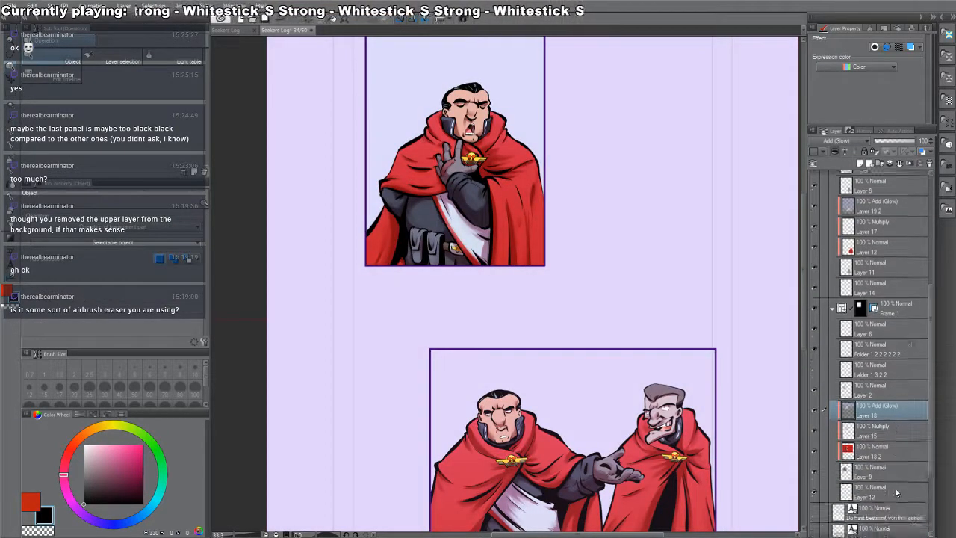
click(879, 447)
drag(512, 60, 561, 141)
key(m)
drag(625, 359, 350, 87)
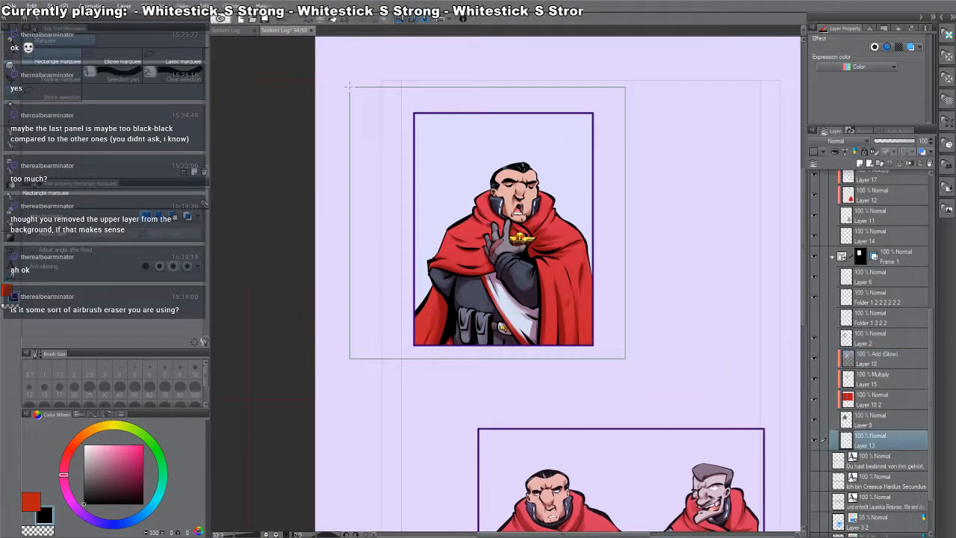
key(alt+Delete)
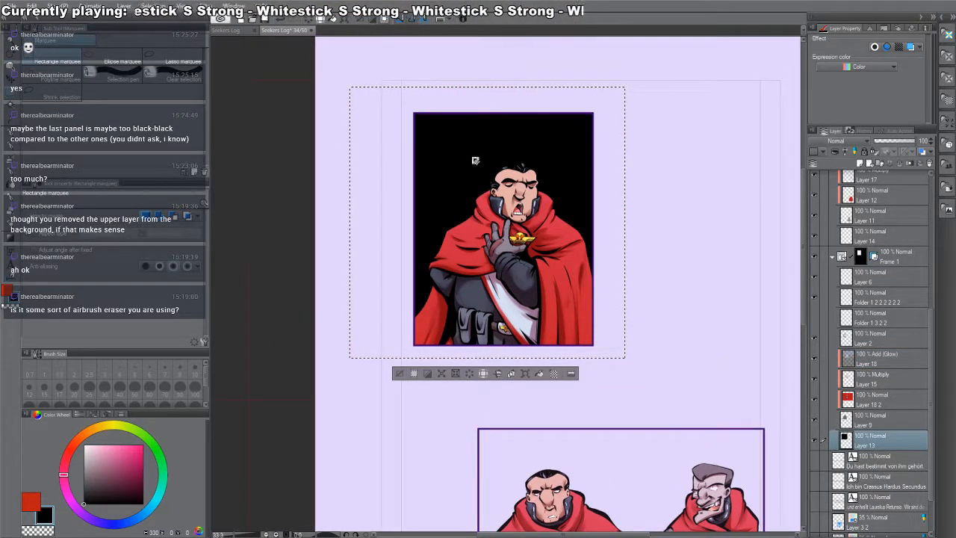
key(ctrl+d)
- Add a new layer above the black background and prepare a foreground-to-transparent gradient in white
key(g)
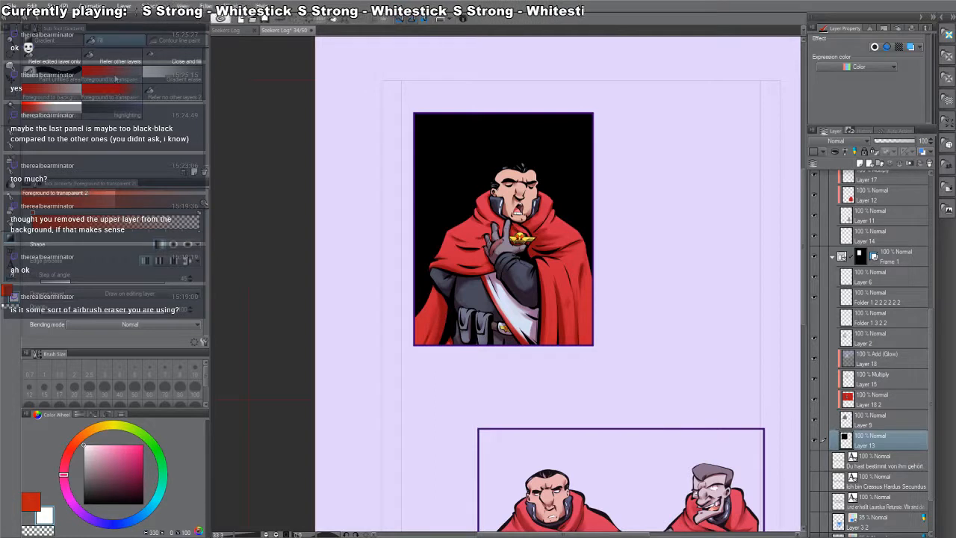
key(ctrl+shift+n)
click(30, 501)
drag(120, 467, 83, 446)
drag(494, 251, 621, 273)
drag(521, 224, 544, 135)
key(ctrl+z)
drag(513, 342, 512, 36)
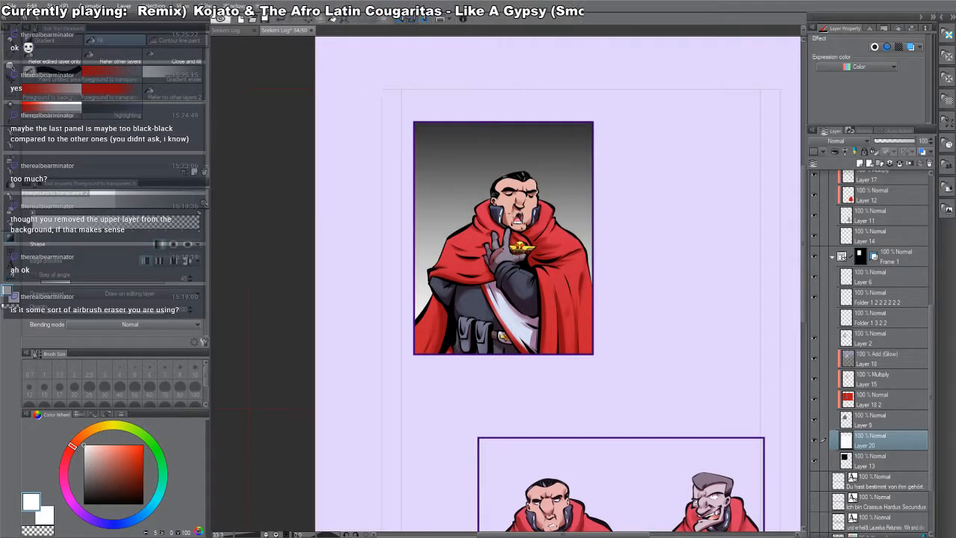
key(ctrl+z)
- Apply a white foreground-to-transparent circular gradient behind the figure in page 34's upper panel, leaving the upper corners black
scroll(510, 299, down, 3)
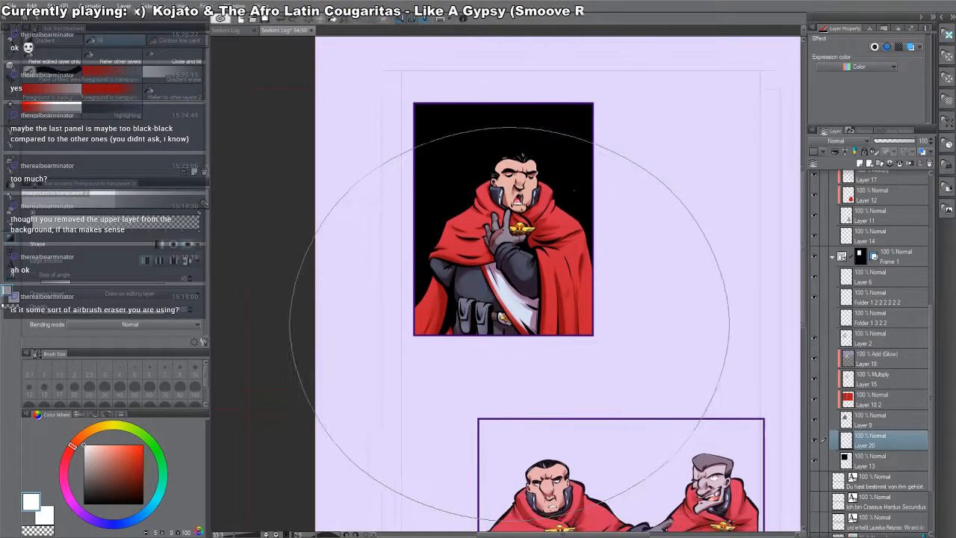
key(ctrl+y)
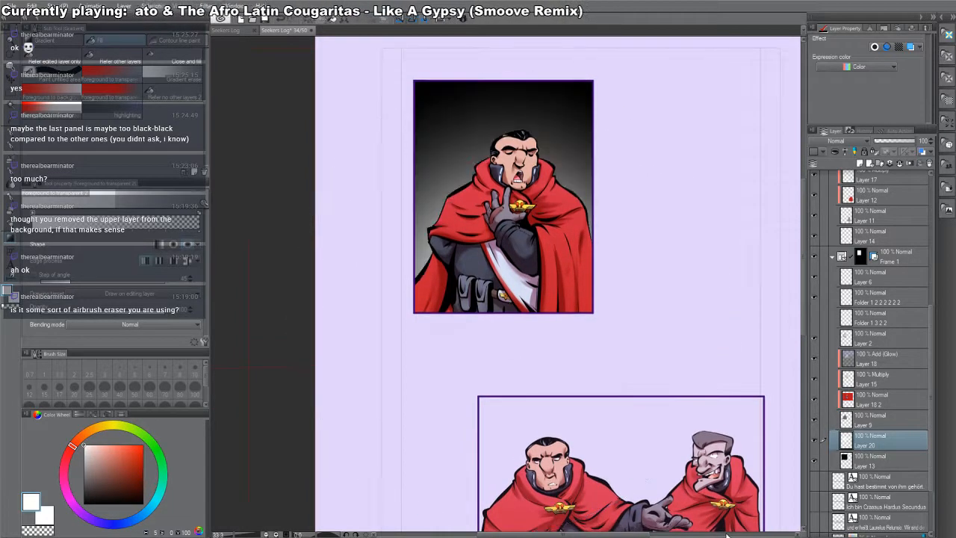
drag(571, 283, 570, 292)
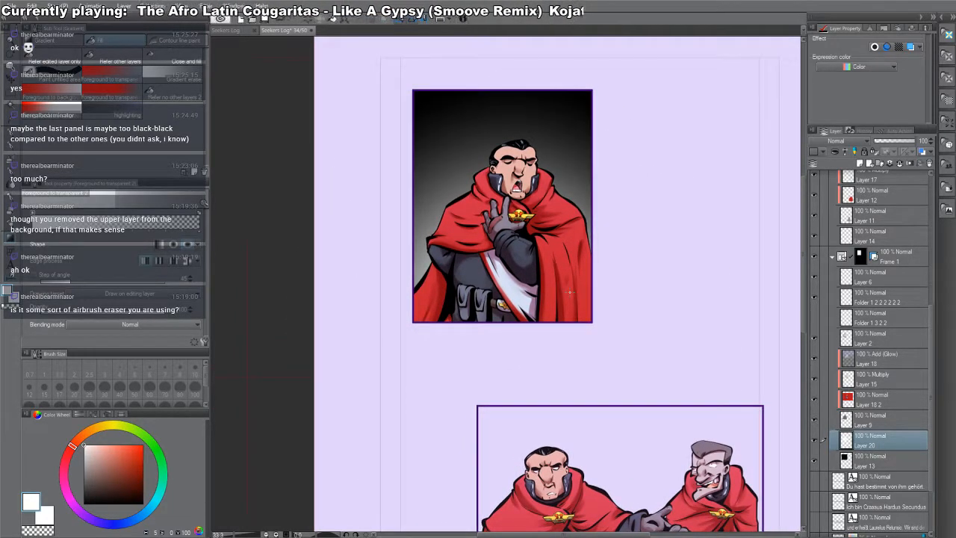
- Paint a white textured haze around the figure in the upper panel with a reduced Square Brush Rough
key(b)
drag(484, 214, 484, 203)
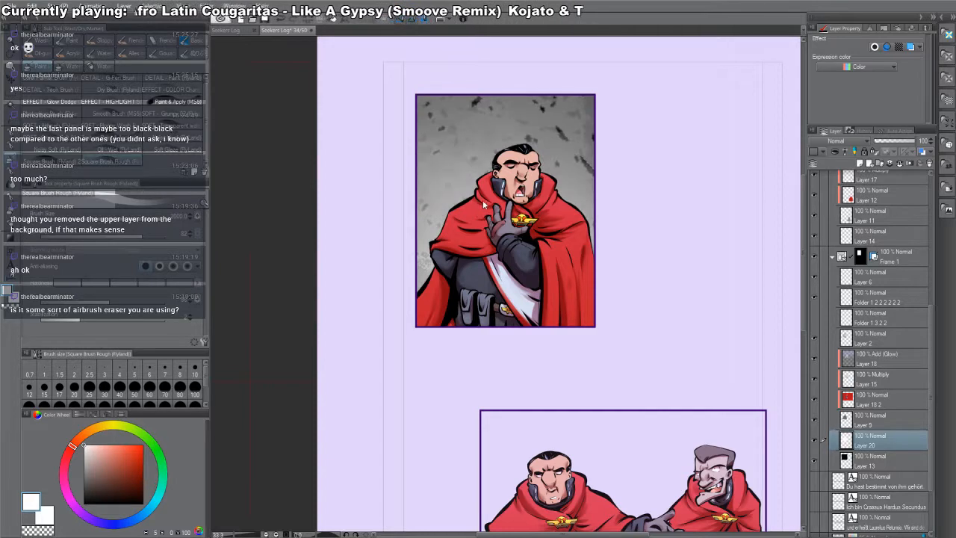
key(ctrl+z)
ctrl+alt+drag(553, 185, 431, 163)
mouse_move(493, 133)
mouse_down()
mouse_move(452, 187)
mouse_move(434, 233)
mouse_up()
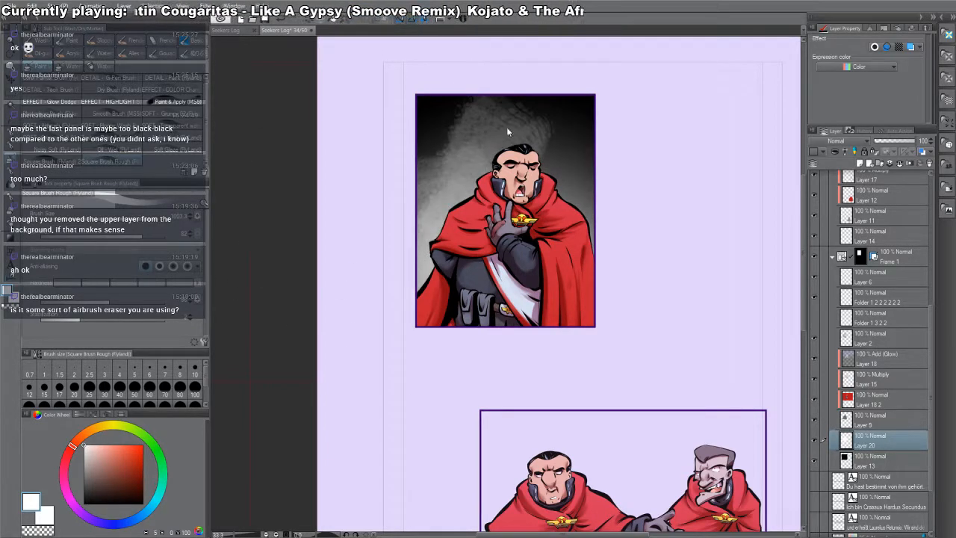
key(ctrl+z)
mouse_move(486, 161)
mouse_down()
mouse_move(444, 212)
mouse_move(430, 258)
mouse_up()
mouse_move(448, 202)
mouse_down()
mouse_move(527, 142)
mouse_move(582, 224)
mouse_up()
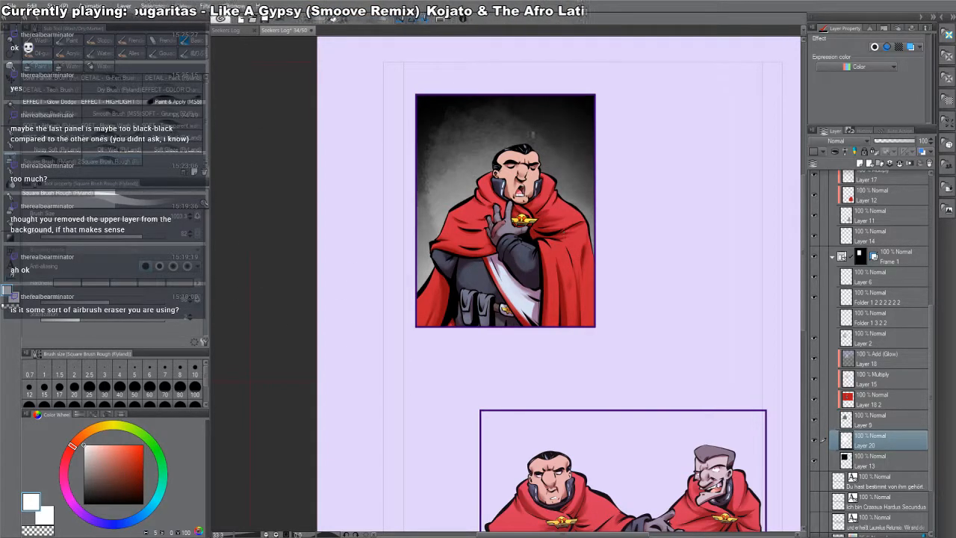
drag(560, 138, 485, 127)
drag(448, 190, 430, 247)
drag(515, 134, 575, 205)
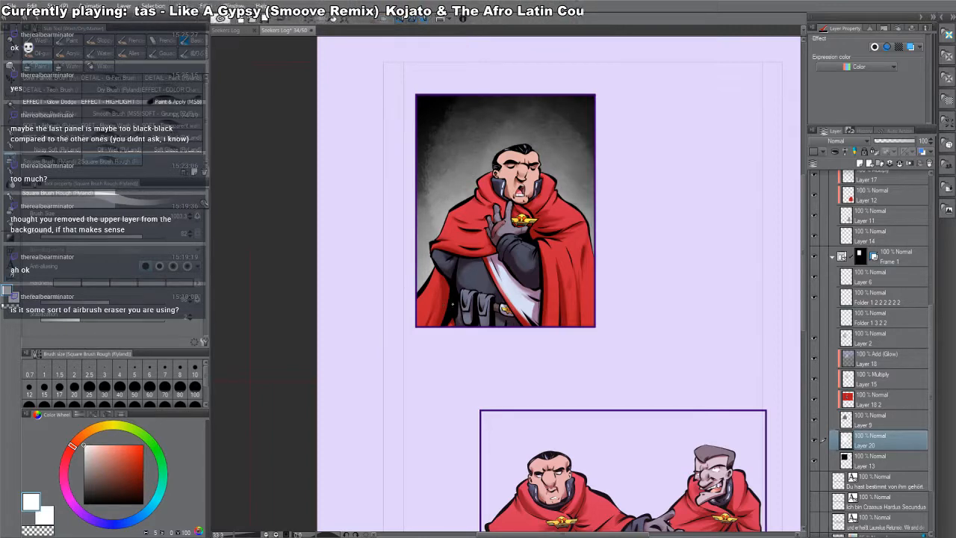
drag(453, 304, 429, 269)
- Recolour the black background layer beneath the haze in the upper panel with dark navy (HSV 246, 47, 18)
click(877, 467)
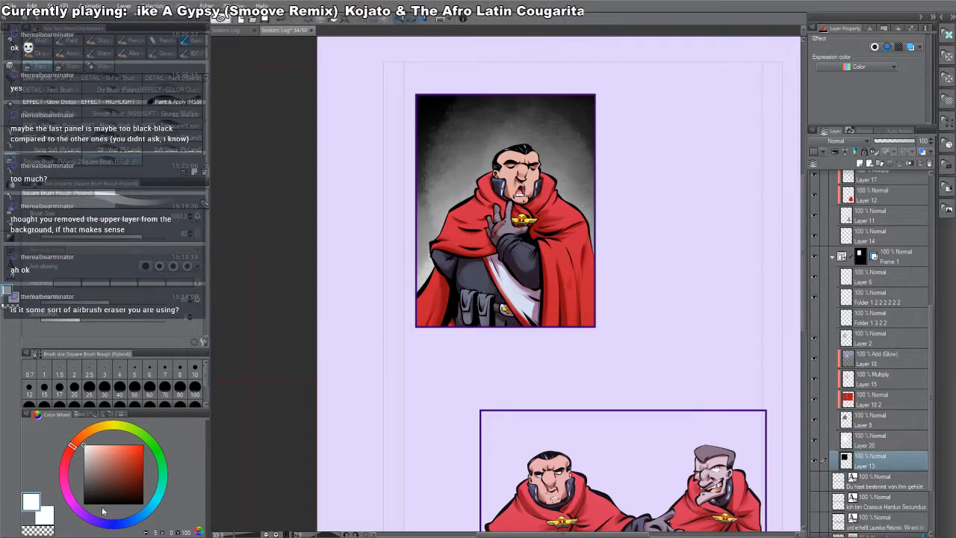
click(108, 523)
click(119, 459)
click(99, 472)
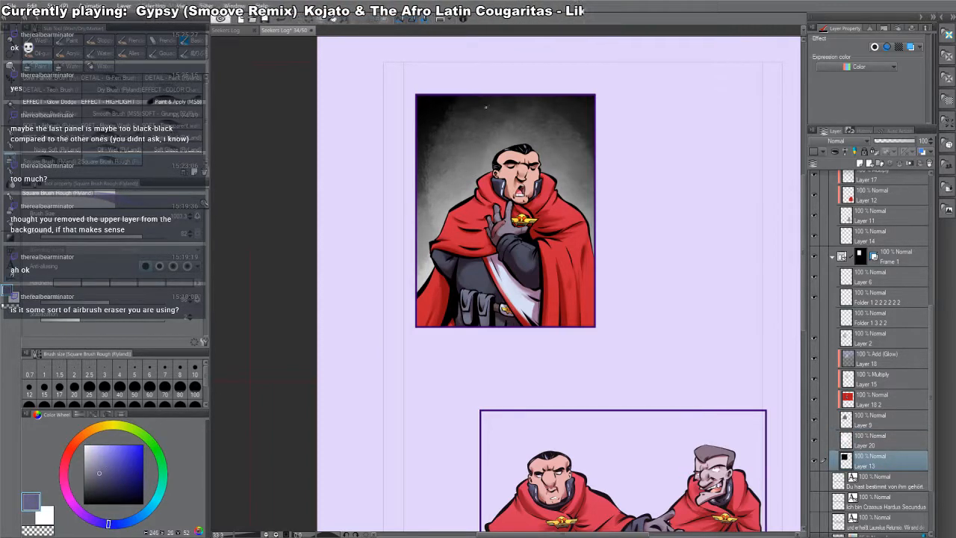
mouse_move(443, 118)
mouse_down()
mouse_move(470, 108)
mouse_move(581, 225)
mouse_up()
click(111, 493)
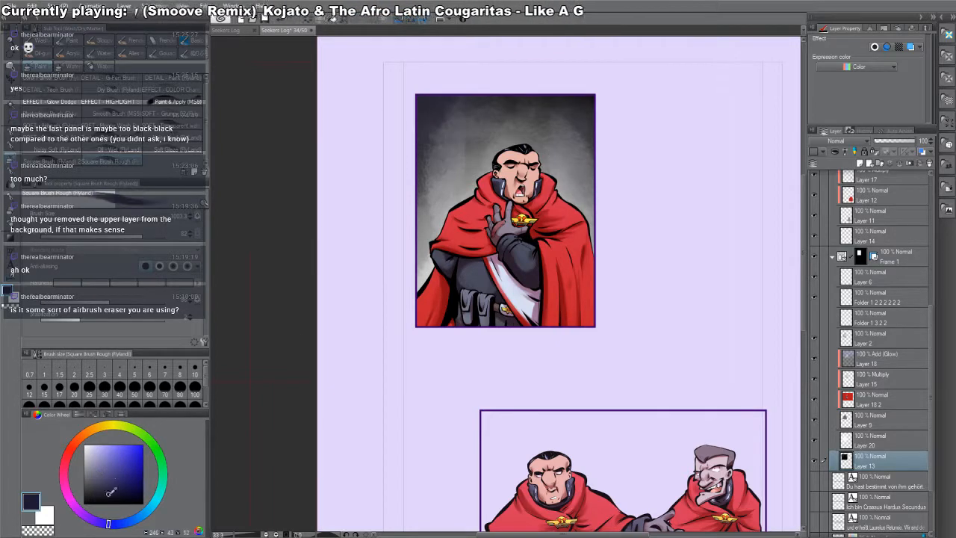
key(ctrl+z)
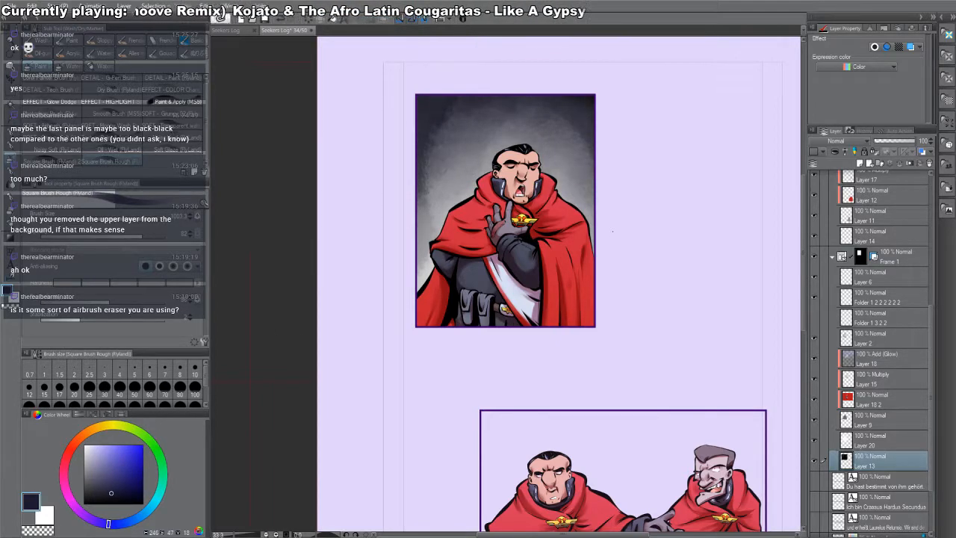
- Blend more white haze into the background beside the figure's head and shoulder on the gradient layer, Layer 20
click(865, 438)
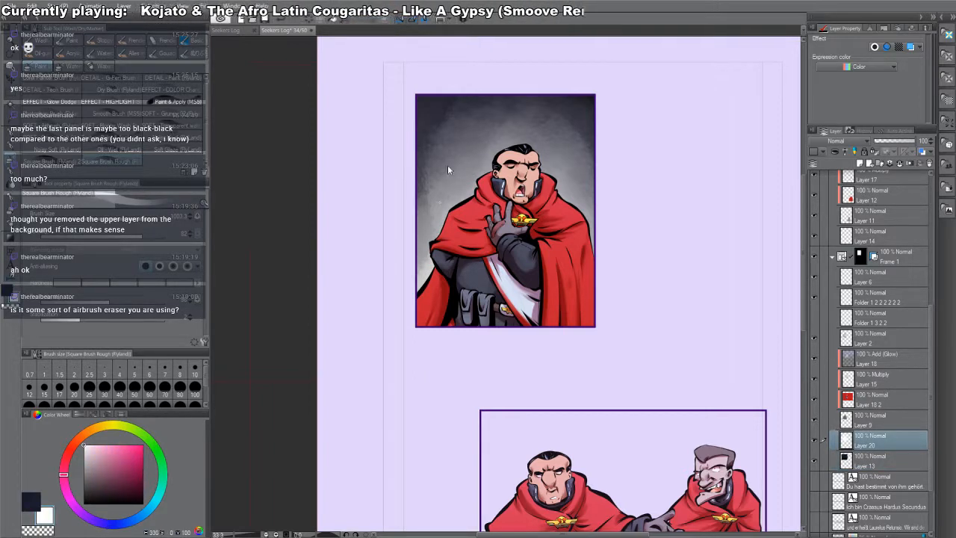
mouse_move(405, 238)
mouse_down()
mouse_move(414, 188)
mouse_move(418, 207)
mouse_up()
drag(438, 112, 420, 173)
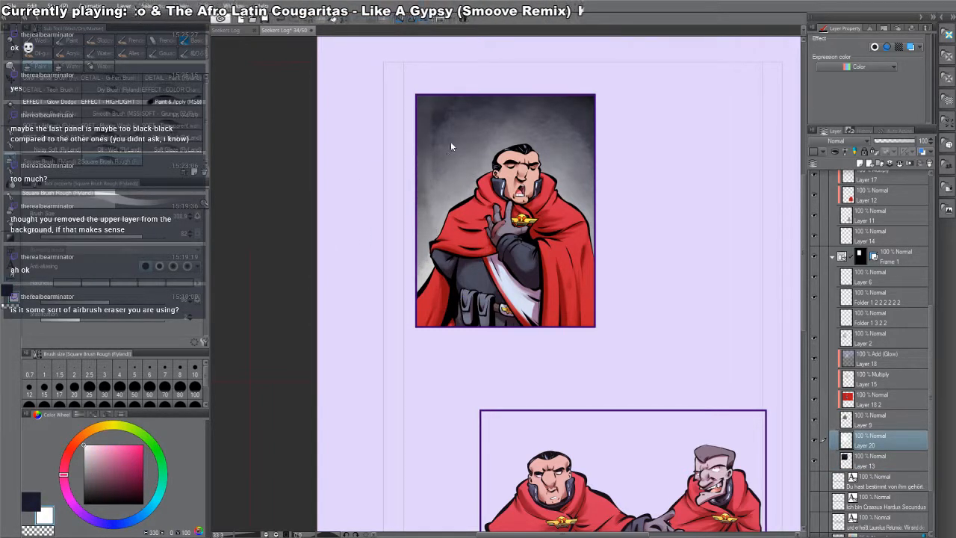
key(ctrl+z)
mouse_move(460, 116)
mouse_down()
mouse_move(437, 149)
mouse_move(428, 196)
mouse_up()
- Thin the haze around the figure's head and along the upper panel's edge using the transparent colour
key(c)
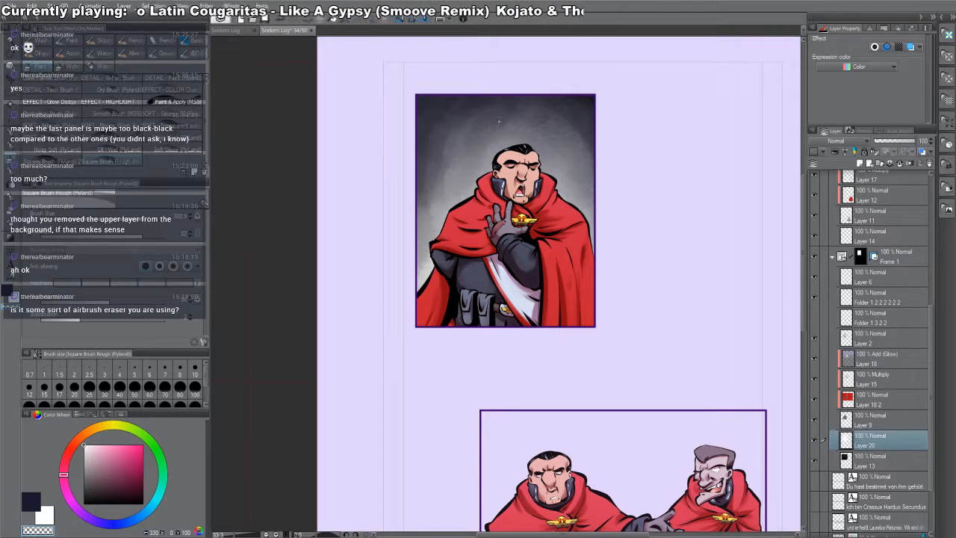
drag(554, 129, 585, 172)
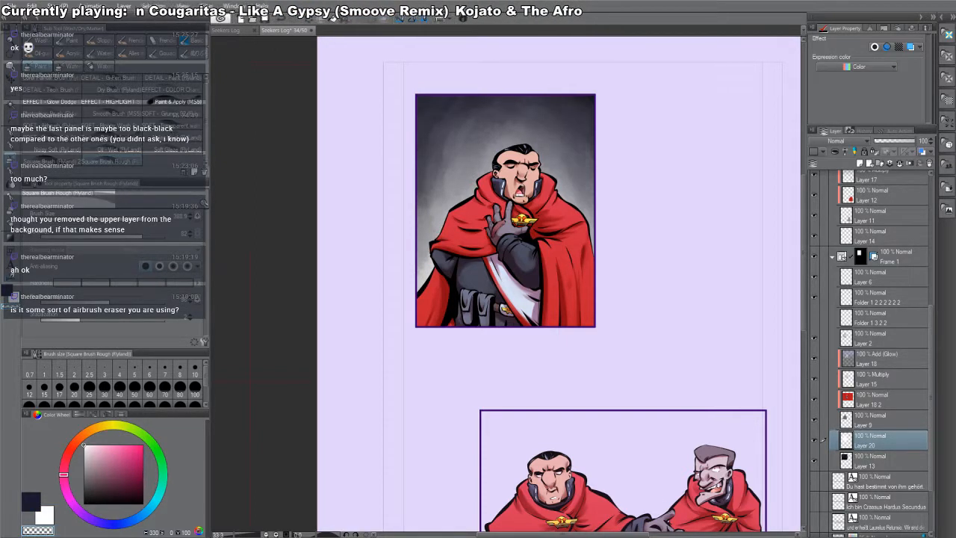
mouse_move(461, 182)
mouse_down()
mouse_move(439, 222)
mouse_move(438, 203)
mouse_move(471, 153)
mouse_move(504, 146)
mouse_up()
- Brighten the white glow close around the figure's head, shoulders and cloak in the upper panel
key(c)
drag(562, 192, 535, 145)
drag(479, 171, 480, 206)
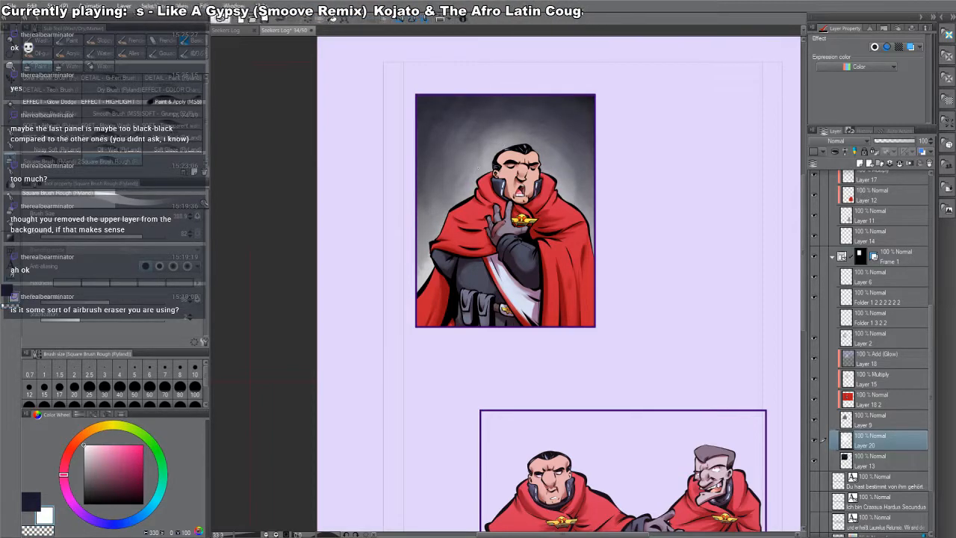
drag(466, 171, 455, 194)
drag(432, 246, 422, 267)
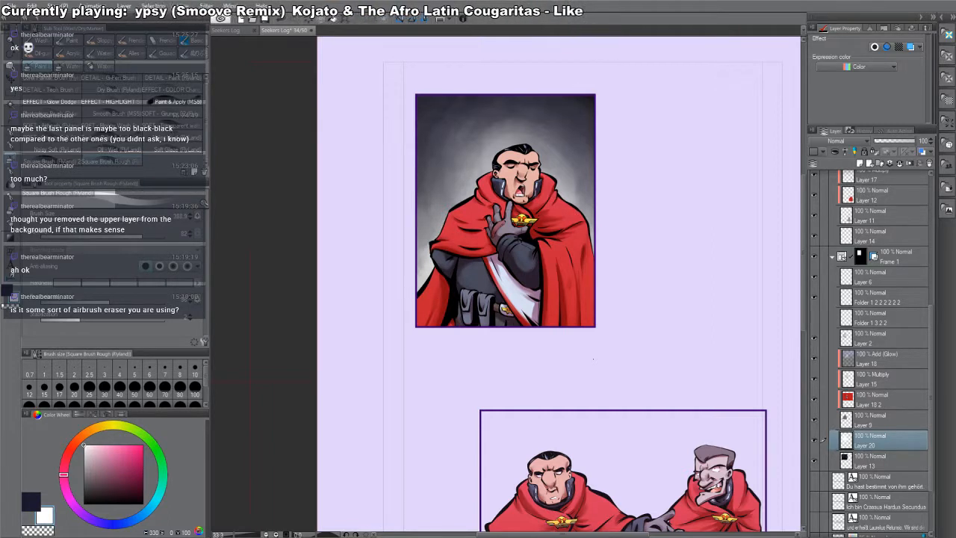
- Add broad white strokes with a larger brush to the background on both sides of the upper panel's figure
drag(487, 228, 500, 120)
key(ctrl+z)
drag(441, 228, 464, 153)
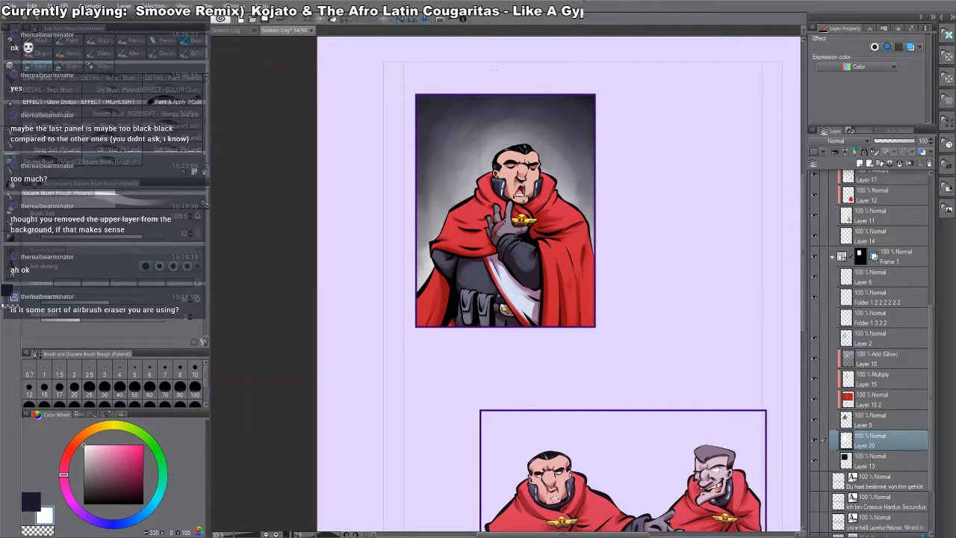
drag(585, 209, 590, 161)
drag(426, 244, 448, 169)
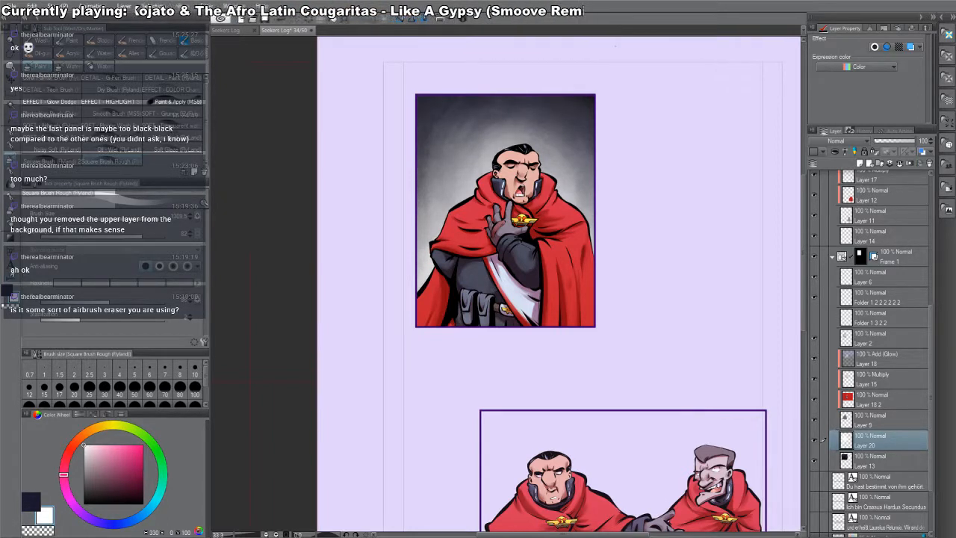
- Select Layer 14 in the Frame 2 folder and fill the lower panel's background with the dark navy
drag(549, 219, 468, 77)
scroll(484, 216, down, 4)
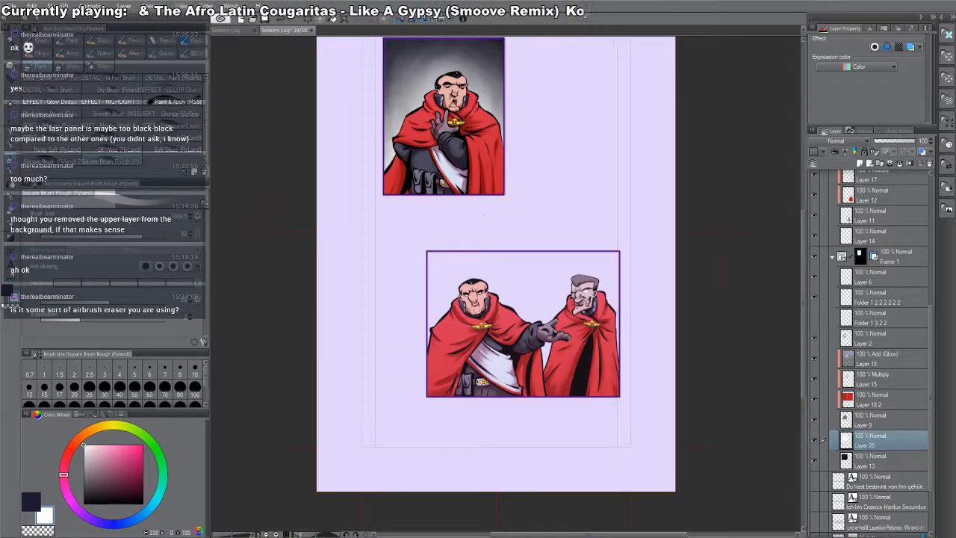
drag(535, 289, 523, 266)
click(523, 265)
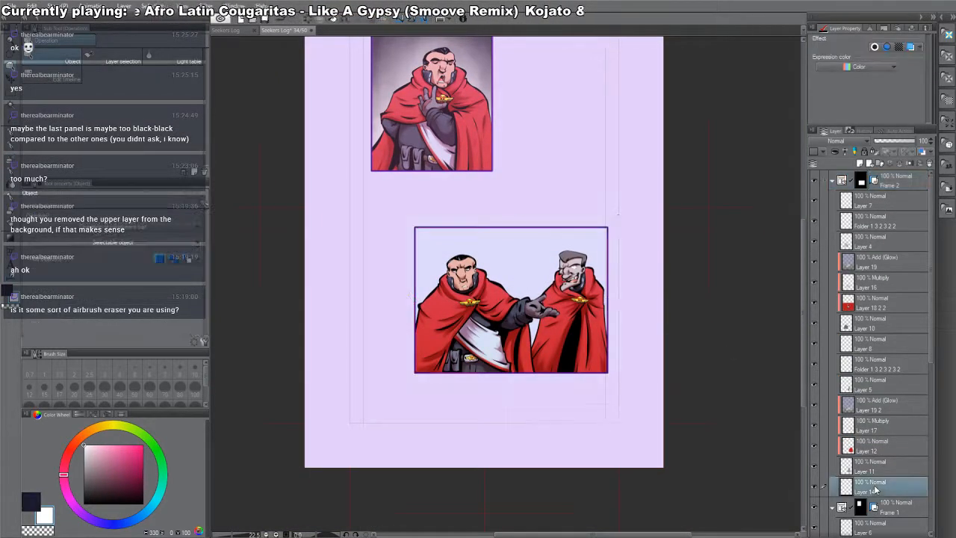
key(m)
drag(644, 195, 359, 443)
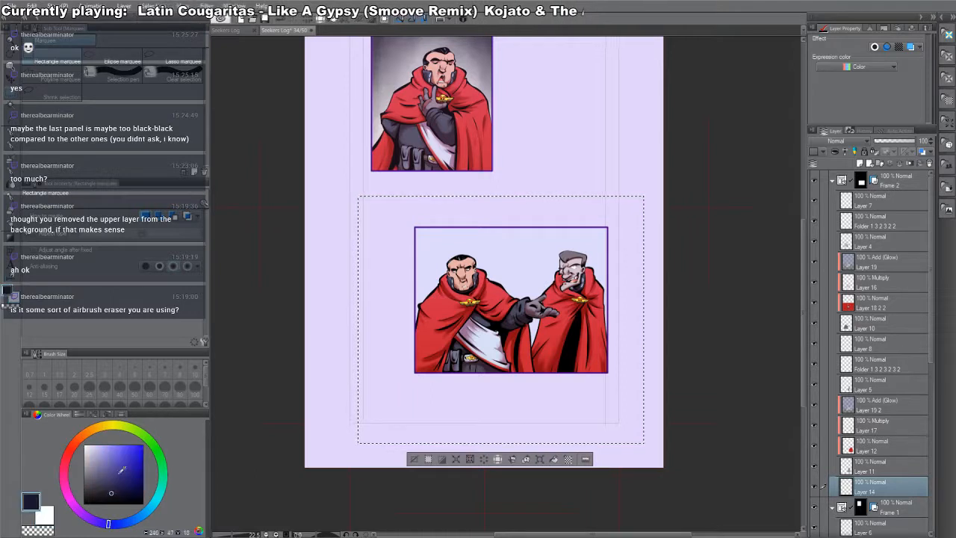
key(alt+BackSpace)
key(ctrl+d)
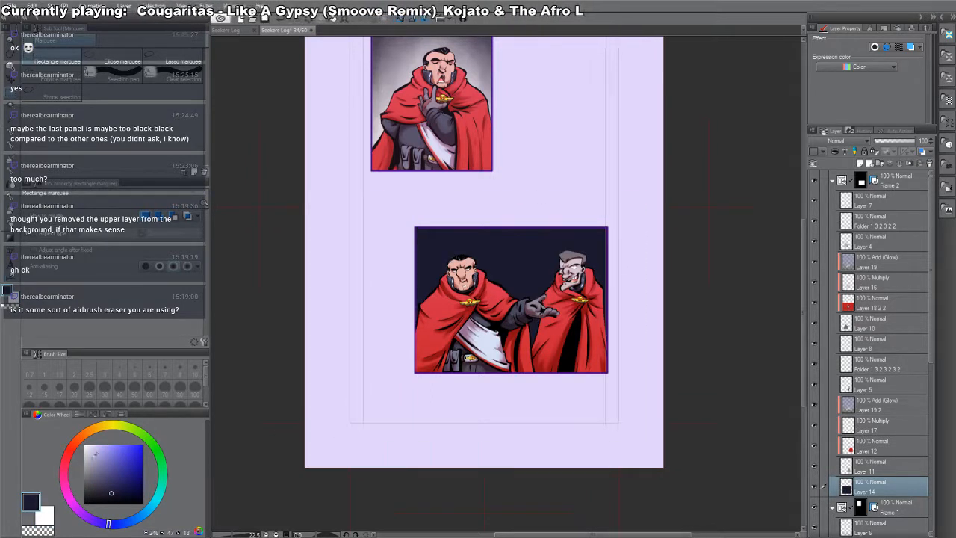
- Refill the lower panel's background with a lighter navy blue (HSV 234, 38, 34)
click(106, 485)
click(119, 525)
key(m)
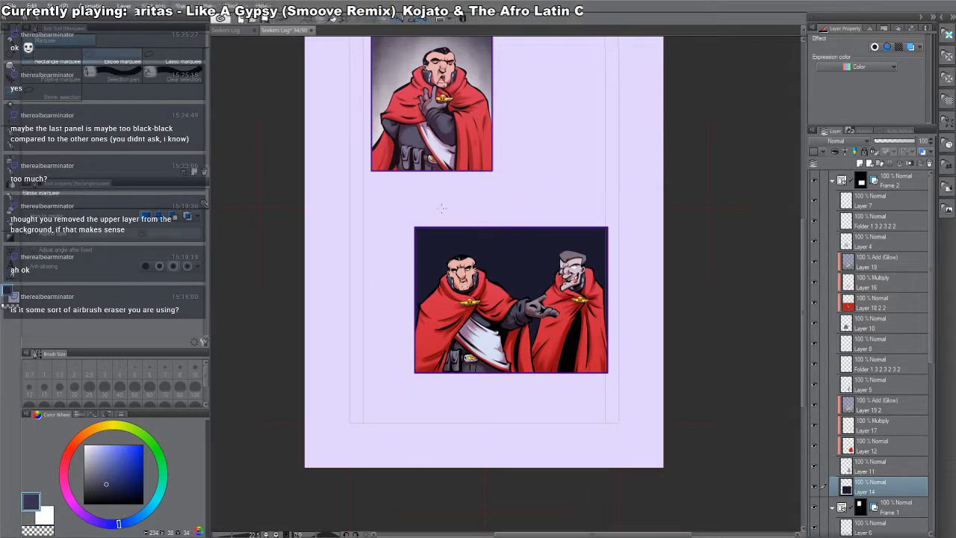
mouse_move(384, 223)
mouse_down()
mouse_move(627, 417)
mouse_move(643, 402)
mouse_move(648, 408)
mouse_up()
key(ctrl+d)
key(m)
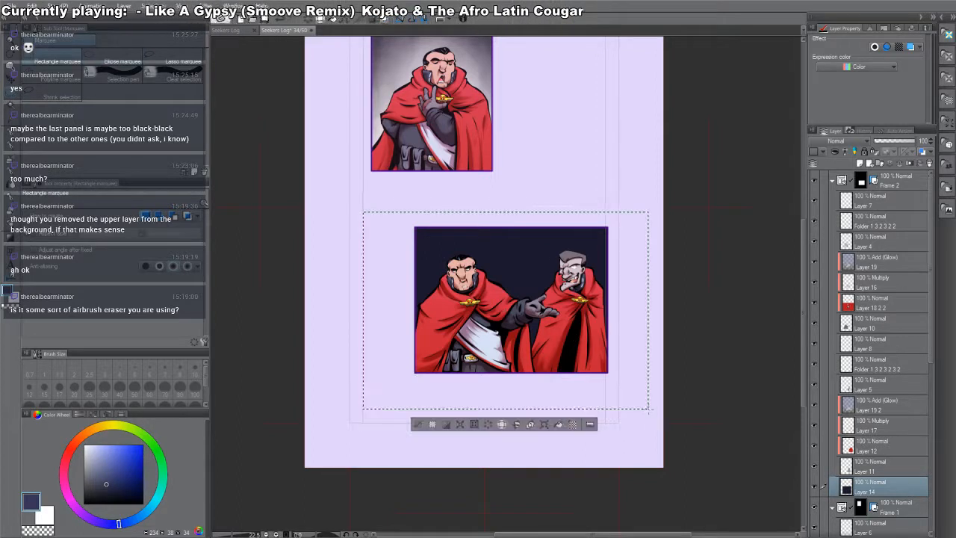
key(alt+BackSpace)
key(ctrl+d)
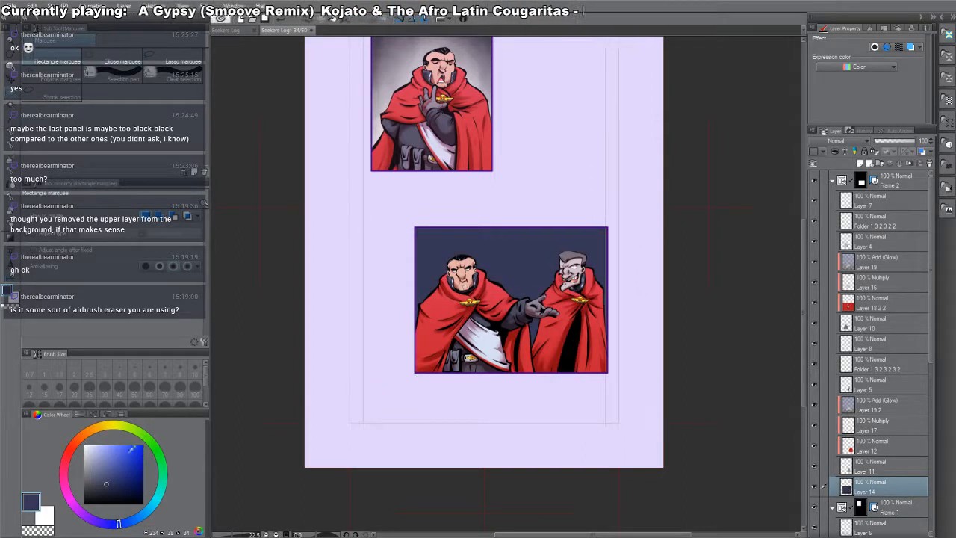
- Fill the lower panel's background on Layer 14 with a muted grey-blue (HSV 234, 21, 47)
click(98, 474)
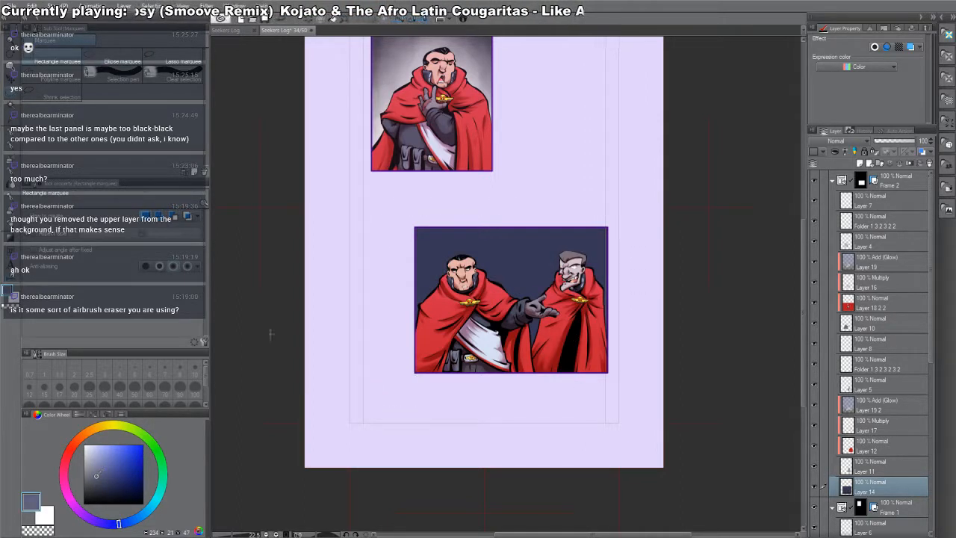
drag(378, 196, 663, 417)
key(alt+BackSpace)
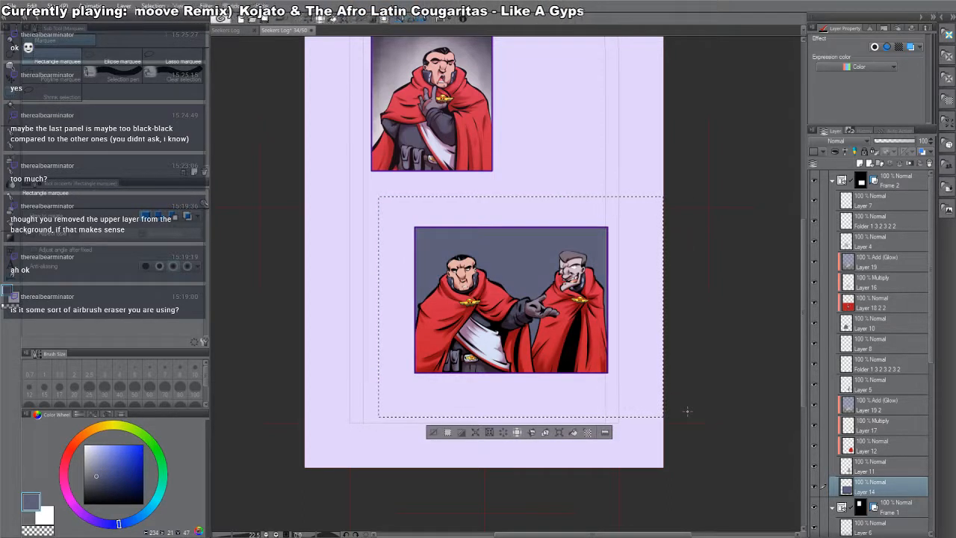
key(ctrl+d)
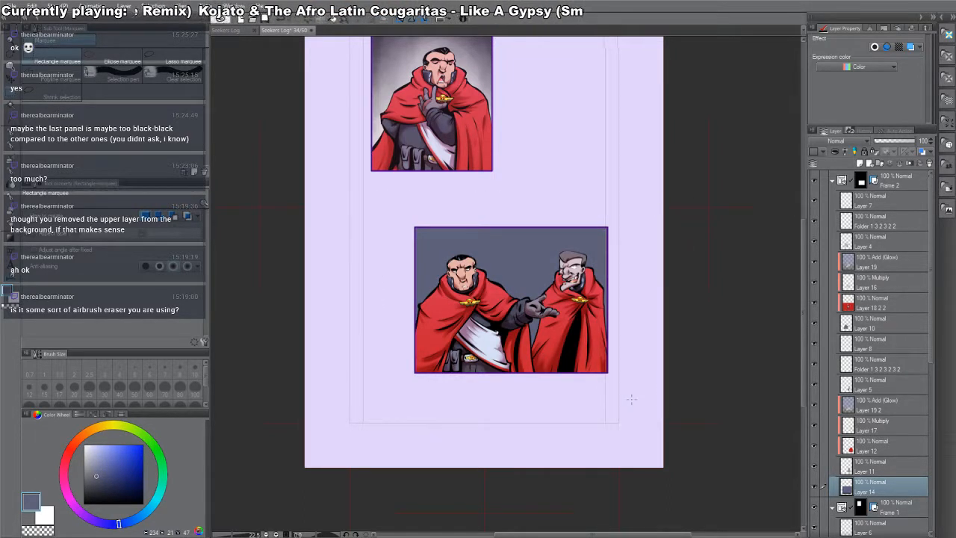
- Add a new layer above the grey-blue fill and brush a pale violet haze (HSV 281, 16, 87) behind the two figures
key(b)
key(ctrl+shift+n)
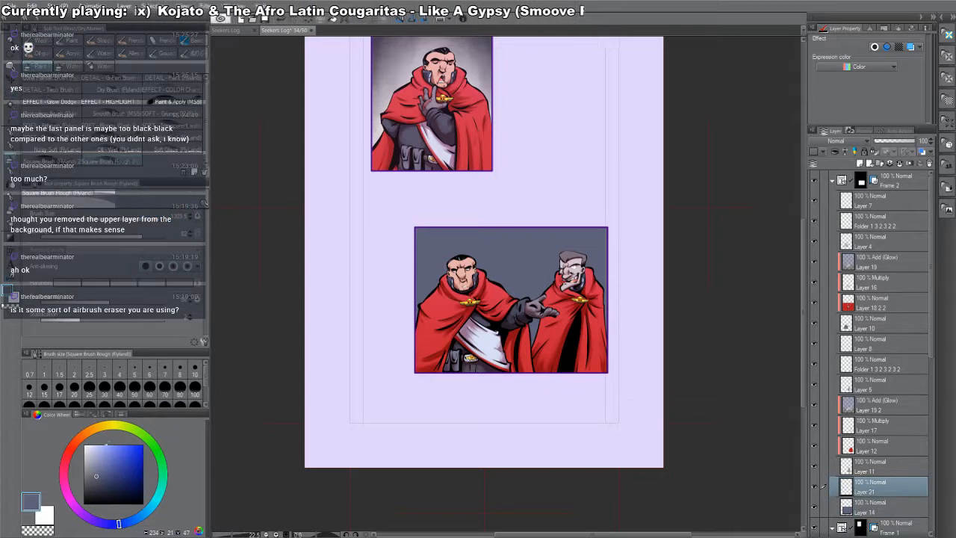
click(88, 451)
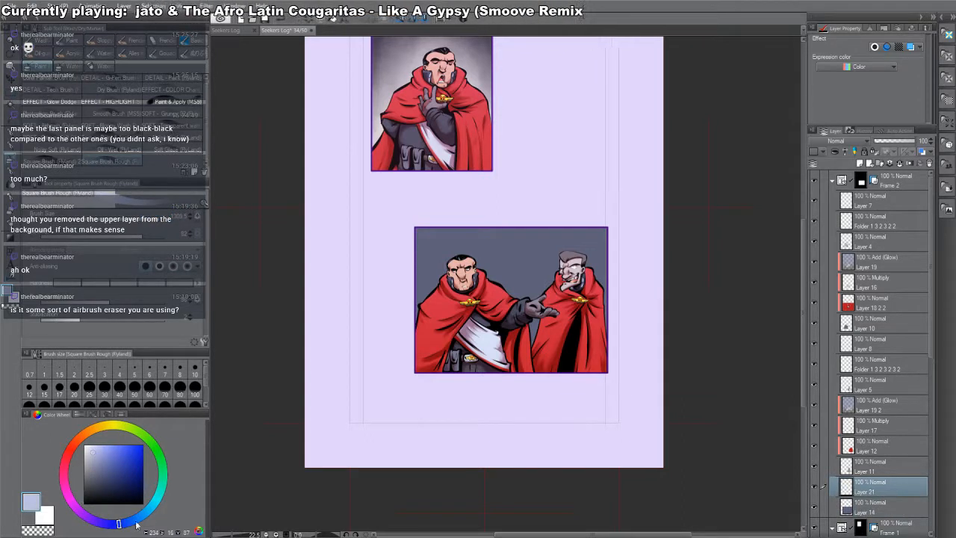
click(81, 514)
mouse_move(422, 303)
mouse_down()
mouse_move(523, 261)
mouse_move(596, 266)
mouse_move(598, 317)
mouse_up()
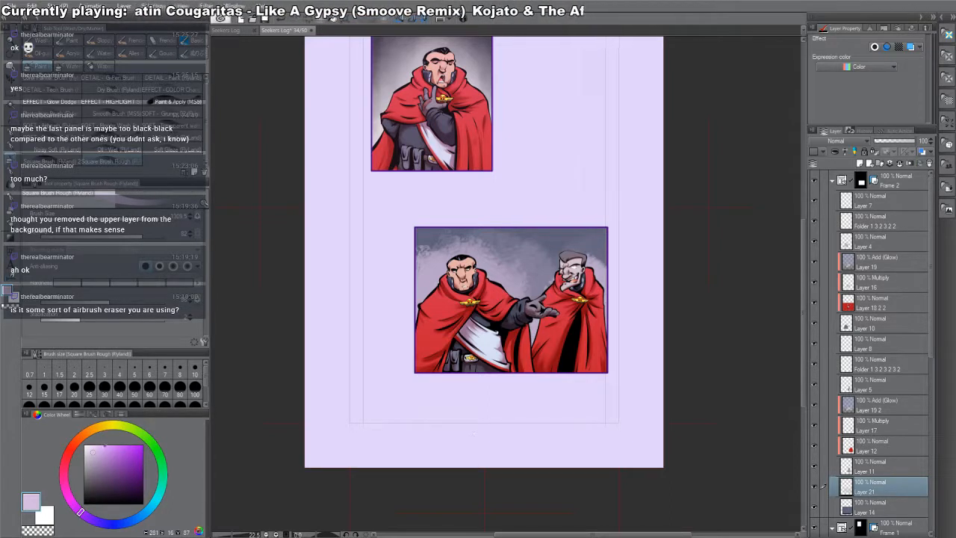
- Brush grey (HSV 281, 3, 61) into the lower panel's haze on Layer 21 and soften it with transparent color
click(86, 469)
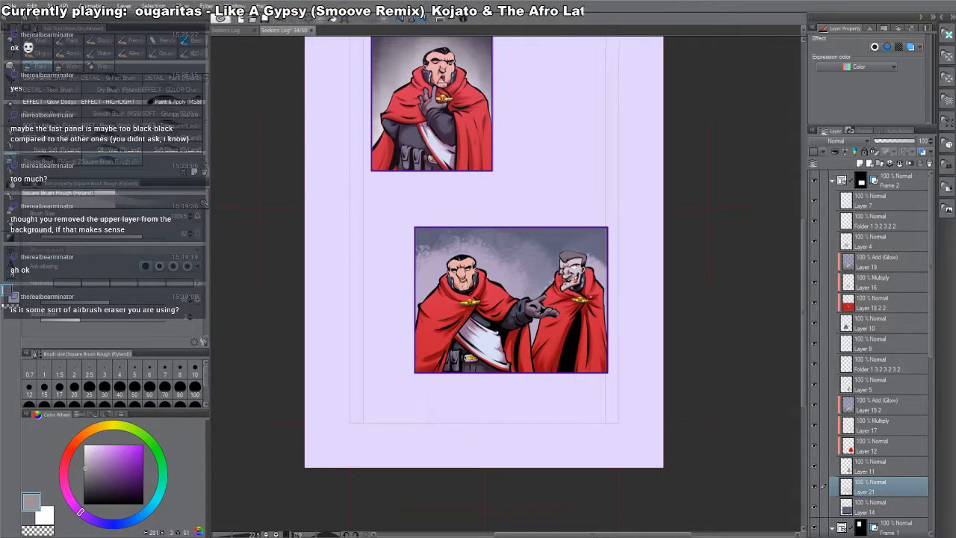
drag(426, 247, 482, 244)
click(497, 251)
key(c)
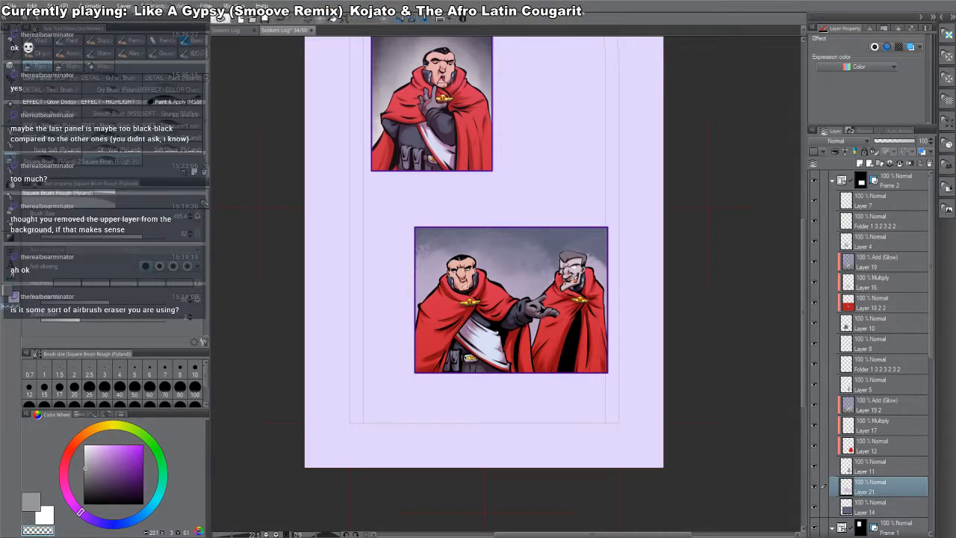
key(c)
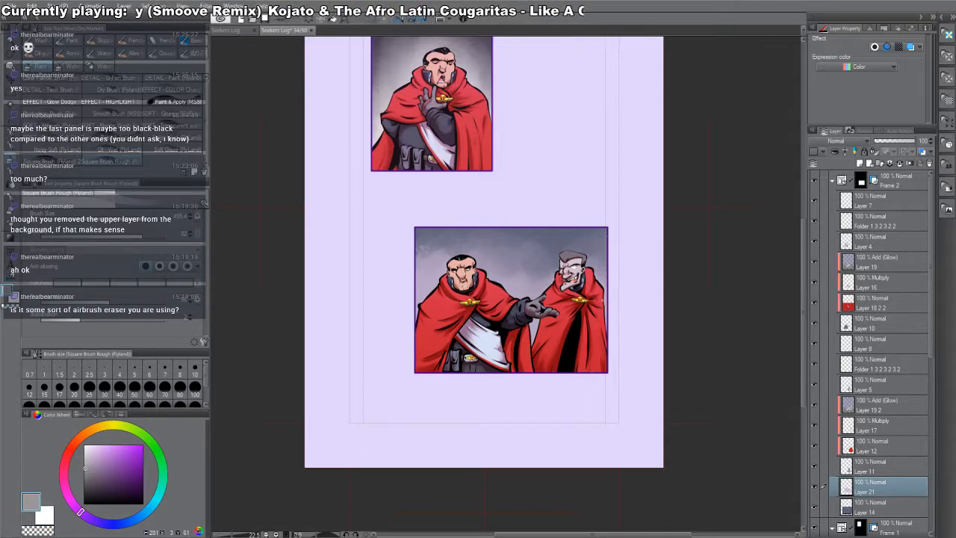
key(c)
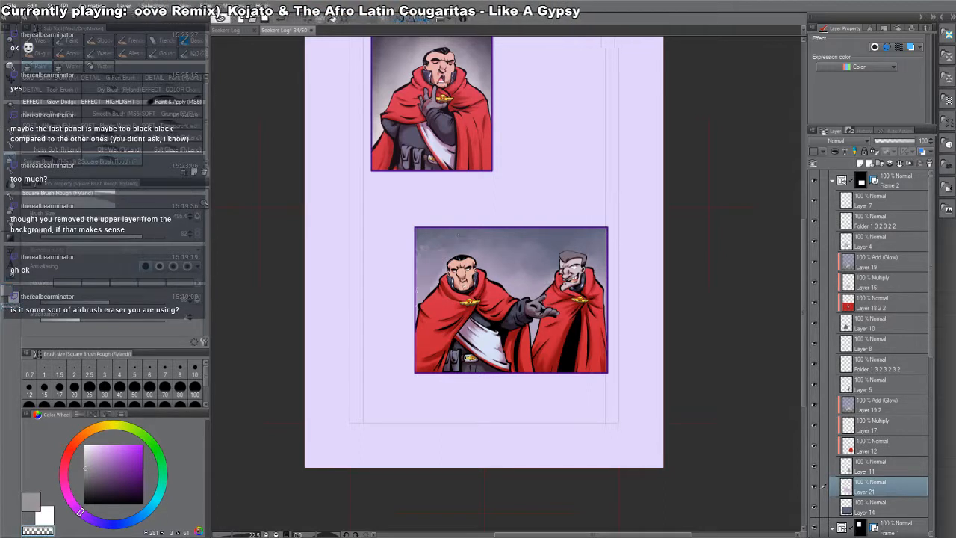
key(c)
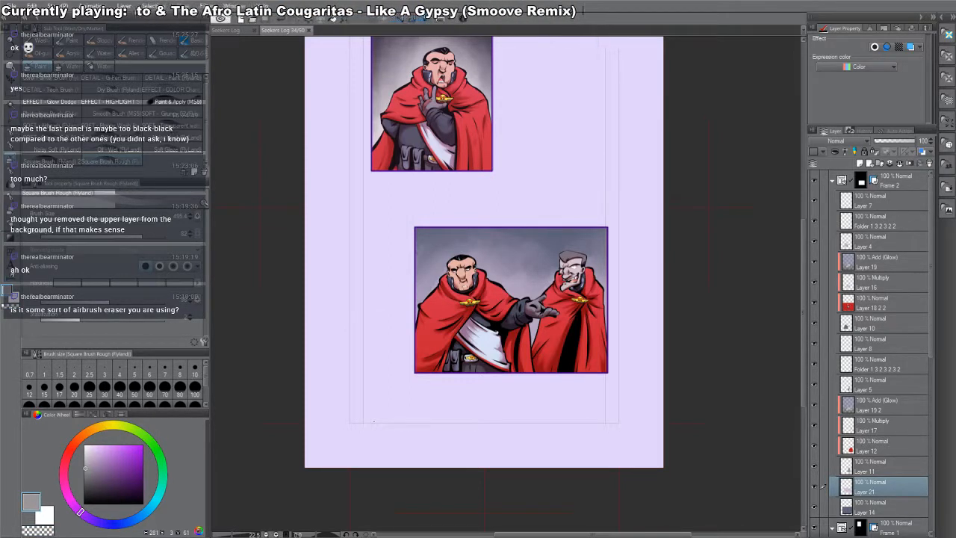
- Go to page 35, collapse the Folder 1 and Frame 1 folders, and select Frame 1
key(Page_Down)
key(space)
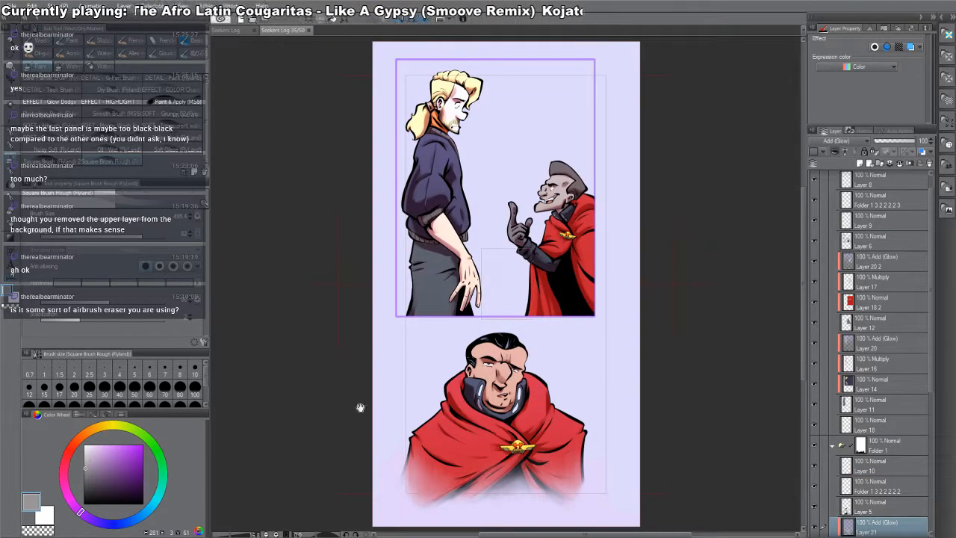
drag(675, 350, 668, 365)
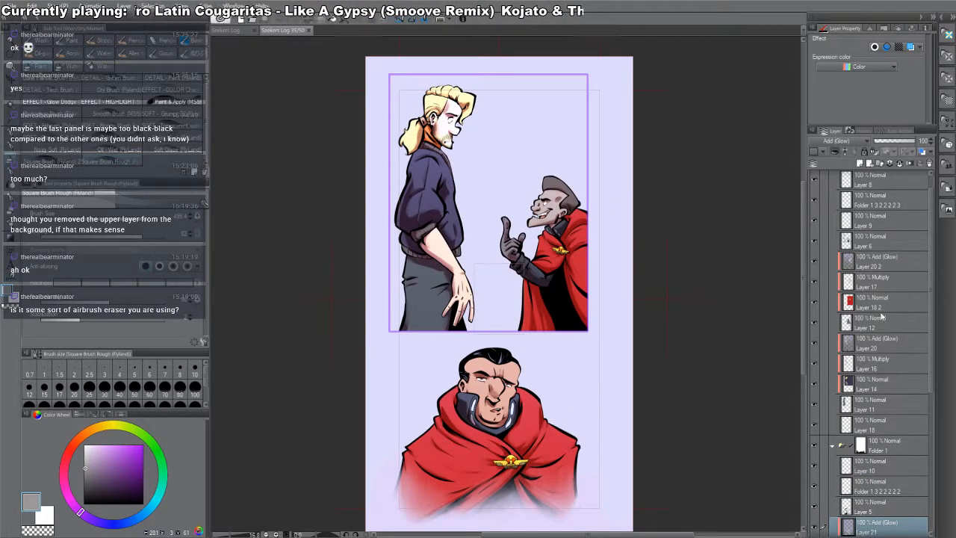
click(840, 443)
scroll(840, 444, up, 1)
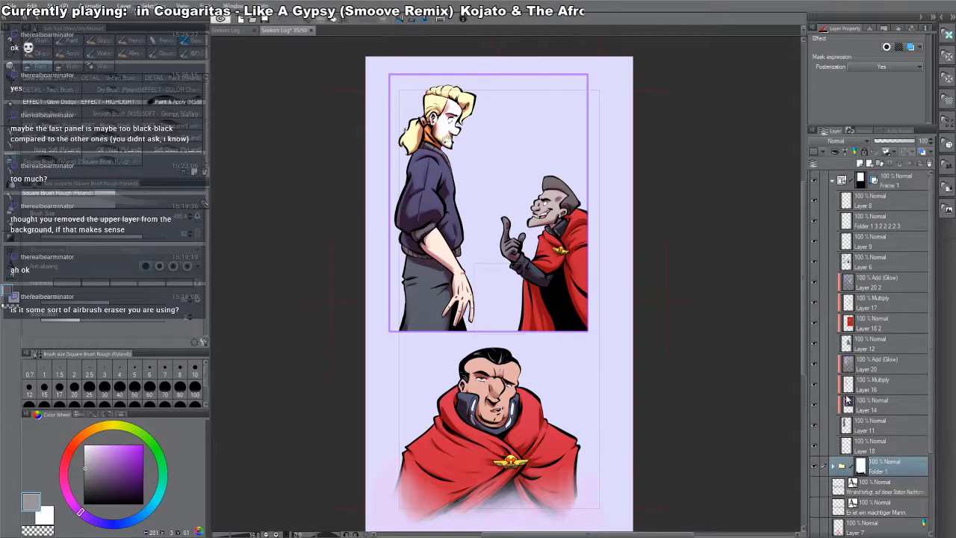
click(834, 180)
click(872, 179)
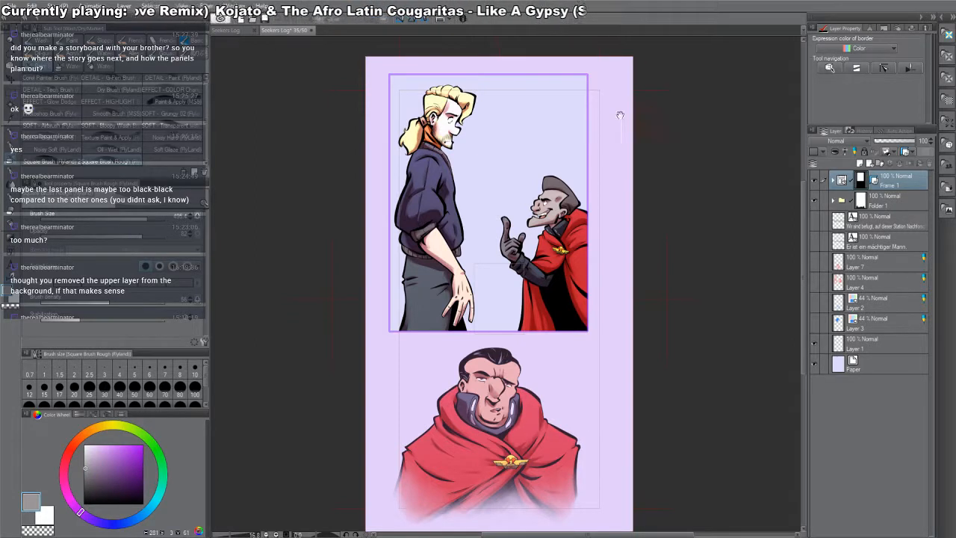
- Set the brush size of the Frame 1 panel border to 10
drag(620, 115, 615, 116)
drag(475, 155, 483, 178)
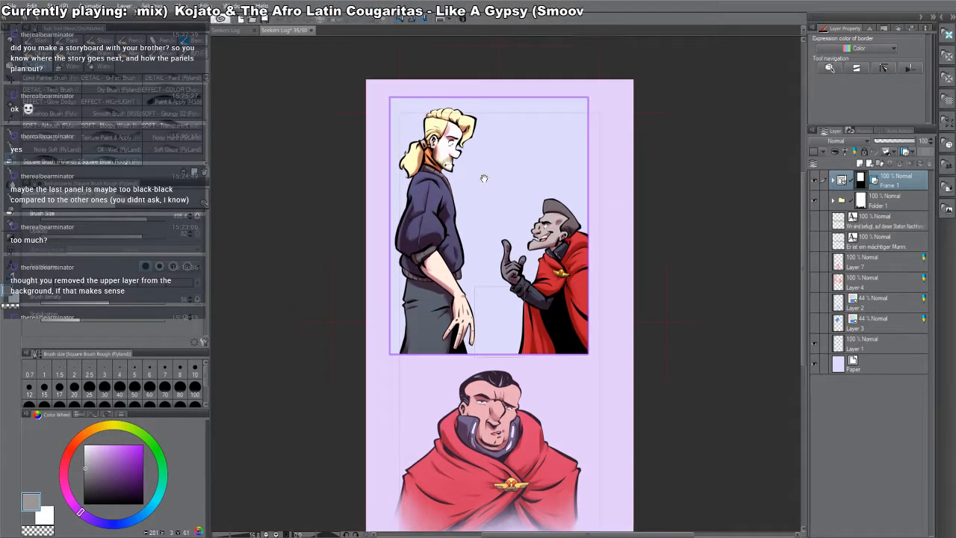
key(o)
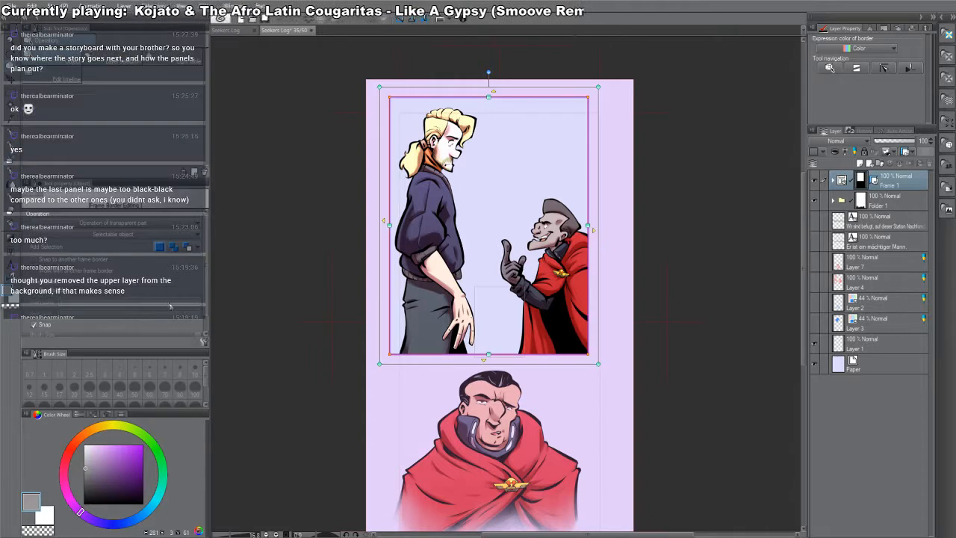
scroll(206, 323, down, 1)
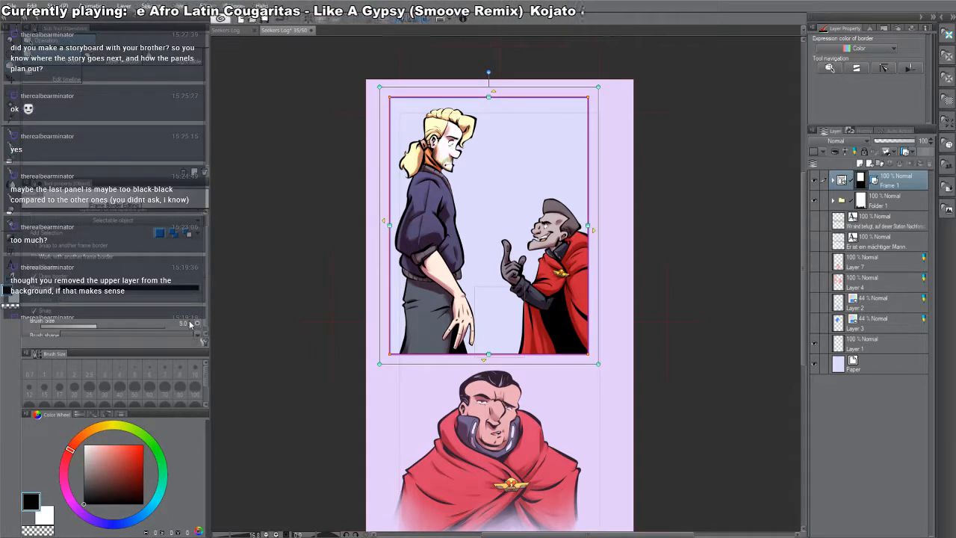
click(190, 322)
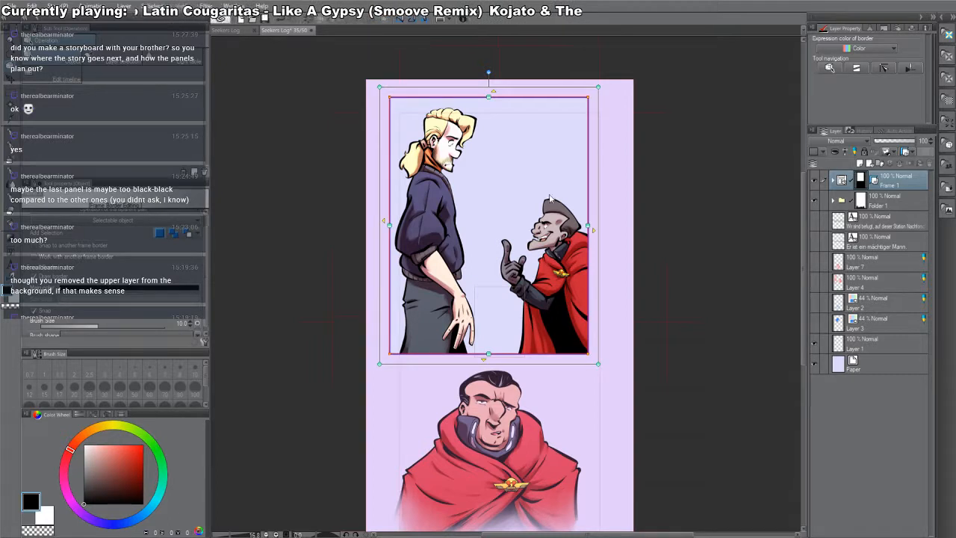
drag(597, 157, 601, 184)
key(/)
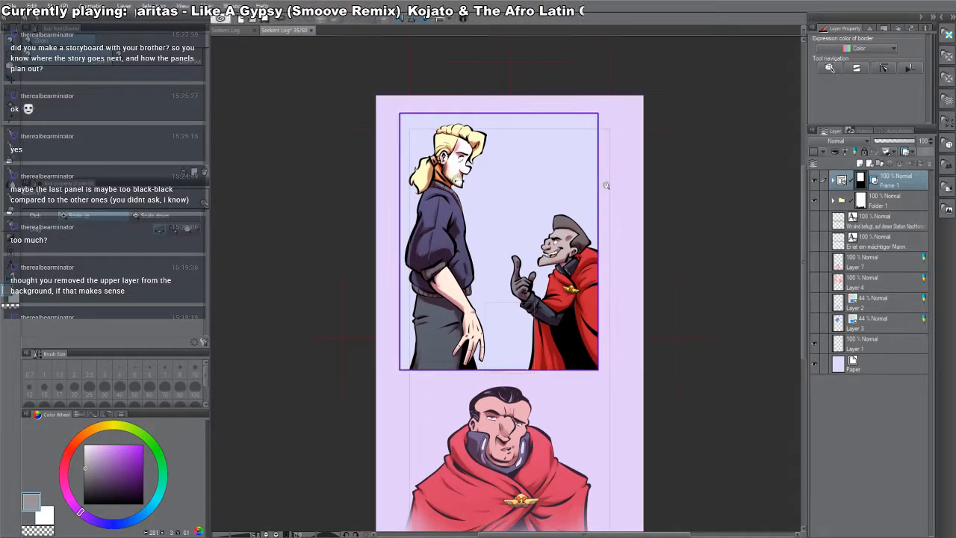
- Fill Layer 18 in the Frame 1 folder with white behind the upper panel's two figures
click(833, 181)
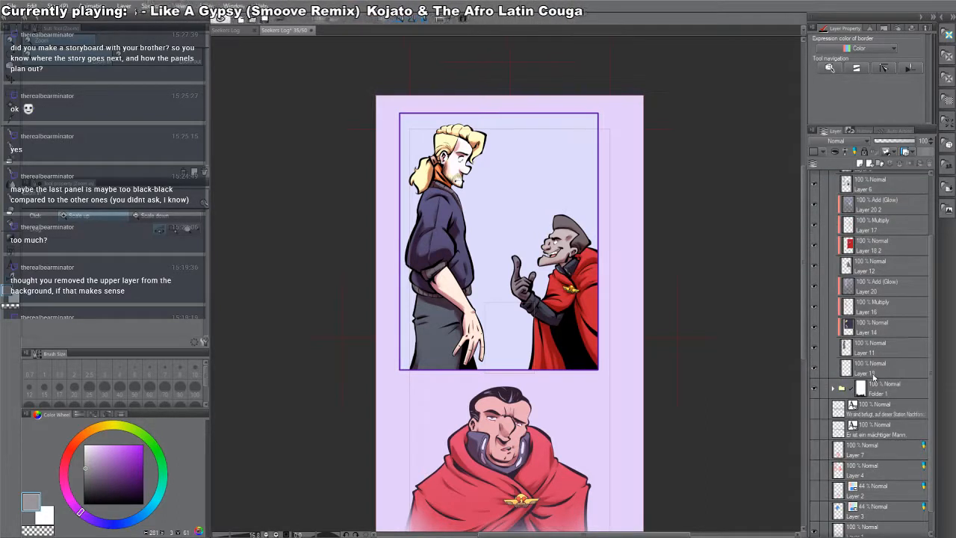
click(869, 368)
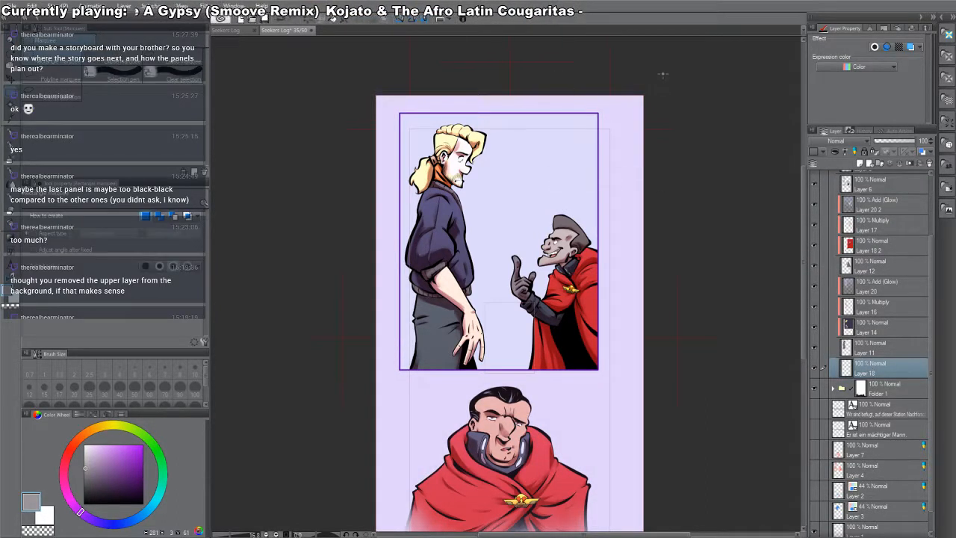
drag(662, 74, 334, 401)
key(x)
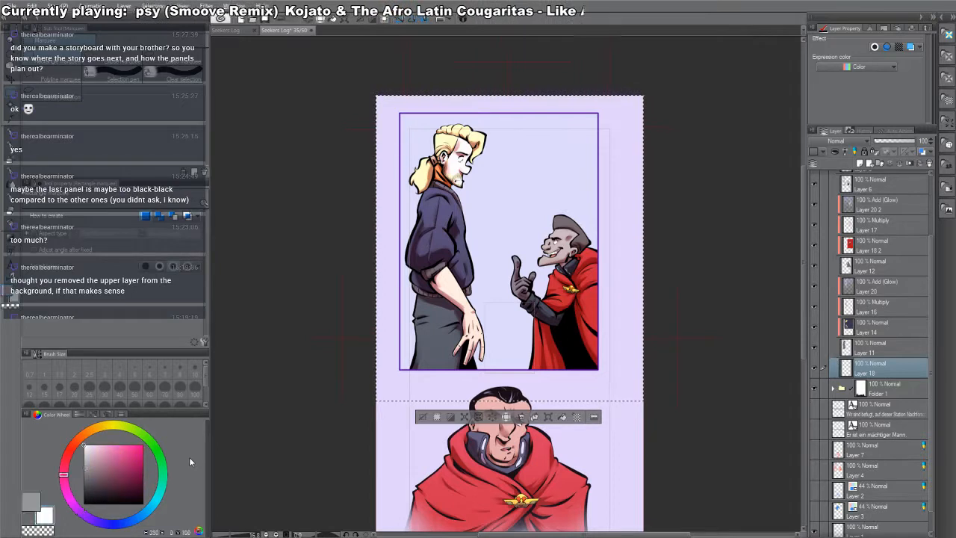
key(alt+BackSpace)
key(ctrl+d)
- Add a new layer above the white fill and brush dark navy (HSV 243, 78, 27) over the panel background
key(ctrl+shift+n)
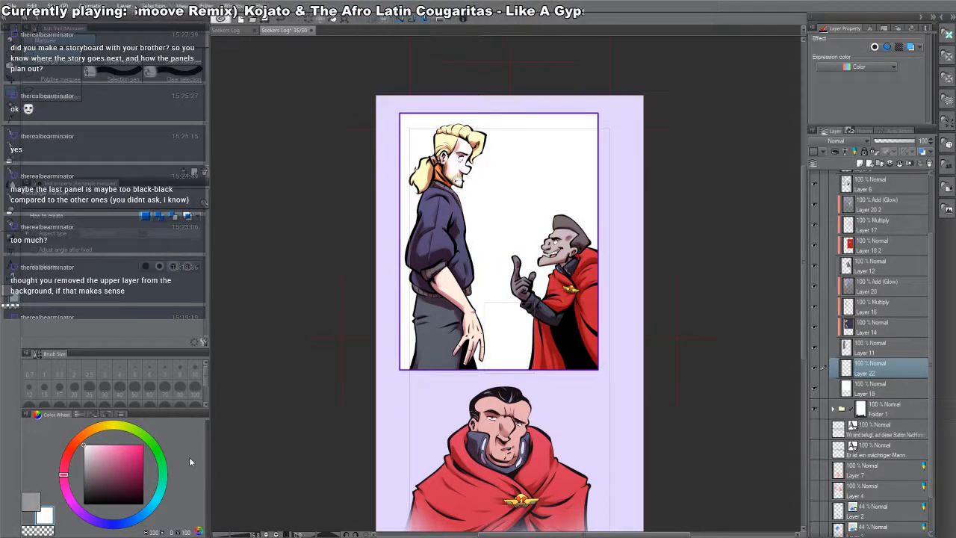
key(b)
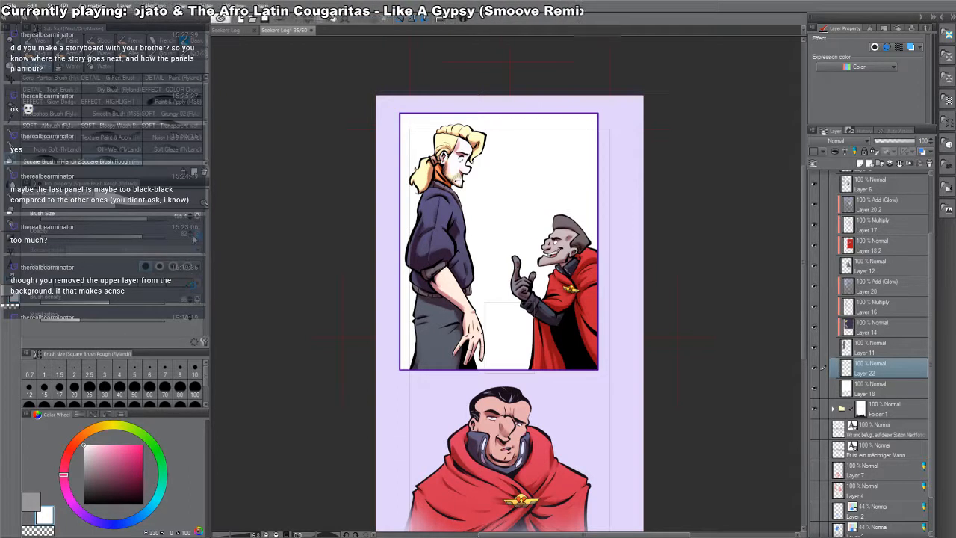
click(111, 523)
click(129, 488)
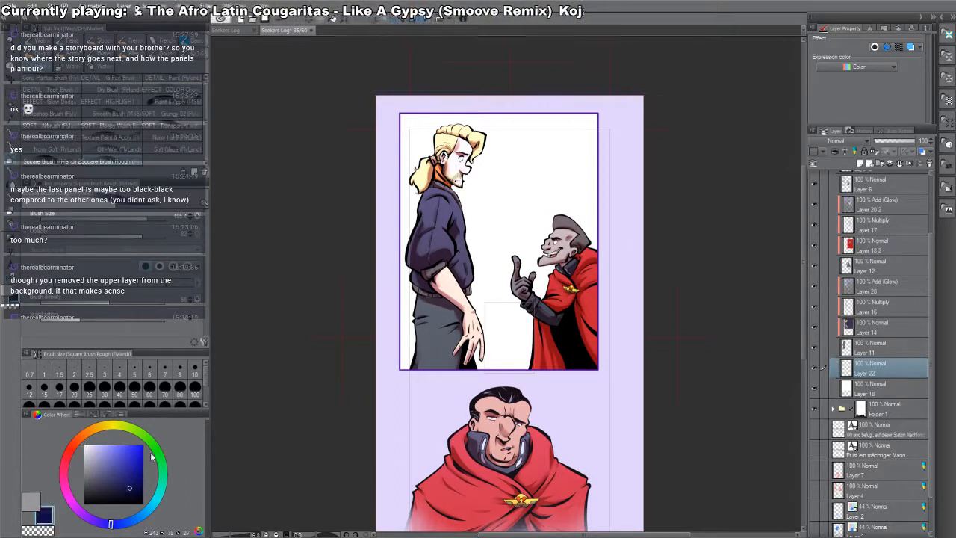
mouse_move(374, 322)
mouse_down()
mouse_move(374, 293)
mouse_move(479, 168)
mouse_move(380, 217)
mouse_move(619, 195)
mouse_move(418, 127)
mouse_move(493, 119)
mouse_move(597, 168)
mouse_move(576, 140)
mouse_move(388, 277)
mouse_move(568, 161)
mouse_move(418, 269)
mouse_move(586, 205)
mouse_move(407, 359)
mouse_move(523, 329)
mouse_move(482, 366)
mouse_up()
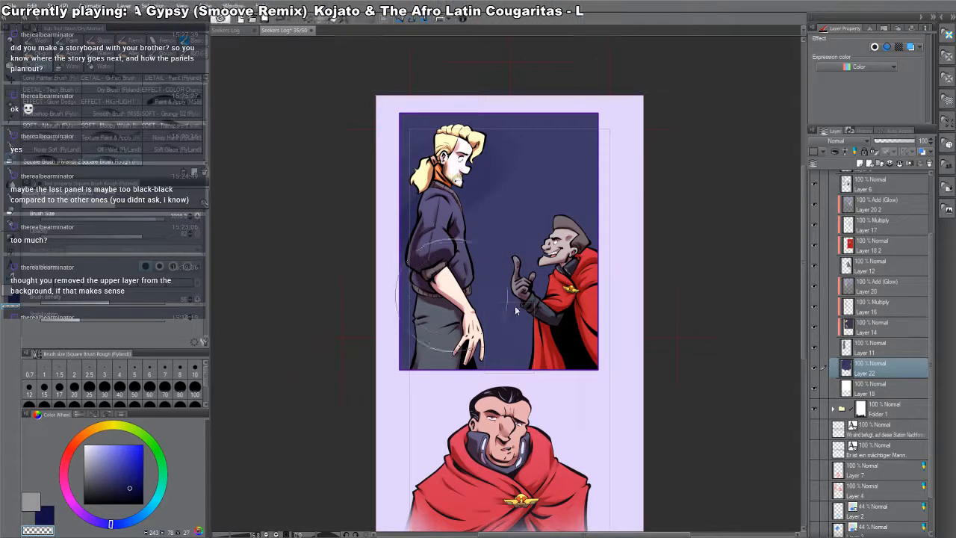
- Erase the navy with large upward transparent strokes to form a gradient that is light below and dark above
drag(512, 363, 502, 83)
drag(537, 342, 563, 53)
drag(567, 376, 579, 175)
drag(493, 370, 459, 116)
drag(407, 373, 416, 128)
drag(530, 299, 525, 176)
drag(565, 248, 579, 161)
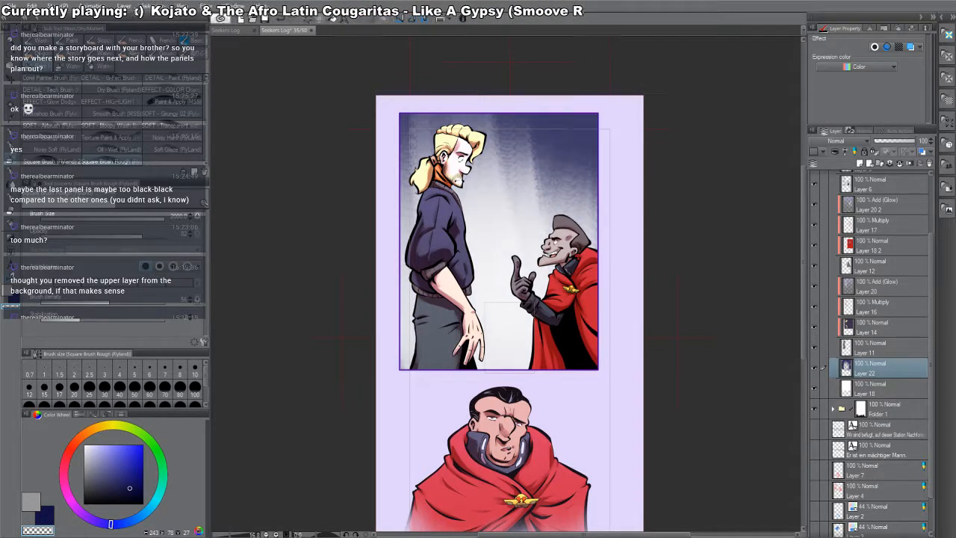
drag(546, 200, 576, 97)
mouse_move(477, 211)
mouse_down()
mouse_move(506, 135)
mouse_move(486, 108)
mouse_up()
drag(441, 180, 418, 123)
mouse_move(410, 178)
mouse_down()
mouse_move(424, 116)
mouse_move(415, 116)
mouse_up()
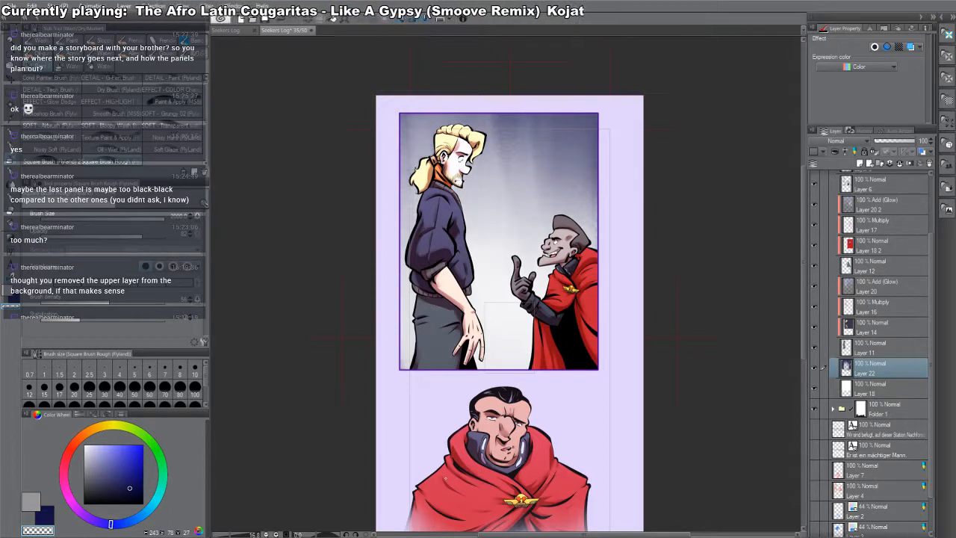
drag(405, 223, 412, 120)
mouse_move(409, 154)
mouse_down()
mouse_move(418, 116)
mouse_move(405, 178)
mouse_move(406, 345)
mouse_up()
- Deepen the gradient's upper area and corners with navy brush strokes on Layer 22, undoing the last stroke
key(x)
key(x)
mouse_move(489, 150)
mouse_down()
mouse_move(502, 206)
mouse_move(546, 206)
mouse_move(594, 232)
mouse_up()
mouse_move(441, 120)
mouse_down()
mouse_move(409, 149)
mouse_move(403, 182)
mouse_up()
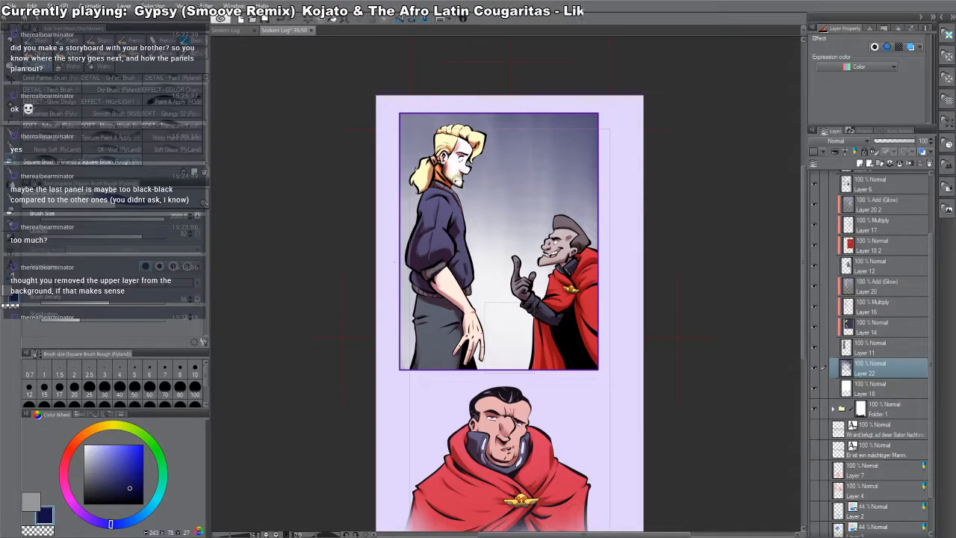
mouse_move(583, 228)
mouse_down()
mouse_move(410, 209)
mouse_move(590, 168)
mouse_move(414, 146)
mouse_move(590, 123)
mouse_up()
key(ctrl+z)
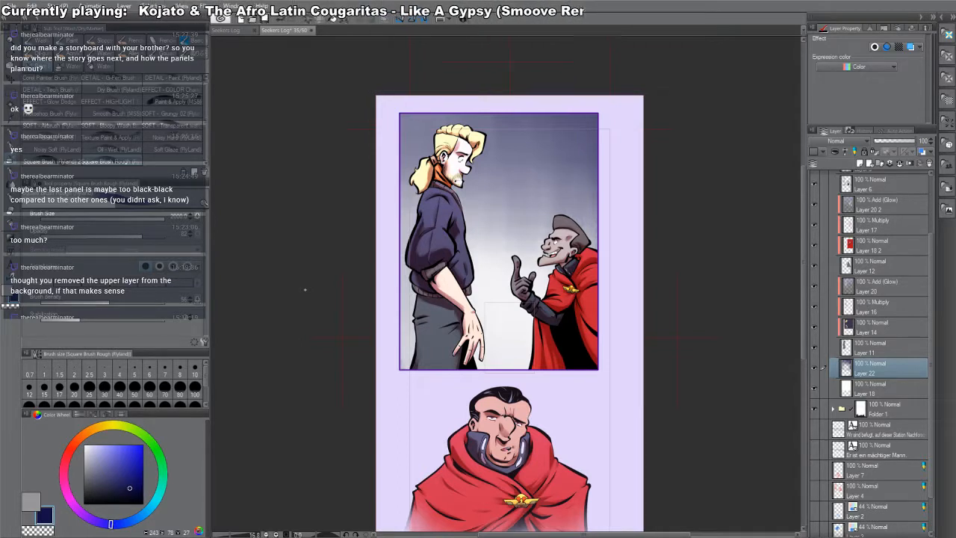
drag(305, 290, 314, 333)
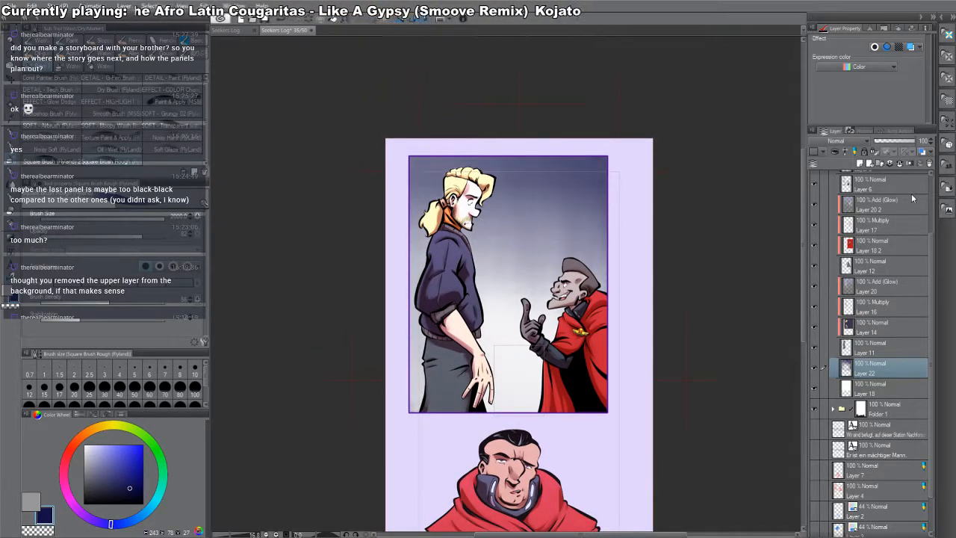
key(c)
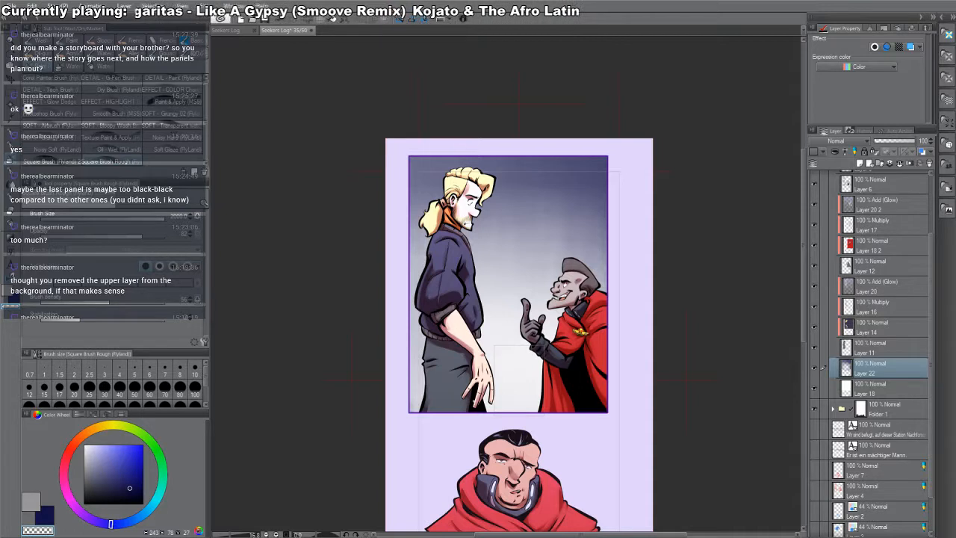
- Select the upper panel's area on Layer 18 and fill it with a pale yellow (HSV 59, 12, 94)
click(858, 390)
key(c)
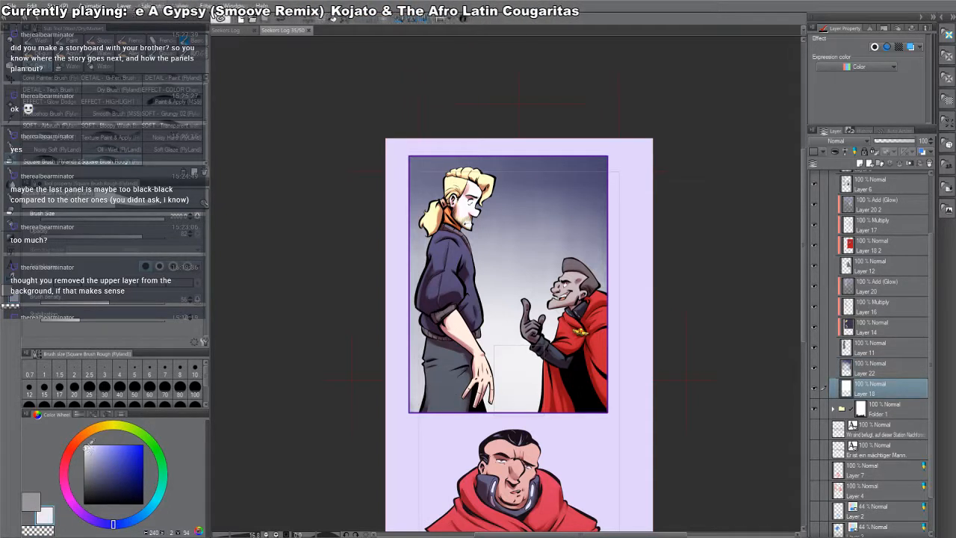
click(68, 453)
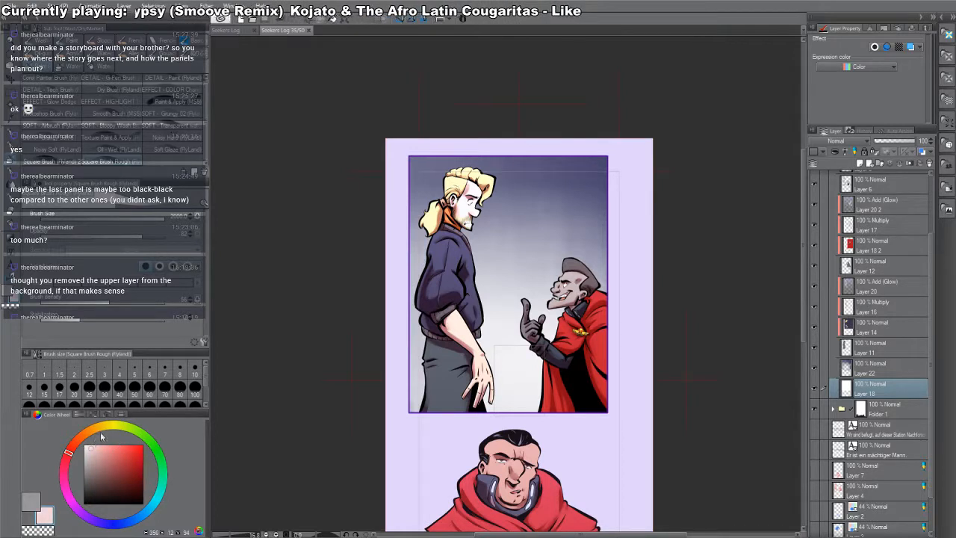
click(112, 425)
key(m)
drag(613, 421, 213, 117)
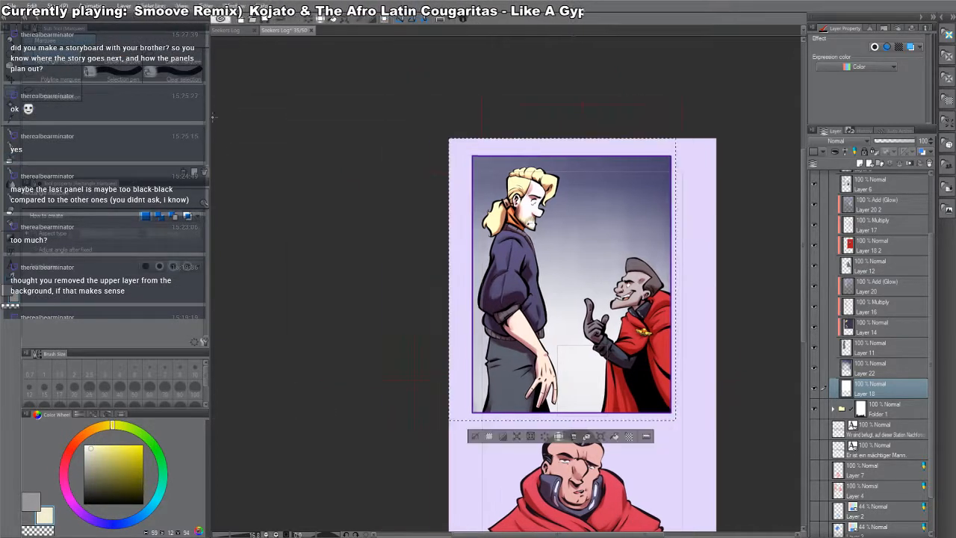
key(alt+Delete)
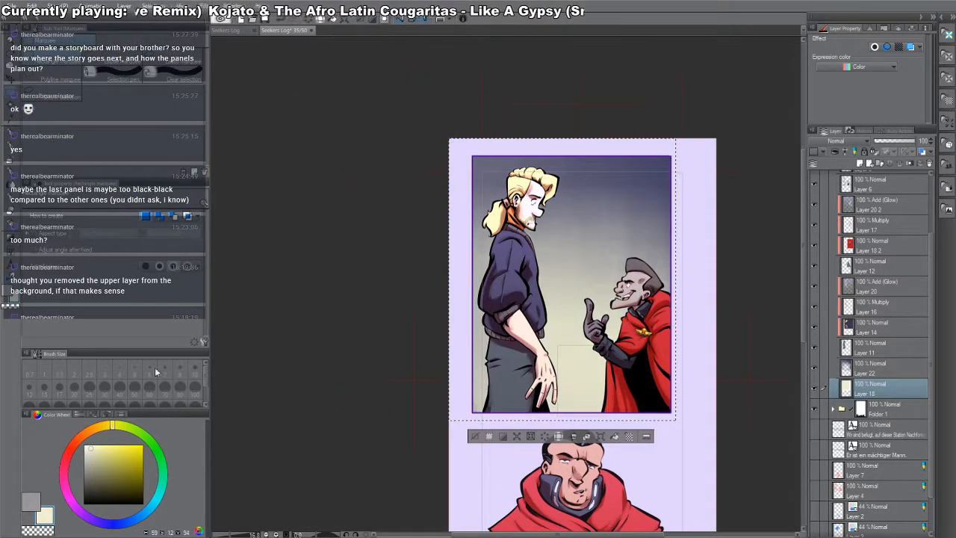
- Refill Layer 18 with a pale greenish grey (HSV 80, 6, 92), deselect, and save the page
click(130, 427)
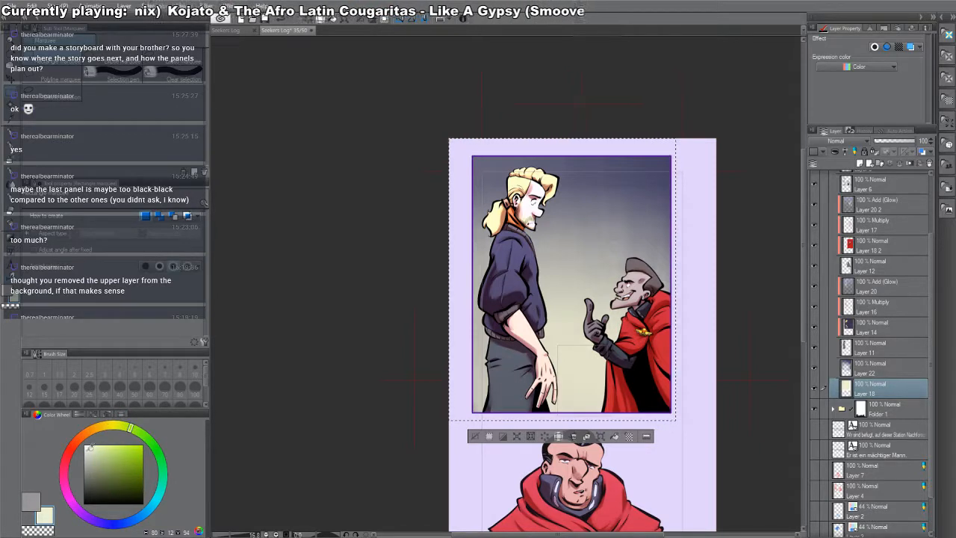
click(85, 450)
key(alt+Delete)
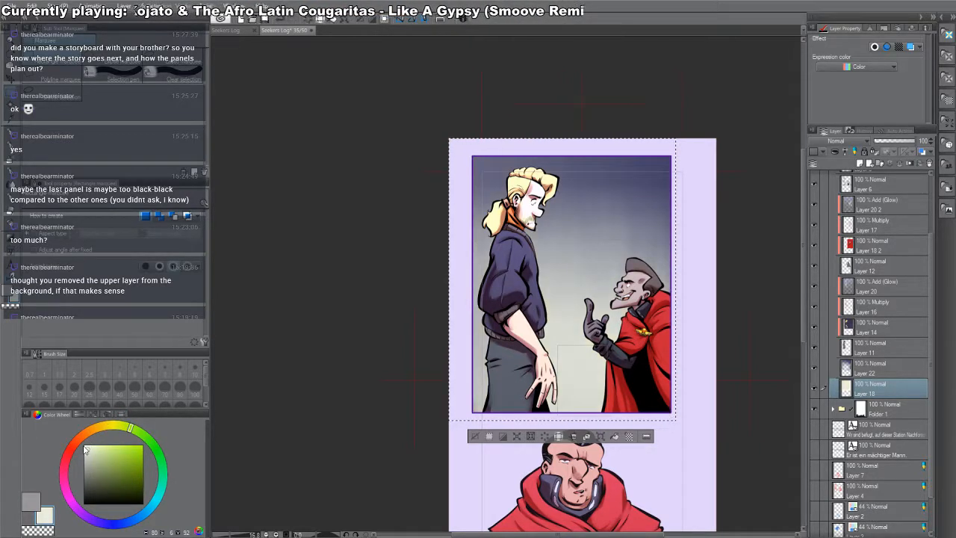
key(ctrl+d)
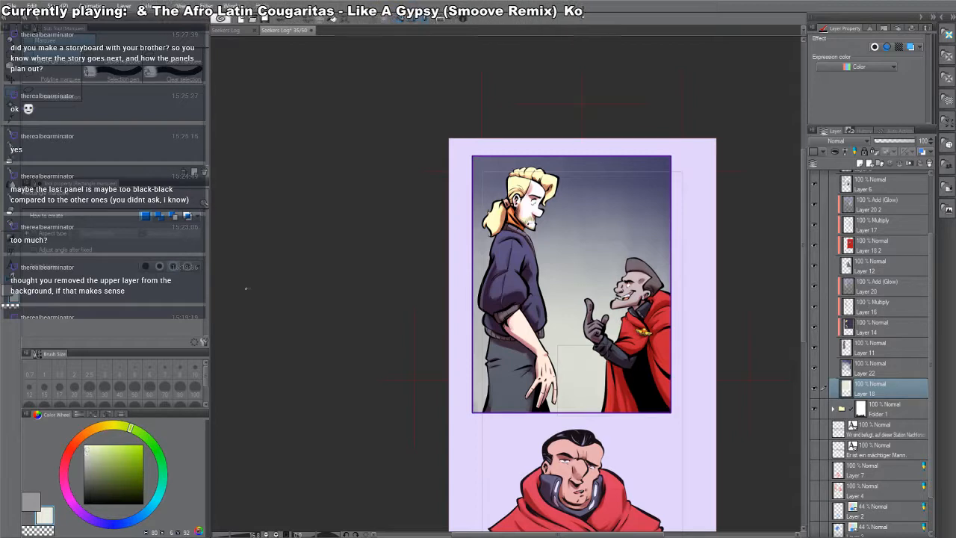
key(ctrl+s)
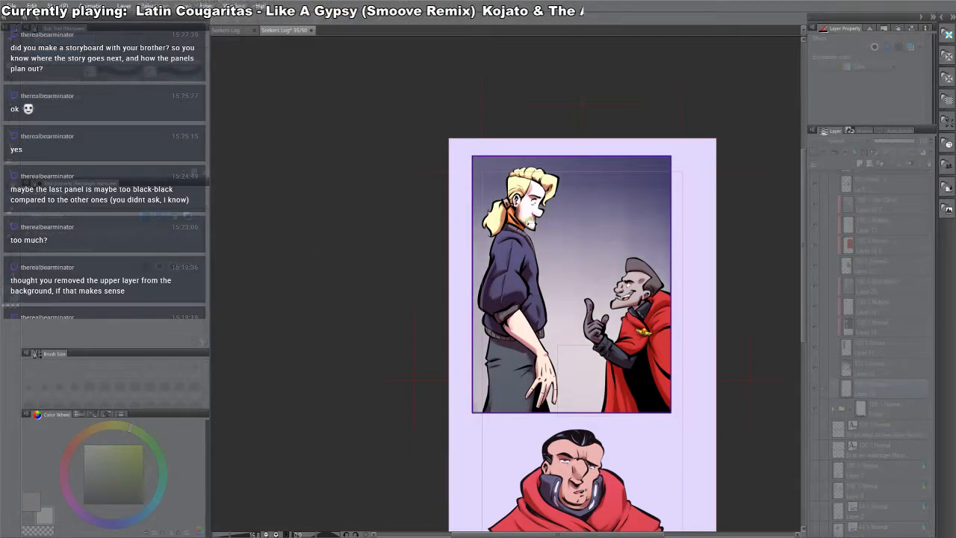
- Make Layer 15 at the base of Folder 1, beneath the lower figure's color layers, the active layer
click(871, 166)
drag(615, 503, 541, 299)
ctrl+click(535, 299)
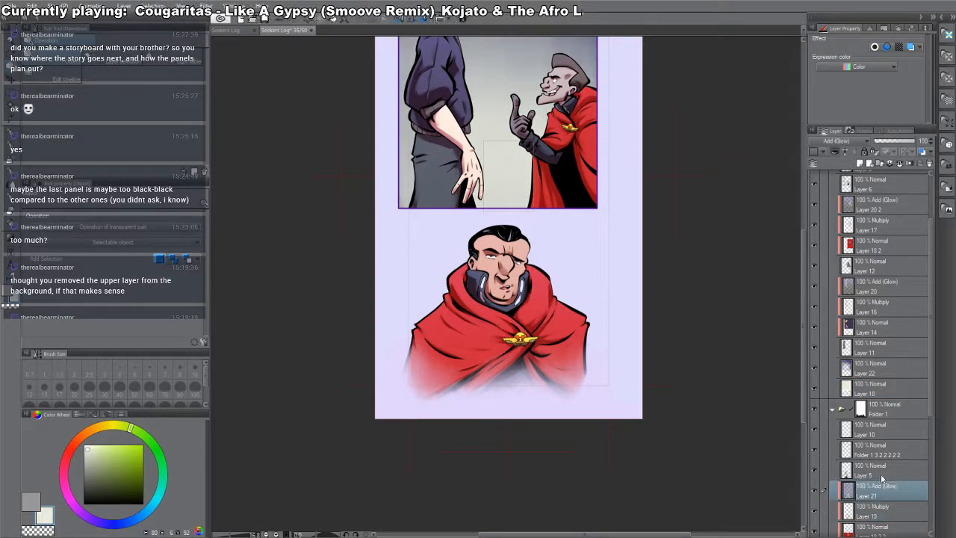
click(833, 410)
click(899, 429)
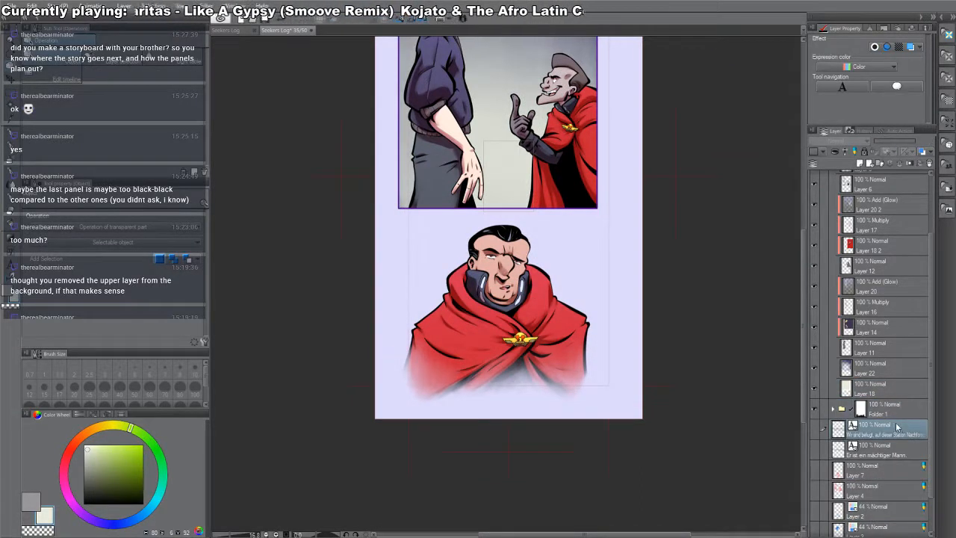
click(833, 409)
click(870, 404)
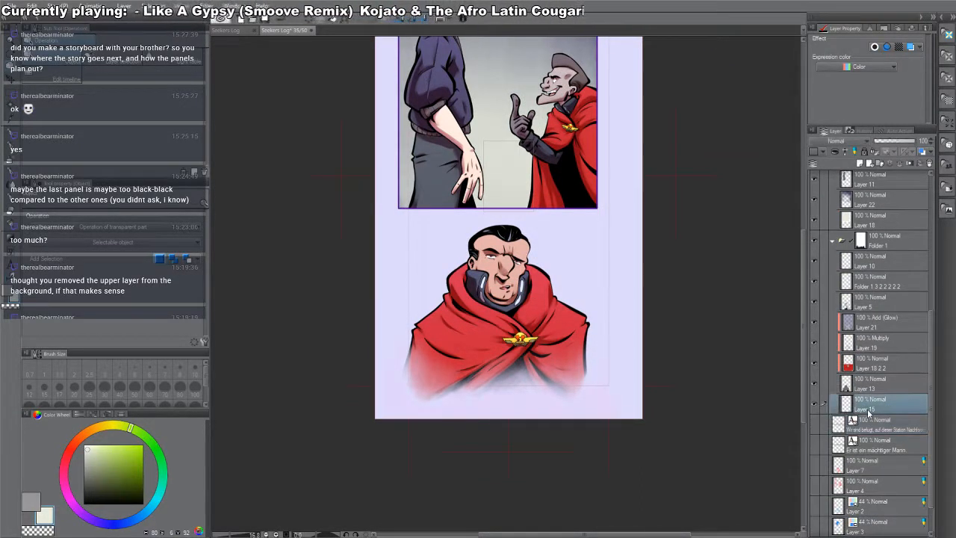
- Brush a soft black haze around the lower figure's head and shoulders on Layer 15, undoing the first two strokes and adjusting the brush size
key(b)
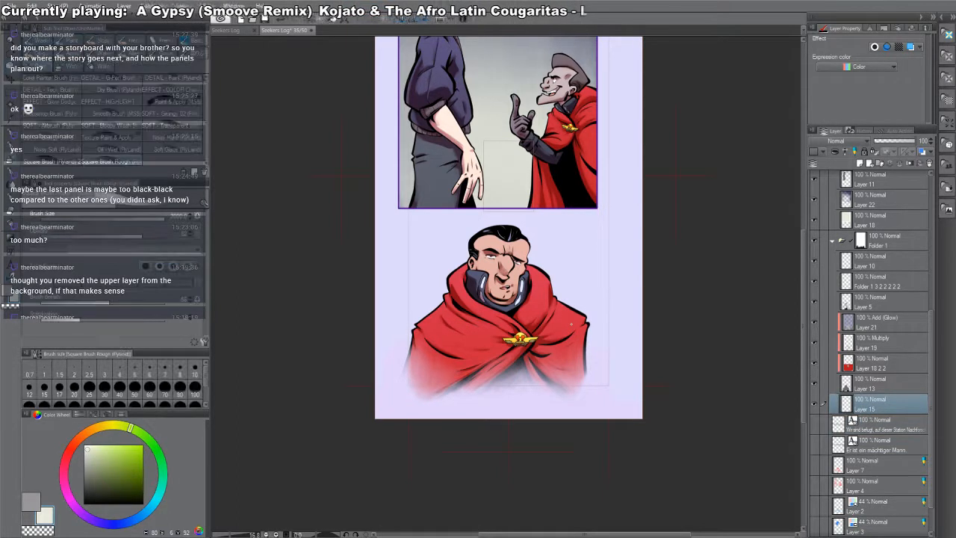
key(d)
mouse_move(385, 370)
mouse_down()
mouse_move(411, 306)
mouse_move(526, 214)
mouse_up()
key(ctrl+z)
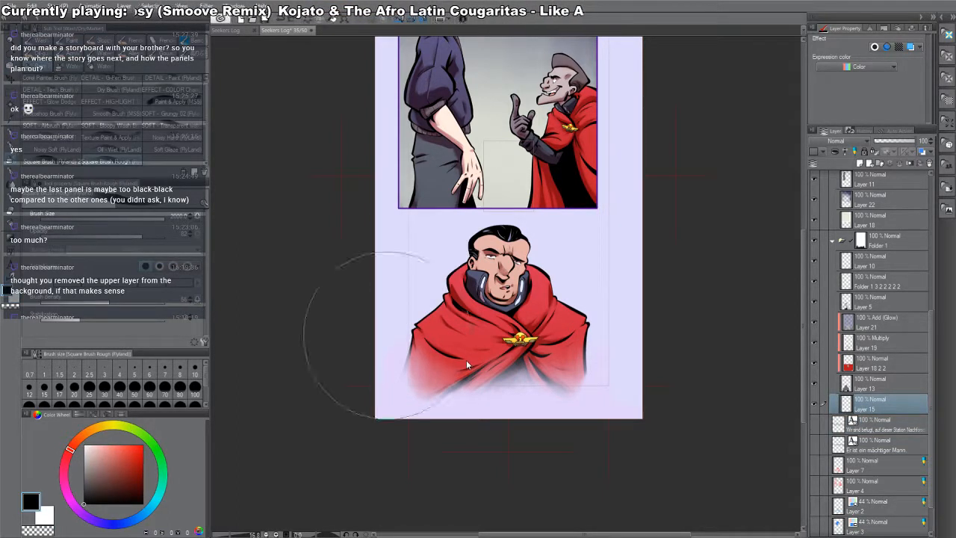
mouse_move(433, 302)
mouse_down()
mouse_move(436, 267)
mouse_move(449, 263)
mouse_move(441, 254)
mouse_move(432, 310)
mouse_move(433, 247)
mouse_move(459, 251)
mouse_up()
key(ctrl+z)
key(])
drag(469, 289, 480, 262)
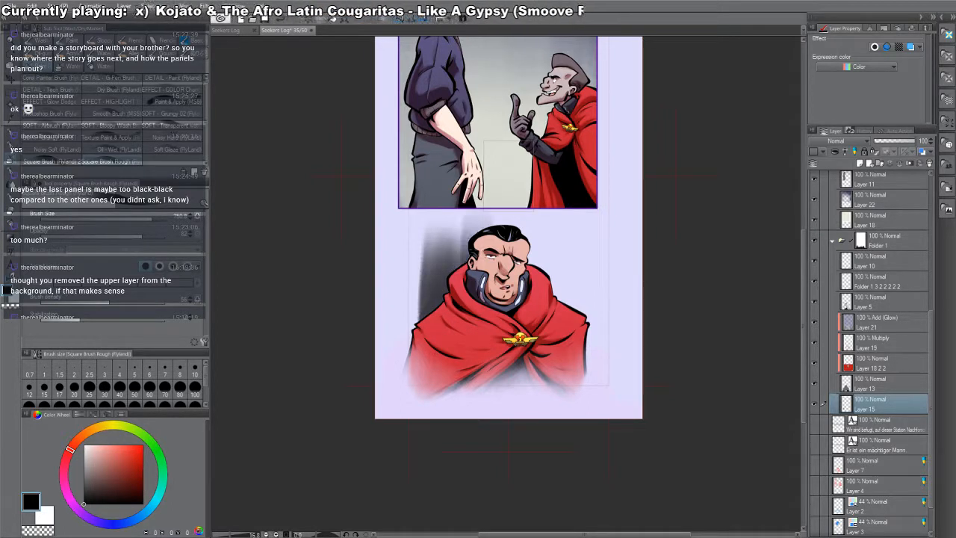
mouse_move(555, 317)
mouse_down()
mouse_move(576, 374)
mouse_move(591, 348)
mouse_up()
mouse_move(566, 288)
mouse_down()
mouse_move(555, 206)
mouse_move(545, 251)
mouse_move(502, 219)
mouse_move(466, 247)
mouse_up()
mouse_move(465, 312)
mouse_down()
mouse_move(453, 256)
mouse_move(435, 287)
mouse_move(447, 256)
mouse_move(535, 256)
mouse_up()
drag(568, 302, 544, 241)
- Thin the black haze above and beside the lower figure's head with transparent brush strokes
key(c)
mouse_move(463, 217)
mouse_down()
mouse_move(427, 287)
mouse_move(511, 217)
mouse_move(581, 305)
mouse_up()
mouse_move(529, 219)
mouse_down()
mouse_move(502, 223)
mouse_move(426, 299)
mouse_move(437, 245)
mouse_move(456, 228)
mouse_move(446, 269)
mouse_move(559, 275)
mouse_move(569, 294)
mouse_up()
mouse_move(447, 266)
mouse_down()
mouse_move(465, 236)
mouse_move(441, 262)
mouse_up()
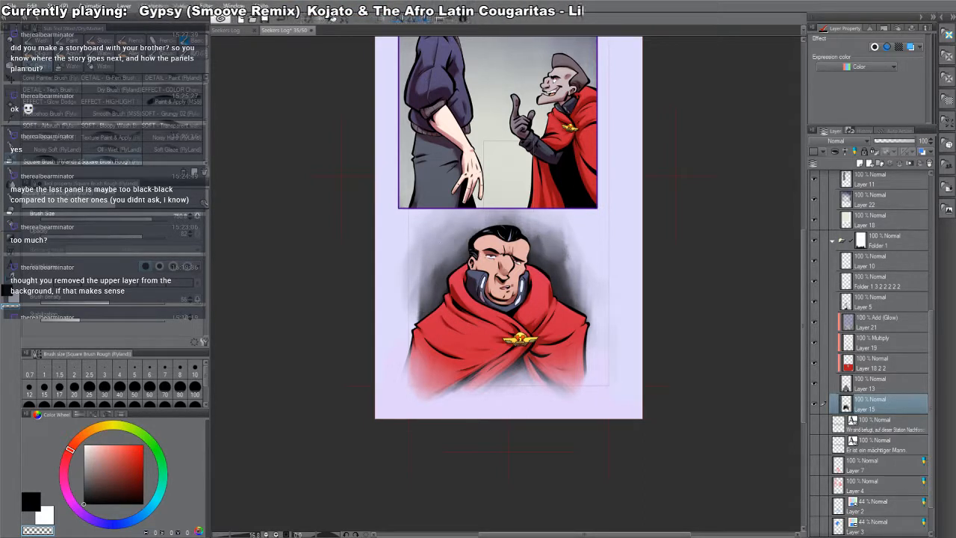
- Tint the haze beside the lower figure with a dark muted blue (HSV 240, 40, 44), redoing the first stroke
key(c)
click(115, 523)
click(107, 478)
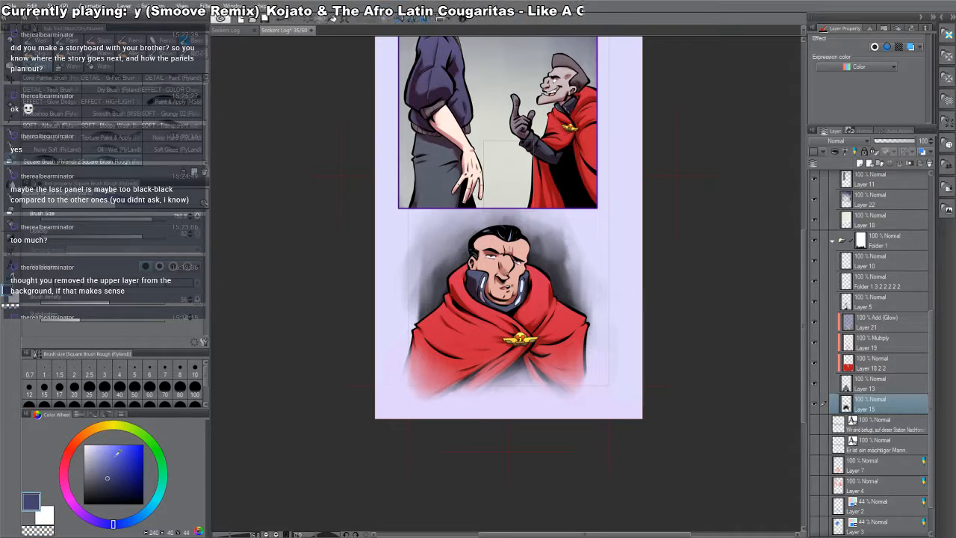
drag(413, 322, 449, 266)
key(ctrl+z)
mouse_move(443, 314)
mouse_down()
mouse_move(463, 279)
mouse_move(440, 317)
mouse_move(438, 283)
mouse_move(454, 255)
mouse_up()
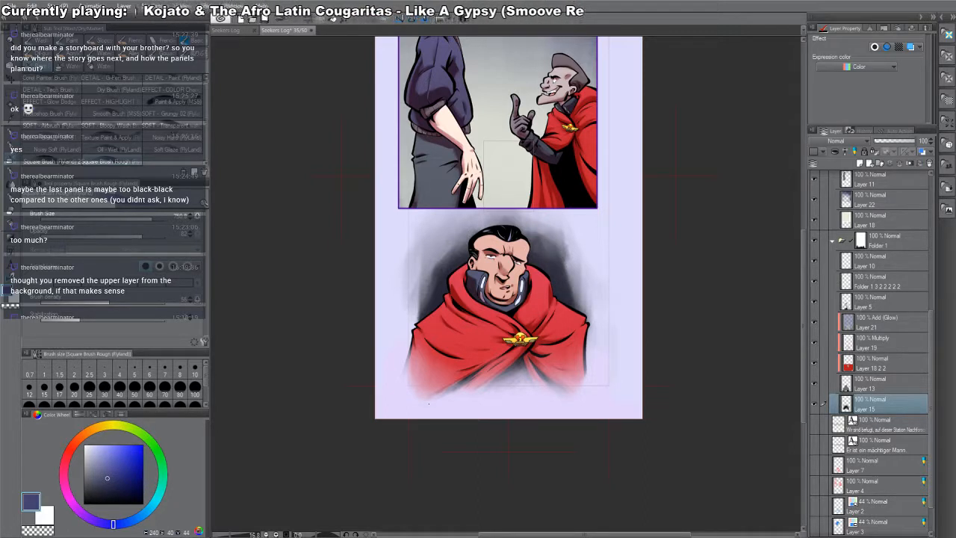
- Add brighter blue strokes (HSV 240, 49, 76) on both sides of the lower figure's head
click(113, 460)
mouse_move(436, 297)
mouse_down()
mouse_move(432, 276)
mouse_move(458, 251)
mouse_up()
mouse_move(533, 237)
mouse_down()
mouse_move(541, 300)
mouse_move(581, 304)
mouse_move(573, 282)
mouse_up()
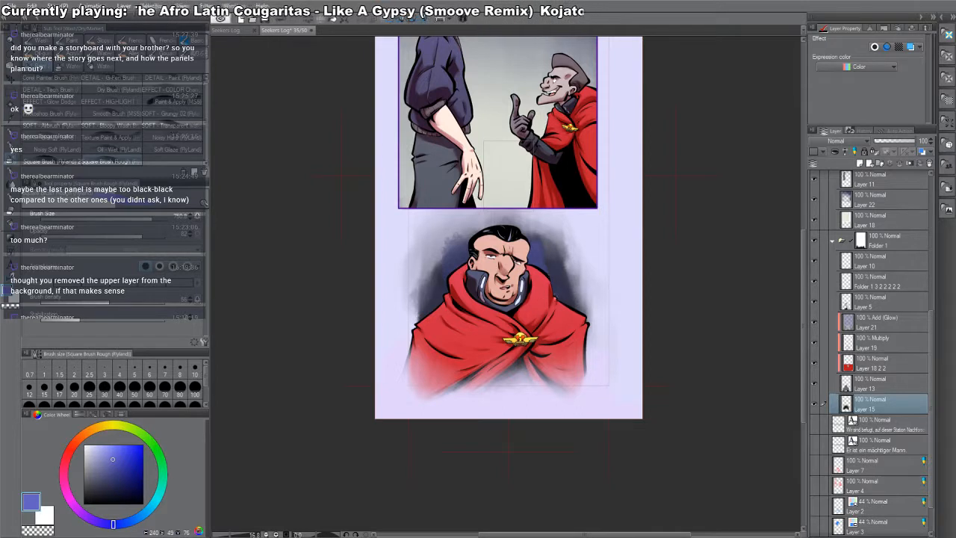
- Fade the blue haze around the lower figure and its outer edges with transparent brush strokes, and save the page
key(c)
mouse_move(464, 244)
mouse_down()
mouse_move(447, 261)
mouse_move(458, 246)
mouse_up()
drag(529, 236, 544, 255)
mouse_move(562, 296)
mouse_down()
mouse_move(556, 241)
mouse_move(548, 254)
mouse_up()
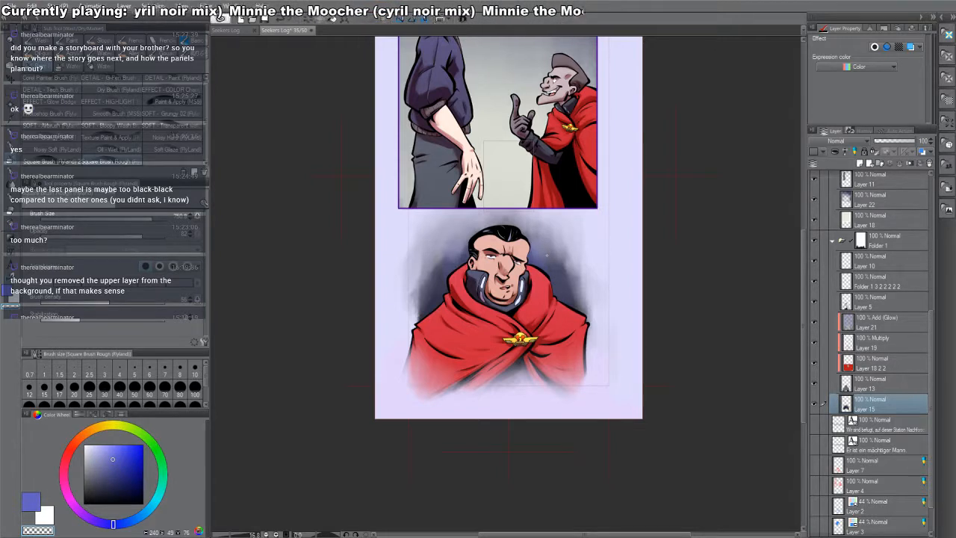
mouse_move(411, 289)
mouse_down()
mouse_move(429, 289)
mouse_move(422, 281)
mouse_move(419, 297)
mouse_move(403, 261)
mouse_up()
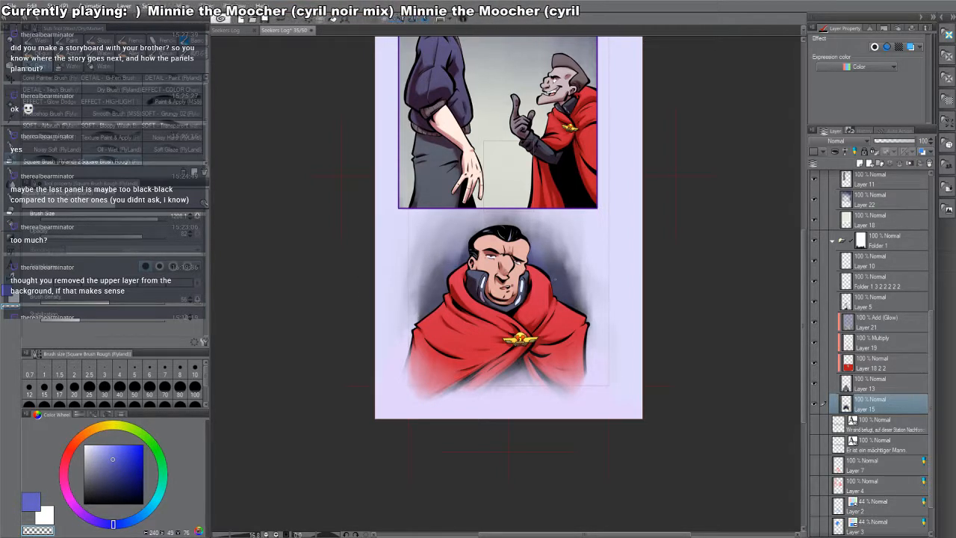
mouse_move(555, 279)
mouse_down()
mouse_move(576, 297)
mouse_move(591, 297)
mouse_up()
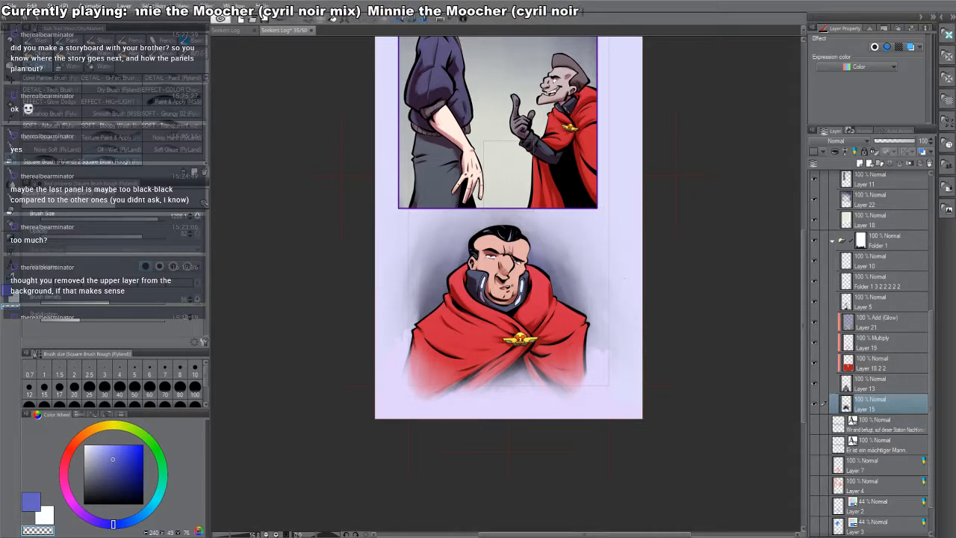
key(e)
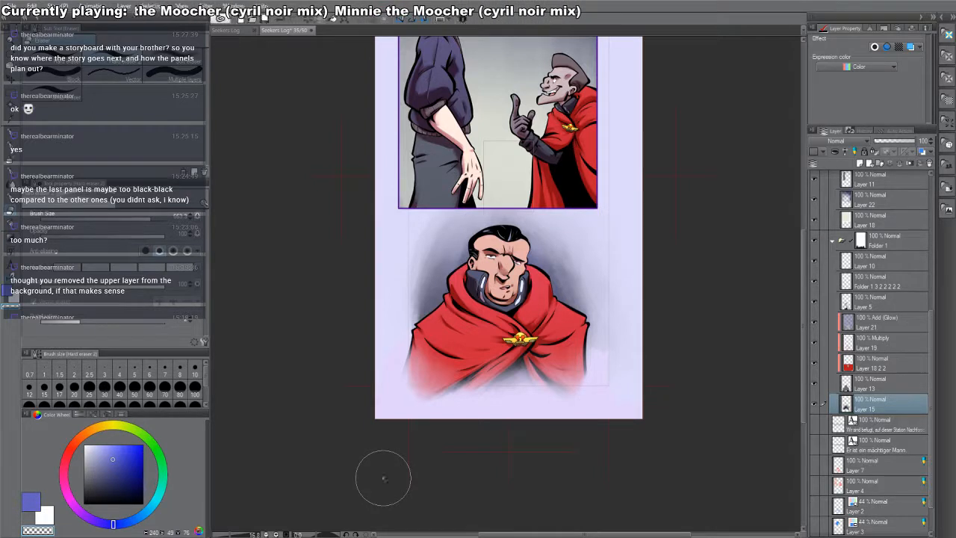
key(b)
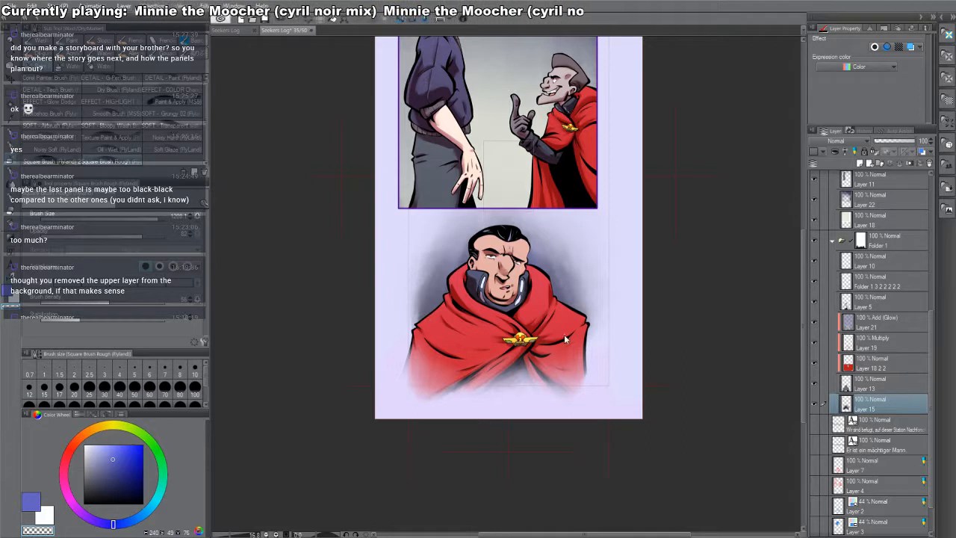
key(ctrl+s)
- Open page 1 of the storyboards_ch002 project and view its panels and captions
scroll(417, 280, down, 1)
drag(513, 261, 522, 307)
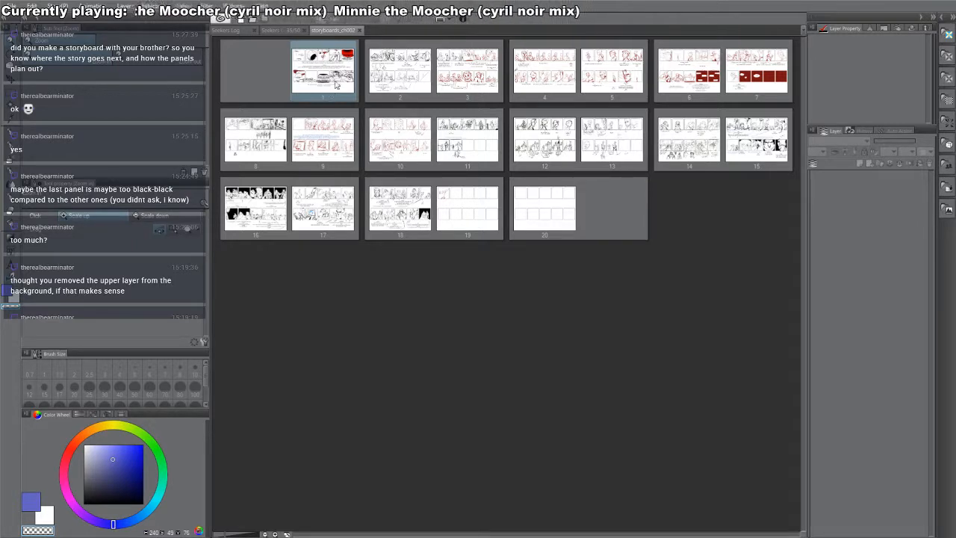
double_click(336, 81)
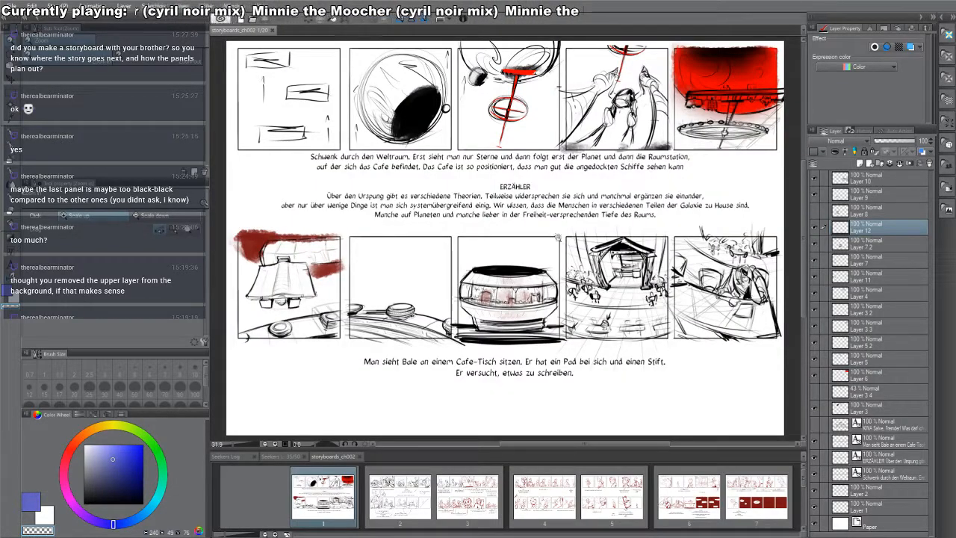
scroll(557, 239, down, 2)
drag(535, 266, 528, 257)
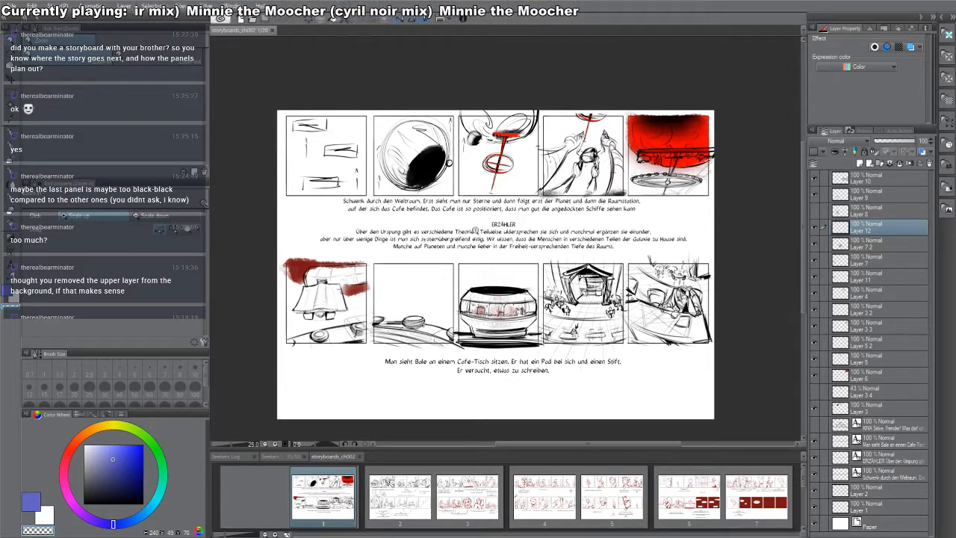
scroll(498, 269, up, 1)
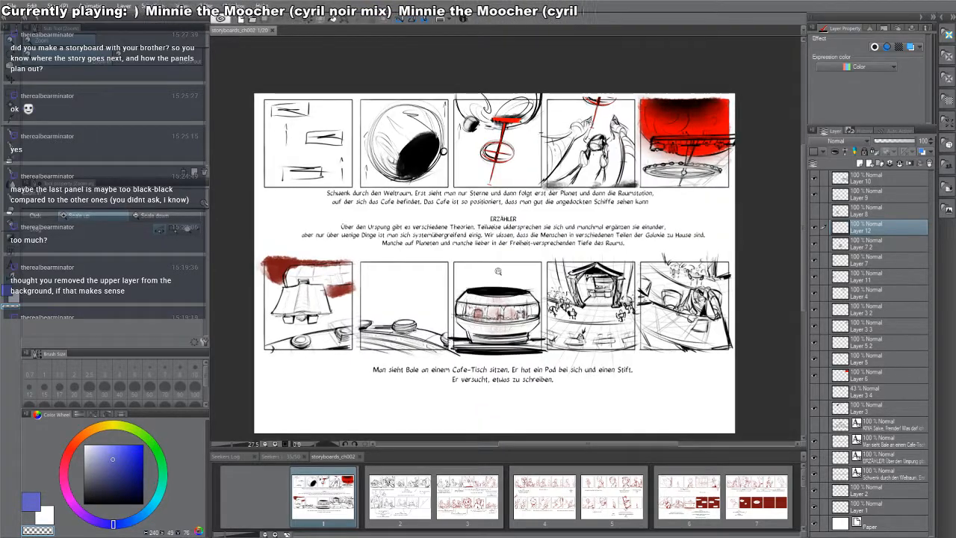
- Look through storyboard pages 2 to 6, and close the storyboard page and project
key(Page_Down)
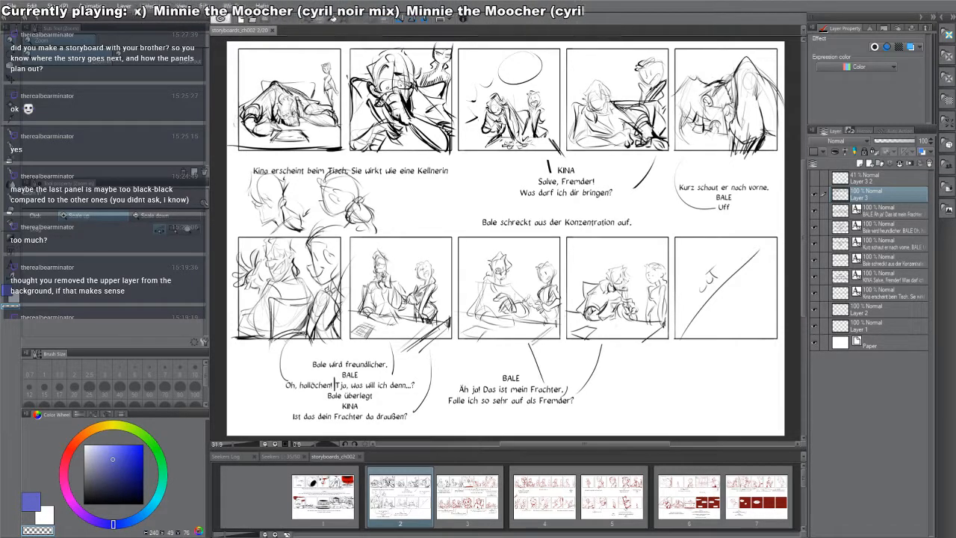
key(Page_Down)
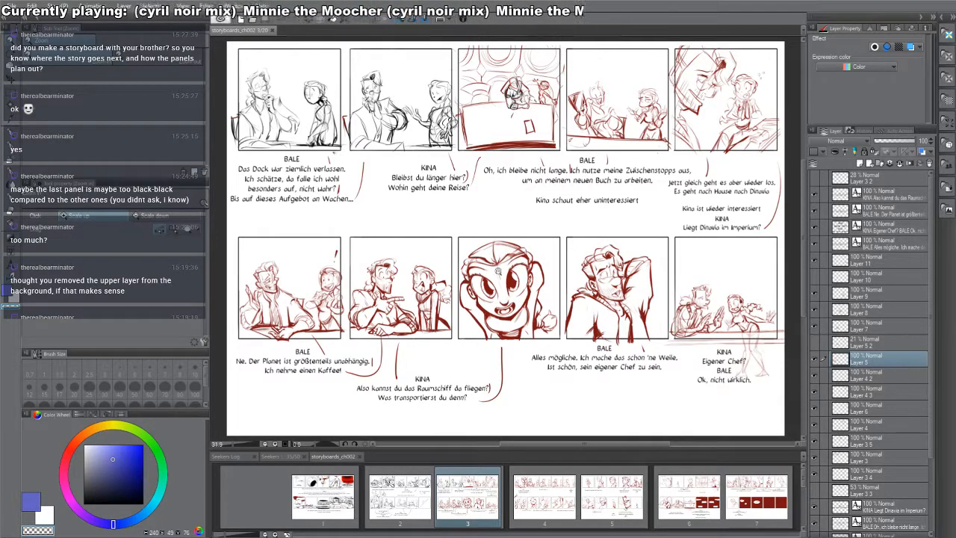
key(Page_Down)
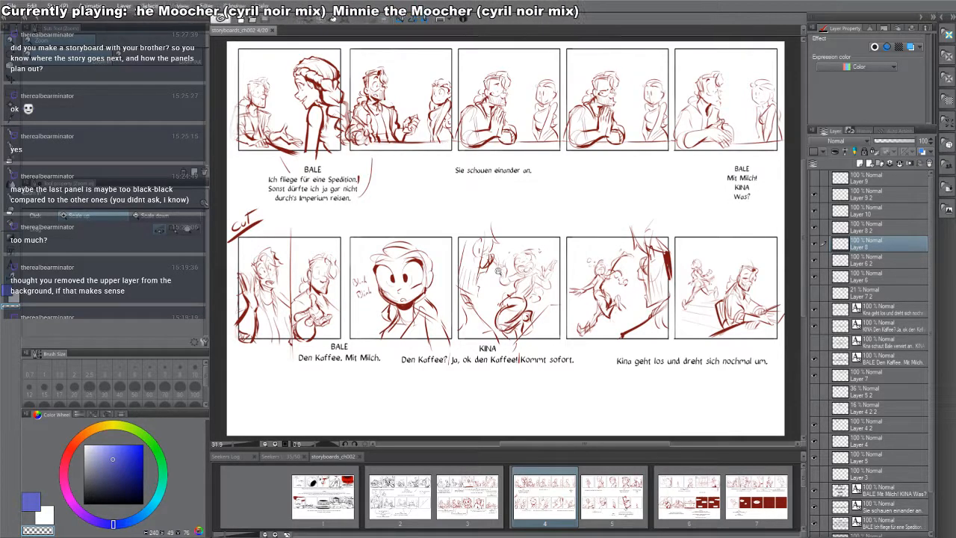
key(Page_Down)
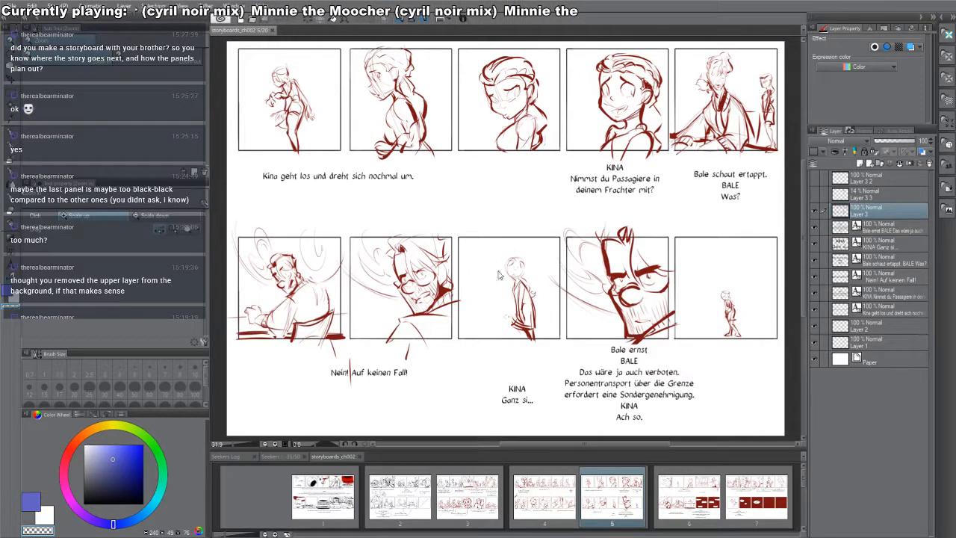
key(Page_Down)
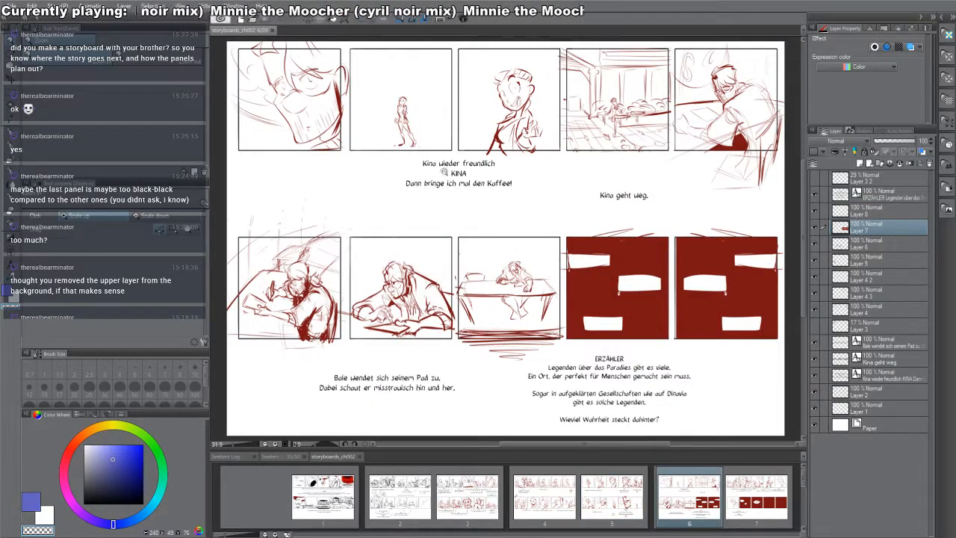
click(272, 31)
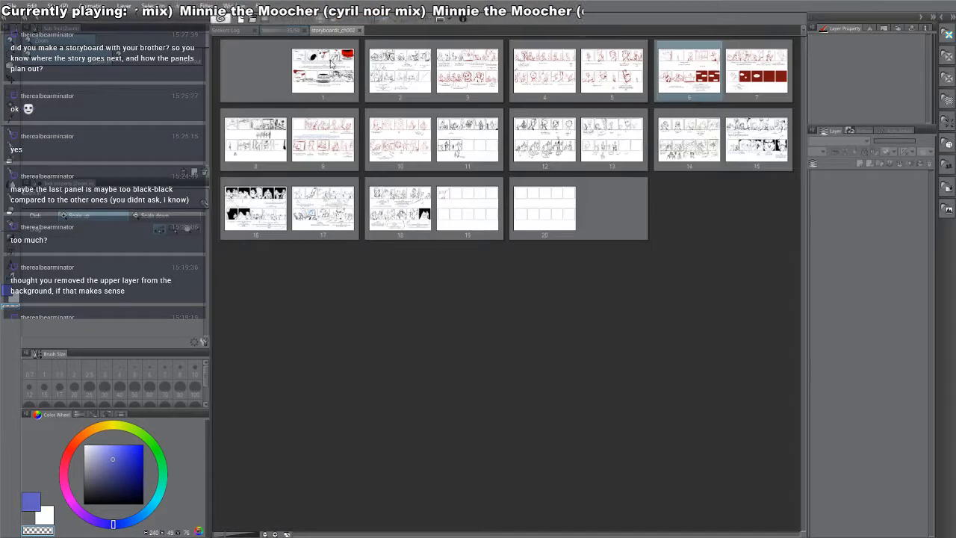
click(359, 30)
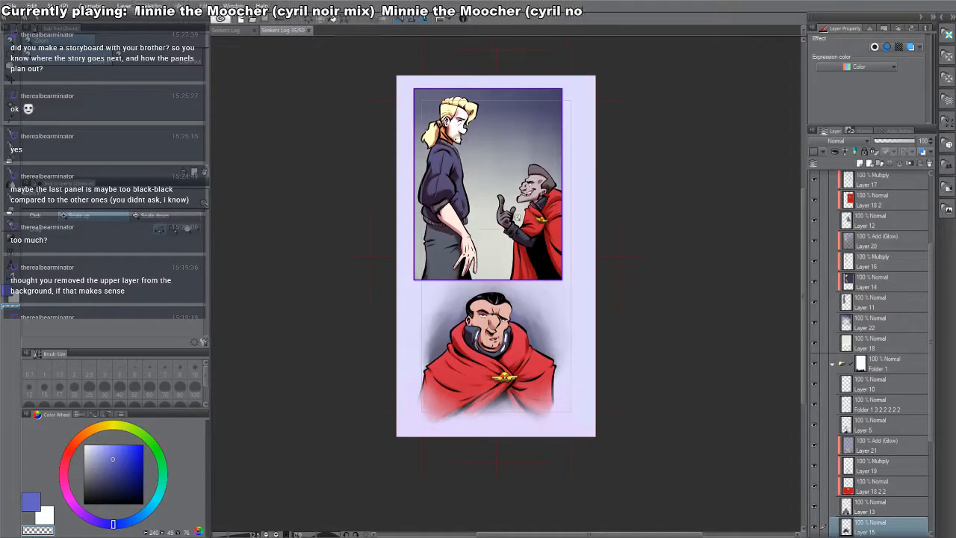
- Review the whole of Seekers Log page 35, and page through the upcoming comic pages up to page 41
scroll(530, 461, down, 1)
scroll(597, 392, up, 2)
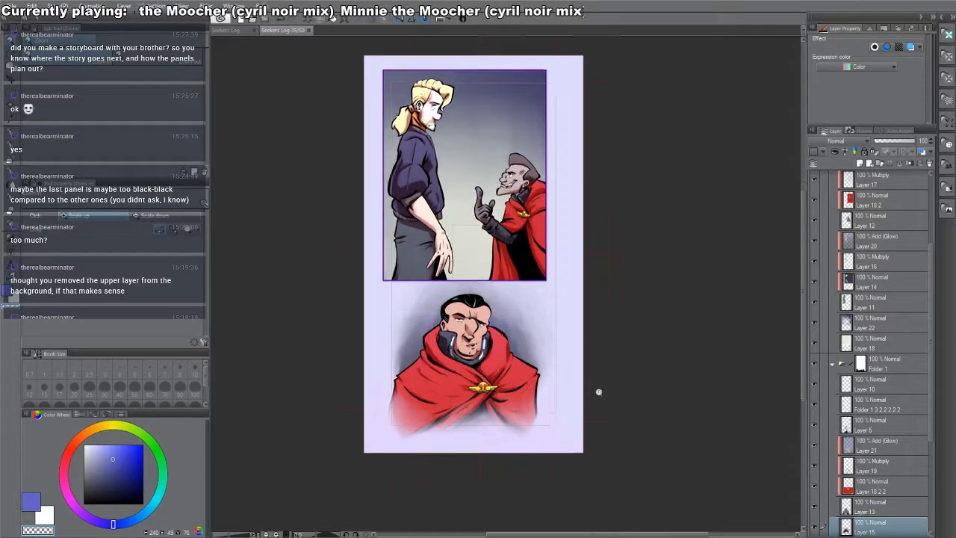
scroll(465, 207, up, 2)
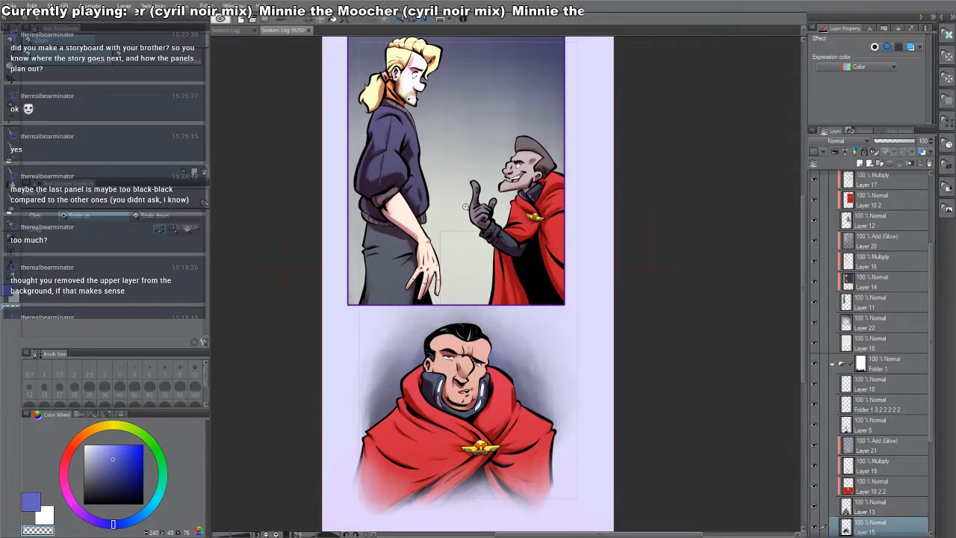
key(Page_Down)
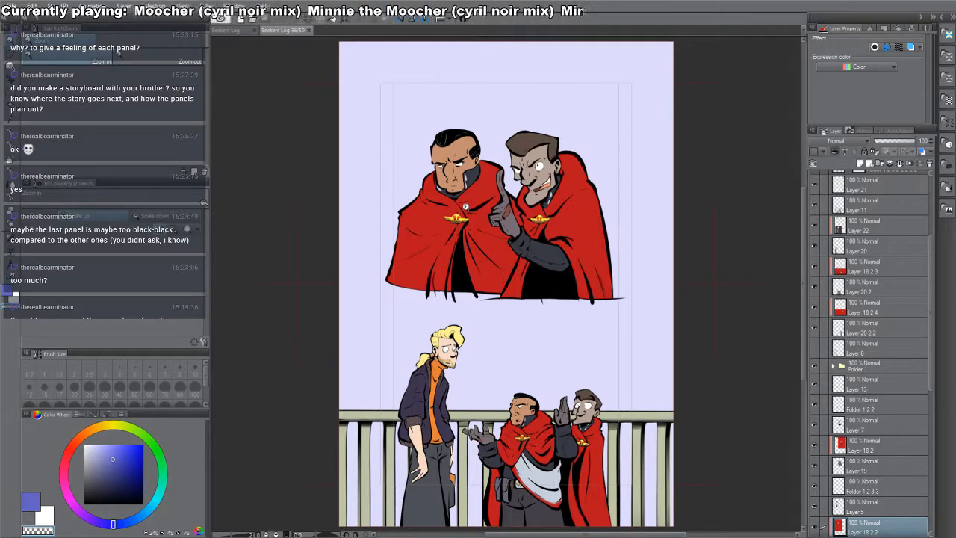
key(Page_Down)
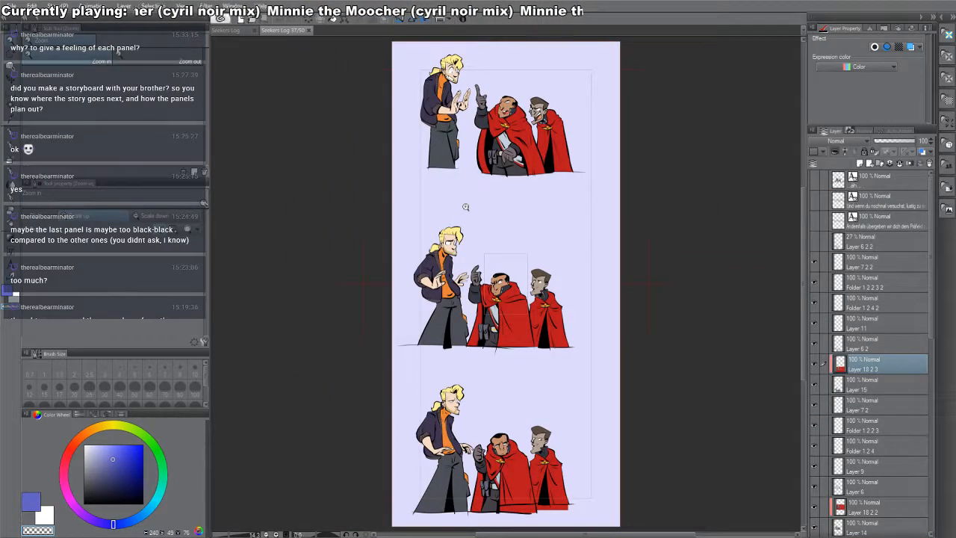
key(Page_Down)
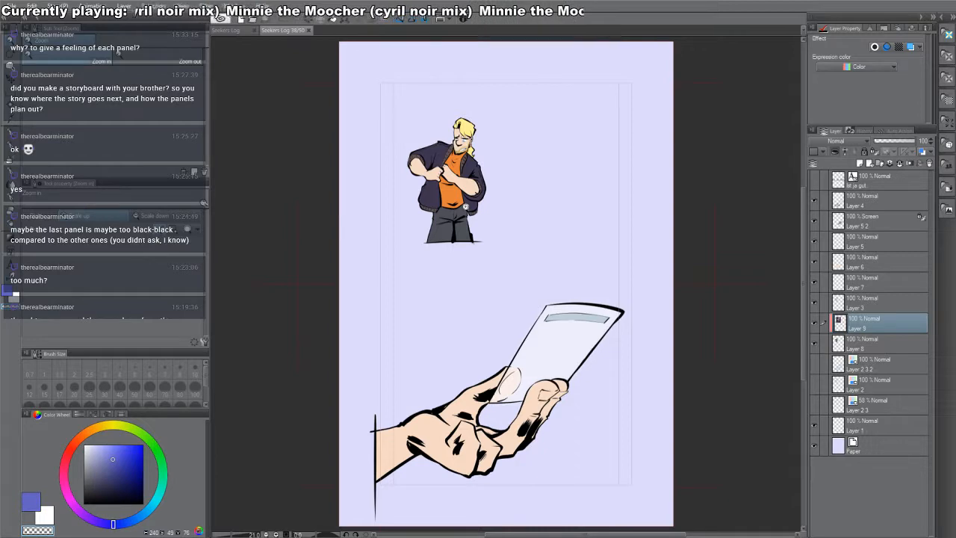
key(Page_Down)
key(Page_Down)
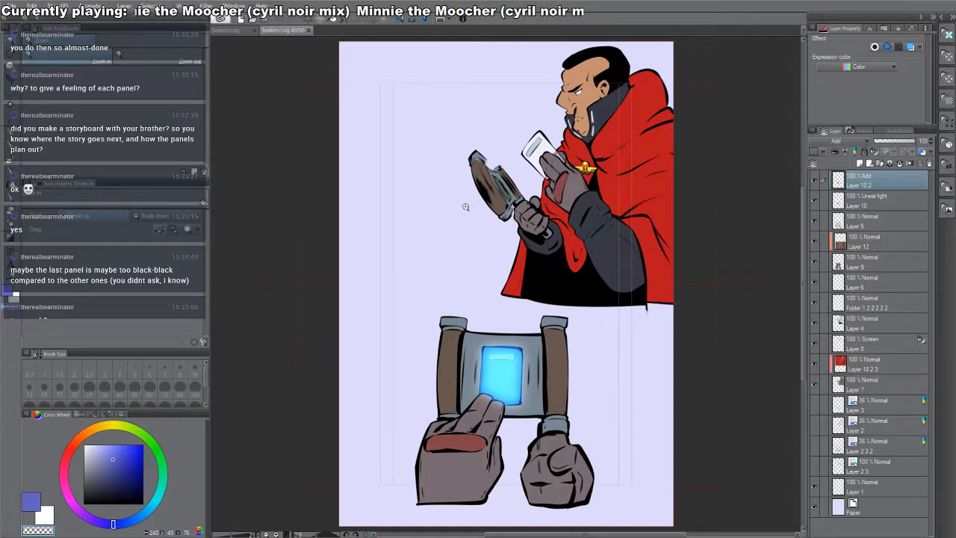
key(Page_Down)
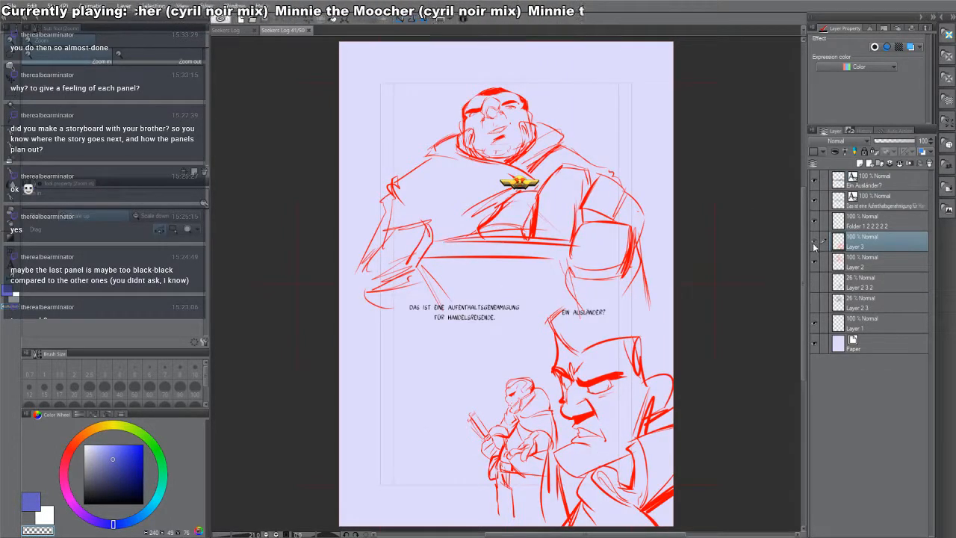
- On page 41, hide the red sketch layers and emblem folder, and show the rough sketches on Layer 2 3 2 and Layer 2 3
drag(815, 242, 817, 303)
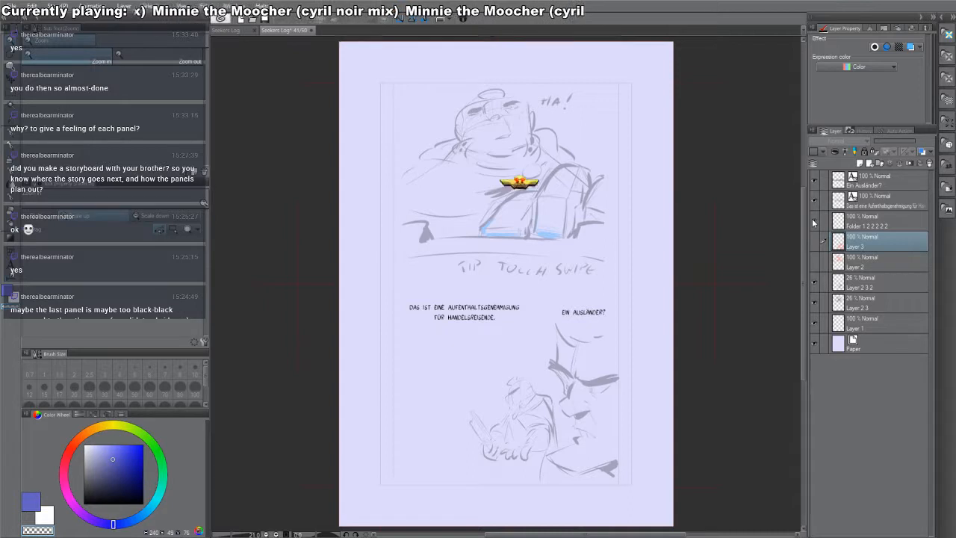
click(814, 284)
click(814, 283)
click(815, 303)
click(815, 302)
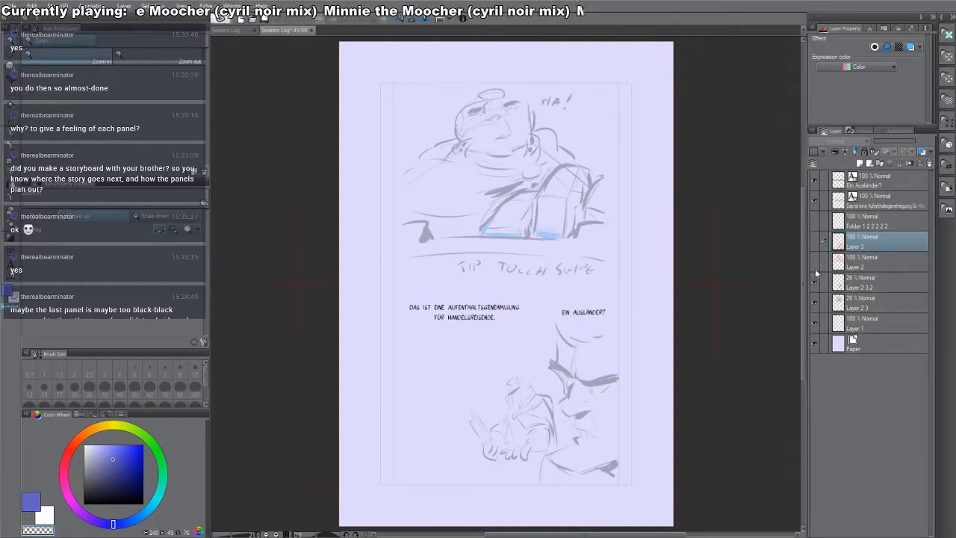
- On page 41, show the red sketches on Layer 2 and Layer 3, toggling Layer 3 to compare it with the rough sketches
click(814, 263)
click(813, 243)
click(813, 243)
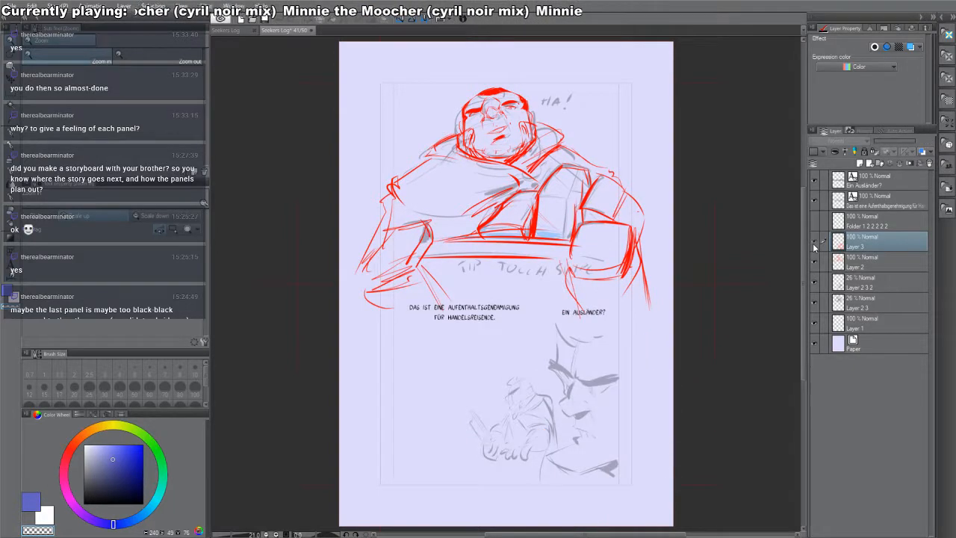
click(813, 243)
click(813, 243)
click(813, 243)
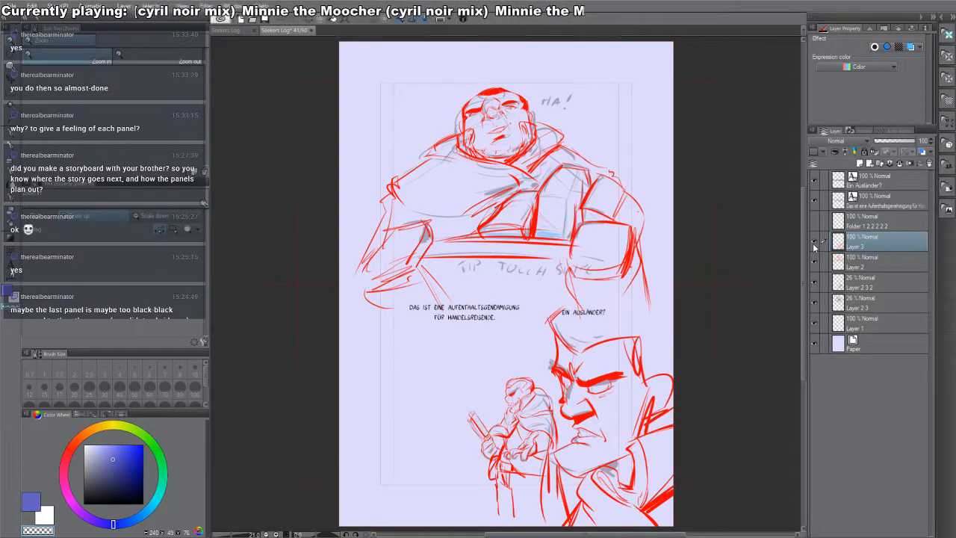
click(813, 243)
click(813, 243)
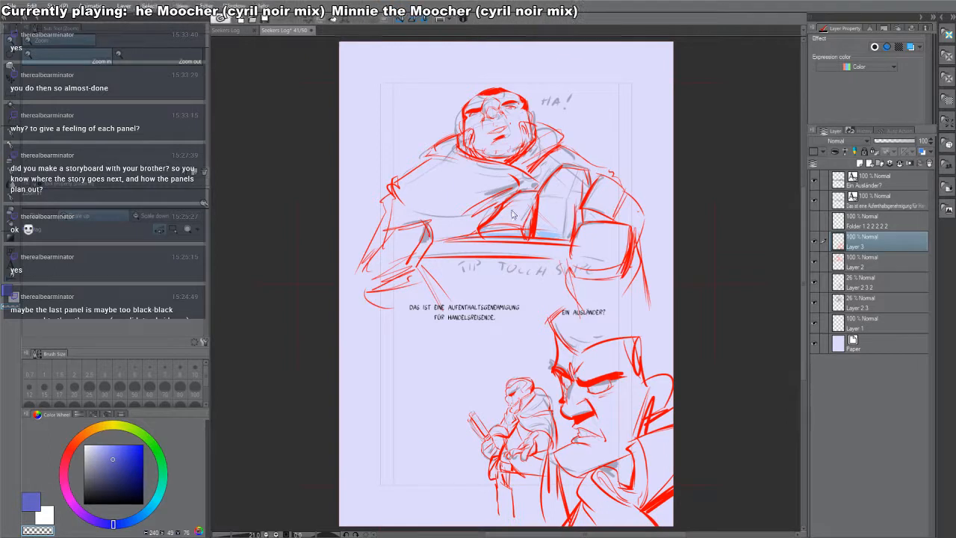
- Go to page 42 and toggle the visibility of Layer 2 and the layer directly below it to compare the blue sketches
key(alt+Page_Down)
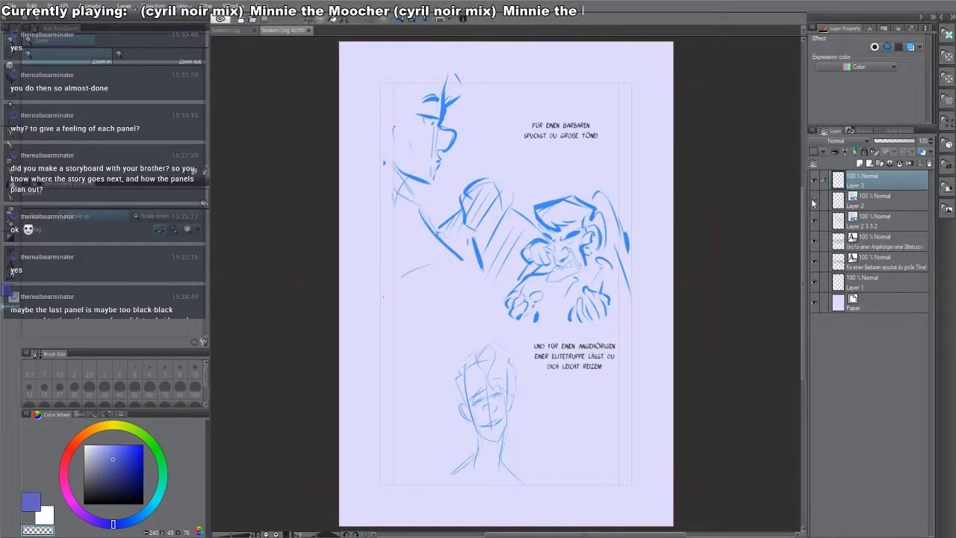
click(814, 202)
click(814, 202)
click(814, 222)
click(814, 222)
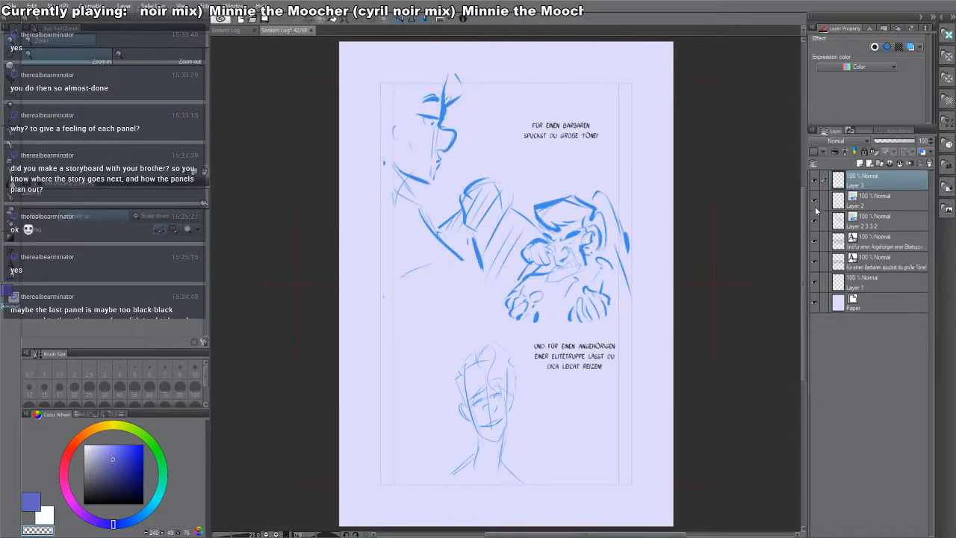
click(815, 203)
click(814, 204)
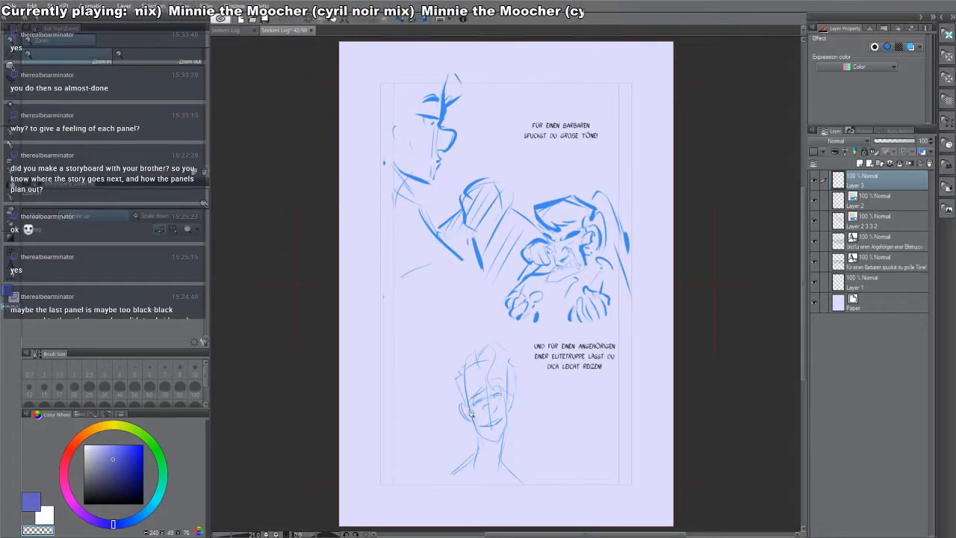
click(814, 203)
click(815, 203)
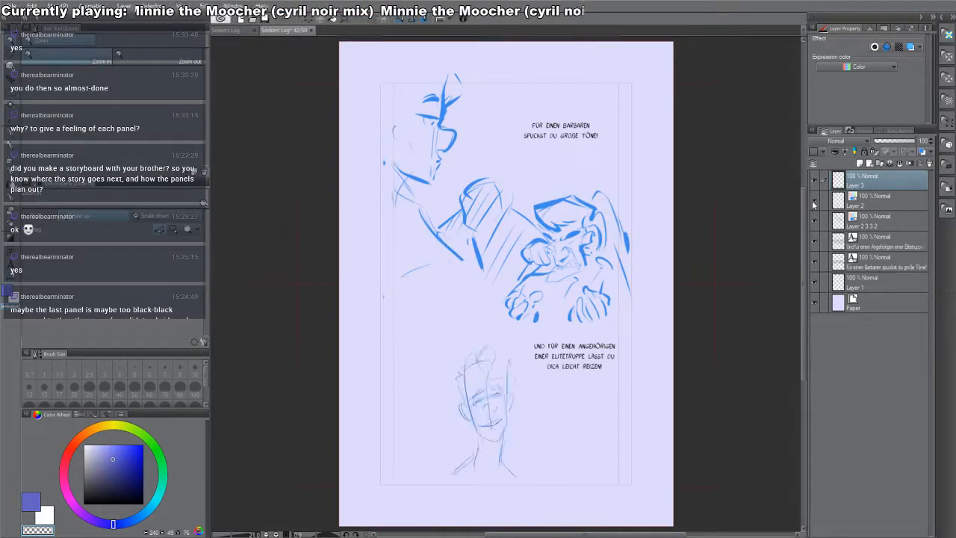
click(814, 222)
click(815, 222)
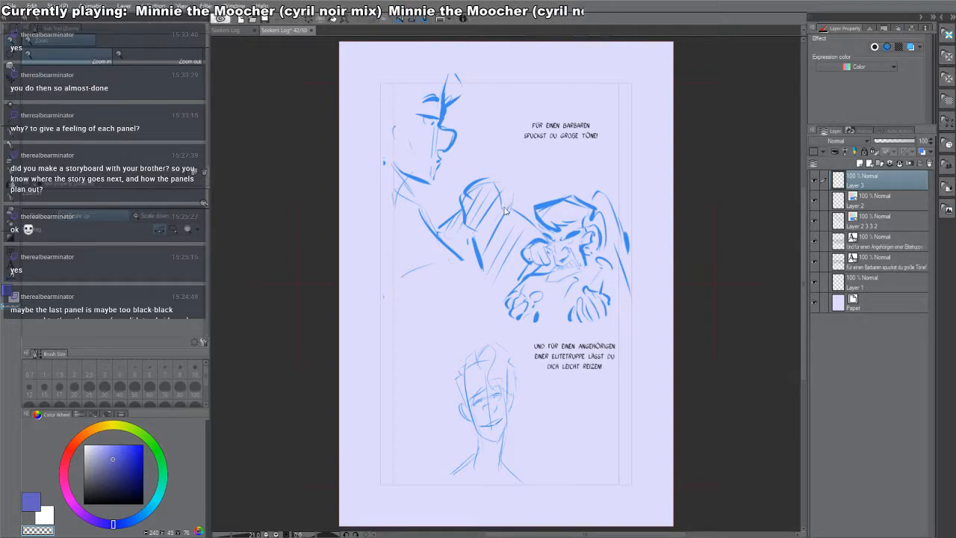
- View page 43, close it, and open page 16 from the Seekers Log page overview
key(Page_Down)
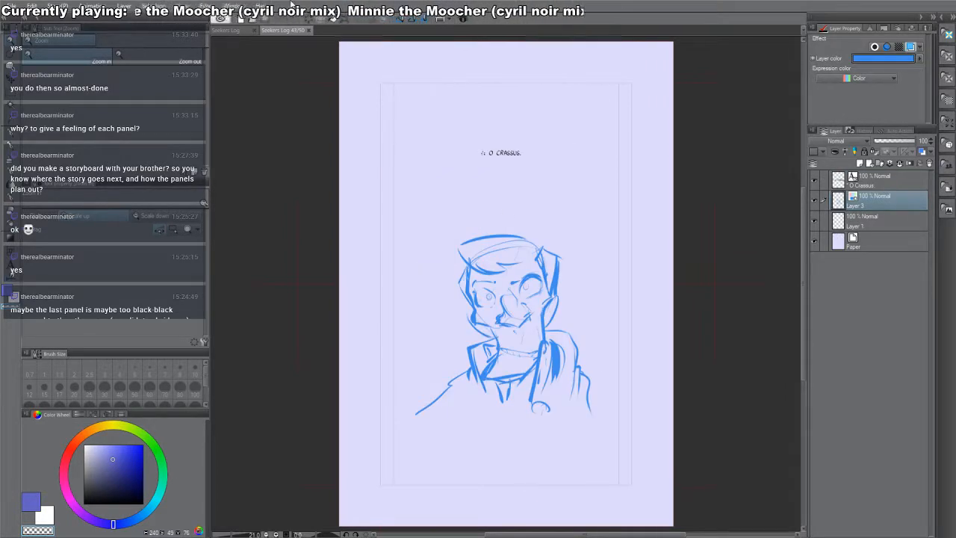
click(312, 31)
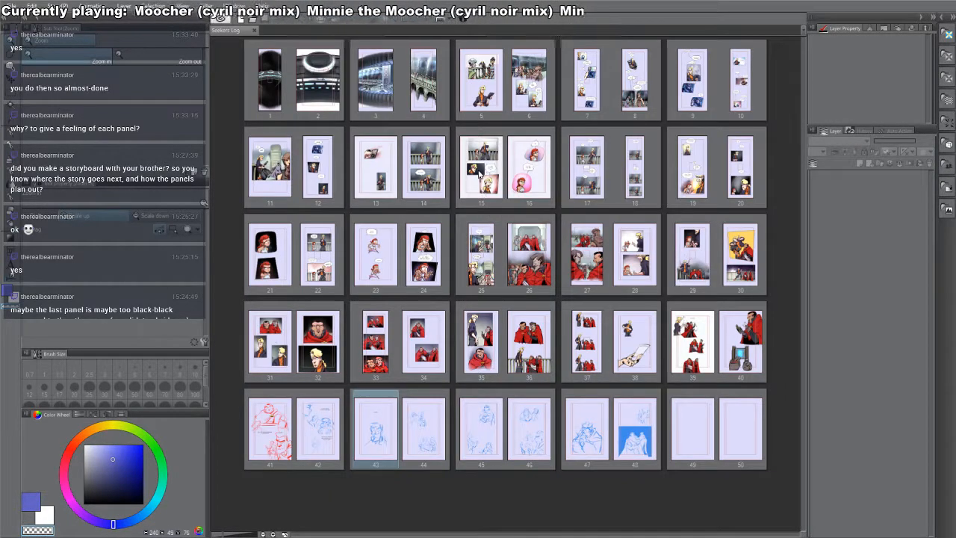
click(521, 170)
double_click(521, 169)
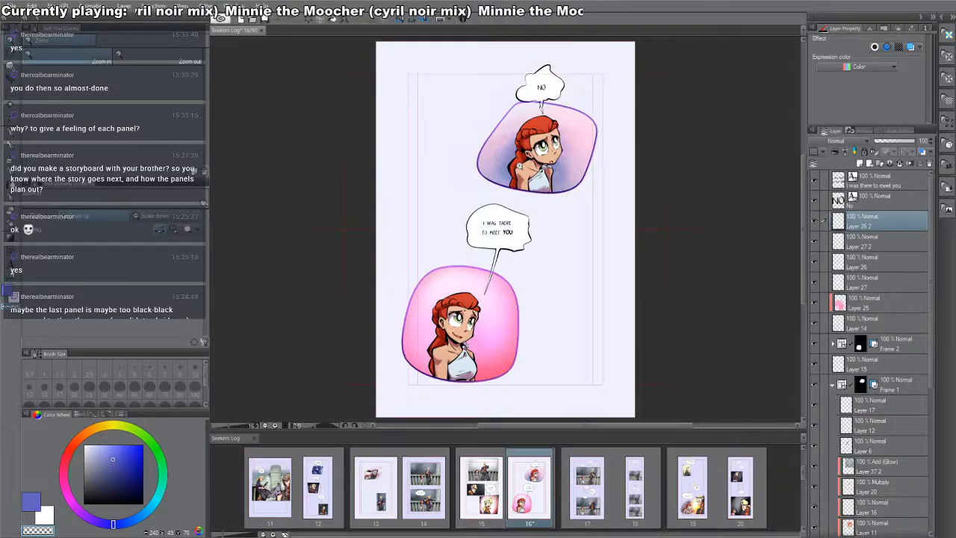
- On page 16, hide the text, finished artwork, frame and white overlay layers, and show the two blue IMG_20171125 BURST sketch layers
click(841, 346)
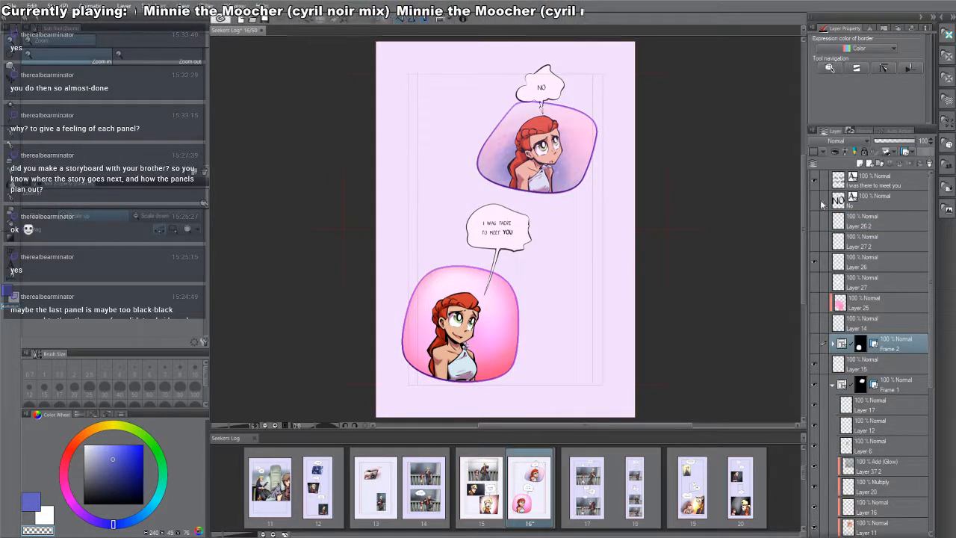
drag(815, 178, 815, 343)
click(815, 272)
scroll(819, 287, down, 2)
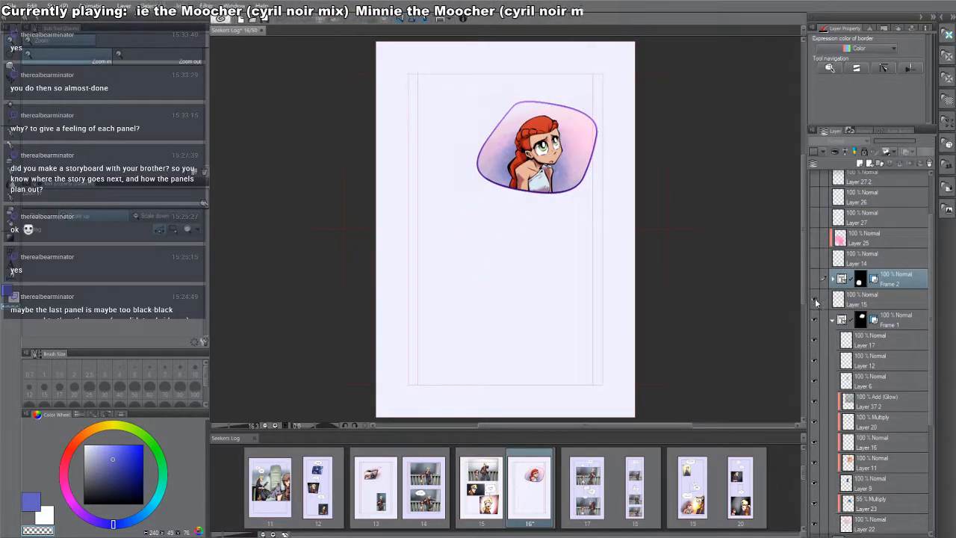
click(815, 301)
scroll(818, 299, down, 1)
click(833, 254)
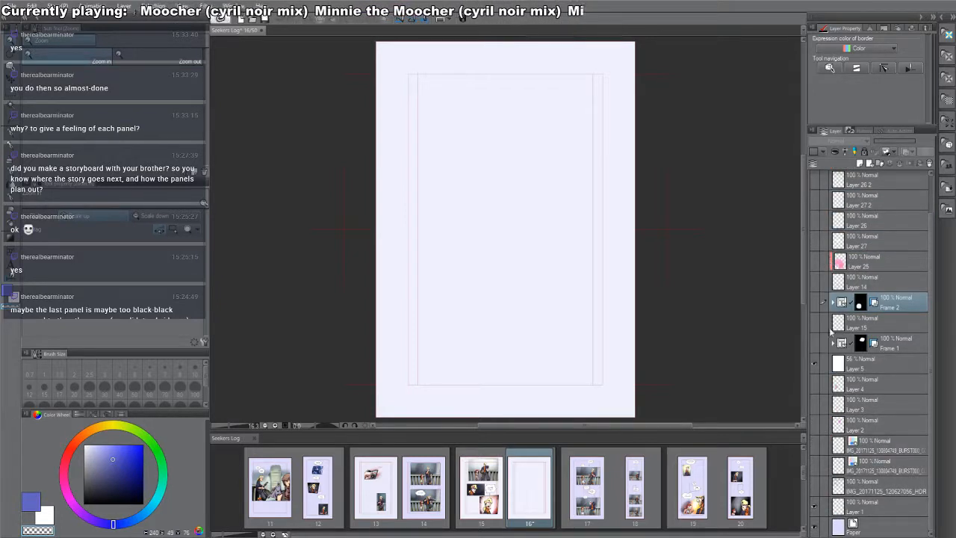
click(815, 366)
click(814, 445)
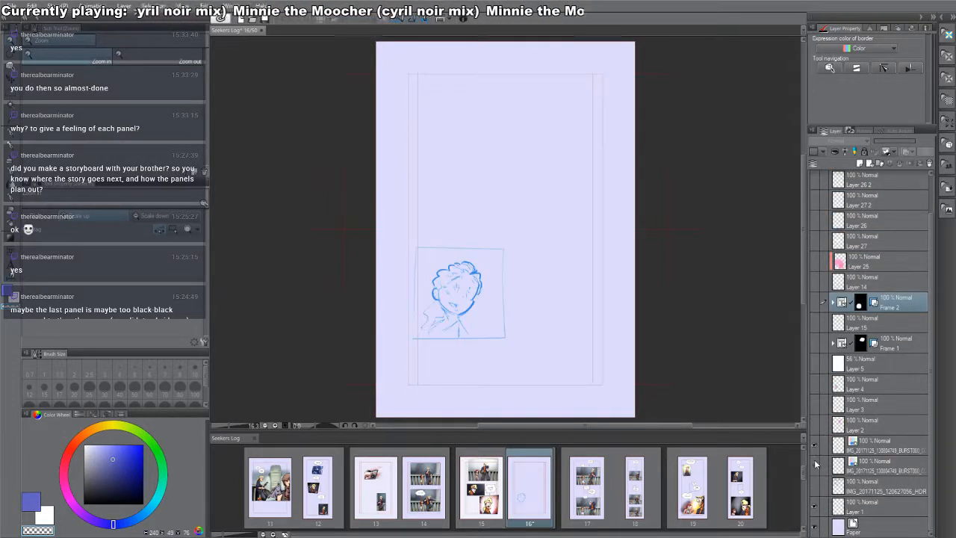
click(816, 465)
- Examine the two blue character sketches on page 16 up close
click(525, 154)
click(562, 102)
click(568, 87)
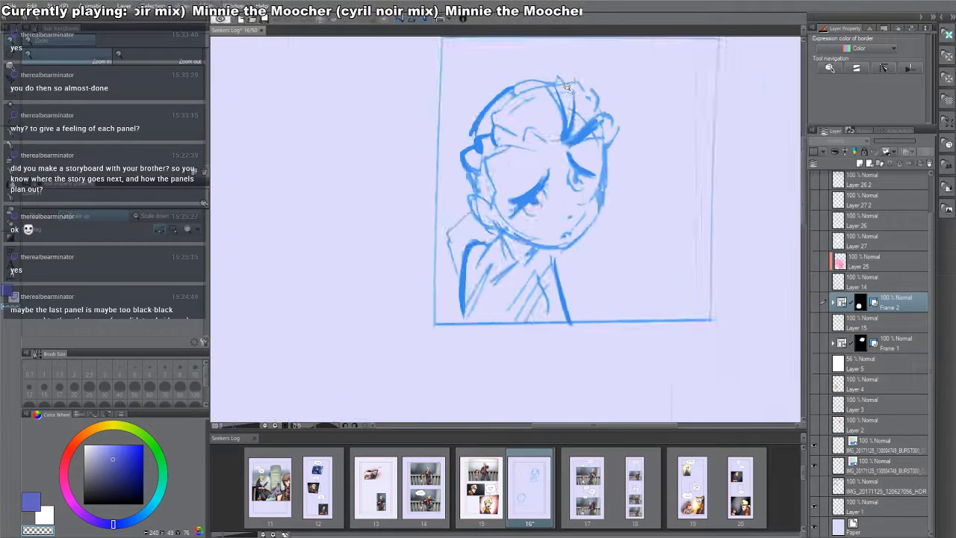
click(569, 84)
scroll(667, 218, down, 2)
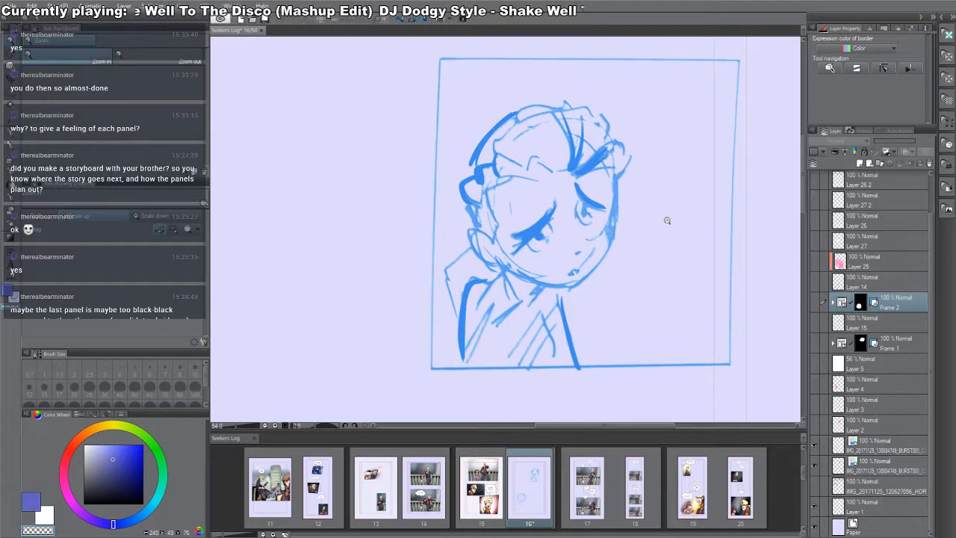
scroll(668, 142, down, 5)
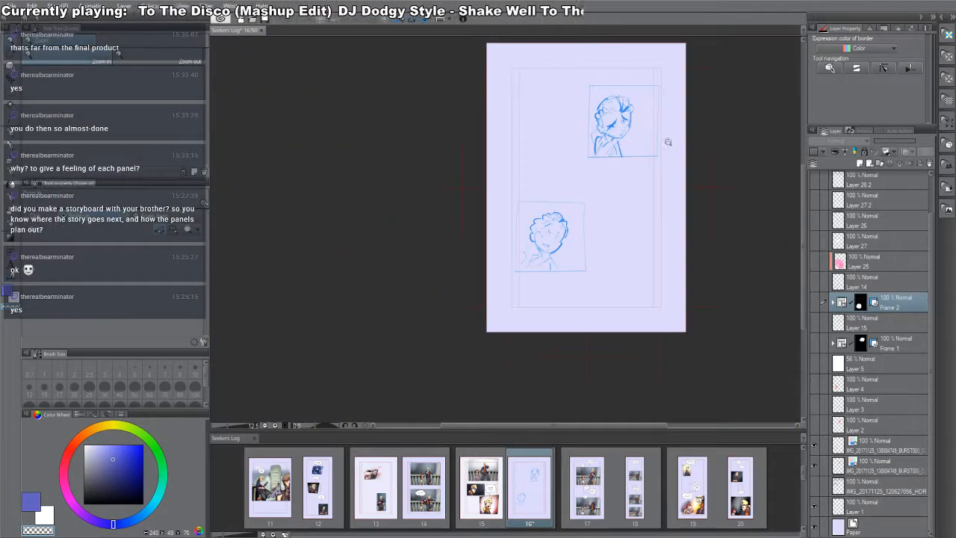
scroll(668, 142, up, 1)
scroll(608, 231, up, 2)
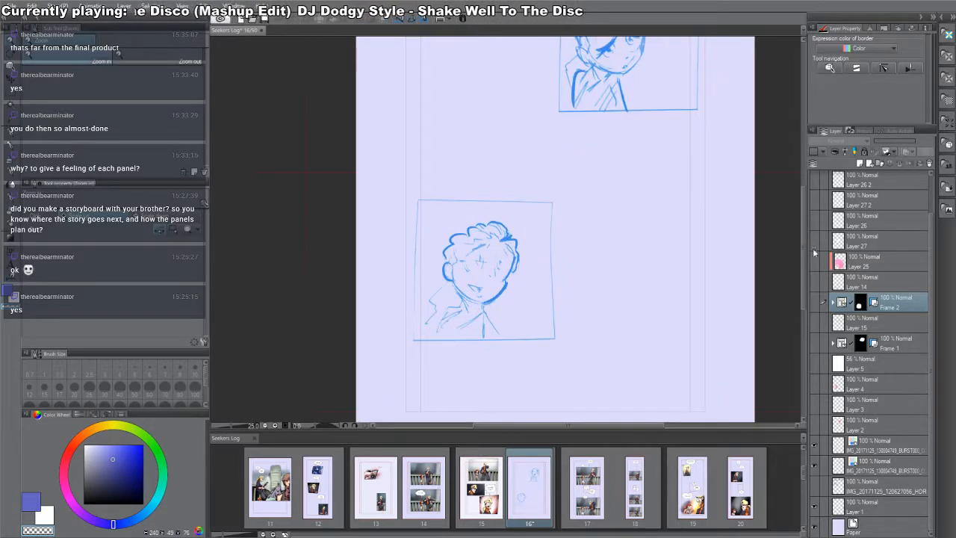
scroll(818, 342, up, 1)
- Show the finished frames and artwork over page 16's blue sketches for comparison, and hide them again
click(833, 357)
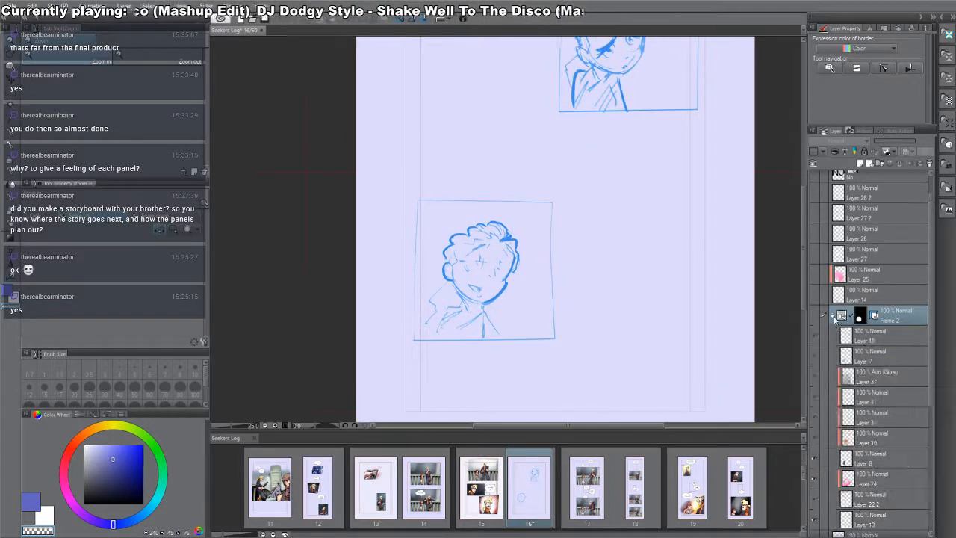
click(833, 356)
click(833, 357)
drag(815, 417, 818, 211)
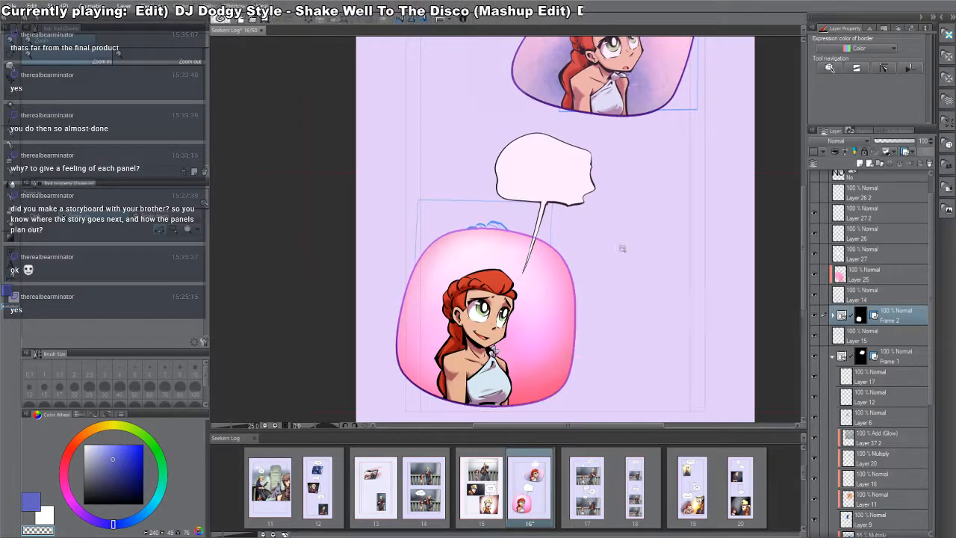
scroll(620, 247, down, 2)
scroll(834, 369, up, 1)
click(833, 369)
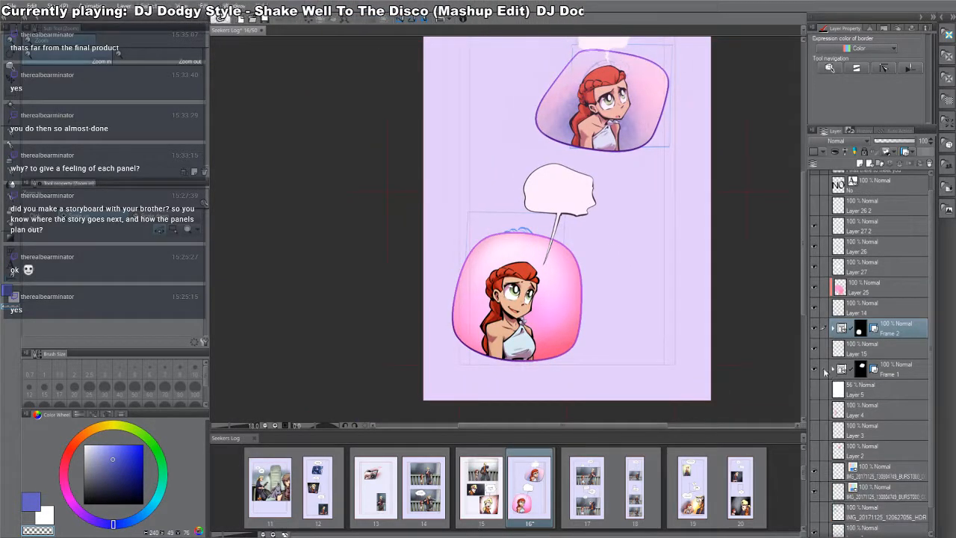
drag(819, 370, 813, 205)
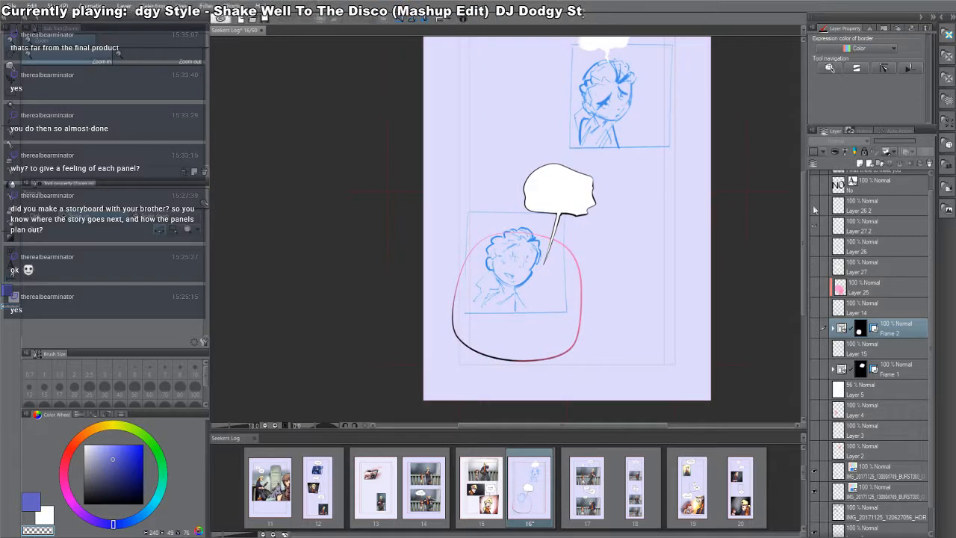
click(817, 335)
click(816, 335)
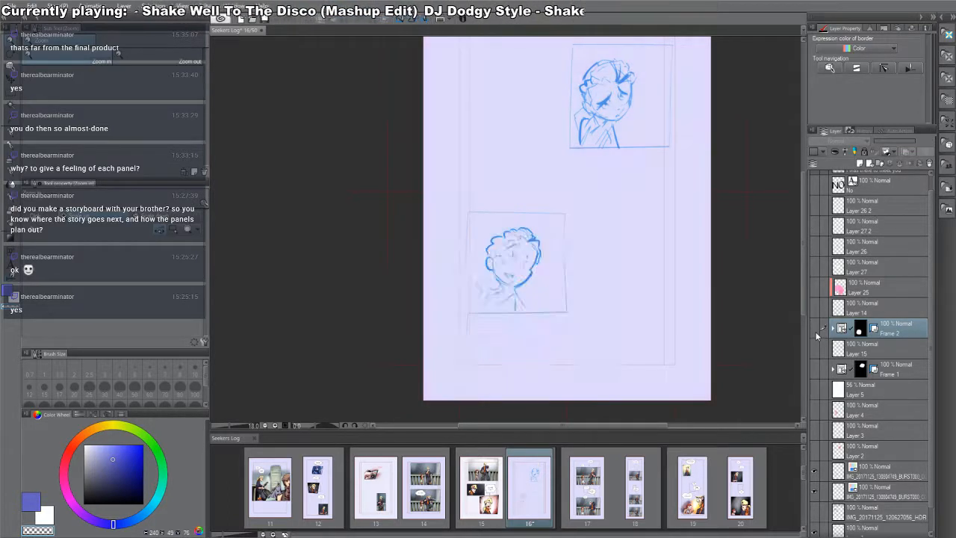
- Toggle the visibility of Frame 1 on page 16 repeatedly to compare the finished panel with its sketch
click(816, 374)
click(817, 374)
click(816, 373)
click(816, 373)
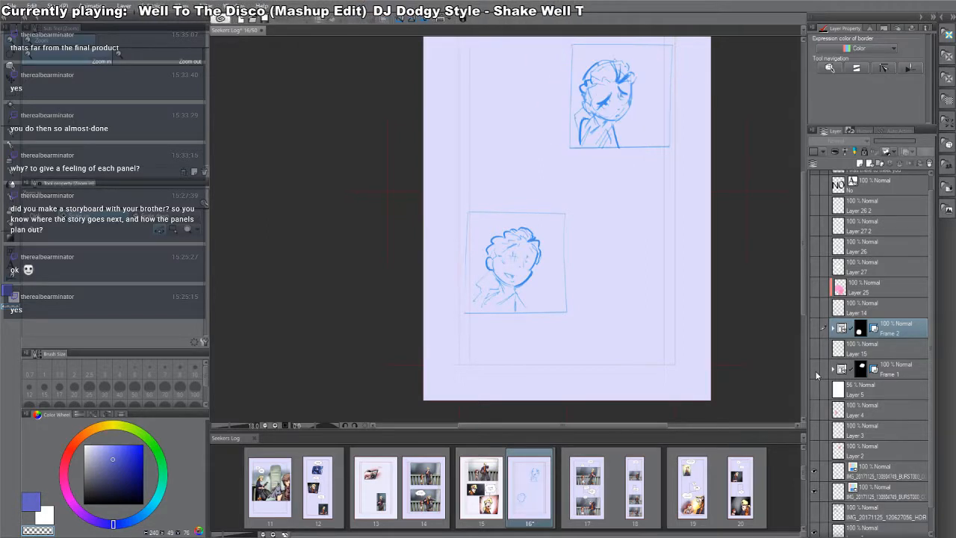
click(816, 374)
click(817, 374)
click(816, 373)
click(817, 374)
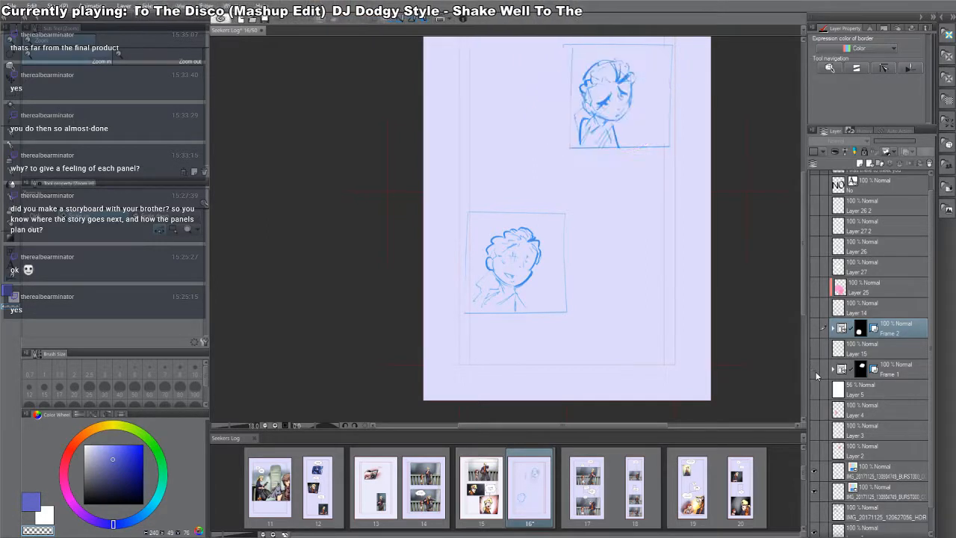
click(816, 373)
click(817, 374)
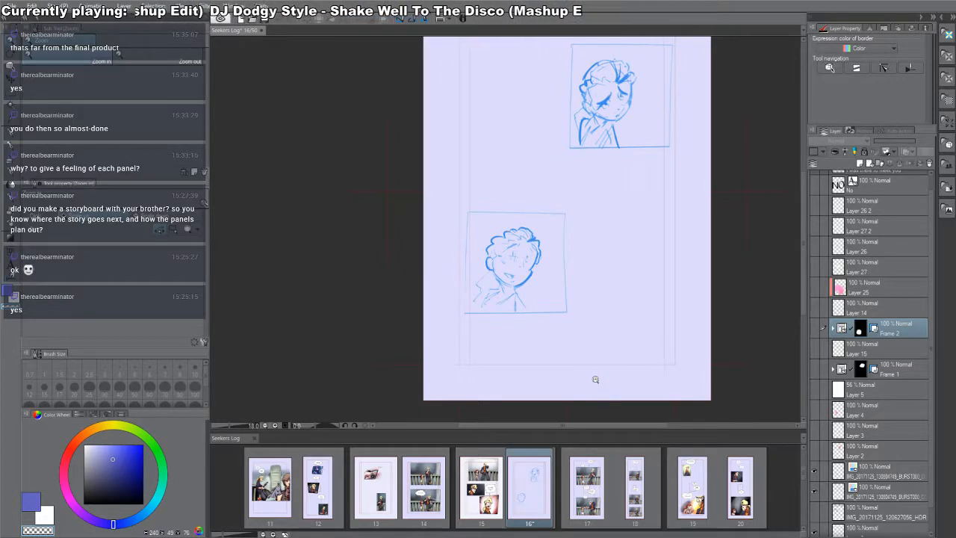
- On page 15, collapse the frame folders, show the two blue IMG_20171125 BURST sketch layers, and hide all layers from Layer 9 upward
key(ctrl+Page_Up)
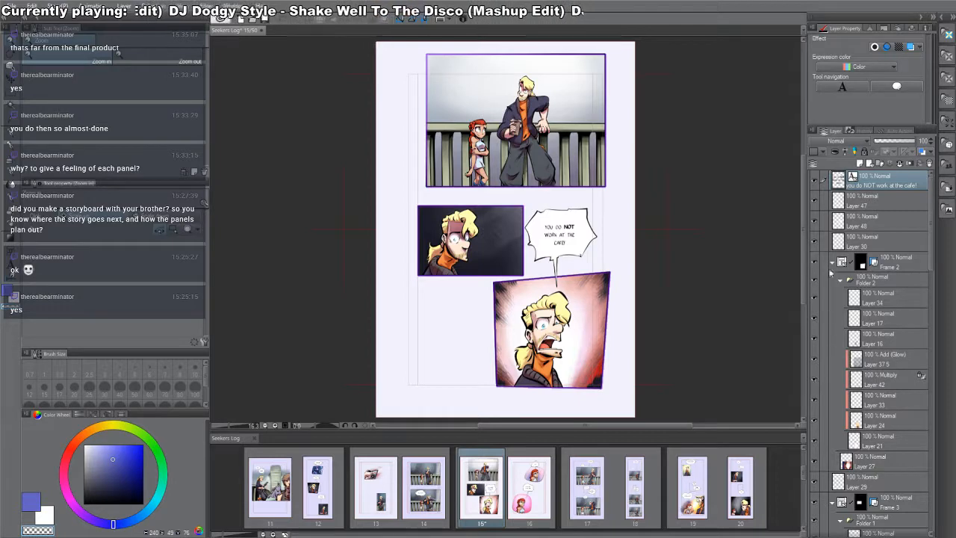
click(833, 262)
click(833, 304)
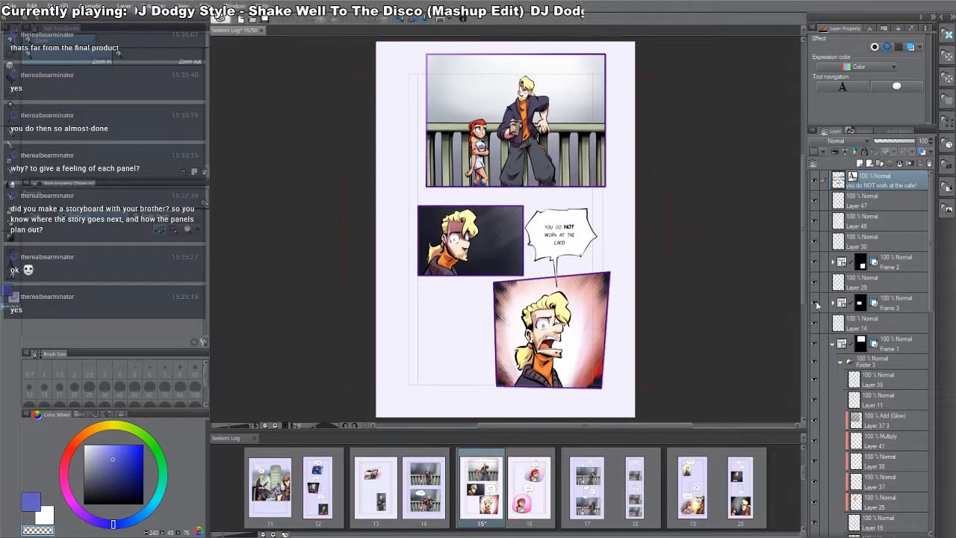
click(834, 345)
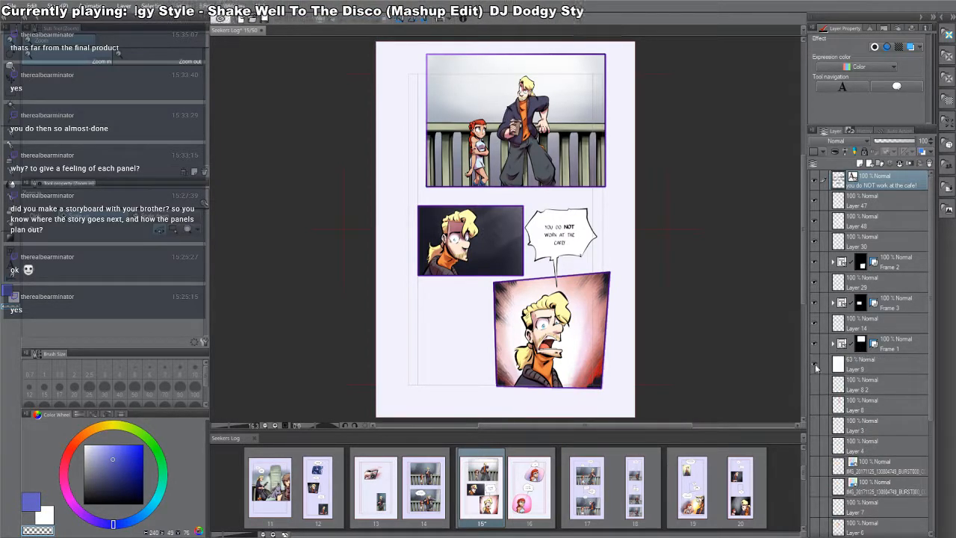
click(814, 485)
click(814, 467)
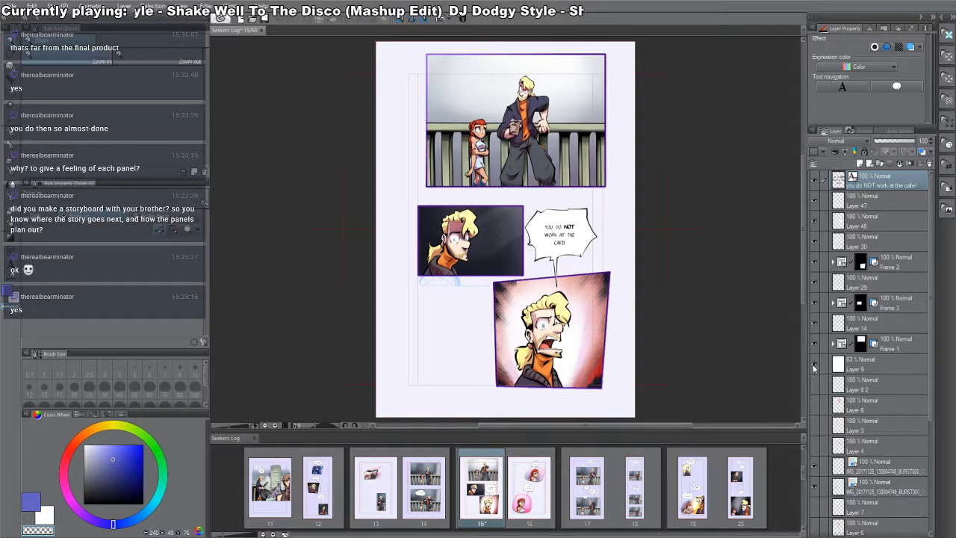
drag(815, 368, 817, 163)
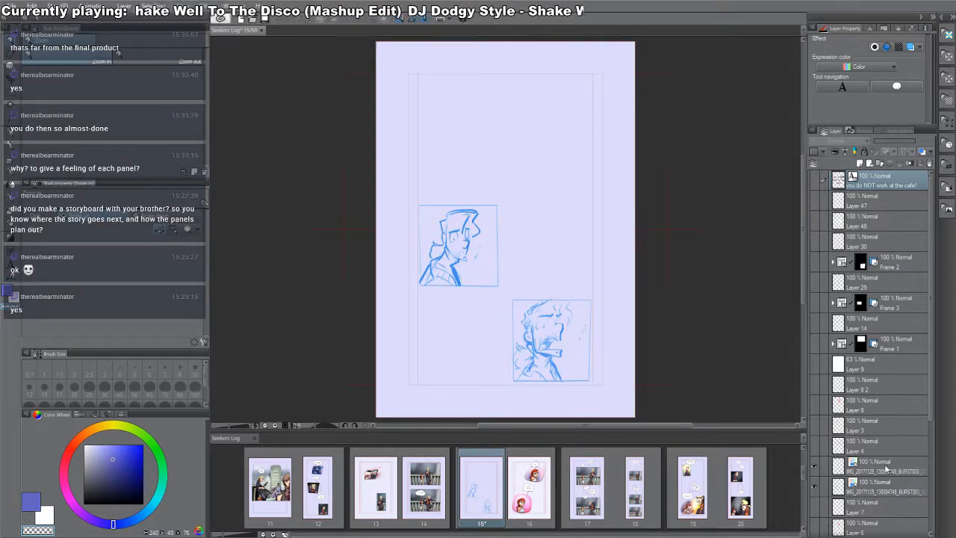
- Examine page 15's two blue character sketches, and show the red railing sketch on Layer 4
click(507, 274)
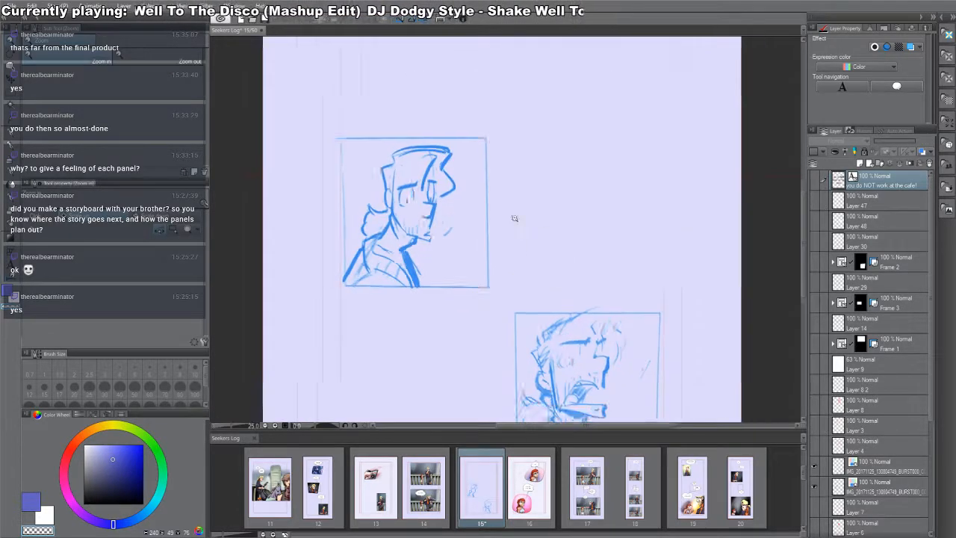
scroll(515, 218, down, 3)
scroll(646, 405, up, 1)
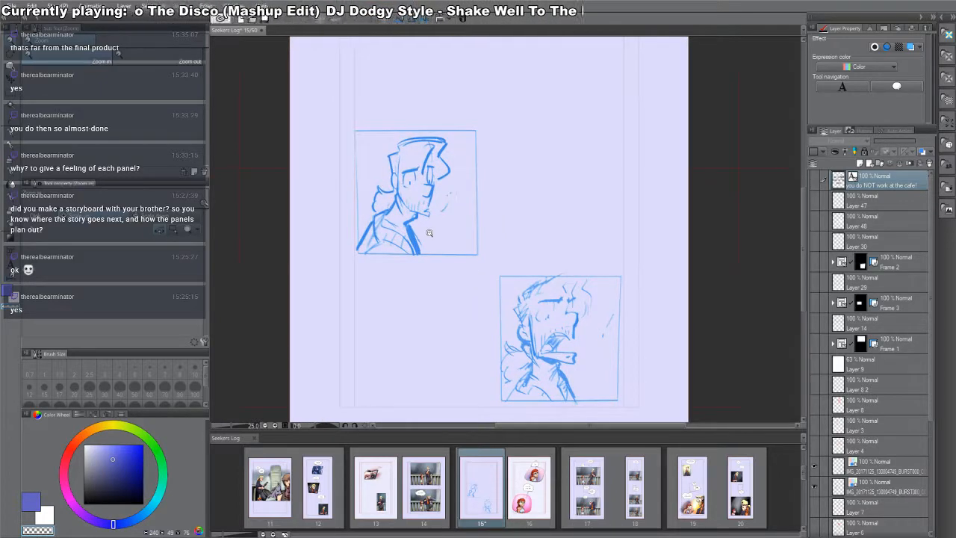
click(815, 445)
scroll(691, 362, down, 3)
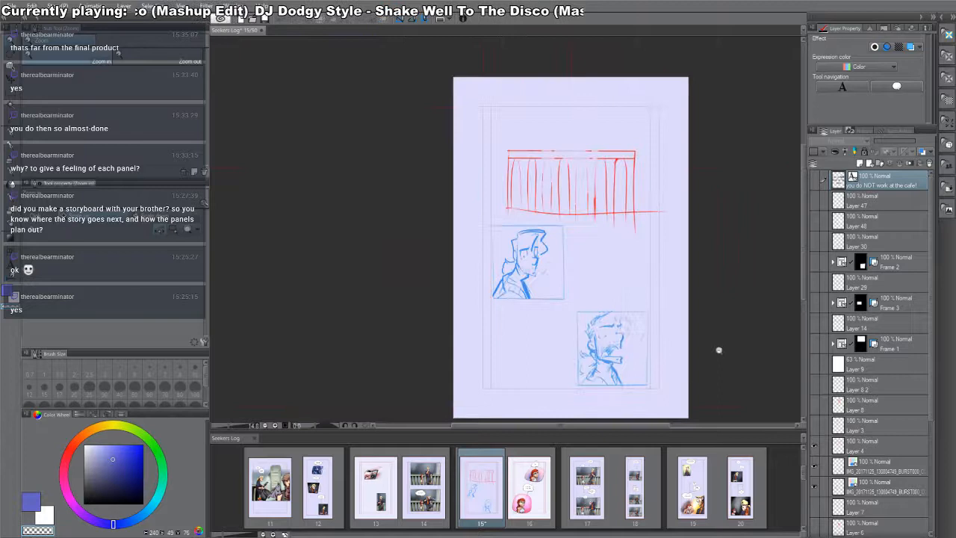
- Hide the red railing sketch on Layer 4, and briefly toggle Layer 3 and Layer 8 to check their sketches
click(815, 445)
click(815, 427)
click(815, 425)
click(814, 406)
click(815, 406)
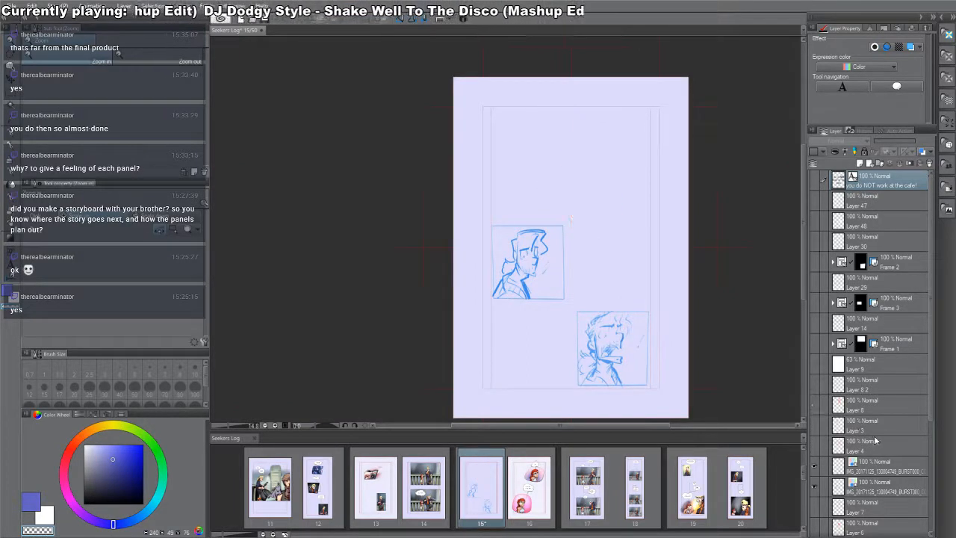
- Show Layer 3 3 and Layer 5, and examine the blue sketch of the two figures at the railing up close
scroll(876, 440, down, 2)
click(816, 470)
click(815, 487)
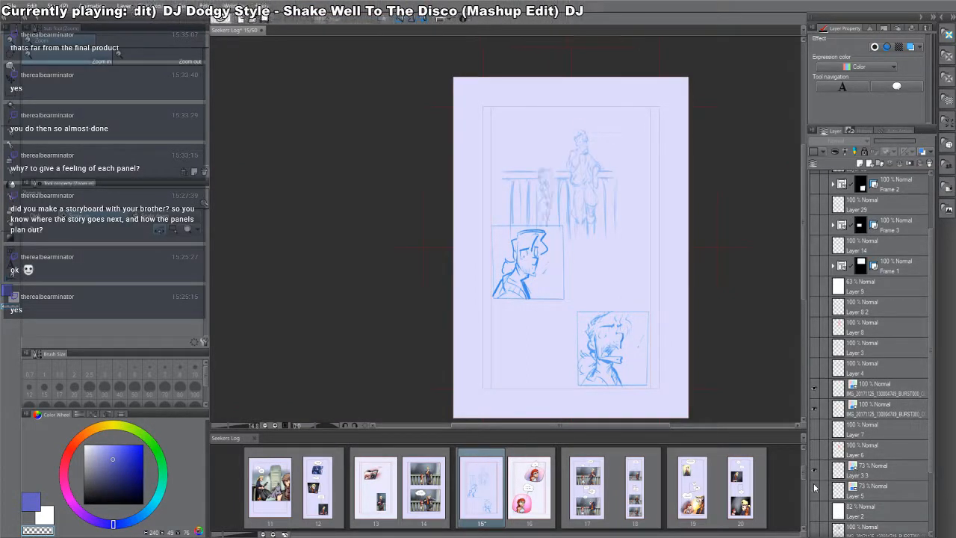
scroll(568, 153, up, 3)
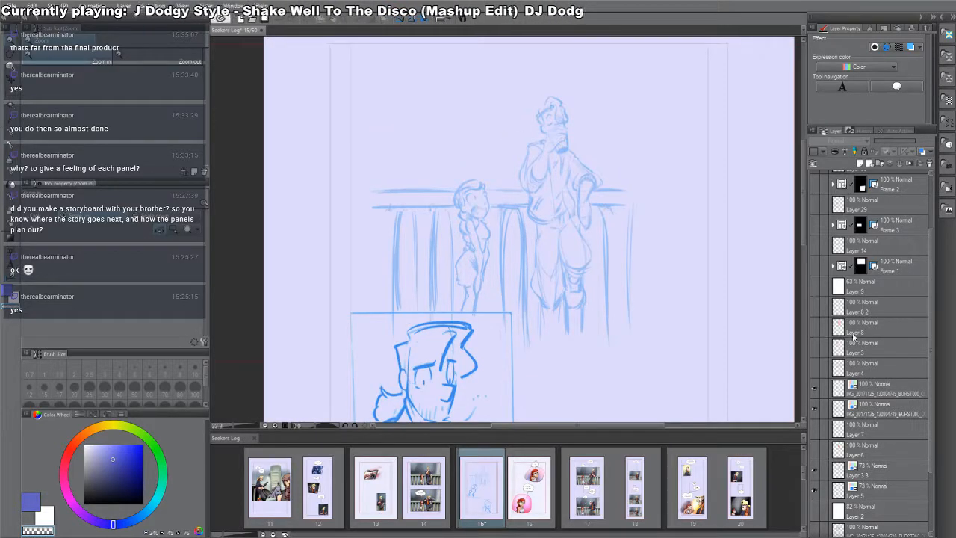
- Show the HDR storyboard image layer on page 15 and examine its rough panels against the blue sketches
scroll(854, 344, down, 4)
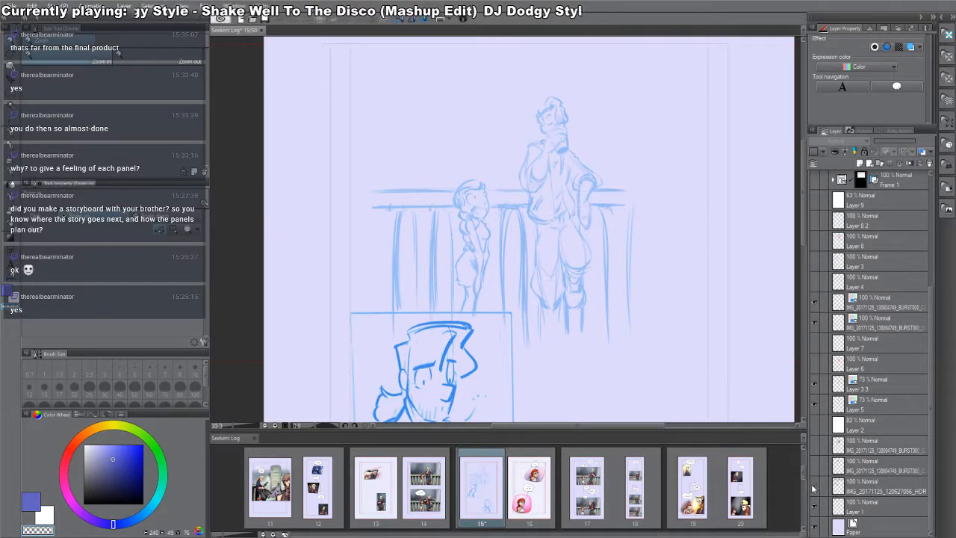
click(814, 489)
scroll(582, 236, down, 2)
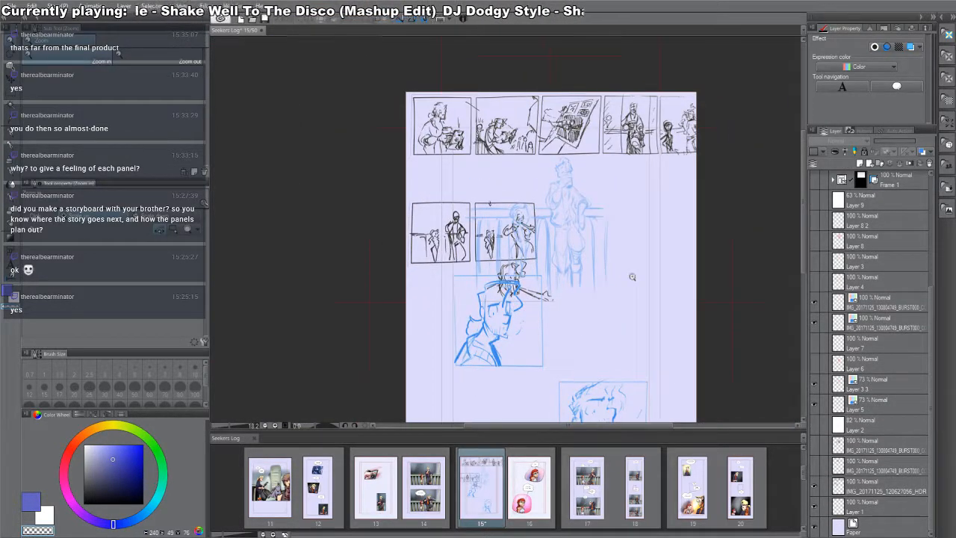
scroll(632, 277, down, 1)
scroll(632, 277, up, 3)
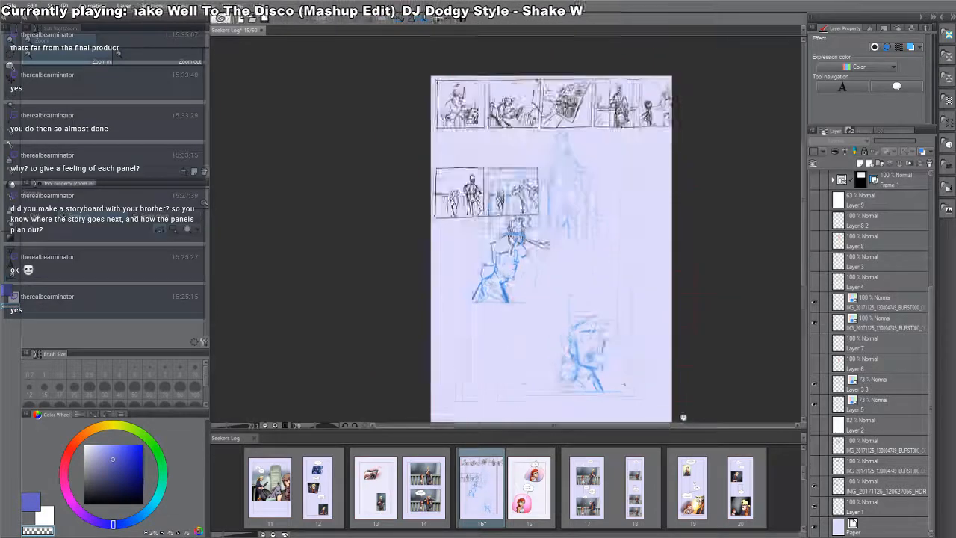
scroll(608, 377, down, 4)
scroll(545, 139, up, 2)
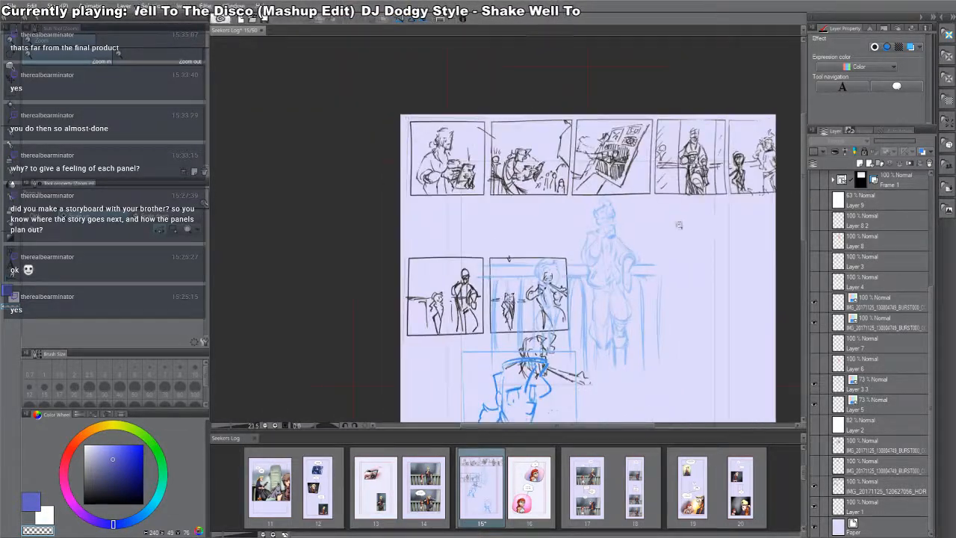
scroll(673, 225, up, 1)
- Briefly show the BURST storyboard layer directly above the HDR layer, and hide all four blue sketch layers
click(816, 466)
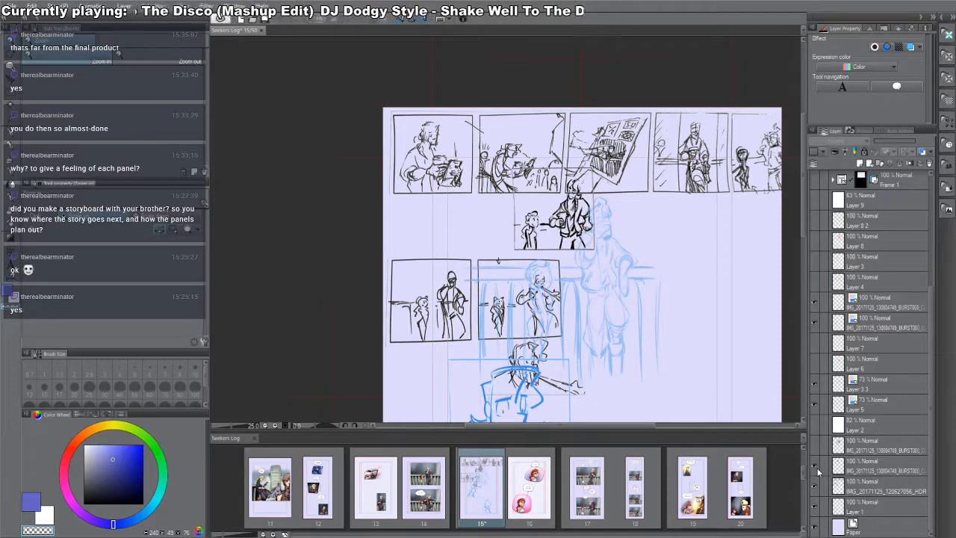
click(816, 467)
click(816, 404)
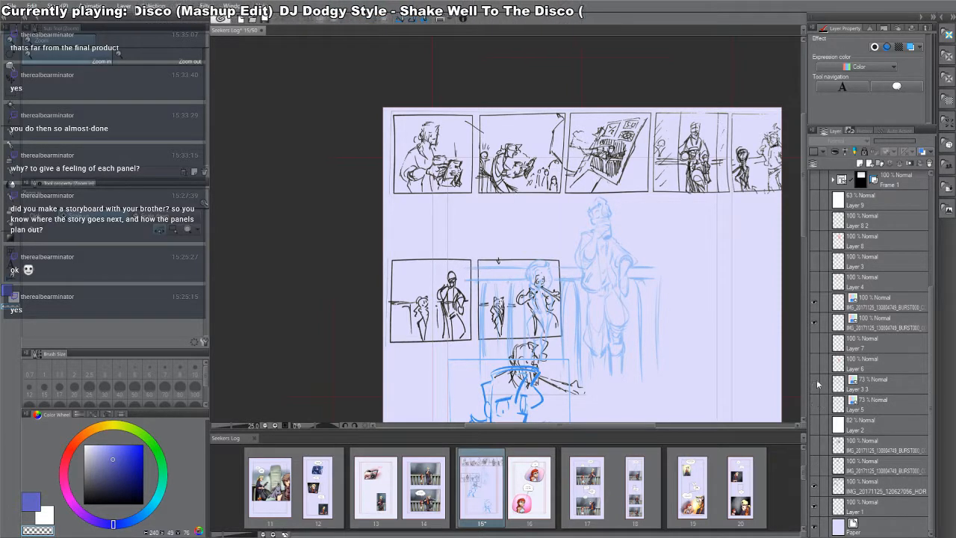
click(815, 383)
click(815, 322)
click(815, 302)
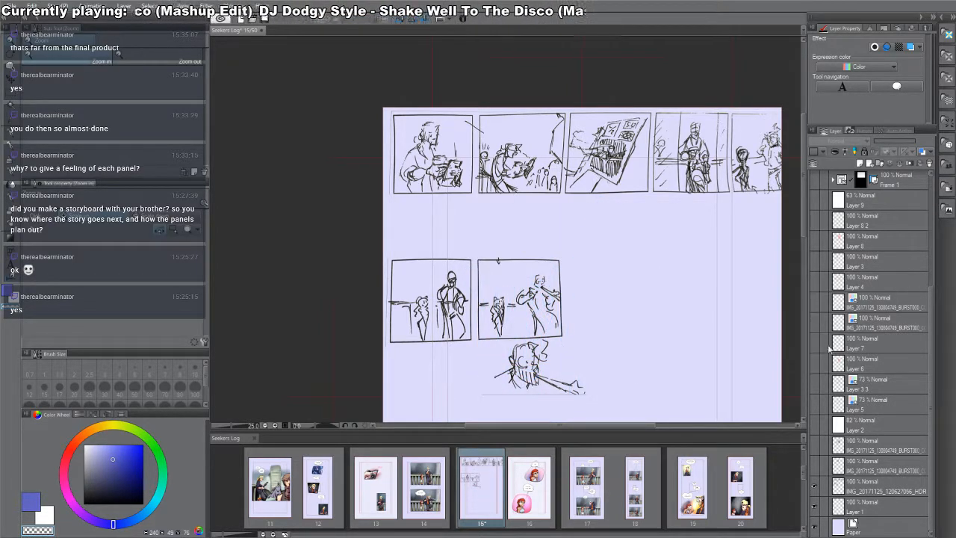
- Toggle the two lower BURST storyboard layers over the HDR storyboard for comparison, and hide all three storyboard layers
click(816, 447)
click(816, 449)
click(816, 462)
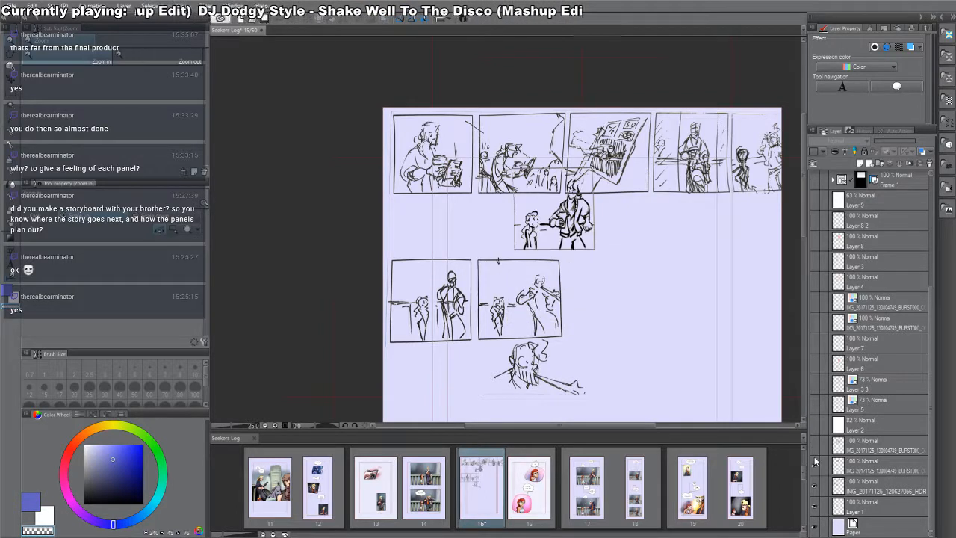
click(816, 461)
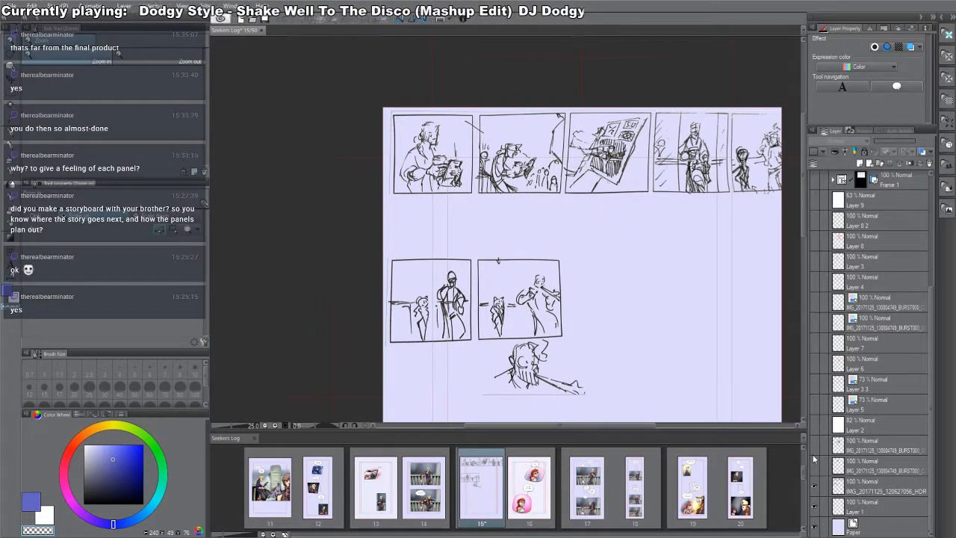
scroll(535, 287, down, 3)
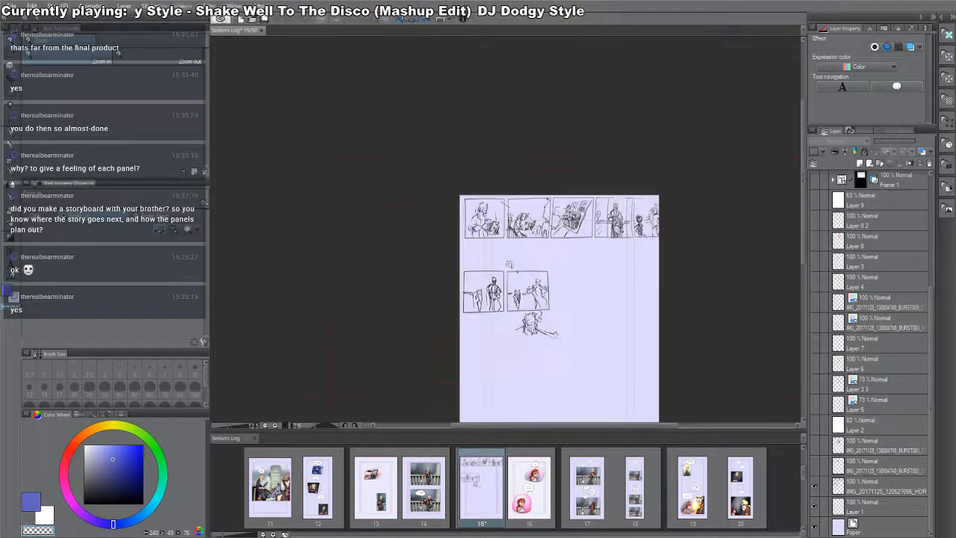
click(815, 461)
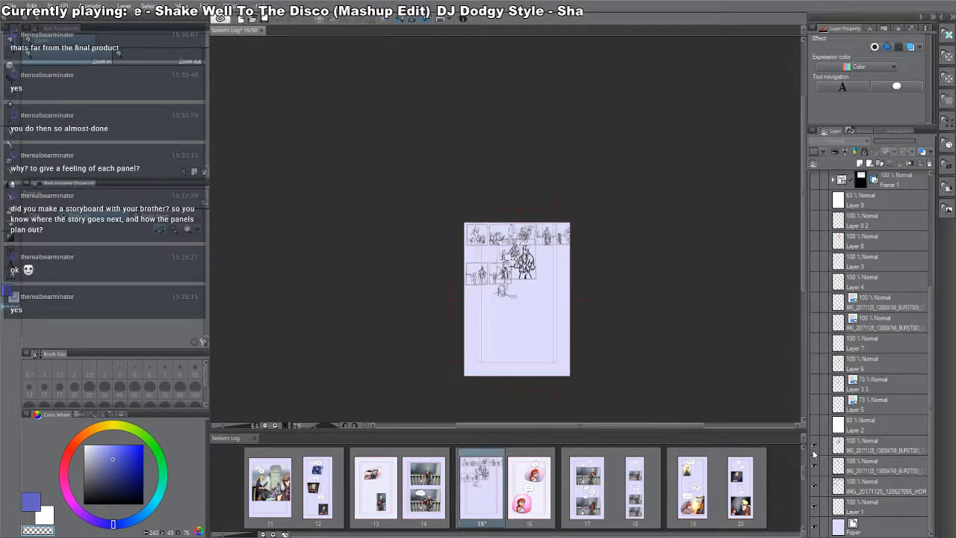
drag(814, 451, 814, 486)
scroll(686, 368, up, 2)
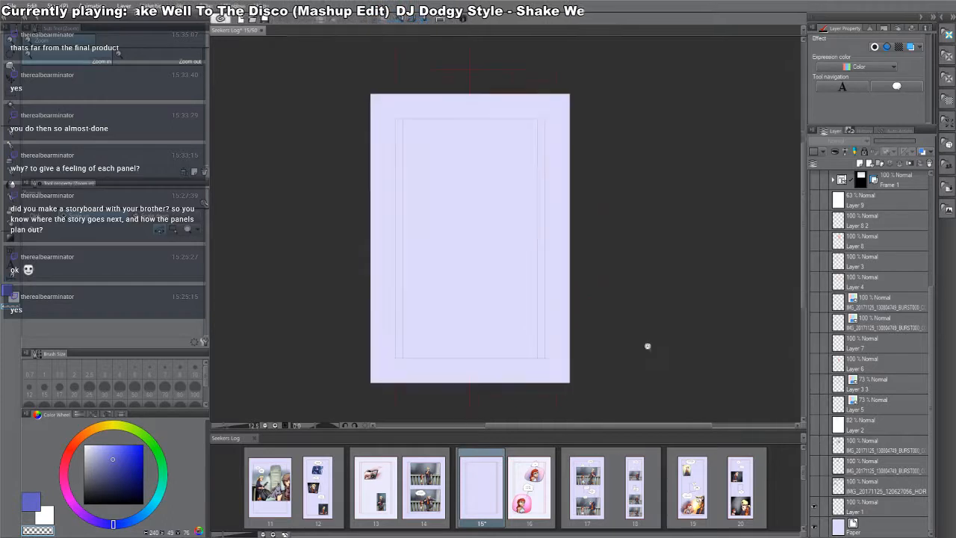
- Close page 15 without saving its layer visibility changes, and open page 30 from the page overview
click(261, 30)
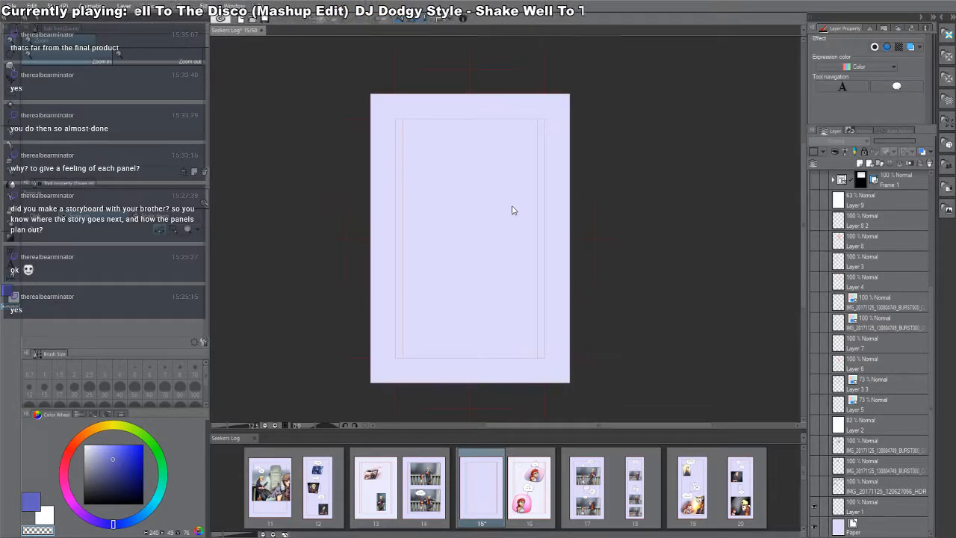
click(553, 276)
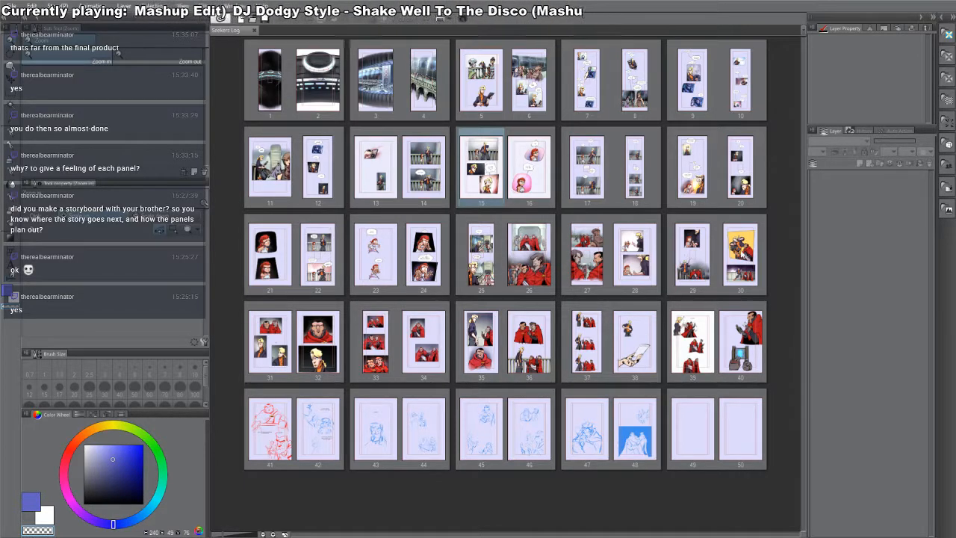
click(742, 254)
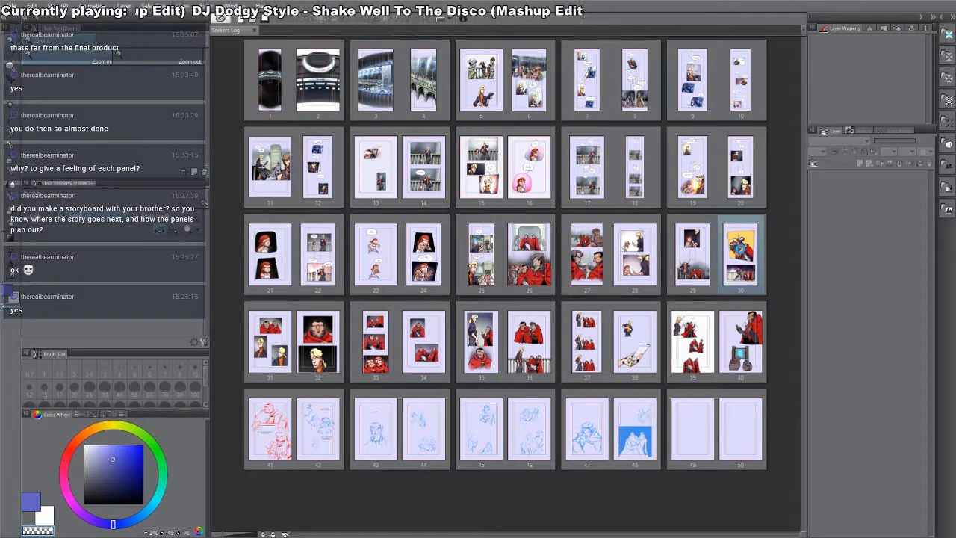
double_click(741, 250)
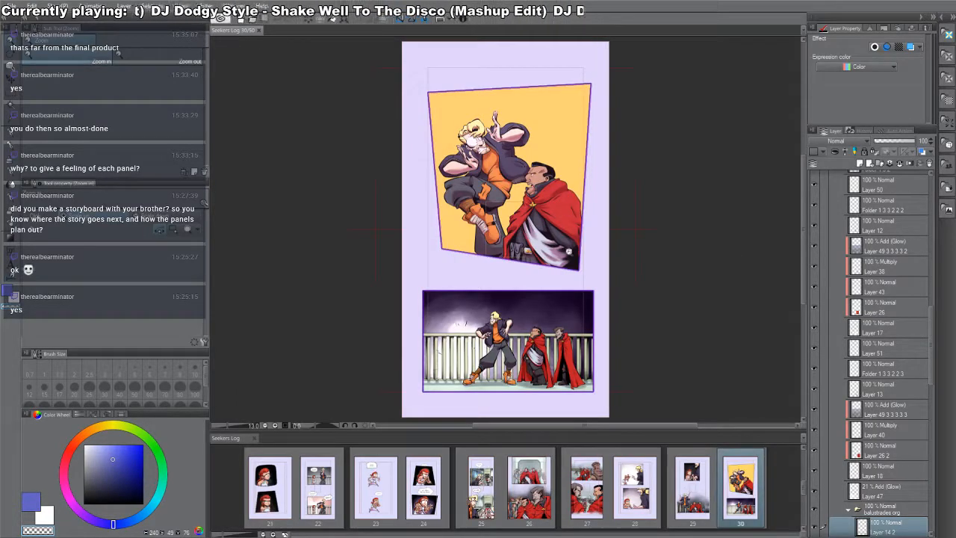
- Review the colored panels page by page from page 30 to page 35
drag(568, 252, 554, 259)
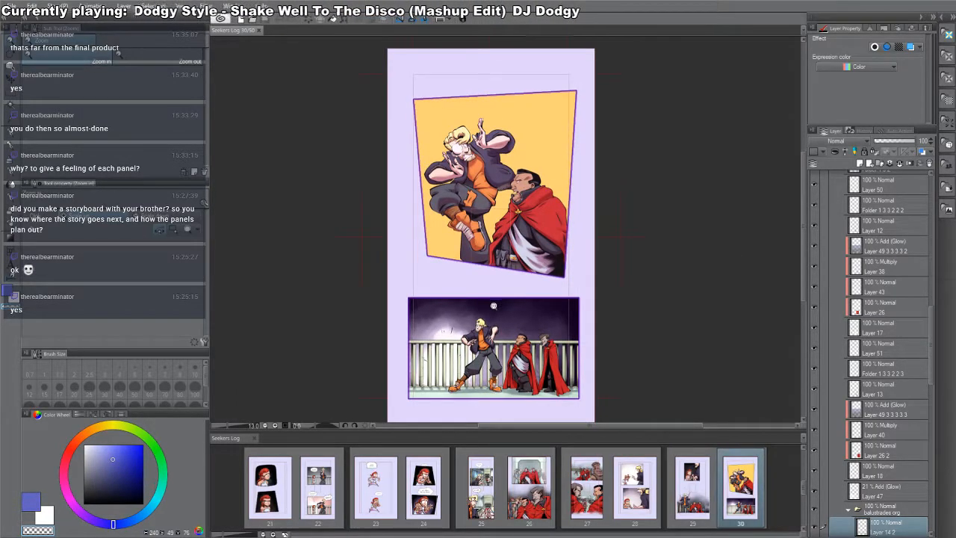
key(Page_Down)
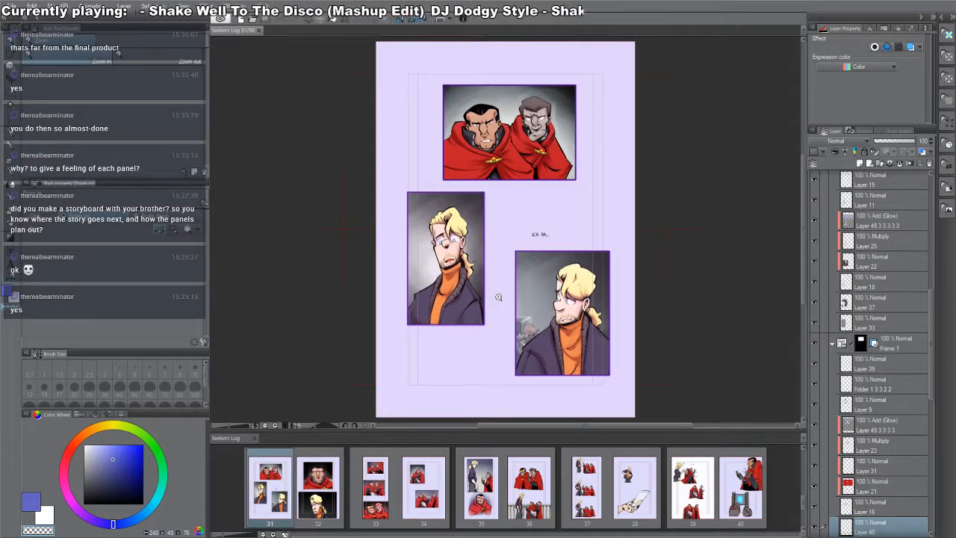
key(Page_Down)
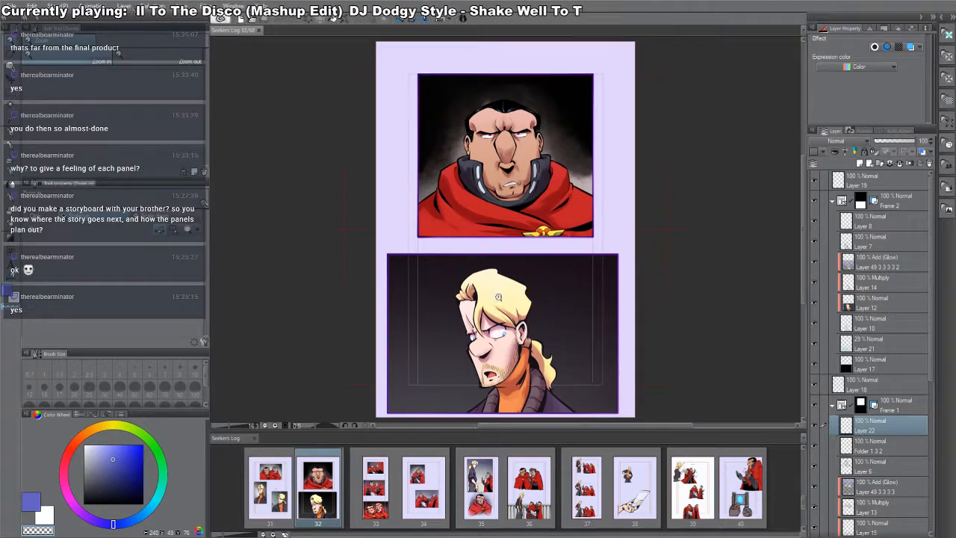
key(Page_Down)
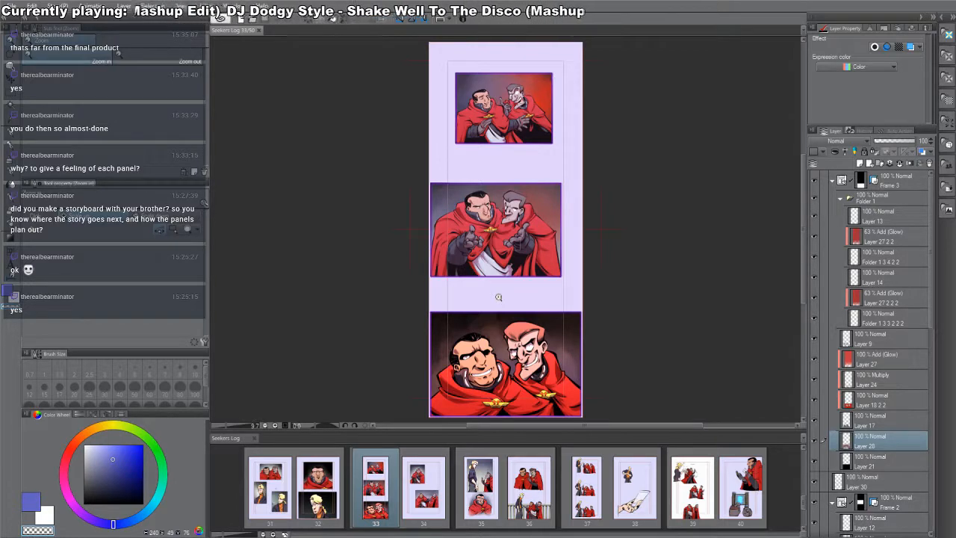
key(Page_Down)
key(Page_Down)
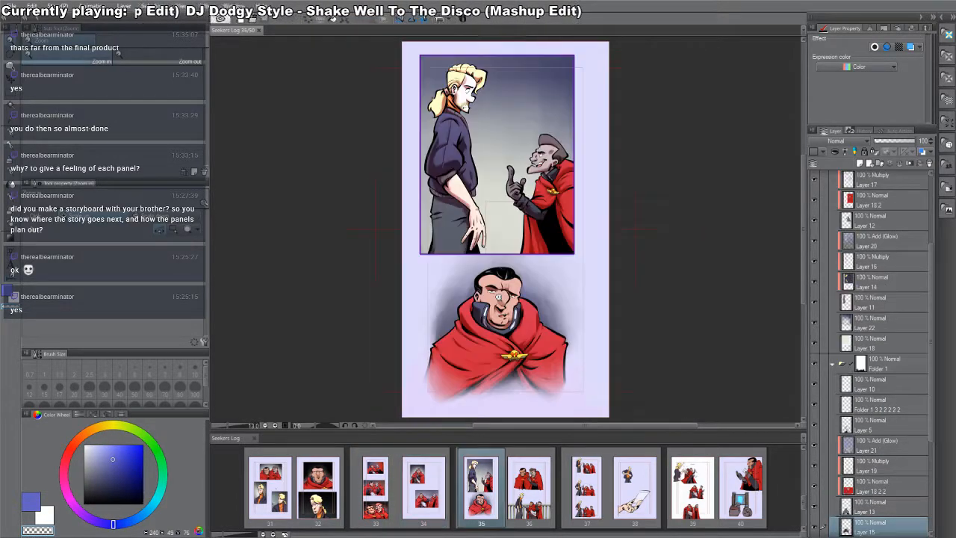